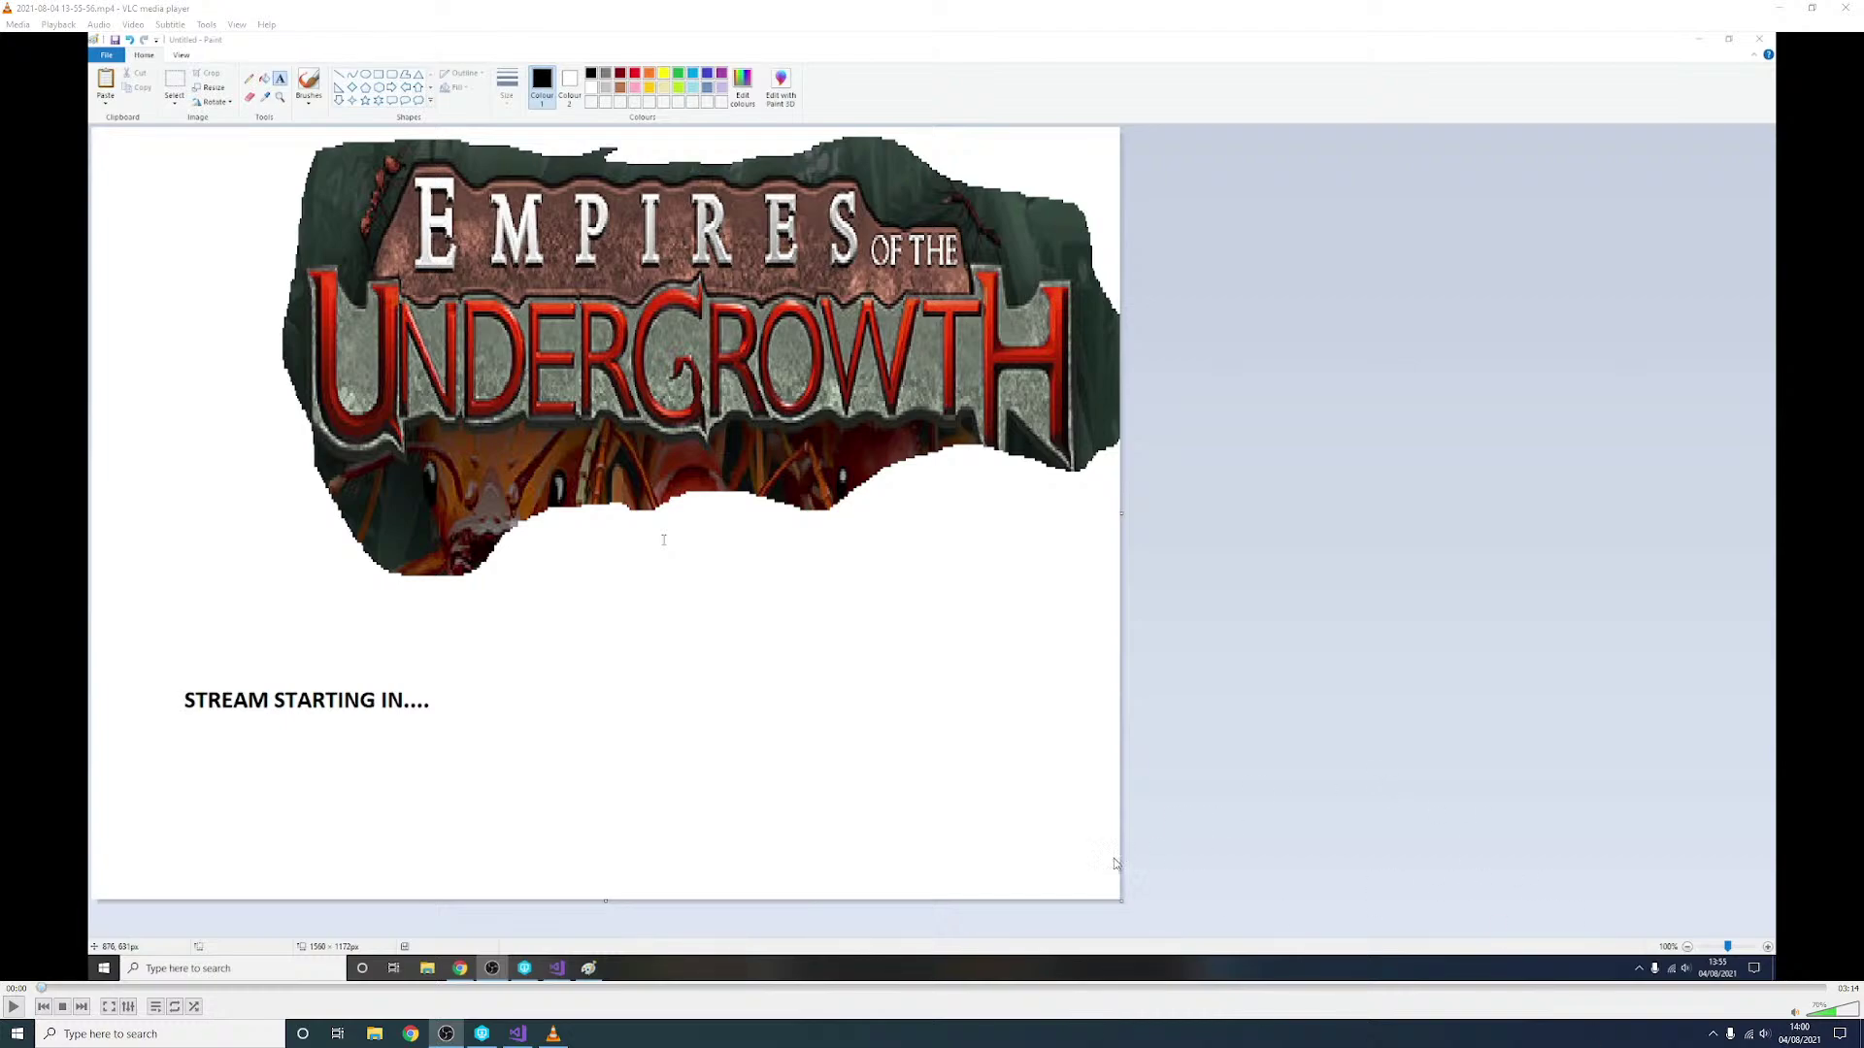
Step: Play the stream intro recording and close the video player
click(14, 1007)
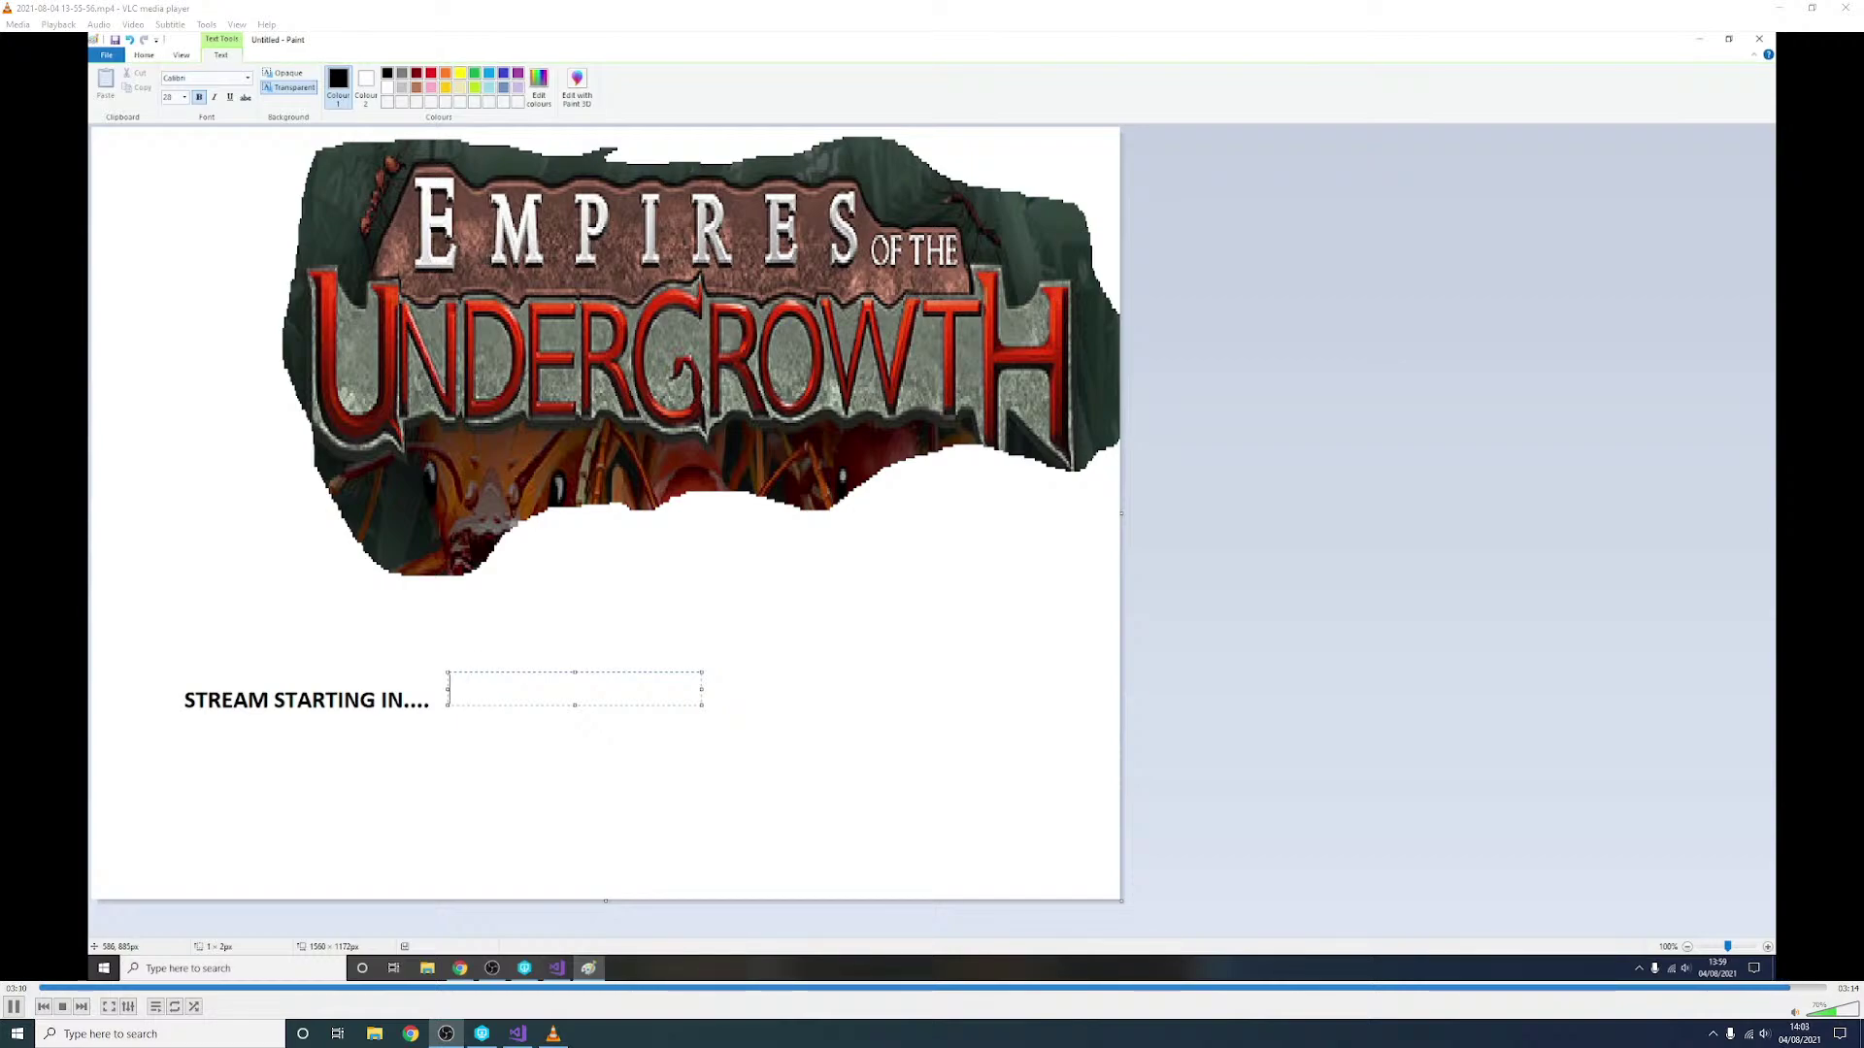
click(1847, 10)
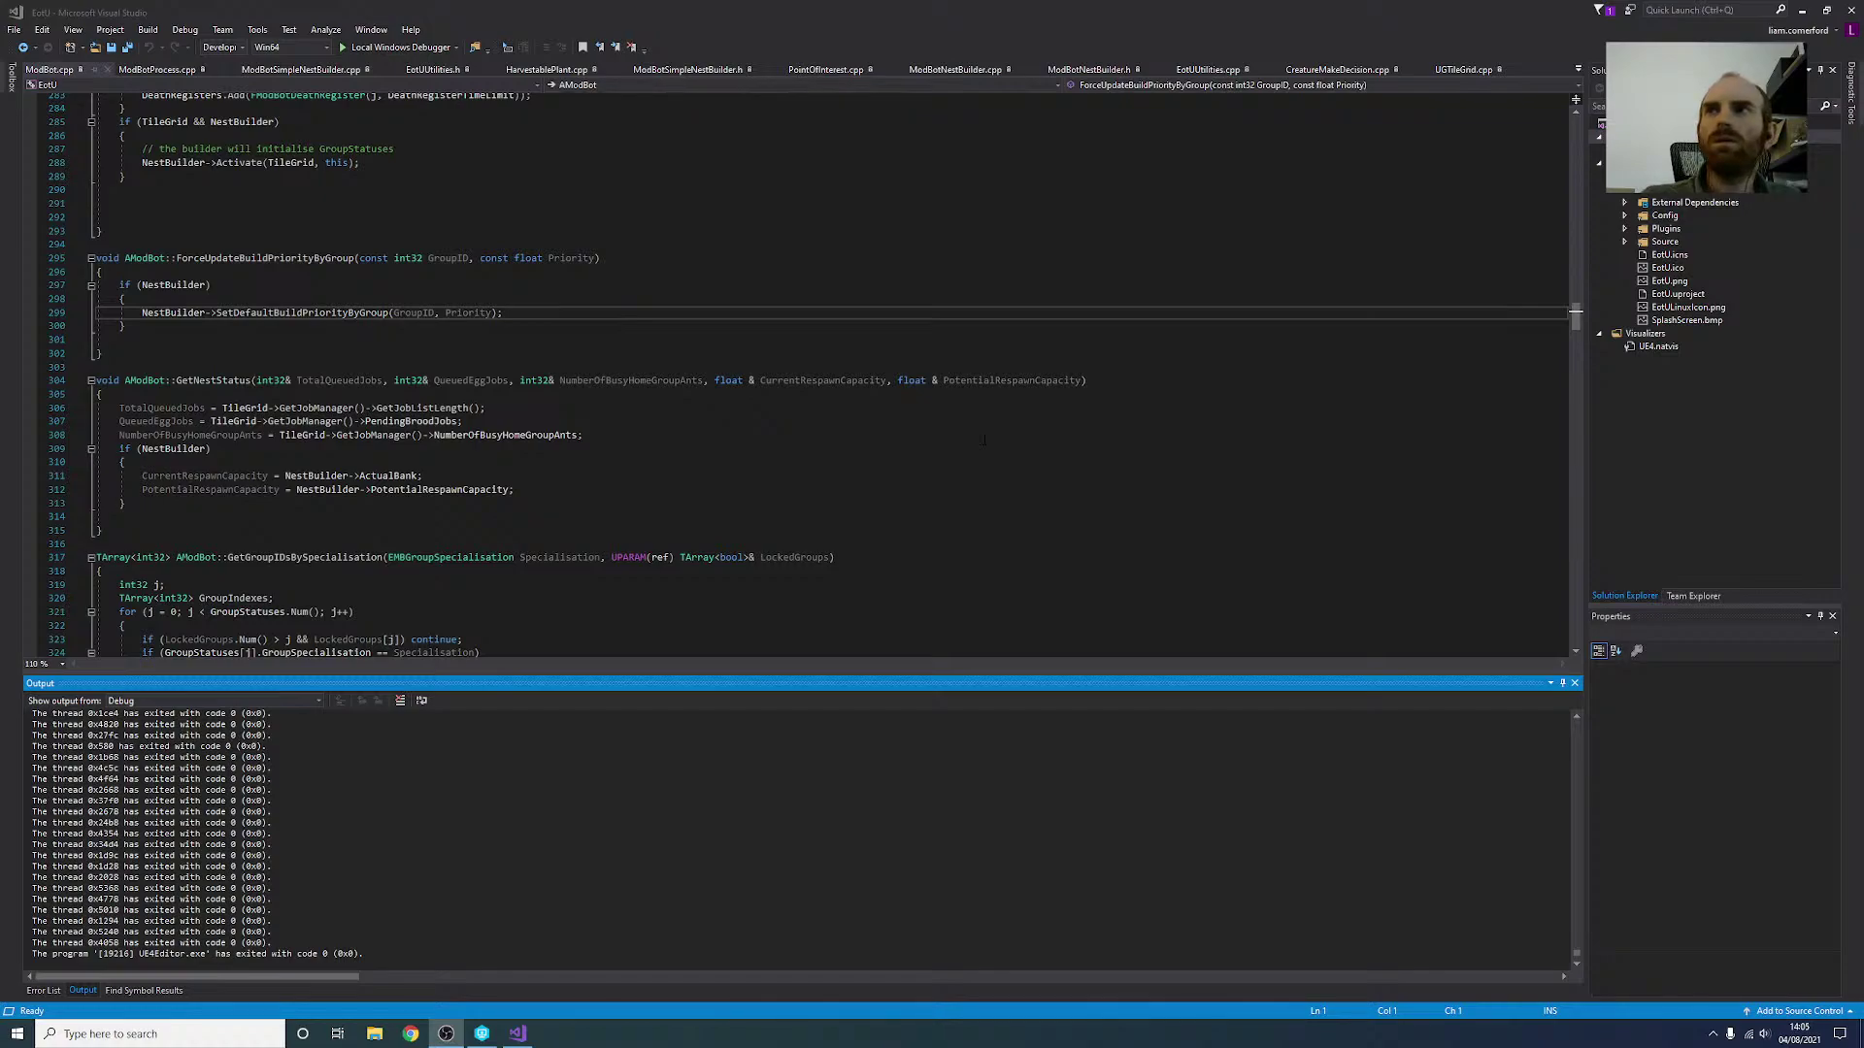
Step: Start the EotU project with the Local Windows Debugger in Visual Studio
scroll(982, 440, down, 4)
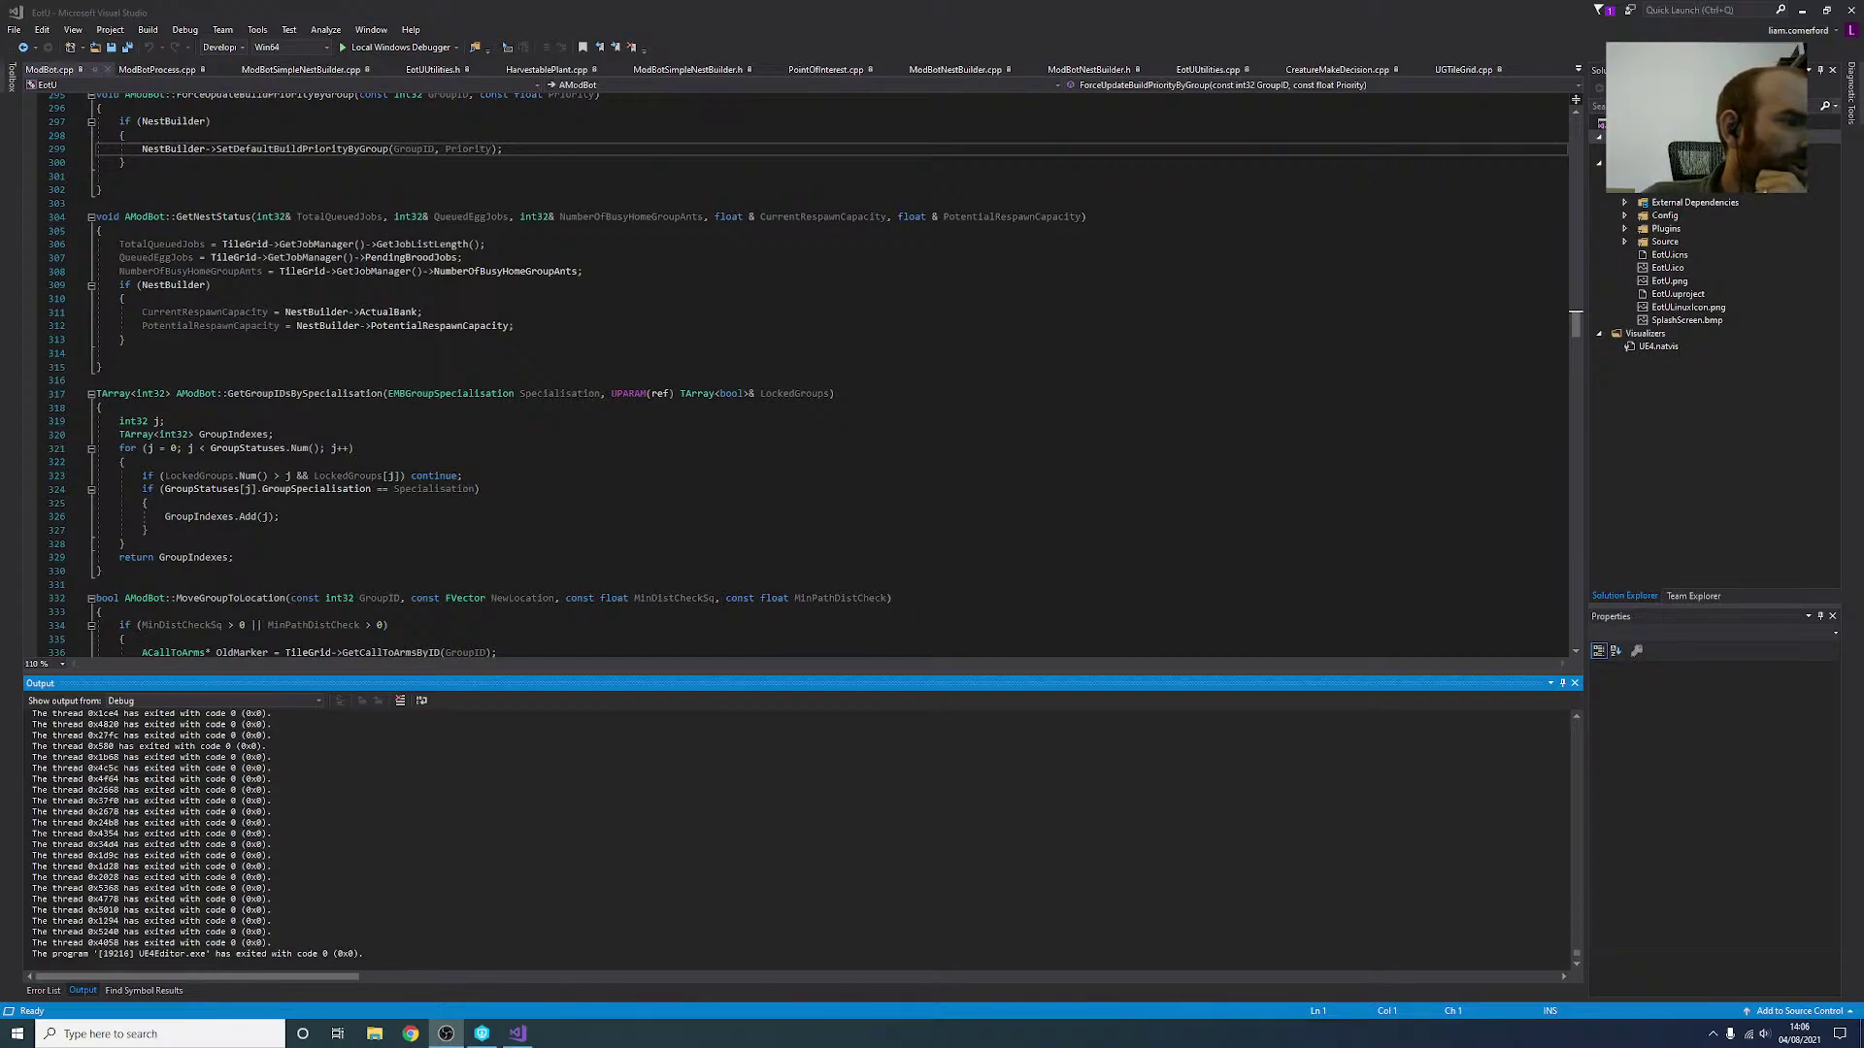
click(394, 46)
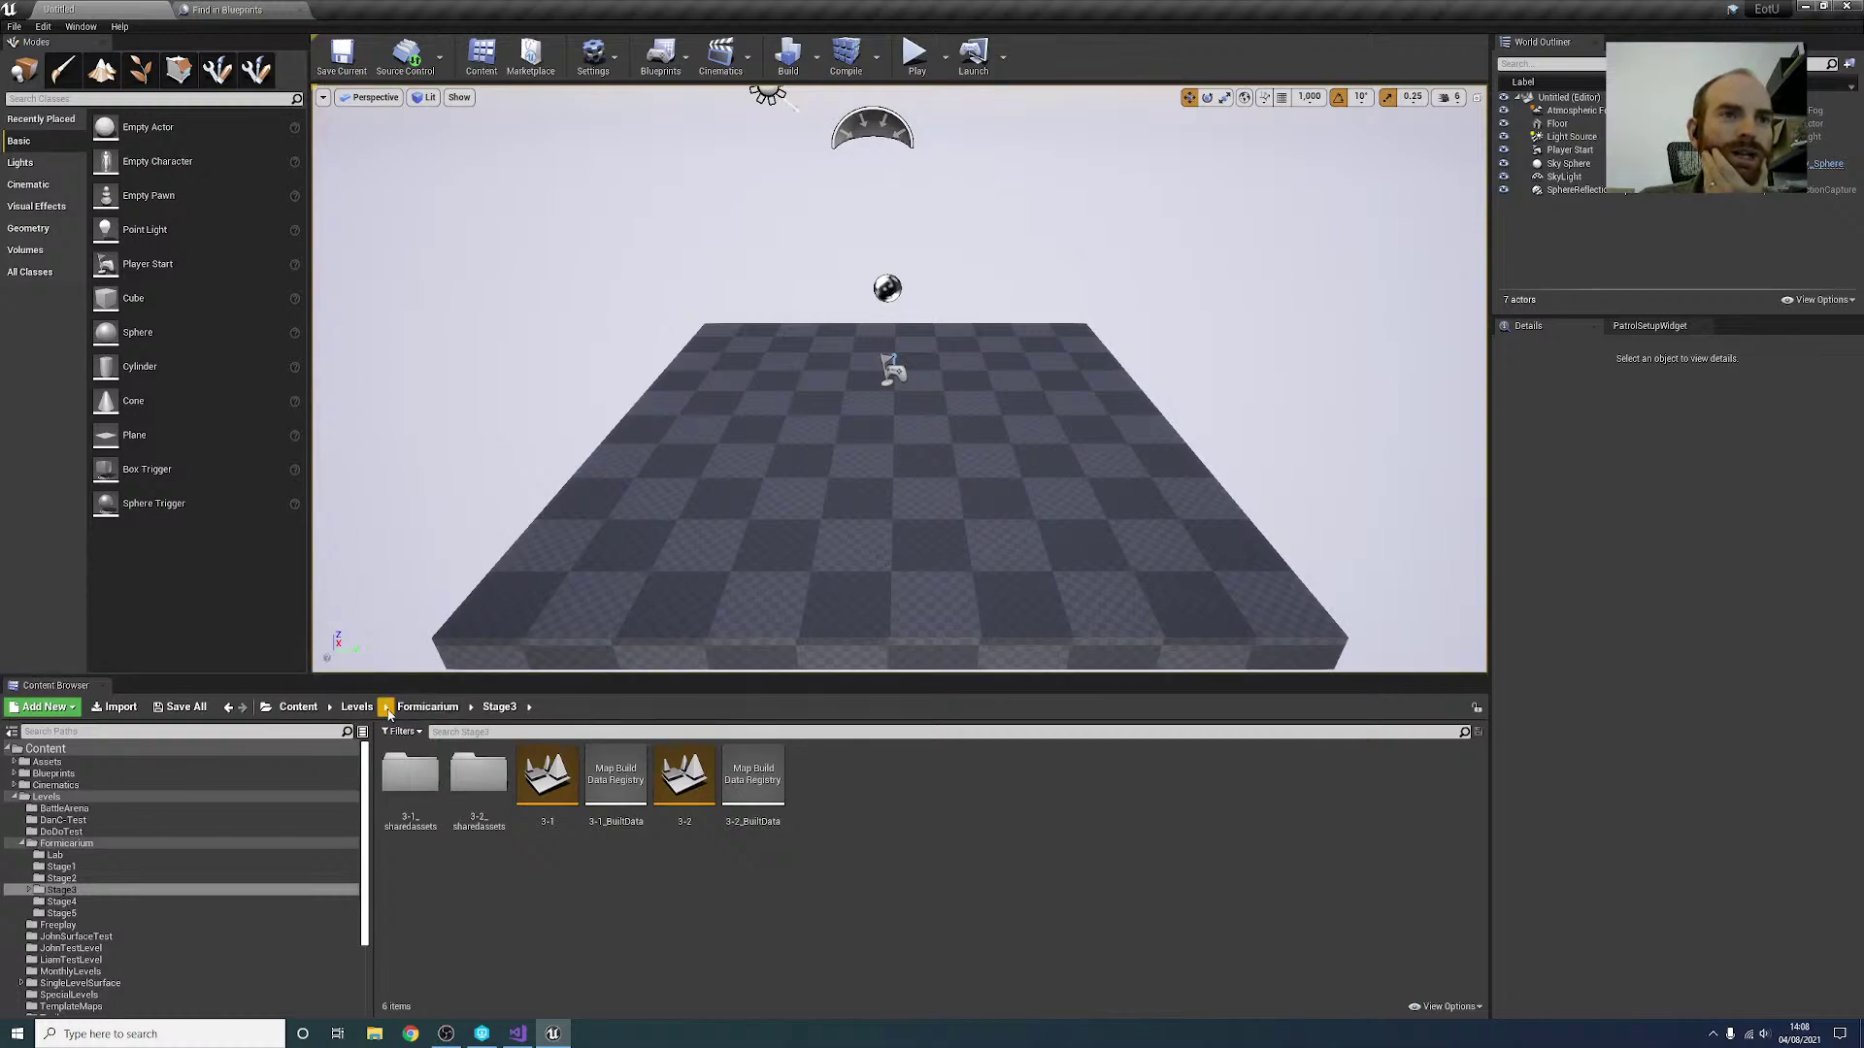
Step: Open the FireAnt-Demo level from the LiamTestLevel folder under Levels in the Unreal Editor
click(356, 706)
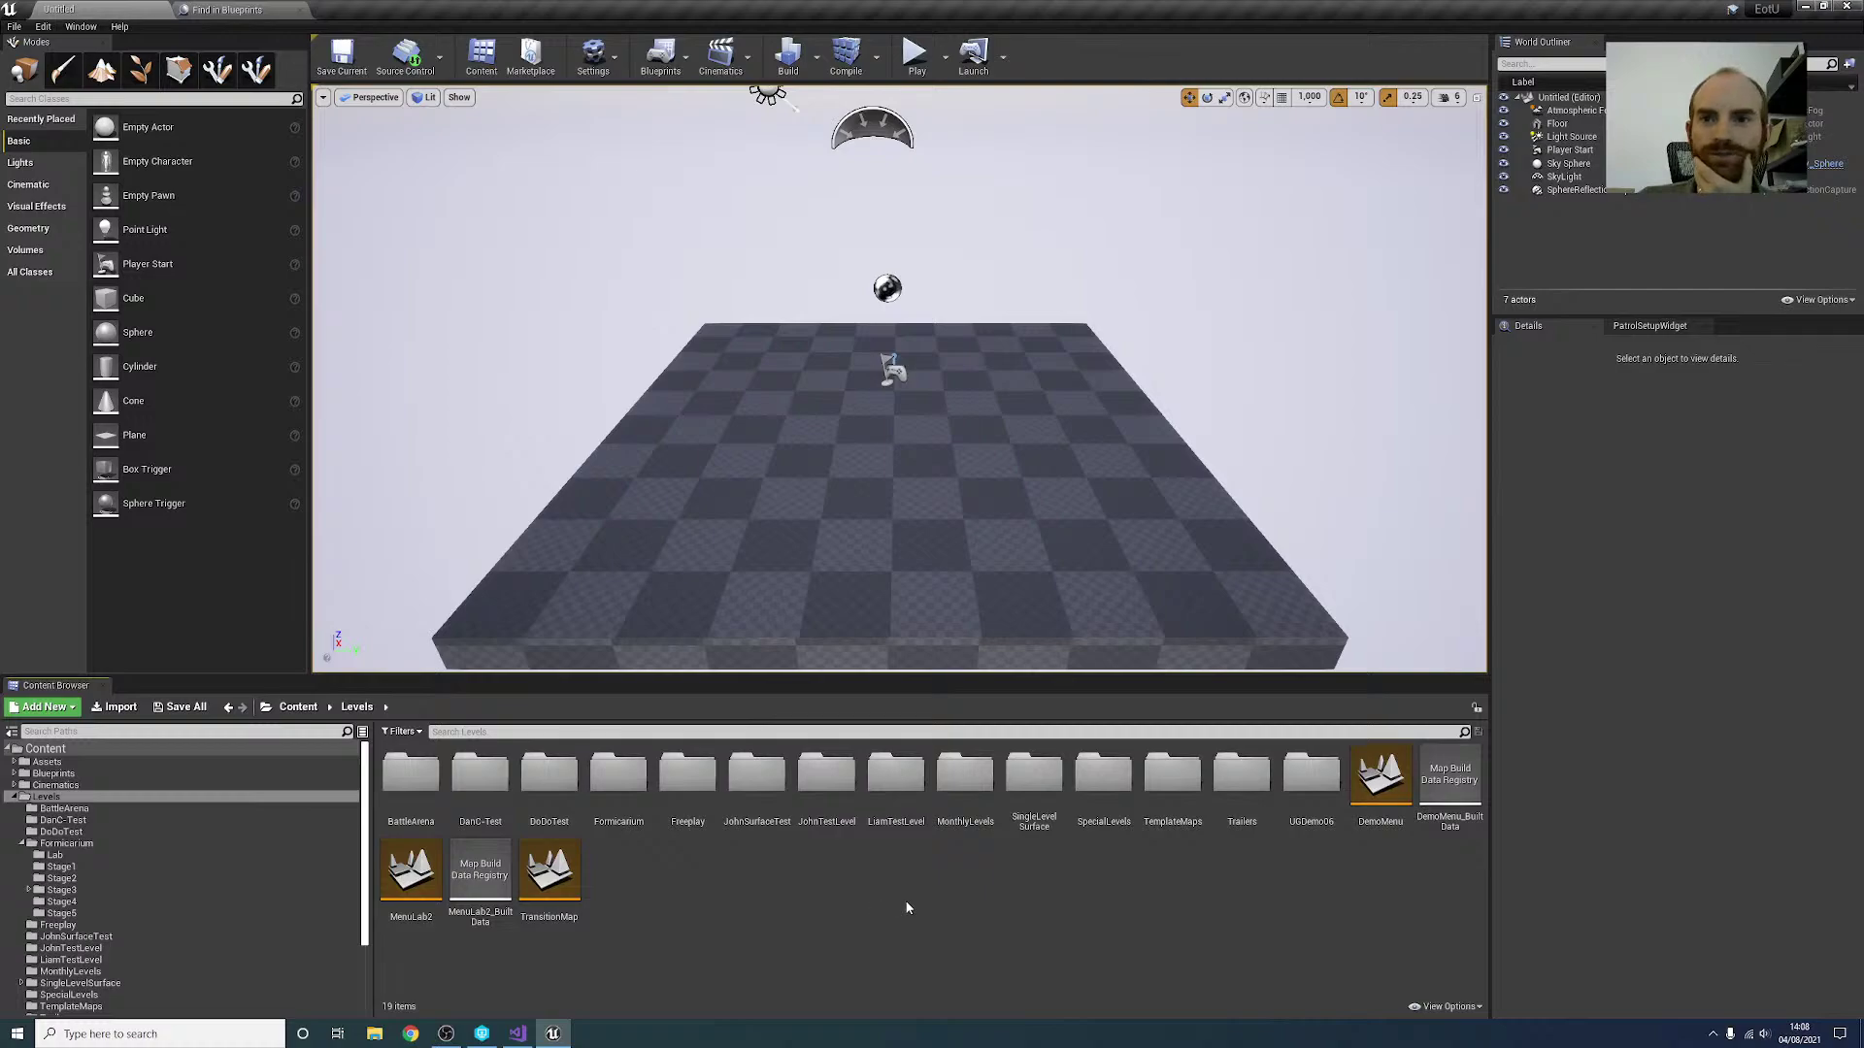
double_click(895, 776)
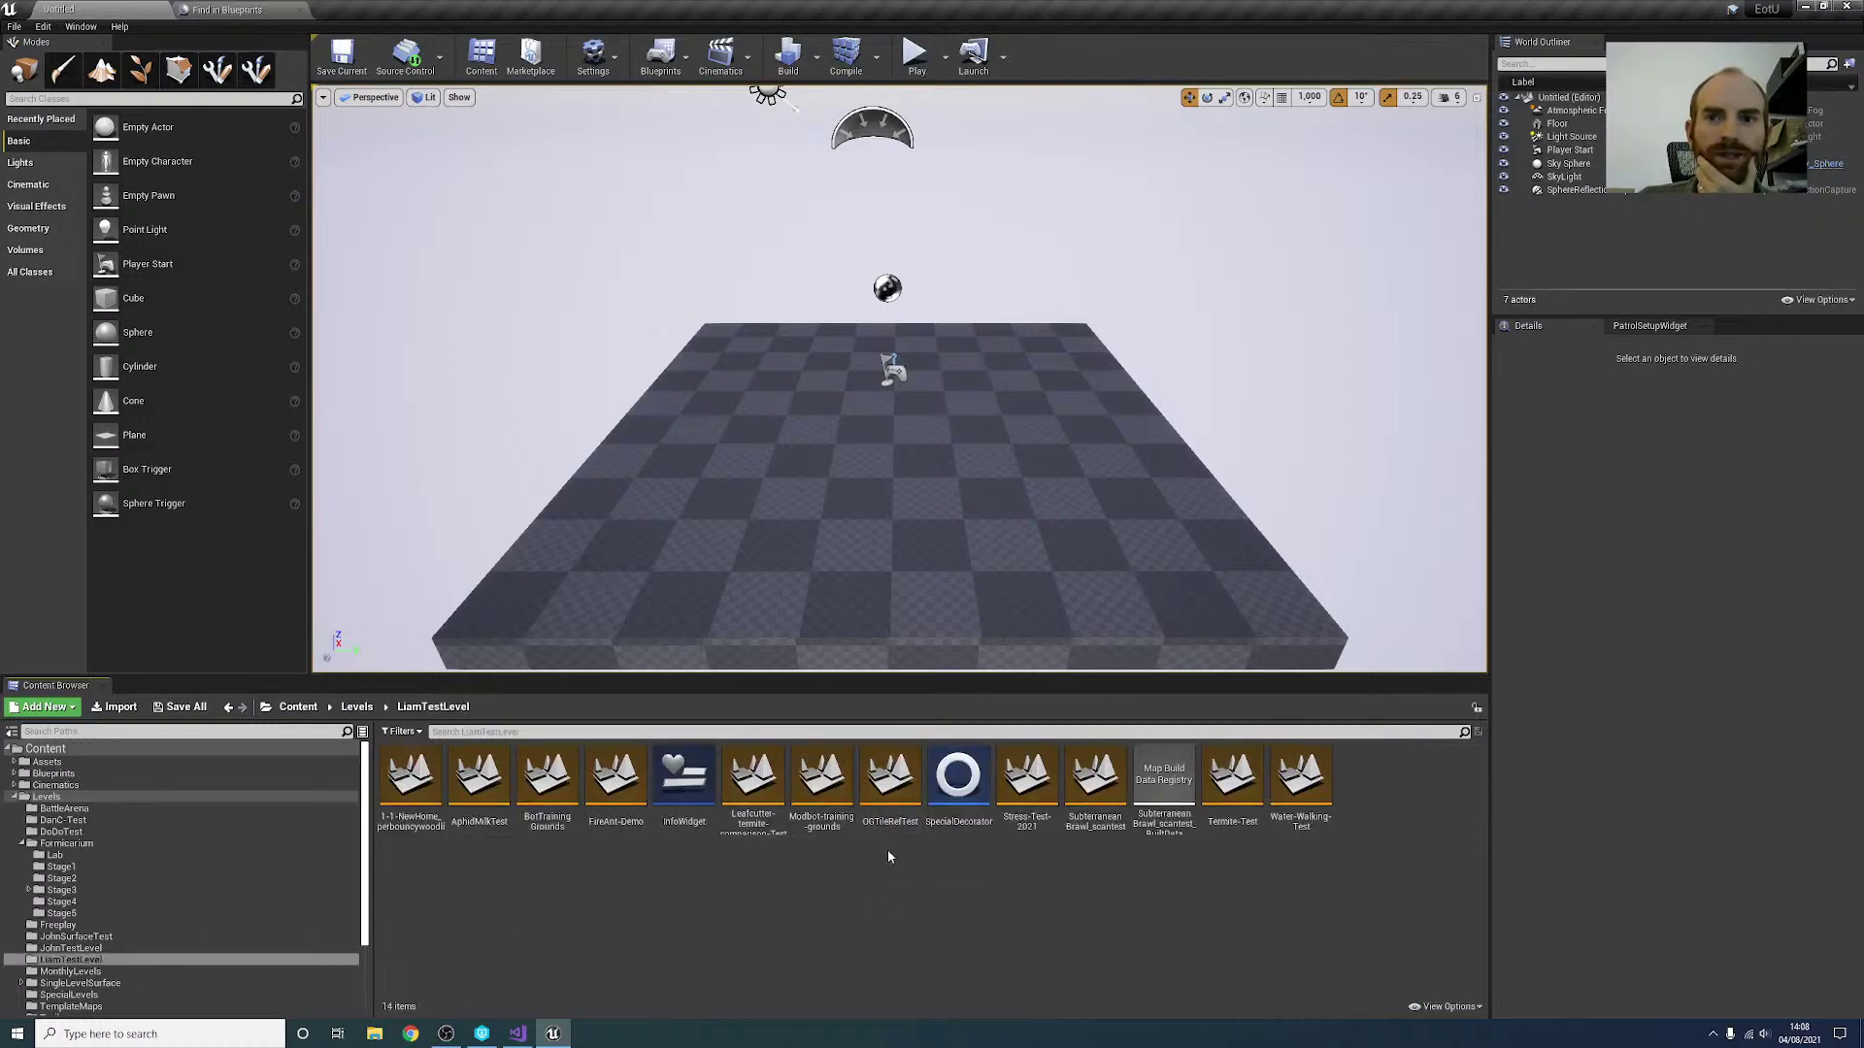
double_click(609, 825)
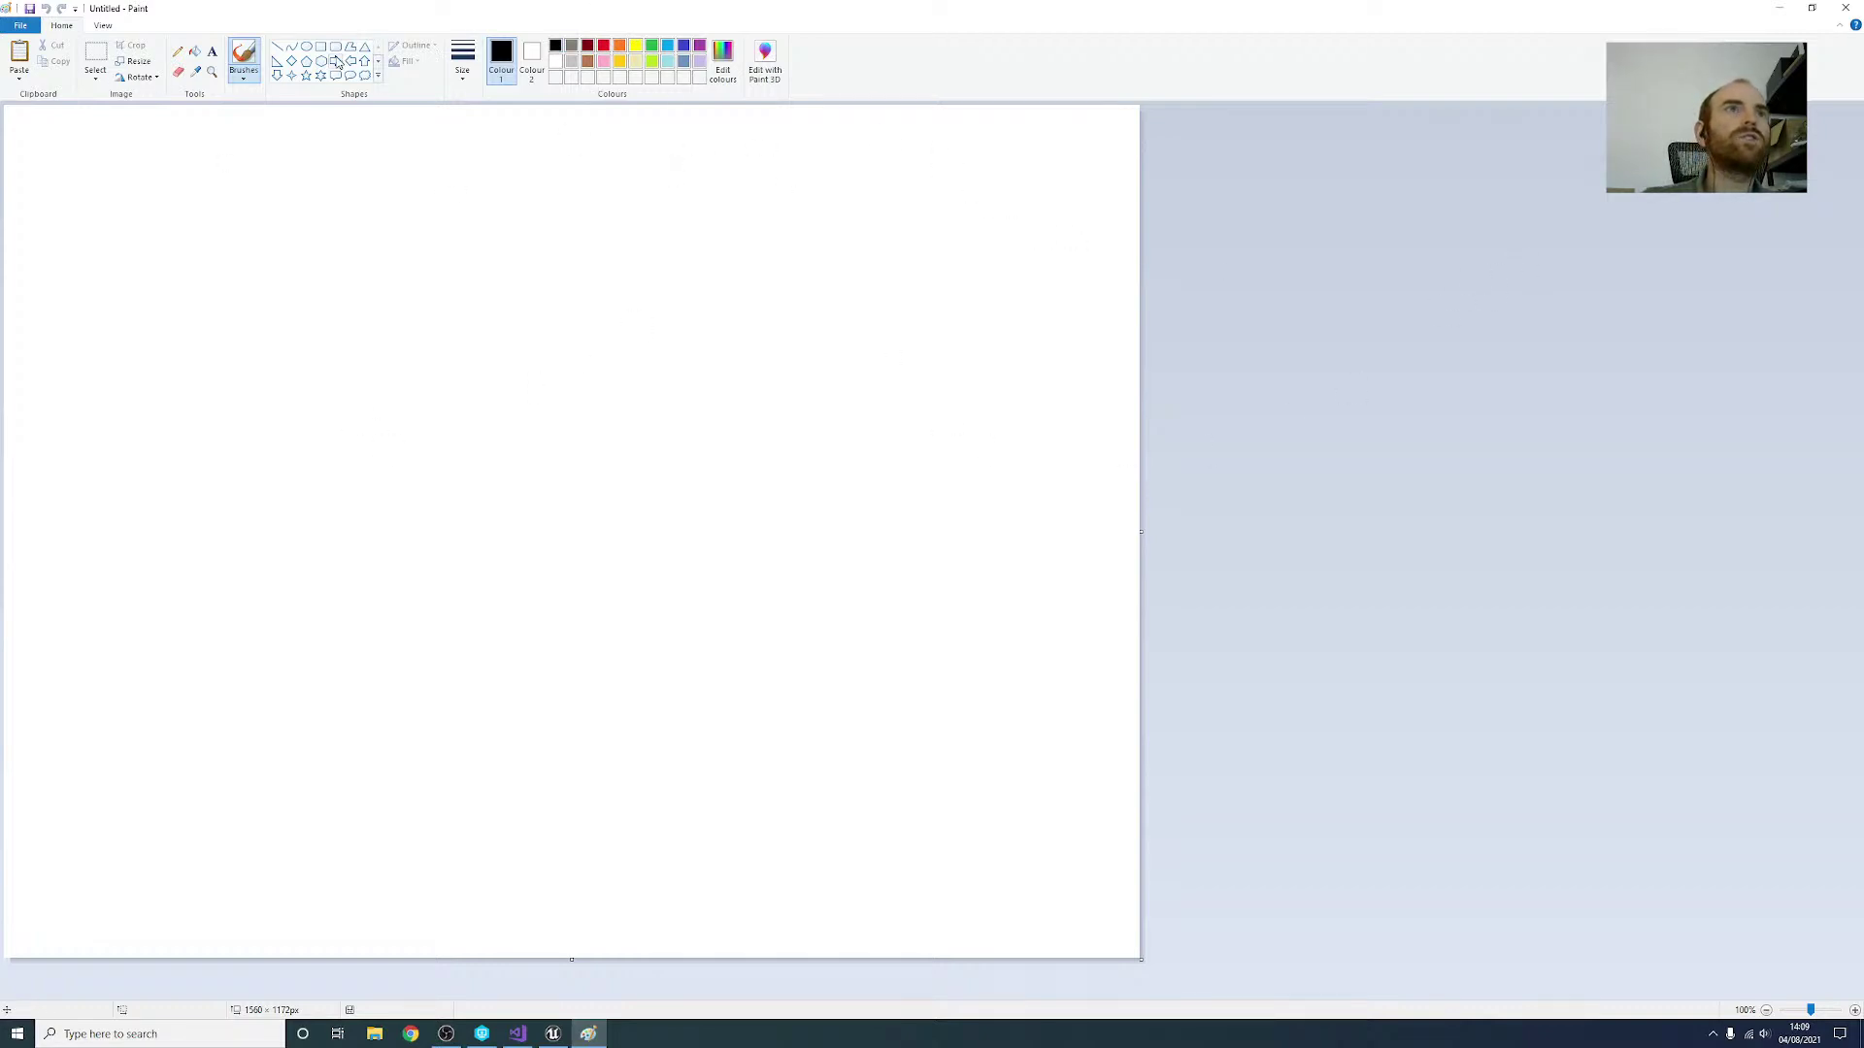
Step: In Paint, draw a large black circle about 352 × 340 px left of the canvas centre
click(306, 46)
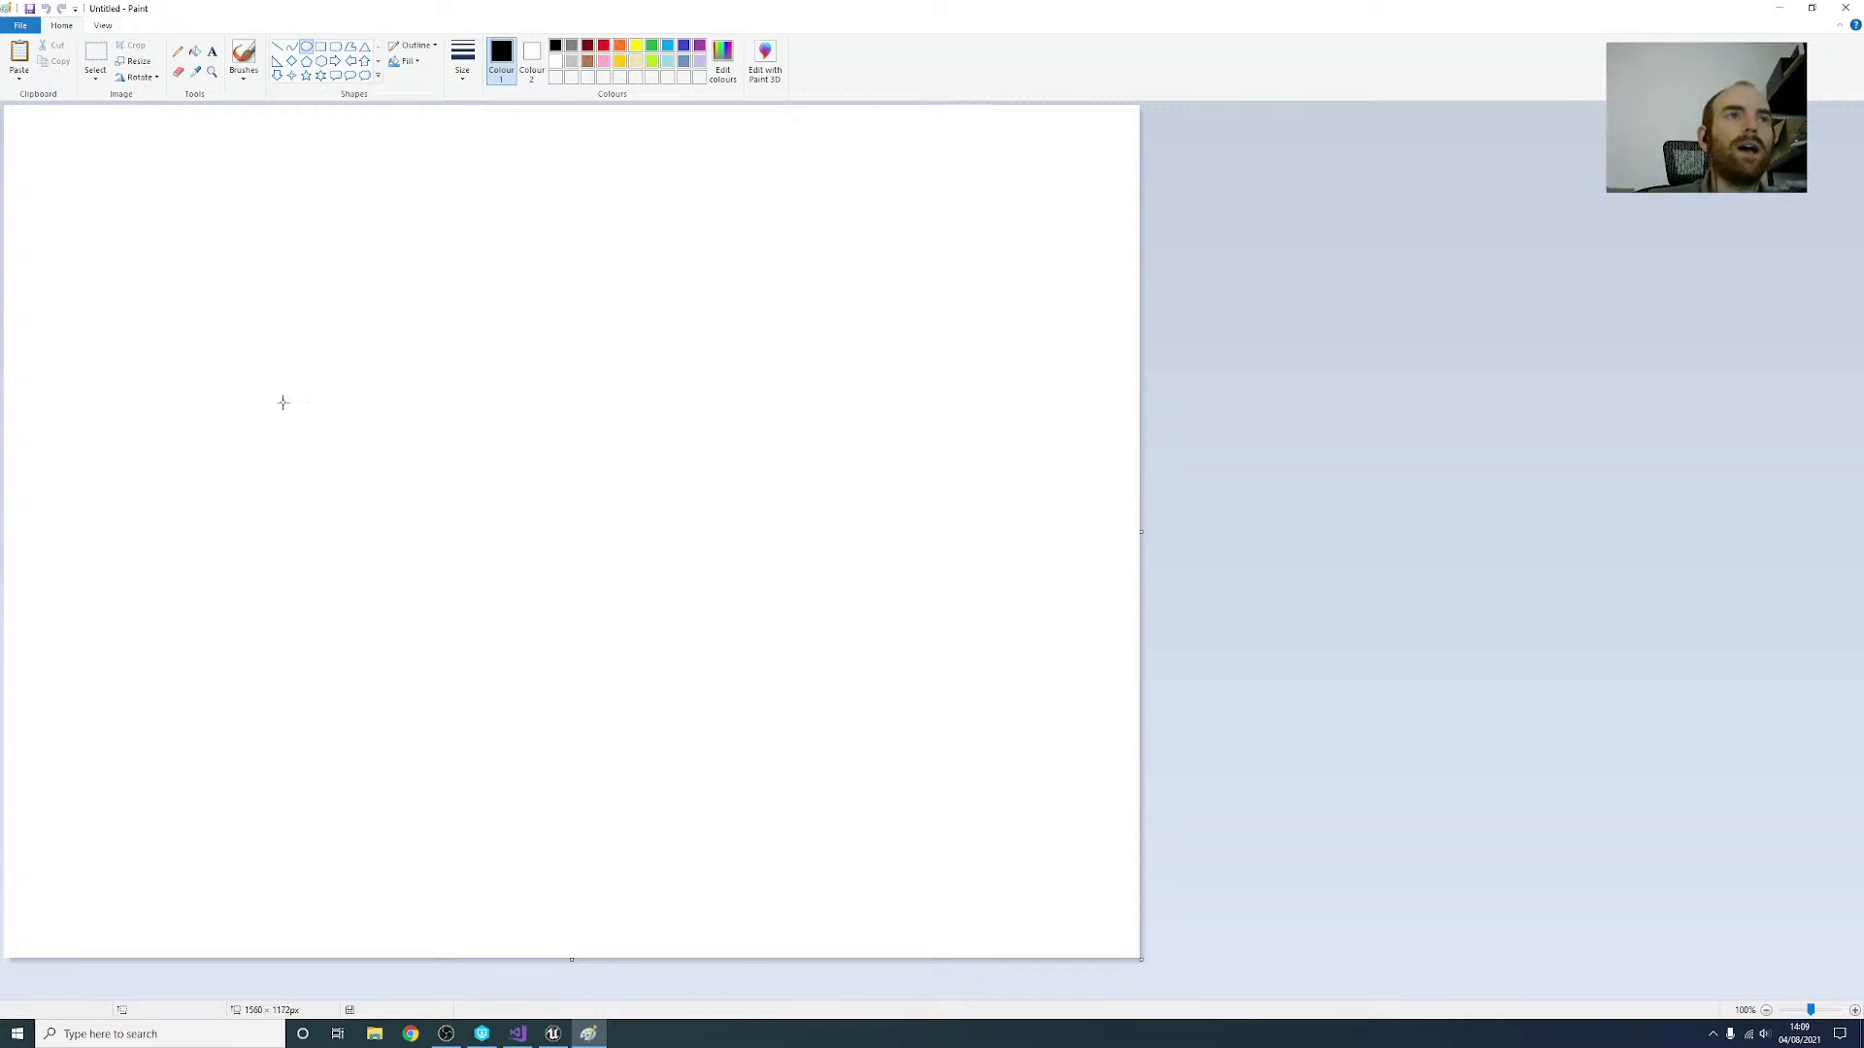
drag(282, 386, 538, 635)
drag(424, 524, 385, 499)
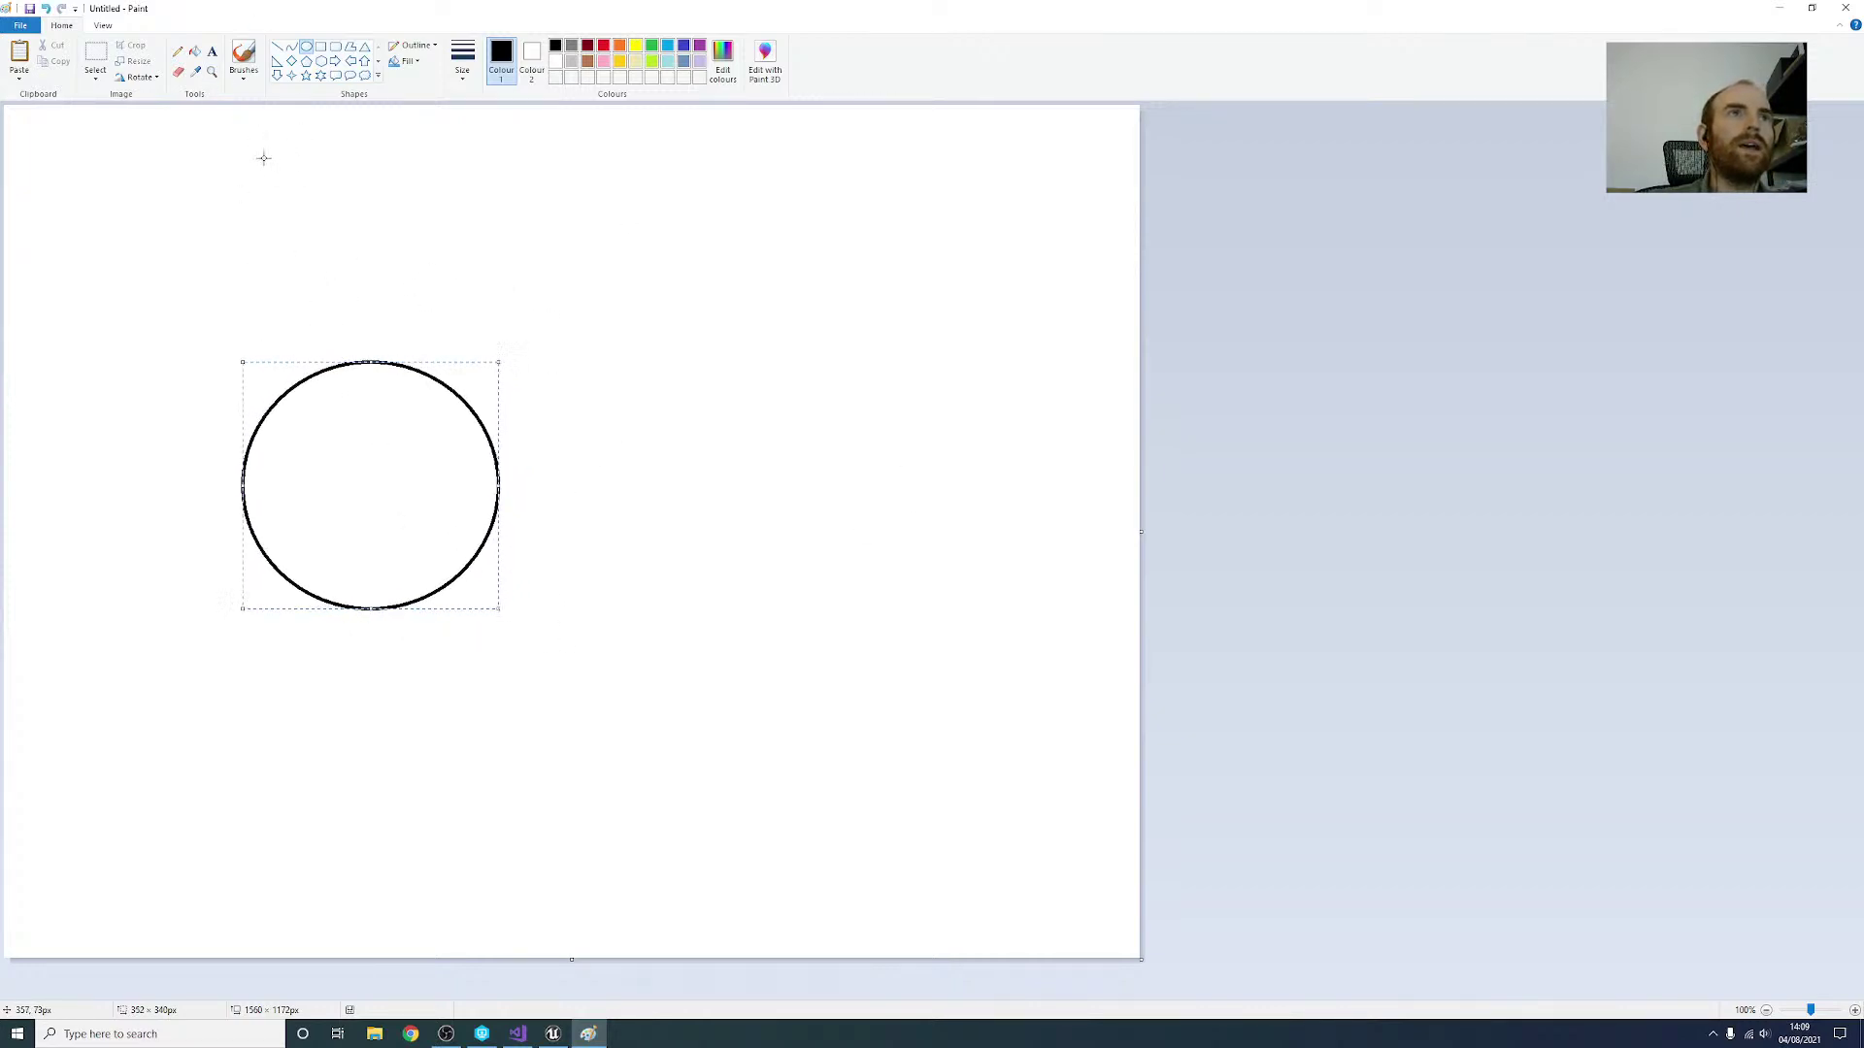
Step: Draw three medium black ellipses around the large circle: above it, to its left and below it
drag(194, 161, 320, 273)
mouse_move(19, 423)
mouse_down()
mouse_move(156, 544)
mouse_move(152, 563)
mouse_up()
drag(95, 731, 262, 870)
drag(169, 764, 173, 730)
click(408, 742)
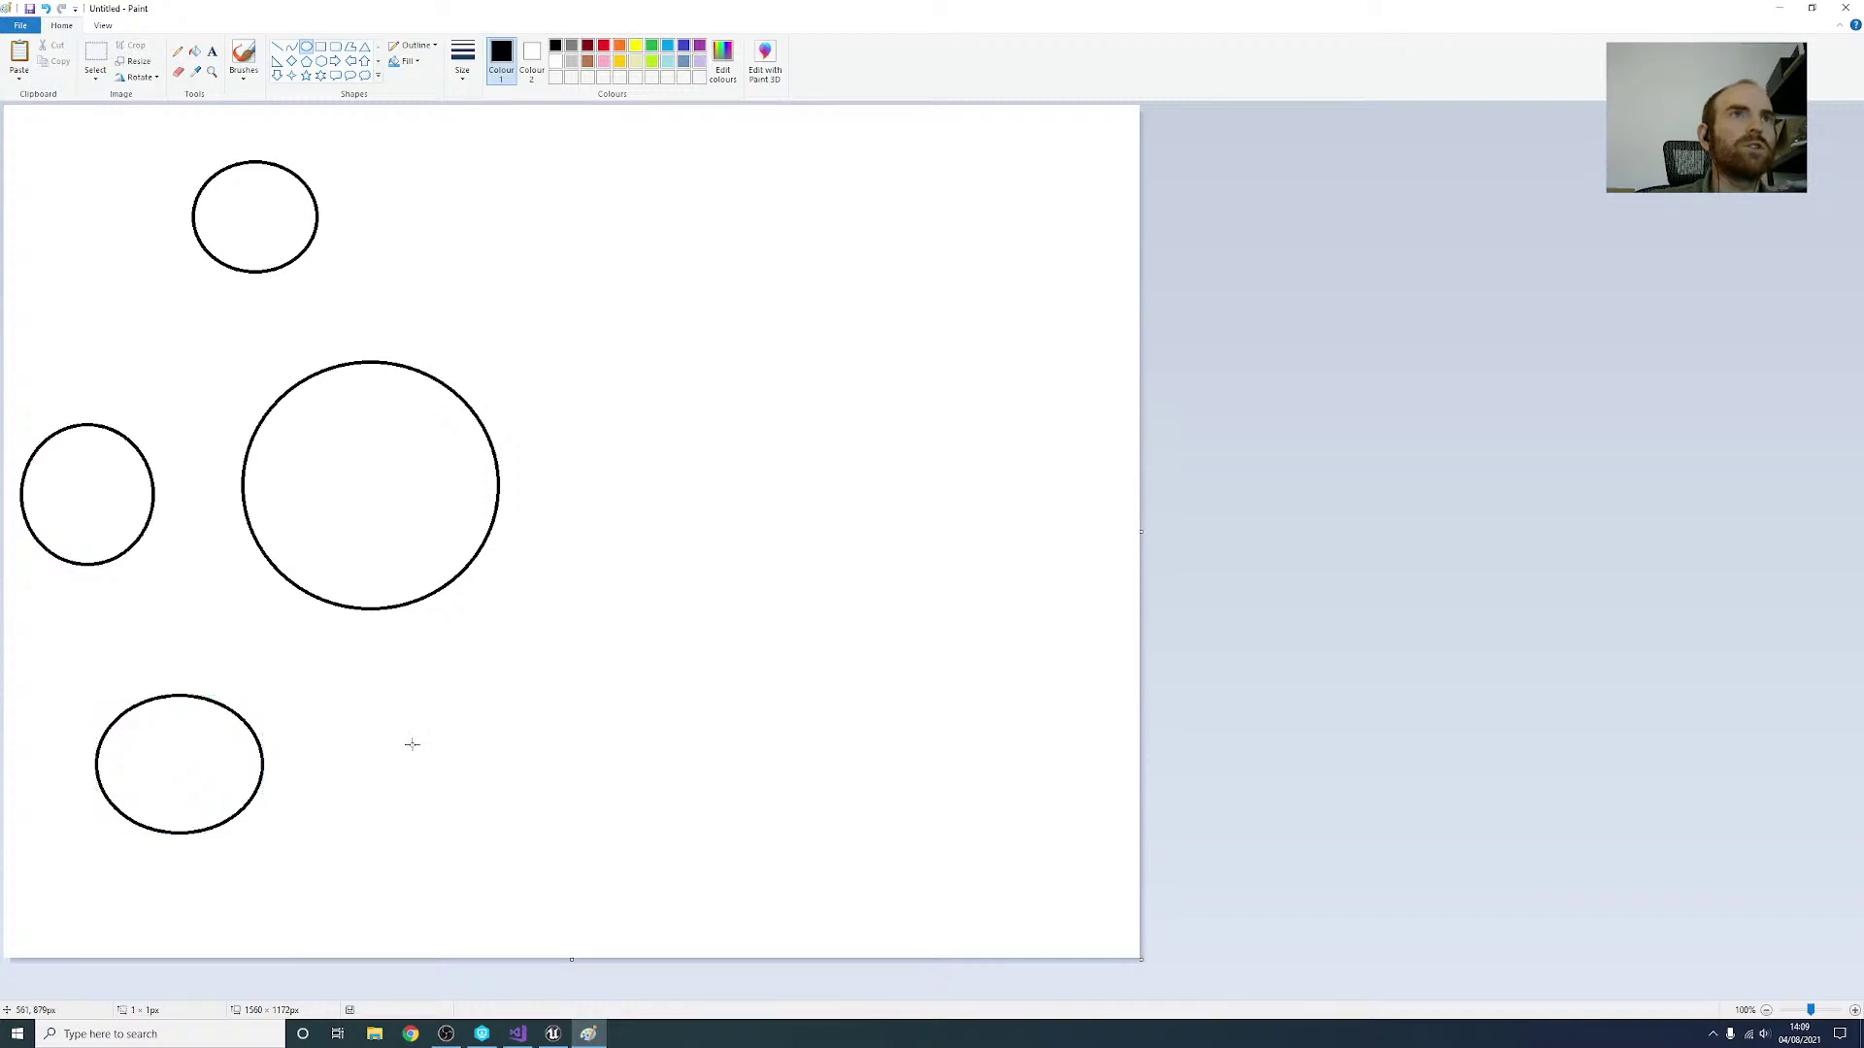
Step: Draw a small ellipse beside each of the three medium ones, outlining the lowest in light blue
drag(105, 352, 143, 386)
drag(307, 135, 346, 160)
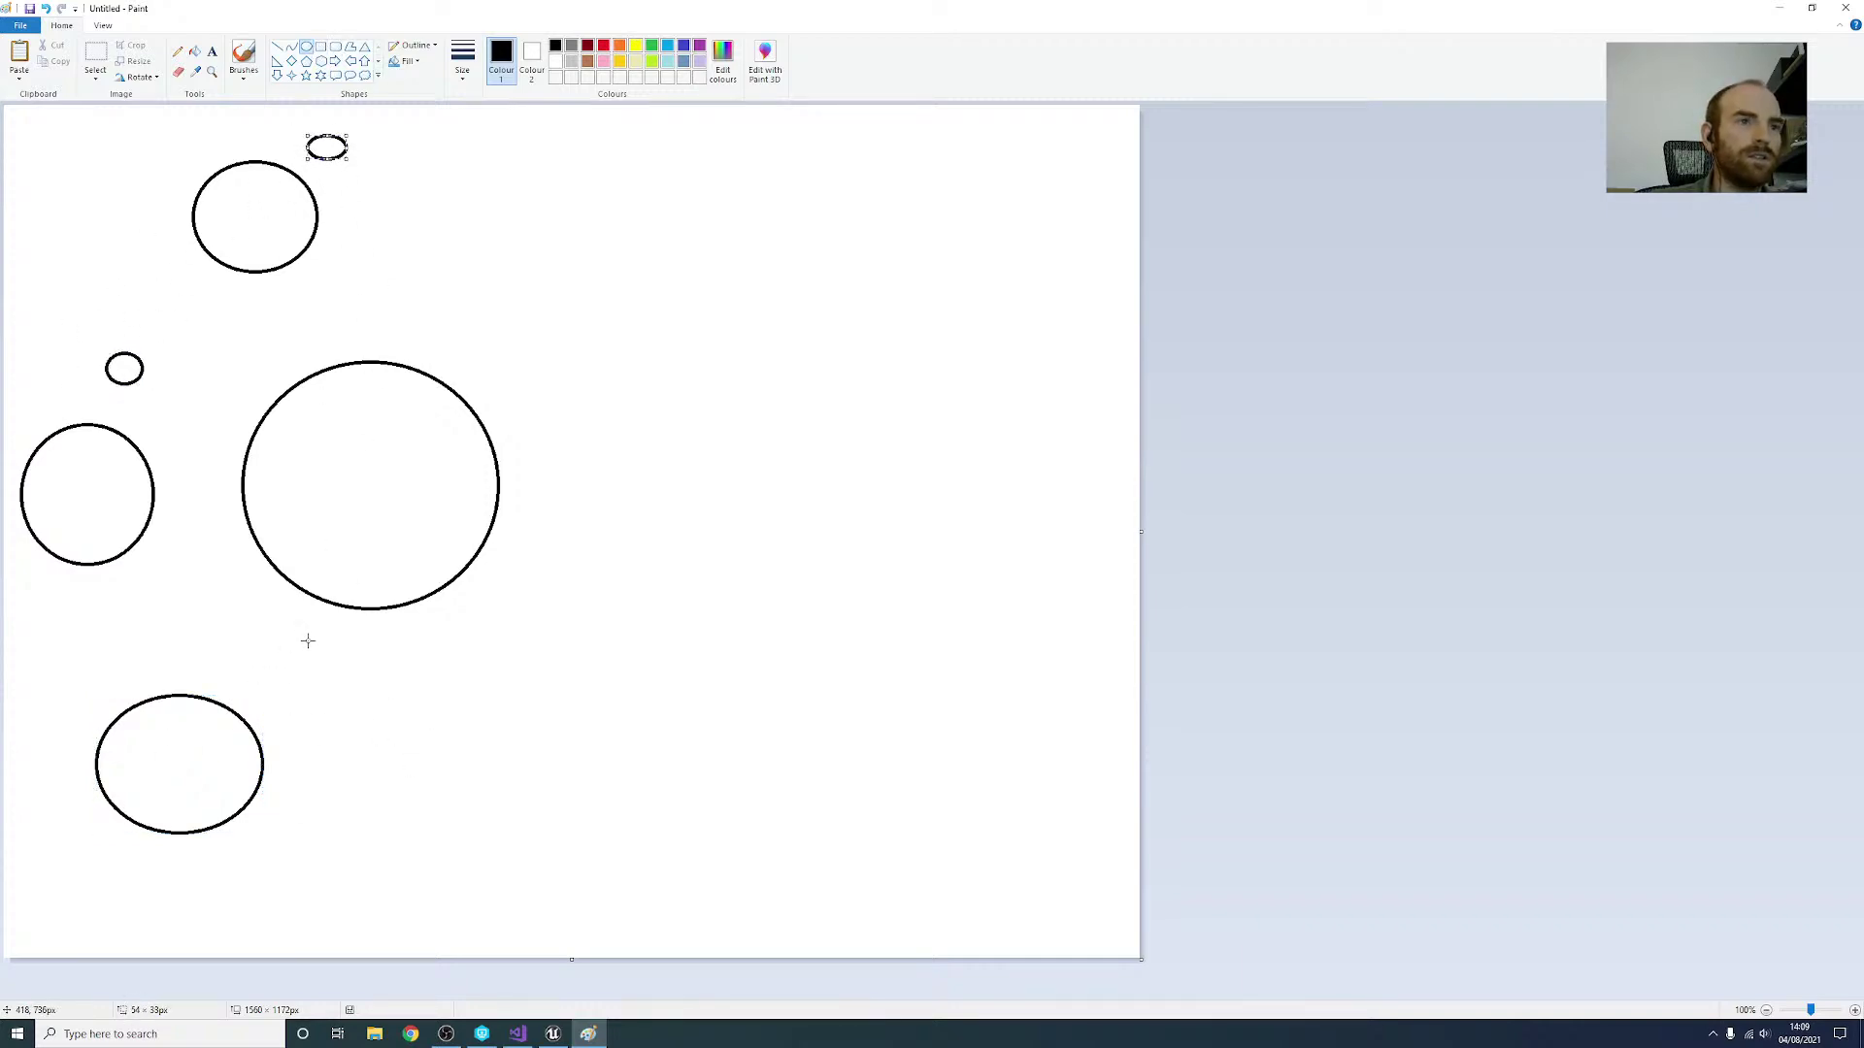
drag(288, 752, 325, 794)
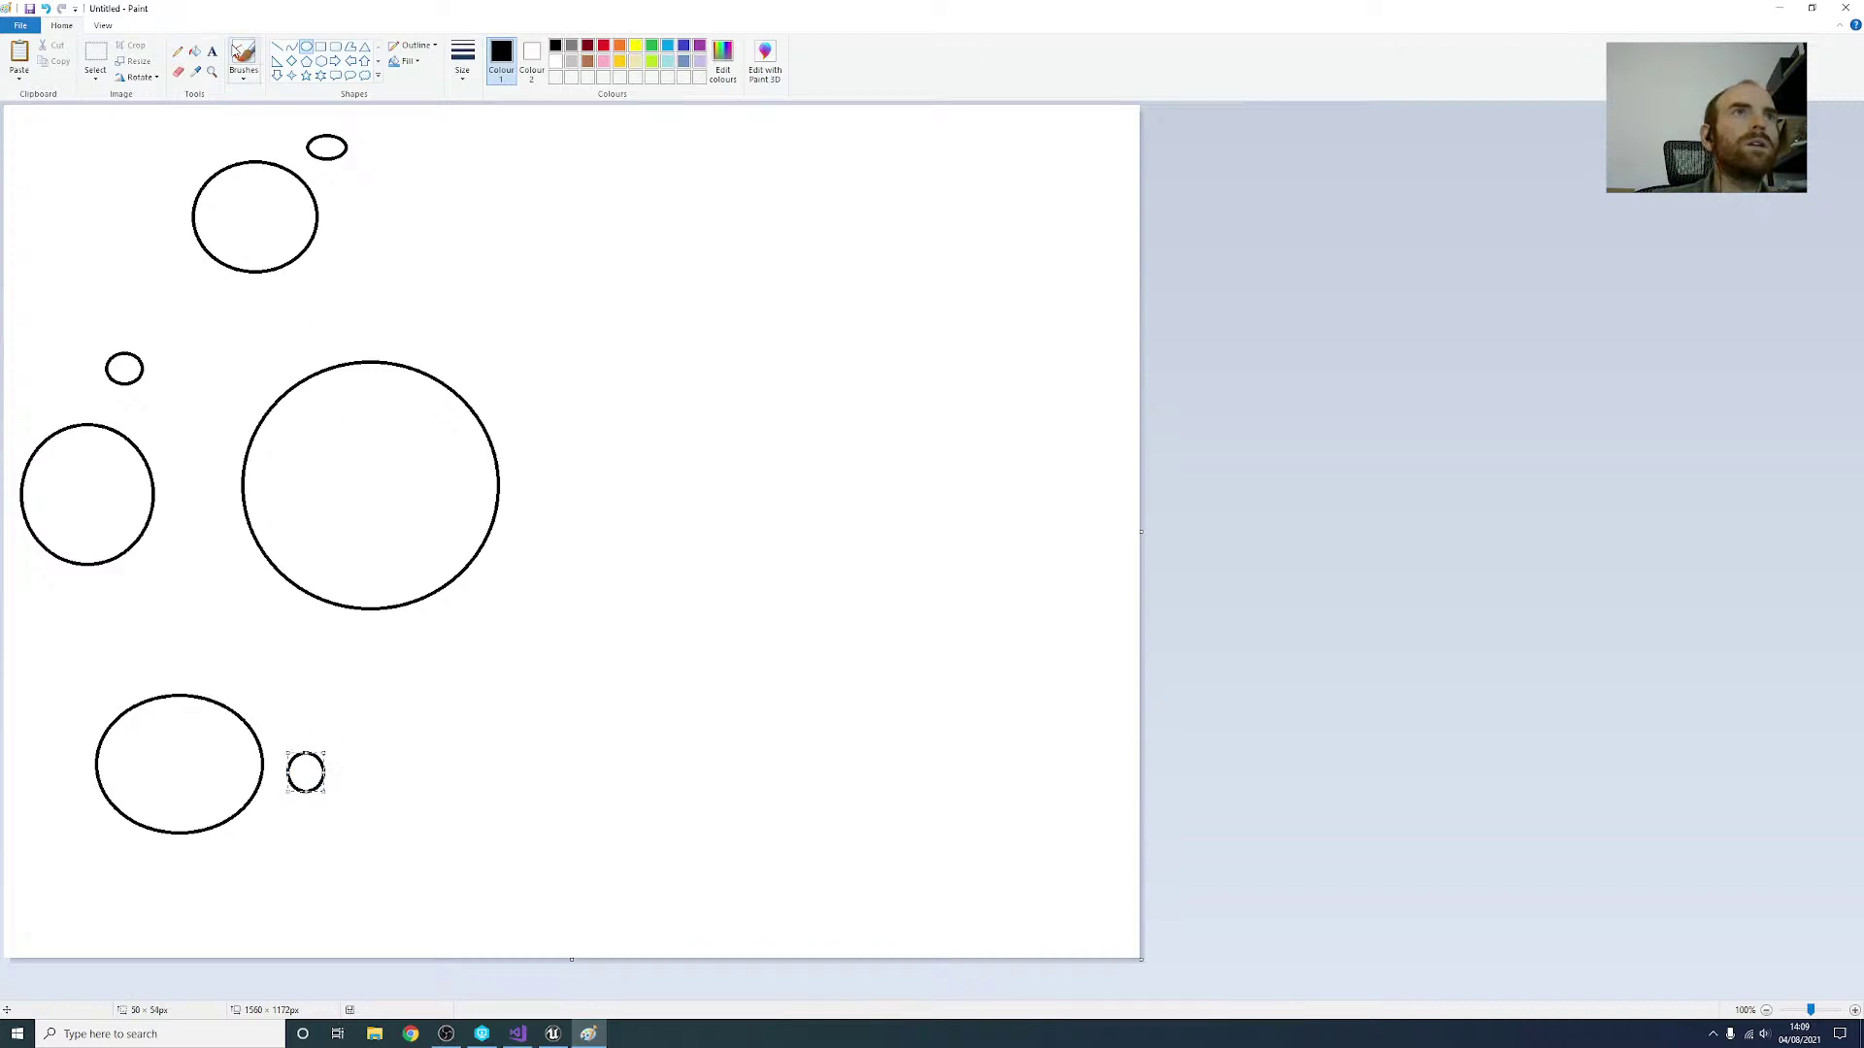
click(668, 46)
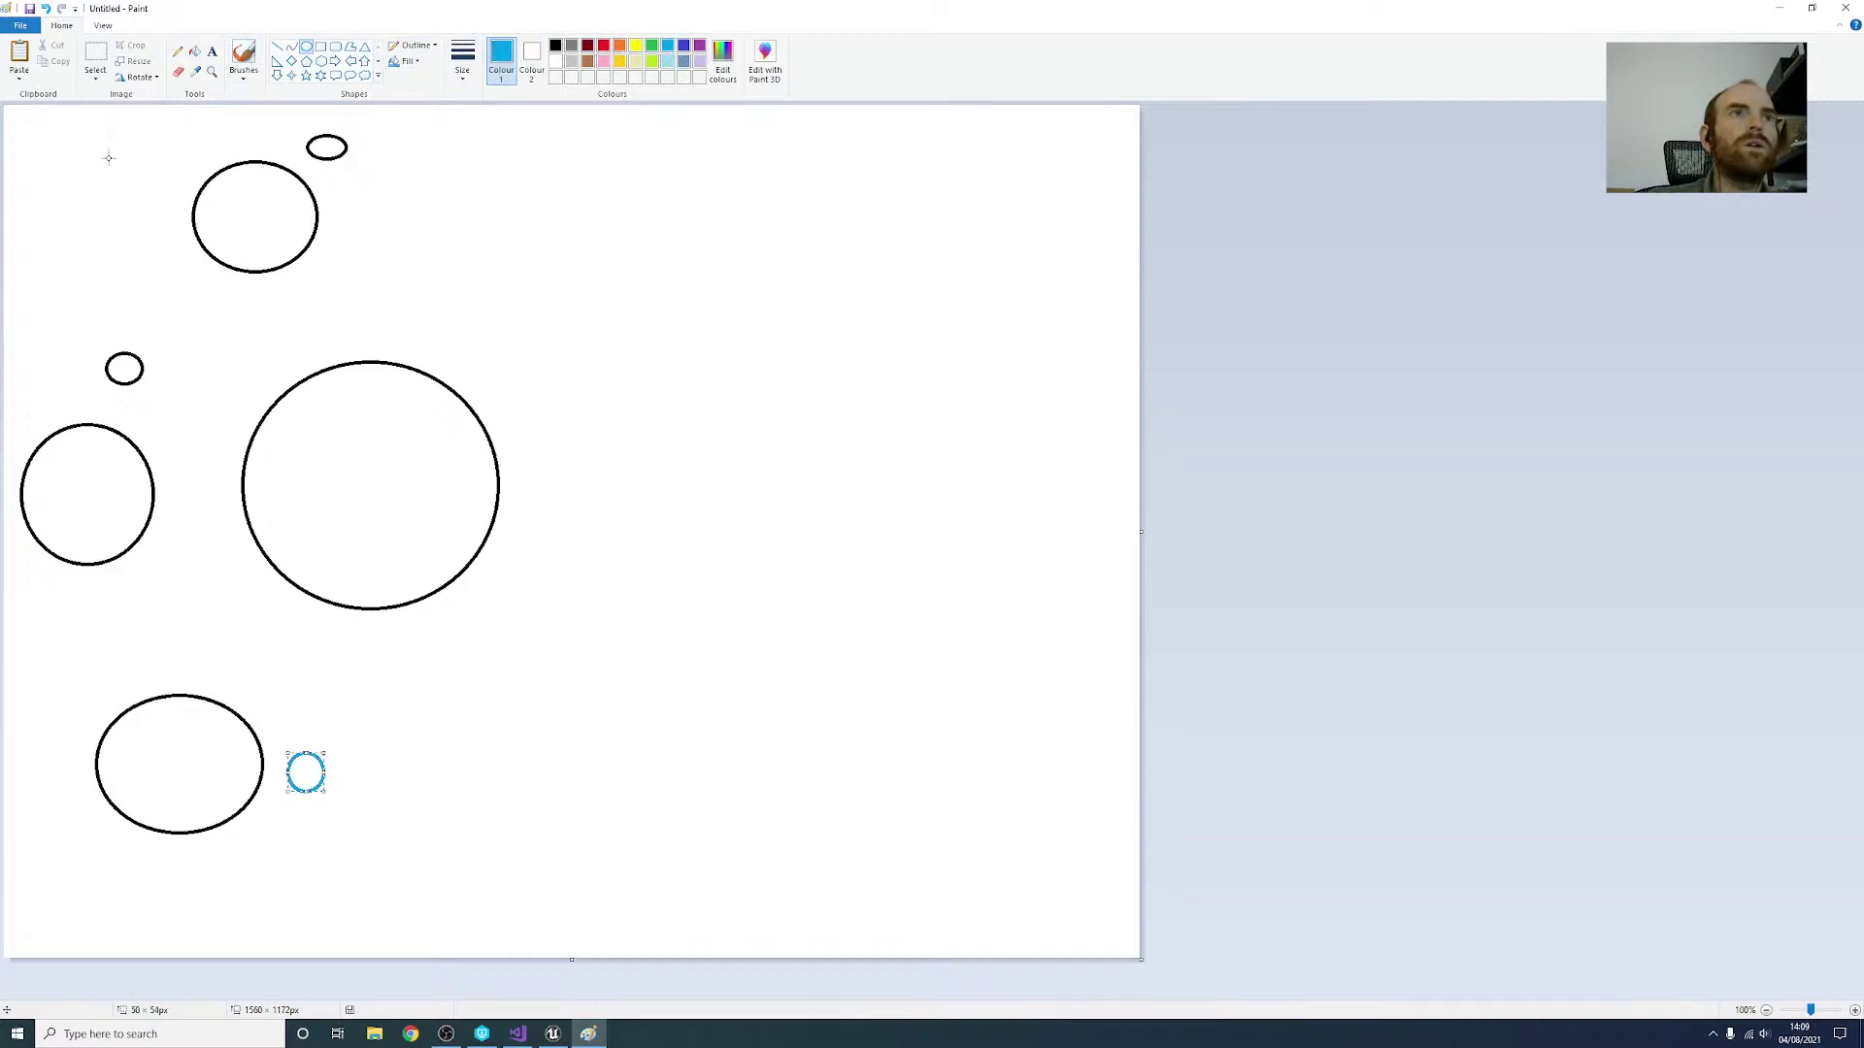
Step: Brush a jagged light blue boundary line around the large circle, open towards the canvas's left side
drag(43, 140, 70, 170)
key(Delete)
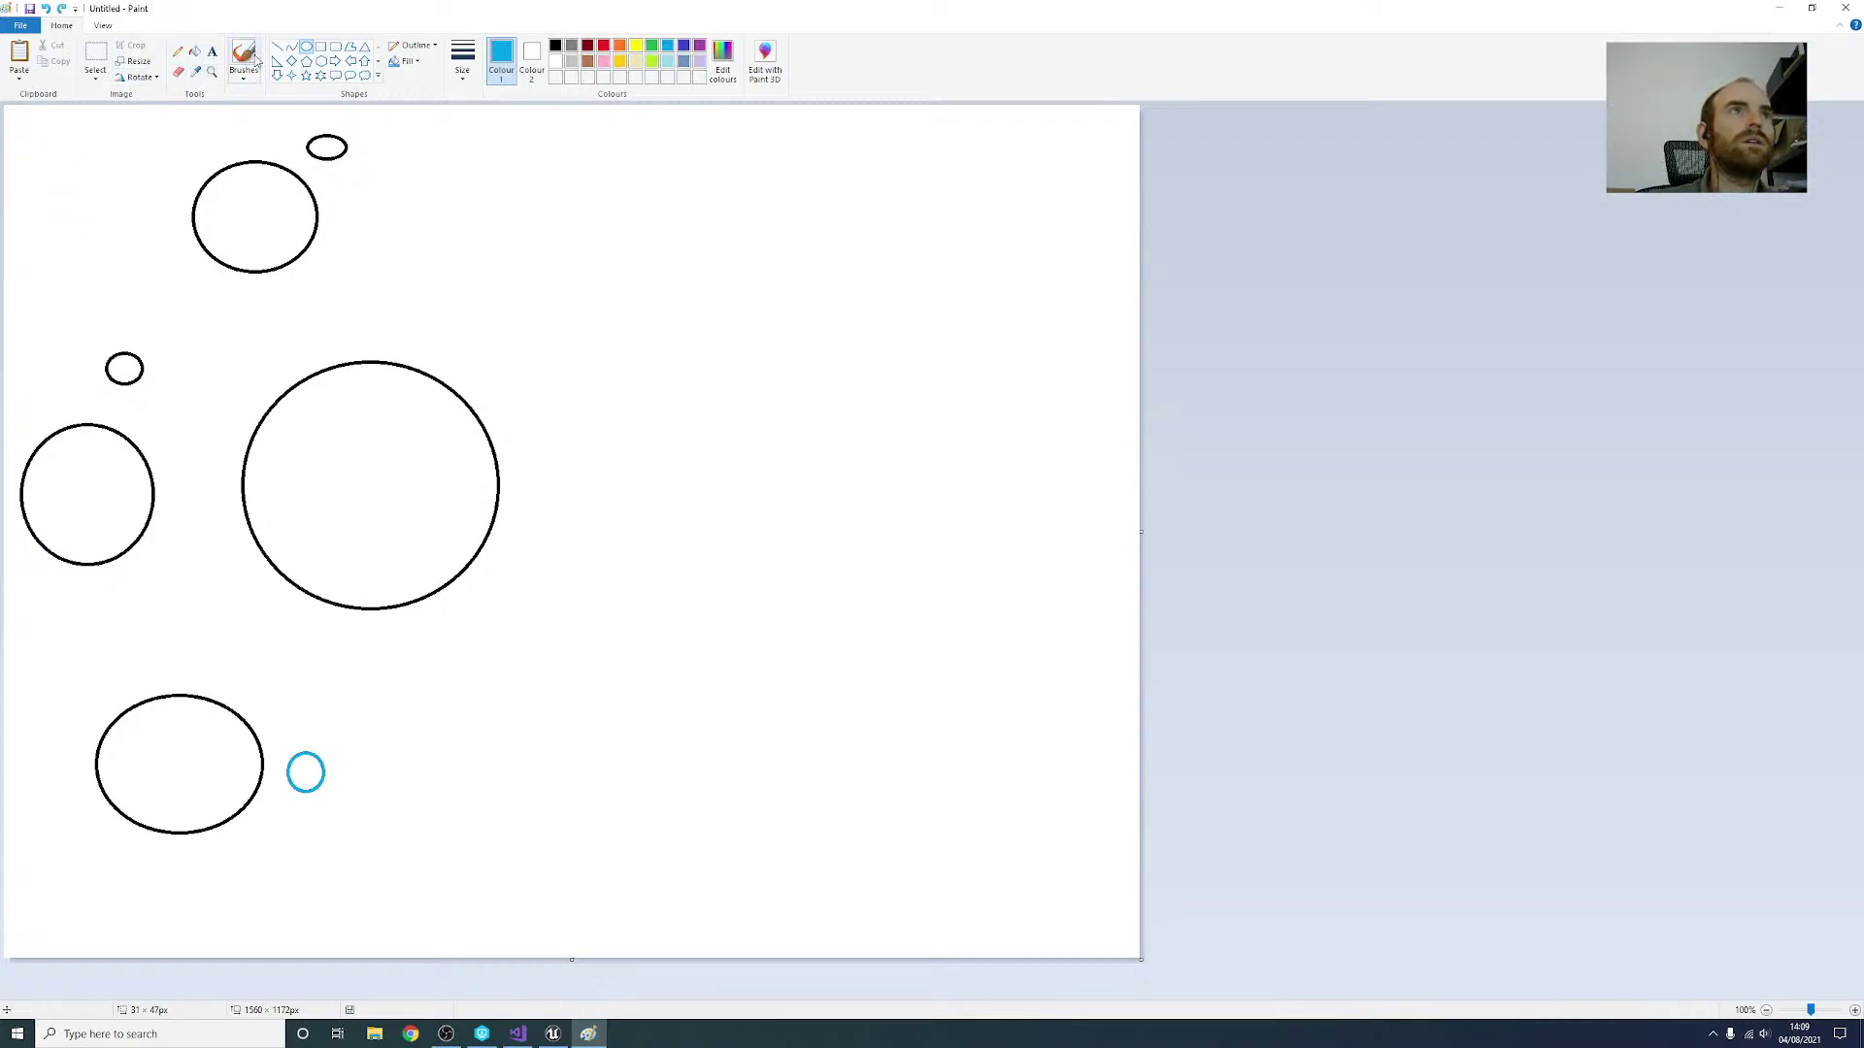
mouse_move(104, 184)
mouse_down()
mouse_move(208, 330)
mouse_move(594, 315)
mouse_move(495, 631)
mouse_move(230, 642)
mouse_move(62, 679)
mouse_up()
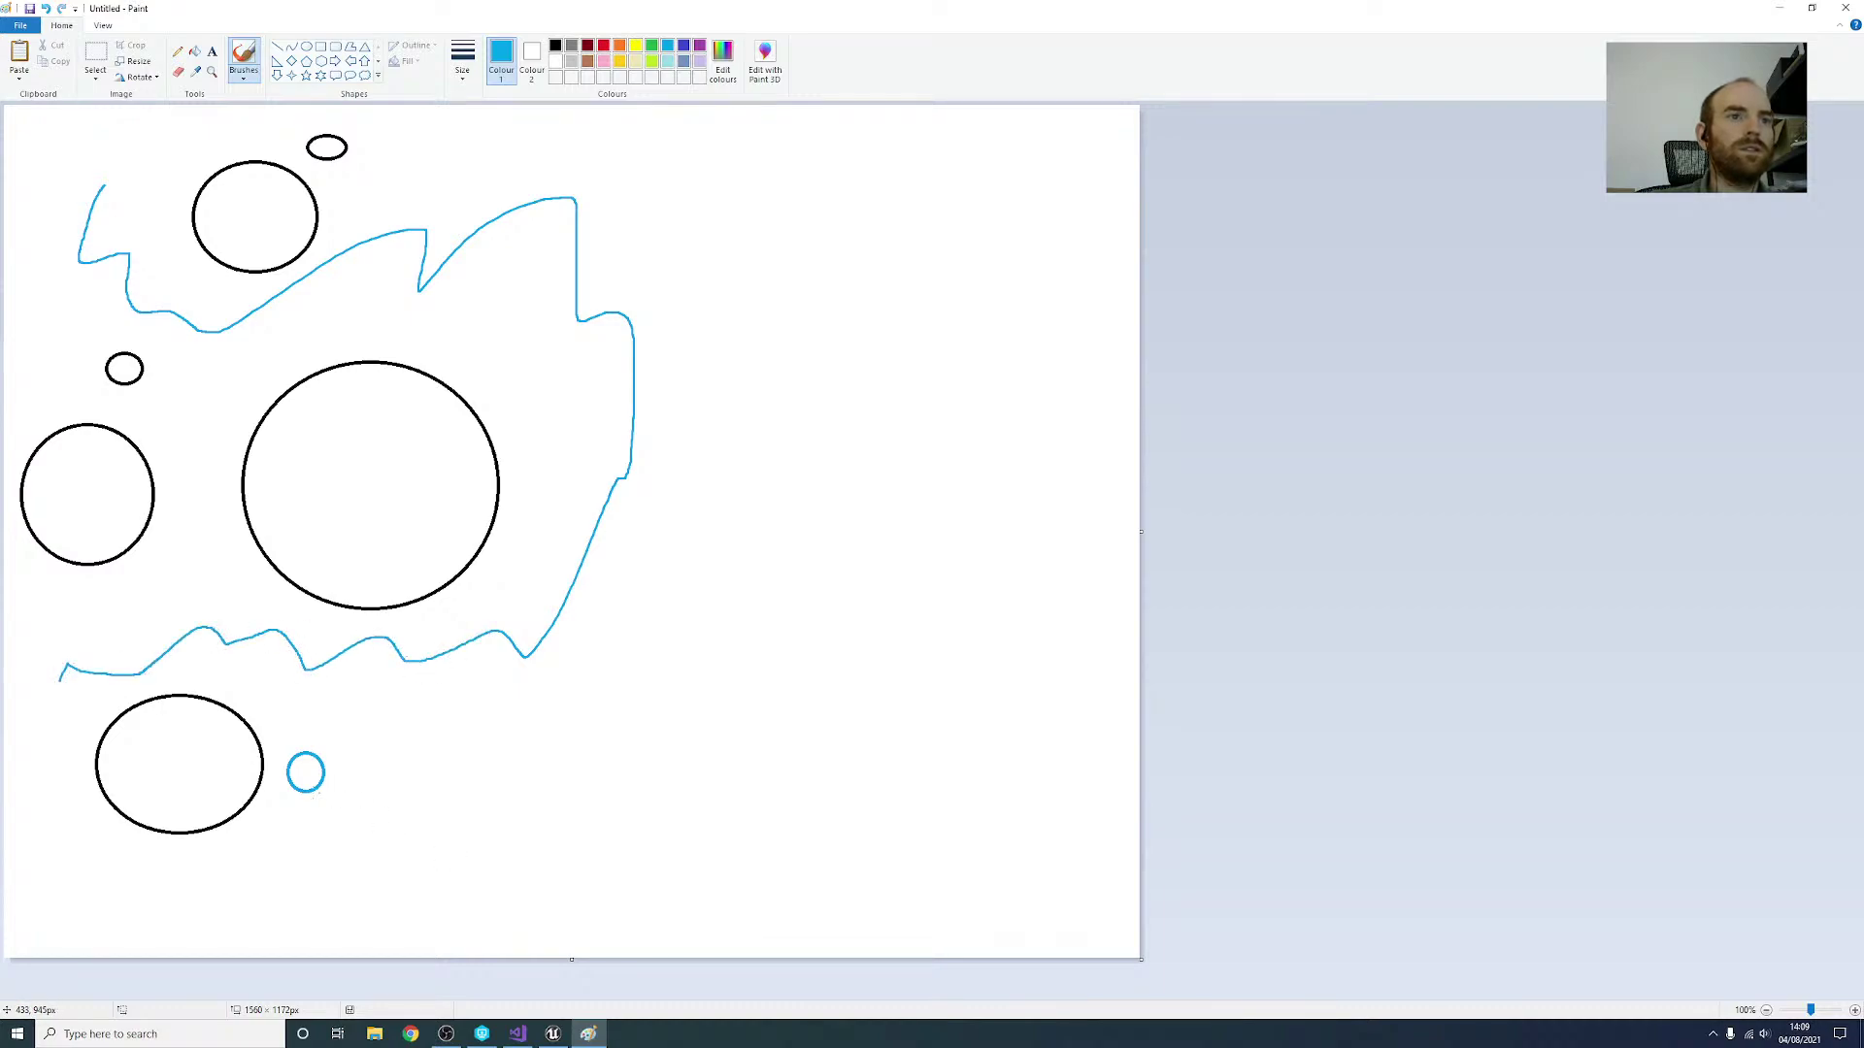
Step: Draw dark red lines connecting the large circle to each medium ellipse and each medium ellipse to its small one
click(277, 46)
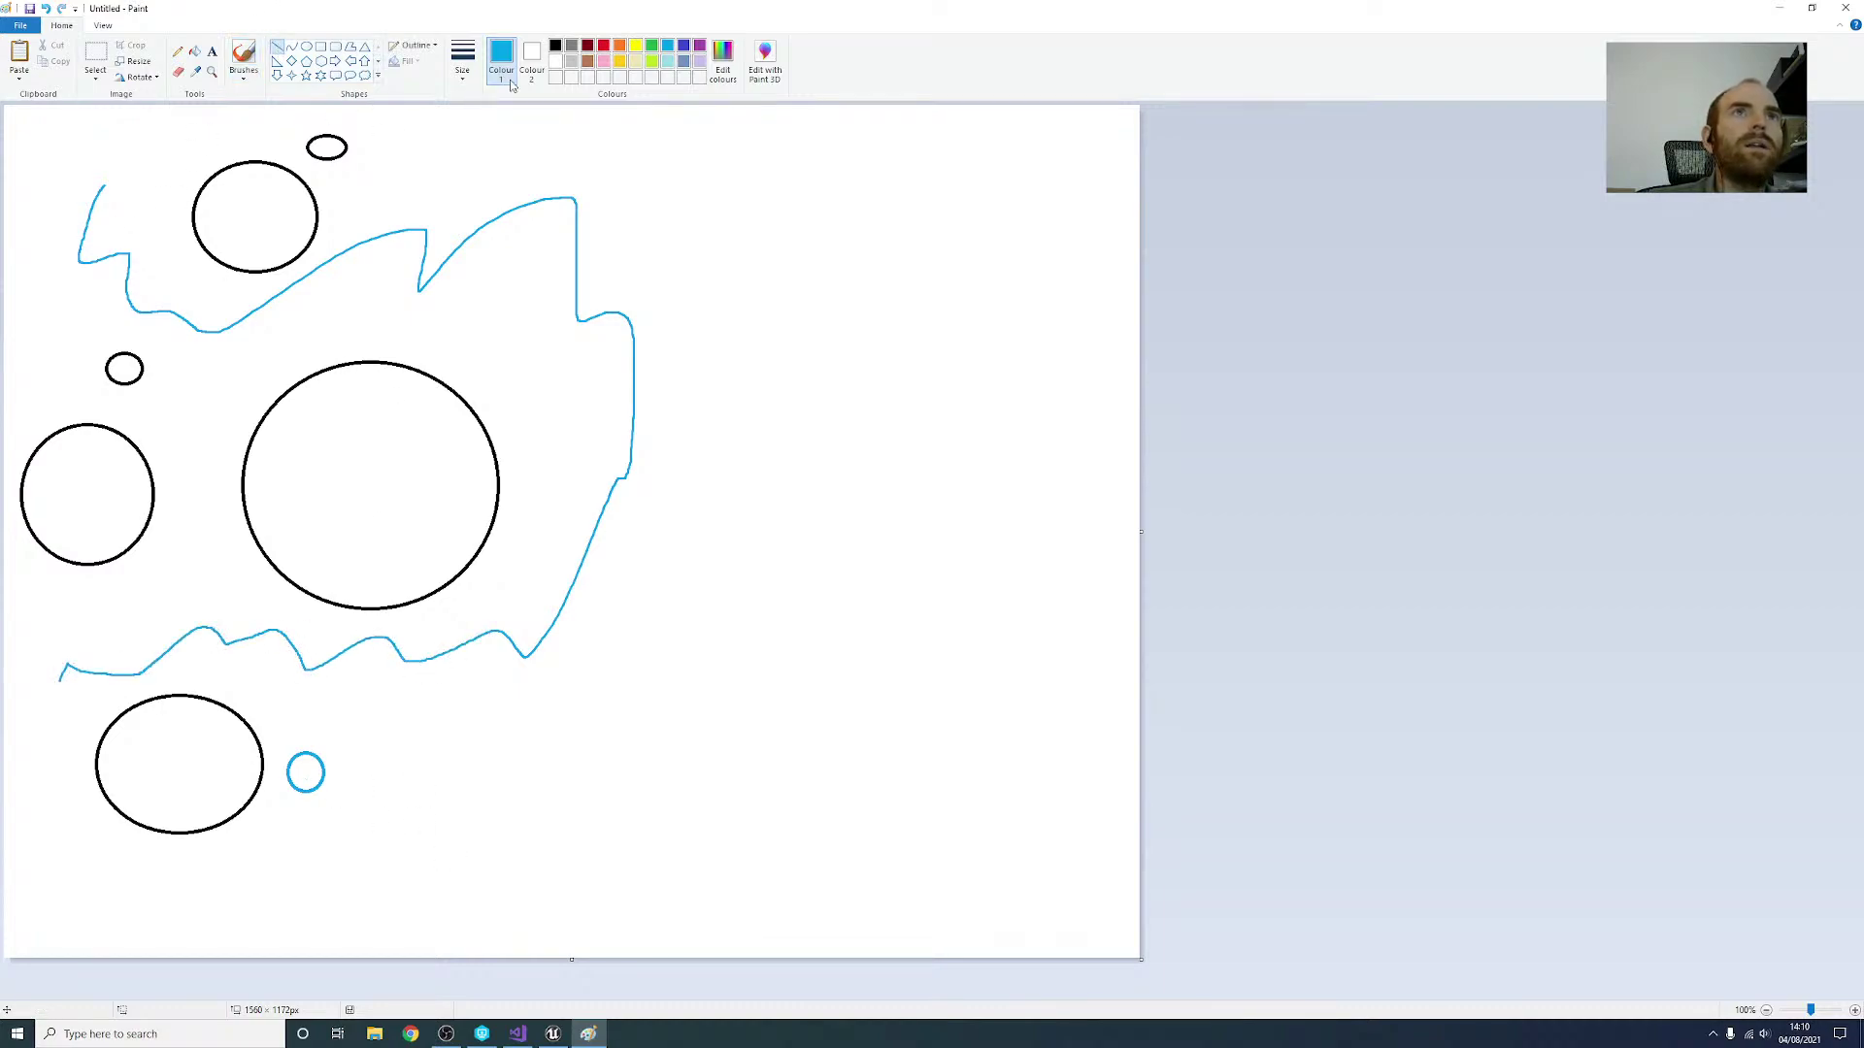
click(587, 47)
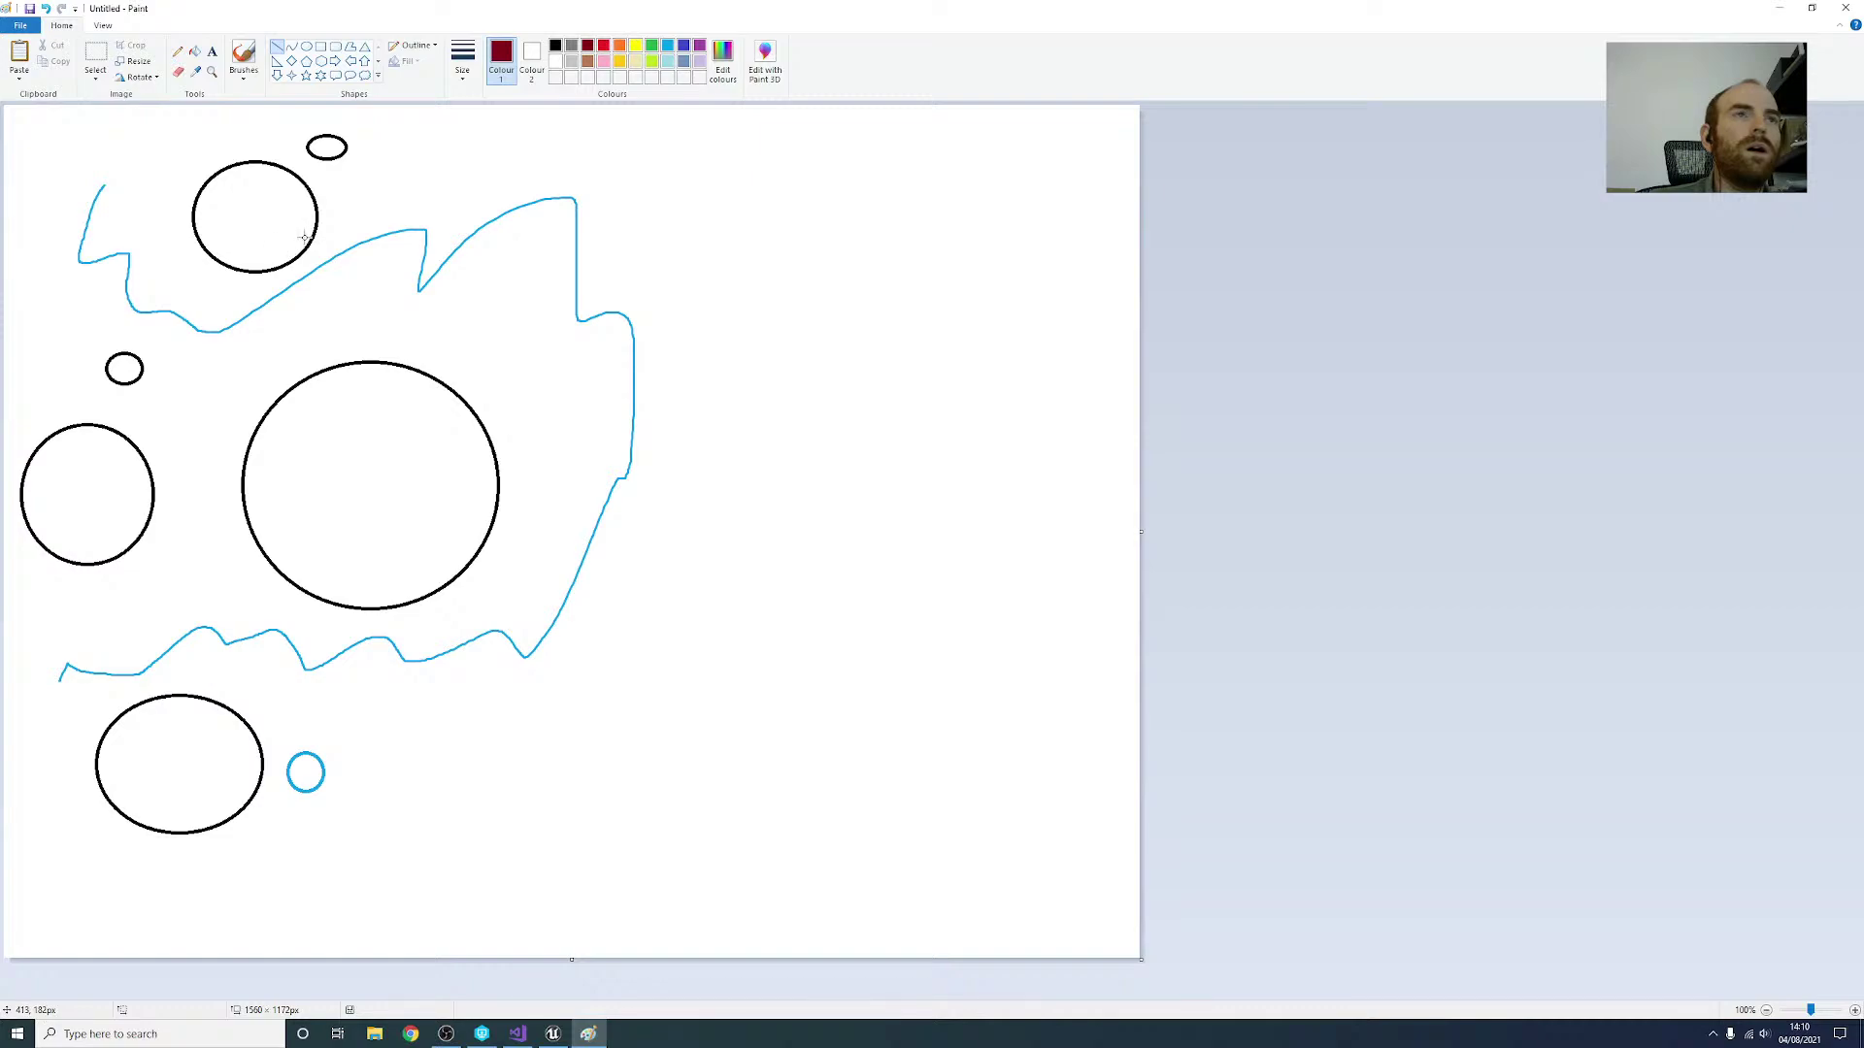
drag(303, 230, 367, 398)
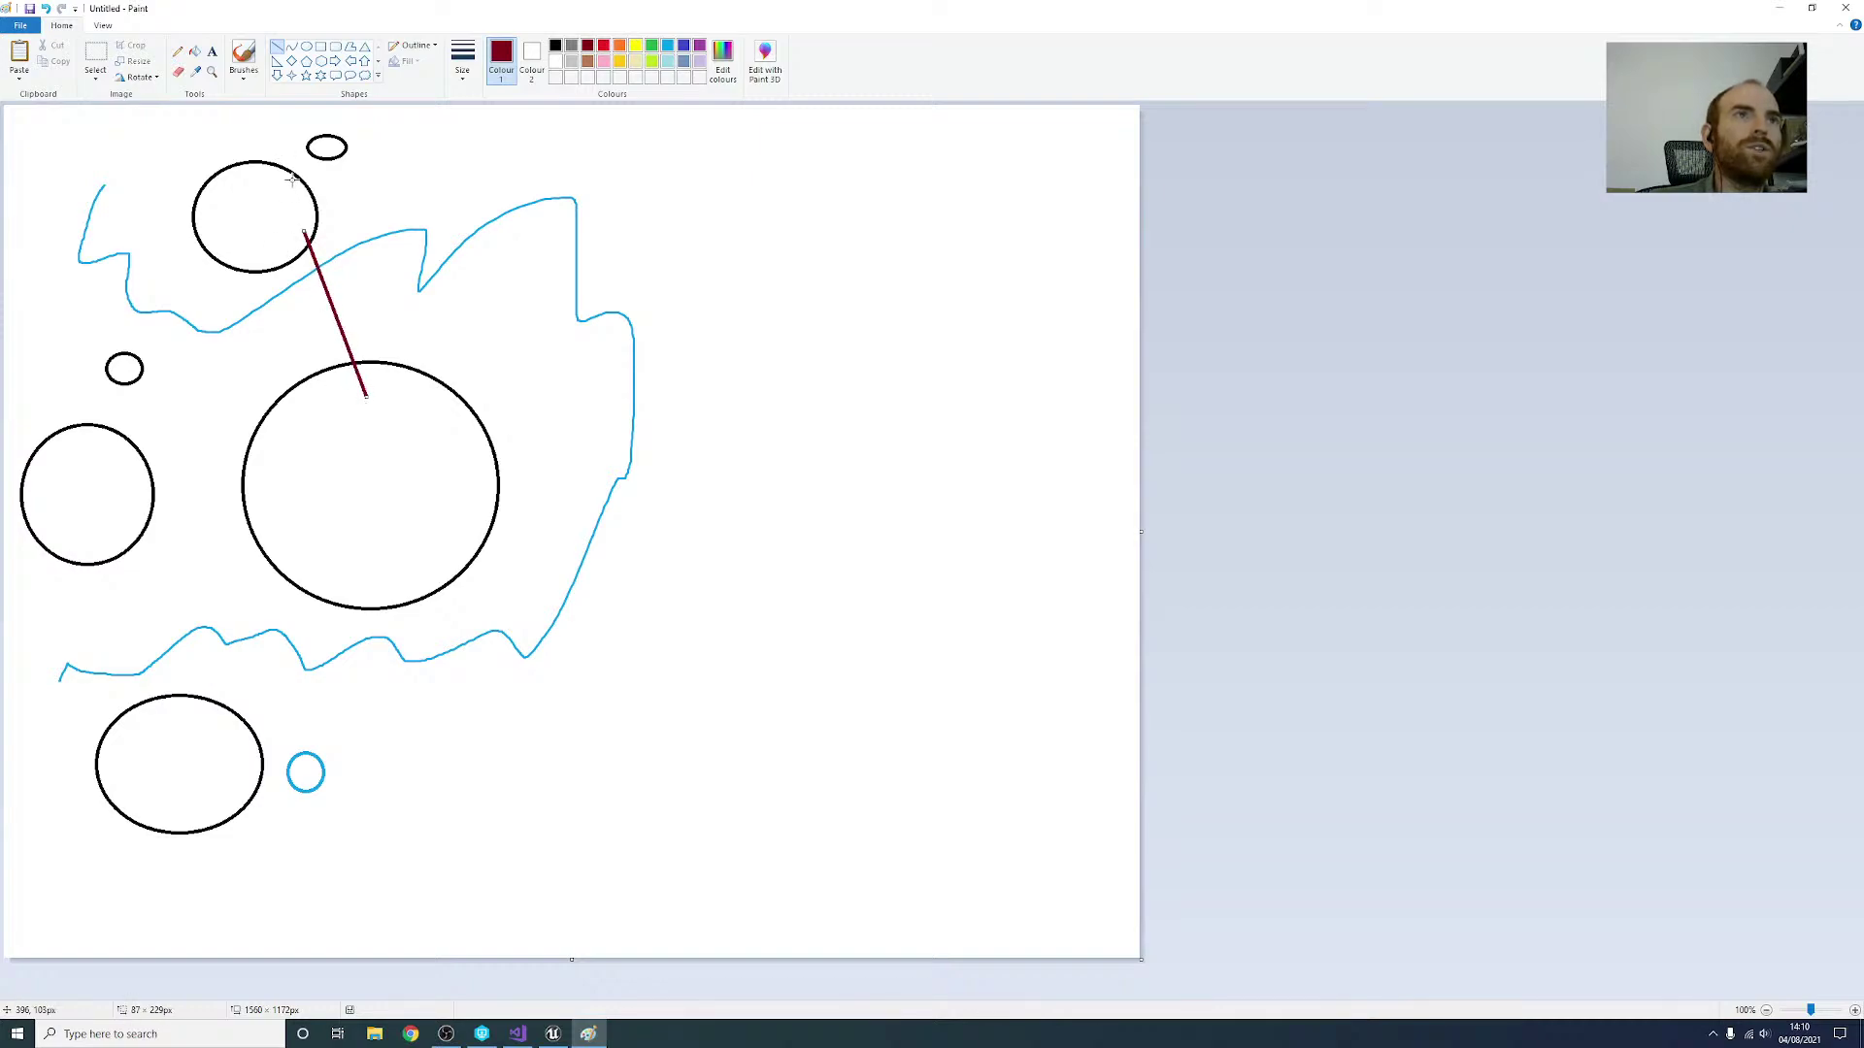
drag(291, 201, 326, 147)
drag(260, 497, 124, 377)
mouse_move(301, 555)
mouse_down()
mouse_move(199, 728)
mouse_move(303, 774)
mouse_up()
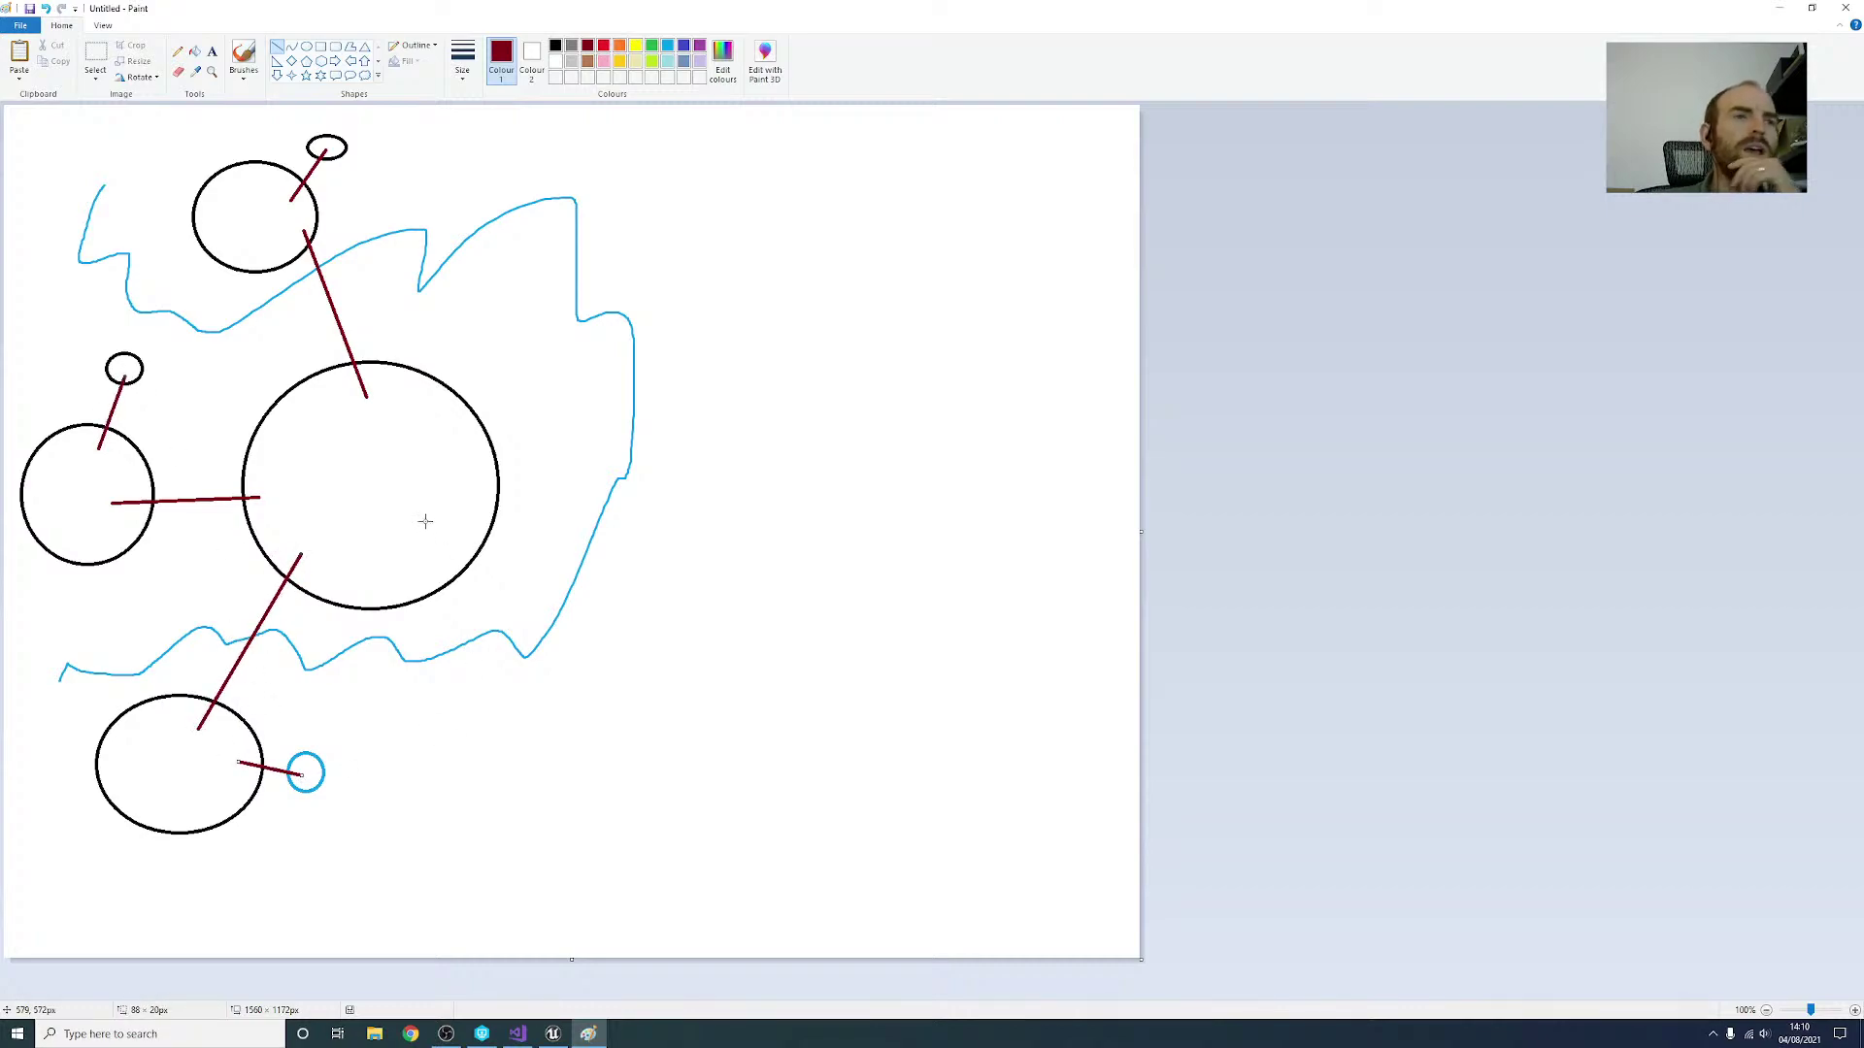
Step: Draw pairs of short black lines on the edges of the medium ellipses and on the large circle's left side
click(555, 45)
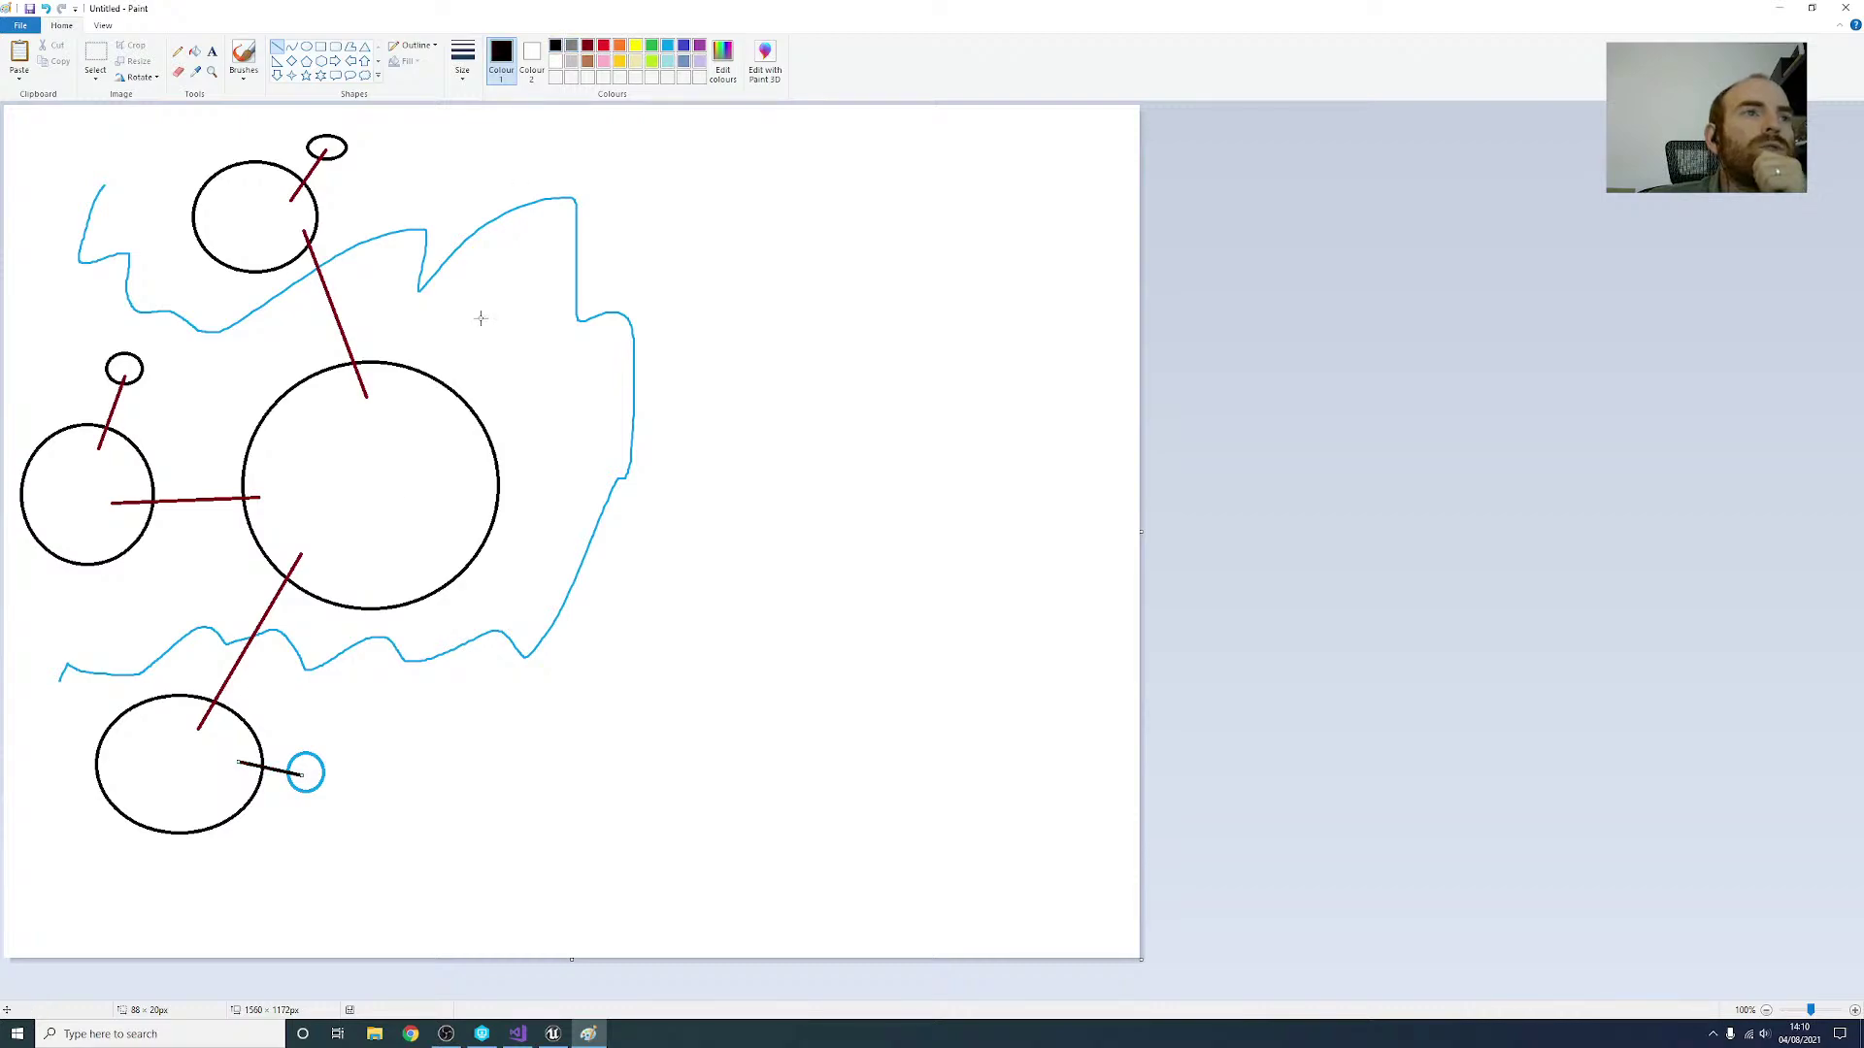
mouse_move(149, 697)
mouse_down()
mouse_move(148, 660)
mouse_move(185, 695)
mouse_up()
mouse_move(102, 566)
mouse_down()
mouse_move(133, 601)
mouse_move(143, 563)
mouse_move(152, 580)
mouse_up()
mouse_move(221, 257)
mouse_down()
mouse_move(198, 286)
mouse_move(225, 303)
mouse_up()
mouse_move(271, 363)
mouse_down()
mouse_move(299, 398)
mouse_move(337, 380)
mouse_up()
drag(232, 553, 236, 558)
drag(248, 593, 277, 566)
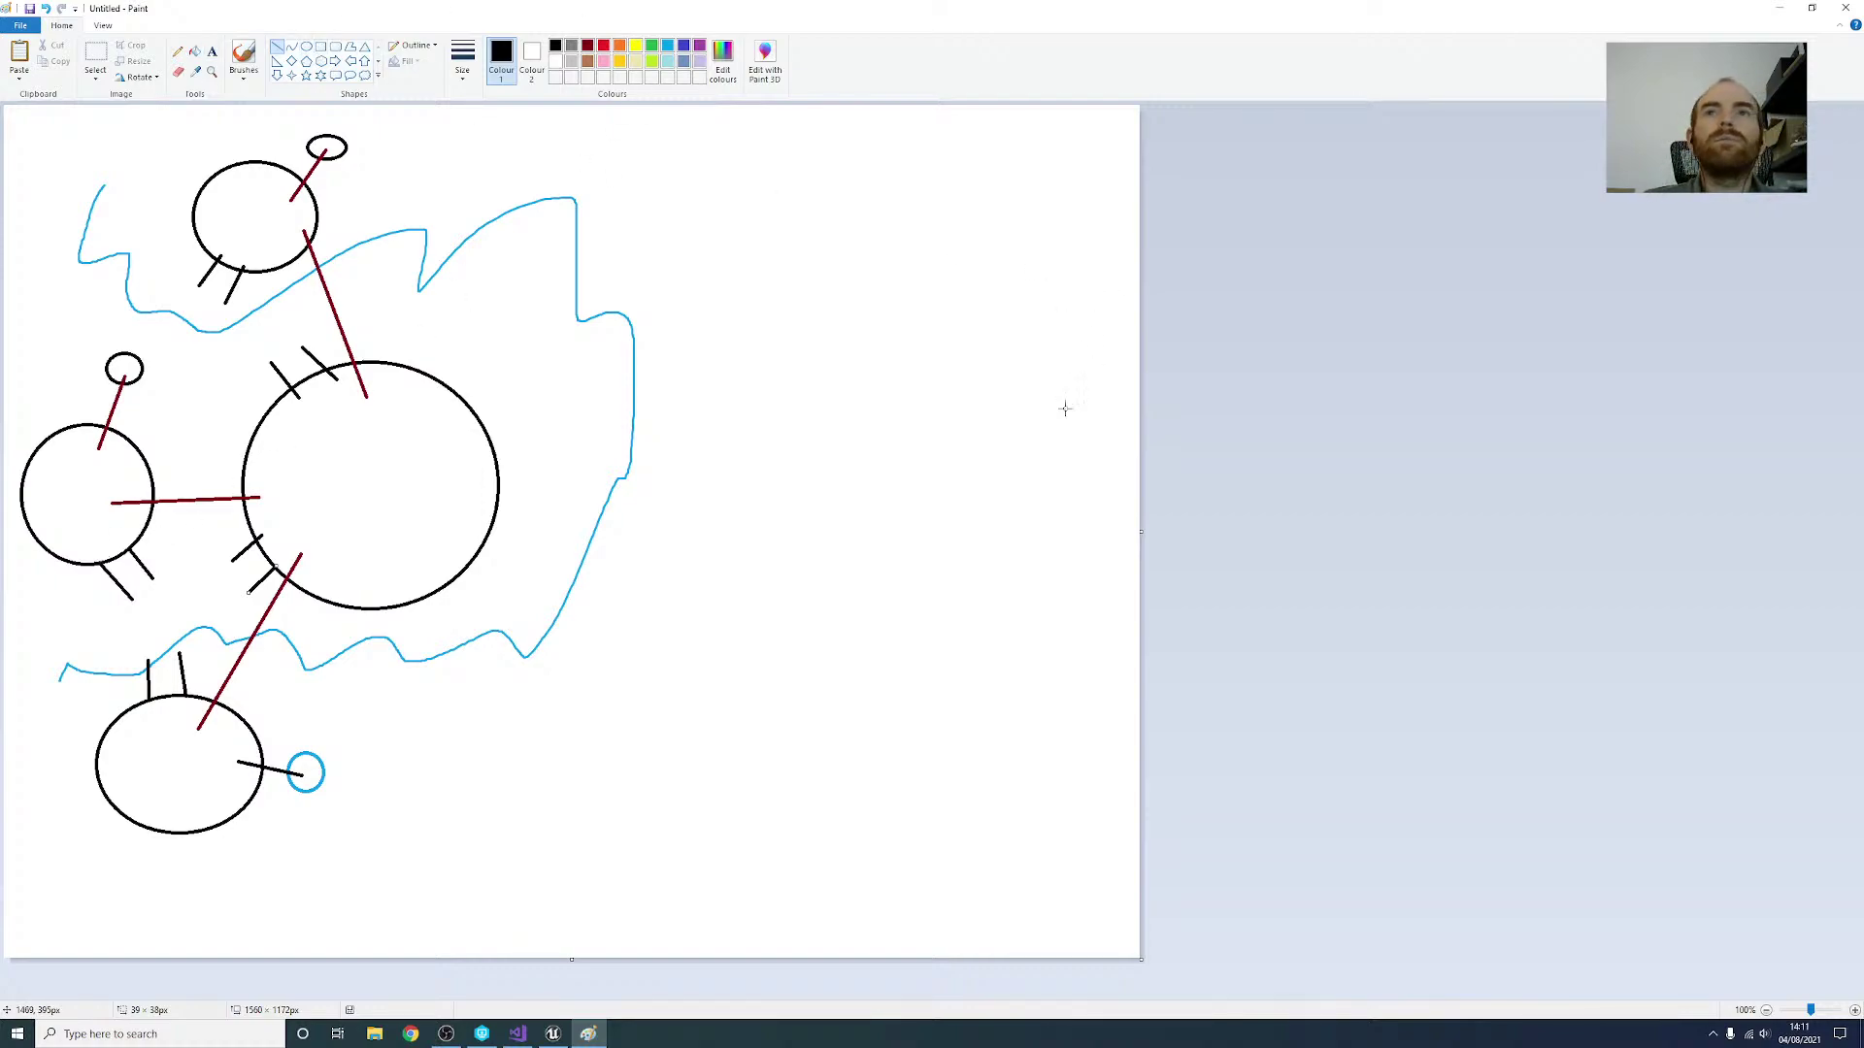
Step: Widen the canvas to 2156 px and draw a tall black ellipse, about 950 px high, against its right edge
drag(1141, 532, 1574, 543)
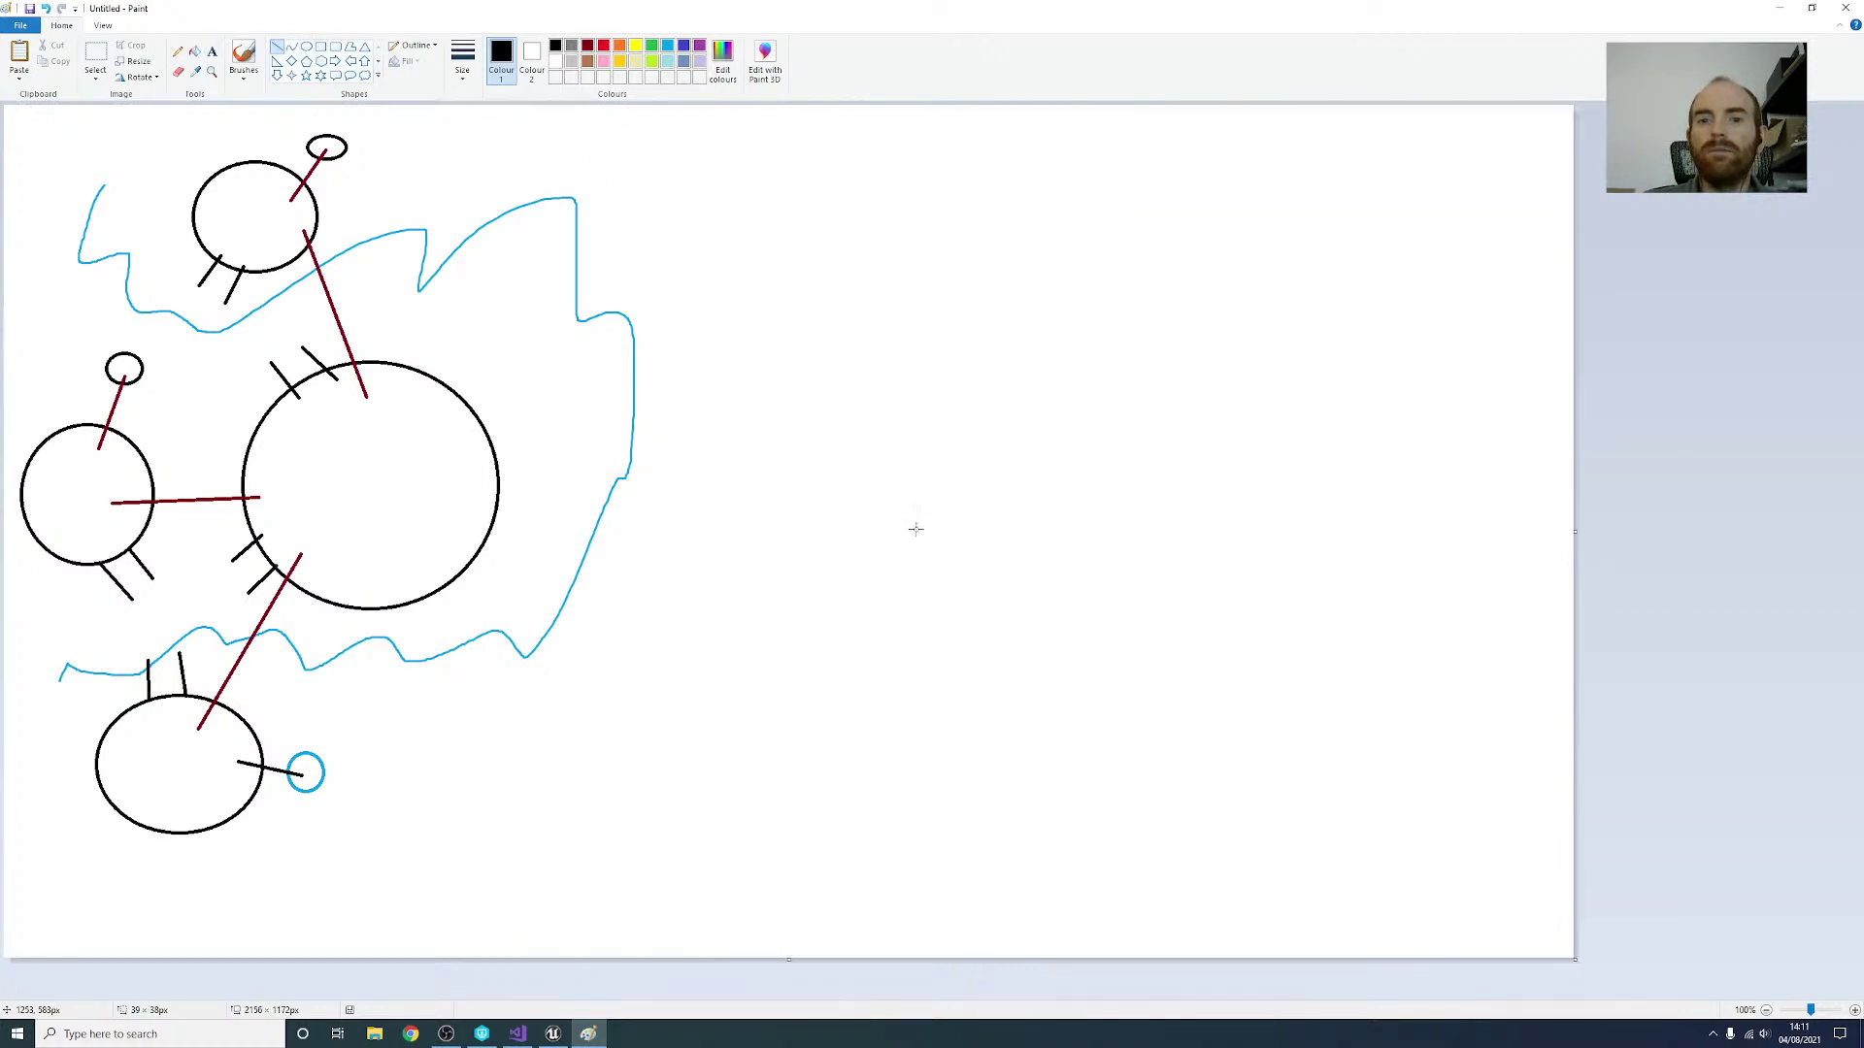
click(307, 46)
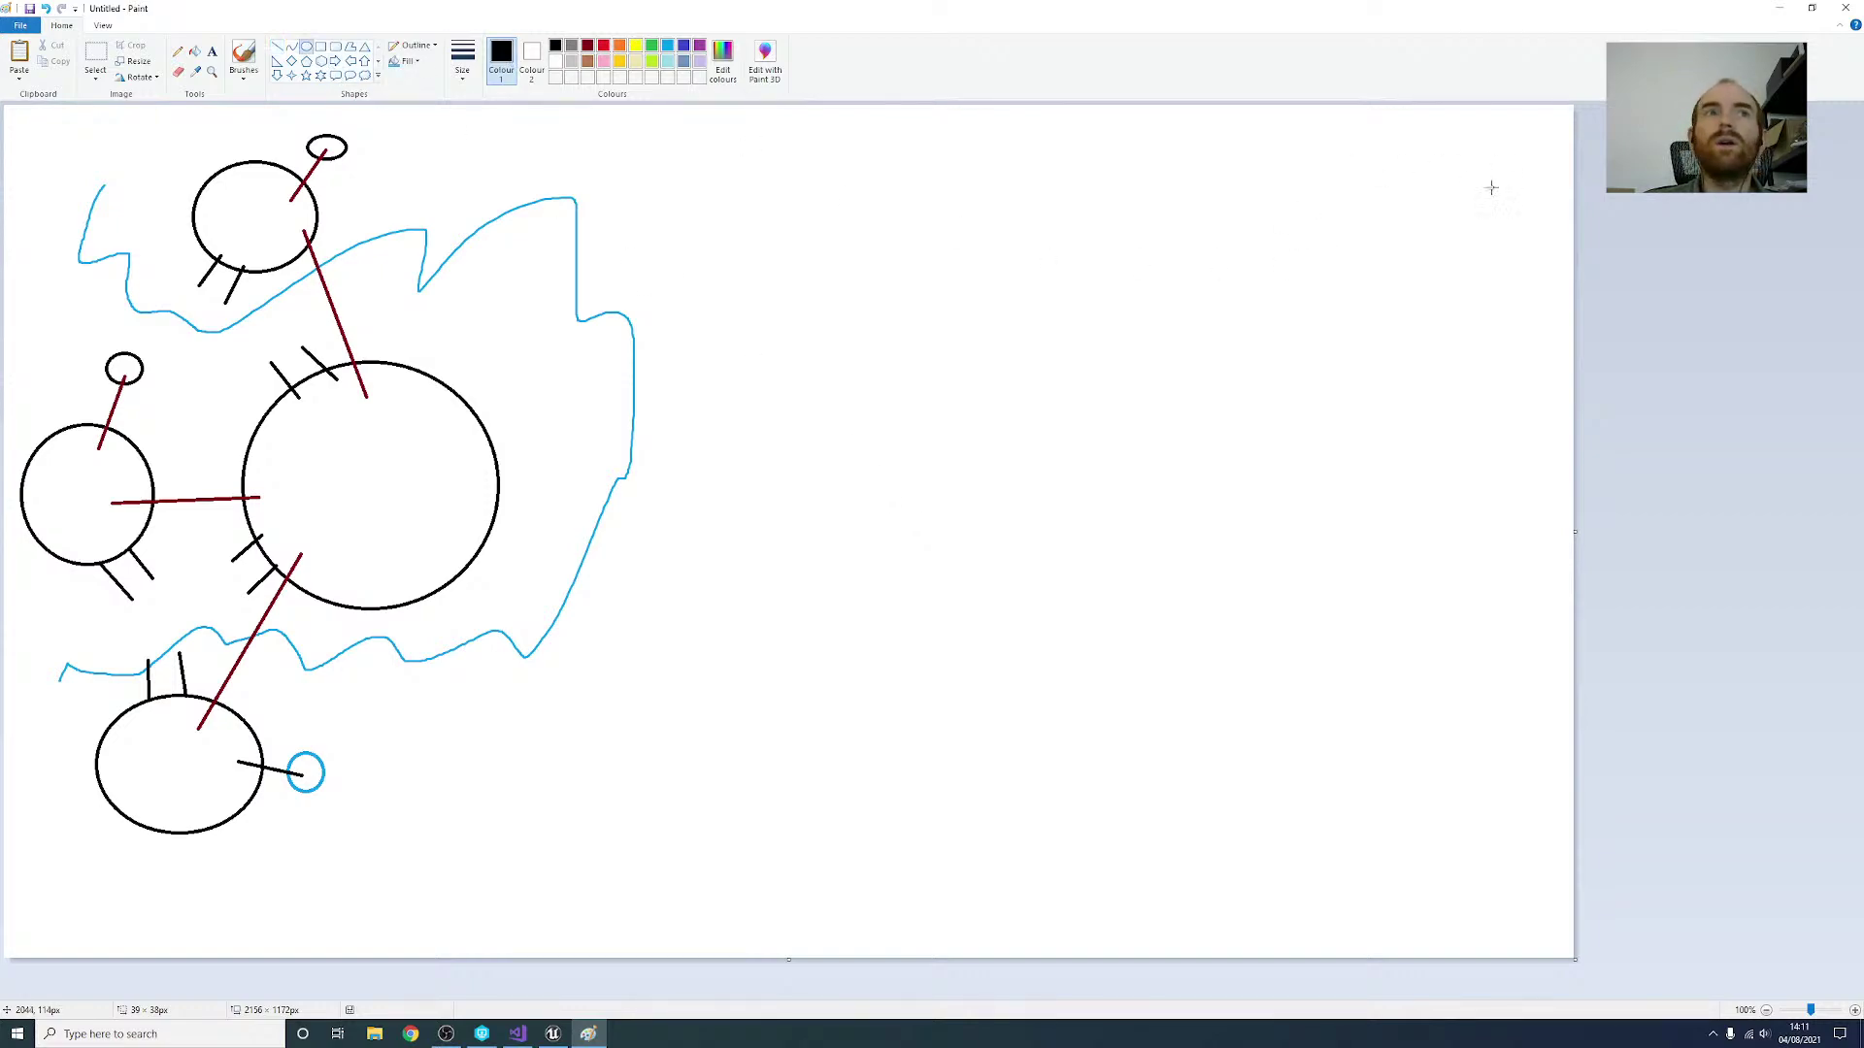
drag(1489, 188, 1661, 864)
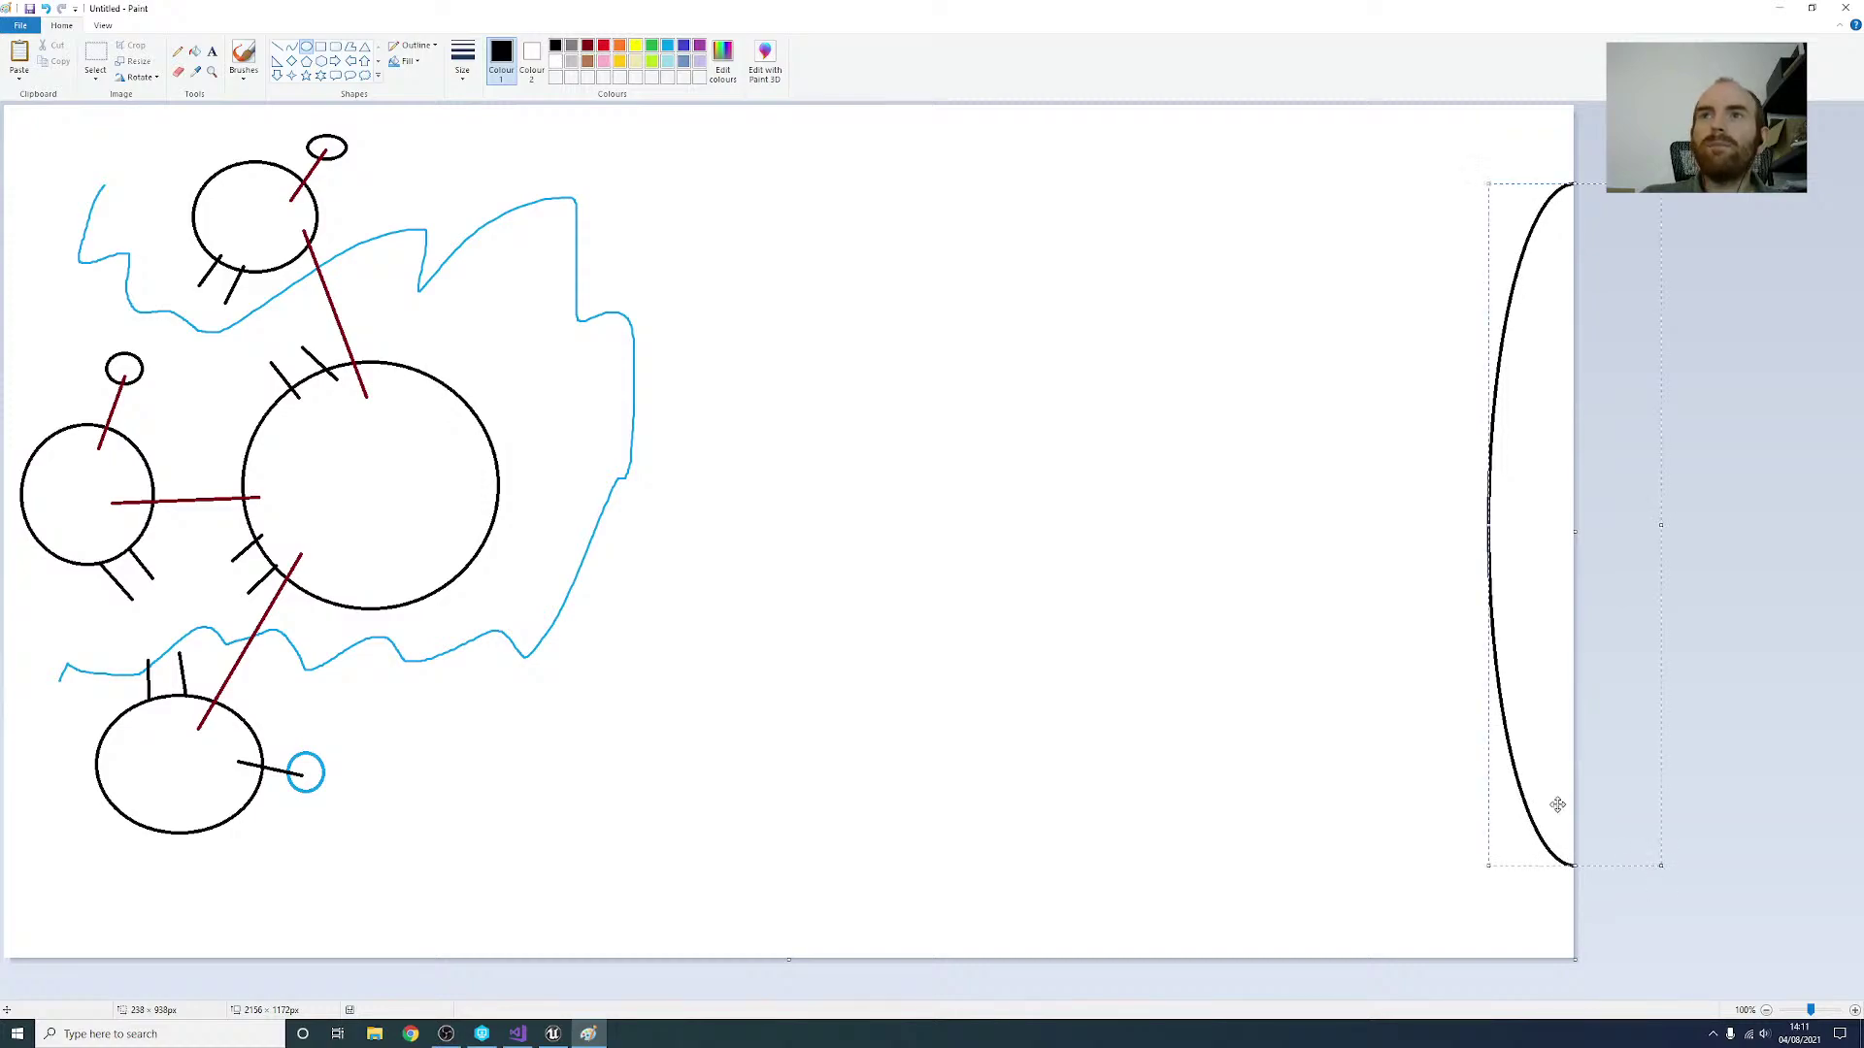
mouse_move(1532, 500)
mouse_down()
mouse_move(1500, 502)
mouse_move(1522, 467)
mouse_up()
click(895, 530)
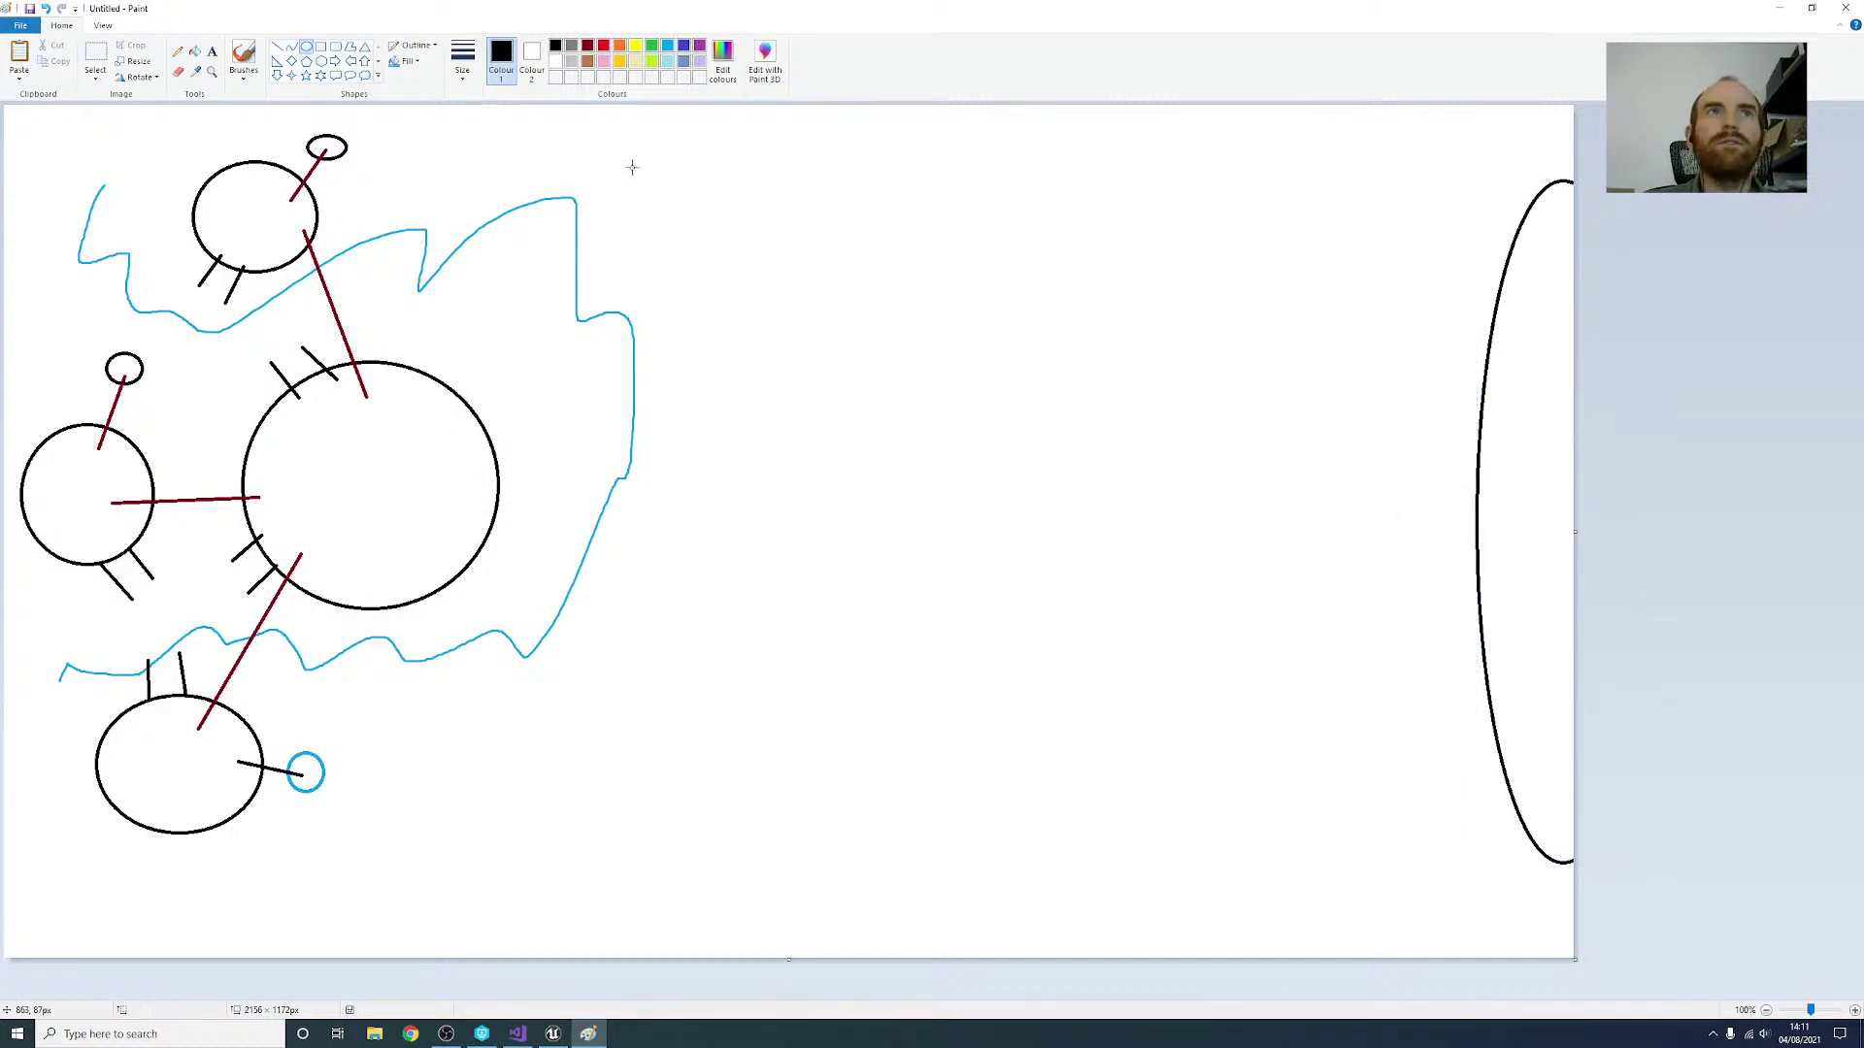
Step: Draw a dark red line about 1422 px long from the large circle to the tall ellipse
click(588, 46)
click(277, 46)
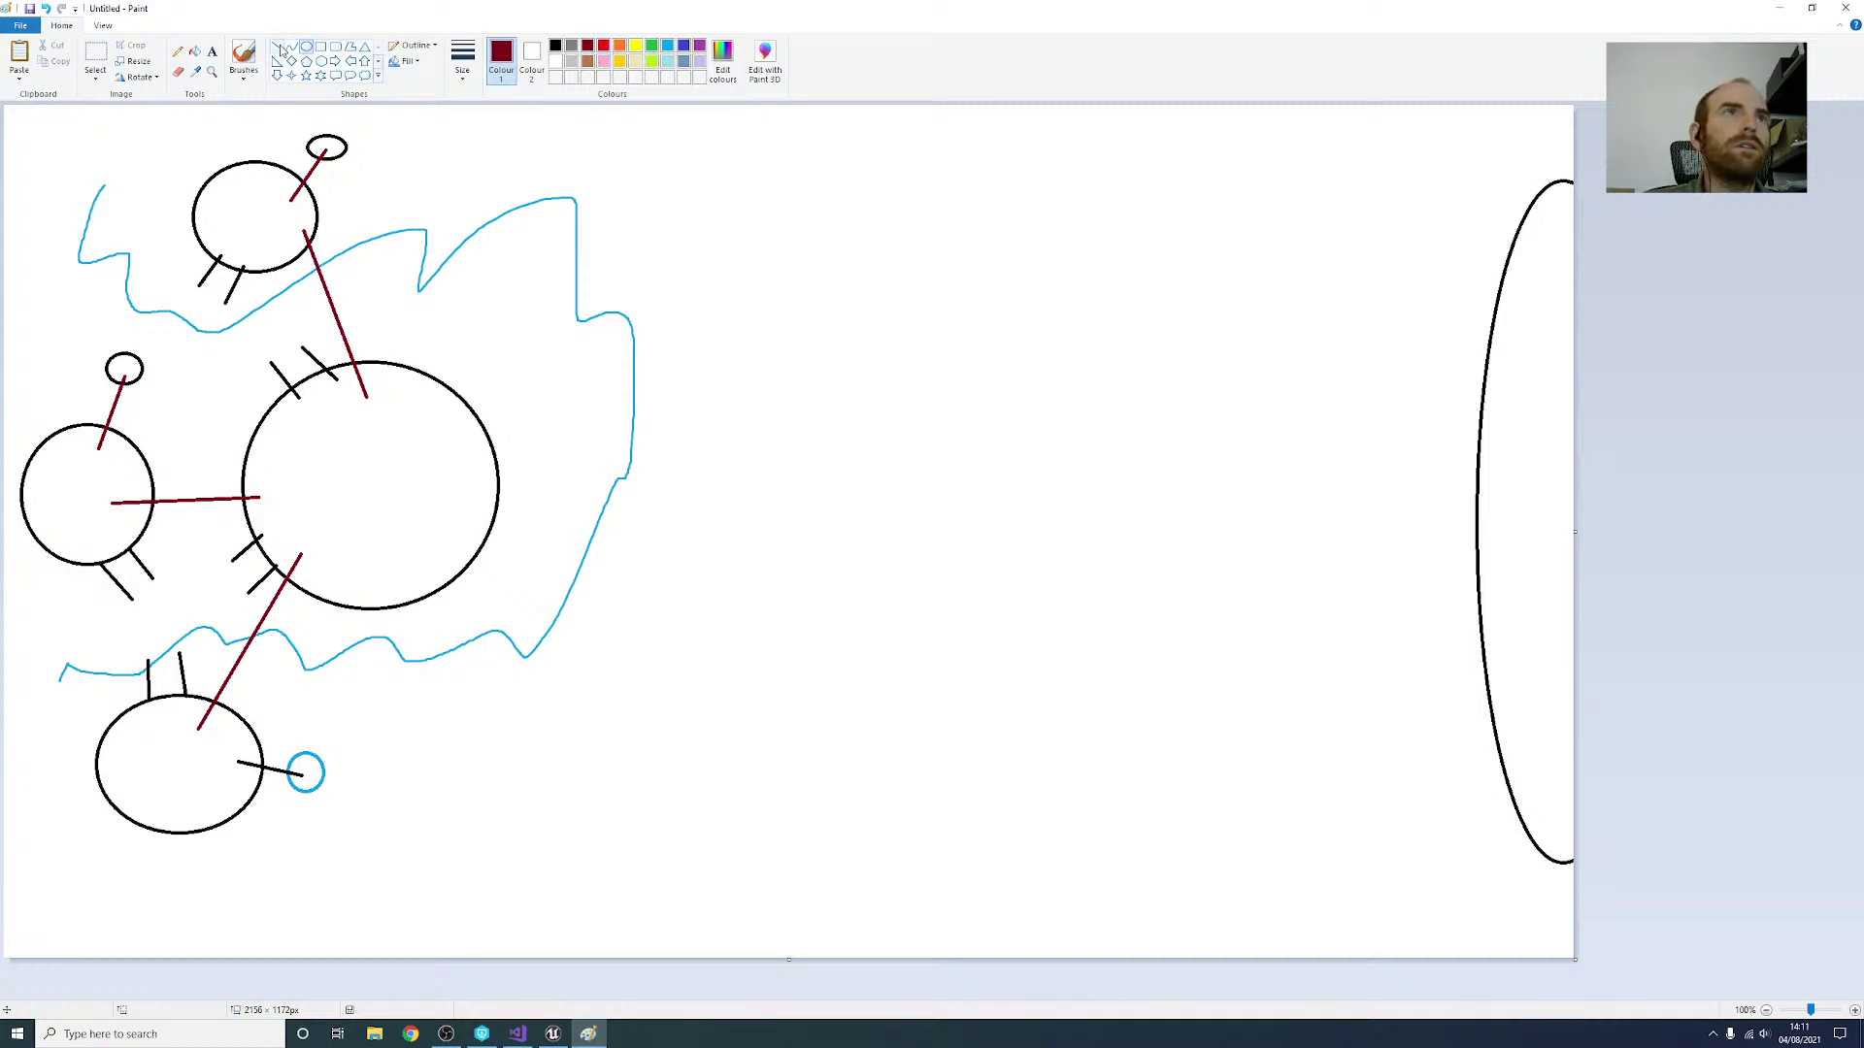
drag(482, 490, 1517, 511)
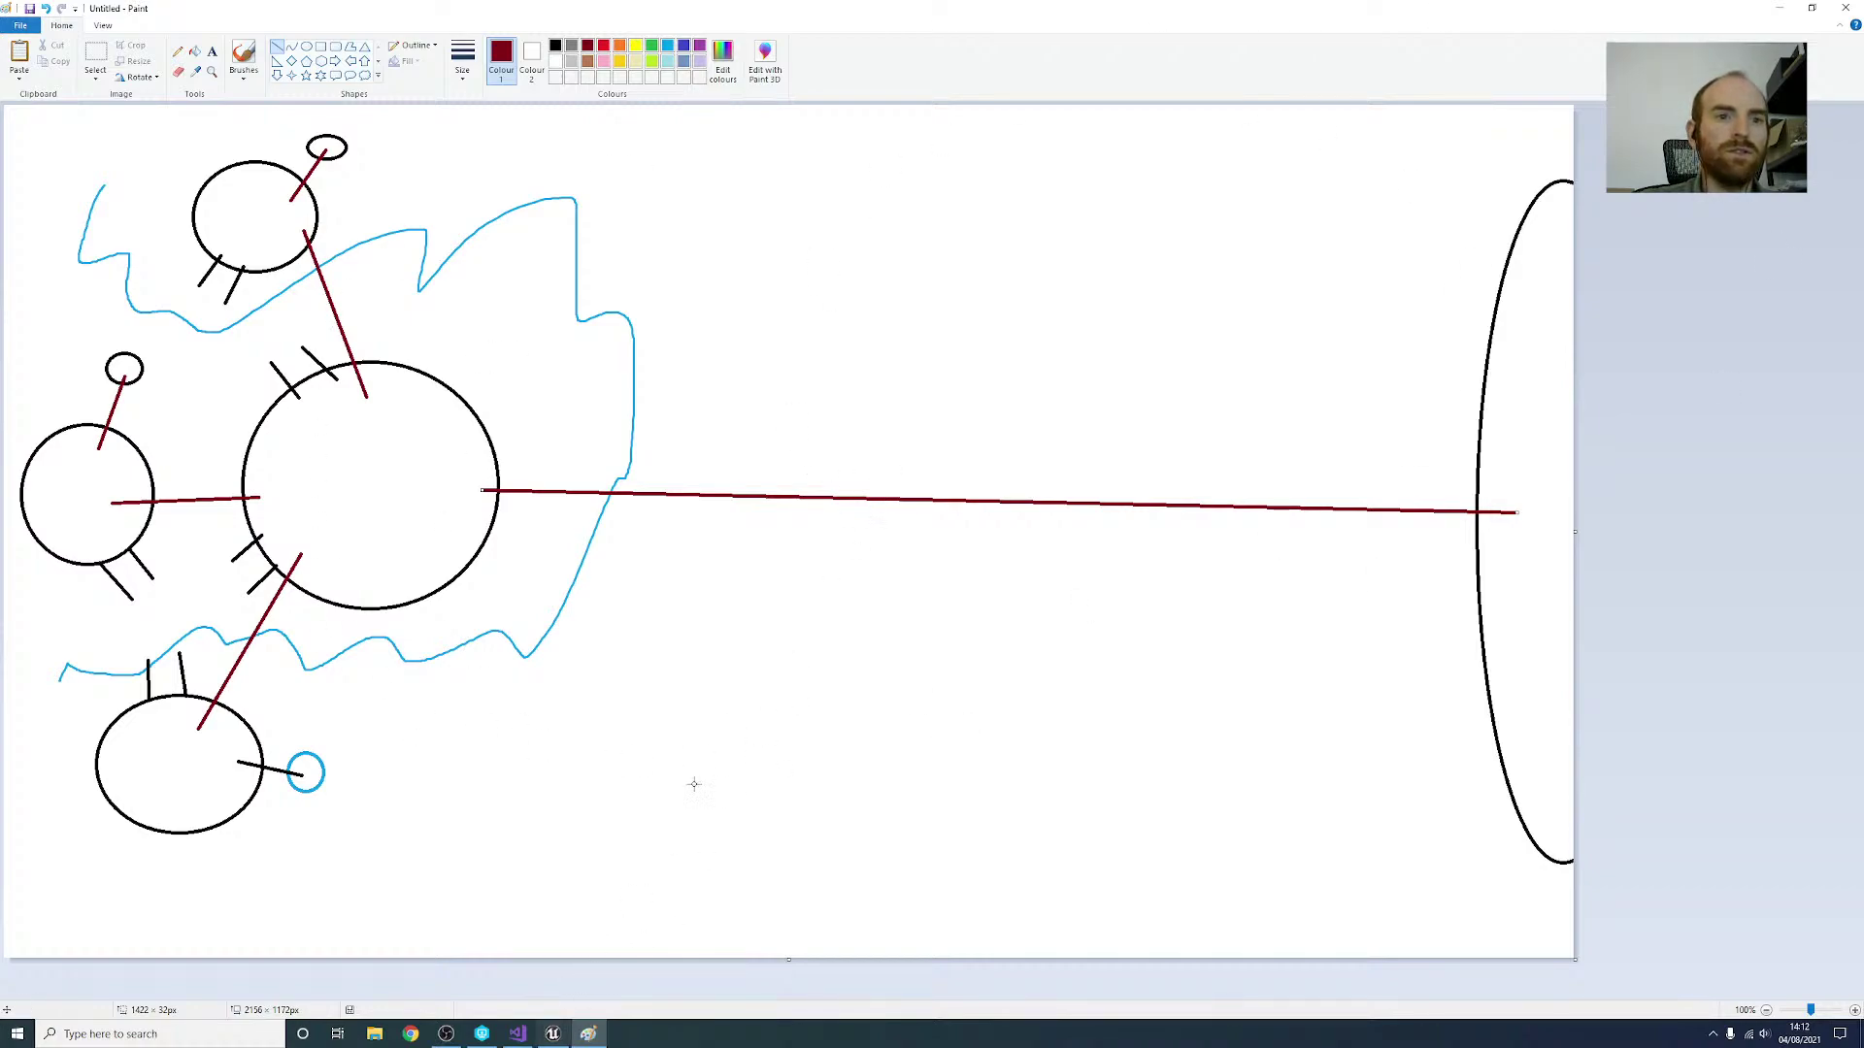
Step: Switch to the Unreal Editor and examine the FireAnt-Demo level's tile map, surrounding landscape and water volume
click(553, 1034)
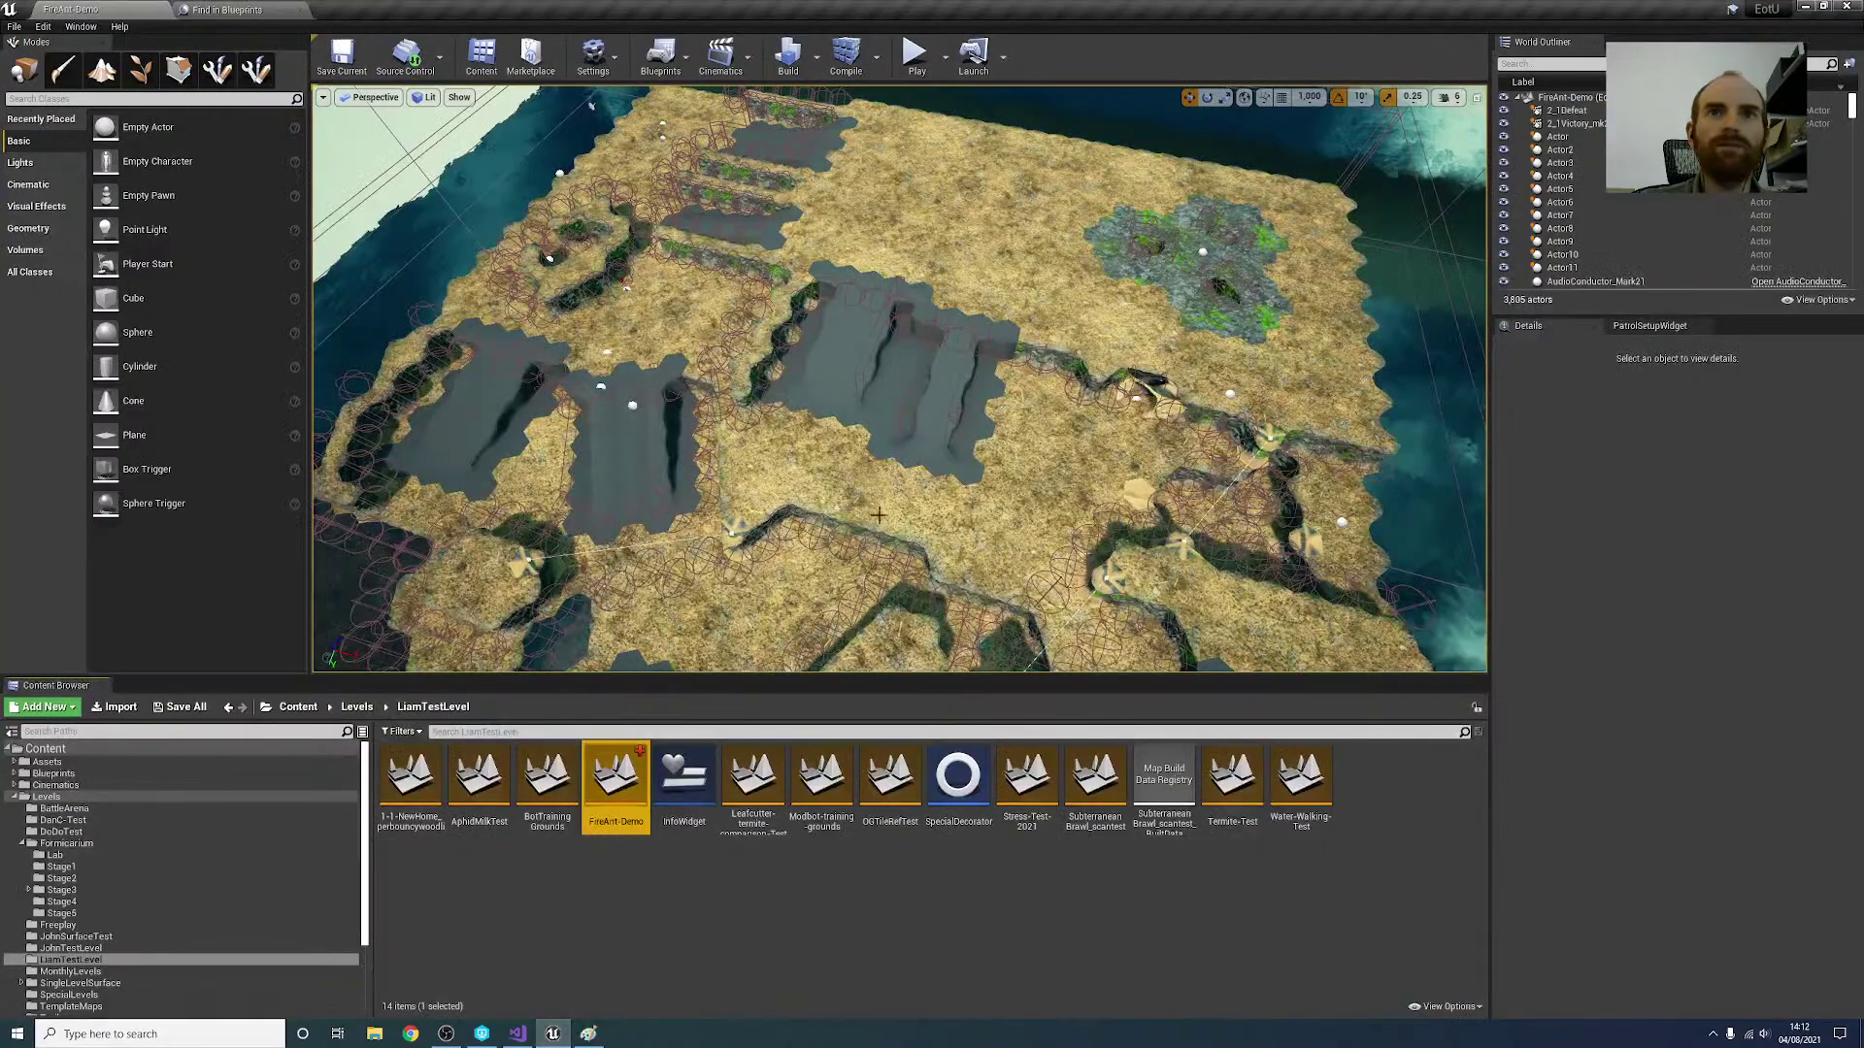
right_drag(879, 515, 913, 172)
key(s)
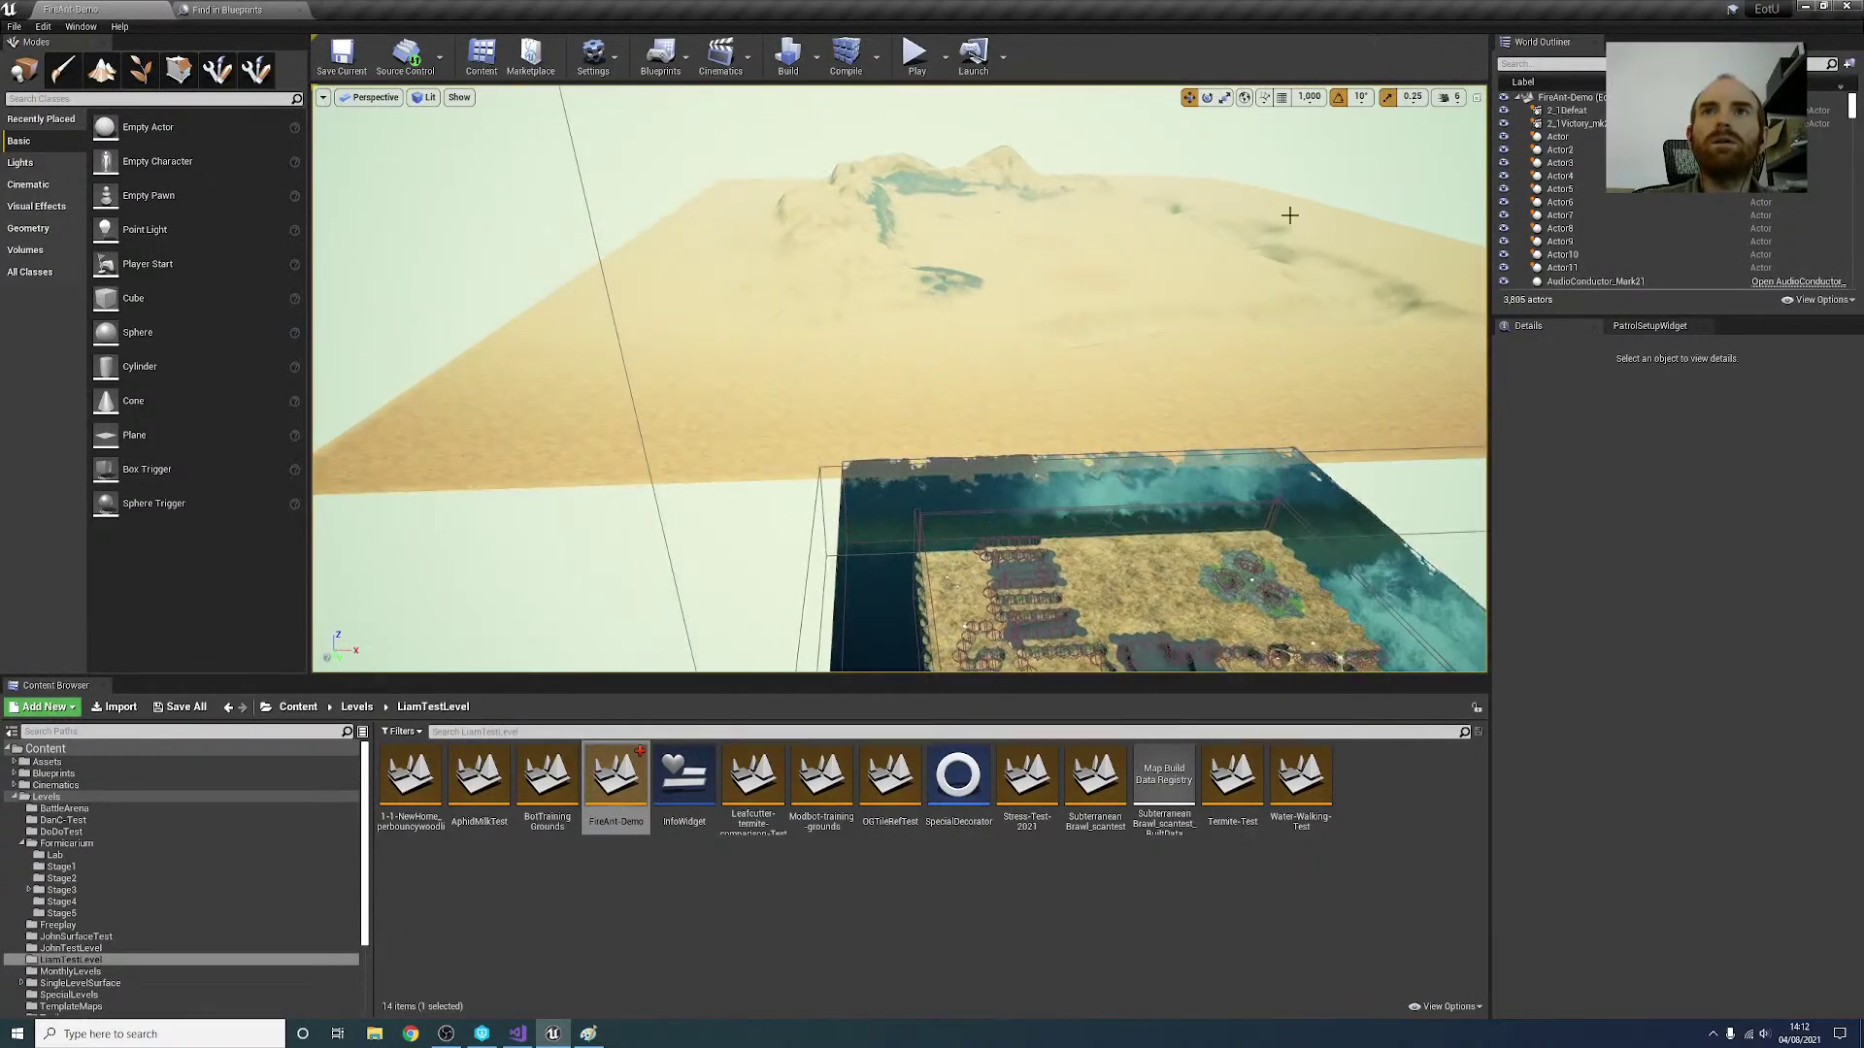
mouse_move(1130, 298)
right_down()
mouse_move(1130, 331)
mouse_move(1165, 330)
mouse_move(1165, 243)
mouse_move(1155, 369)
mouse_move(1155, 223)
mouse_move(1157, 288)
mouse_move(1128, 325)
right_up()
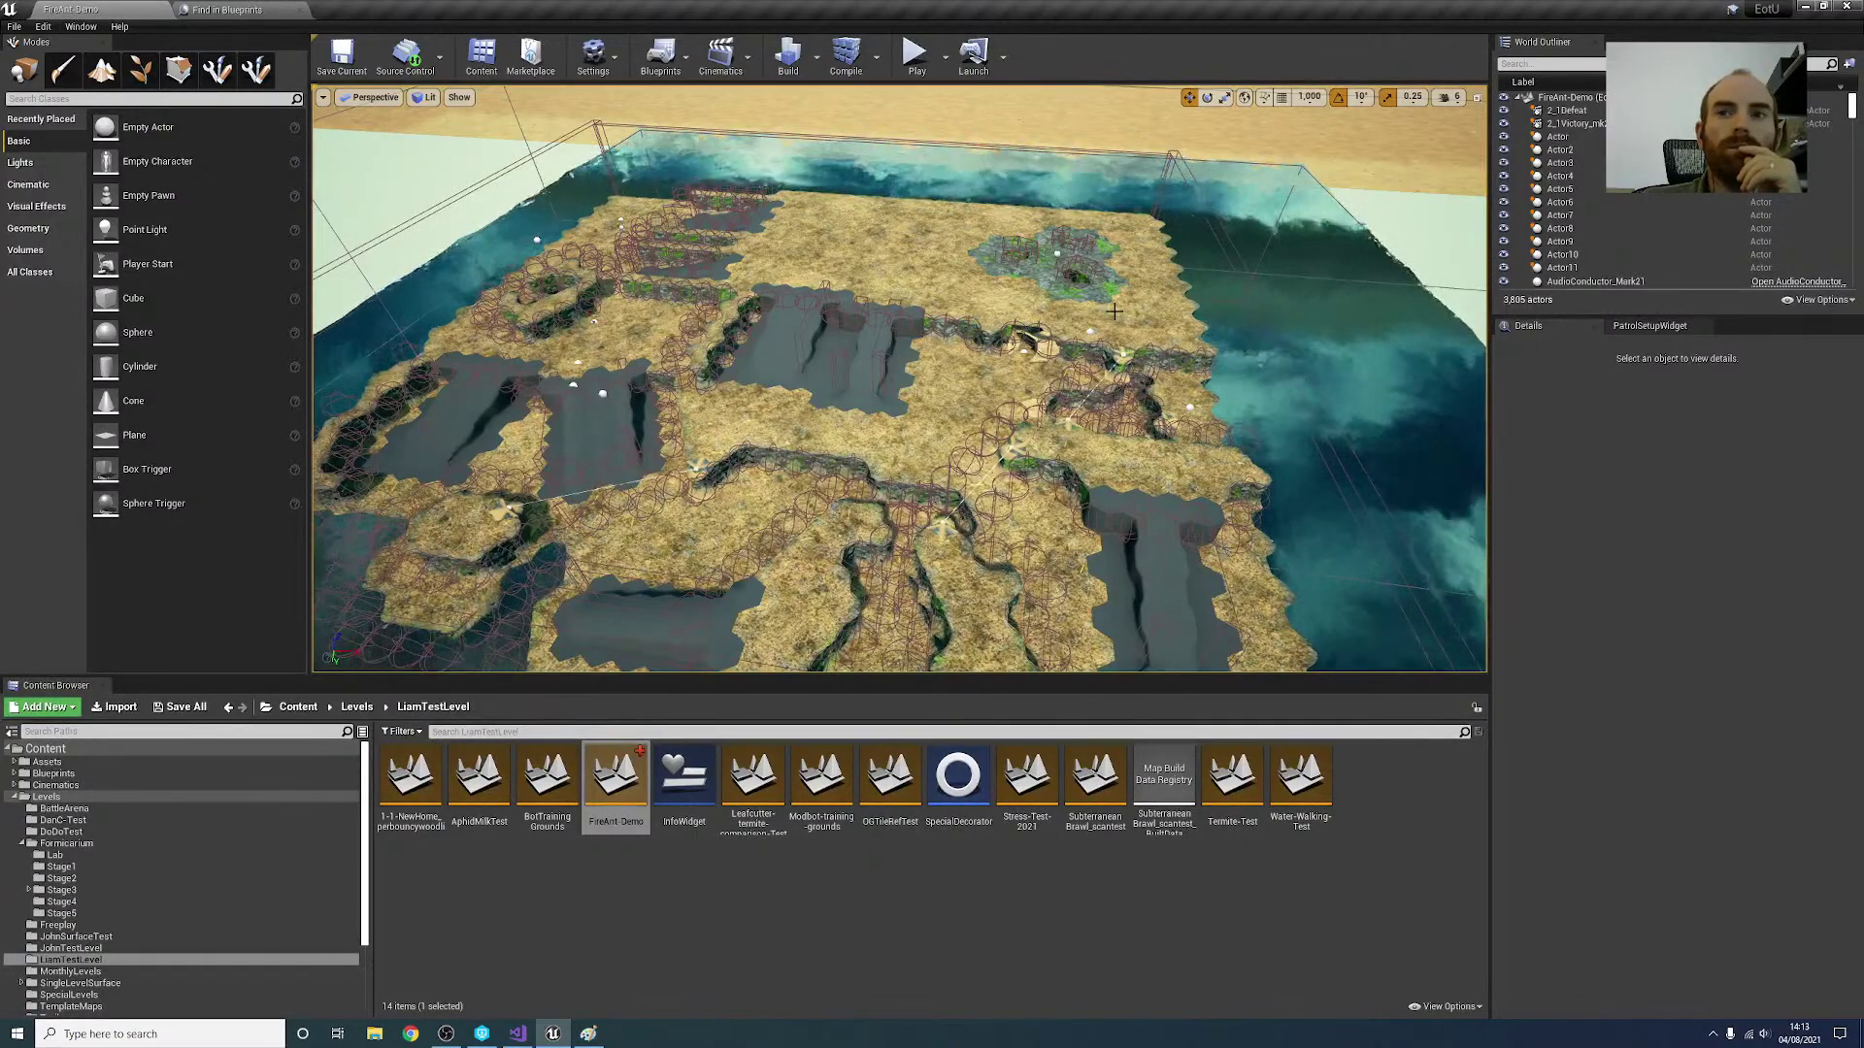
scroll(973, 304, down, 6)
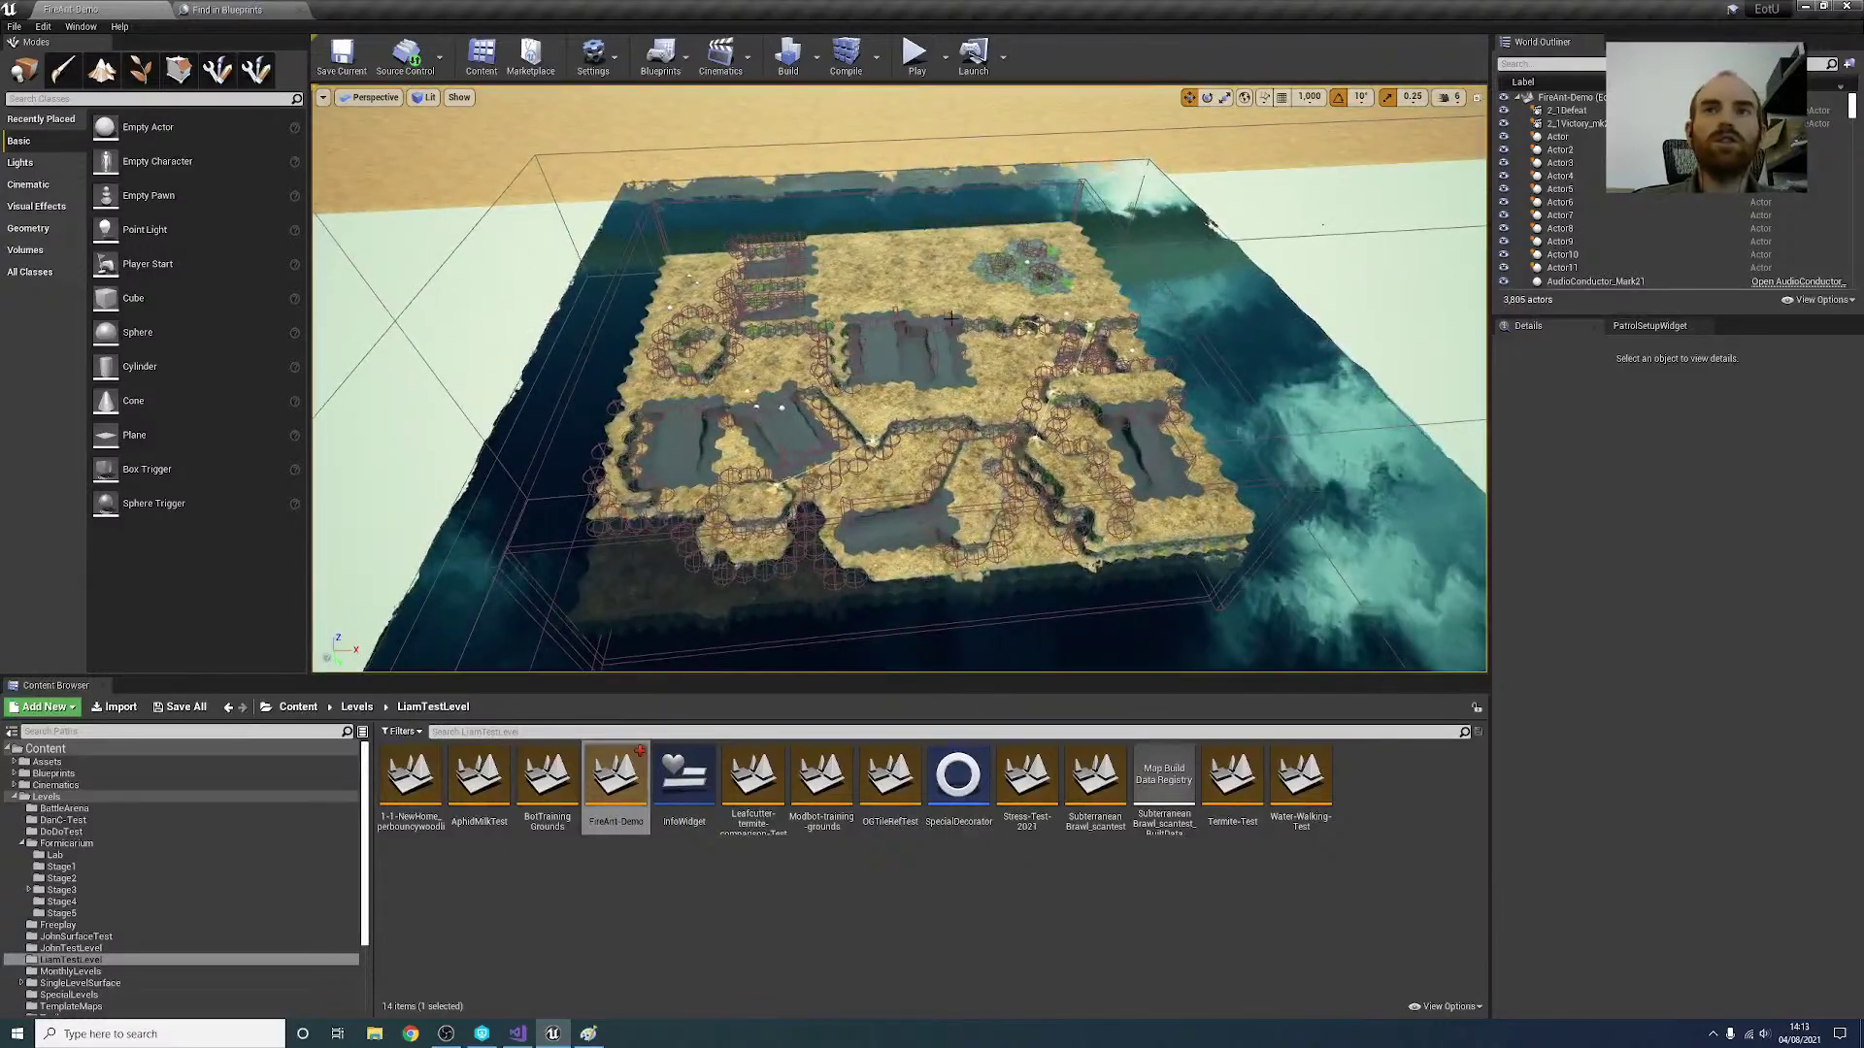
click(1314, 393)
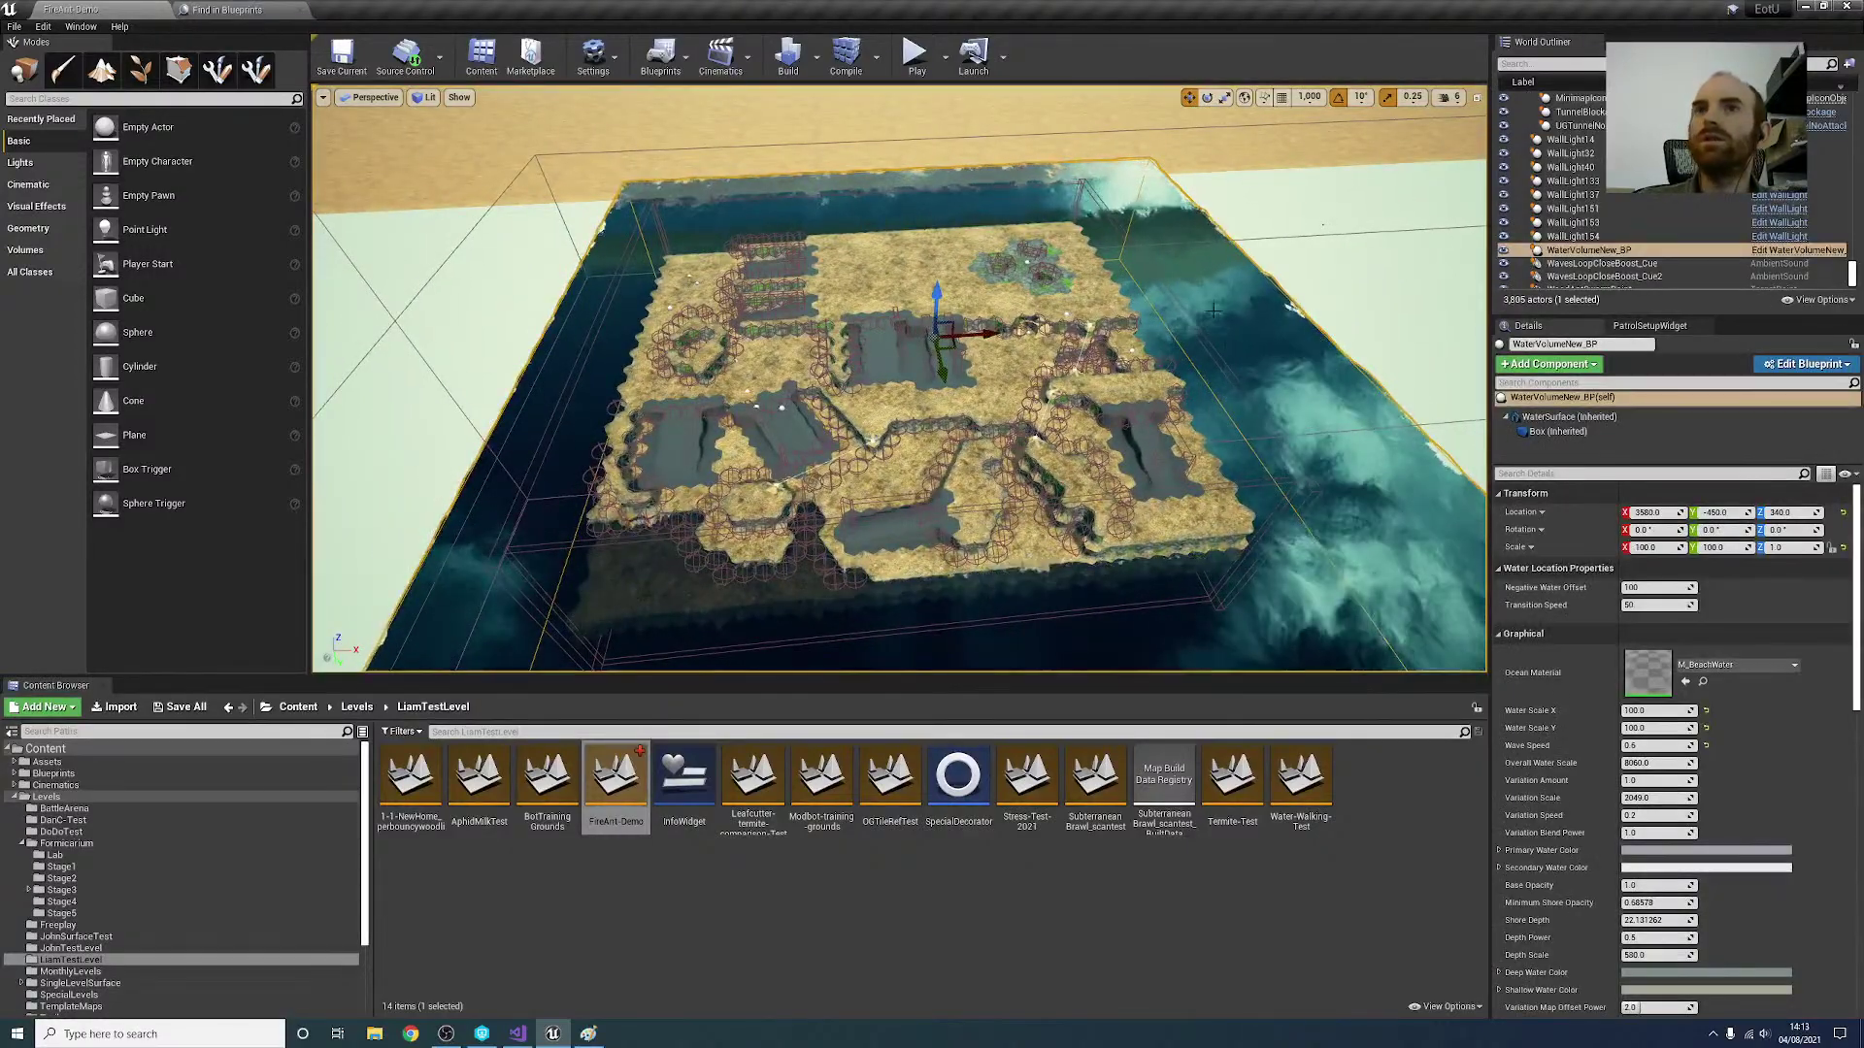
scroll(1315, 392, up, 5)
scroll(735, 420, down, 3)
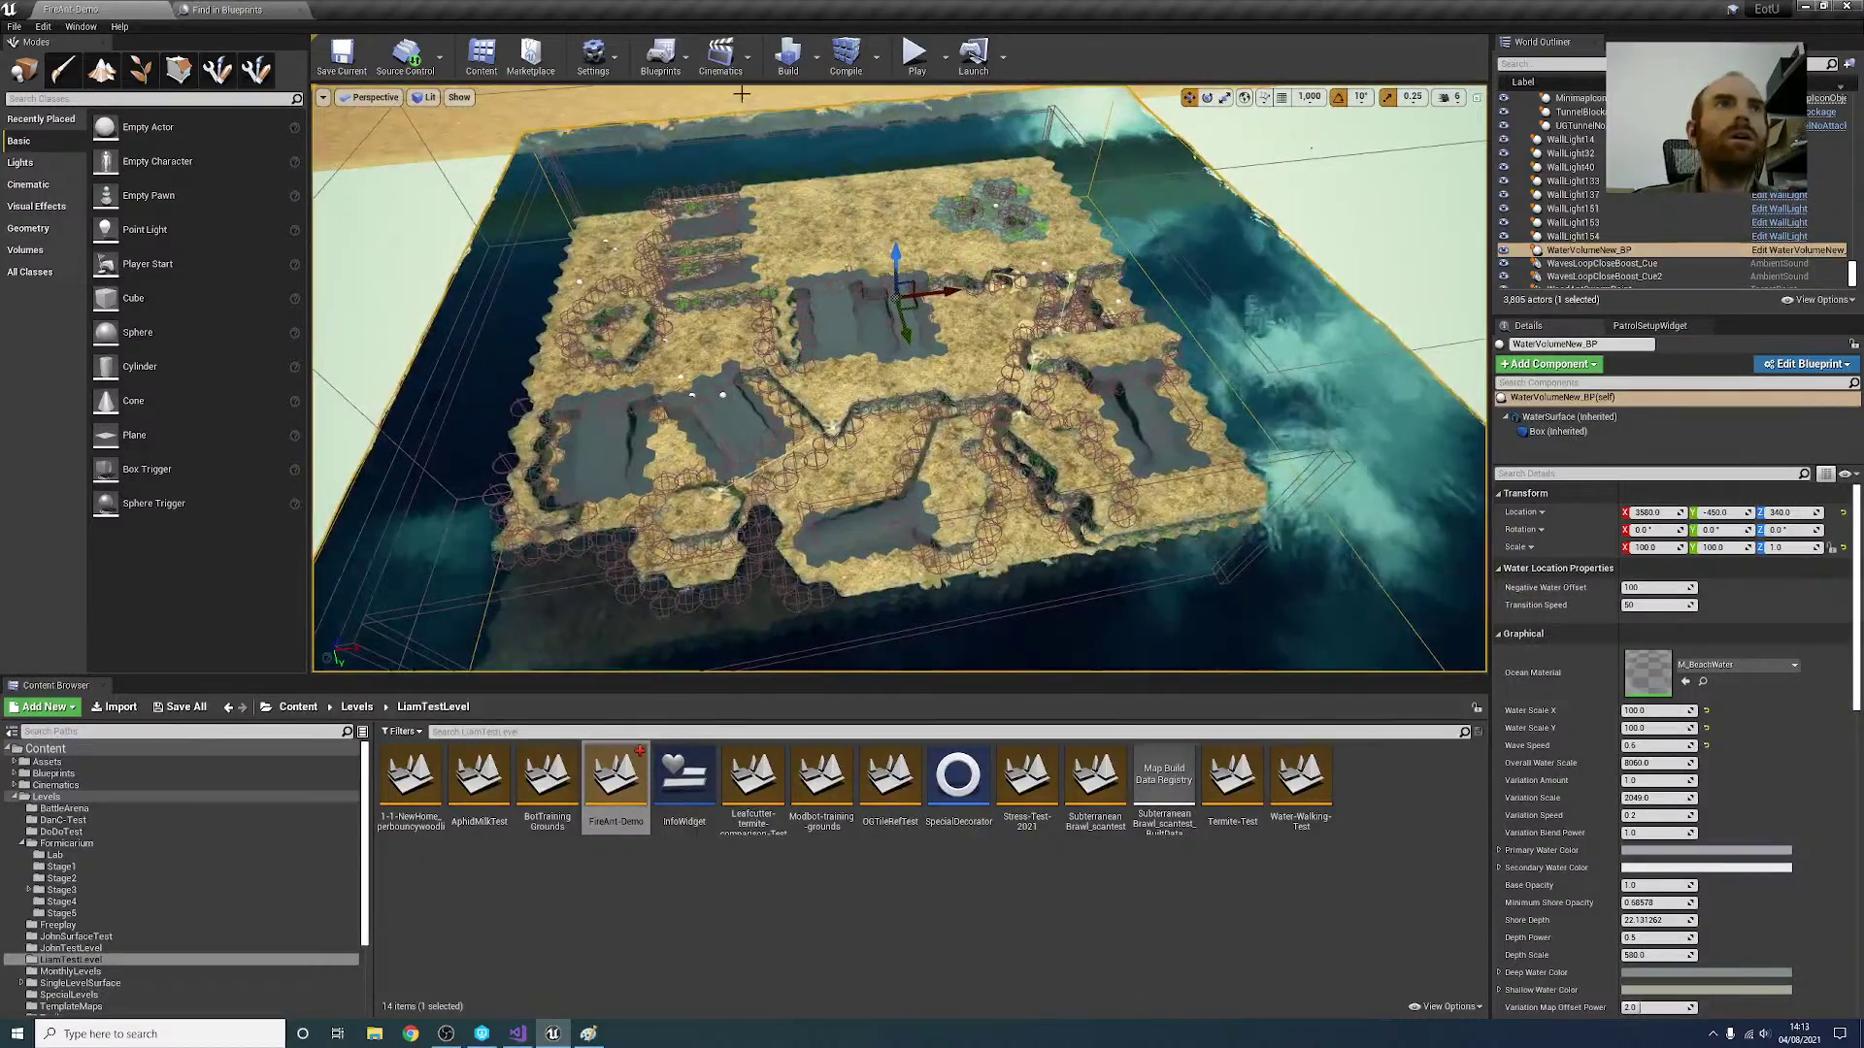
Step: Delete the BeachRampLarge2 ramp despite its references and select the OGTileGrid1 tile grid
click(735, 420)
key(Delete)
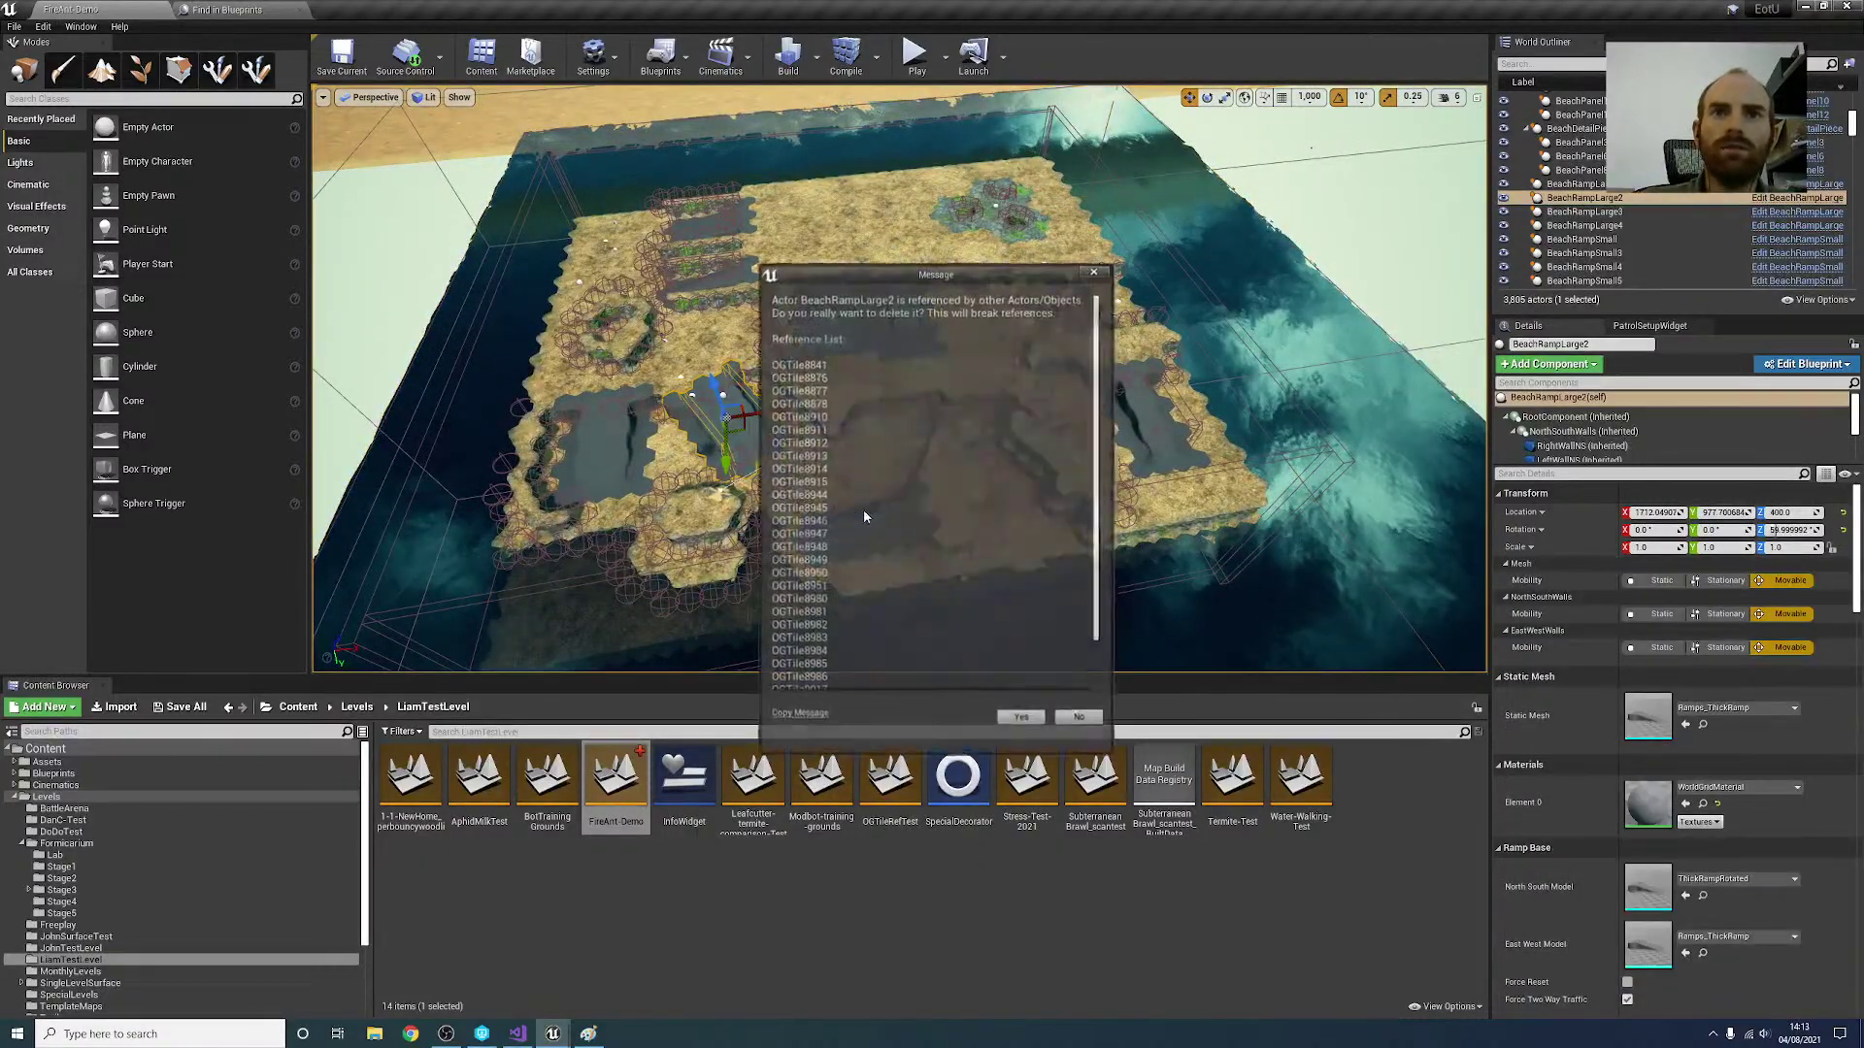
click(1021, 718)
click(797, 291)
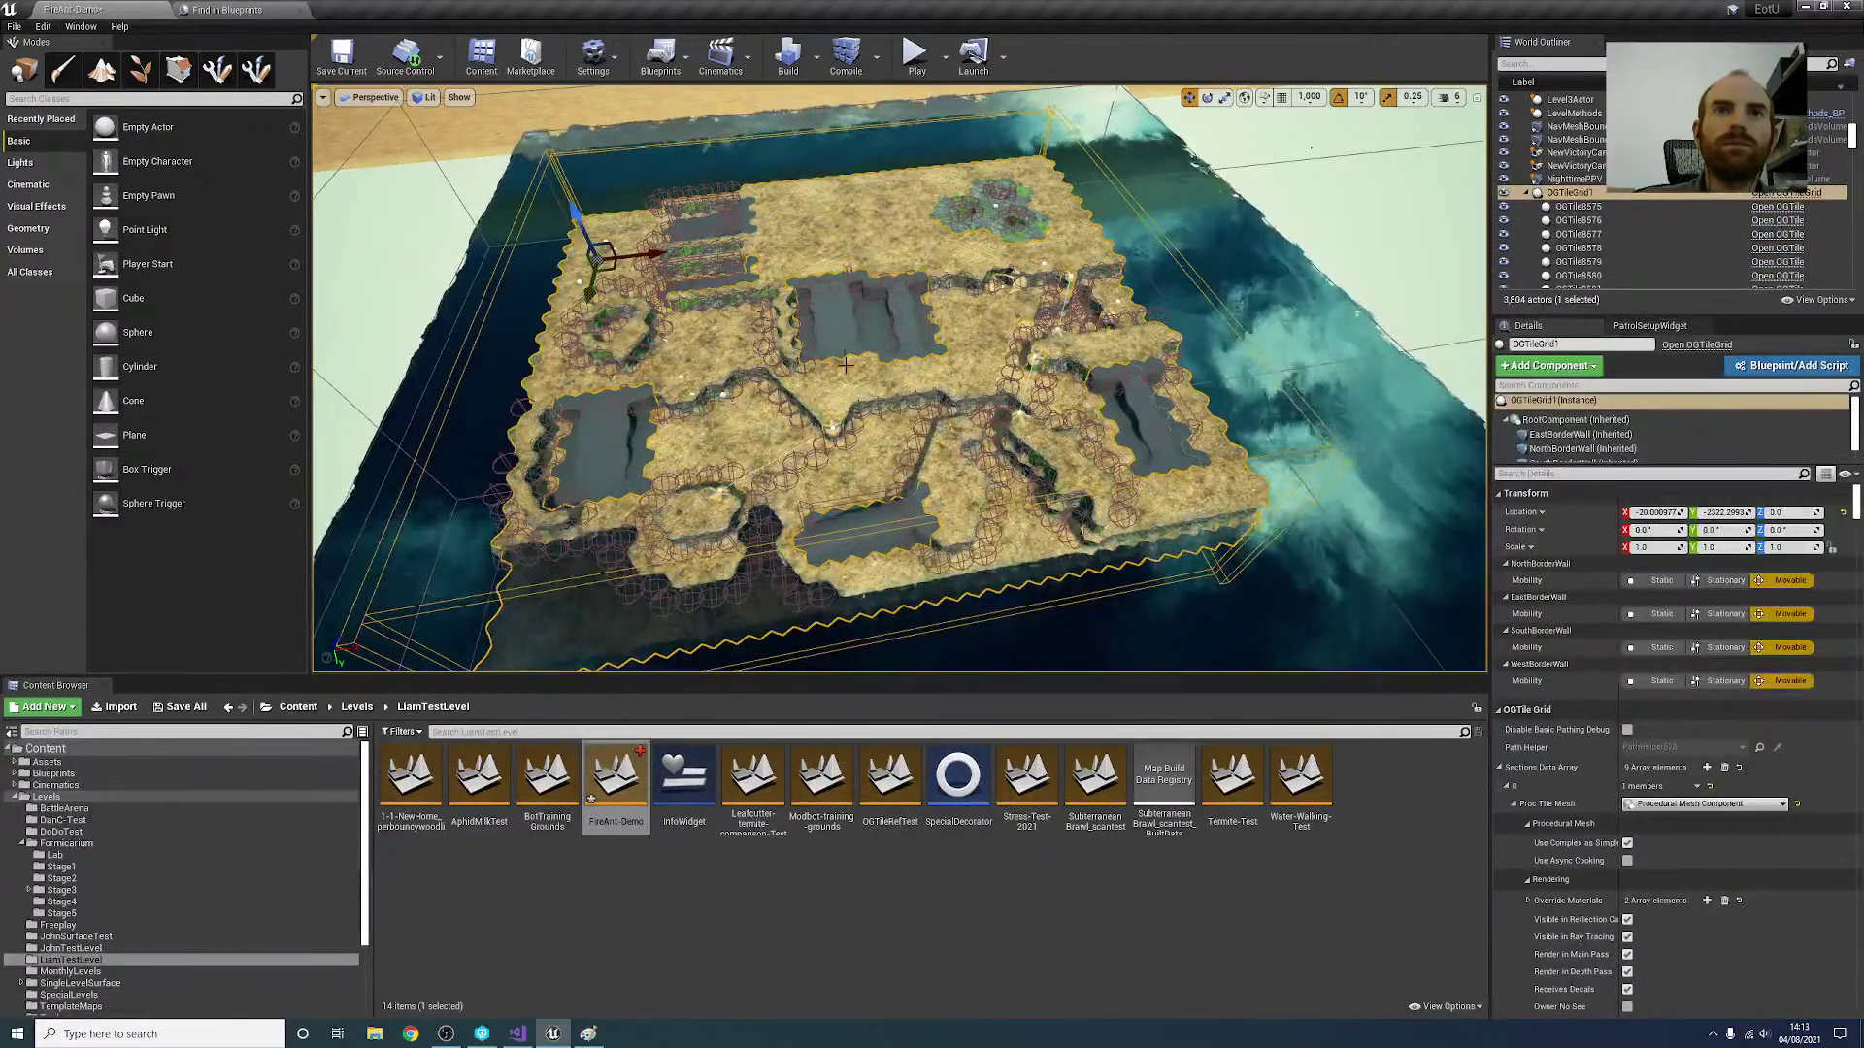
Step: Delete the BeachRampLarge4 and BeachRampSmall4 ramps in the middle of the map together, despite their references
click(825, 313)
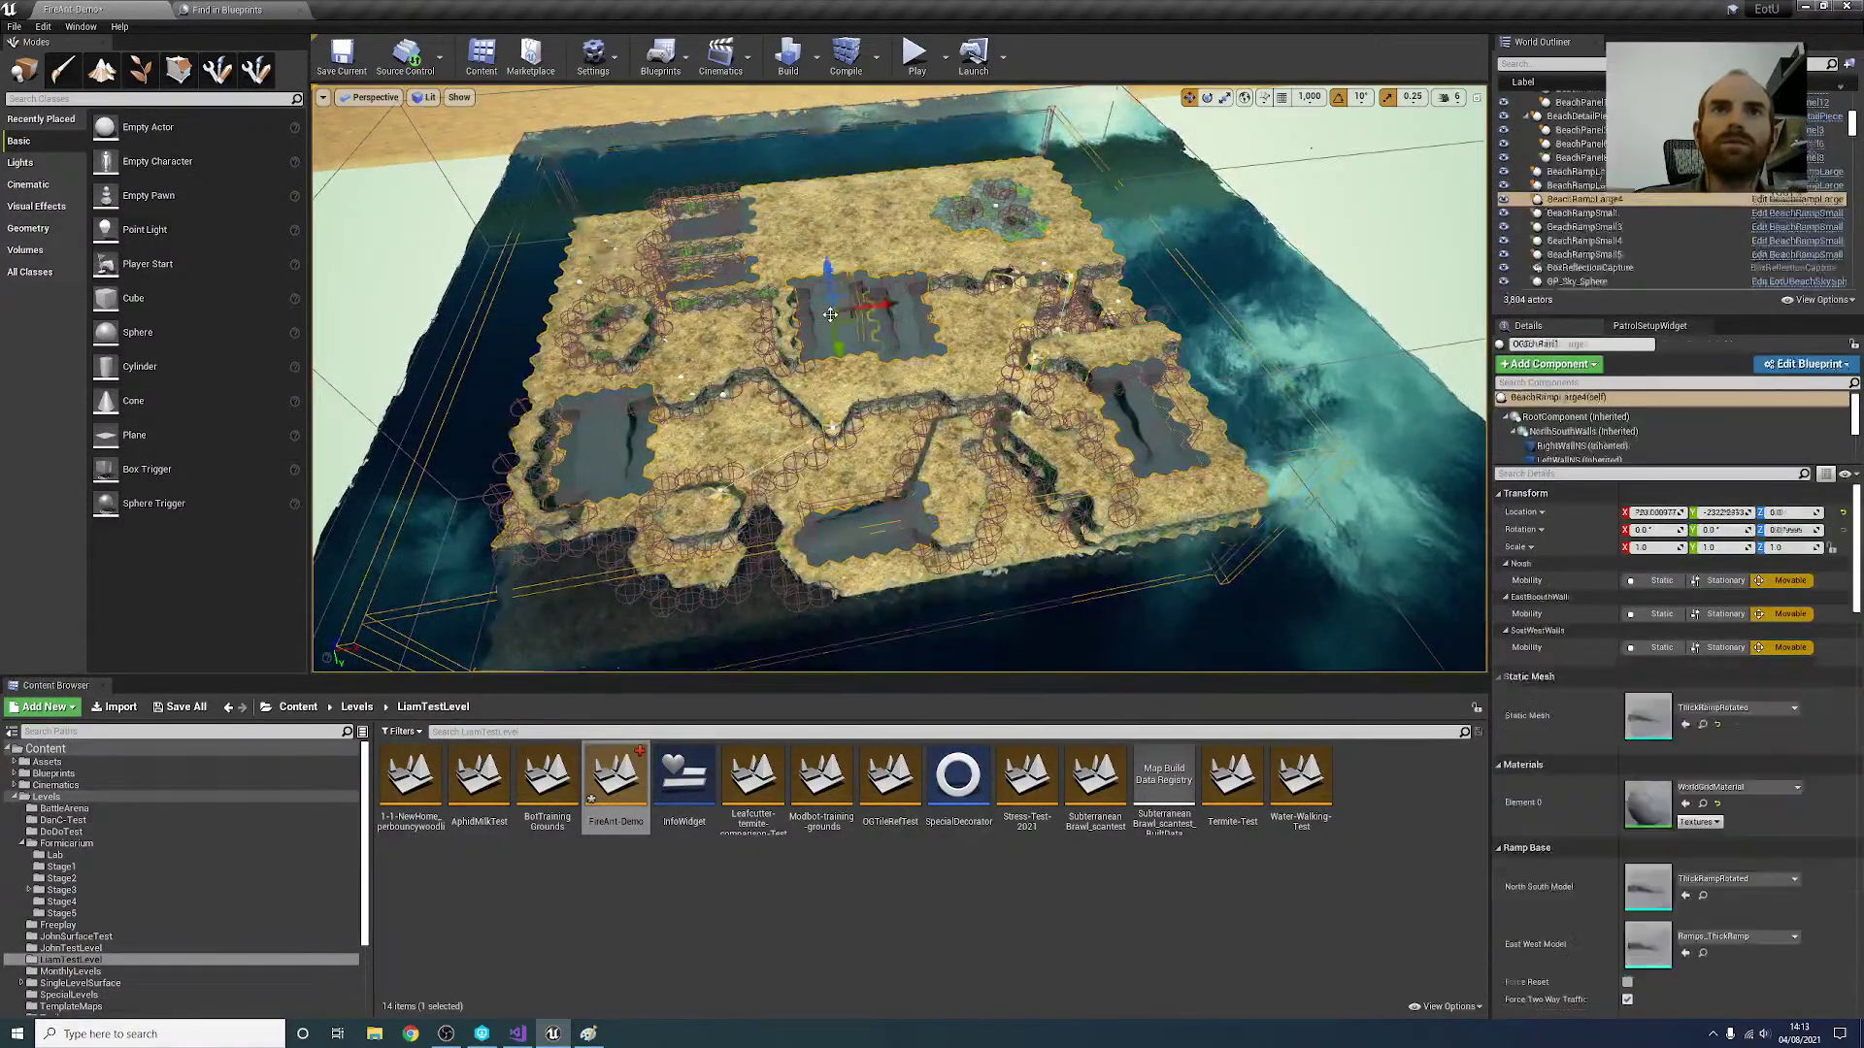
ctrl+click(898, 322)
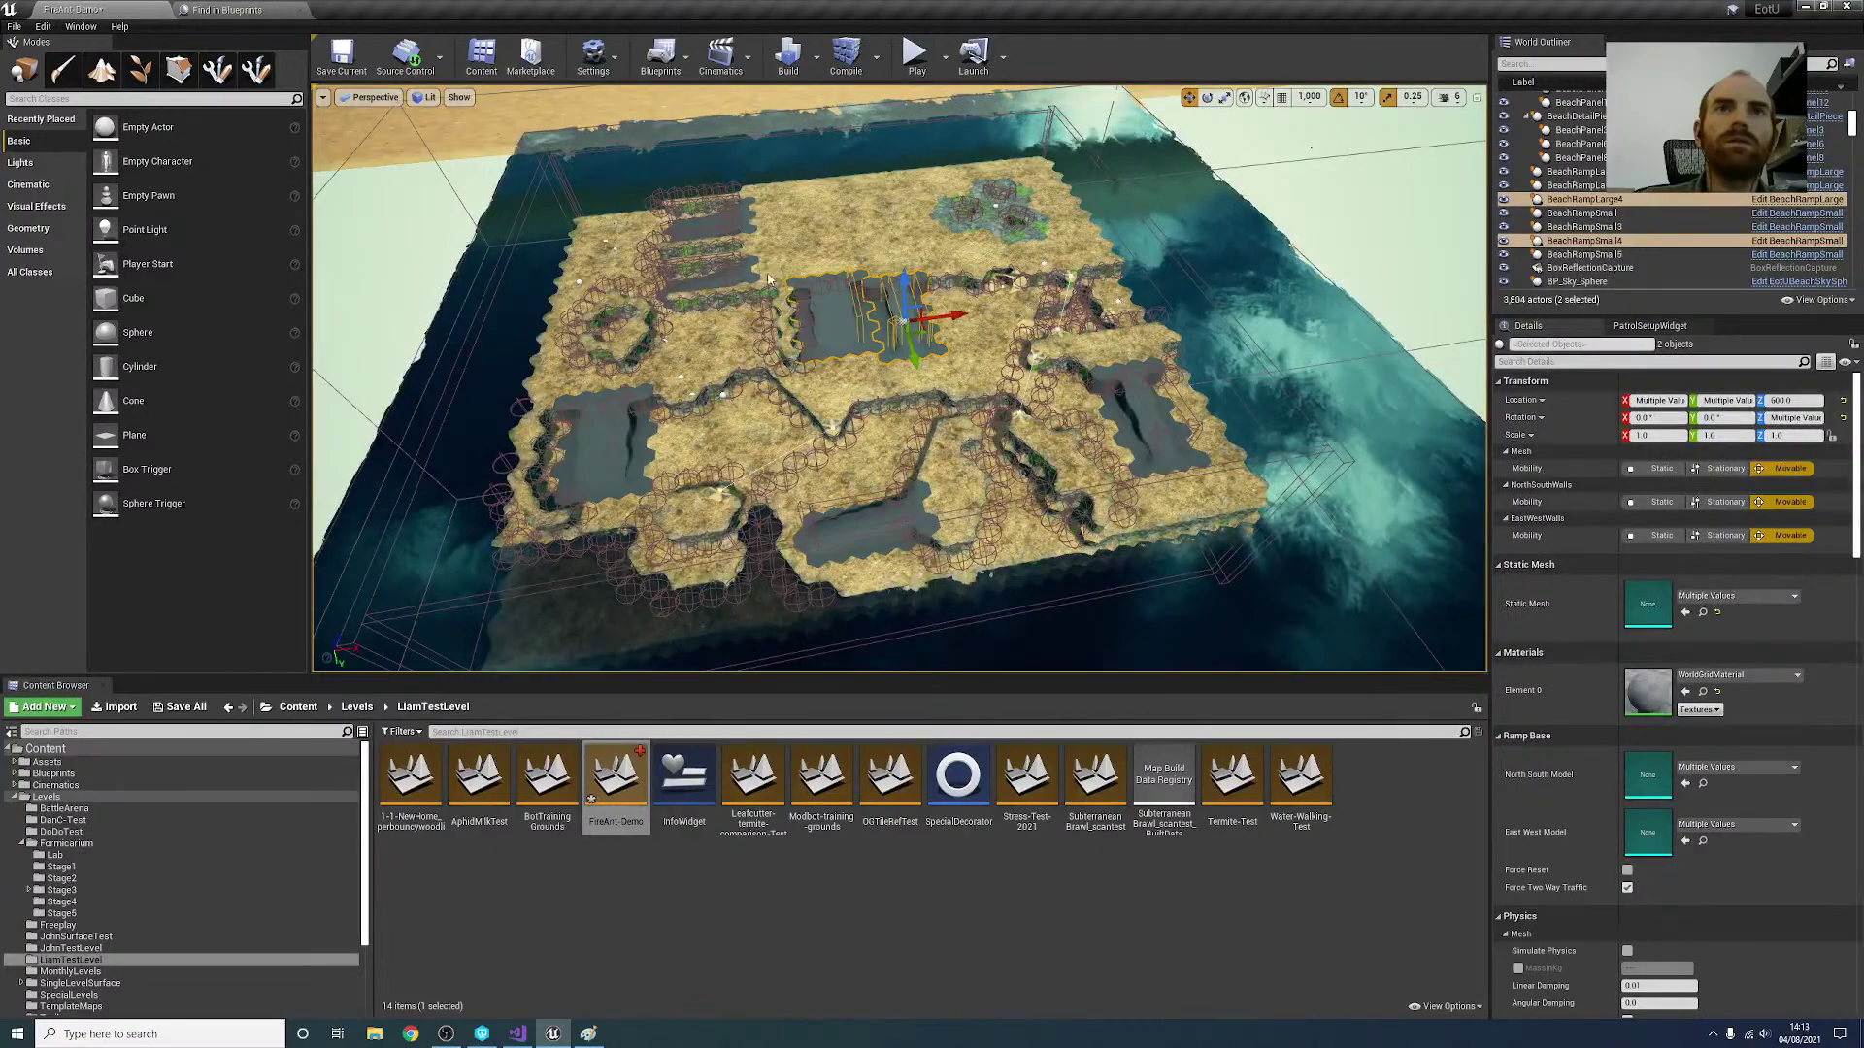
key(Delete)
click(905, 719)
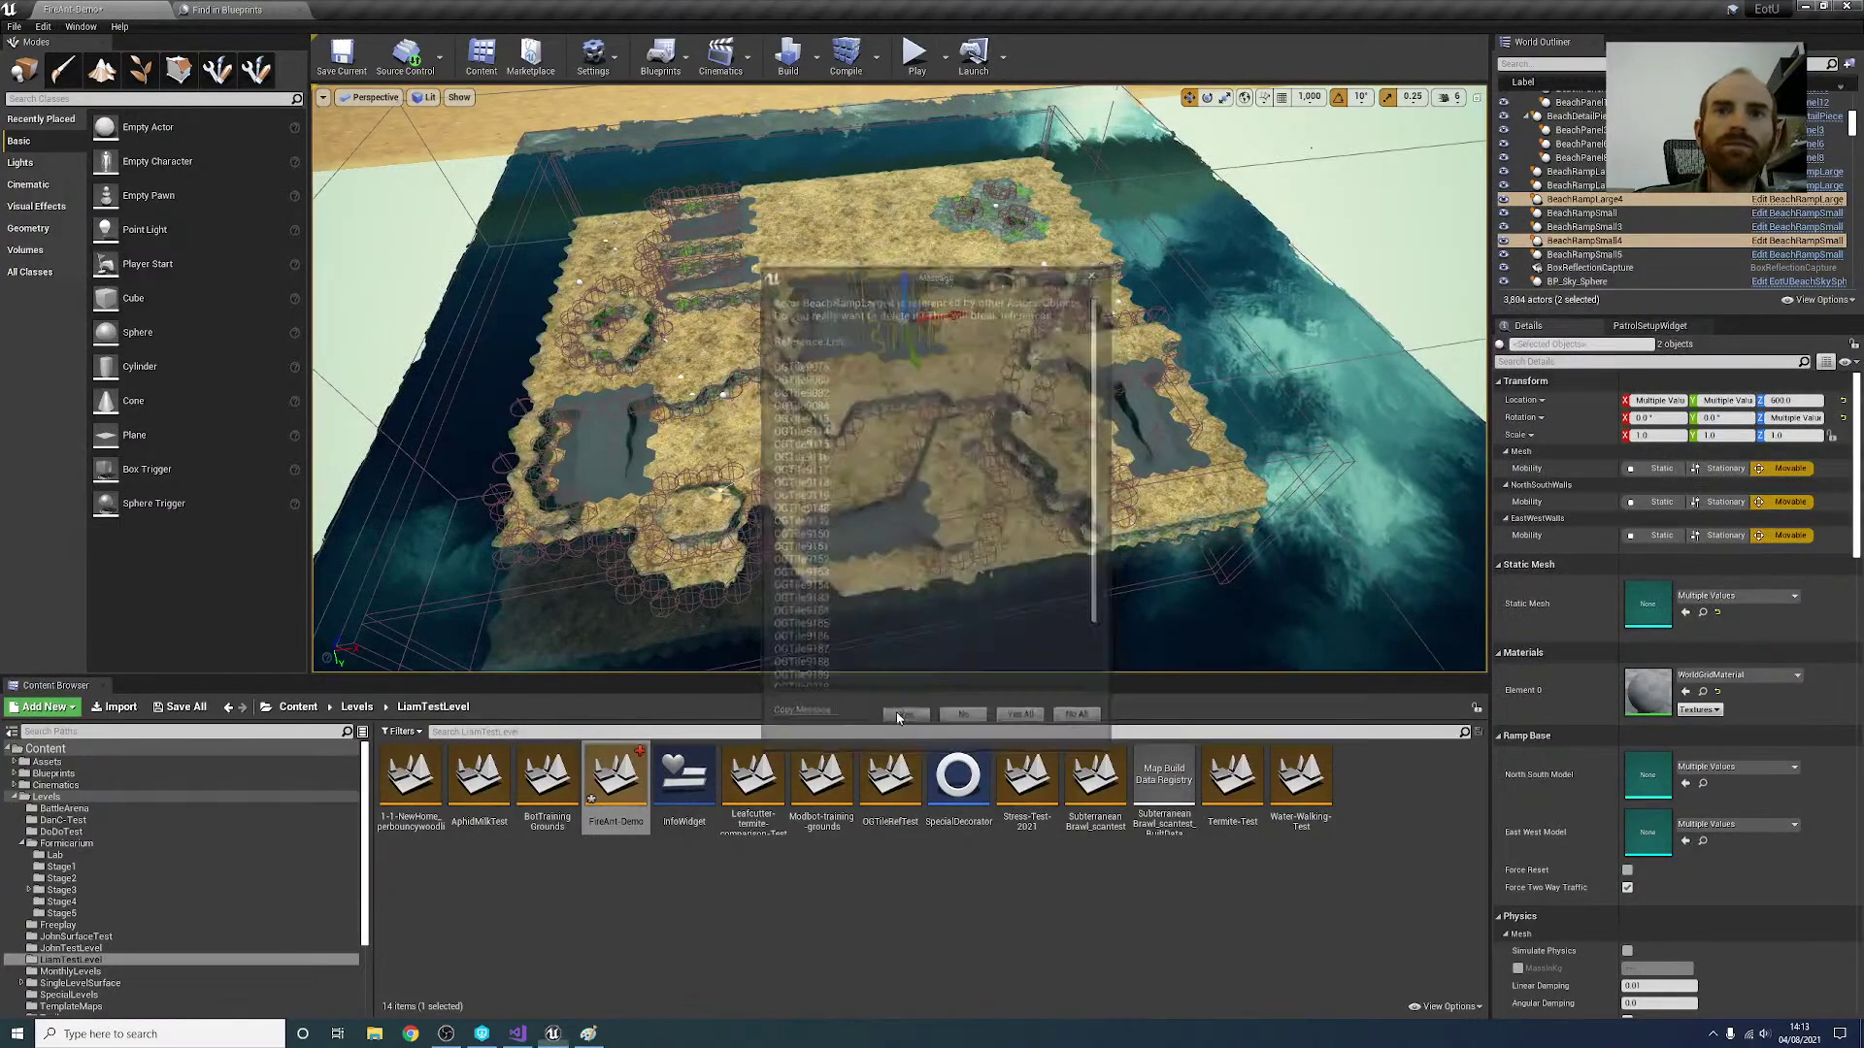
click(1012, 721)
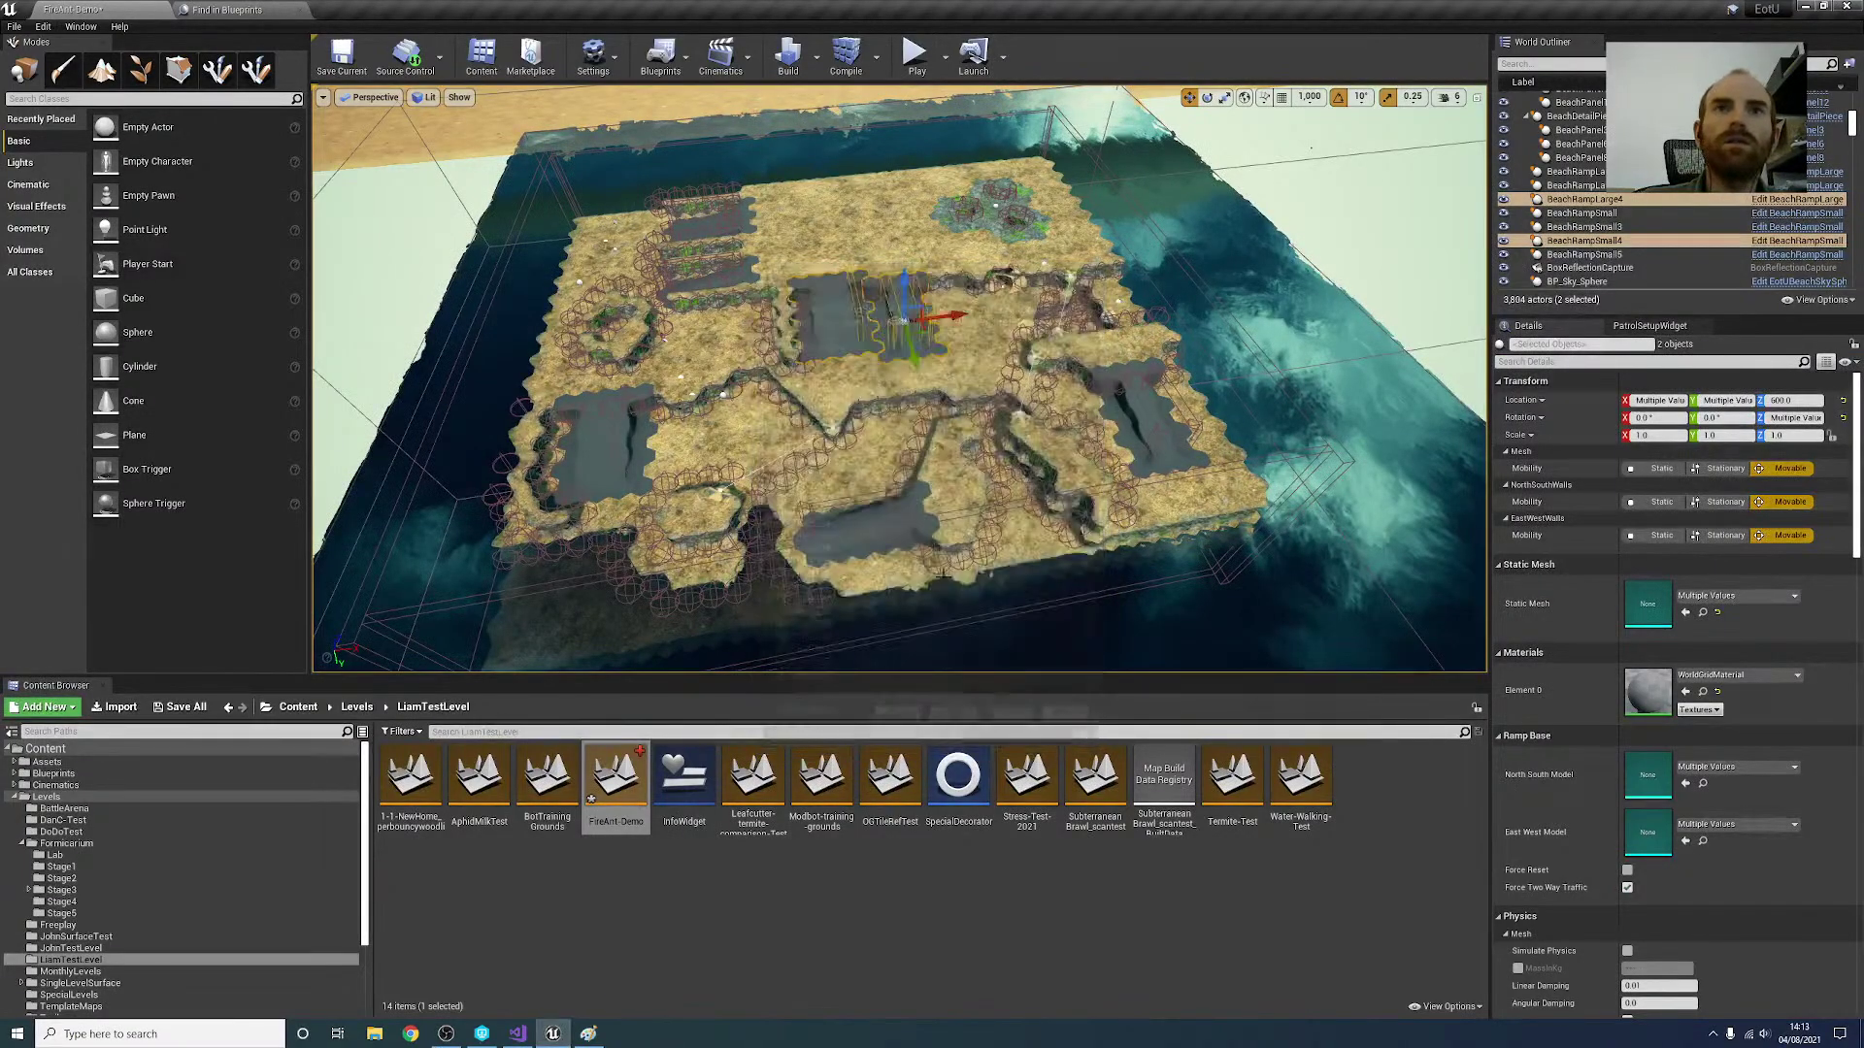
click(742, 219)
ctrl+click(708, 267)
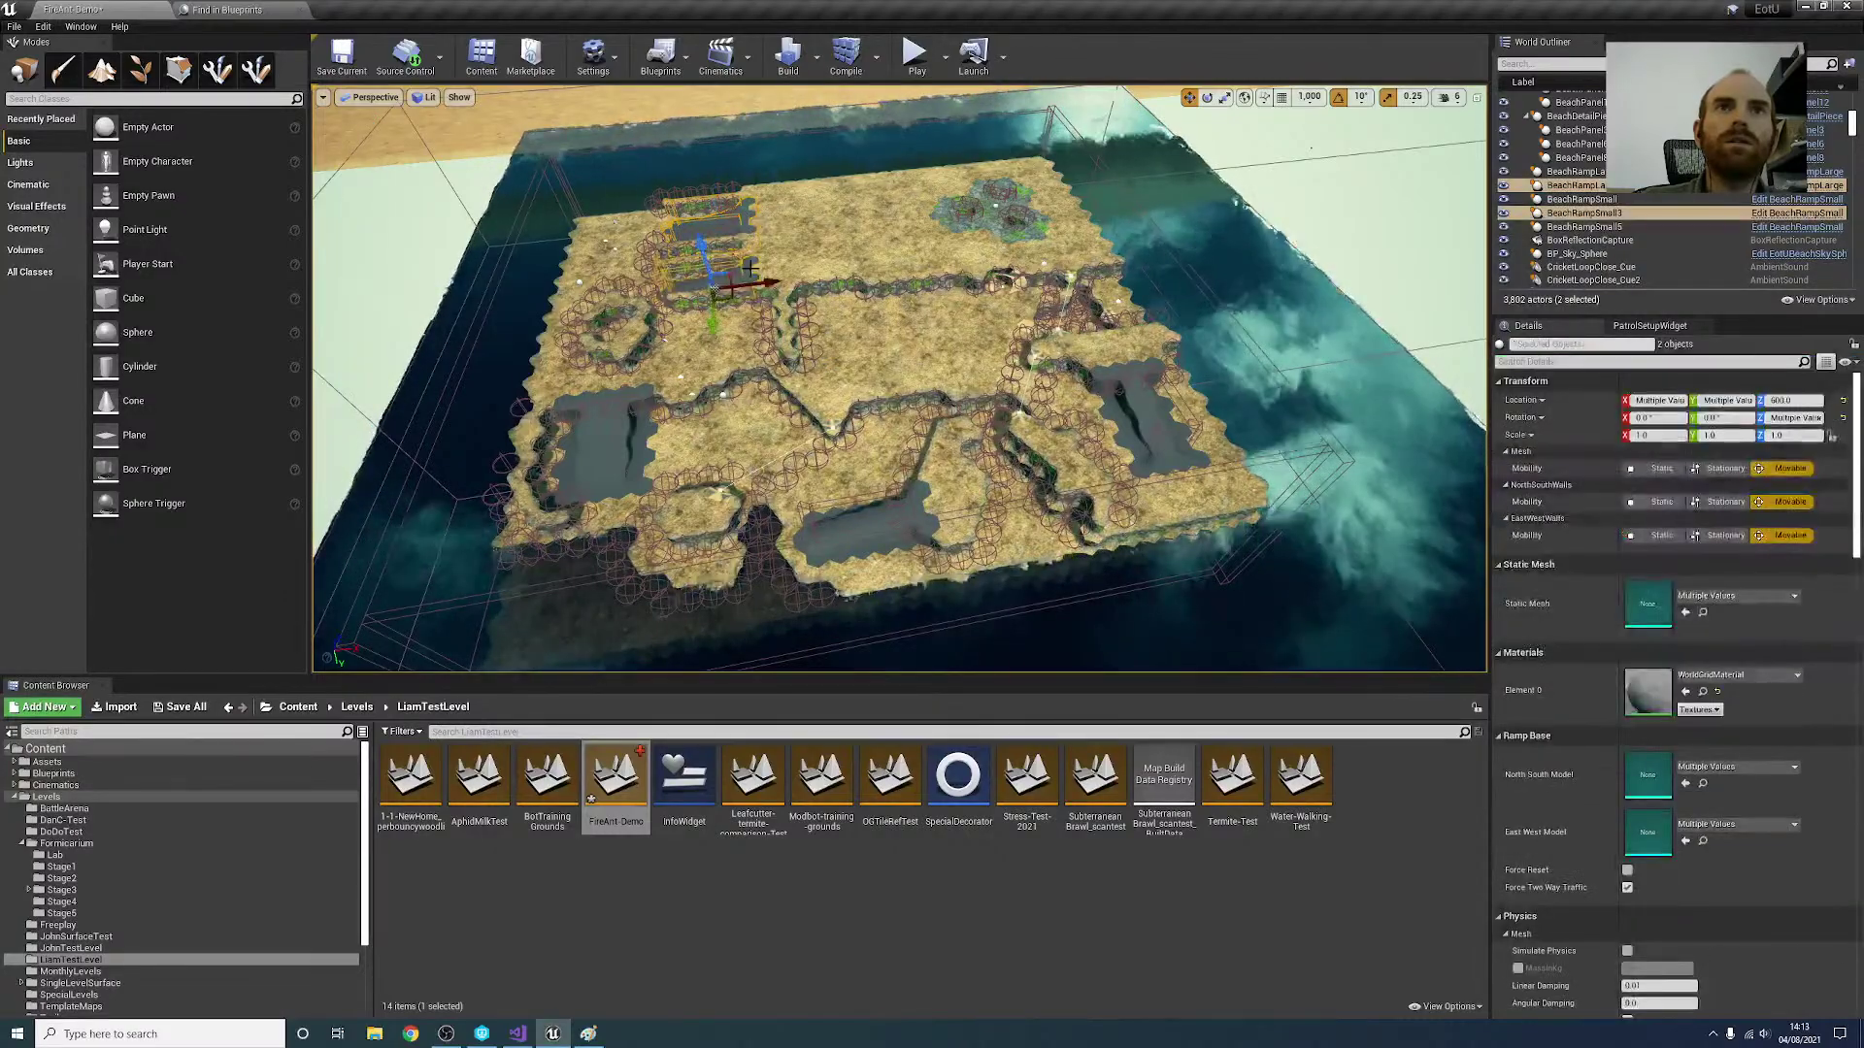
ctrl+click(601, 441)
ctrl+click(871, 529)
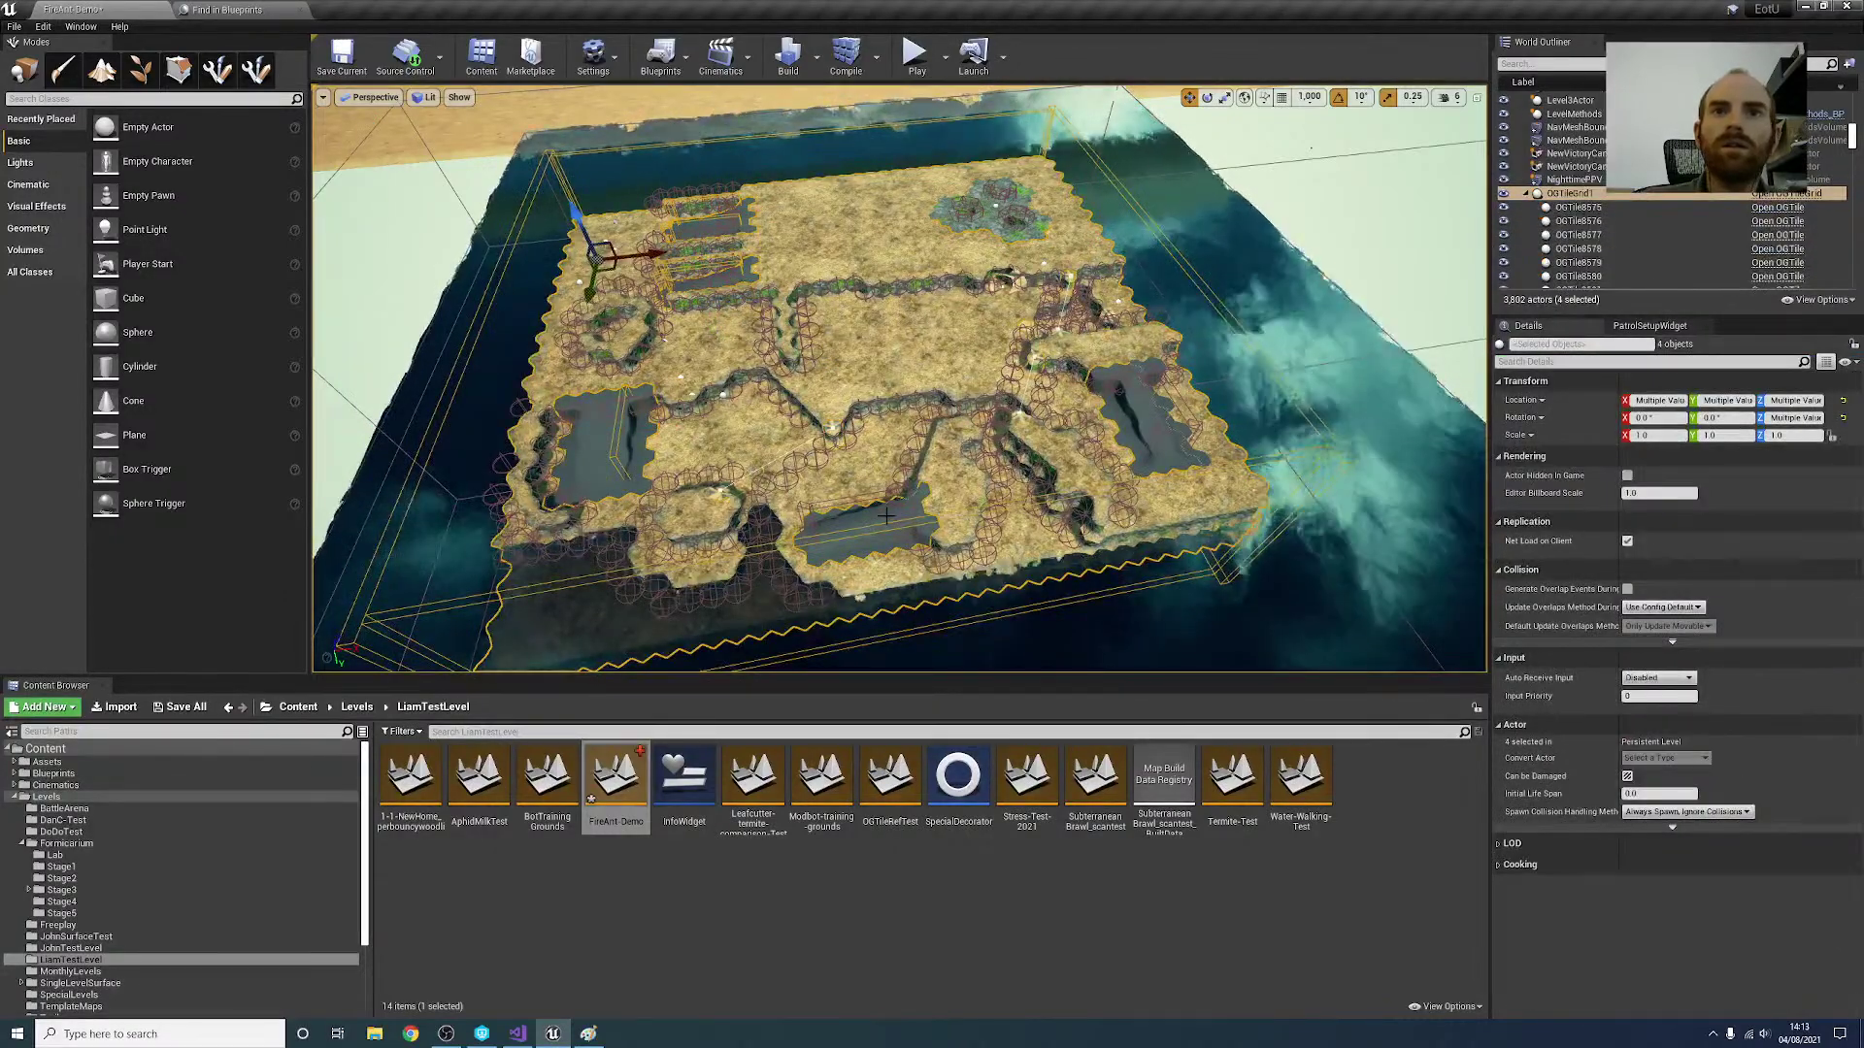
Step: Delete the BeachRampSmall ramp near the map's front edge and the ramp near its east side, accepting the broken references
click(872, 536)
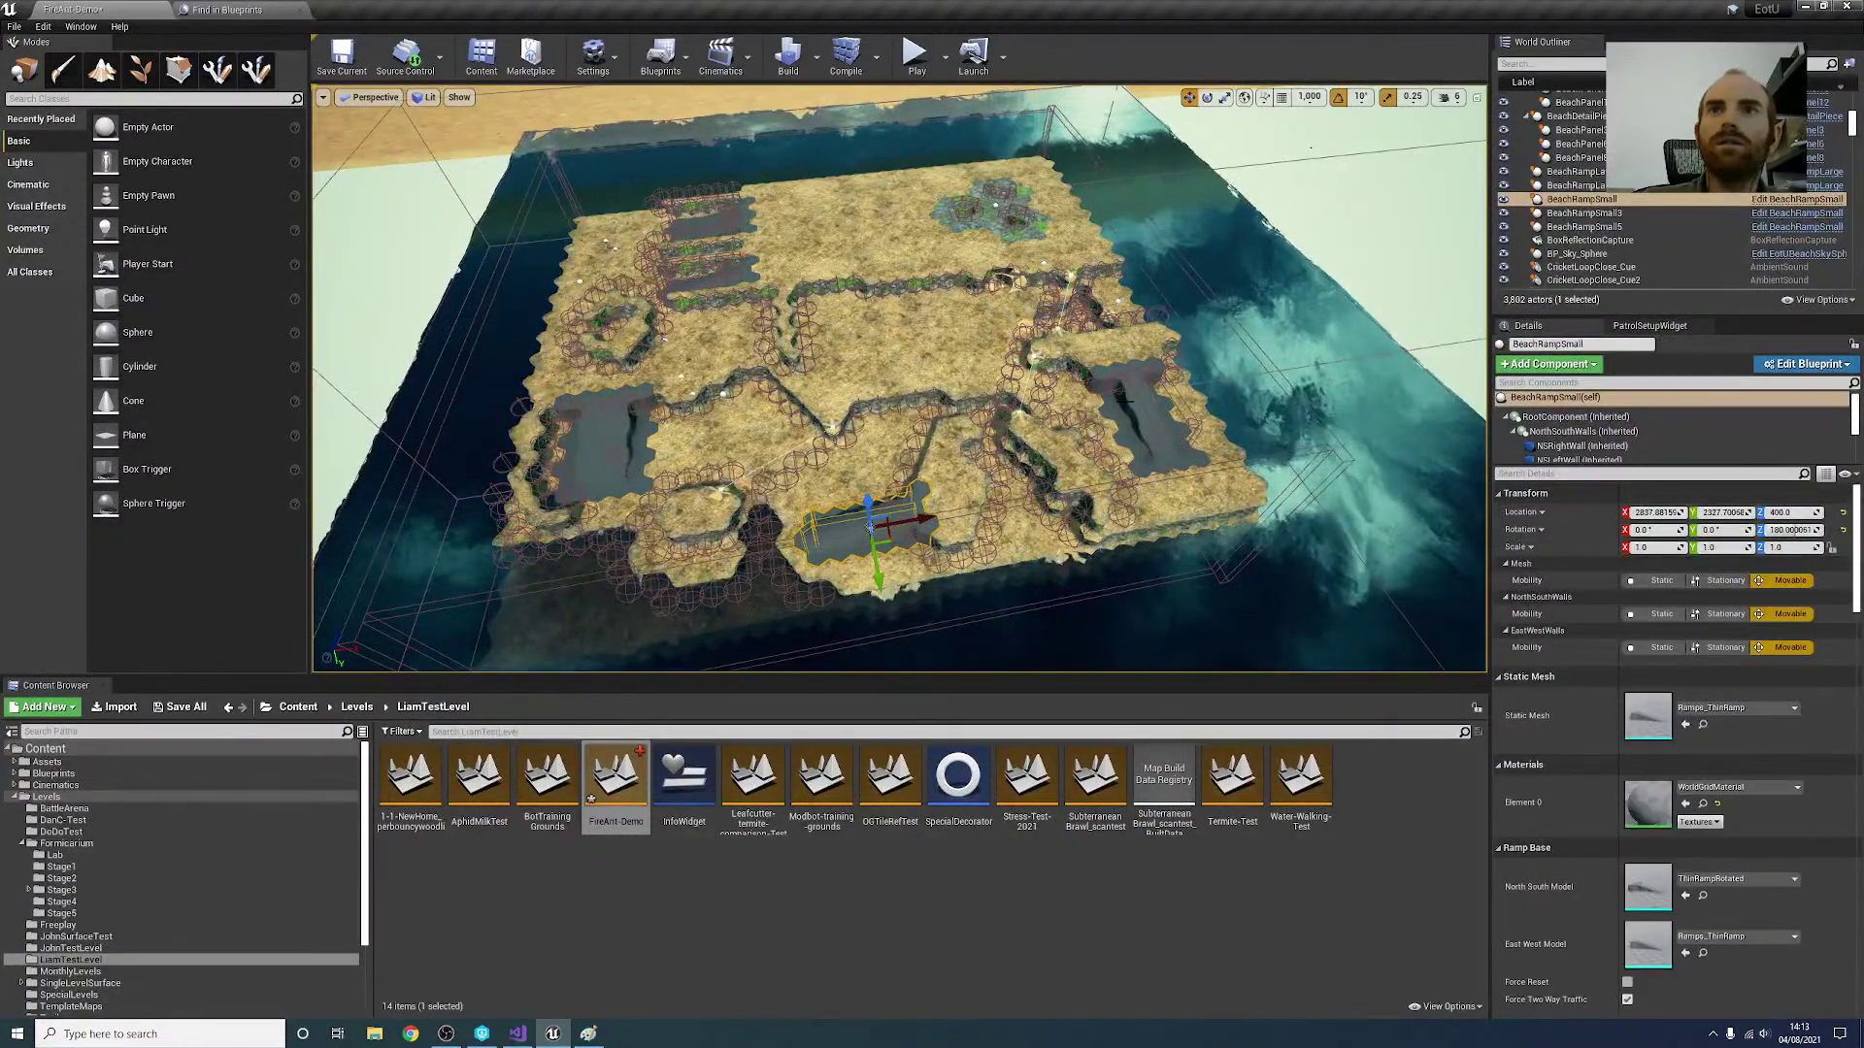
key(Delete)
click(1006, 693)
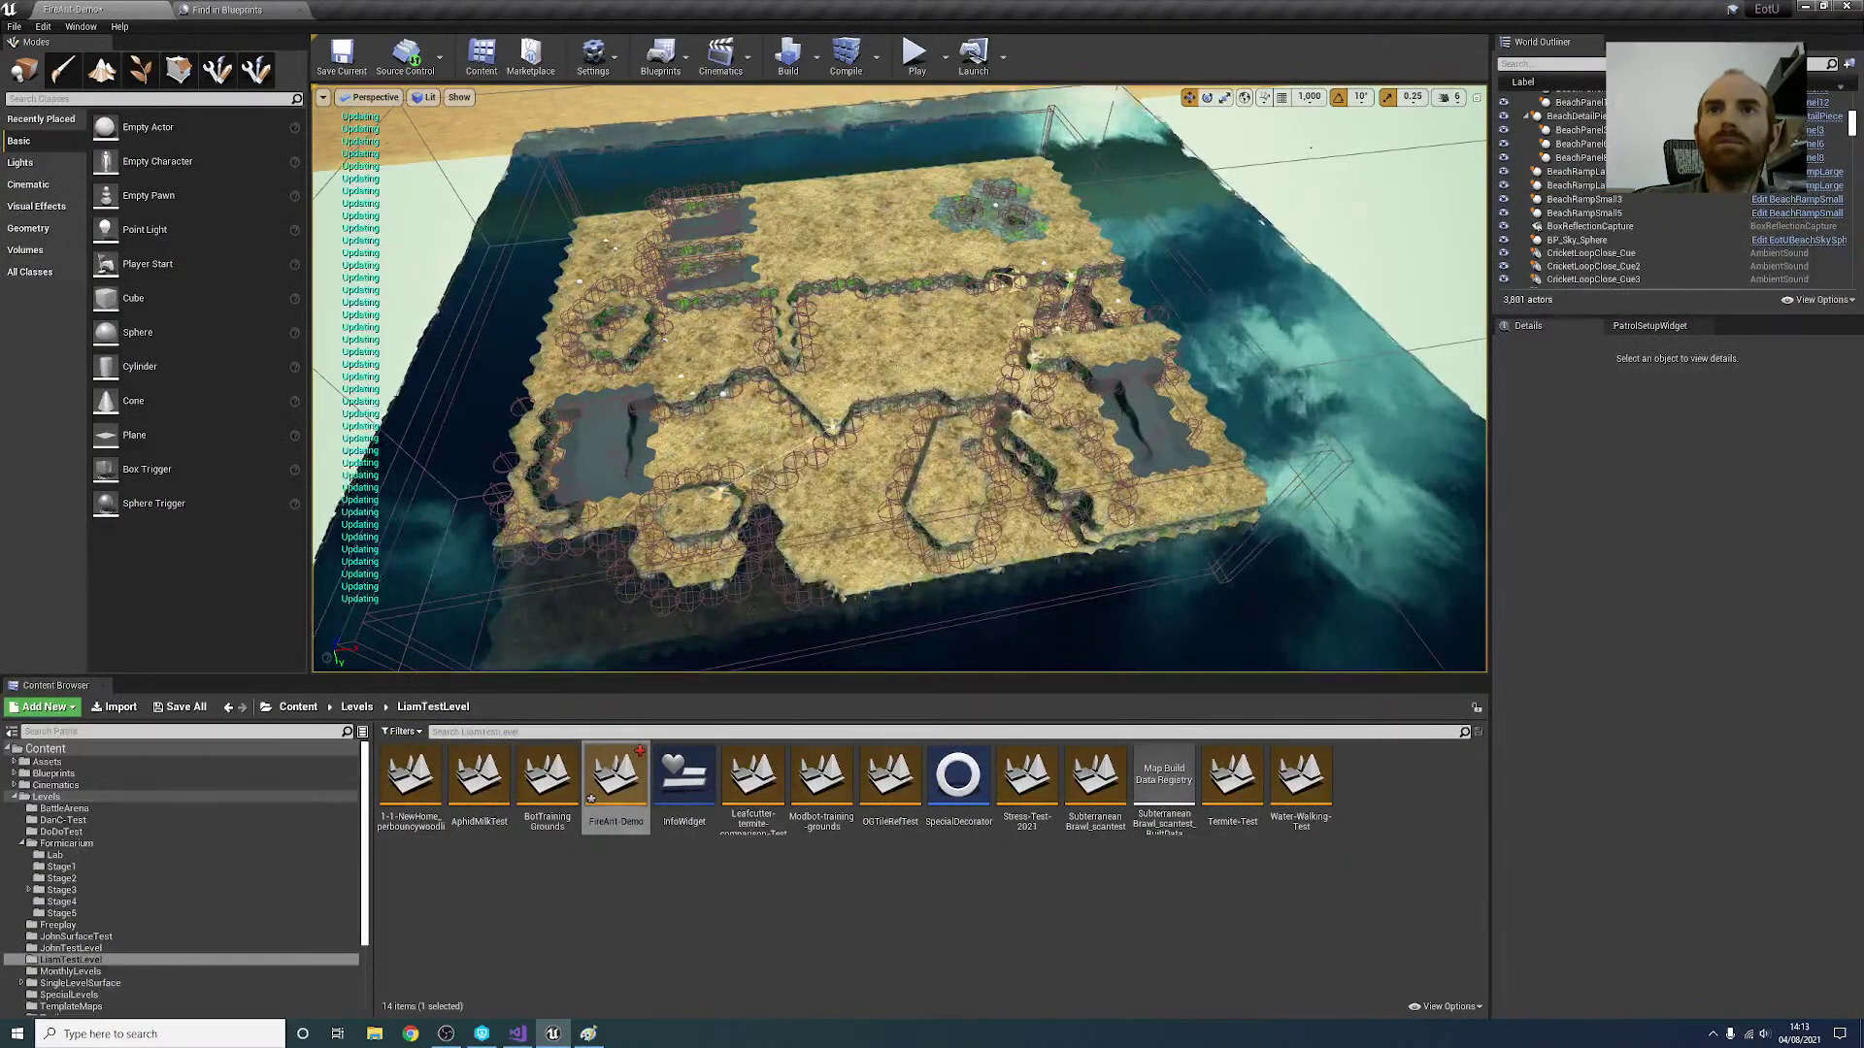
click(1150, 423)
key(Delete)
click(1012, 721)
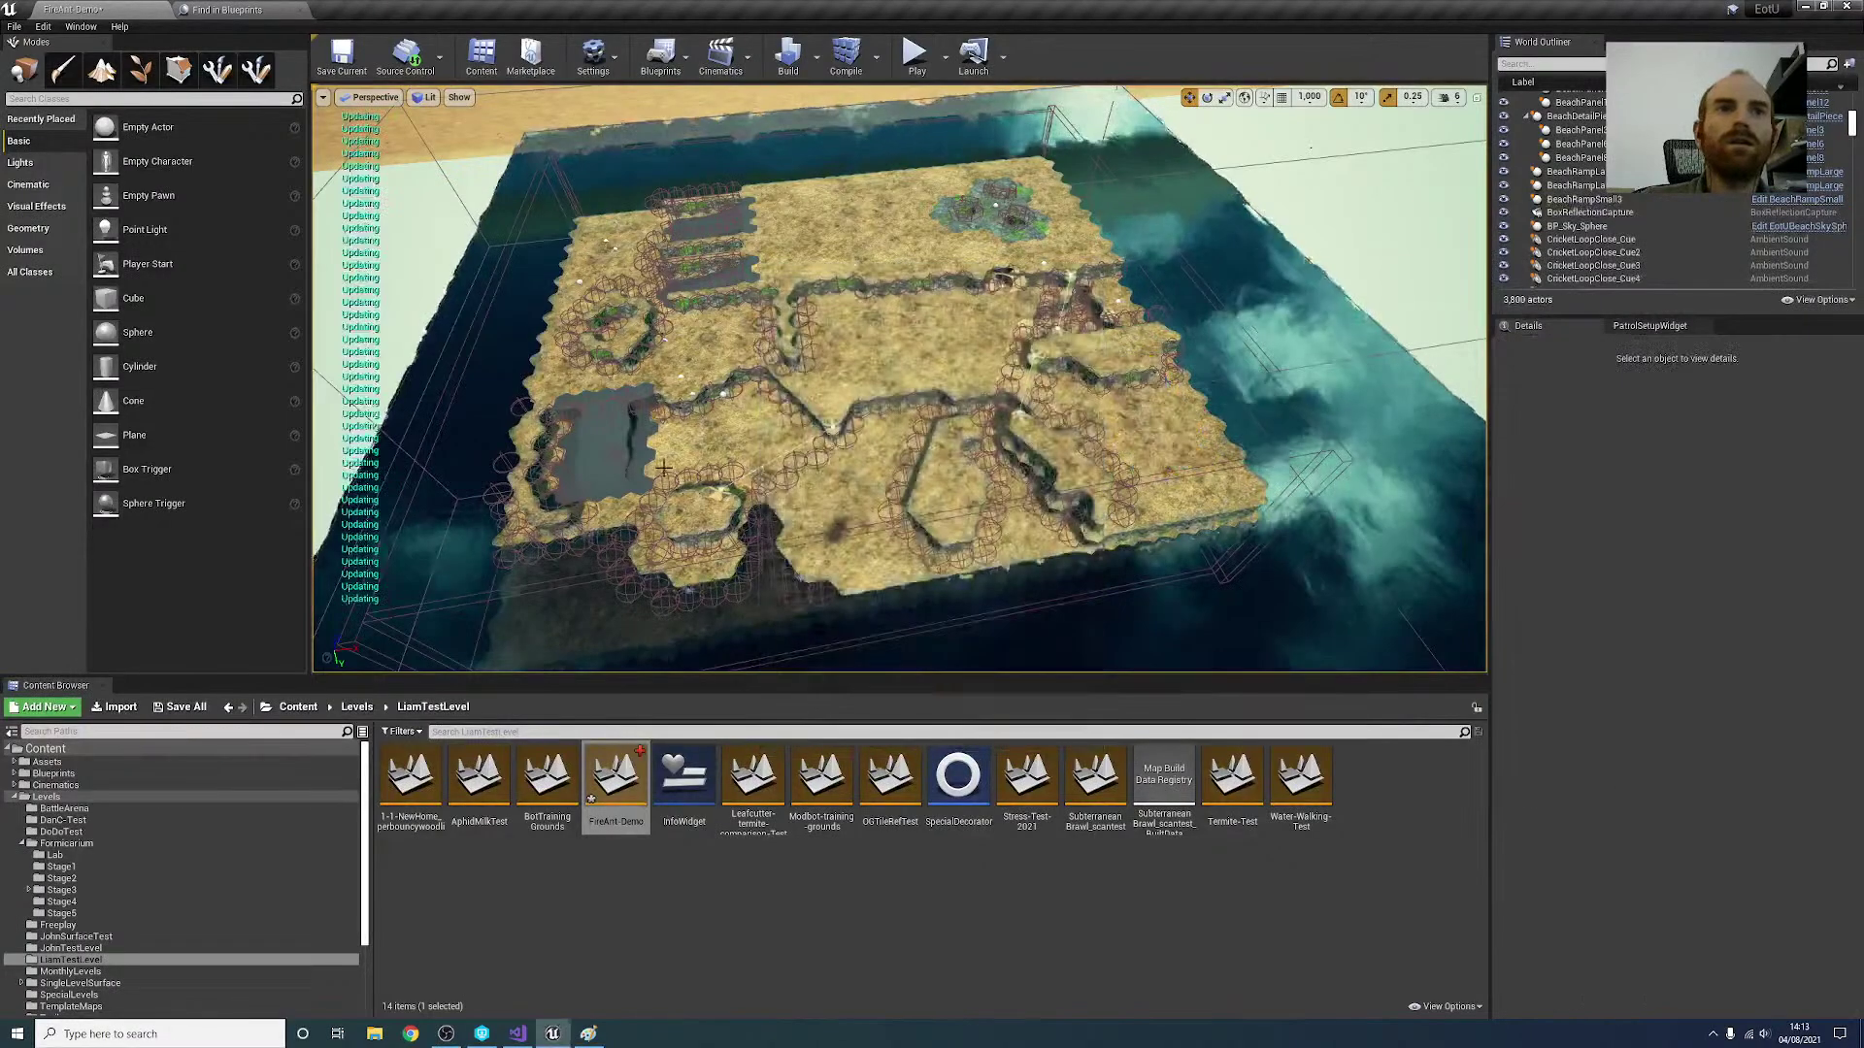
Step: Delete the BeachRampLarge ramp at the map's west side despite its tile references
click(604, 437)
key(Delete)
click(1018, 718)
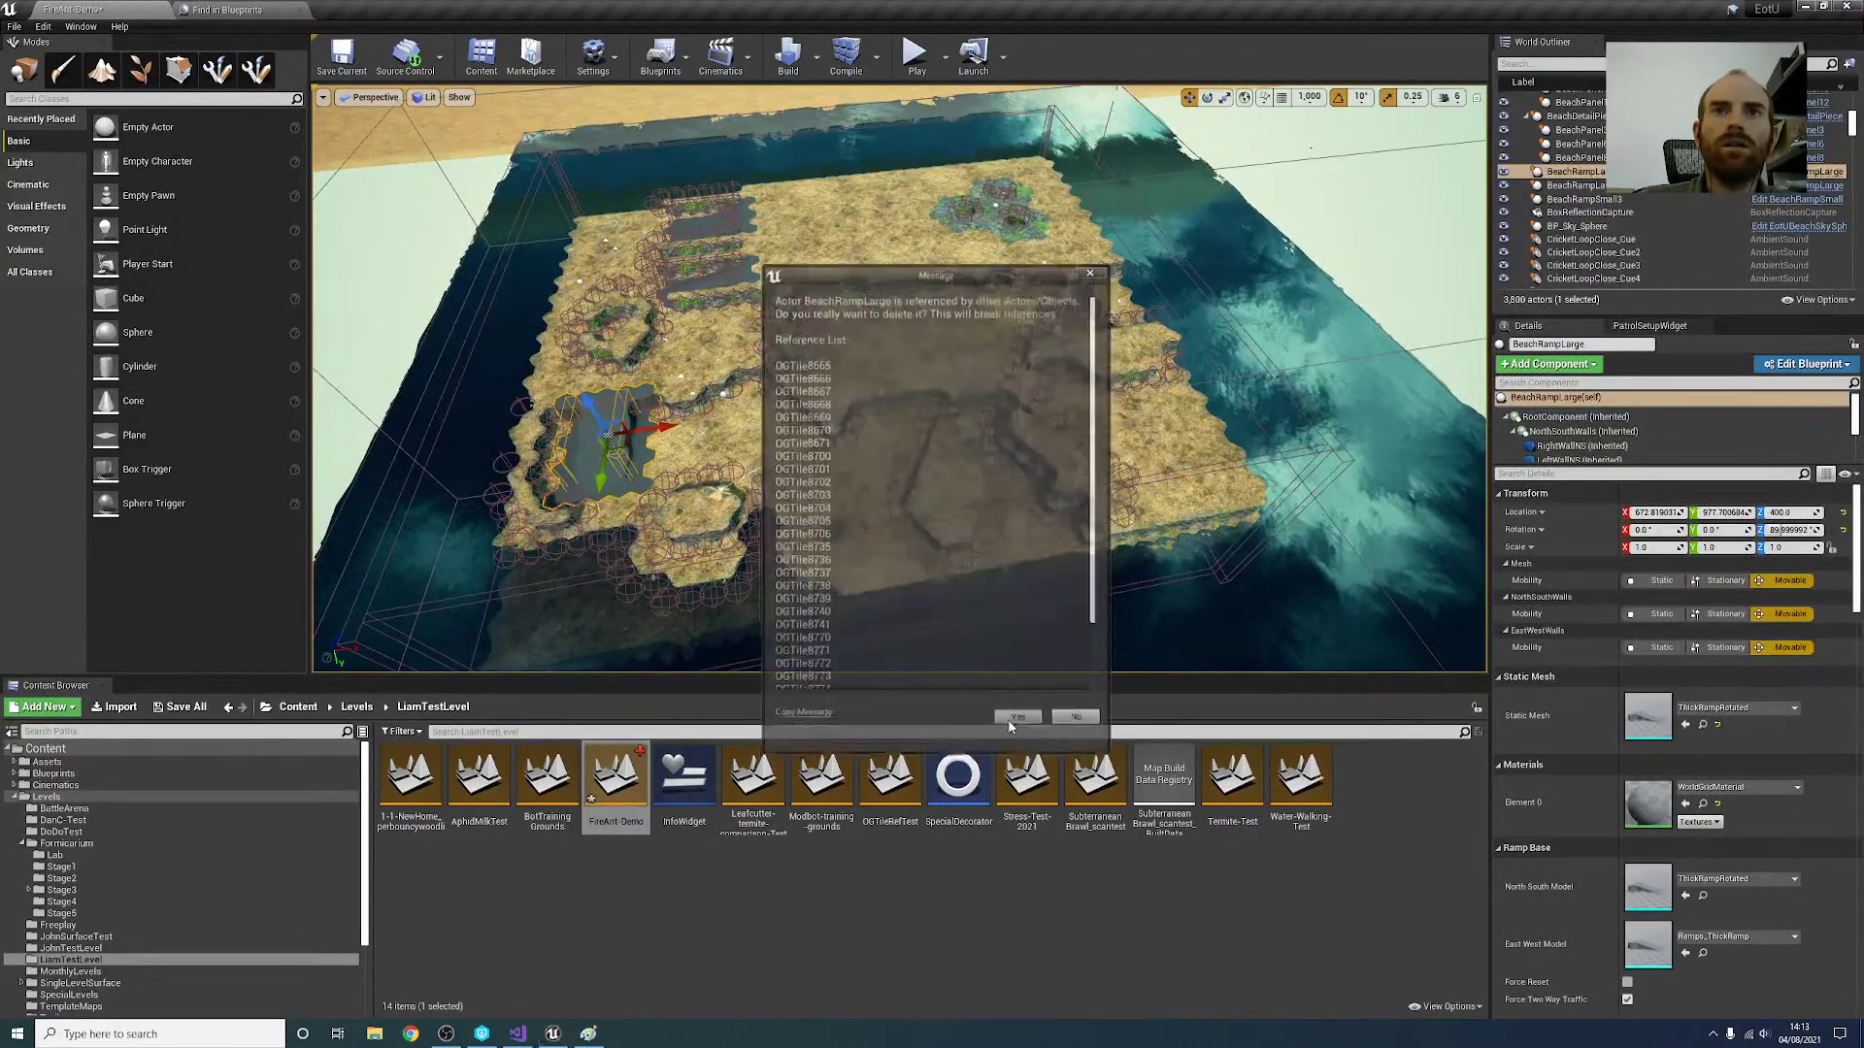
Step: Delete the two remaining ramps at the far end of the map, BeachRampLarge3 and BeachRampSmall3, despite their references
click(730, 225)
key(Delete)
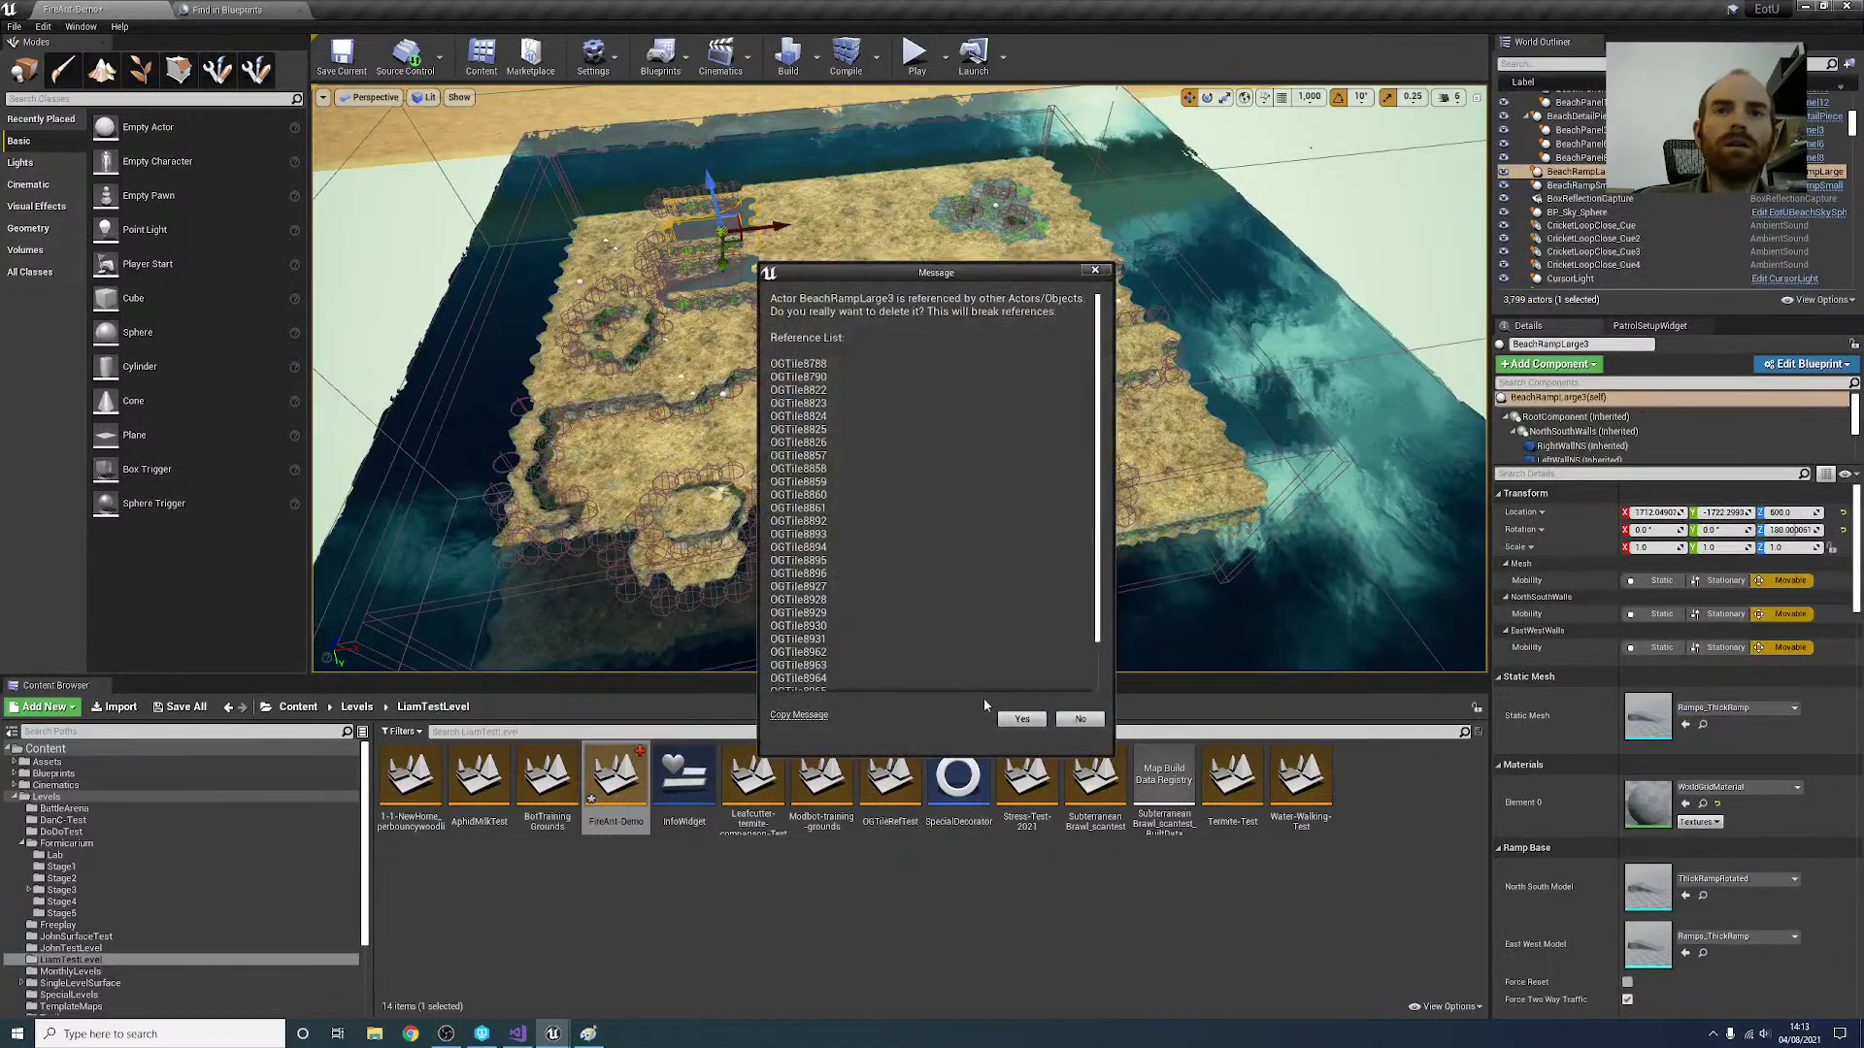
click(999, 716)
click(1575, 171)
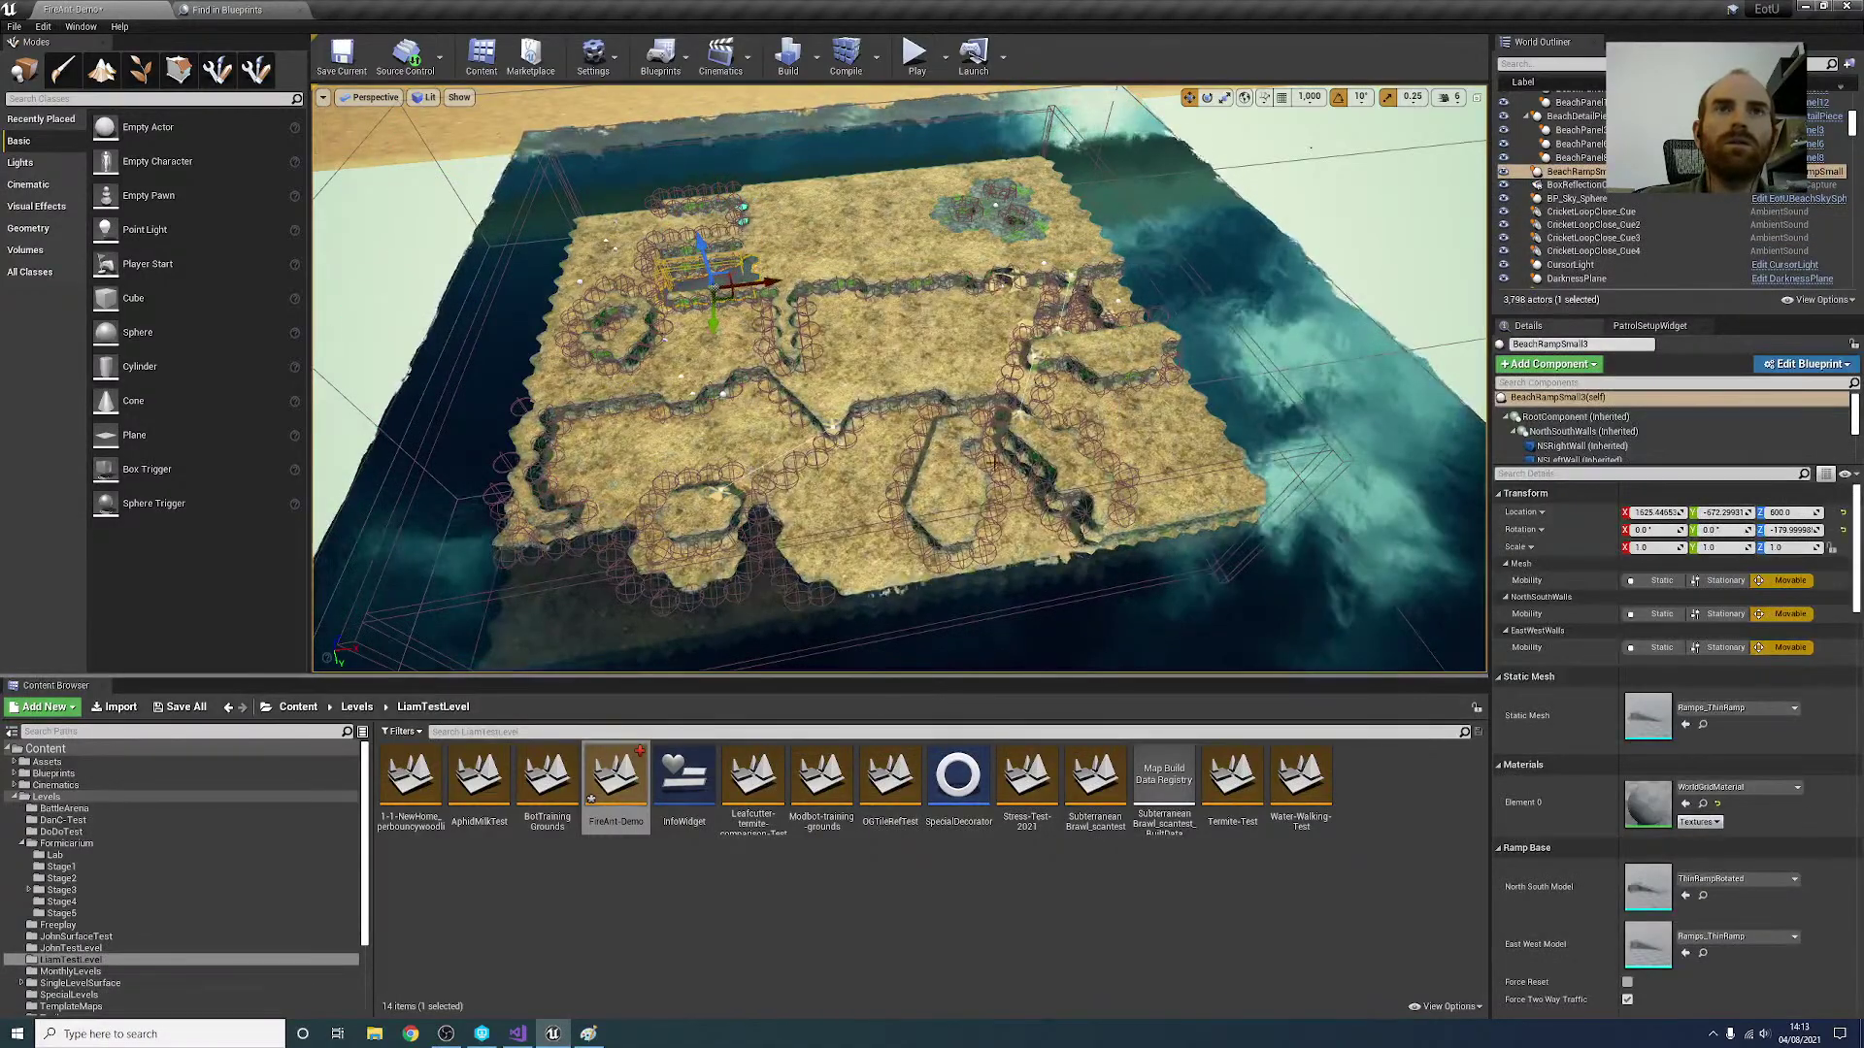
key(Delete)
click(1001, 690)
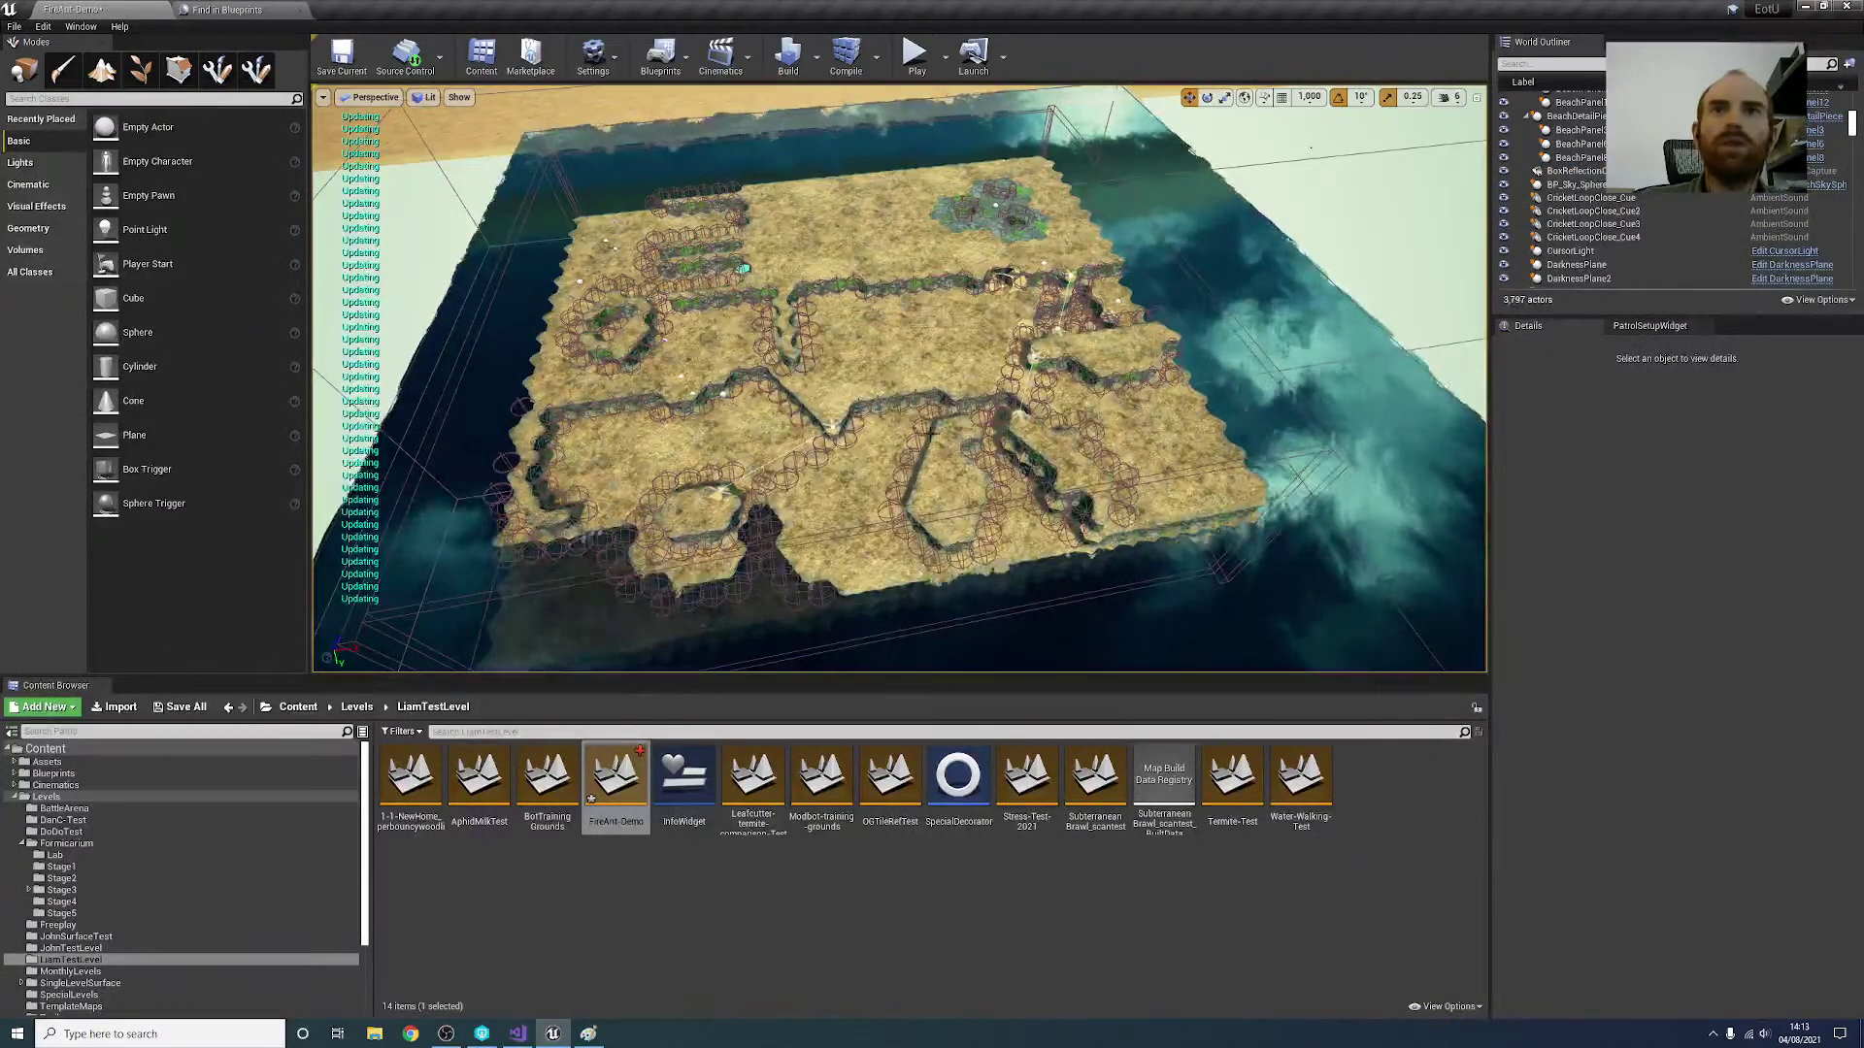
Step: Delete the bridgeheads FireantBridgeheadBP3 and FireantBridgeheadBP4 on the map's east side, breaking their references
key(w)
right_drag(971, 408, 1029, 386)
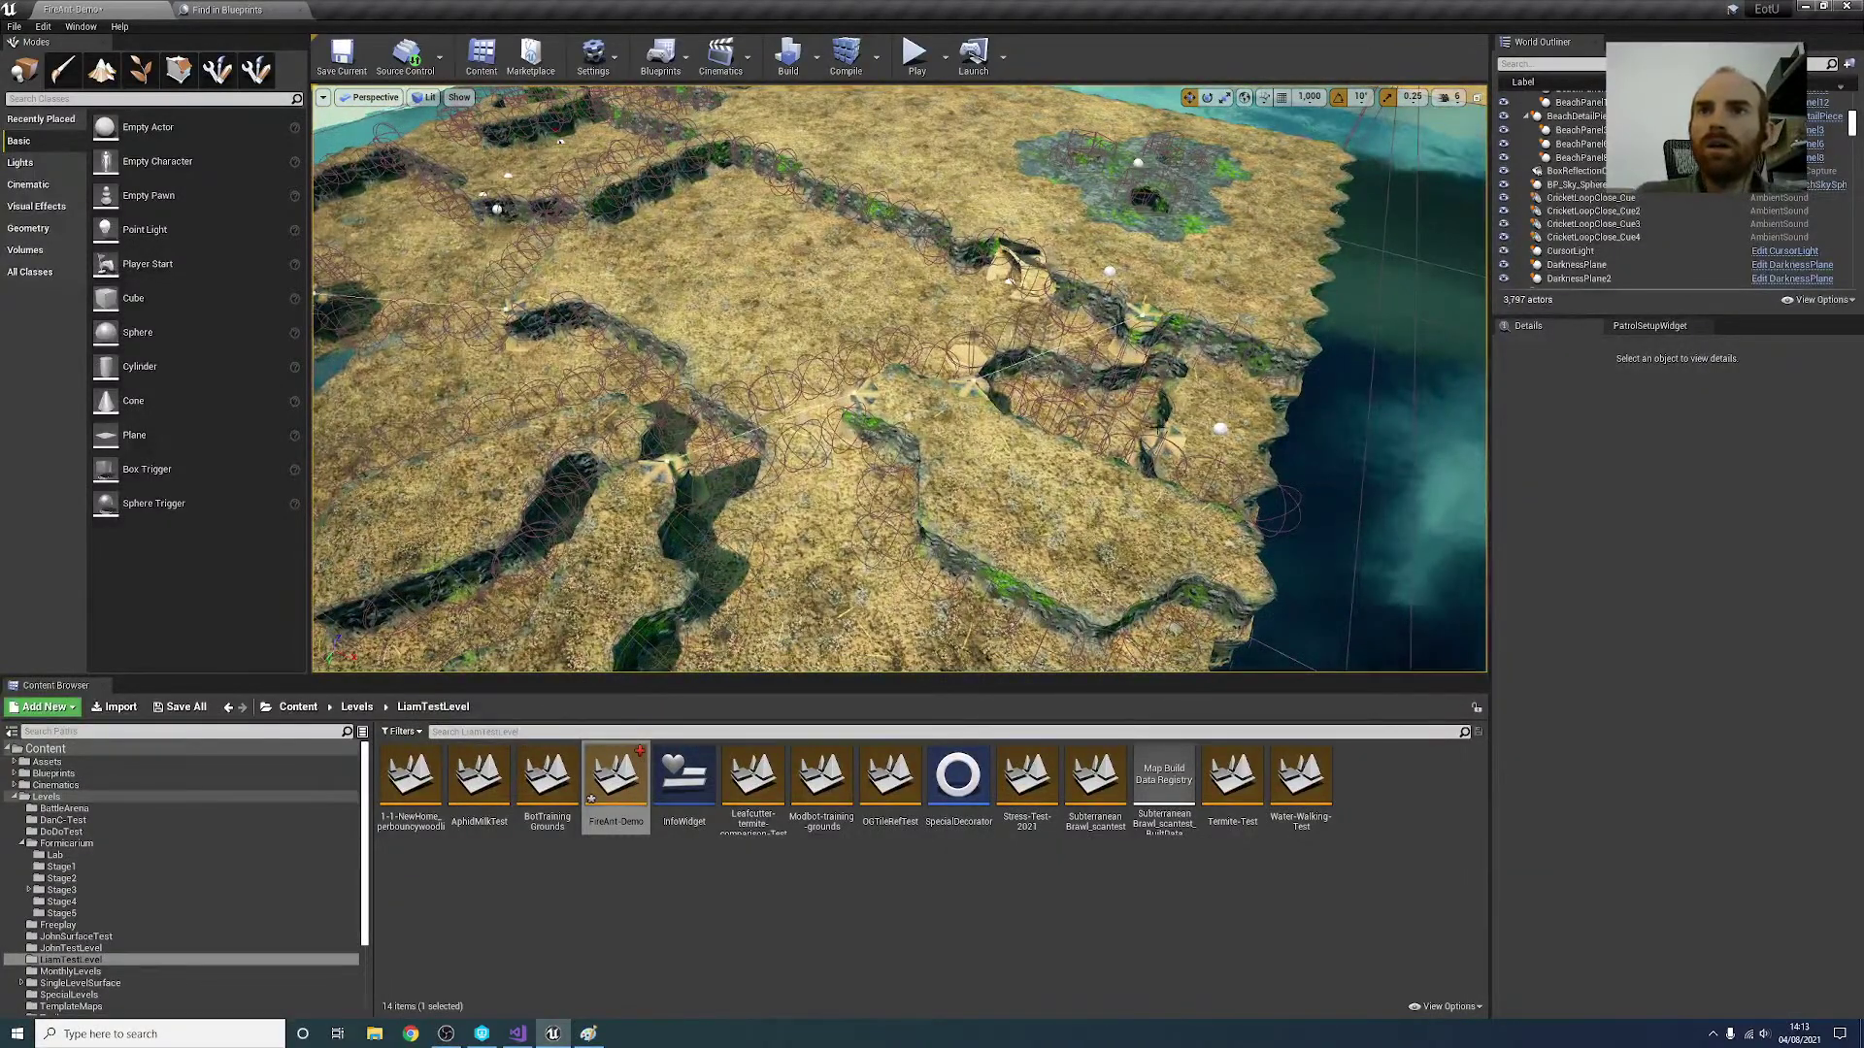
click(1169, 434)
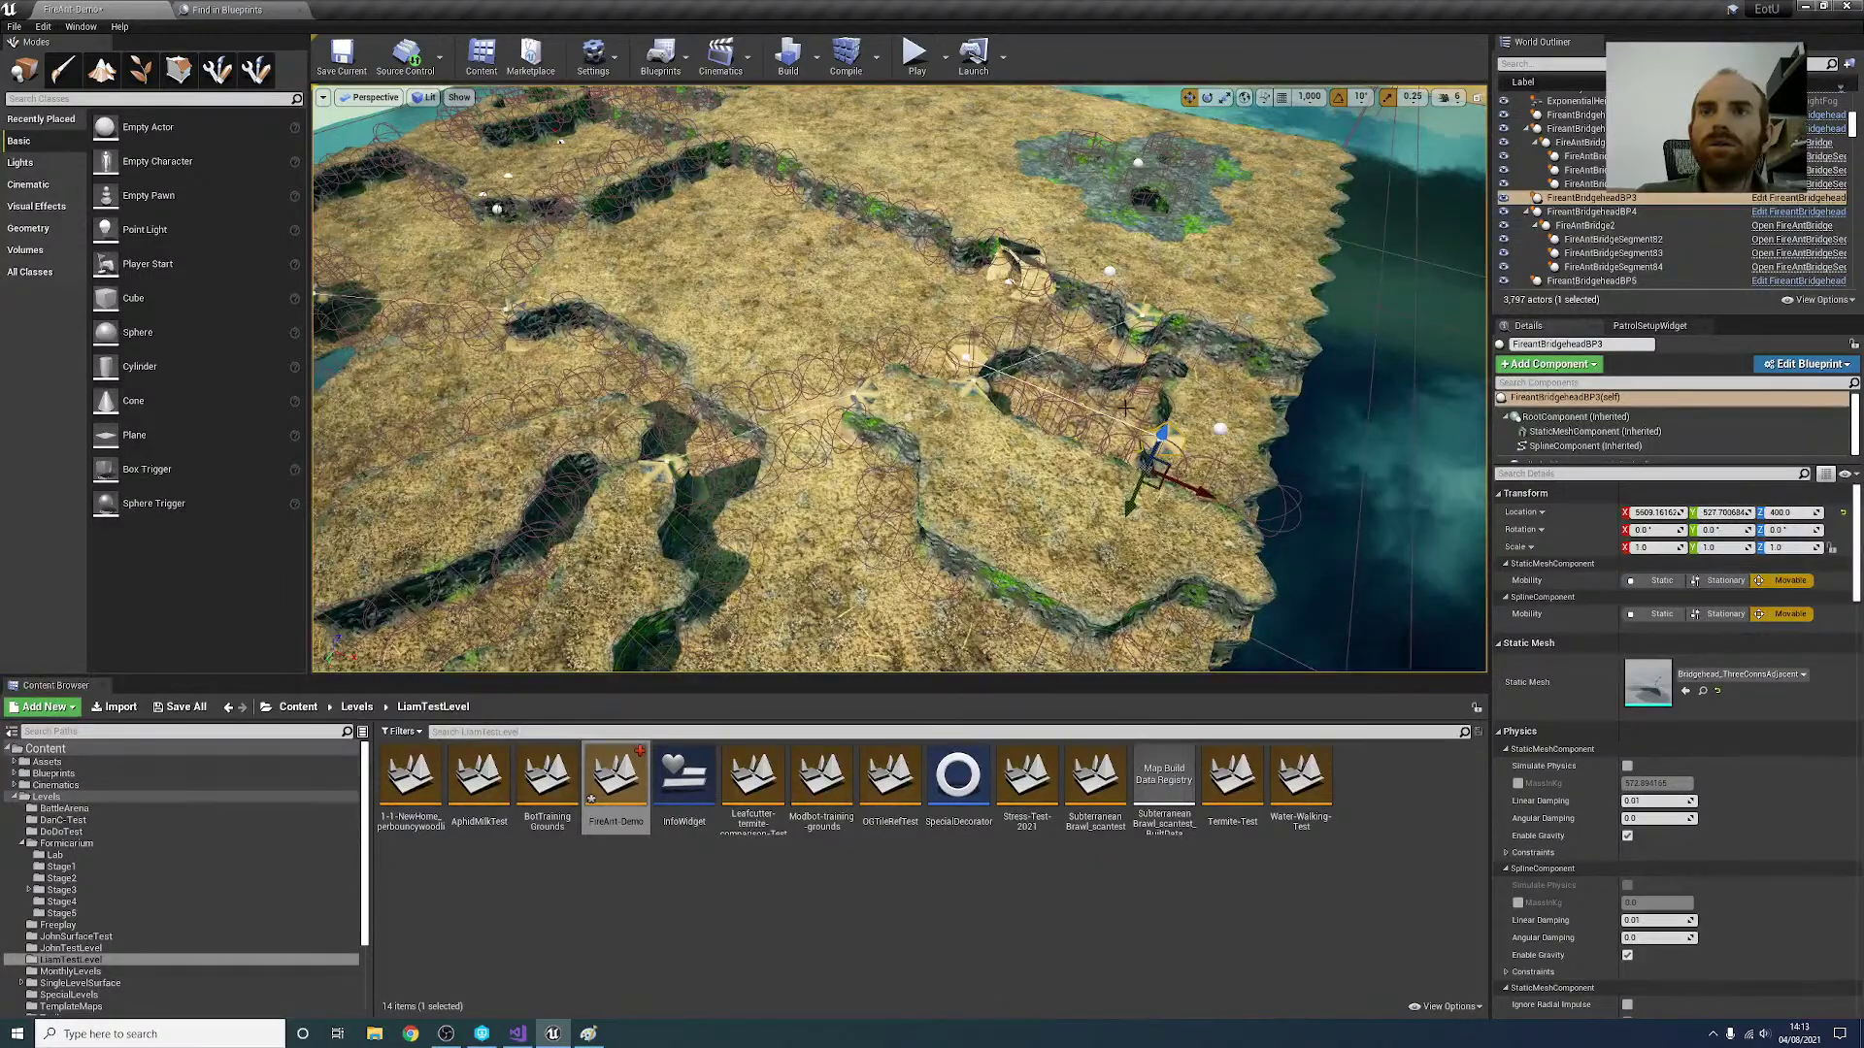
key(Delete)
key(Return)
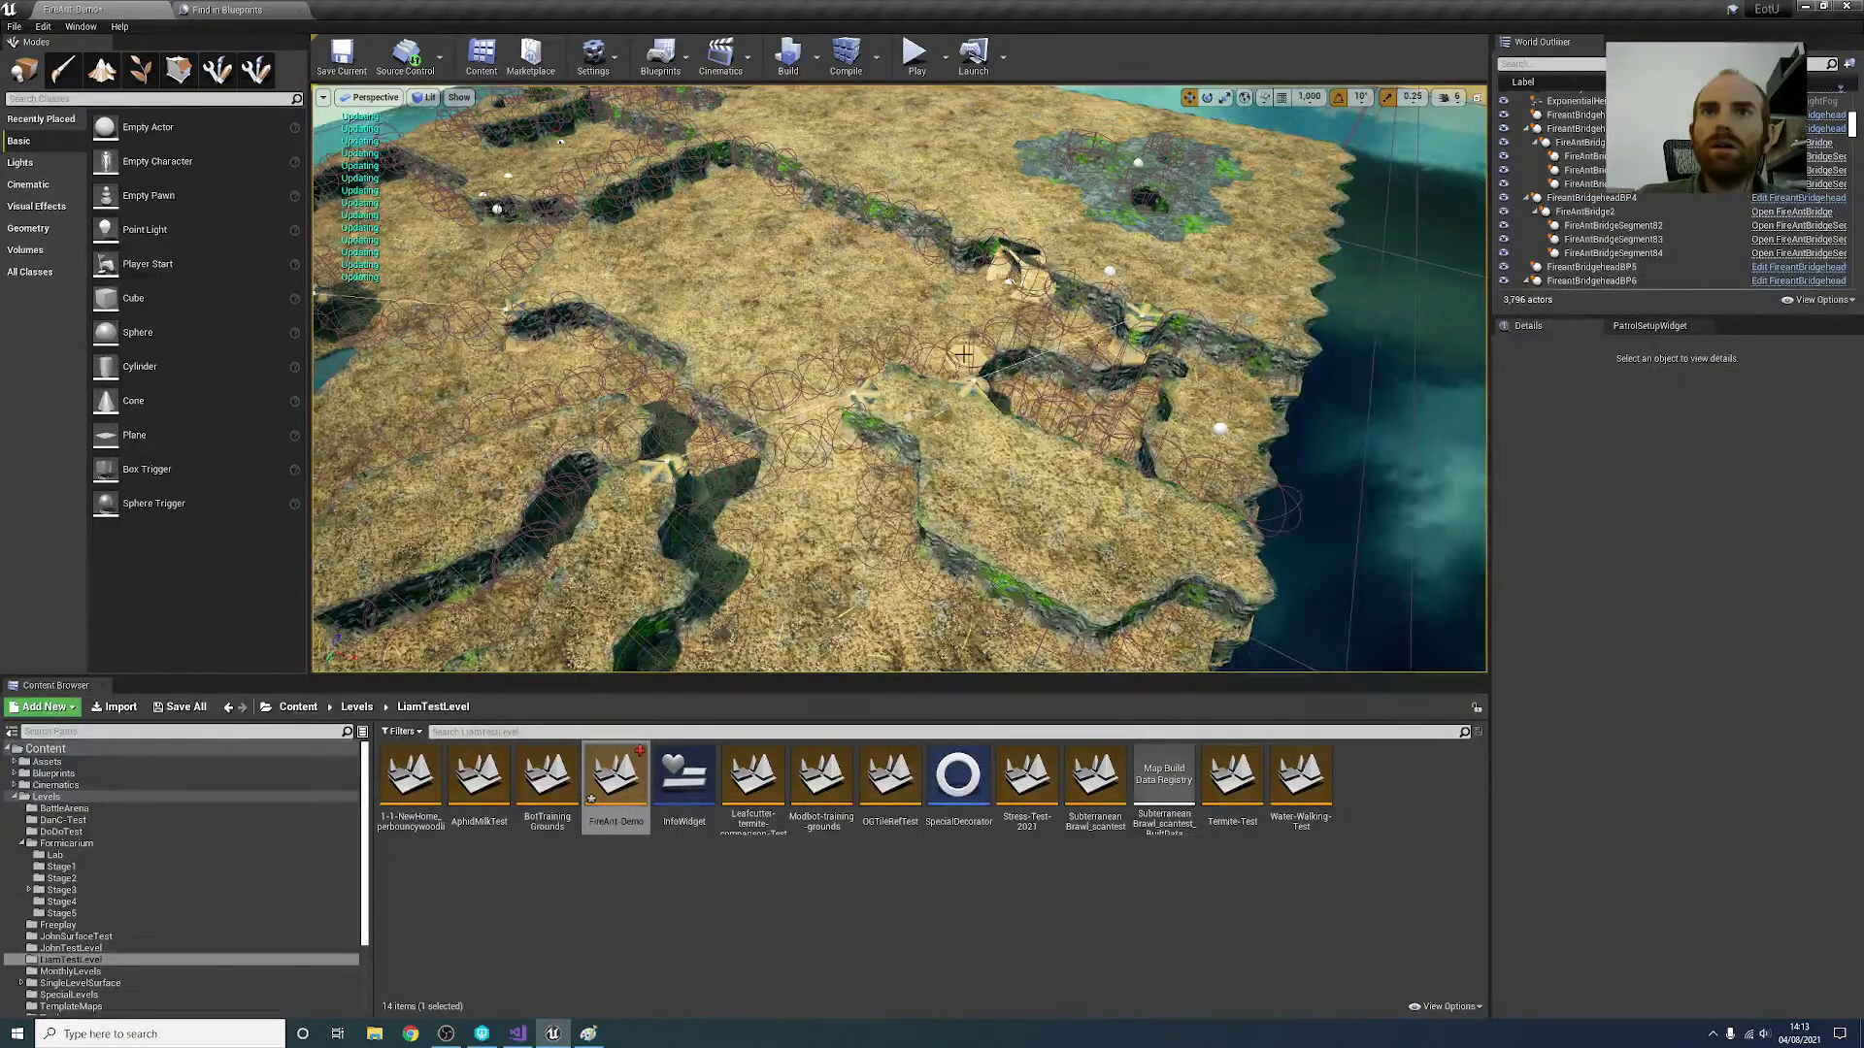
click(964, 355)
key(Delete)
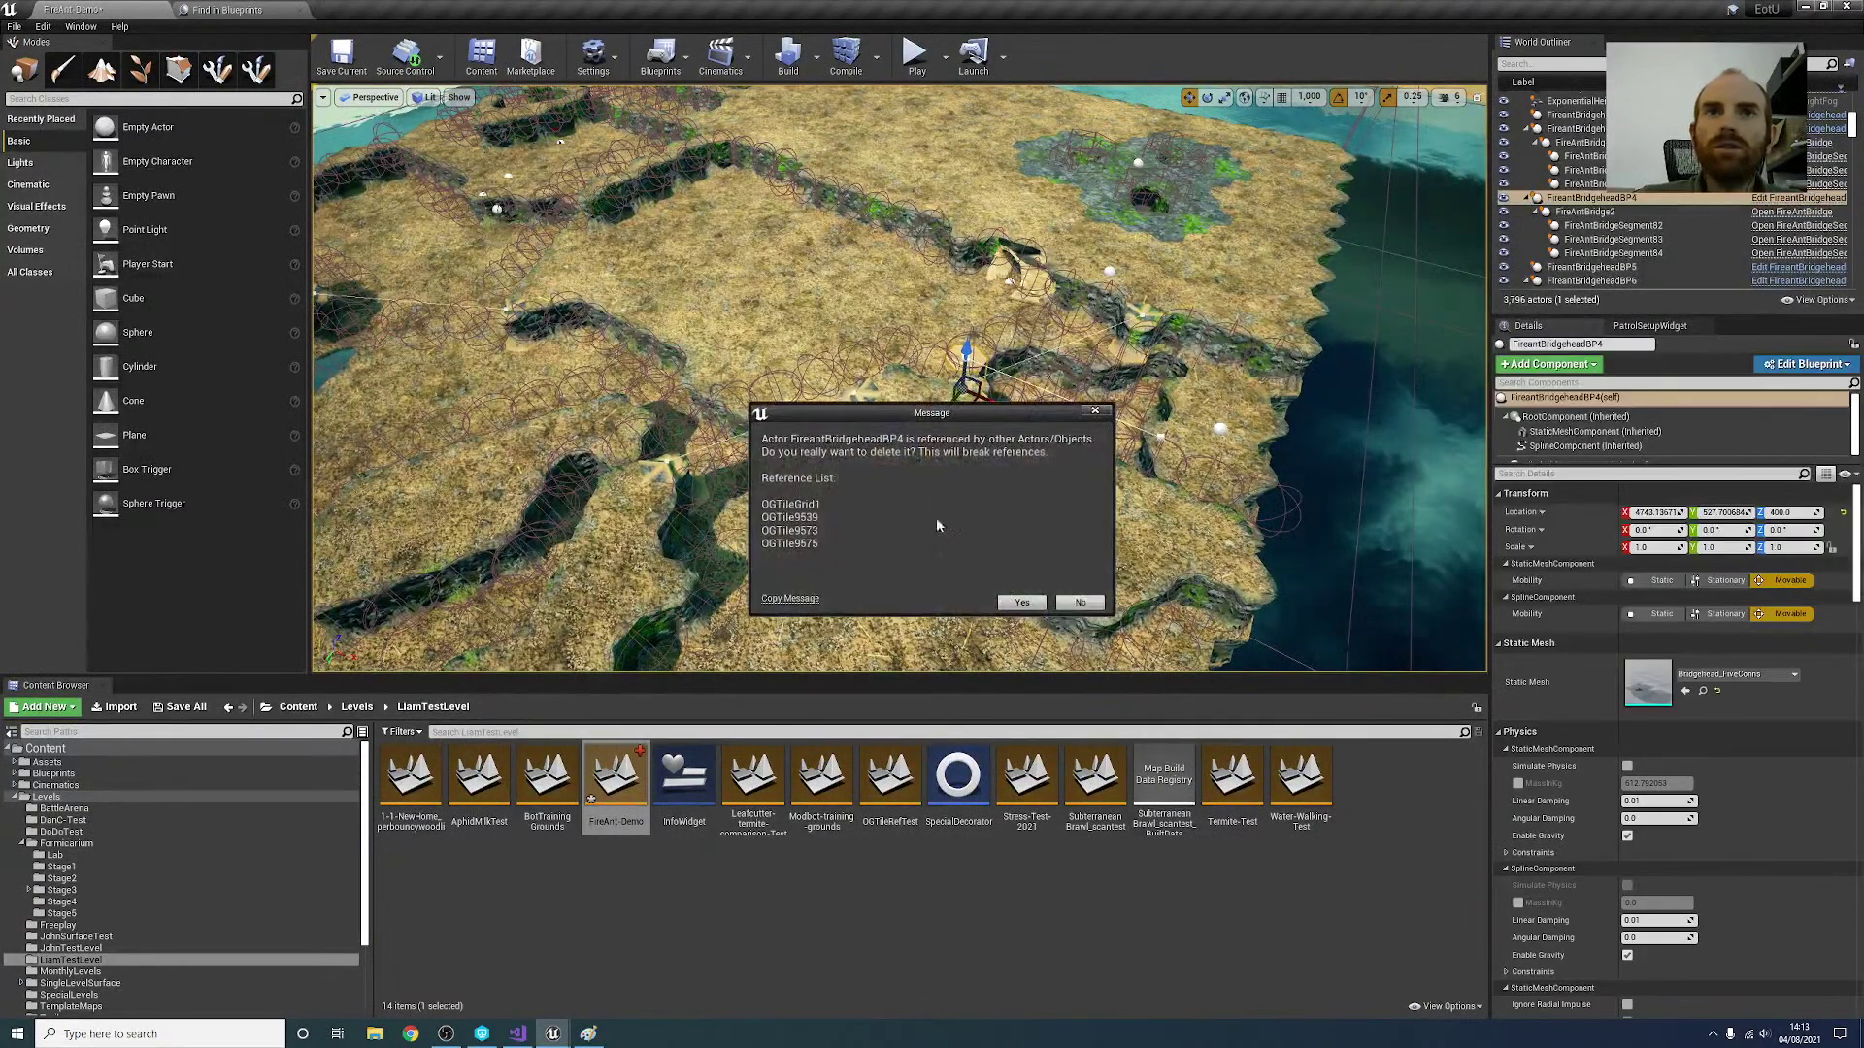
click(1018, 601)
Step: Delete the bridgeheads FireantBridgeheadBP5 and FireantBridgeheadBP6 despite their references
click(974, 380)
key(Delete)
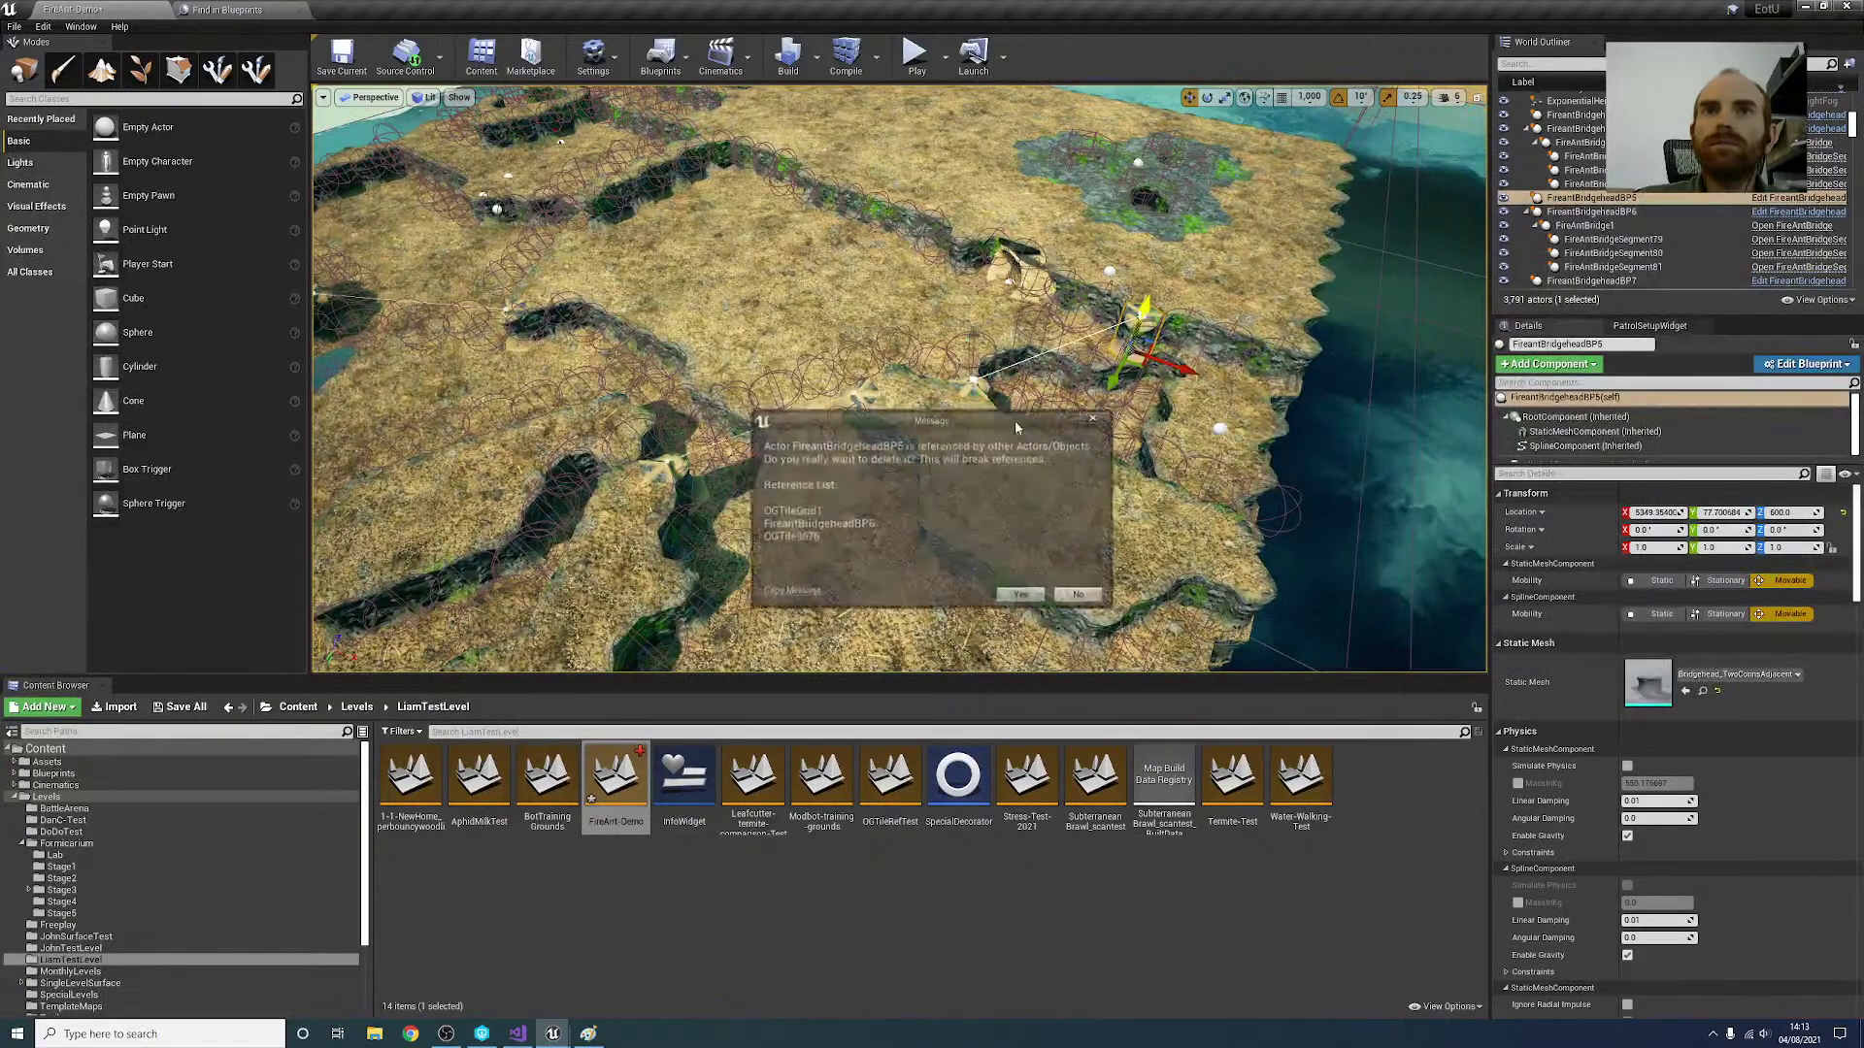
click(1019, 594)
click(967, 398)
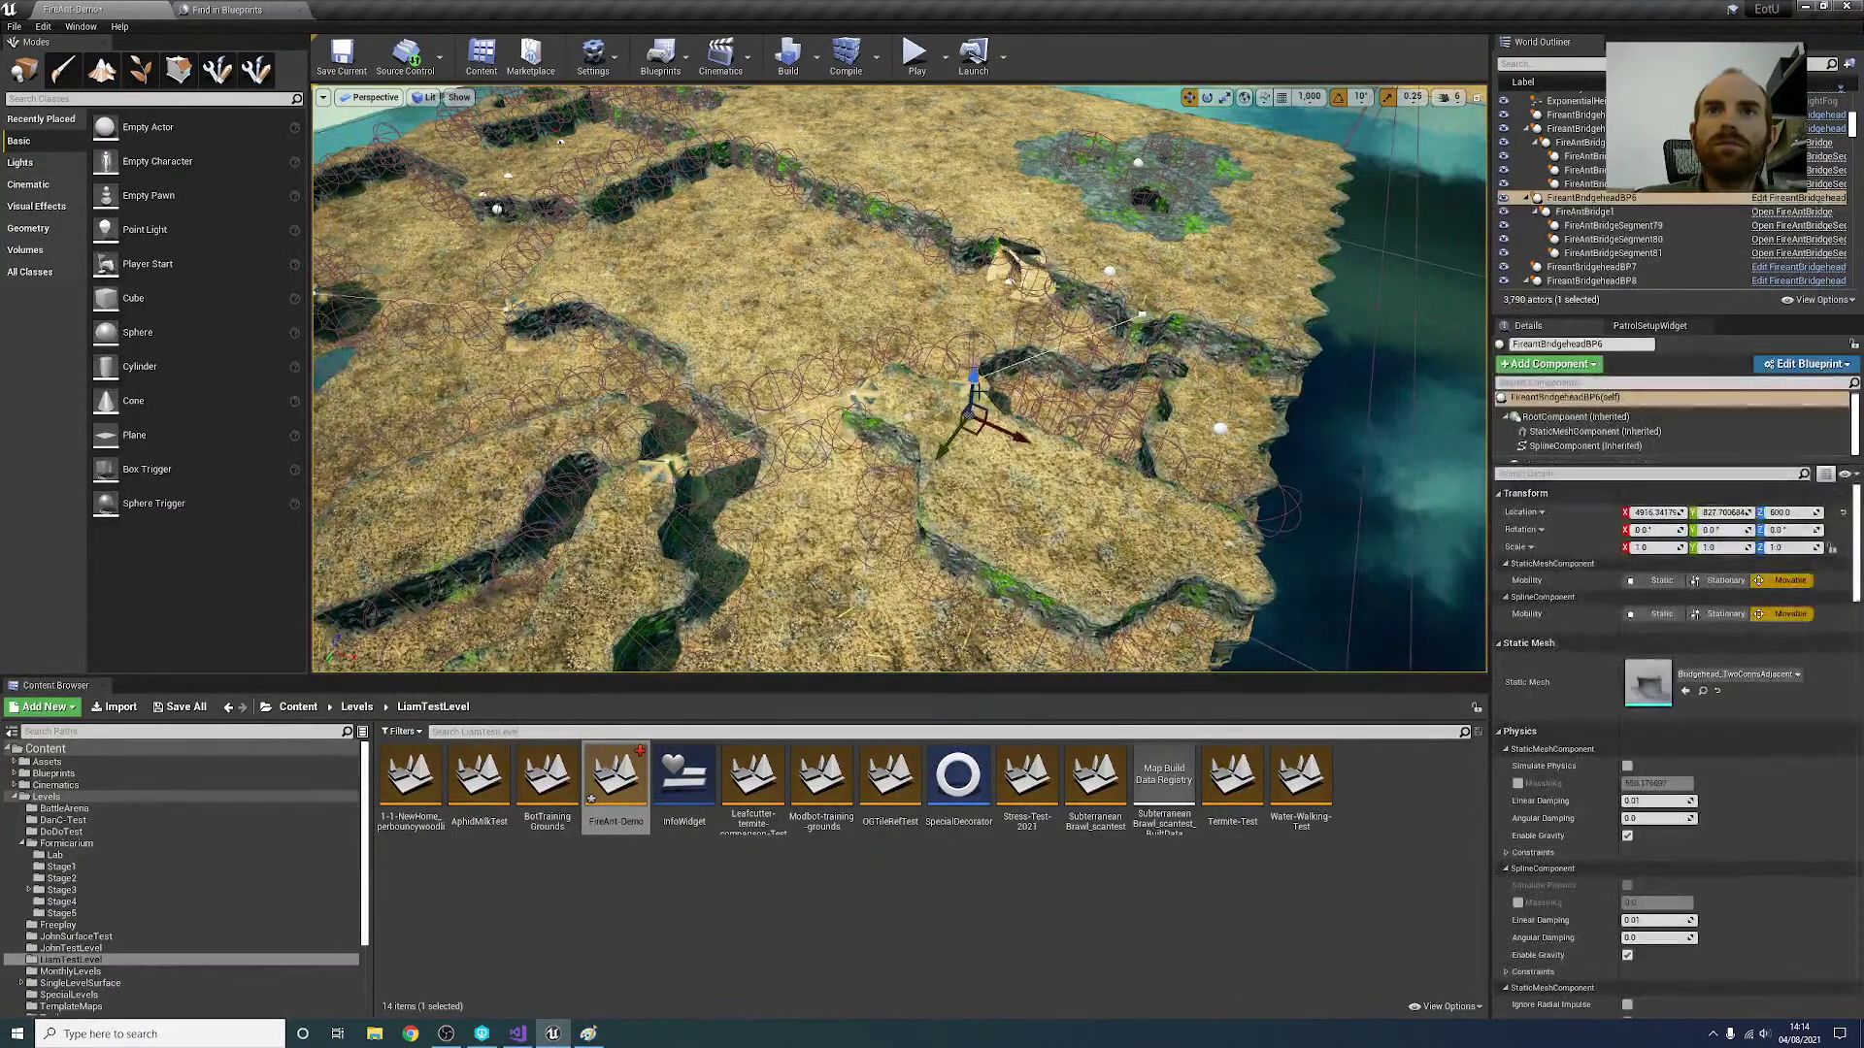
key(Delete)
click(1019, 596)
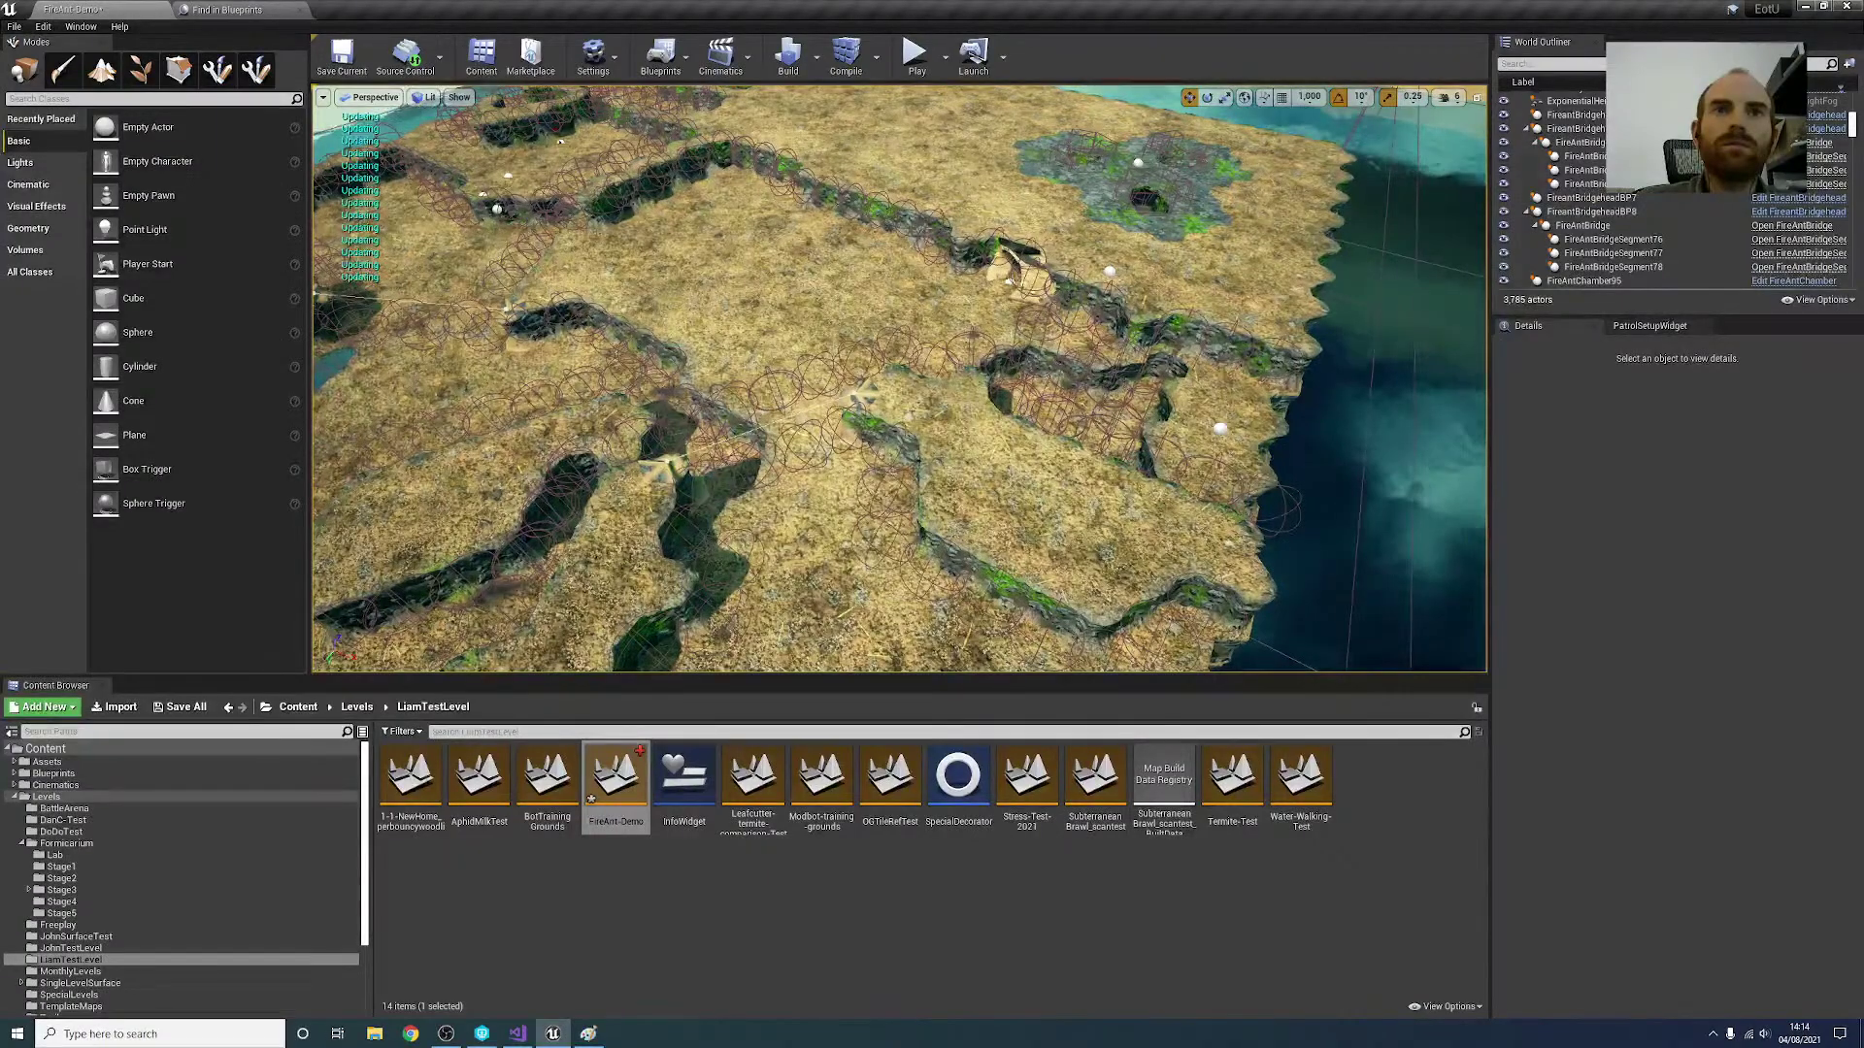
Step: Select FireantBridgeheadBP7 and FireantBridgeheadBP8 together and delete both despite their references
click(817, 402)
ctrl+click(852, 404)
key(Delete)
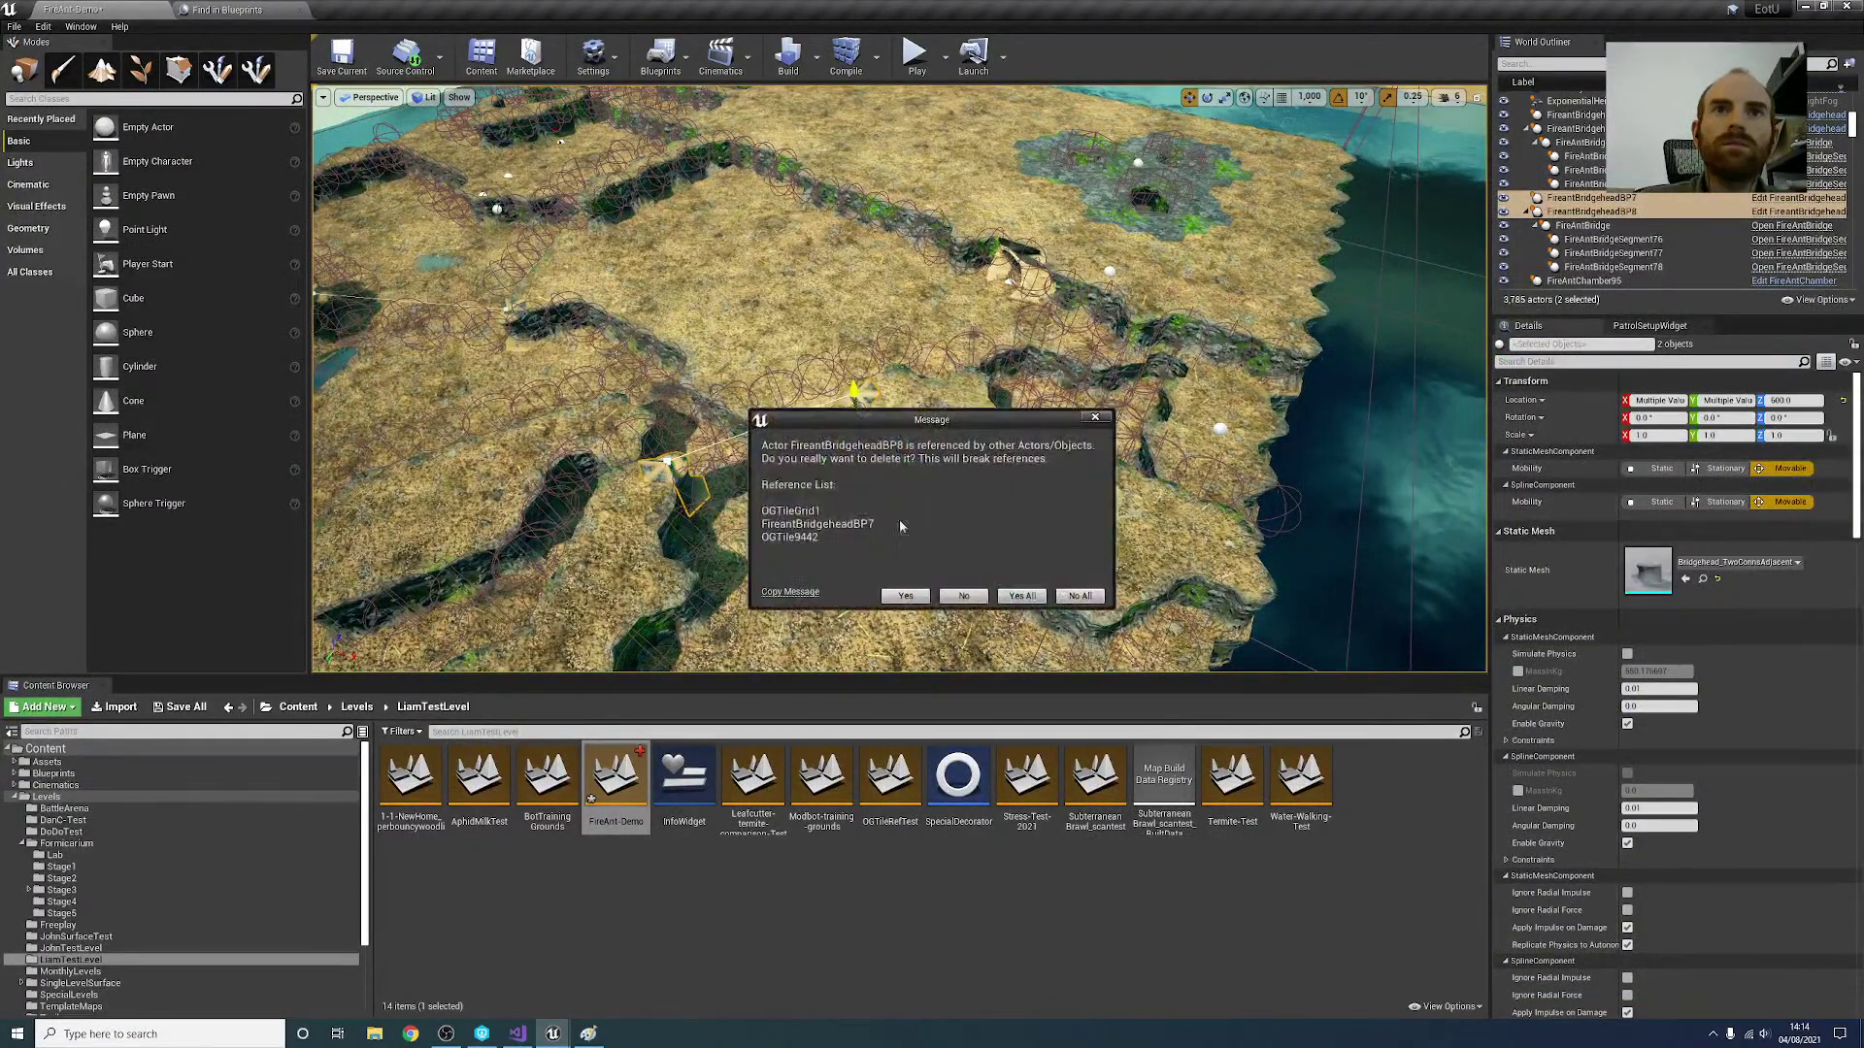
click(905, 596)
Step: Delete the pale prop standing on the cliff edge near the grey rocky patch
right_drag(922, 572, 922, 538)
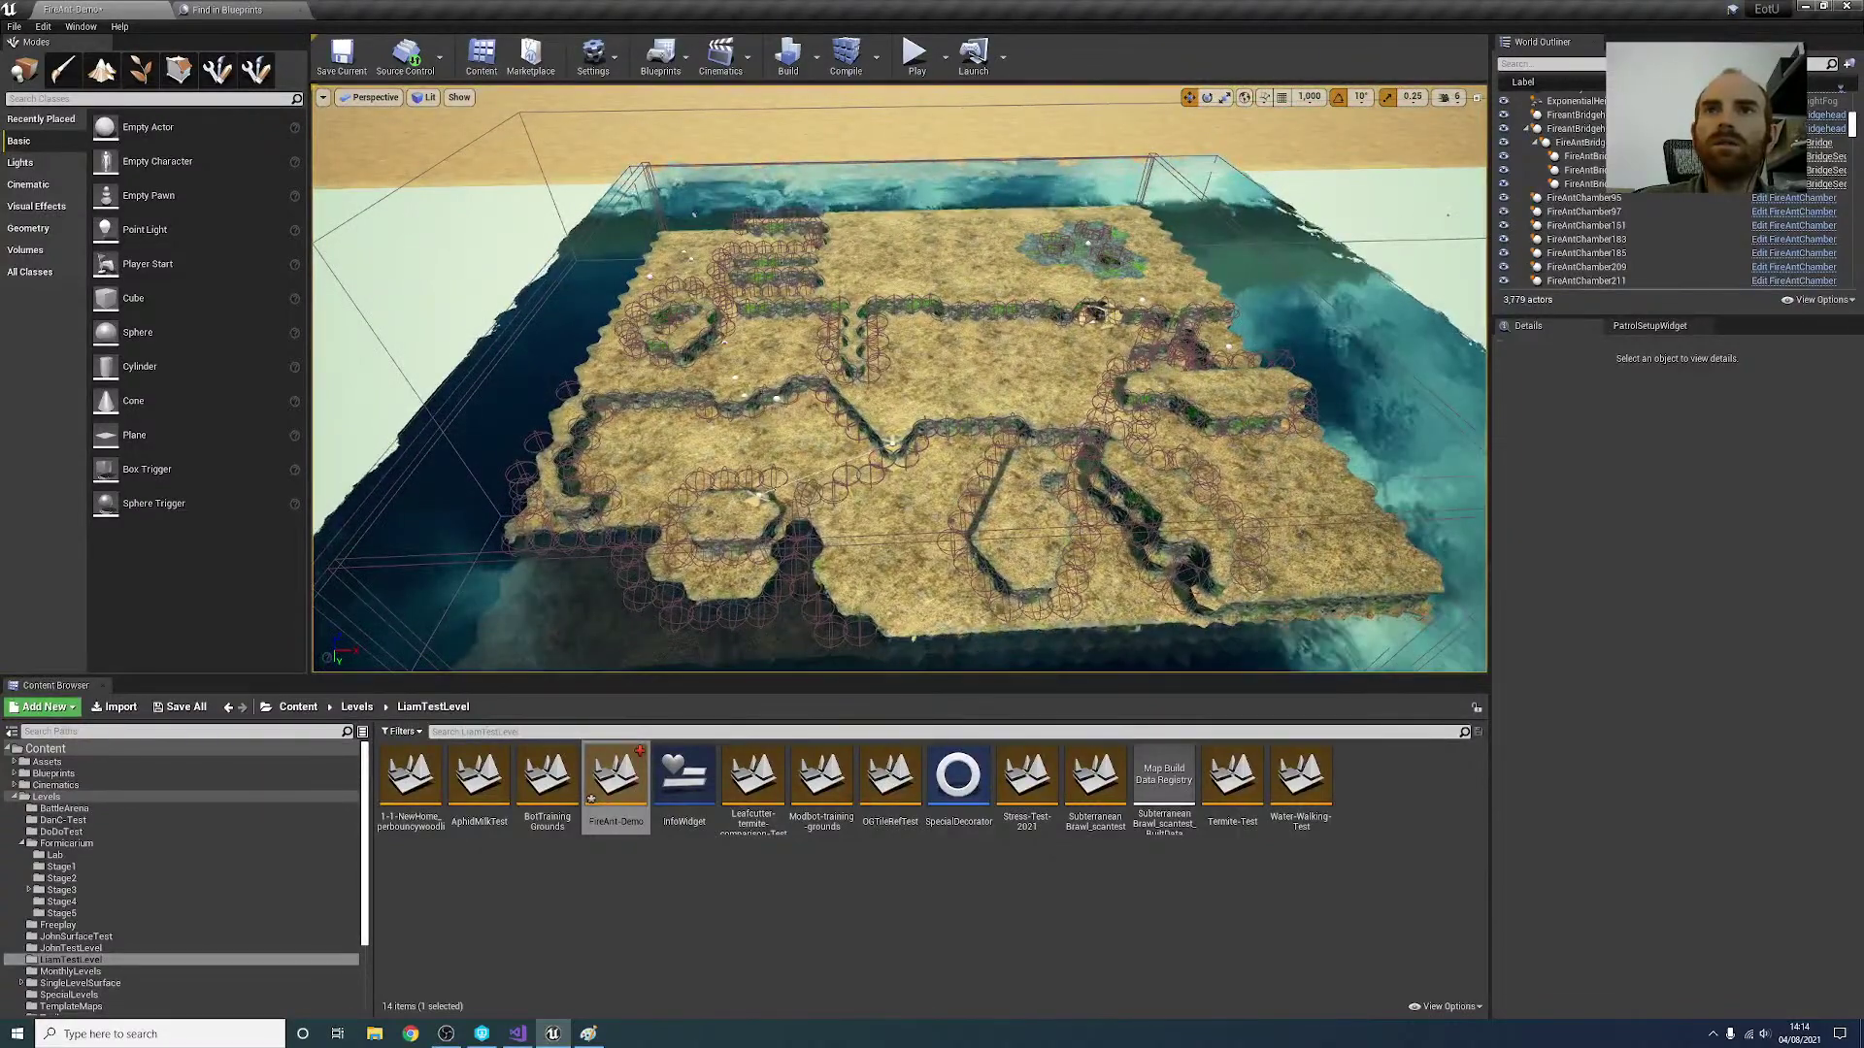
click(1104, 315)
key(Delete)
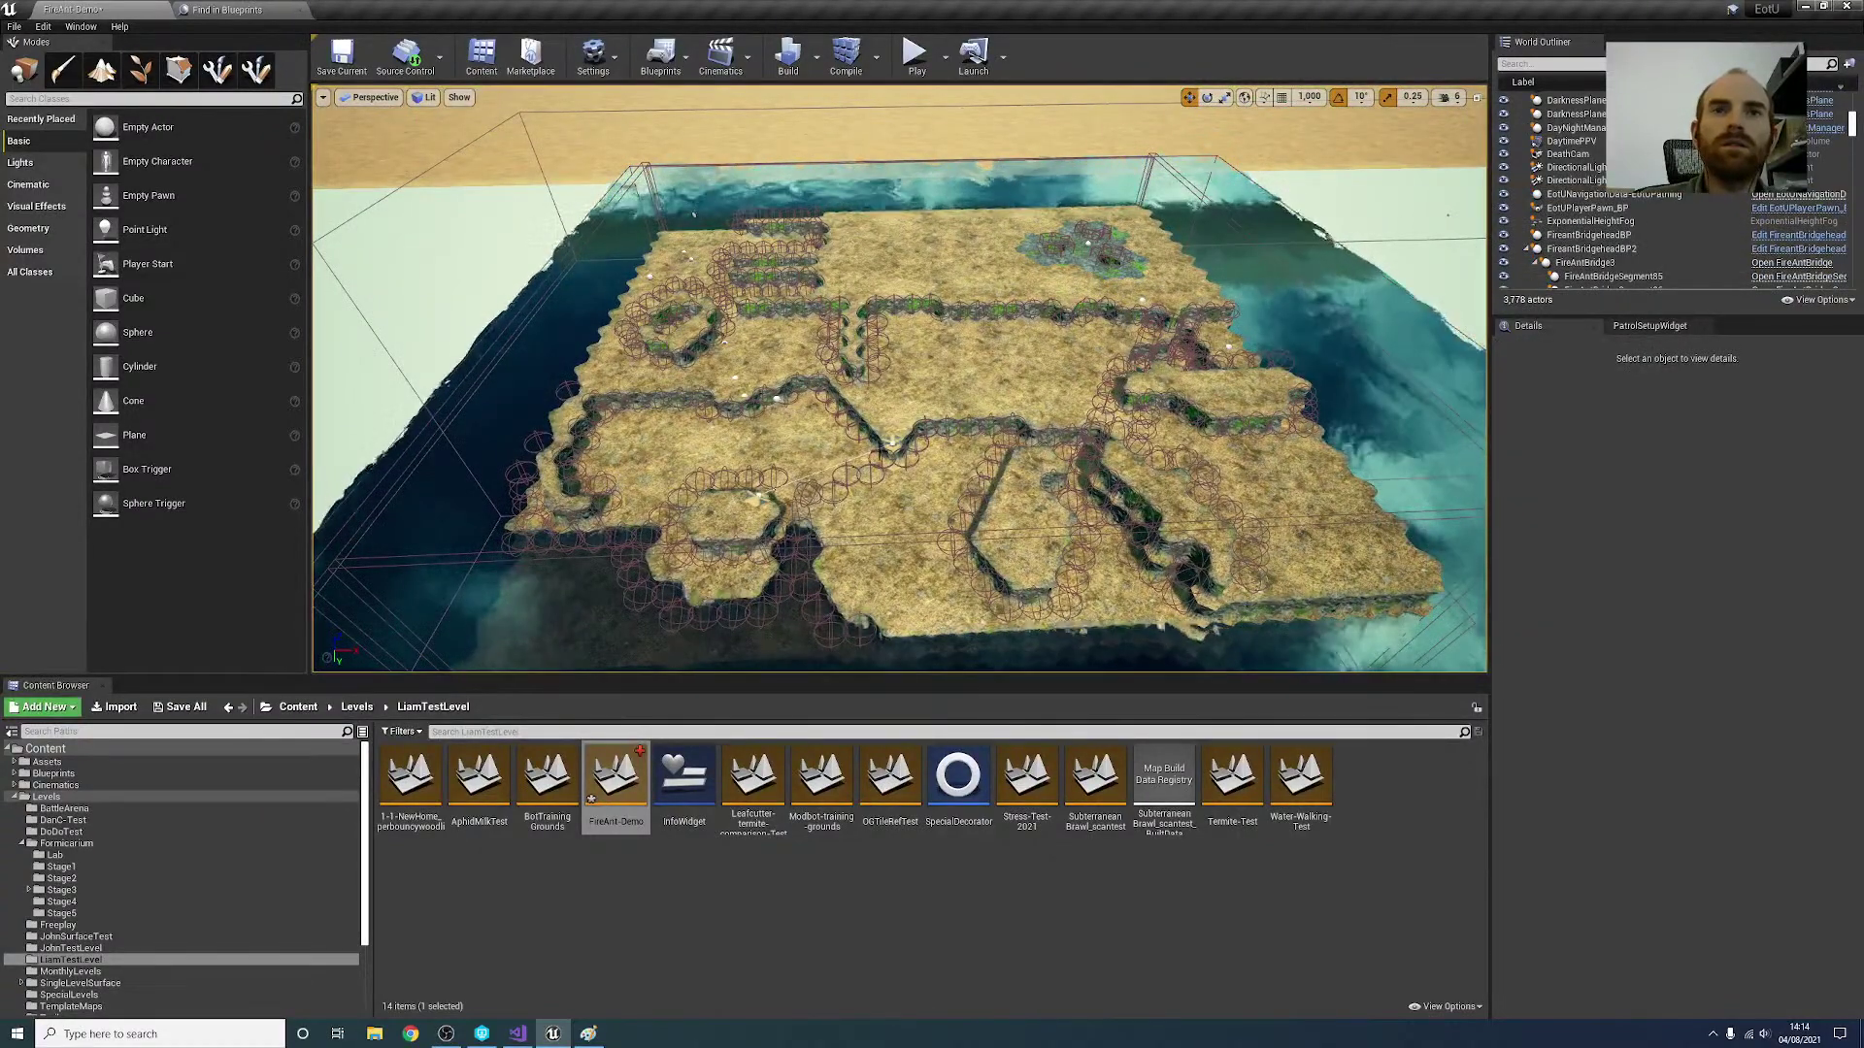
Step: Delete the last two bridgeheads, FireantBridgeheadBP2 on the small plateau and FireantBridgeheadBP at the cliff's corner, despite their references
click(890, 445)
click(760, 498)
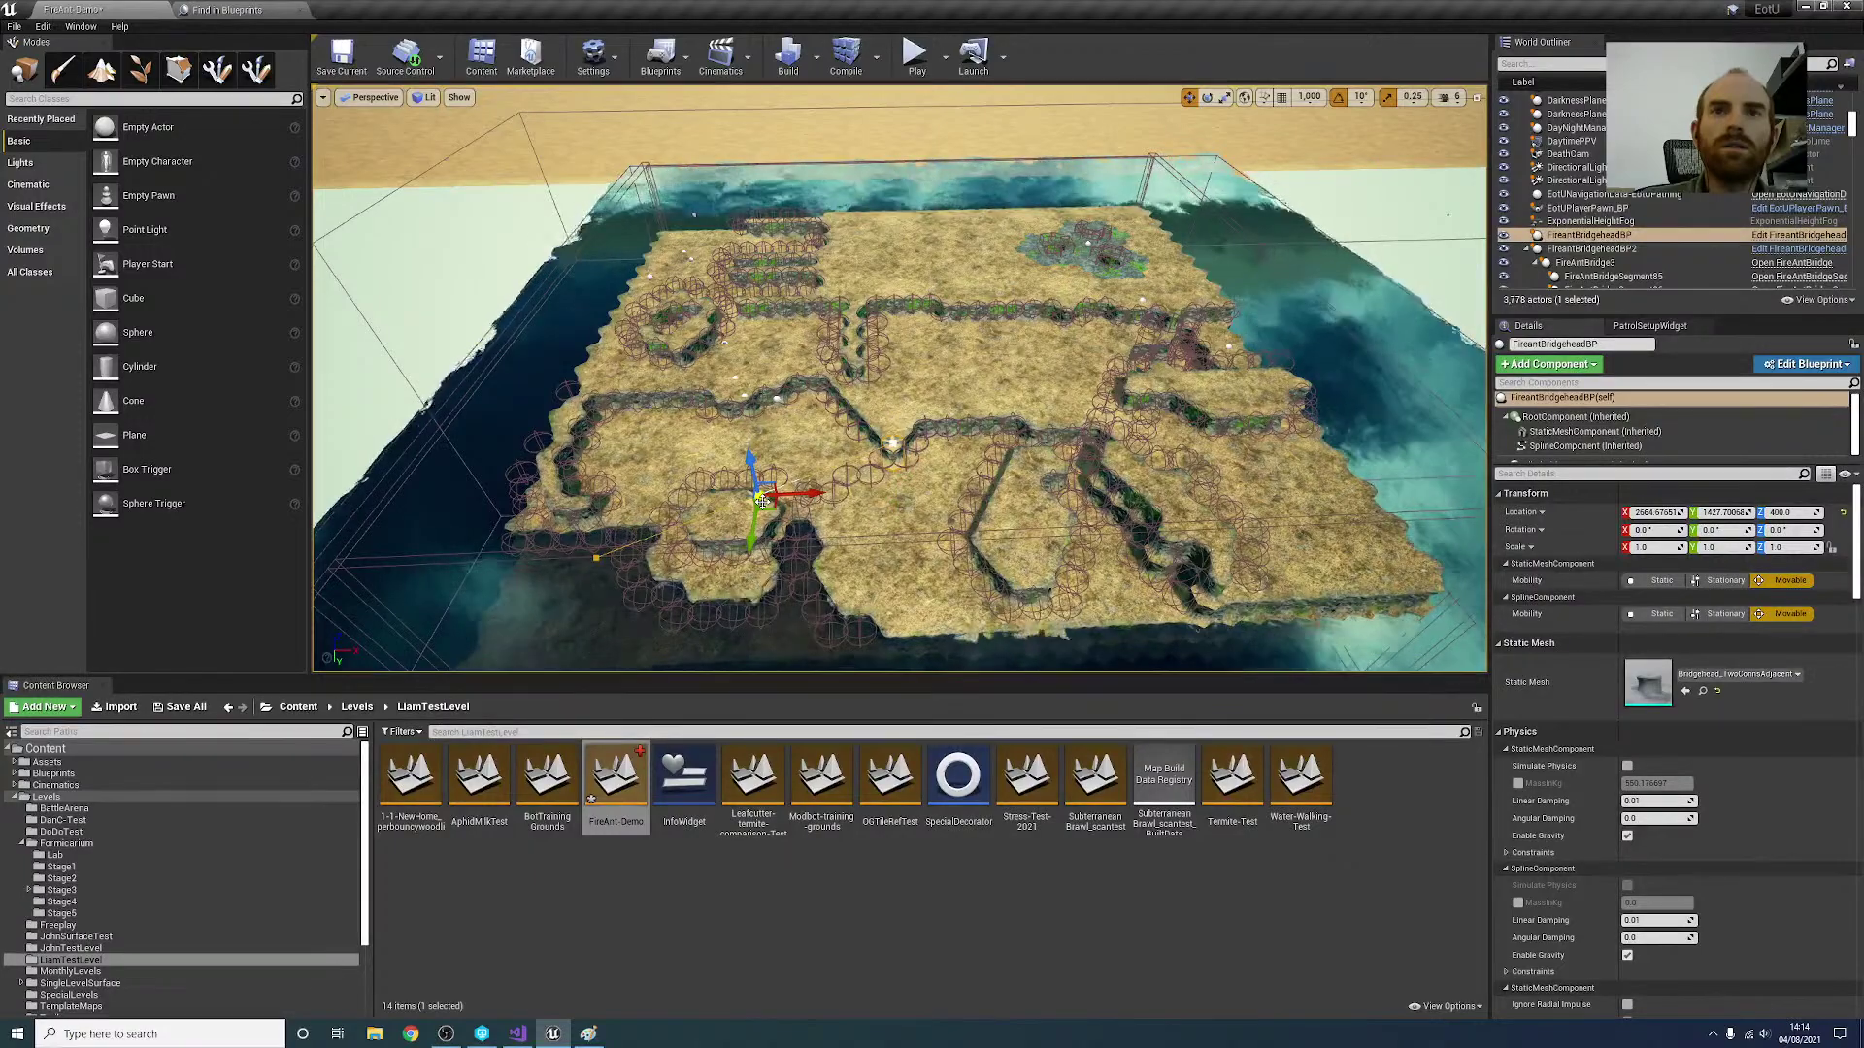
key(Delete)
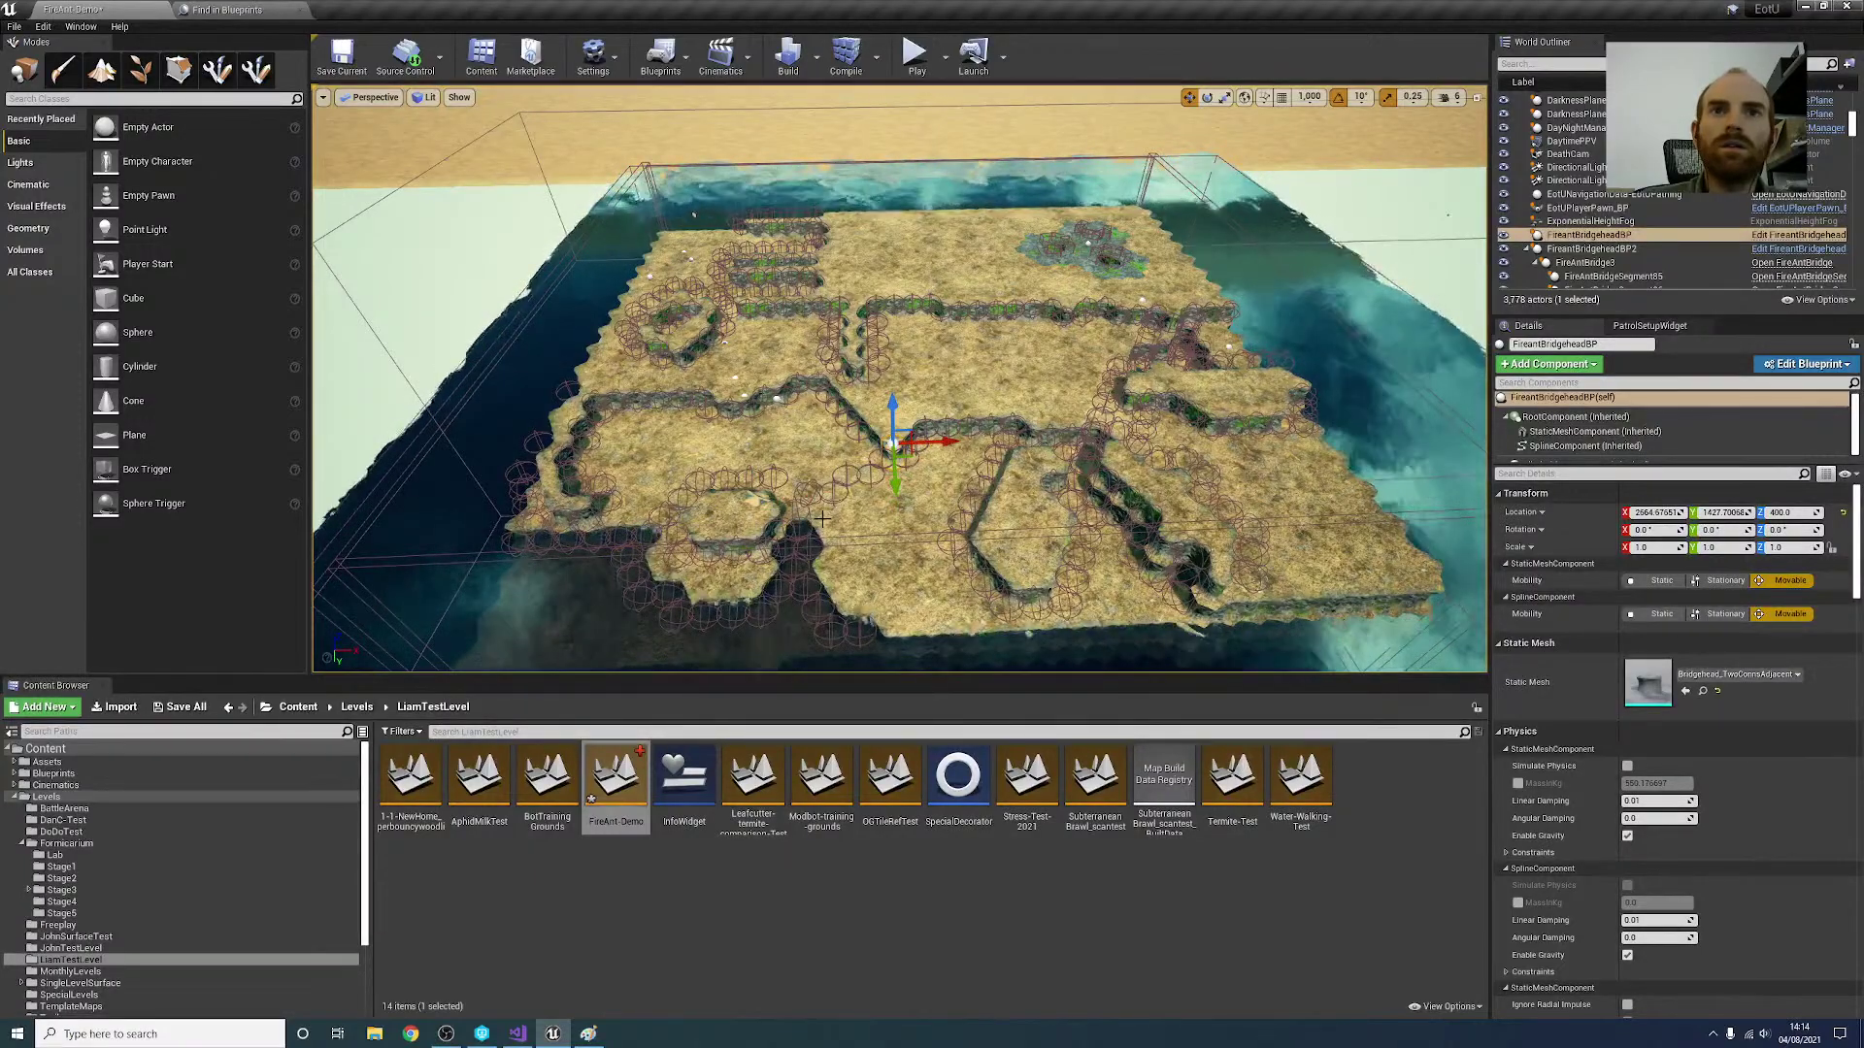
key(w)
right_drag(822, 519, 716, 503)
click(726, 493)
key(Delete)
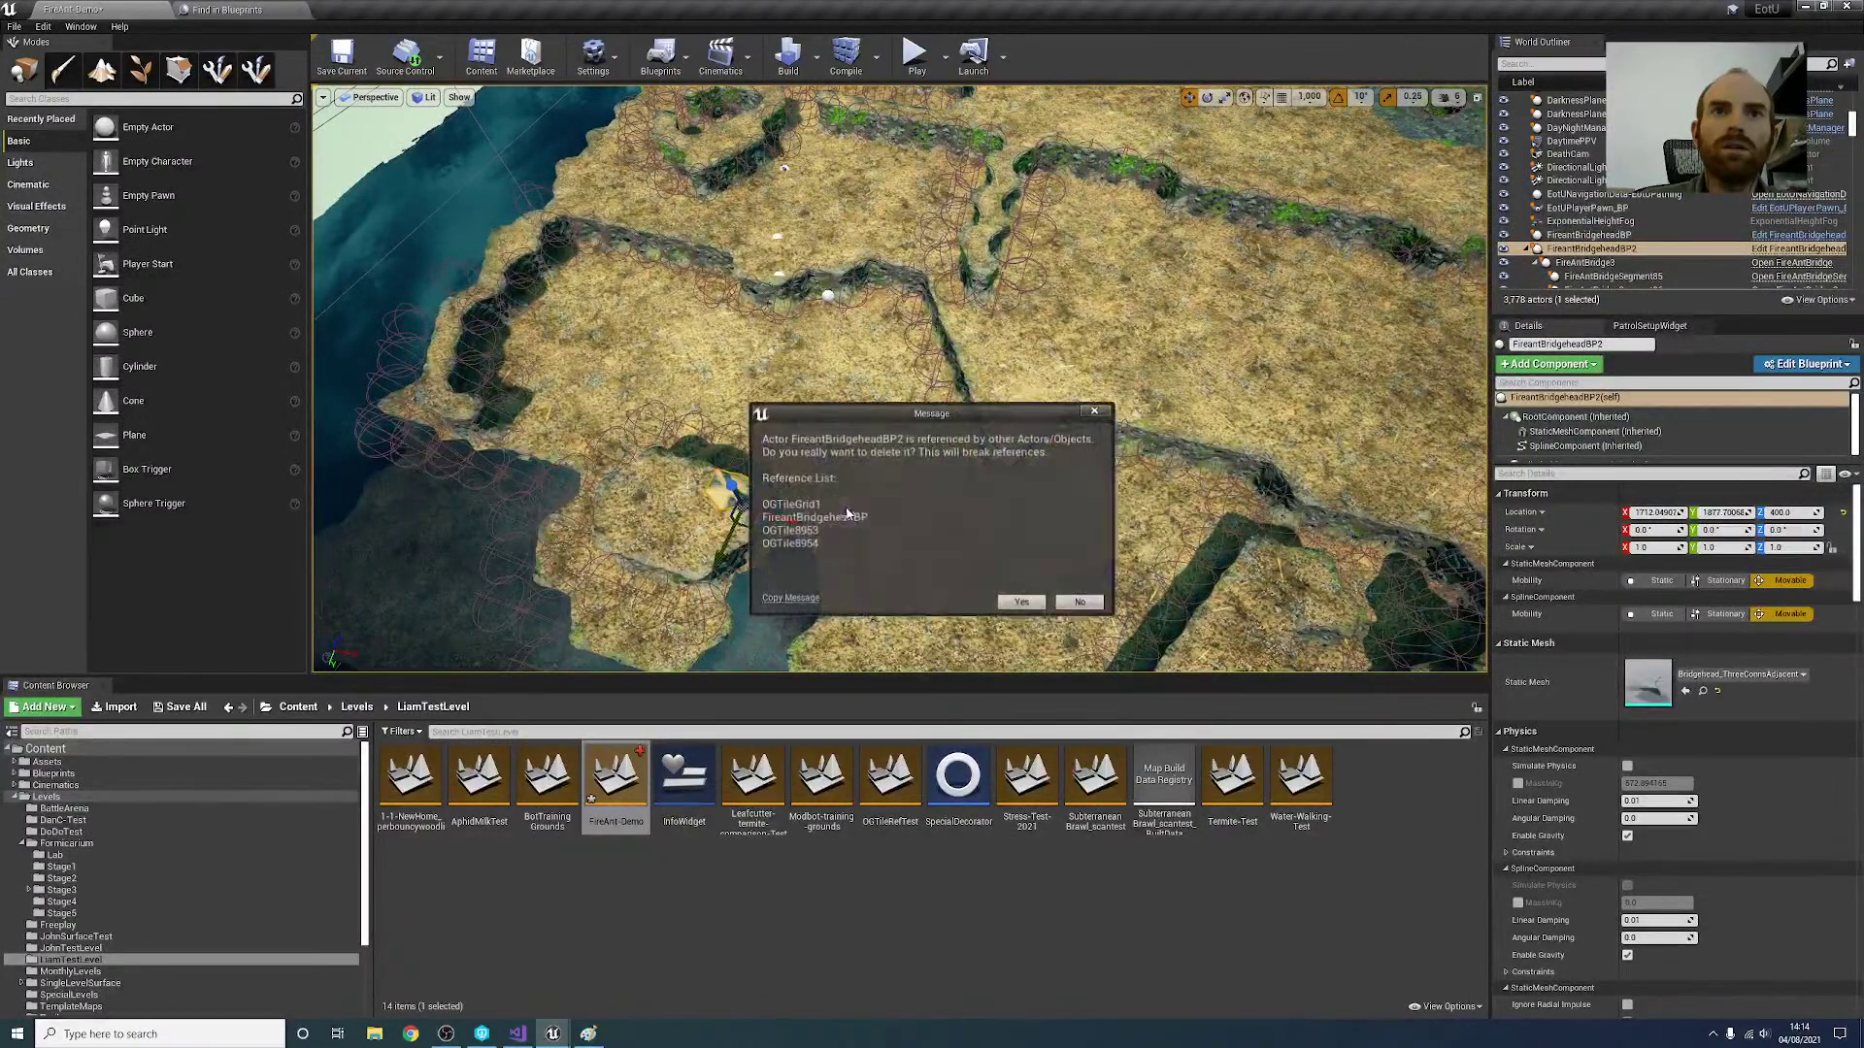
click(1021, 602)
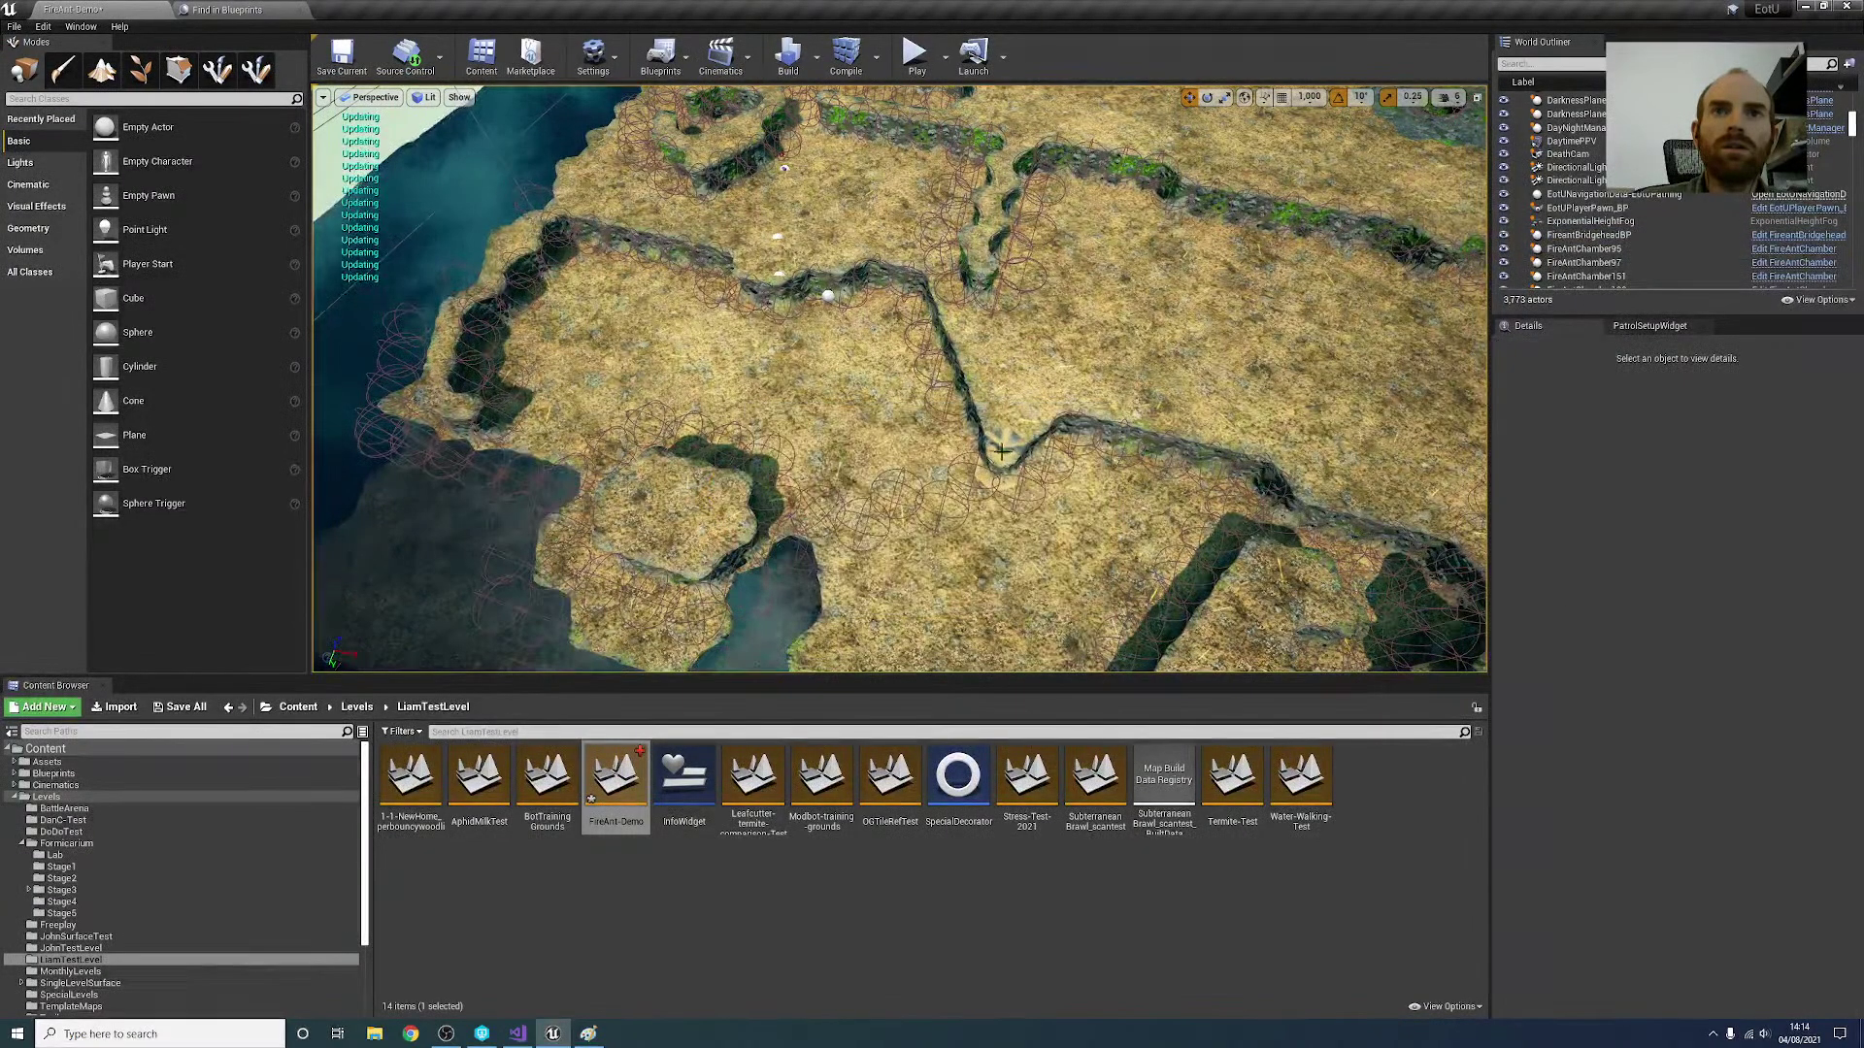
click(1001, 452)
key(Delete)
click(1021, 603)
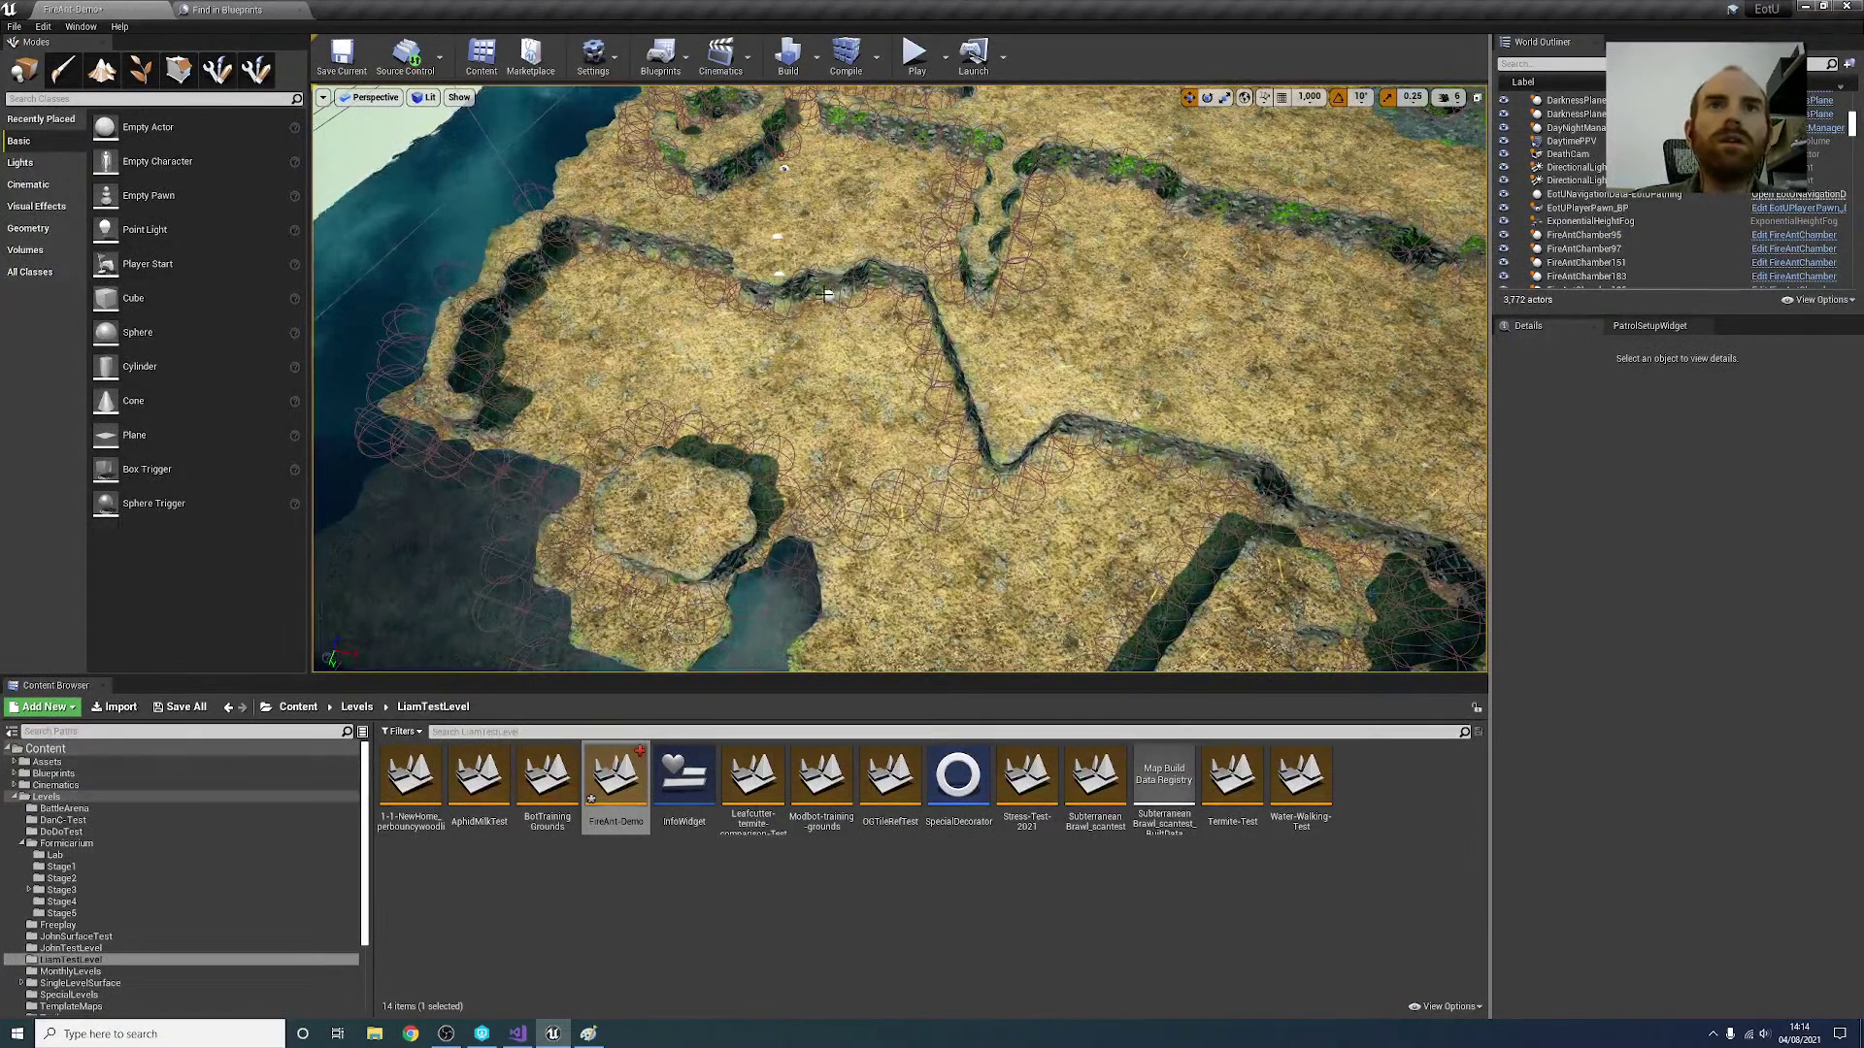
Step: Delete the To actor beside the cliff and select the neighbouring Actor7
click(827, 294)
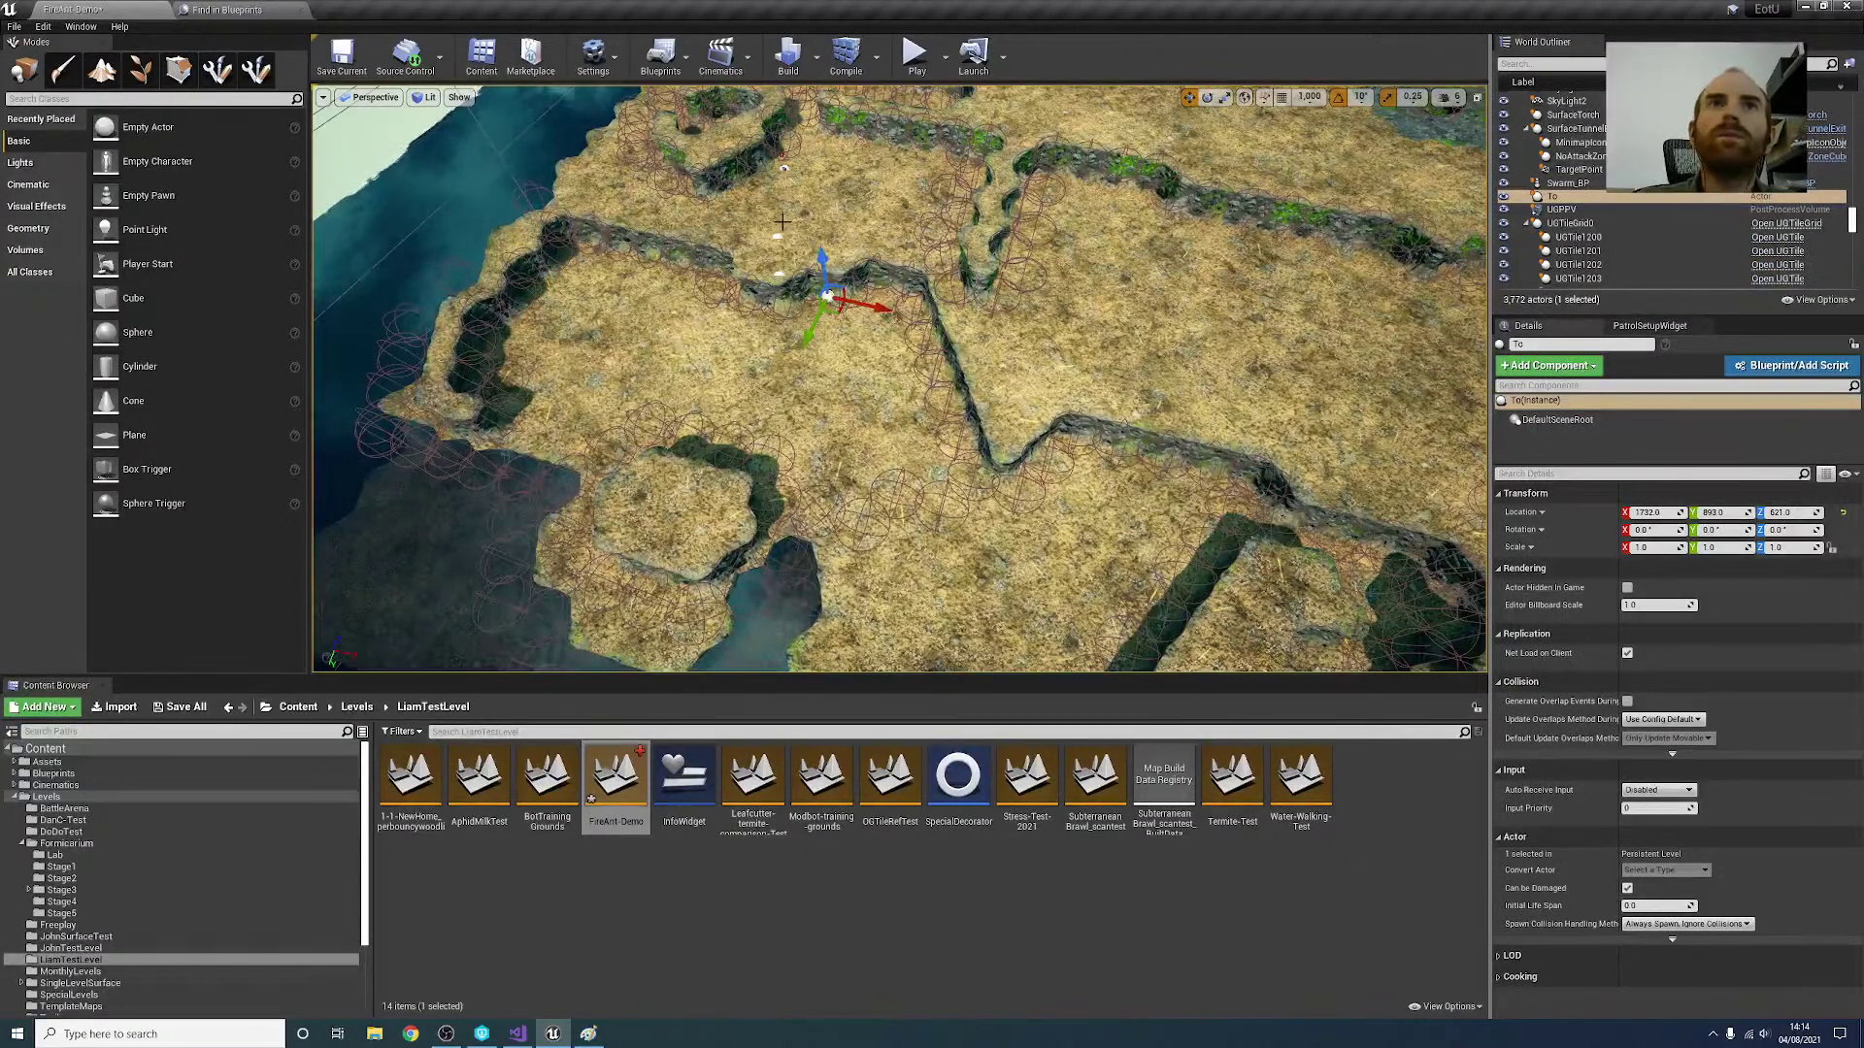
key(Delete)
click(998, 603)
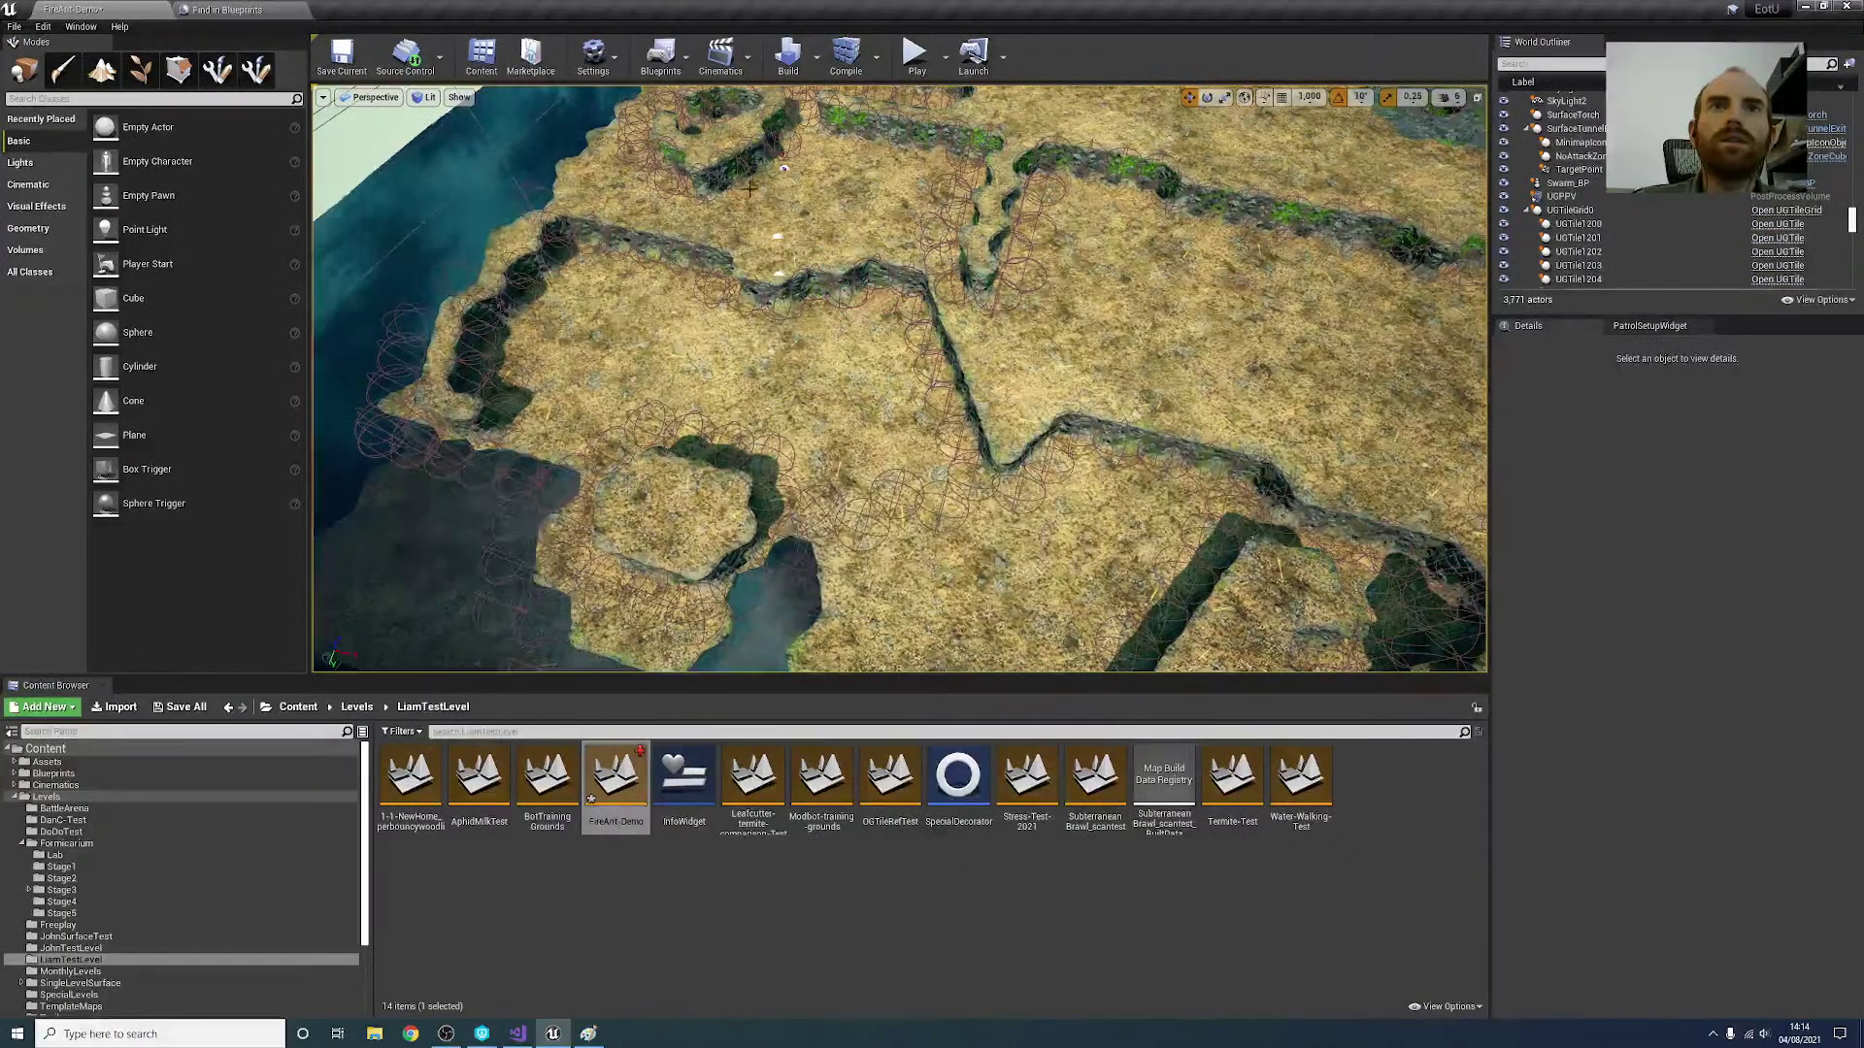
click(777, 282)
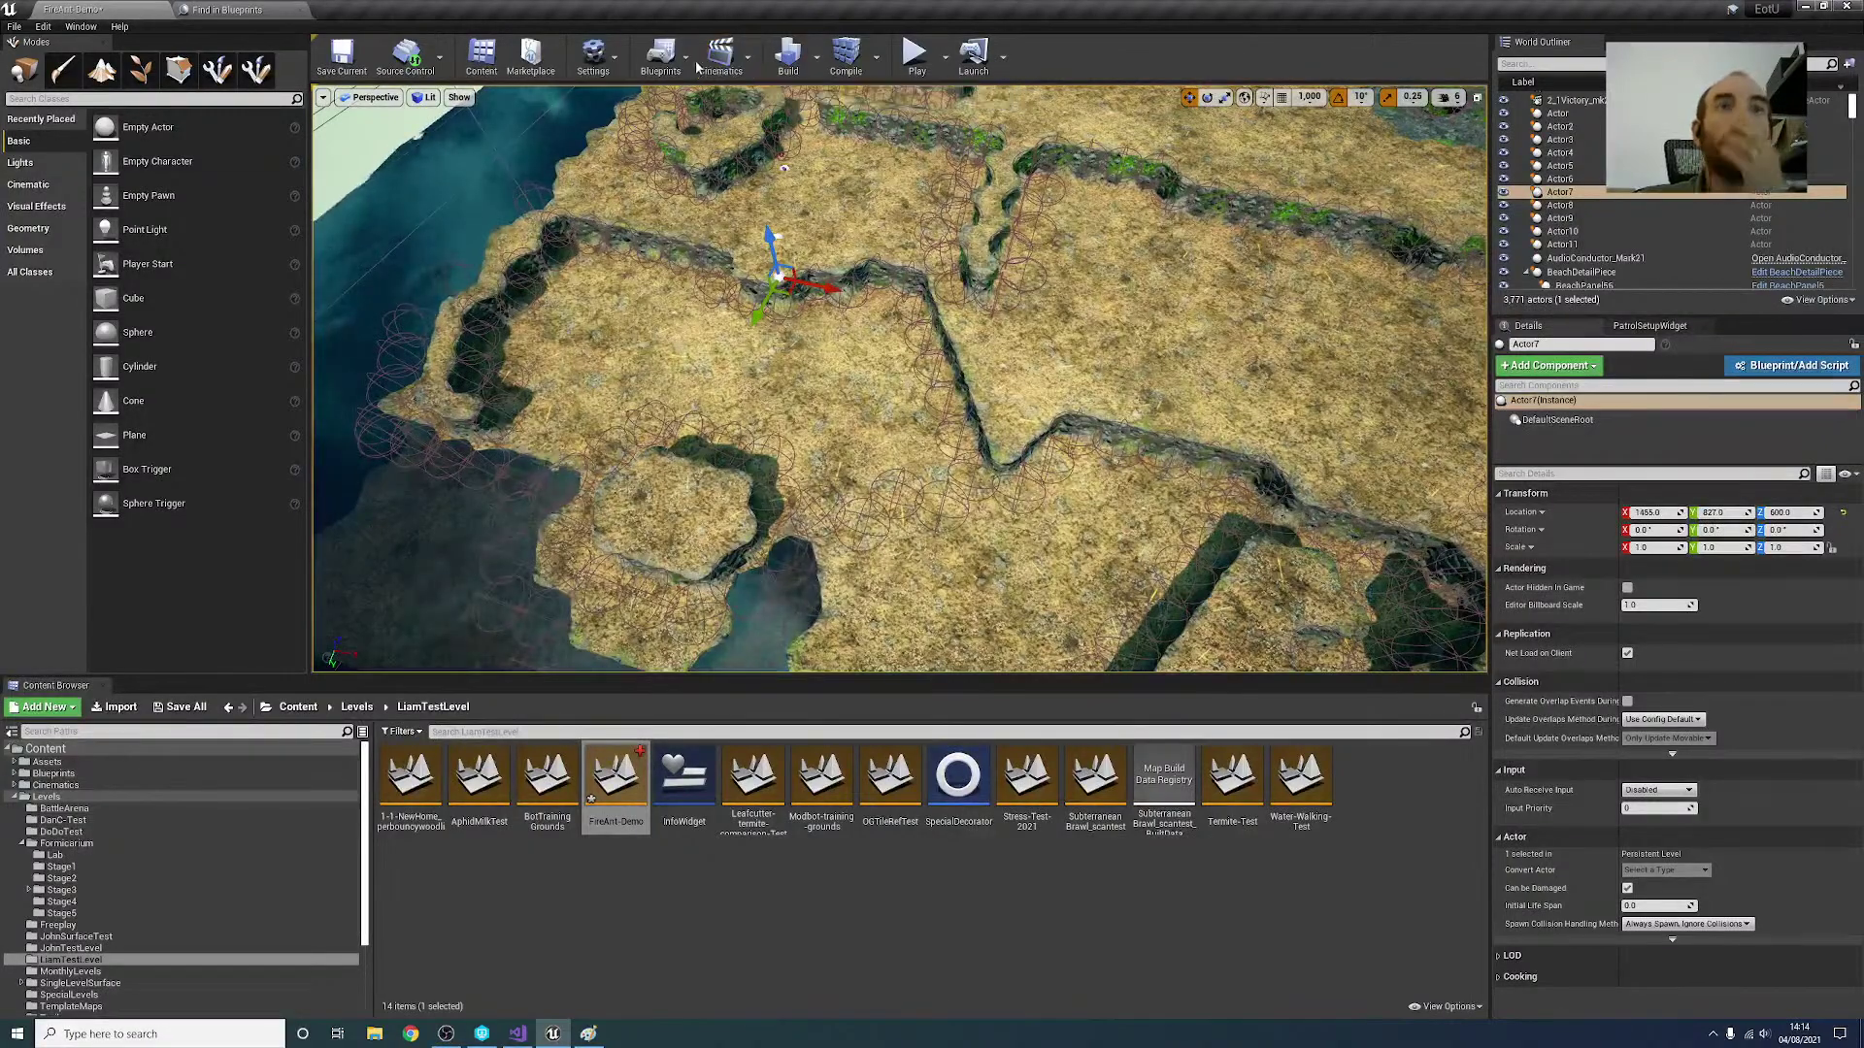
Step: Open the FireAnt-Demo level blueprint and search its Level Code for "water"
click(661, 53)
click(738, 182)
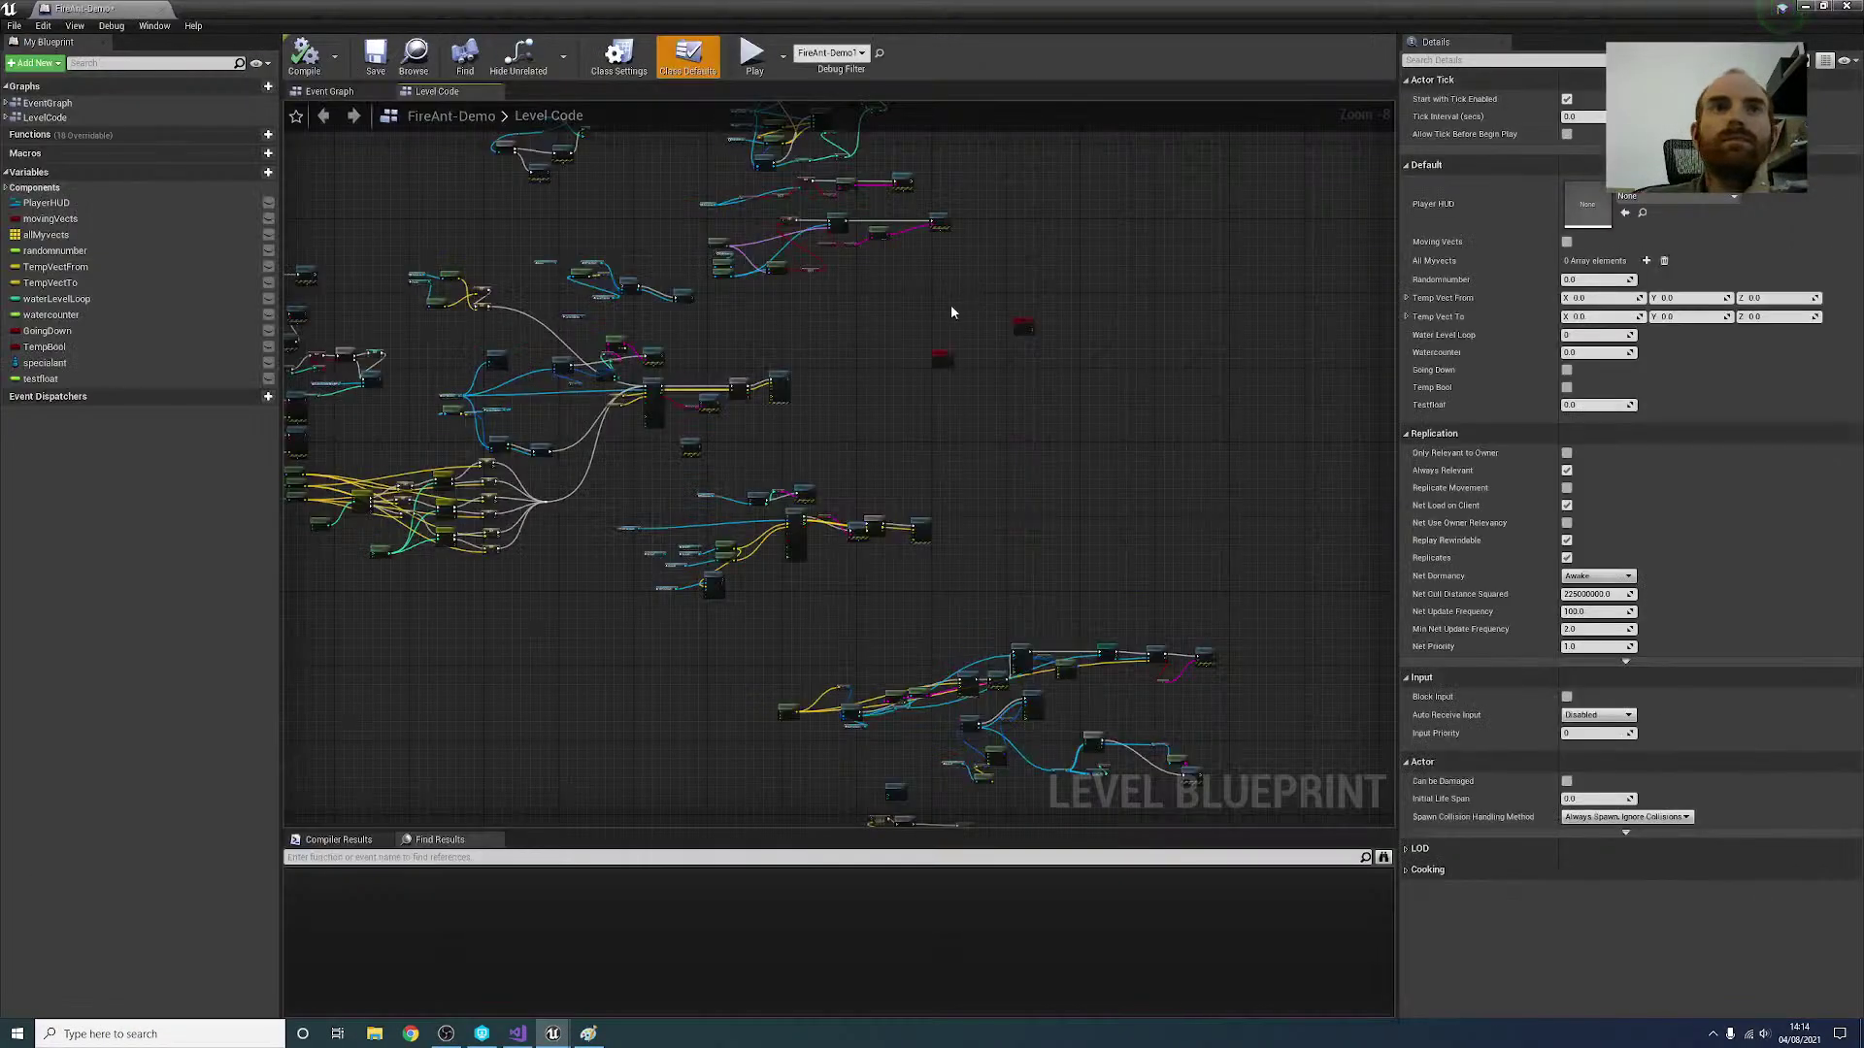
scroll(954, 307, down, 4)
right_drag(1011, 341, 1141, 507)
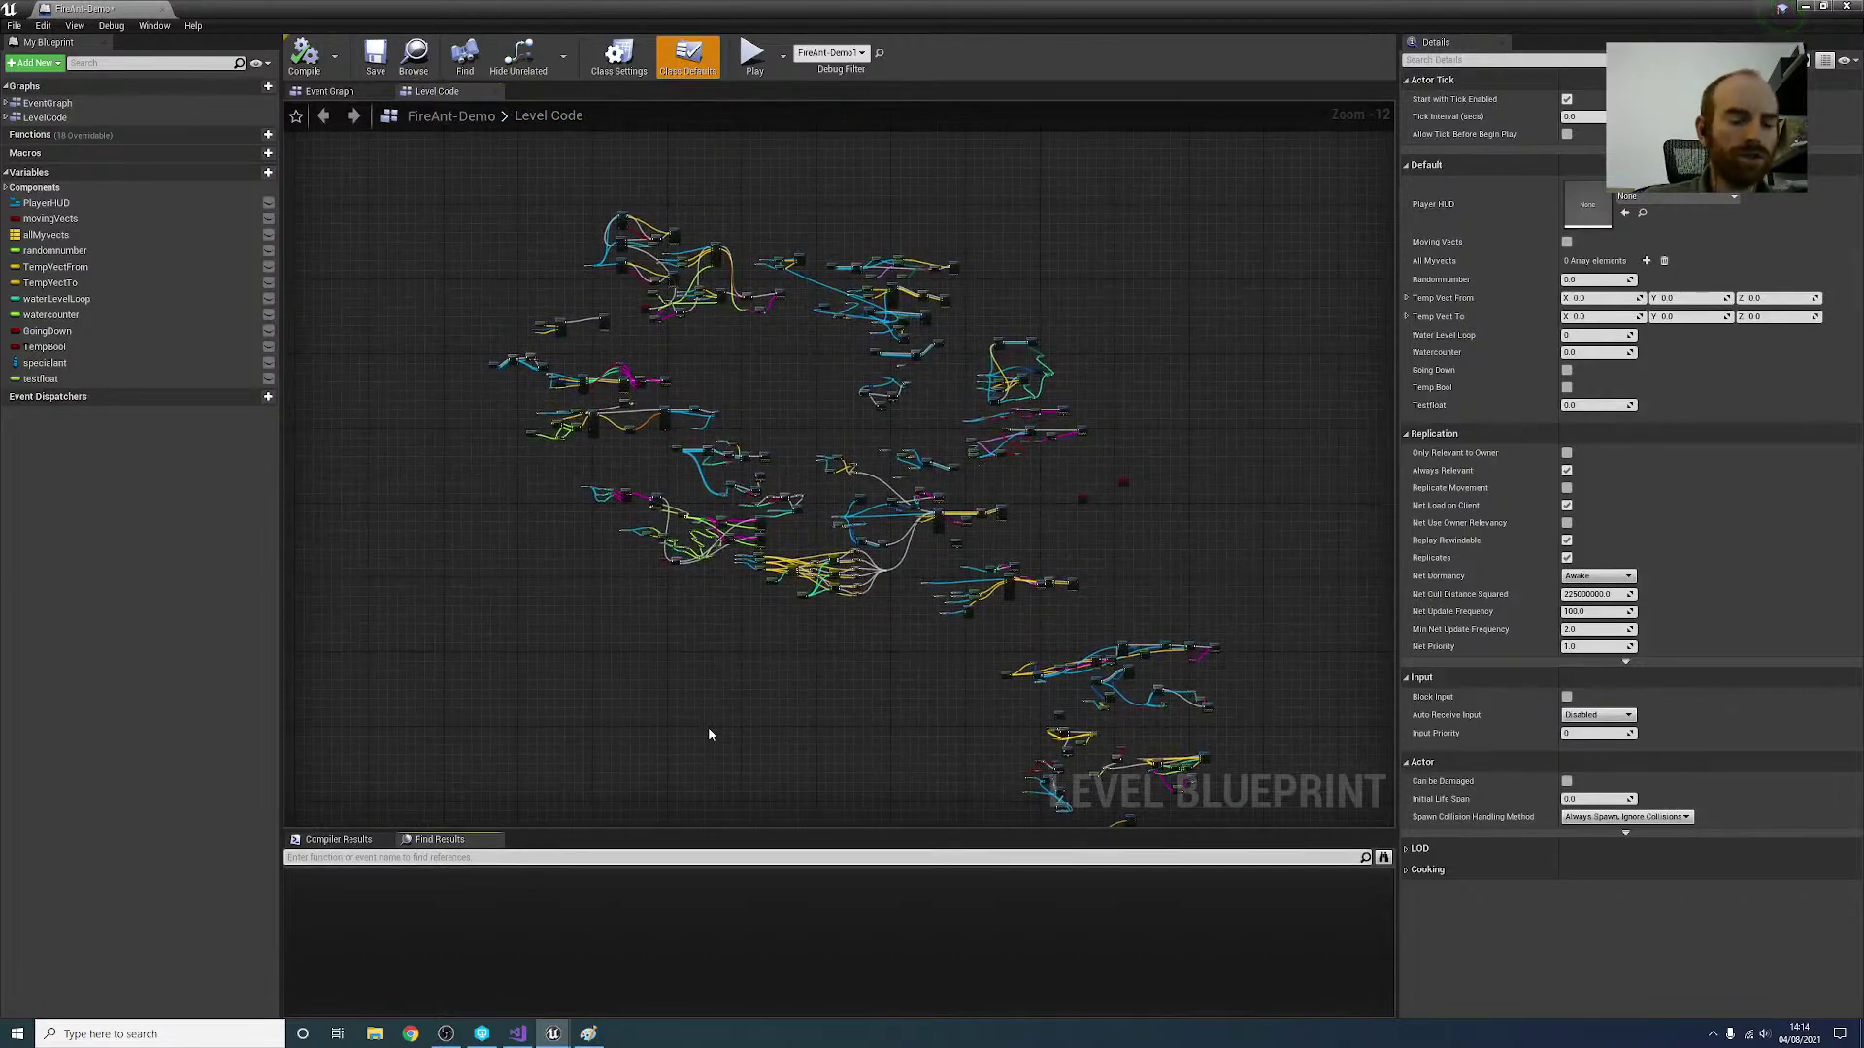
text(water)
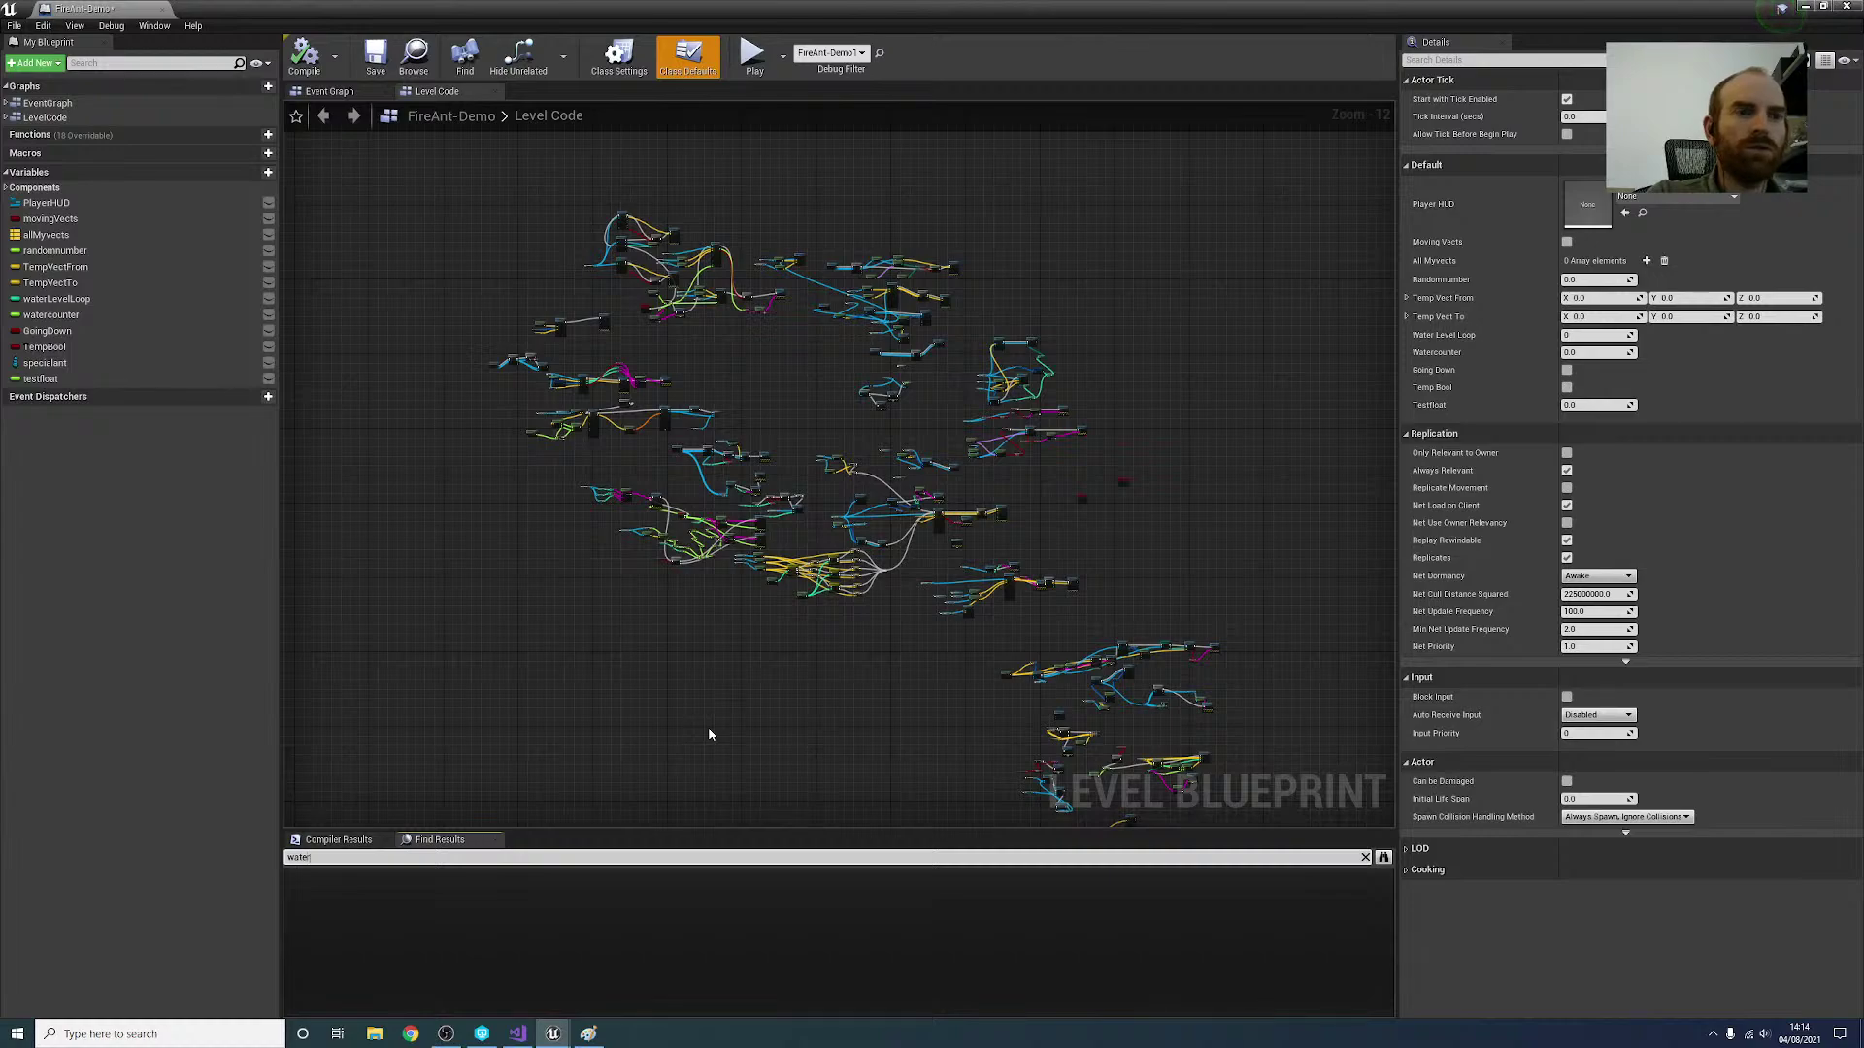
key(Return)
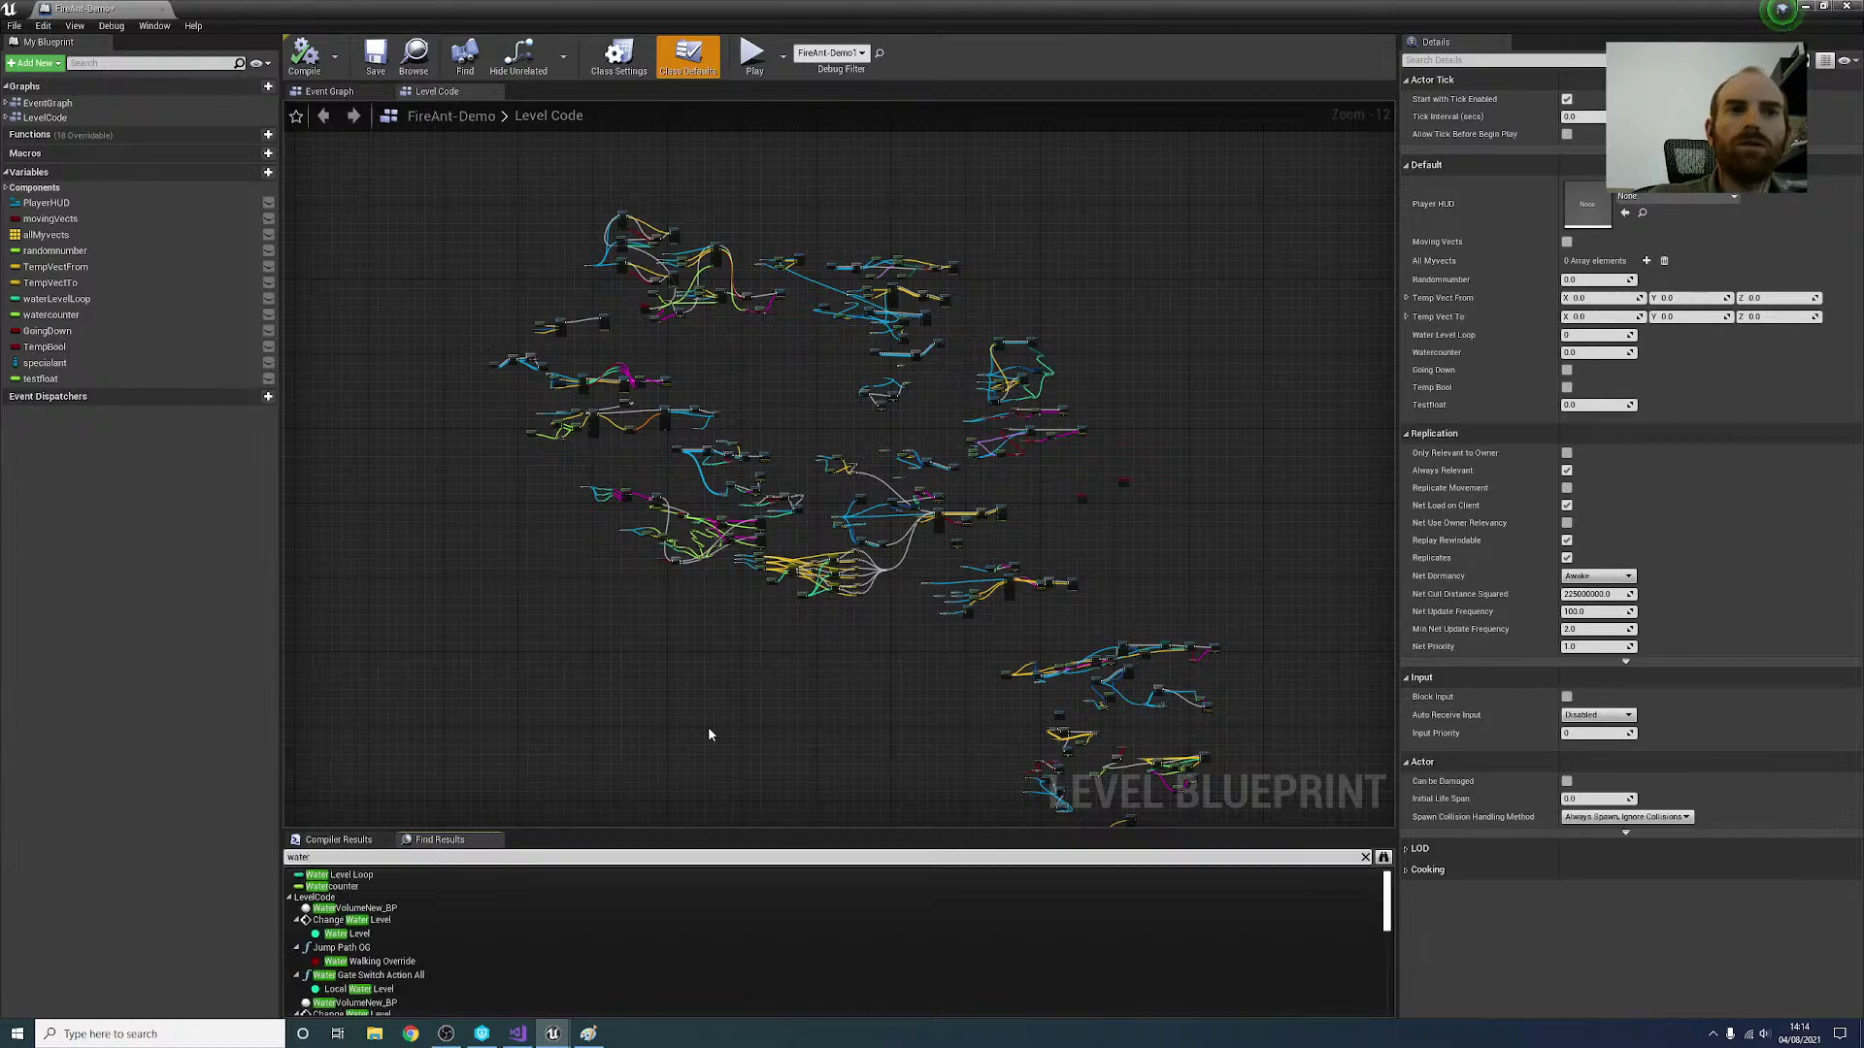
Step: Open the Change Water Level function from the "water" results, examine its graph in WaterVolumeNew_BP, and return to the level blueprint
click(411, 918)
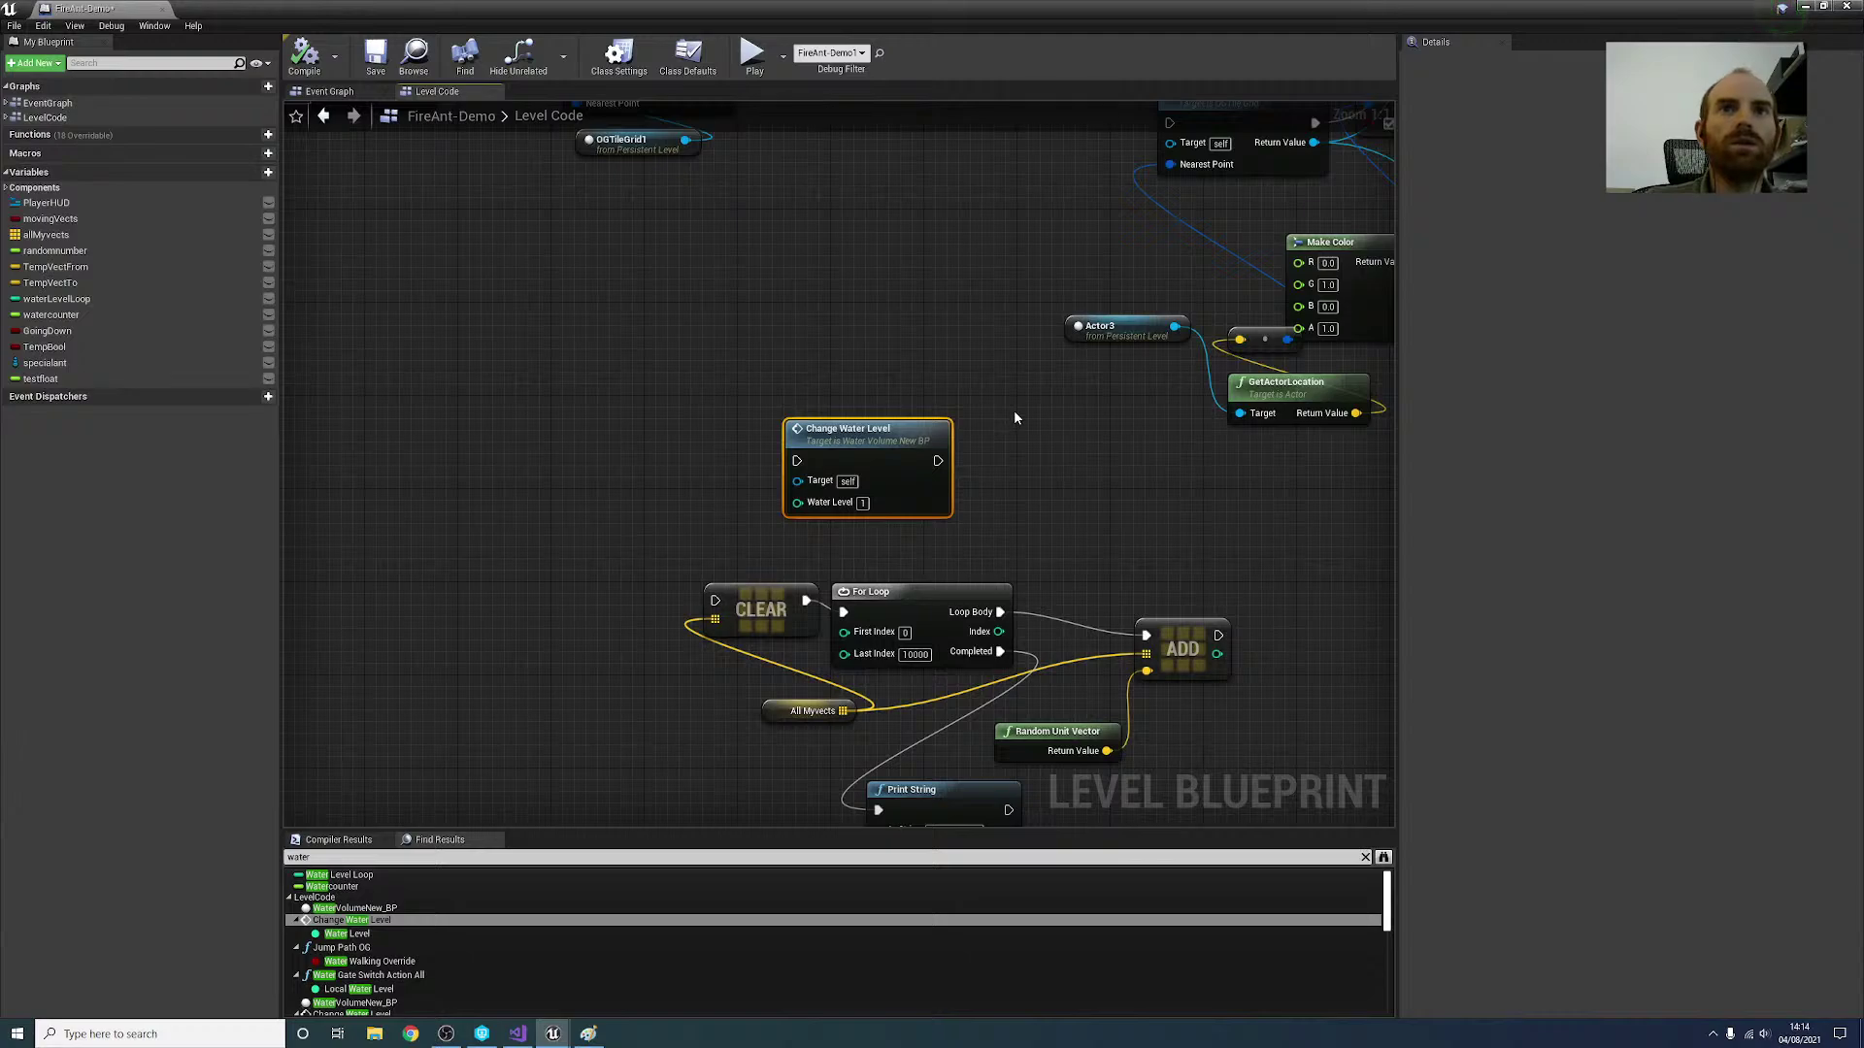
drag(909, 439, 699, 428)
double_click(699, 428)
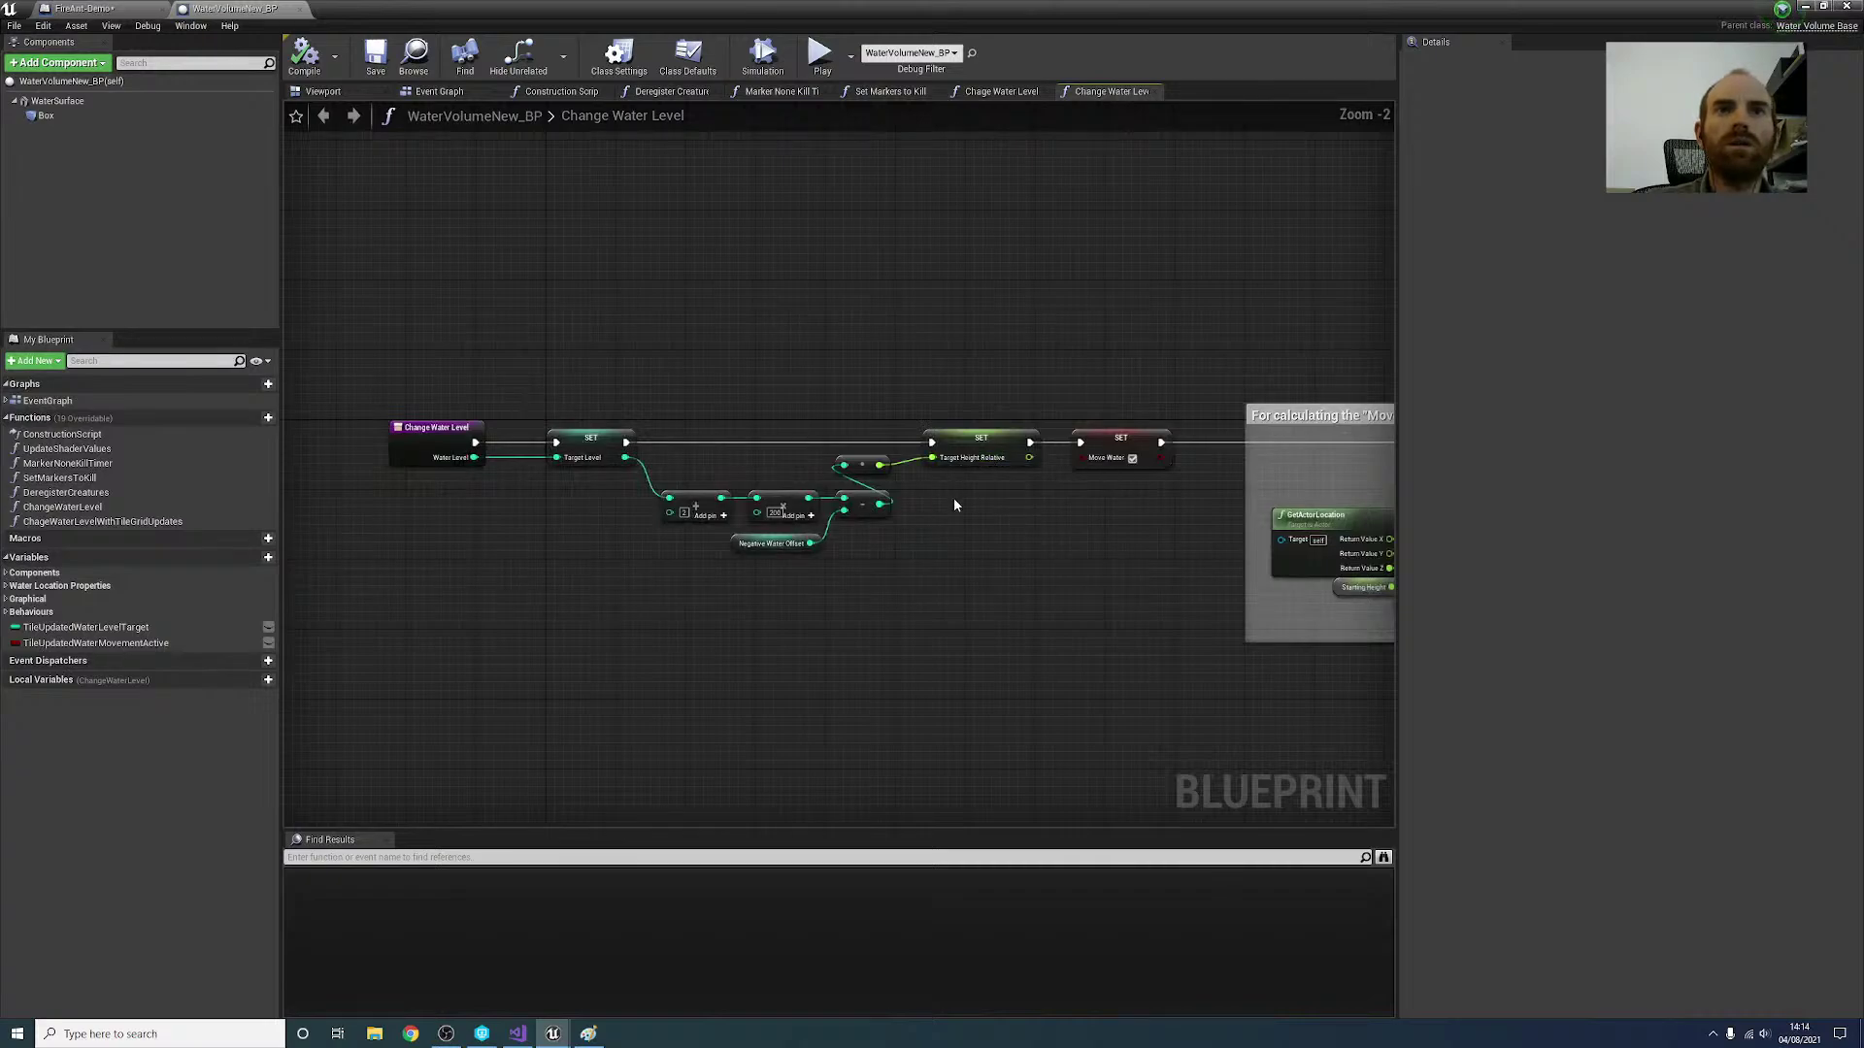
right_drag(1054, 549, 748, 530)
scroll(792, 554, down, 5)
right_drag(811, 585, 831, 517)
scroll(831, 515, up, 2)
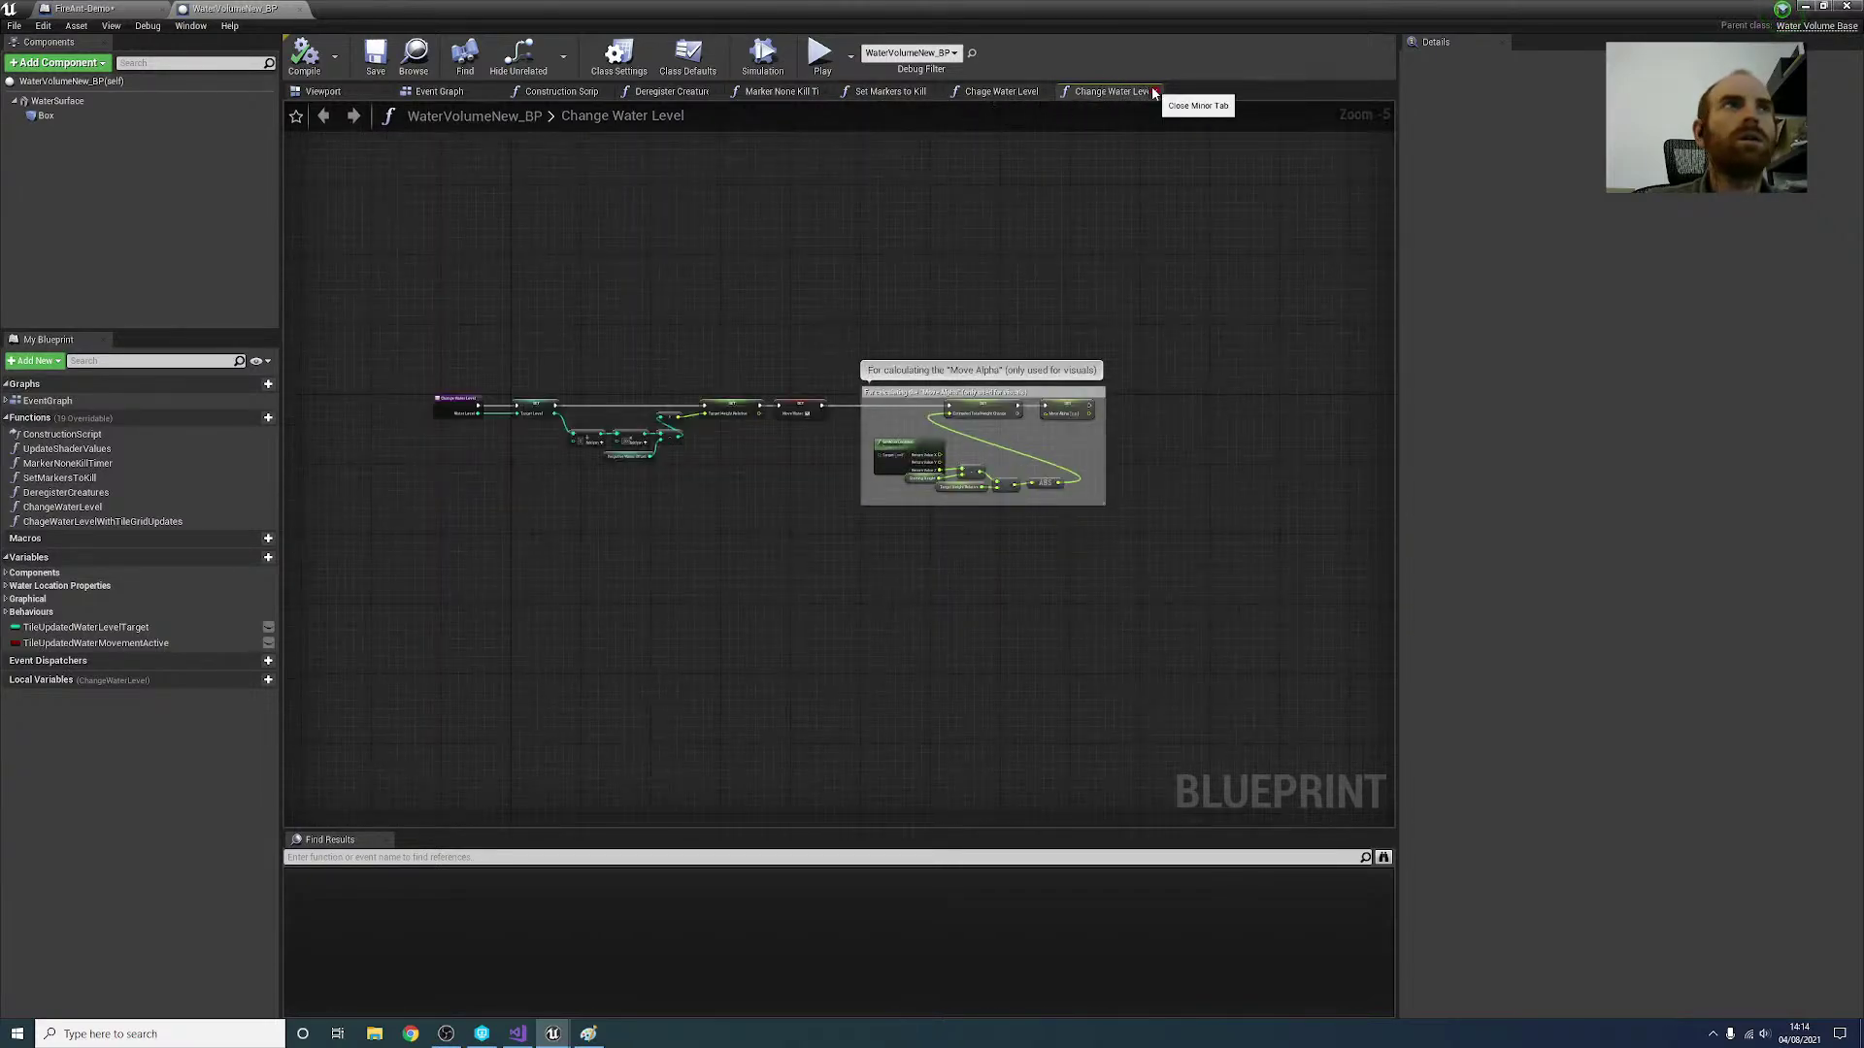
click(87, 8)
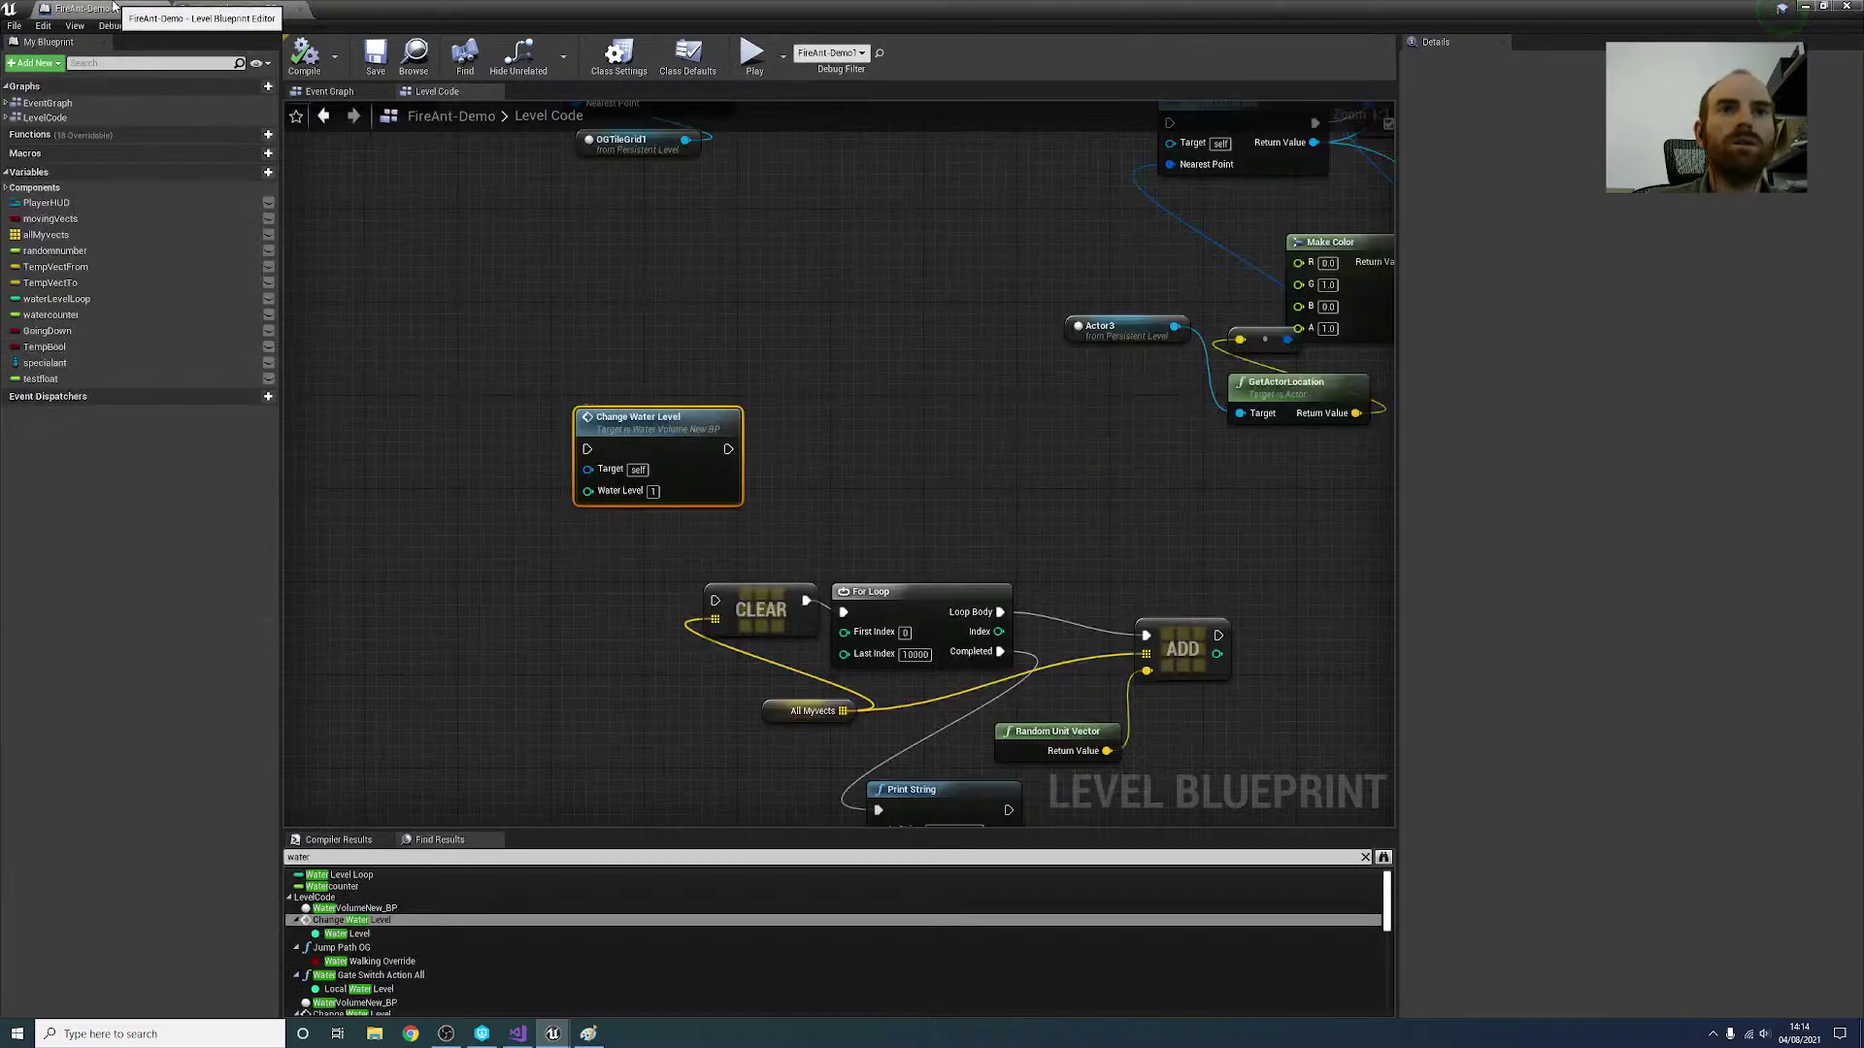
Step: Look through the remaining "water" results and survey the node clusters around the loose Change Water Level node
scroll(603, 487, down, 4)
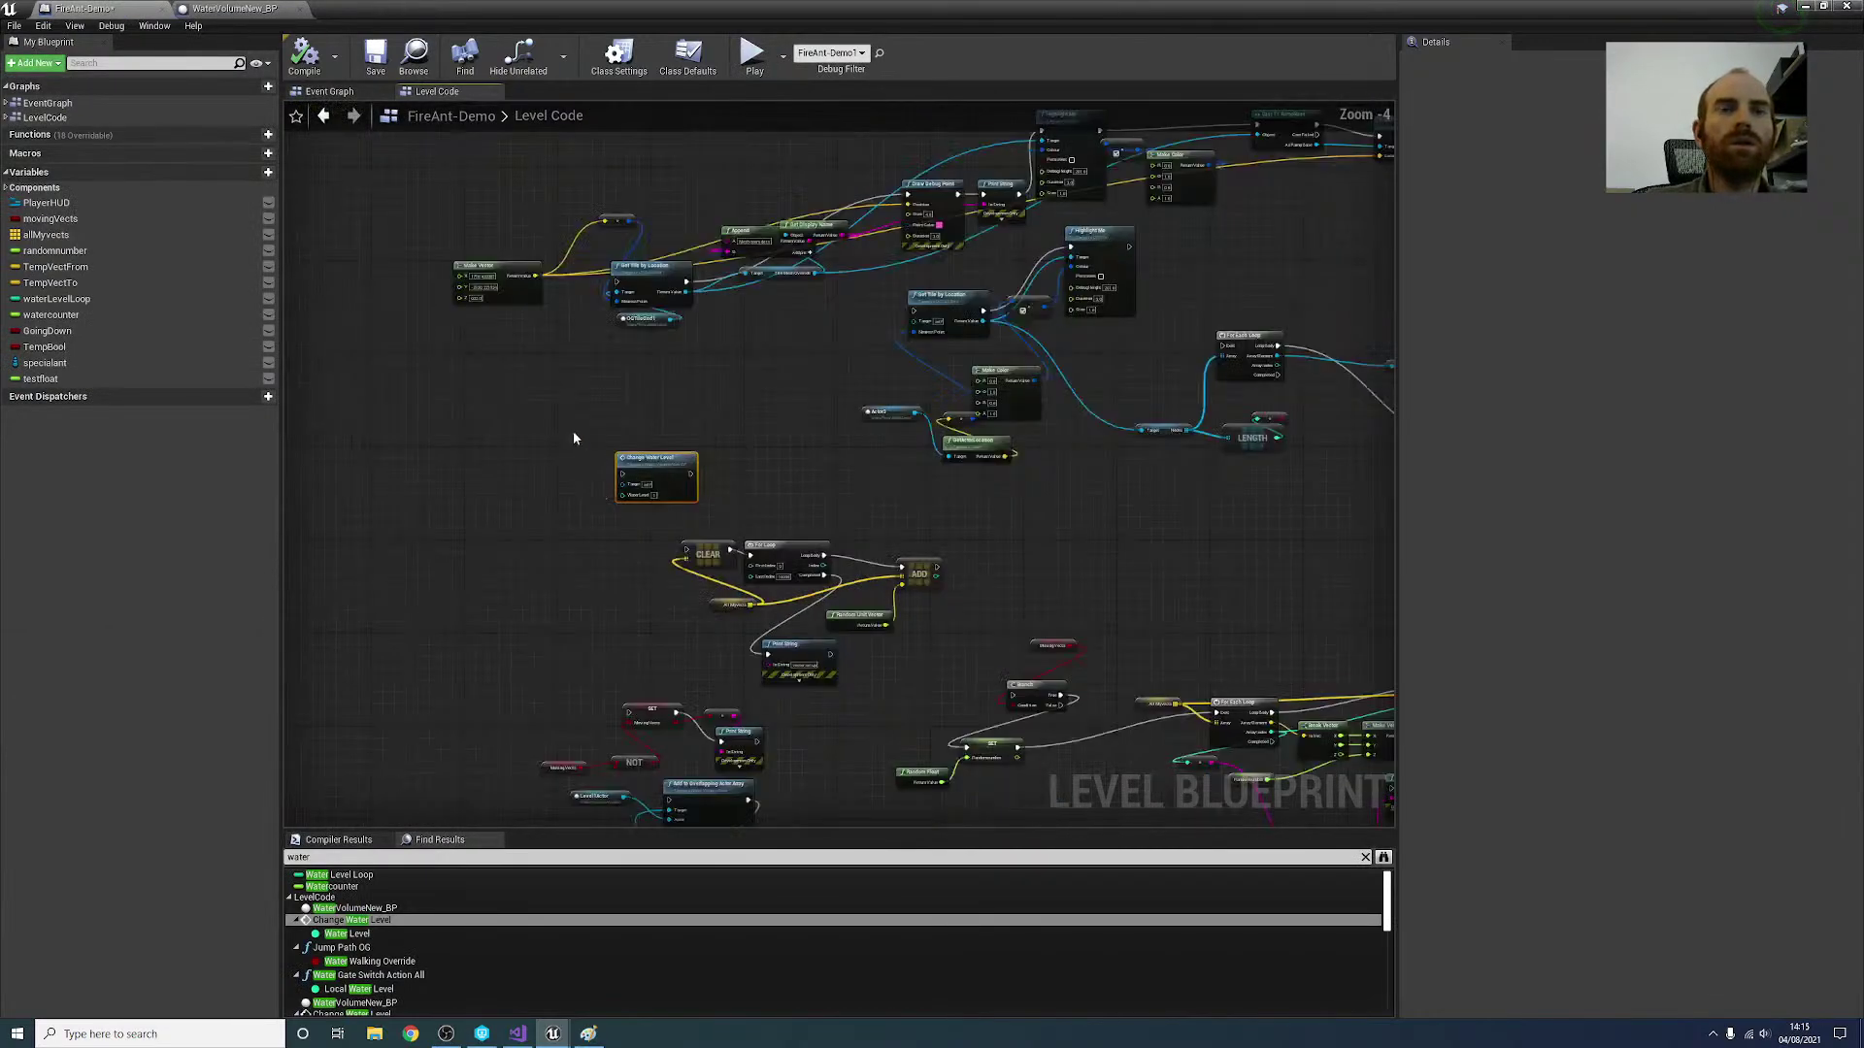
scroll(447, 917, down, 2)
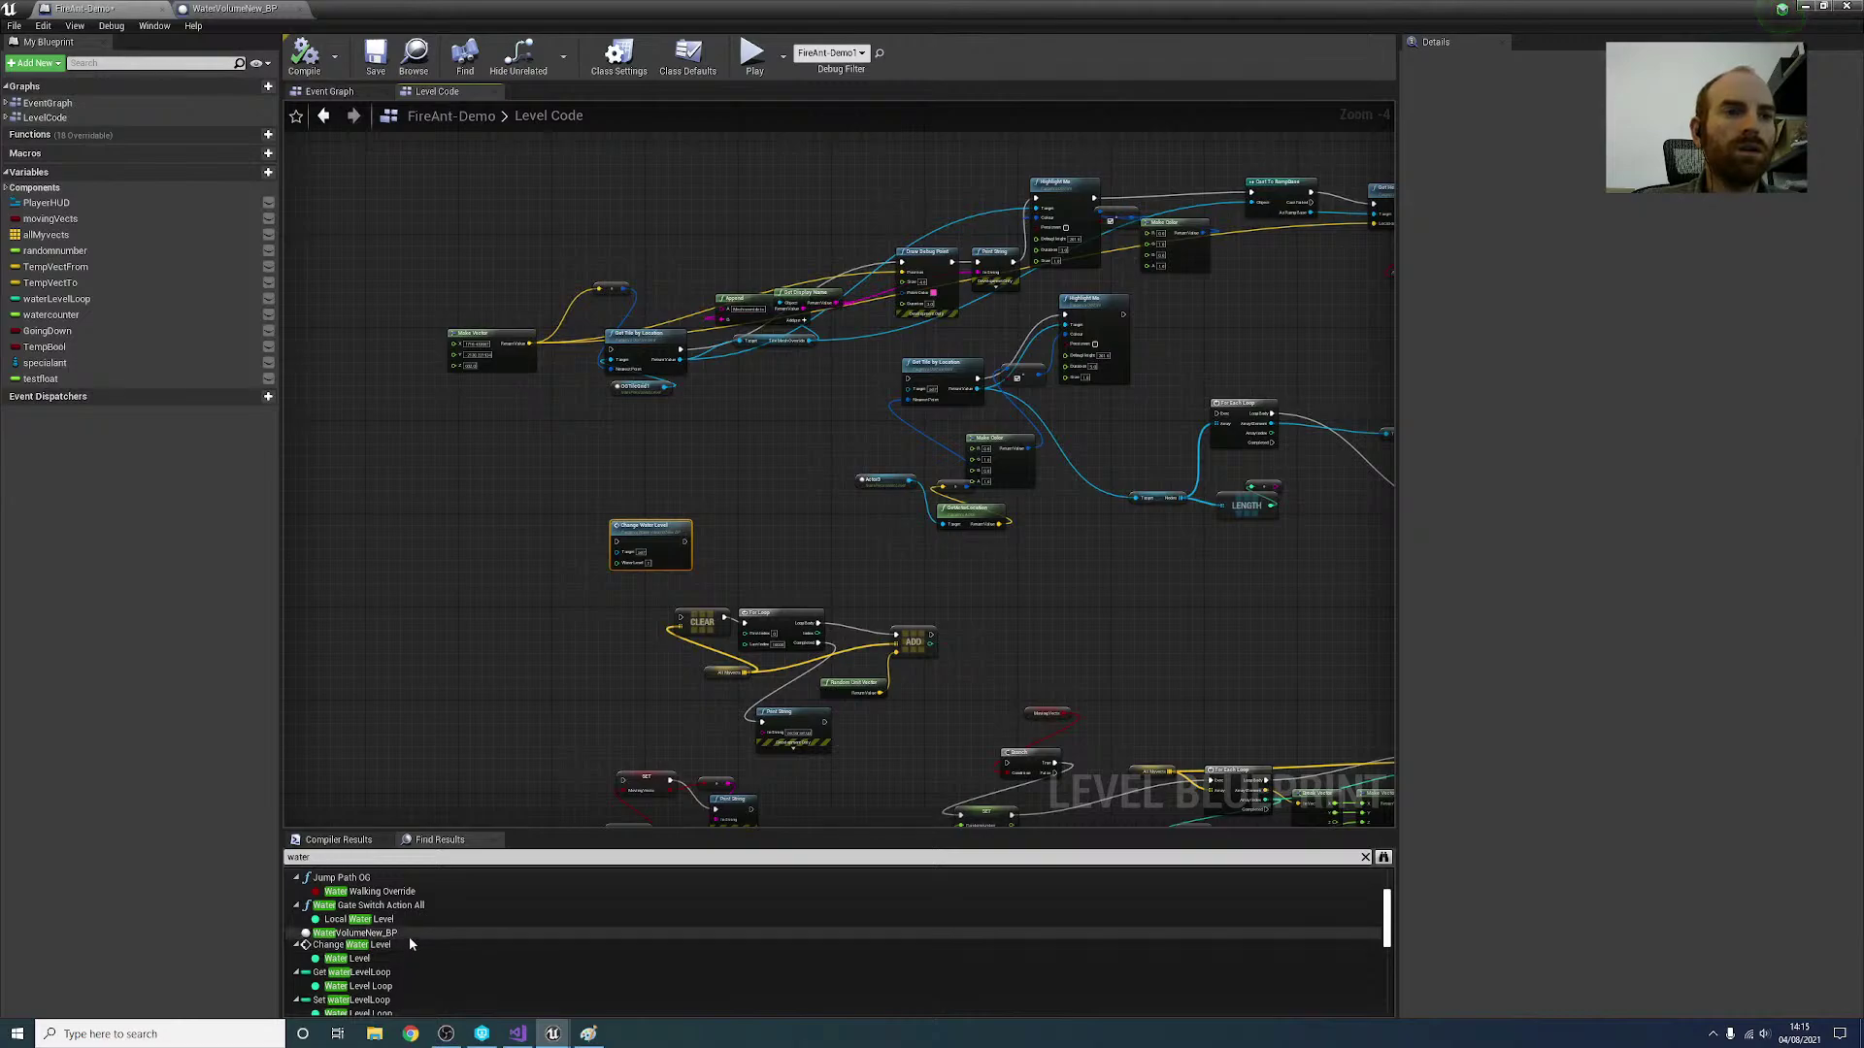
scroll(563, 632, down, 6)
scroll(551, 559, up, 5)
right_drag(555, 559, 875, 650)
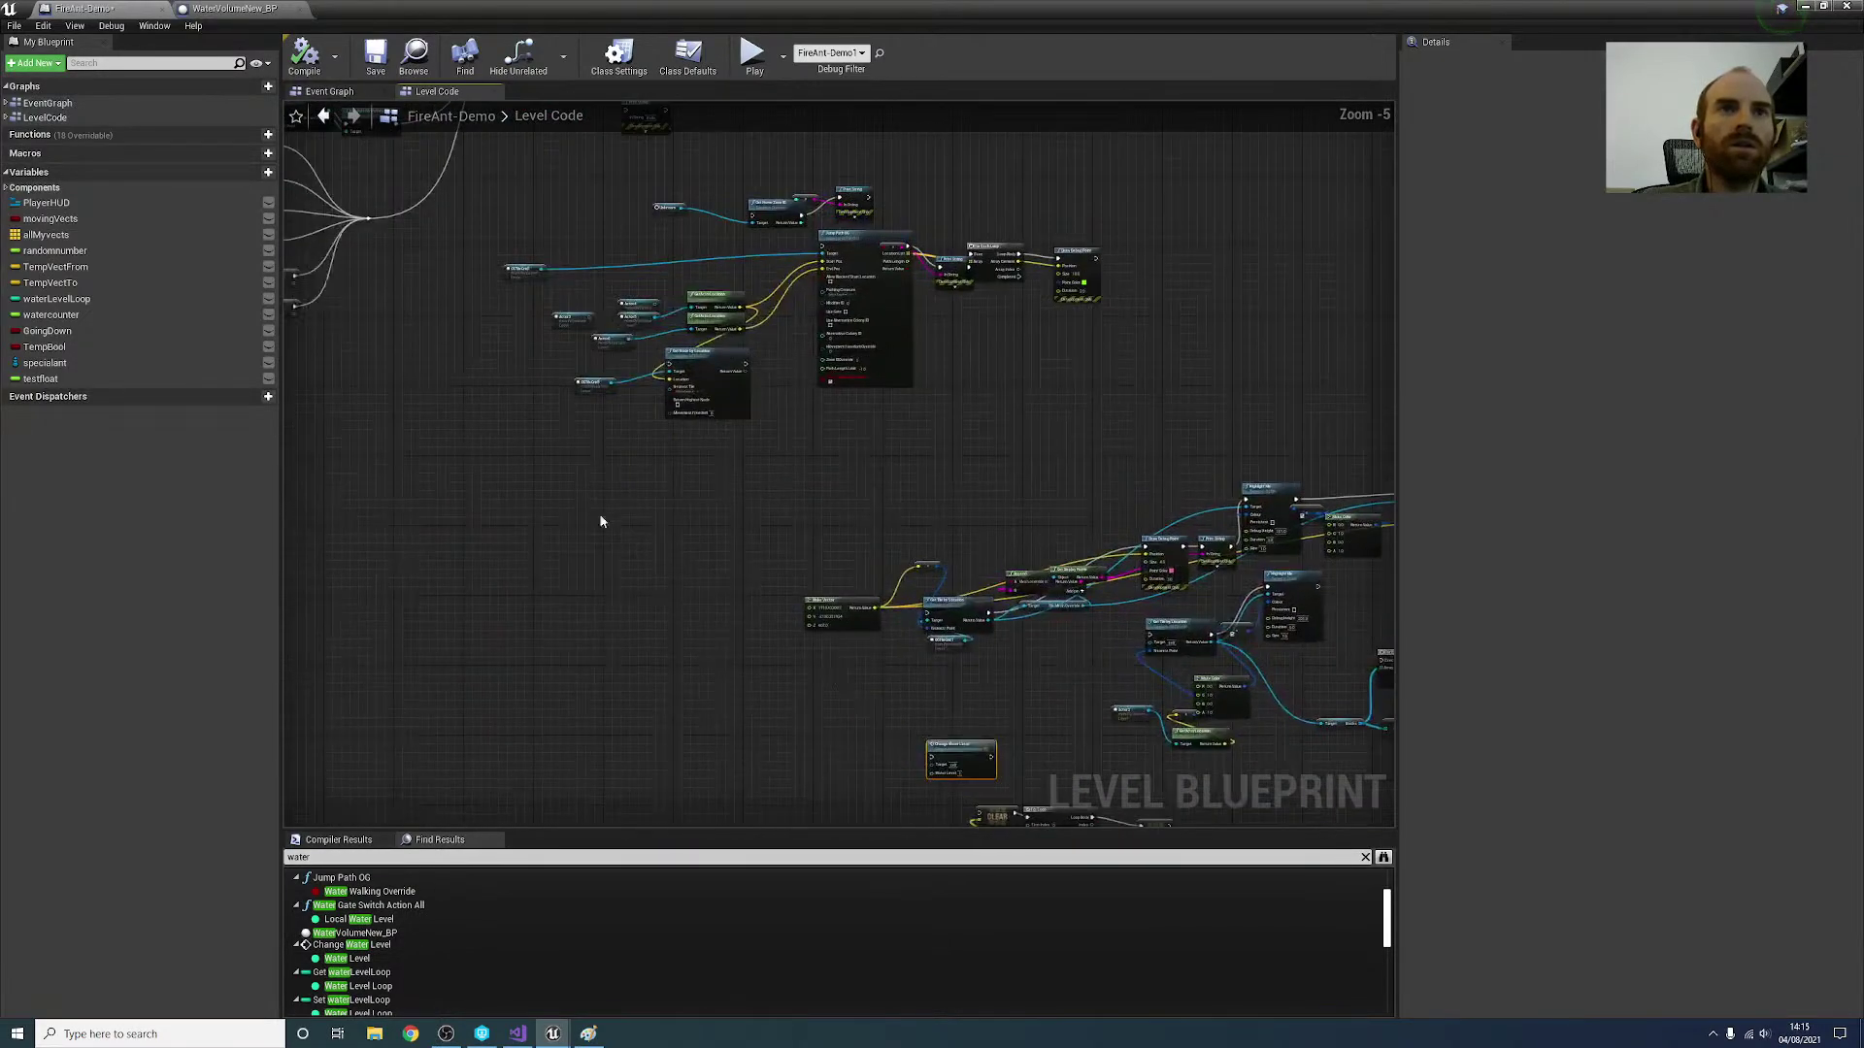
right_drag(596, 485, 856, 638)
scroll(679, 667, down, 5)
right_drag(678, 668, 862, 478)
right_drag(481, 497, 699, 679)
scroll(714, 573, up, 4)
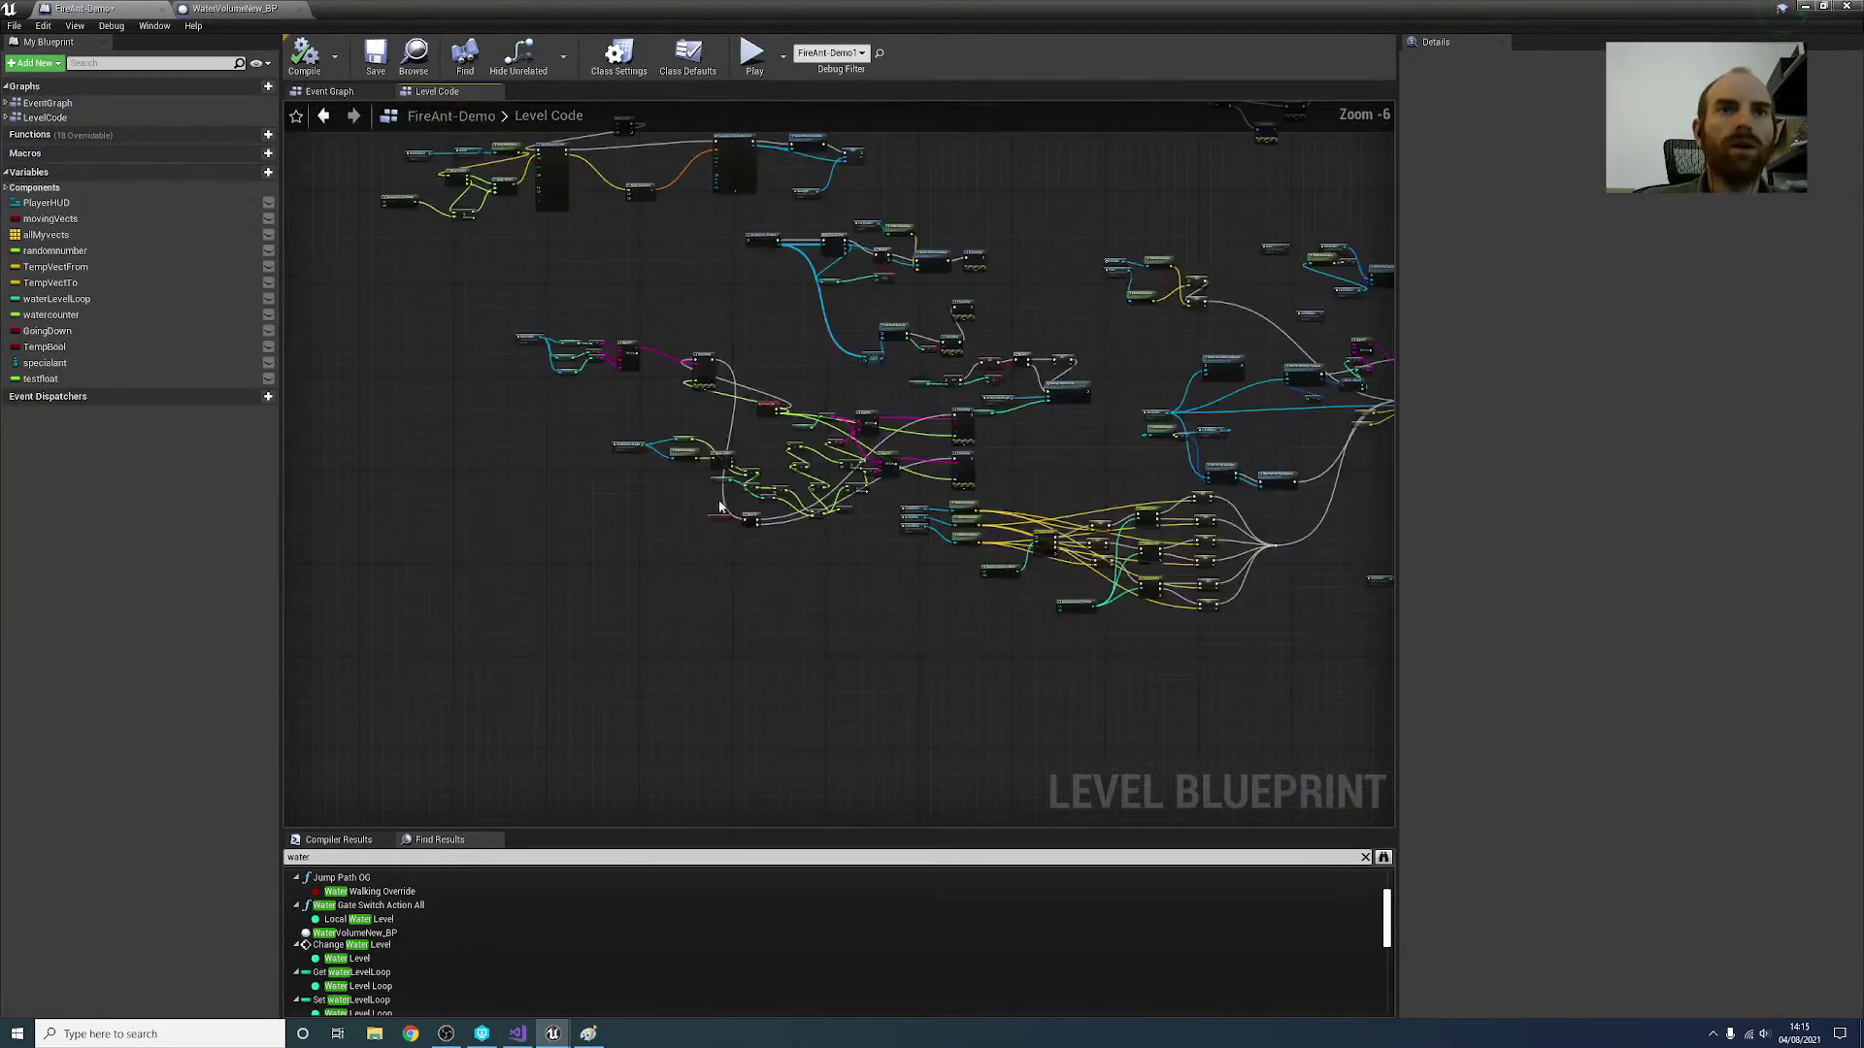
right_drag(666, 542, 744, 804)
scroll(570, 483, down, 6)
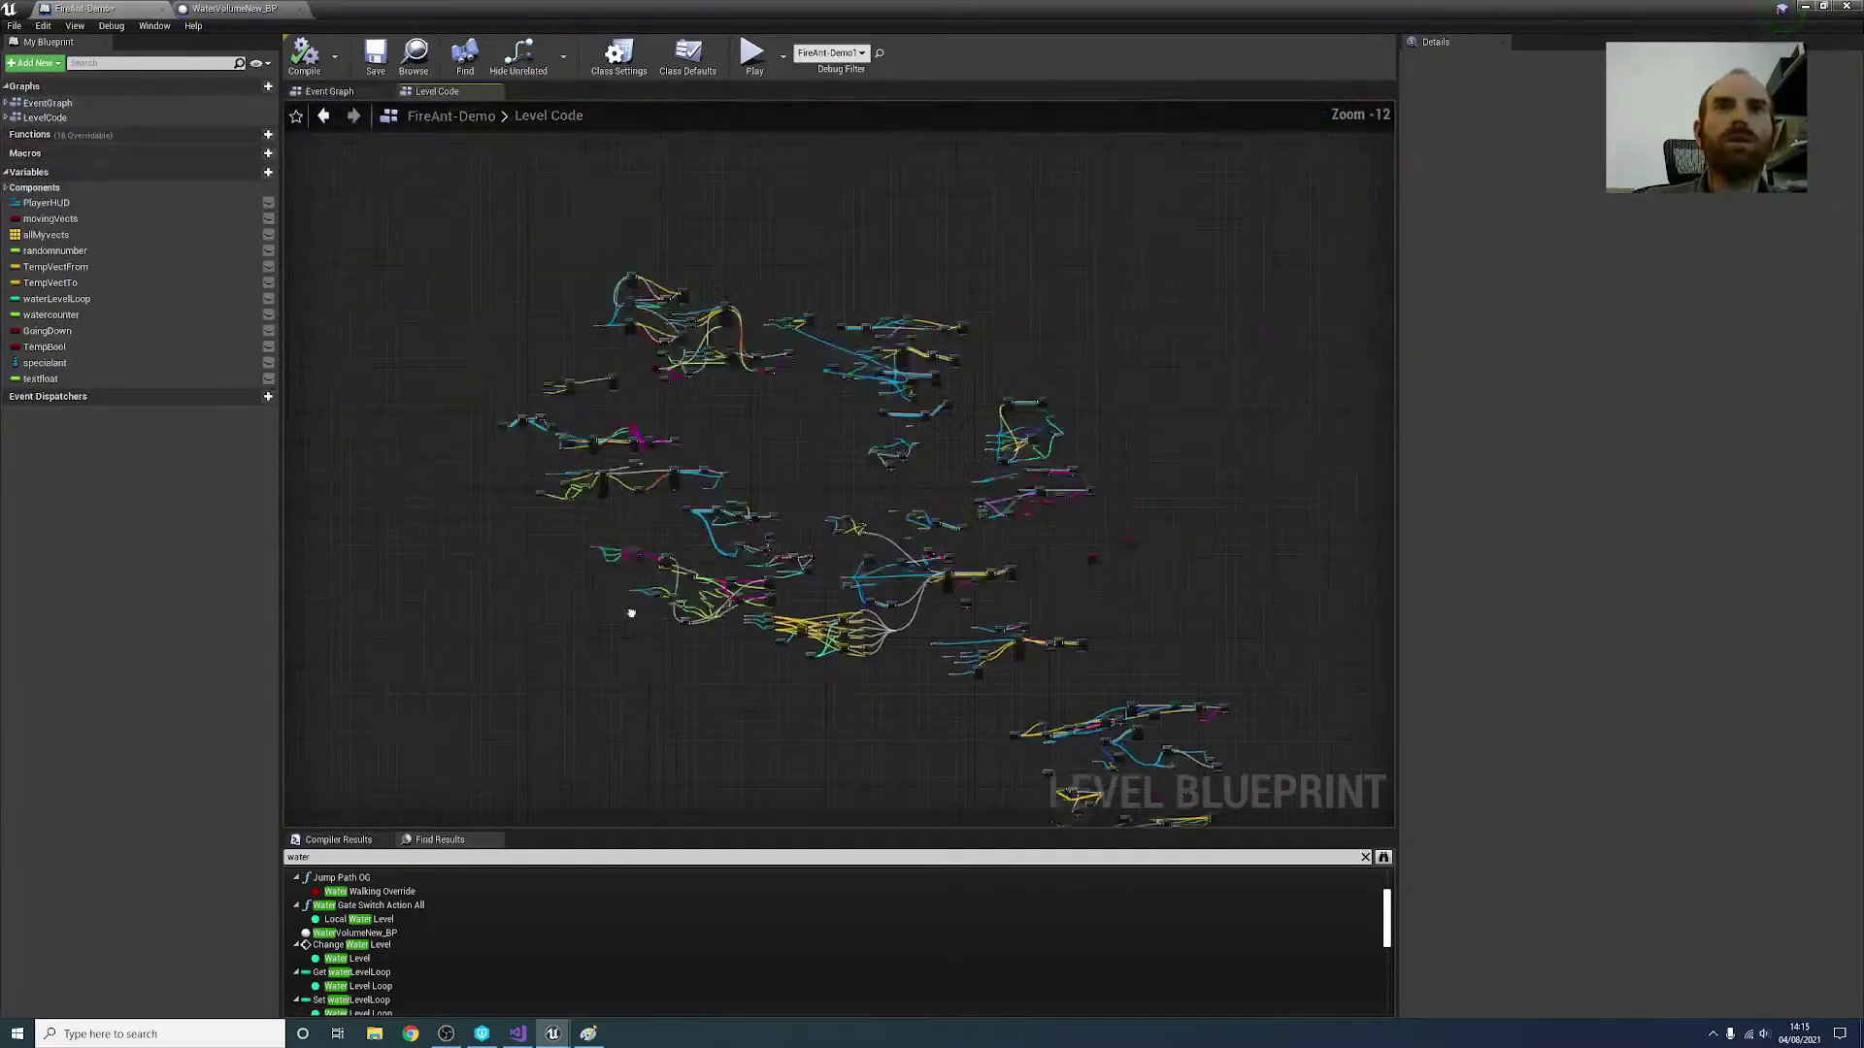
Step: Inspect the node clusters across the Level Code graph, including the LevelBeginPlay chain and its neighbouring HUD comment group
drag(511, 257, 1248, 728)
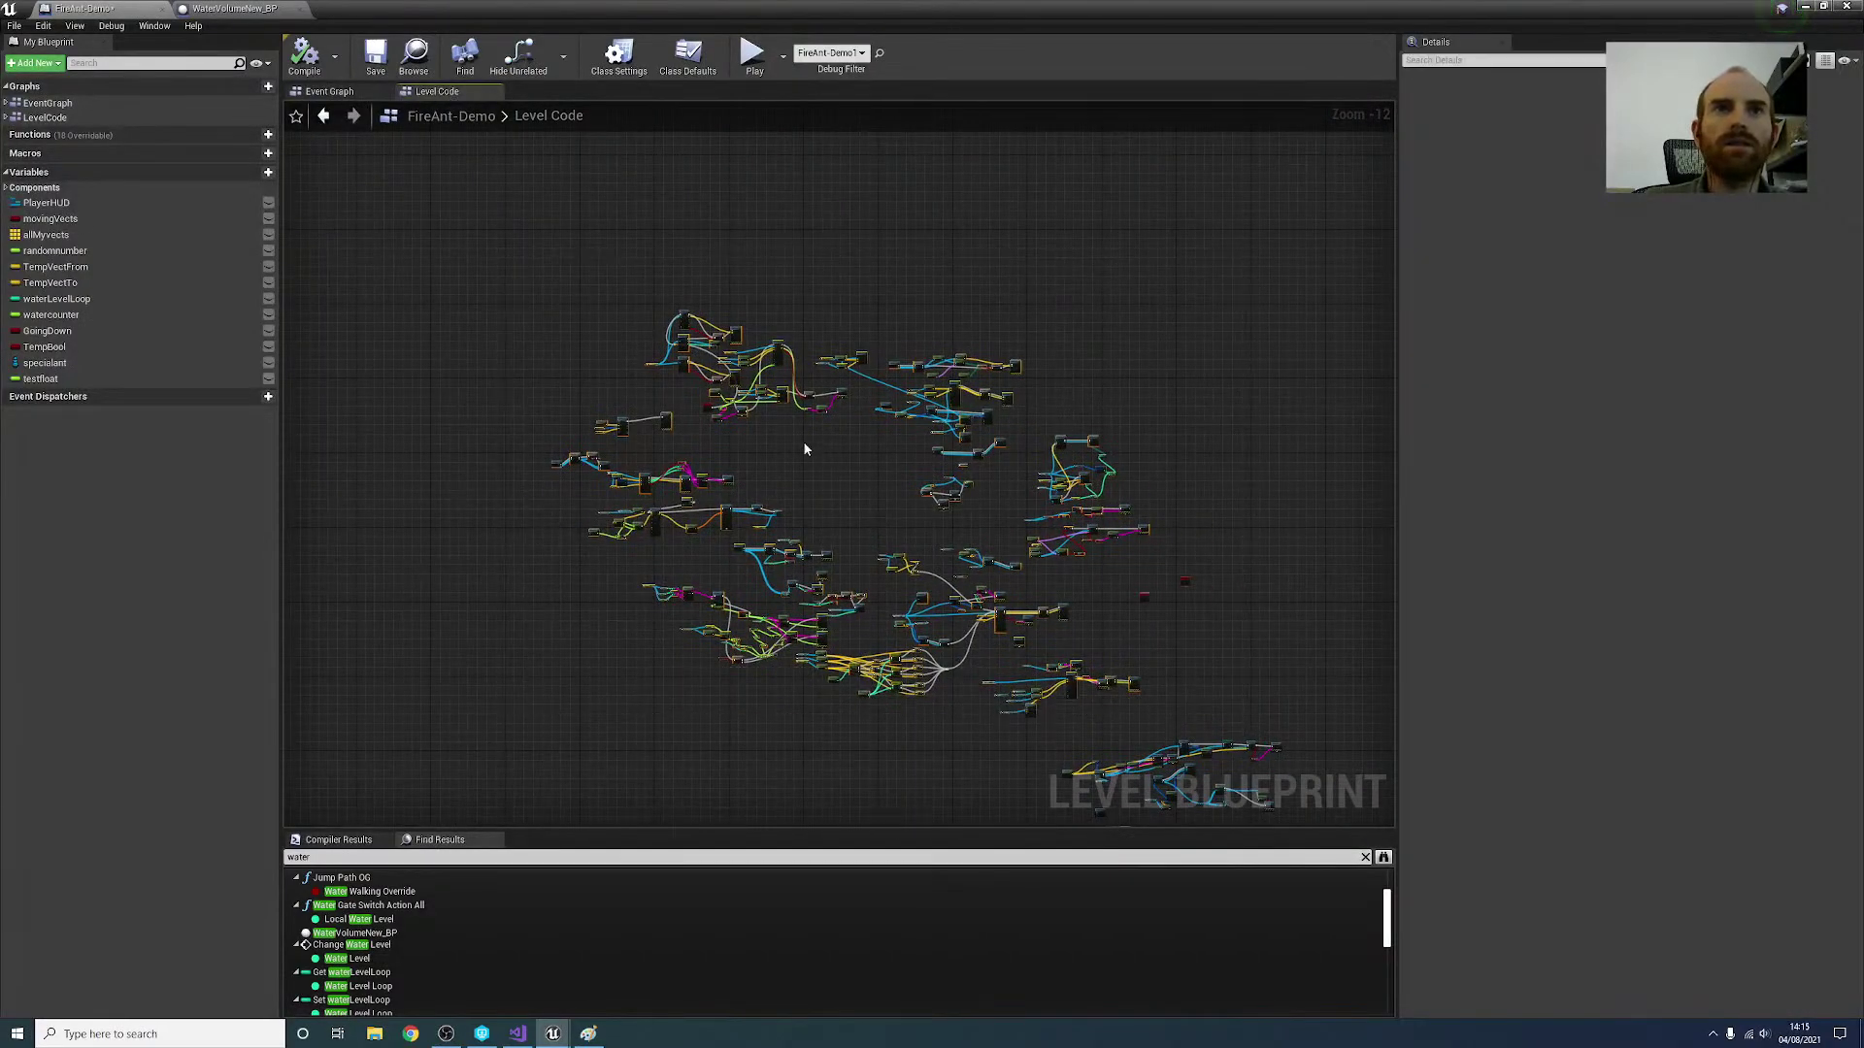
scroll(802, 441, up, 8)
scroll(586, 435, down, 8)
right_drag(920, 588, 886, 509)
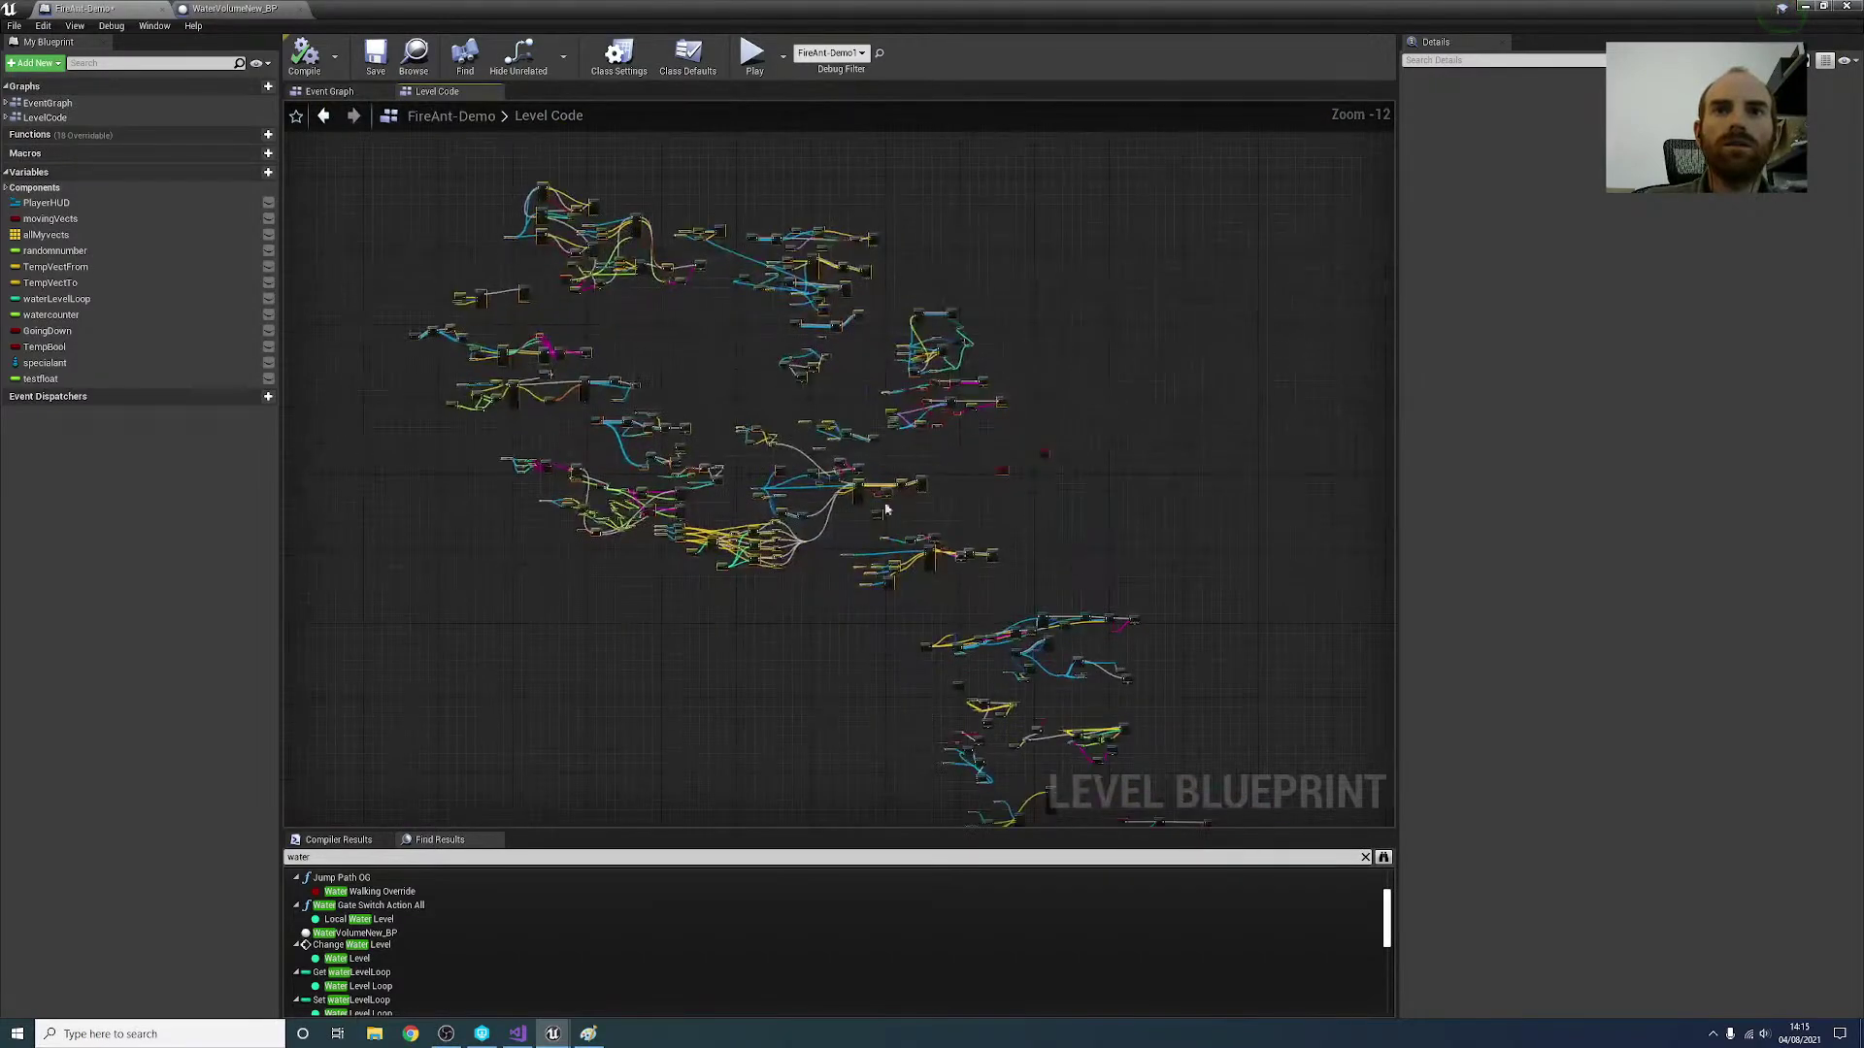
right_drag(924, 682, 888, 622)
scroll(996, 722, up, 10)
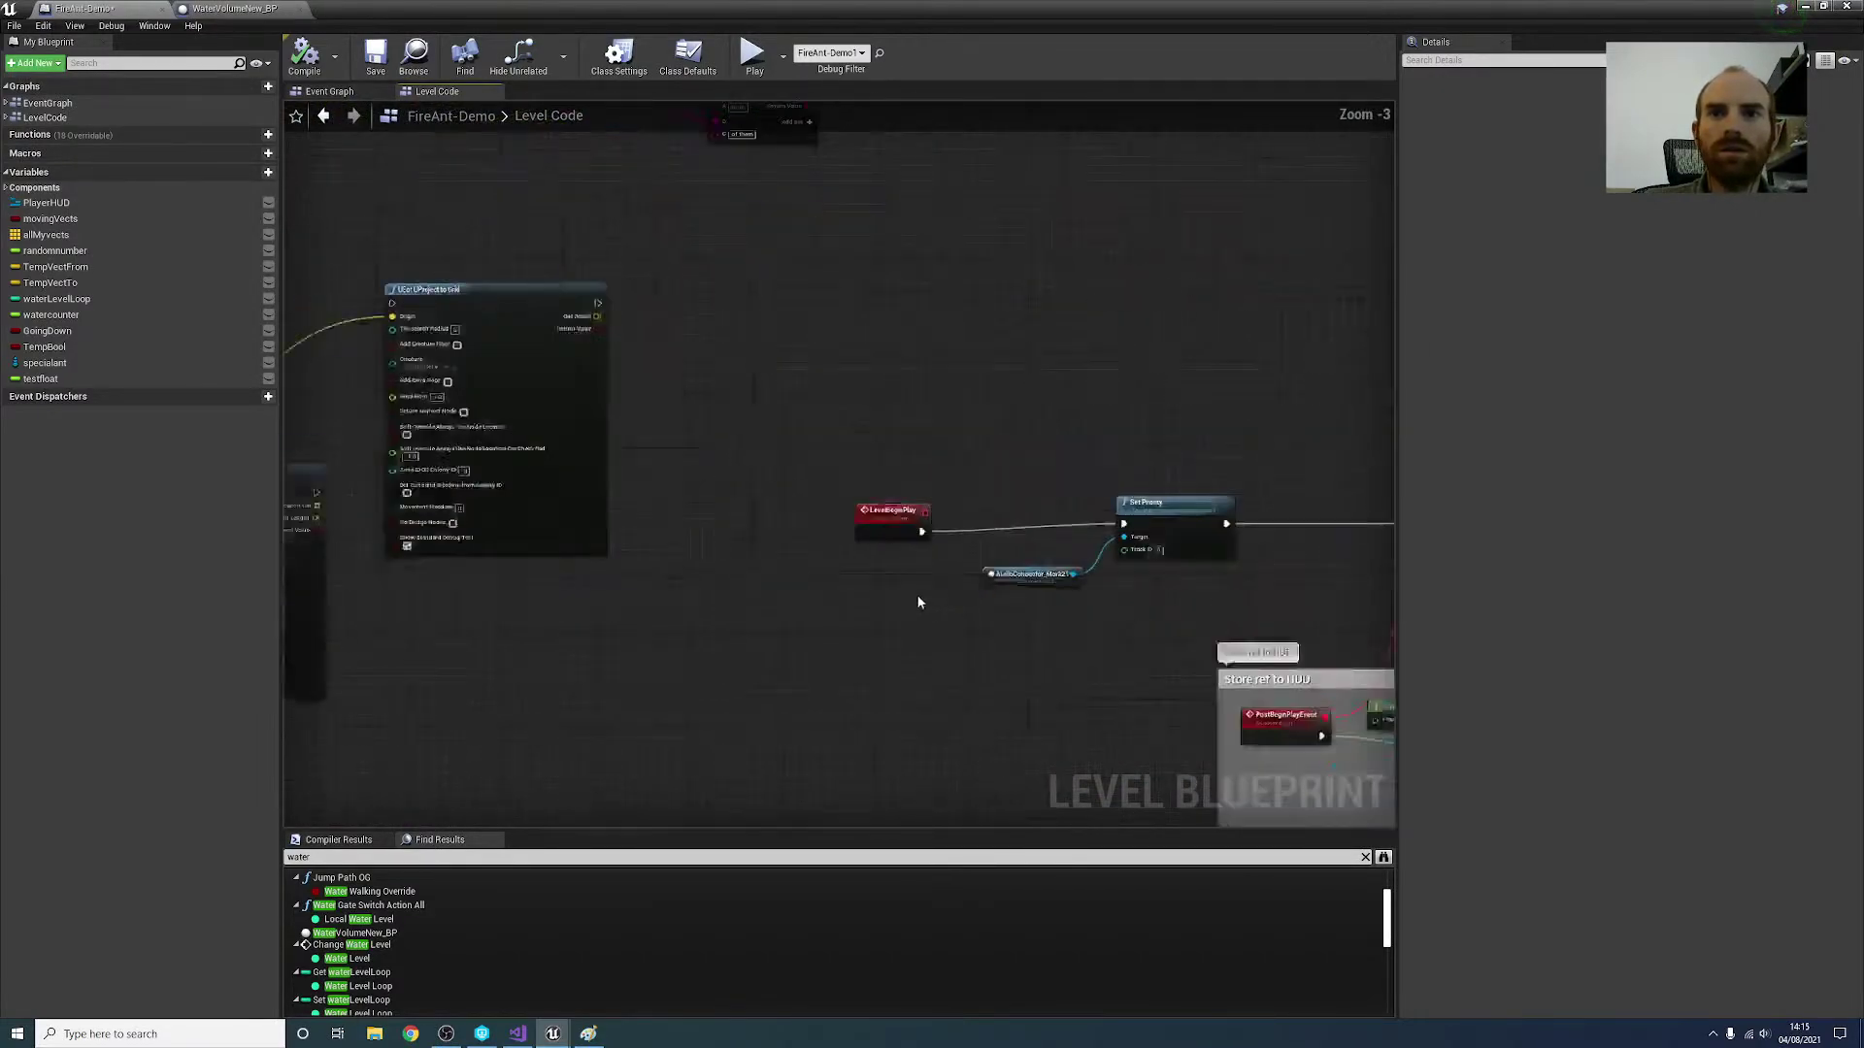
right_drag(998, 653, 546, 512)
right_drag(291, 468, 1013, 763)
scroll(973, 637, down, 5)
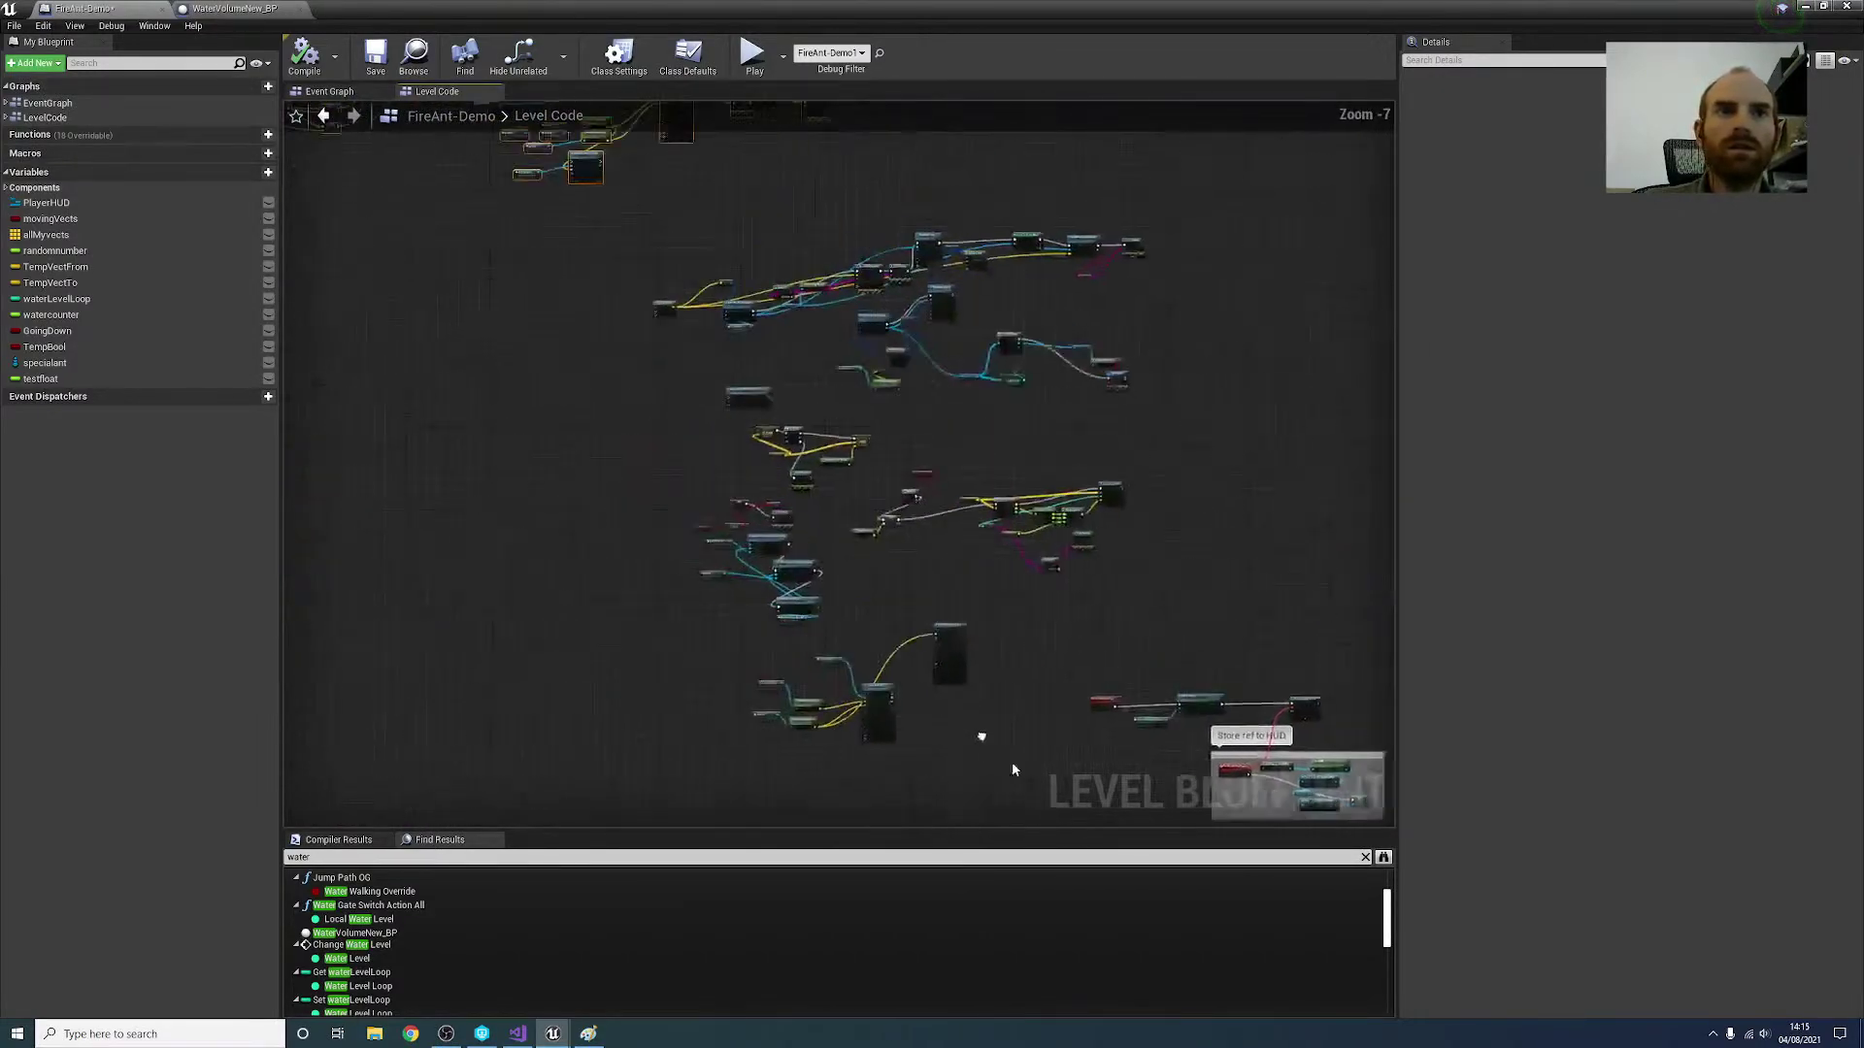
scroll(855, 599, up, 5)
scroll(881, 573, down, 4)
right_drag(881, 574, 923, 790)
right_drag(581, 505, 777, 768)
right_drag(467, 613, 802, 704)
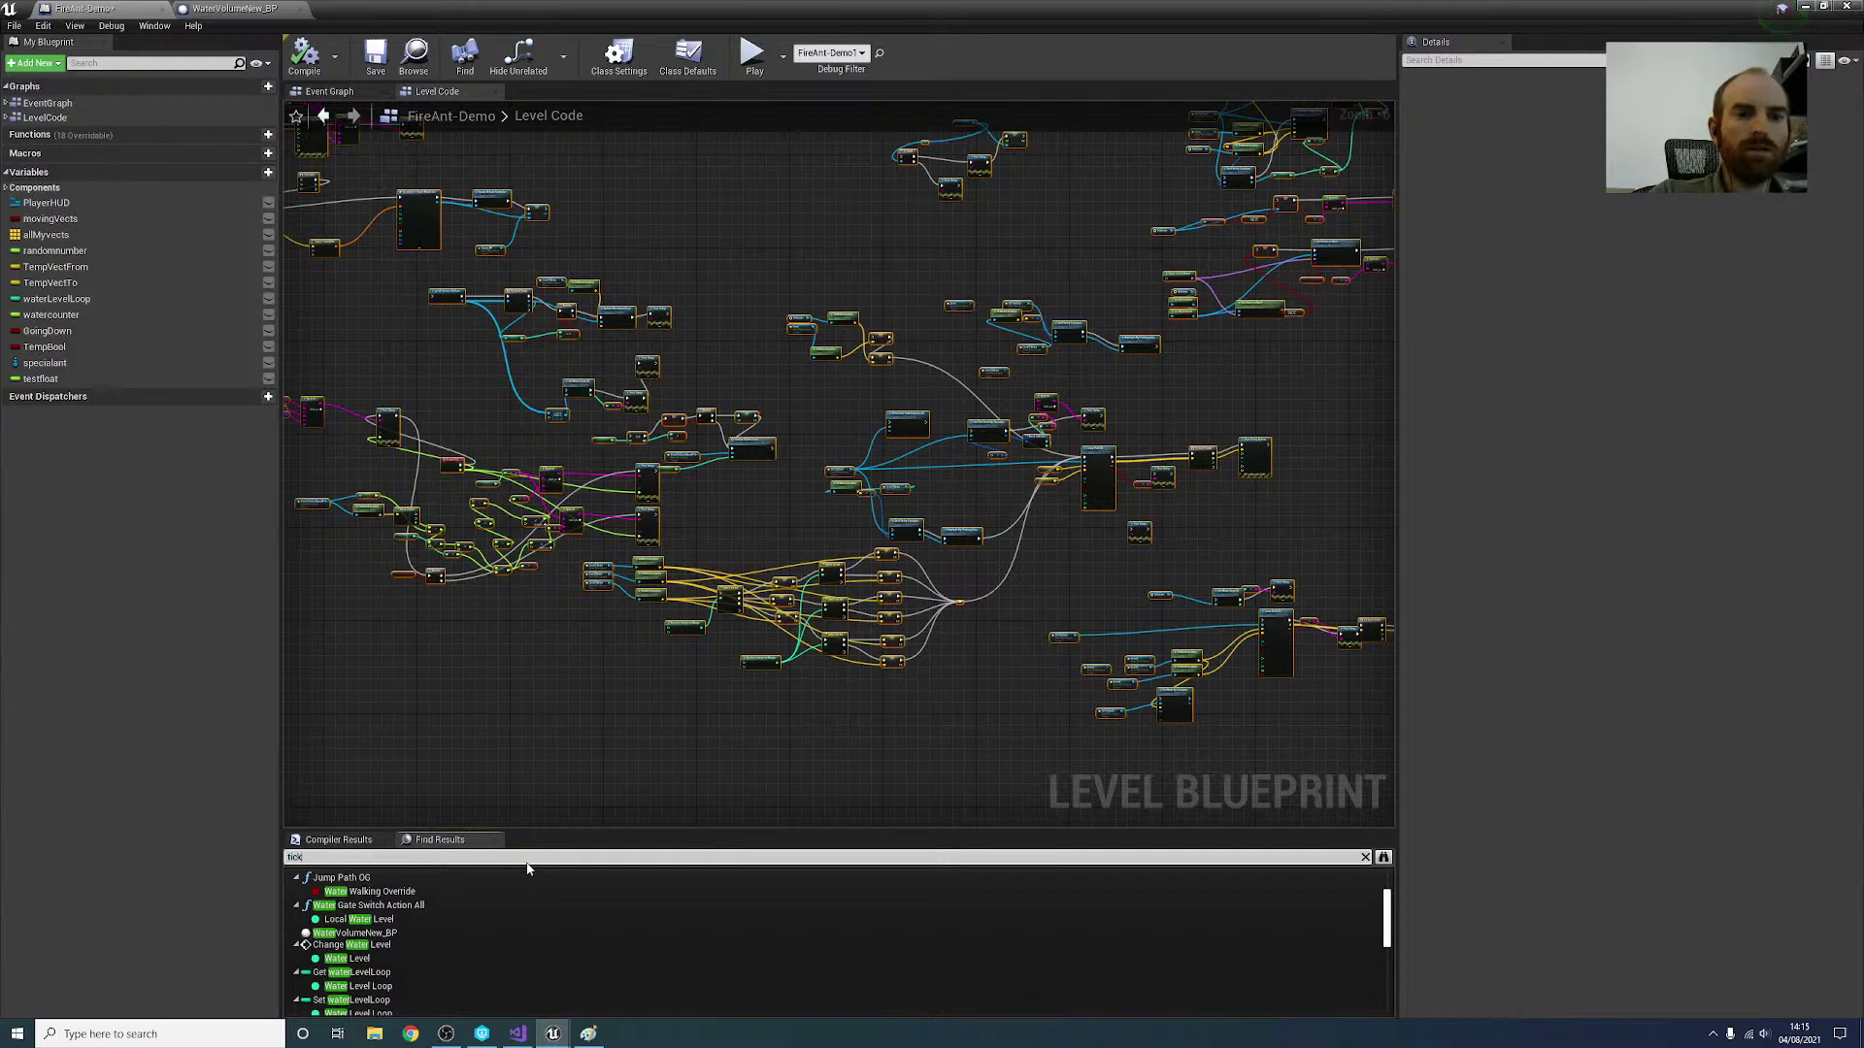
Step: Search the blueprint for "tick", go to the Event Tick node and move it left, clear of the nodes it feeds
key(Return)
double_click(401, 884)
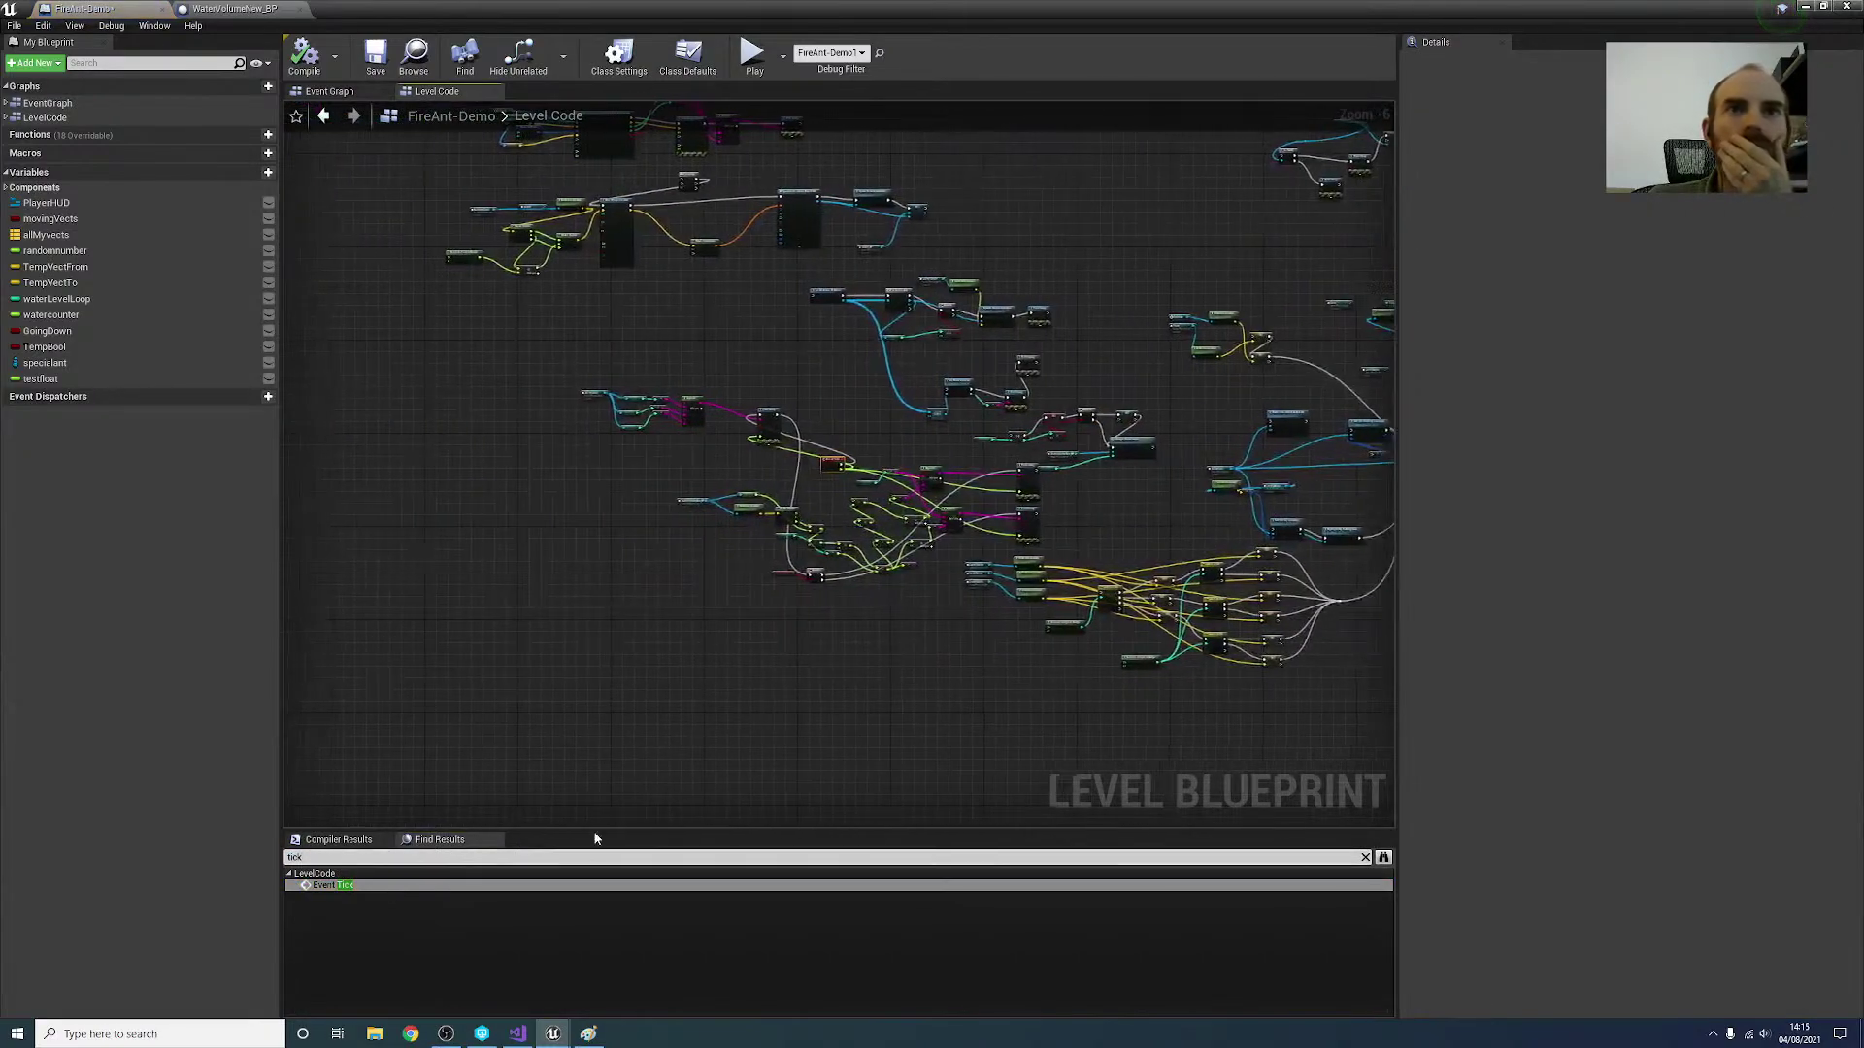
right_drag(859, 580, 815, 483)
scroll(741, 487, down, 2)
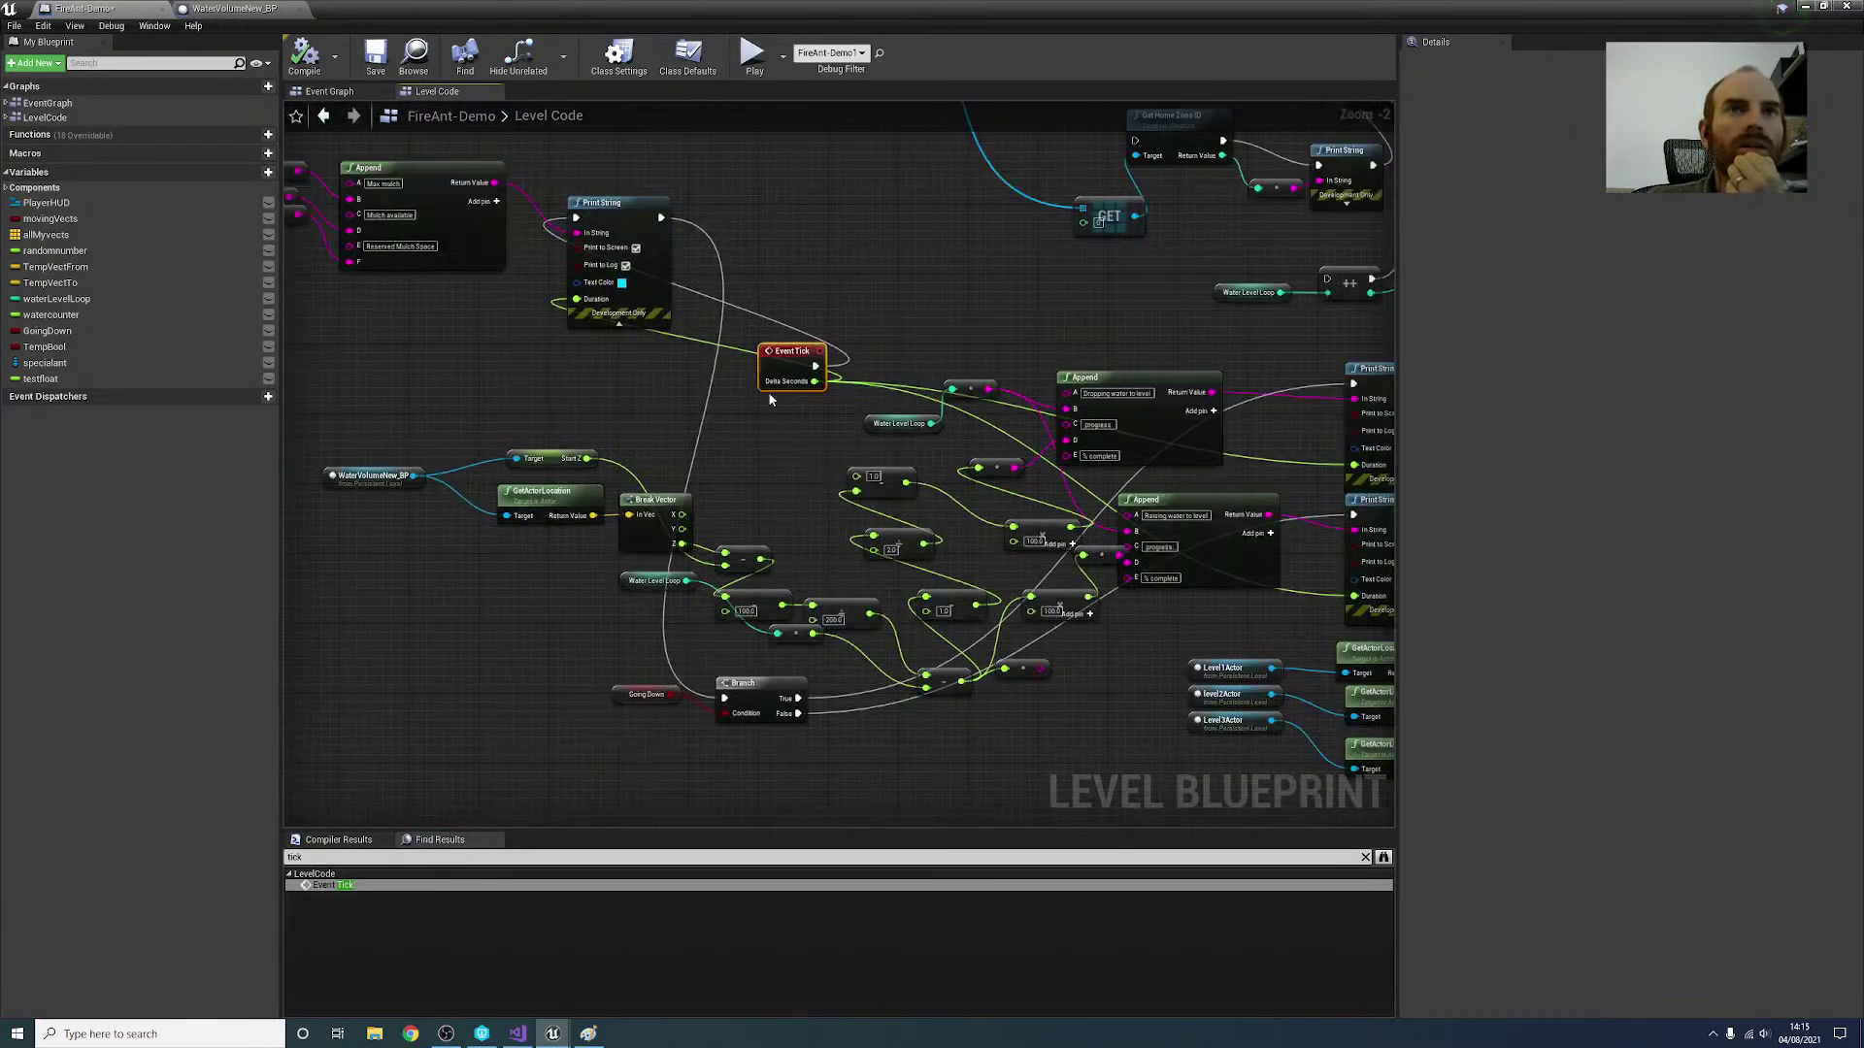
drag(788, 373, 396, 391)
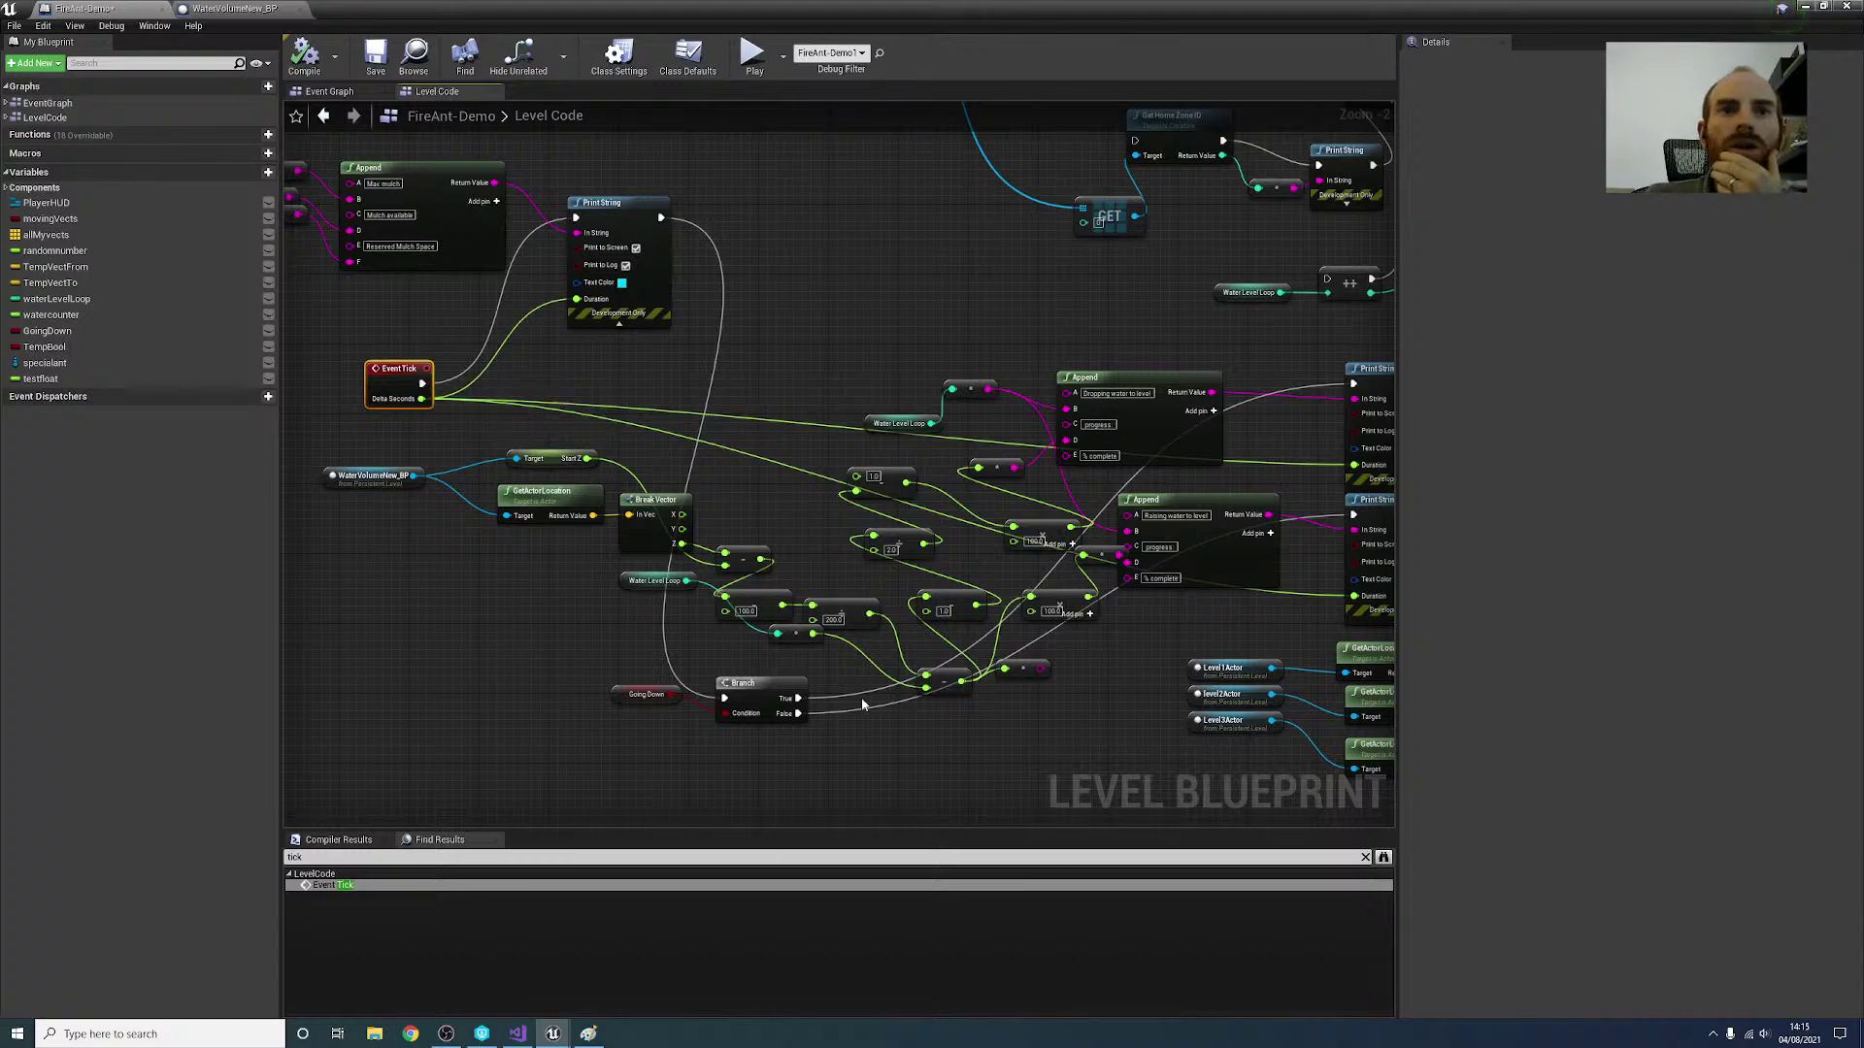
Step: Delete the UGTileGridD mulch nodes and the Append node that feed the Print String above Event Tick
scroll(862, 704, down, 3)
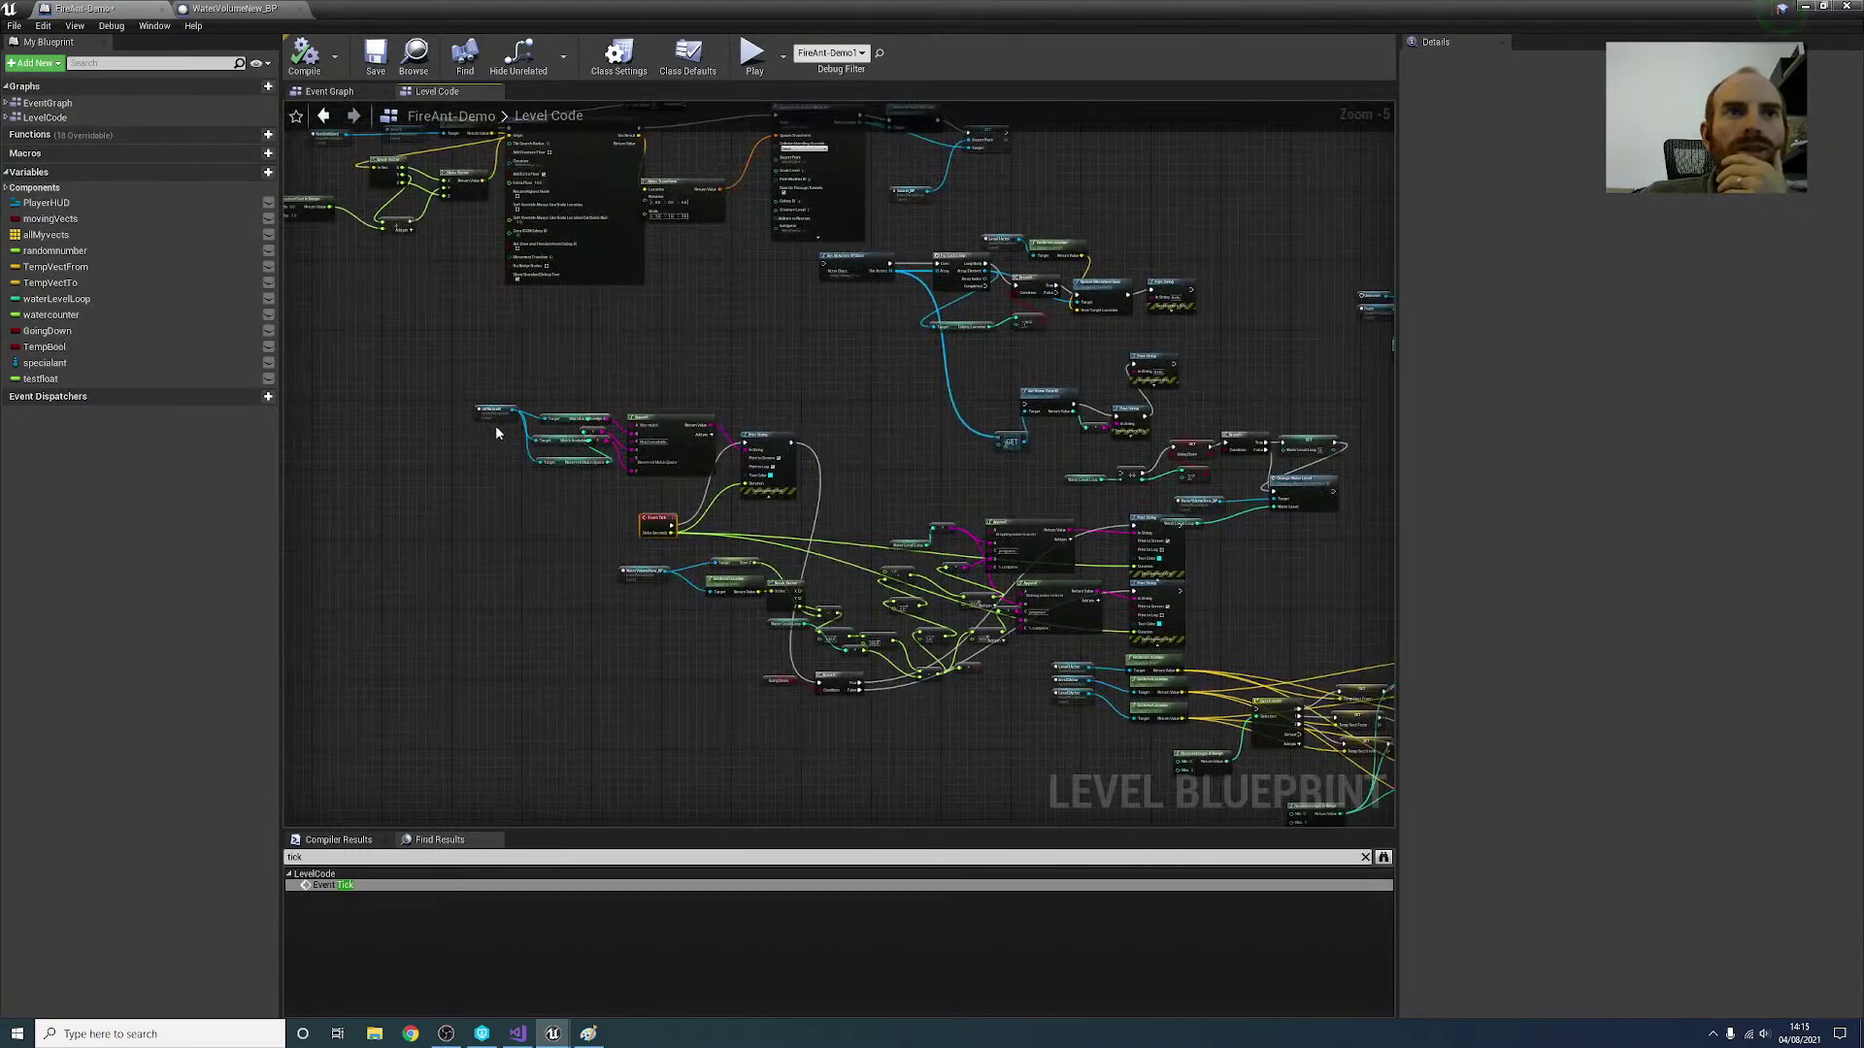
scroll(495, 428, up, 5)
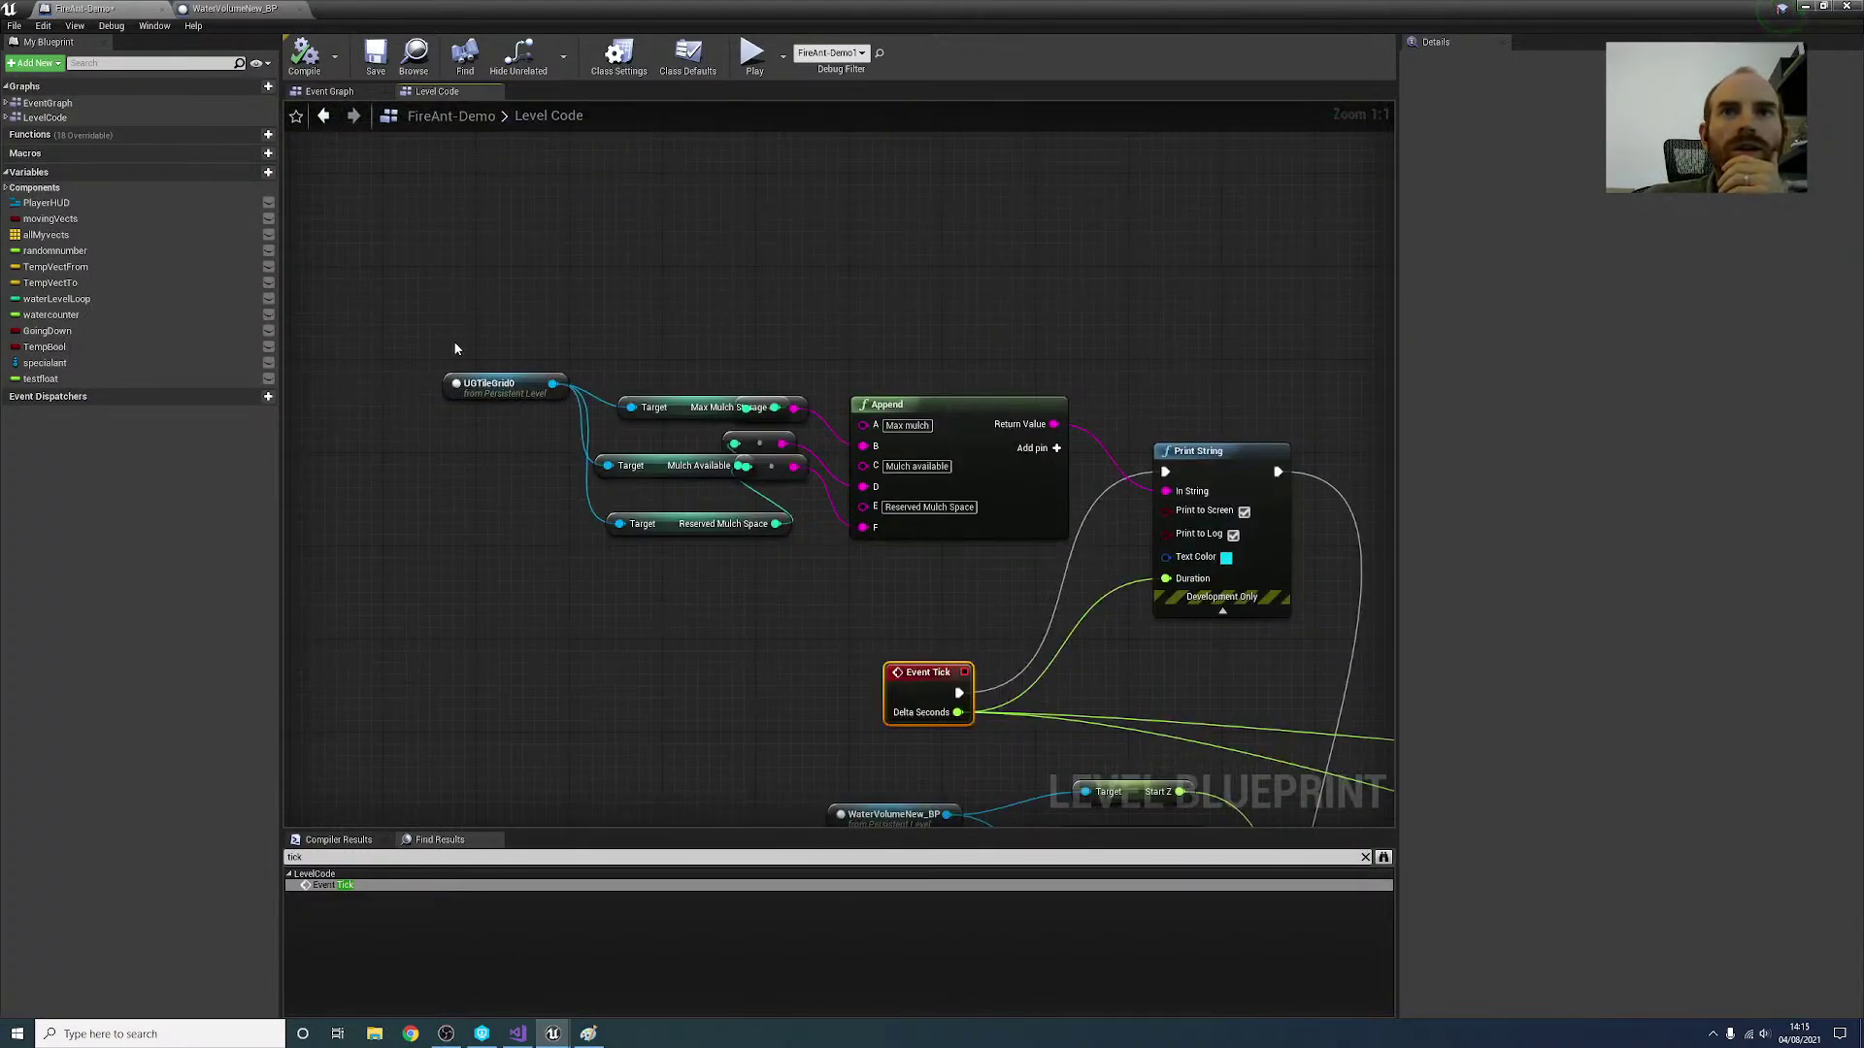
drag(423, 333, 1089, 560)
key(Delete)
Step: Remove the leftover mulch Print String and wire Event Tick's execution output directly to the Going Down Branch
right_drag(1173, 803, 812, 555)
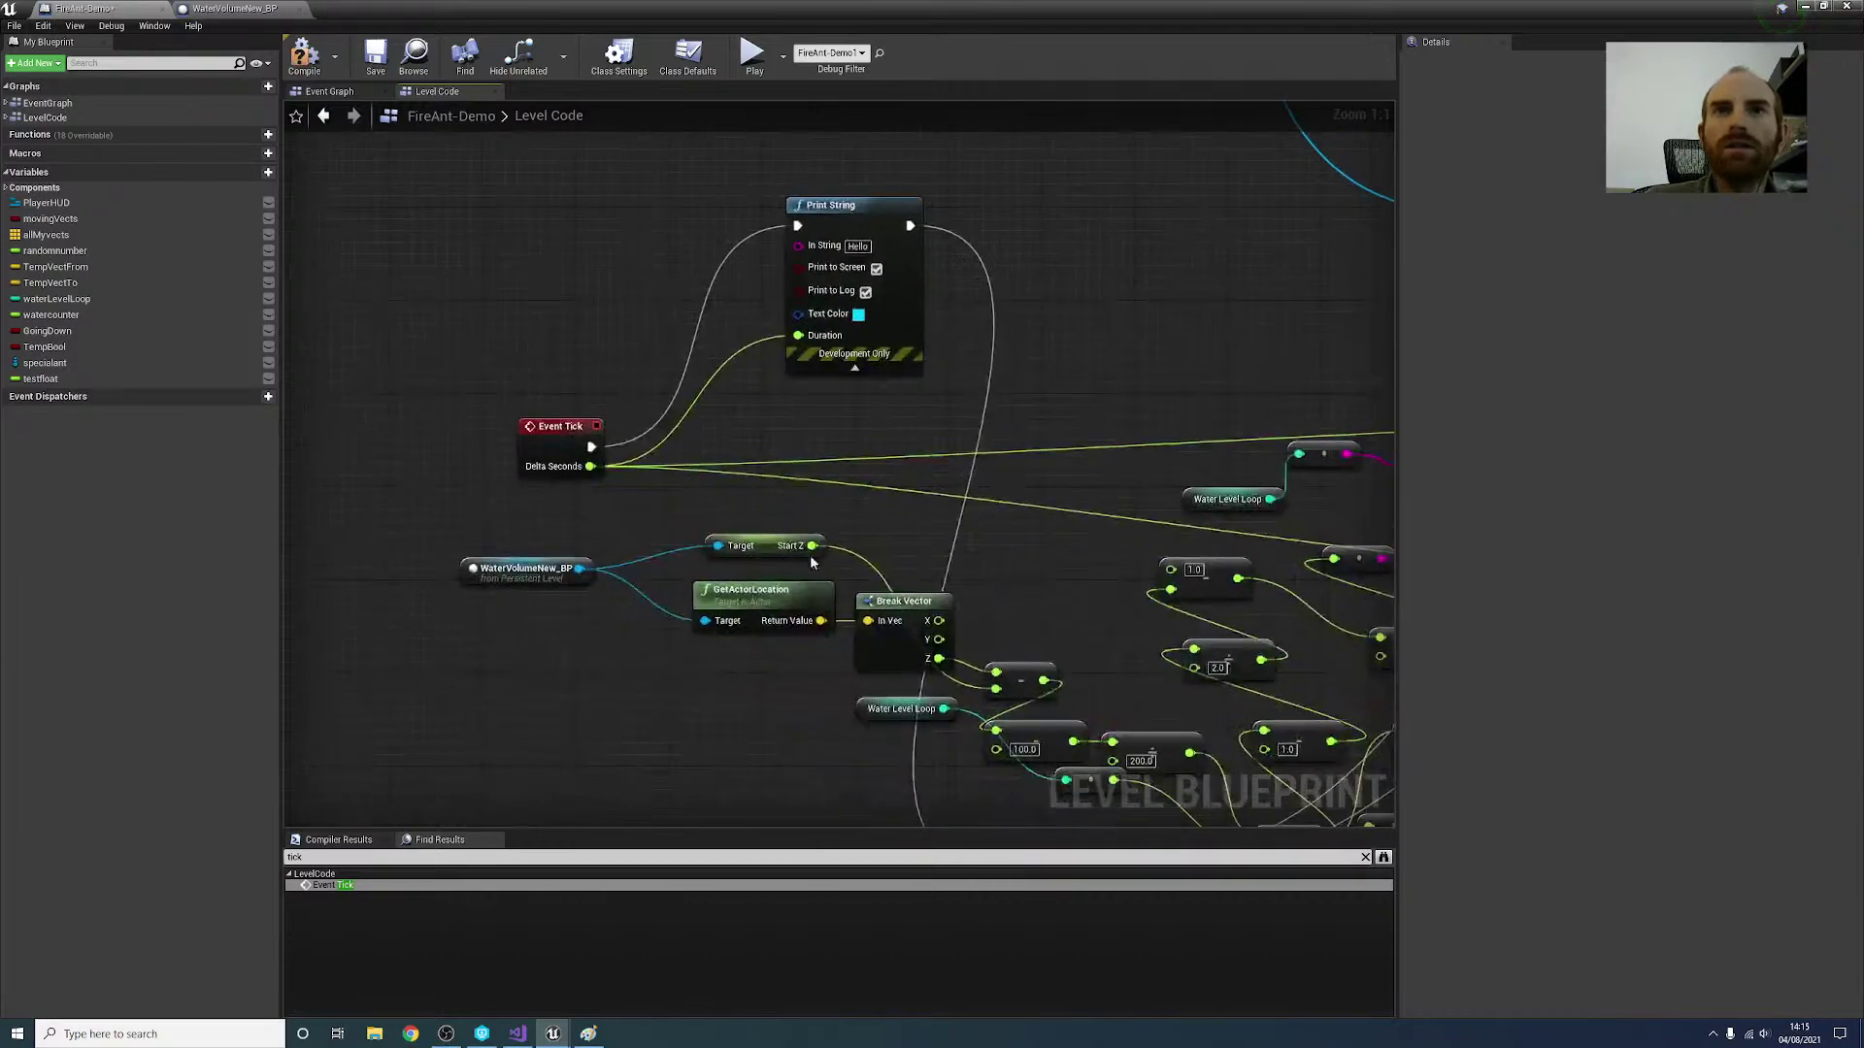
scroll(1234, 642, down, 3)
right_drag(1233, 643, 791, 416)
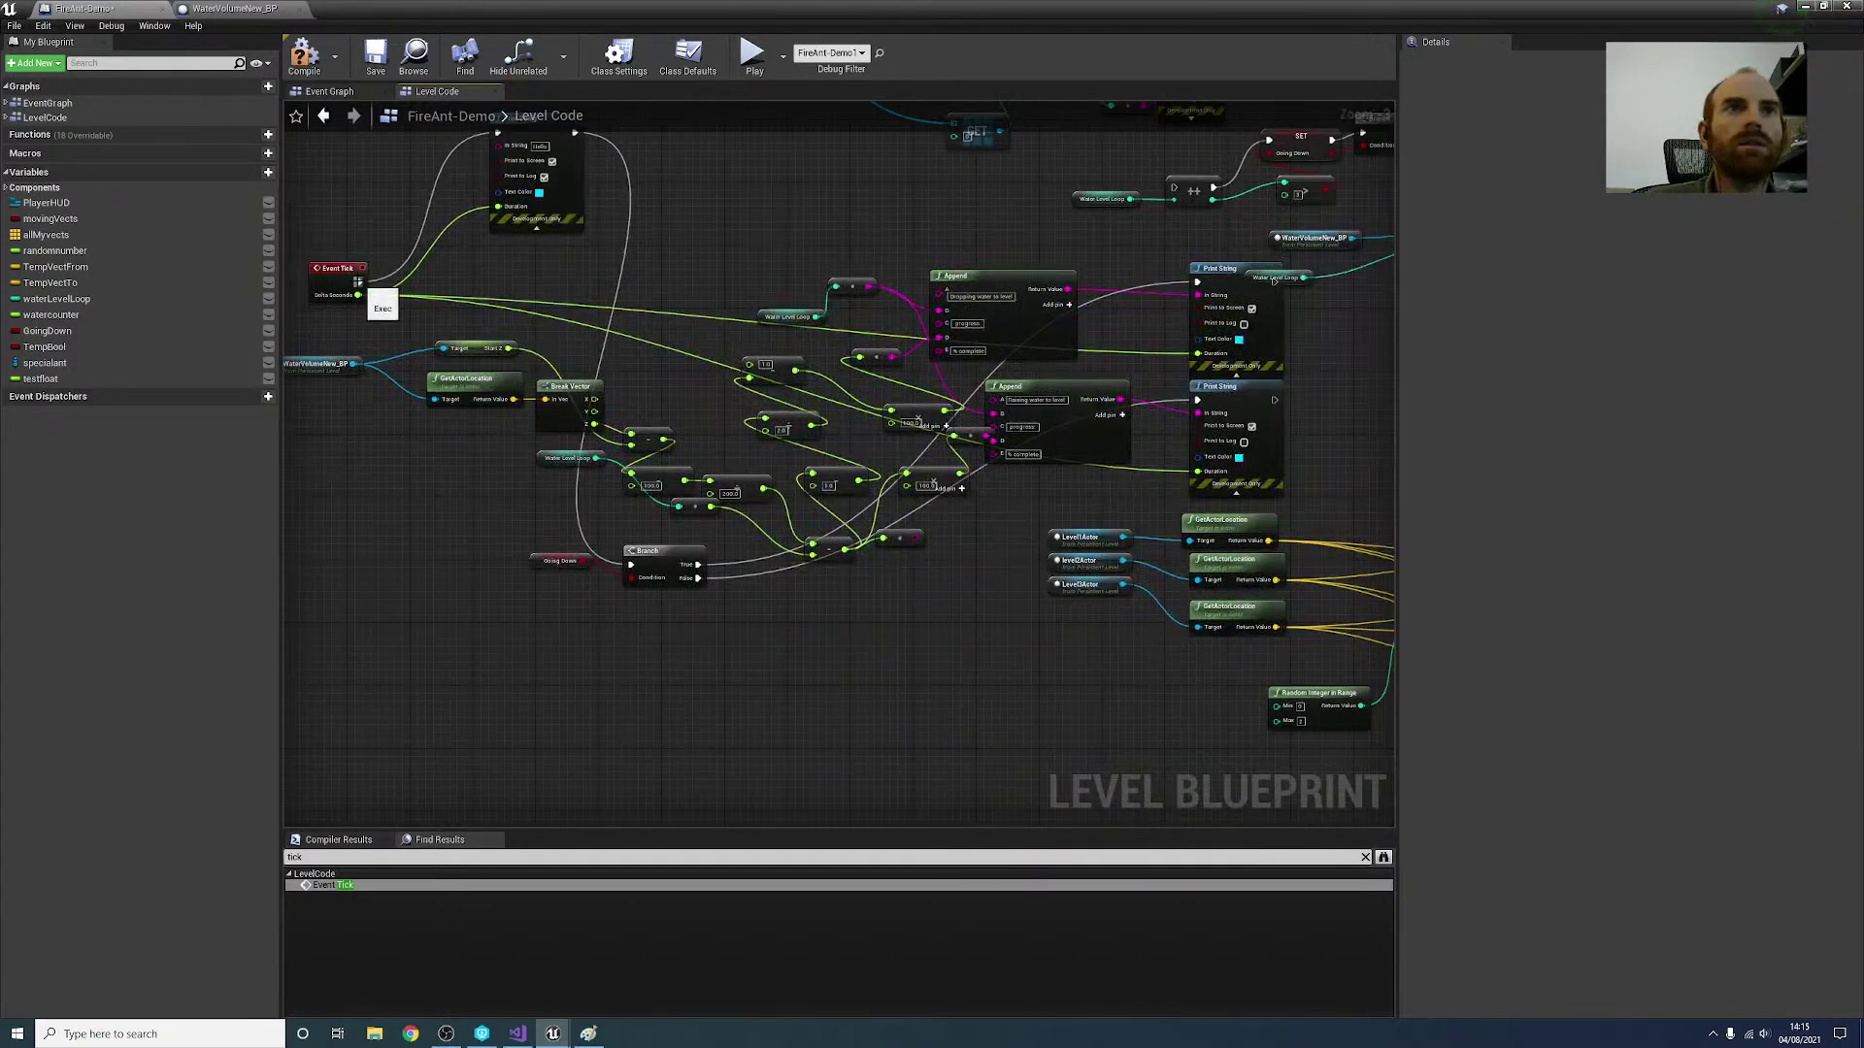
drag(357, 282, 358, 288)
drag(595, 543, 633, 566)
Step: Select the whole Event Tick water progress group and move it left, away from the other node clusters
scroll(733, 416, down, 6)
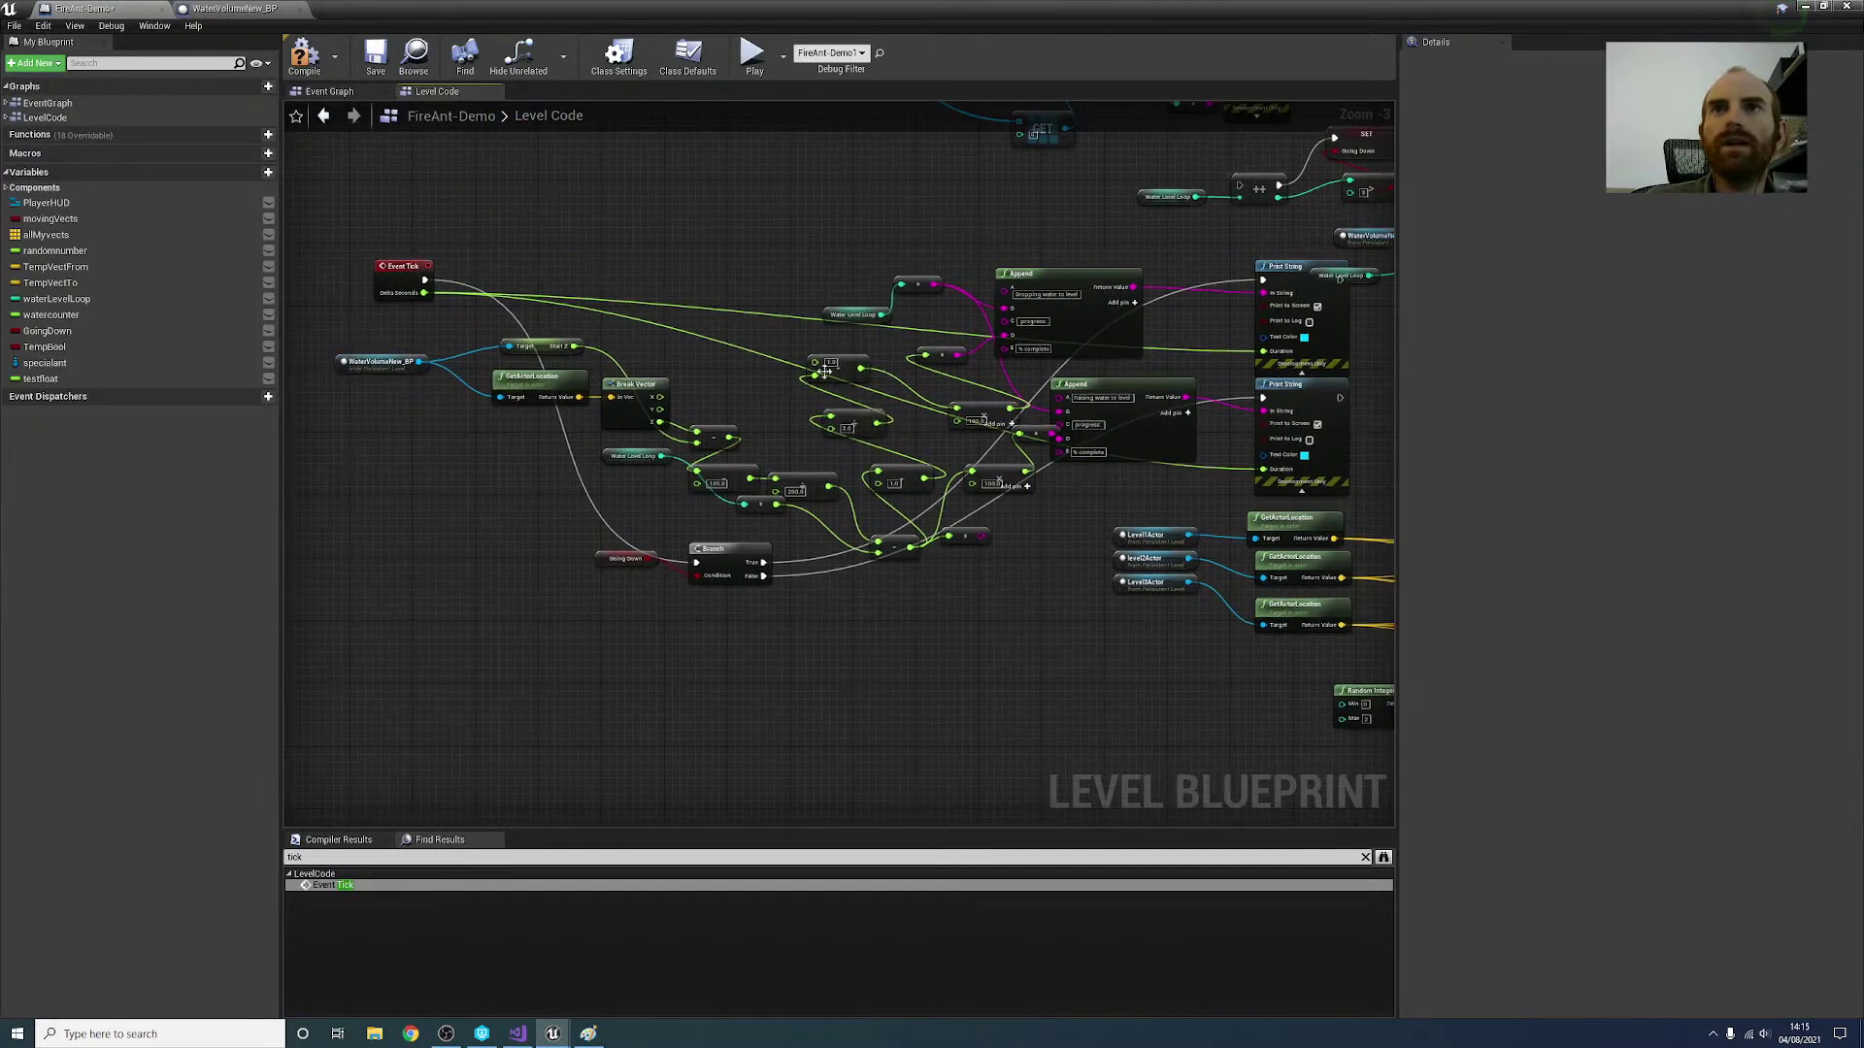
drag(978, 416, 988, 411)
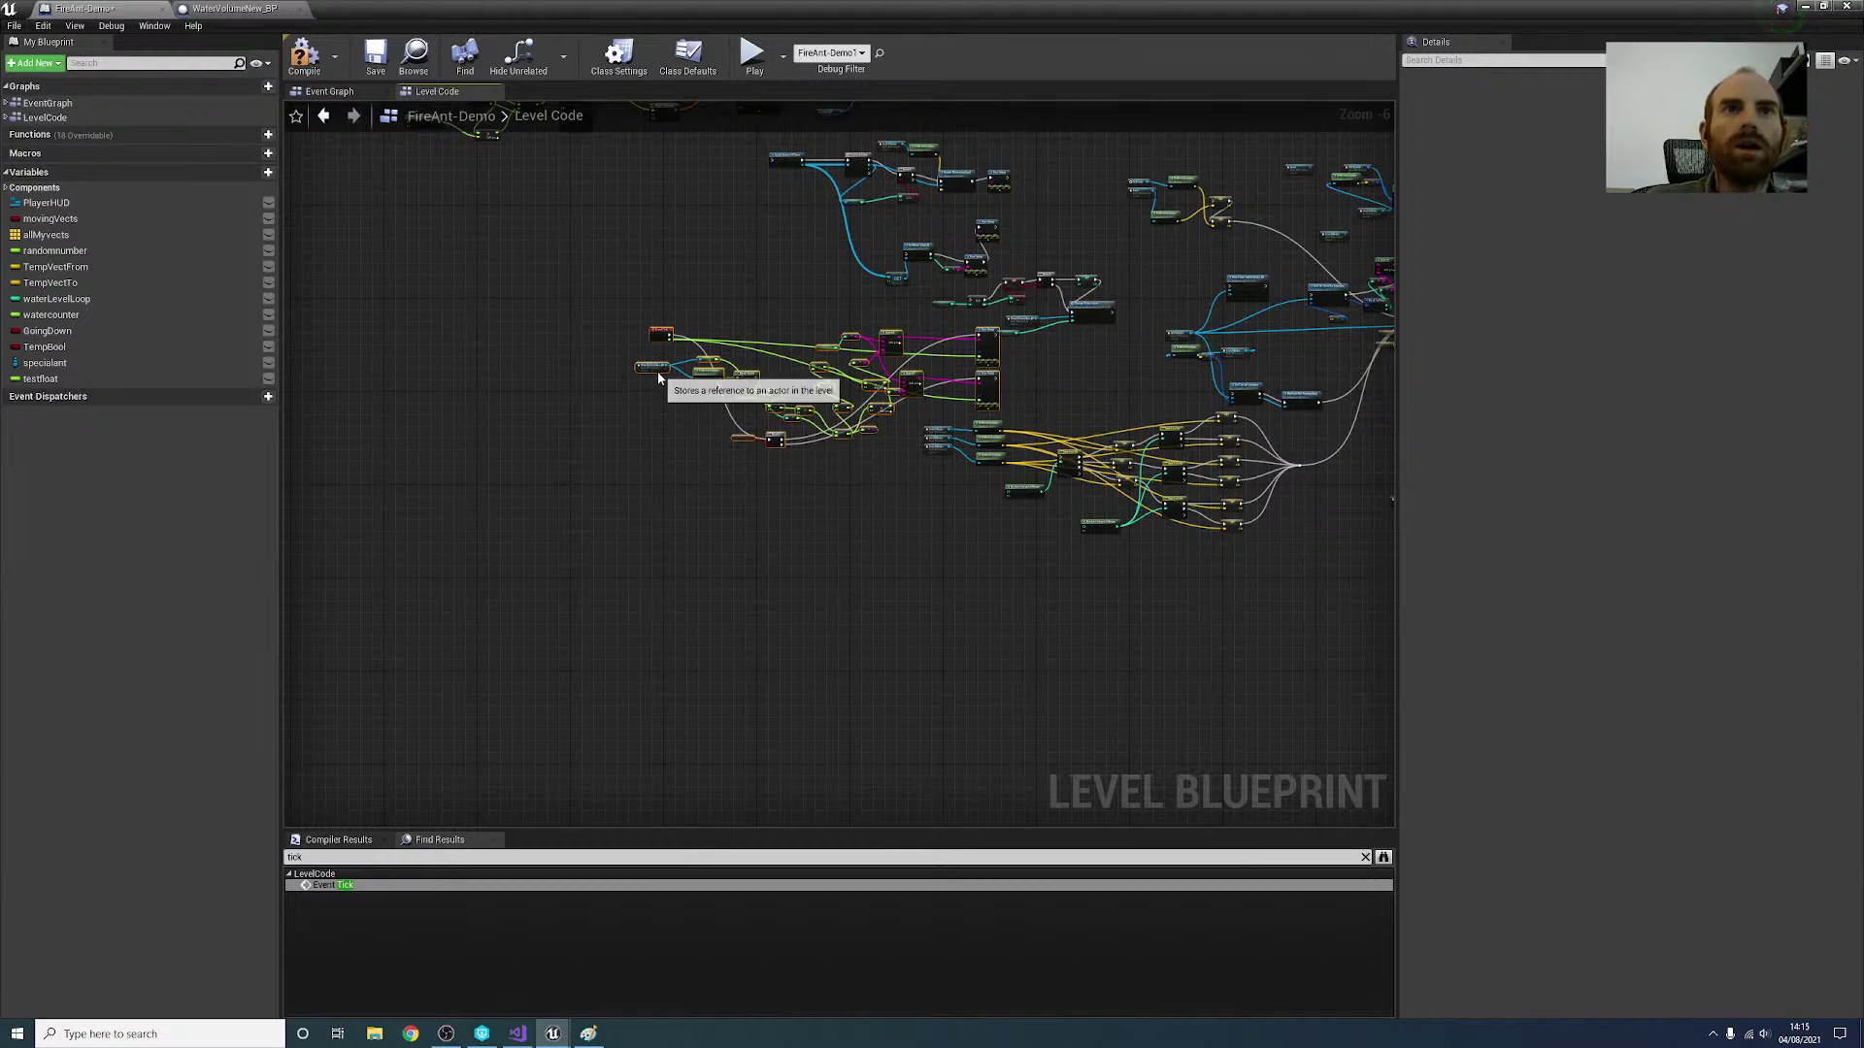
drag(658, 376, 356, 373)
scroll(539, 462, up, 4)
right_drag(541, 462, 749, 555)
click(881, 474)
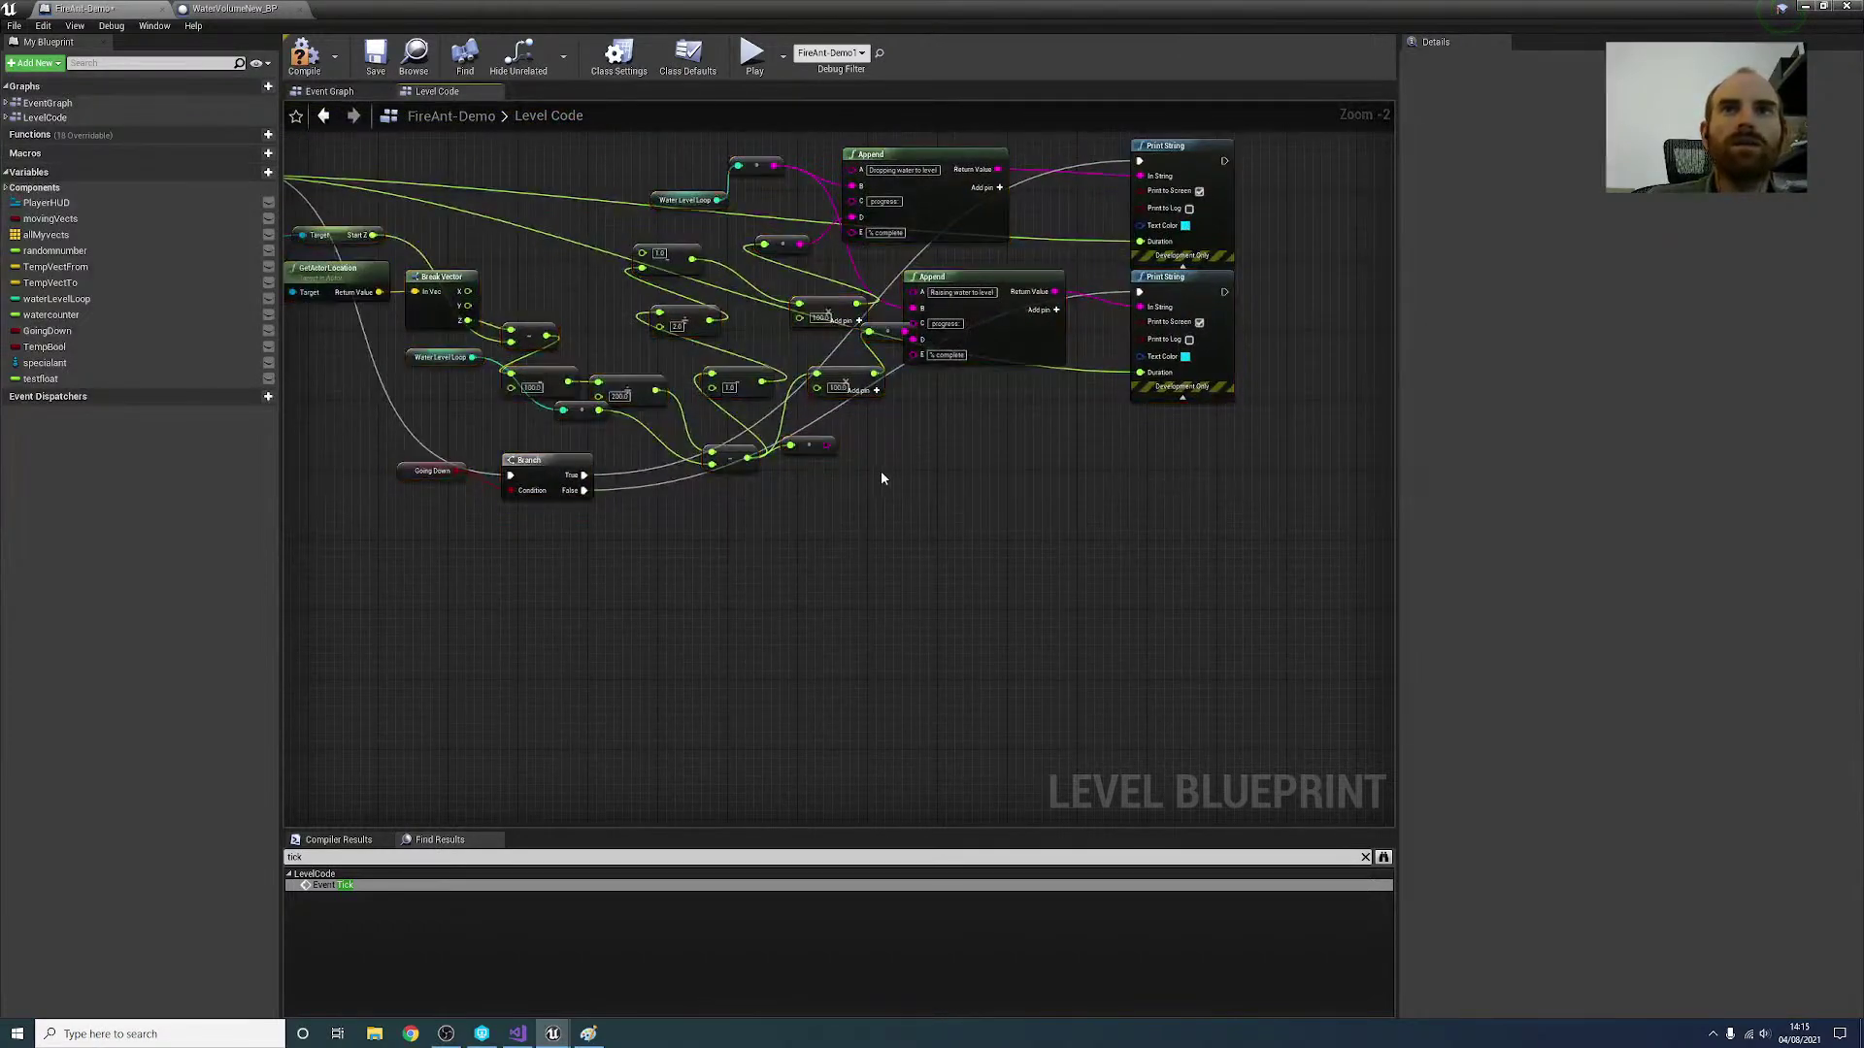
right_drag(1107, 494, 1285, 600)
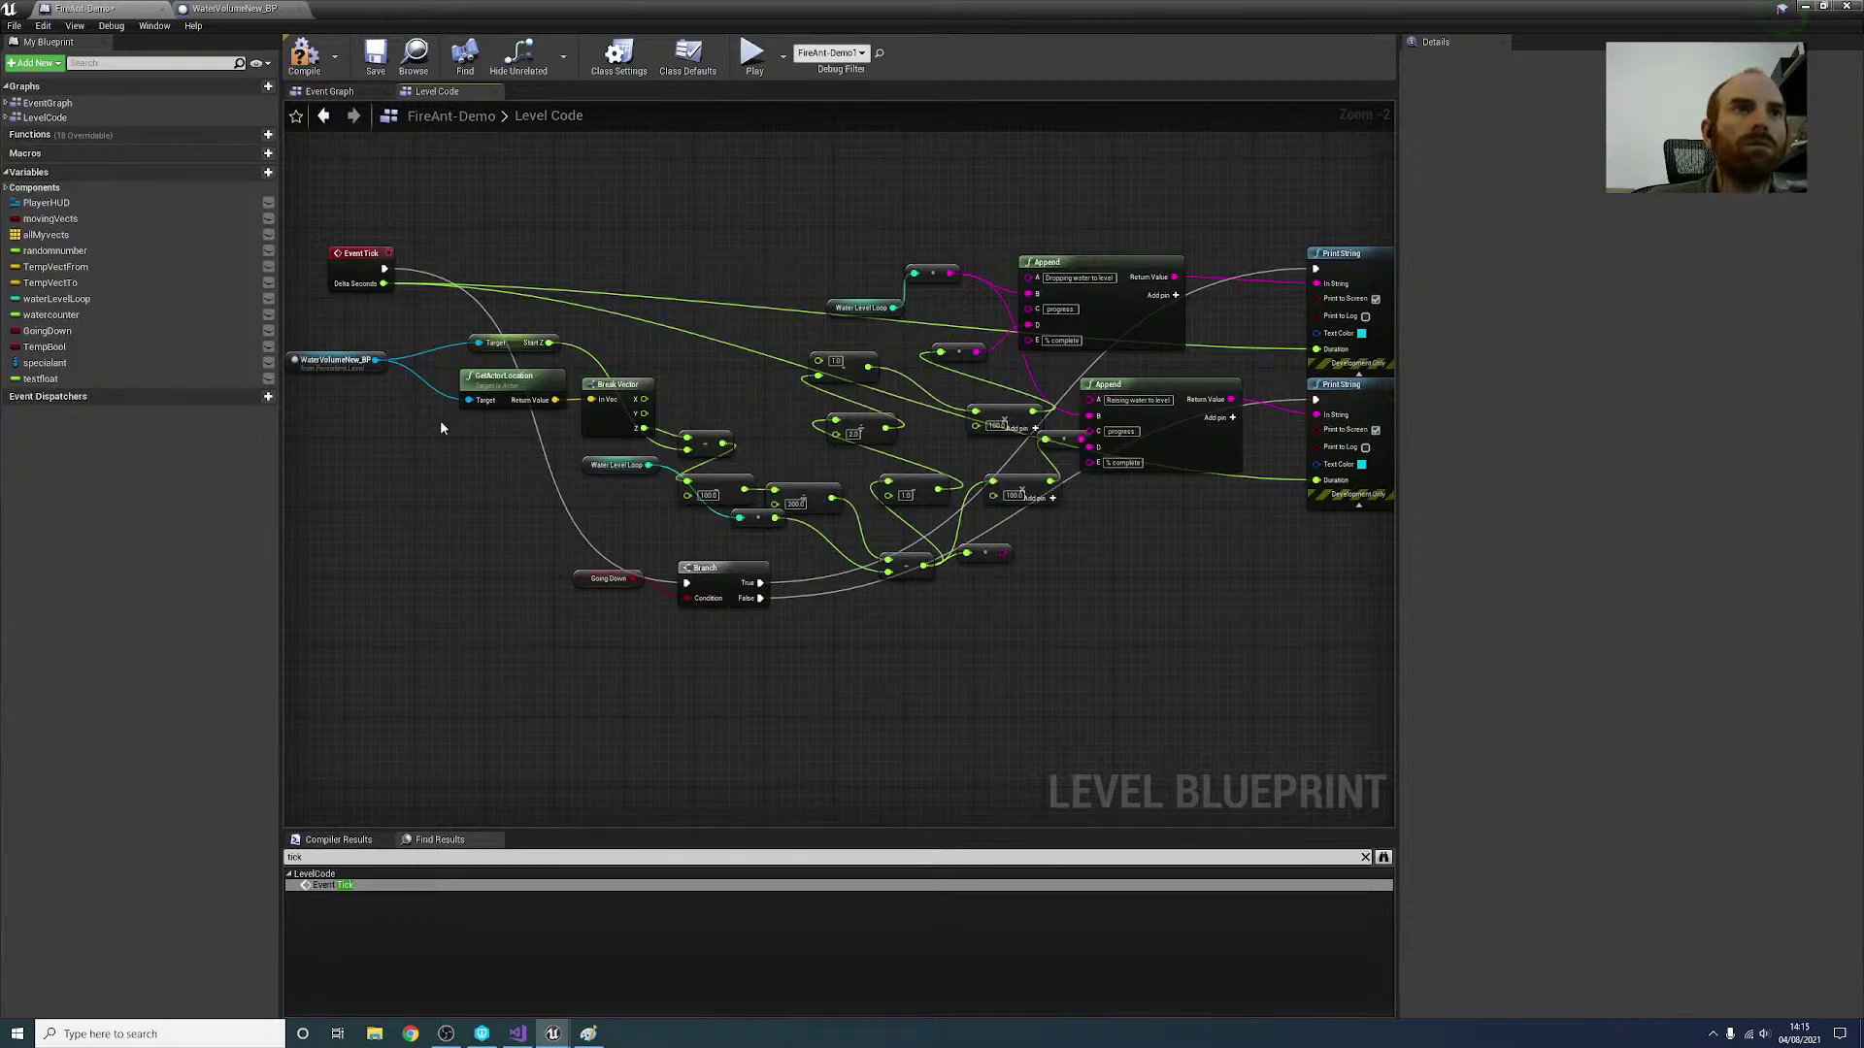
scroll(804, 664, down, 4)
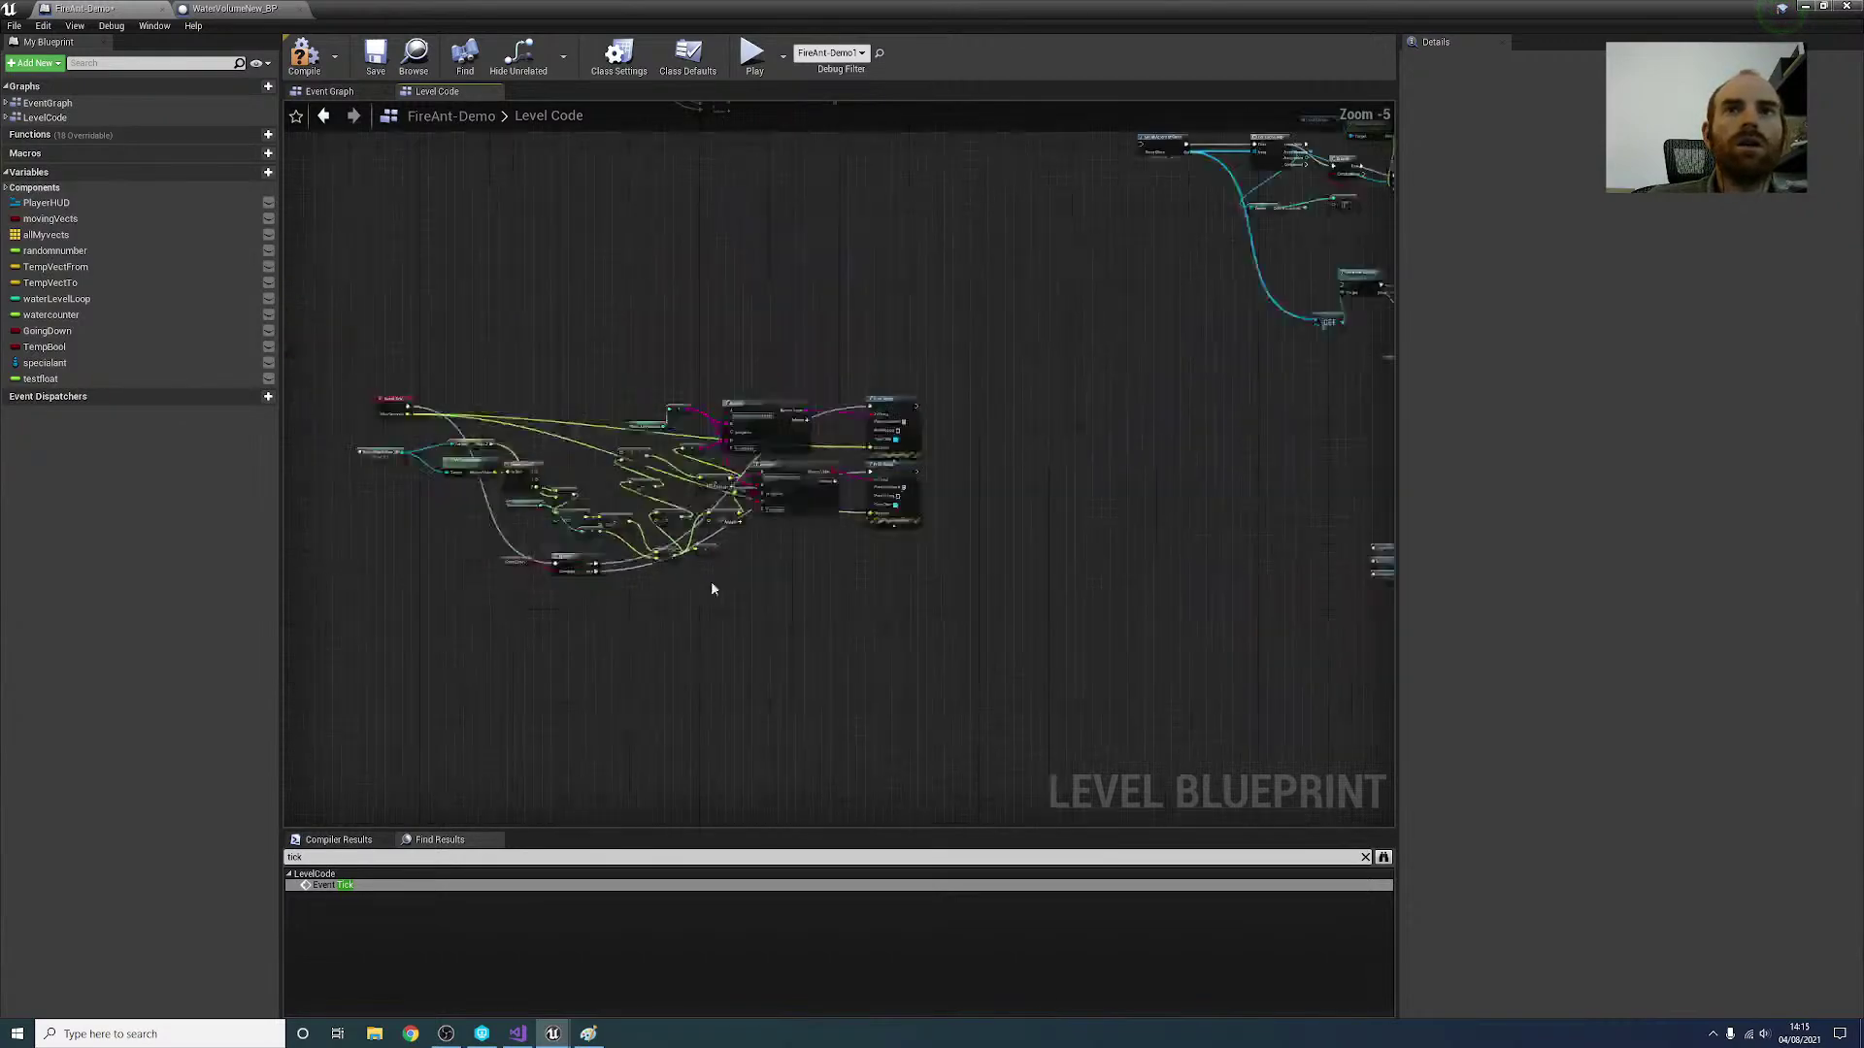
Step: Move the Water Level Loop increment, Going Down, Branch and Change Water Level nodes to beneath the Event Tick group
right_drag(1062, 373, 961, 474)
scroll(961, 474, up, 5)
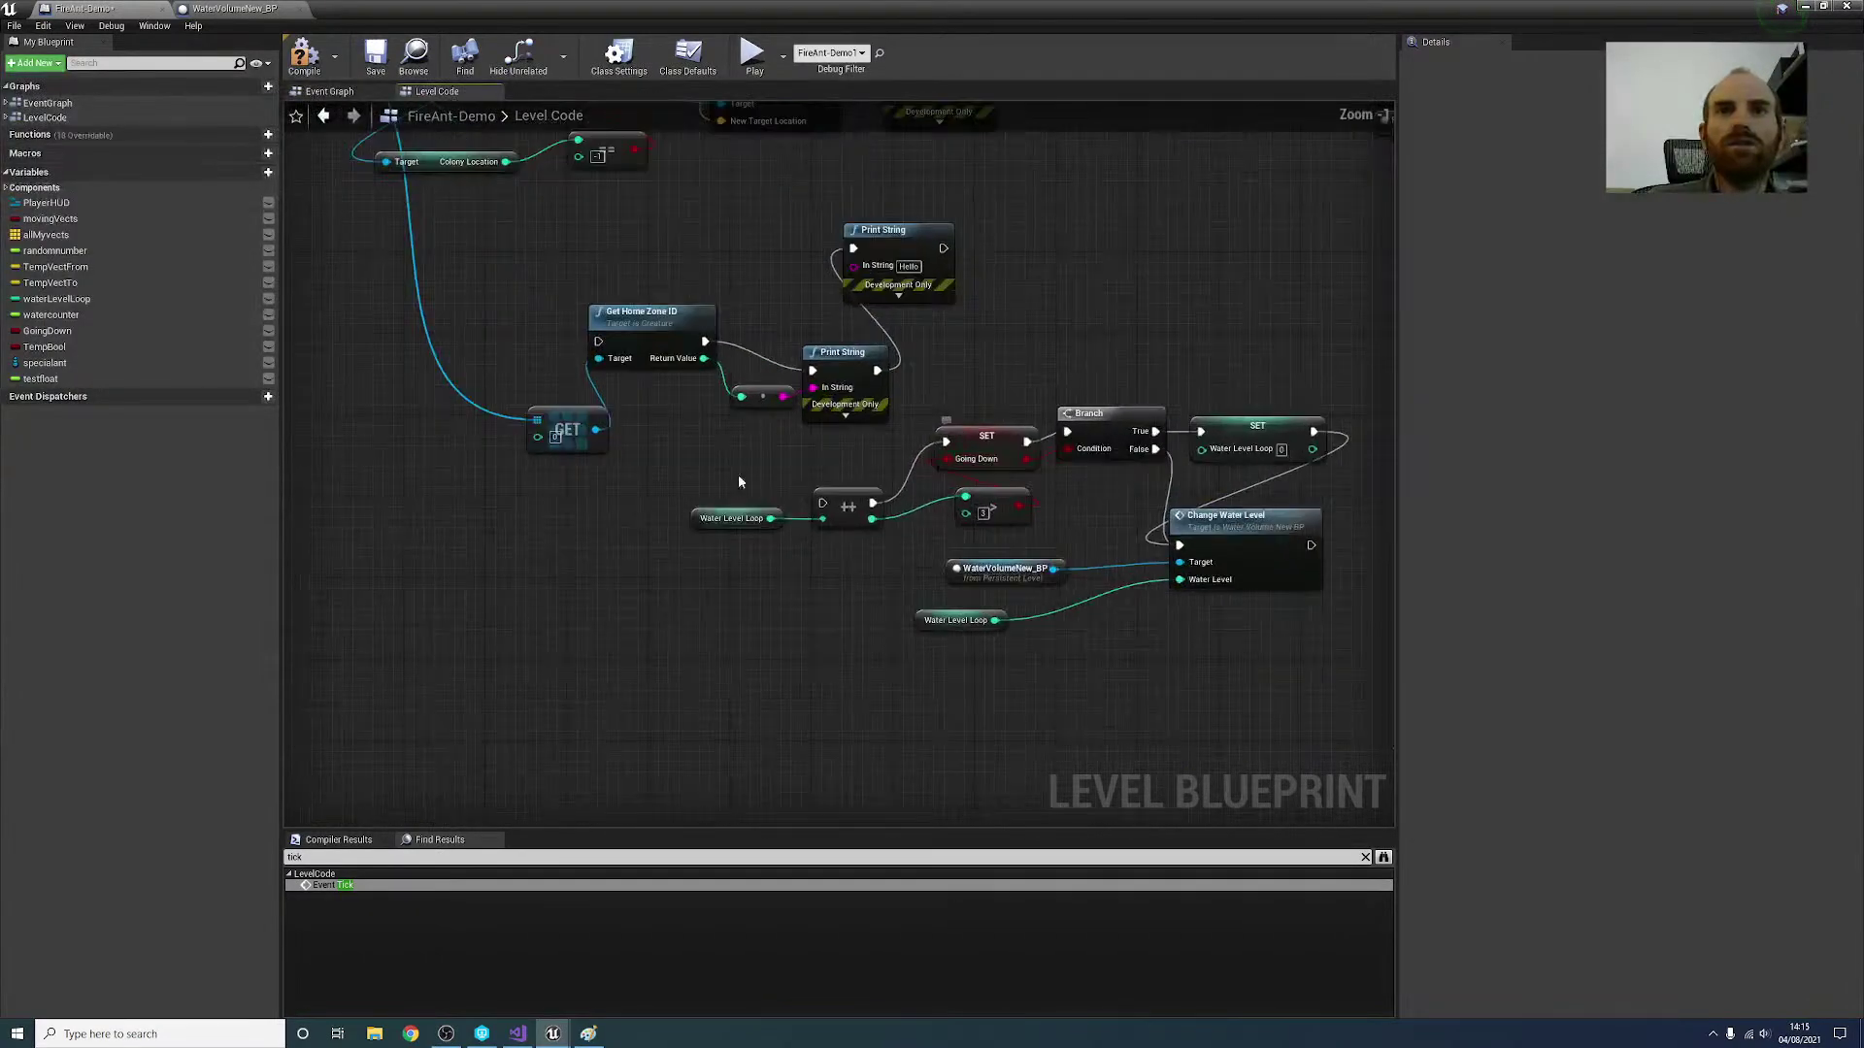
mouse_move(612, 522)
right_down()
mouse_move(683, 656)
mouse_move(773, 703)
mouse_move(616, 591)
mouse_move(603, 543)
right_up()
scroll(683, 656, down, 1)
drag(730, 485, 1272, 706)
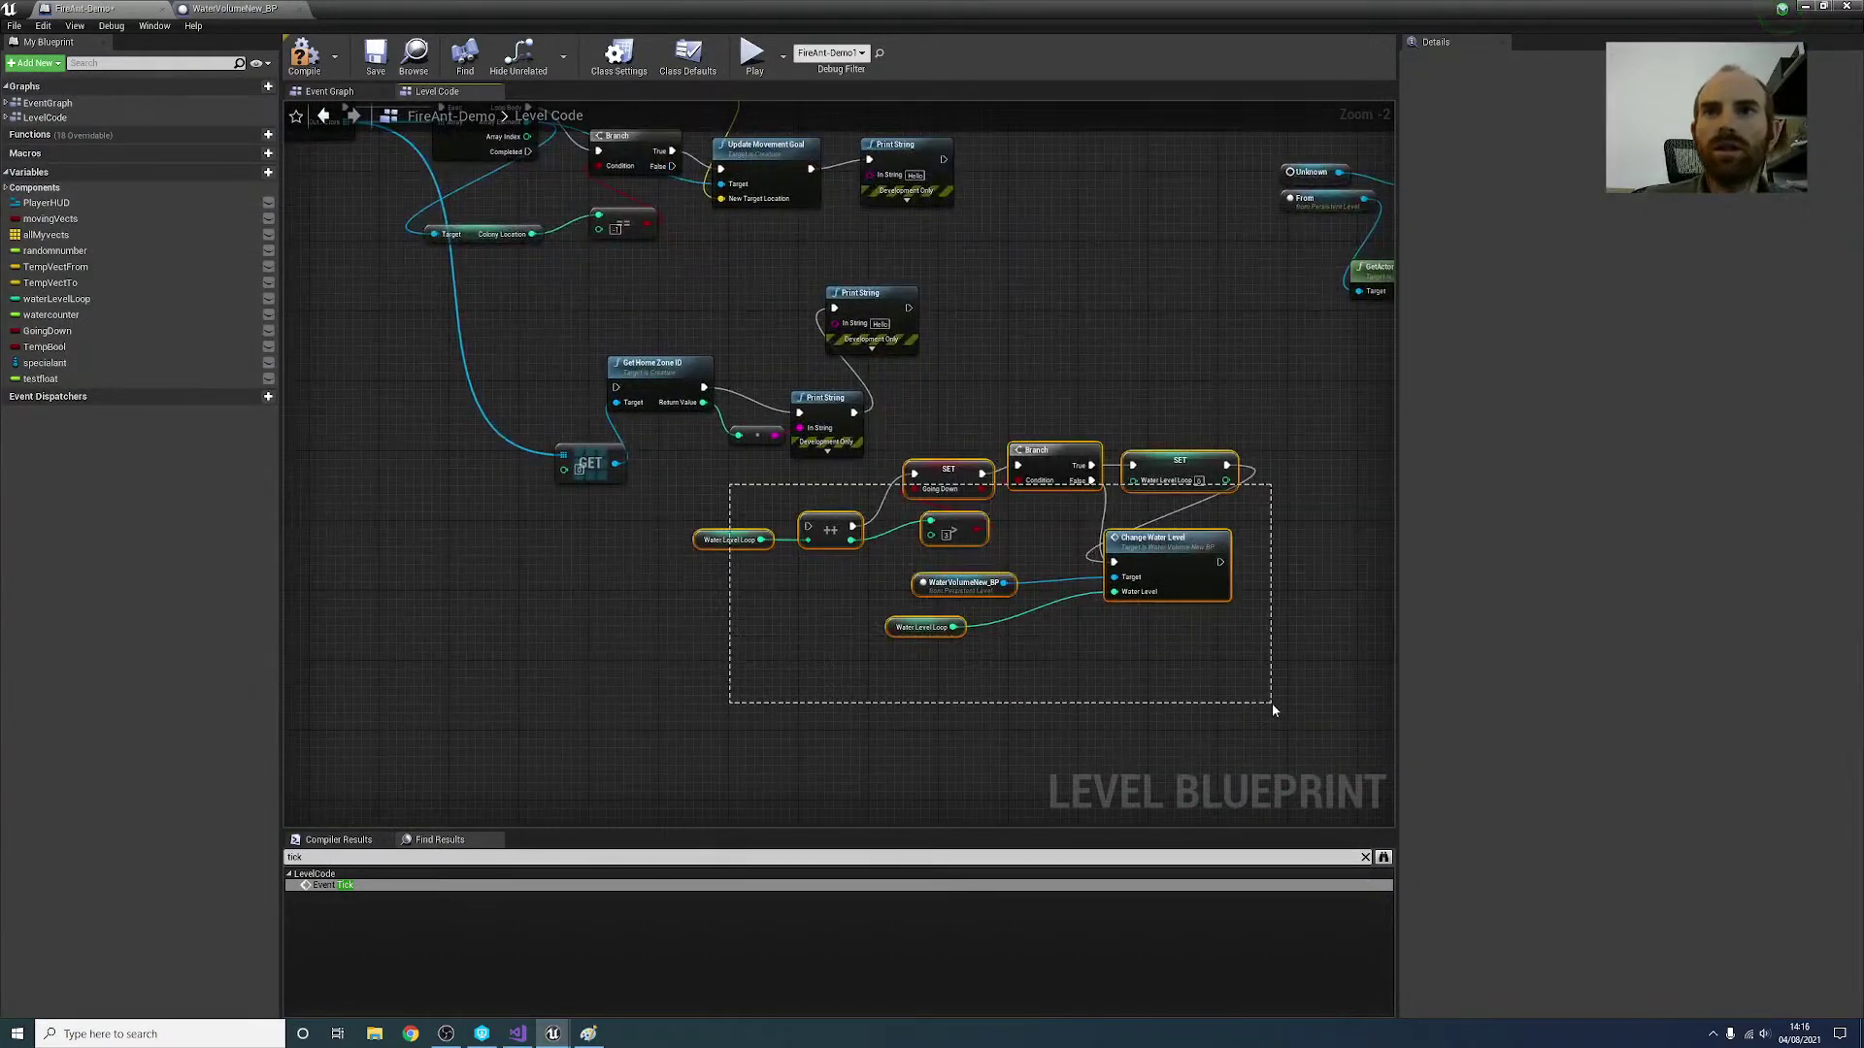
key(Delete)
scroll(612, 679, down, 4)
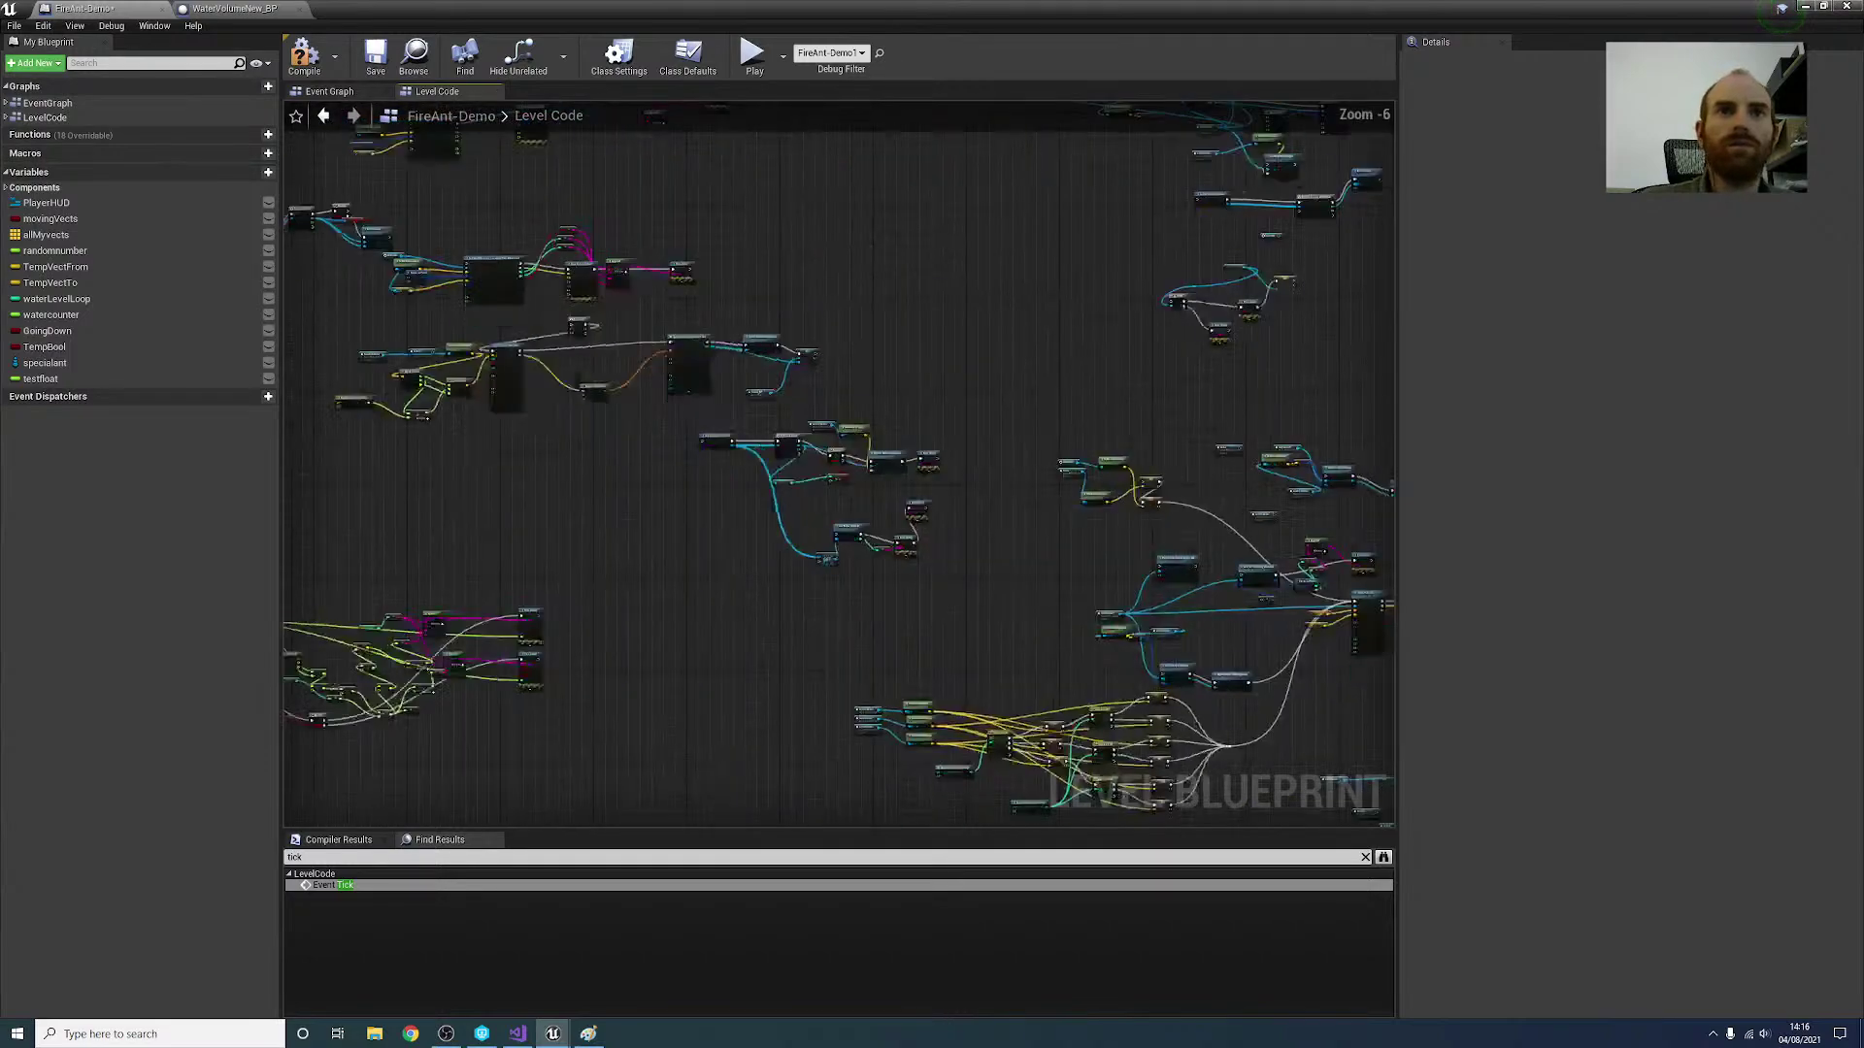
right_drag(1064, 782, 857, 683)
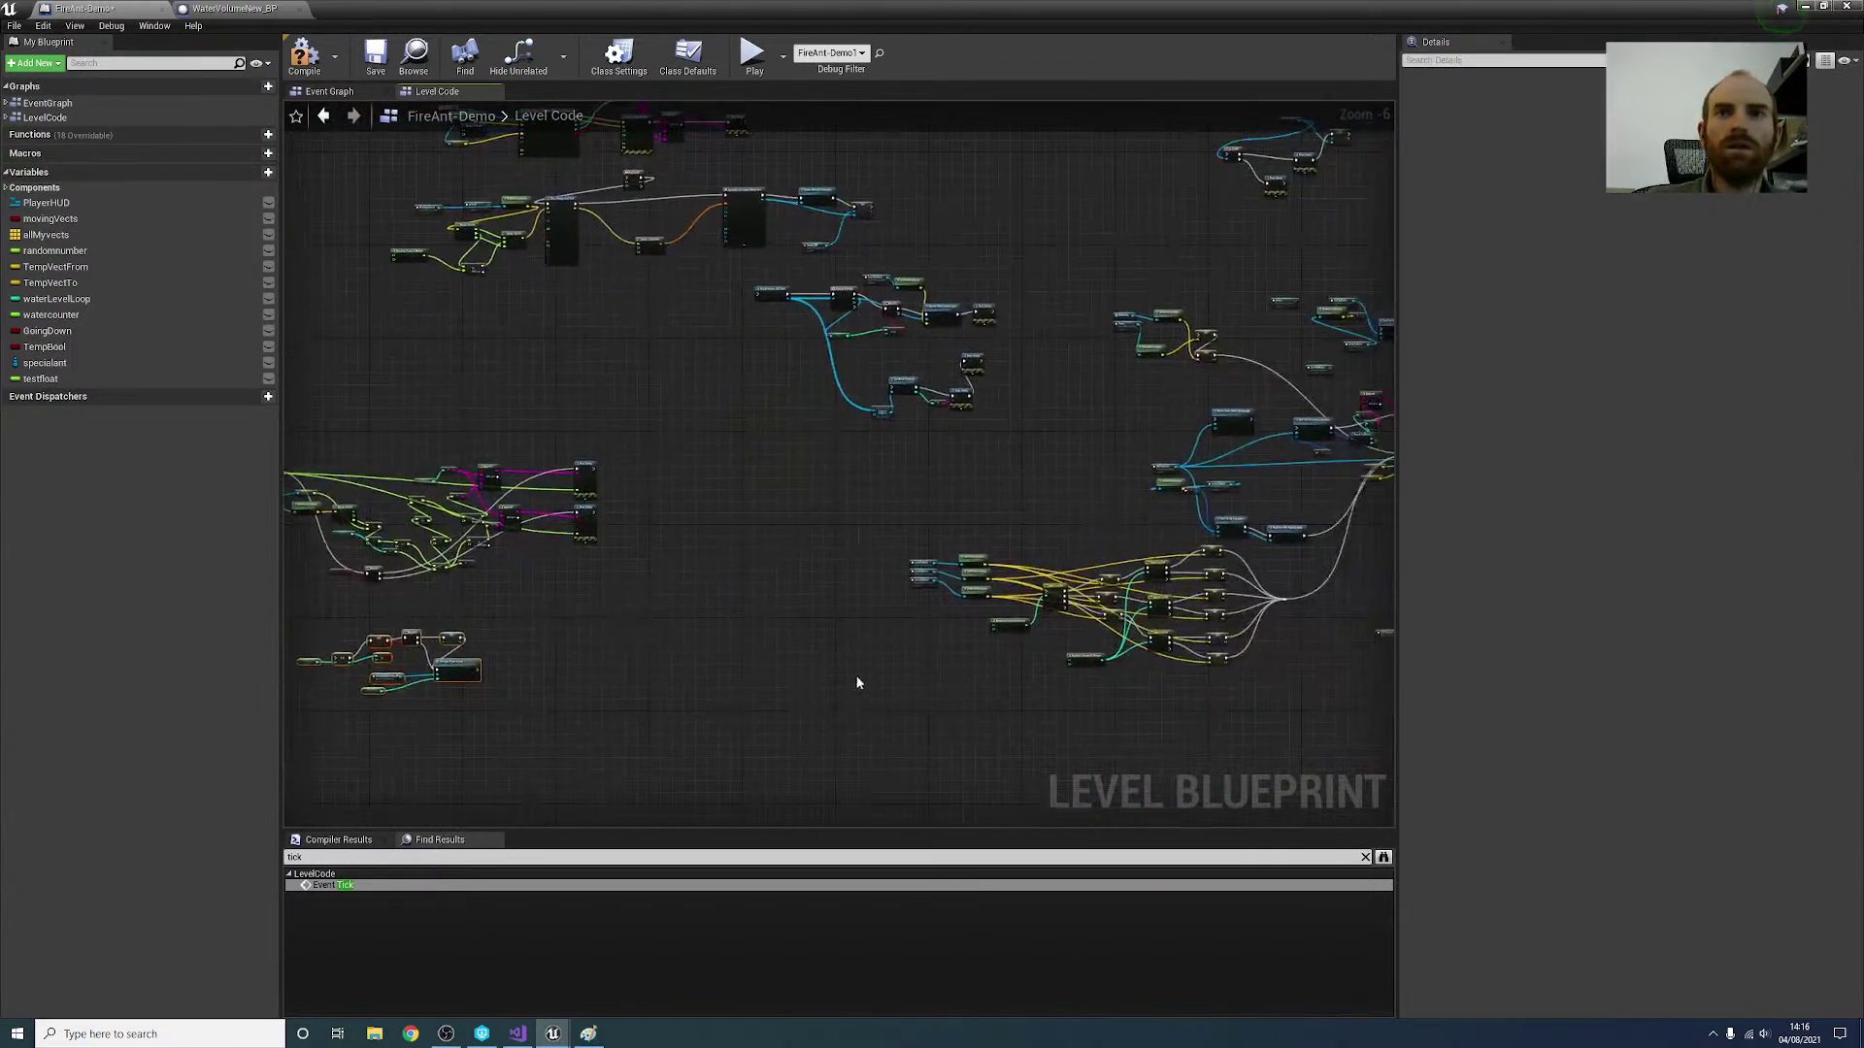
Step: Delete the old node clusters in the upper part of the Level Code graph, above and beside the water logic
right_drag(1095, 601, 787, 551)
scroll(787, 551, up, 4)
scroll(626, 638, down, 4)
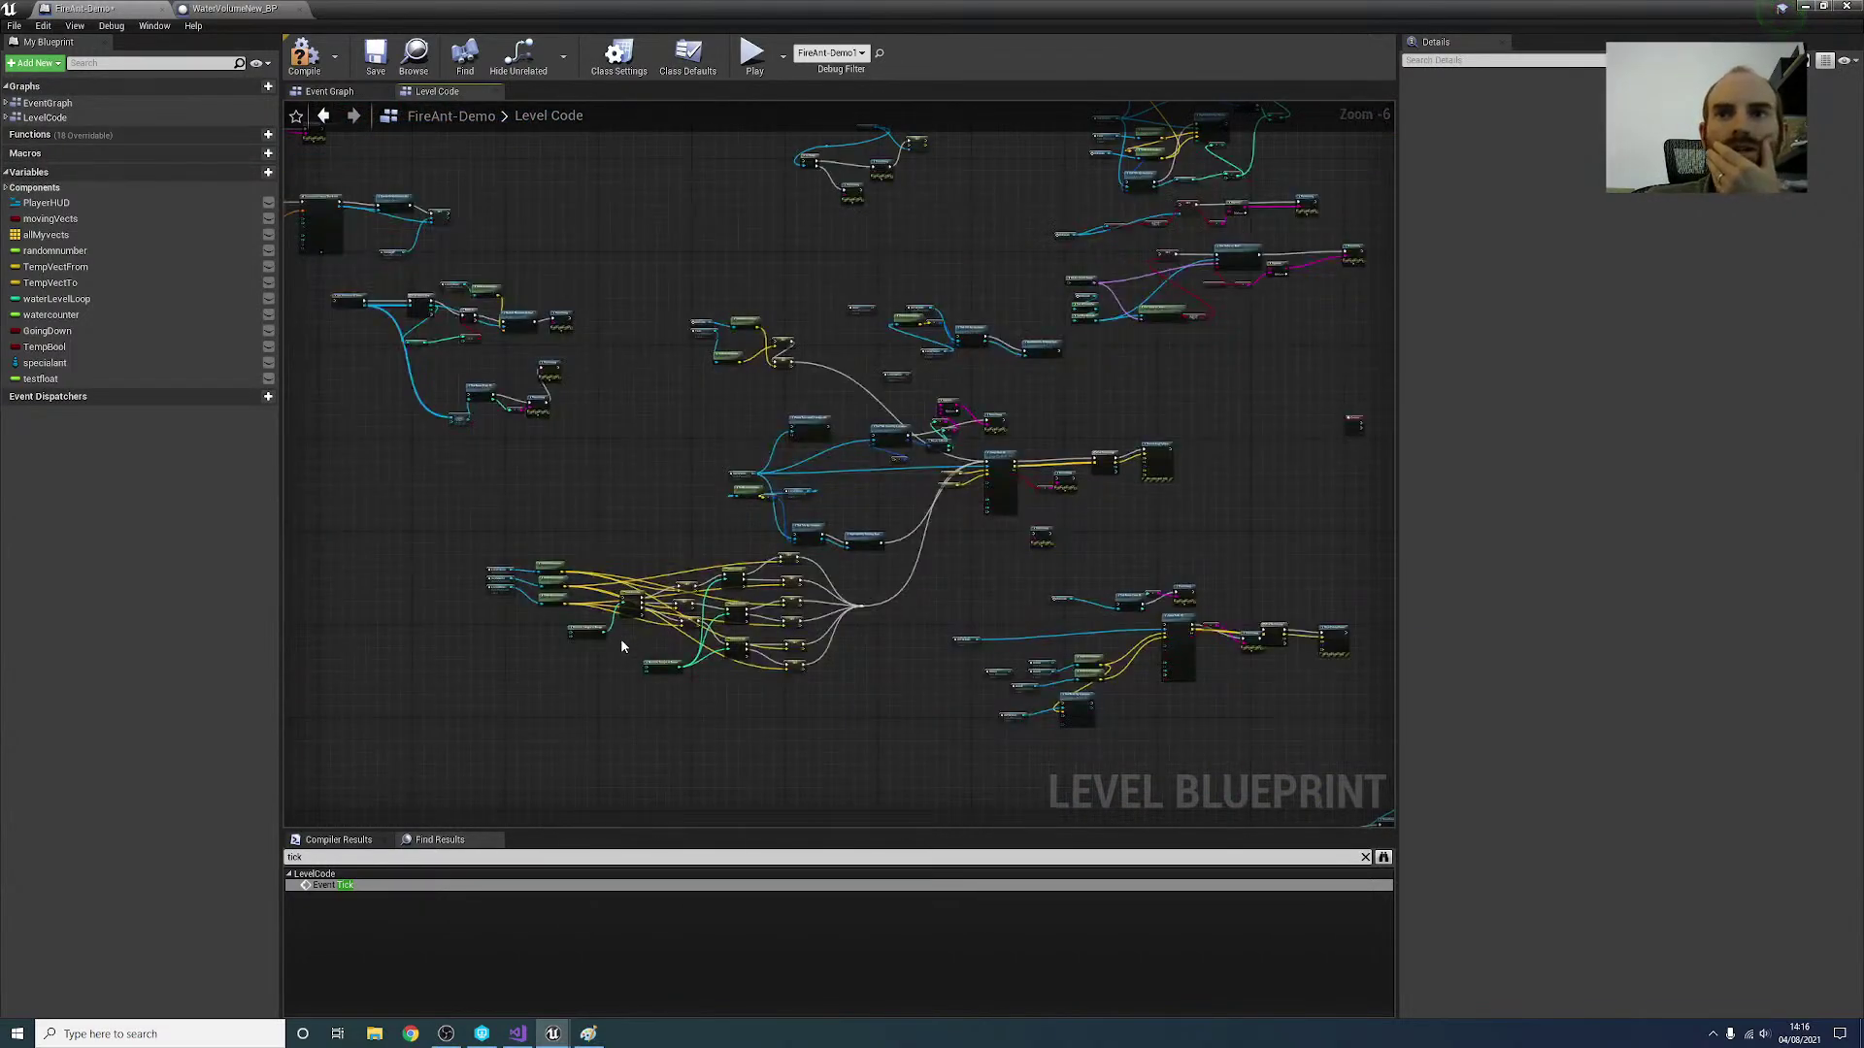
scroll(623, 646, down, 3)
scroll(749, 687, down, 2)
right_drag(748, 686, 661, 722)
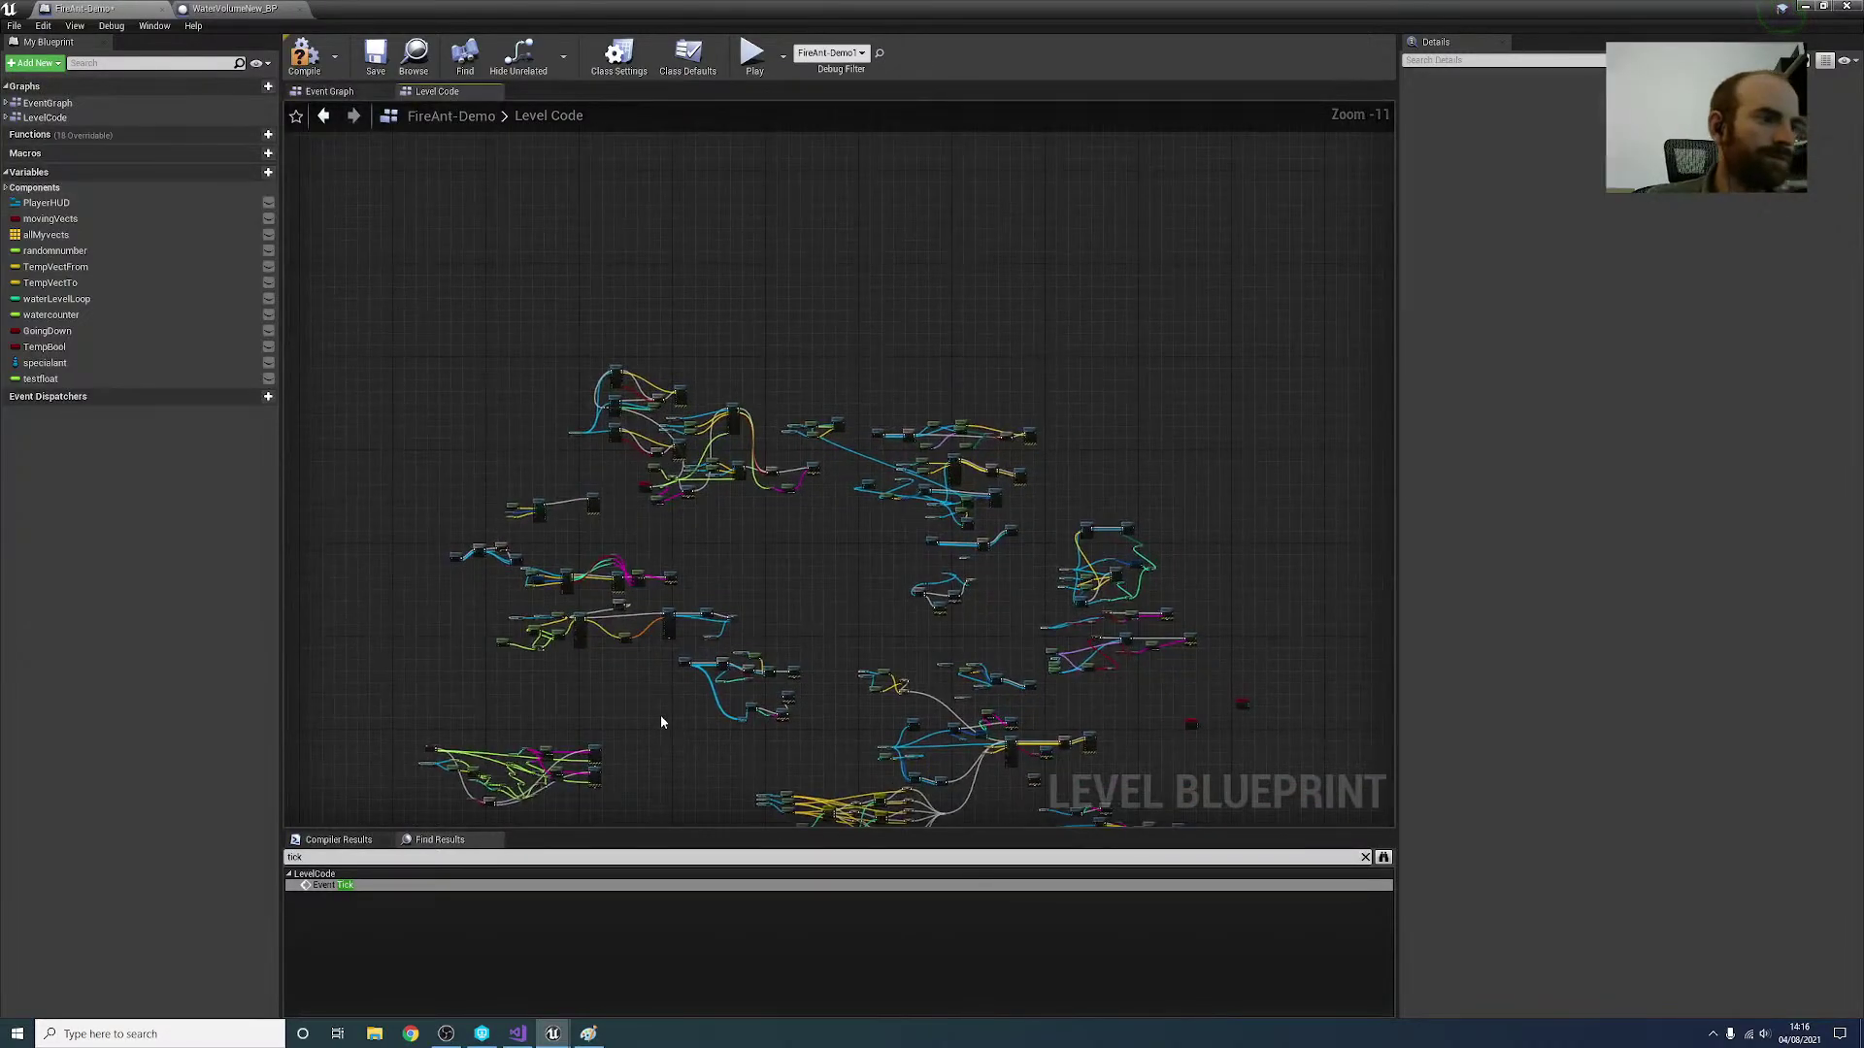
scroll(661, 721, down, 1)
right_drag(628, 565, 485, 537)
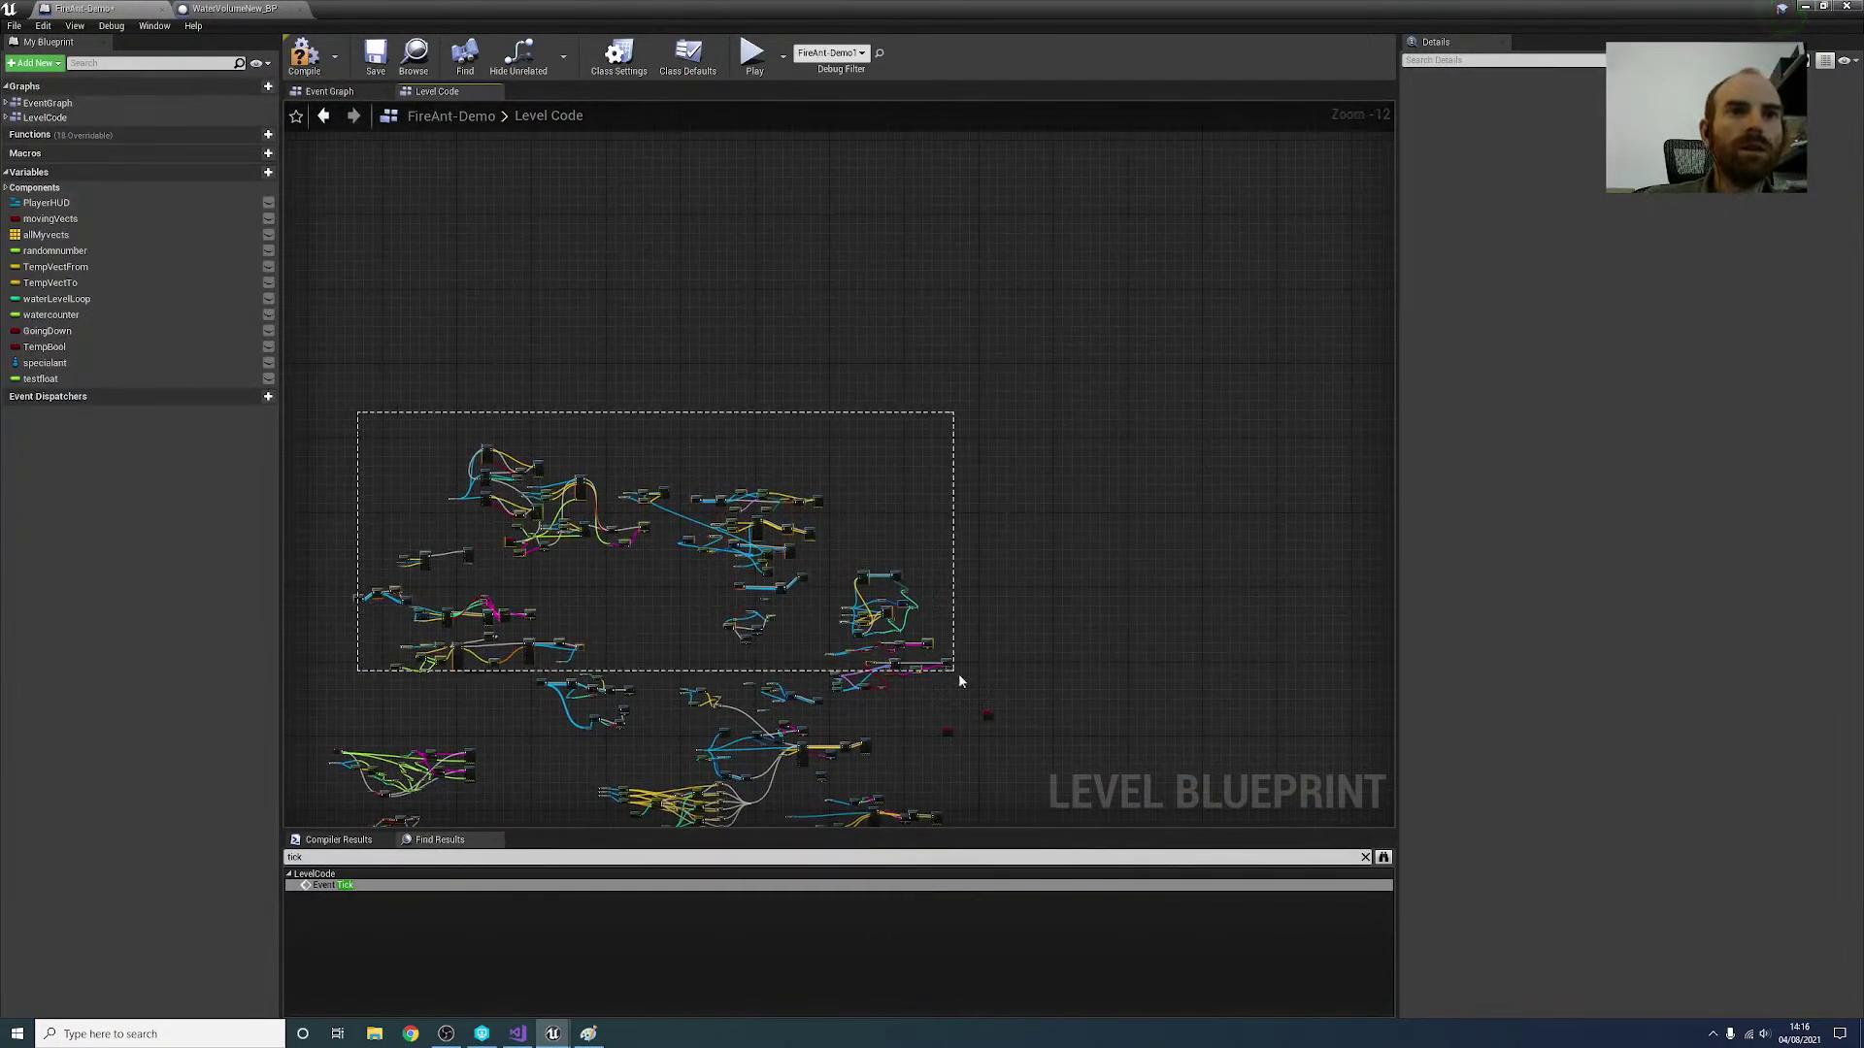
drag(958, 674, 981, 701)
key(Delete)
Step: Delete the remaining old clusters between the water logic and LevelBeginPlay, keeping the water groups and the LevelBeginPlay and HUD nodes
right_drag(787, 615, 579, 297)
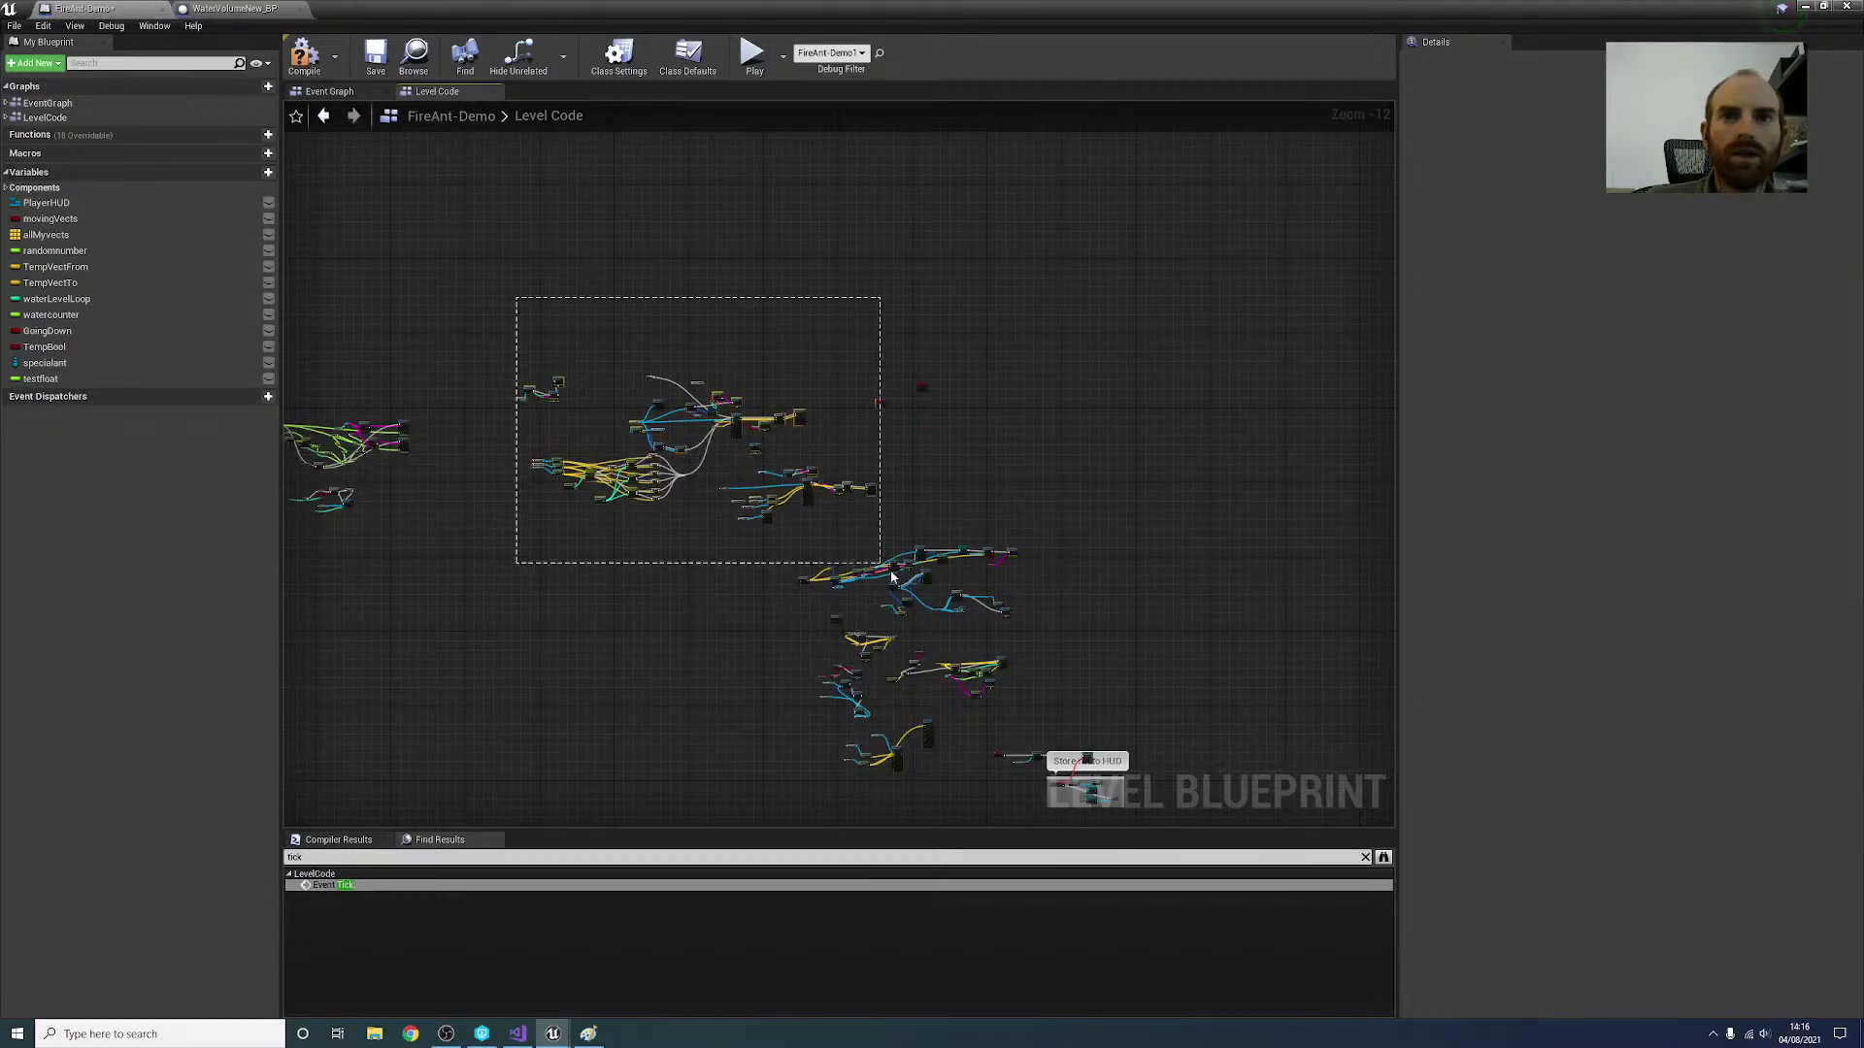
drag(892, 576, 1003, 770)
key(Delete)
drag(1093, 672, 1074, 684)
key(Delete)
right_drag(570, 519, 788, 501)
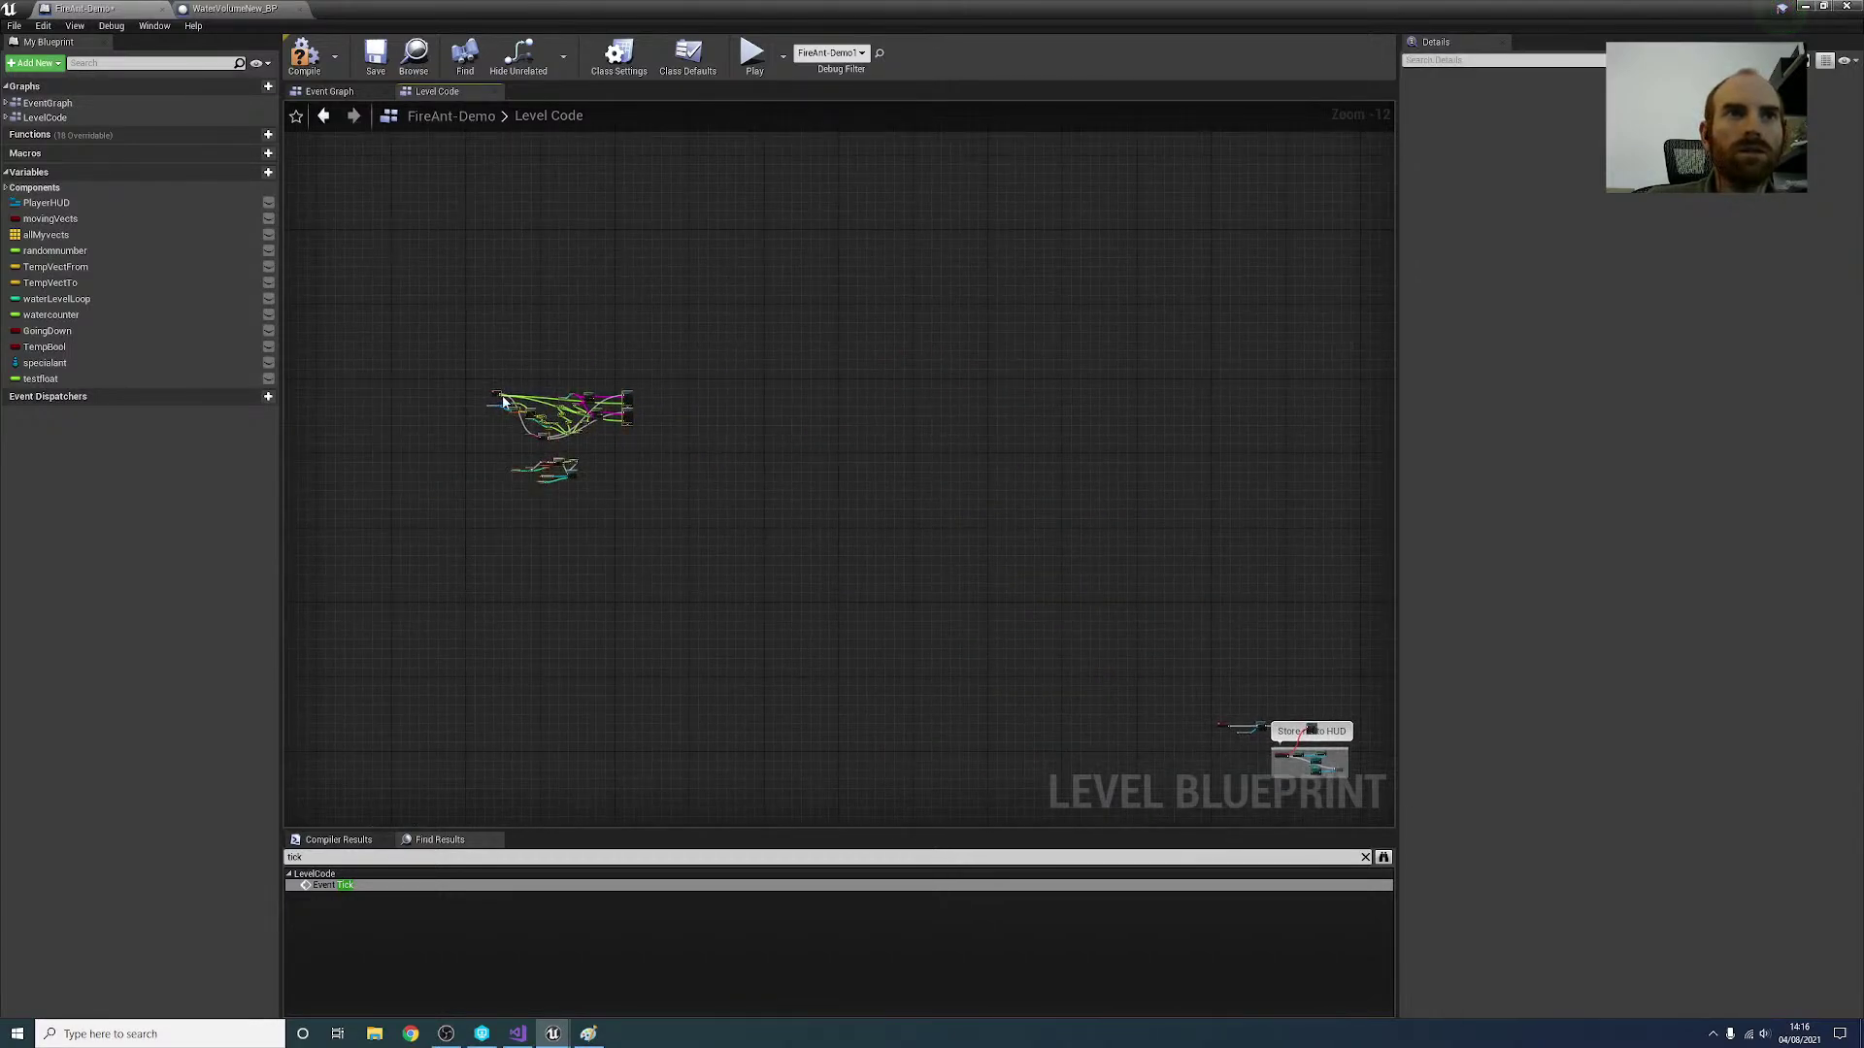
Step: Delete the unused allMyvects, movingVects, TempVectFrom and TempVectTo variables from the level blueprint
right_drag(503, 401, 1128, 610)
scroll(1127, 609, up, 9)
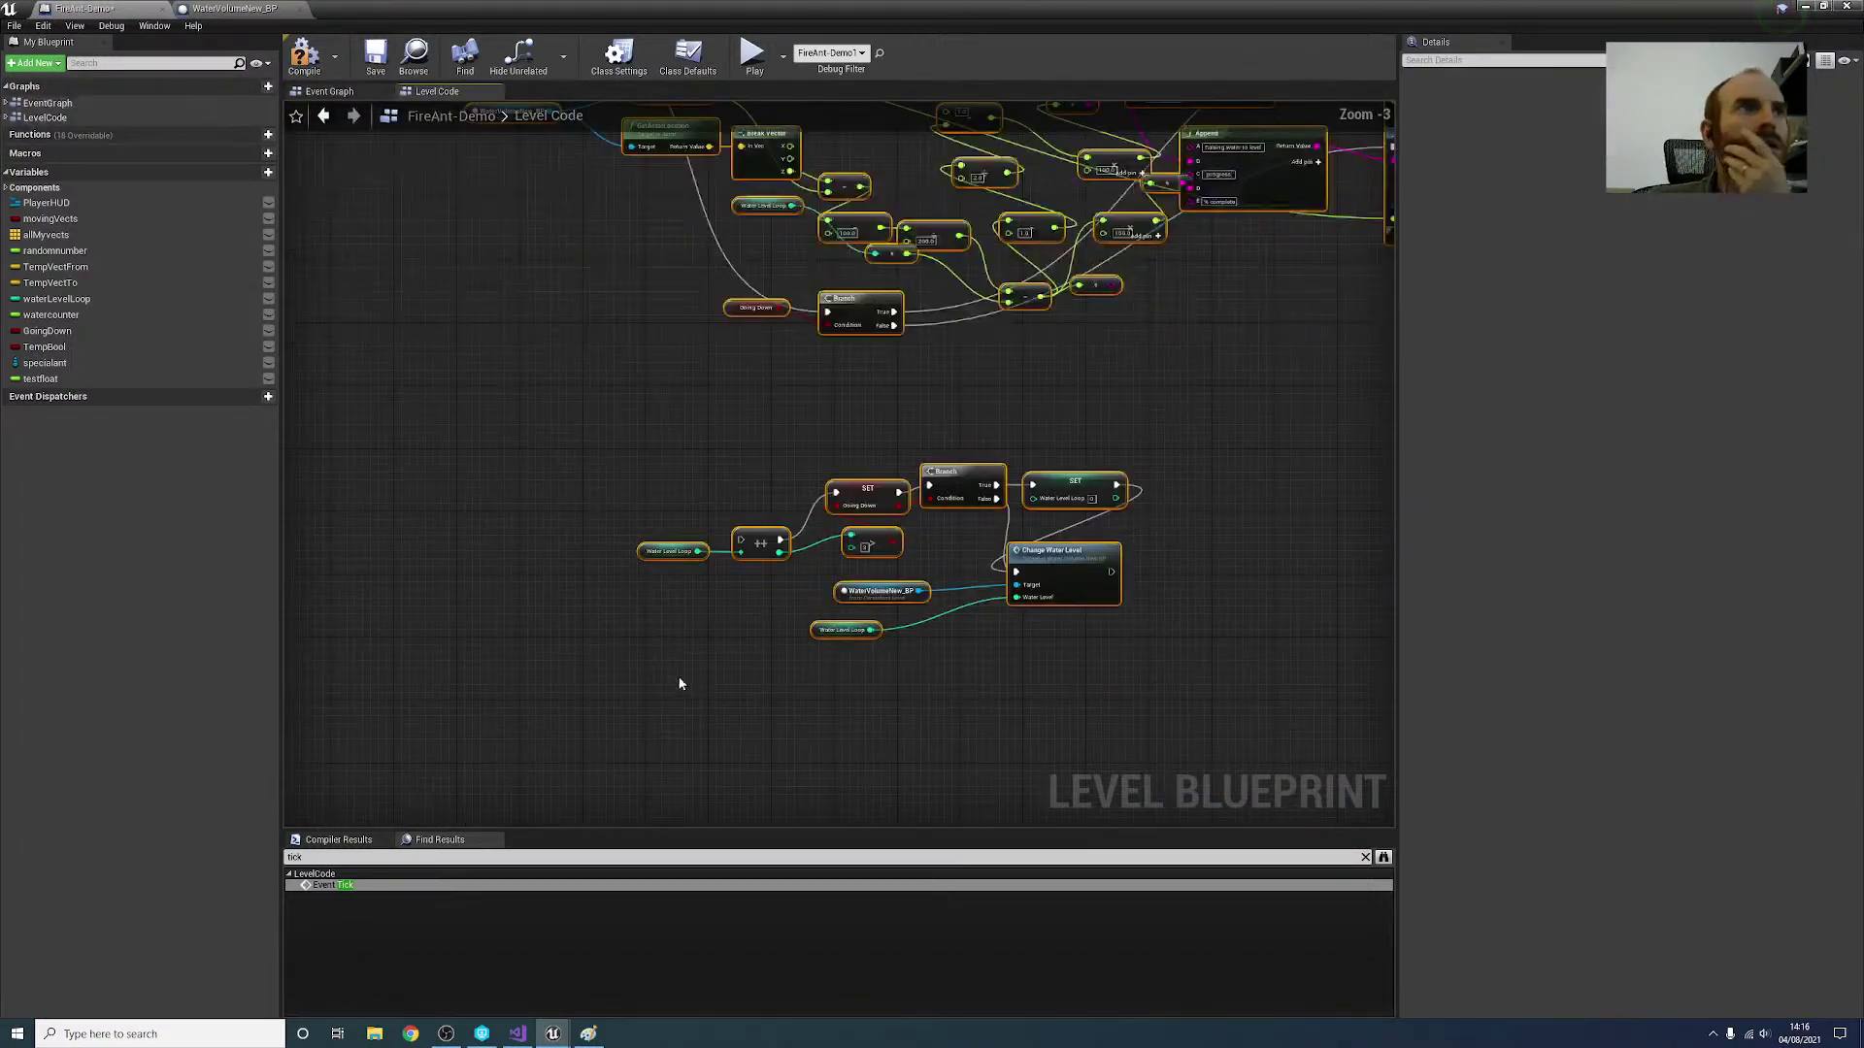
key(Delete)
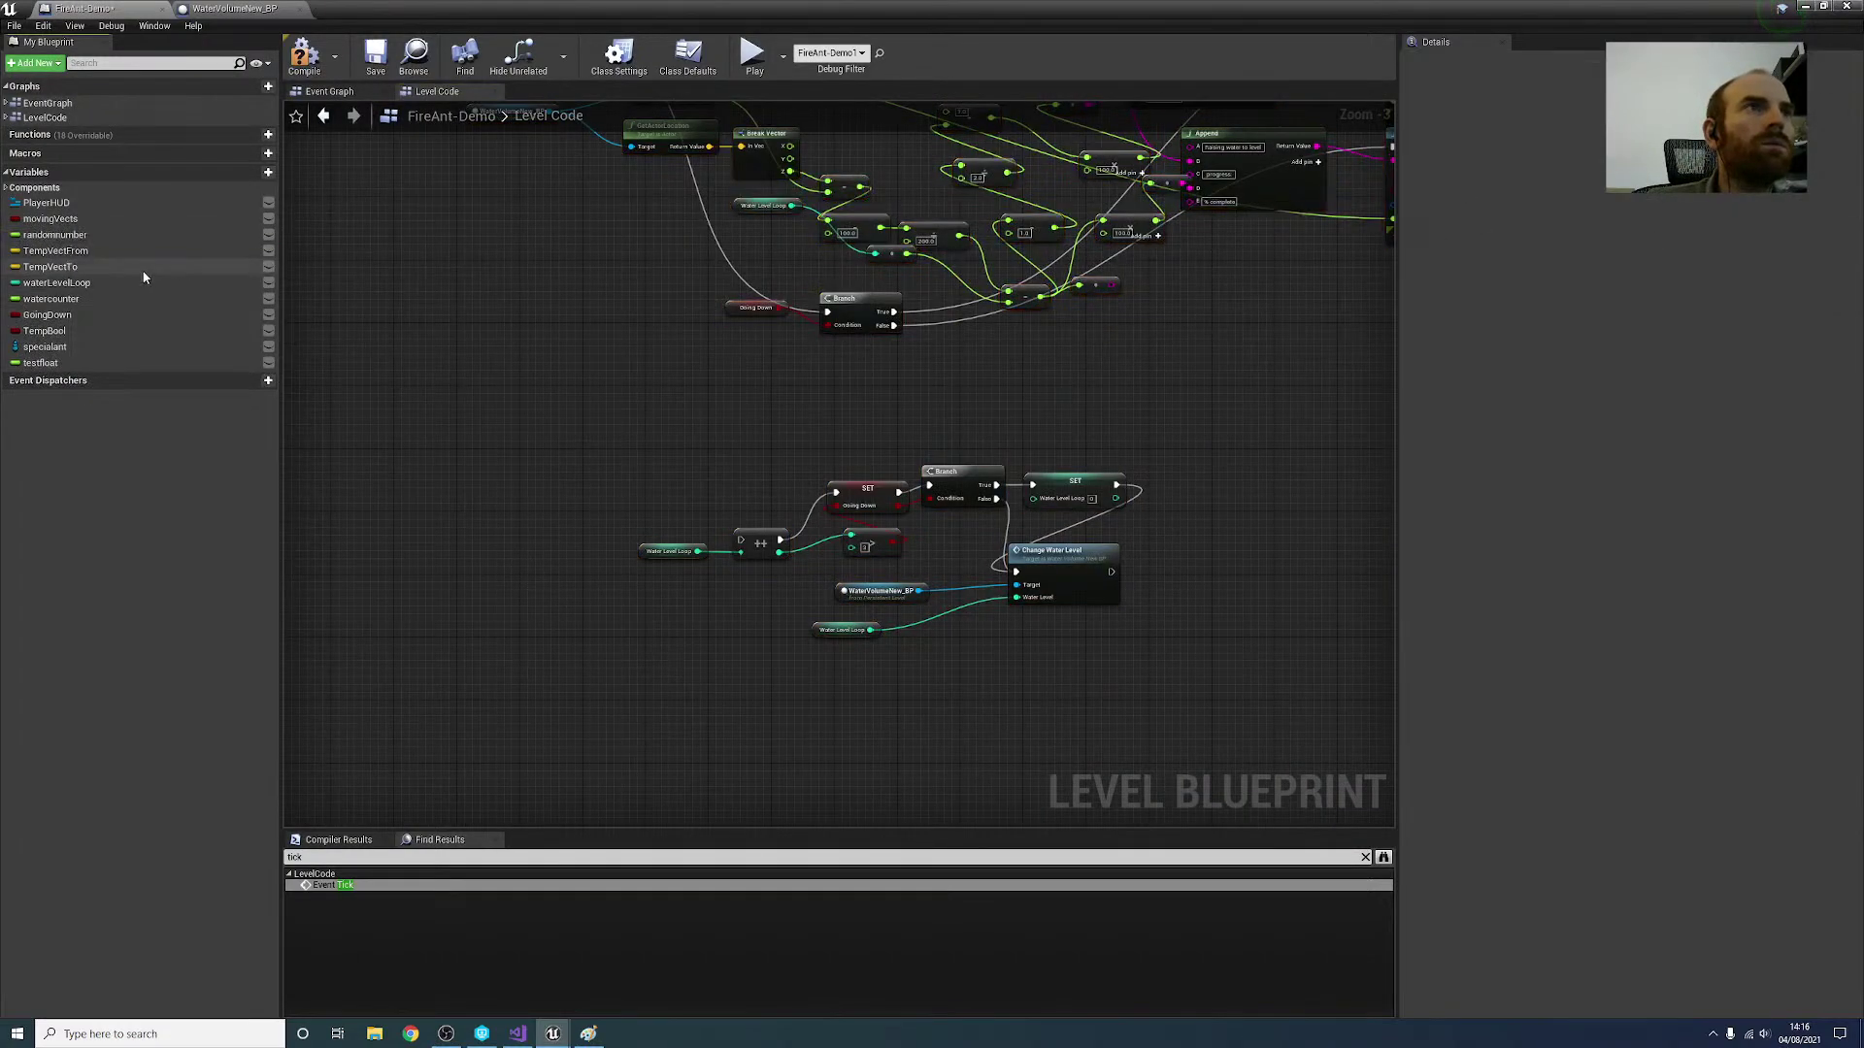
click(71, 221)
key(Delete)
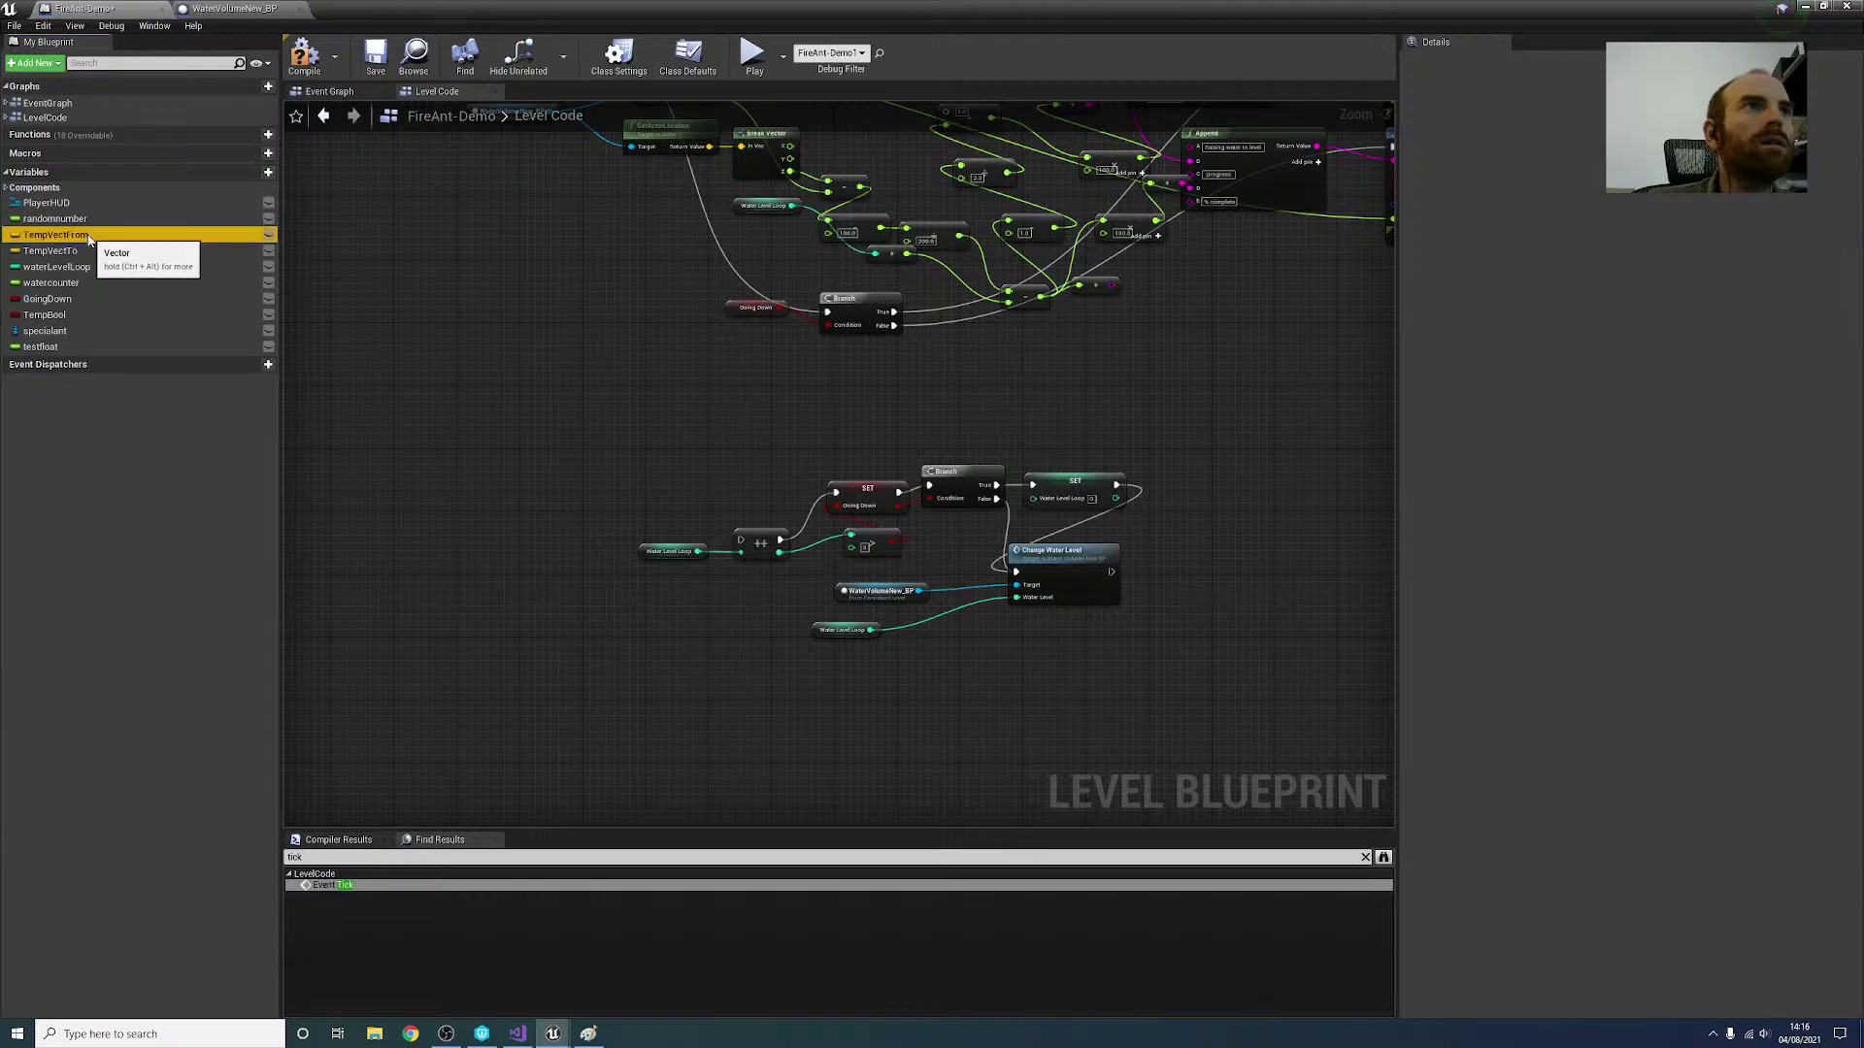
key(Delete)
click(85, 234)
key(Delete)
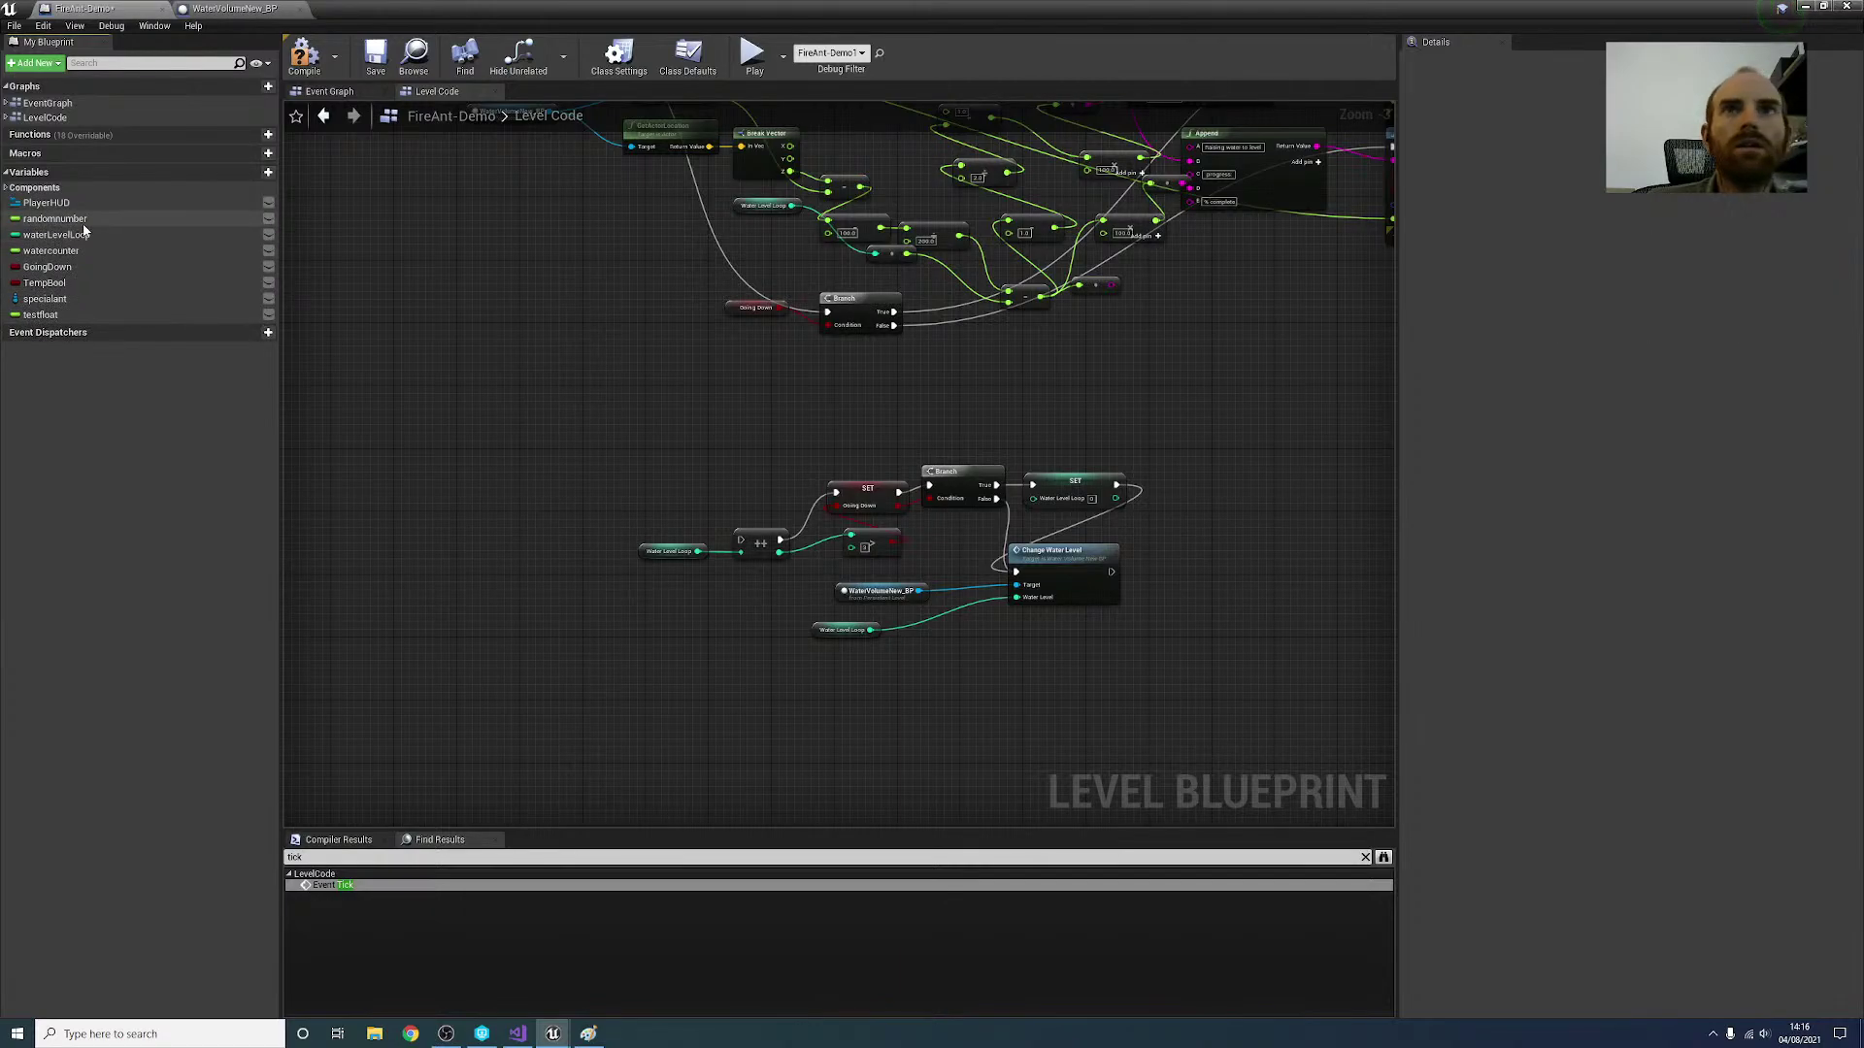
Step: Delete the randomnumber and watercounter variables, keeping waterLevelLoop
click(83, 220)
right_drag(415, 353, 396, 471)
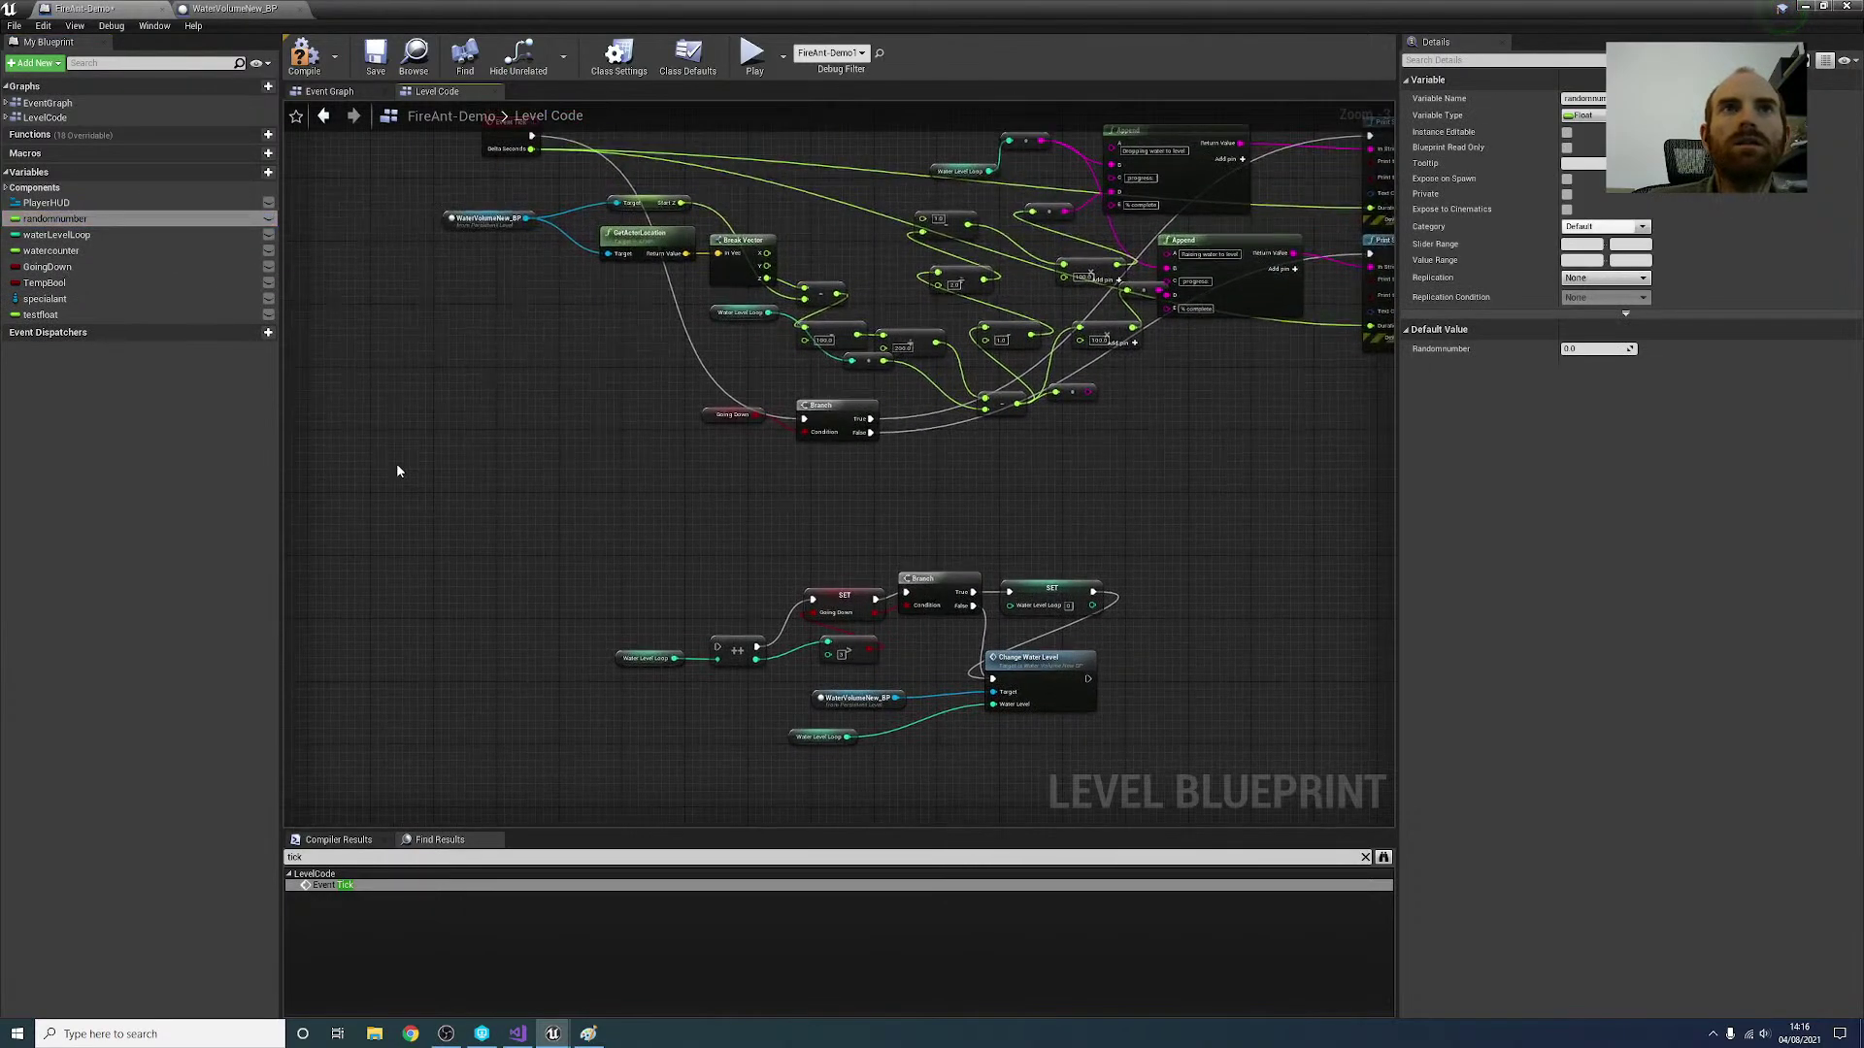
click(88, 220)
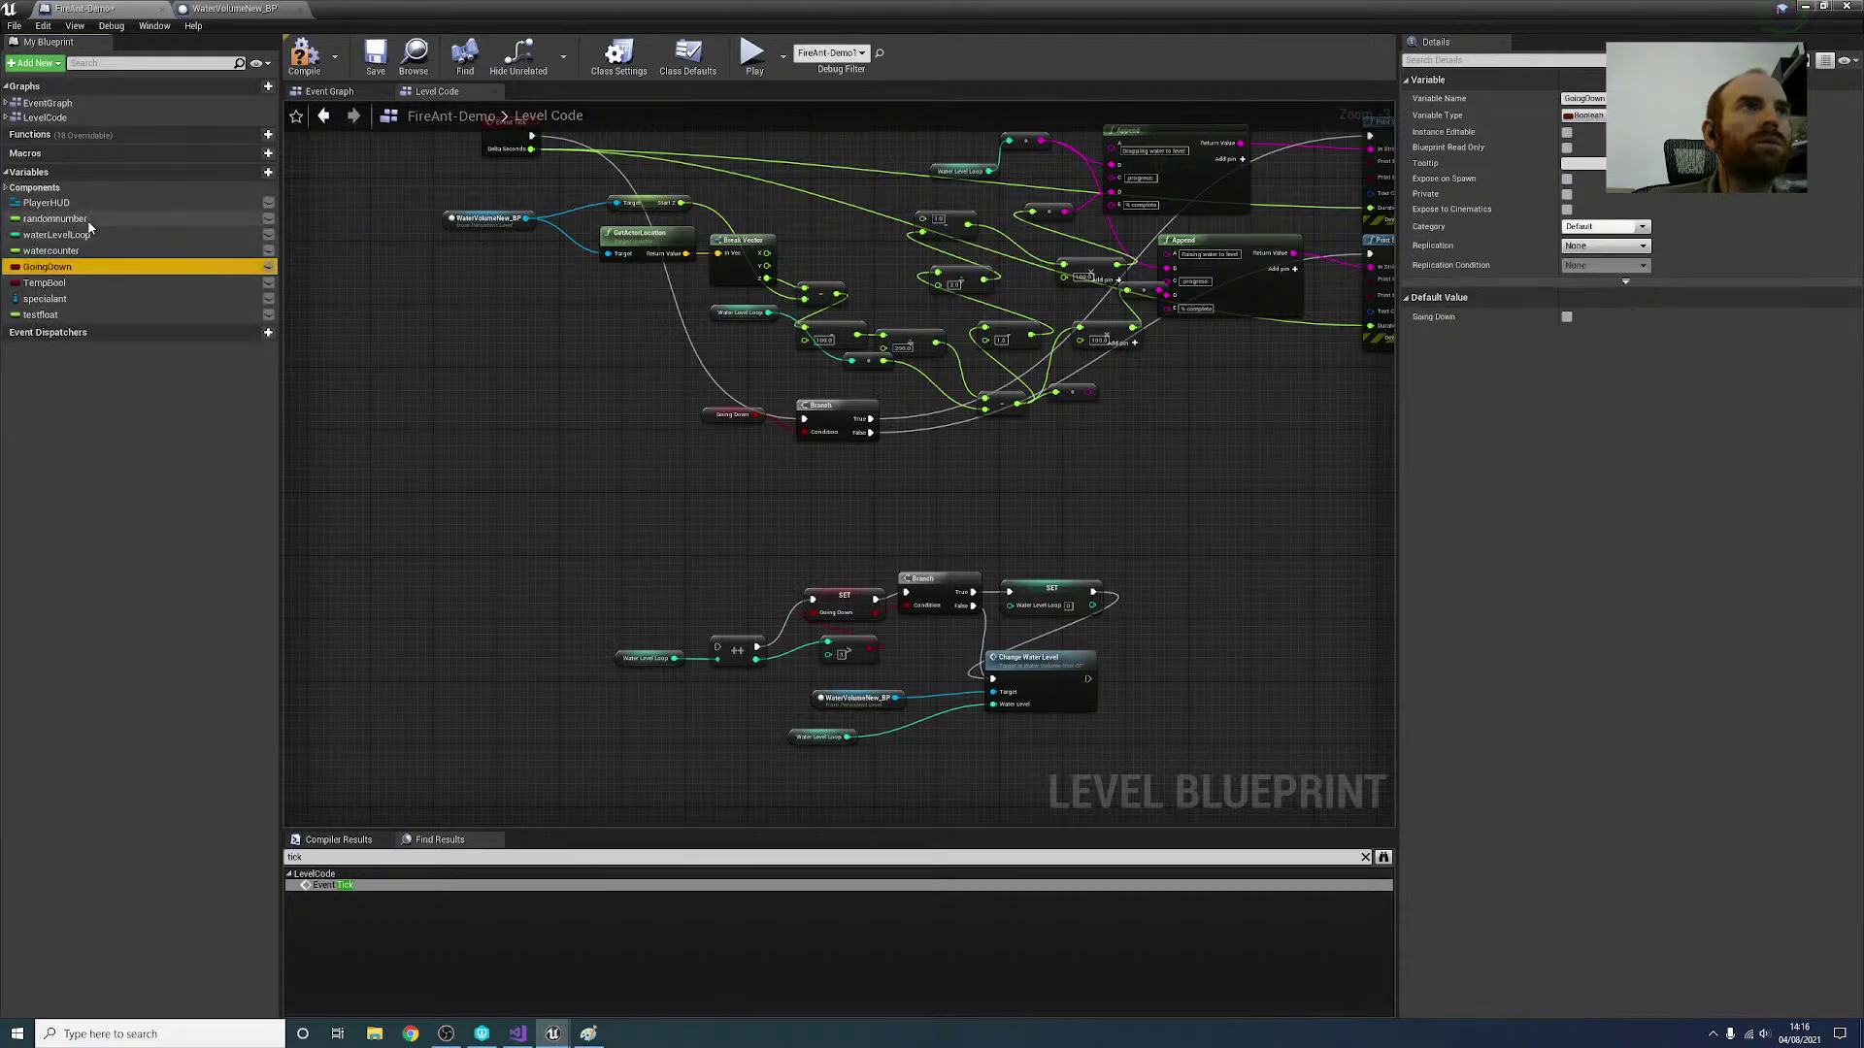
key(Delete)
click(99, 220)
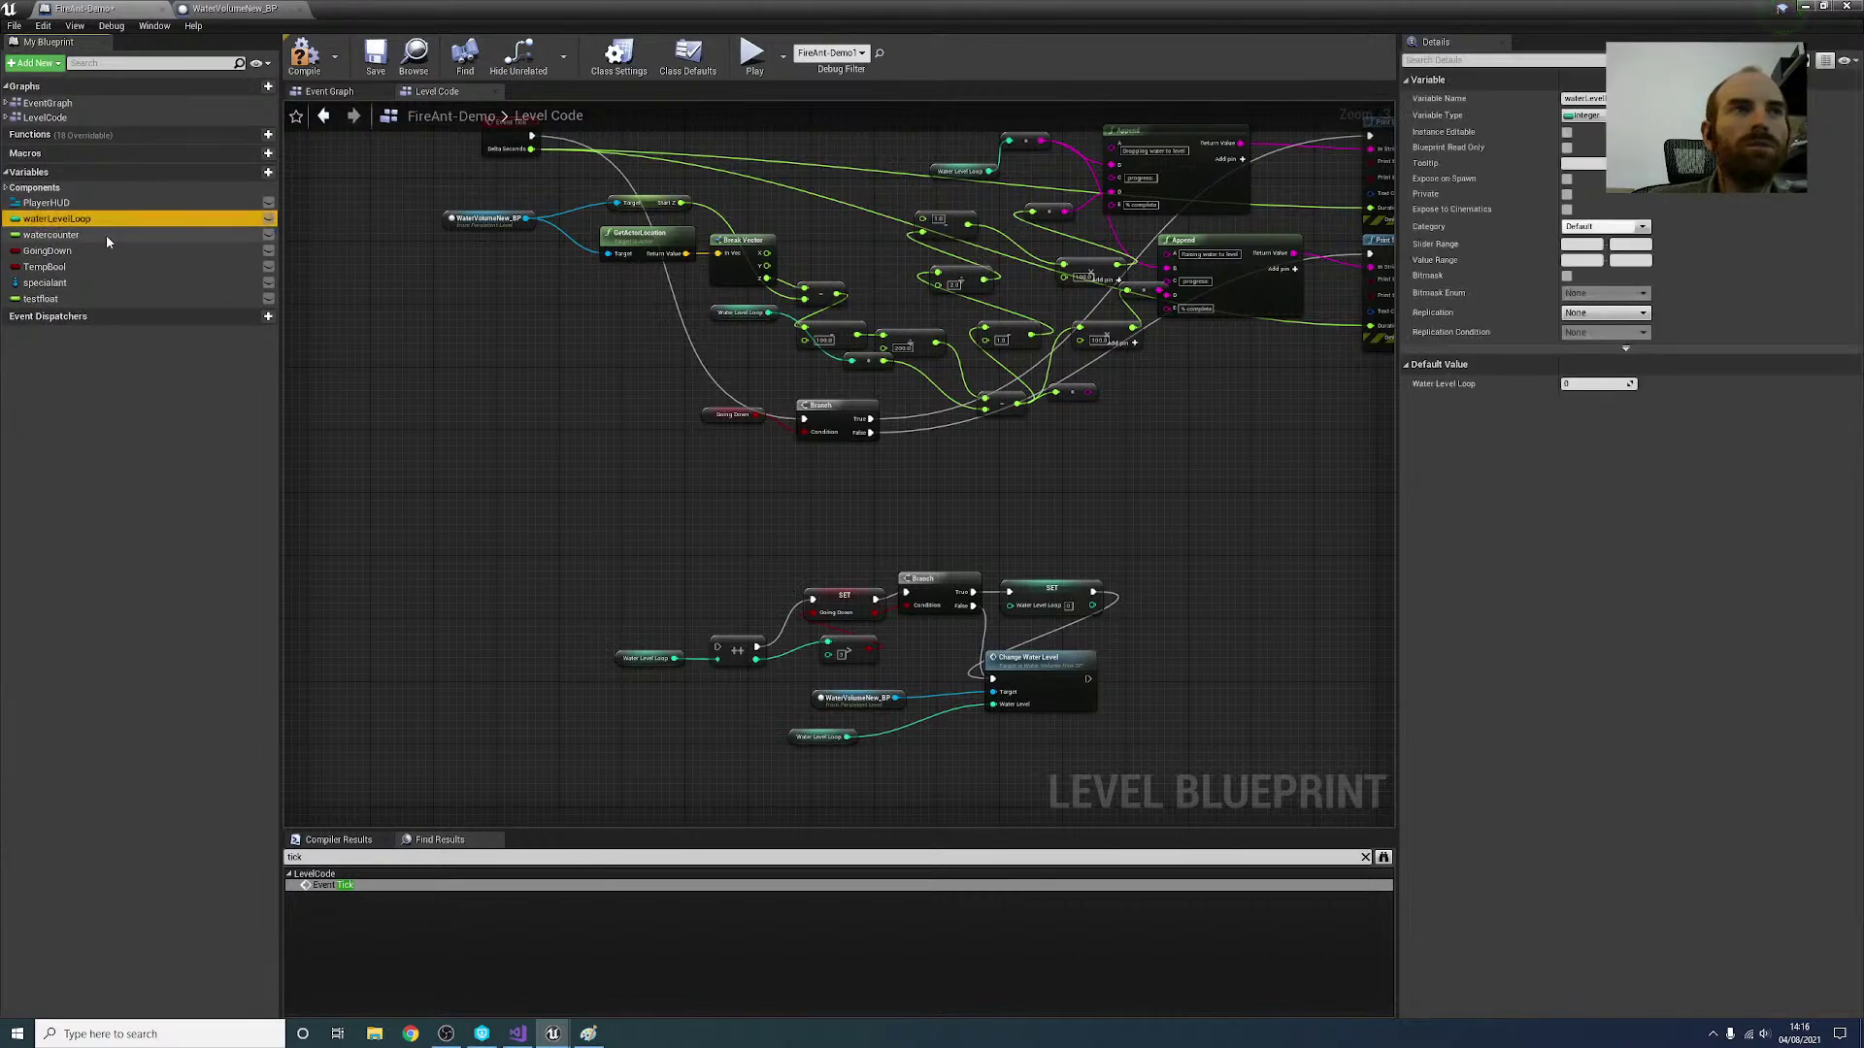
click(101, 240)
right_drag(1060, 423, 995, 344)
scroll(981, 369, up, 3)
right_drag(1125, 493, 1233, 258)
scroll(898, 389, down, 1)
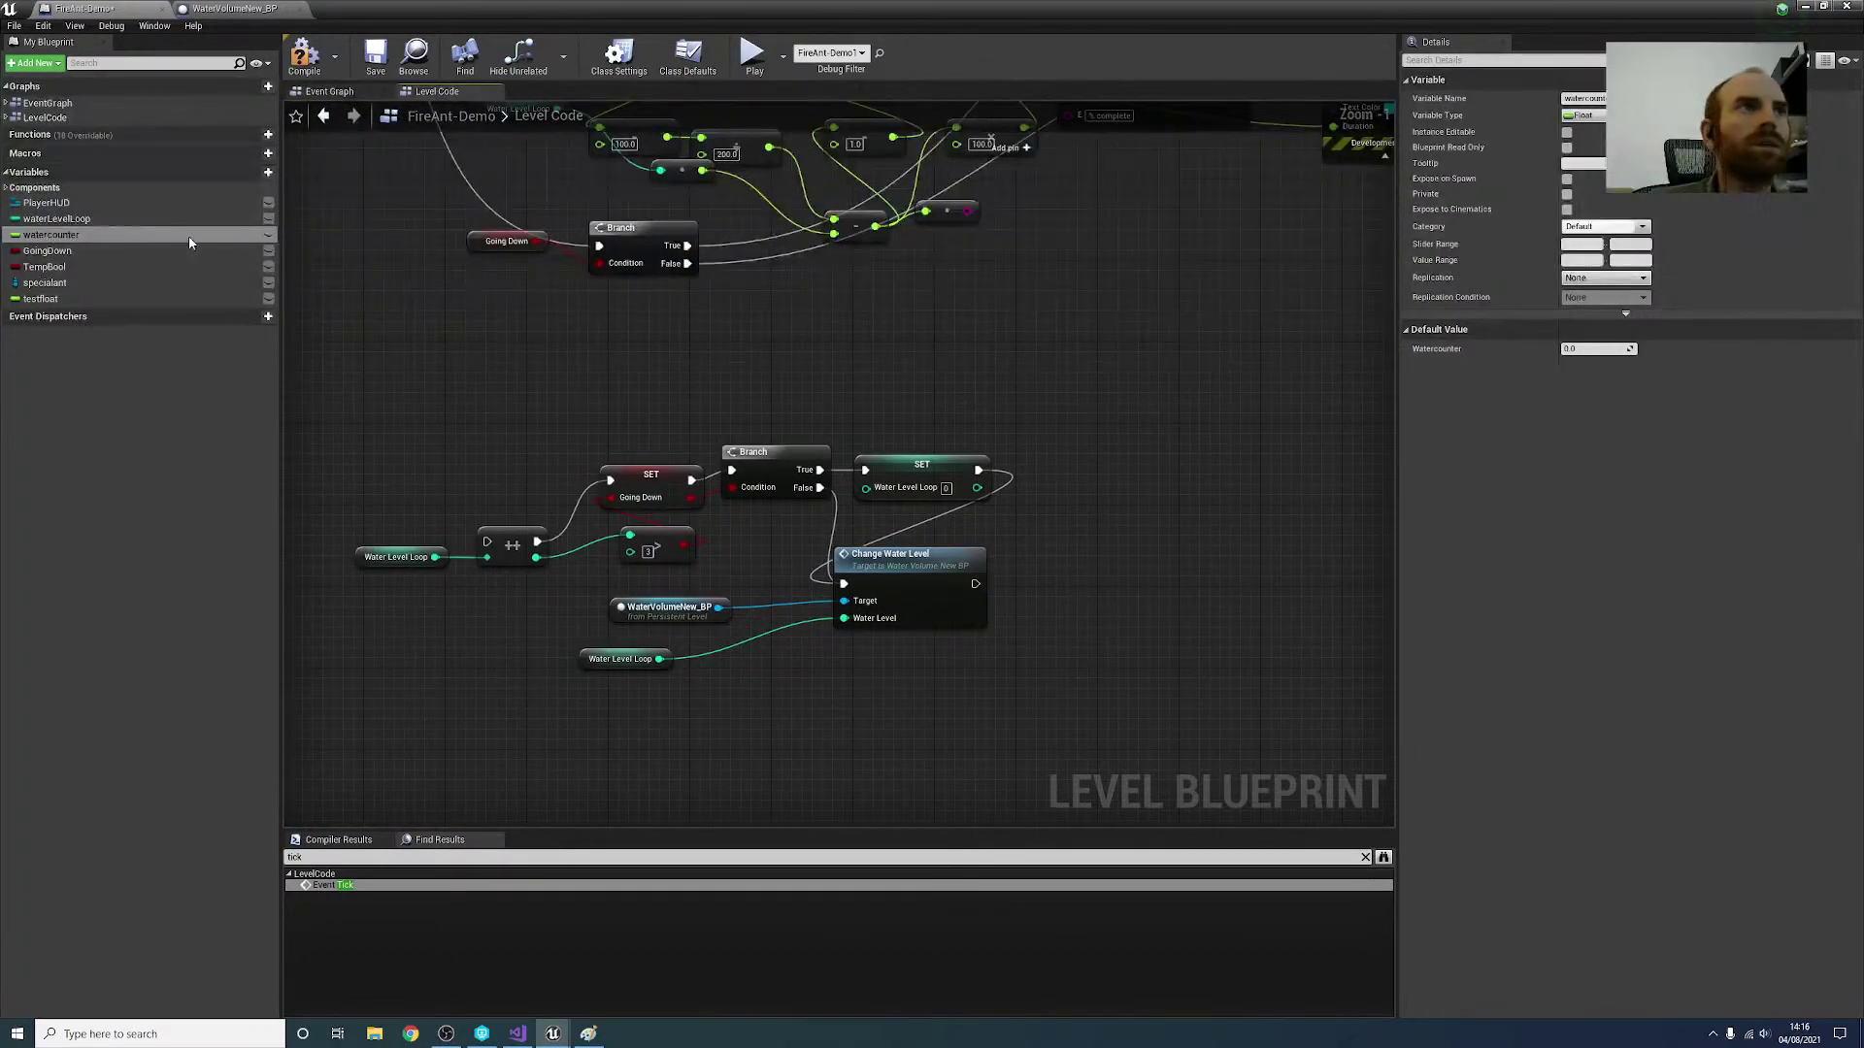
key(Delete)
Step: Delete the TempBool, testfloat and specialant variables, keeping GoingDown
click(107, 237)
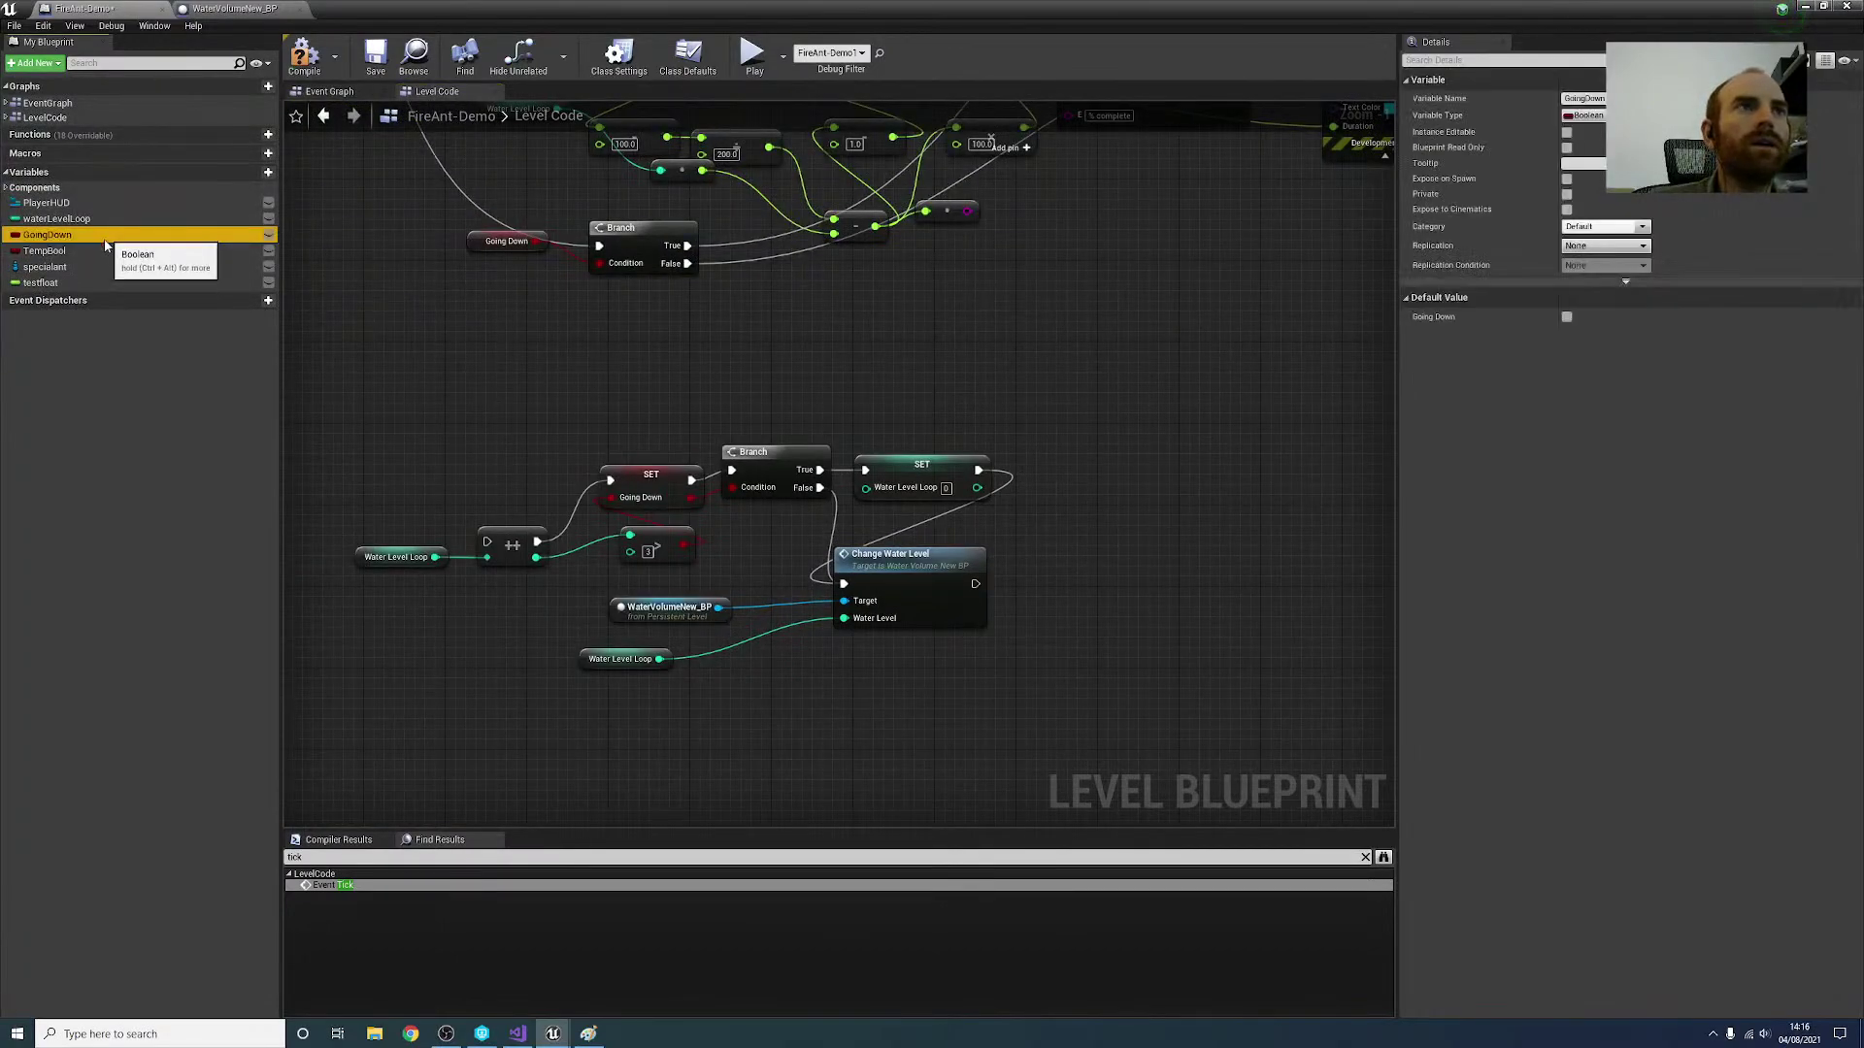
click(107, 252)
key(Delete)
click(109, 269)
key(Delete)
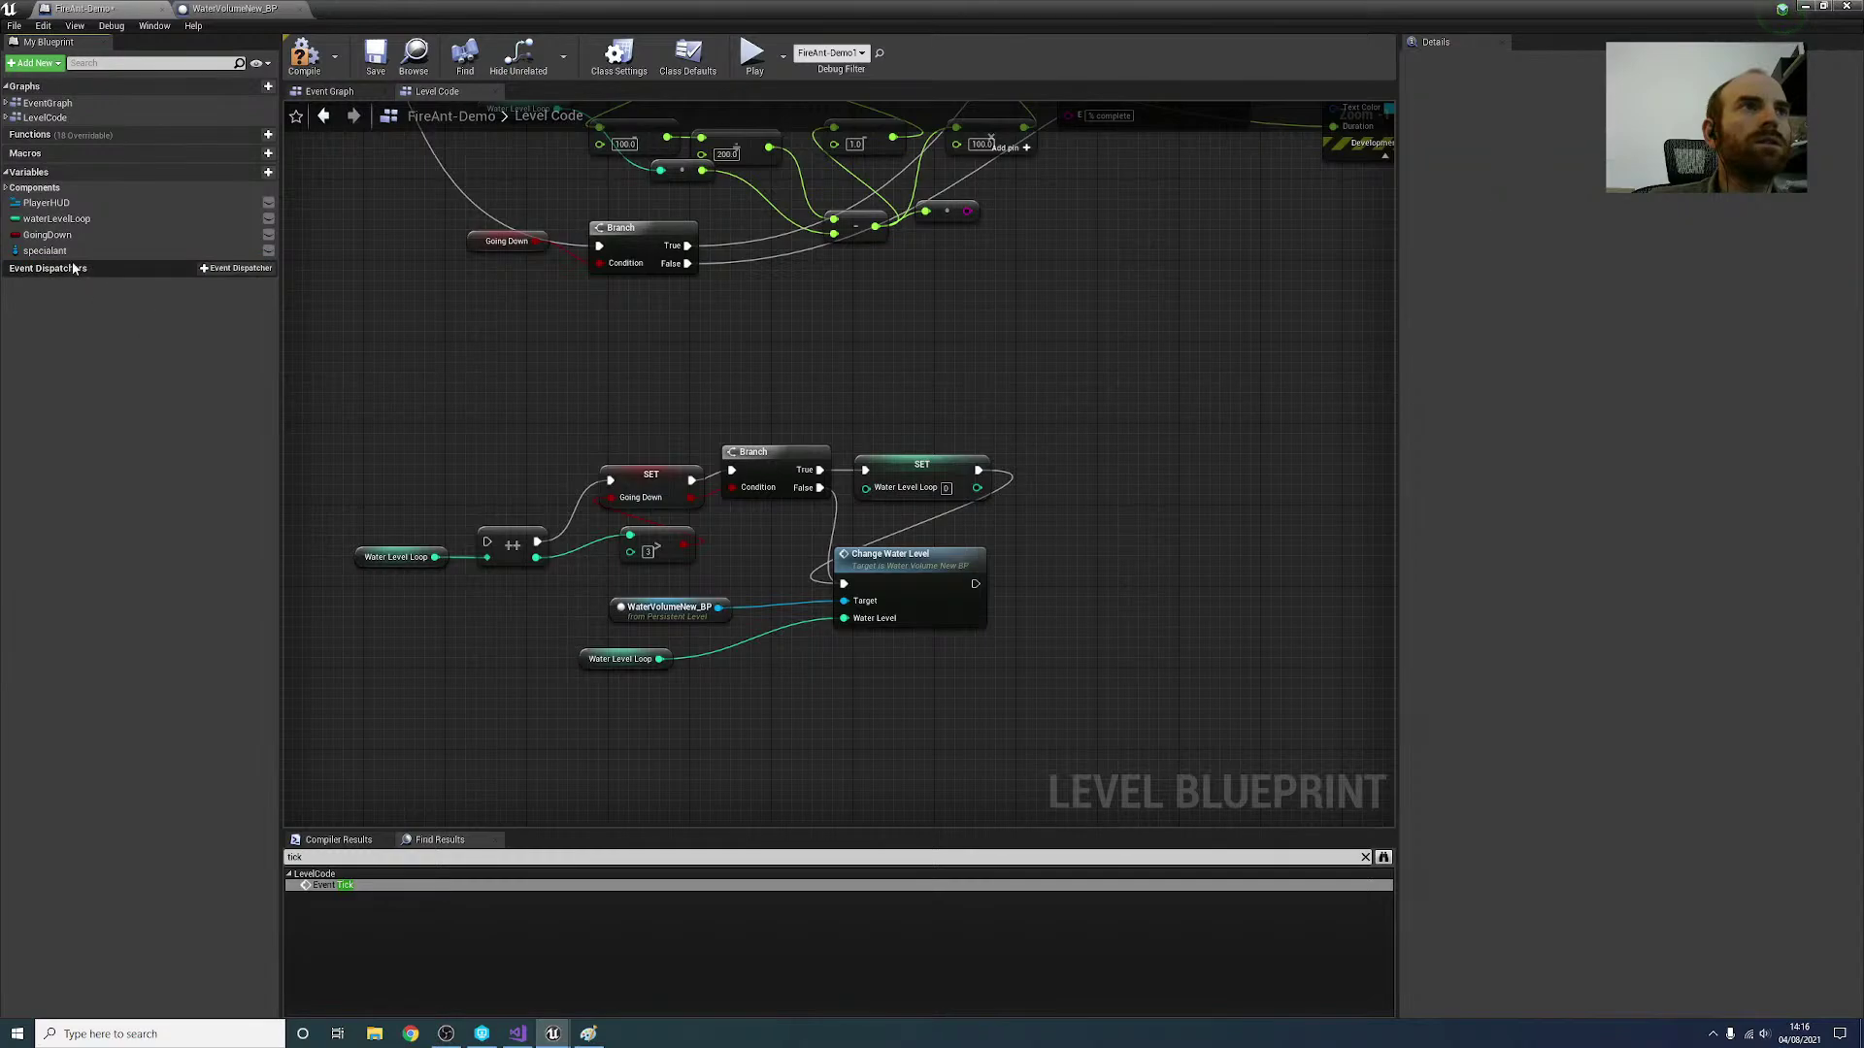
click(68, 250)
key(Delete)
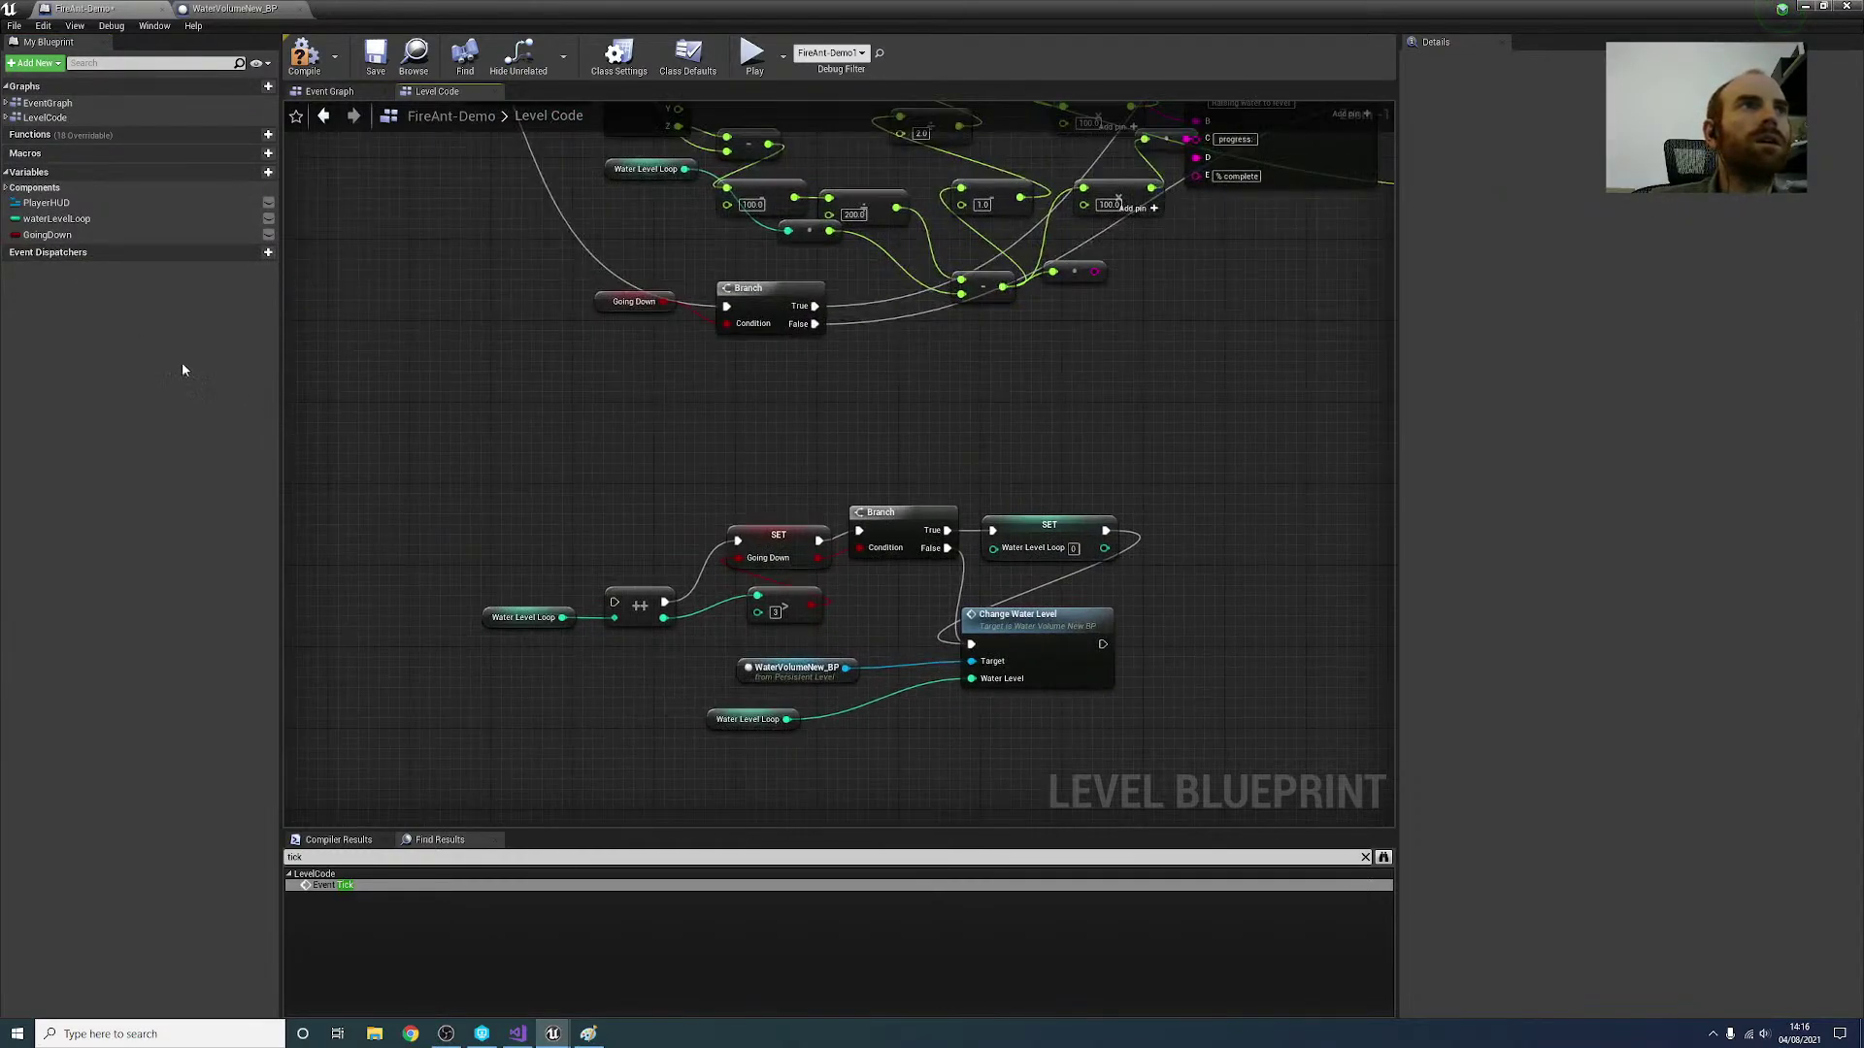
Step: Dock the FireAnt-Demo level blueprint and WaterVolumeNew_BP editors as tabs in the main editor window and return to the level viewport
scroll(466, 427, down, 4)
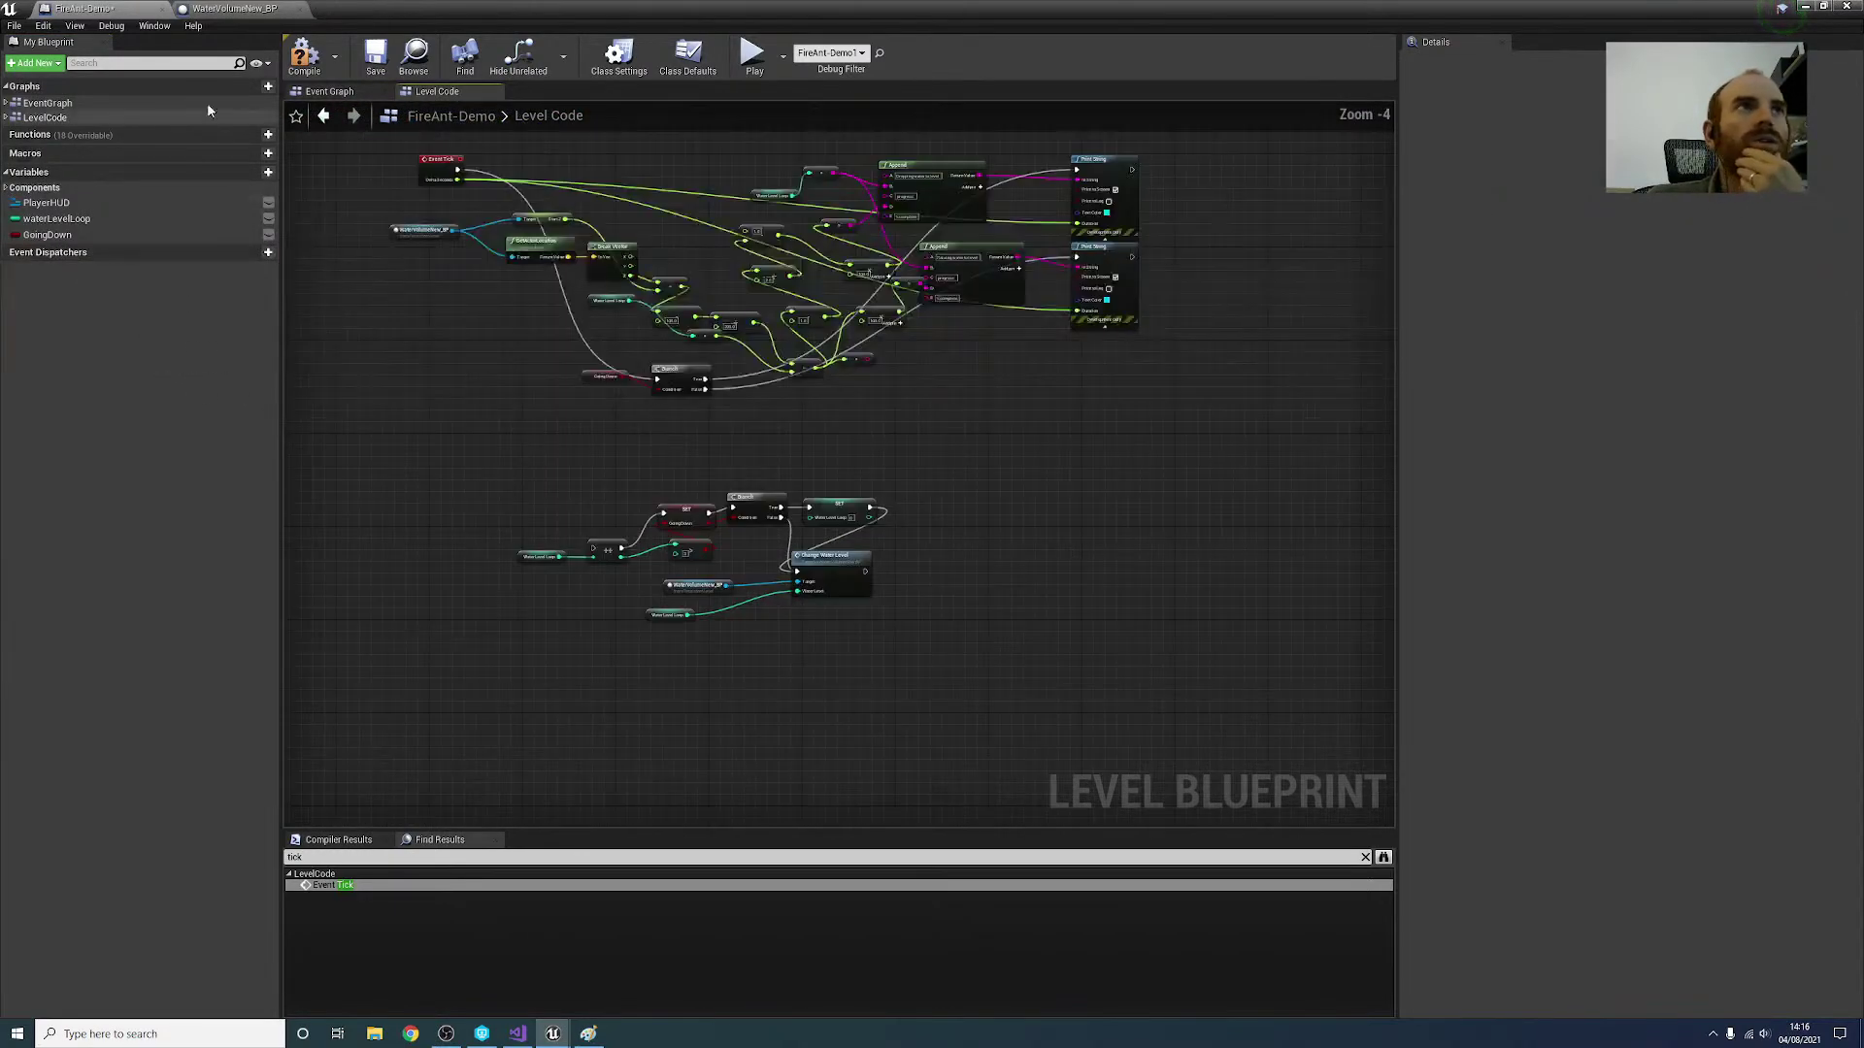
click(218, 10)
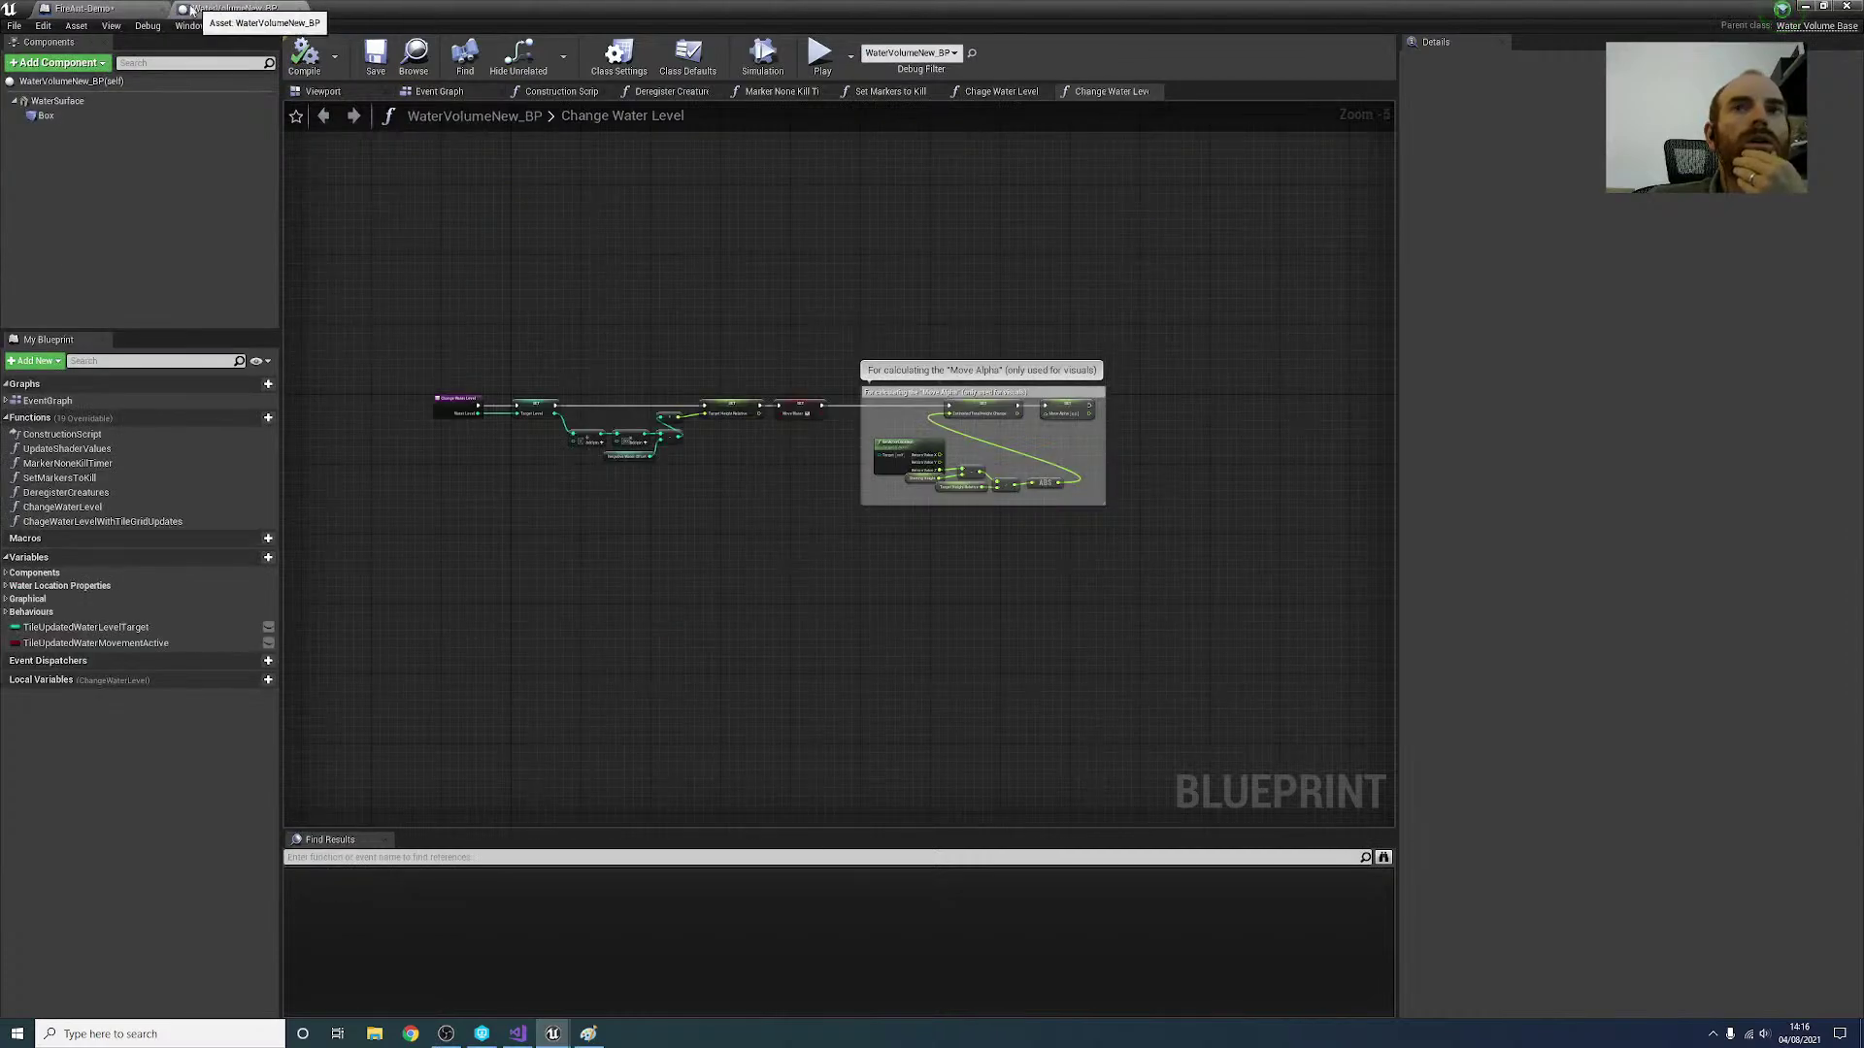
click(83, 9)
click(309, 91)
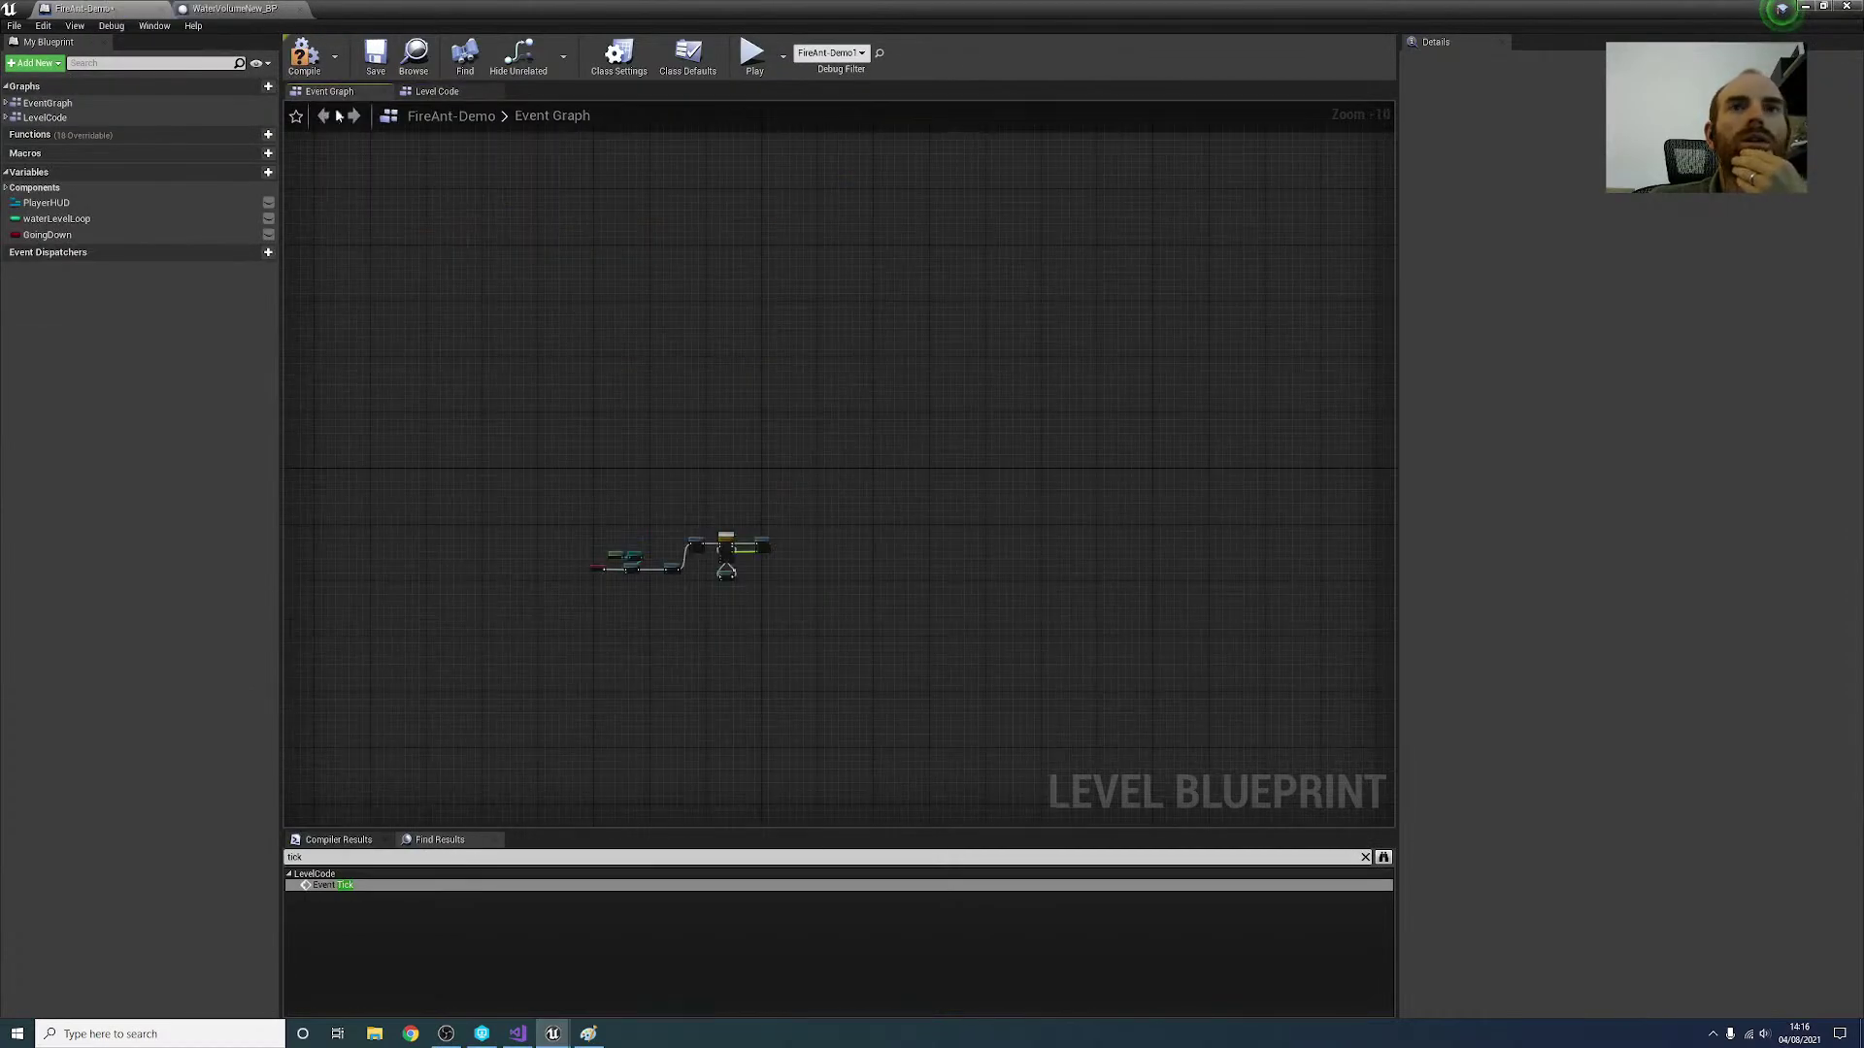
click(432, 91)
double_click(403, 13)
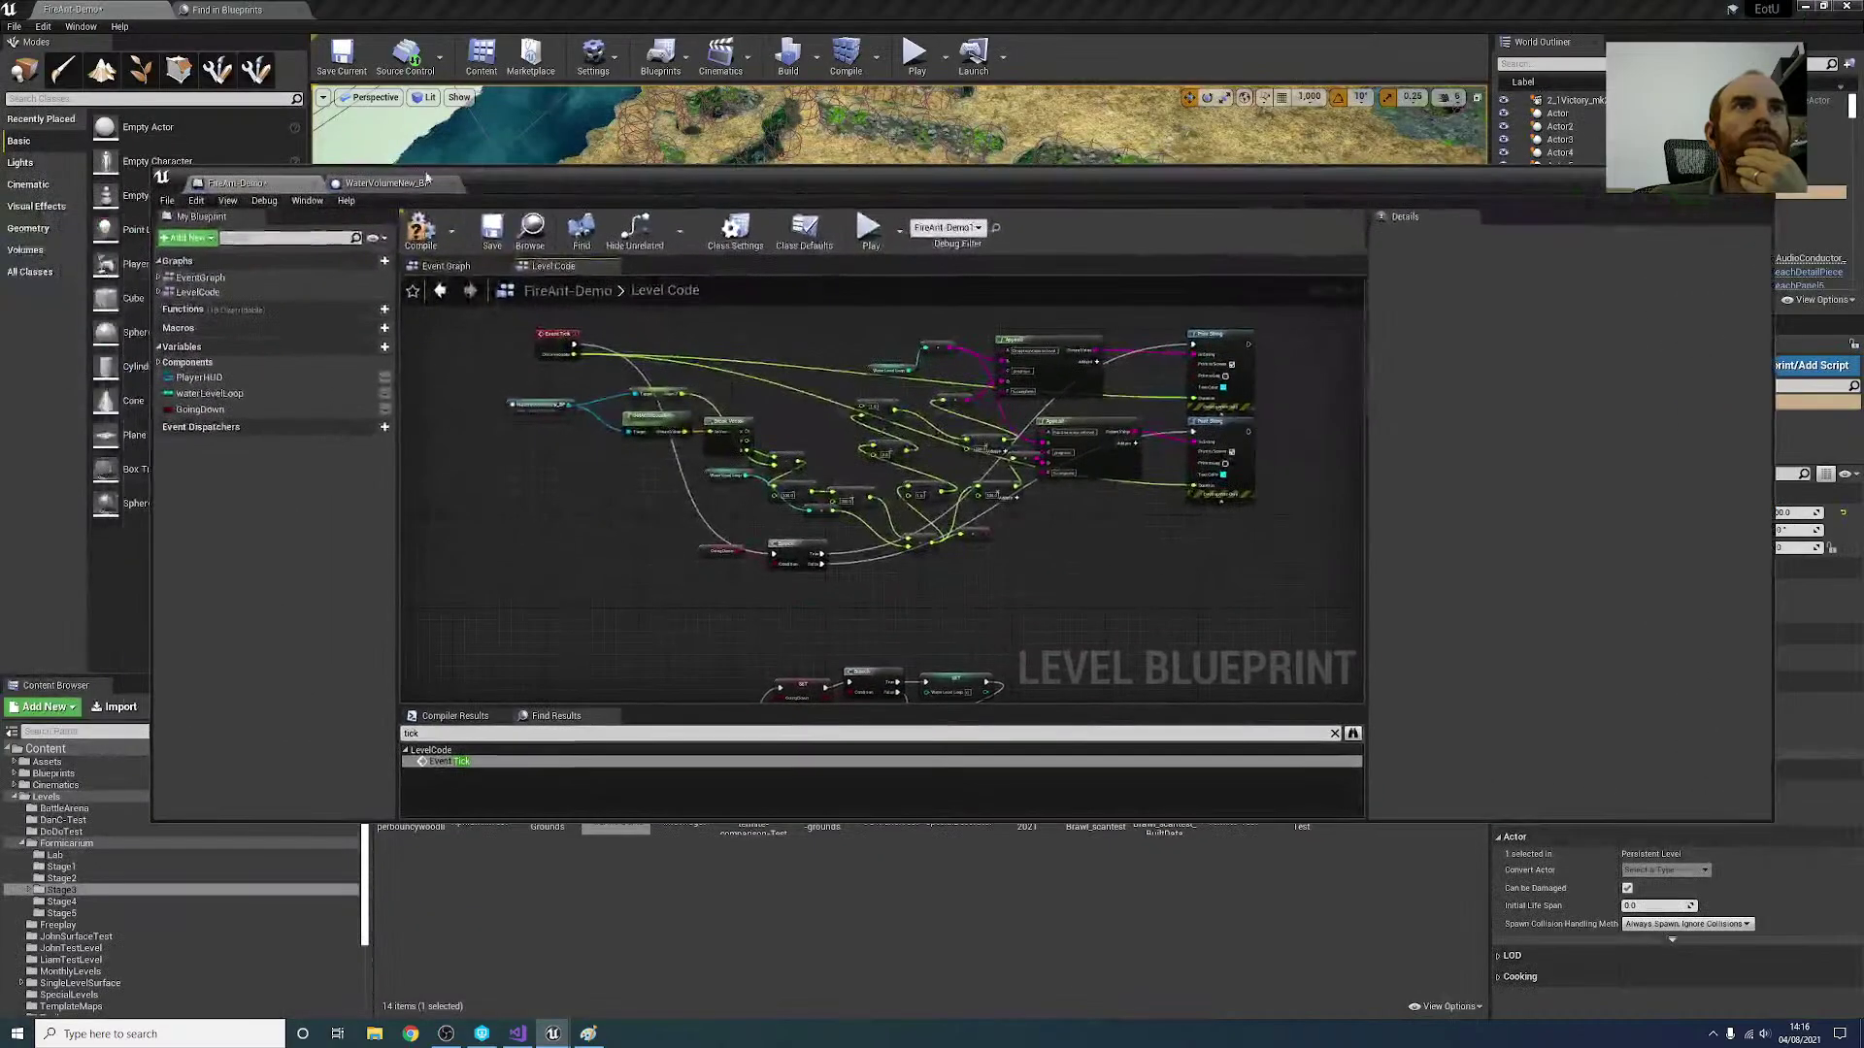
drag(281, 183, 449, 7)
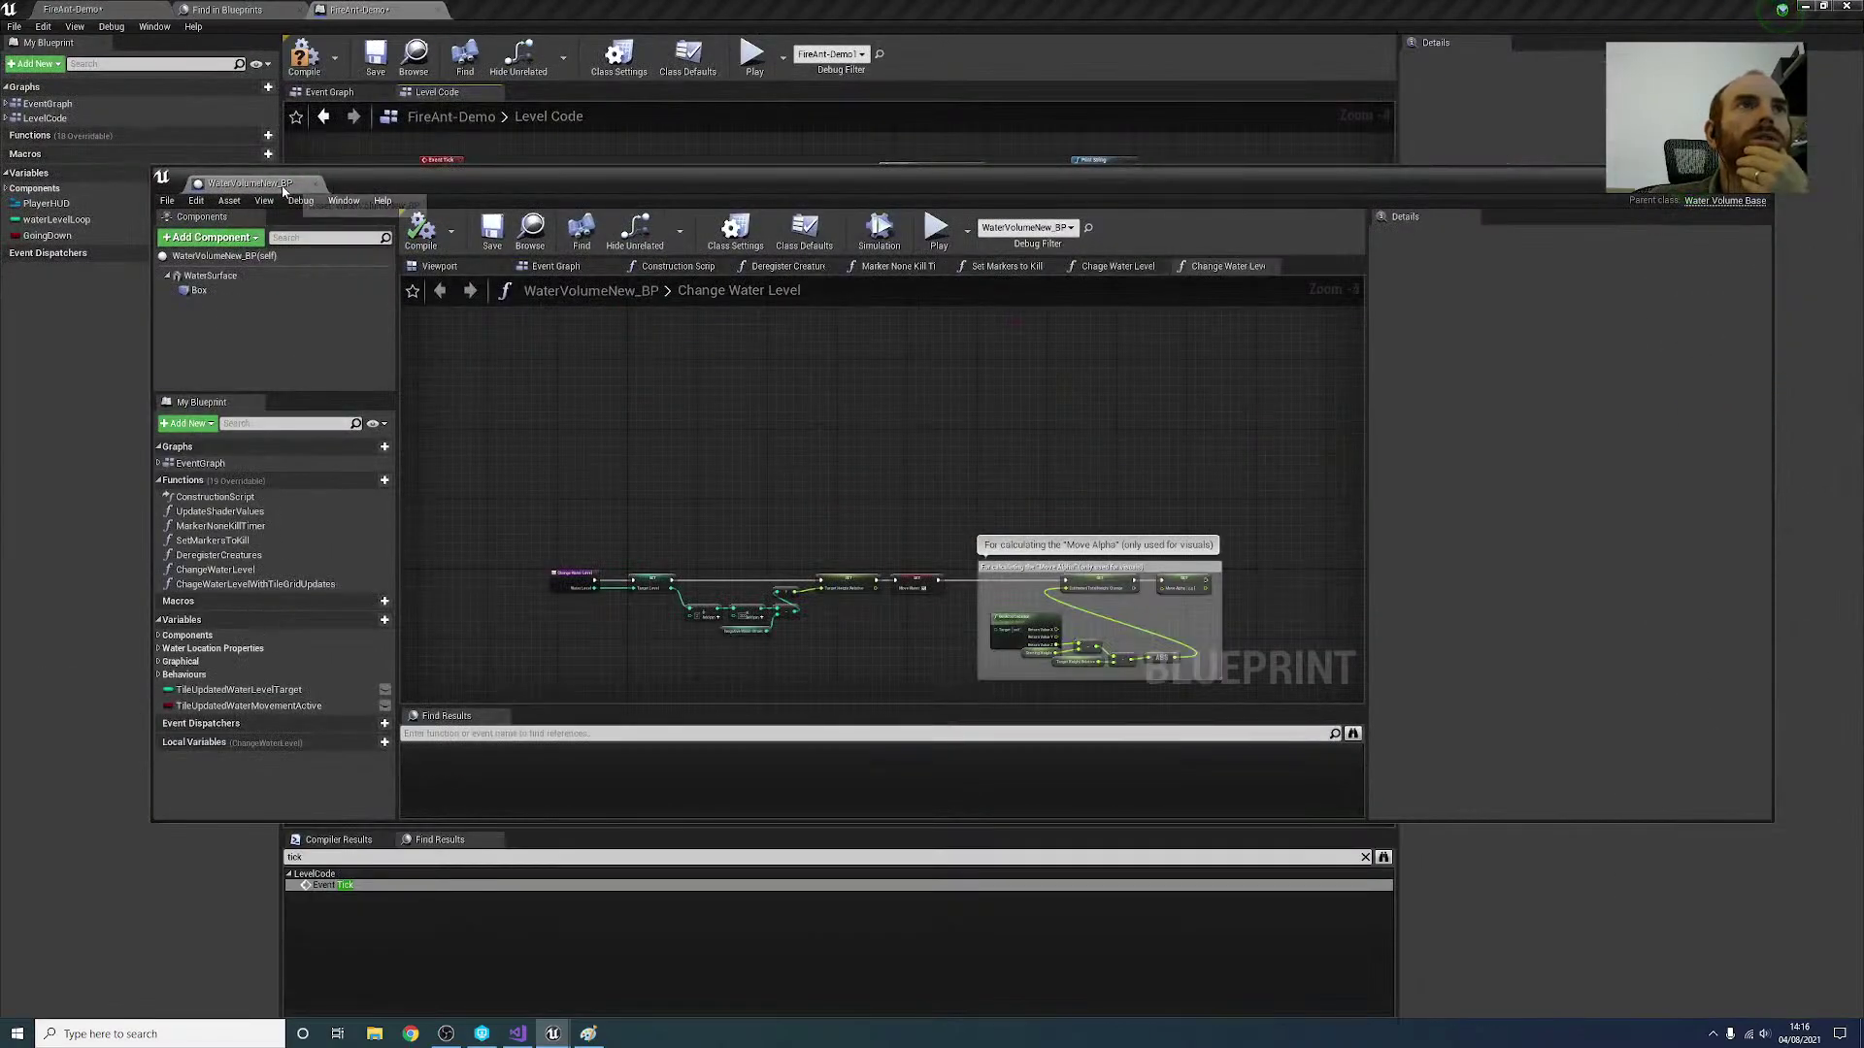
drag(284, 192, 514, 9)
click(68, 9)
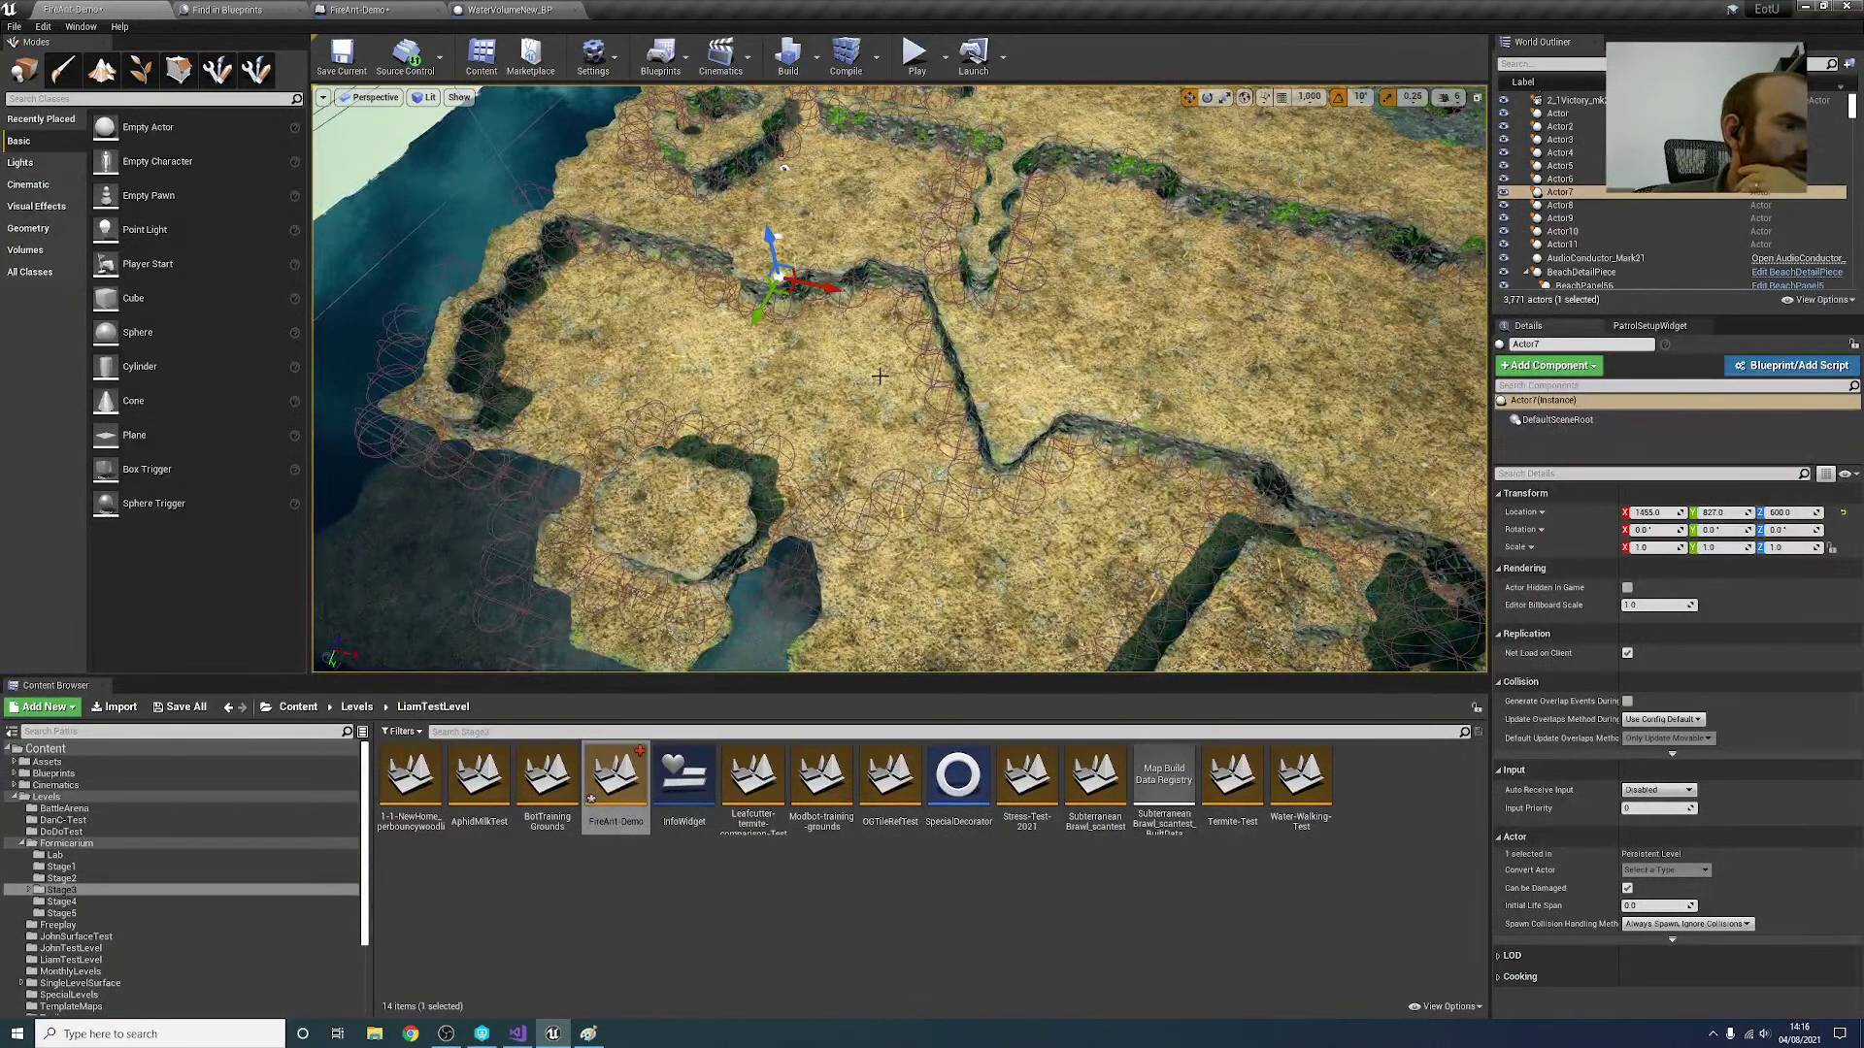
Step: Delete the marker actor inside the ring-shaped trench and the two beside the nearby wall, including Actor7
right_drag(879, 376, 840, 282)
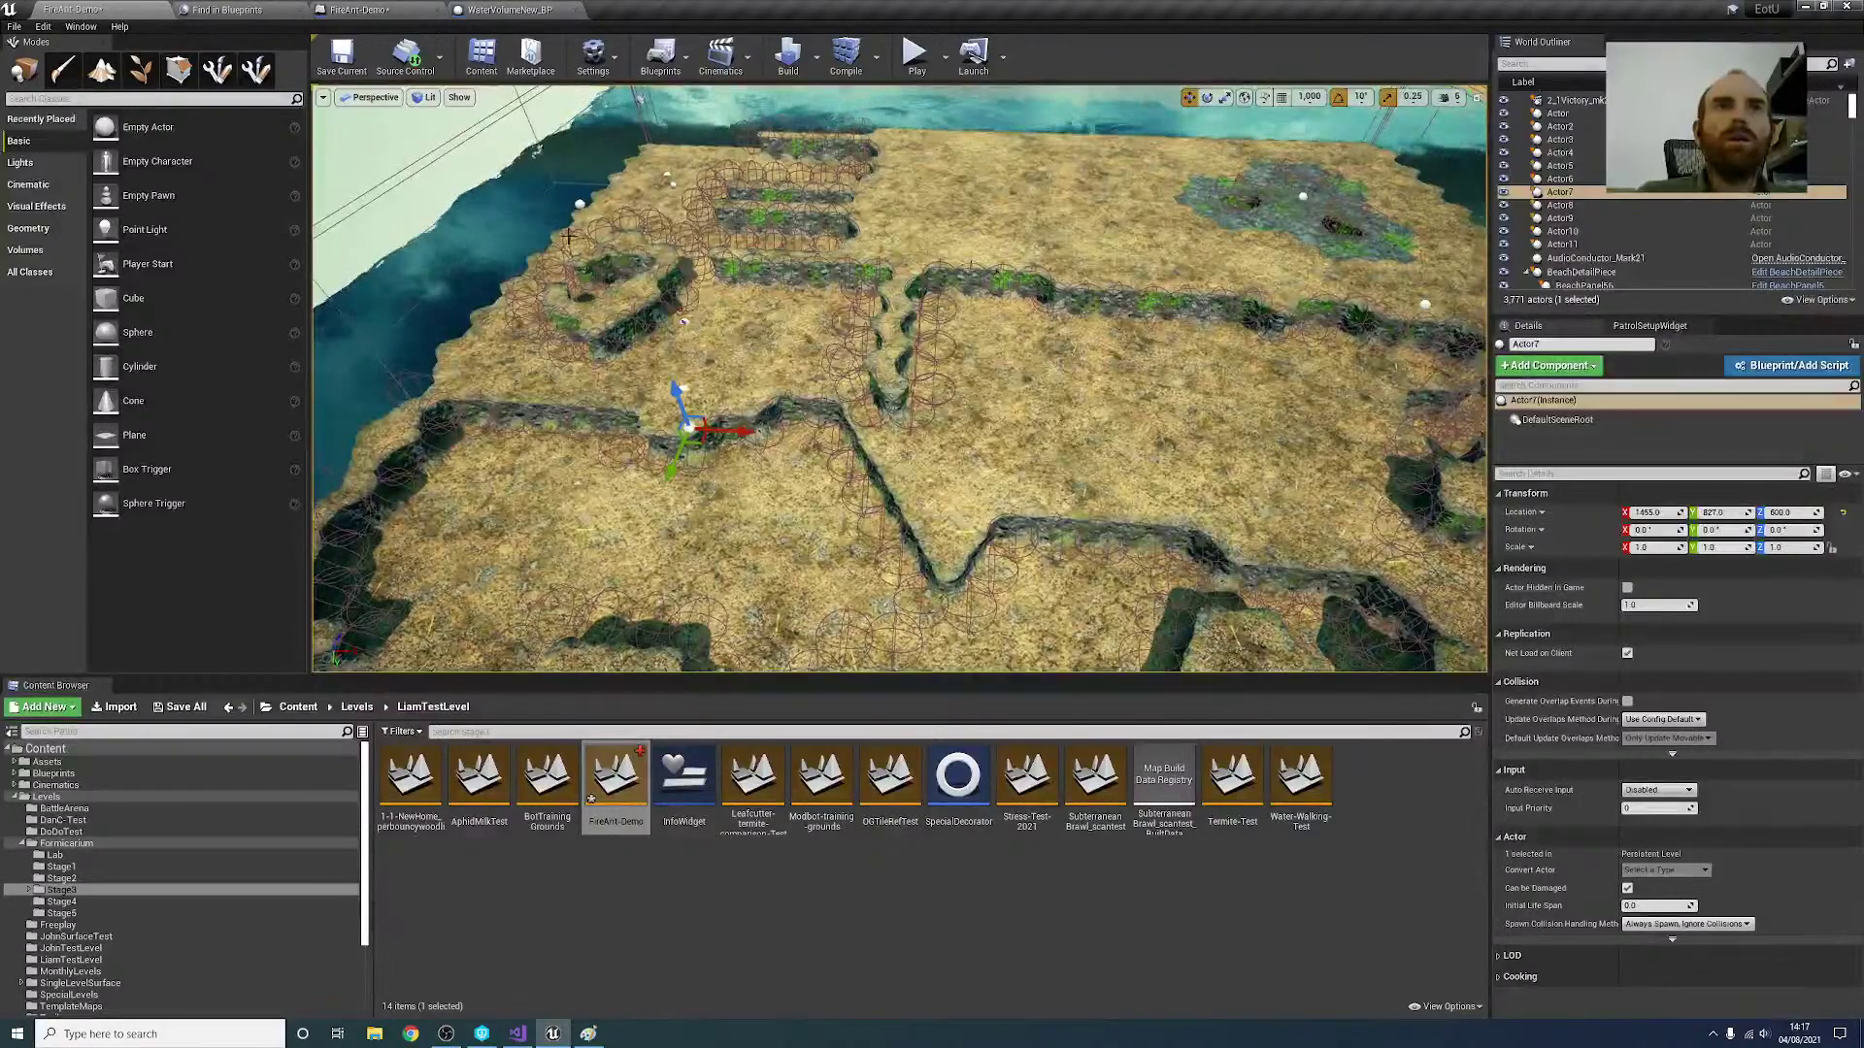
key(w)
mouse_move(1054, 347)
right_down()
mouse_move(1054, 388)
mouse_move(932, 369)
mouse_move(1068, 359)
right_up()
key(w)
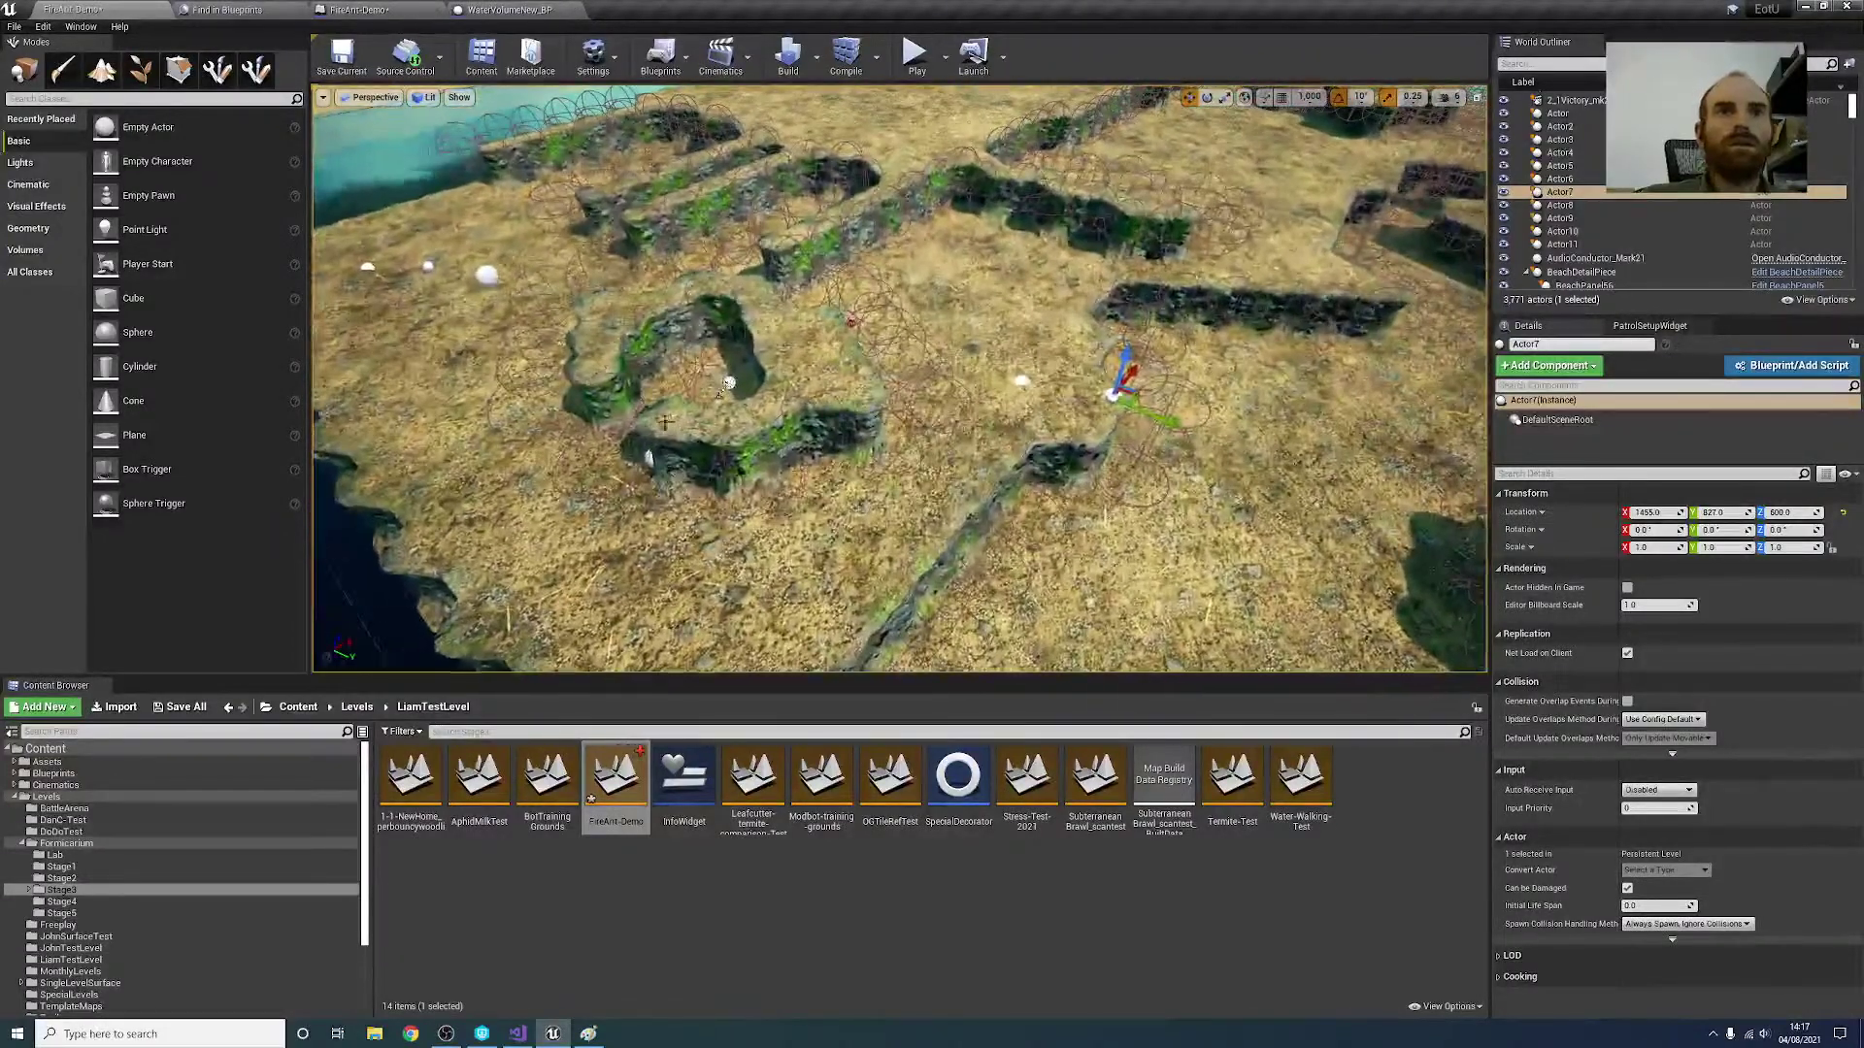
click(727, 382)
key(Delete)
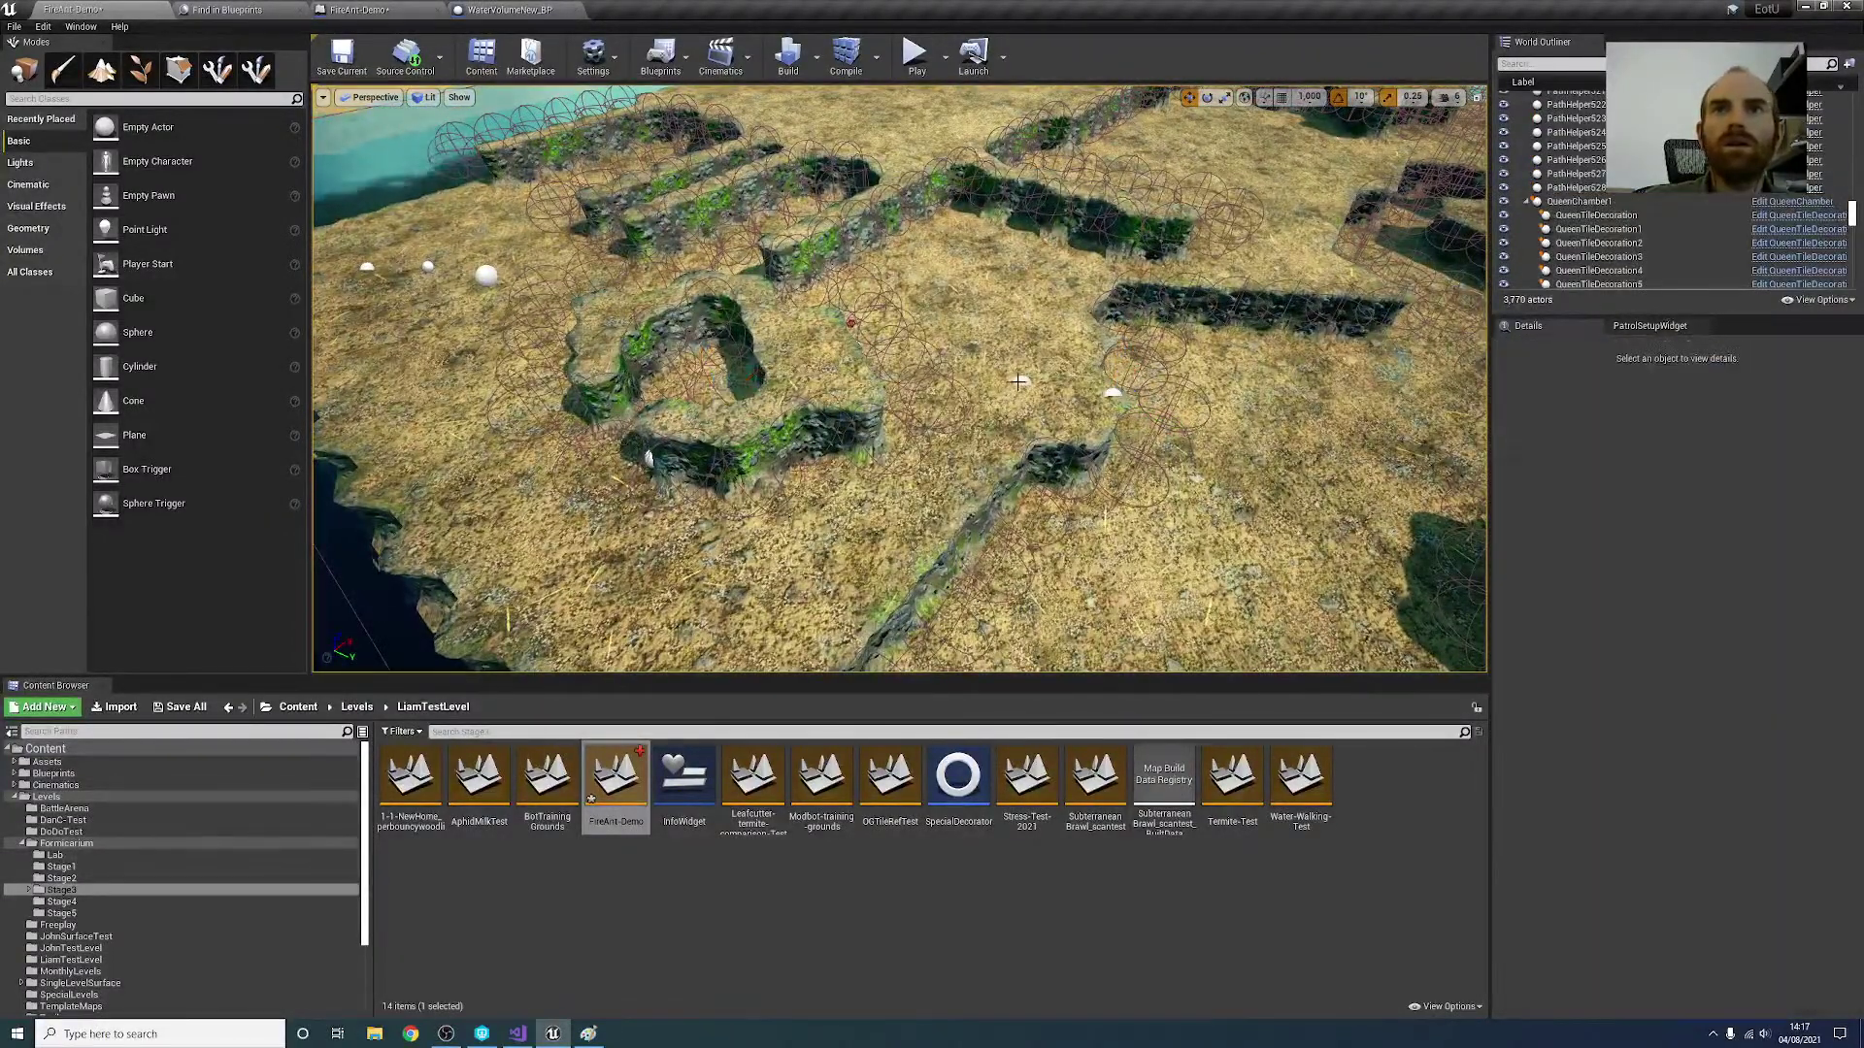
click(1021, 381)
key(Delete)
click(1113, 395)
key(Delete)
Step: Delete the marker at the far side of the ring-shaped trench, level2Actor, Swarm_BP and Actor9
key(s)
right_drag(923, 500, 1058, 514)
key(a)
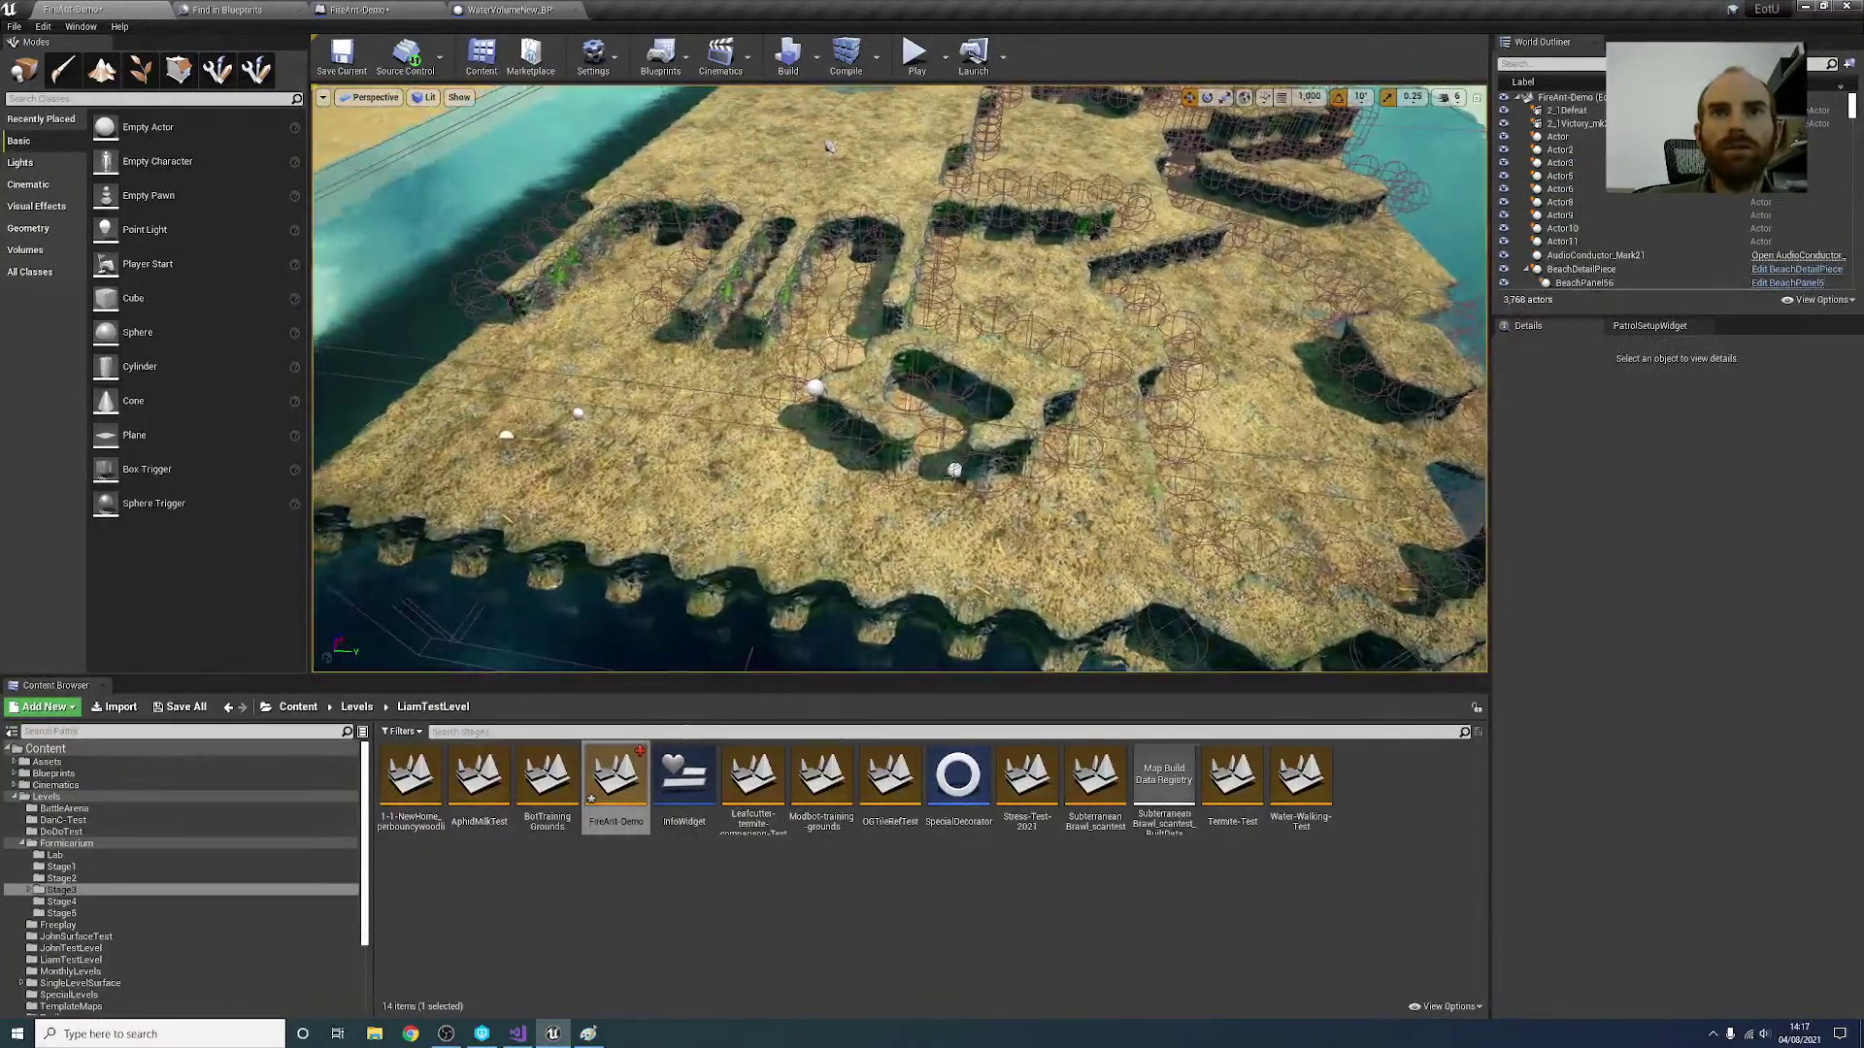
click(954, 471)
key(Delete)
click(815, 388)
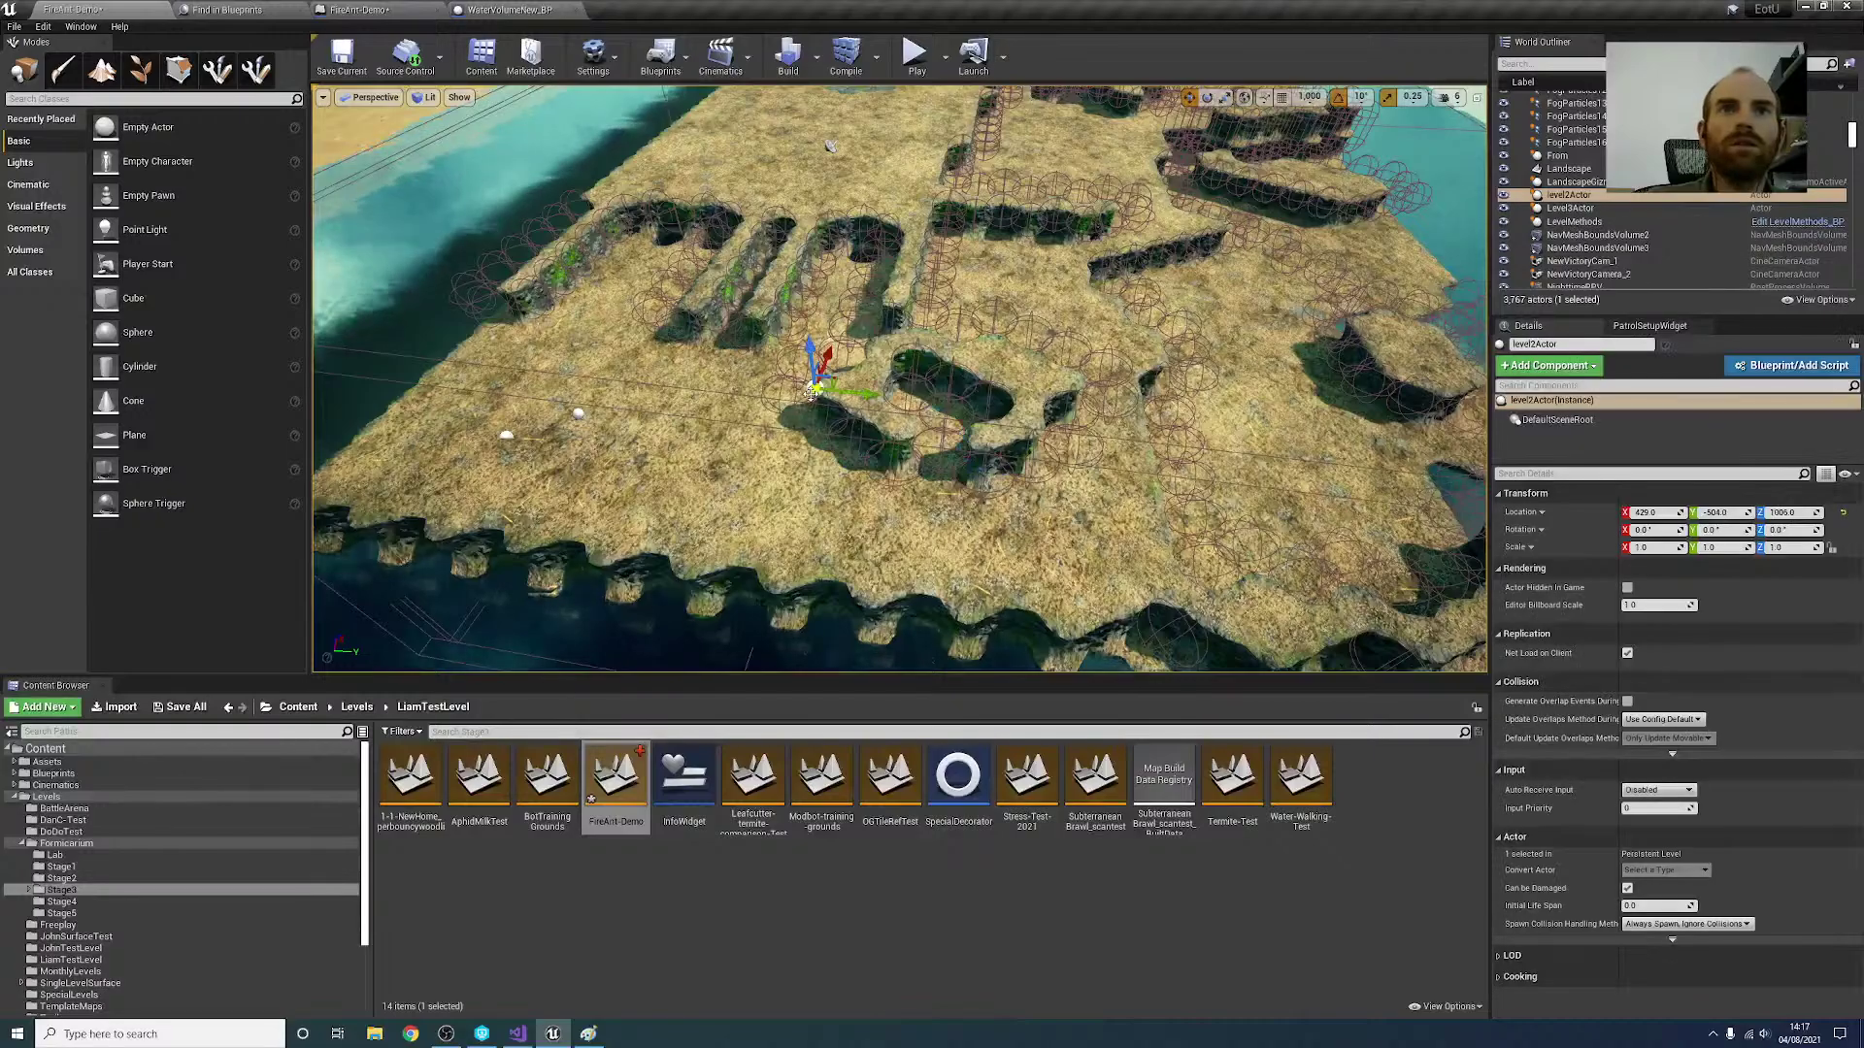
key(Delete)
click(578, 415)
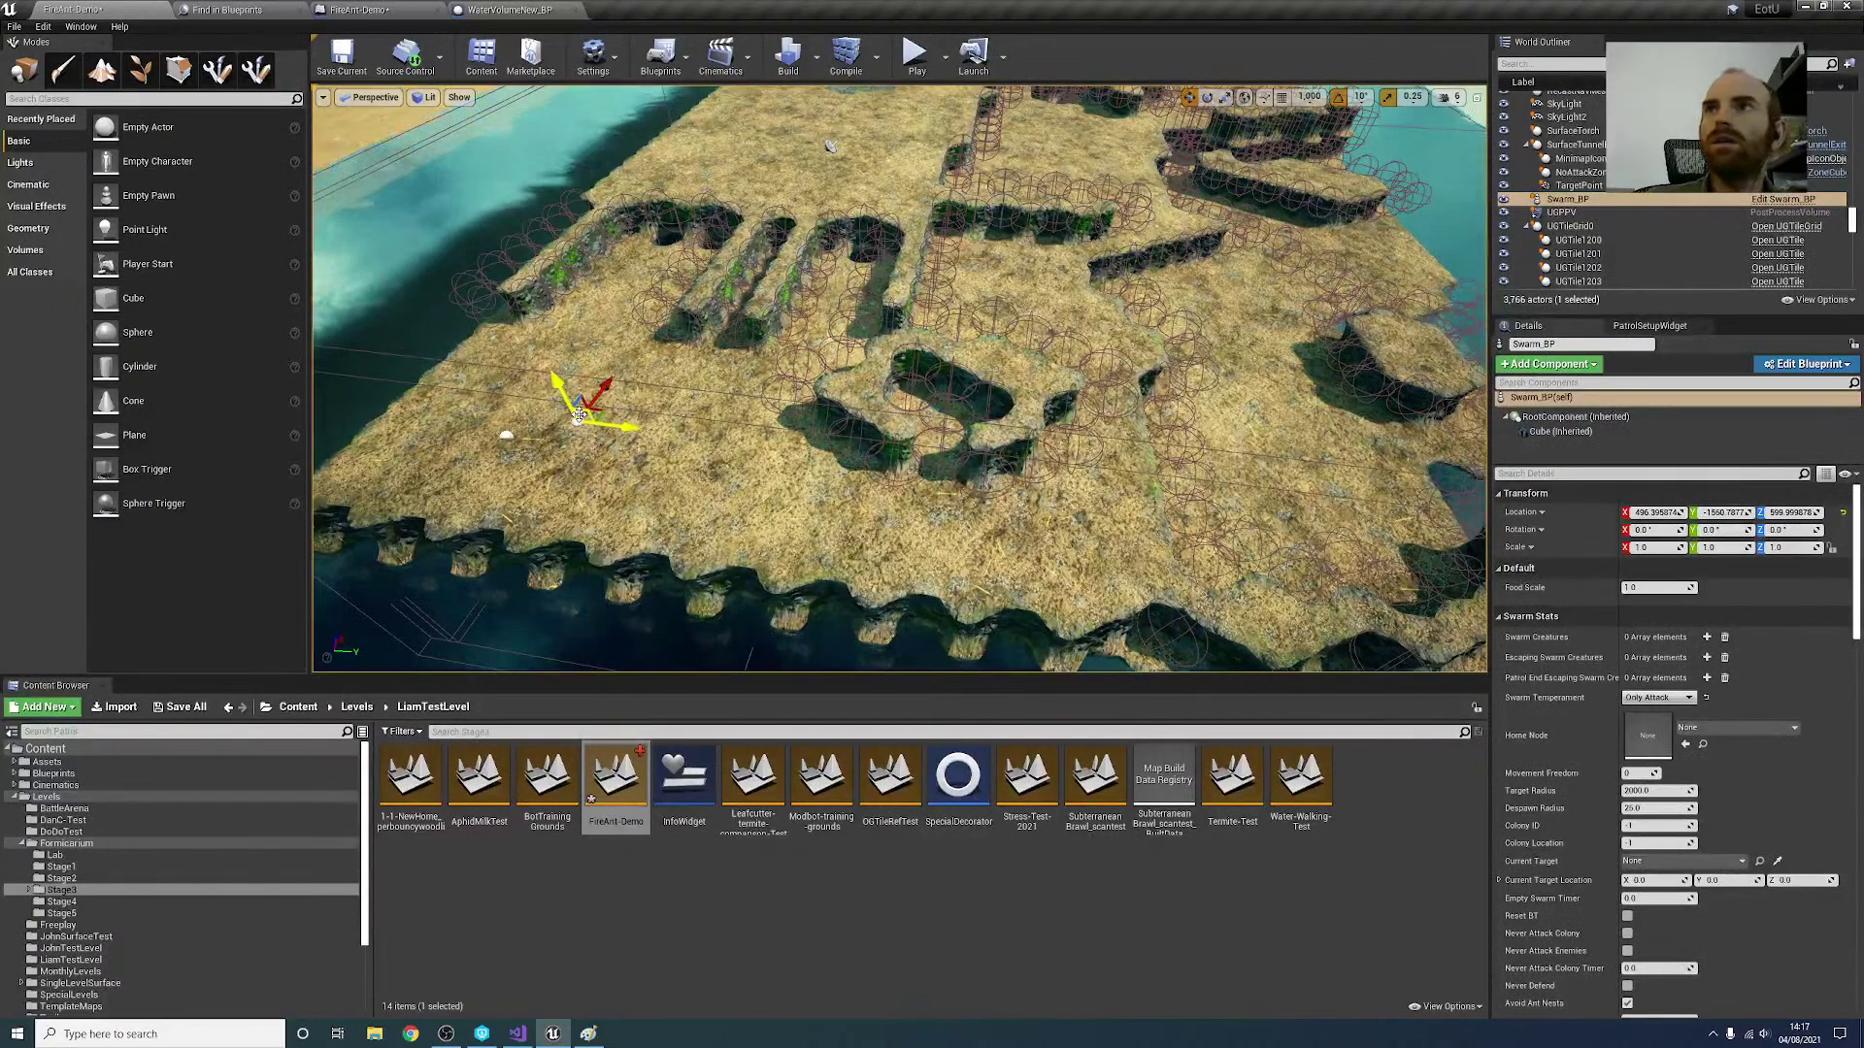
key(Delete)
click(505, 436)
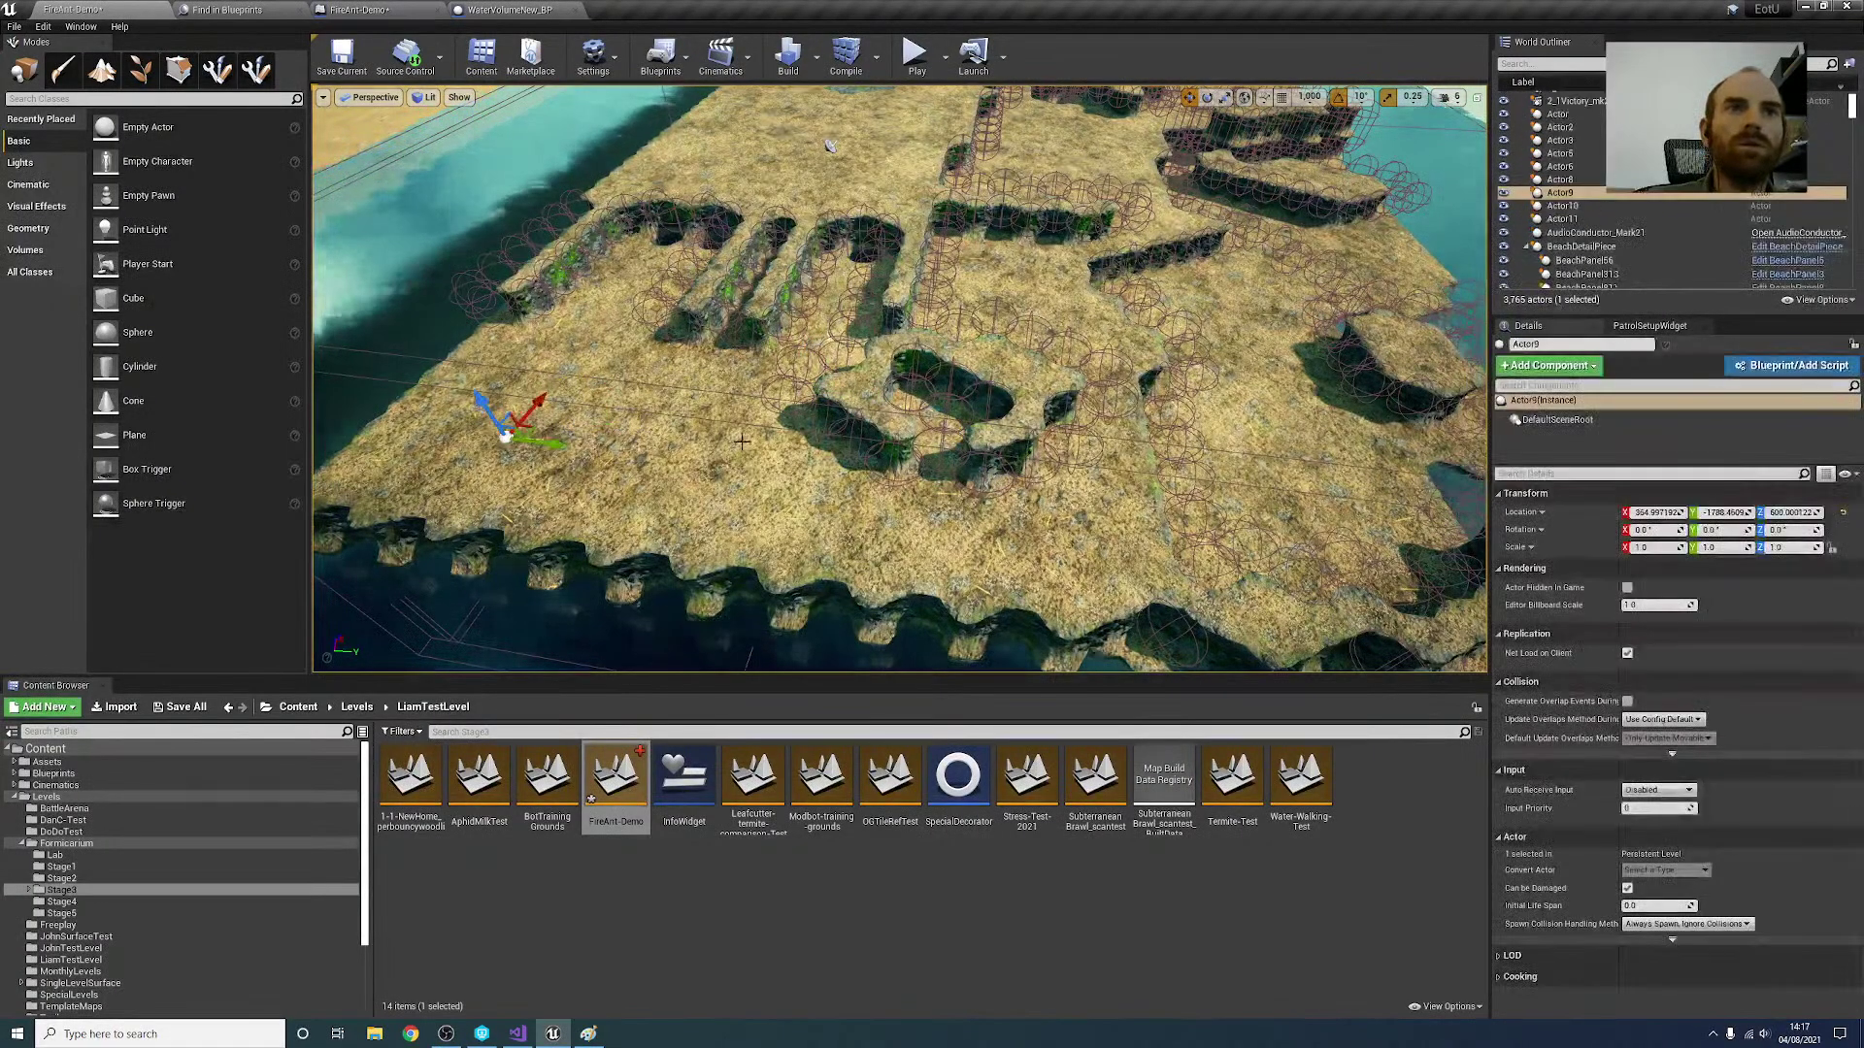
key(Delete)
Step: Delete the remaining placeholder actors listed from Actor through Actor11 in one selection
click(1575, 116)
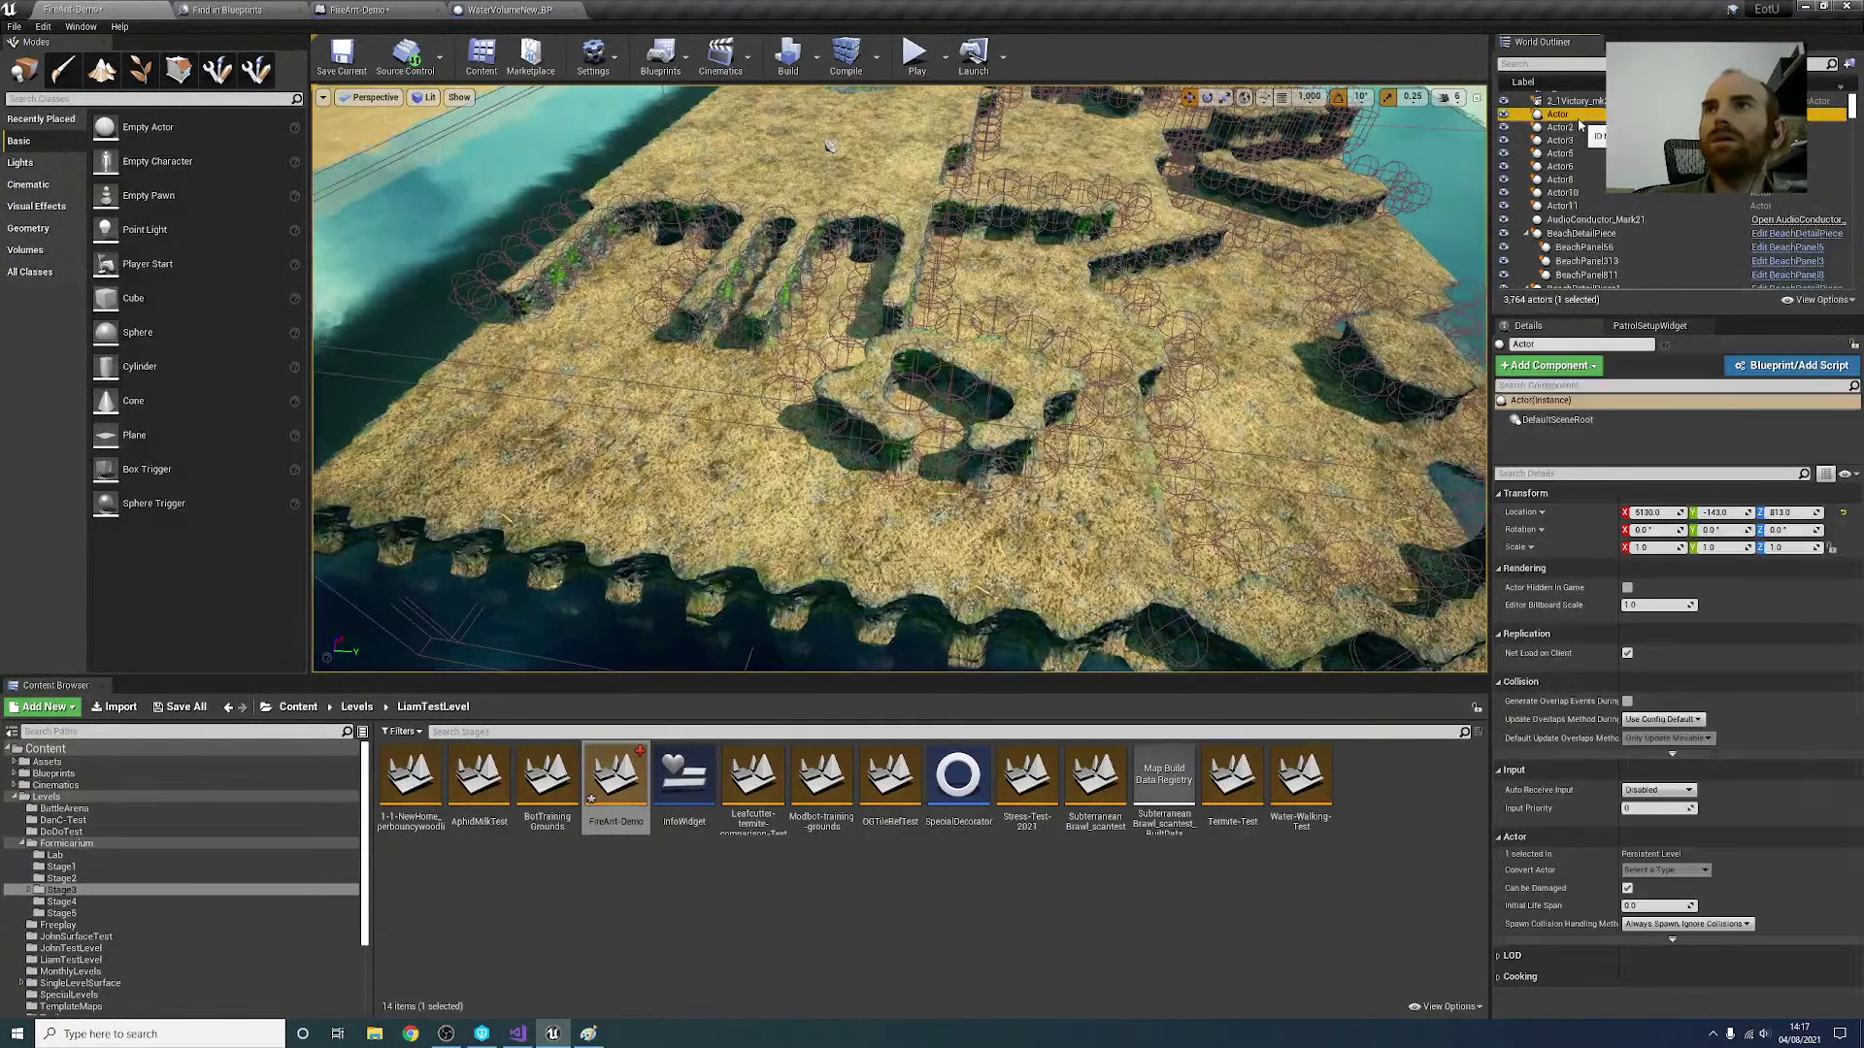
shift+click(1565, 208)
key(Delete)
Step: Delete the leftover marker actor beside the ravine near the shoreline and save the current level
right_drag(1068, 368, 1281, 292)
right_drag(1045, 413, 1165, 379)
key(w)
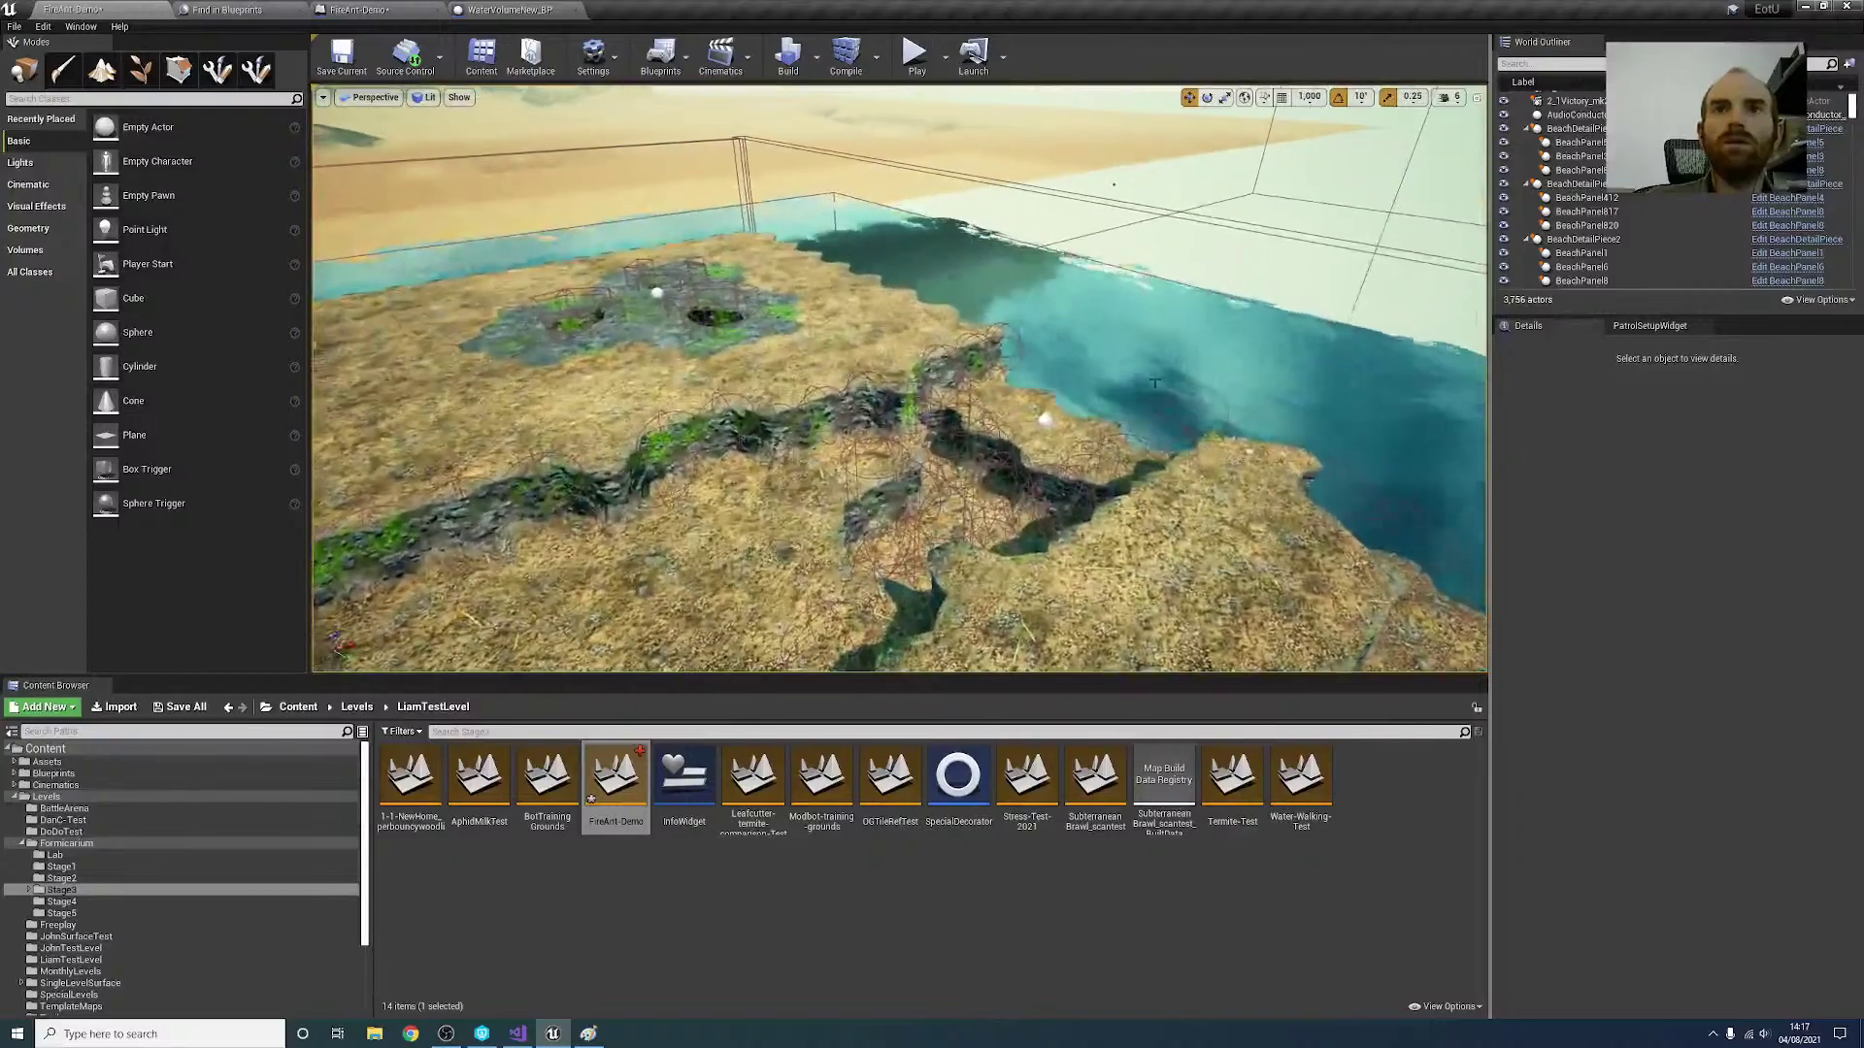
click(1046, 412)
key(Delete)
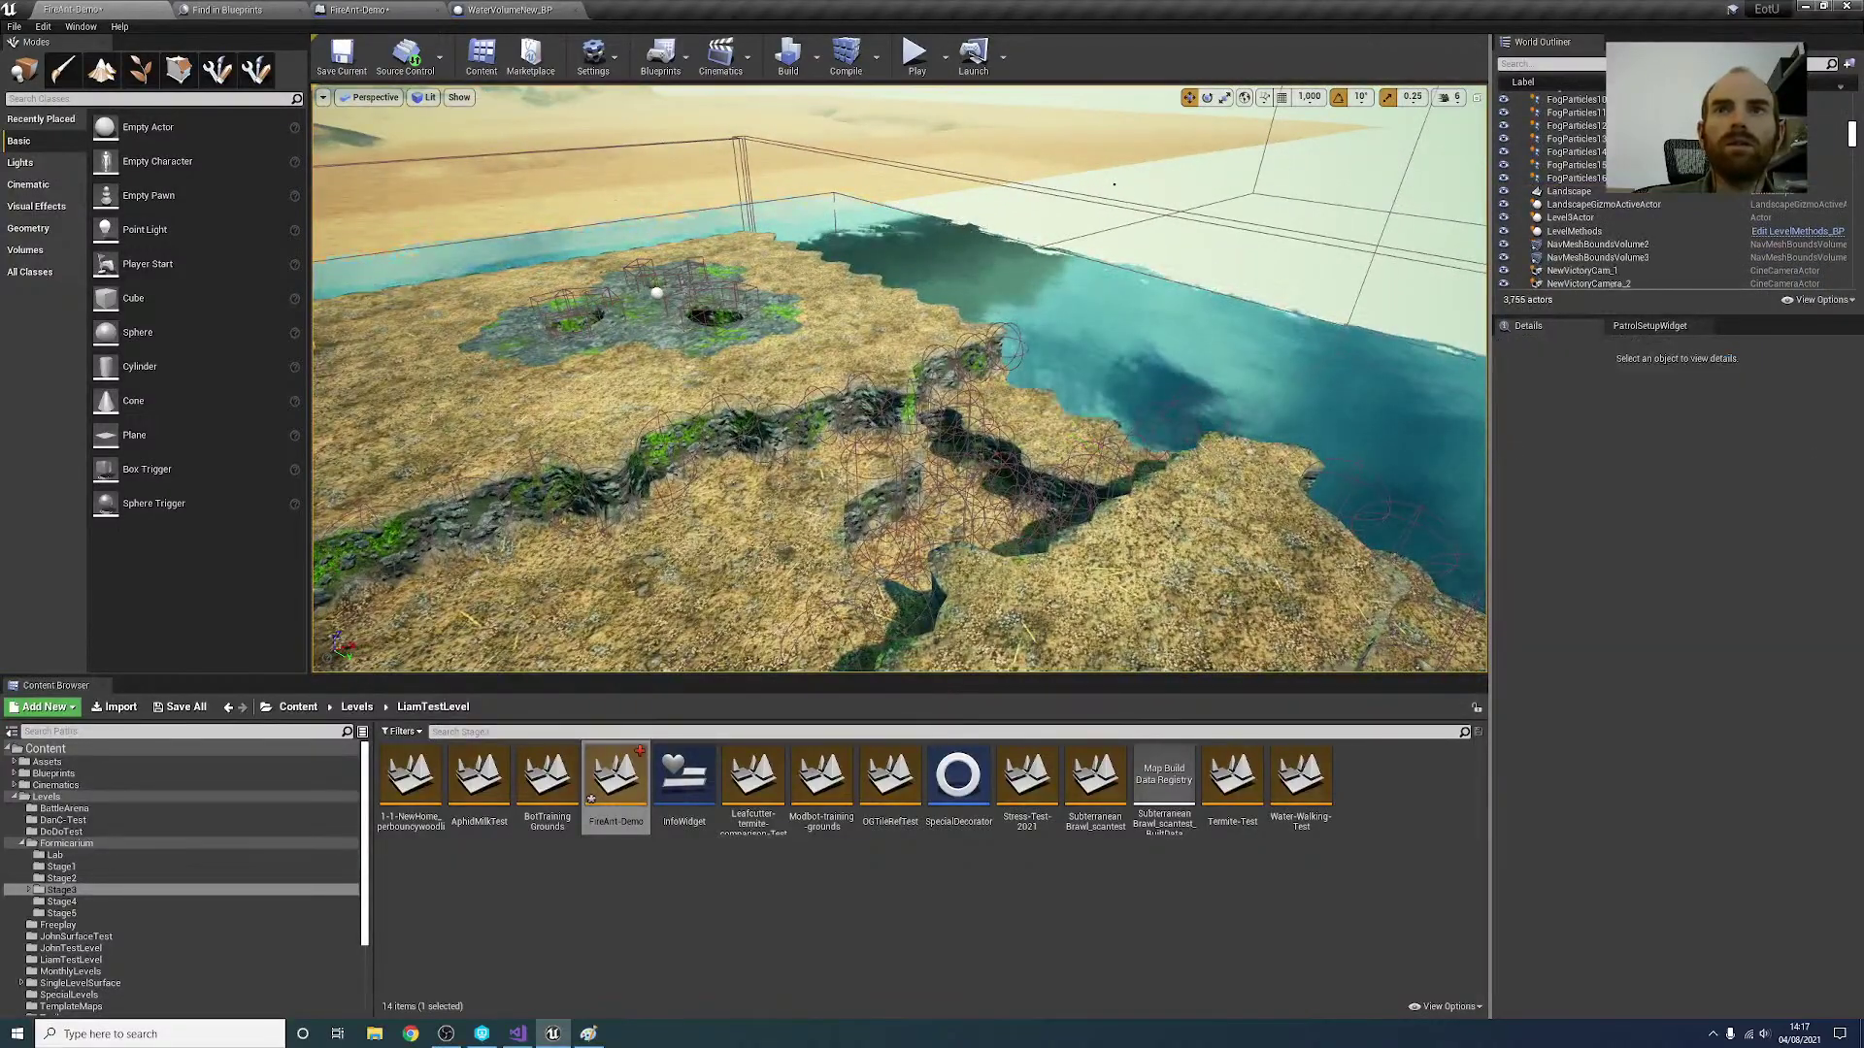
right_drag(1045, 413, 825, 437)
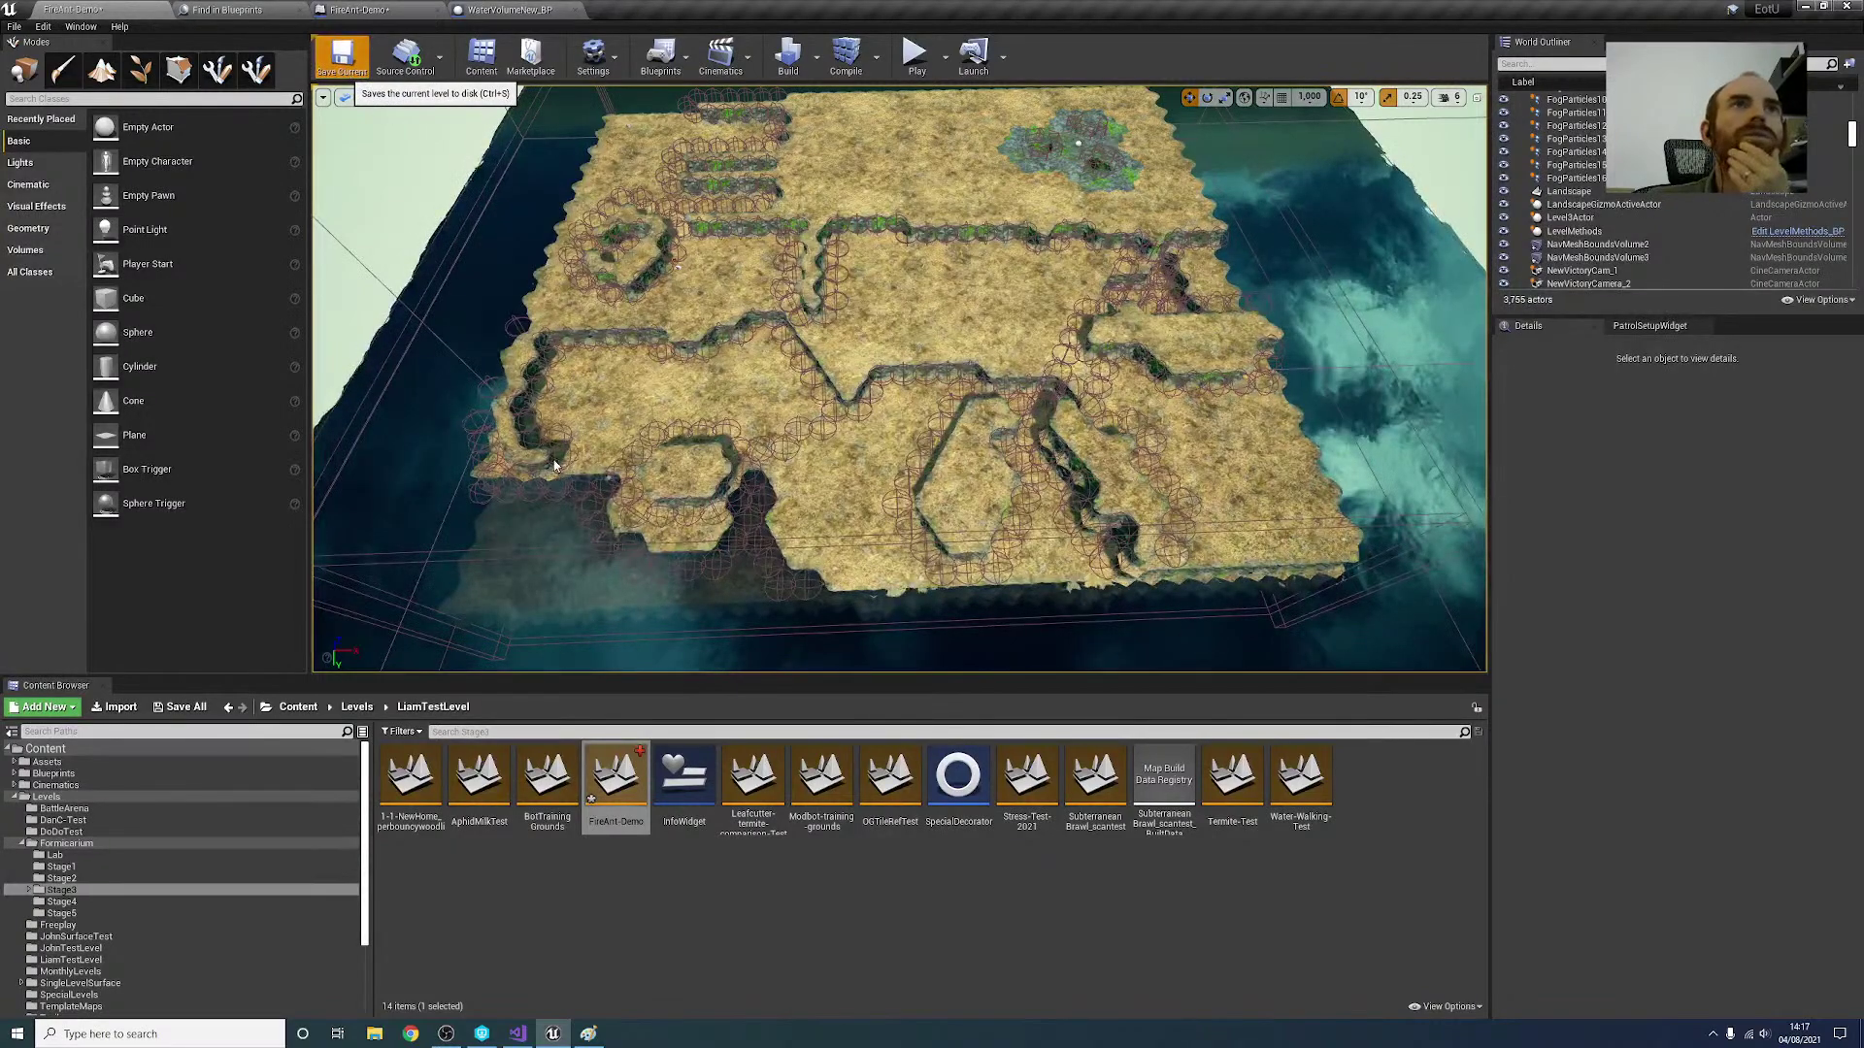
key(ctrl+s)
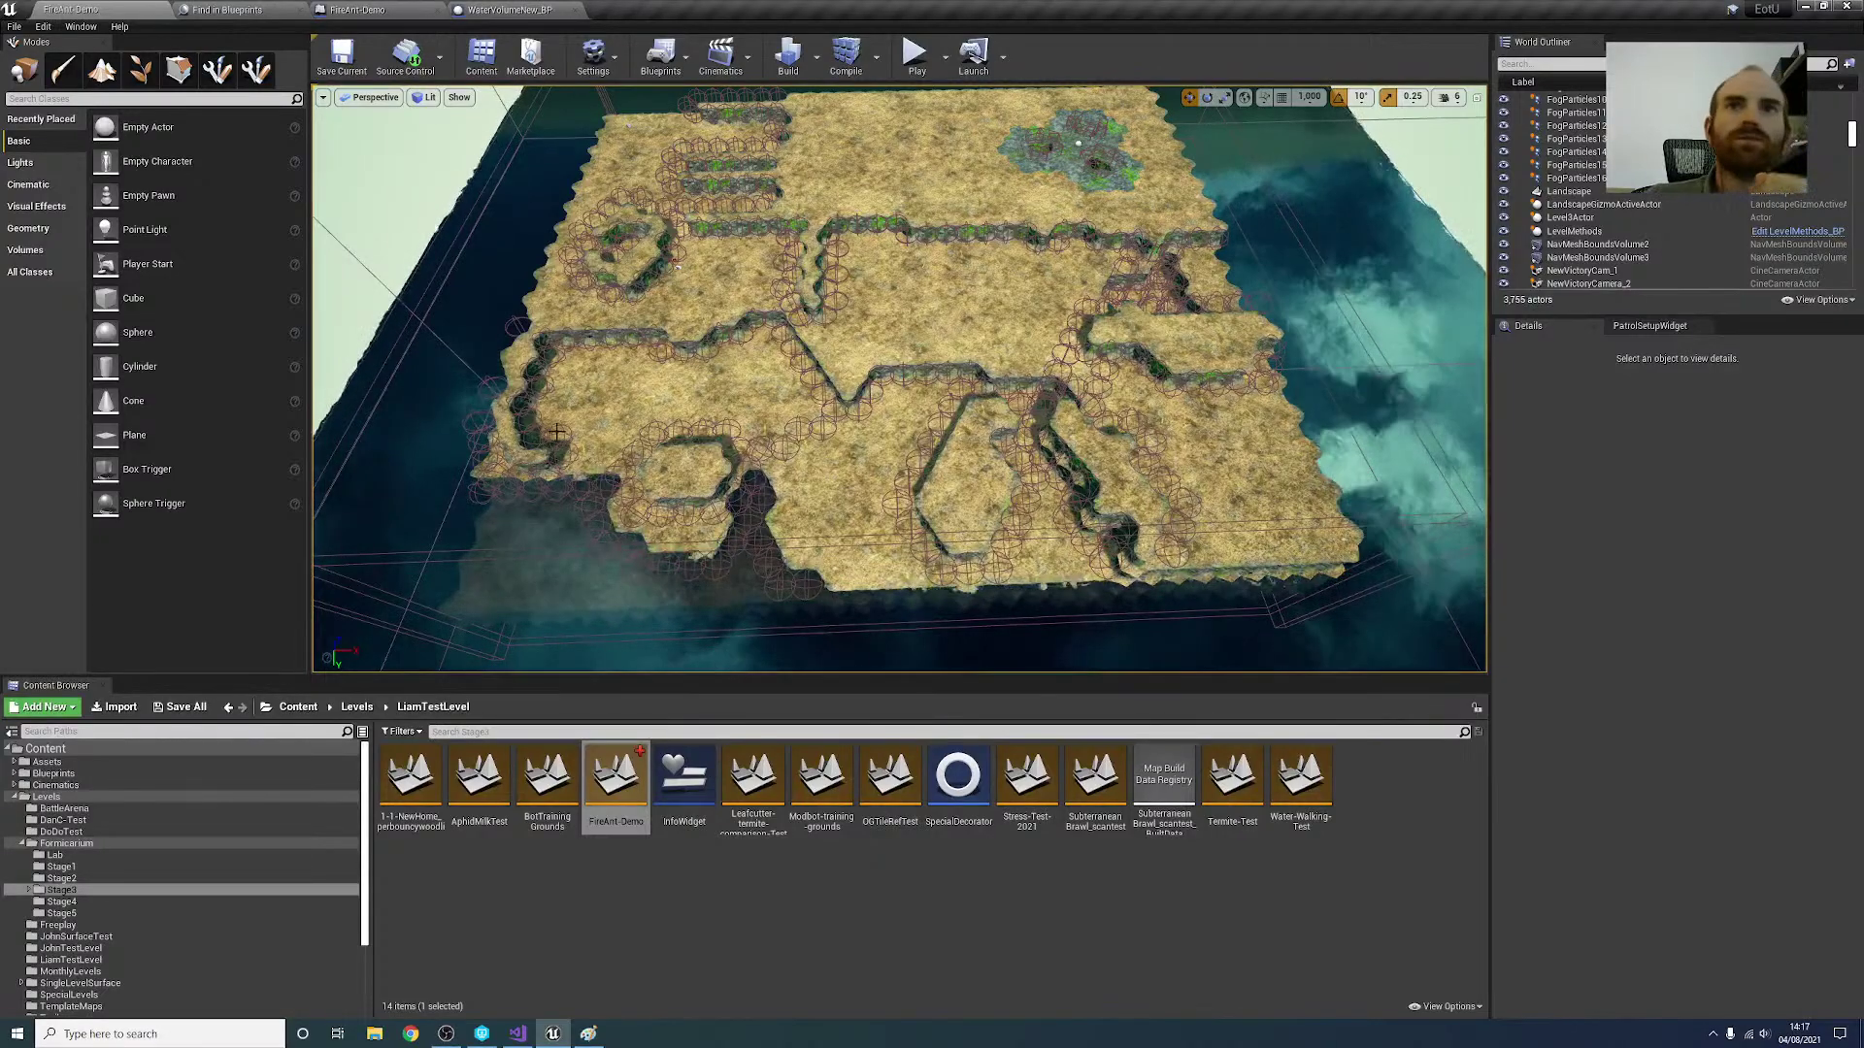
Step: Play-test the FireAnt-Demo level and stop the Visual Studio debugging session at the thrown exception
right_drag(939, 389, 954, 363)
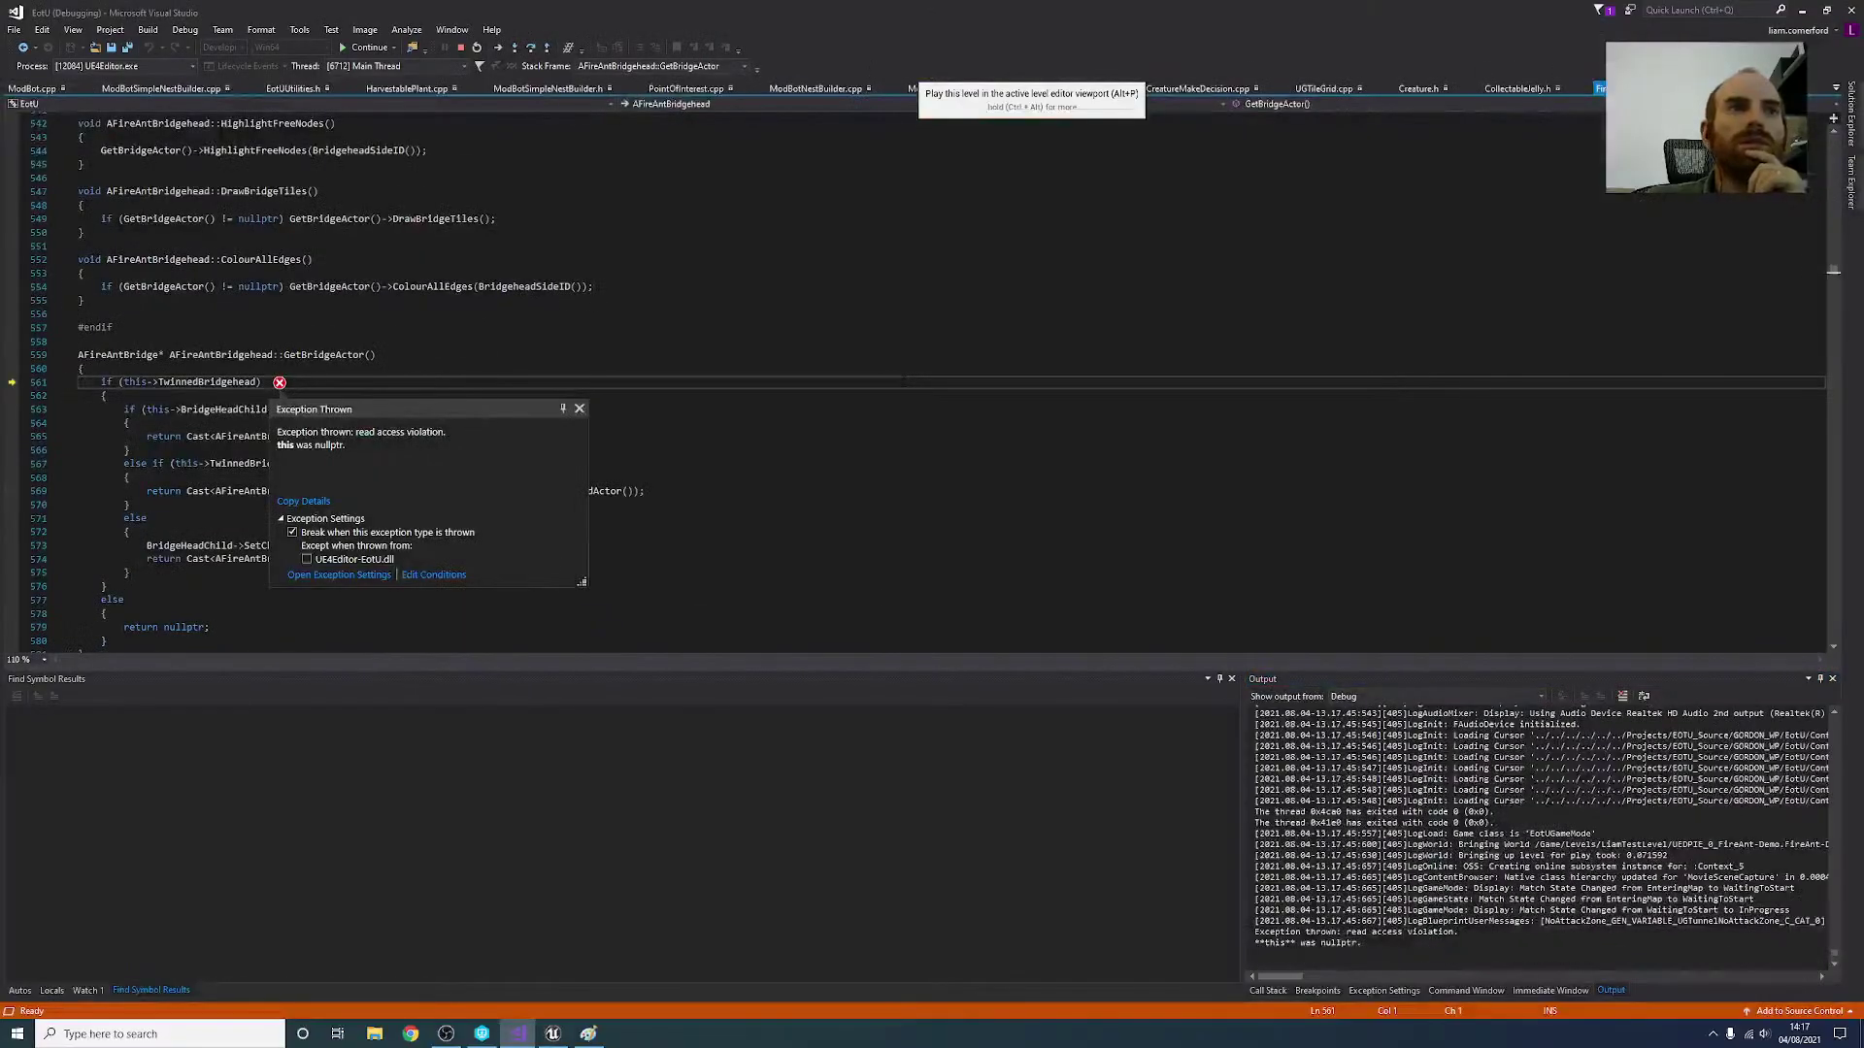
click(579, 409)
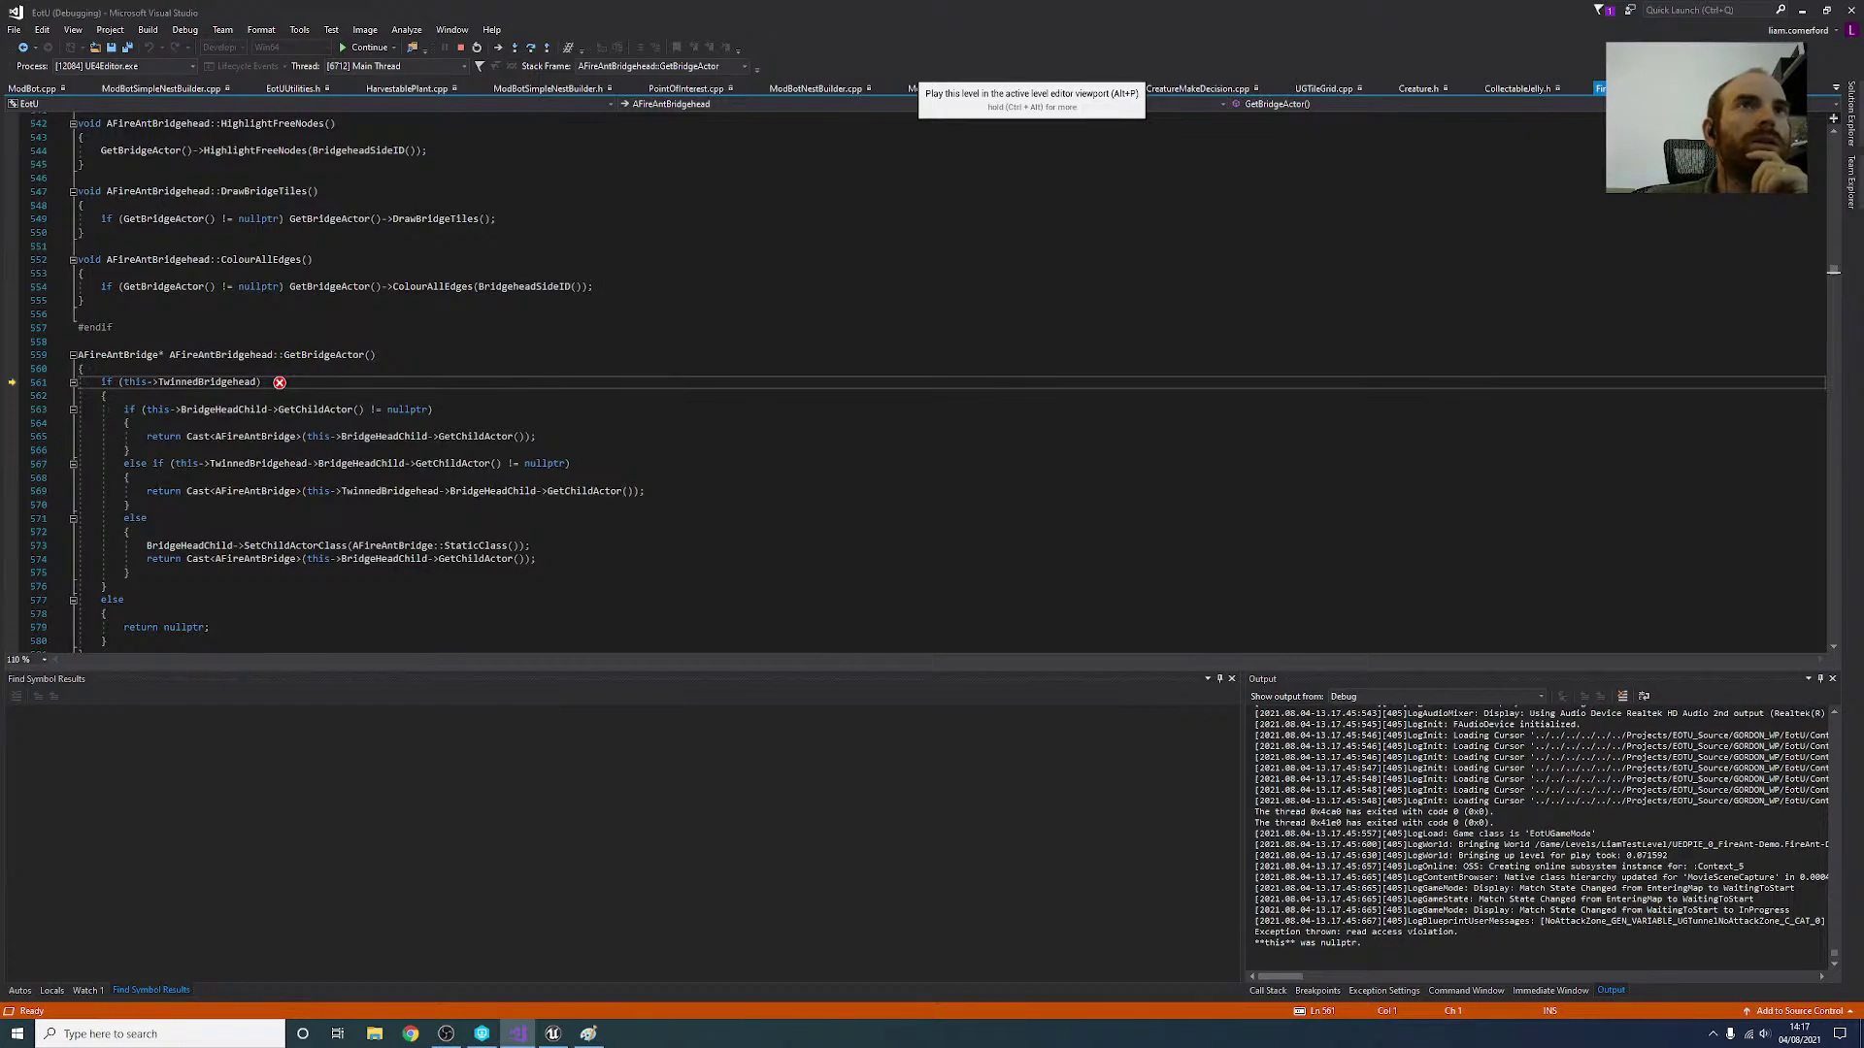
click(461, 49)
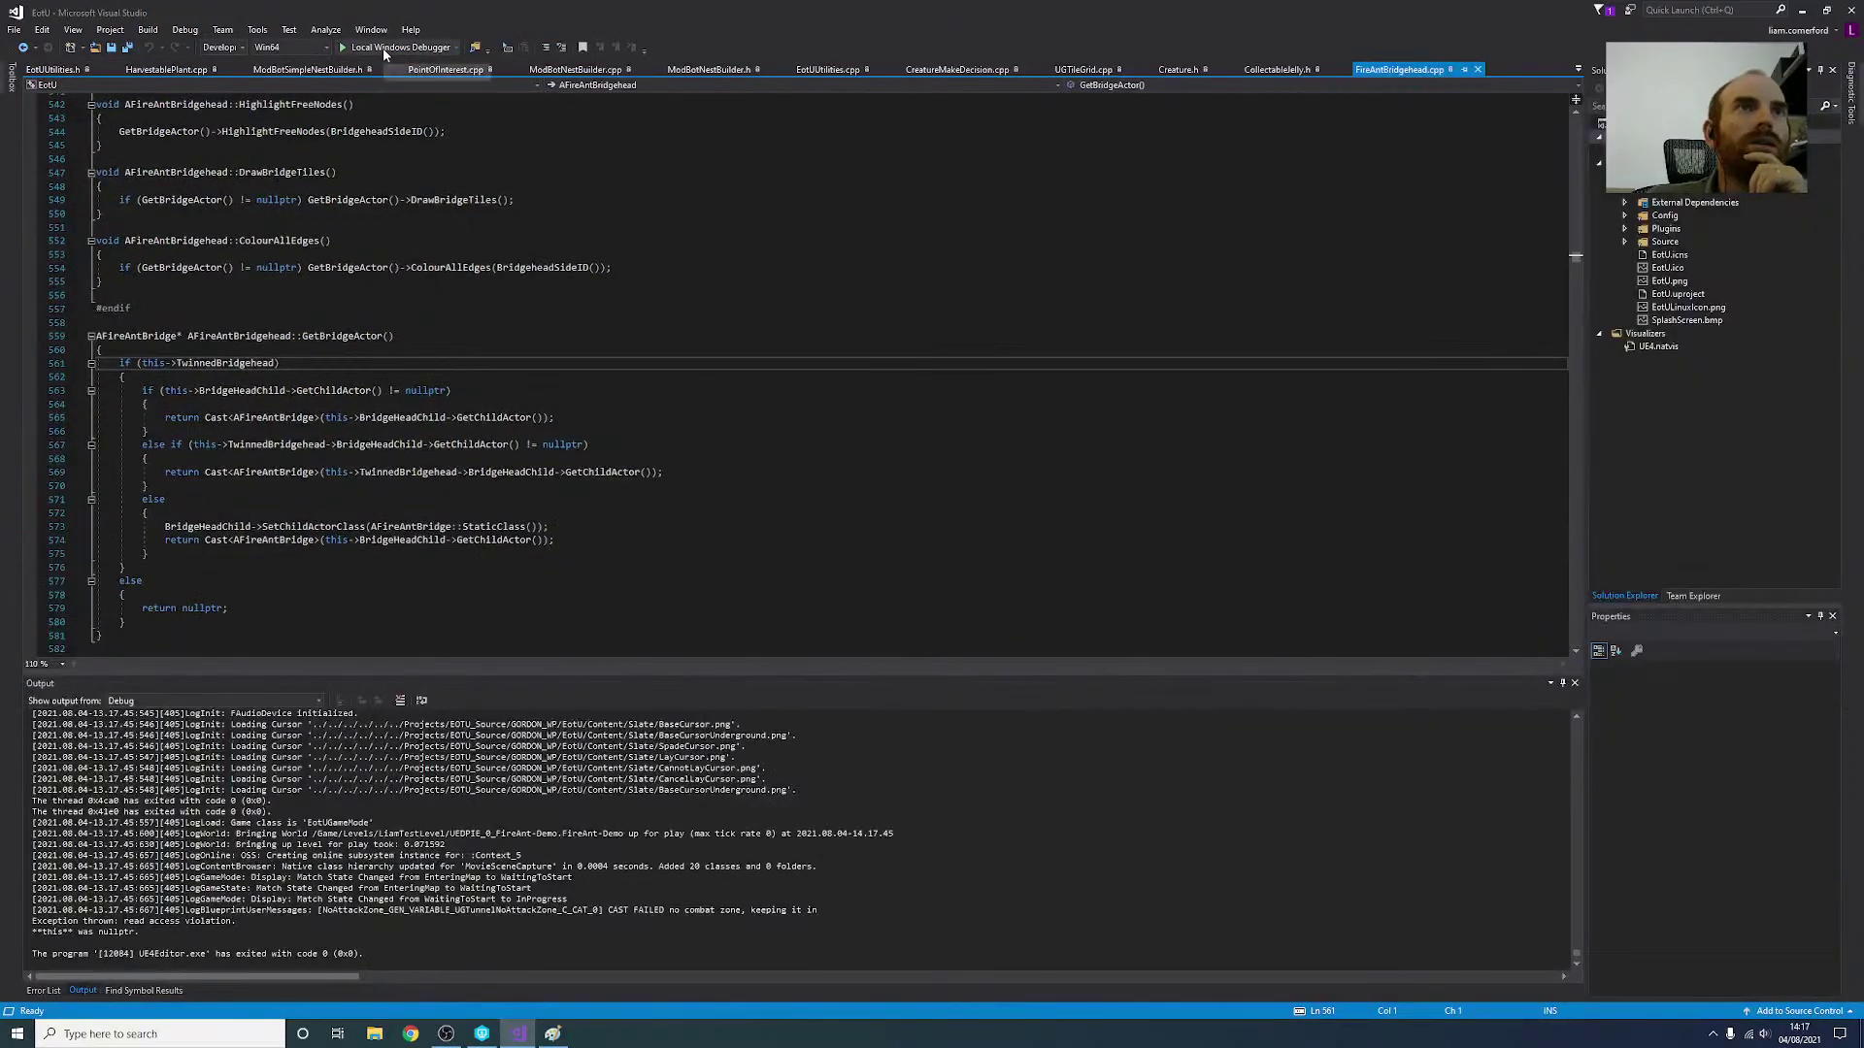
Step: Relaunch the EotU editor from Visual Studio and open the FireAnt-Demo level from the LiamTestLevel folder
key(ctrl+shift+b)
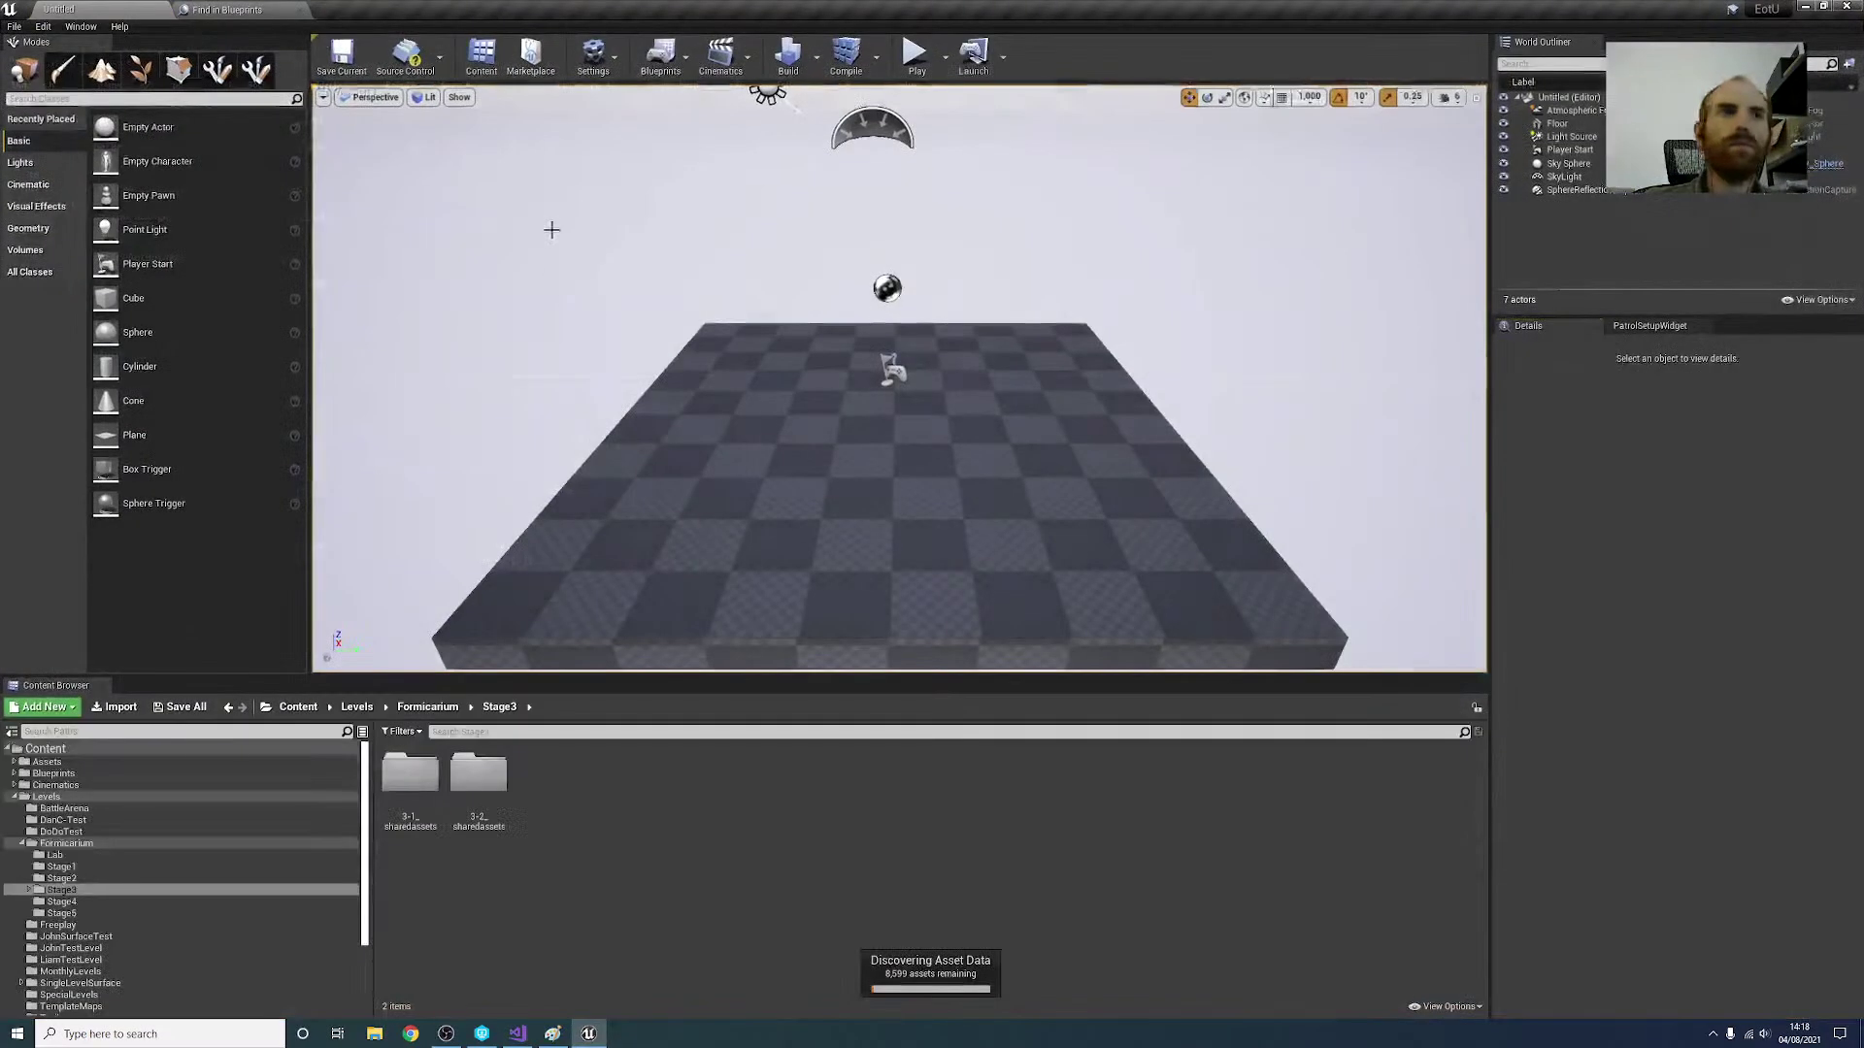
click(427, 708)
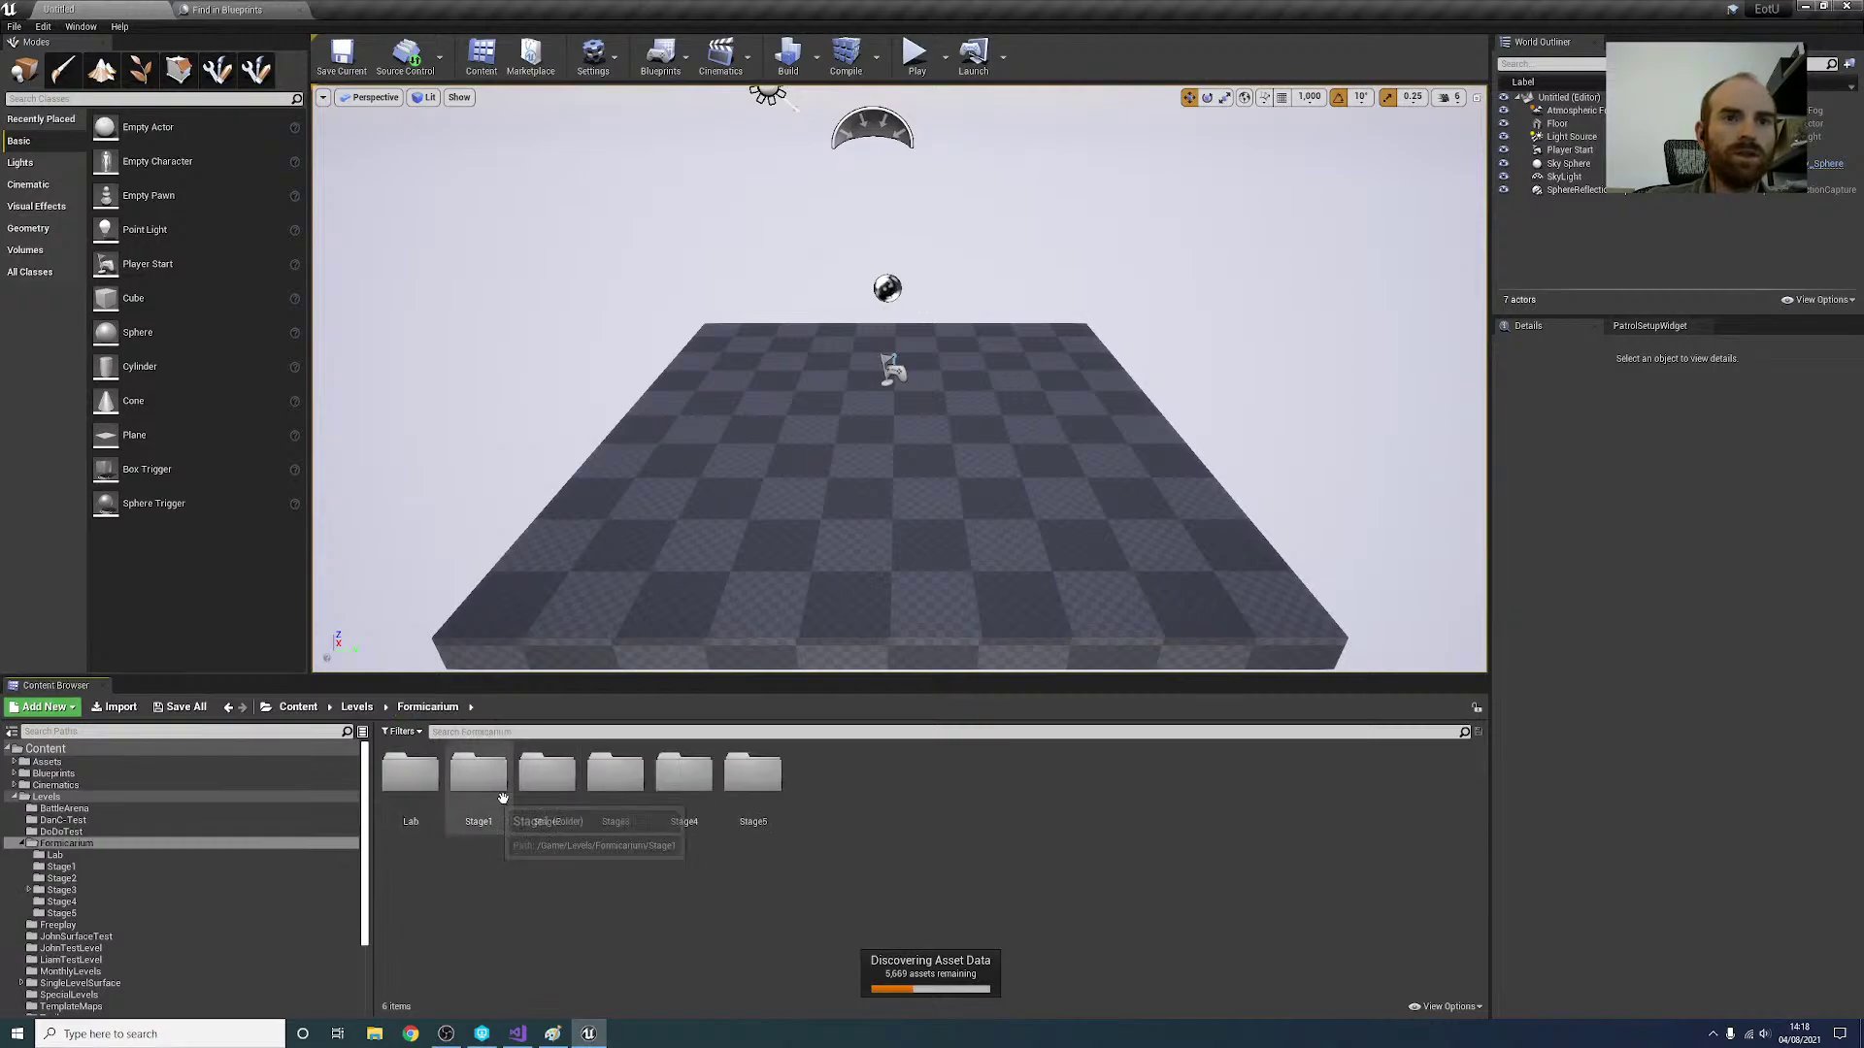
click(357, 707)
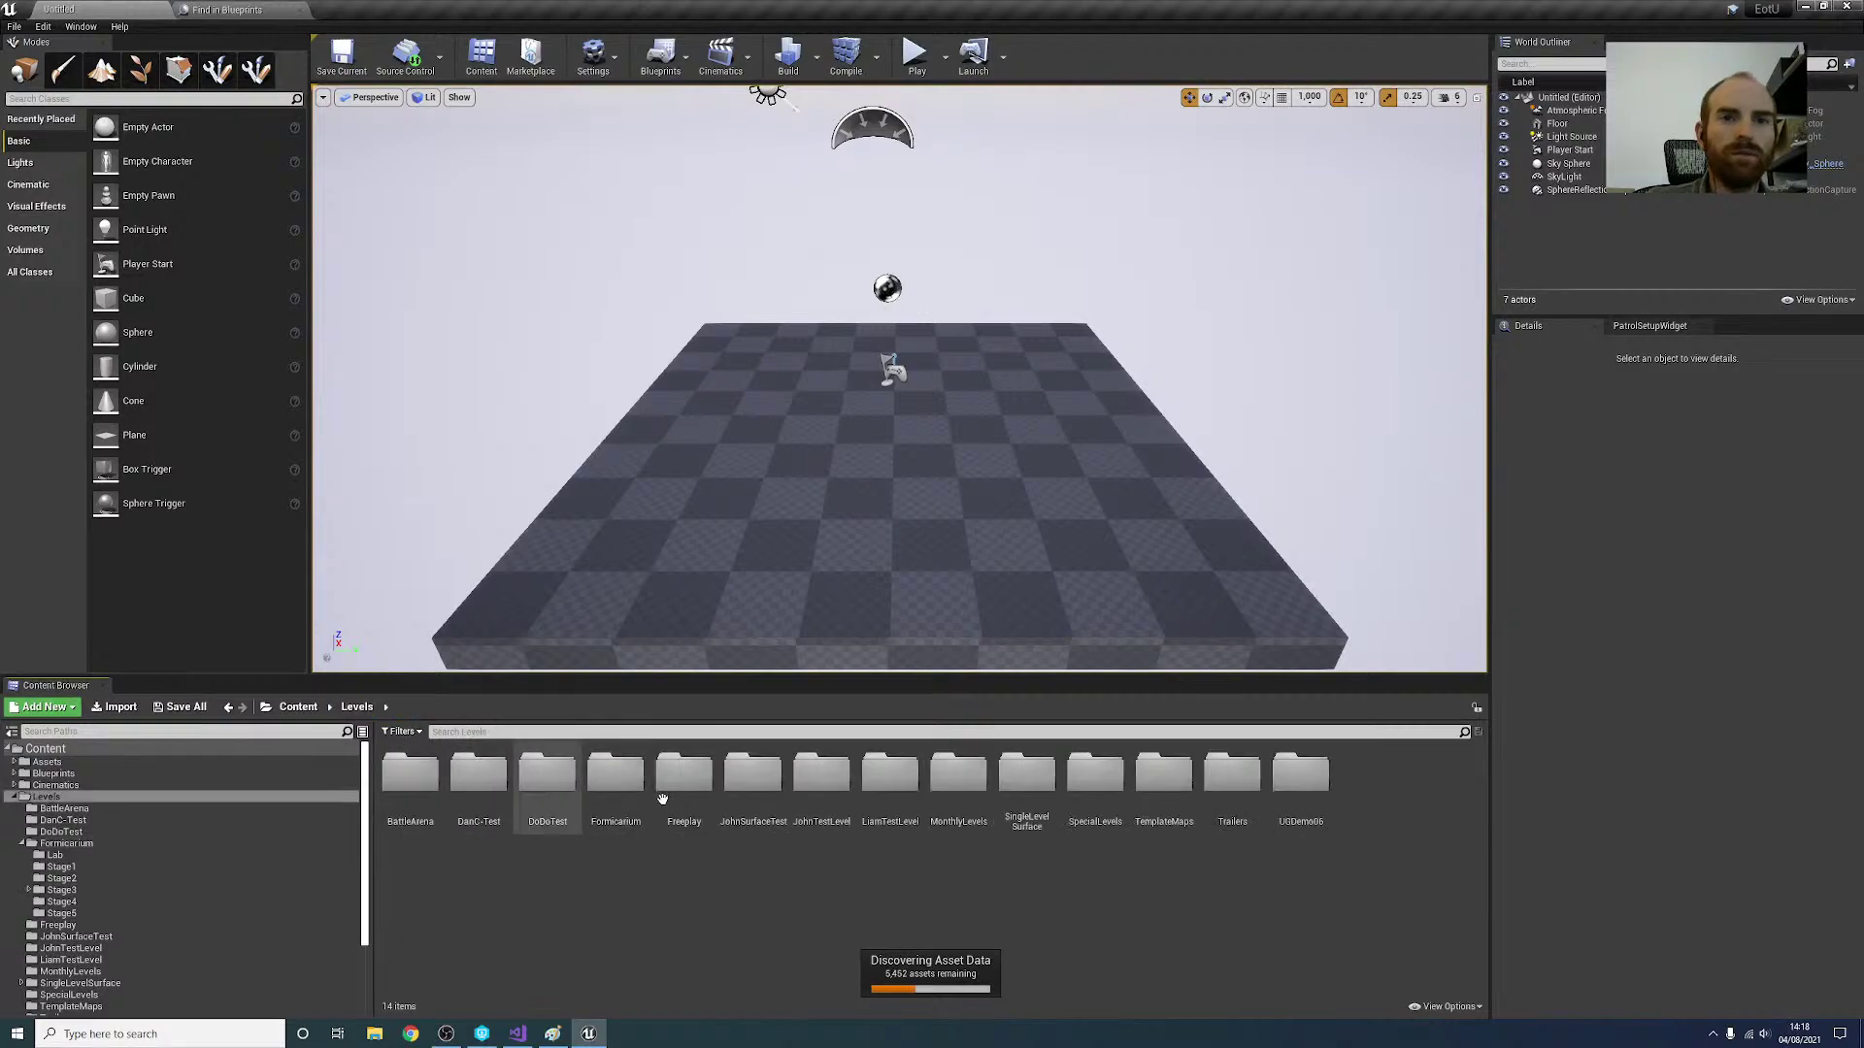
double_click(887, 788)
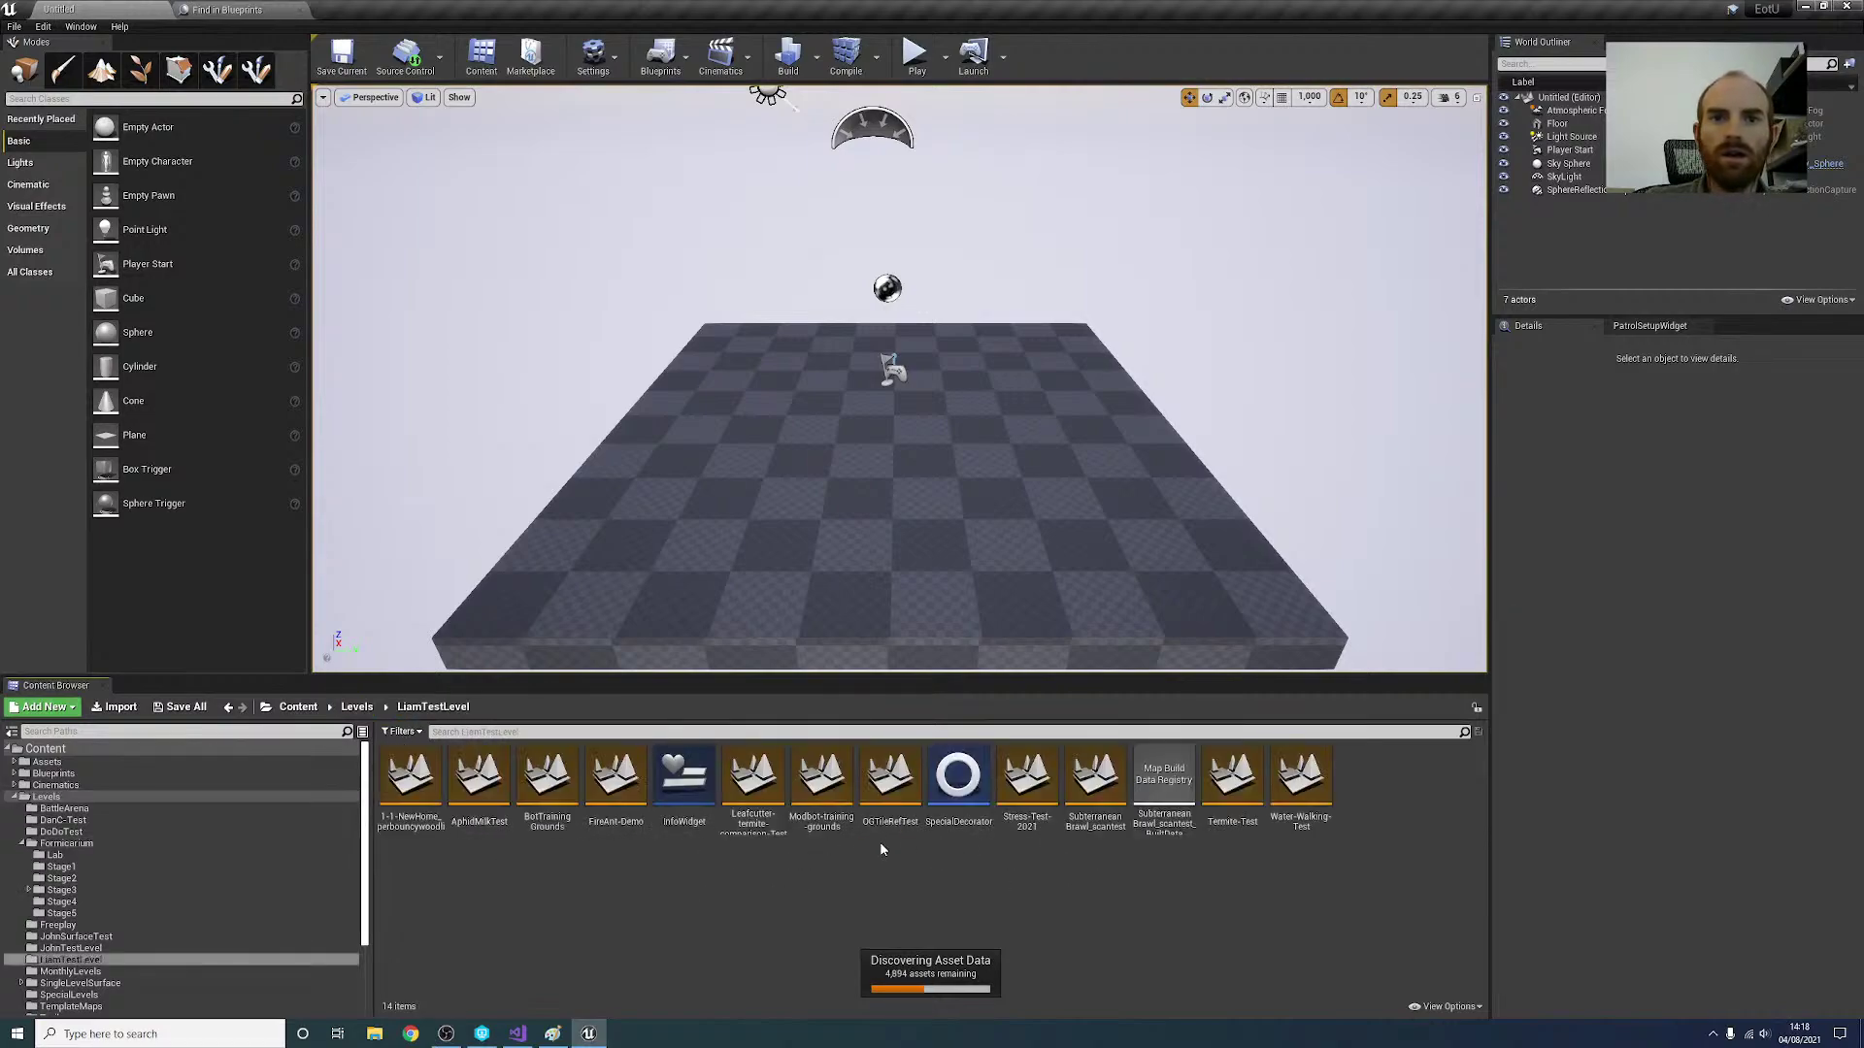
double_click(618, 820)
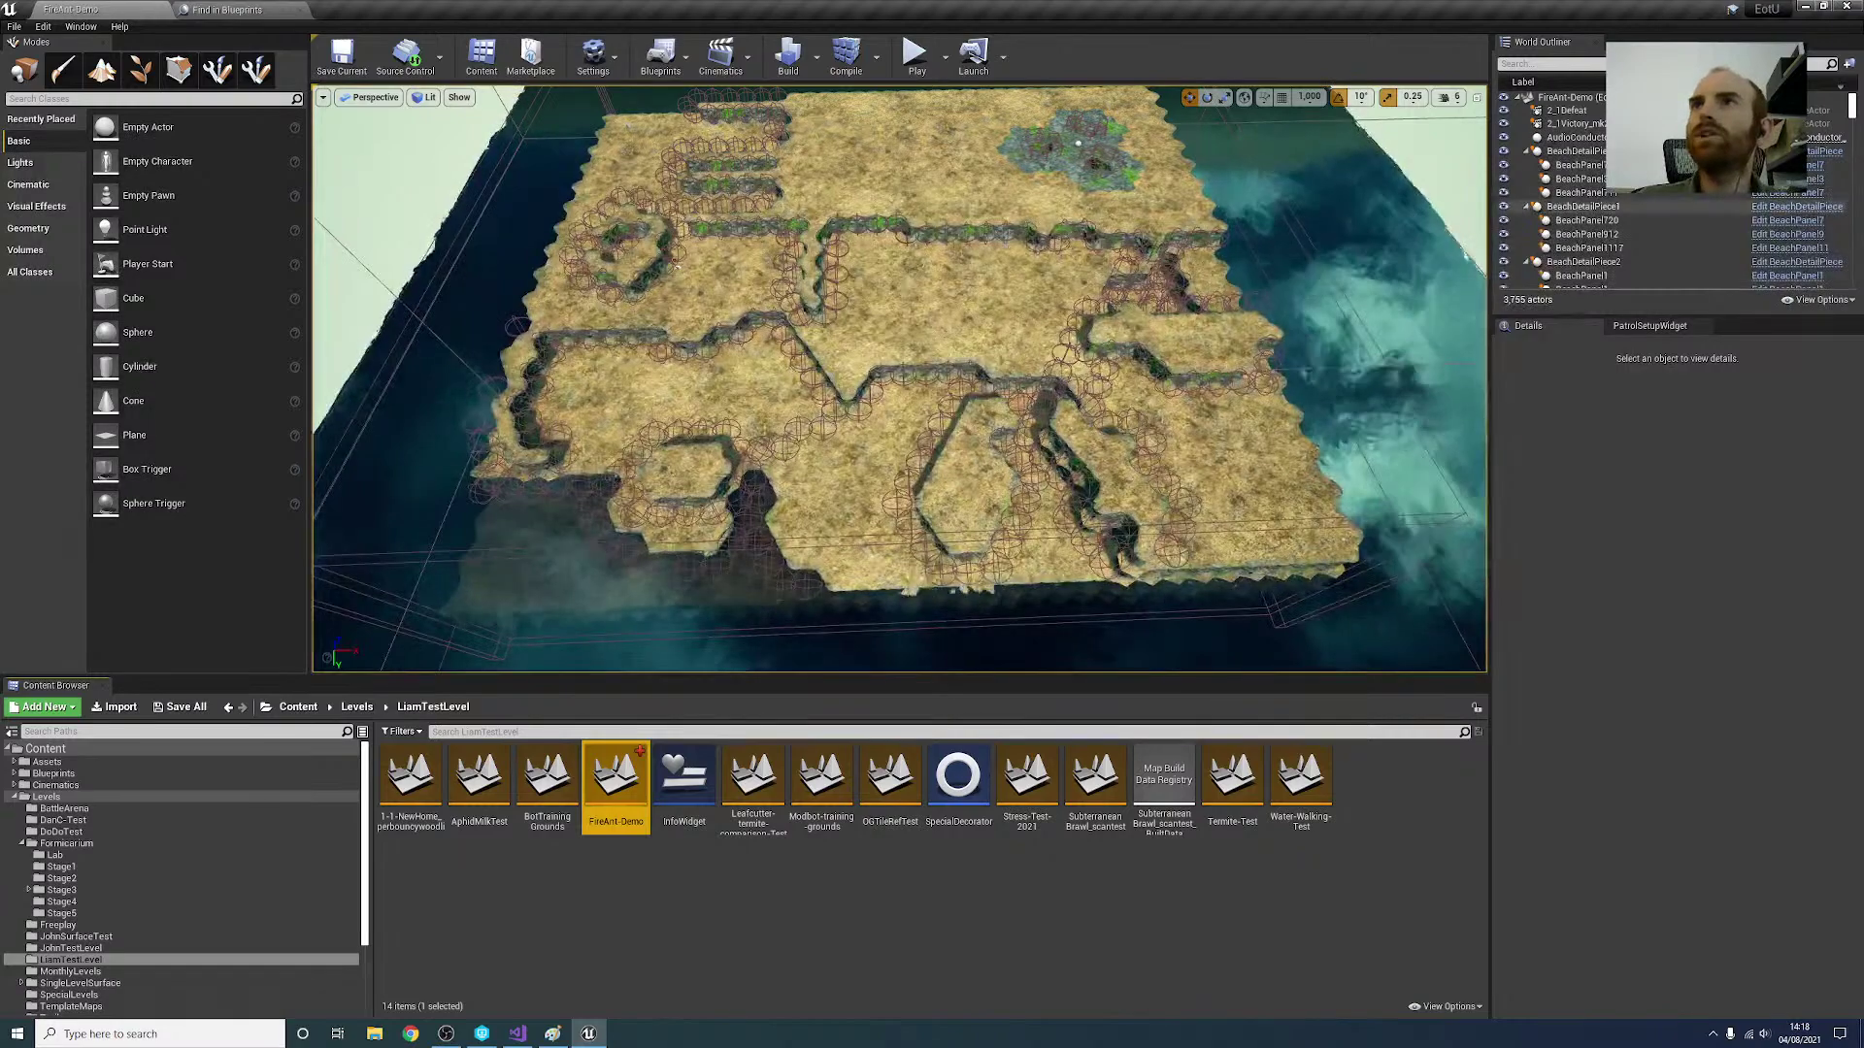
Step: Search the level's actors for "bri" and clear the search
click(1665, 64)
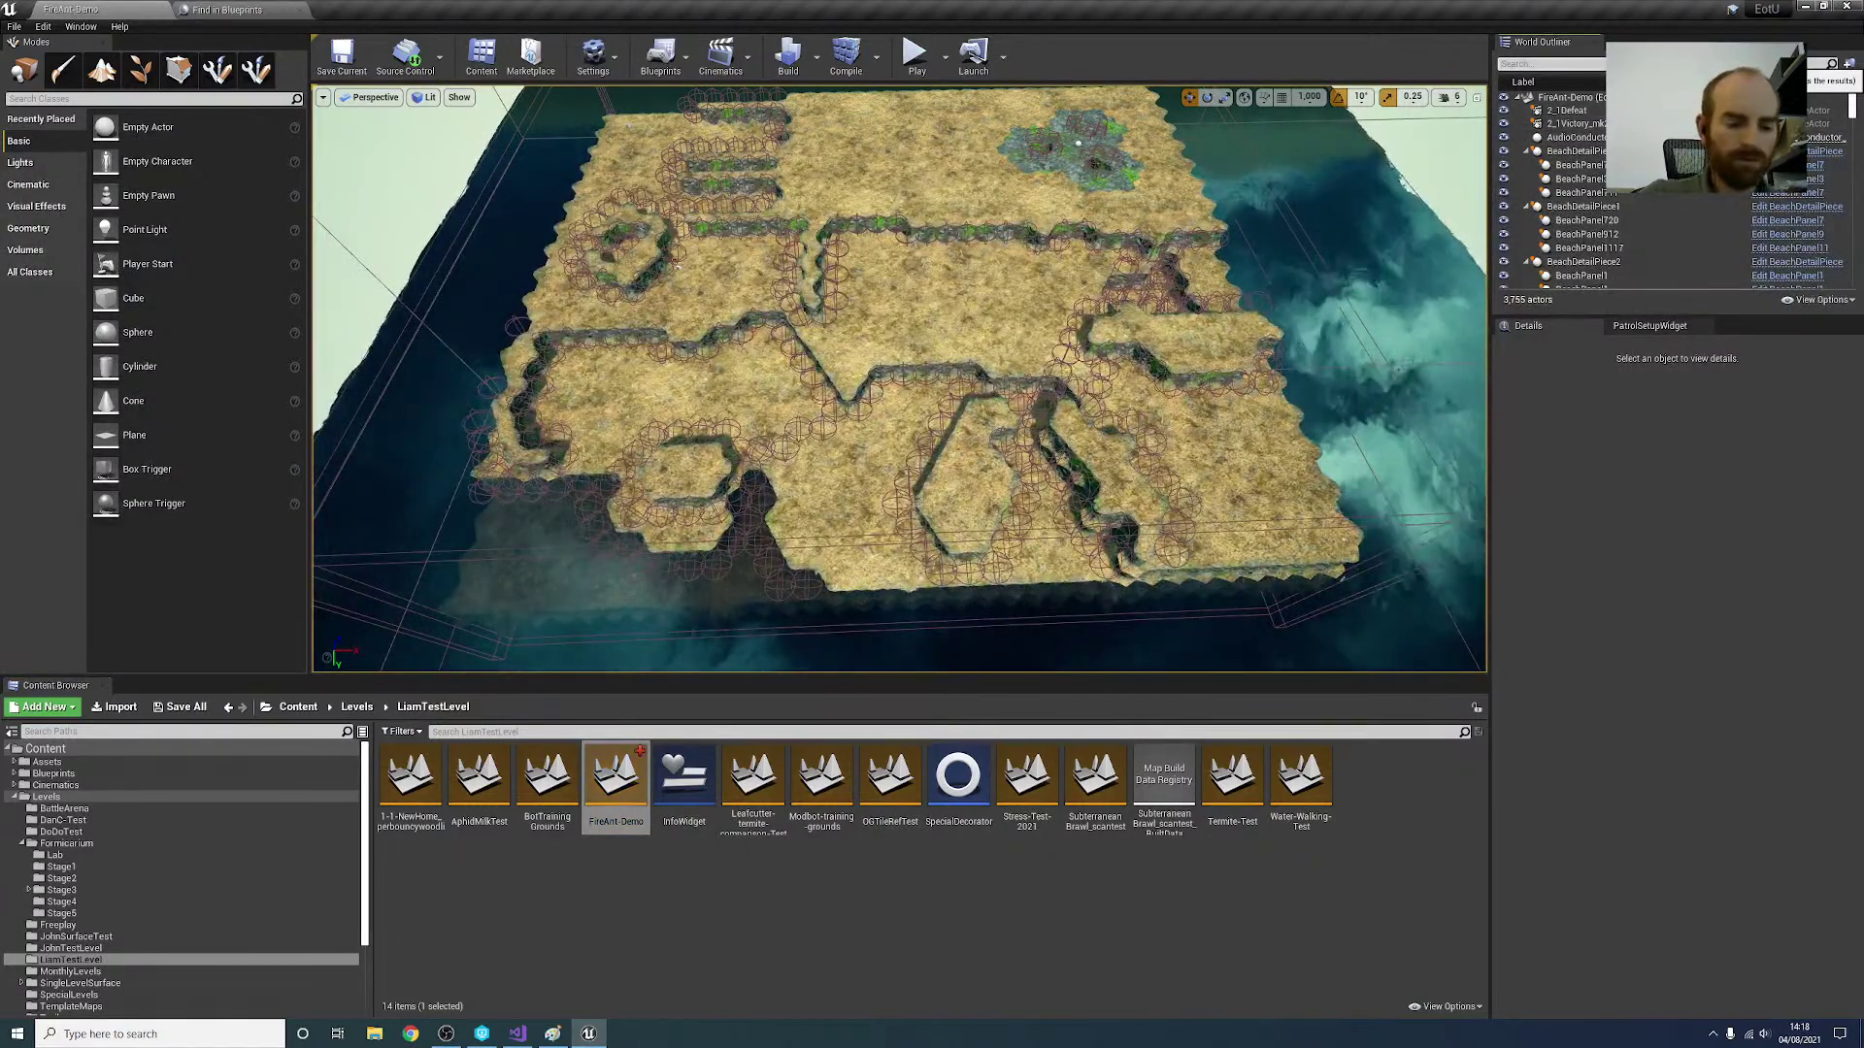
text(bri)
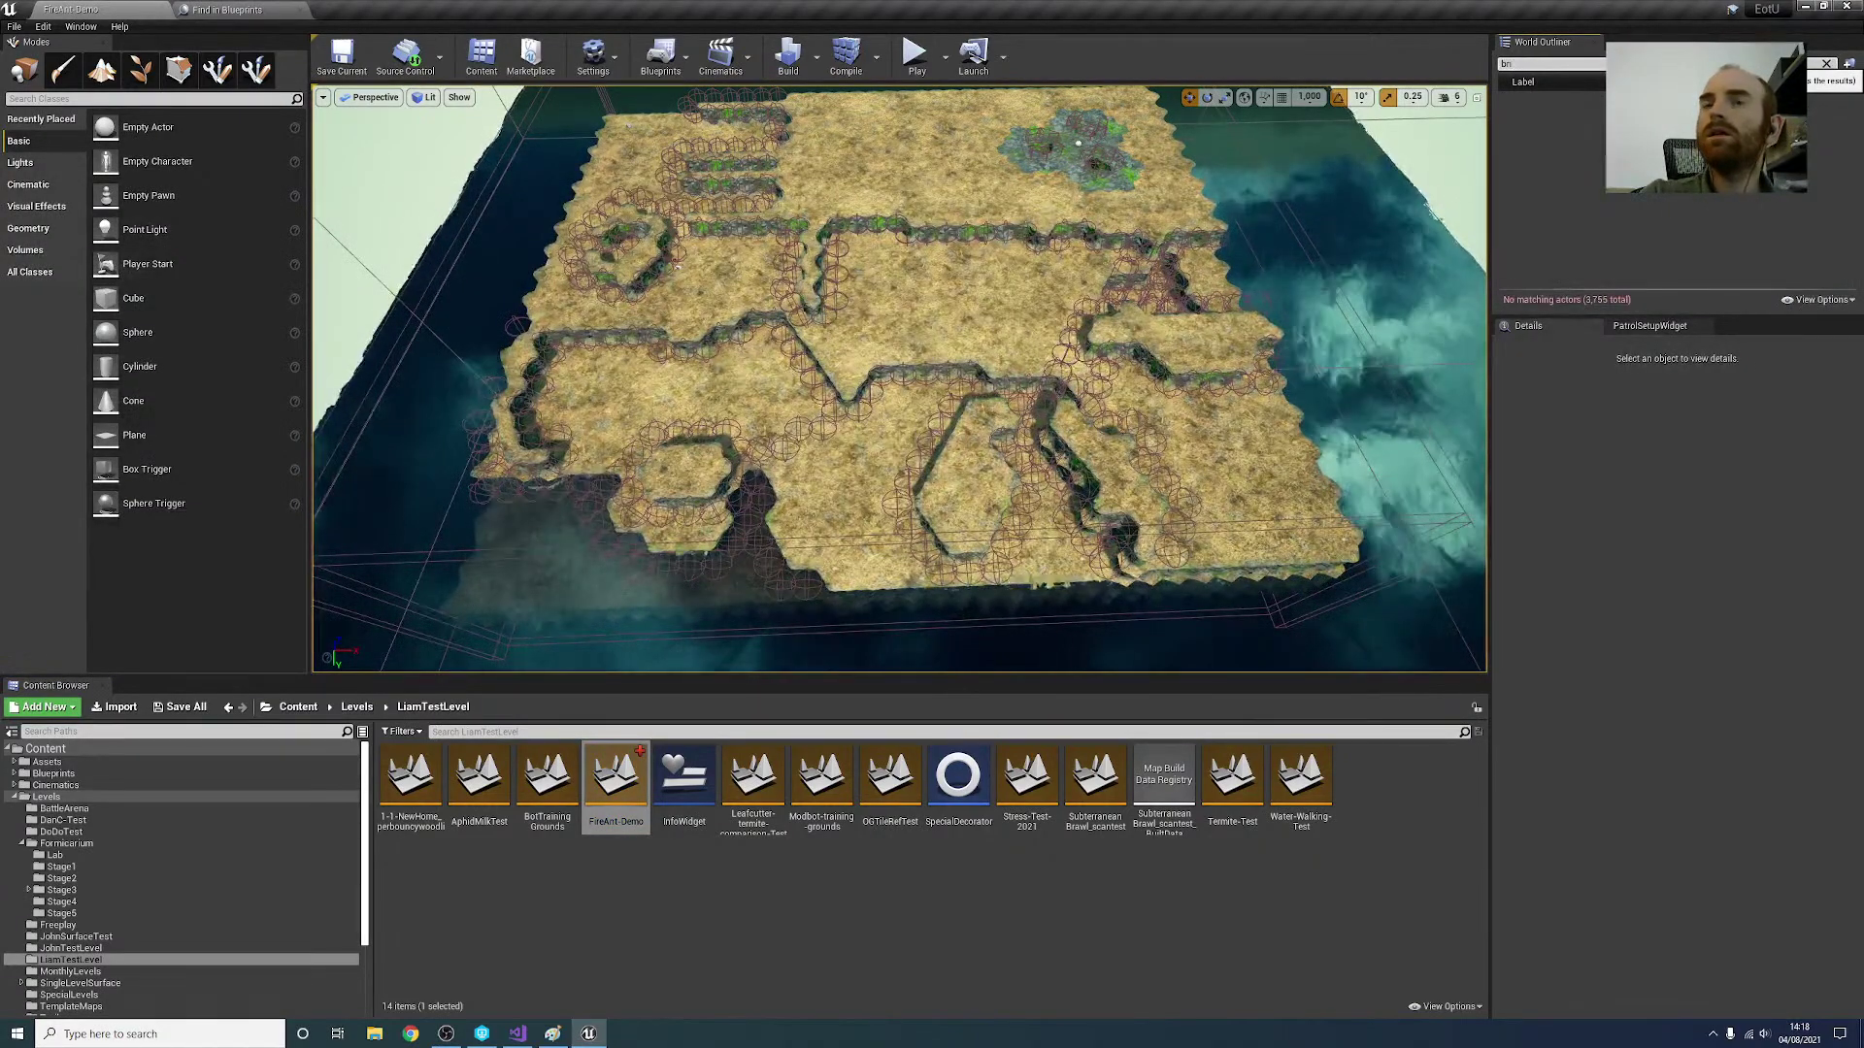
key(BackSpace)
key(BackSpace)
key(BackSpace)
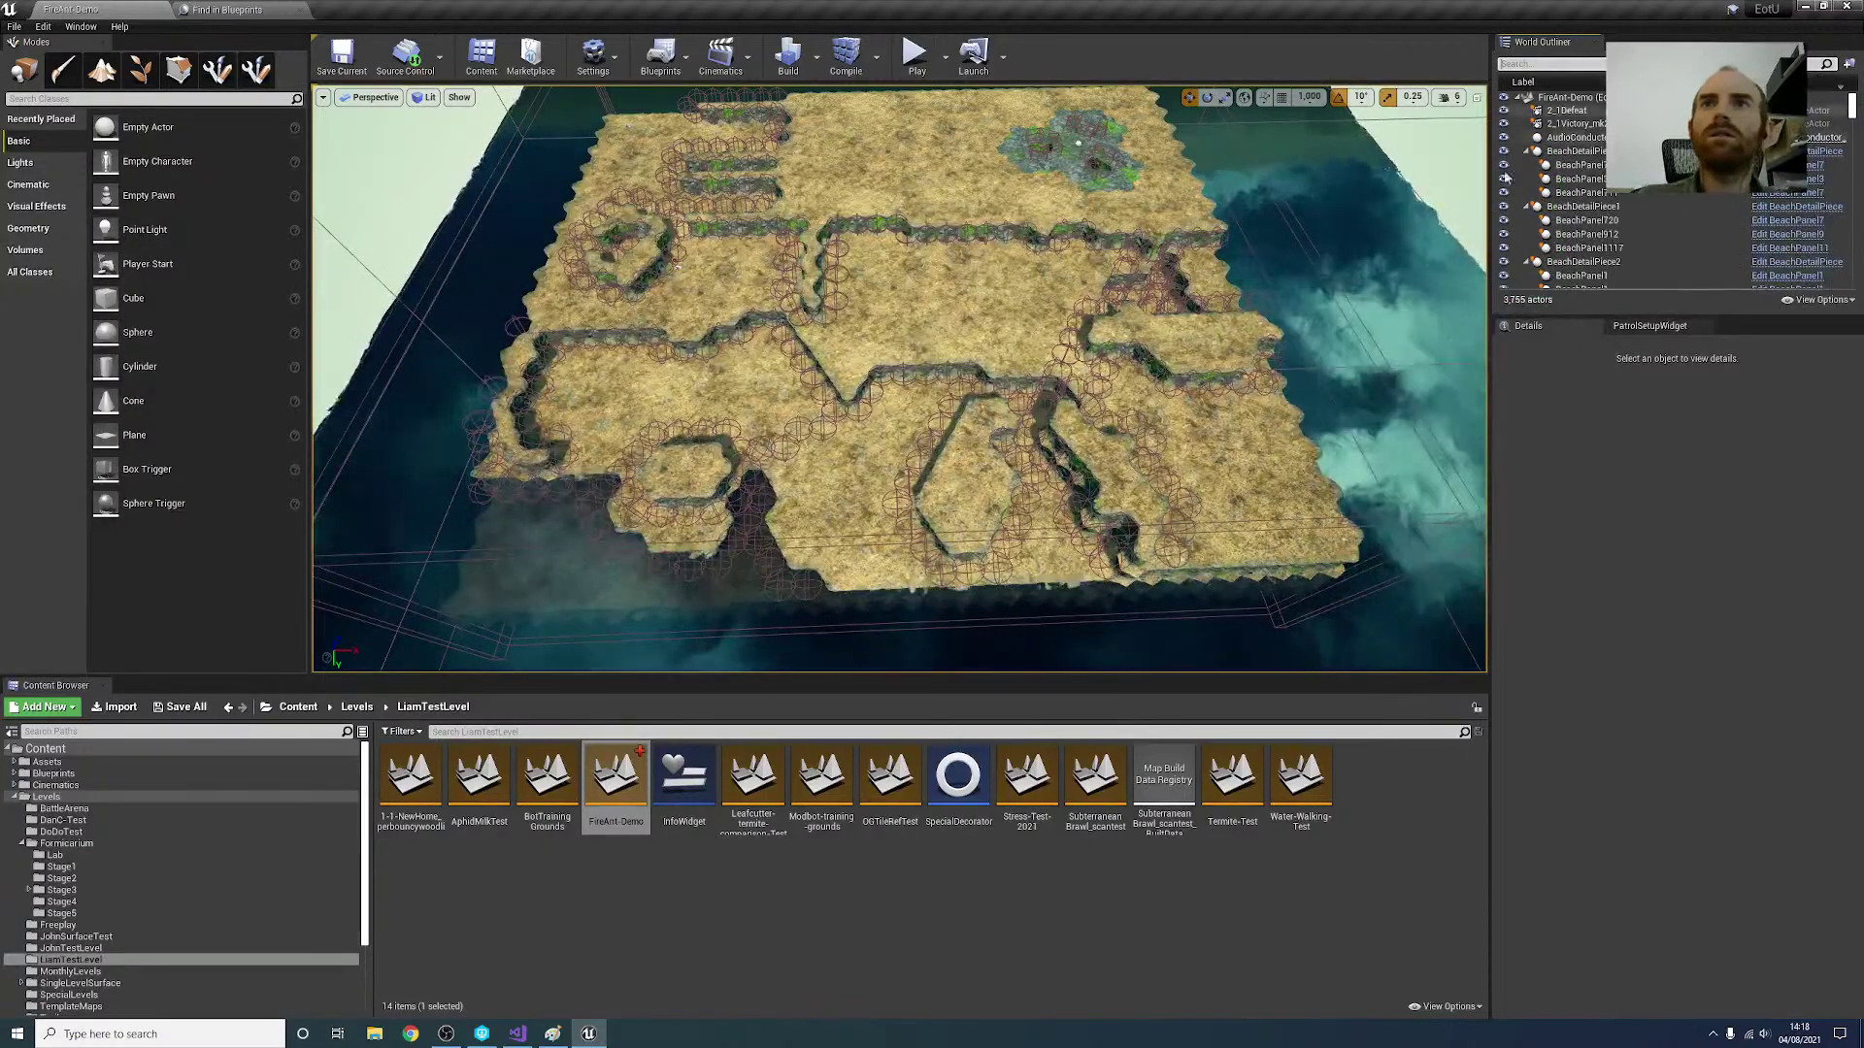
Step: Select the OGTileGrid1 terrain grid, filter its properties by "path" and trigger Update Tile Pathing Data
right_drag(971, 369, 969, 301)
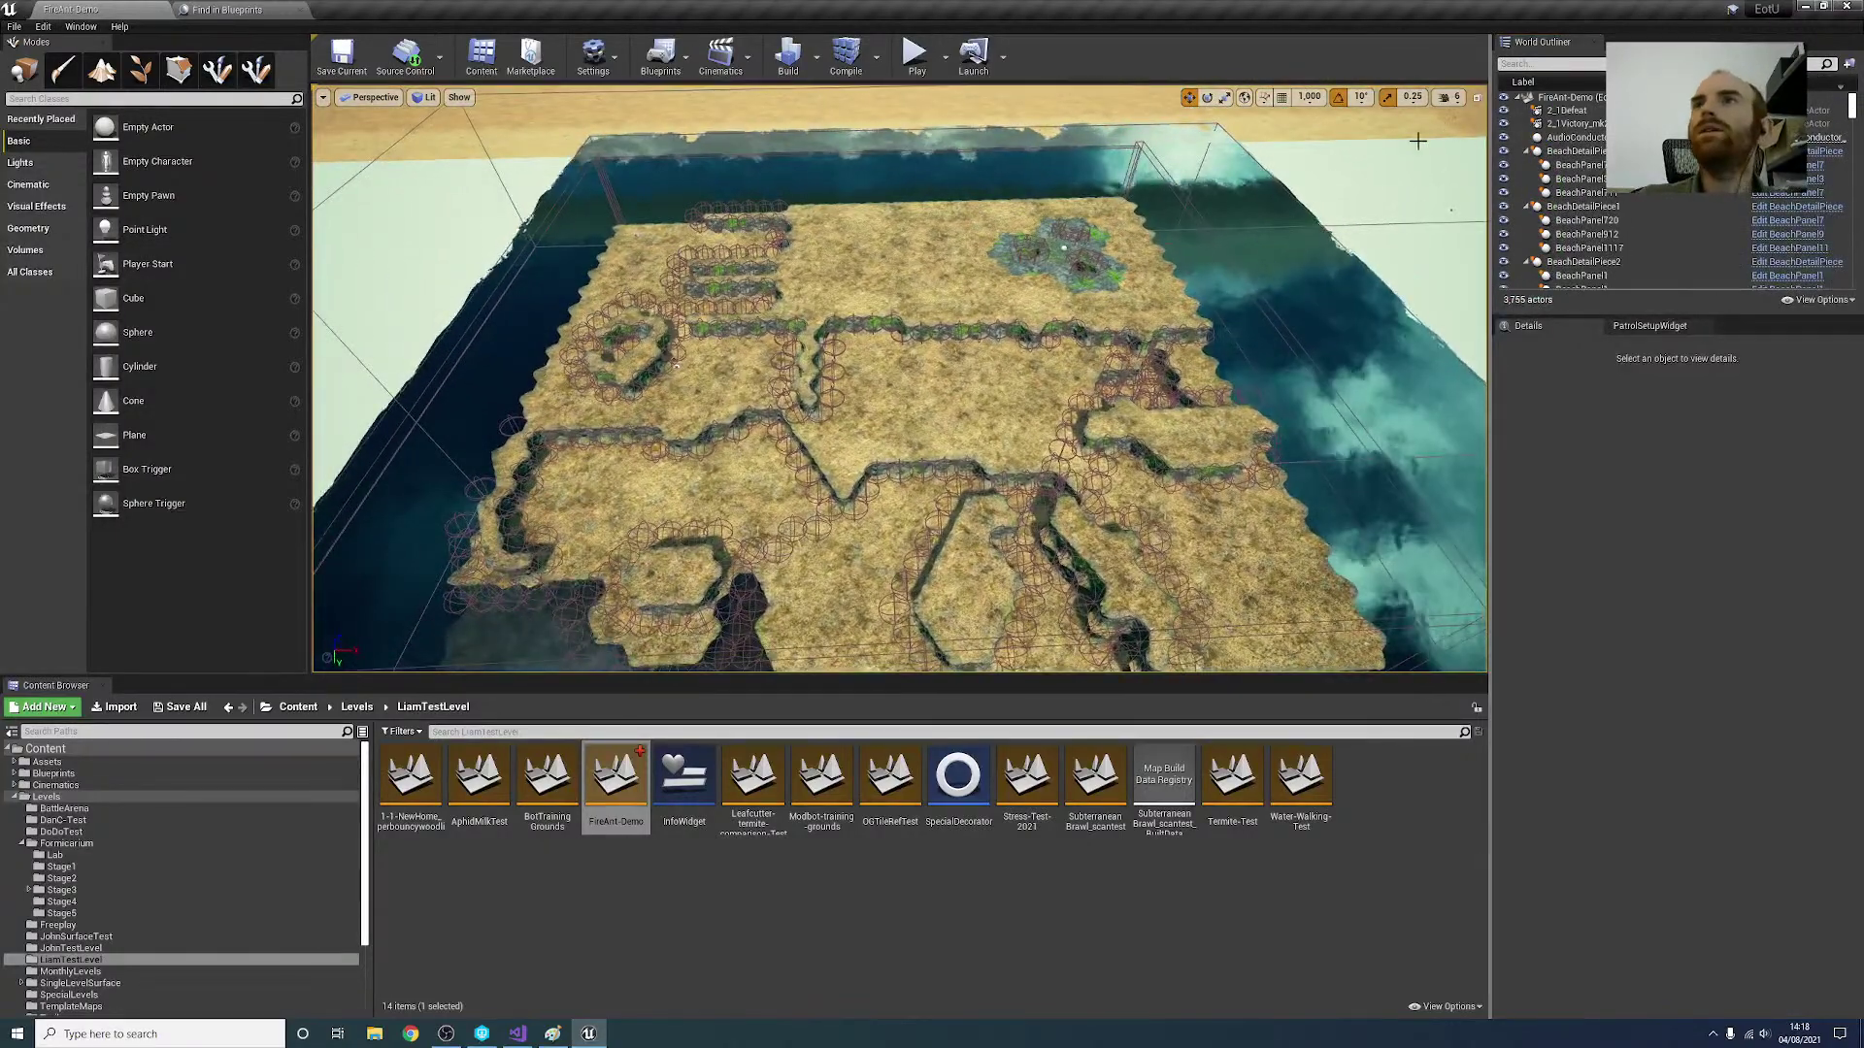
click(971, 373)
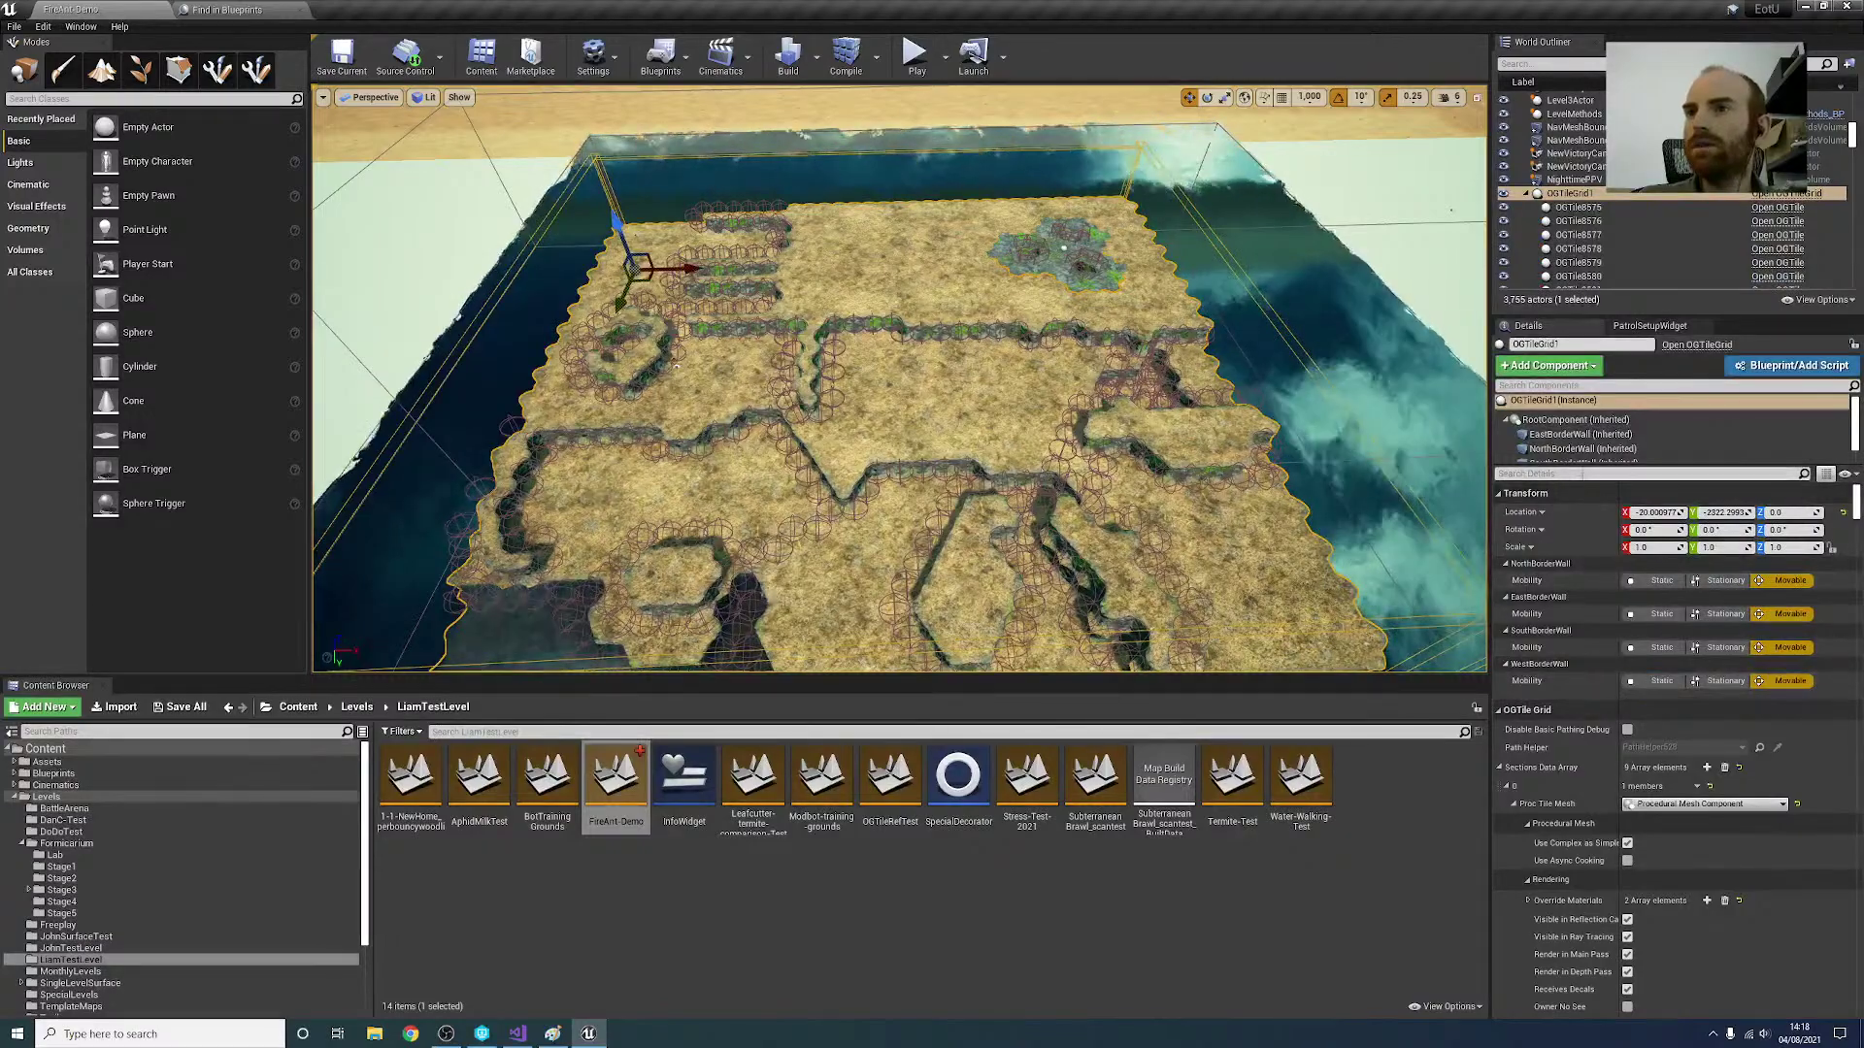
scroll(1750, 750, down, 3)
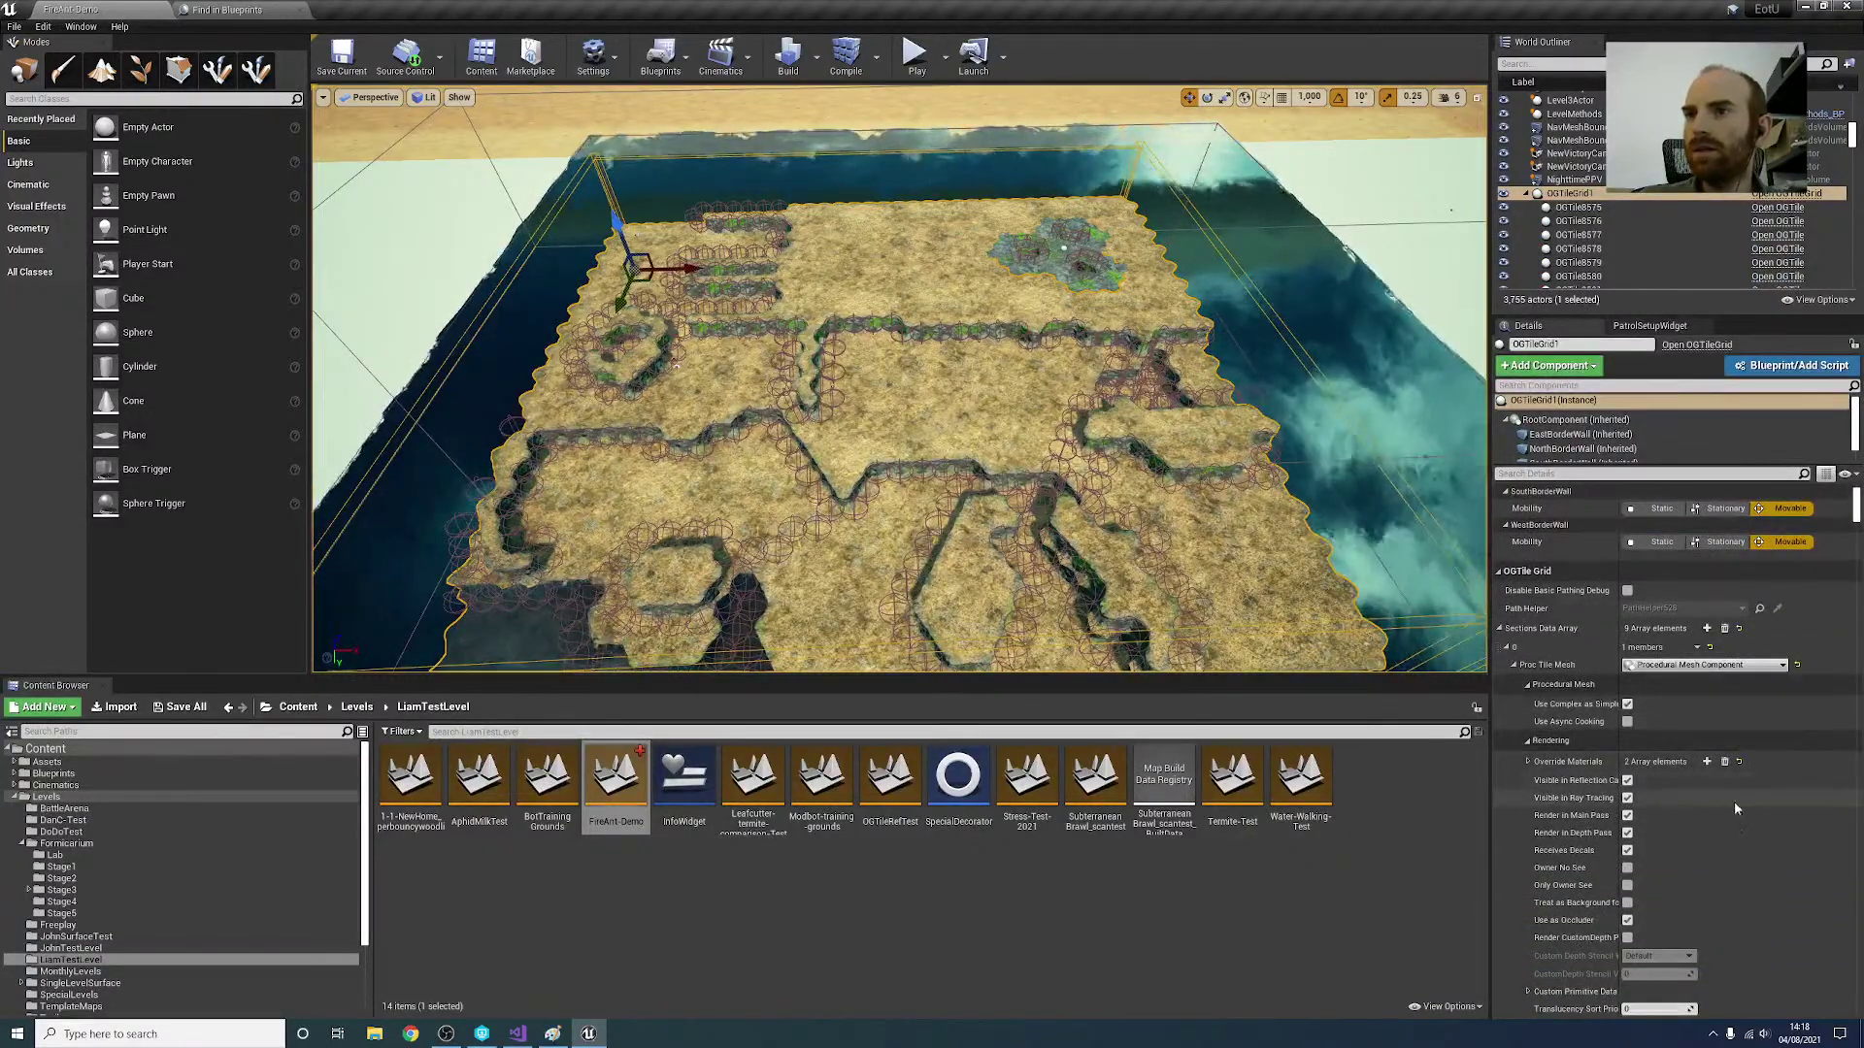
scroll(1755, 827, down, 3)
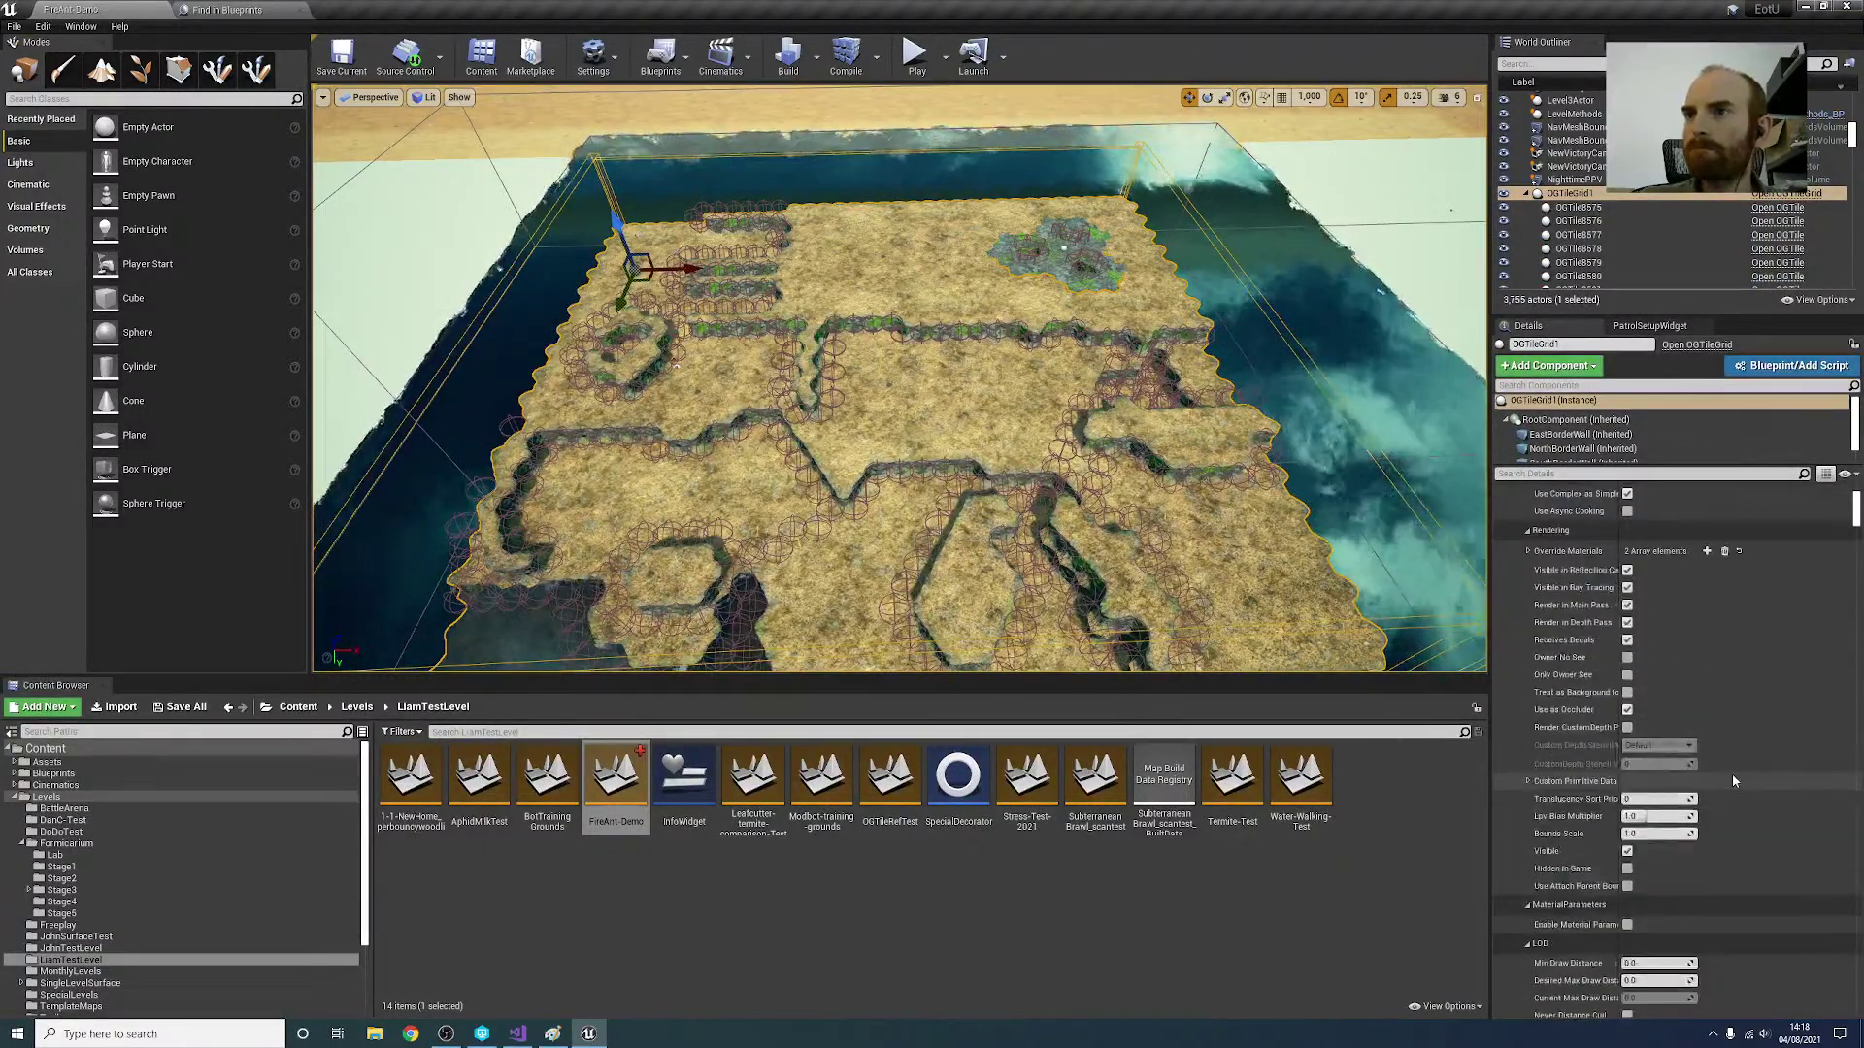
scroll(1732, 773, up, 5)
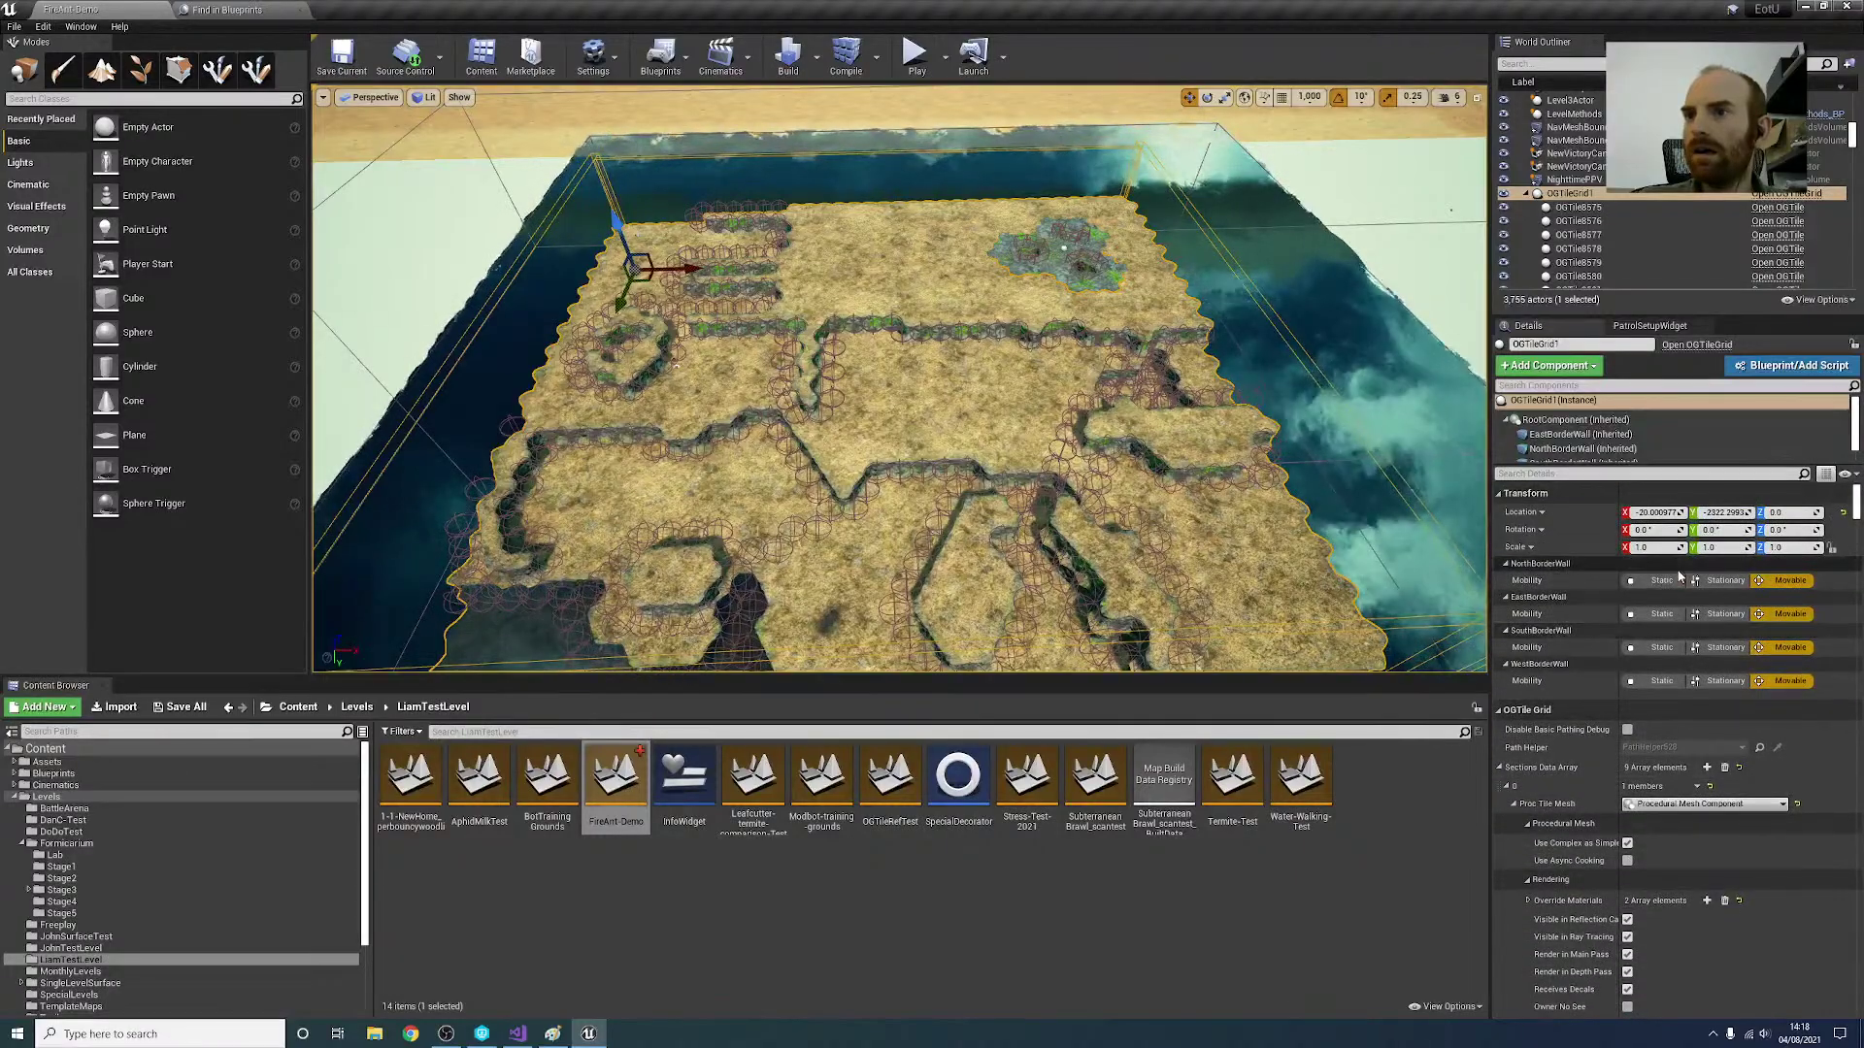
scroll(1849, 510, down, 2)
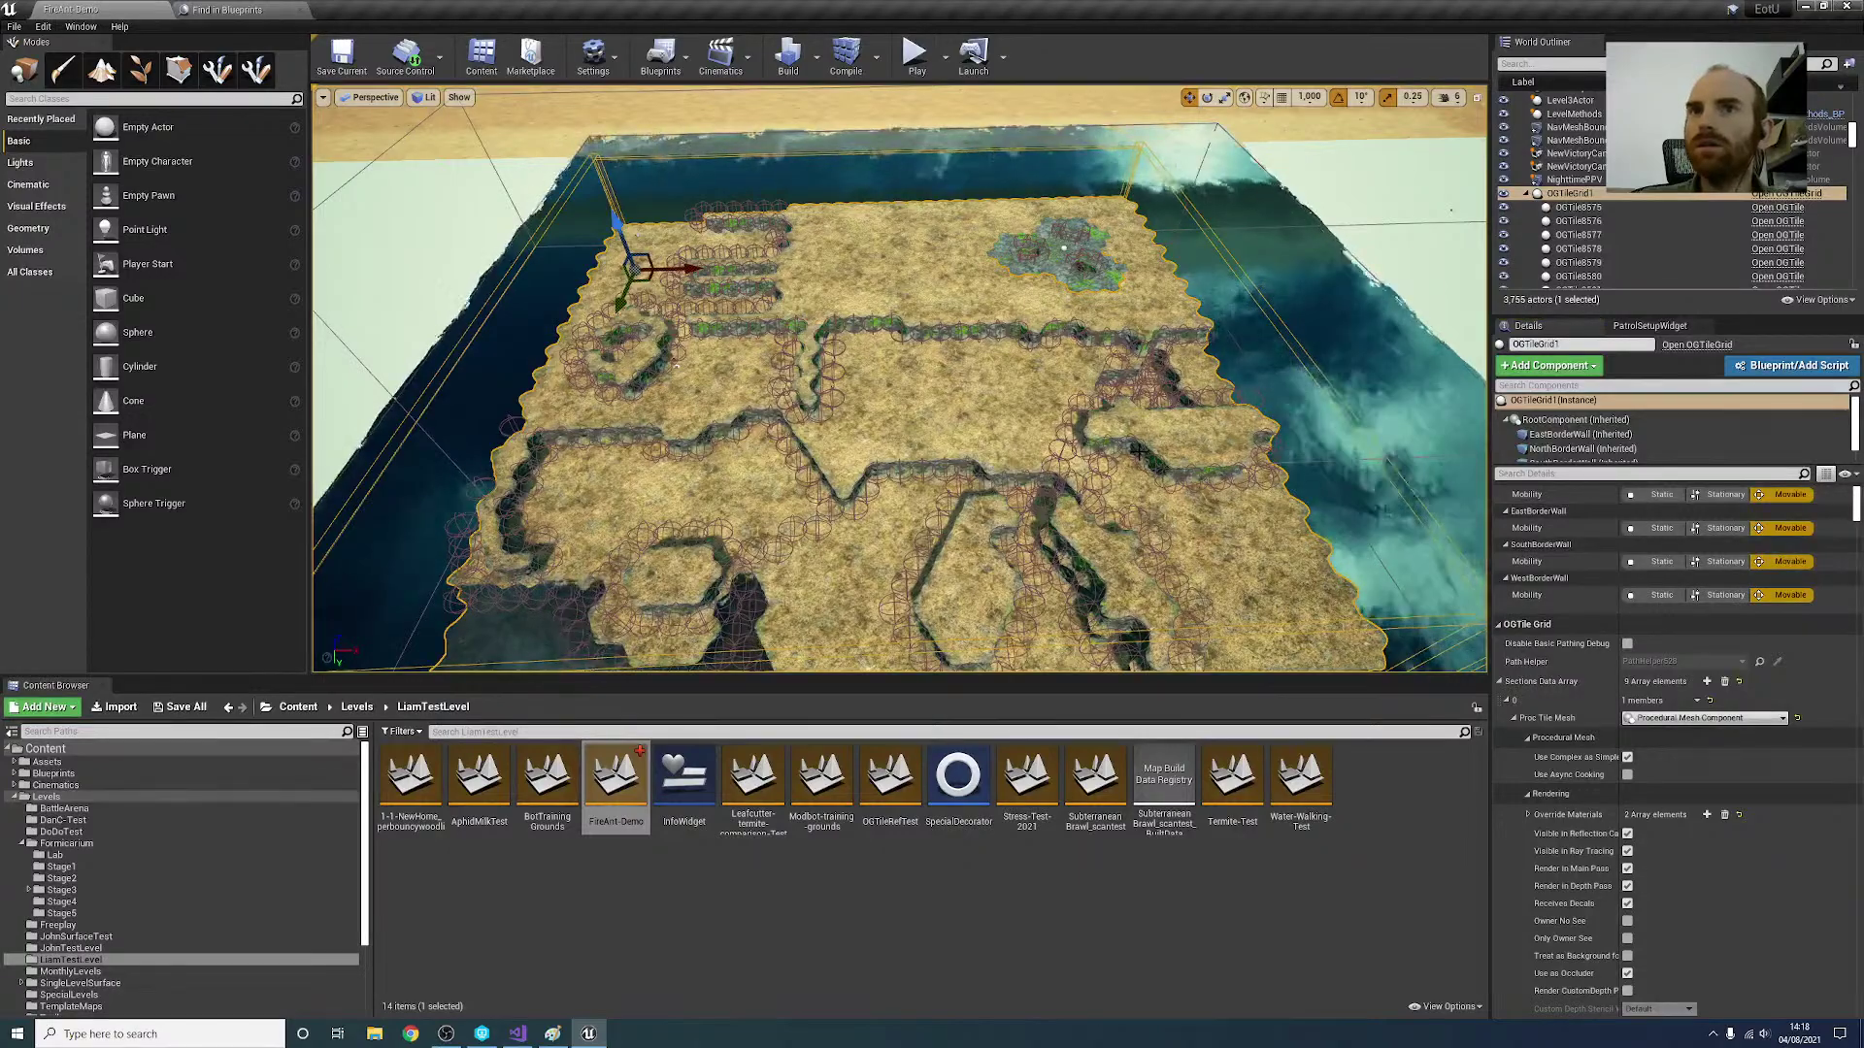
click(1535, 474)
text(path)
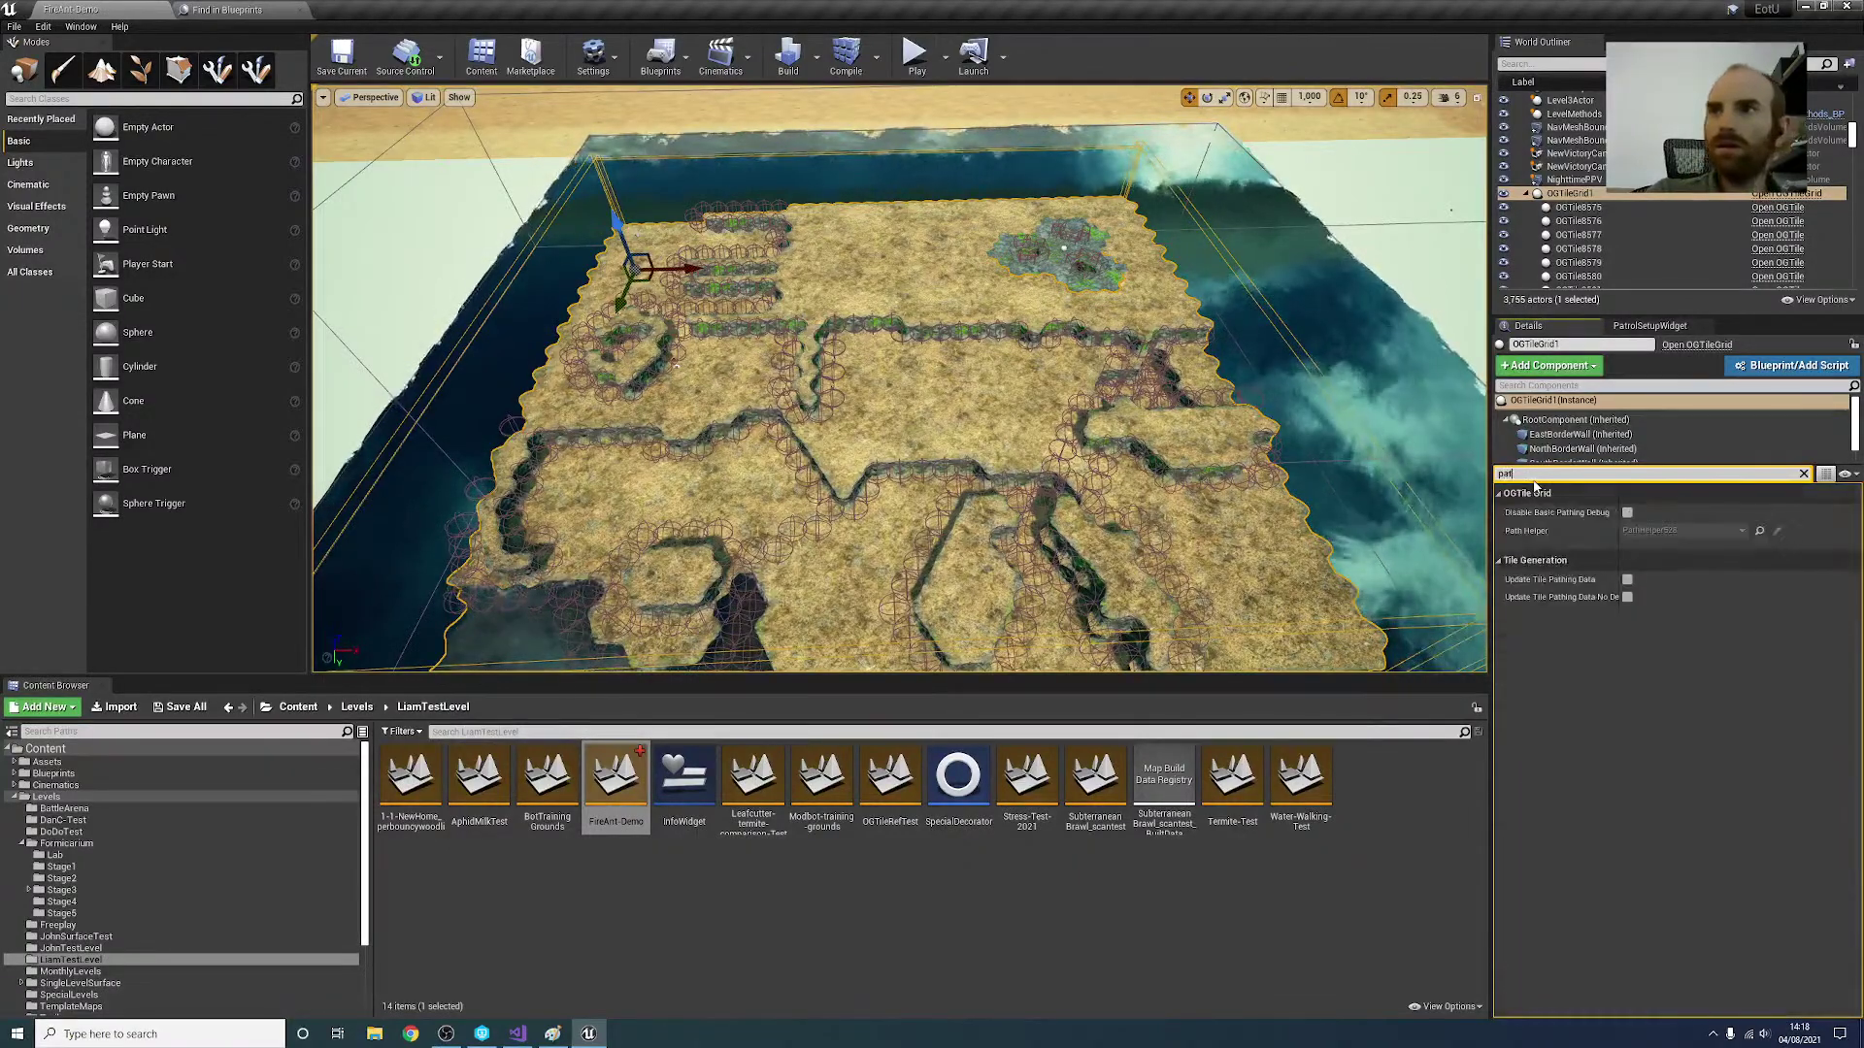
click(1627, 580)
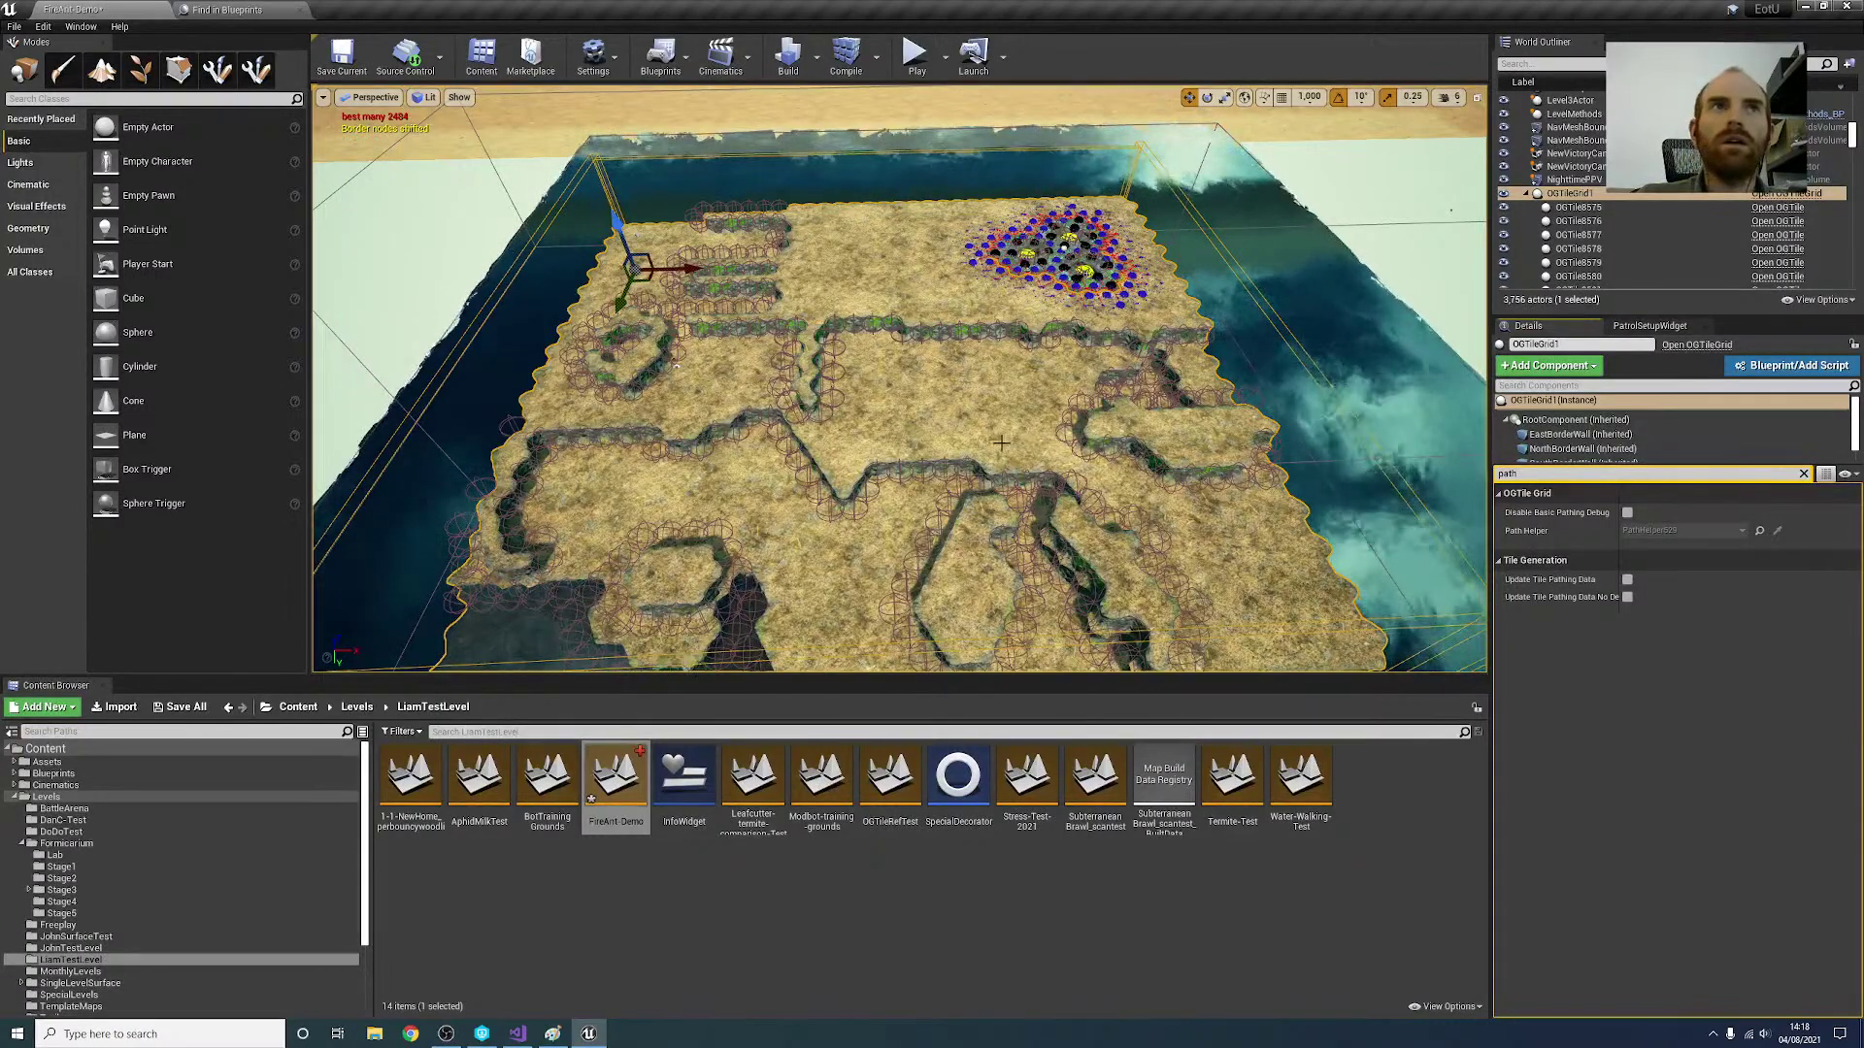
Step: Play-test the FireAnt-Demo level with the updated pathing data and stop the session
right_drag(1252, 597, 1271, 631)
key(s)
right_drag(1145, 145, 1141, 110)
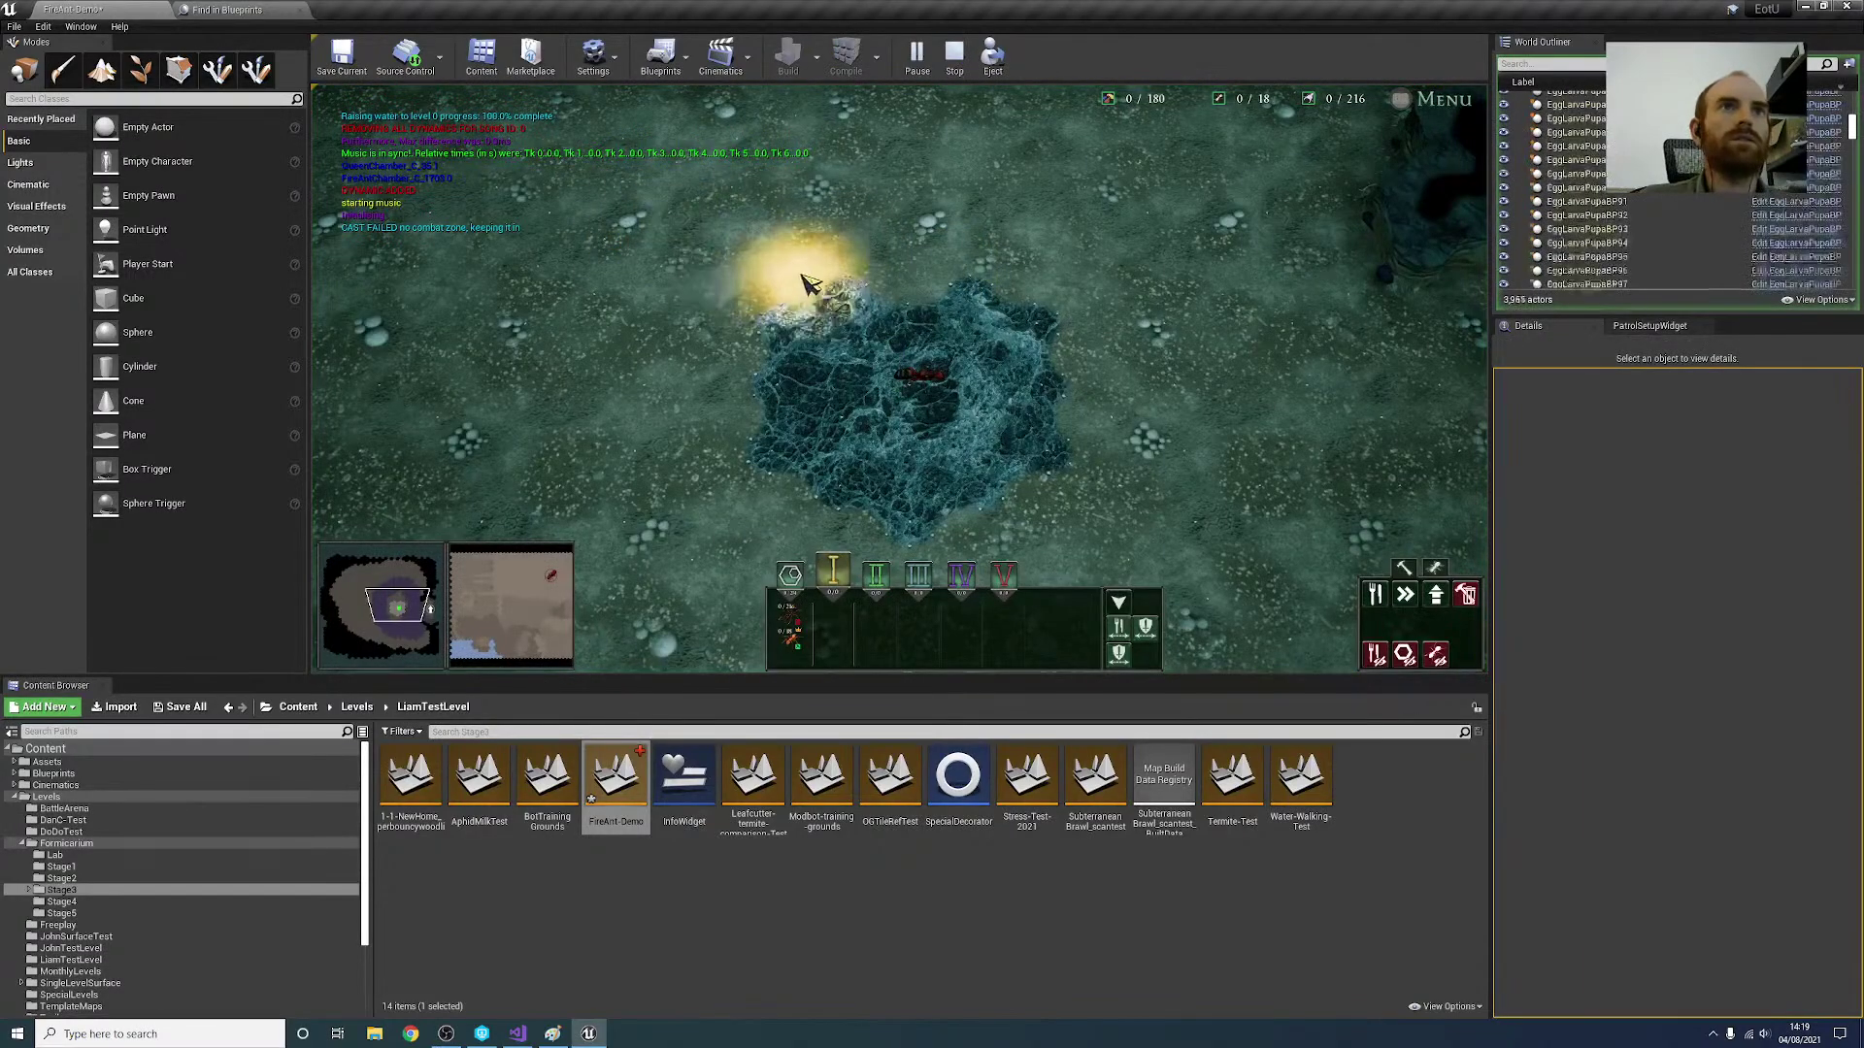
key(Escape)
Step: Select the leftover actor in the level view and delete it
right_drag(796, 273, 849, 247)
key(s)
key(w)
key(w)
right_drag(1007, 464, 1124, 320)
click(1005, 466)
key(Delete)
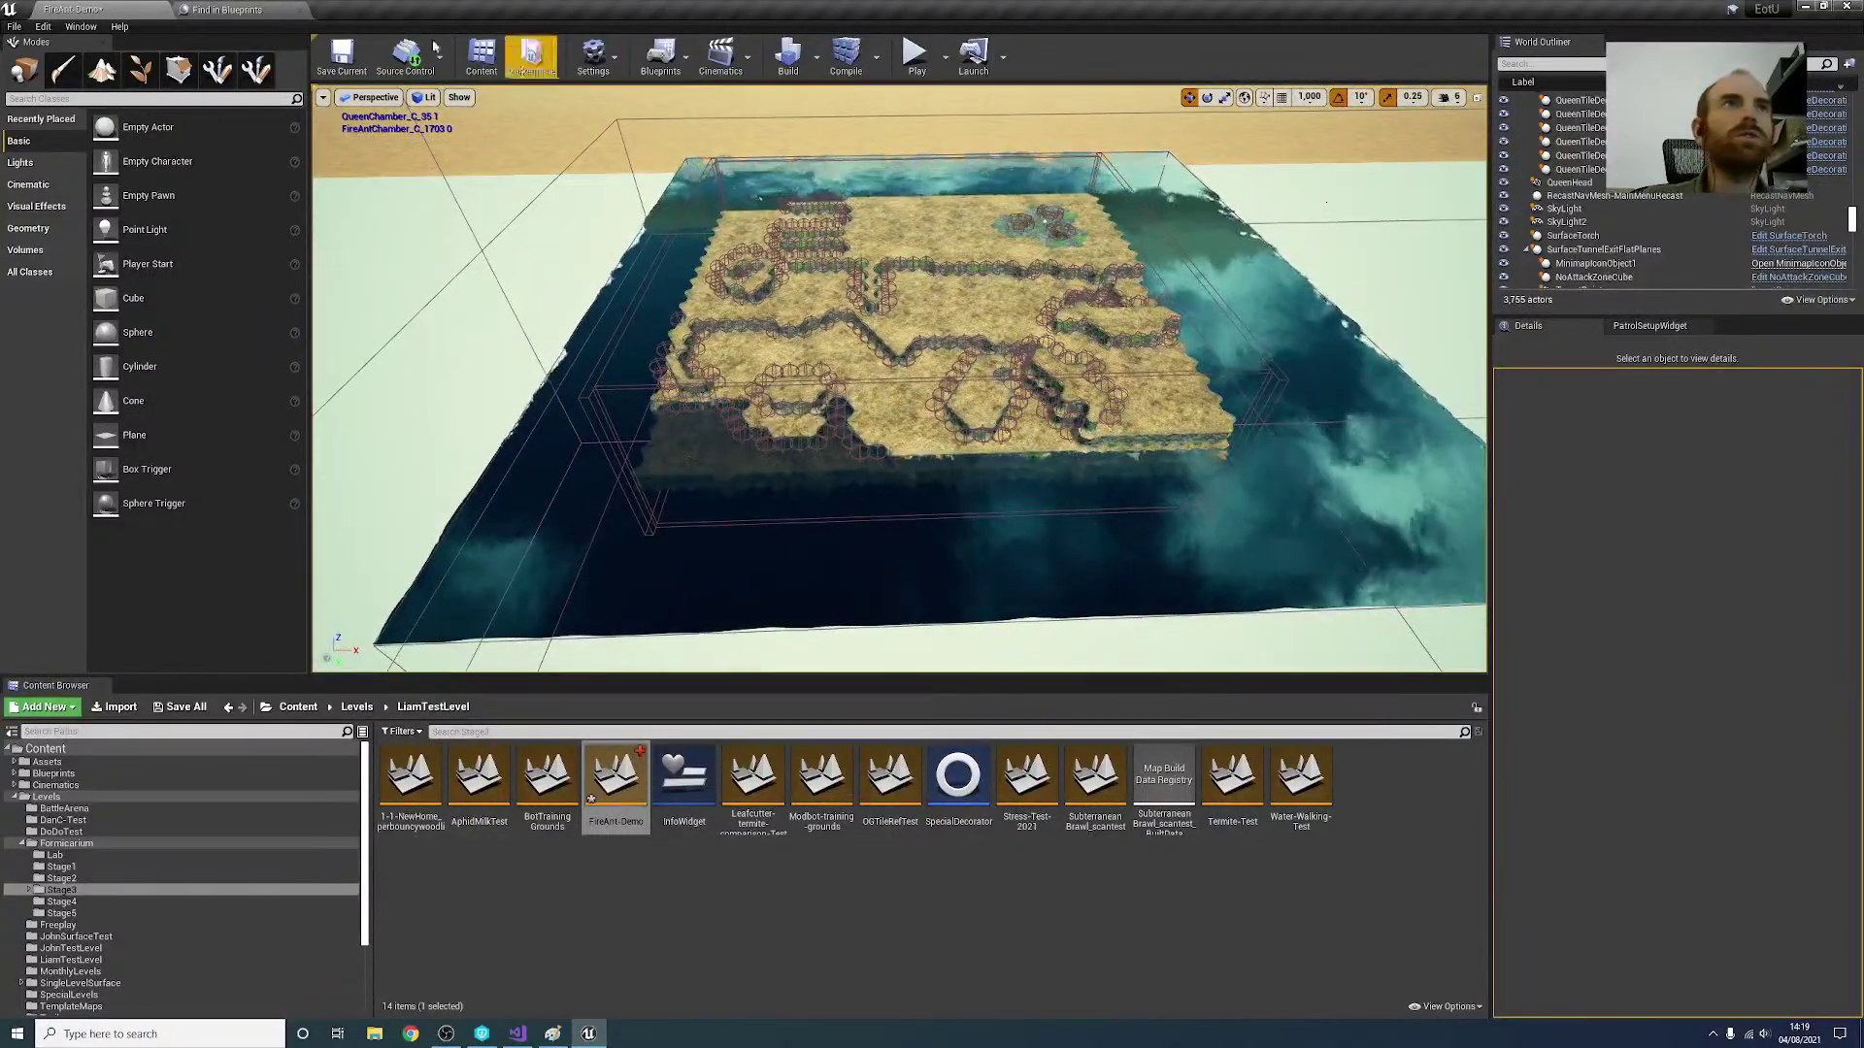
Step: Open the Level Blueprint, add a key event matching "event key lef" to the Level Code graph and connect it to the water-level logic
click(712, 82)
click(703, 335)
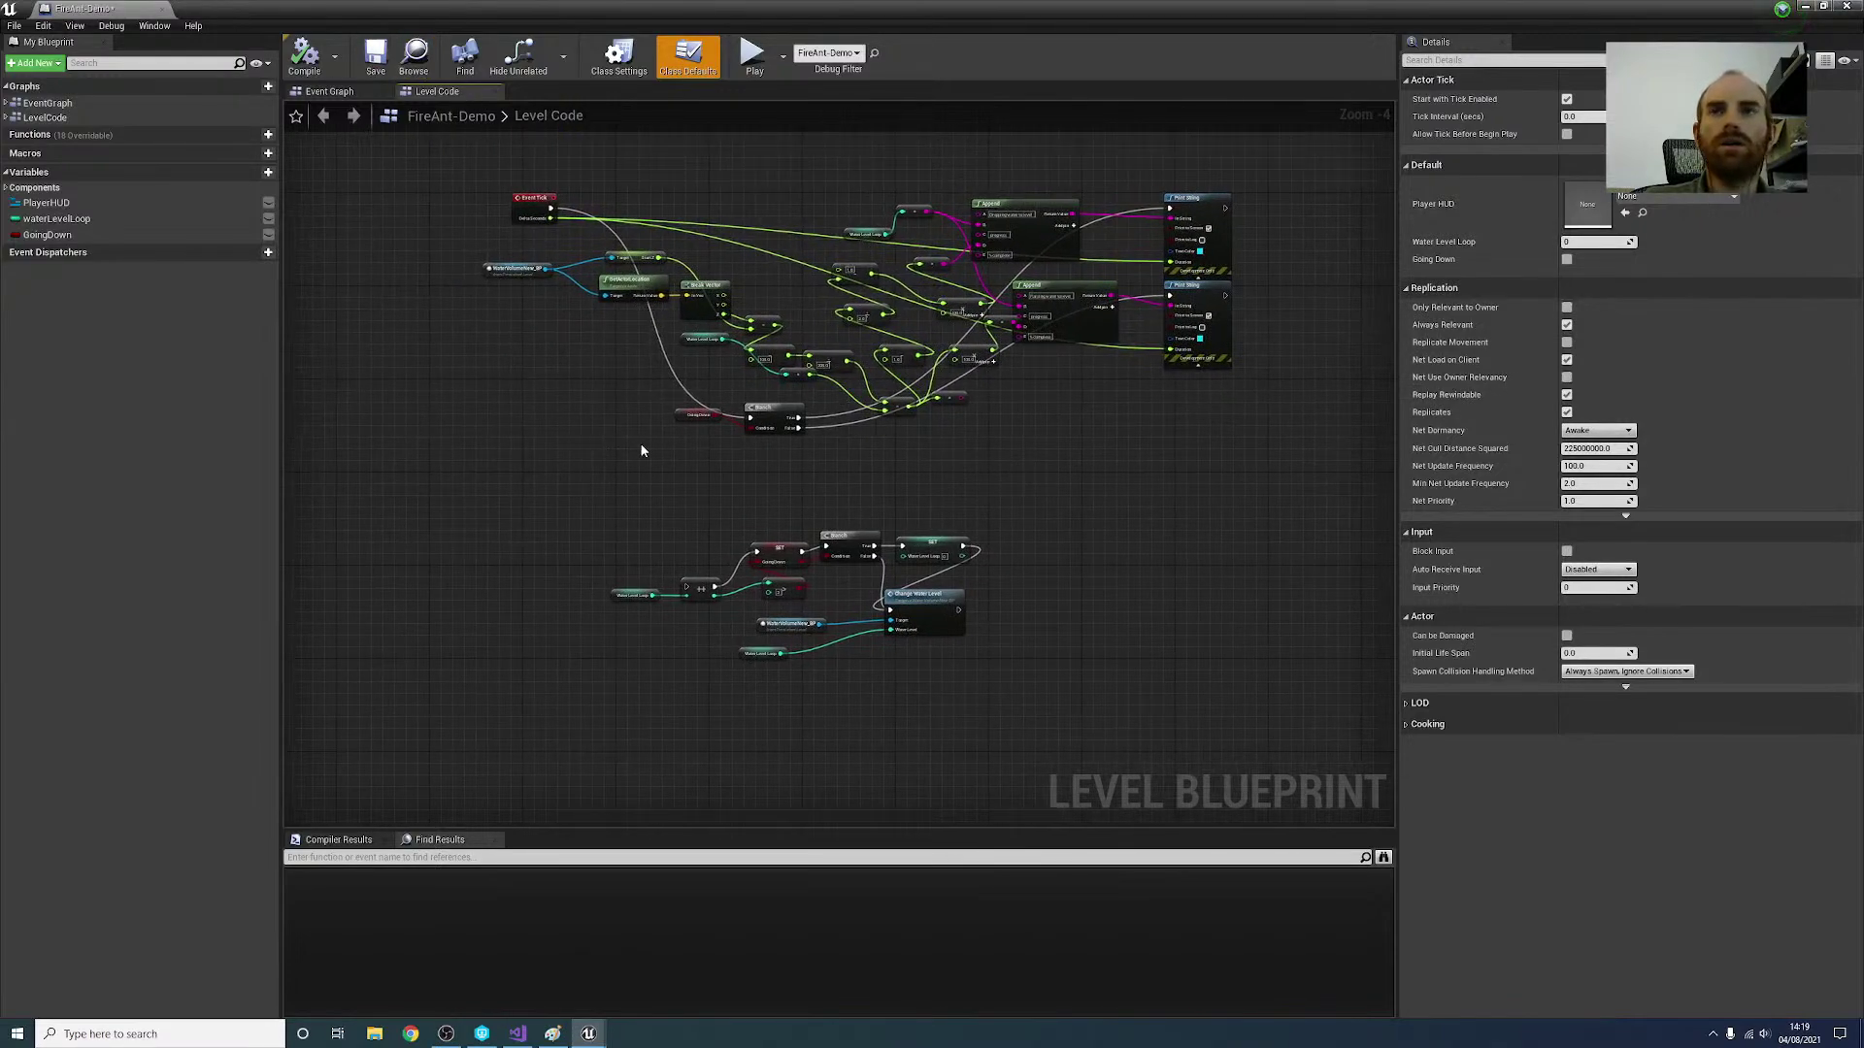
right_drag(645, 446, 895, 537)
right_drag(602, 537, 491, 446)
right_click(492, 453)
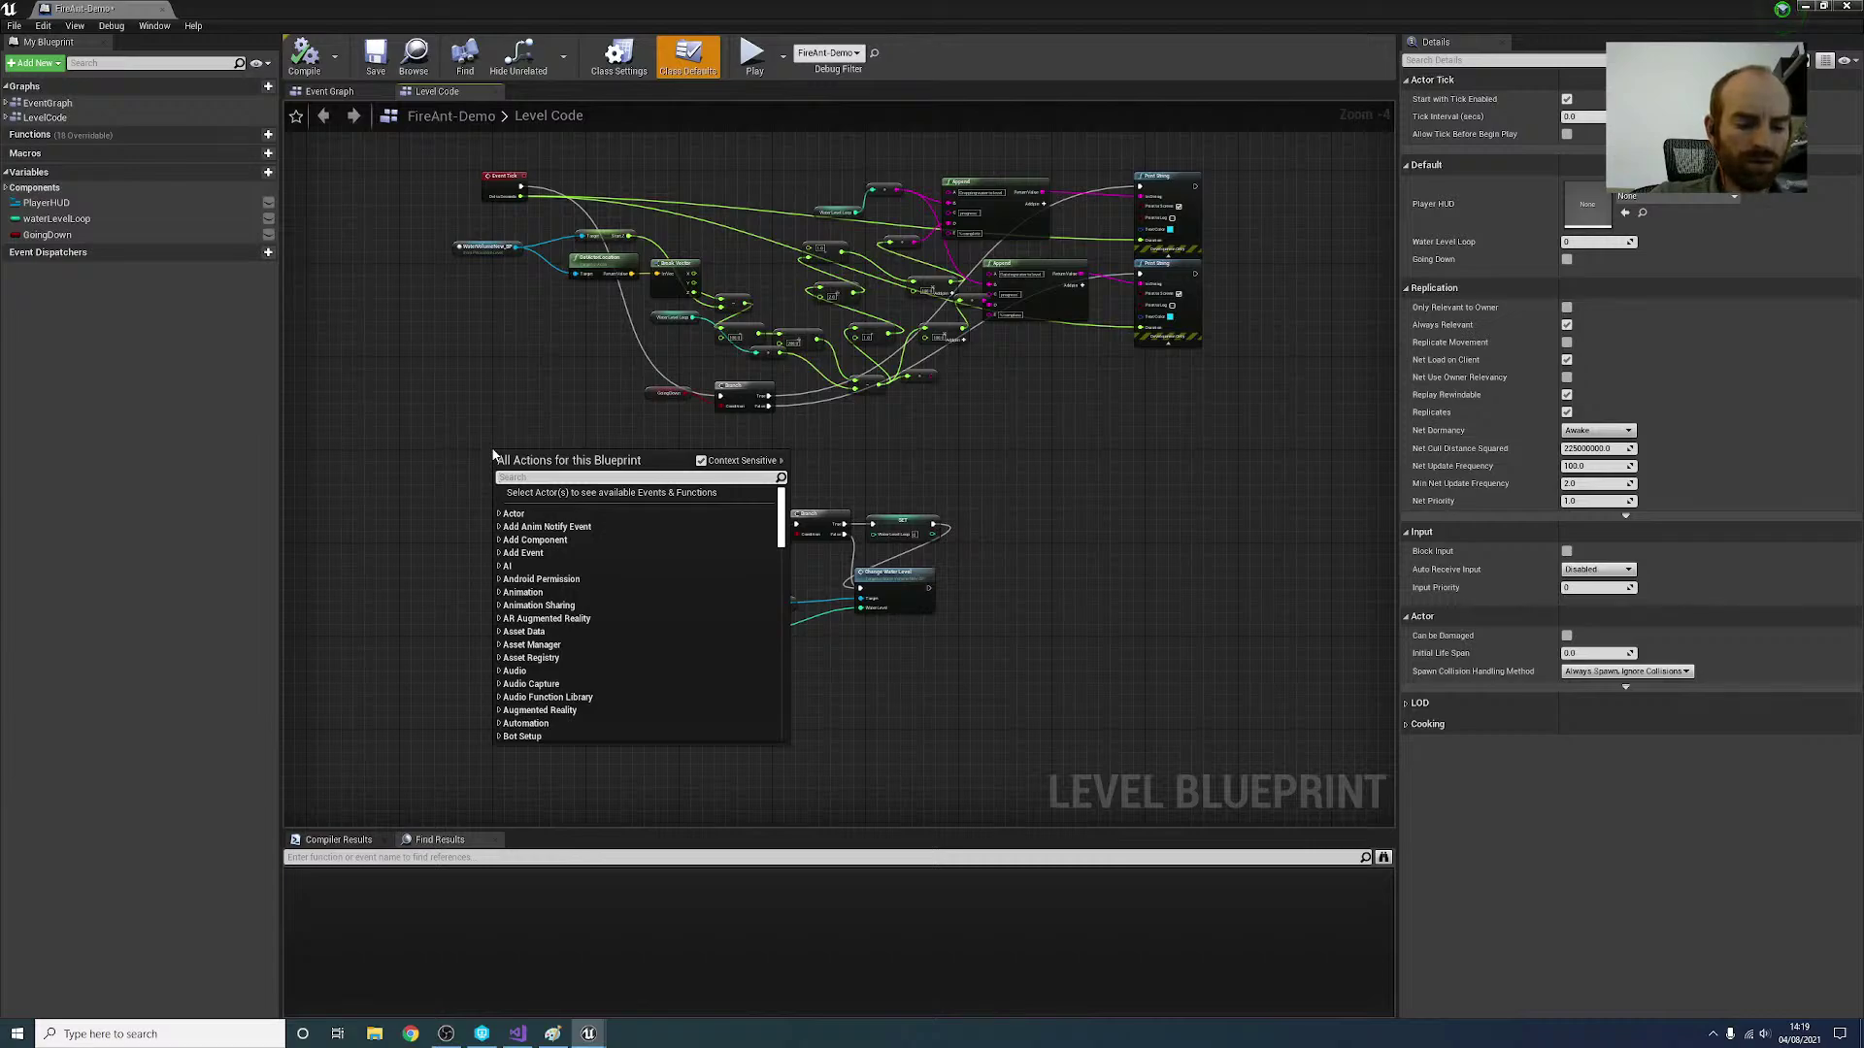
text(event key lef)
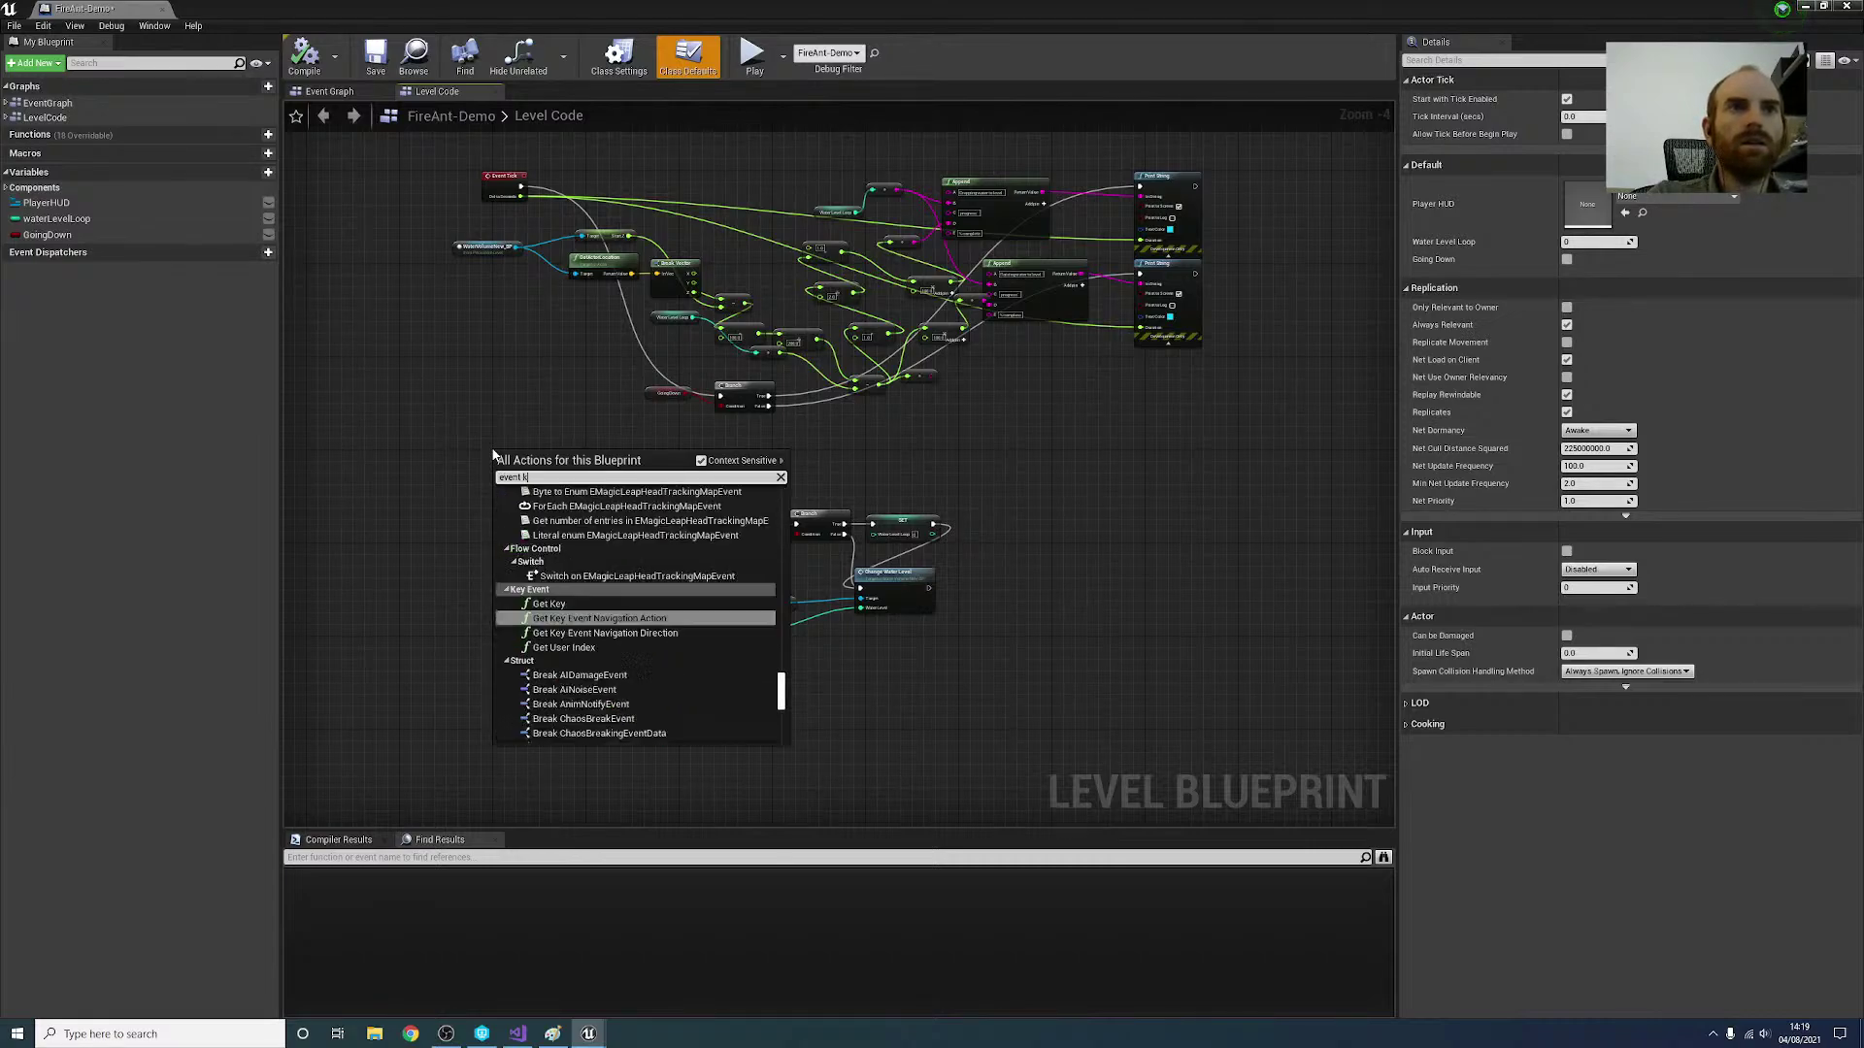
key(Down)
key(Down)
key(Return)
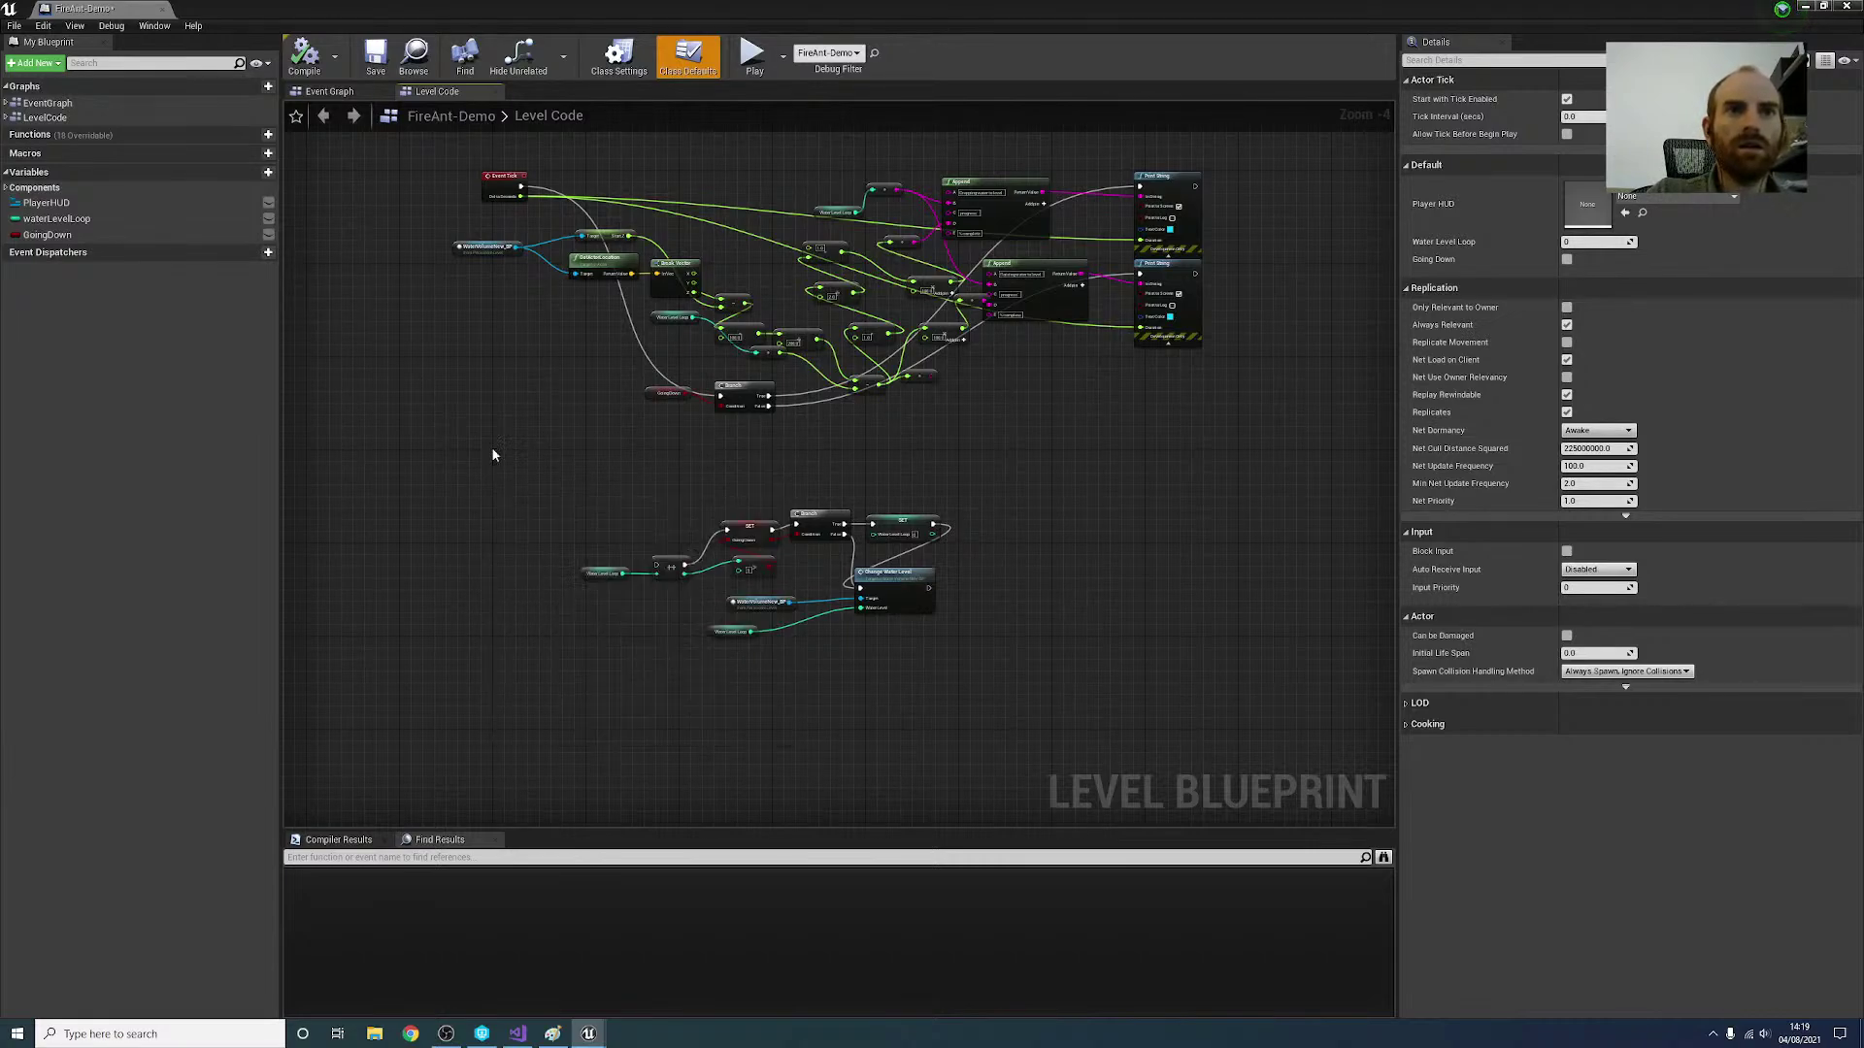
scroll(547, 457, up, 1)
drag(532, 469, 695, 606)
scroll(813, 535, down, 1)
Step: Dock the FireAnt-Demo blueprint beside the other editor tabs and start play-testing the level
drag(123, 9, 388, 11)
click(140, 9)
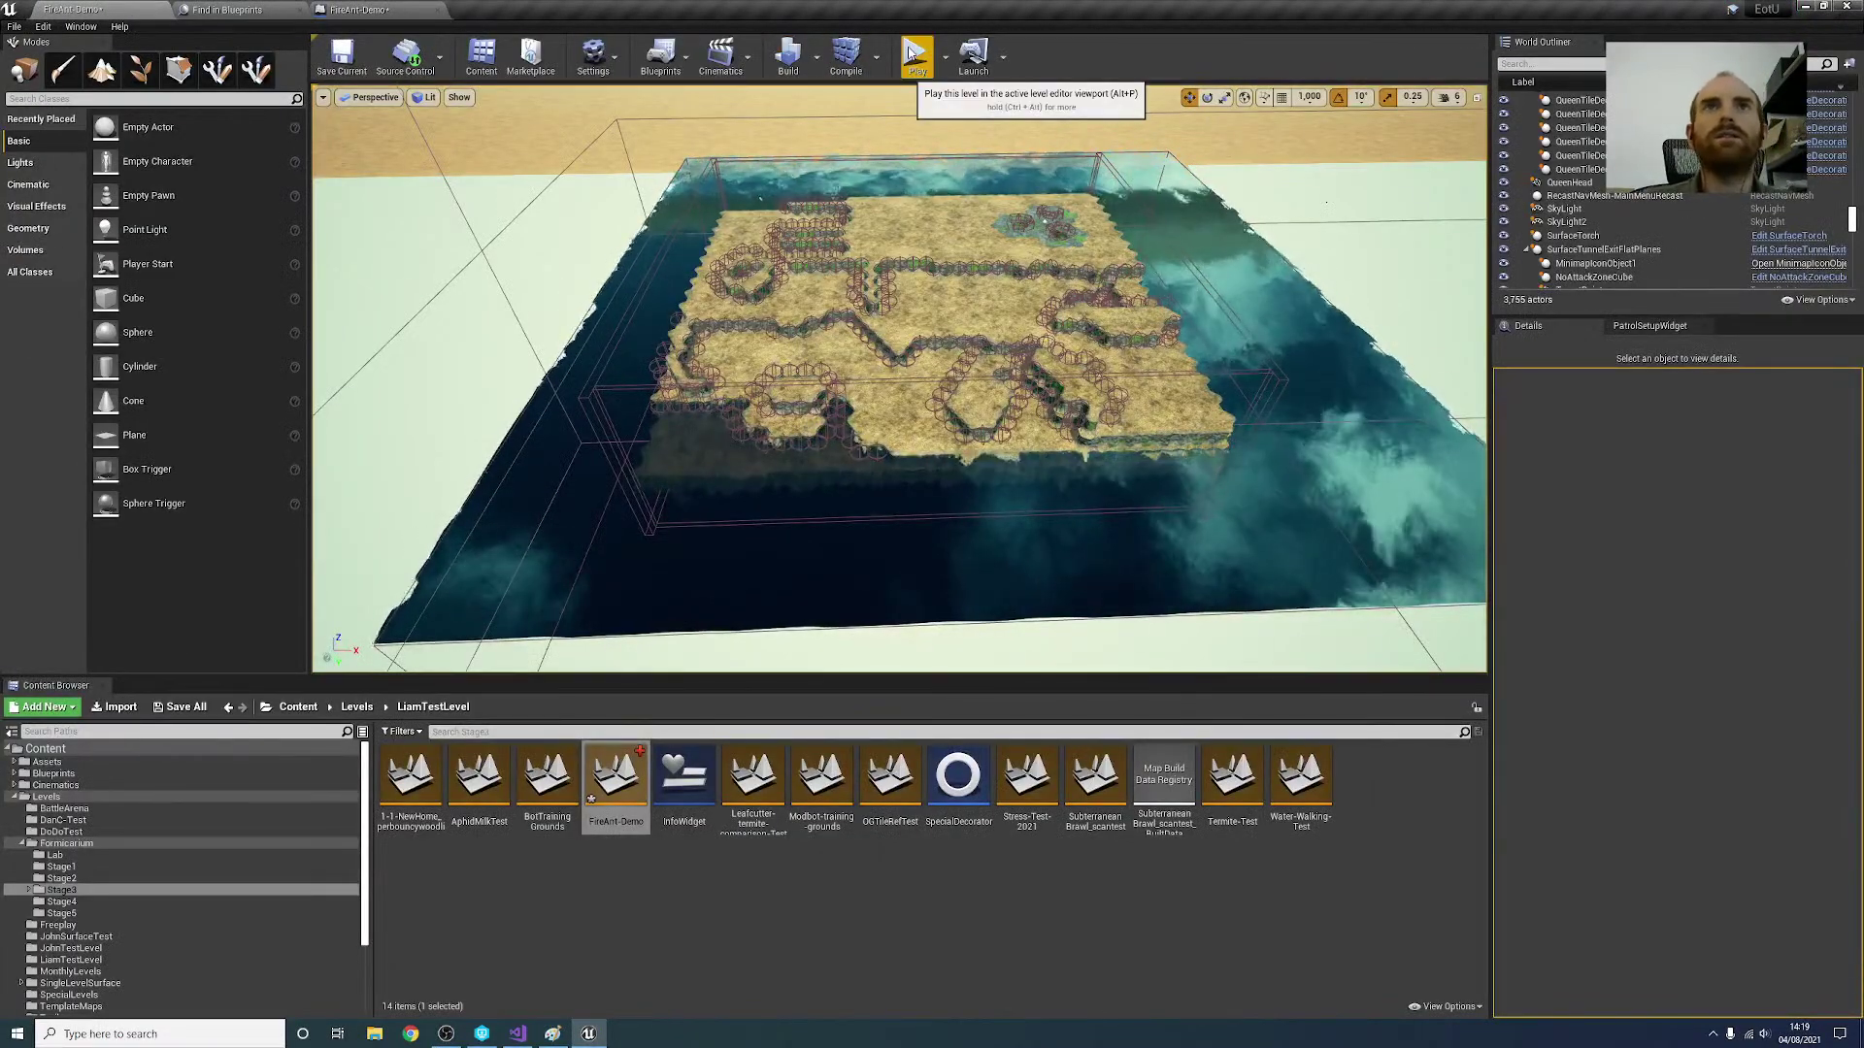
click(912, 54)
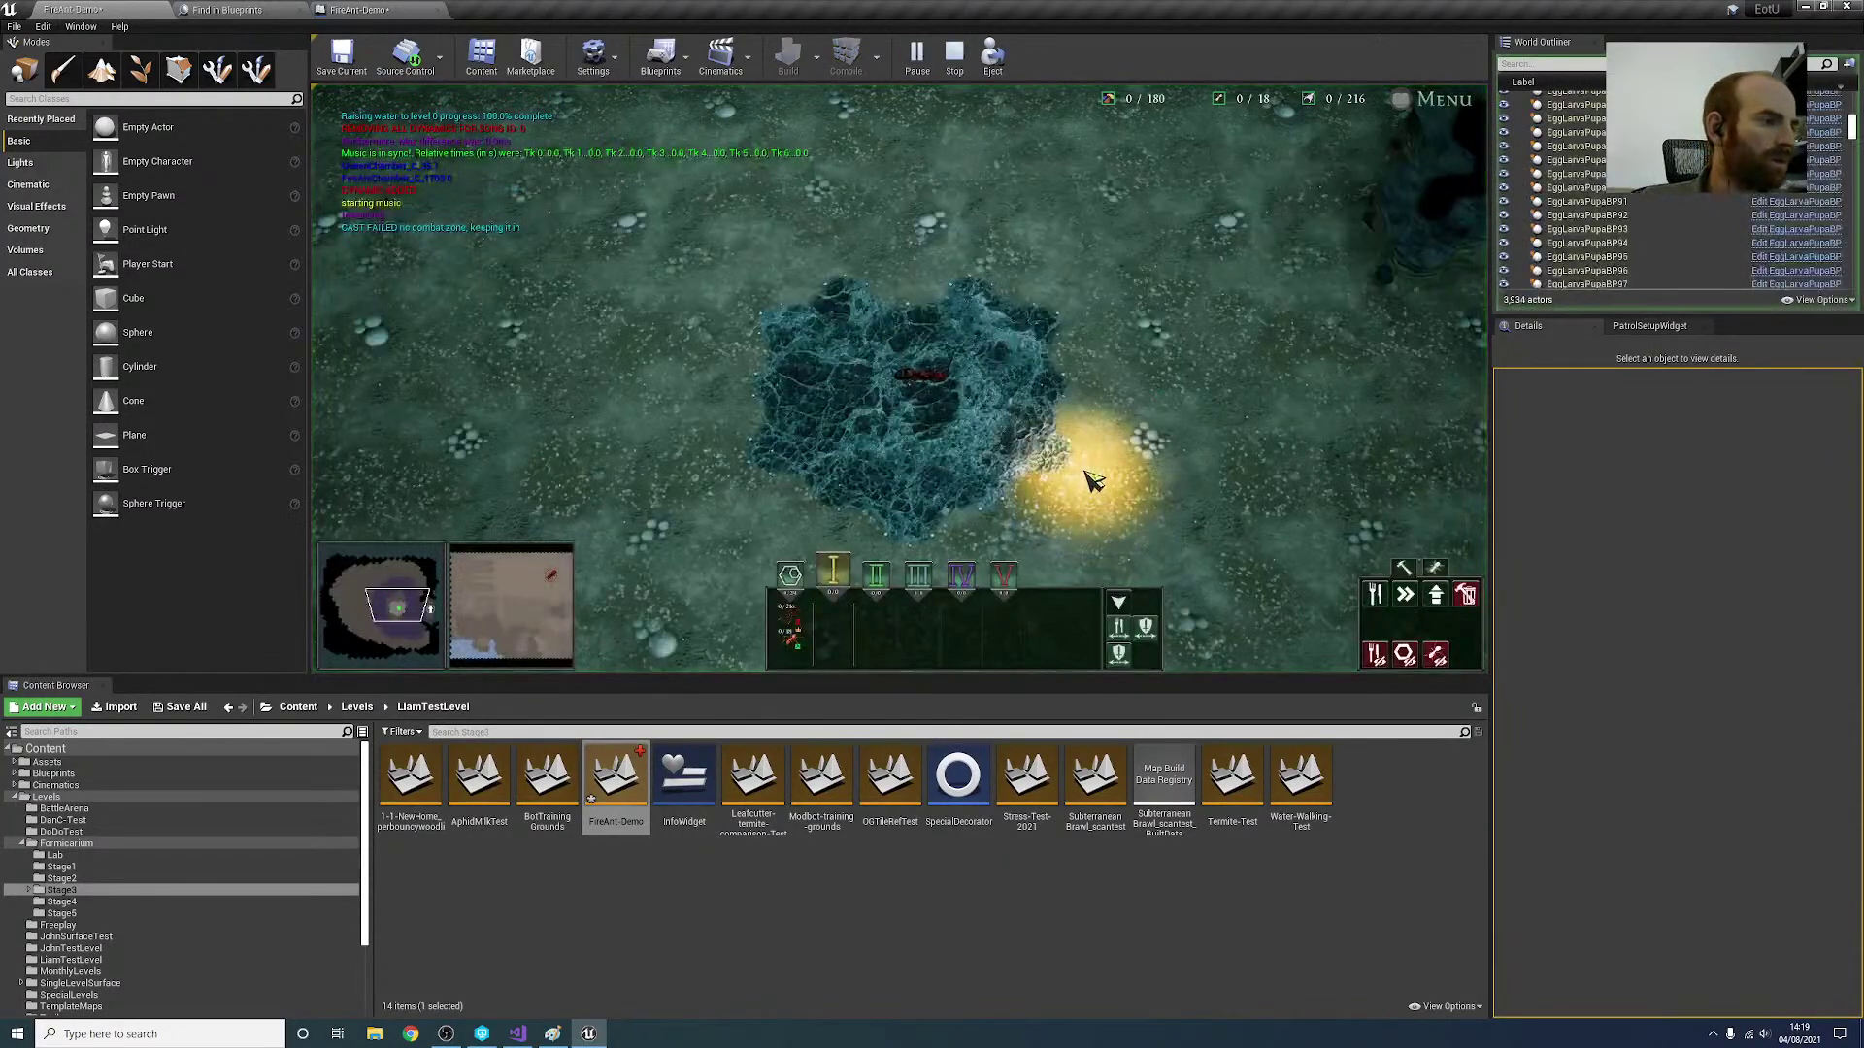
Step: Examine how the rising and dropping water floods and drains the trenches and plateaus across the surface map during the play-test
click(516, 631)
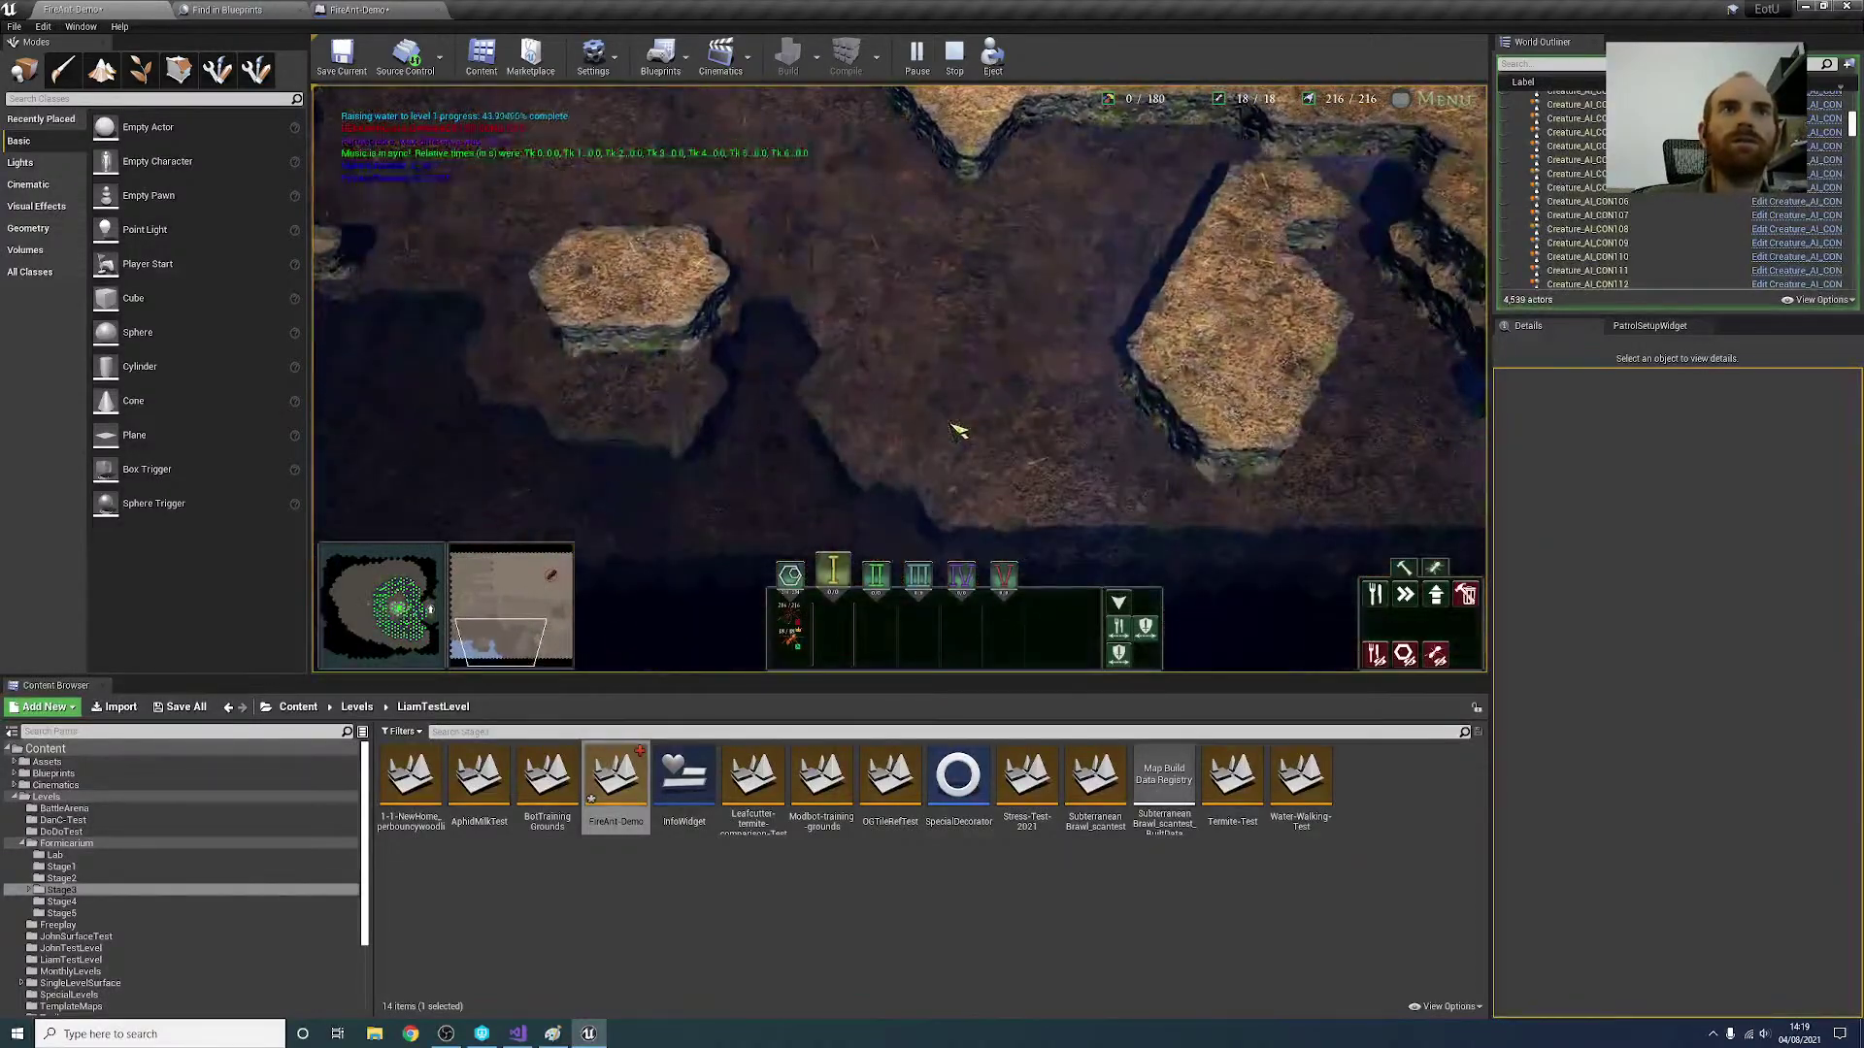
key(w)
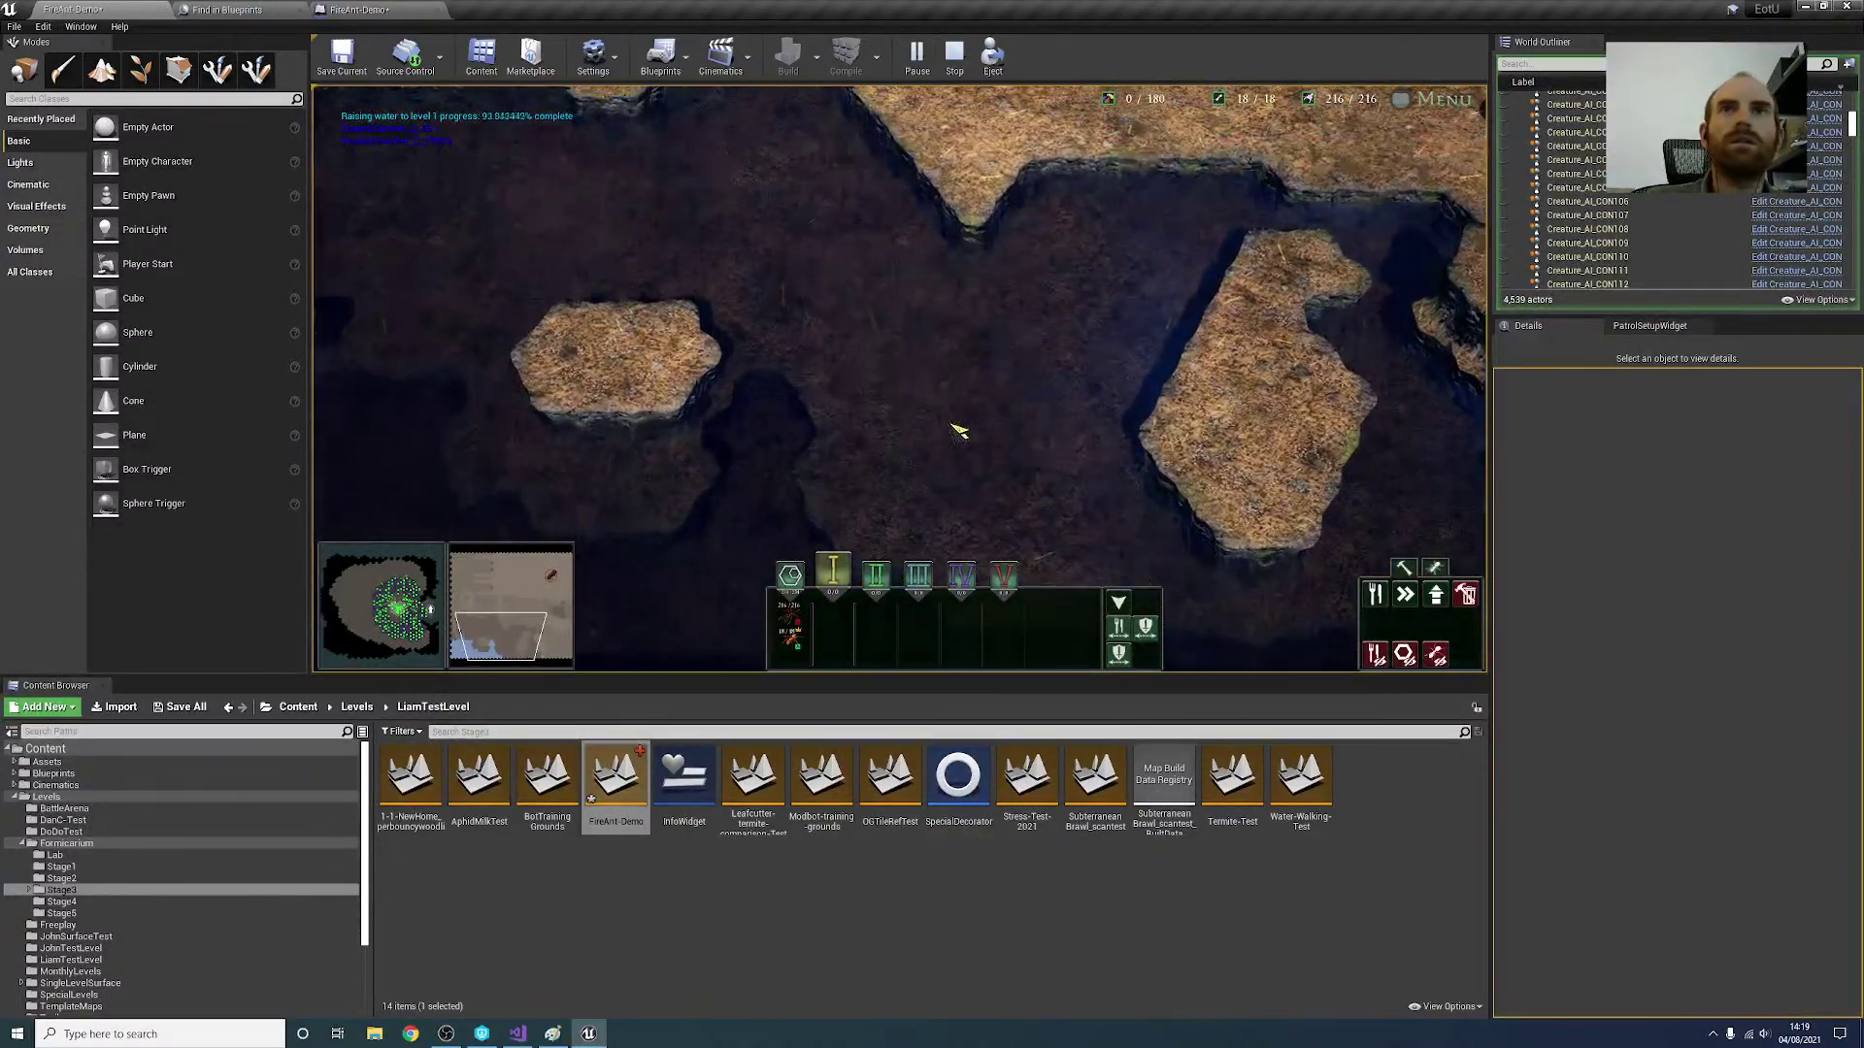
key(d)
key(w)
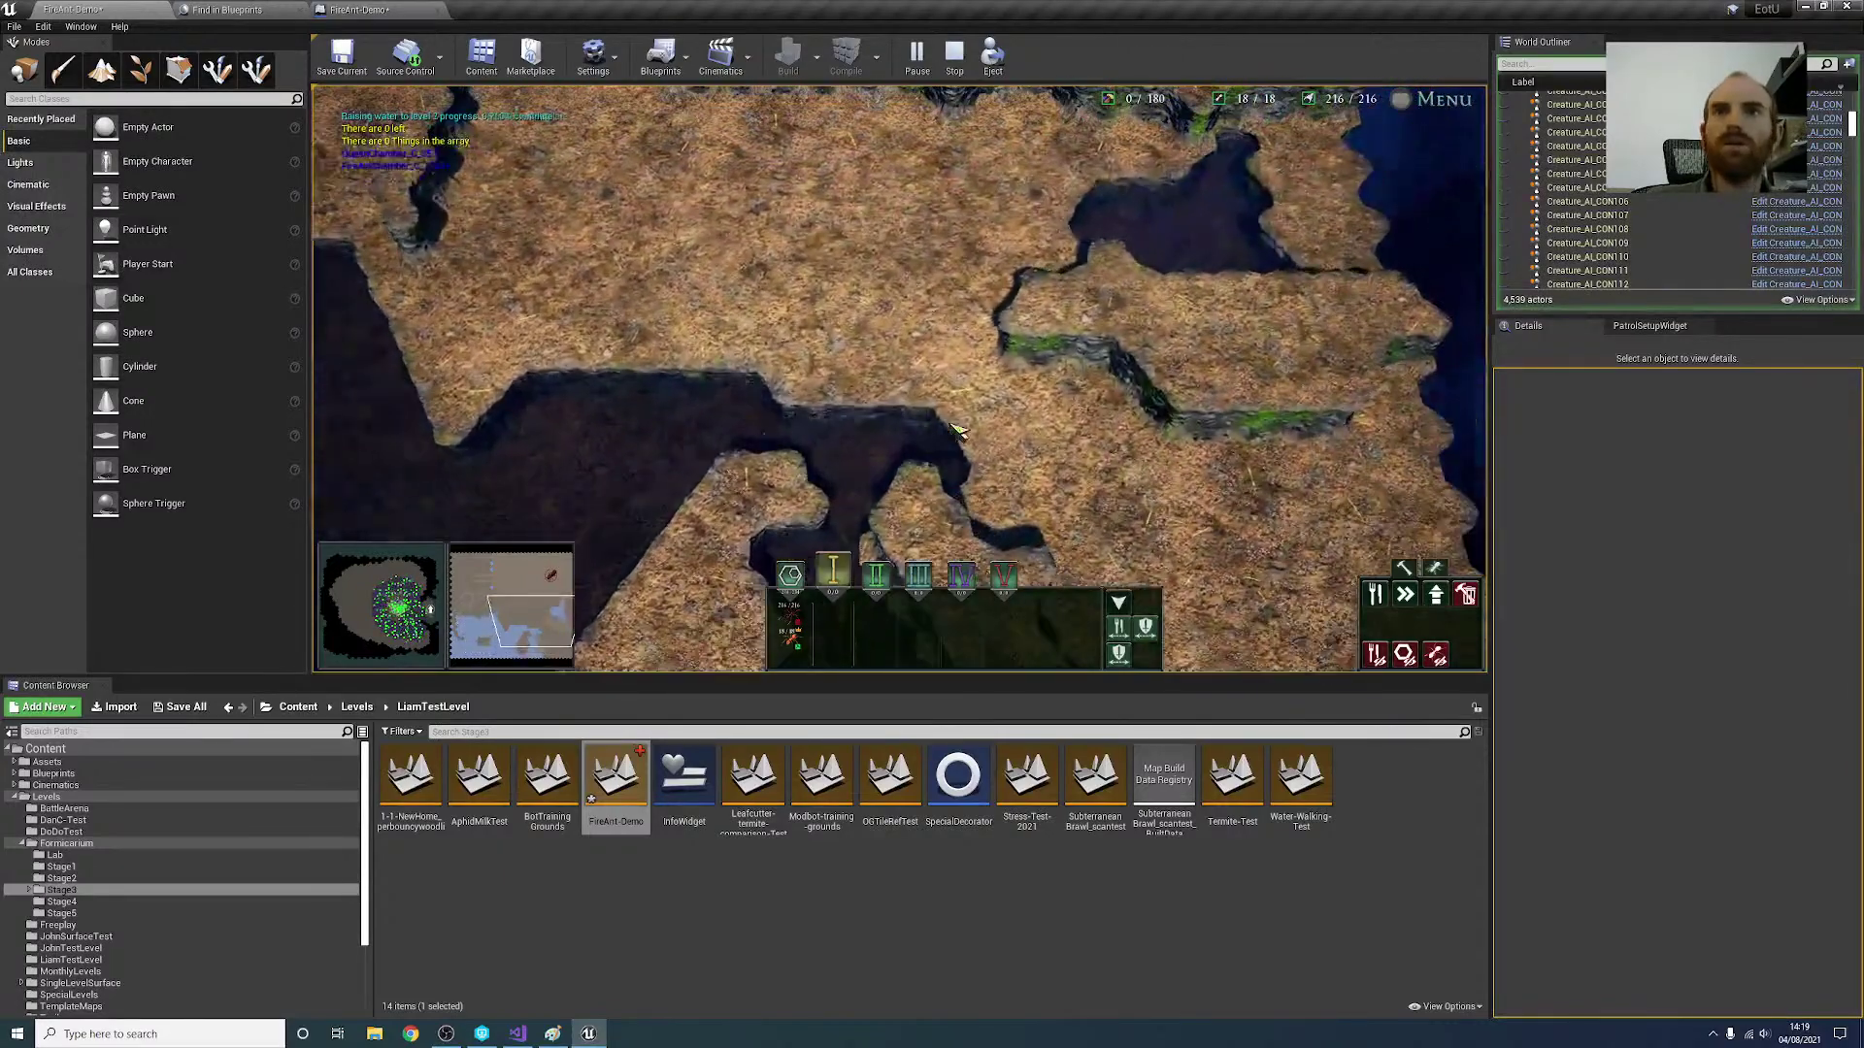
key(w)
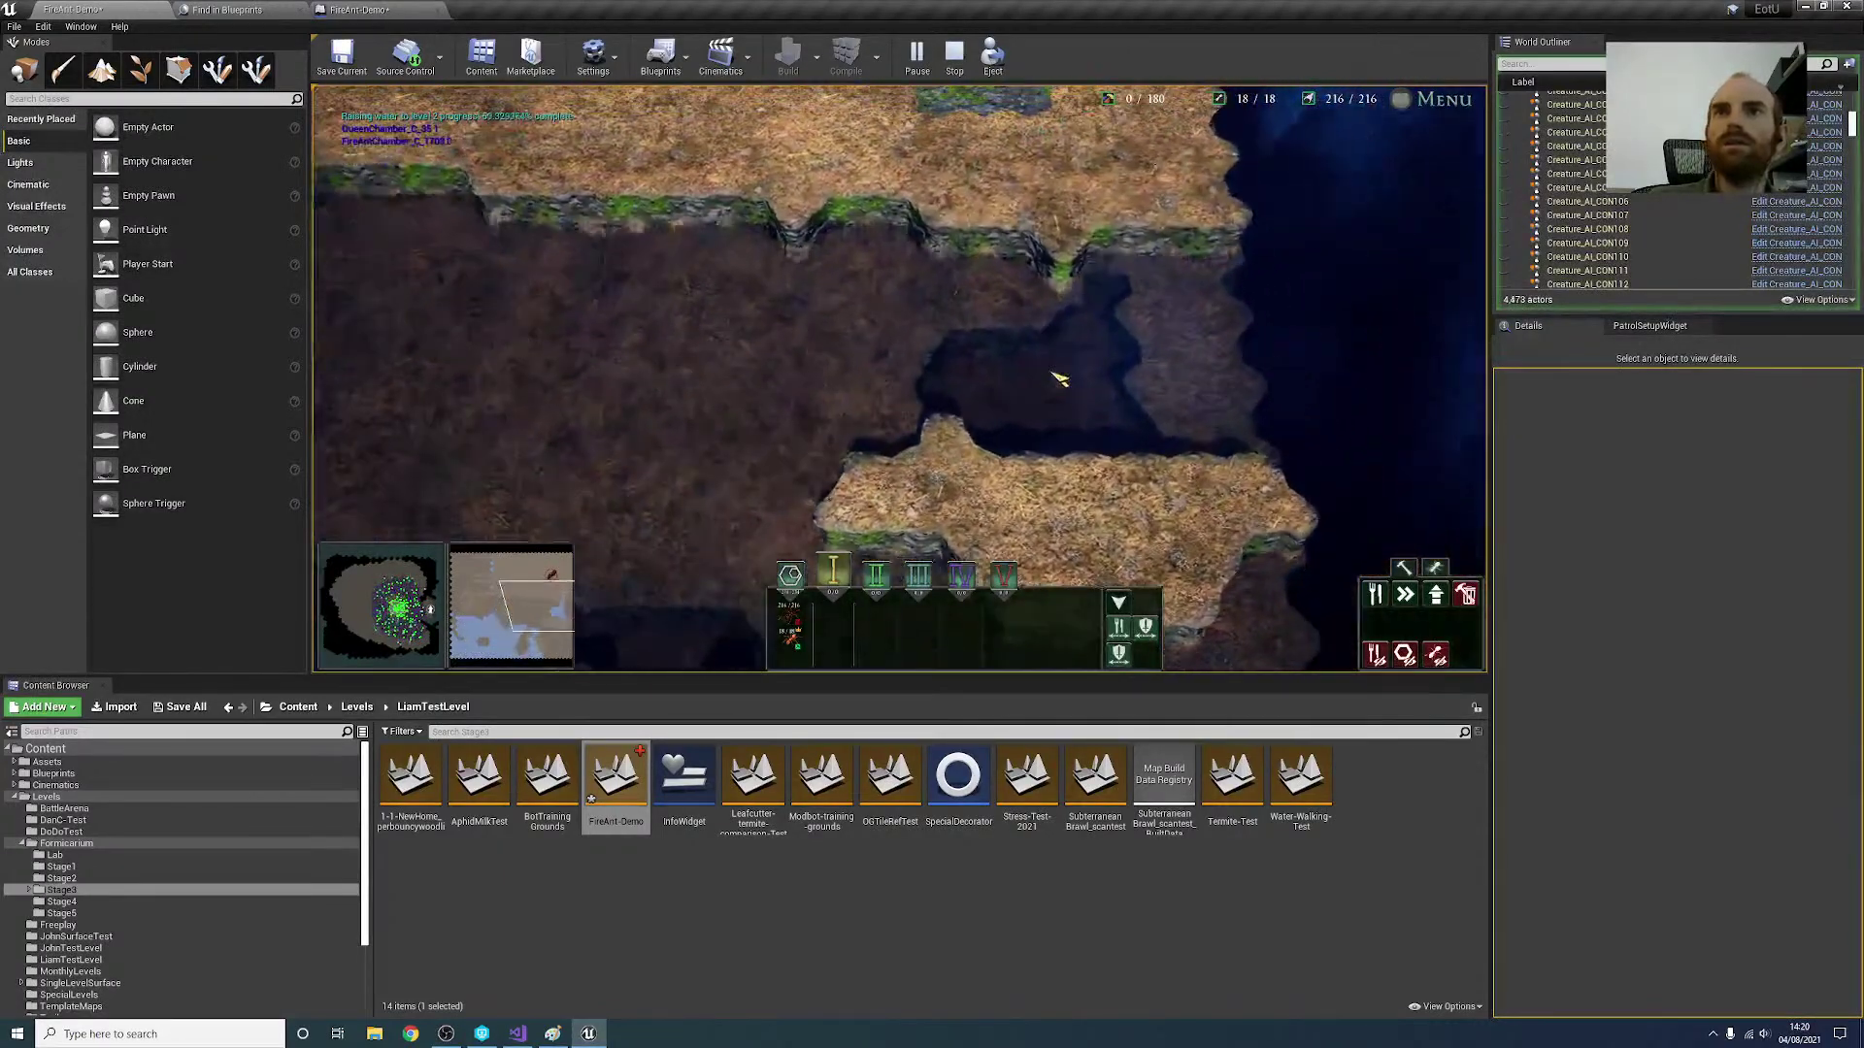
key(w)
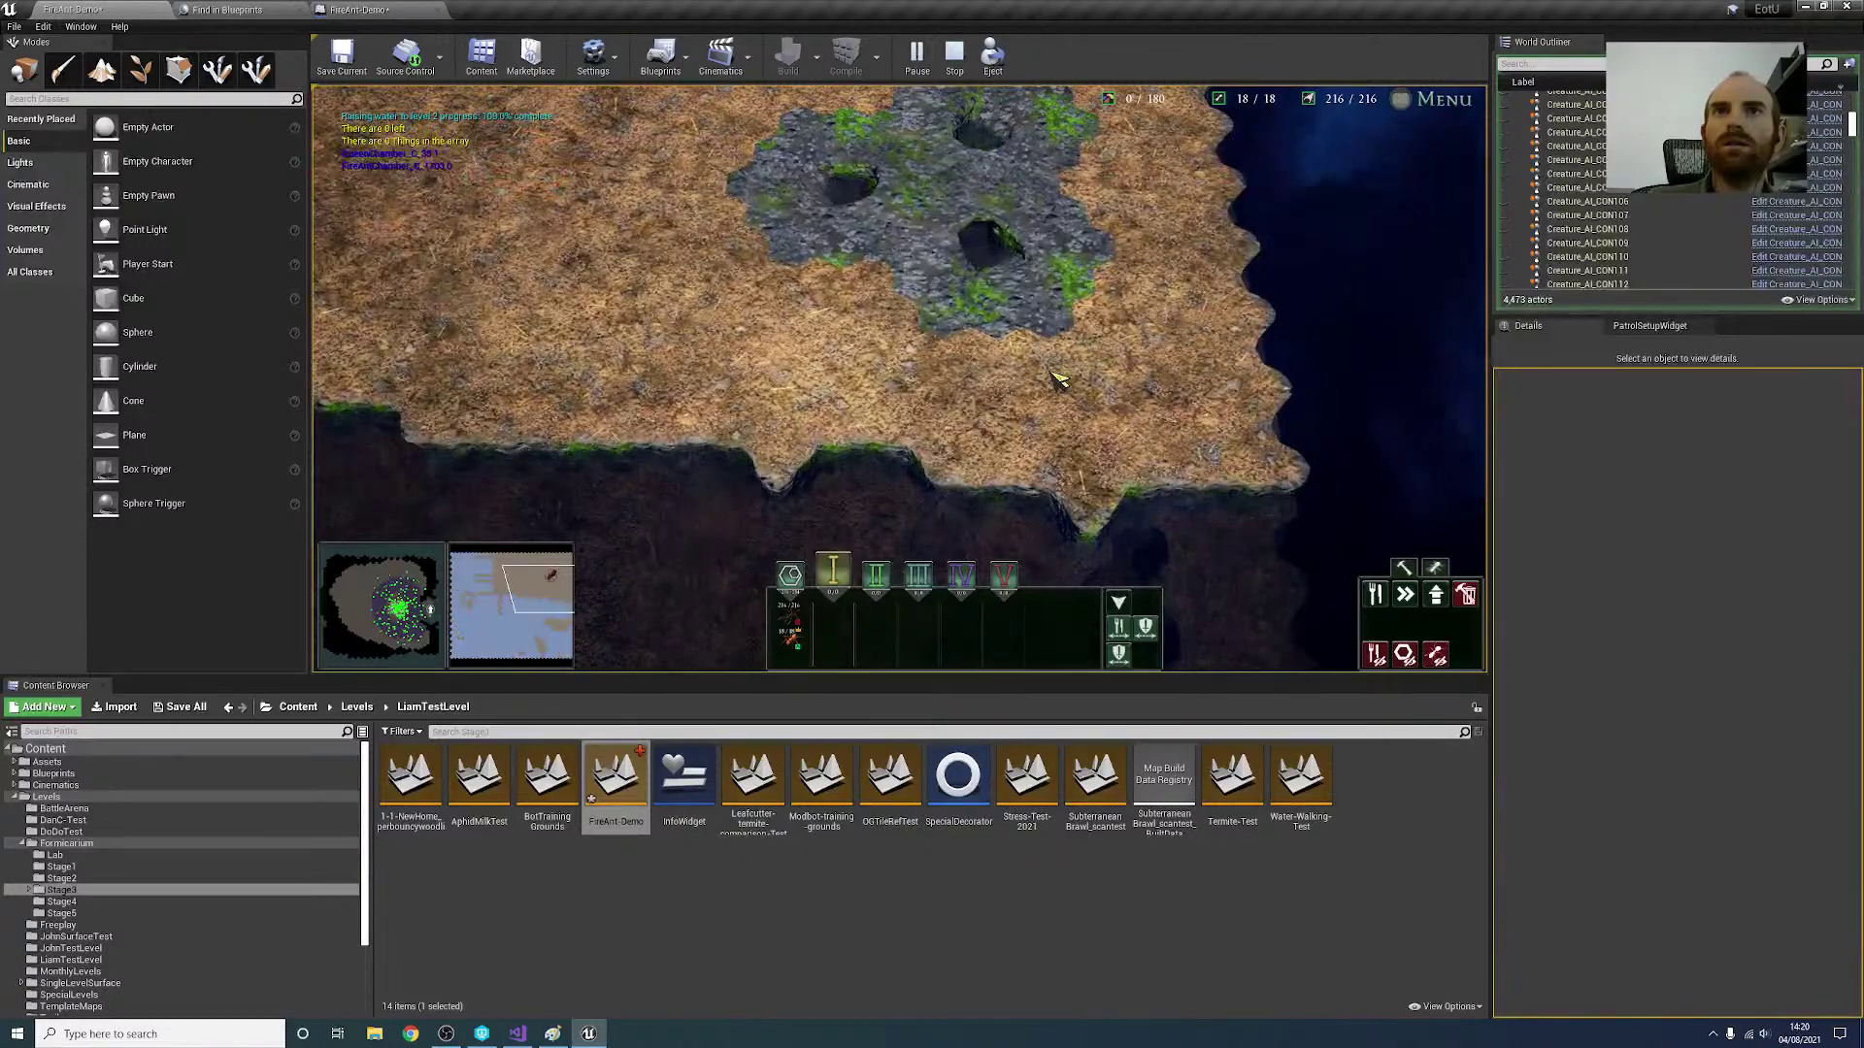
key(s)
key(w)
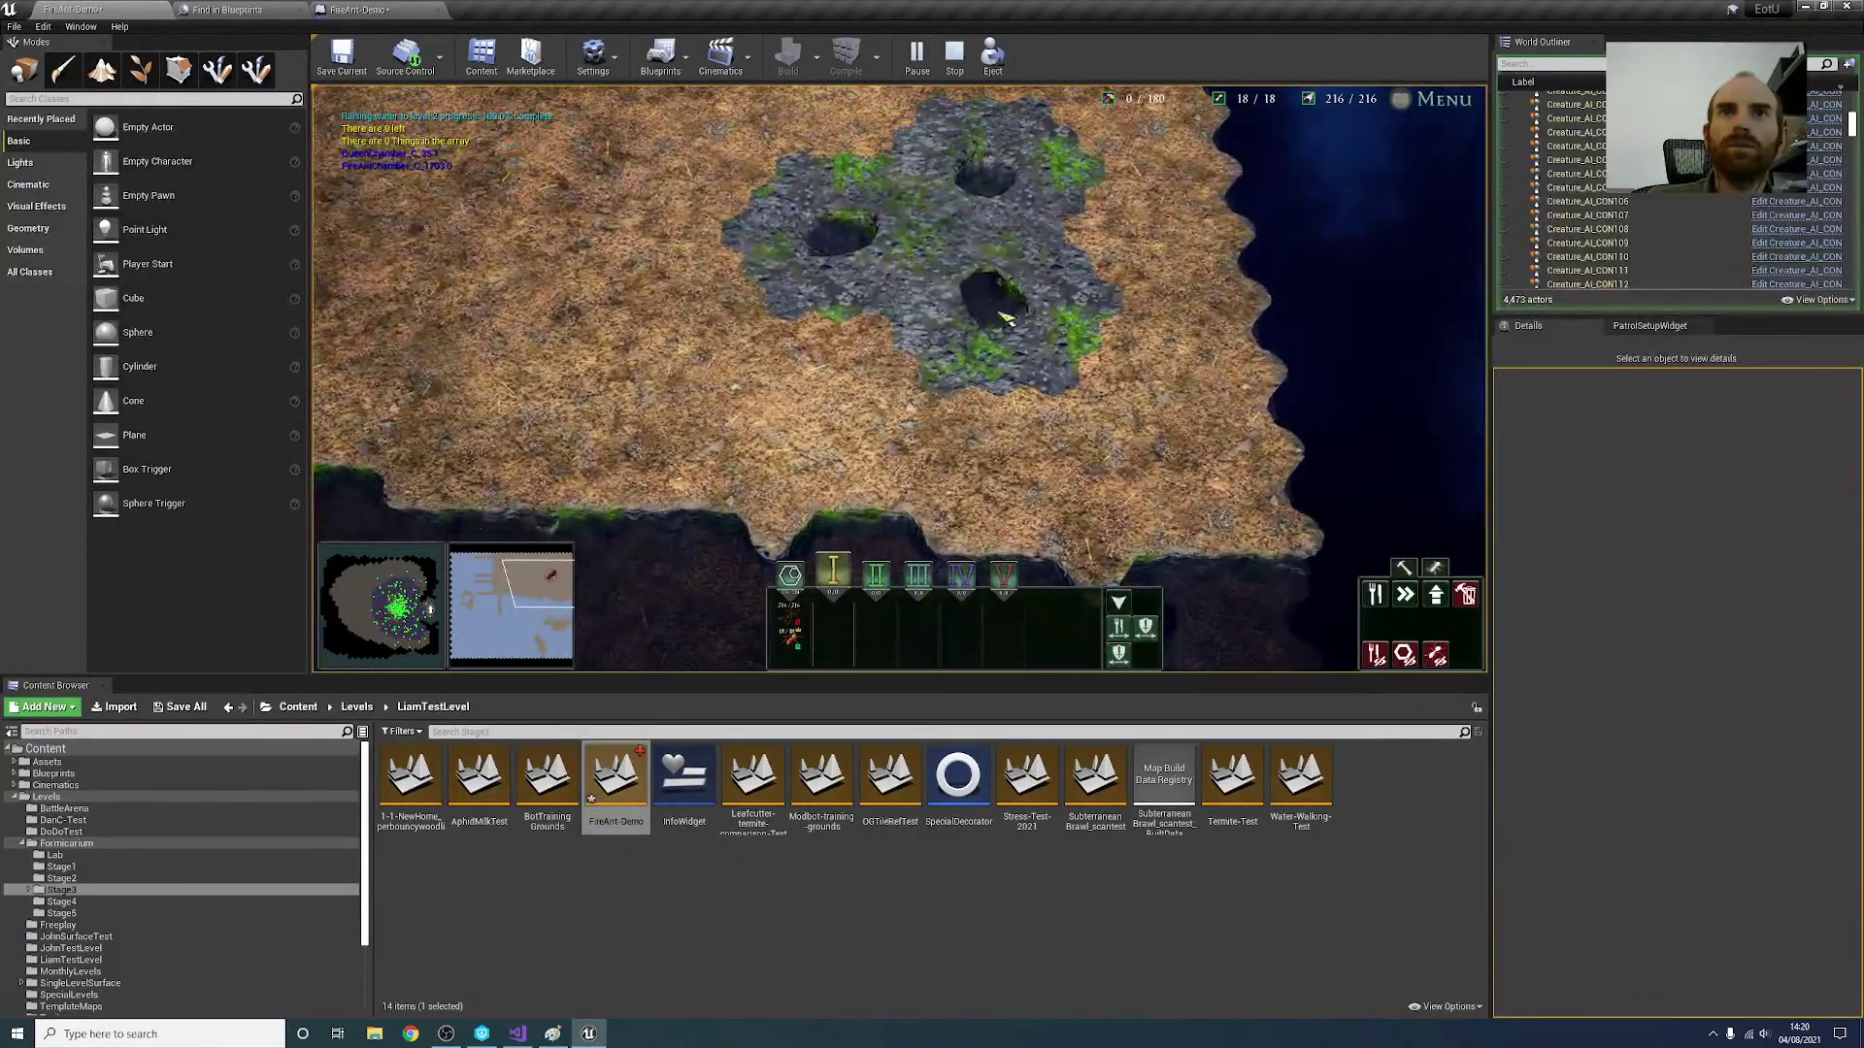
key(s)
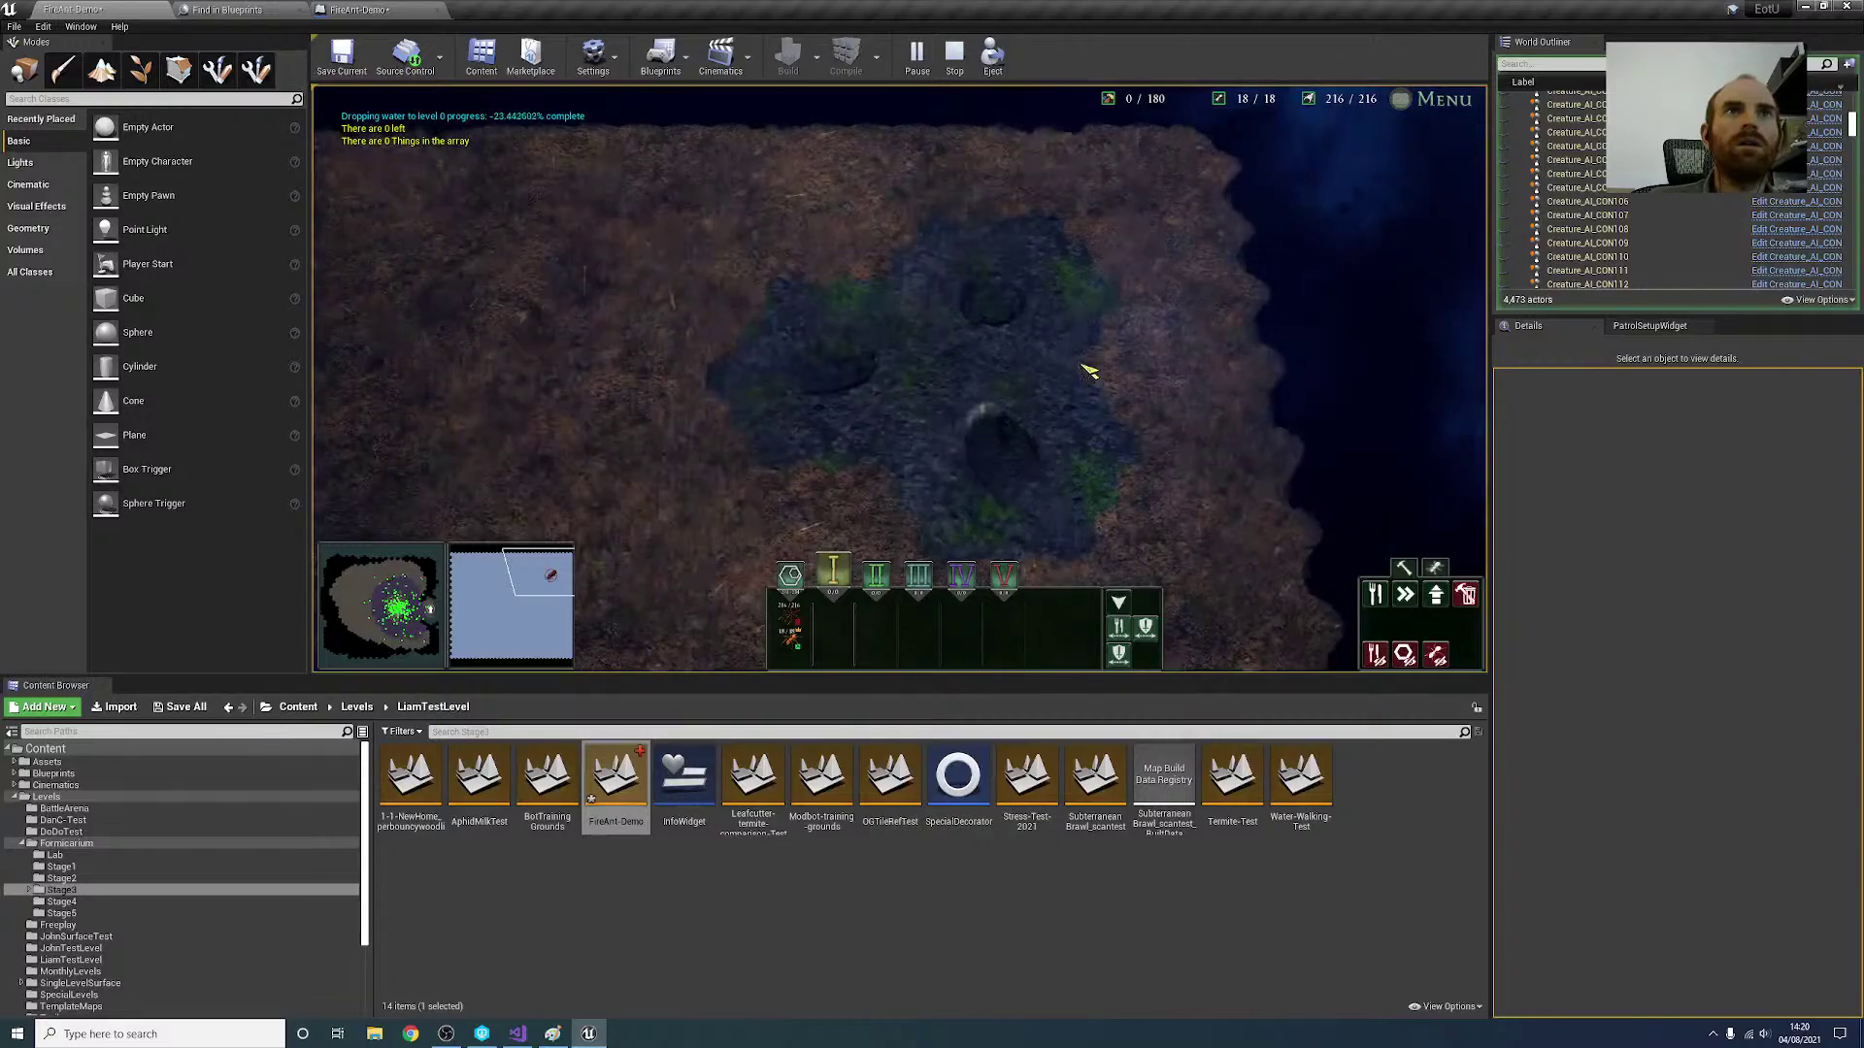
key(a)
key(s)
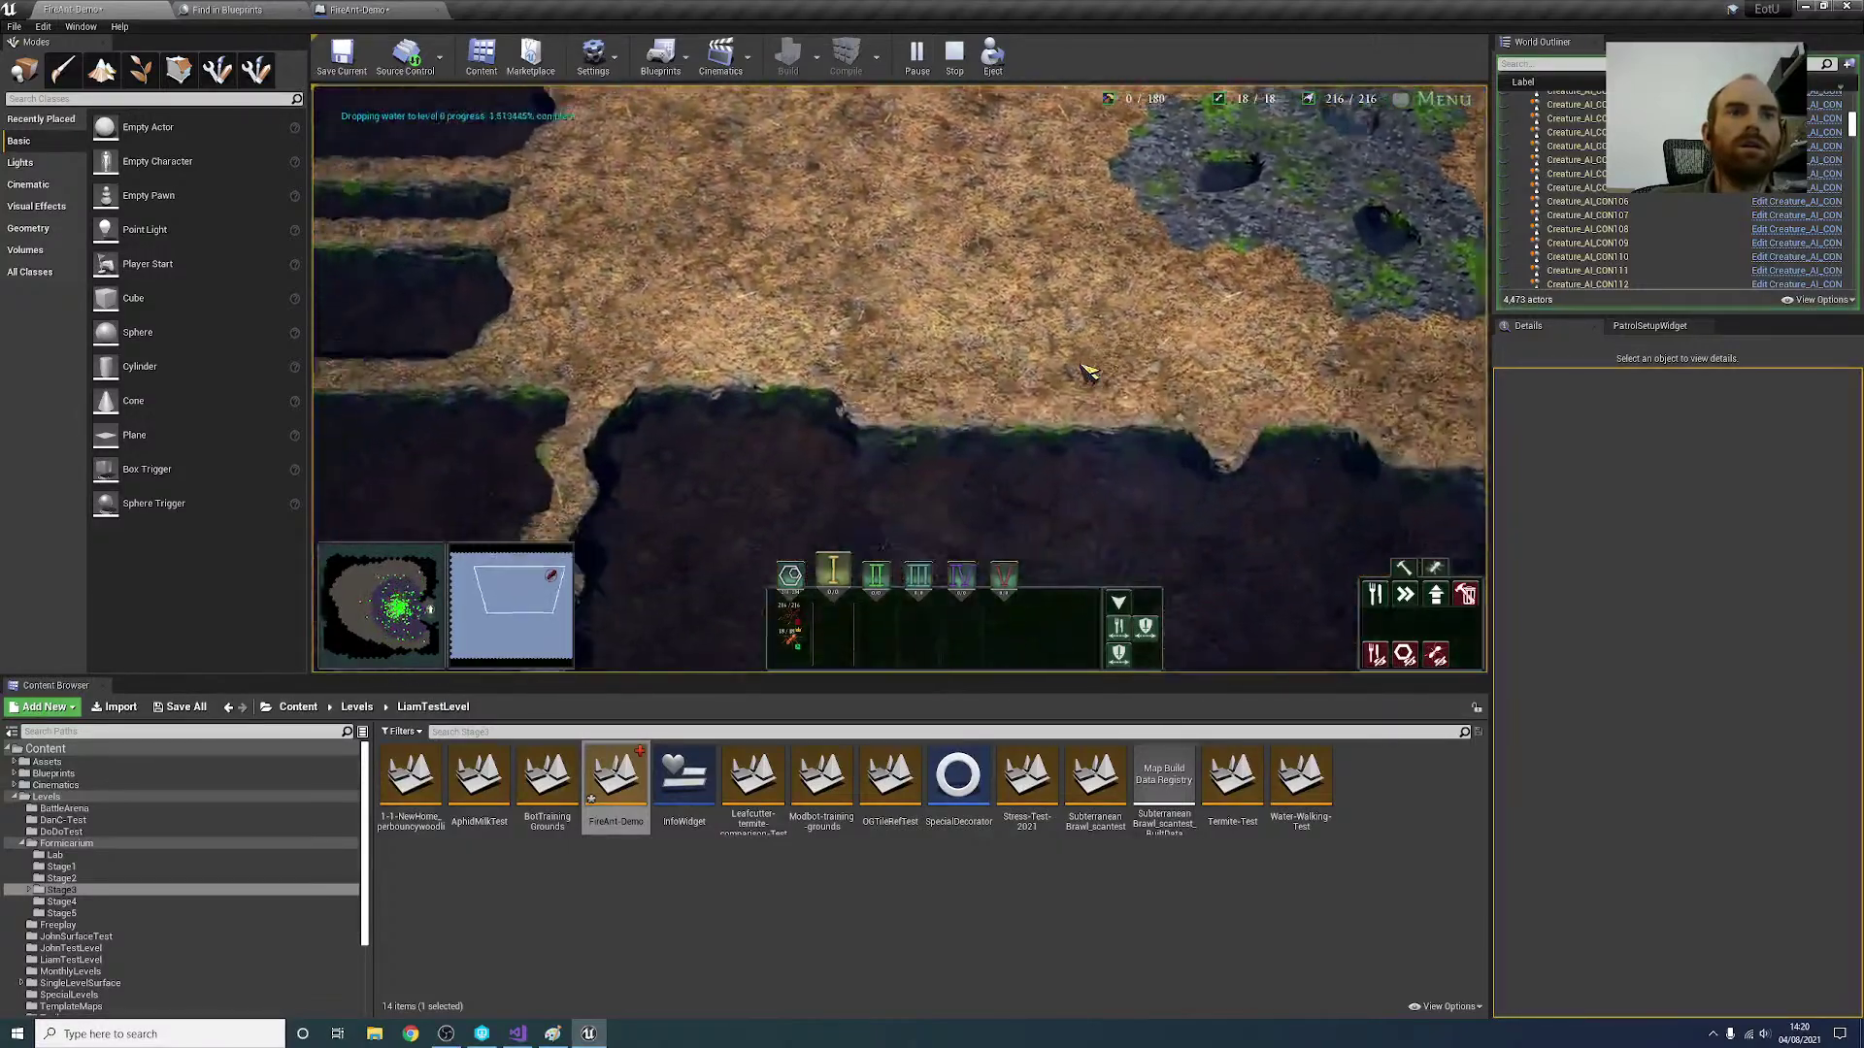
key(s)
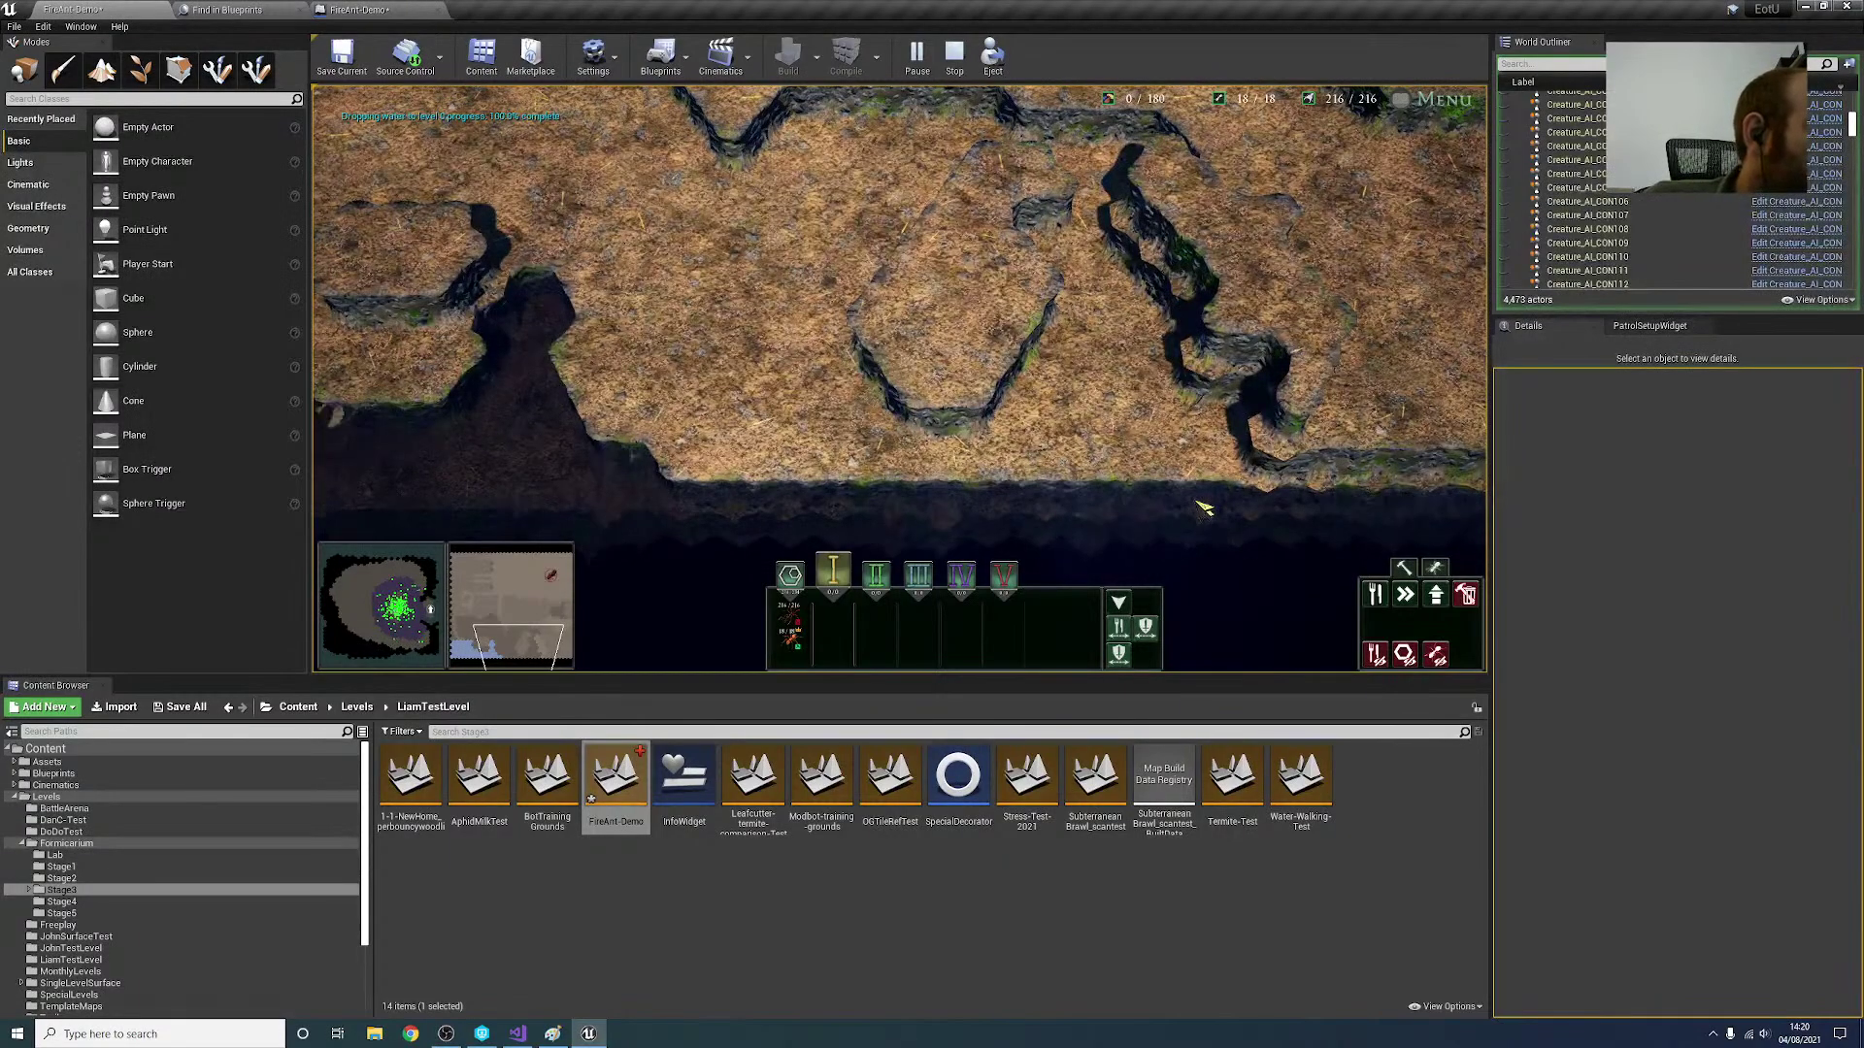
mouse_move(911, 88)
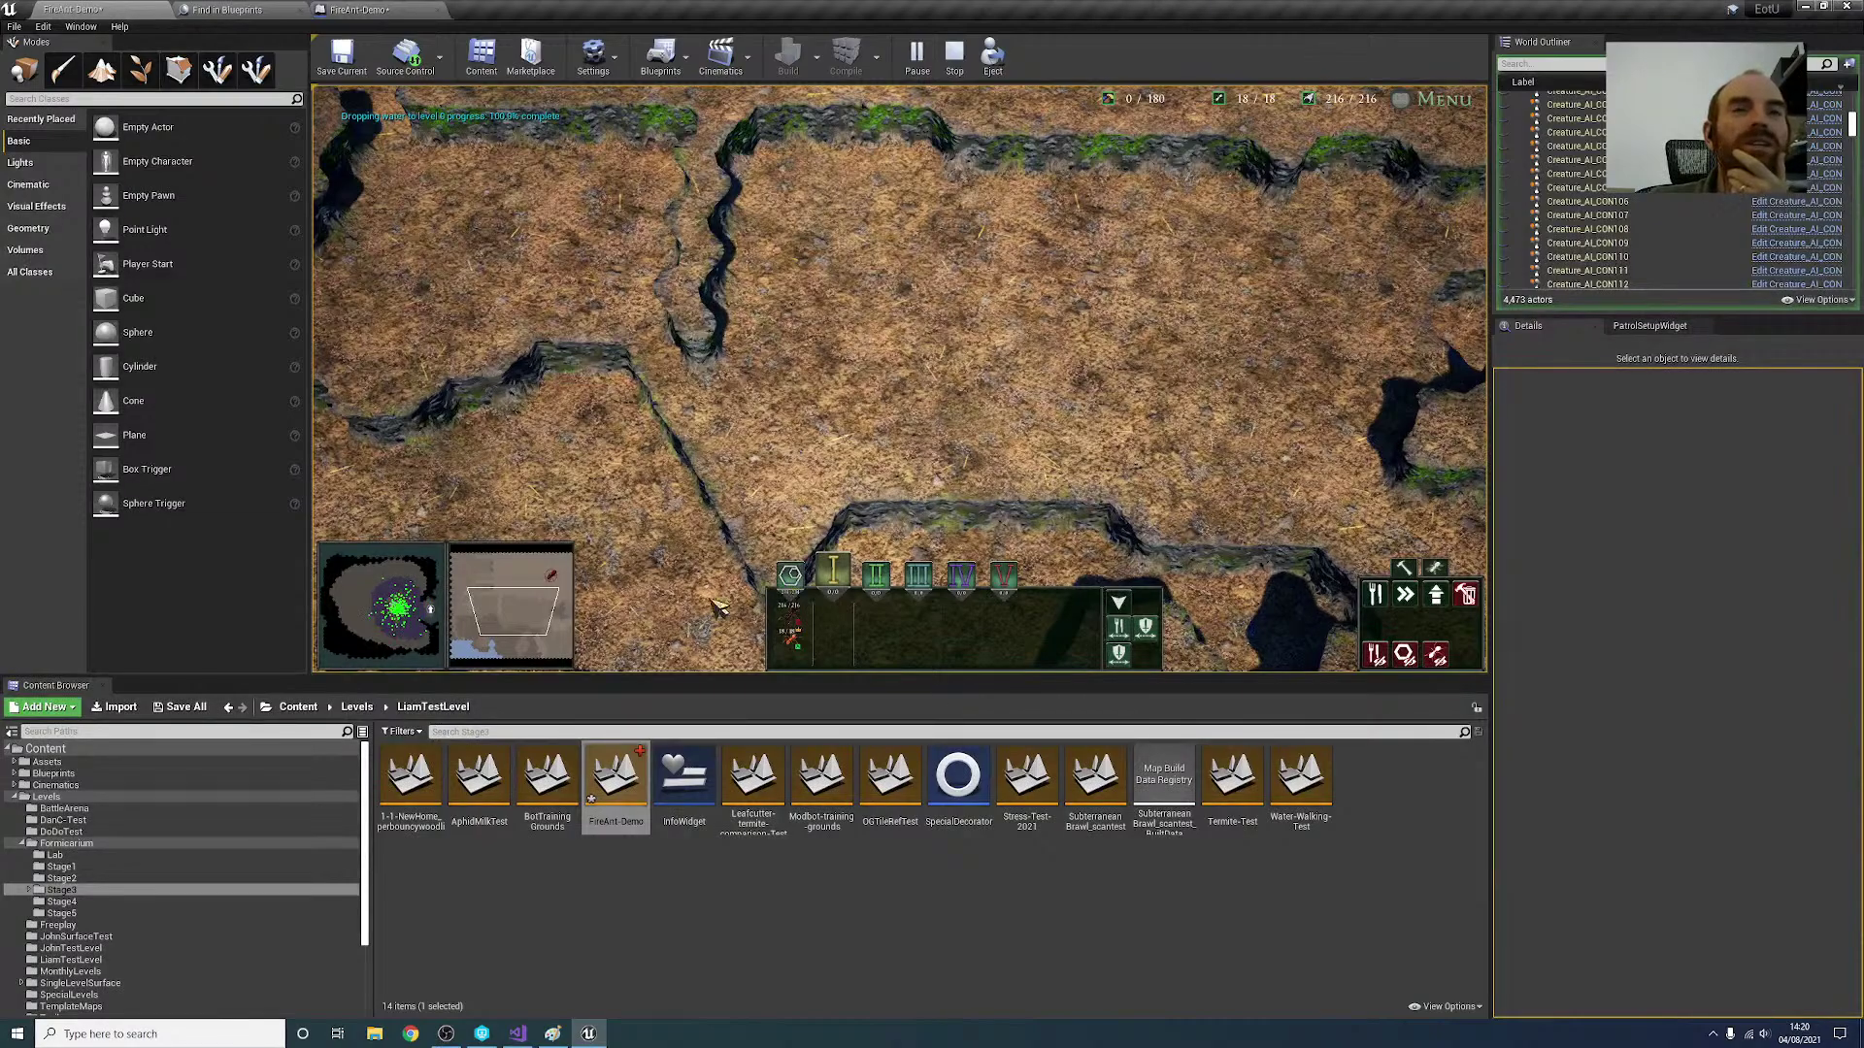
mouse_move(603, 670)
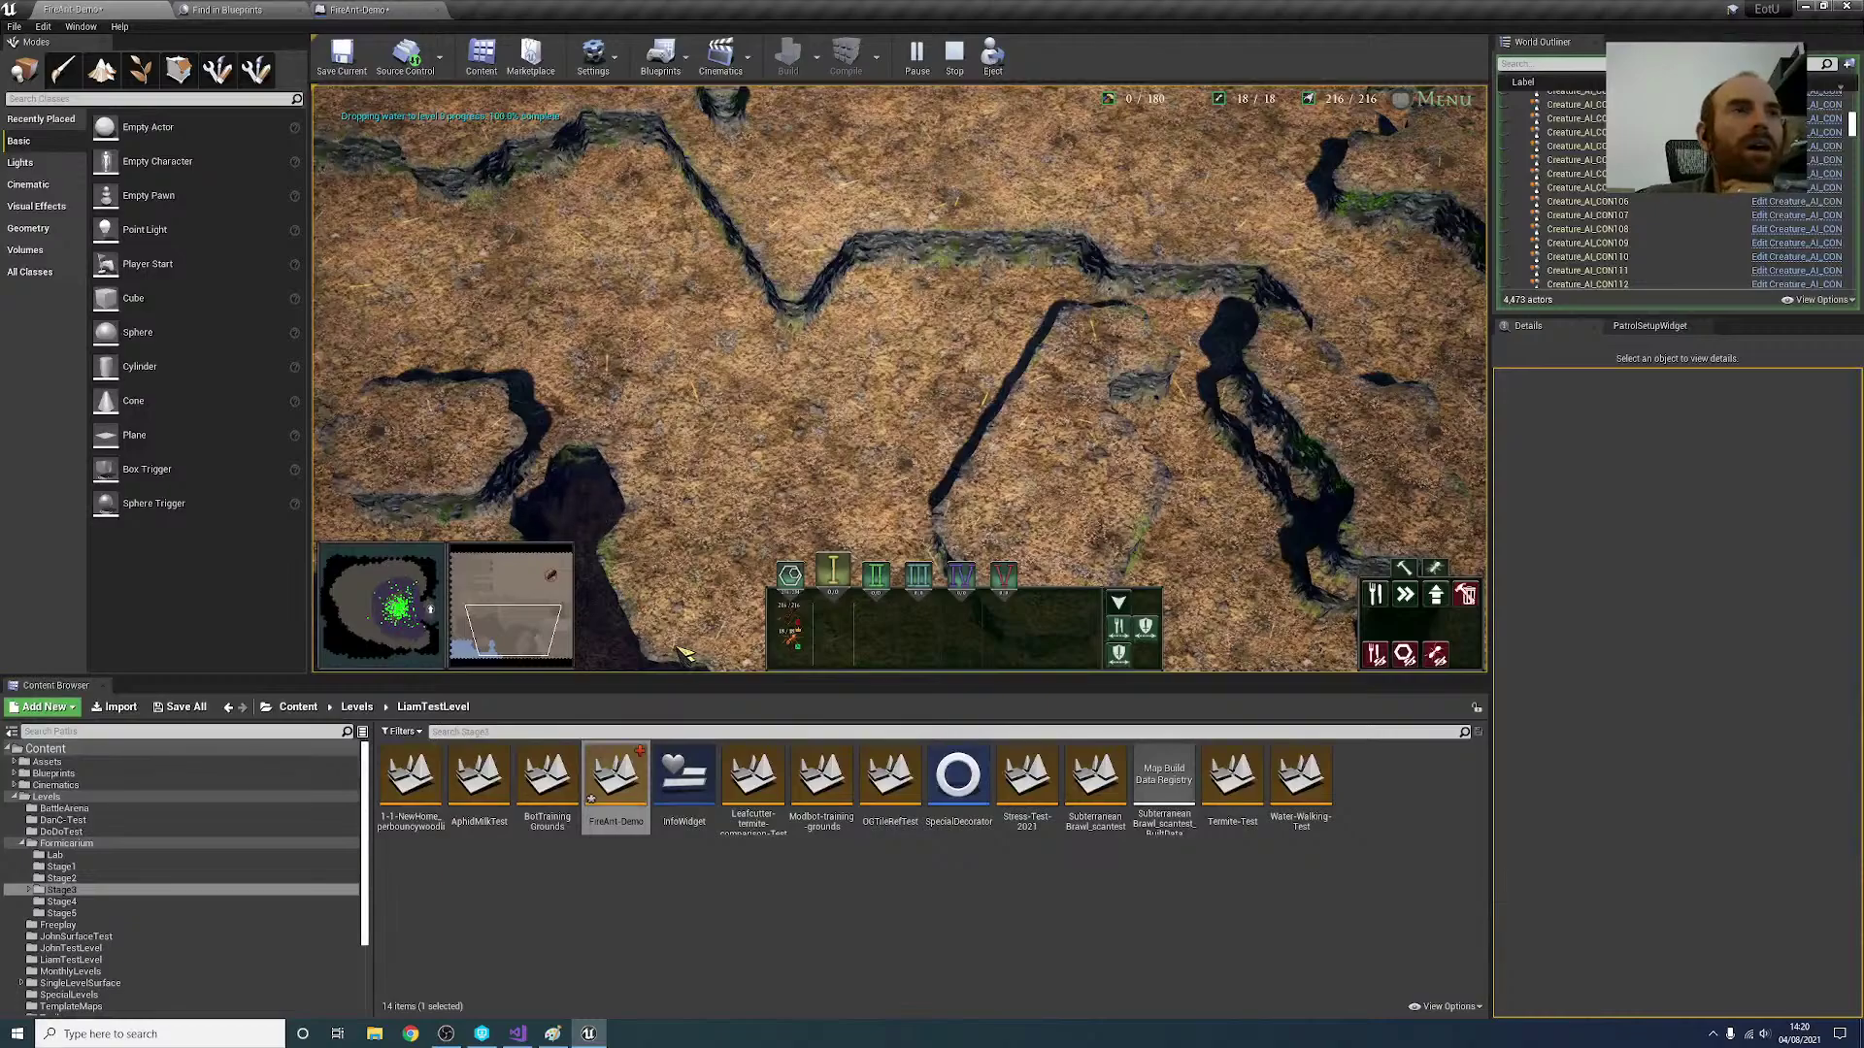
Step: Examine the trenches, plateaus and map edges across the surface during the play-test as the water level drops
mouse_move(317, 472)
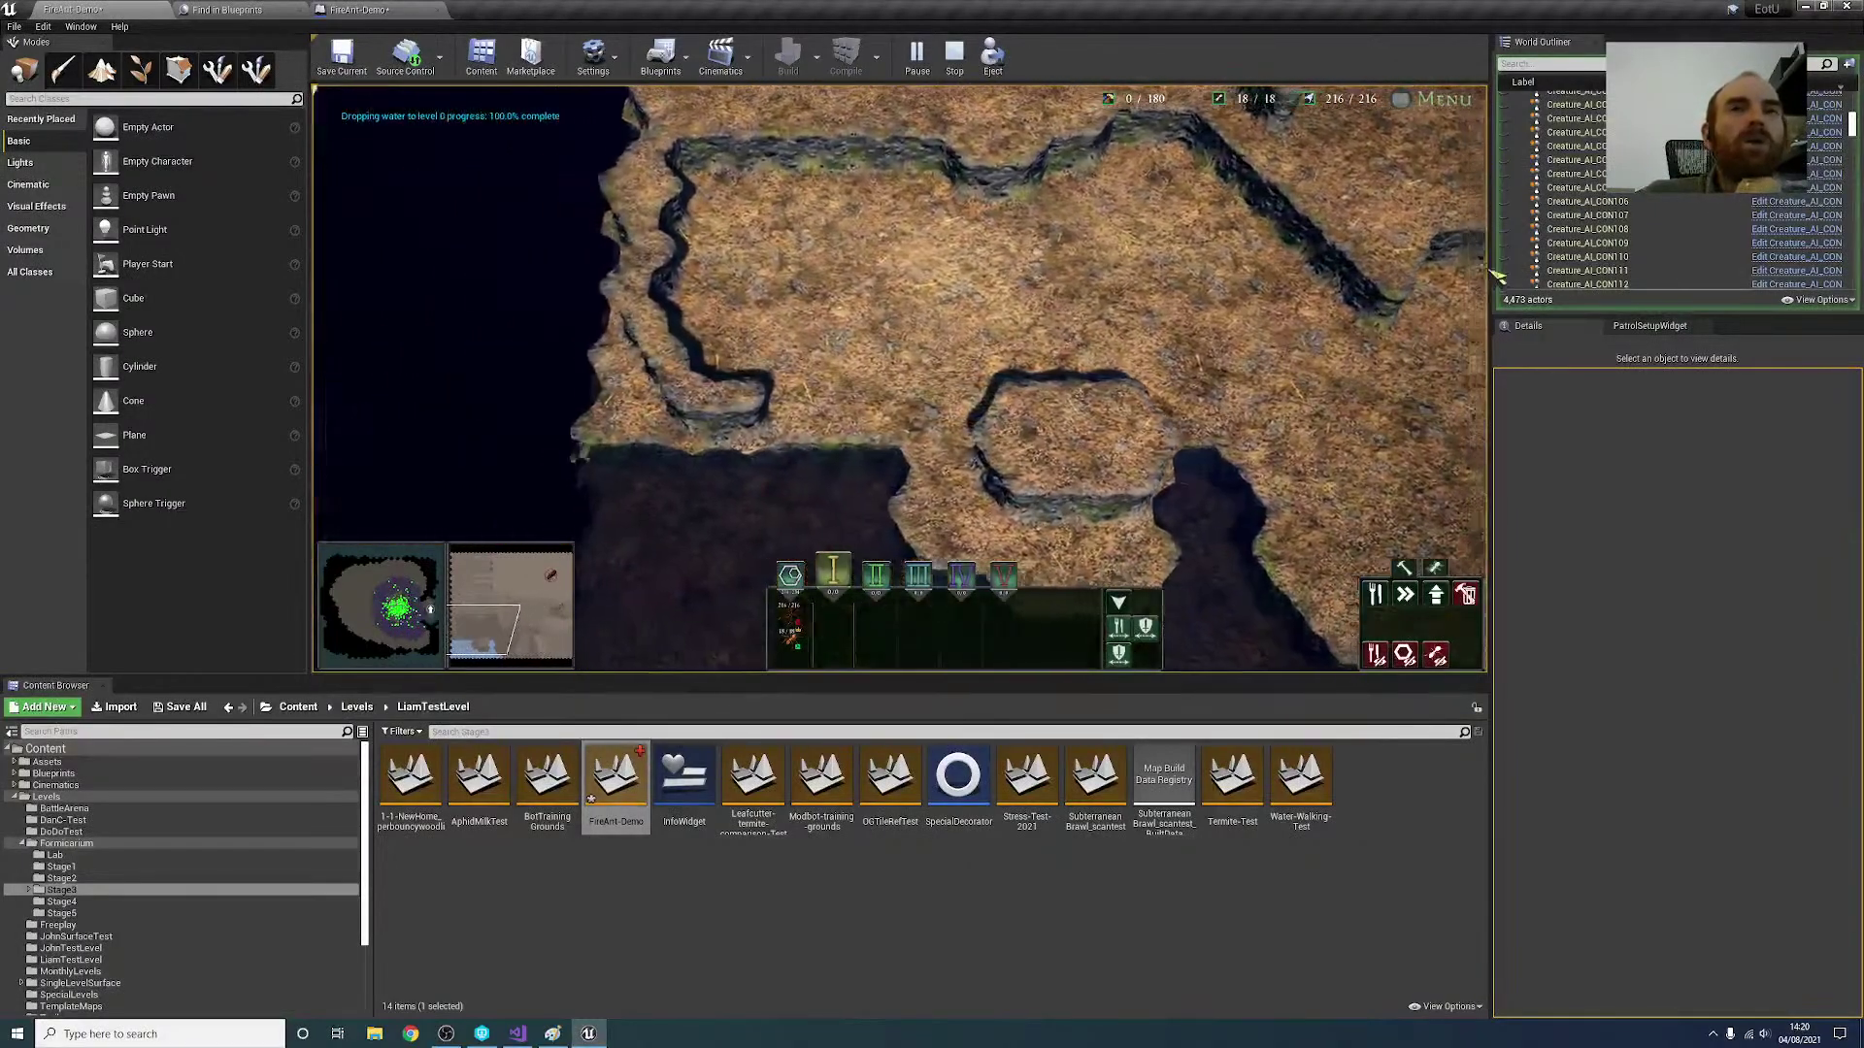
mouse_move(1495, 275)
mouse_move(1496, 92)
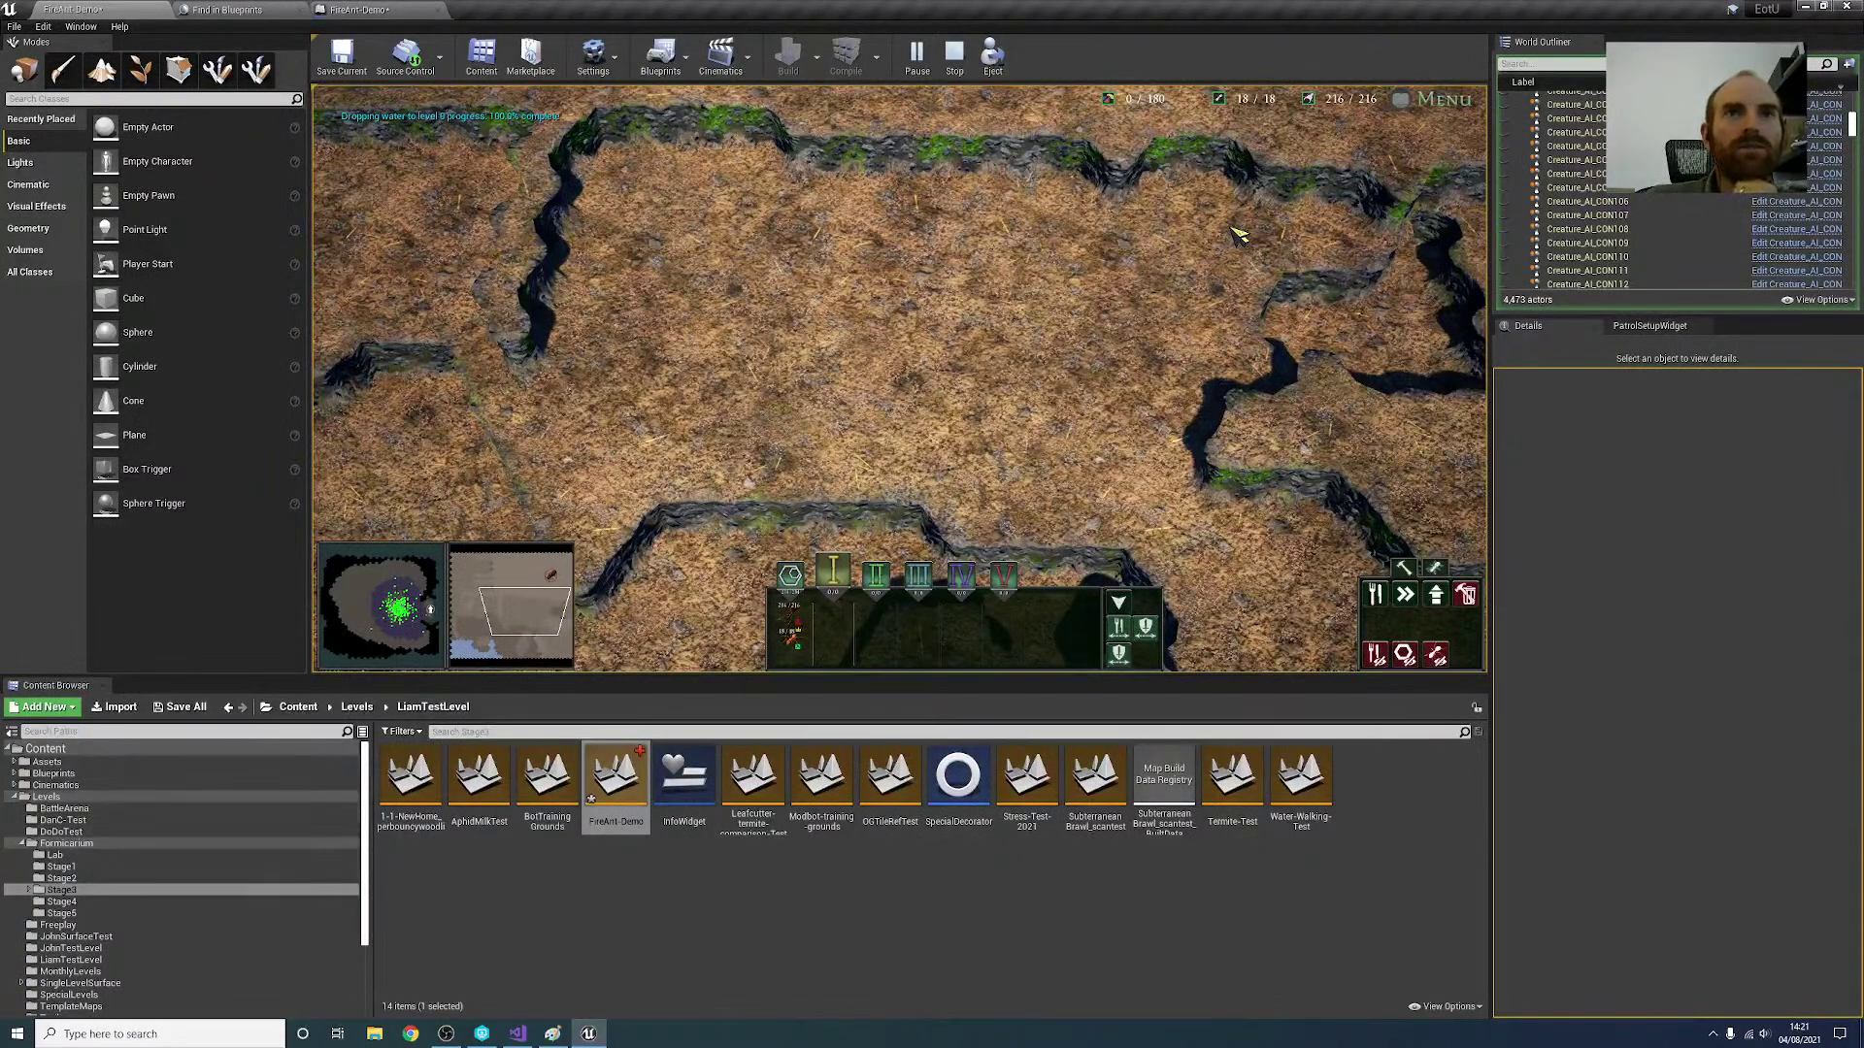
mouse_move(1497, 345)
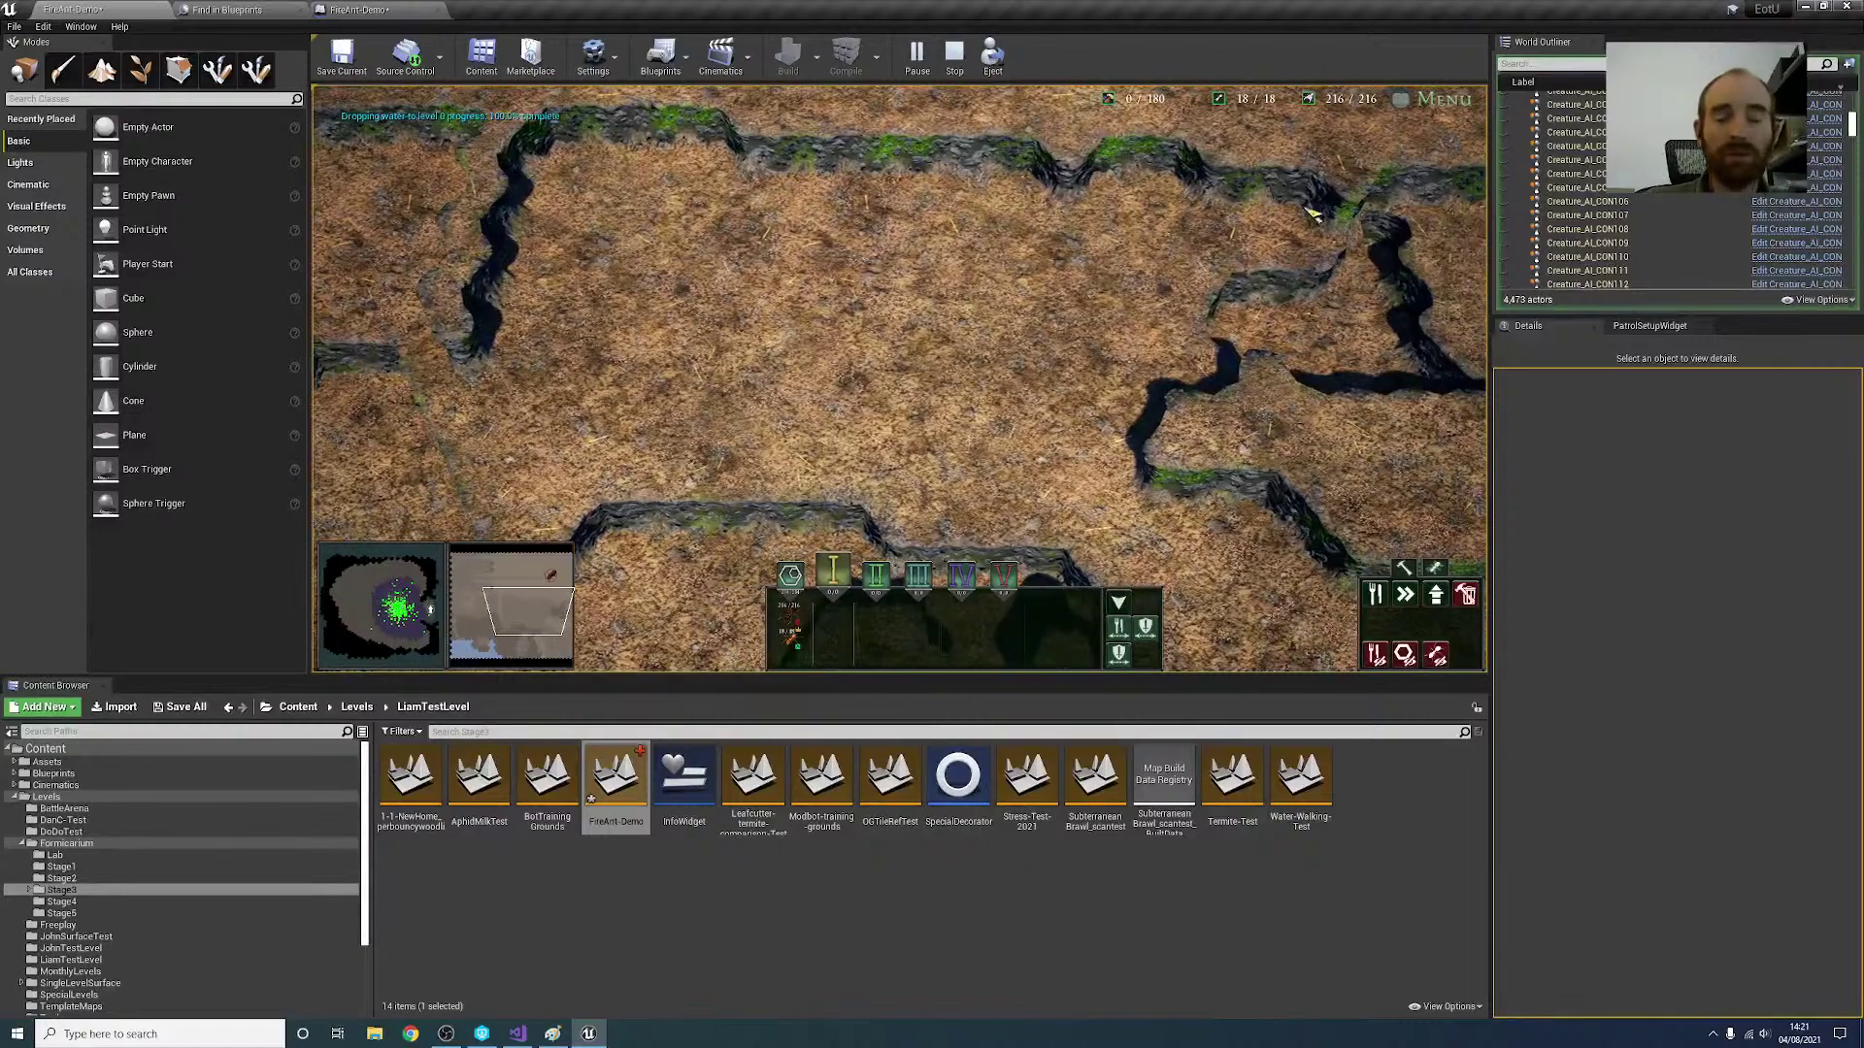
mouse_move(1496, 679)
mouse_move(1045, 93)
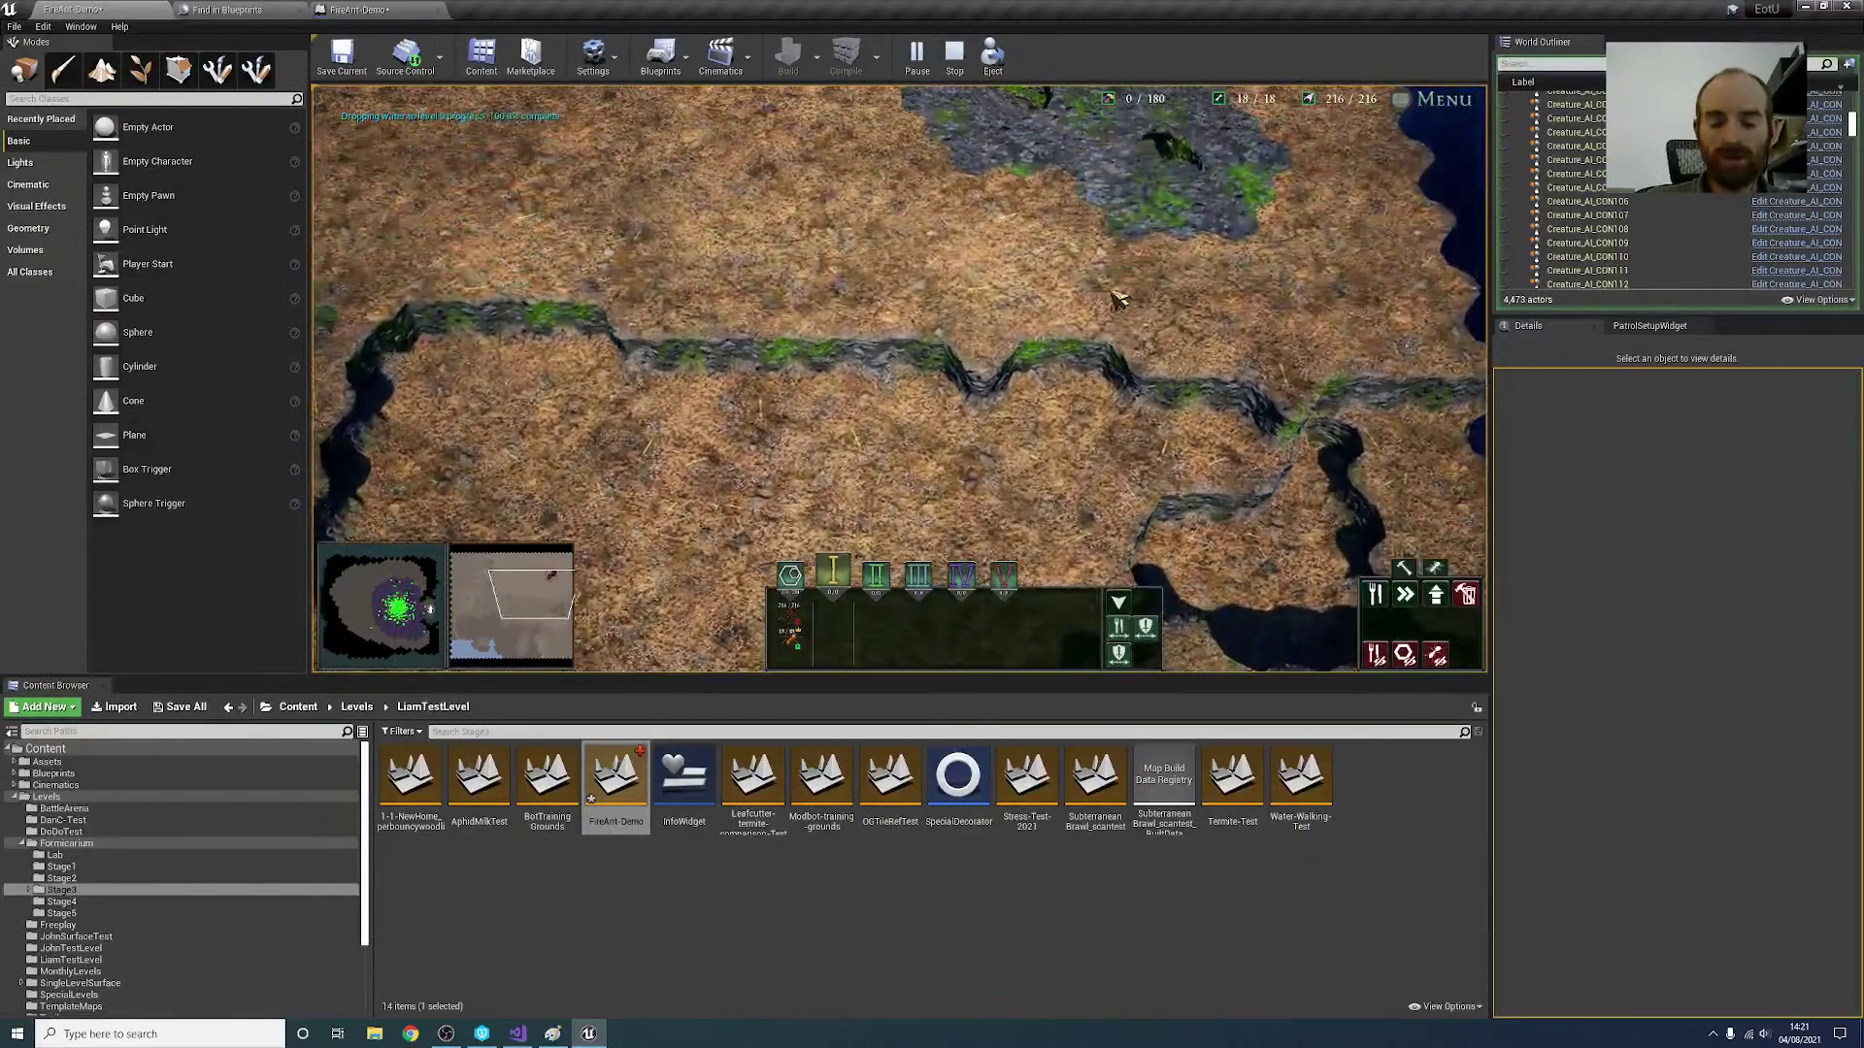
mouse_move(1498, 404)
mouse_move(1169, 682)
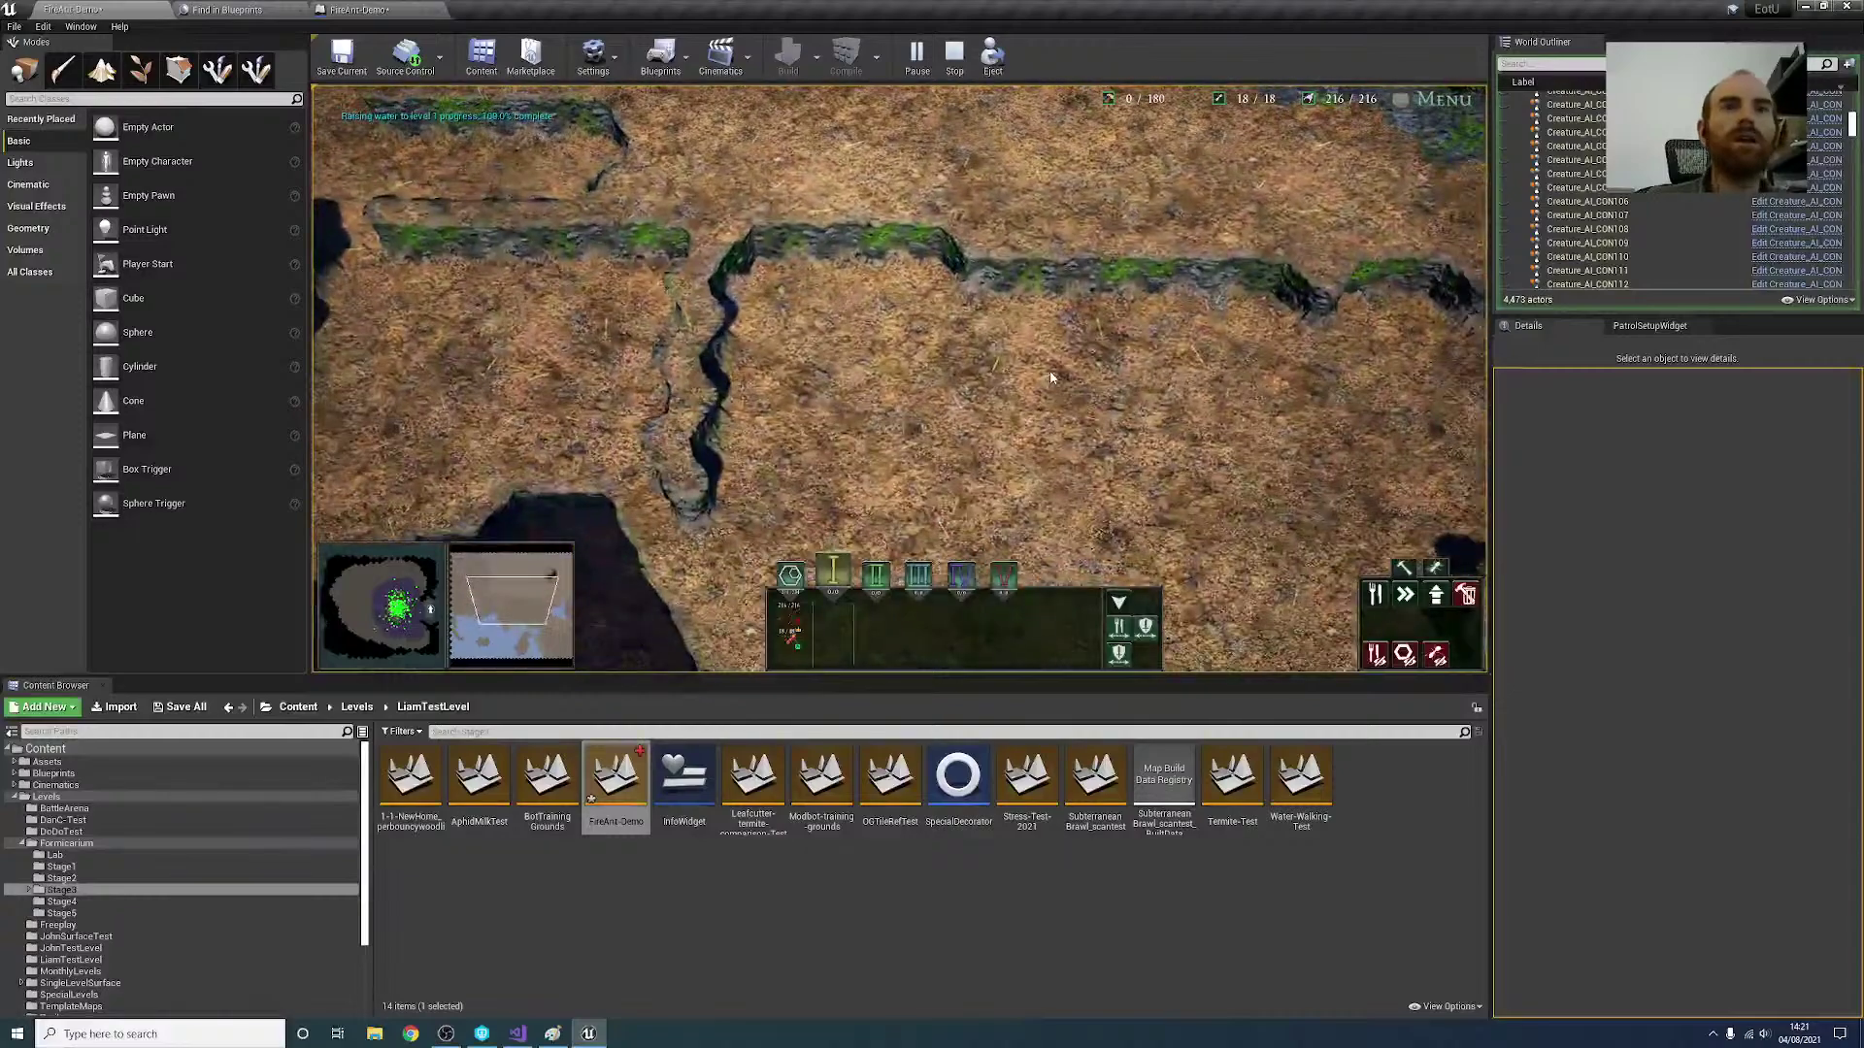
Step: End the play-test and consult the map layout sketch in Paint before returning to the Unreal Editor
key(Escape)
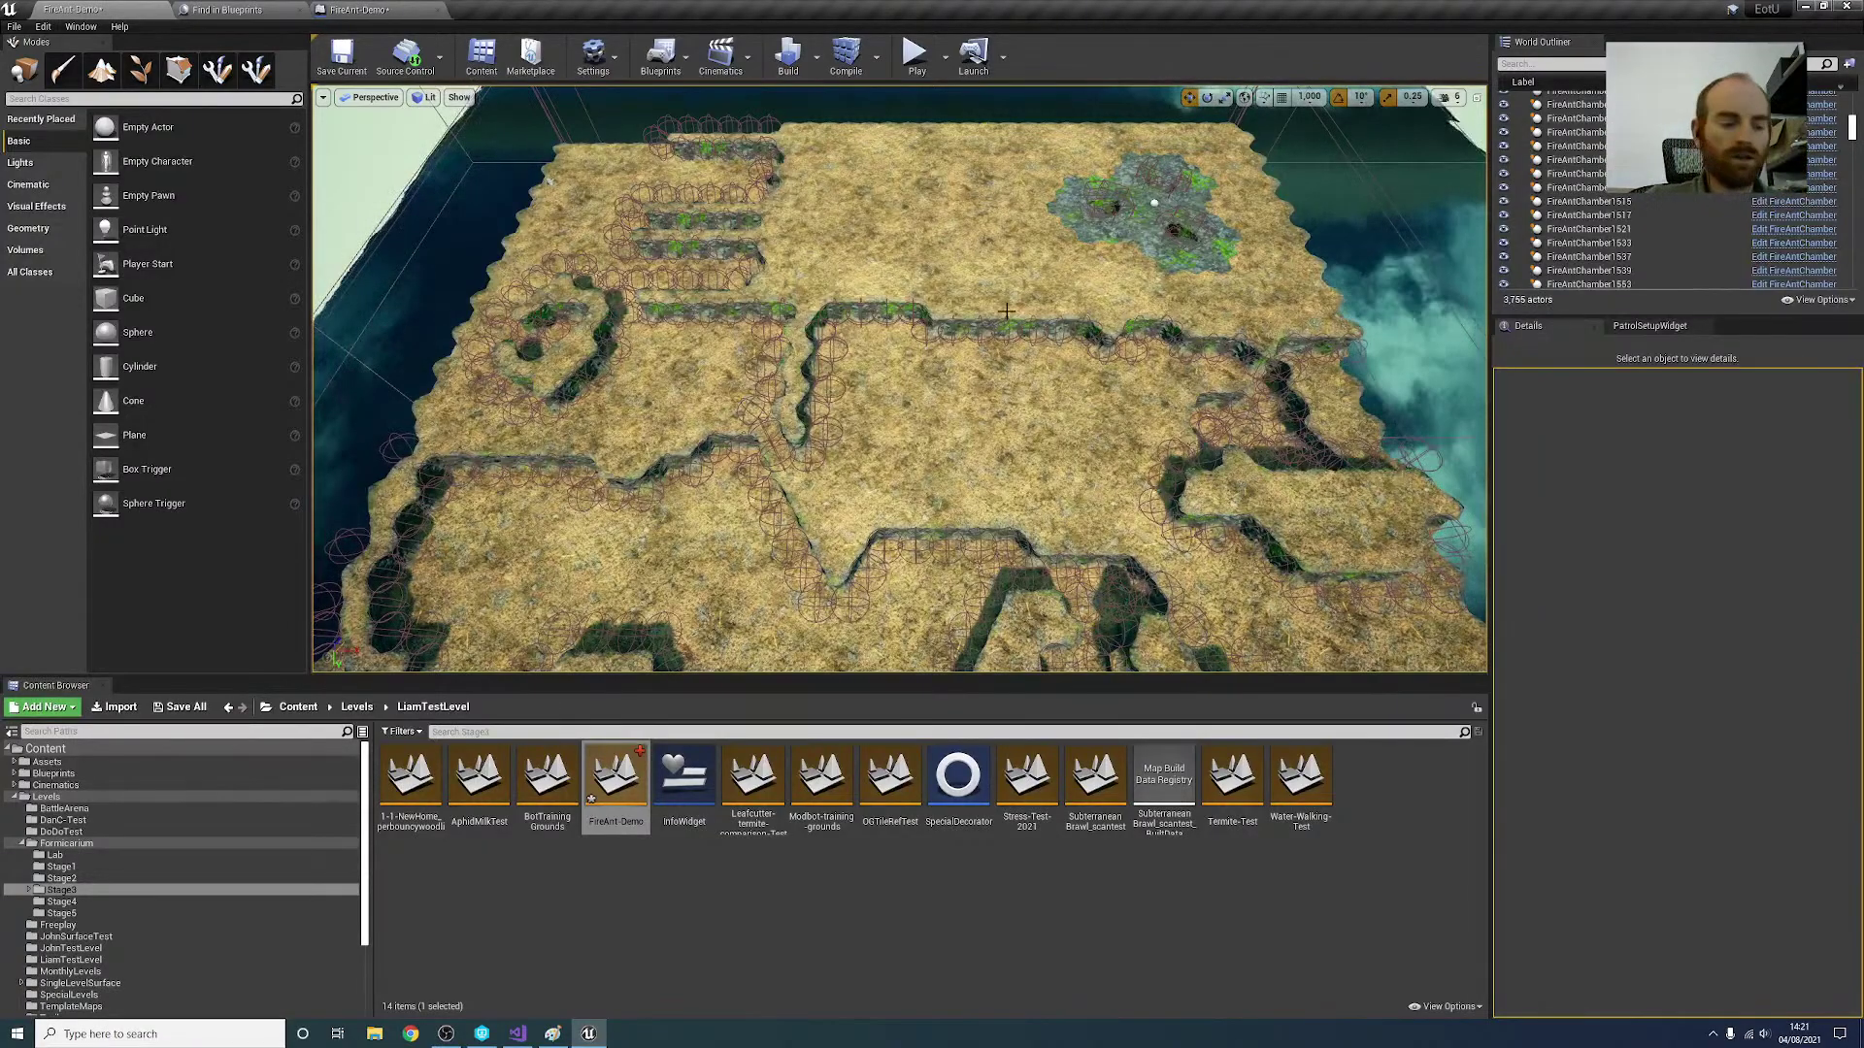
click(554, 1035)
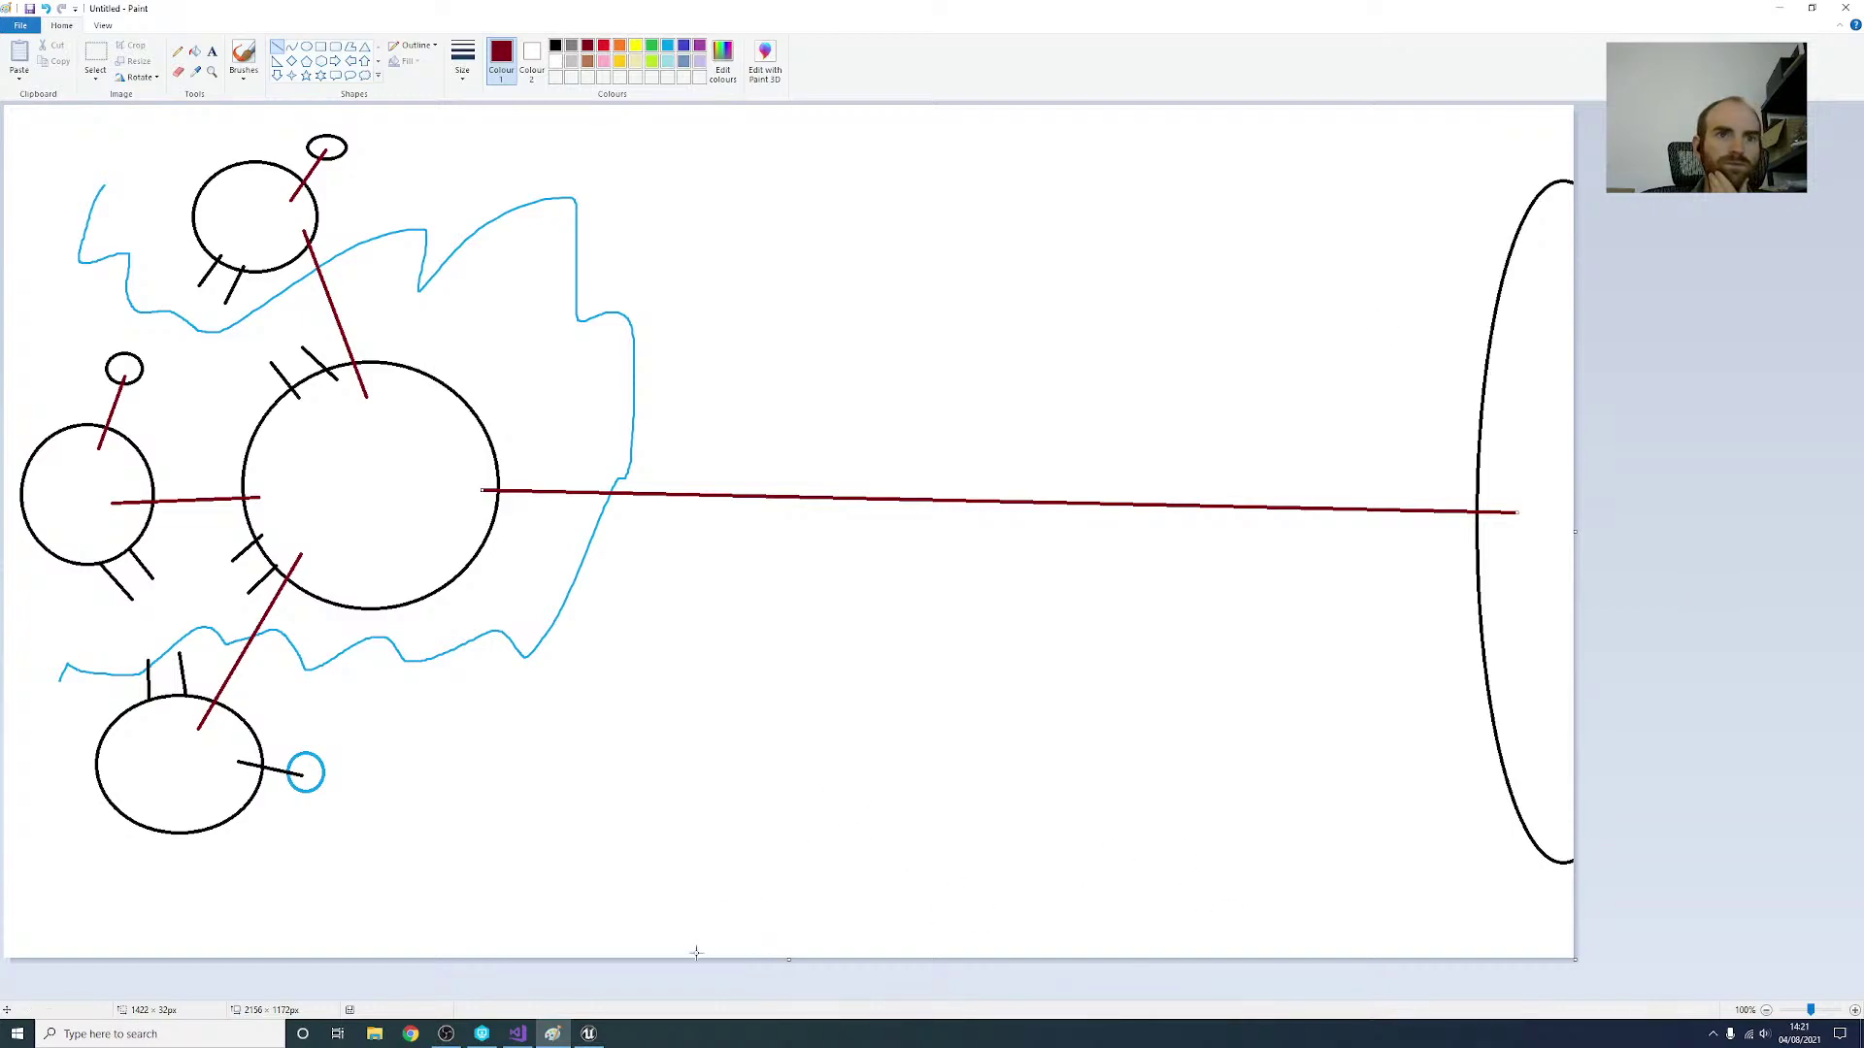
click(588, 1034)
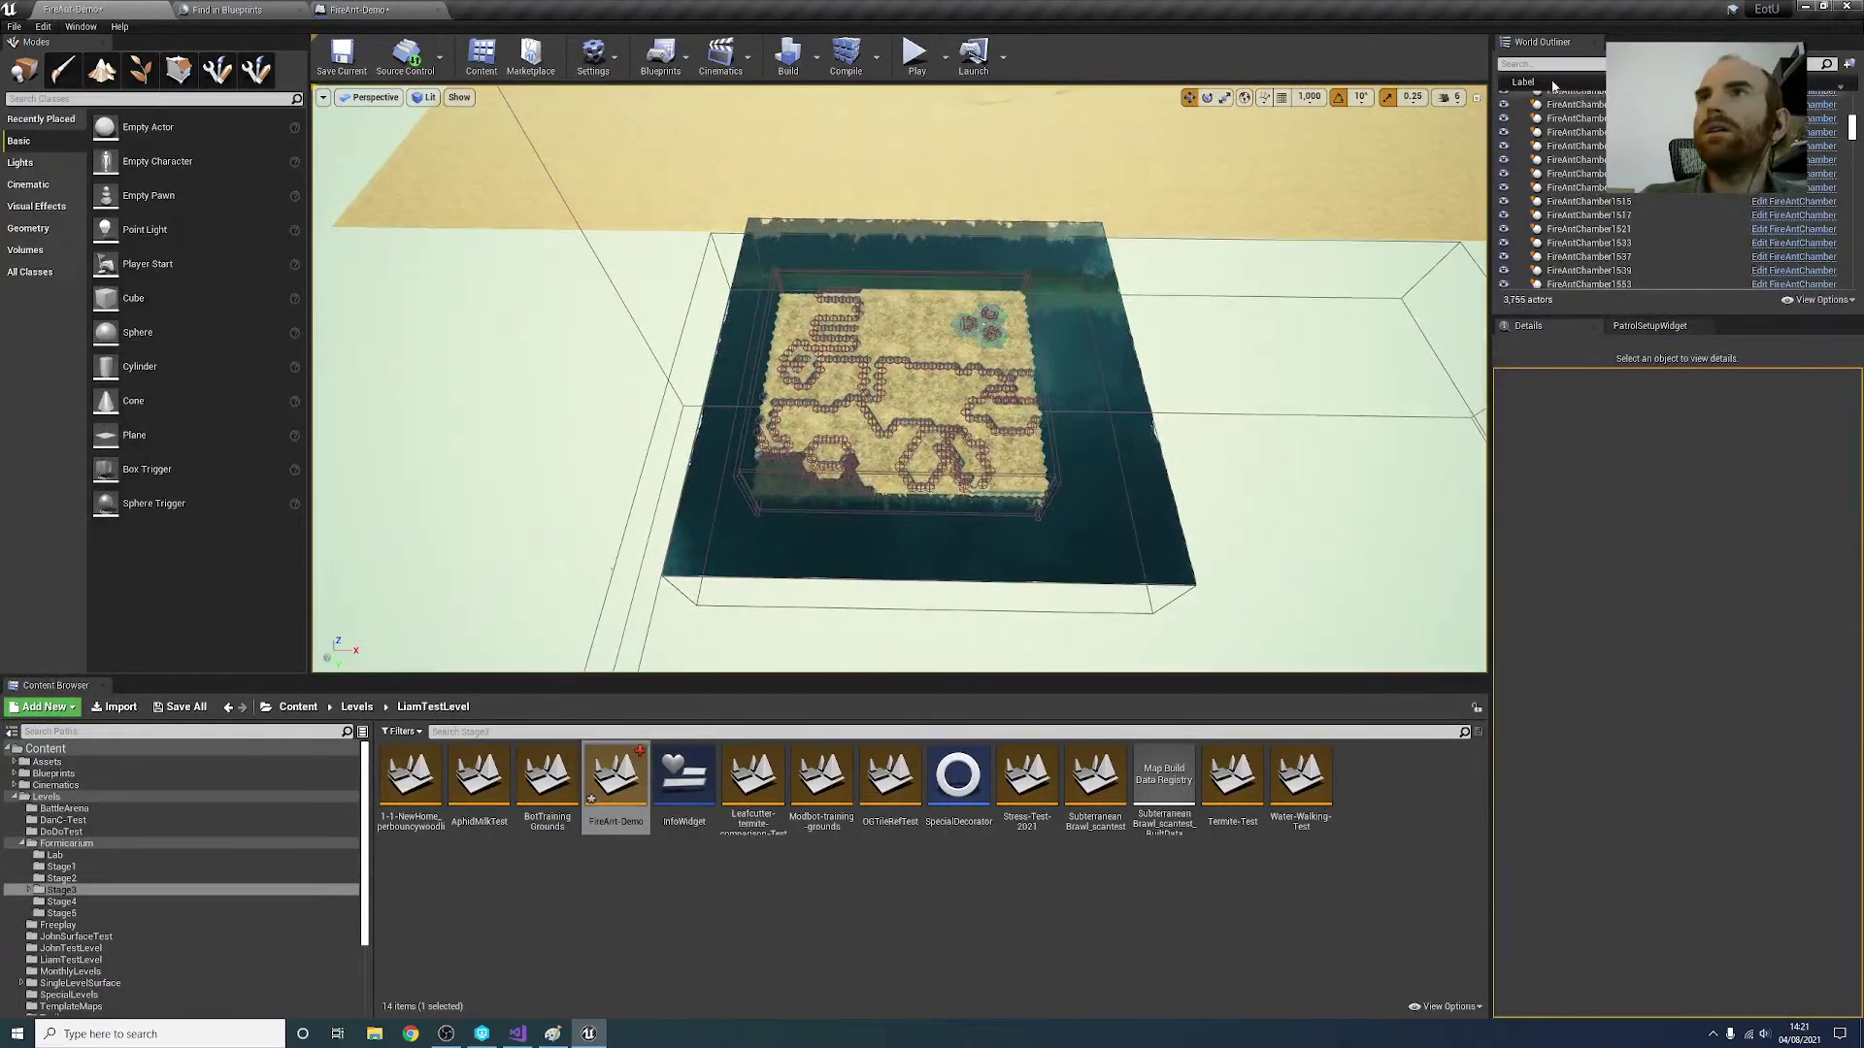
Step: Search the level's actors for "ogtilegr", select OGTileGrid1 and clear its property filter
click(1557, 64)
text(ogtilegr)
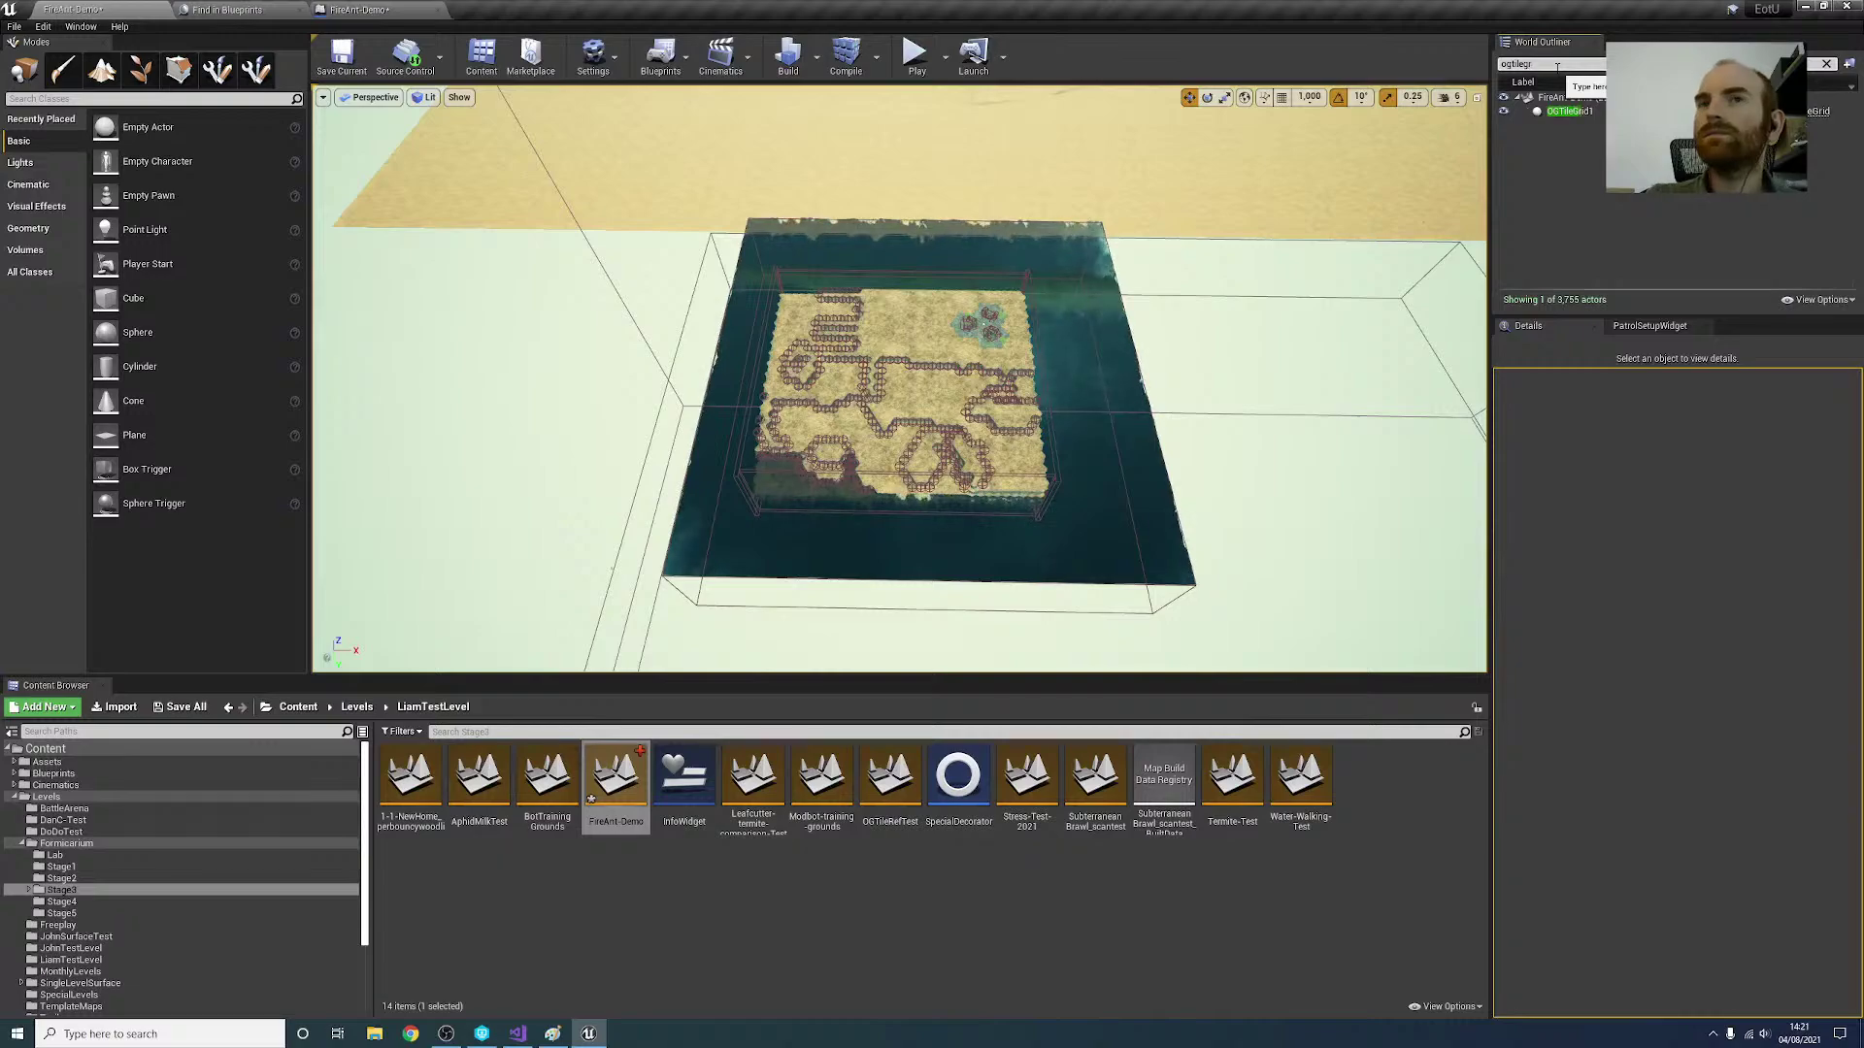
click(1567, 111)
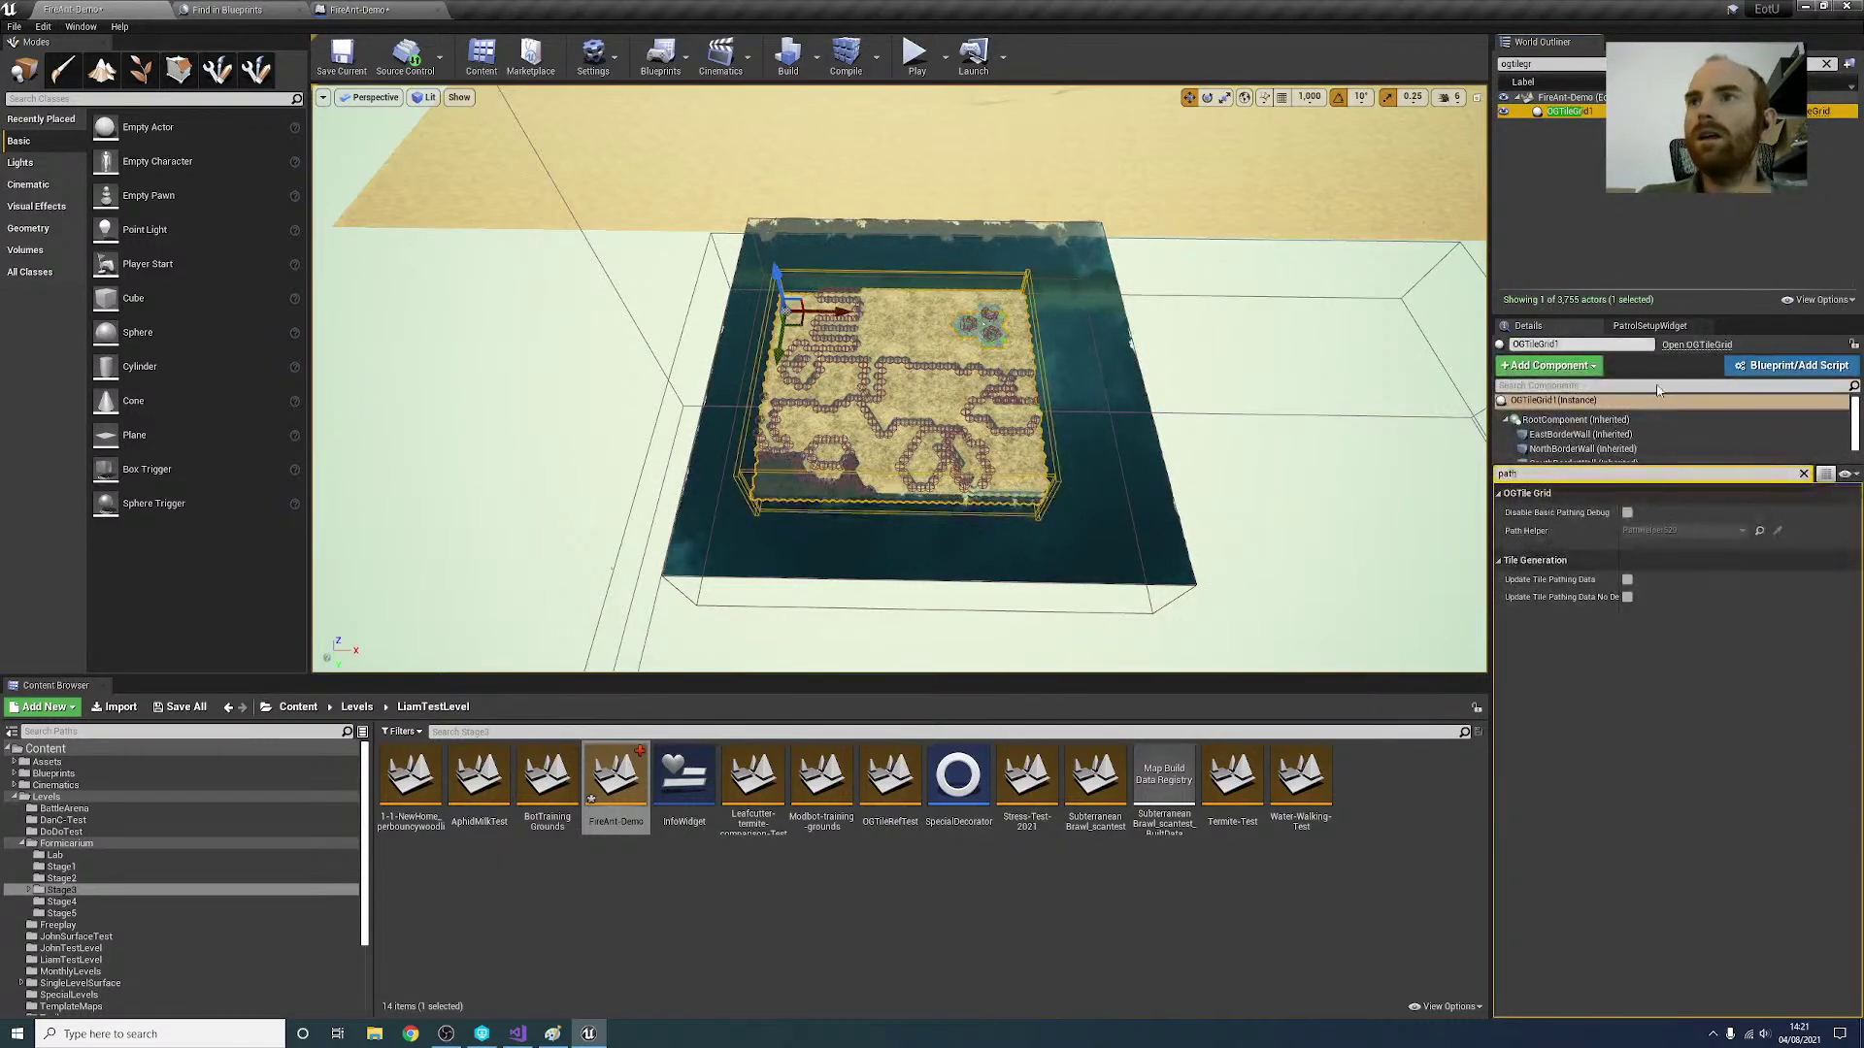
click(1804, 474)
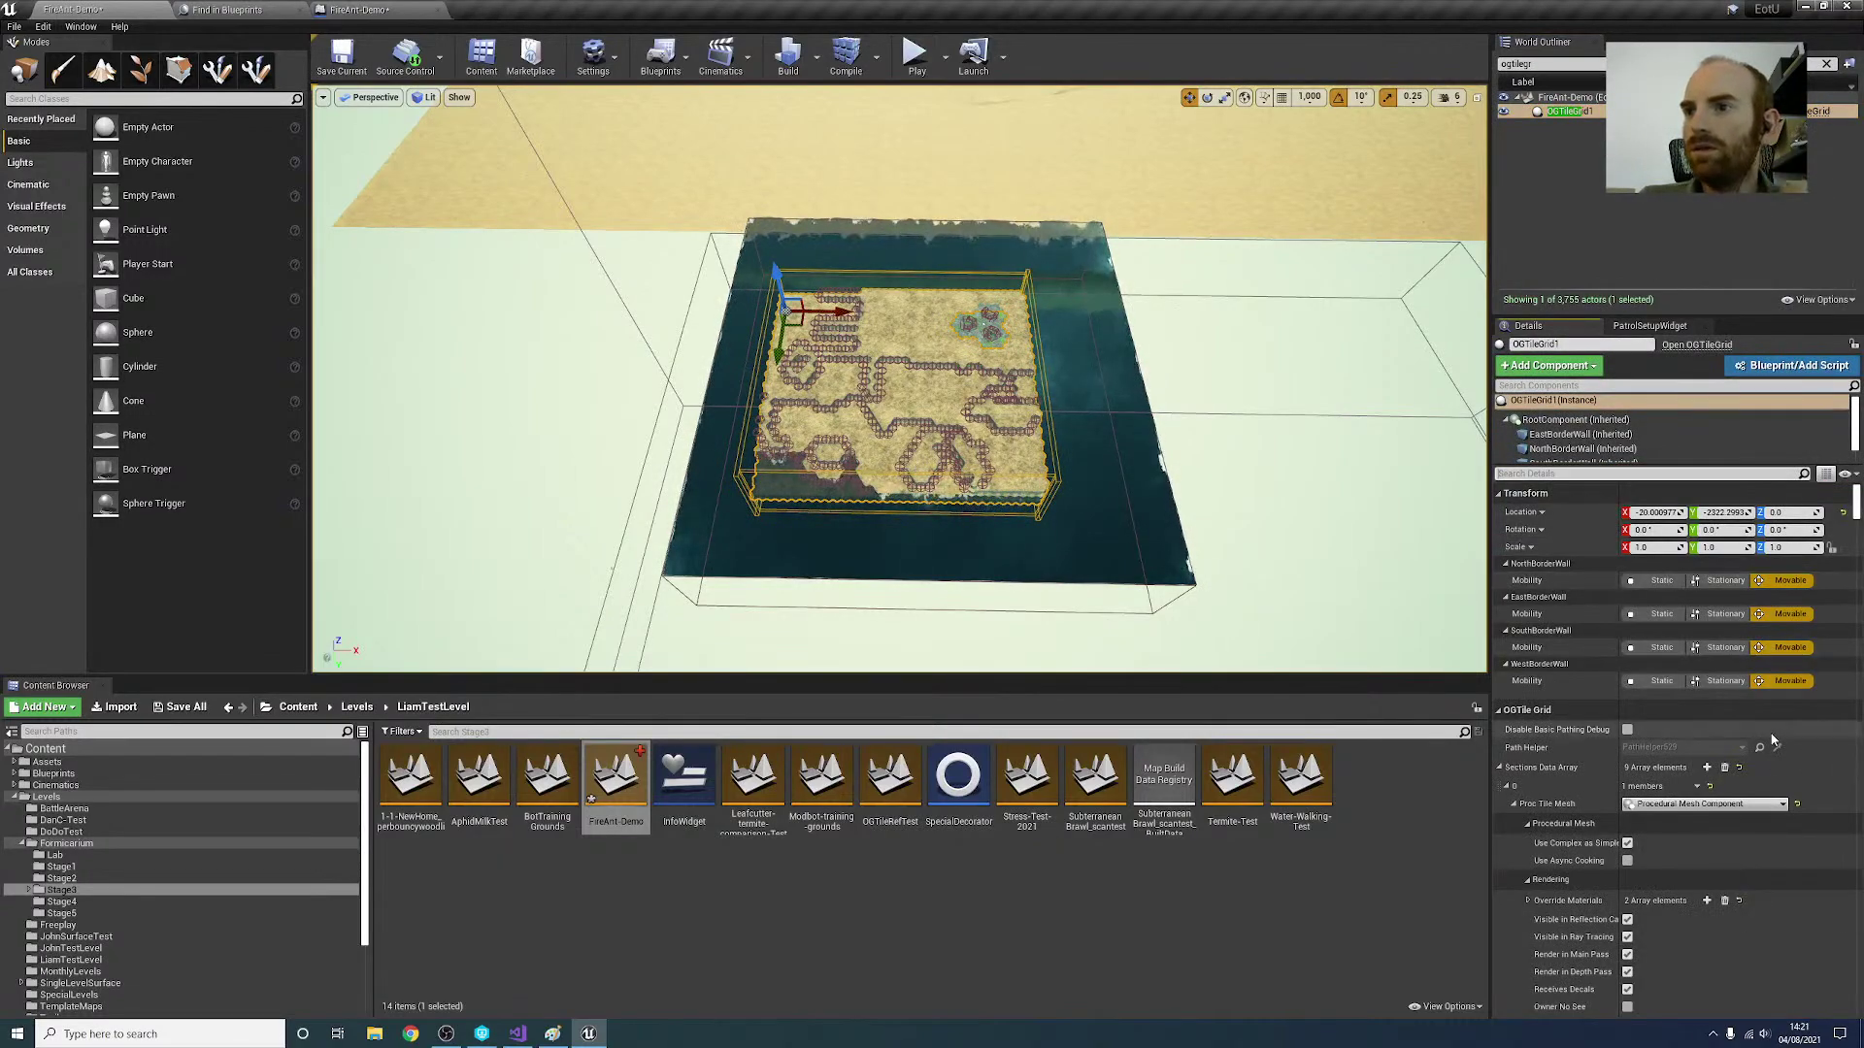
Step: Look through OGTileGrid1's properties for the tile generation settings, collapsing the Shape and Navigation categories
scroll(1781, 916, down, 5)
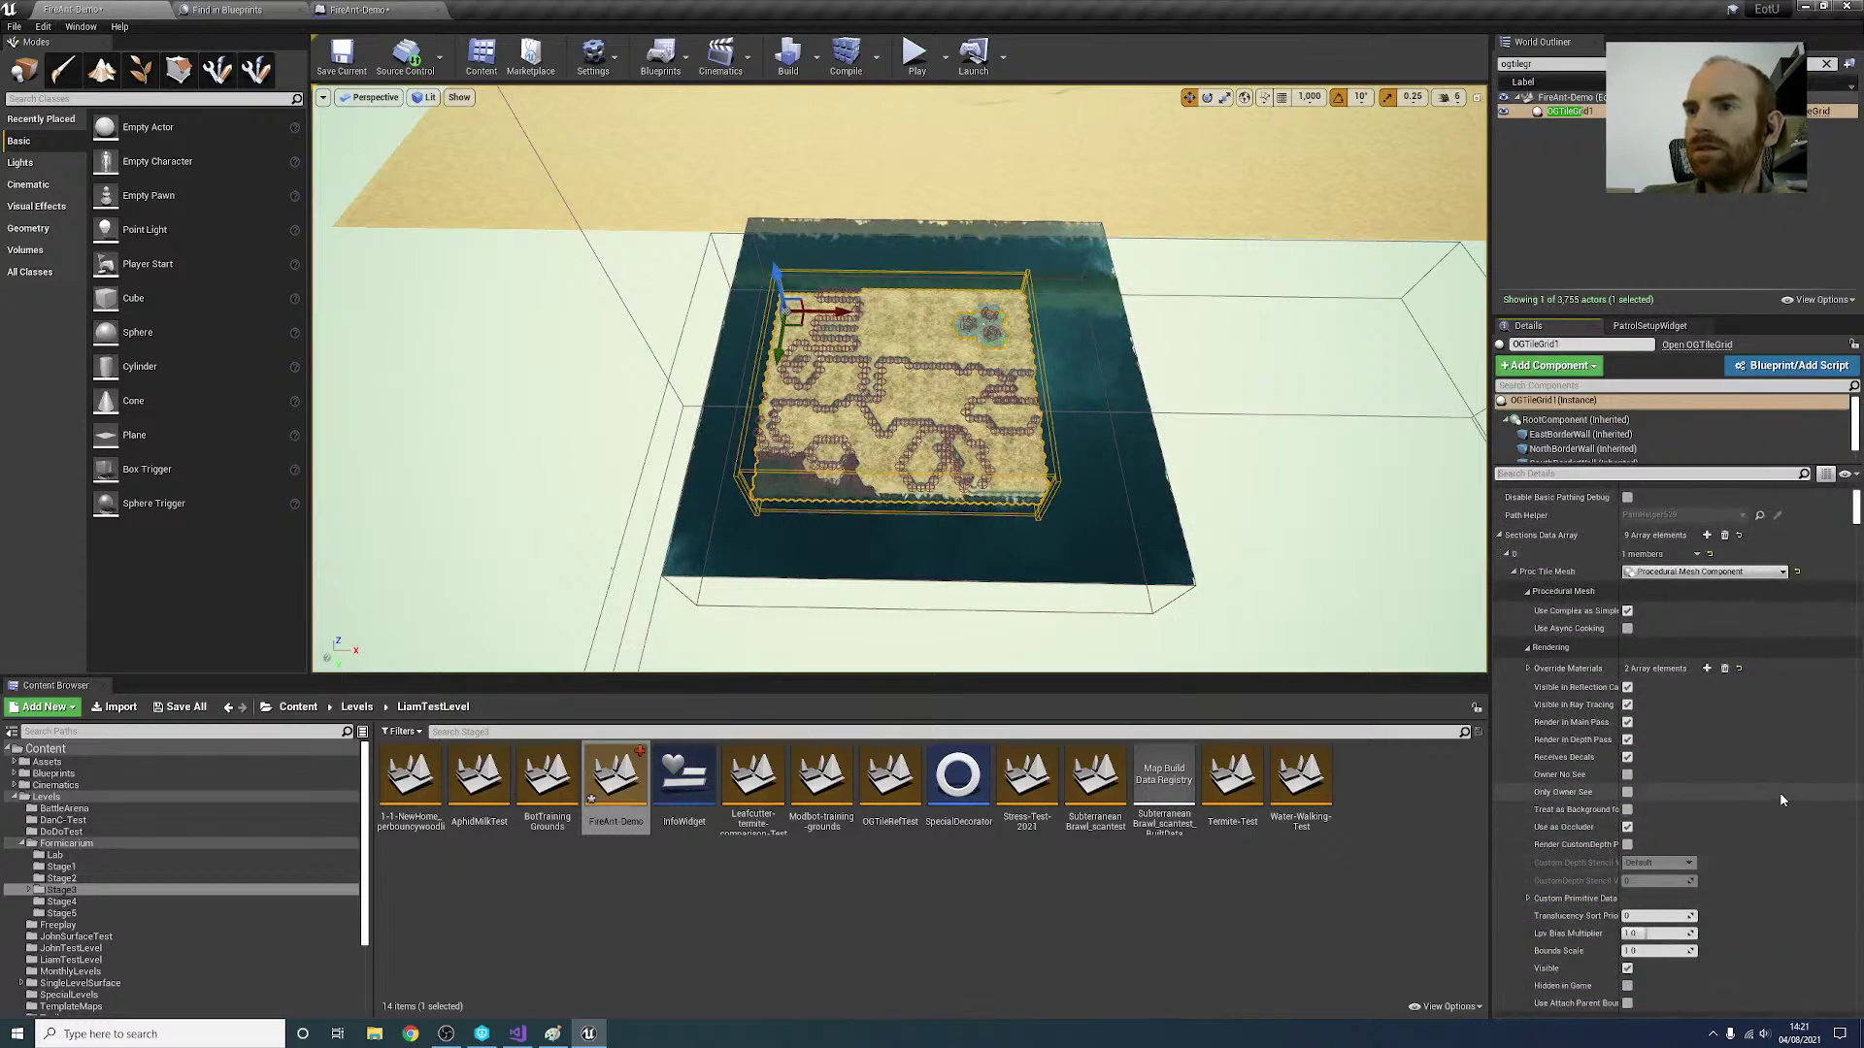
click(1500, 535)
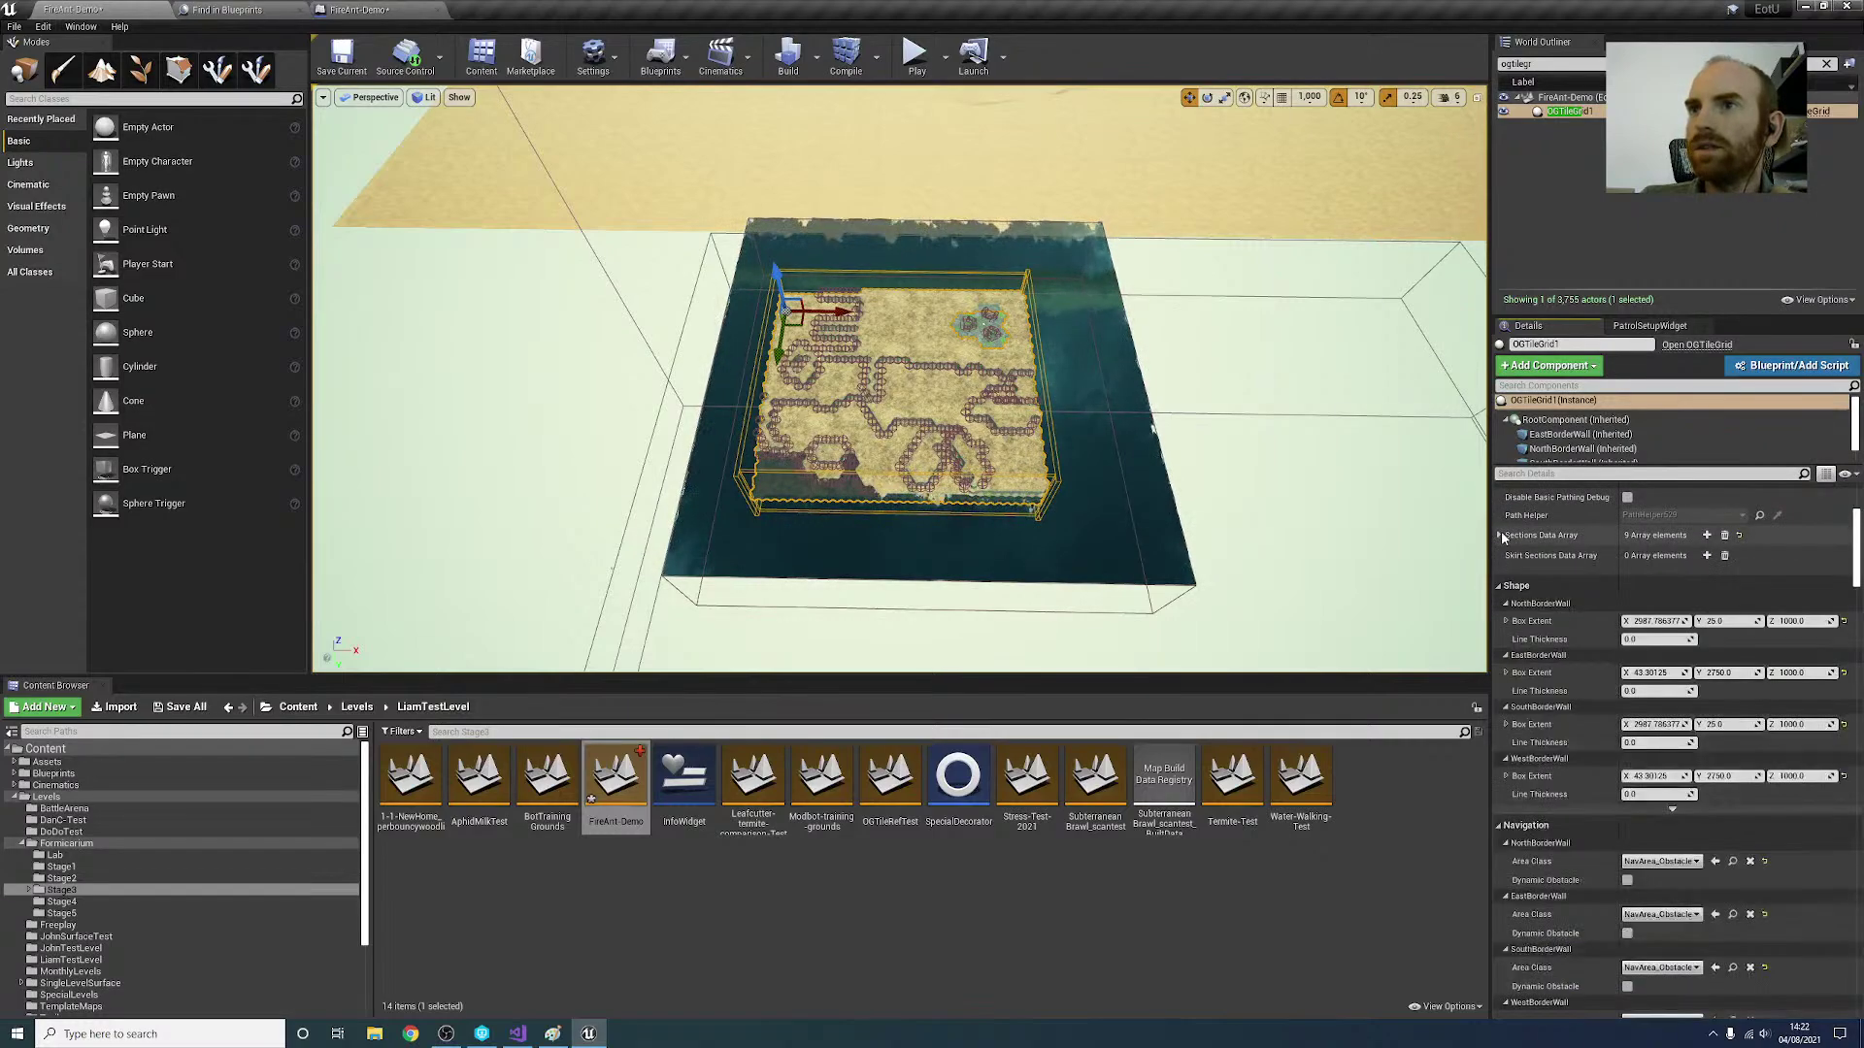
click(1499, 585)
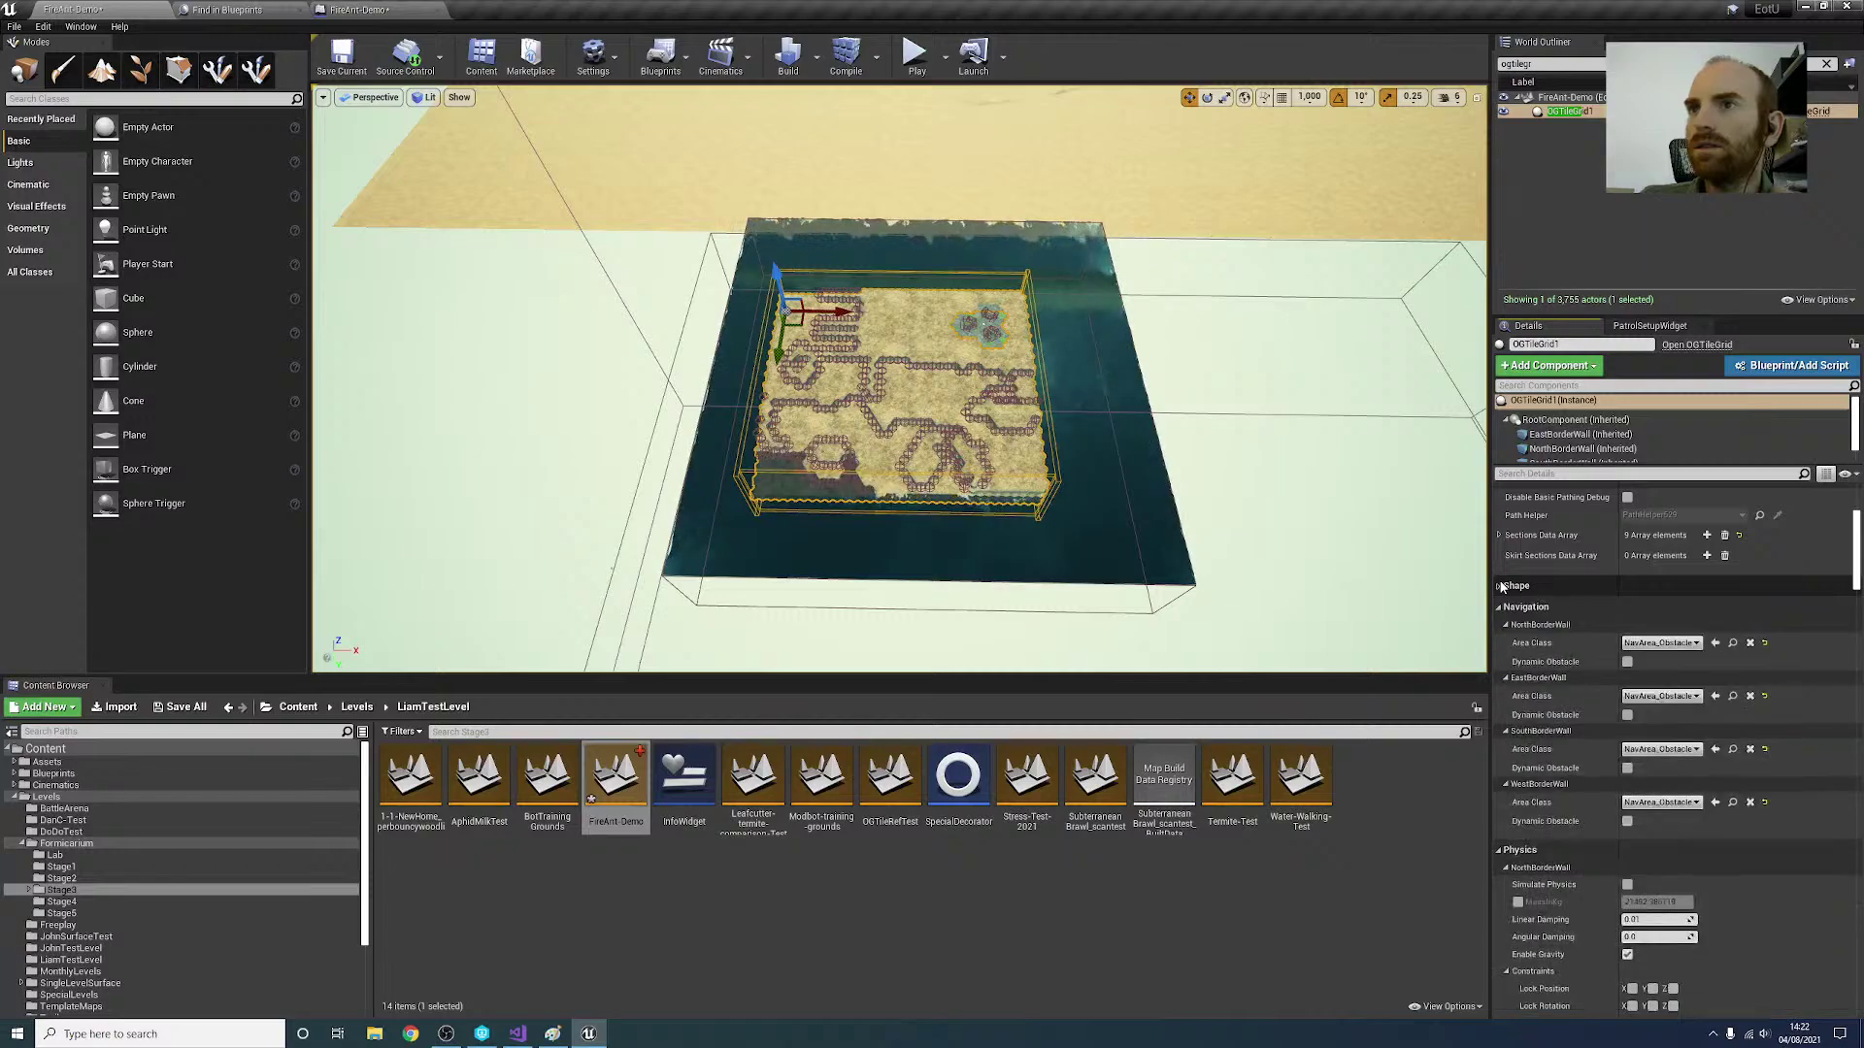
click(1498, 610)
scroll(1695, 742, up, 2)
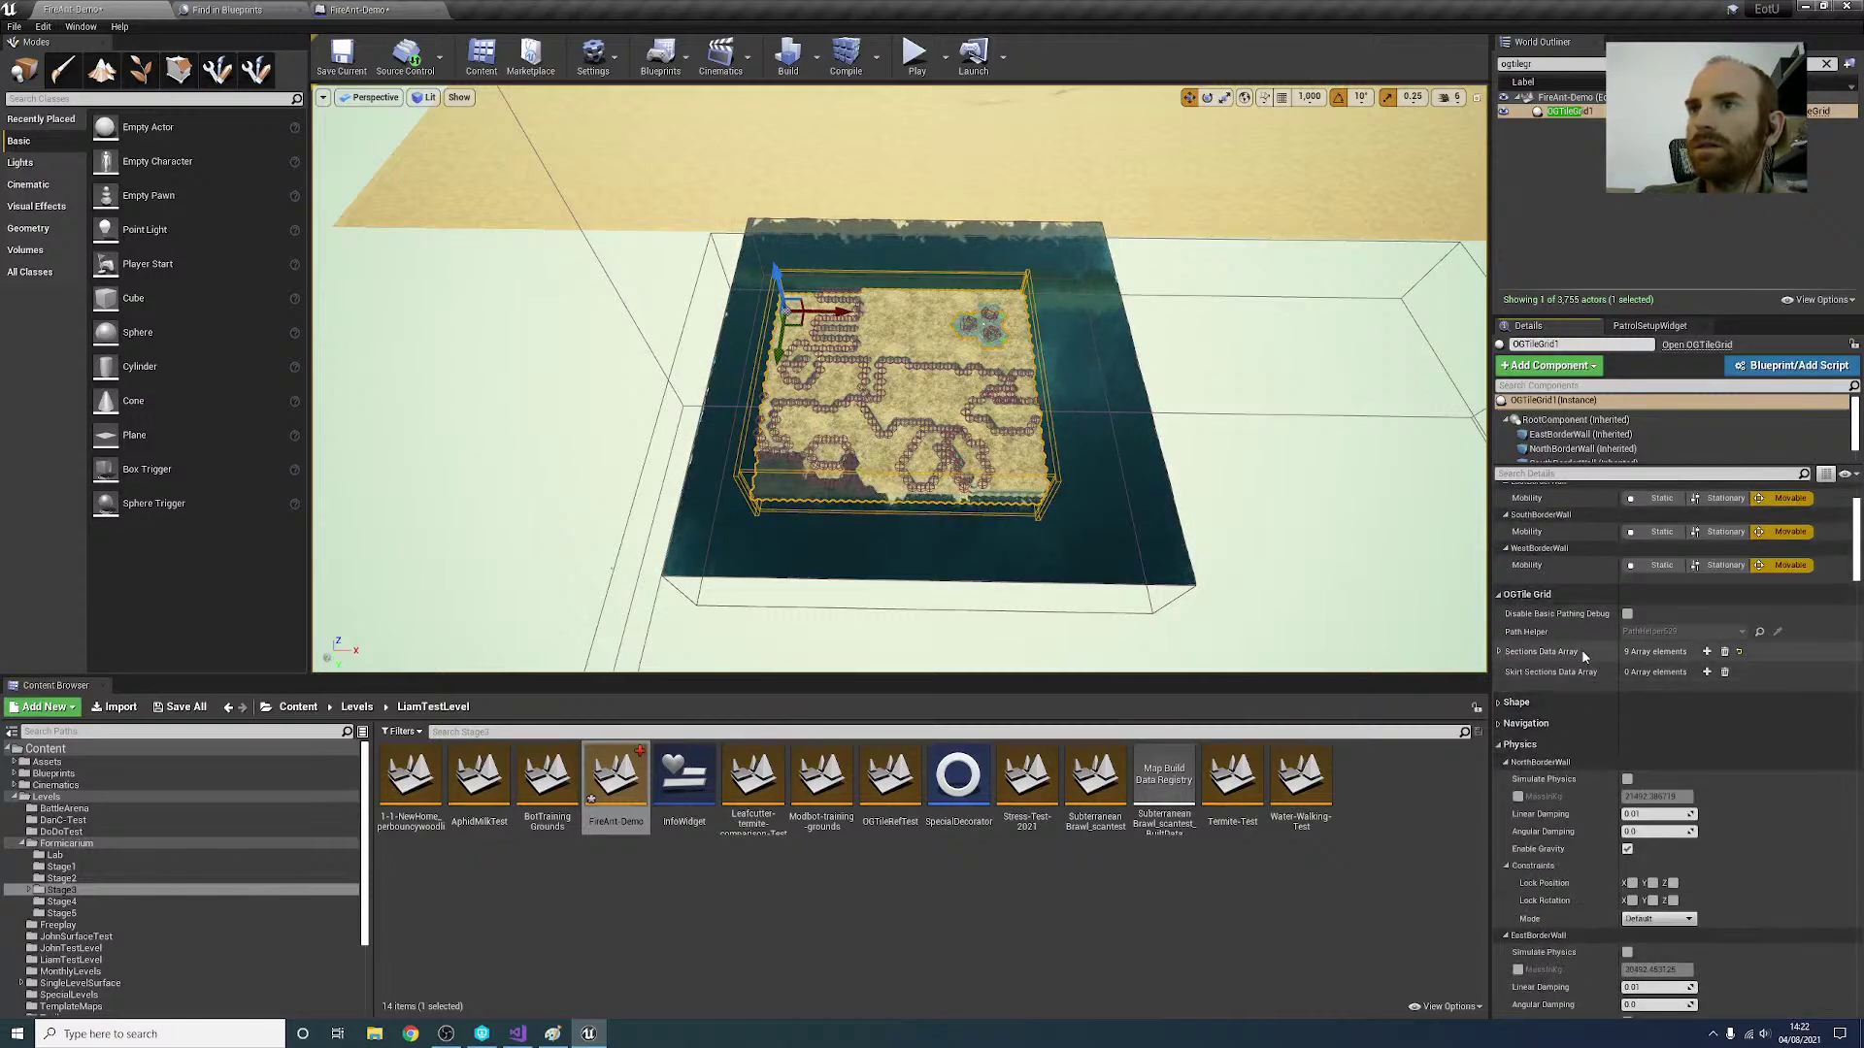
scroll(1689, 741, up, 2)
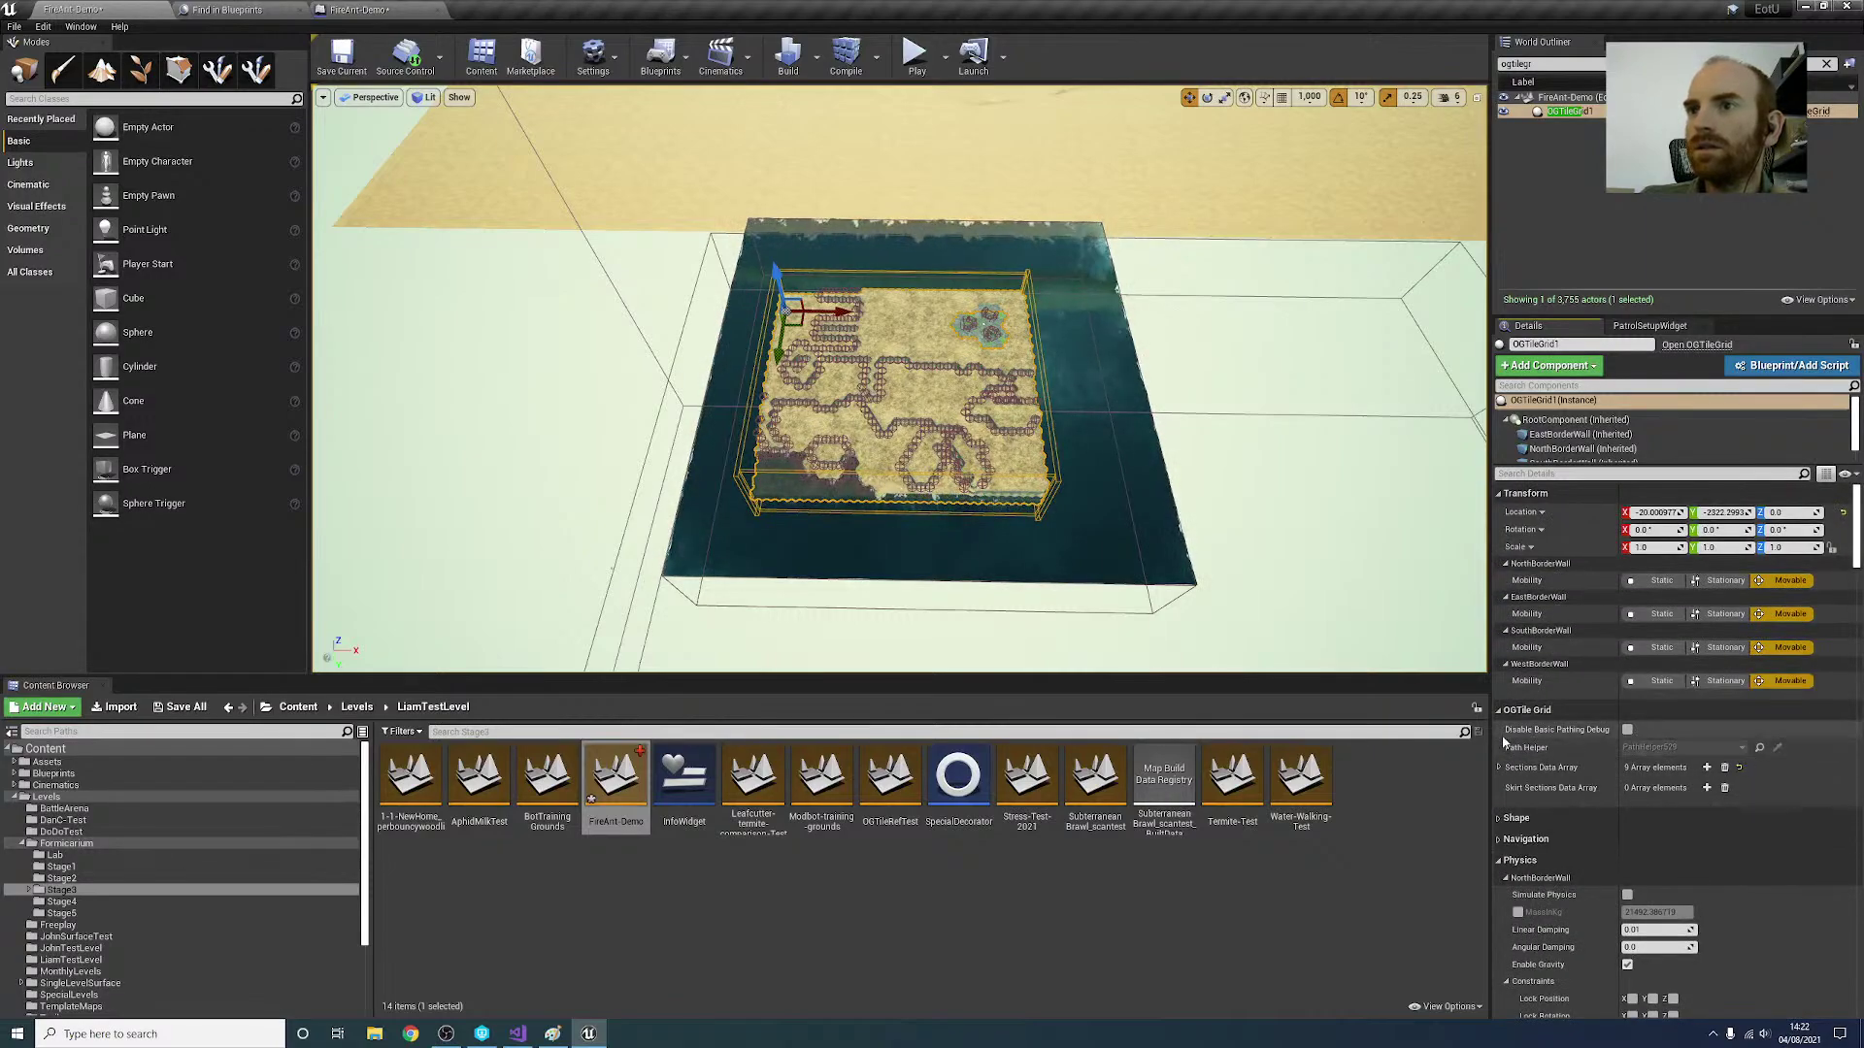
click(1500, 768)
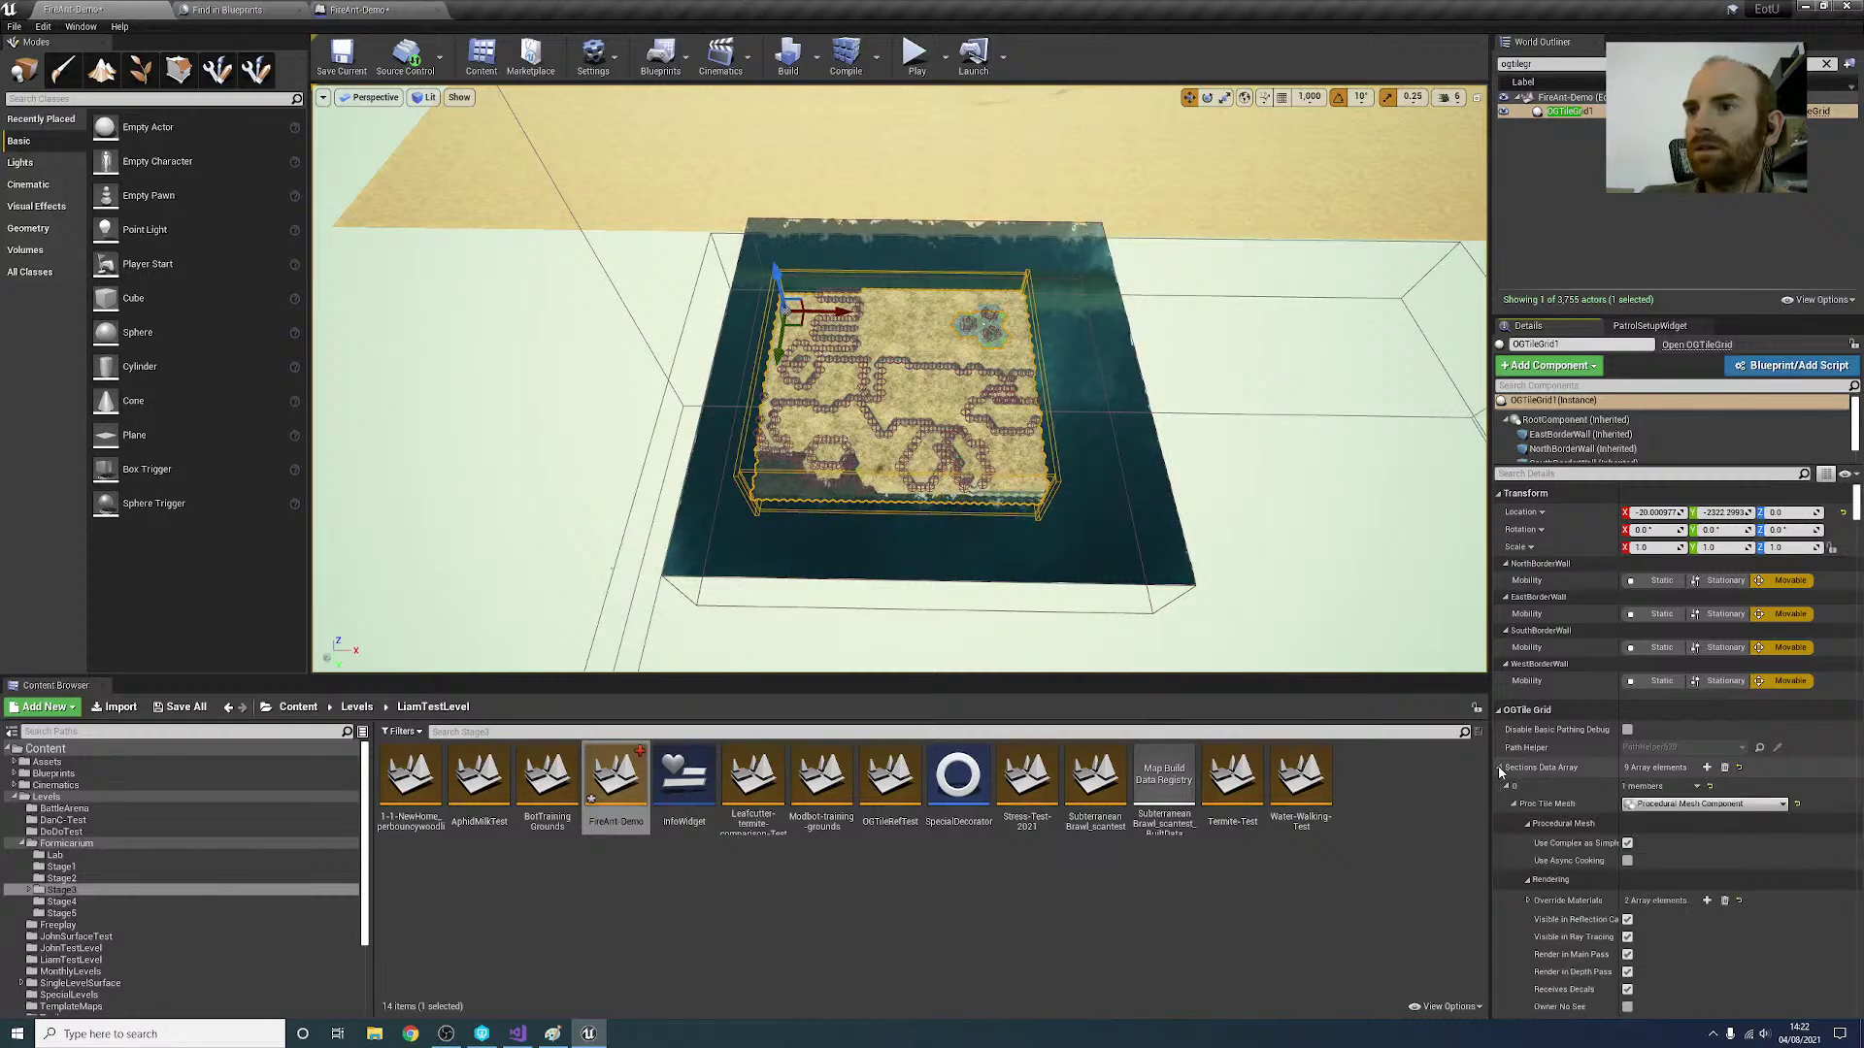
scroll(1498, 772, down, 8)
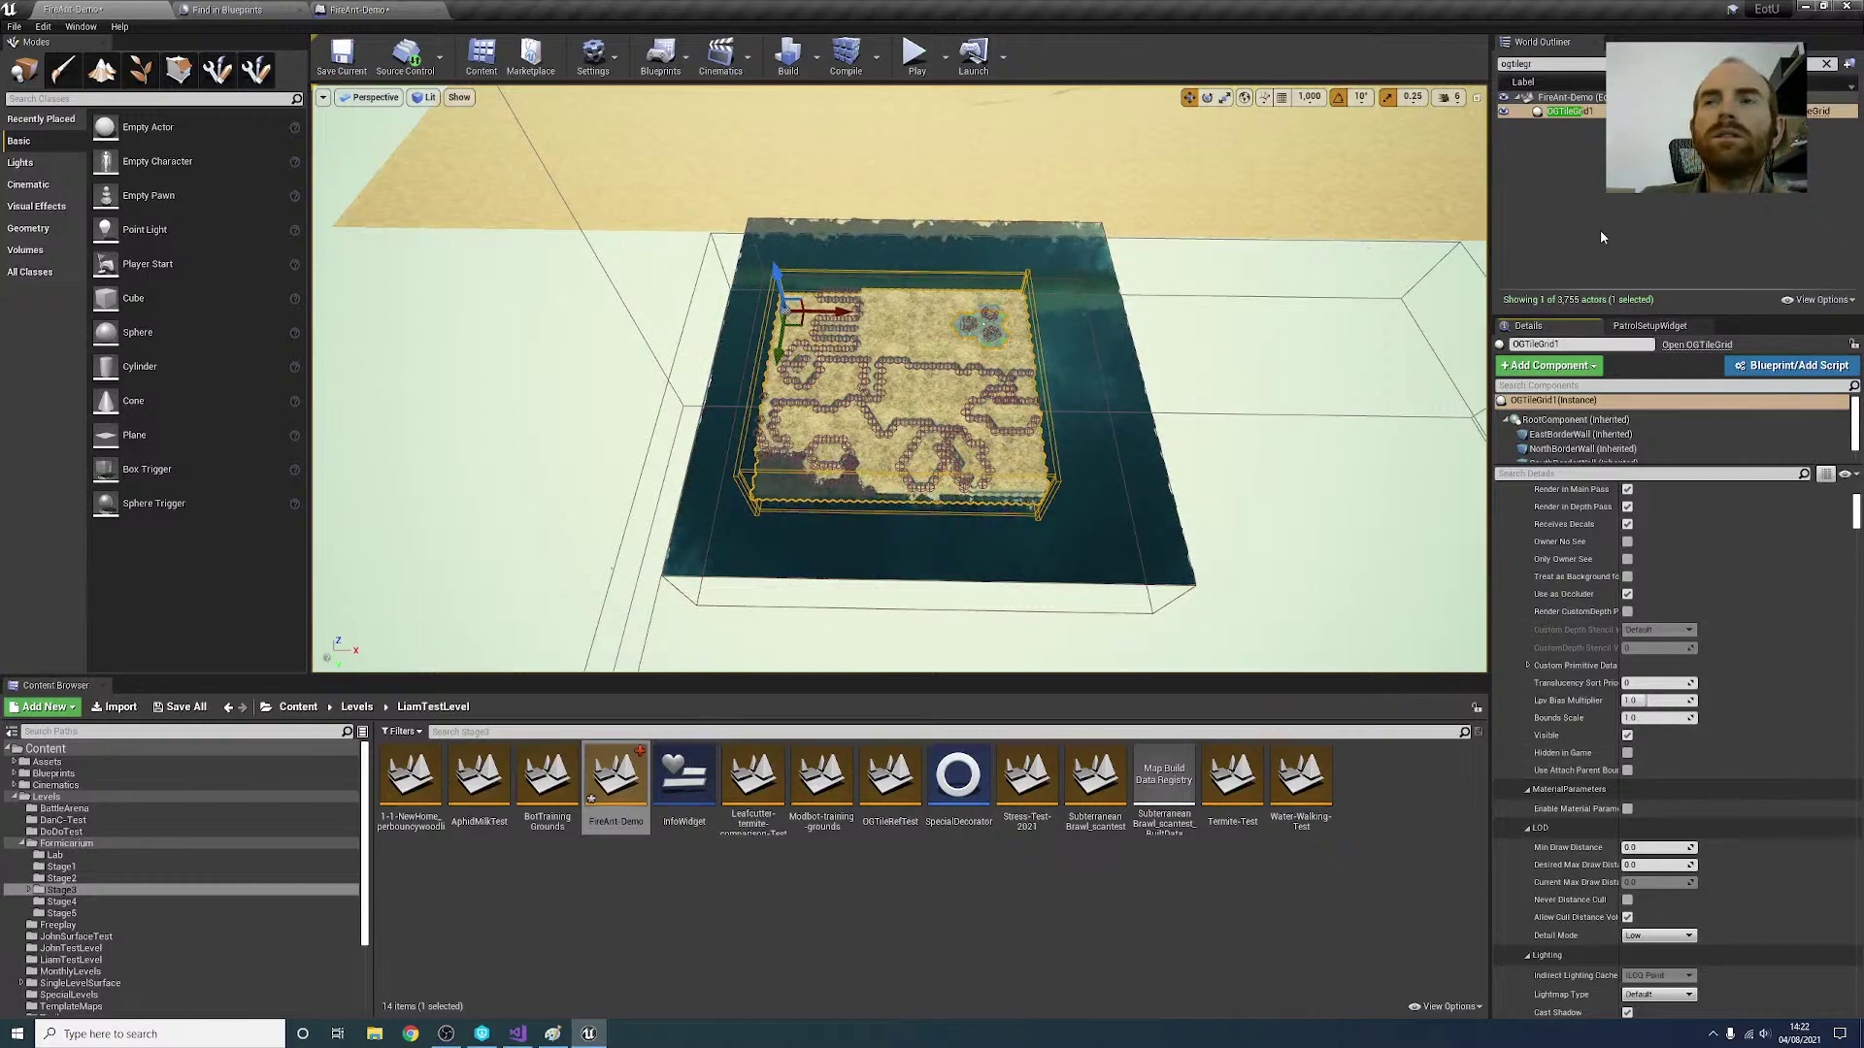
scroll(1857, 540, down, 8)
drag(1857, 540, 1861, 755)
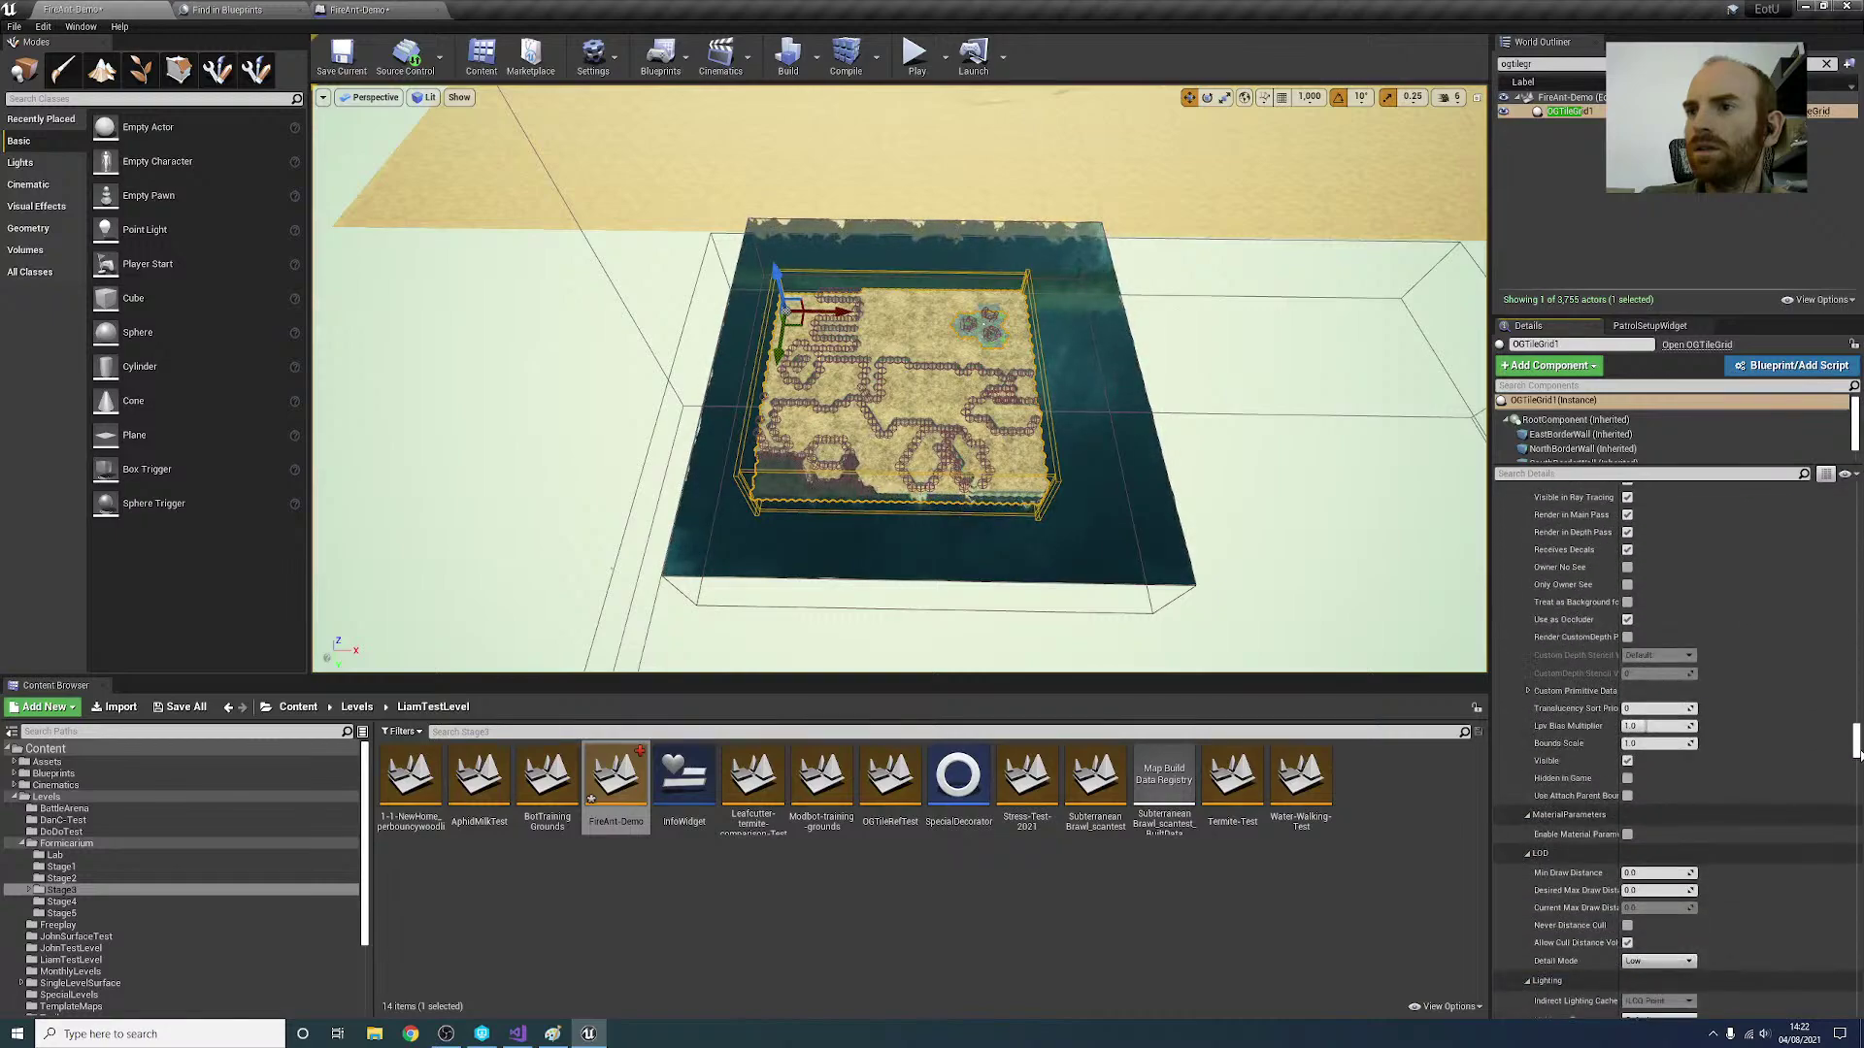
Step: Filter OGTileGrid1's properties by "tile gen" and turn off Generate Procedural Mesh
click(1656, 473)
text(tiles)
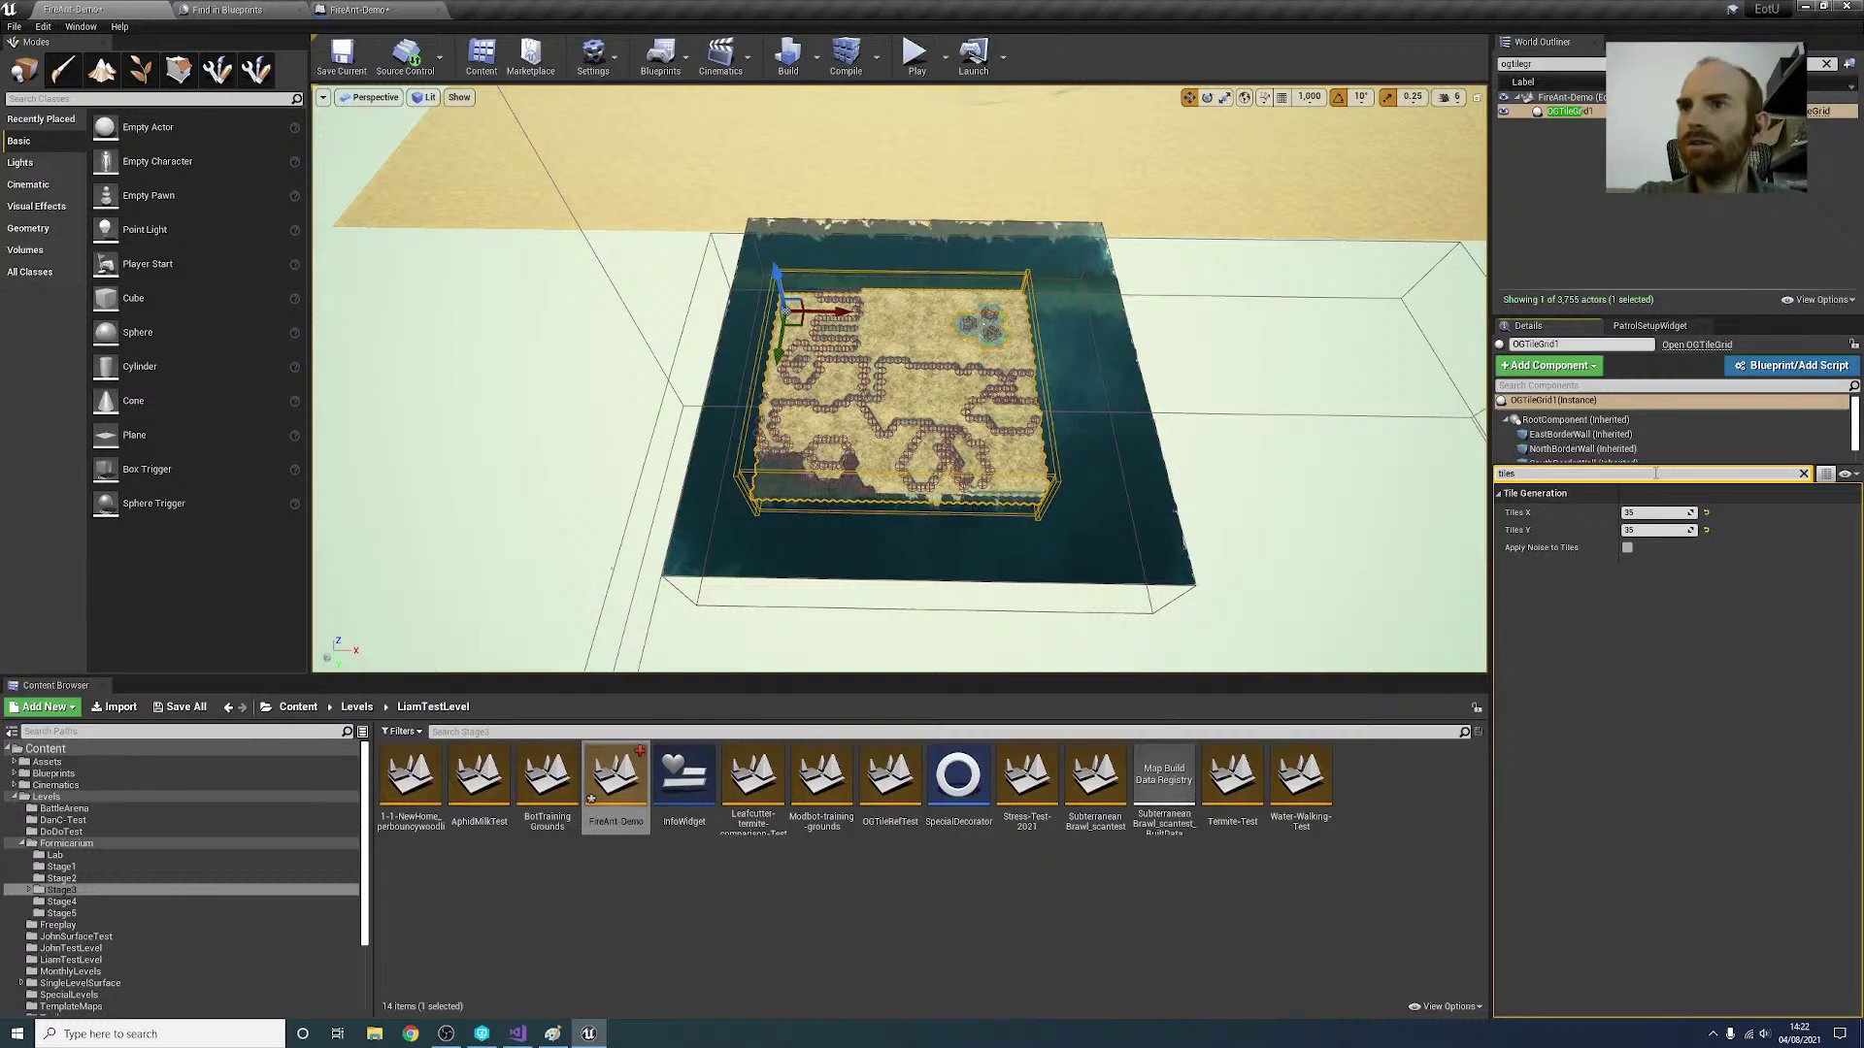
key(BackSpace)
text(gen)
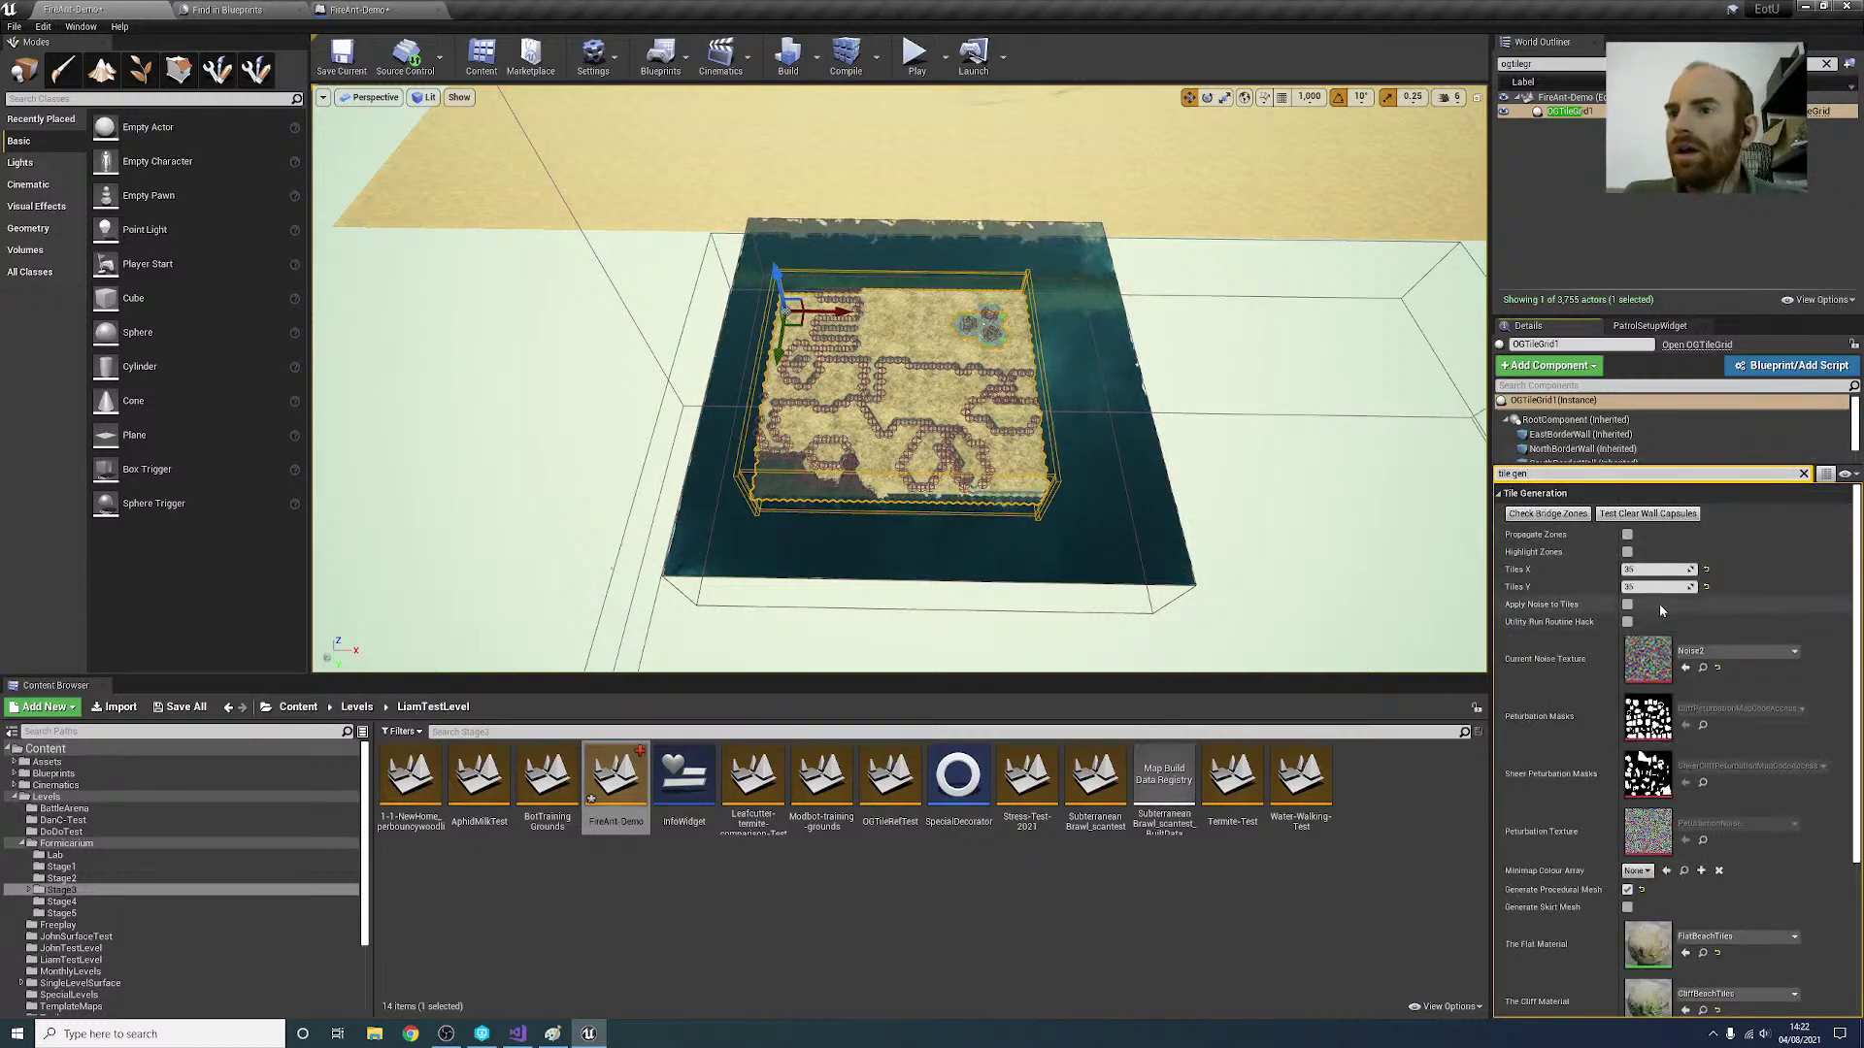
scroll(1737, 681, down, 3)
scroll(1713, 640, up, 3)
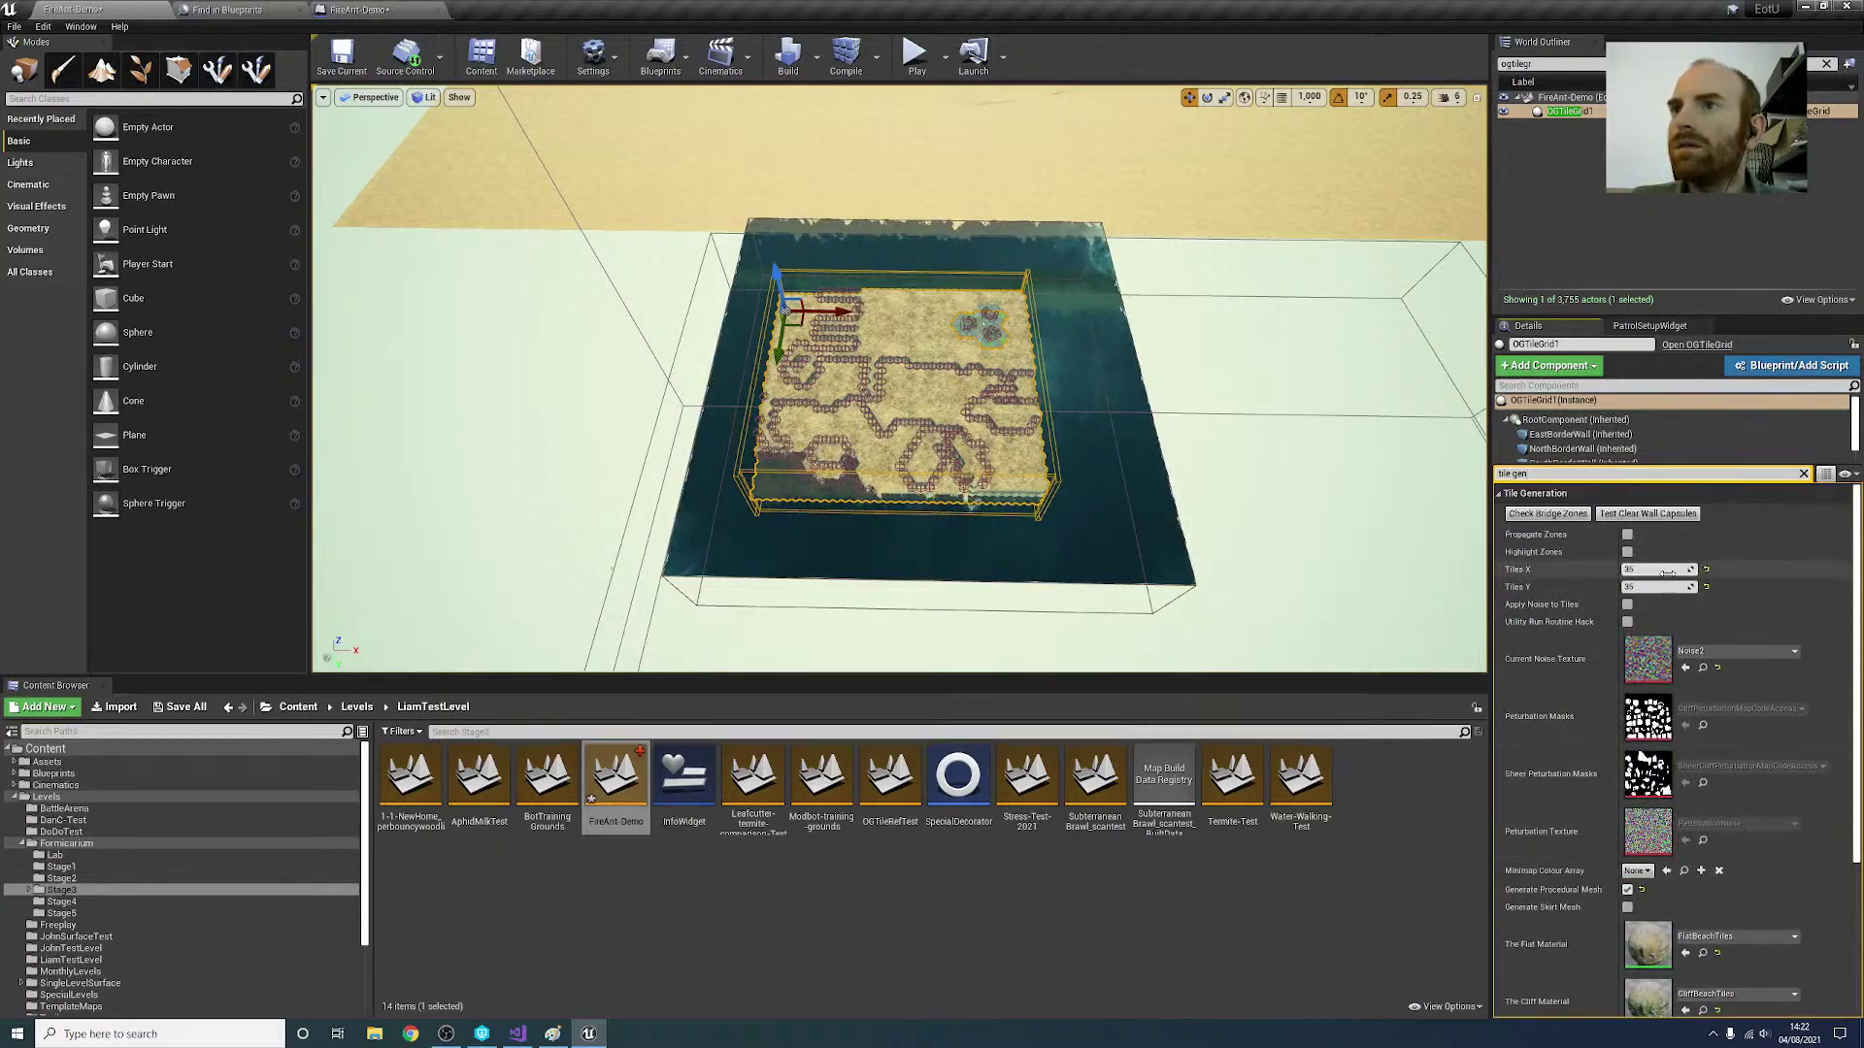
scroll(1664, 601, down, 3)
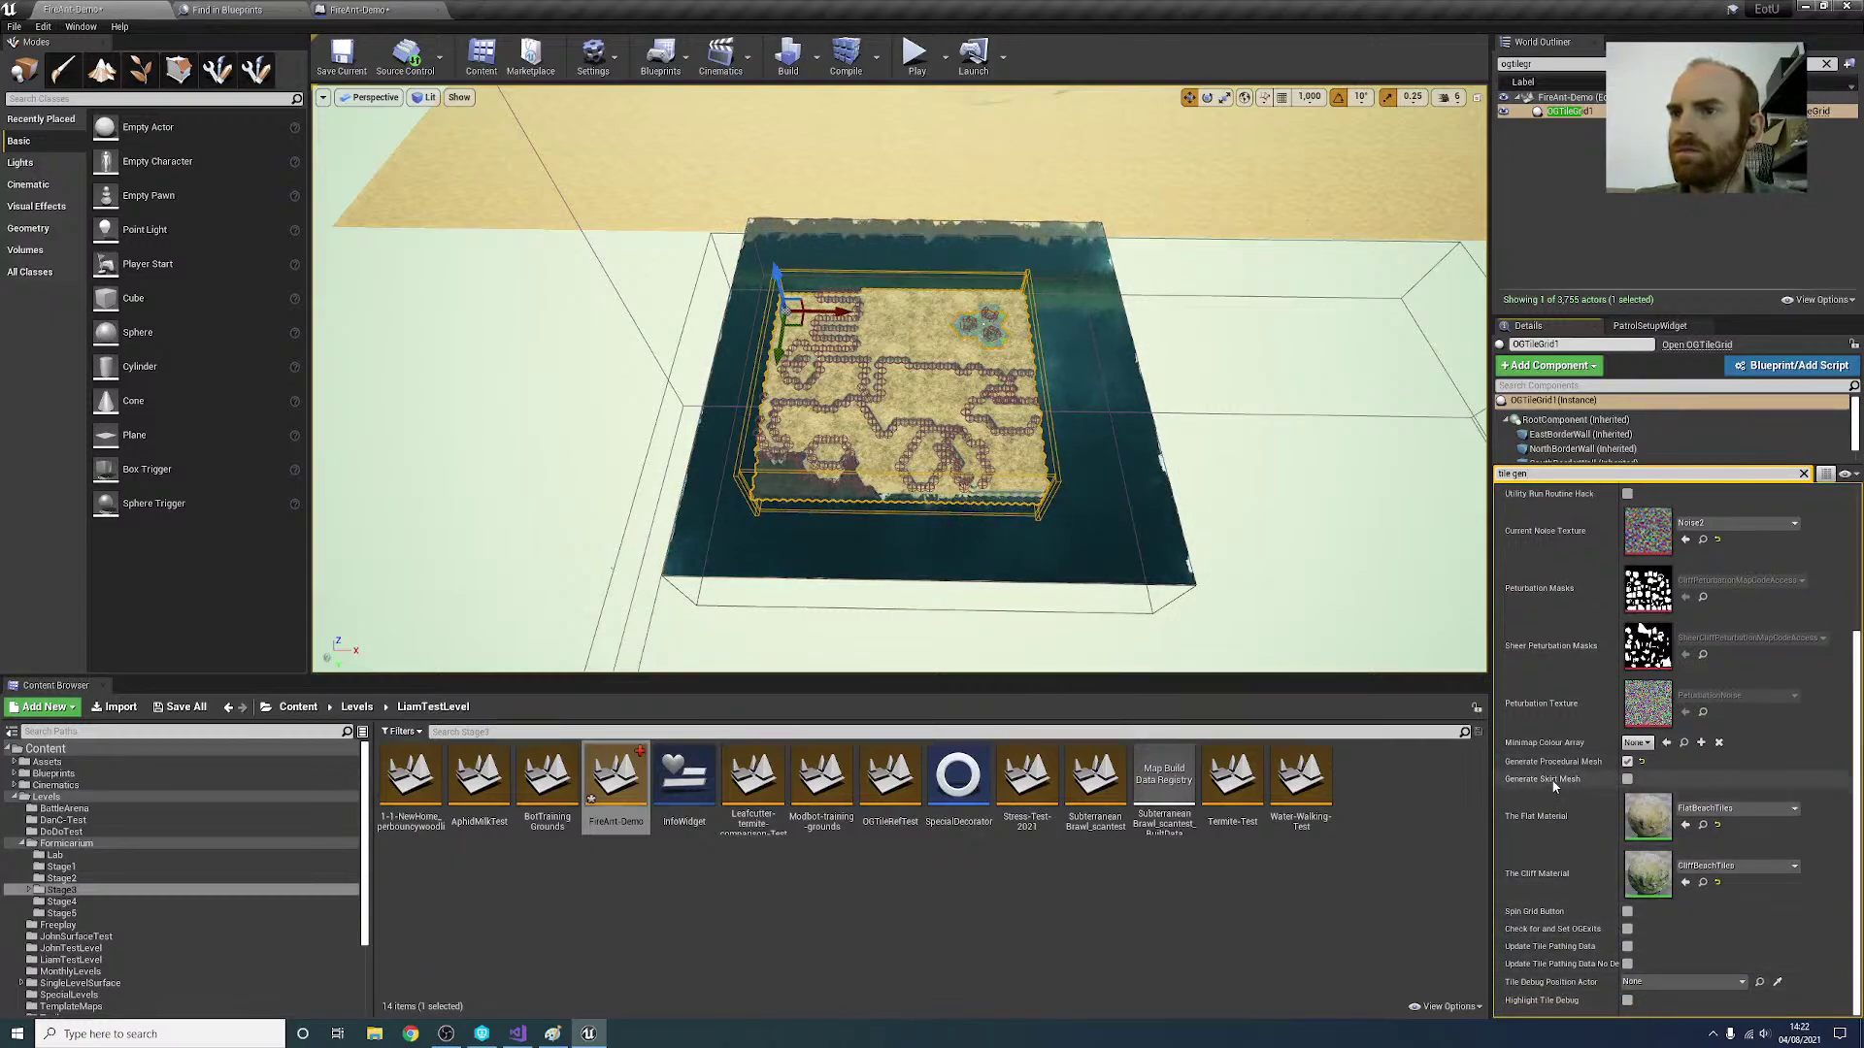
mouse_move(1575, 769)
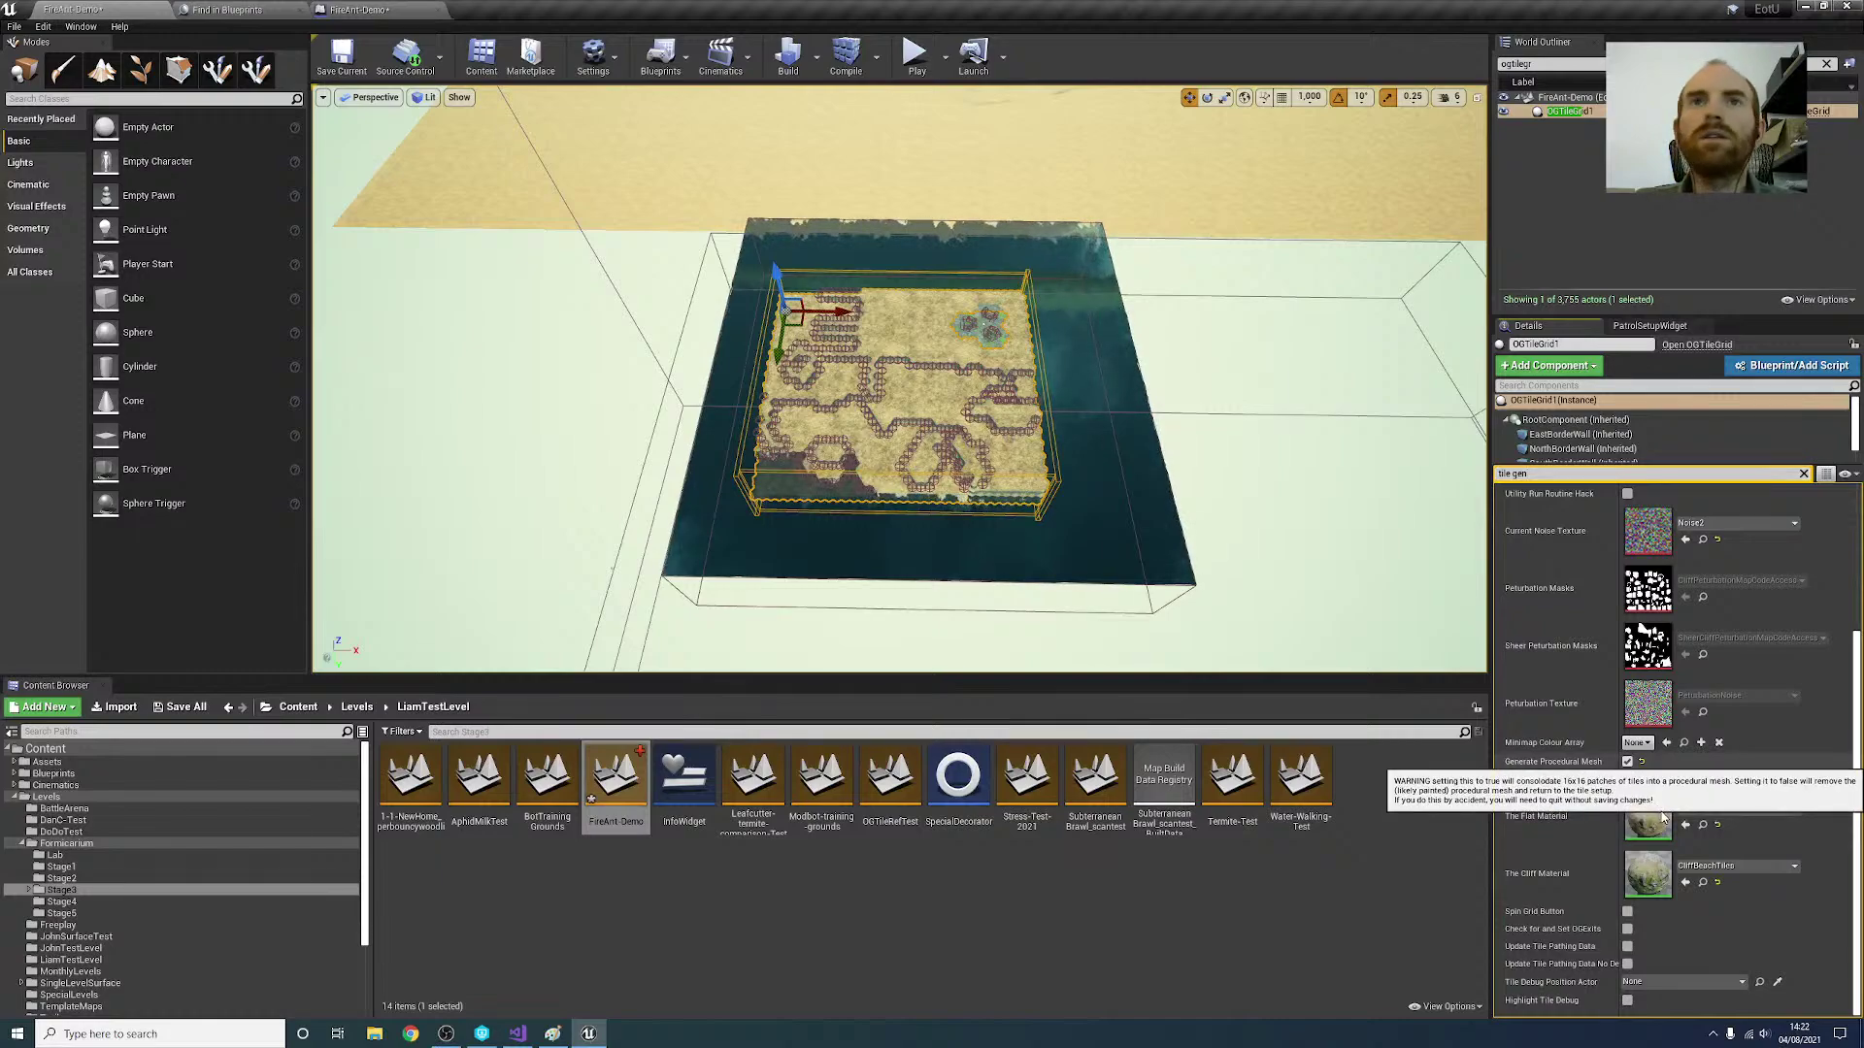
click(1627, 762)
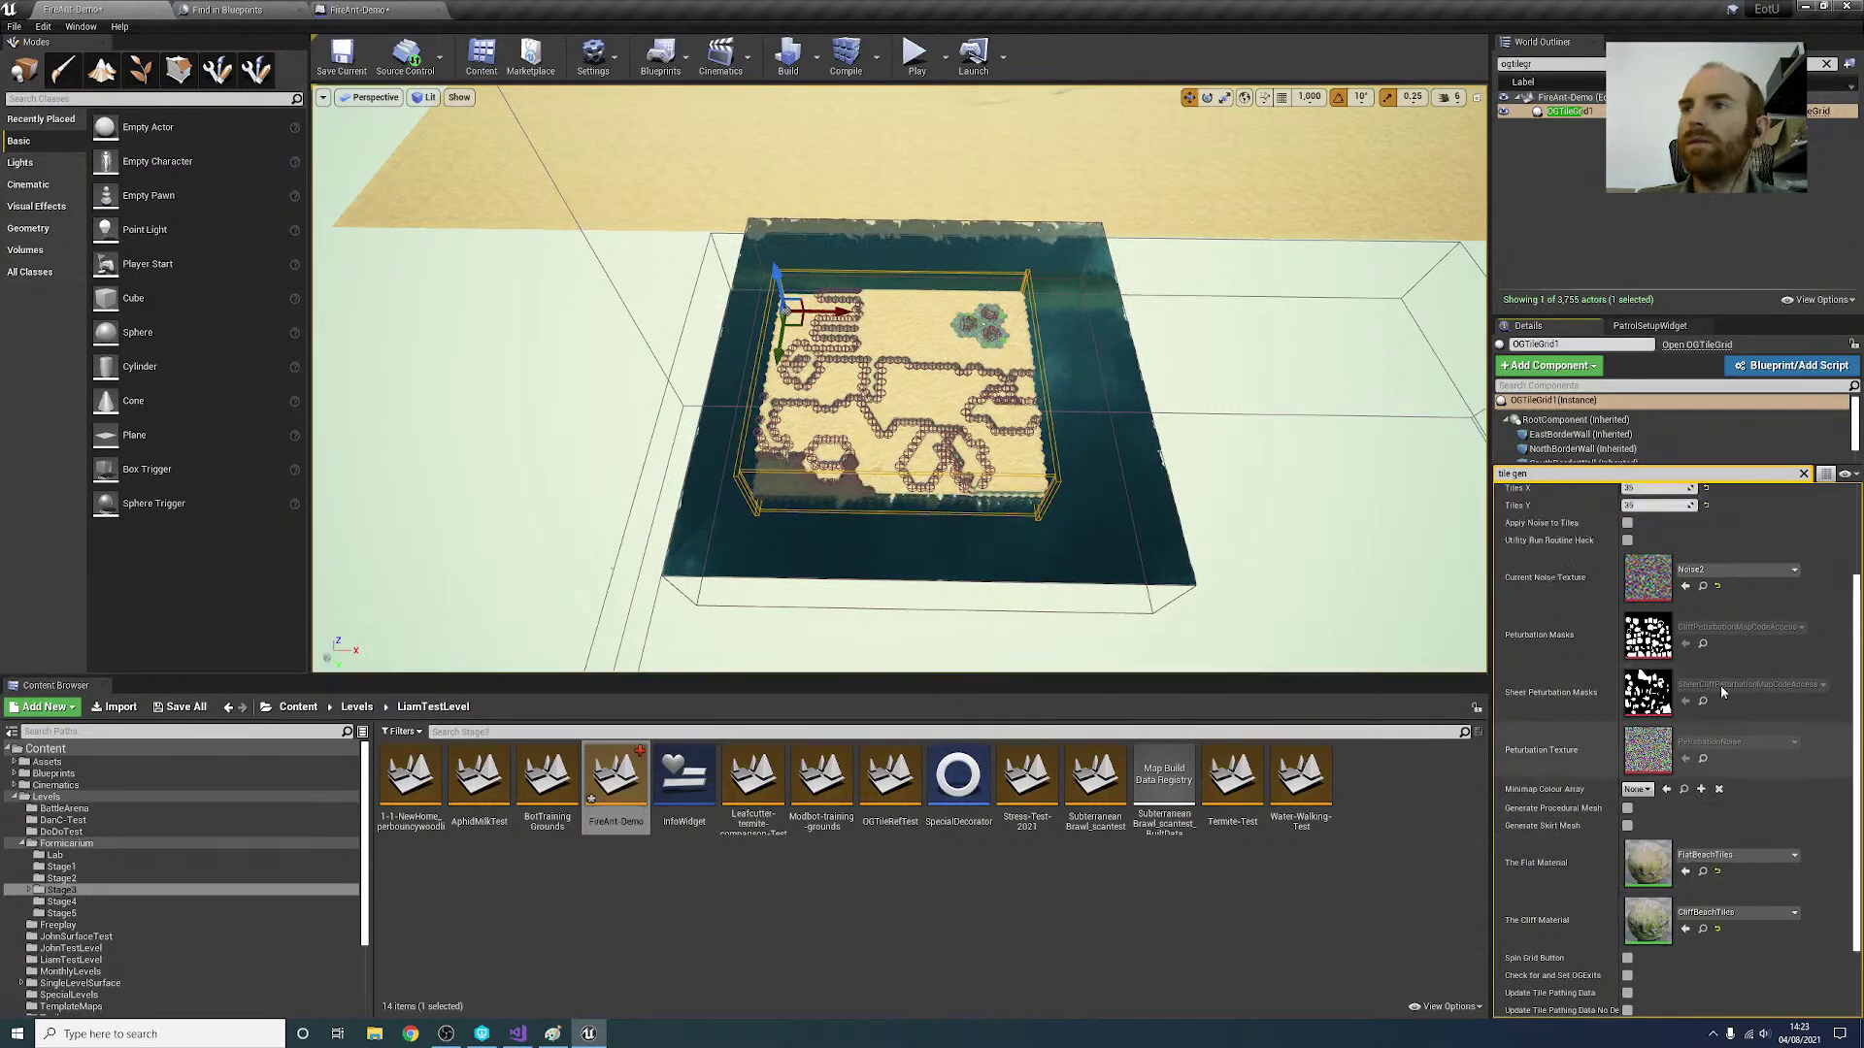
Step: Set OGTileGrid1's Tiles X to 150 to lengthen the surface grid
scroll(1722, 692, up, 3)
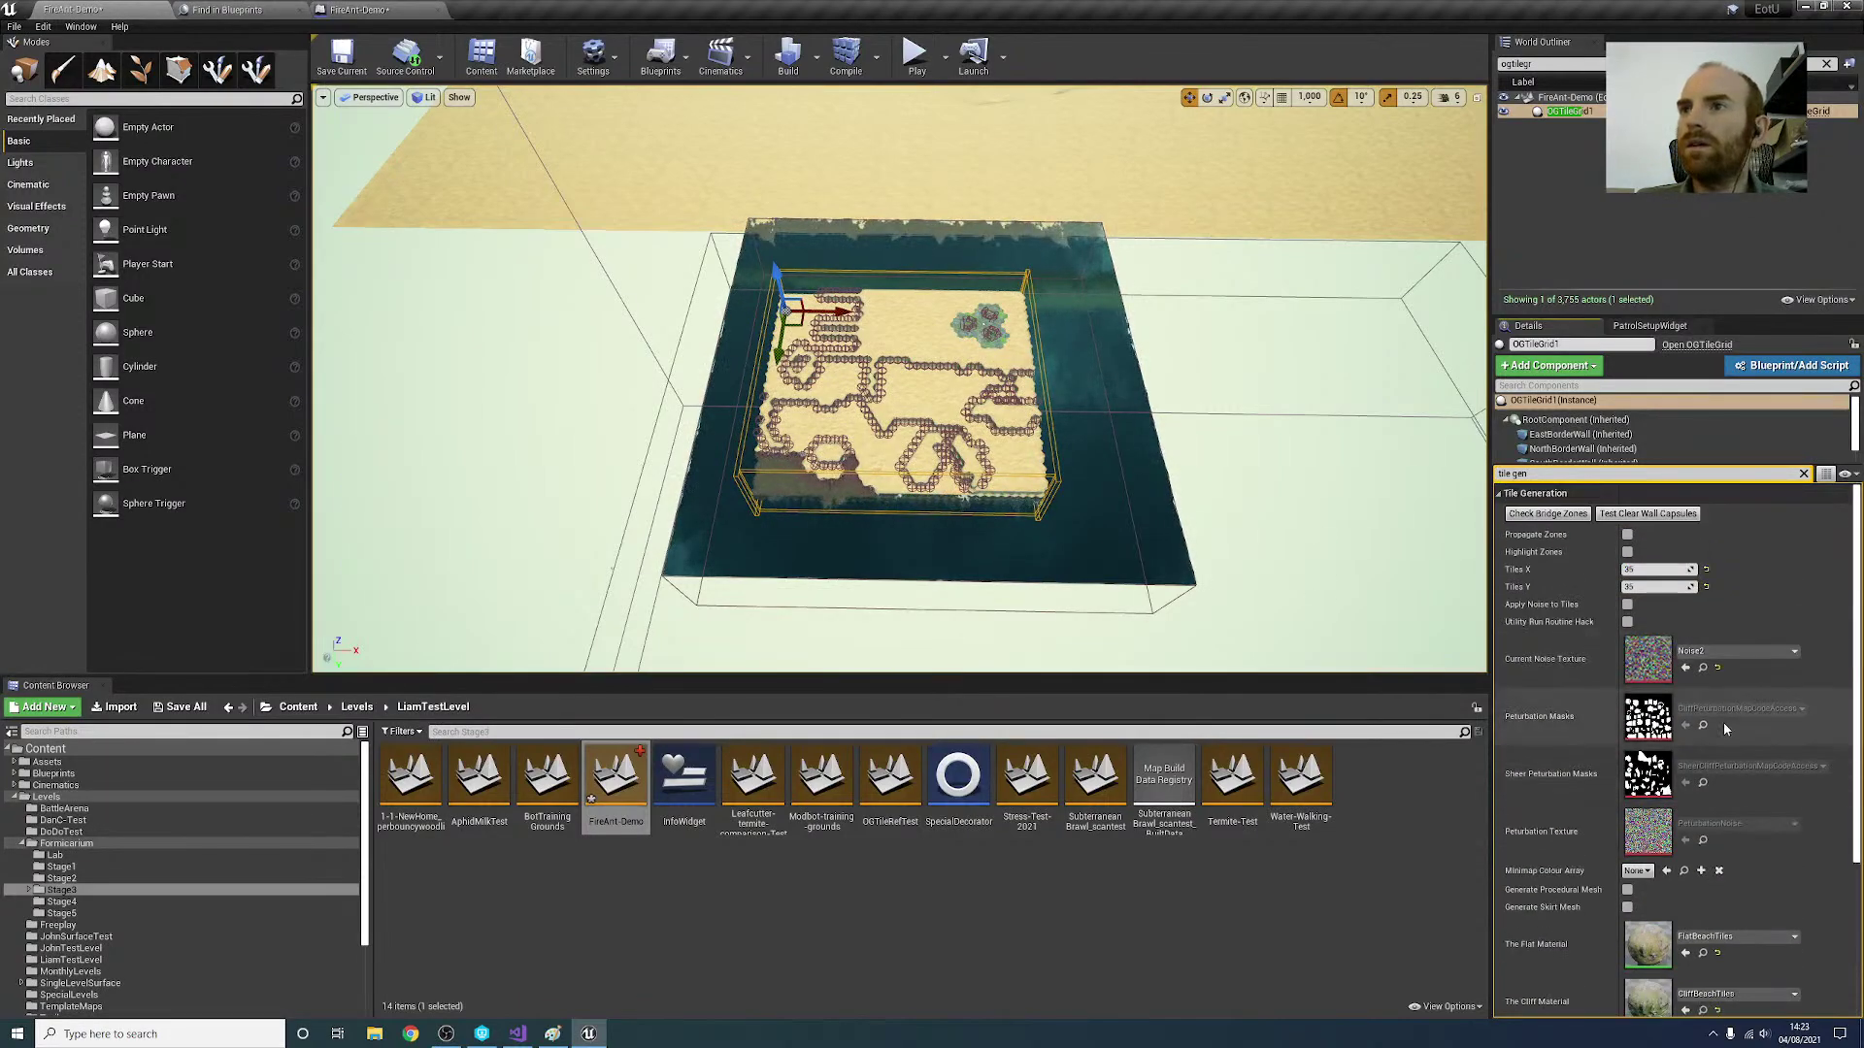
click(1651, 569)
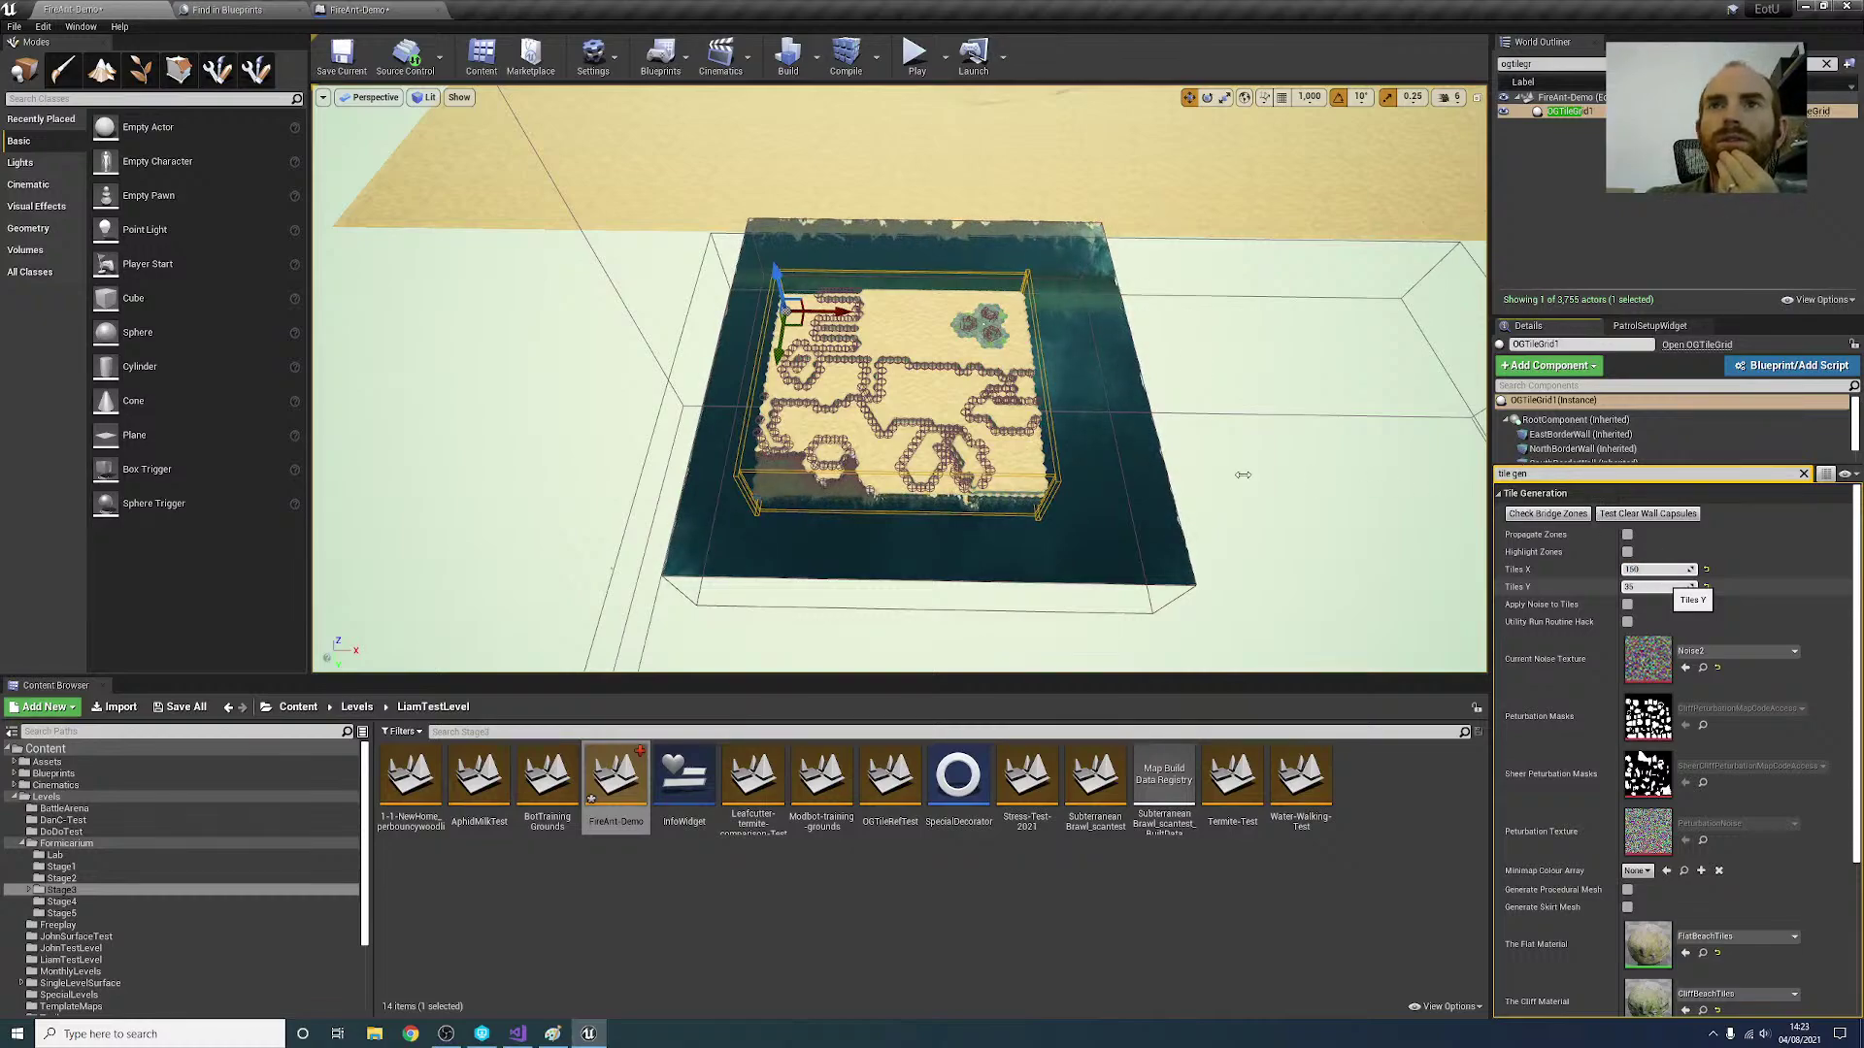
right_drag(1294, 572, 1161, 544)
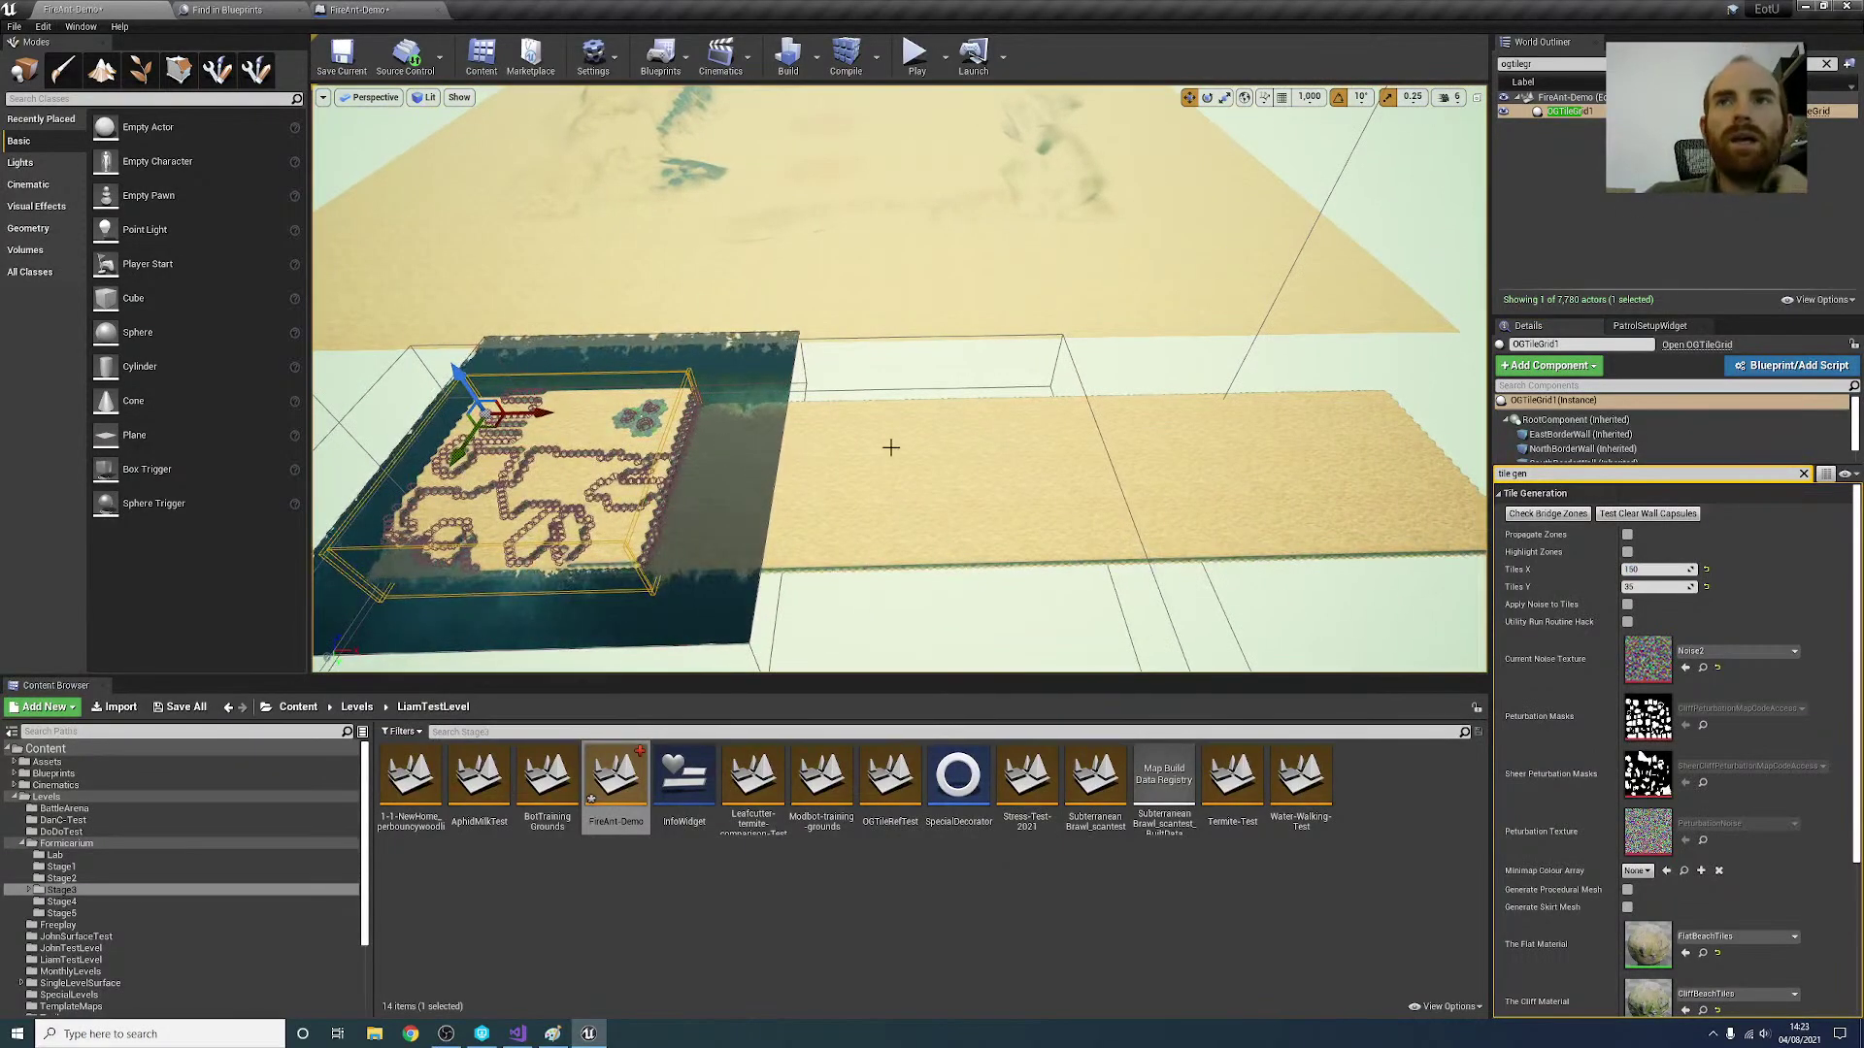
Step: Try shortening the grid to 130 for Tiles X and restore it to 150
click(1657, 570)
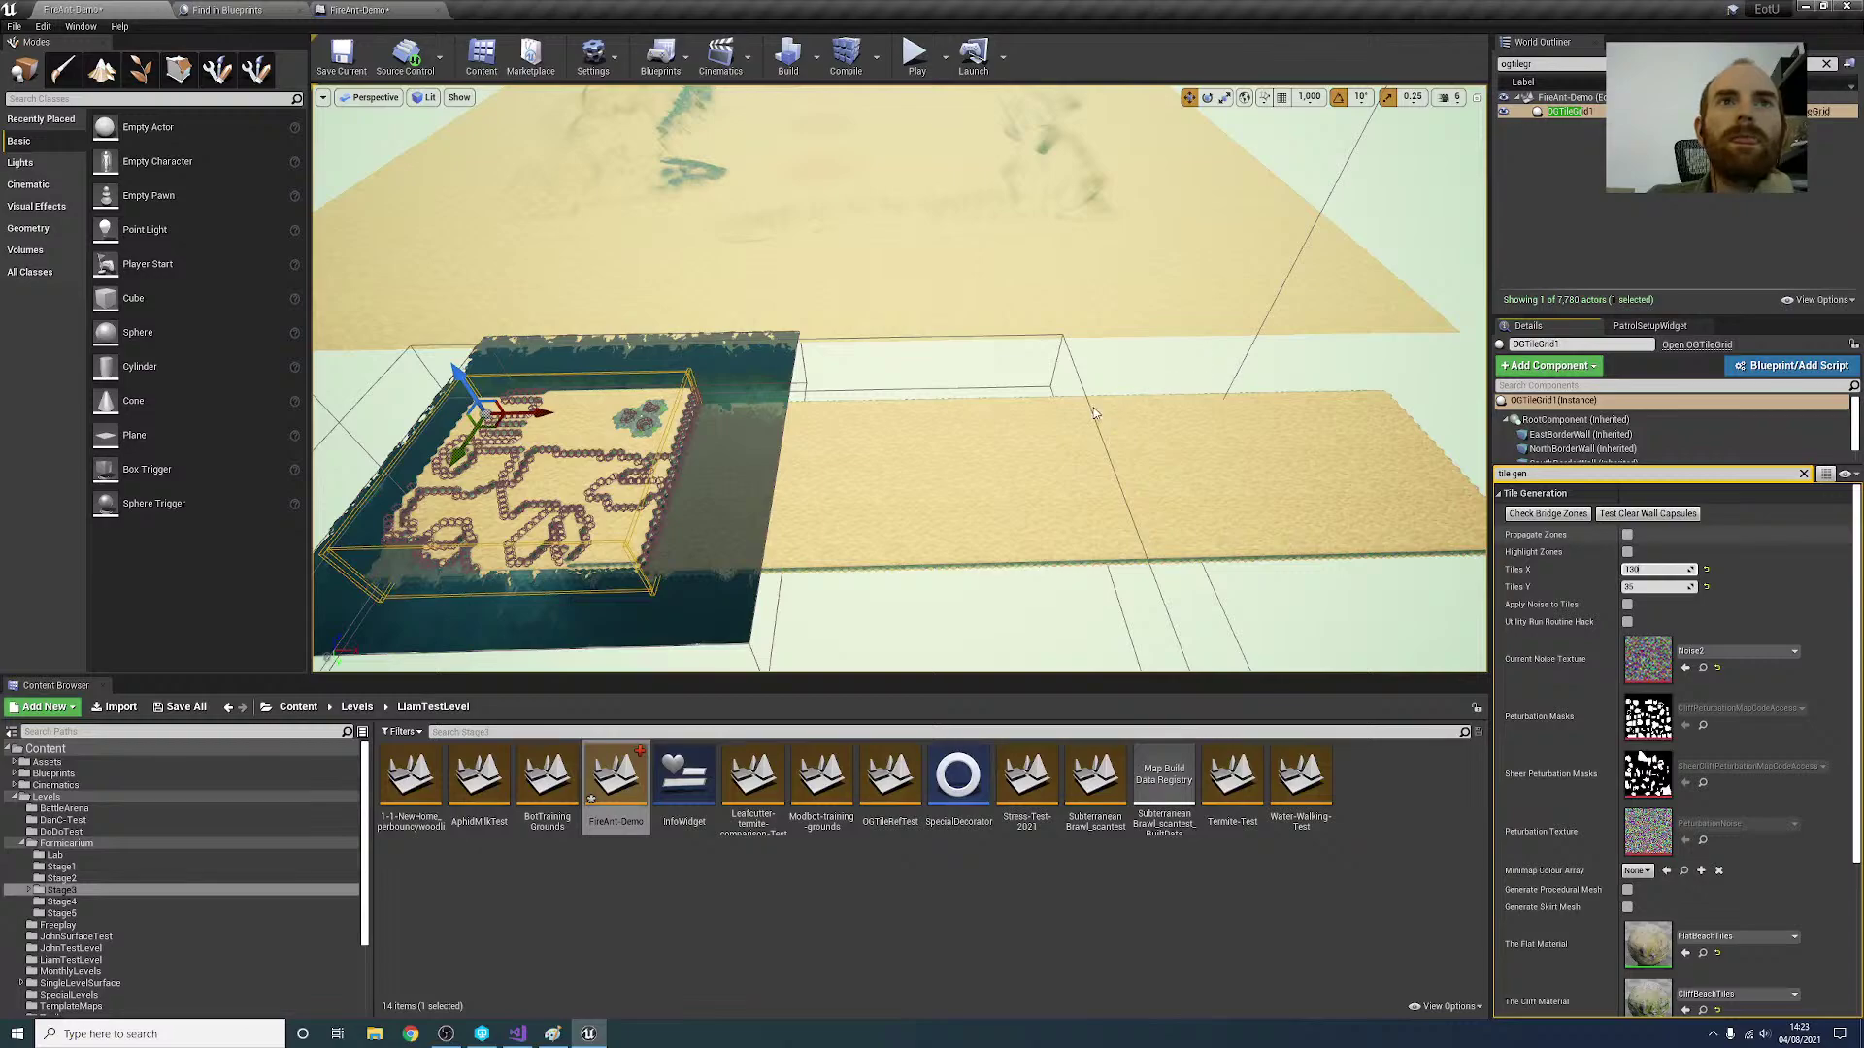
key(Return)
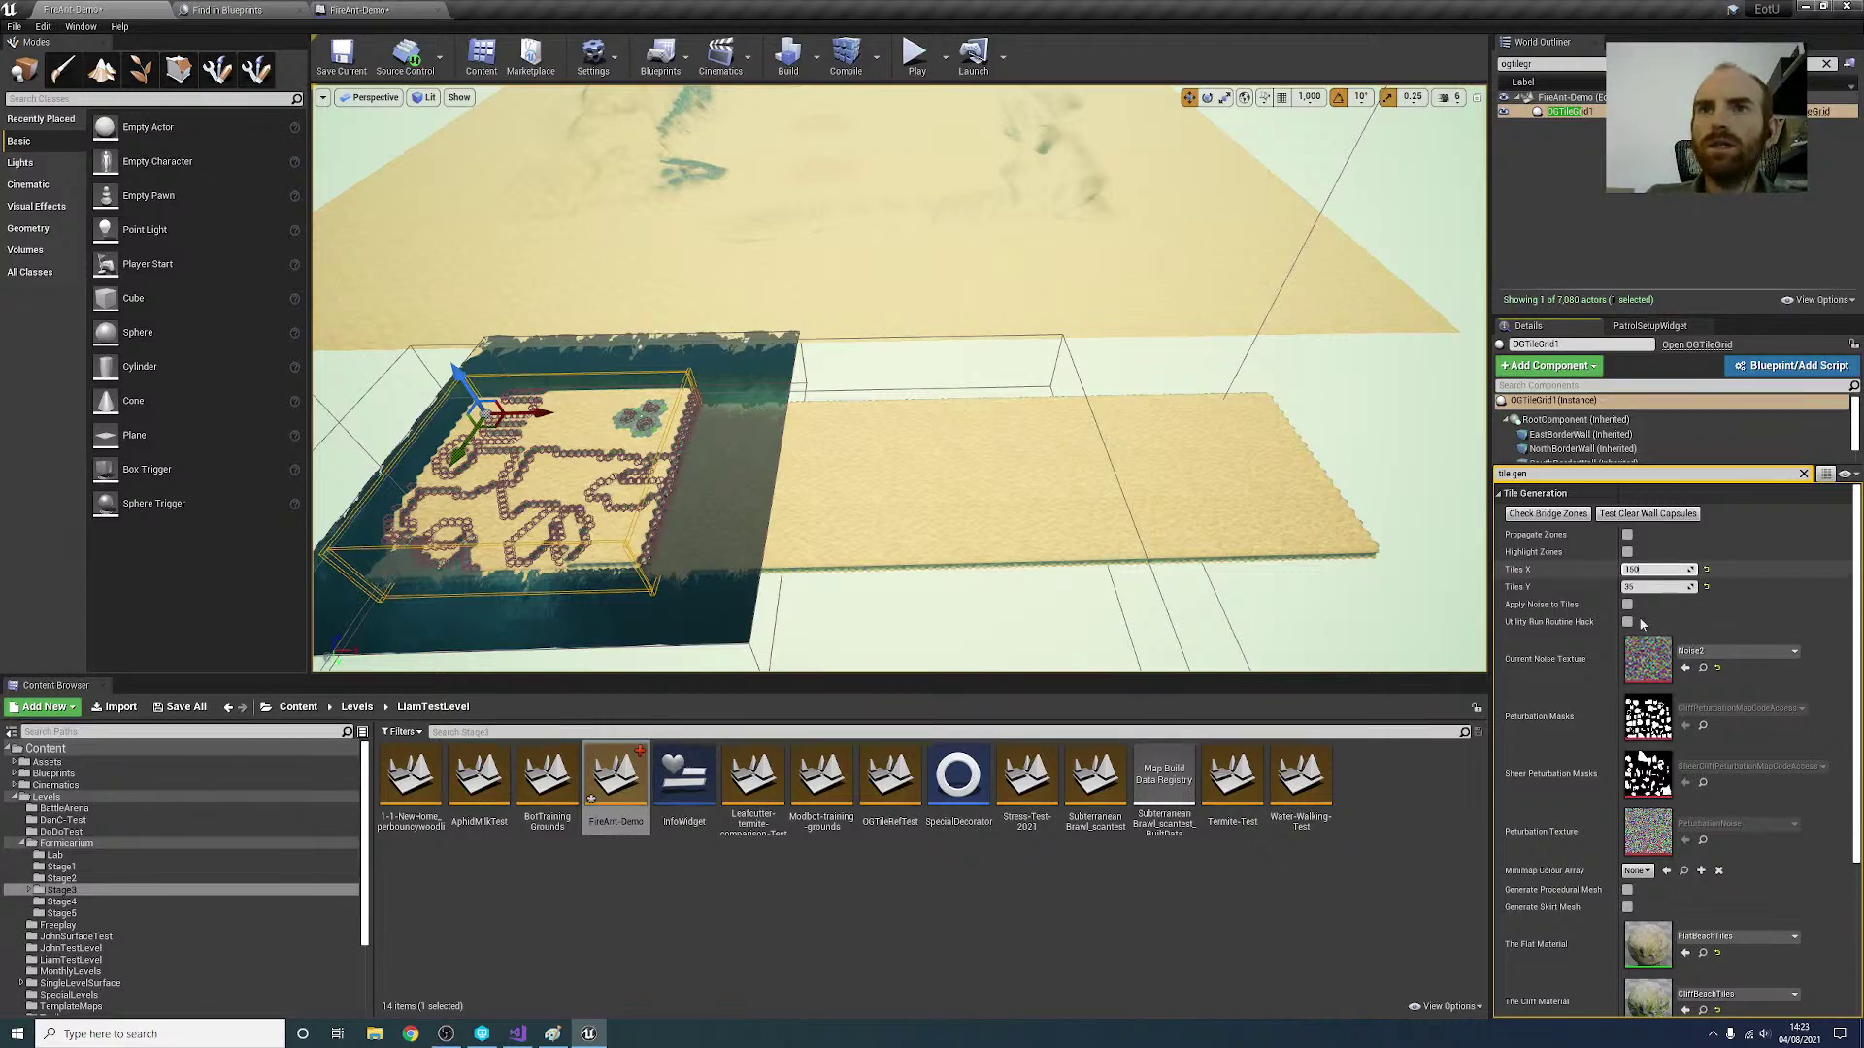
key(Return)
Step: Set OGTileGrid1's Tiles Y to 80 to widen the surface grid
right_drag(898, 378, 572, 452)
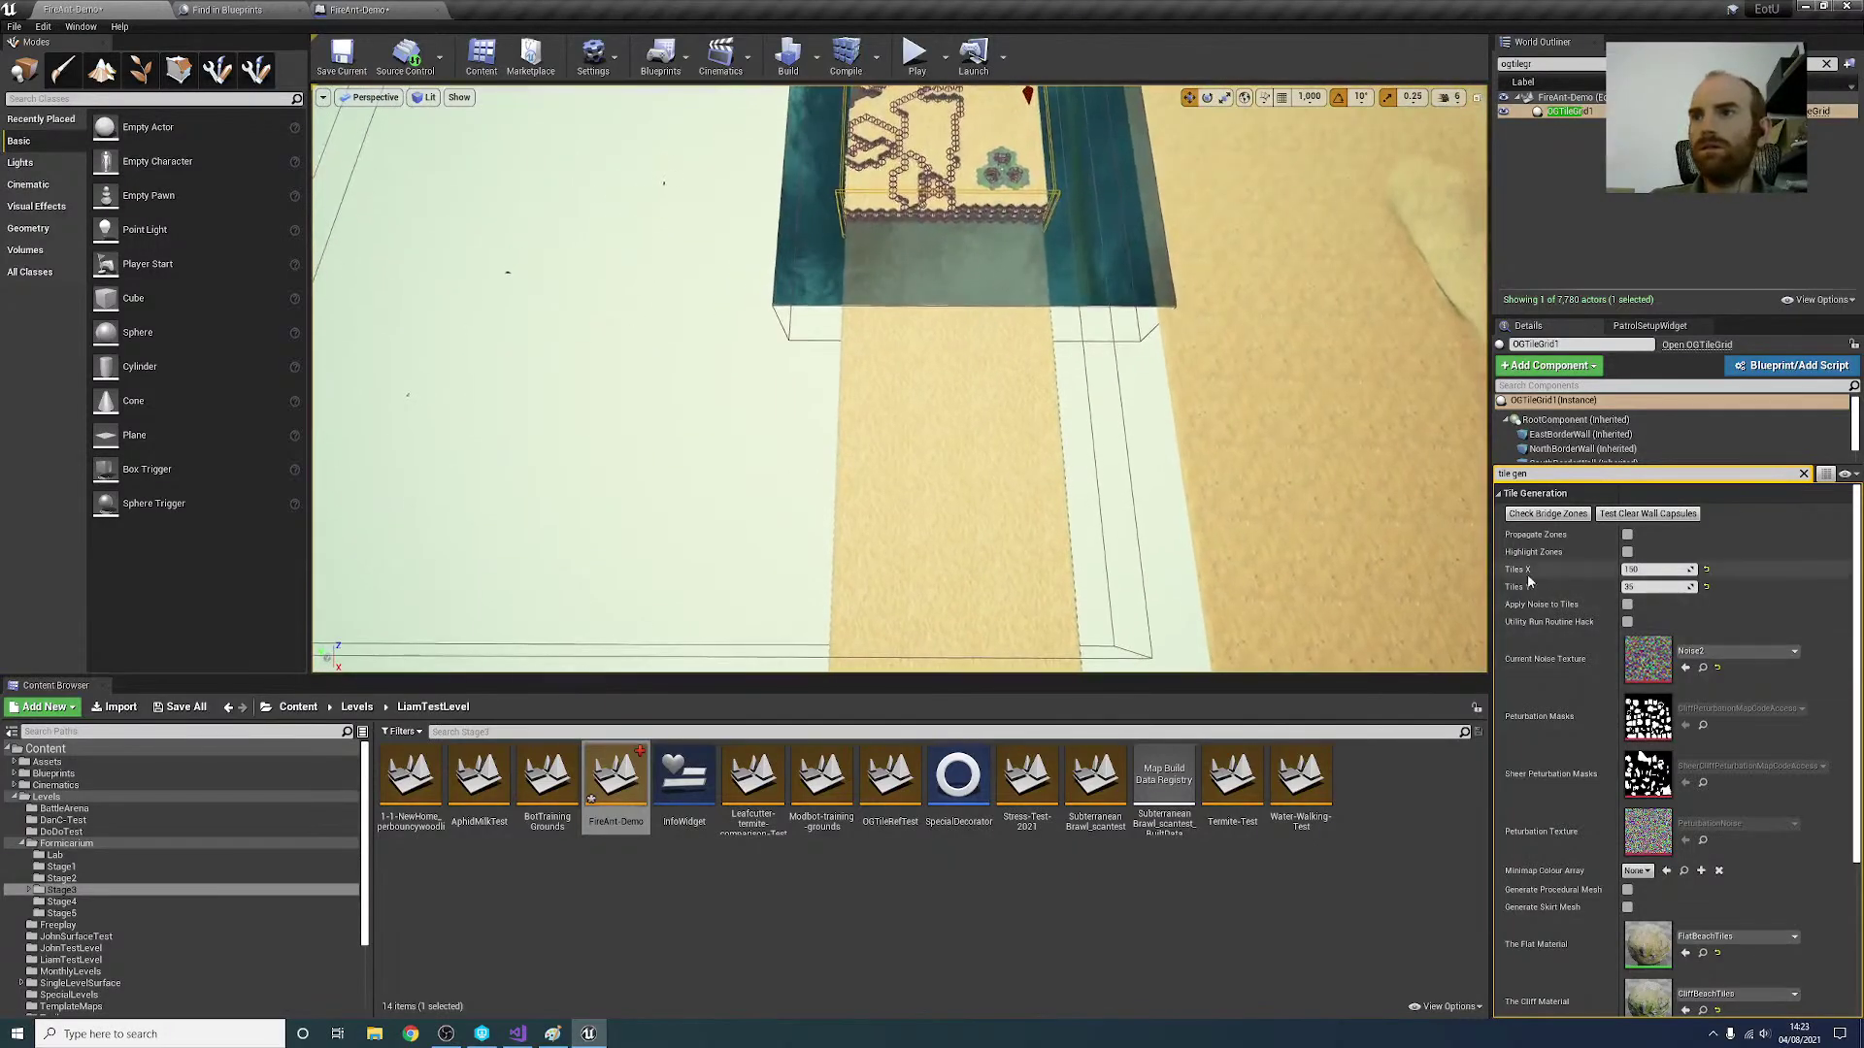
click(1655, 586)
text(80)
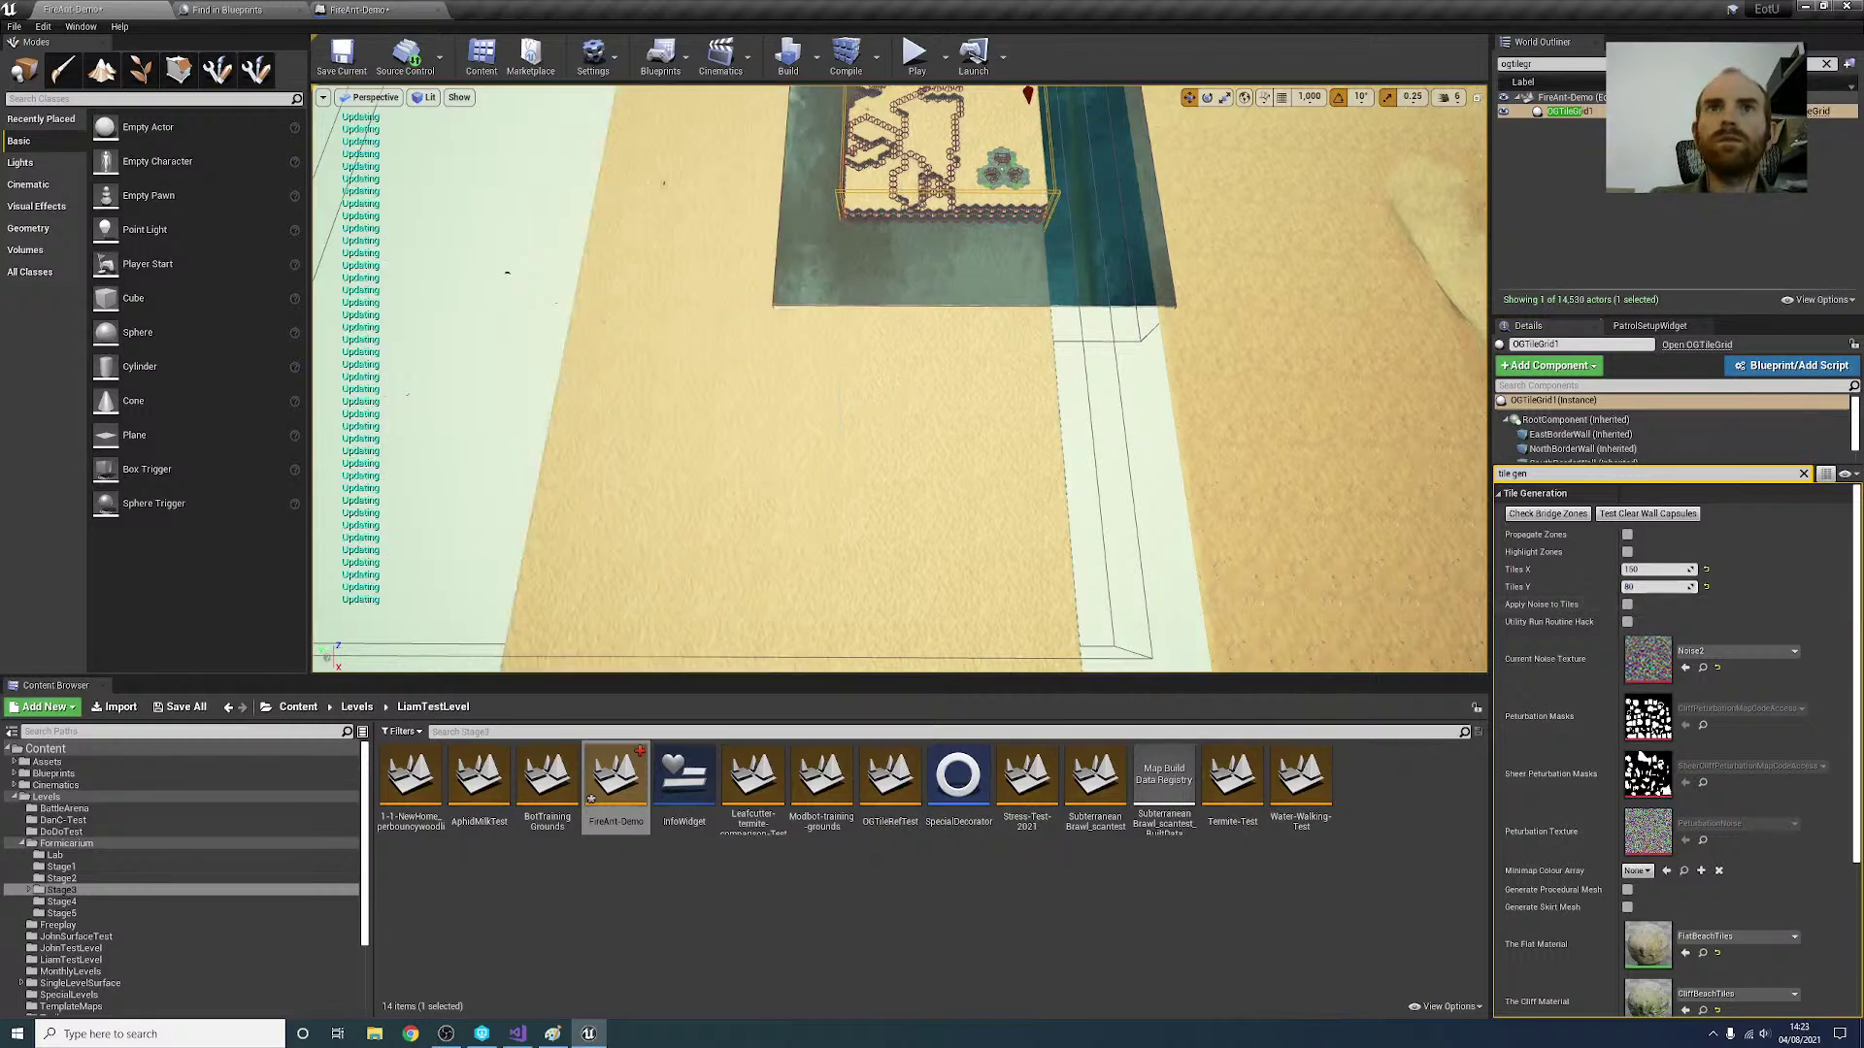
Step: Inspect the water volume and a surface tile beside it with the property filter cleared
right_drag(910, 324, 1176, 330)
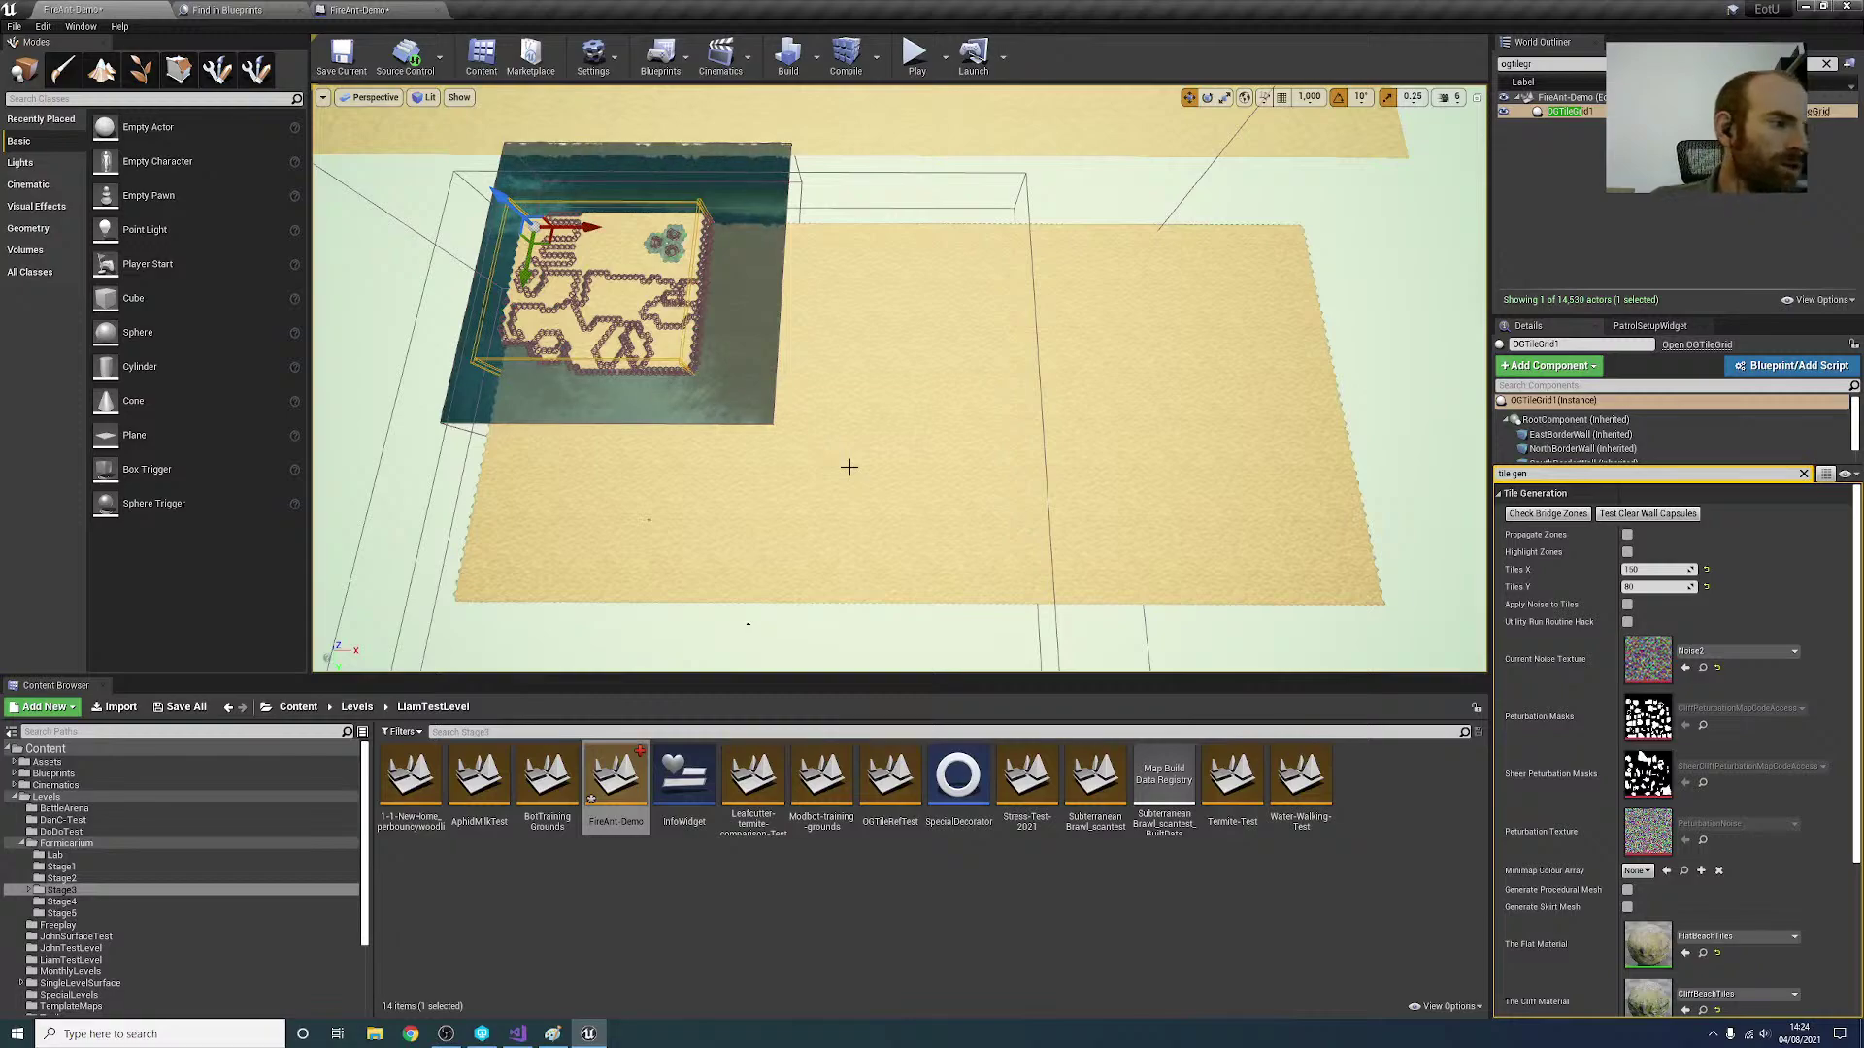
right_drag(873, 353, 848, 316)
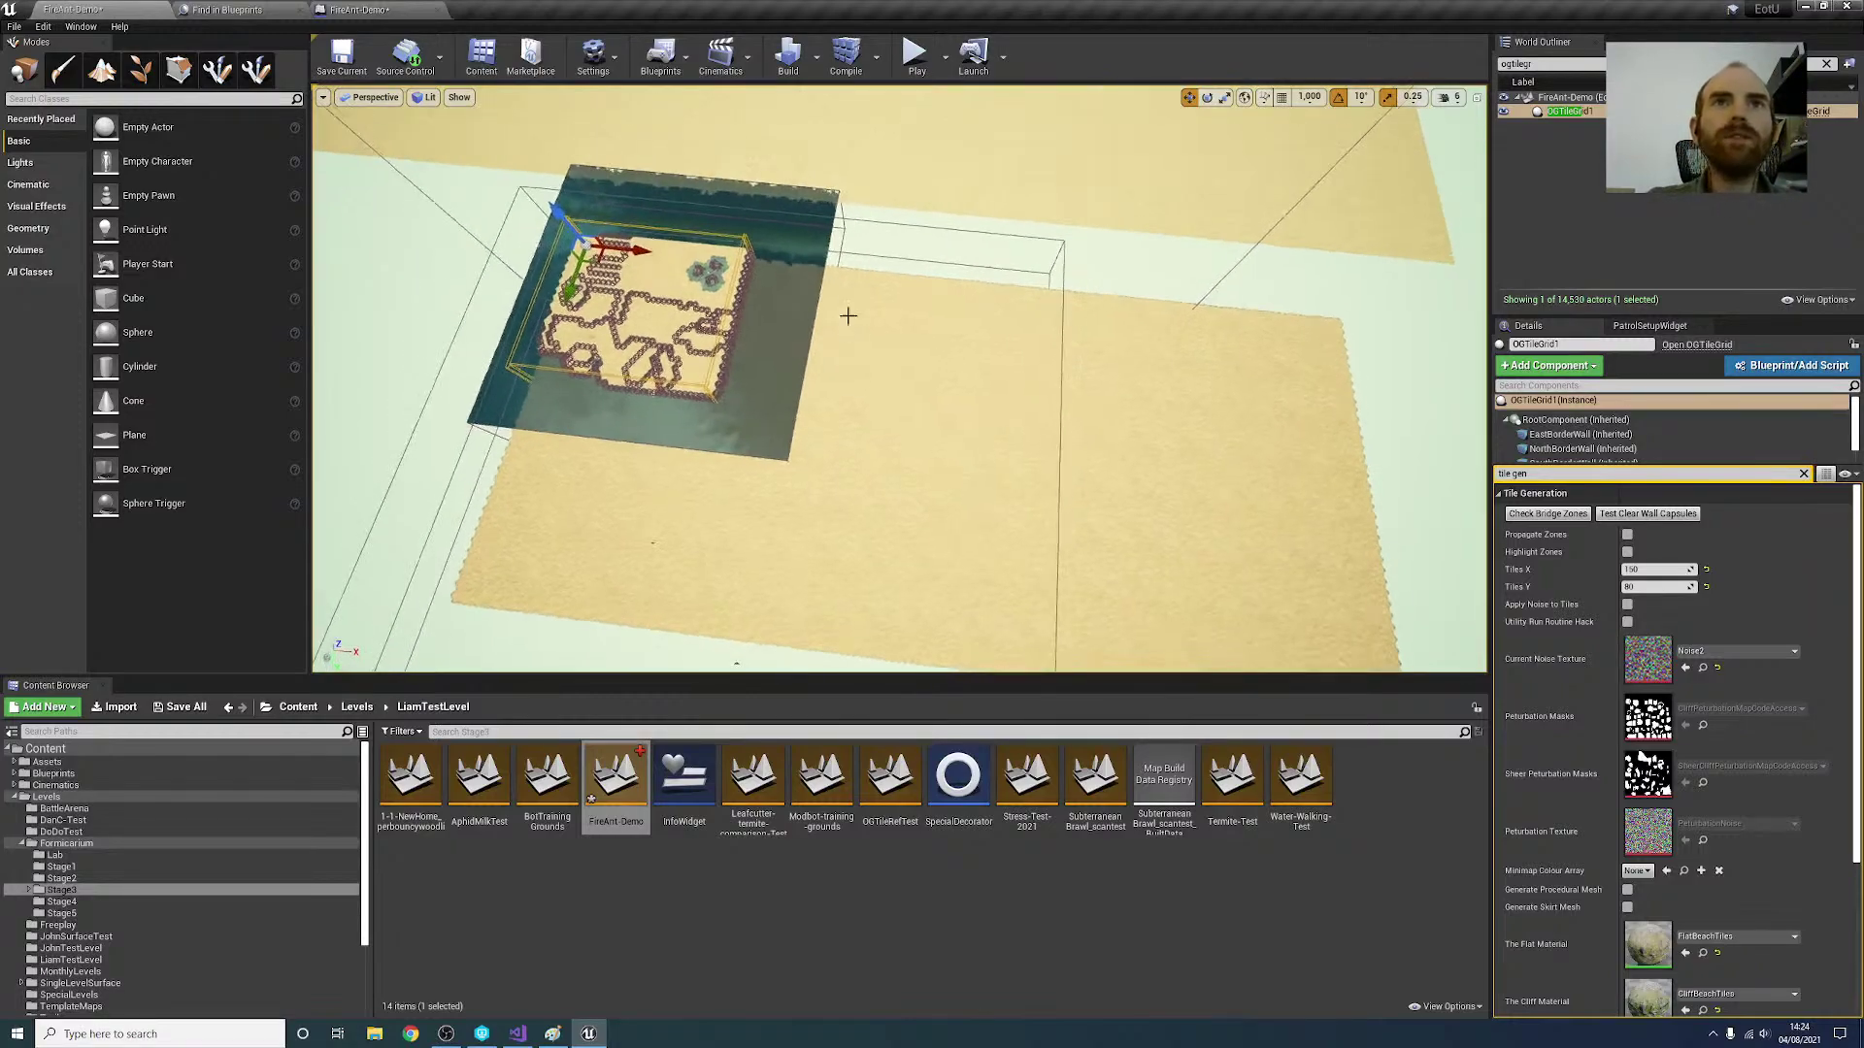
click(816, 249)
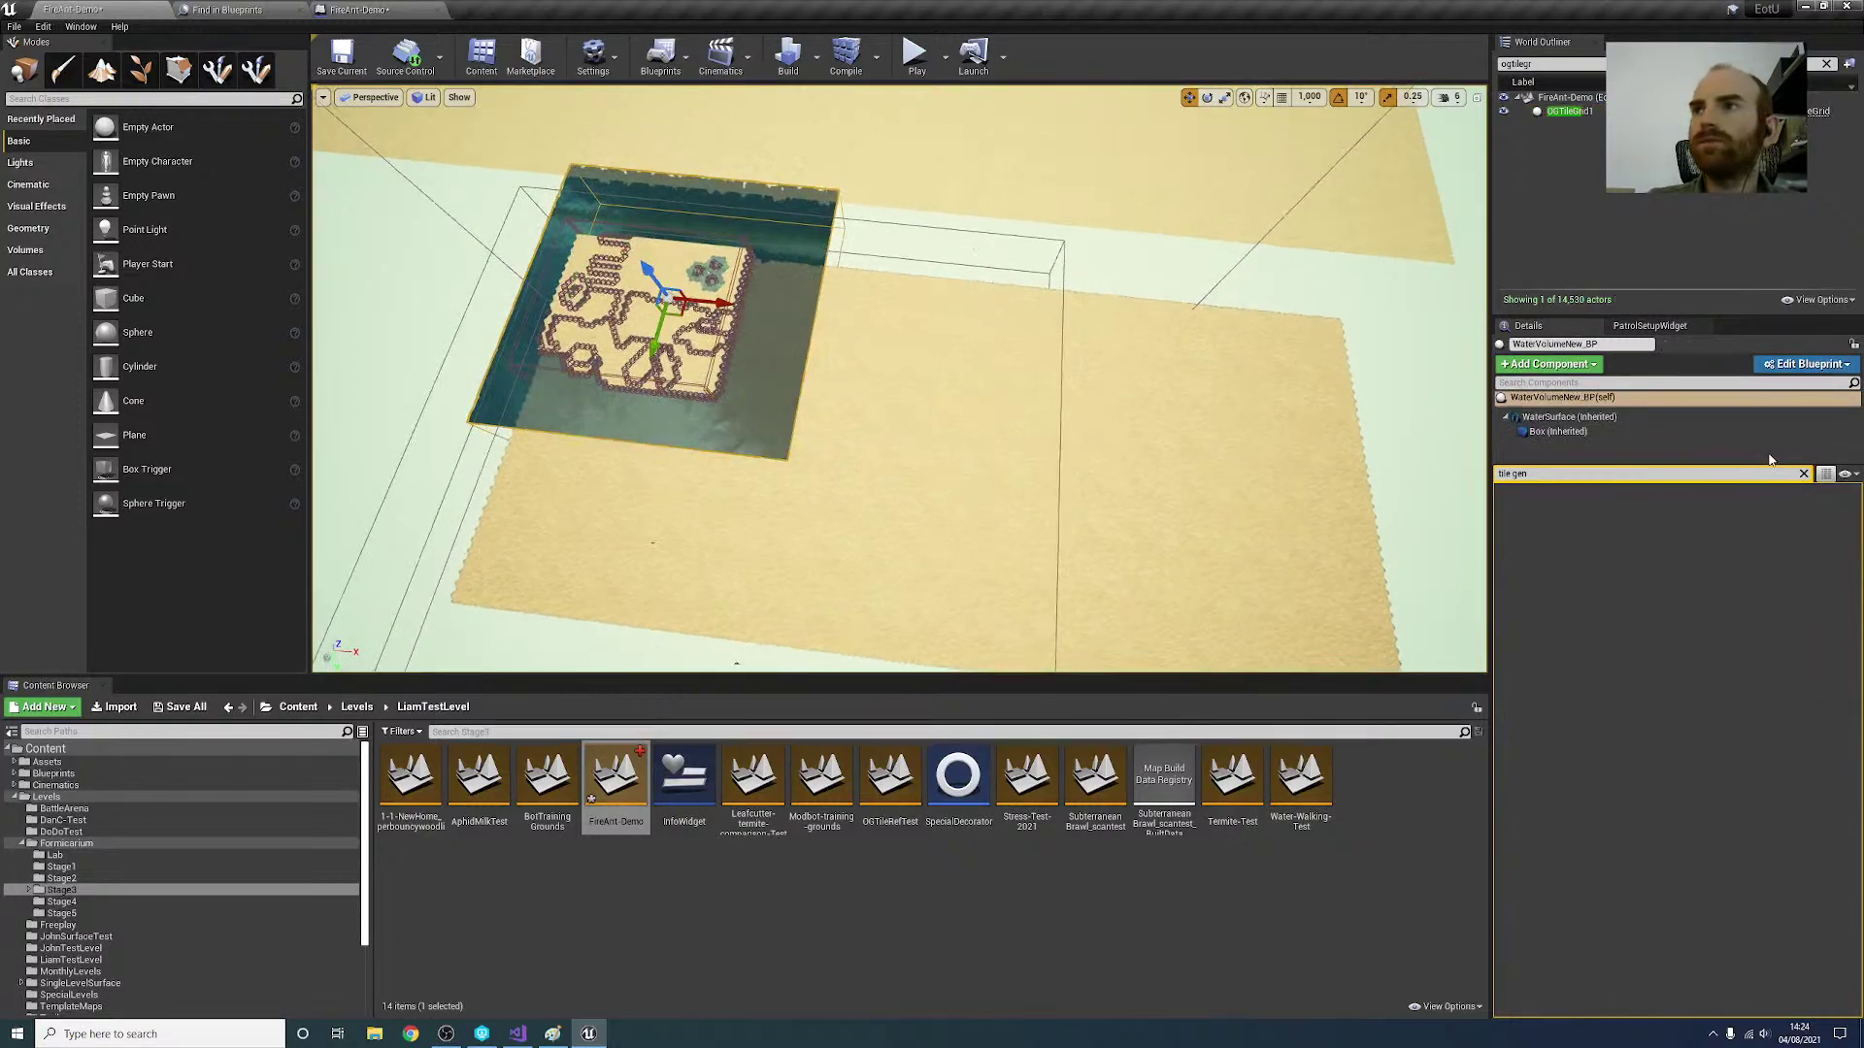
click(1804, 475)
click(927, 421)
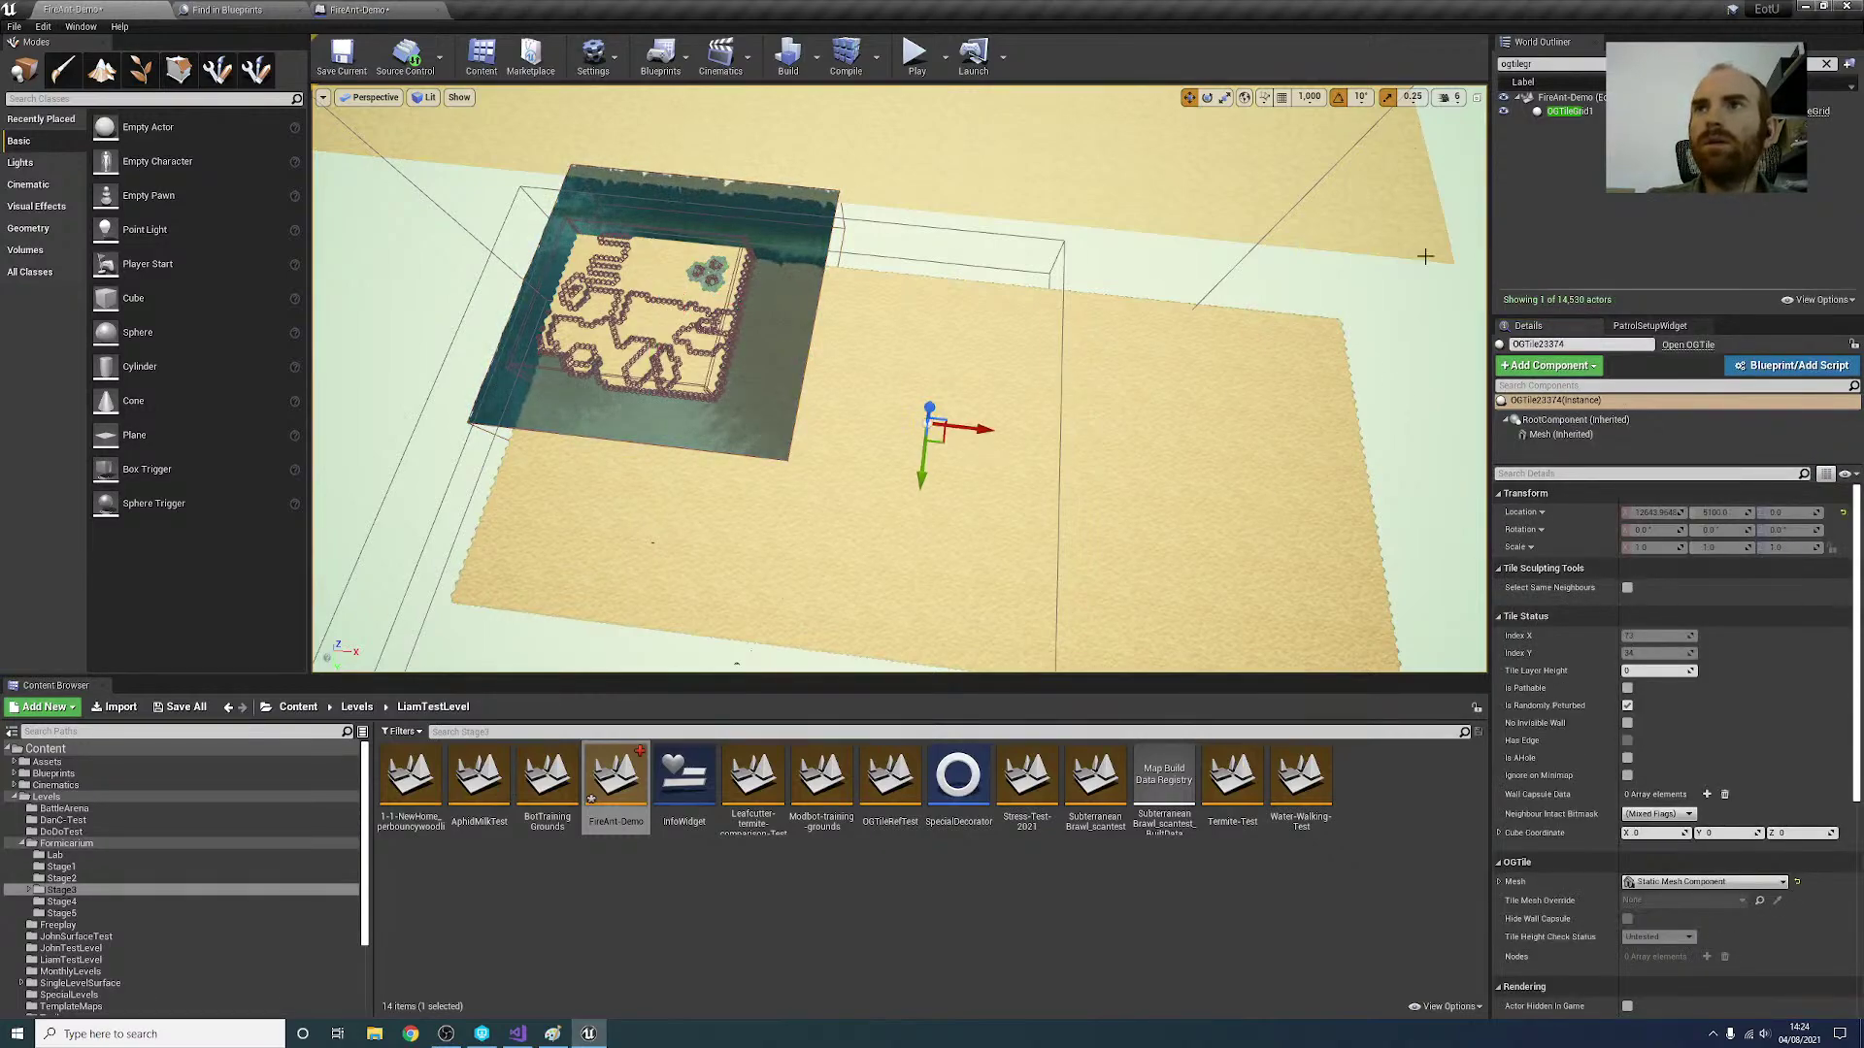
Step: Reselect OGTileGrid1 and filter its properties by "tile gen"
click(1590, 112)
scroll(1757, 895, down, 5)
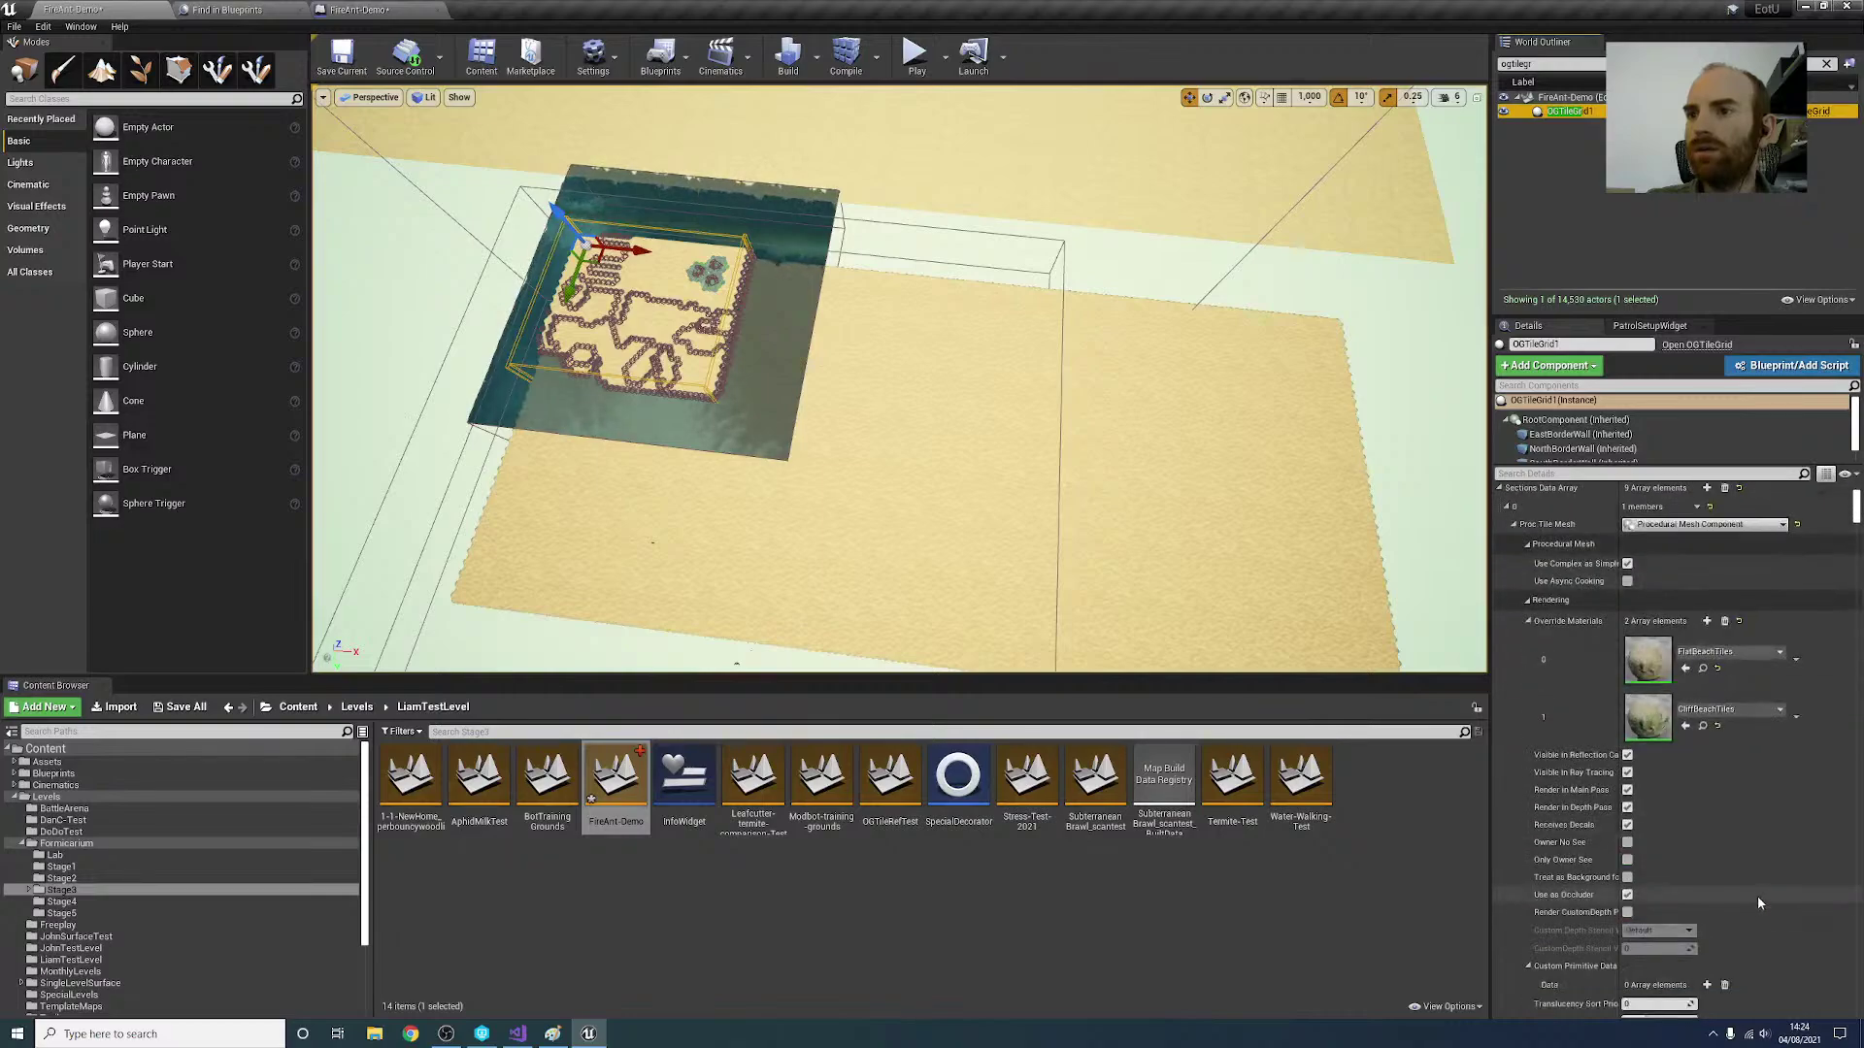
scroll(1768, 883, down, 8)
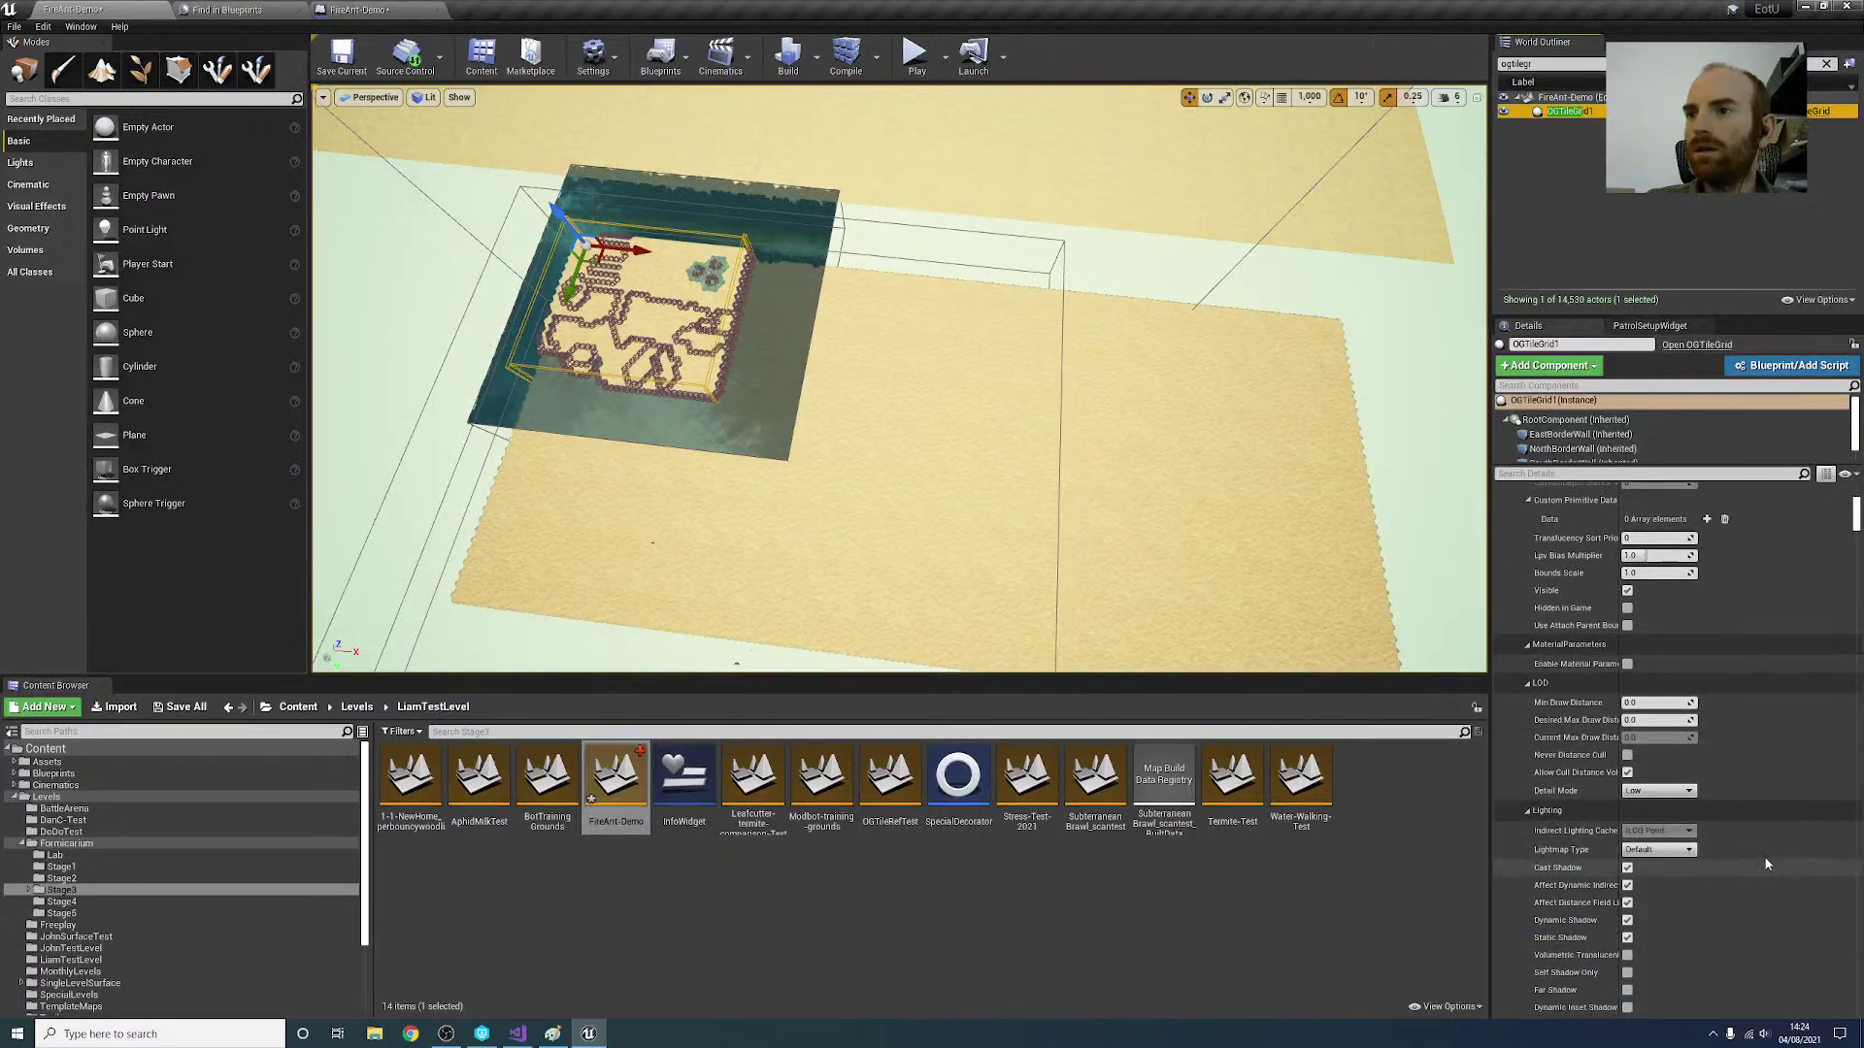
click(1623, 473)
text(tilegren)
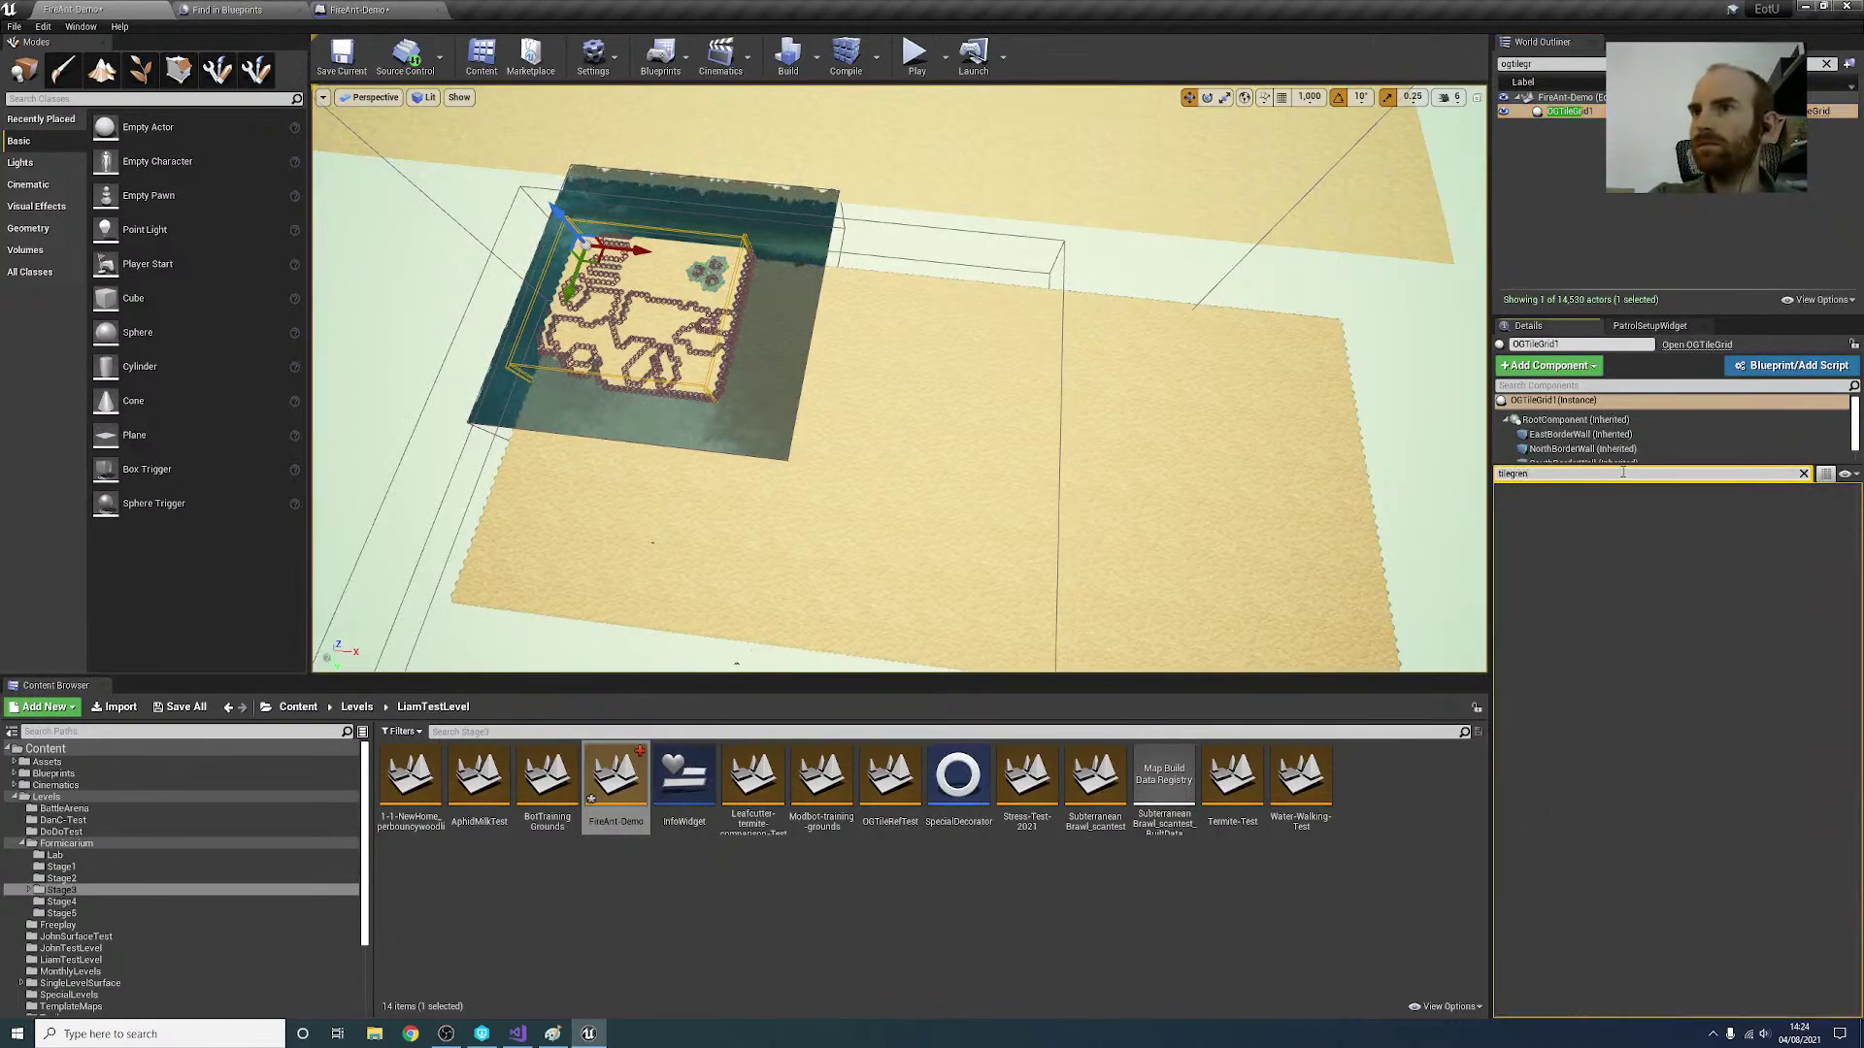
key(BackSpace)
key(BackSpace)
key(BackSpace)
text(e)
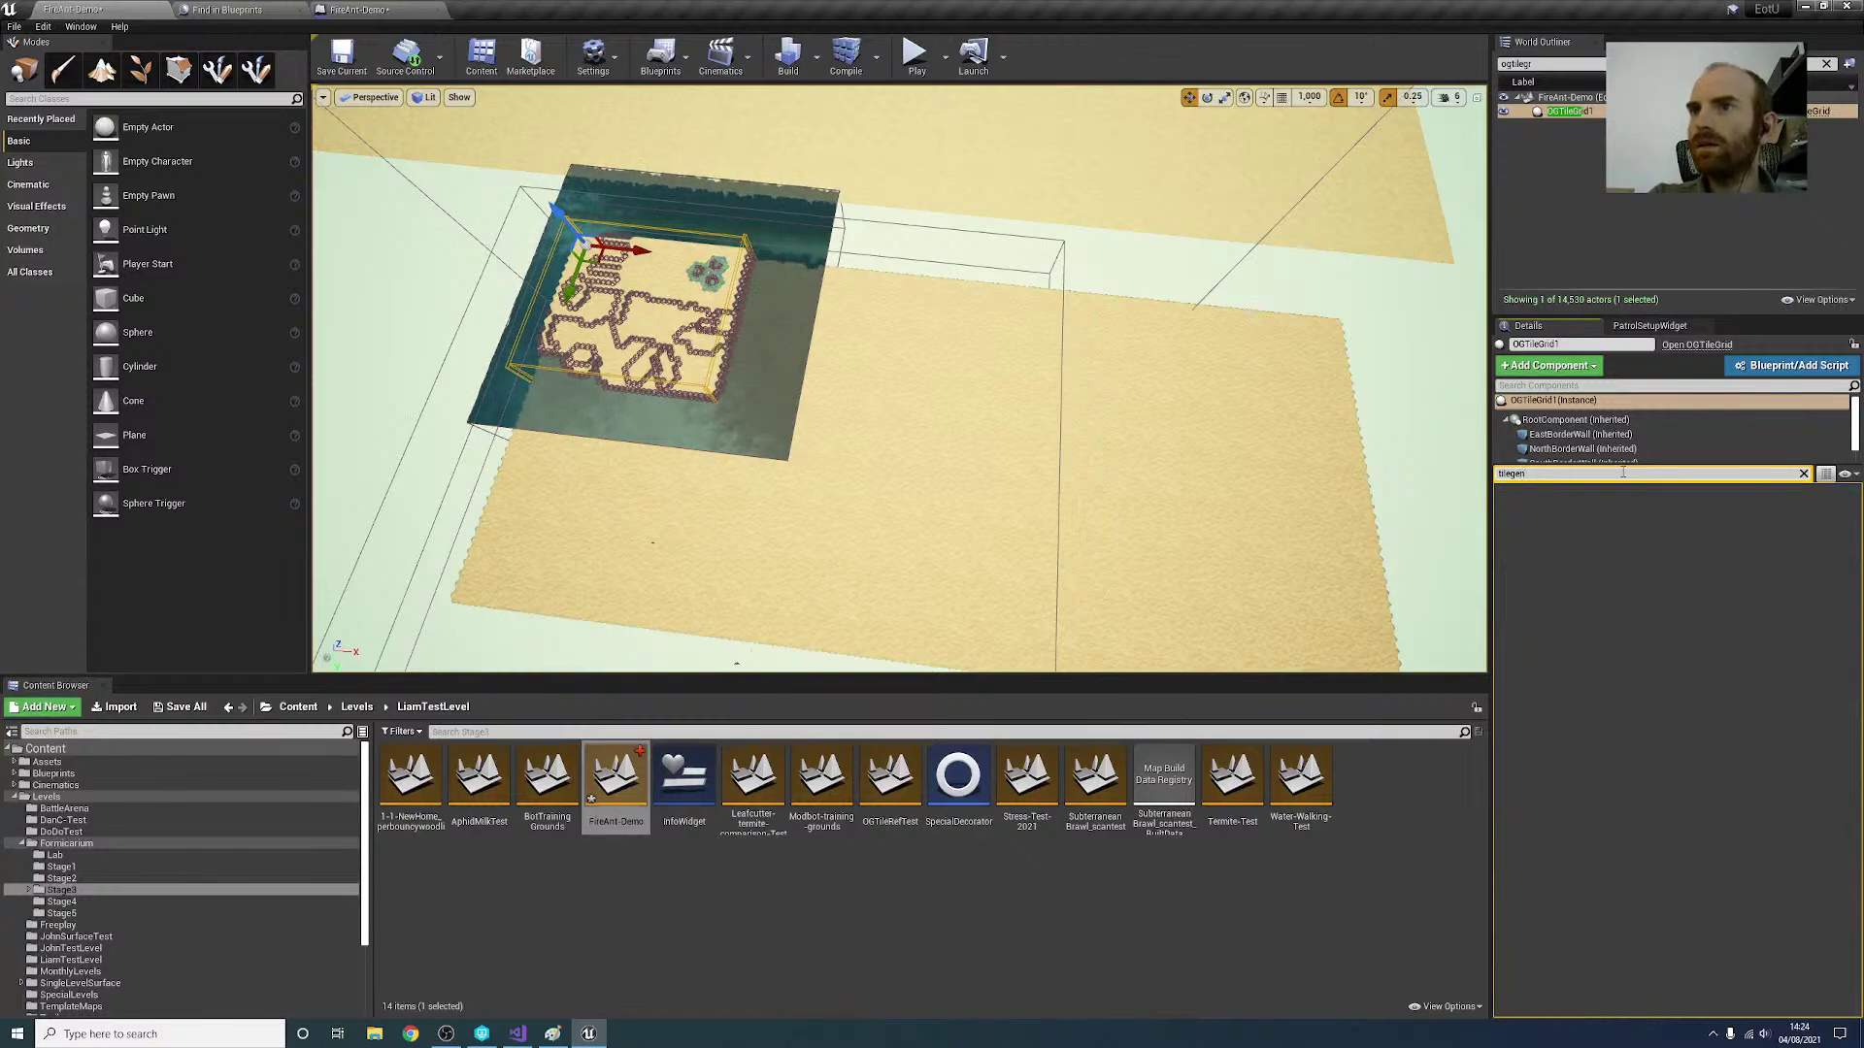
text(n)
key(BackSpace)
key(BackSpace)
key(BackSpace)
text(gen)
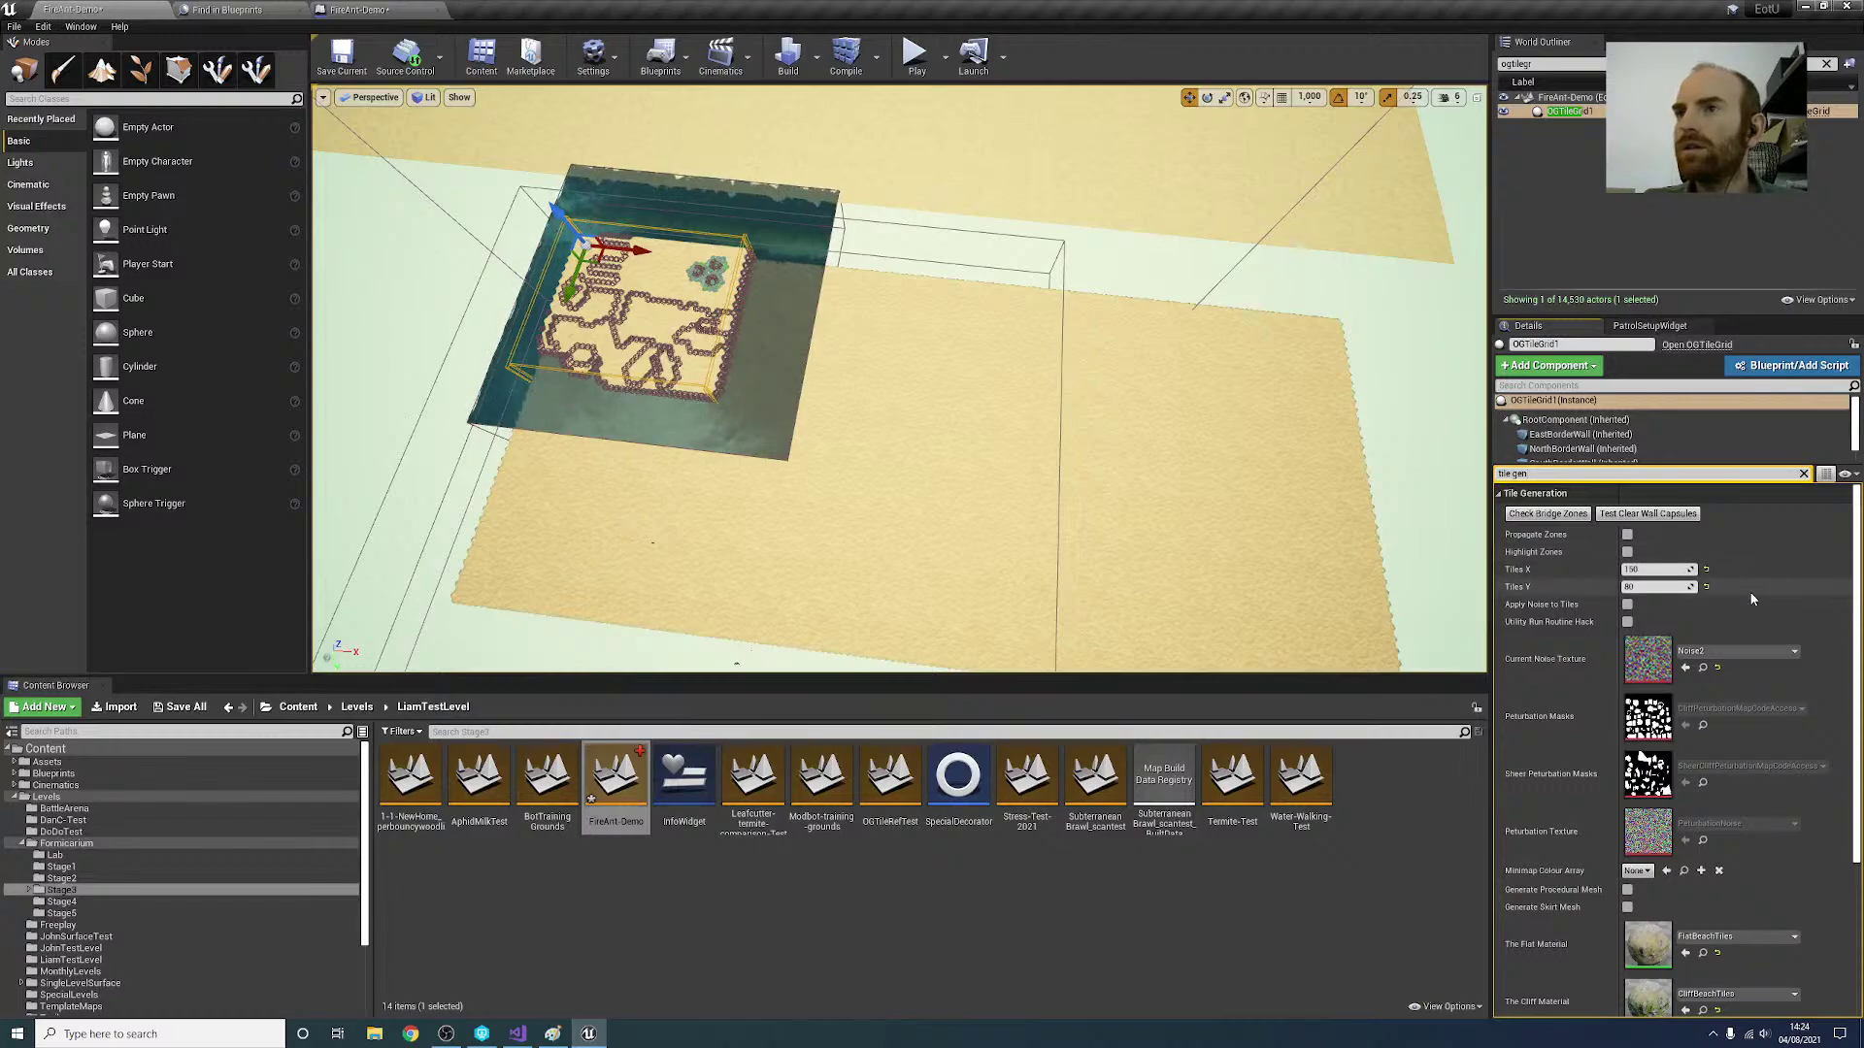
Step: Turn on Generate Procedural Mesh and Generate Skirt Mesh for OGTileGrid1
scroll(1813, 777, down, 2)
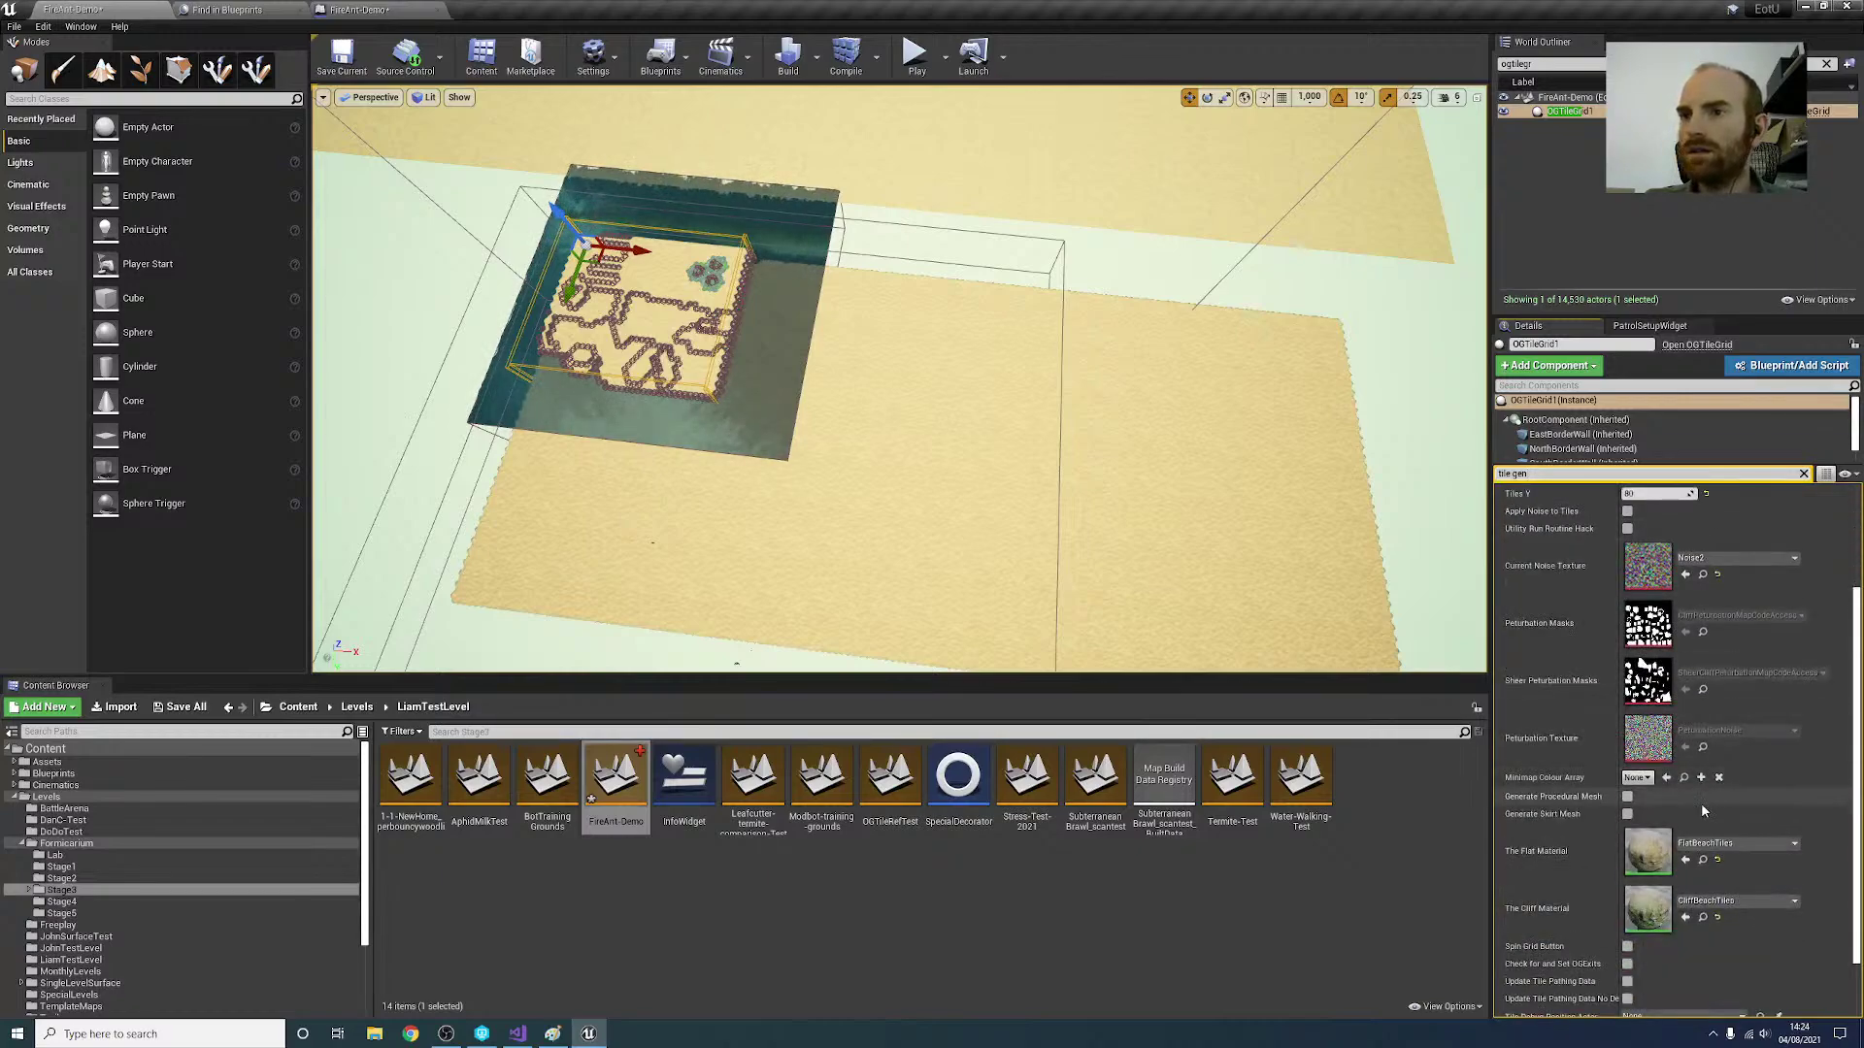
click(1628, 797)
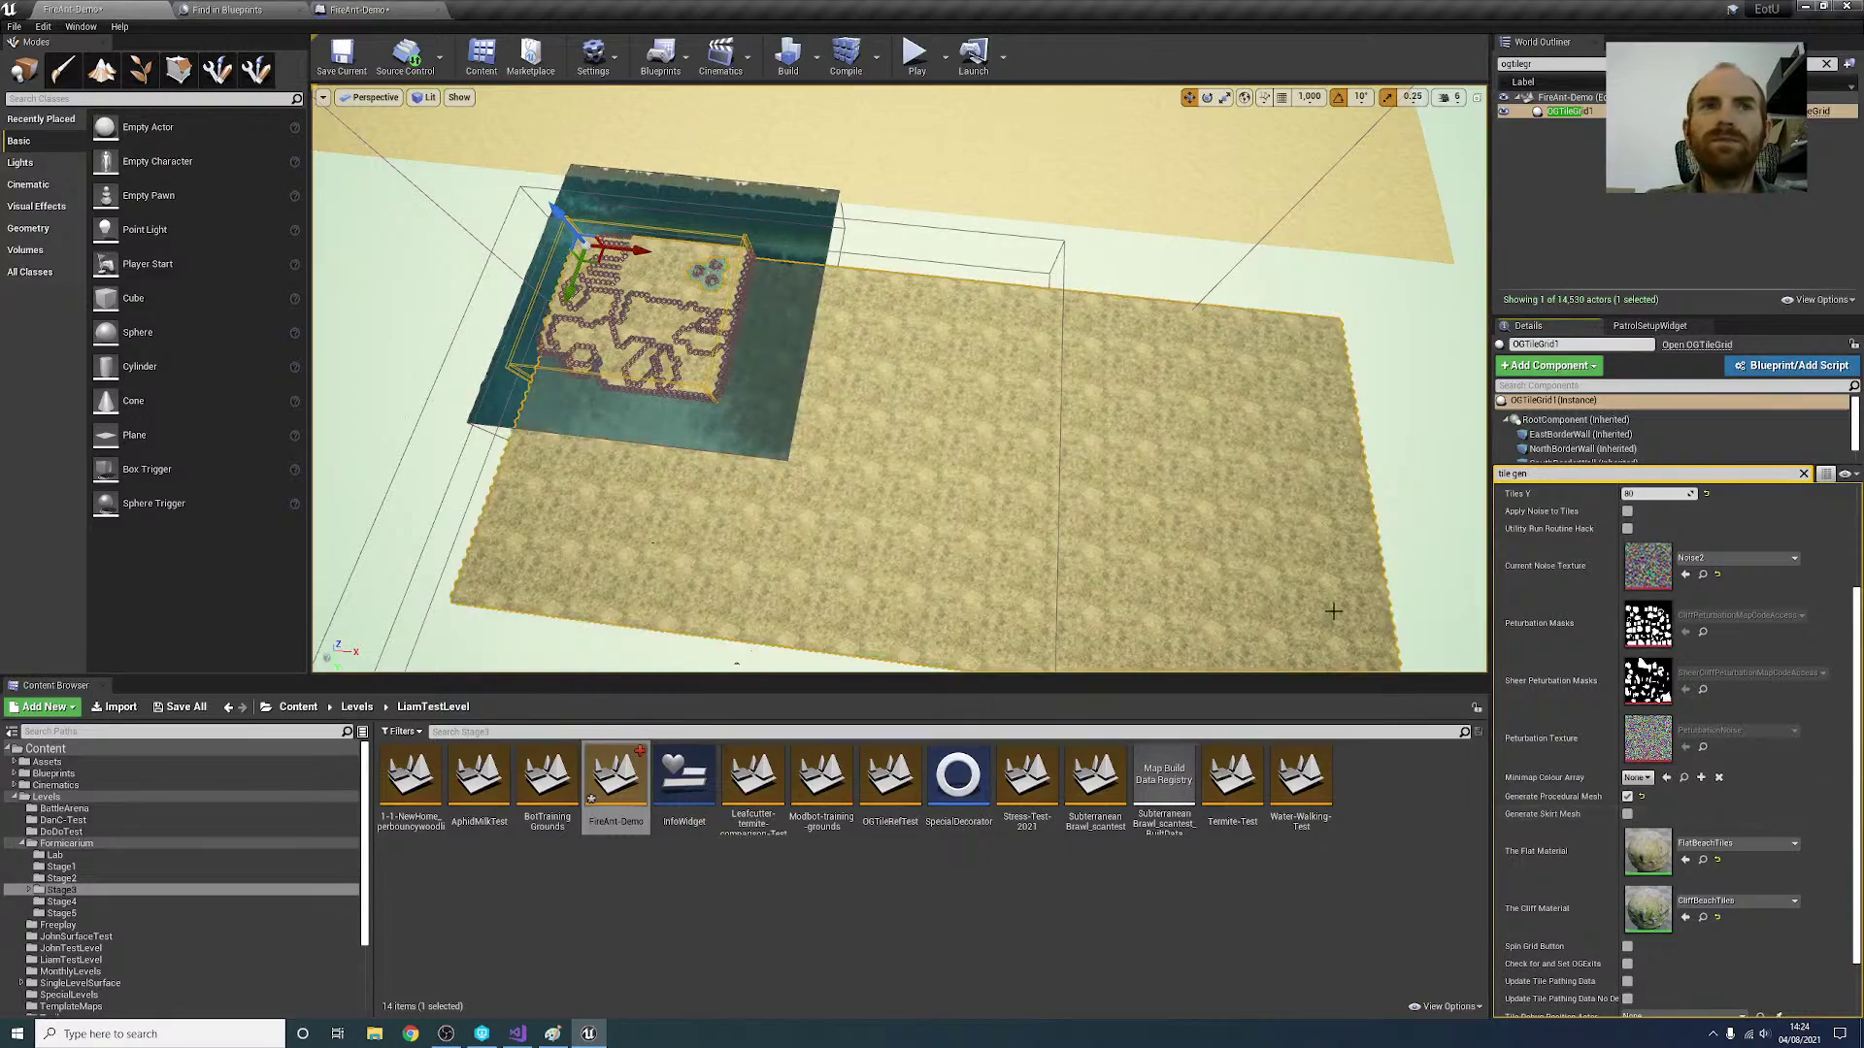
mouse_move(1118, 468)
right_down()
mouse_move(1031, 466)
mouse_move(1118, 468)
right_up()
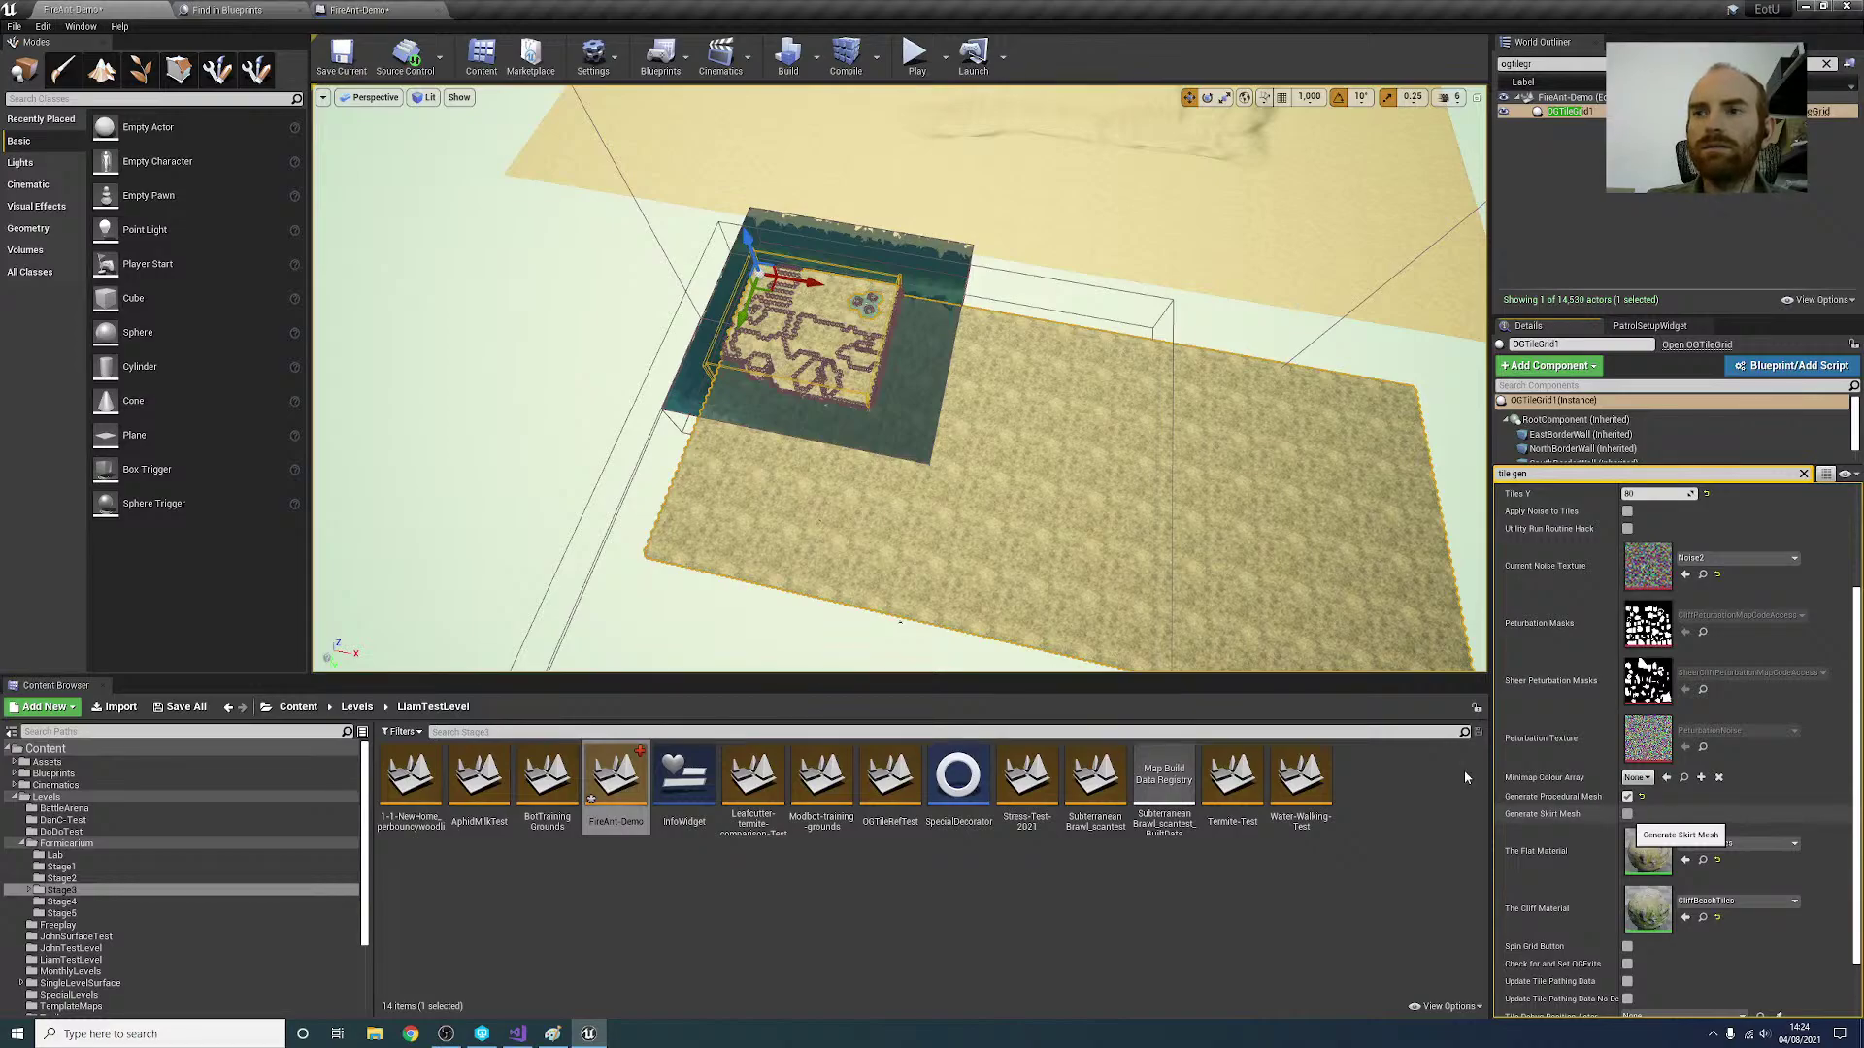
click(1627, 813)
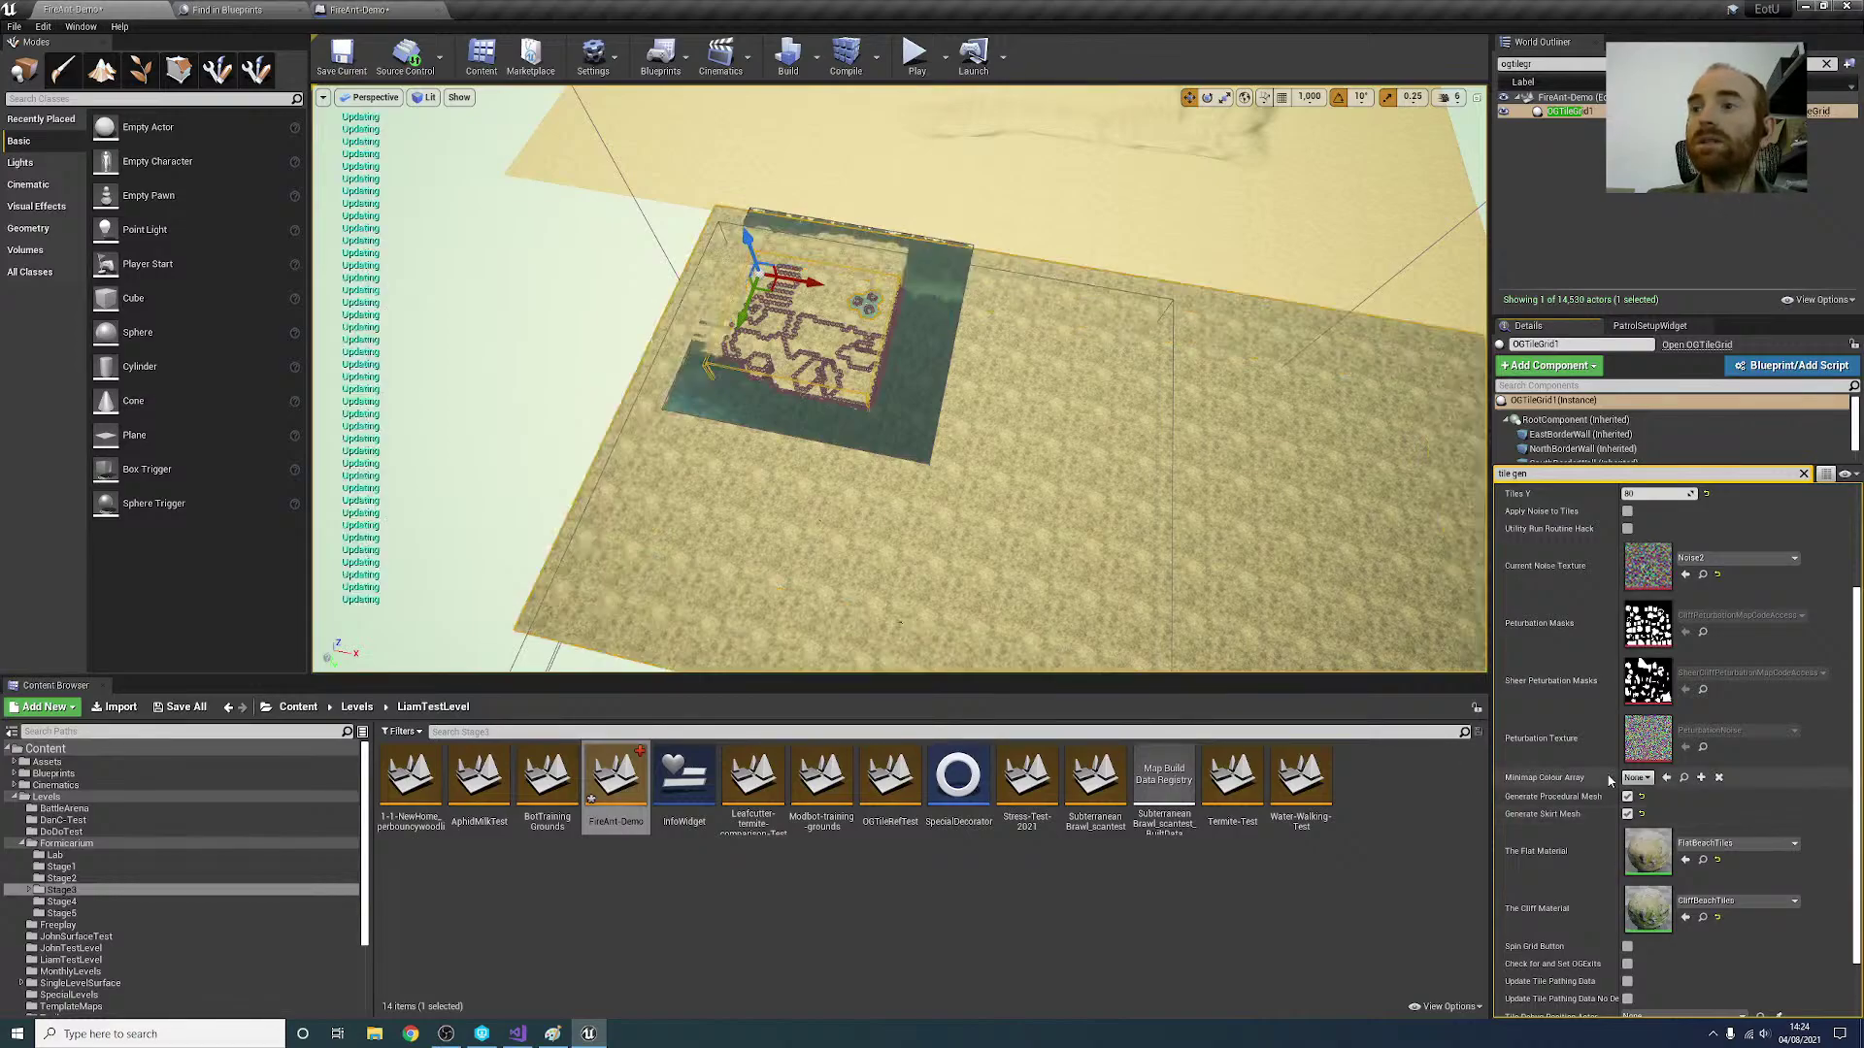
Step: Select NavMeshBoundsVolume3 around the tile grid and clear the details filter to view its properties
right_drag(1213, 466, 1108, 398)
key(s)
click(1113, 412)
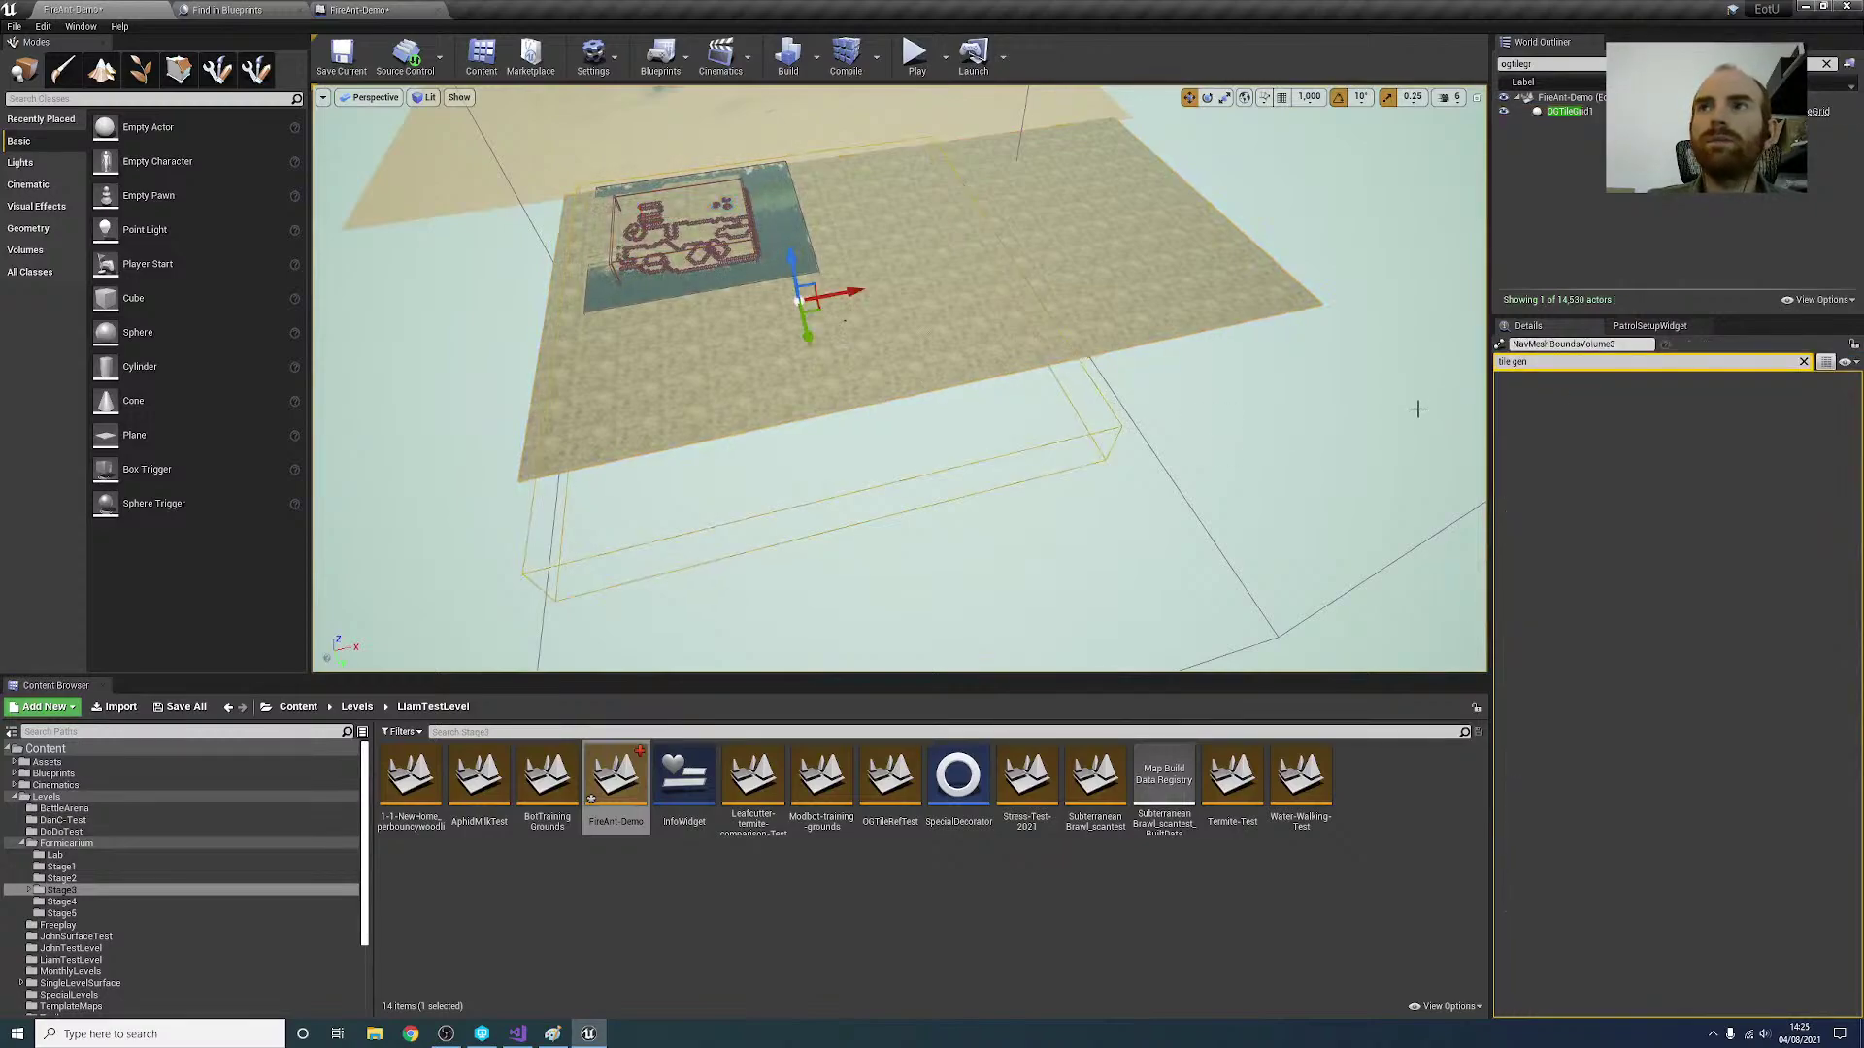
key(f)
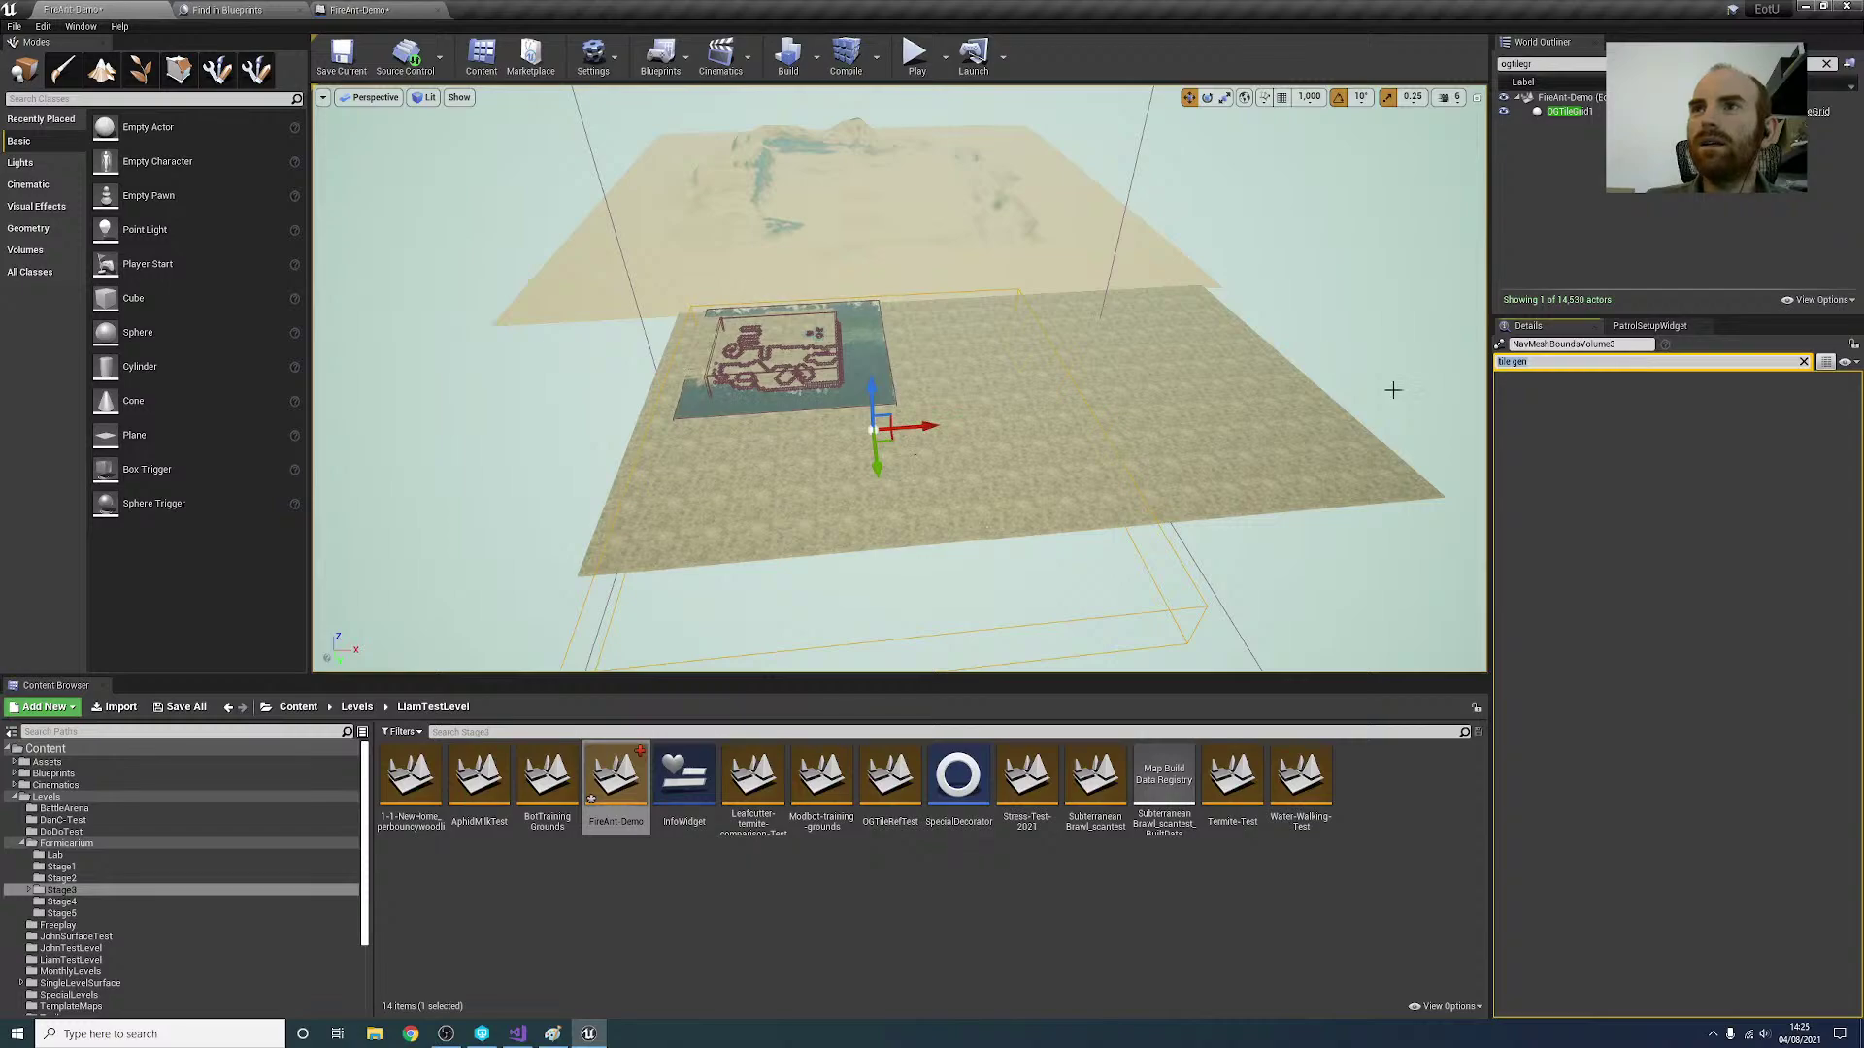
key(BackSpace)
scroll(1206, 394, up, 3)
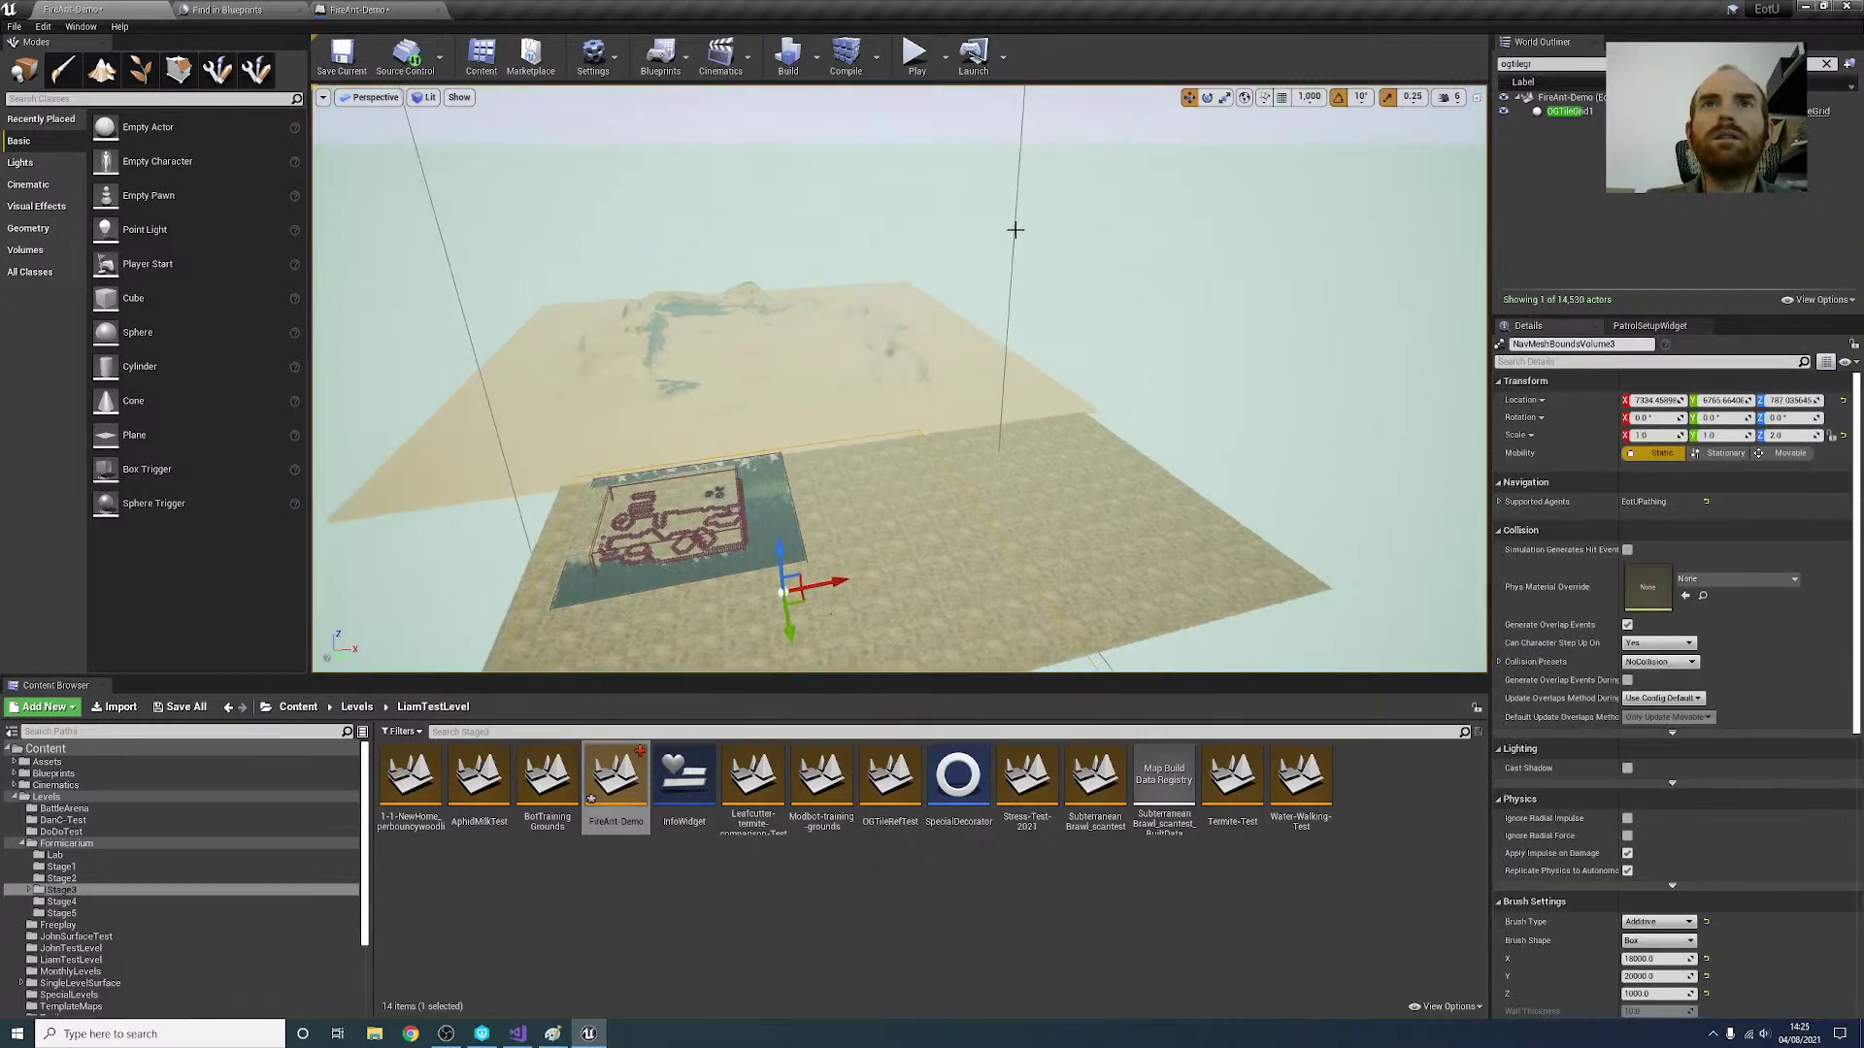
Step: Inspect the tile grid and the DaytimePPV volume, checking their extents against the rest of the level
click(1014, 229)
right_drag(1033, 259, 1010, 222)
click(1069, 366)
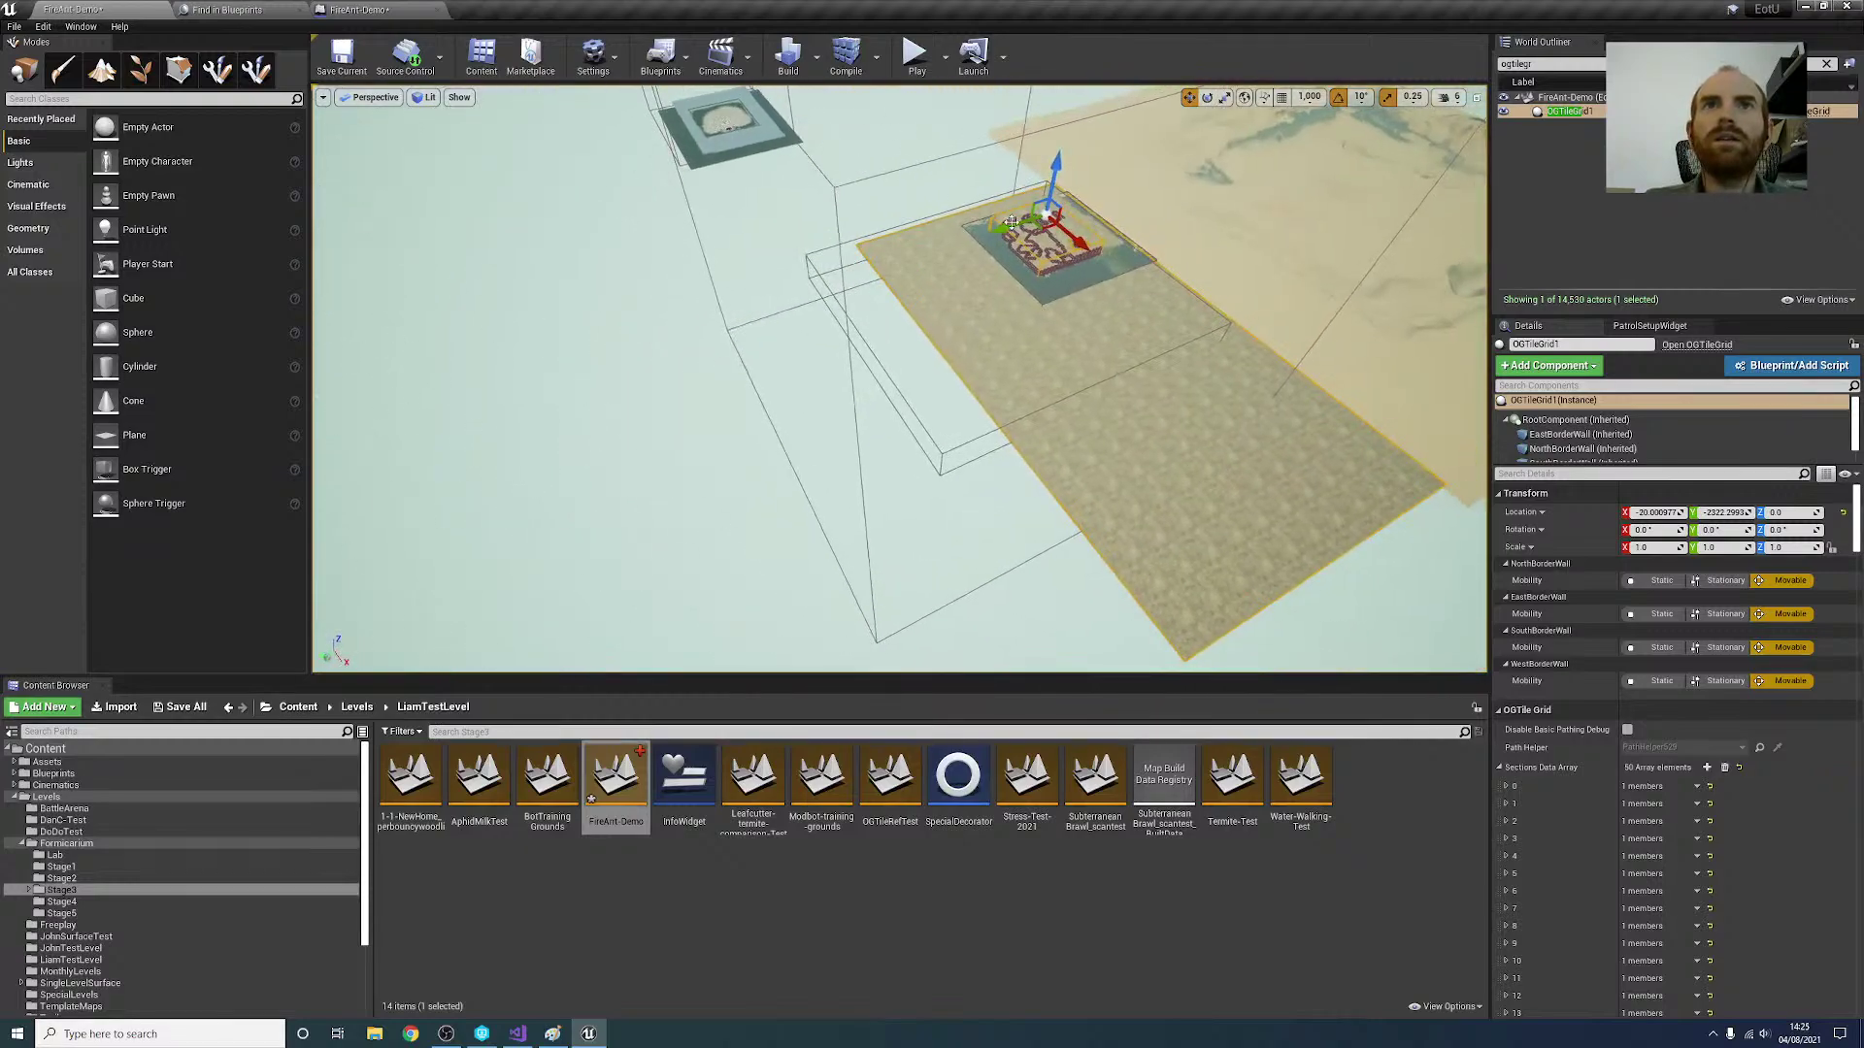
click(850, 177)
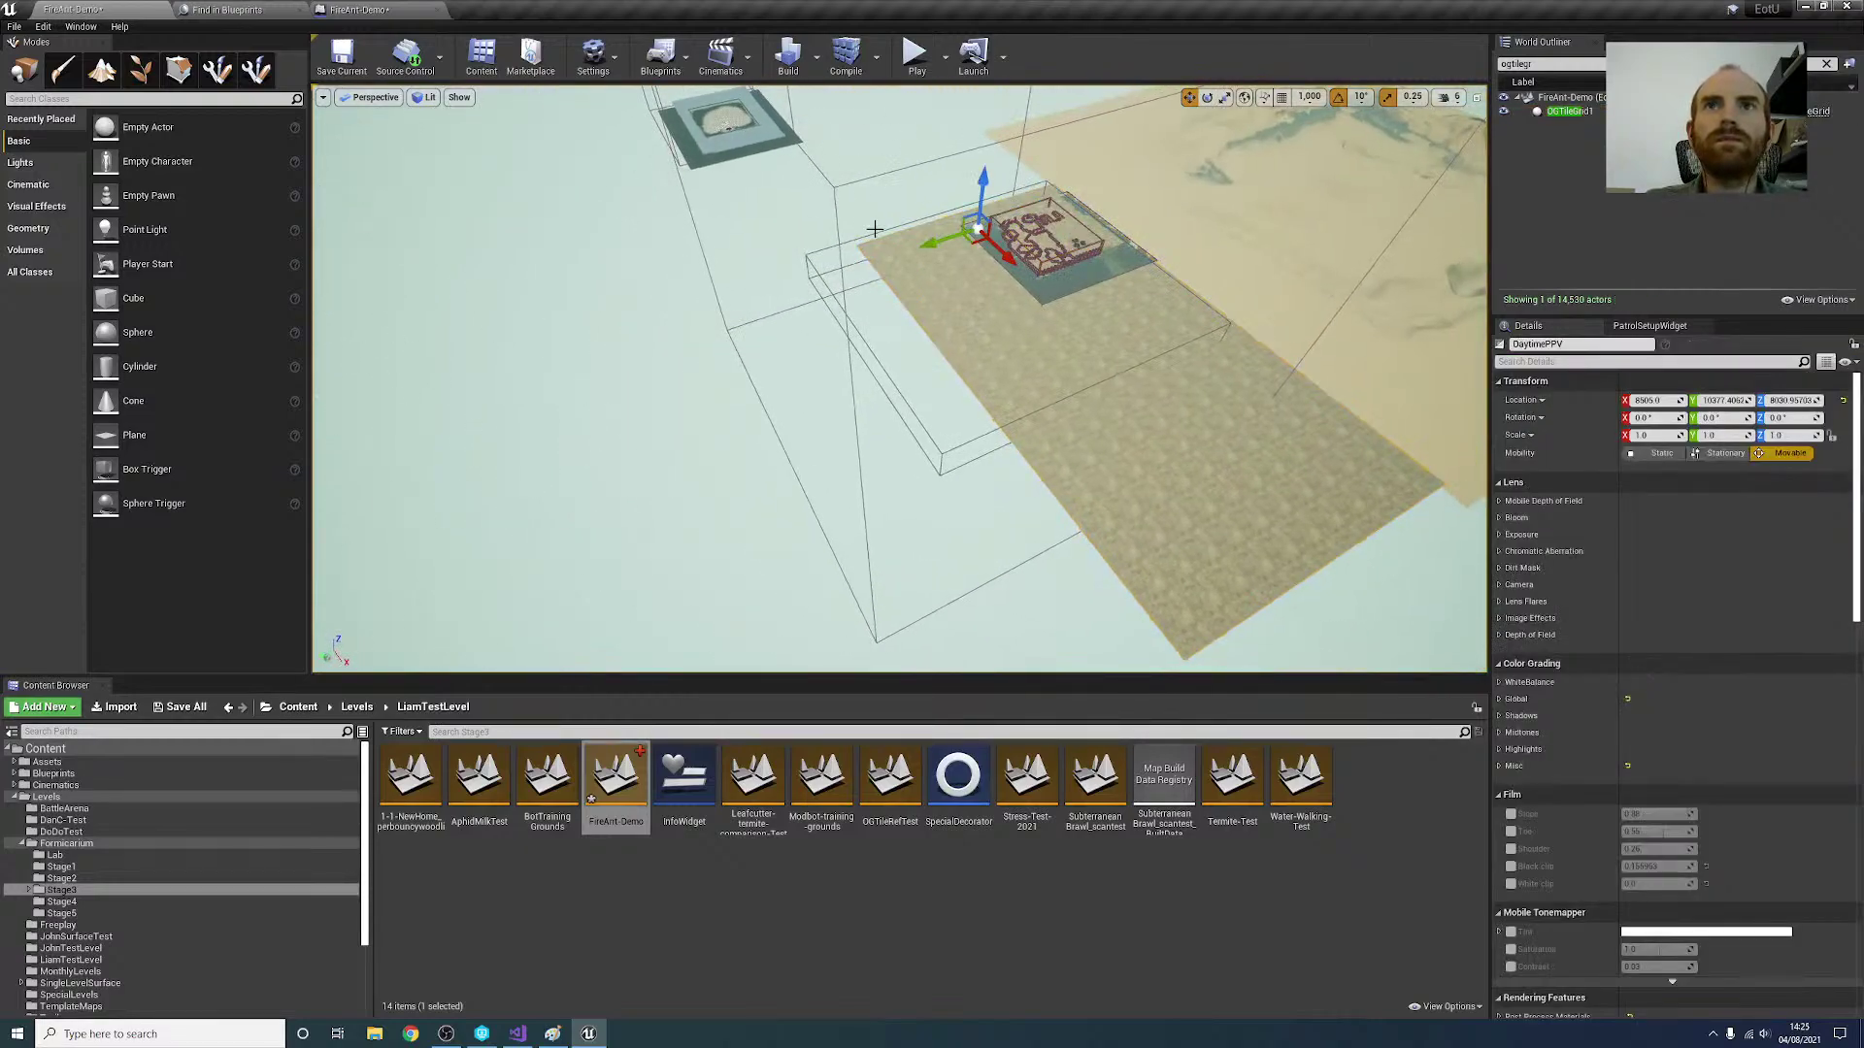
key(f)
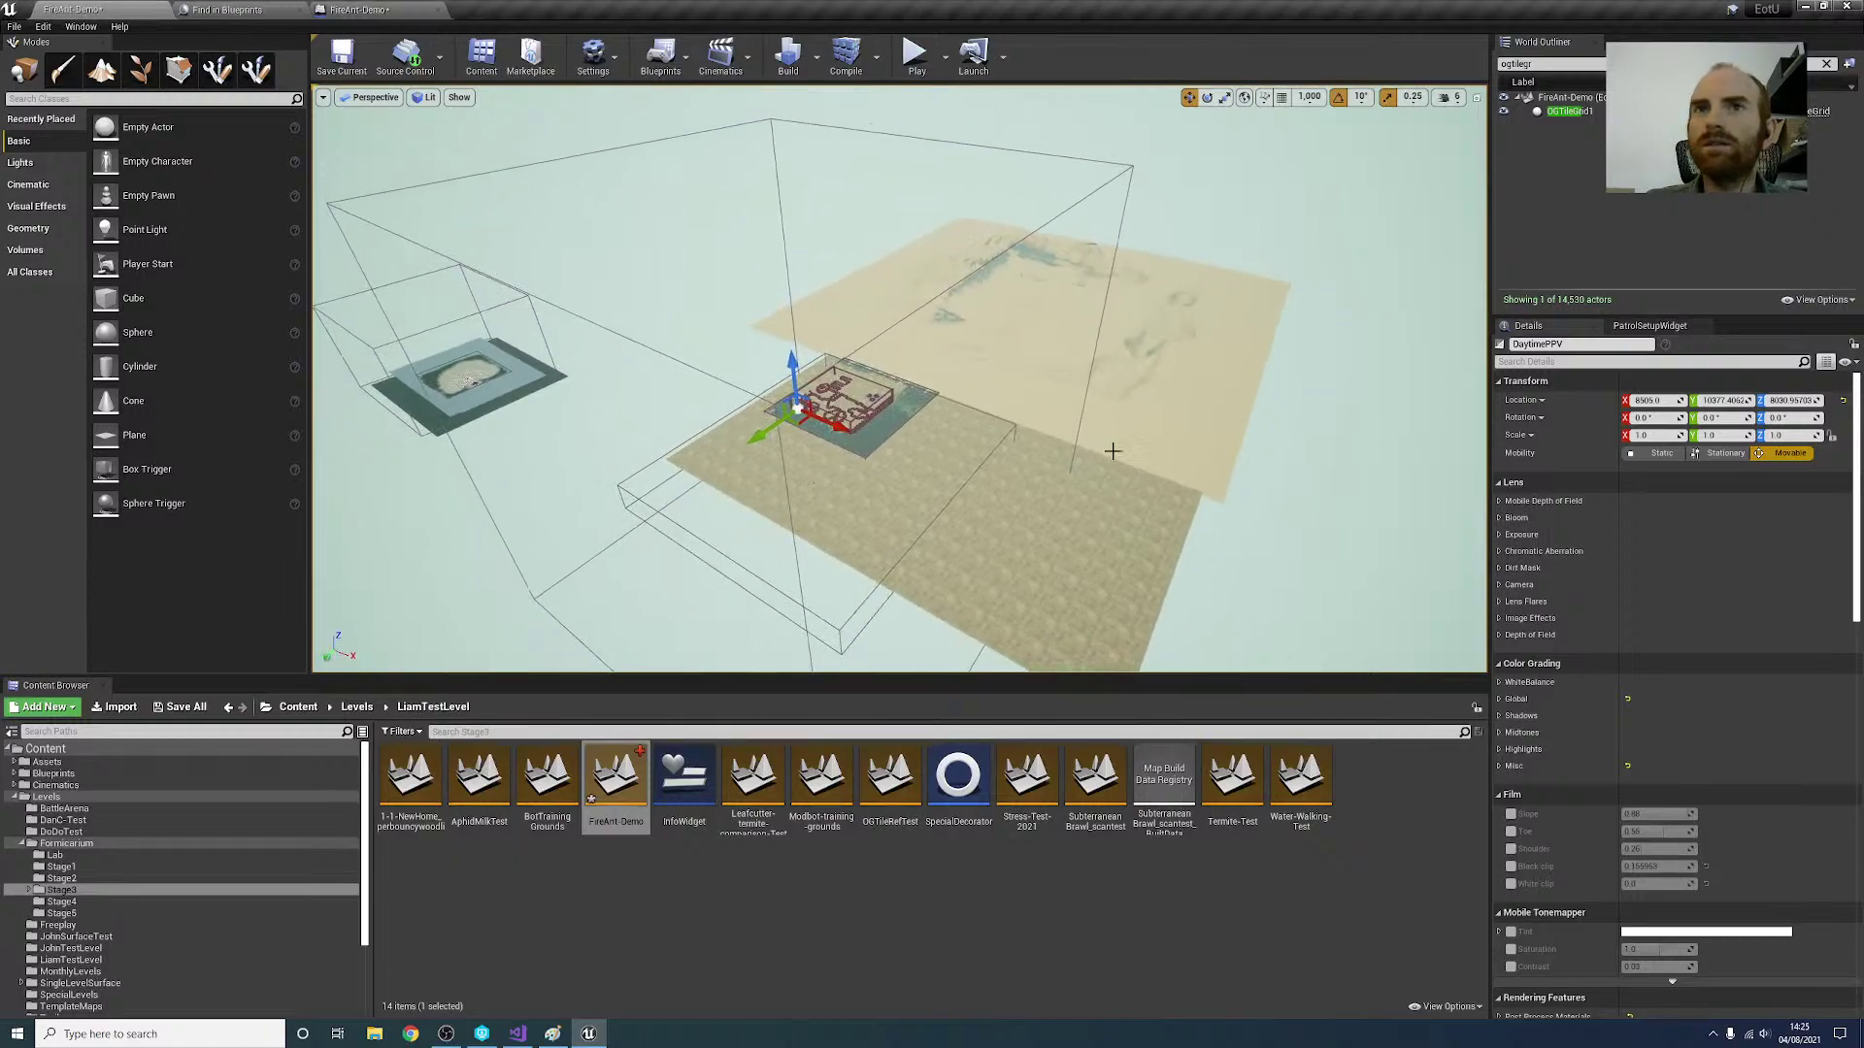
key(w)
right_drag(907, 399, 825, 408)
key(a)
Step: Focus on OGTileGrid1, filter its details by "path" and examine the pathing display across the grid
double_click(1569, 112)
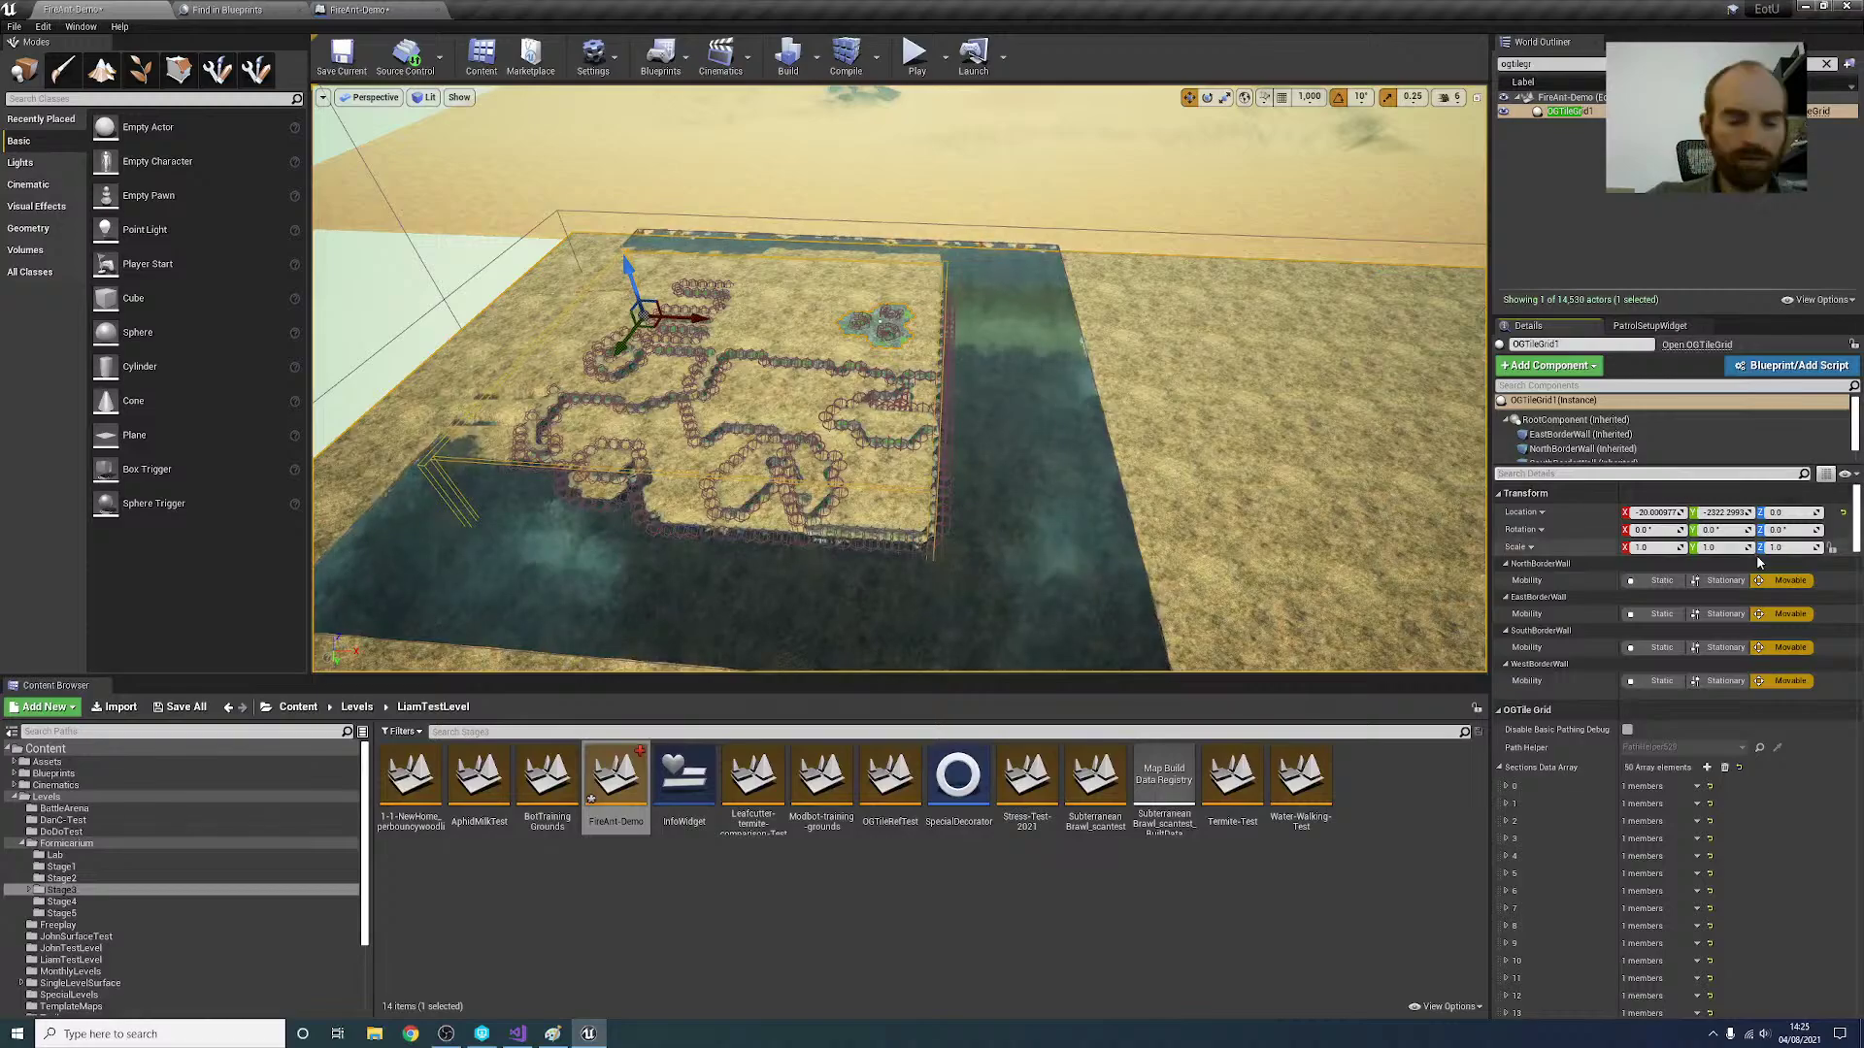
text(path)
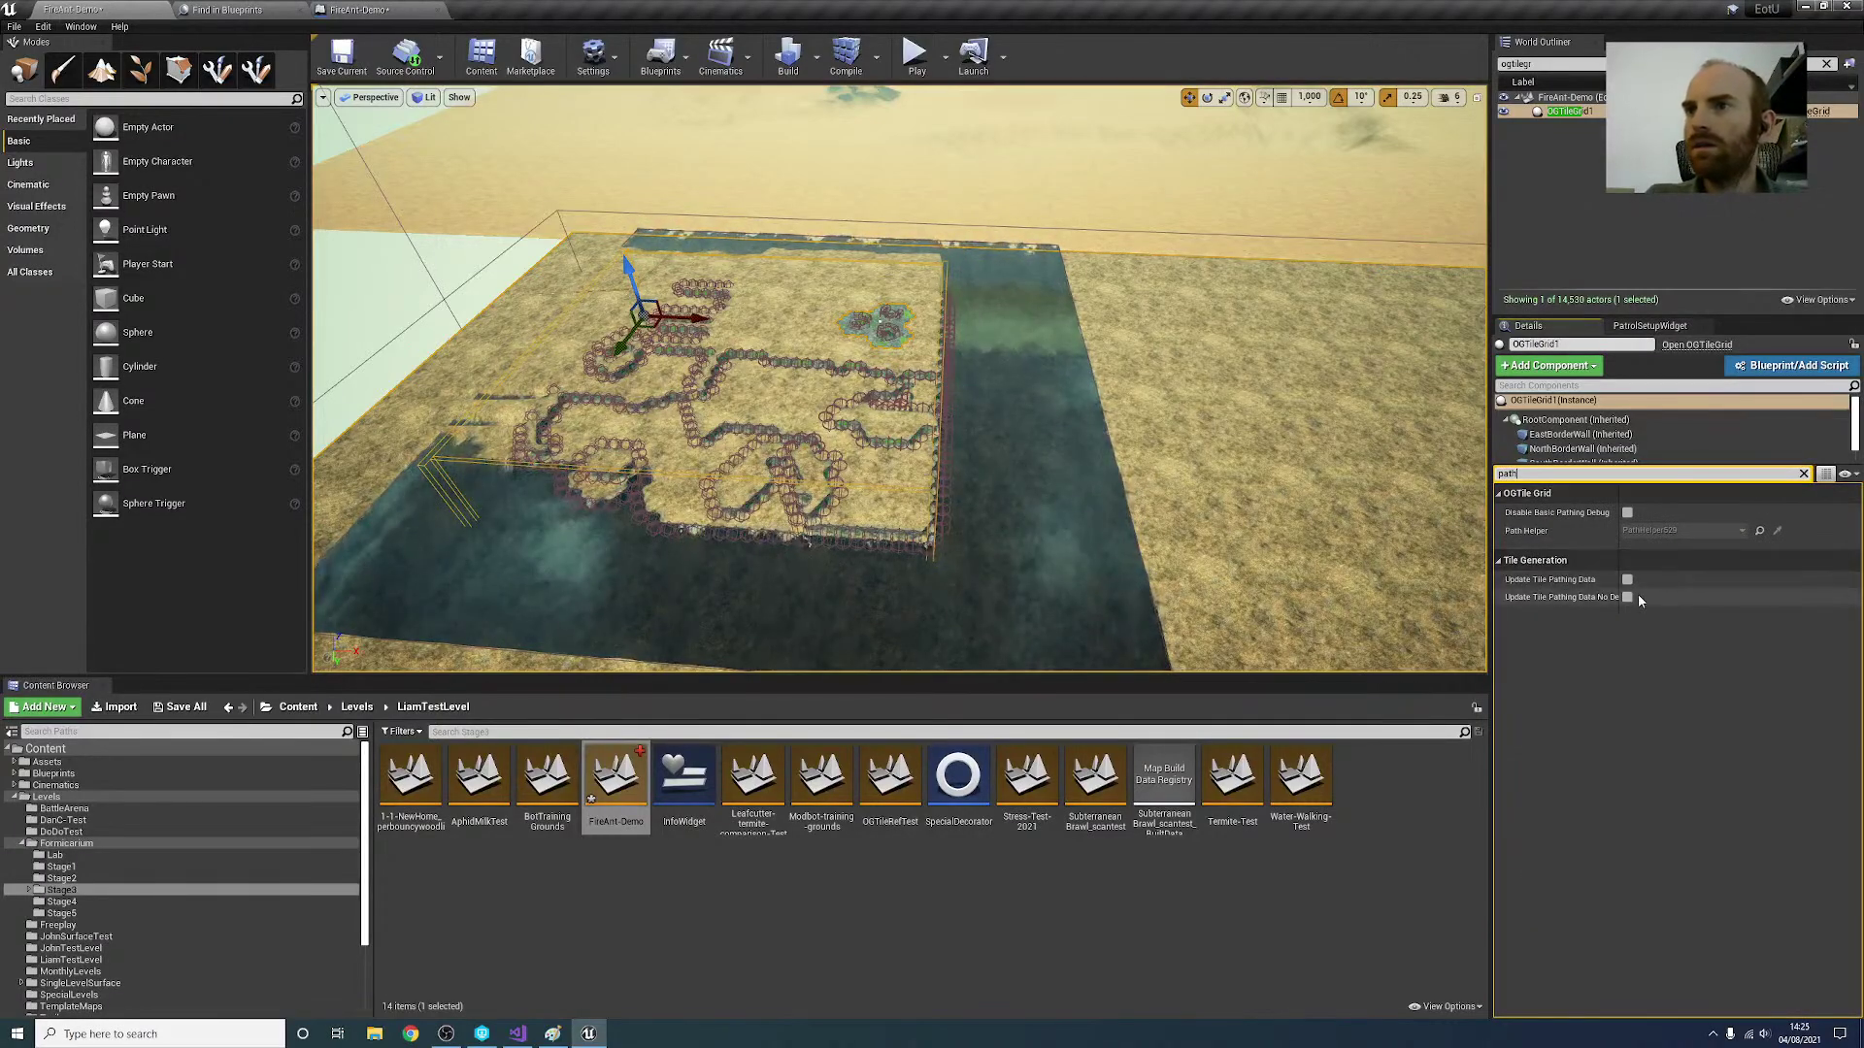
mouse_move(1038, 412)
right_down()
mouse_move(757, 379)
mouse_move(815, 427)
mouse_move(801, 524)
mouse_move(766, 471)
mouse_move(825, 379)
mouse_move(1048, 384)
mouse_move(1043, 408)
right_up()
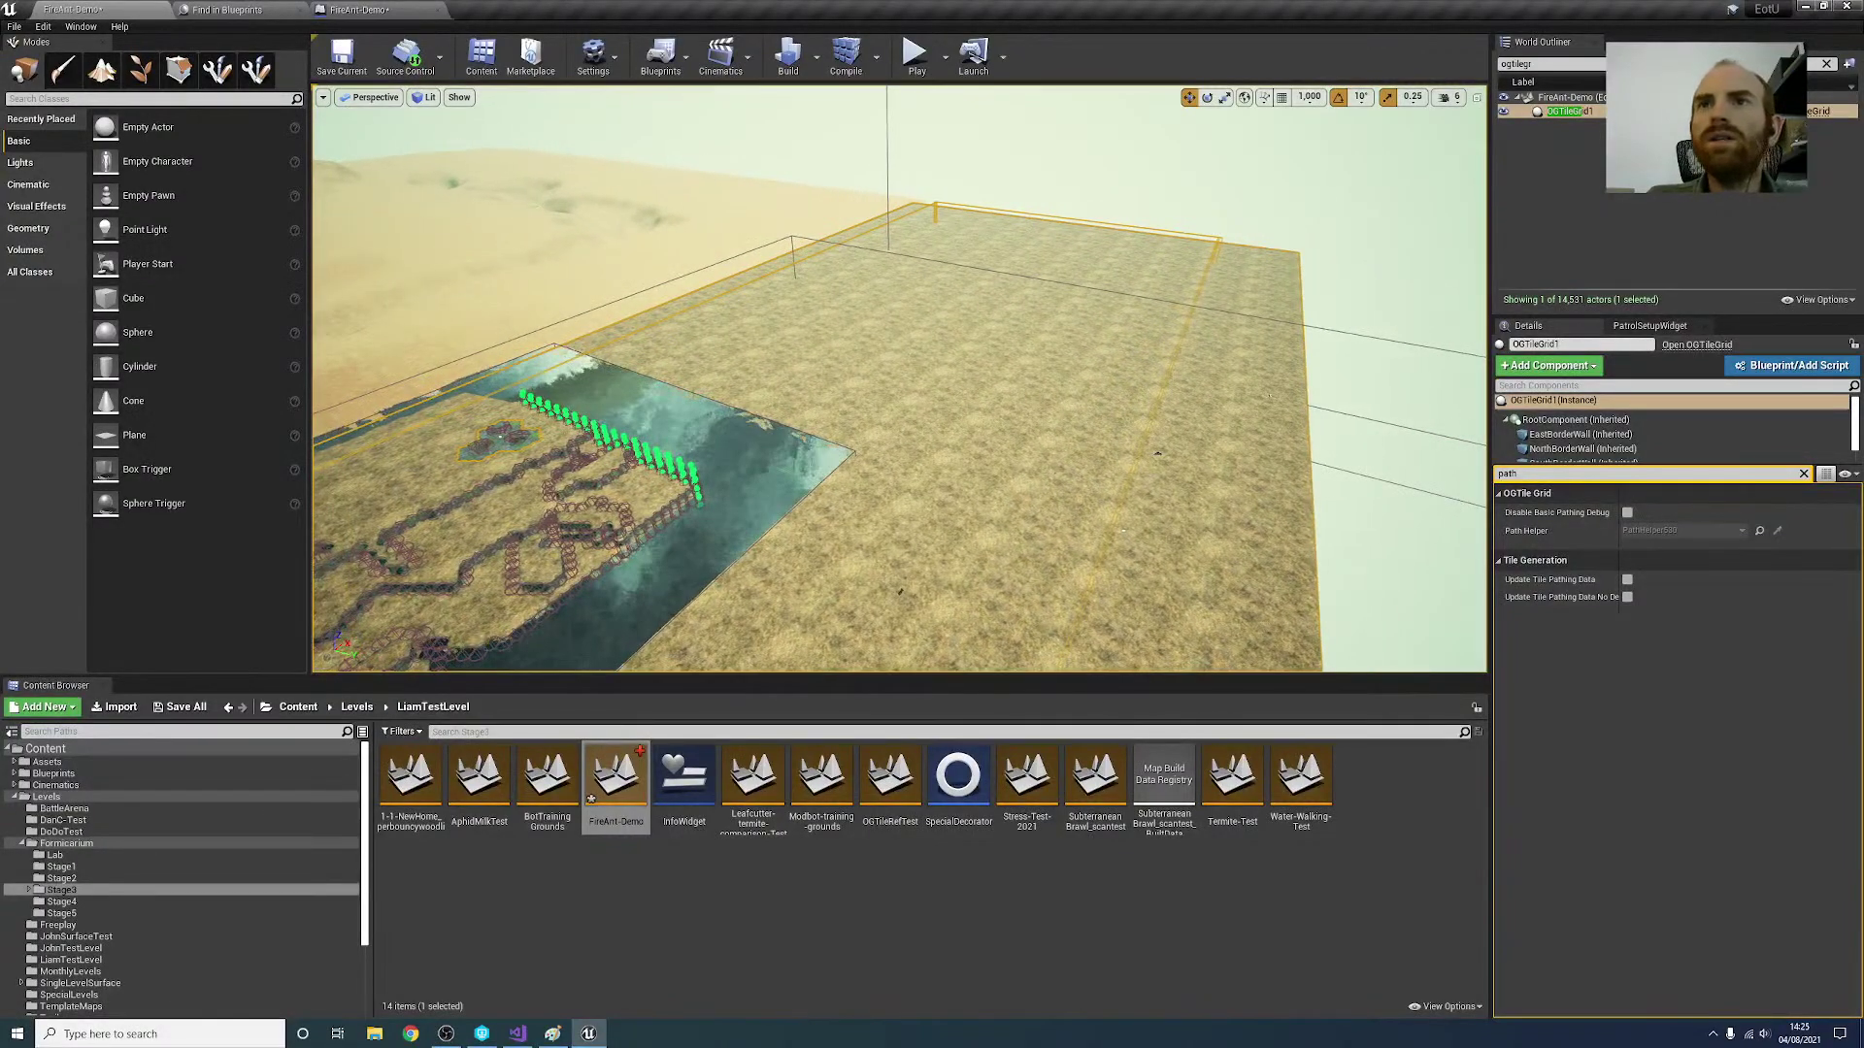
click(1245, 472)
click(1245, 472)
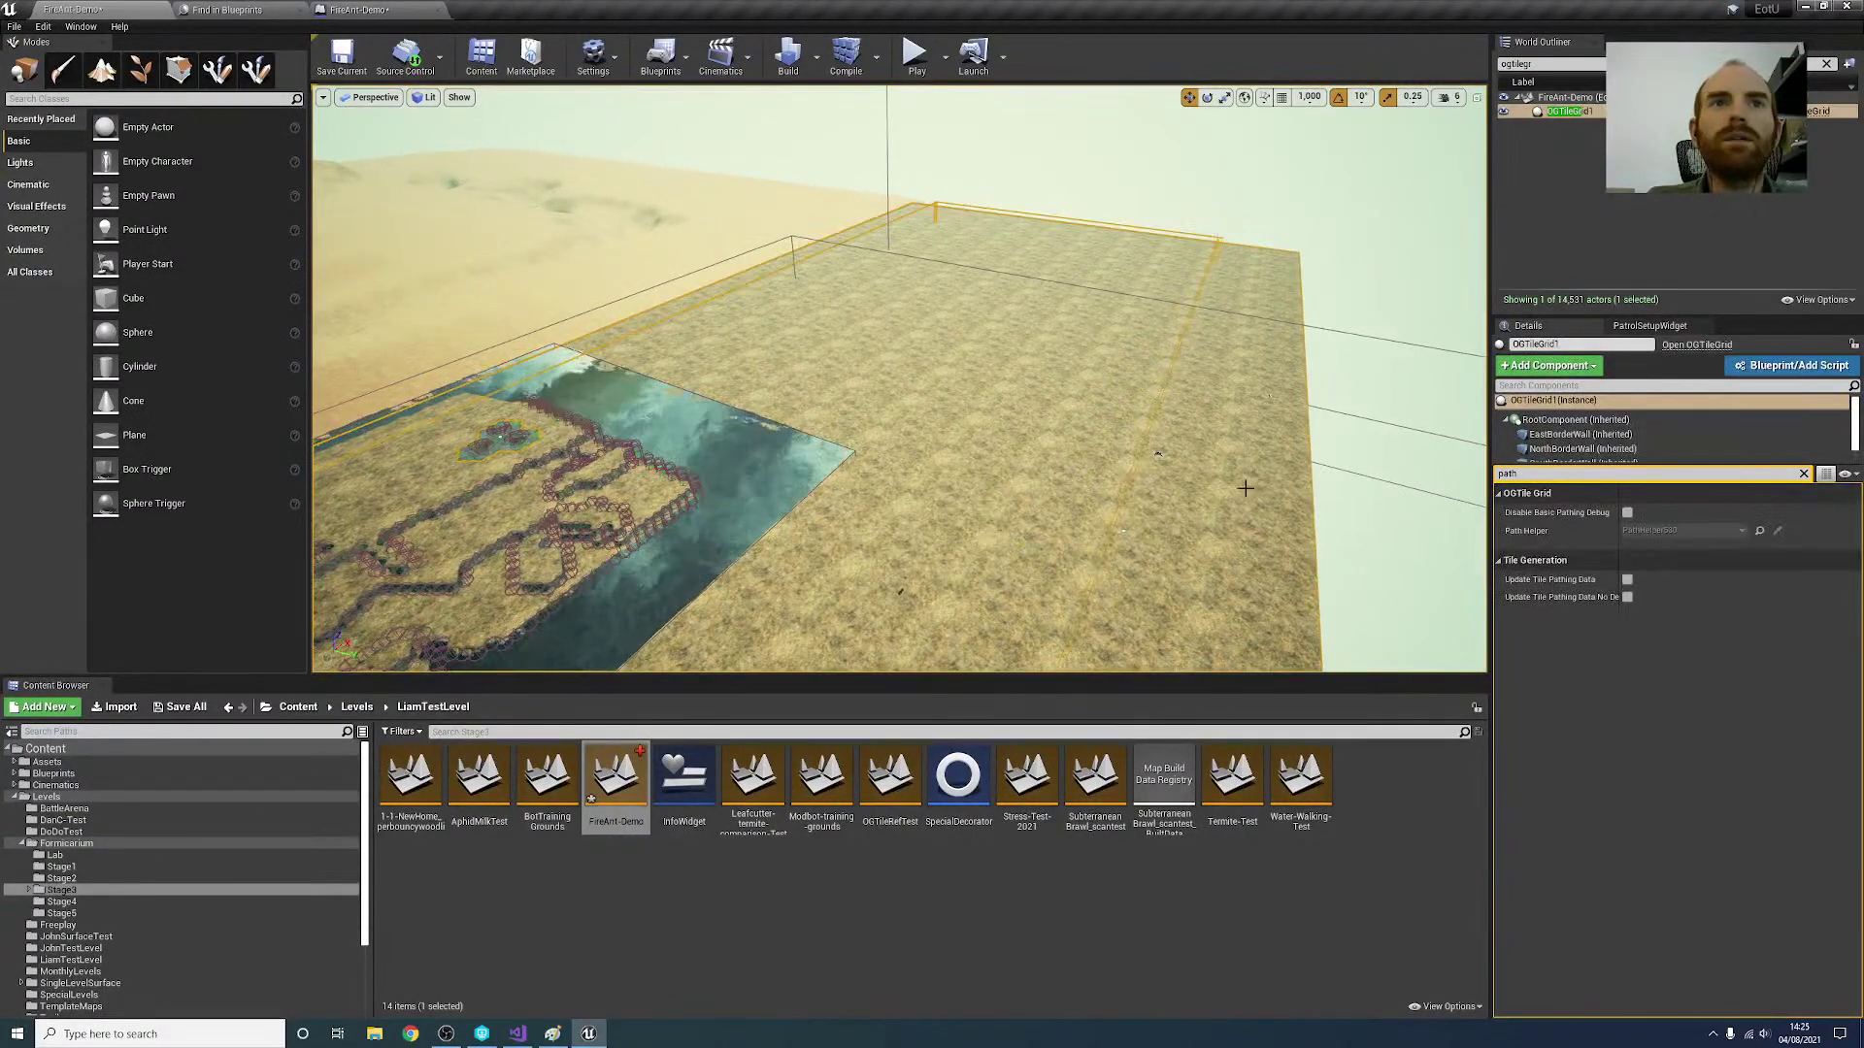
right_drag(1106, 453, 942, 476)
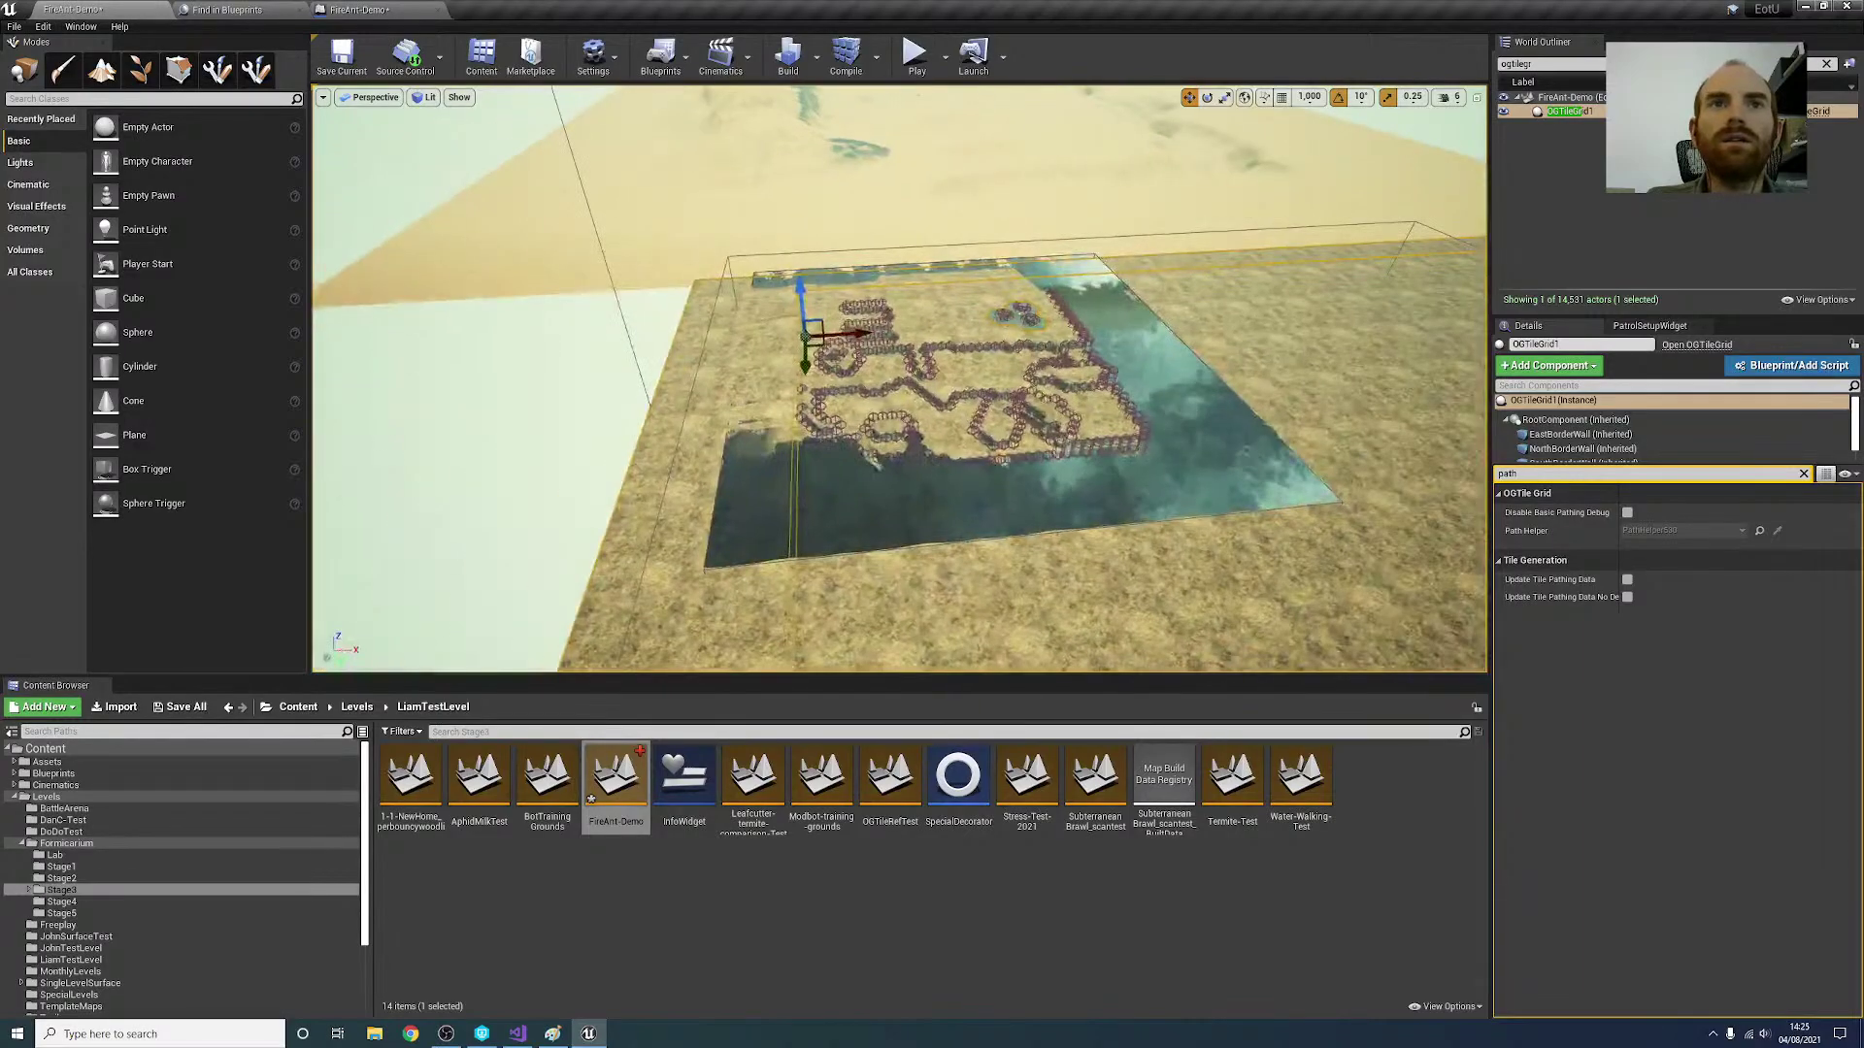
Step: Examine the painted corner, the water around it and the full extent of the sand tile grid
right_drag(1075, 319, 1295, 328)
key(w)
key(s)
key(w)
key(w)
key(w)
key(w)
key(f)
right_drag(1254, 393, 1260, 392)
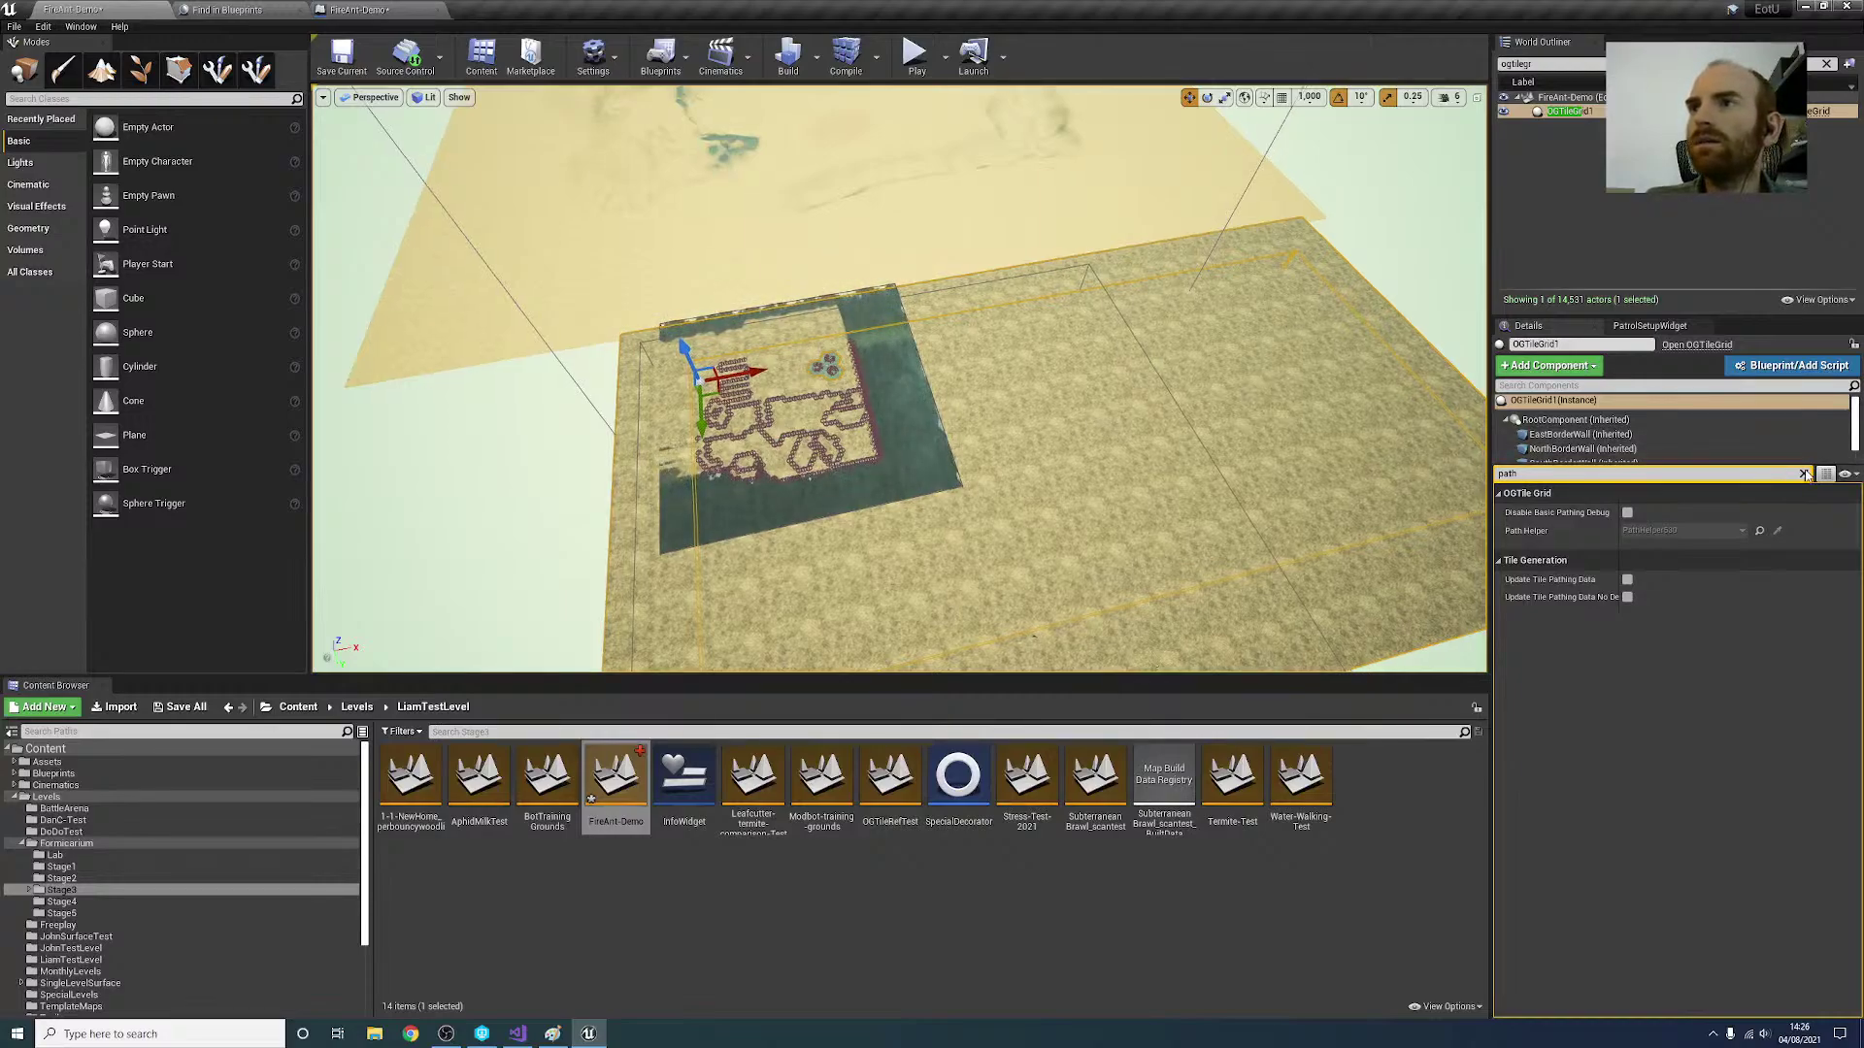
Step: Filter the OGTileGrid1 details by "tile gen" and disable Generate Skirt Mesh
click(1804, 473)
click(1739, 474)
text(ti)
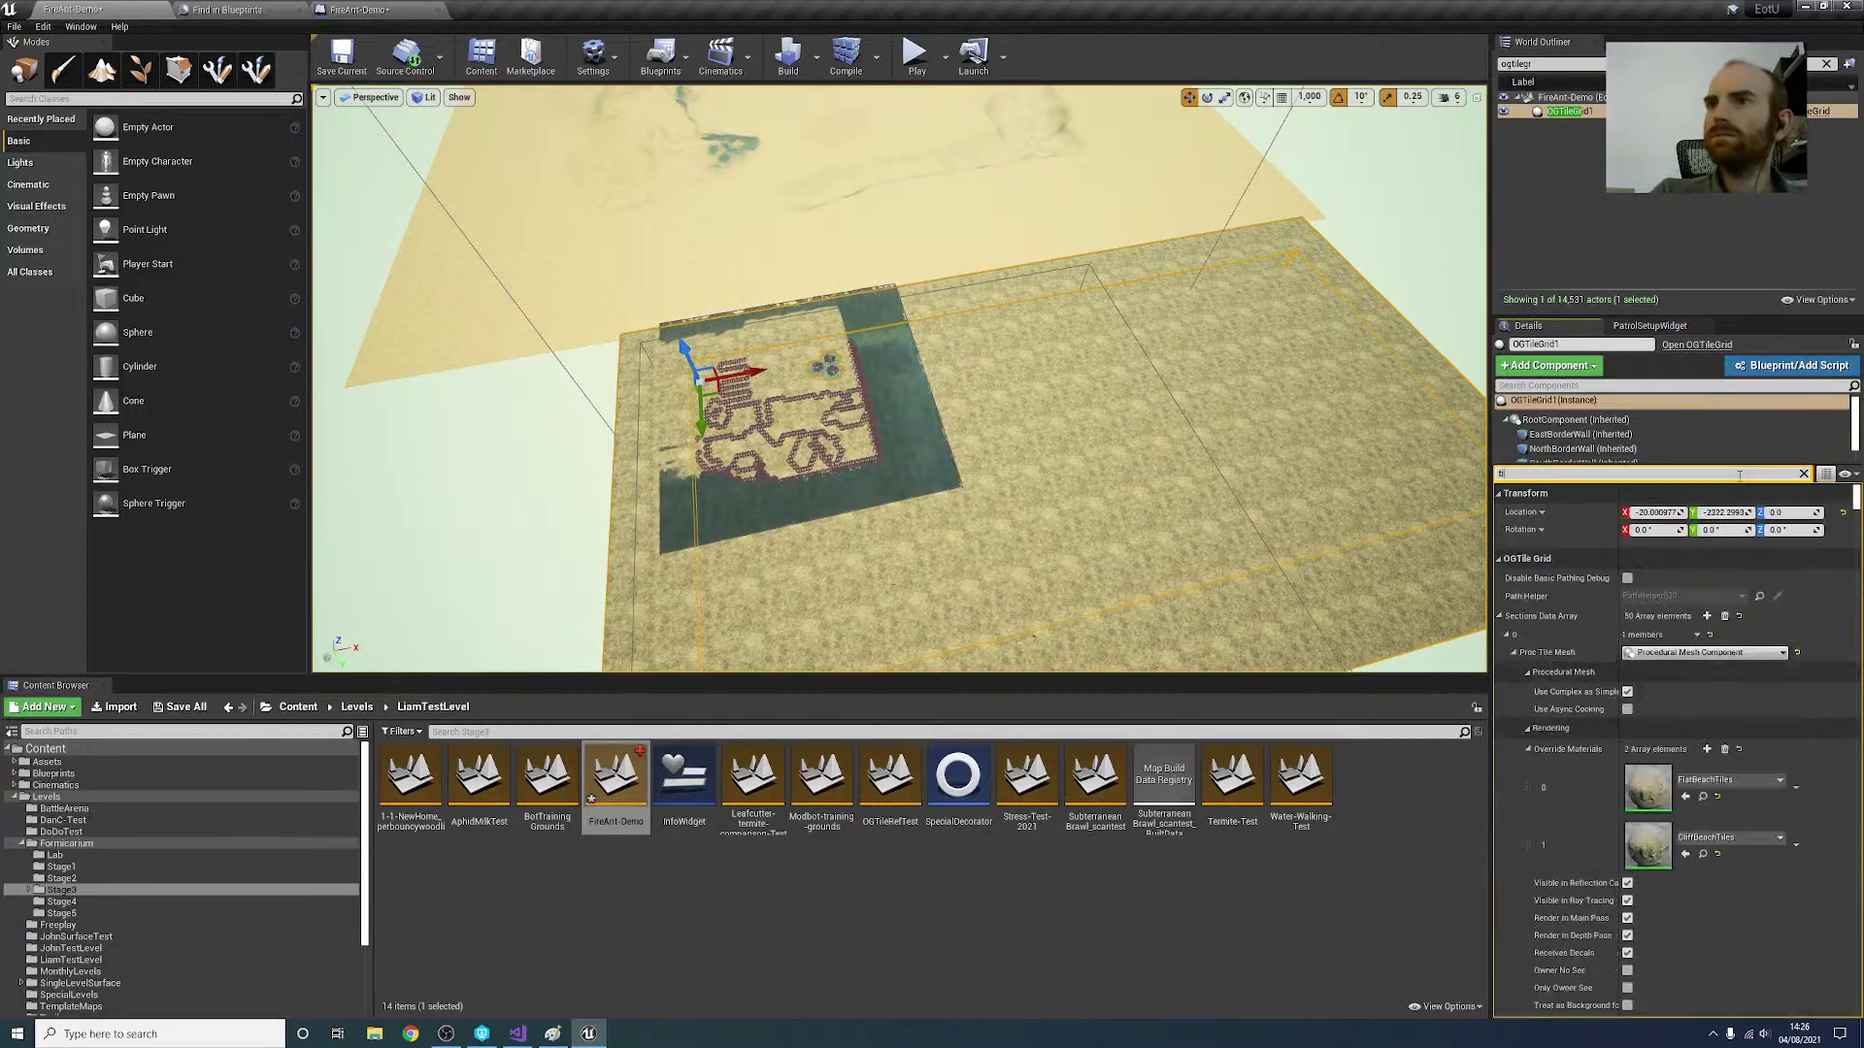
text(le gen)
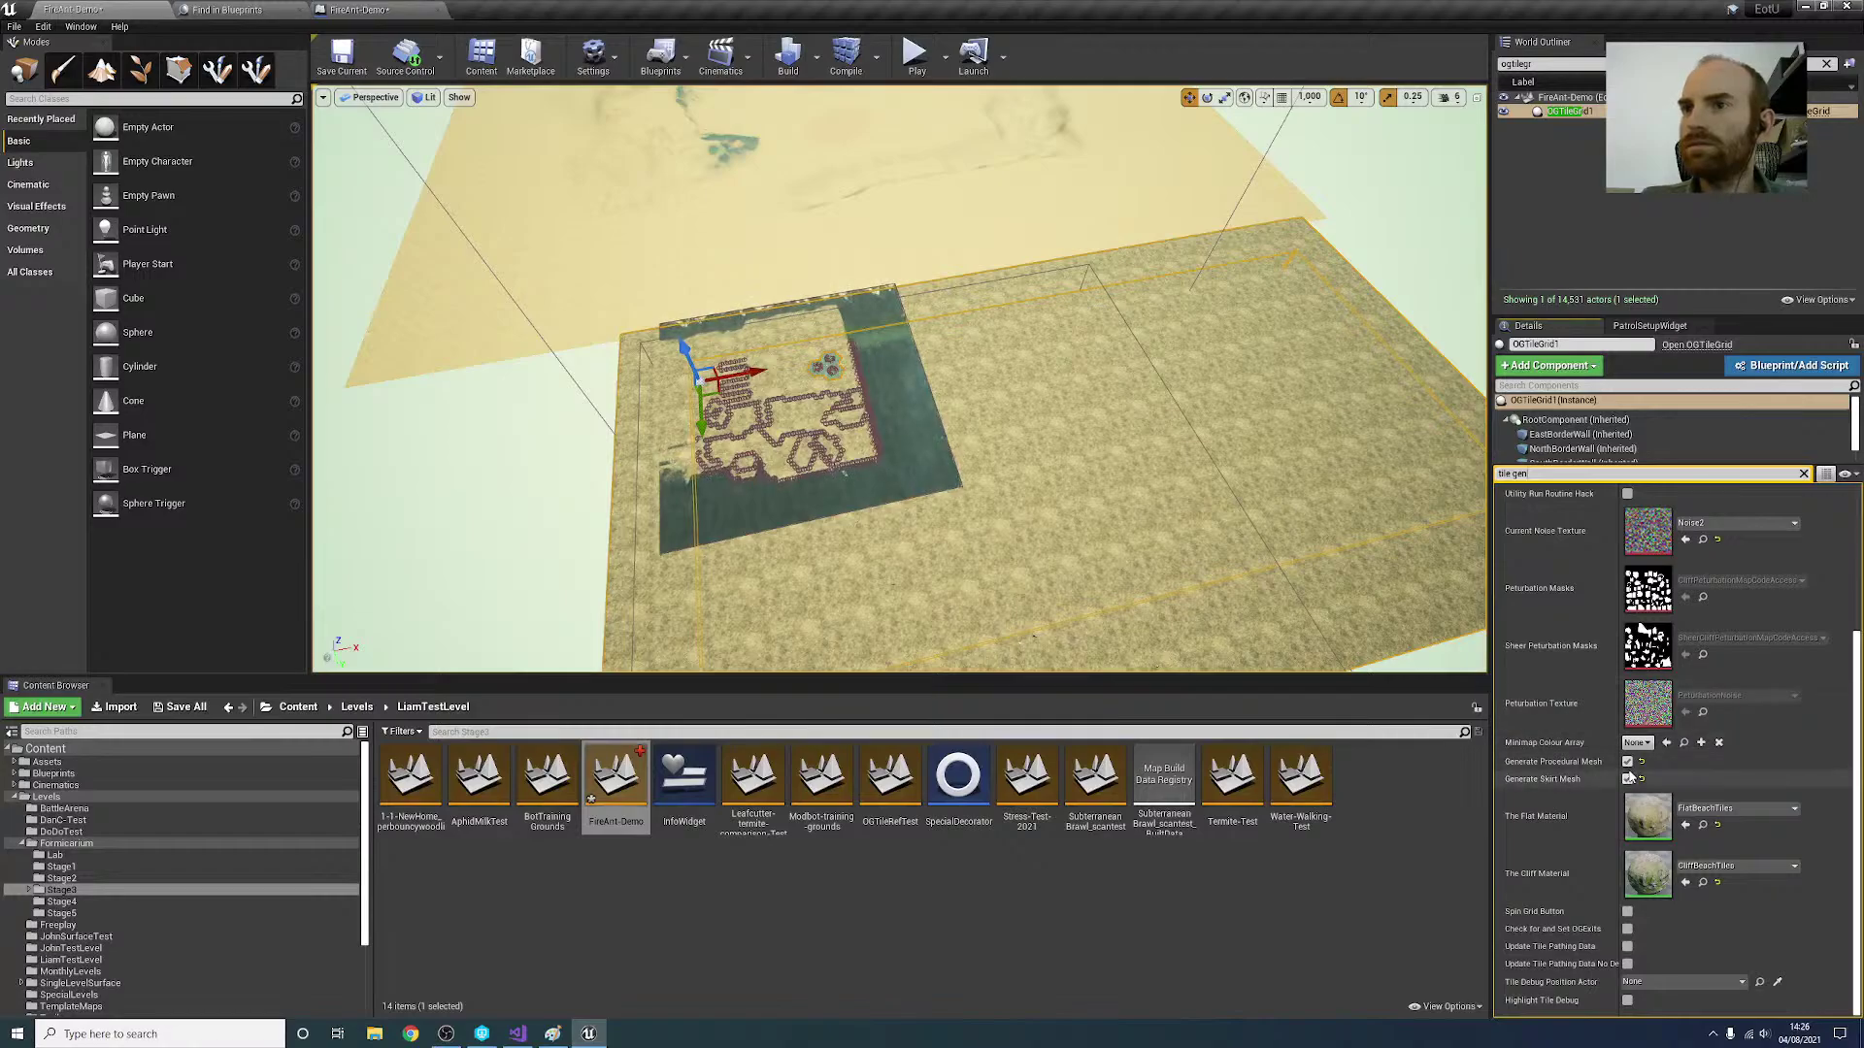
click(1628, 780)
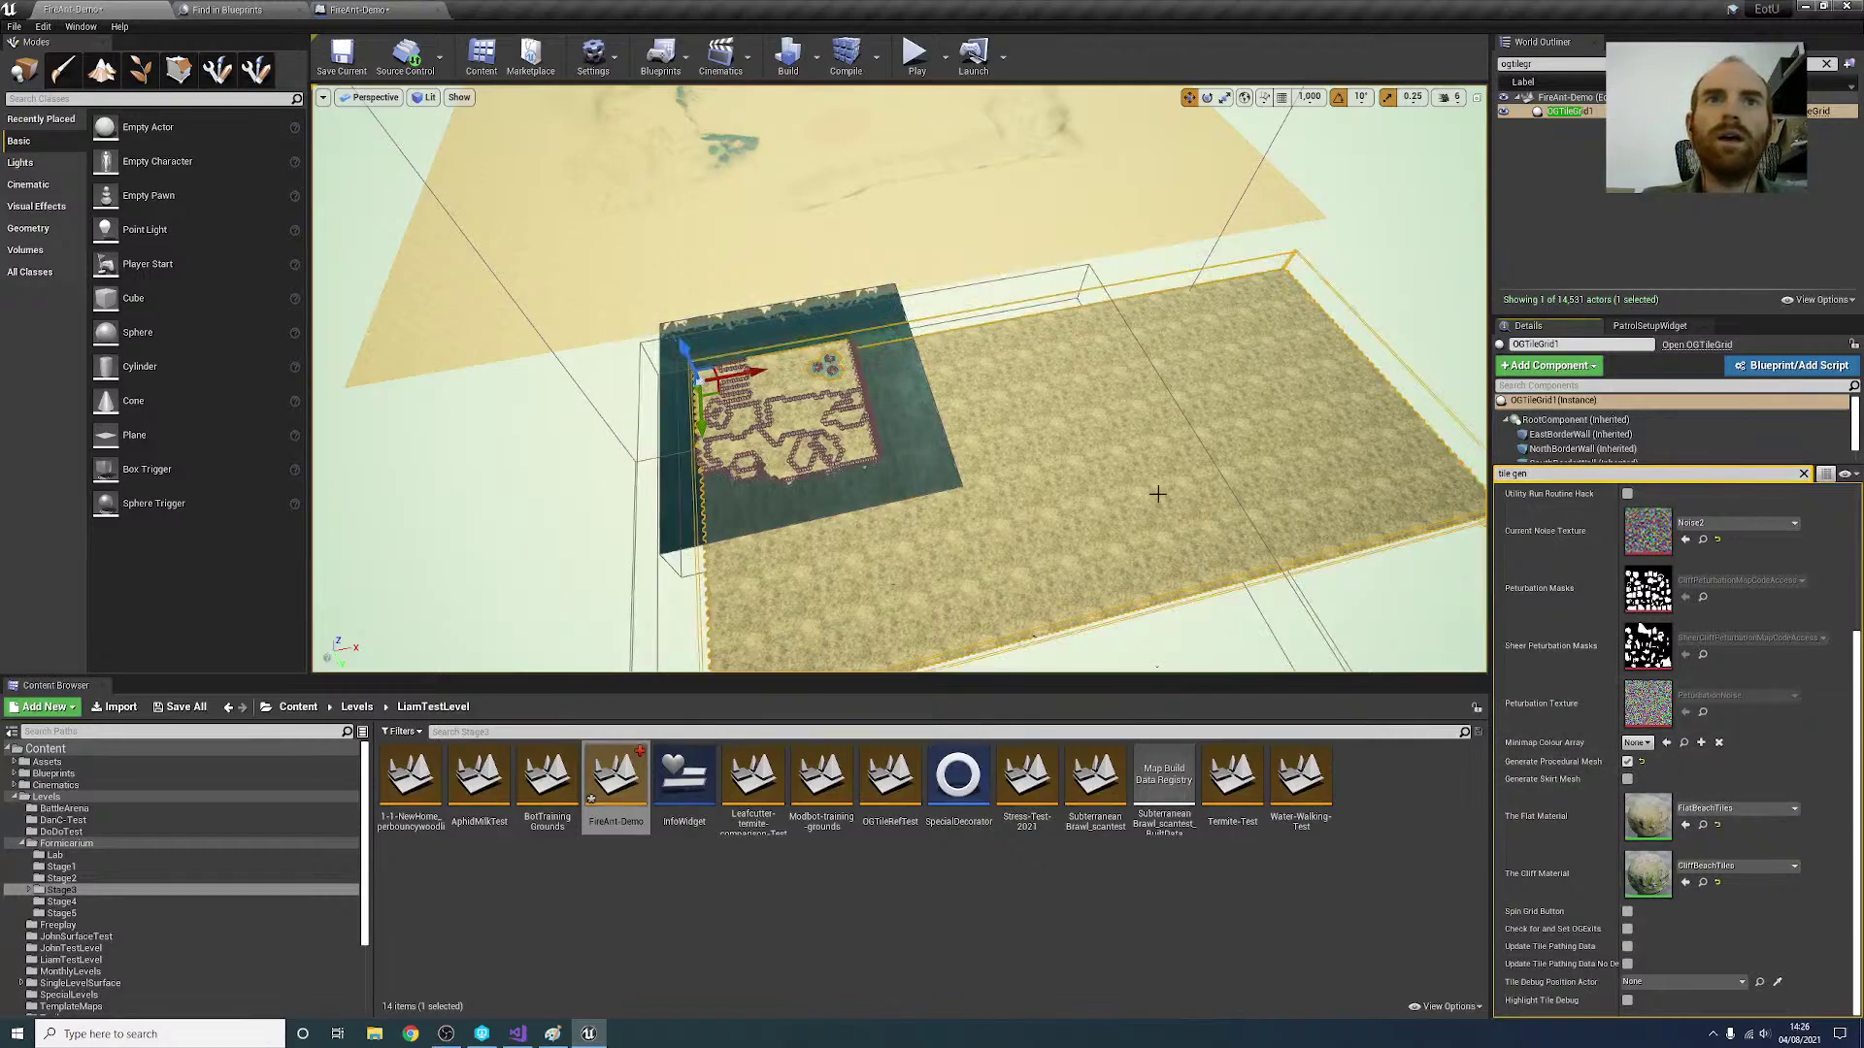
Step: Select WaterVolumeNew_BP, clear the details filter and move the water horizontally to the middle of the tile grid
right_drag(970, 436, 922, 437)
click(1080, 320)
right_drag(1080, 427, 1029, 454)
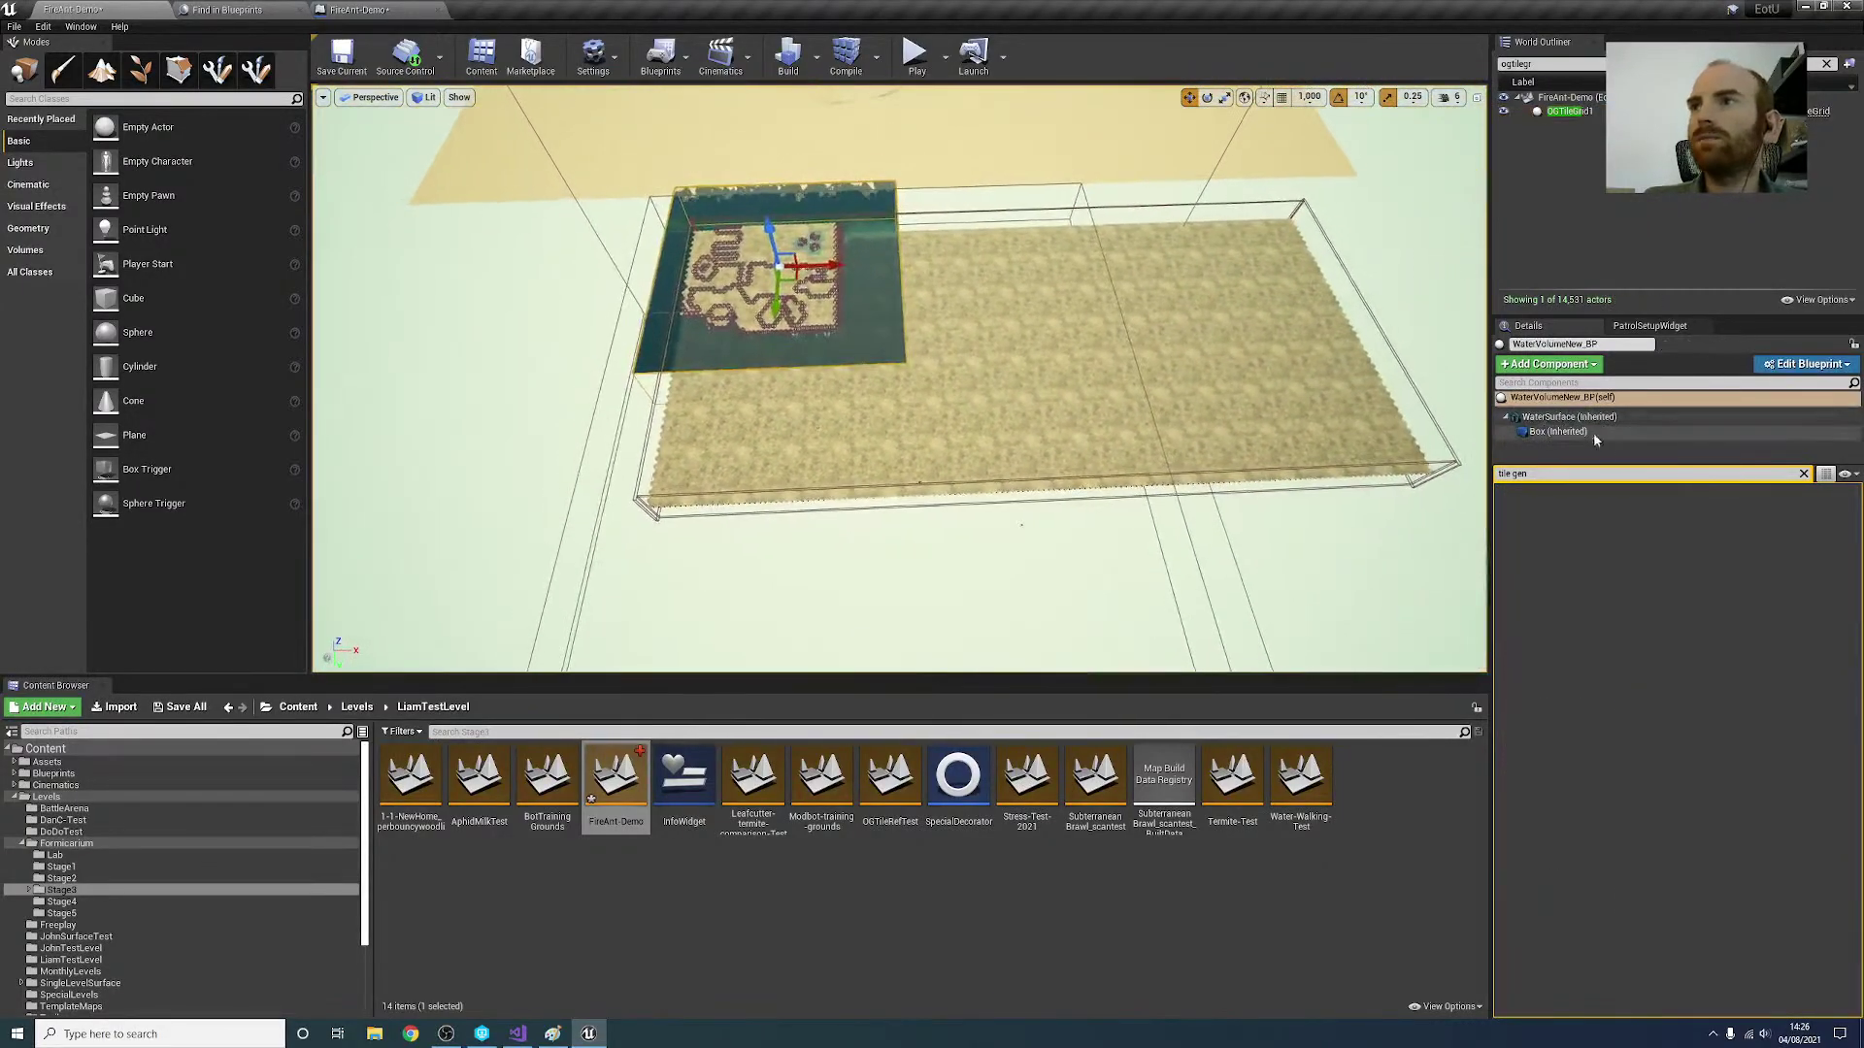
click(1803, 474)
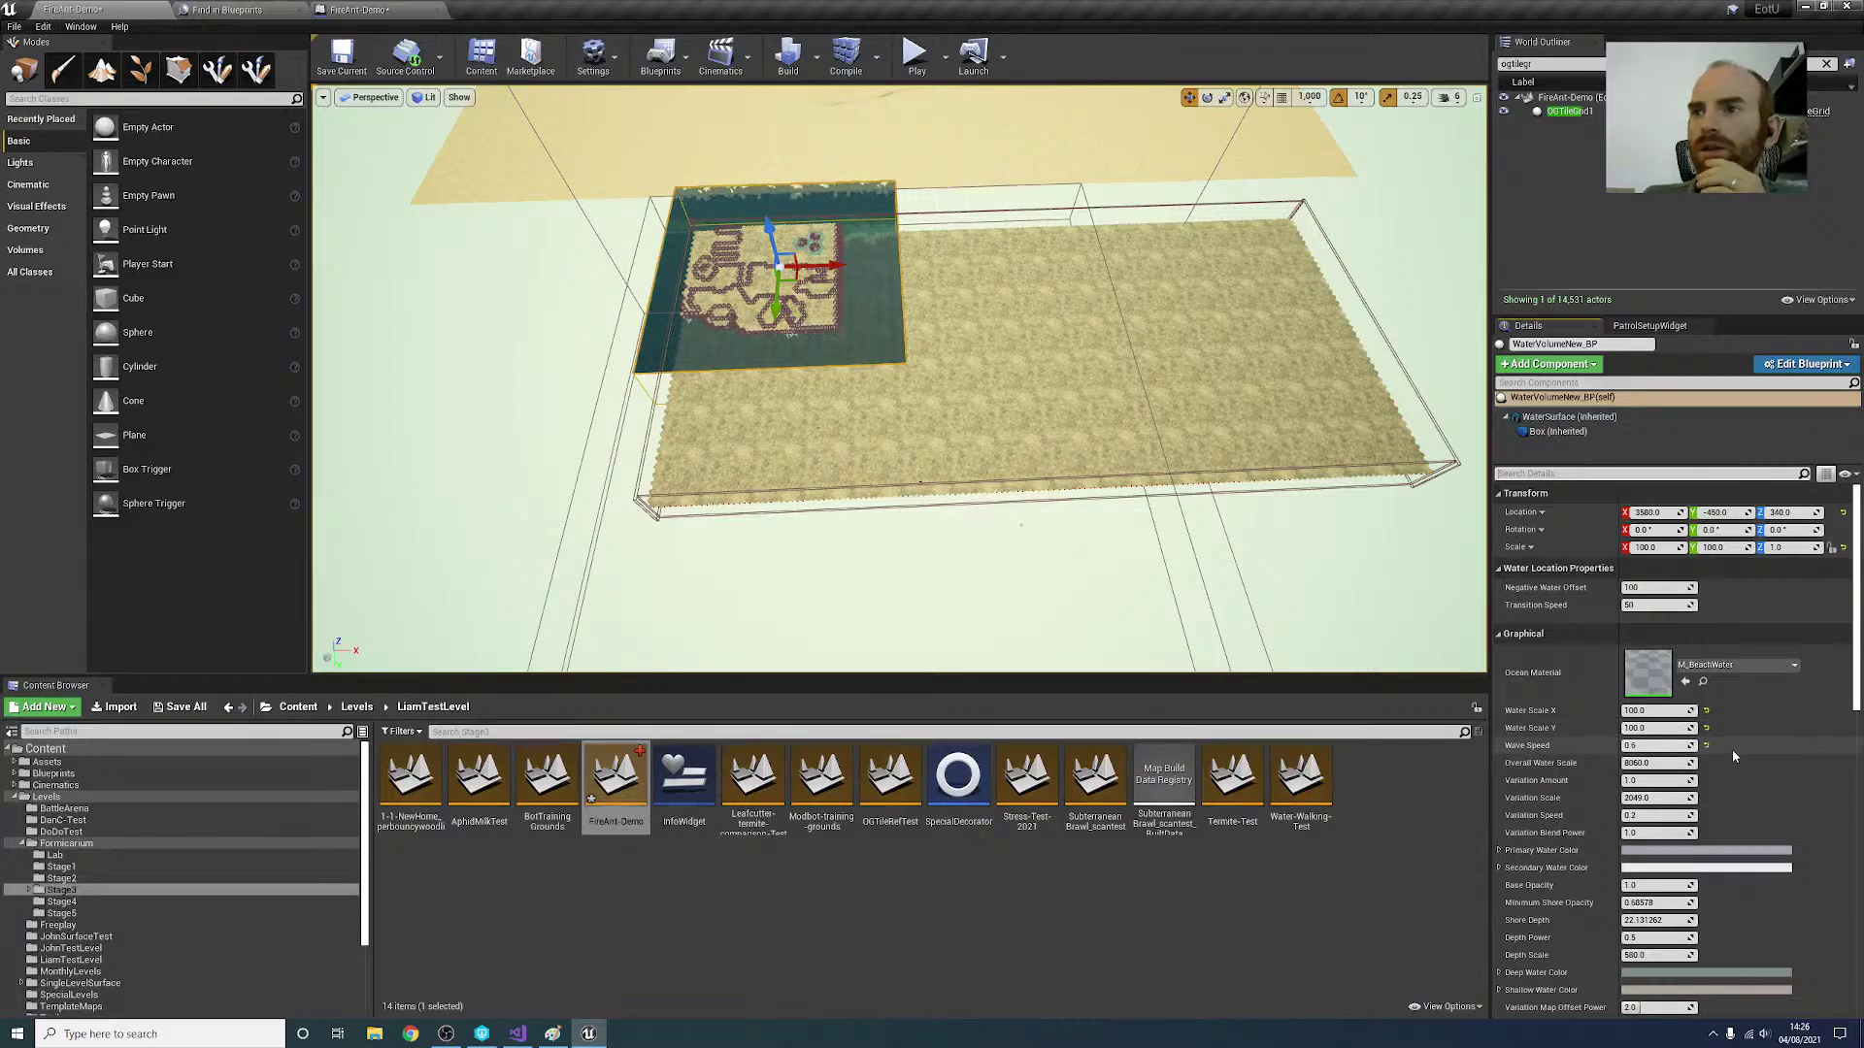
click(1498, 634)
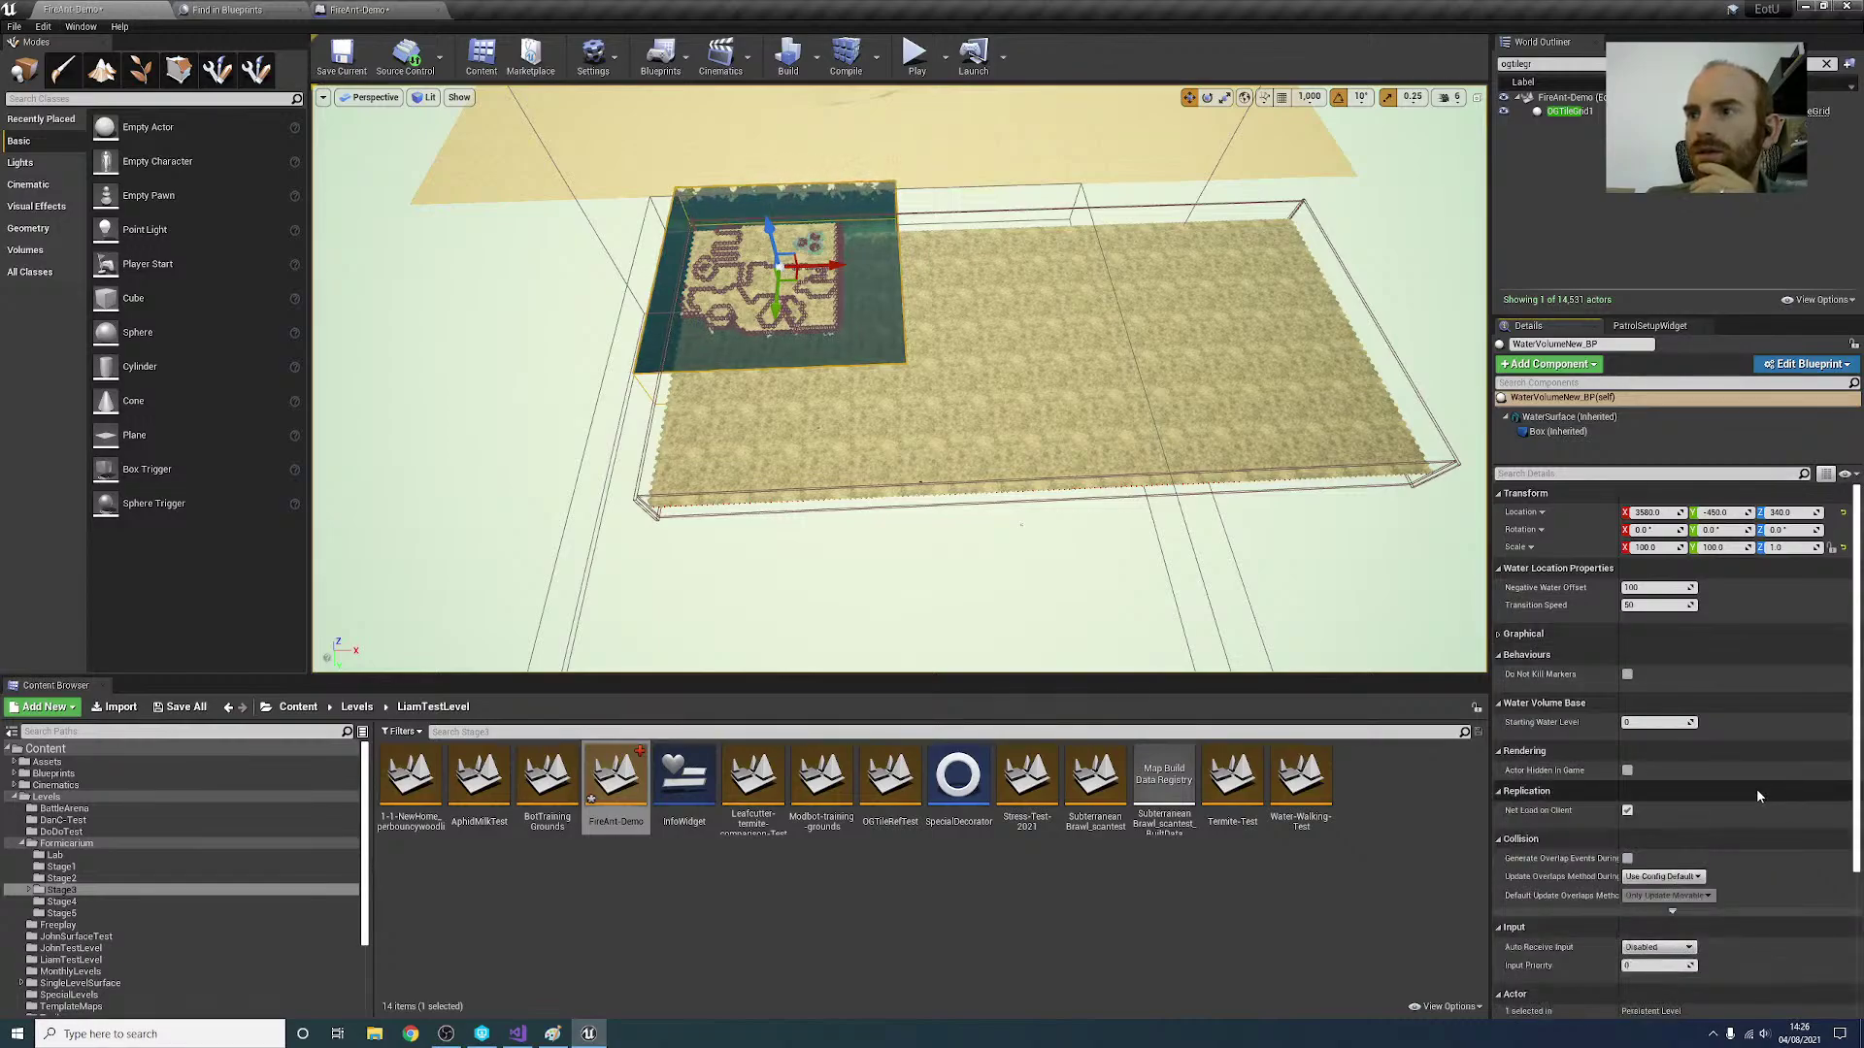
scroll(1756, 788, down, 5)
scroll(1759, 796, up, 4)
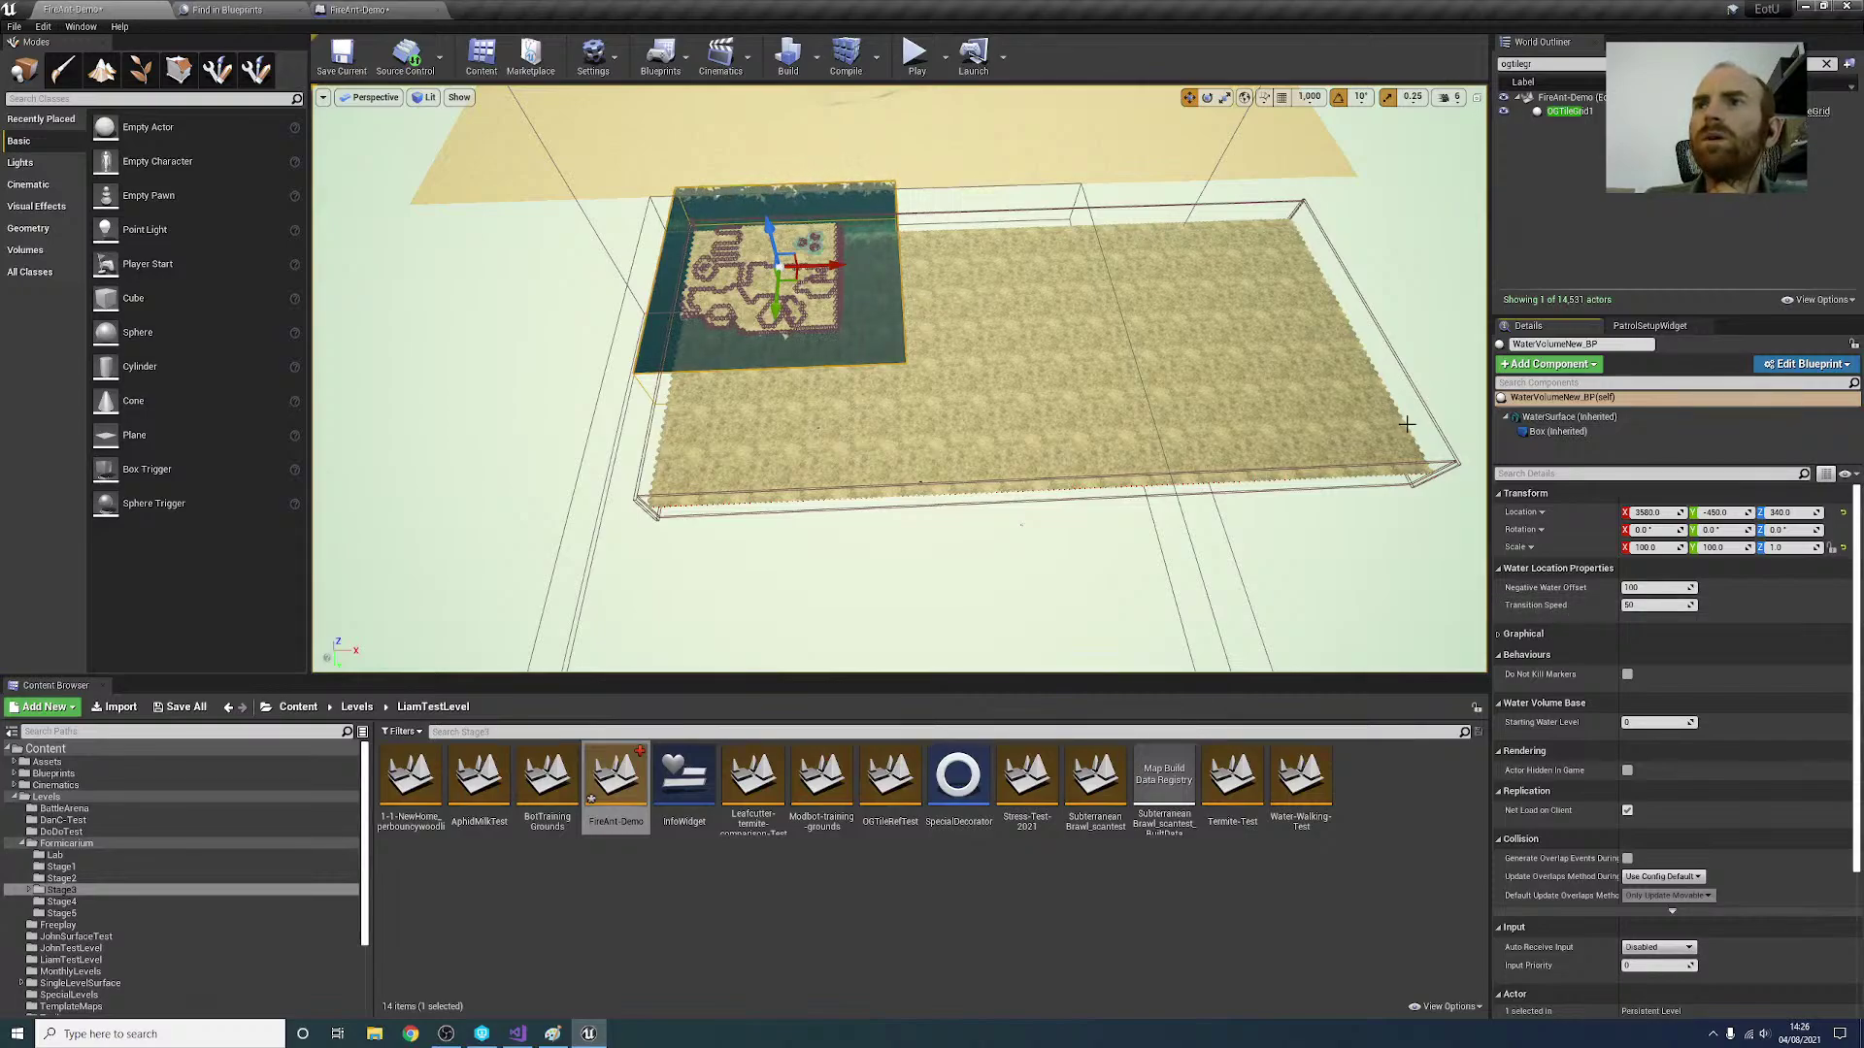
drag(796, 280, 1064, 350)
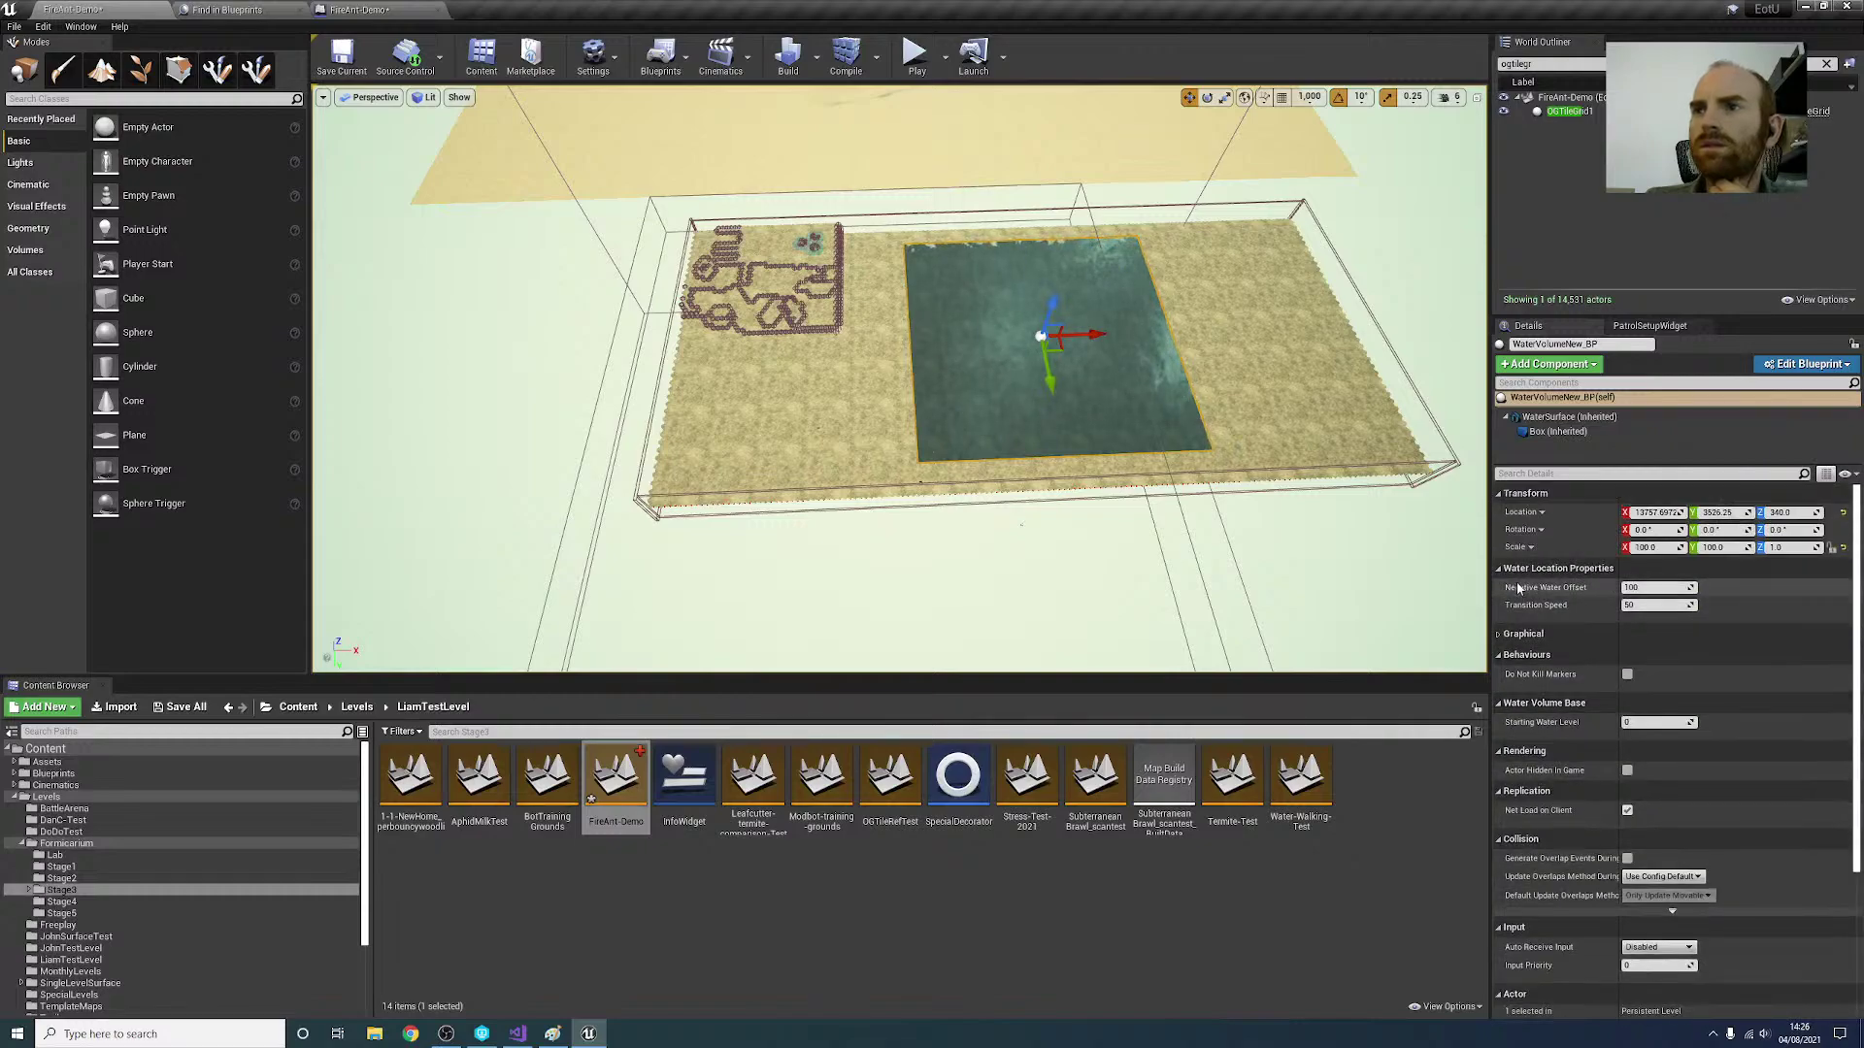
Step: Enlarge the water plane to cover the whole tile grid, with Water Scale X about 297.6 and Water Scale Y about 158.9
click(1522, 633)
scroll(1788, 749, down, 5)
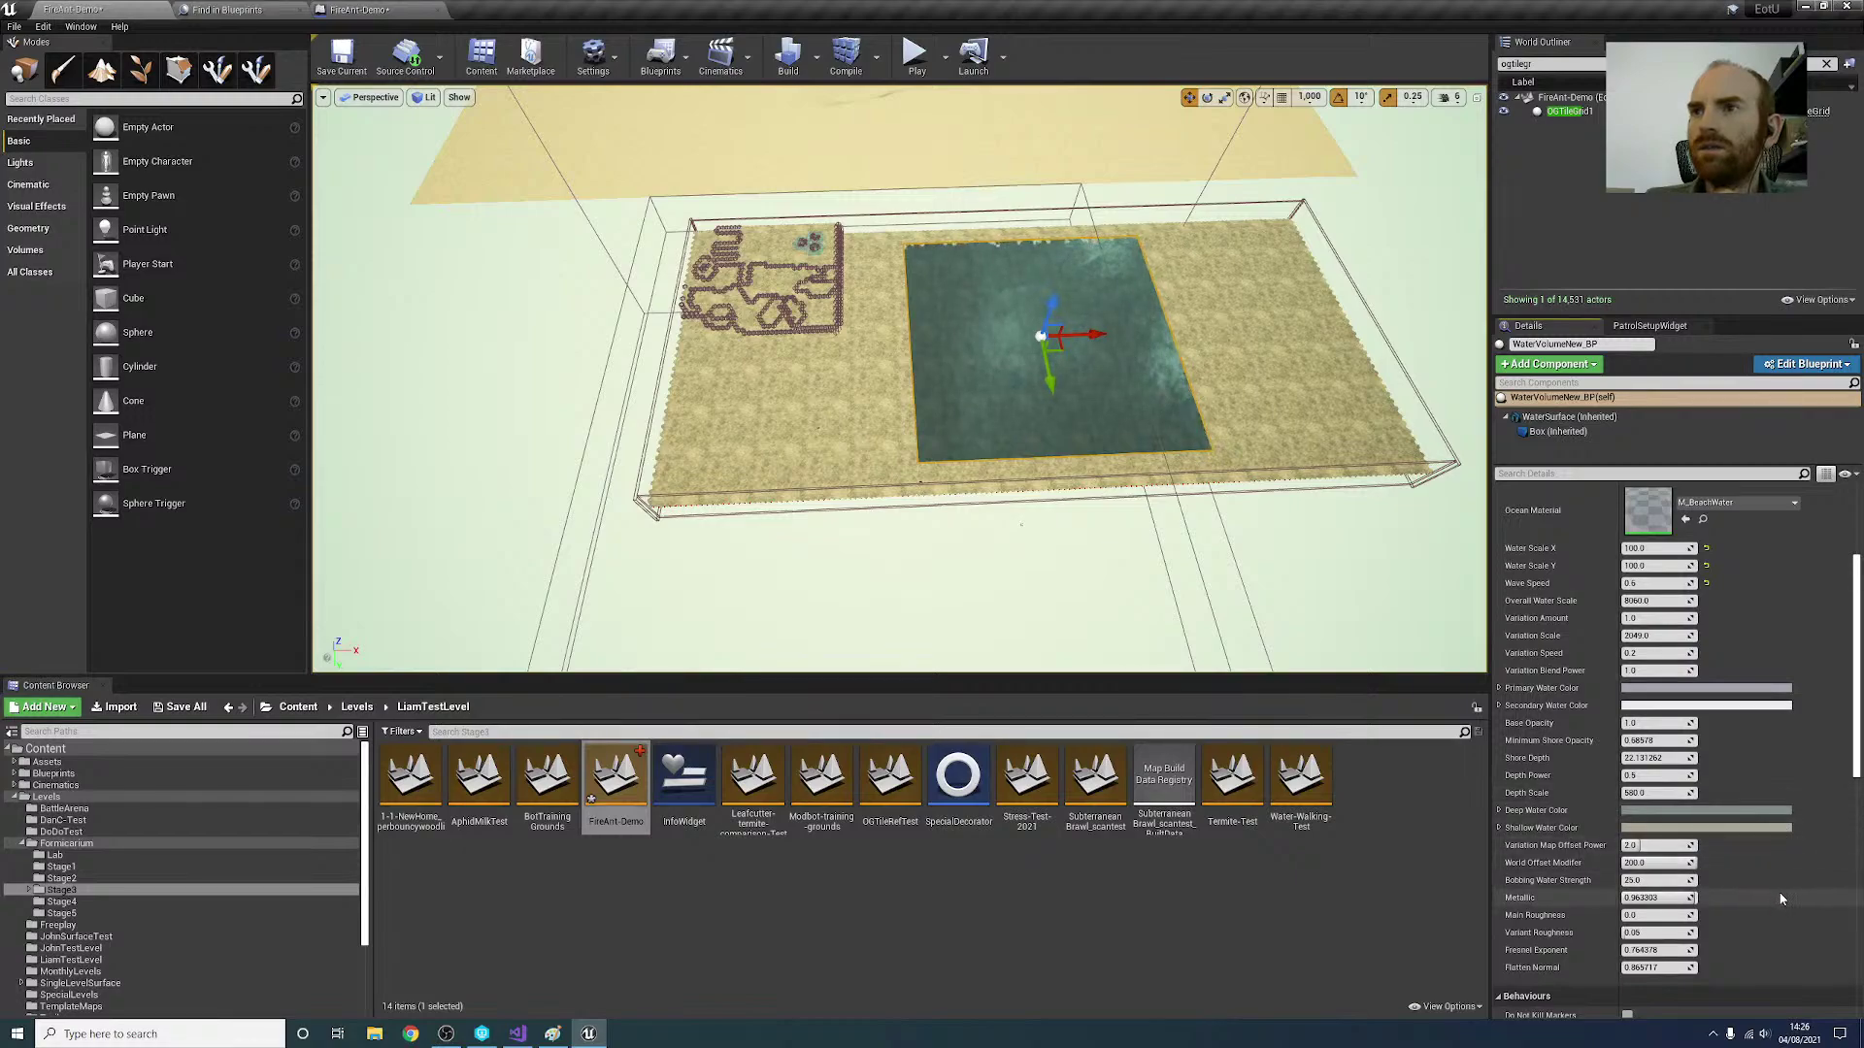
scroll(1781, 899, up, 3)
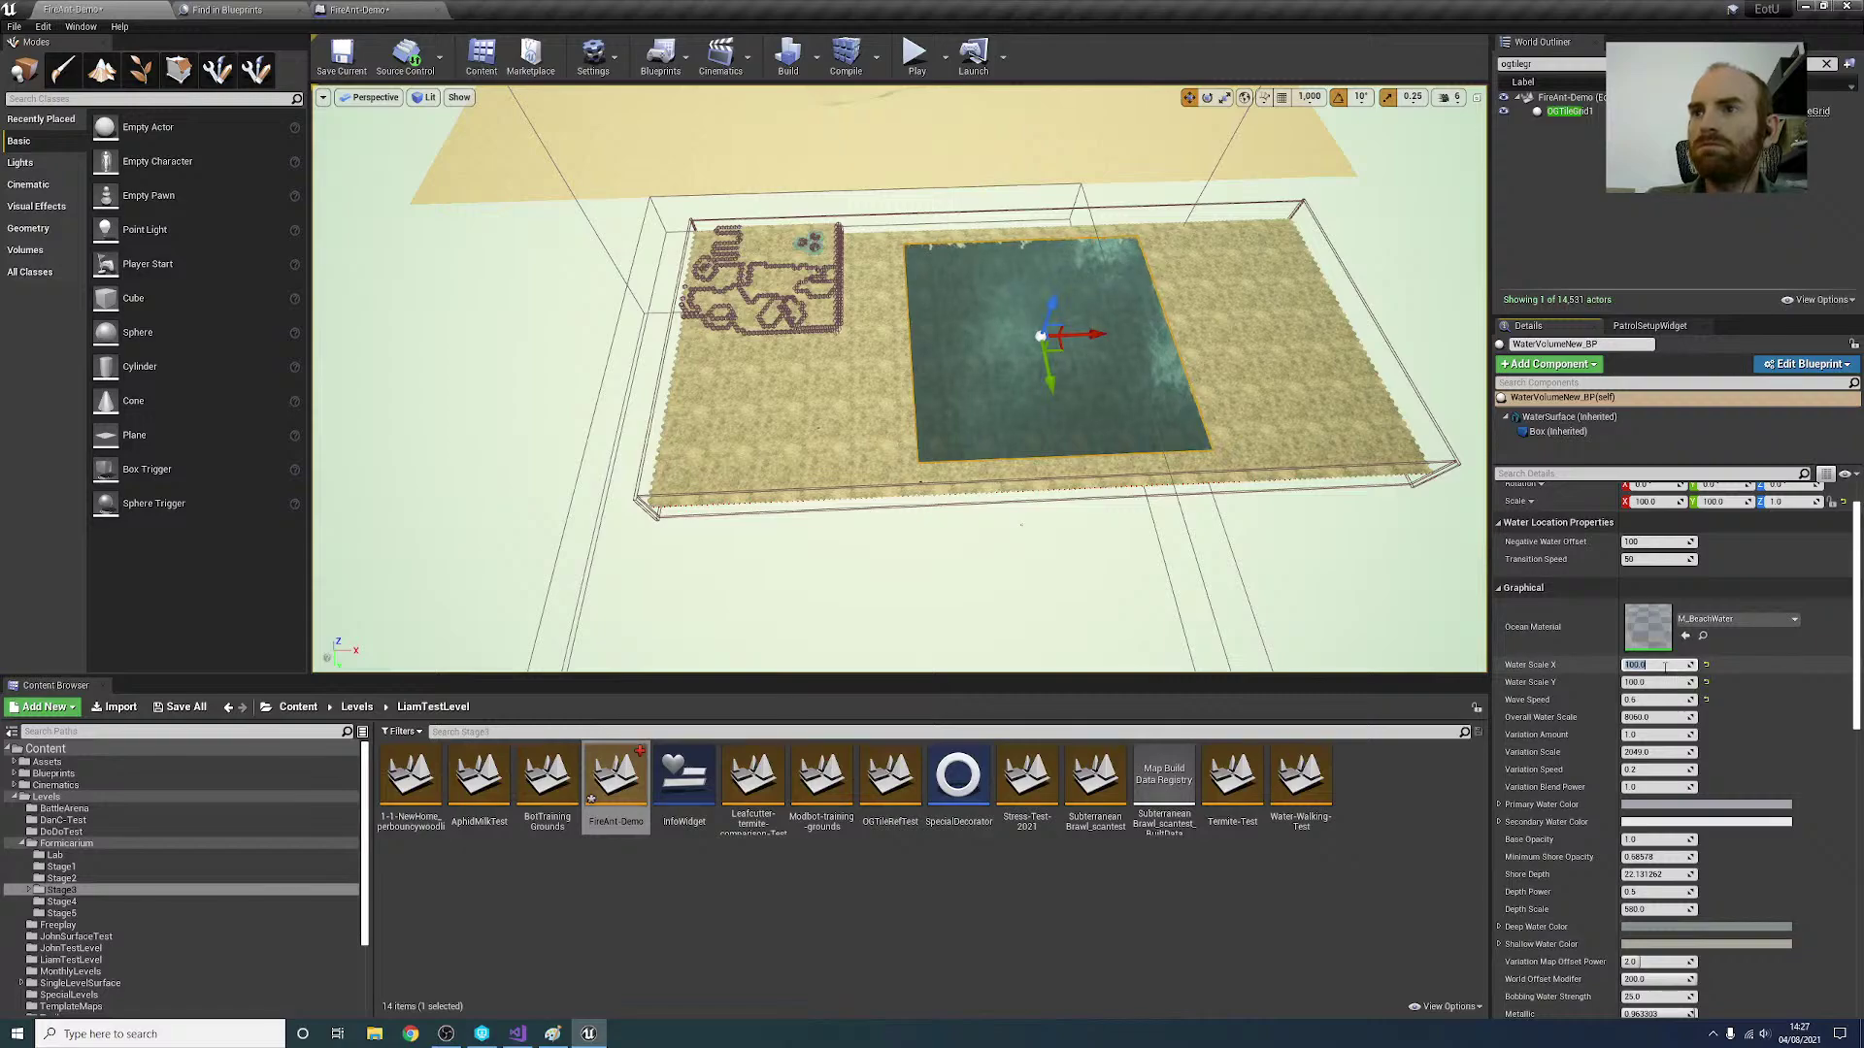
text(200)
key(Return)
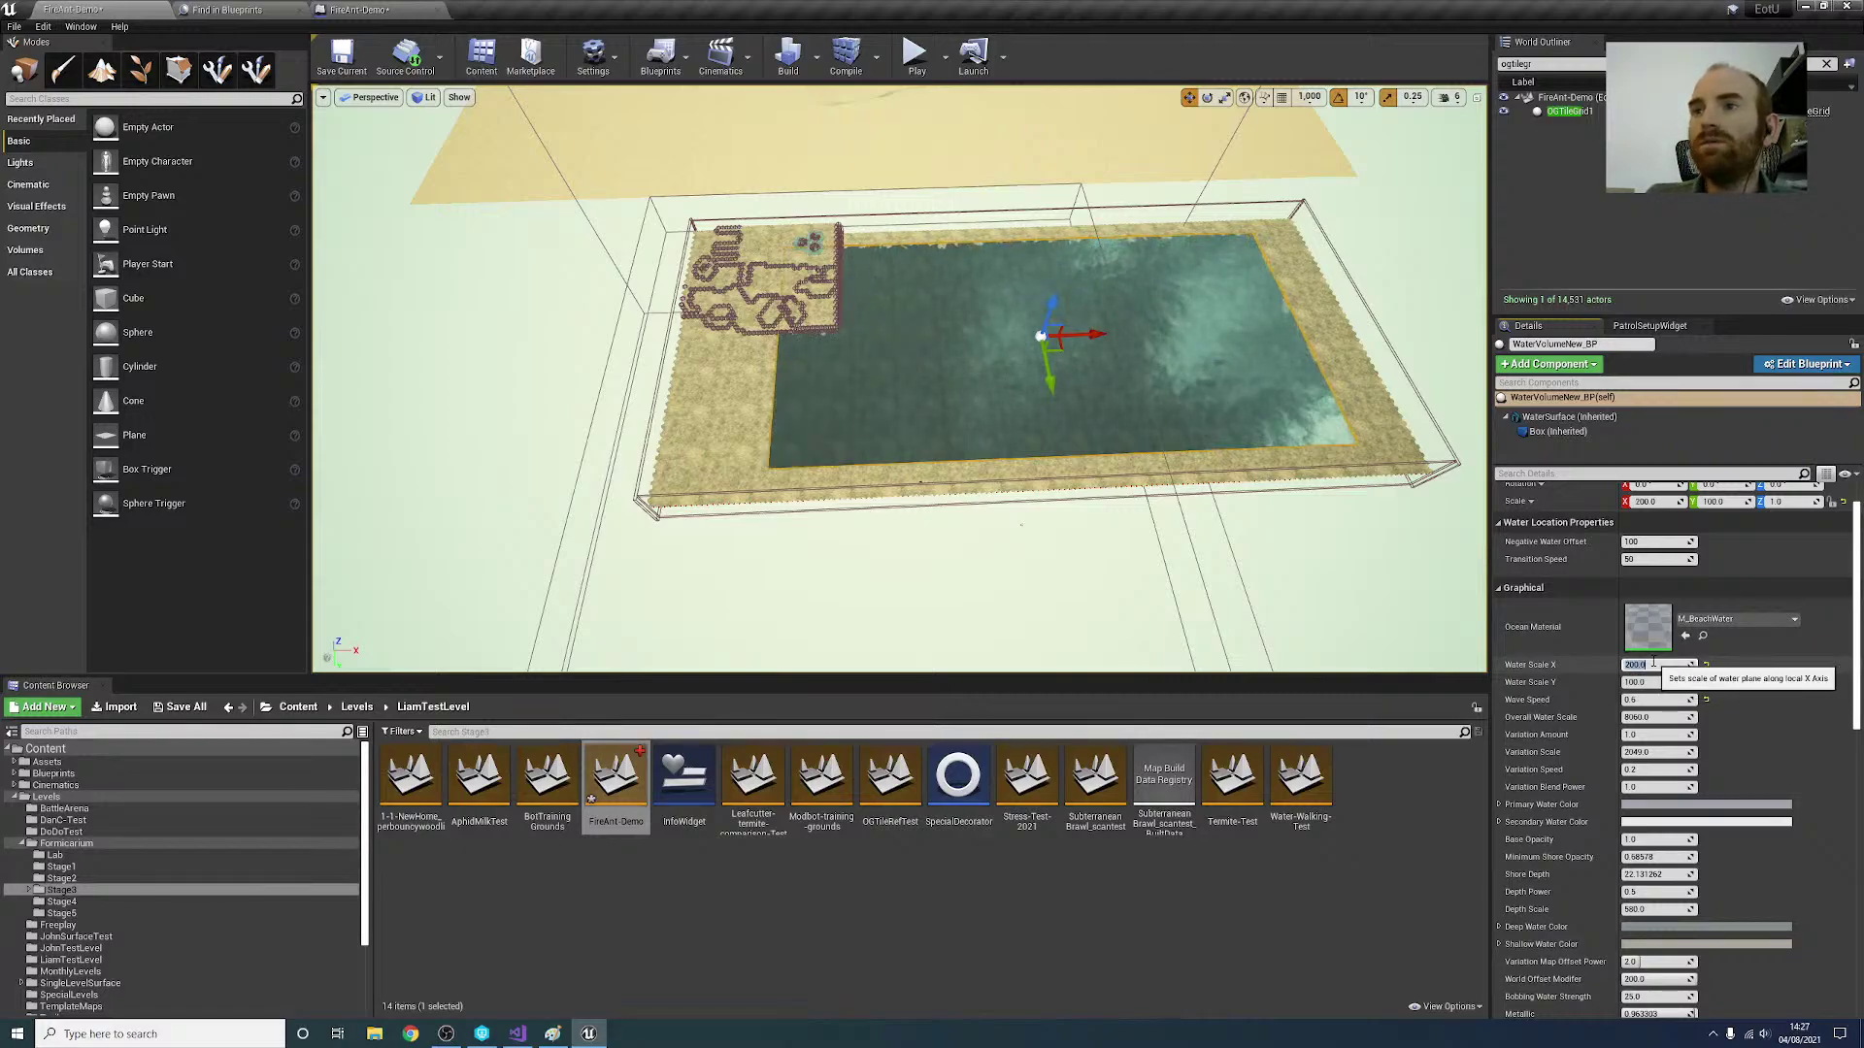
drag(1660, 664, 1713, 682)
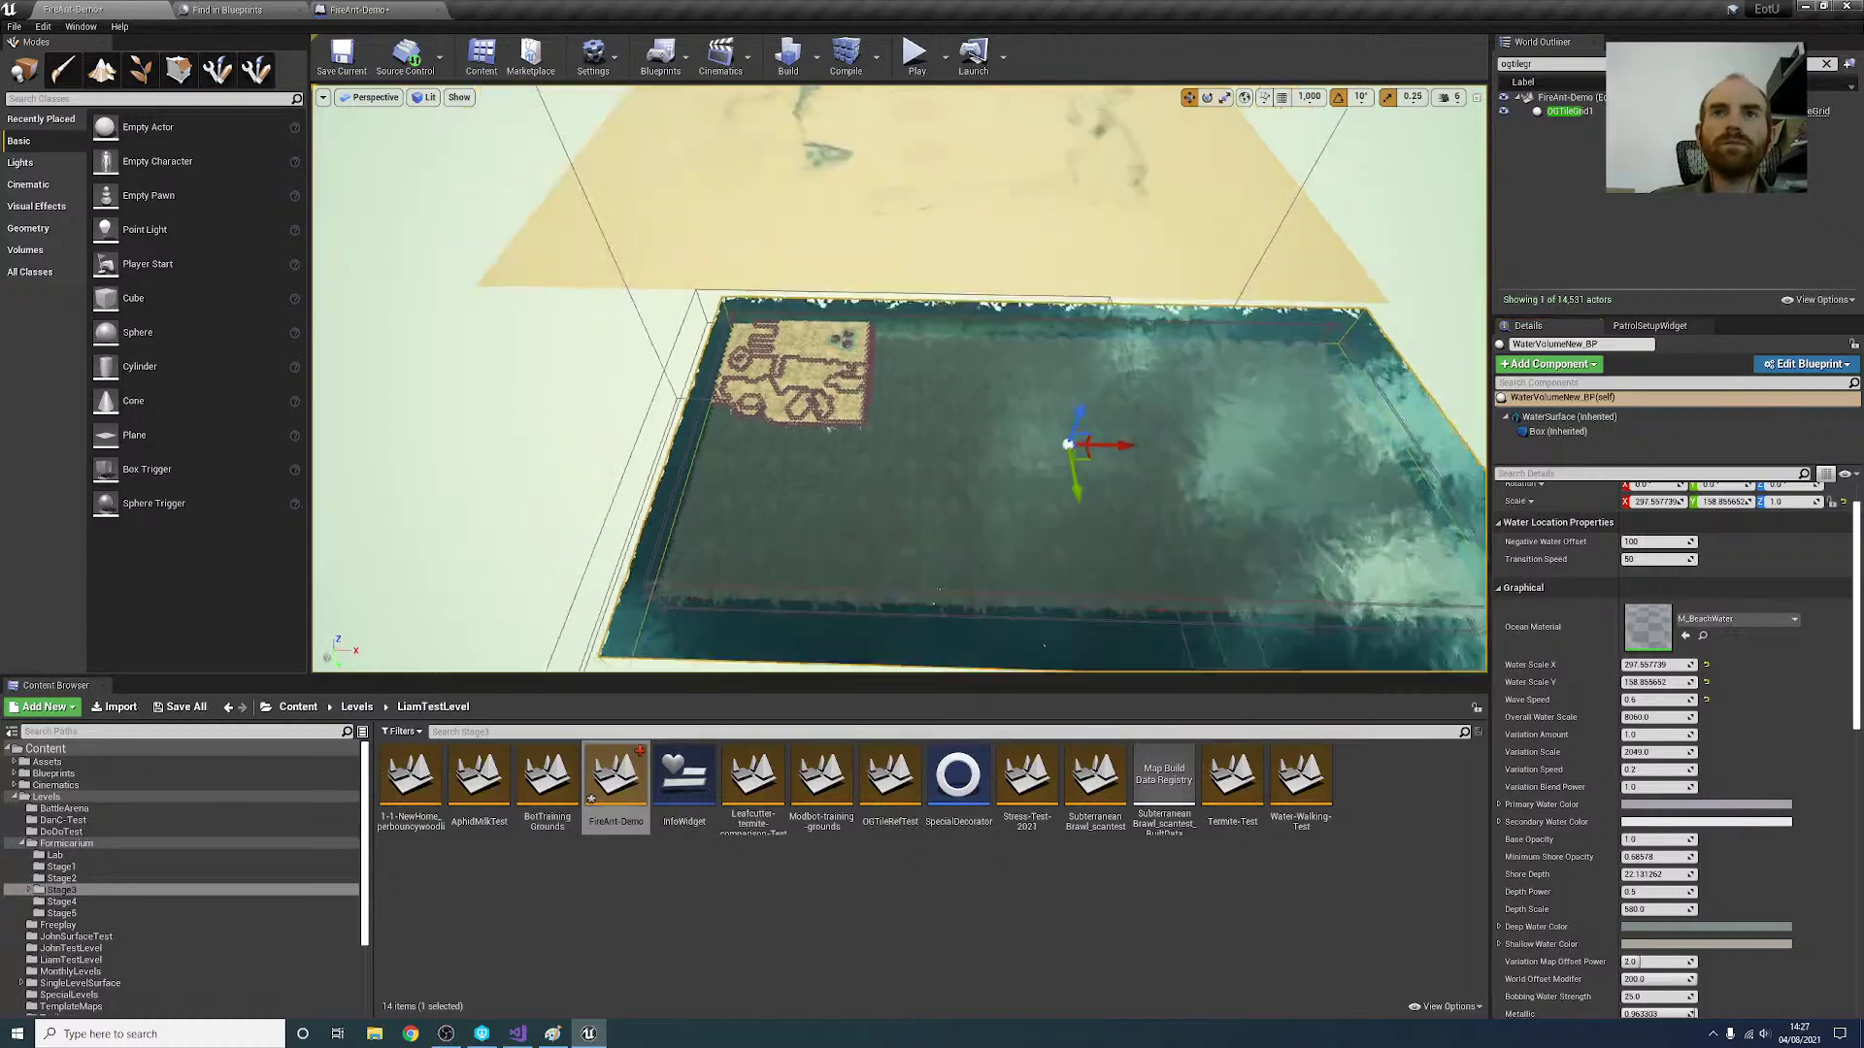
Step: In the surface builder mode, paint a large Height 3 area beside the existing maze with a brush size of about 1579
key(w)
right_drag(899, 389, 975, 453)
key(s)
drag(1029, 284, 1026, 305)
key(w)
right_drag(1026, 305, 933, 282)
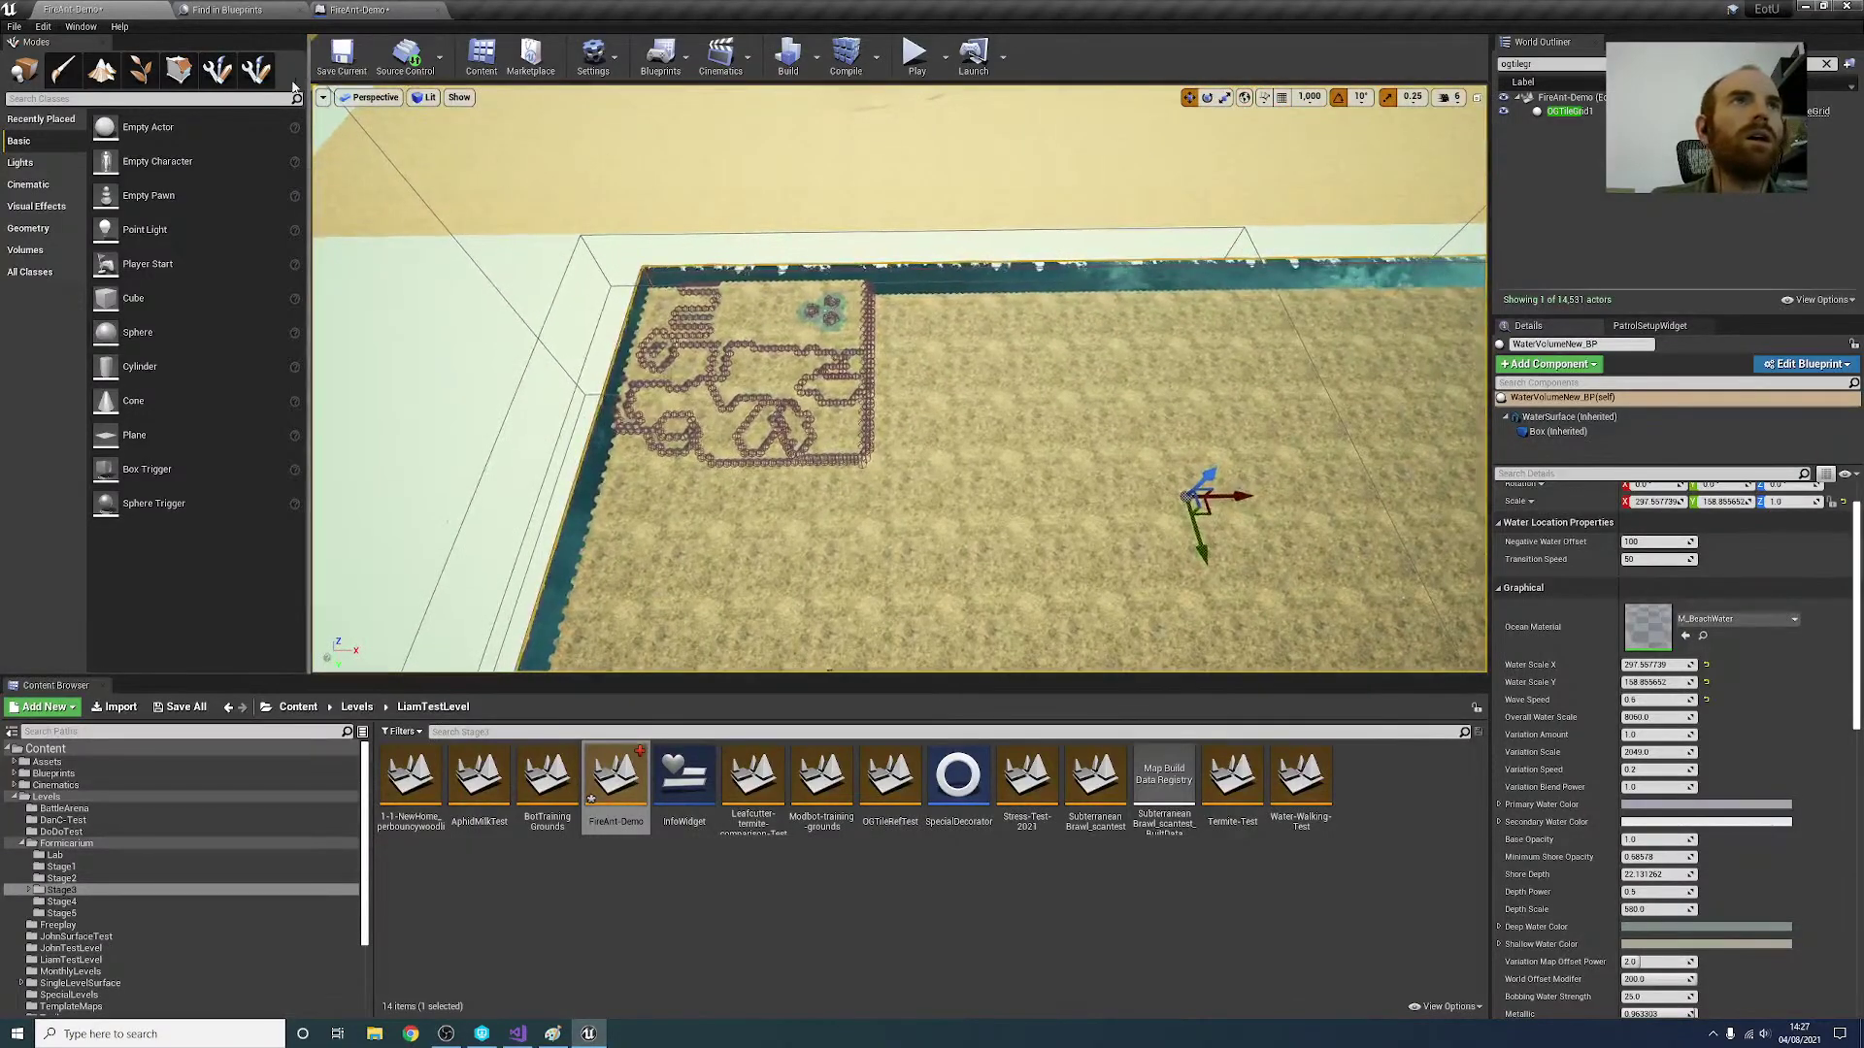
click(256, 72)
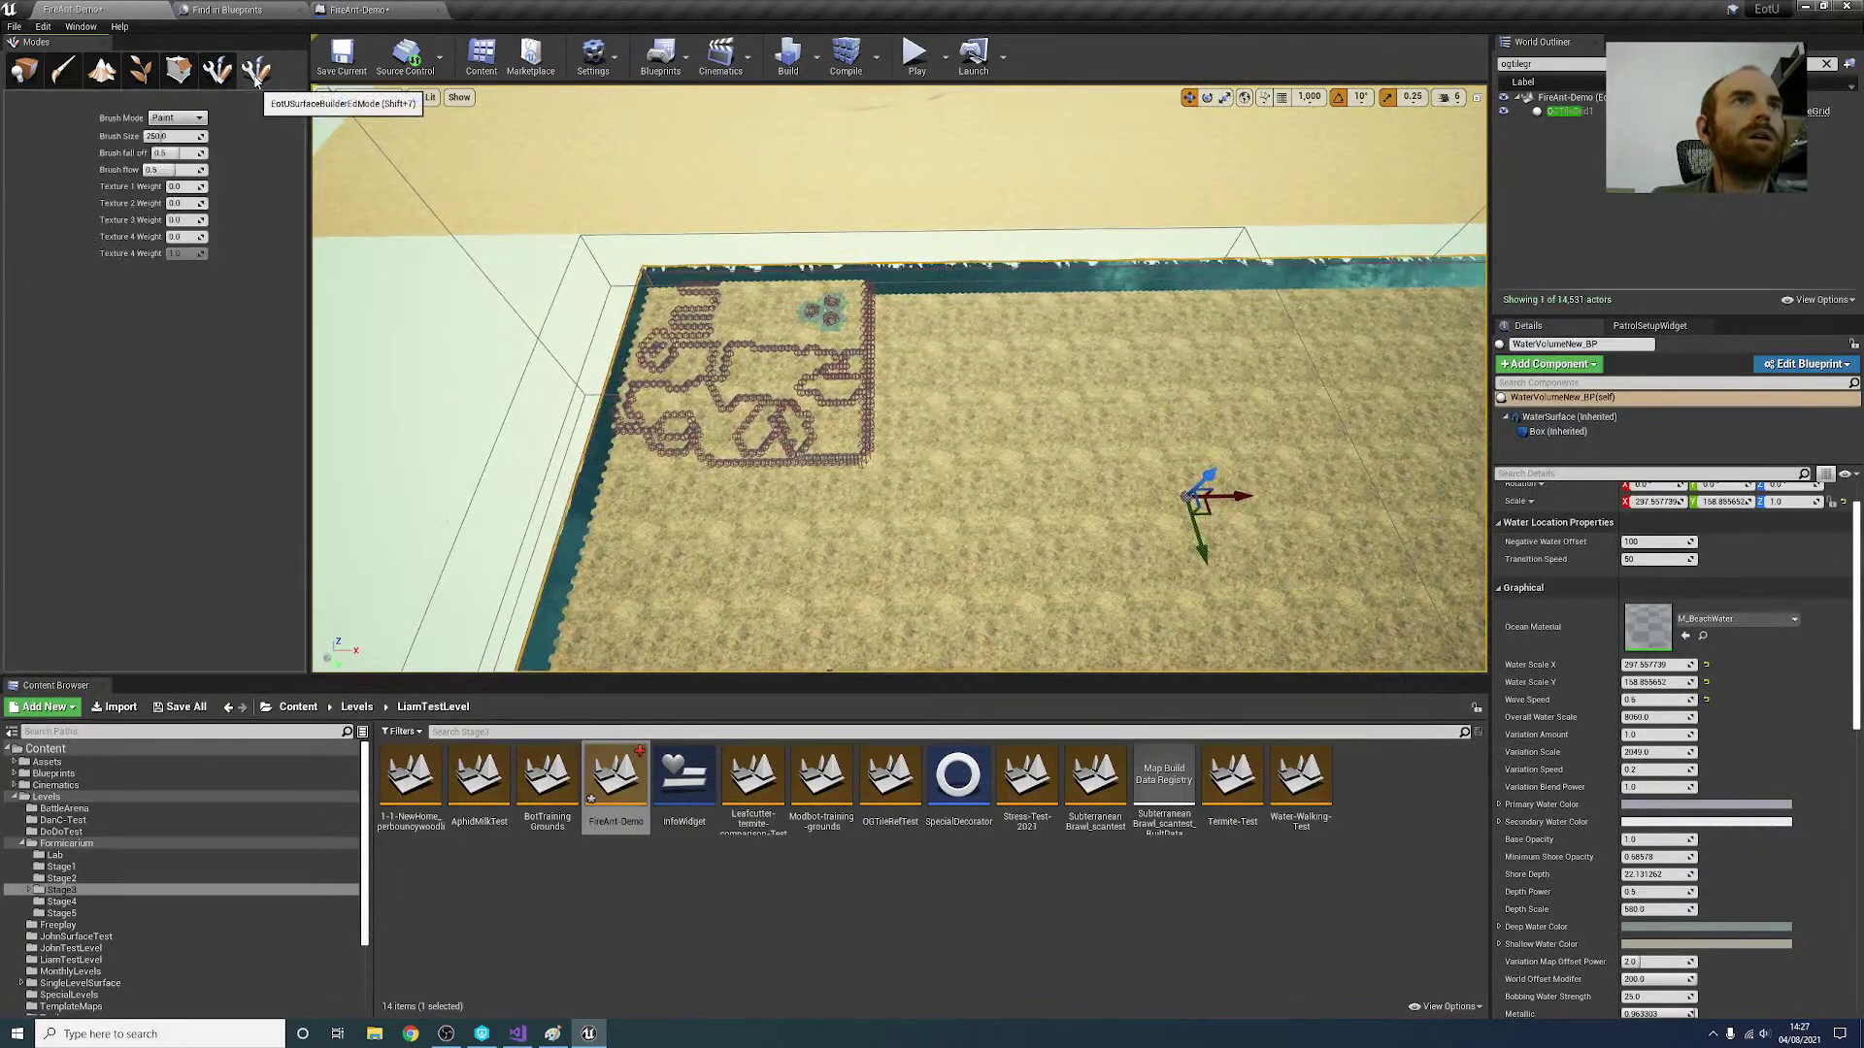
click(201, 116)
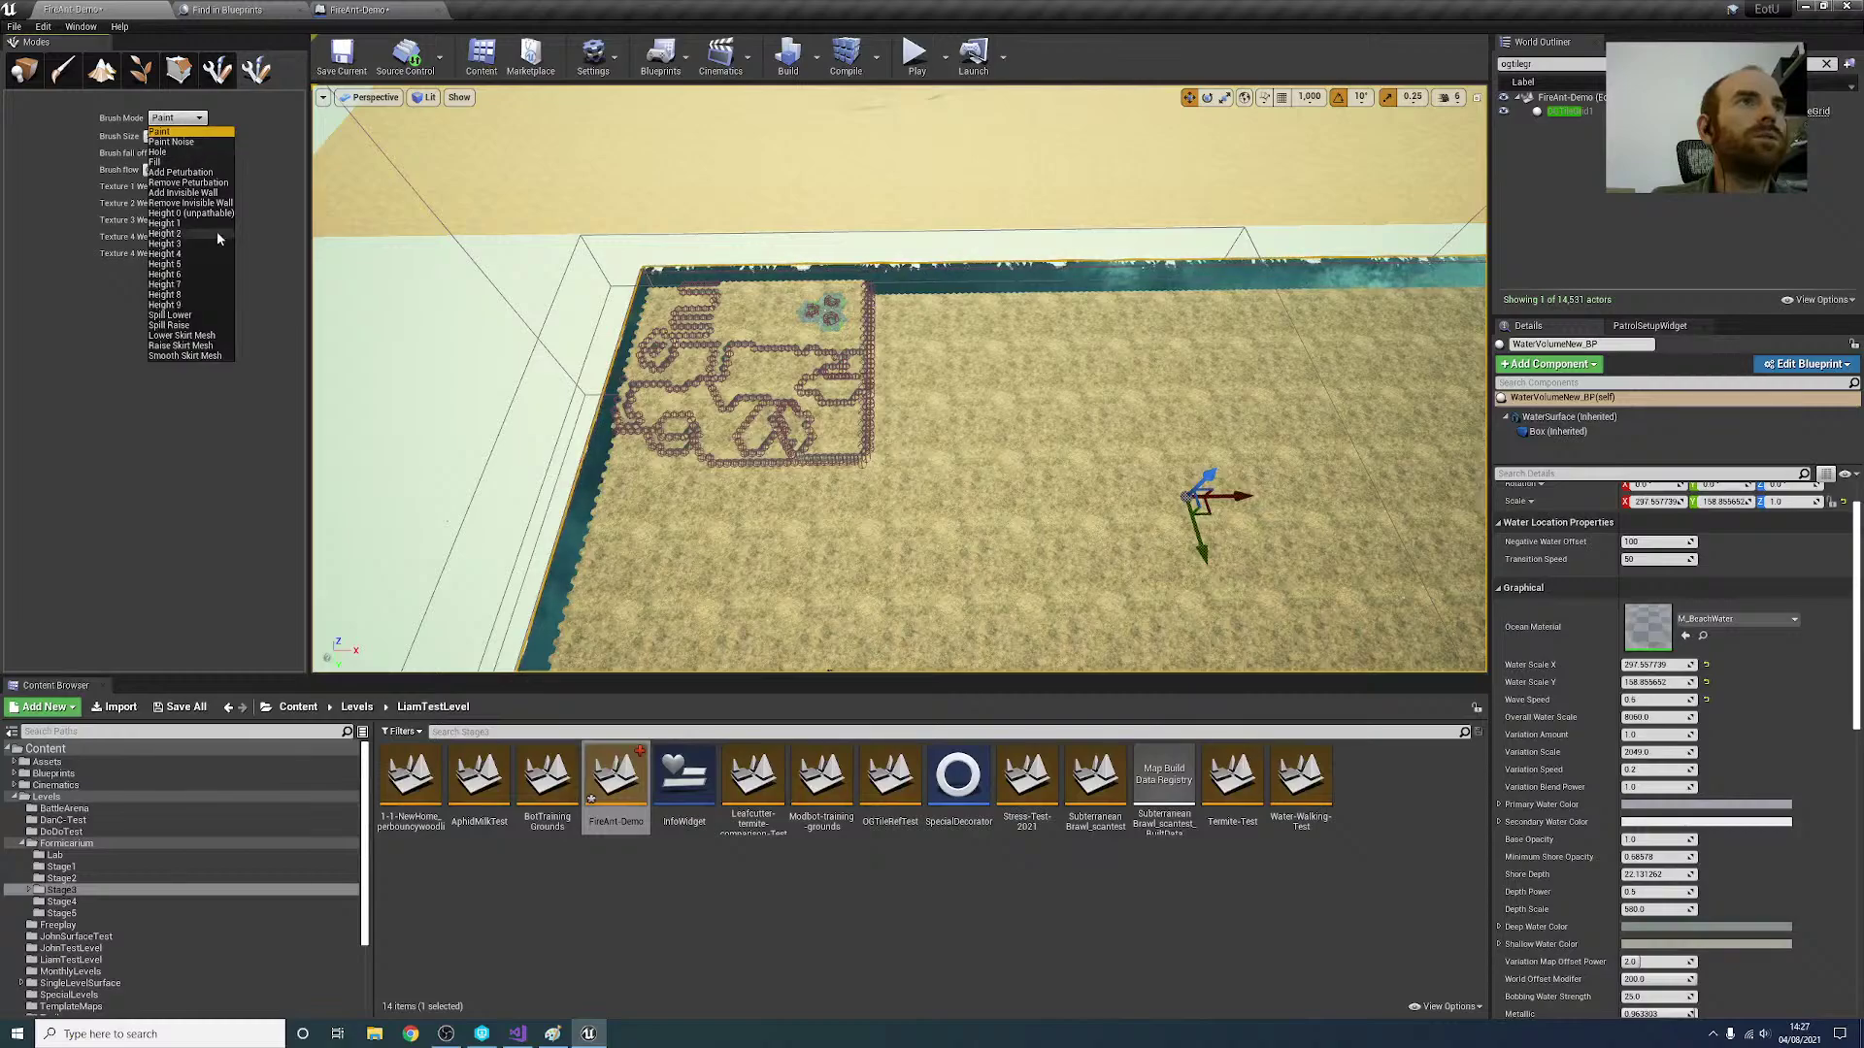
click(175, 256)
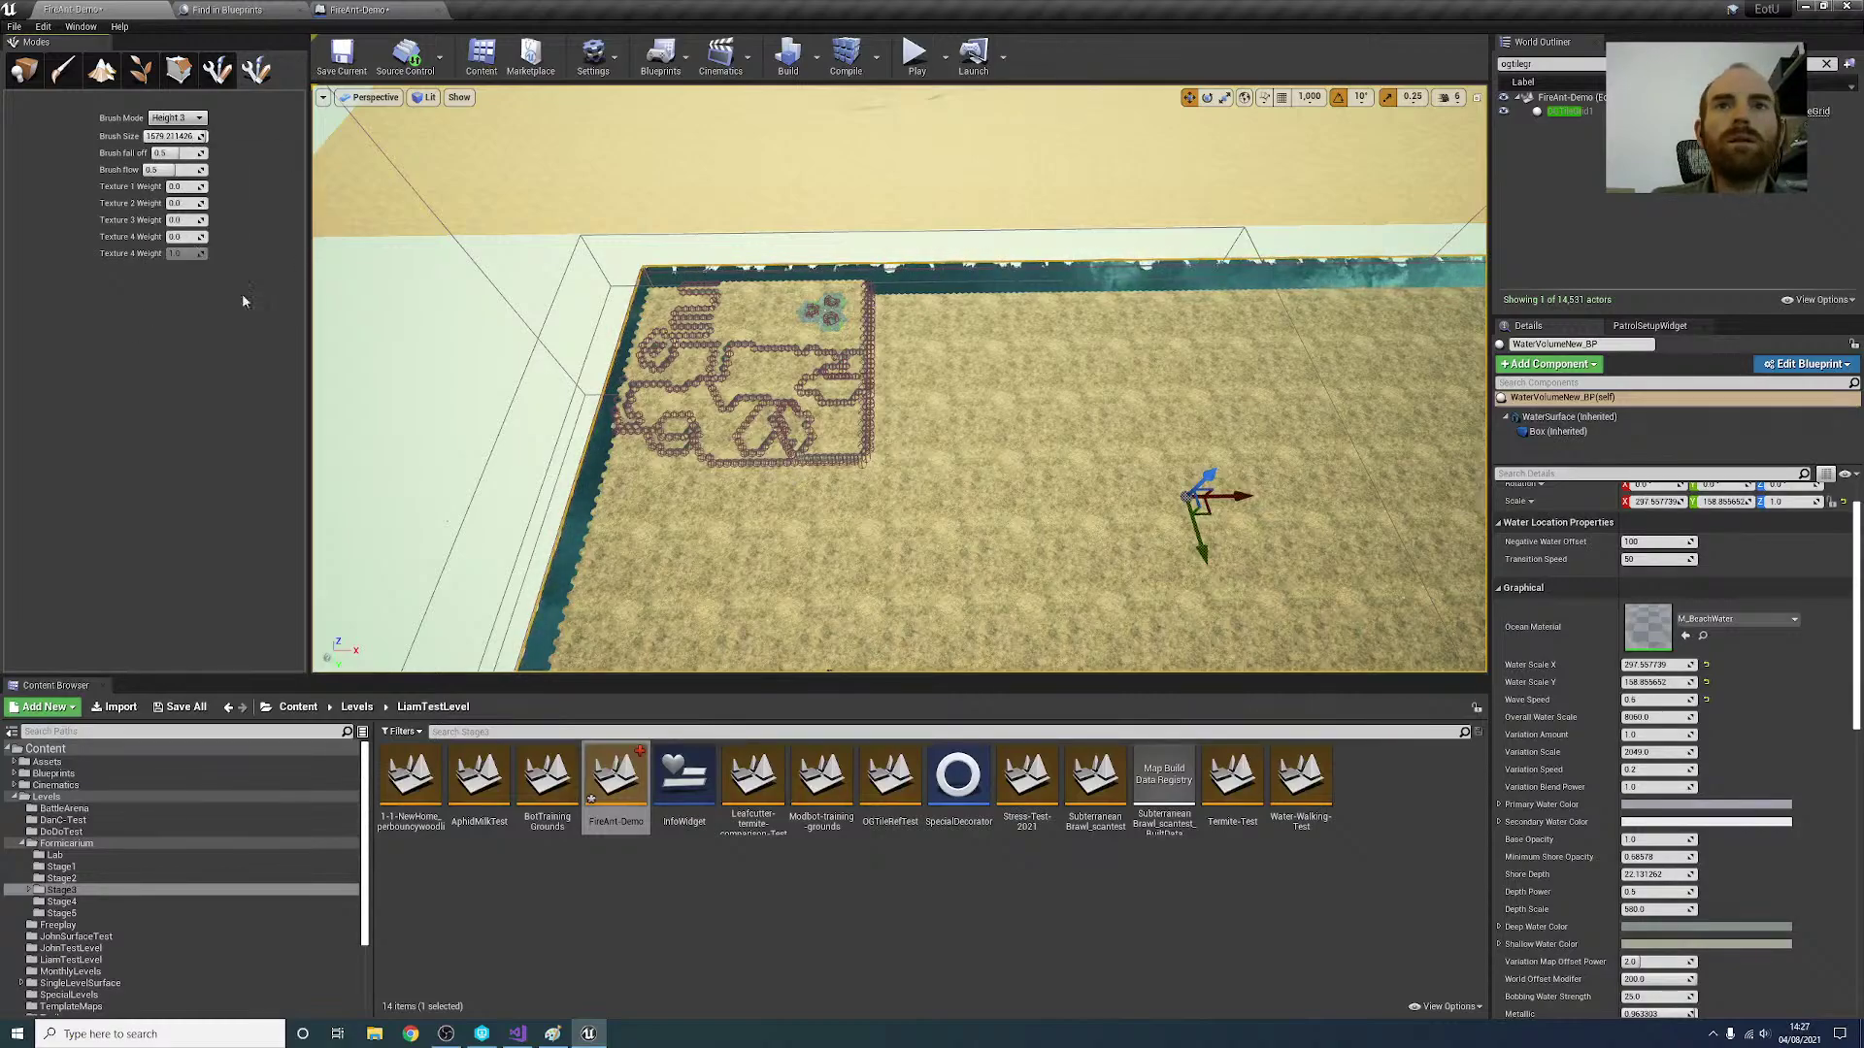
click(992, 496)
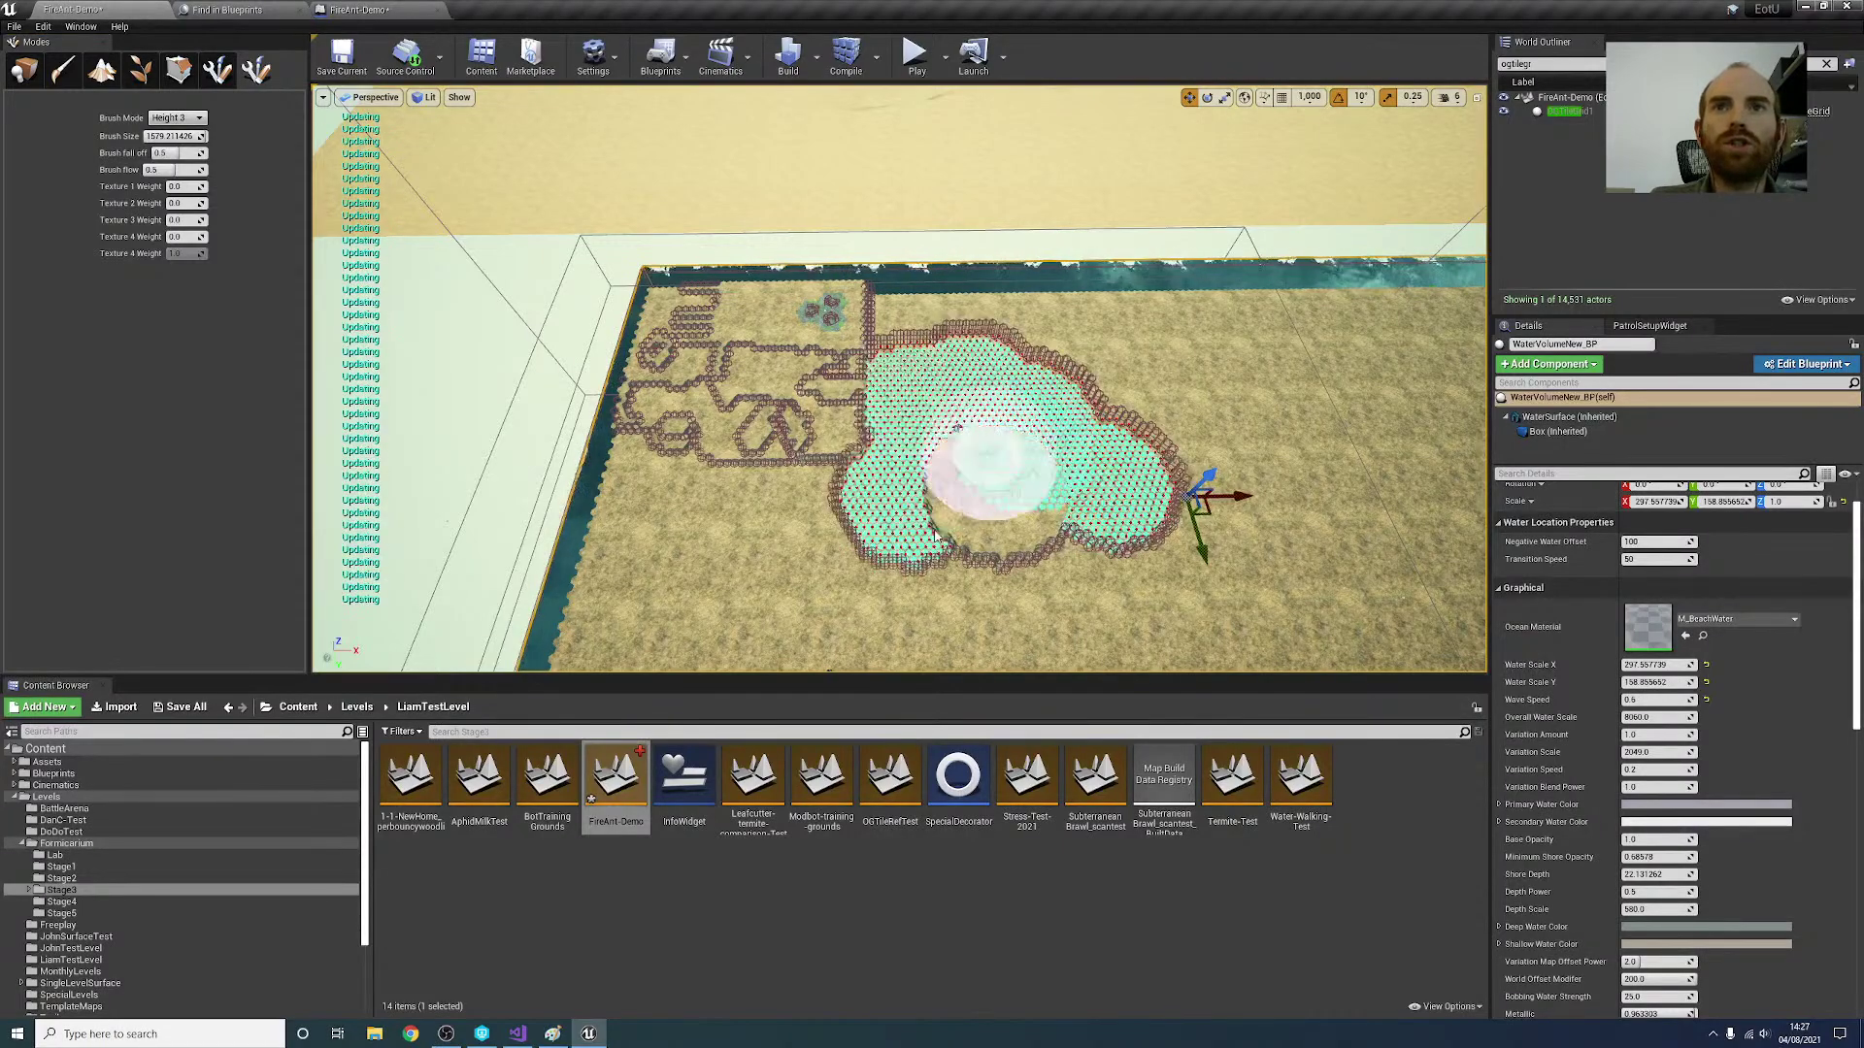
Step: Examine the newly painted Height 3 area and its cliff edges up close and from above
mouse_move(899, 476)
right_down()
mouse_move(806, 520)
mouse_move(898, 476)
mouse_move(864, 486)
mouse_move(893, 534)
mouse_move(835, 533)
mouse_move(980, 543)
right_up()
key(w)
key(w)
mouse_move(766, 375)
right_down()
mouse_move(747, 371)
mouse_move(769, 299)
right_up()
key(w)
key(s)
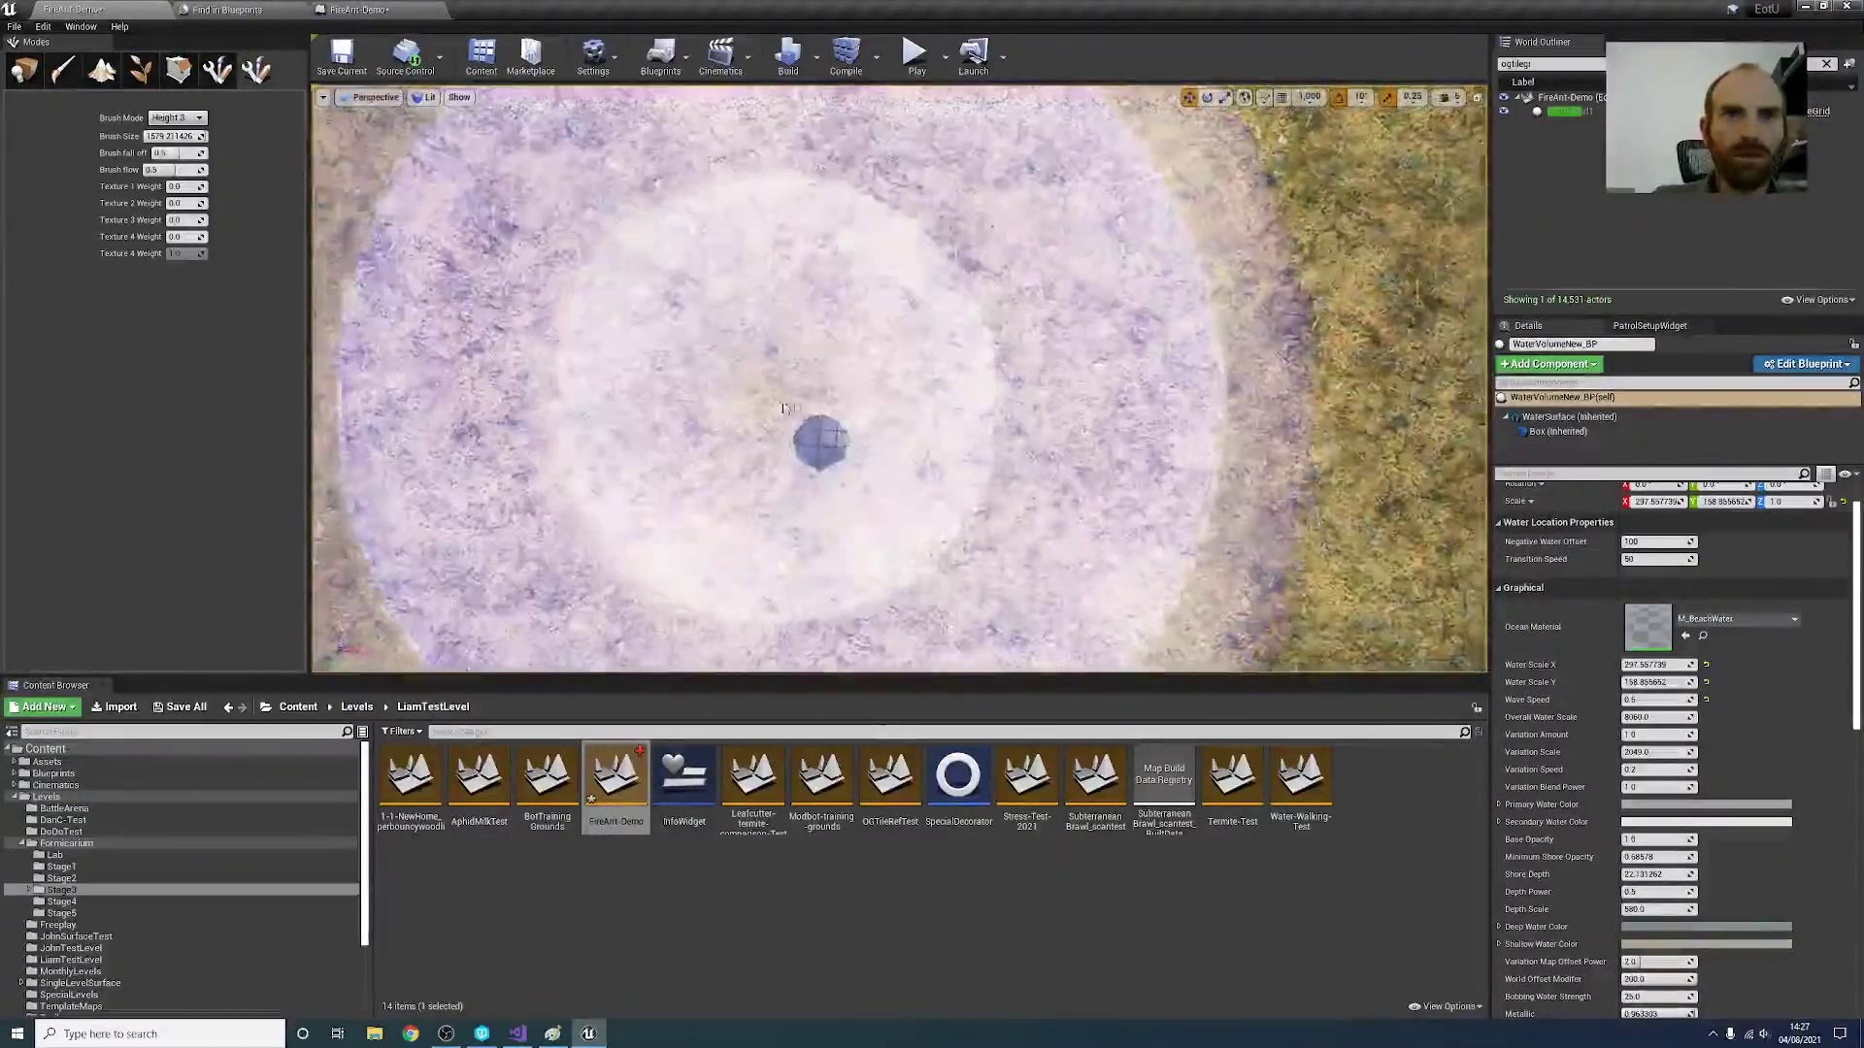
scroll(786, 408, down, 3)
key(s)
mouse_move(820, 439)
right_down()
mouse_move(810, 335)
mouse_move(854, 331)
right_up()
mouse_move(1201, 482)
right_down()
mouse_move(1225, 501)
mouse_move(1205, 484)
right_up()
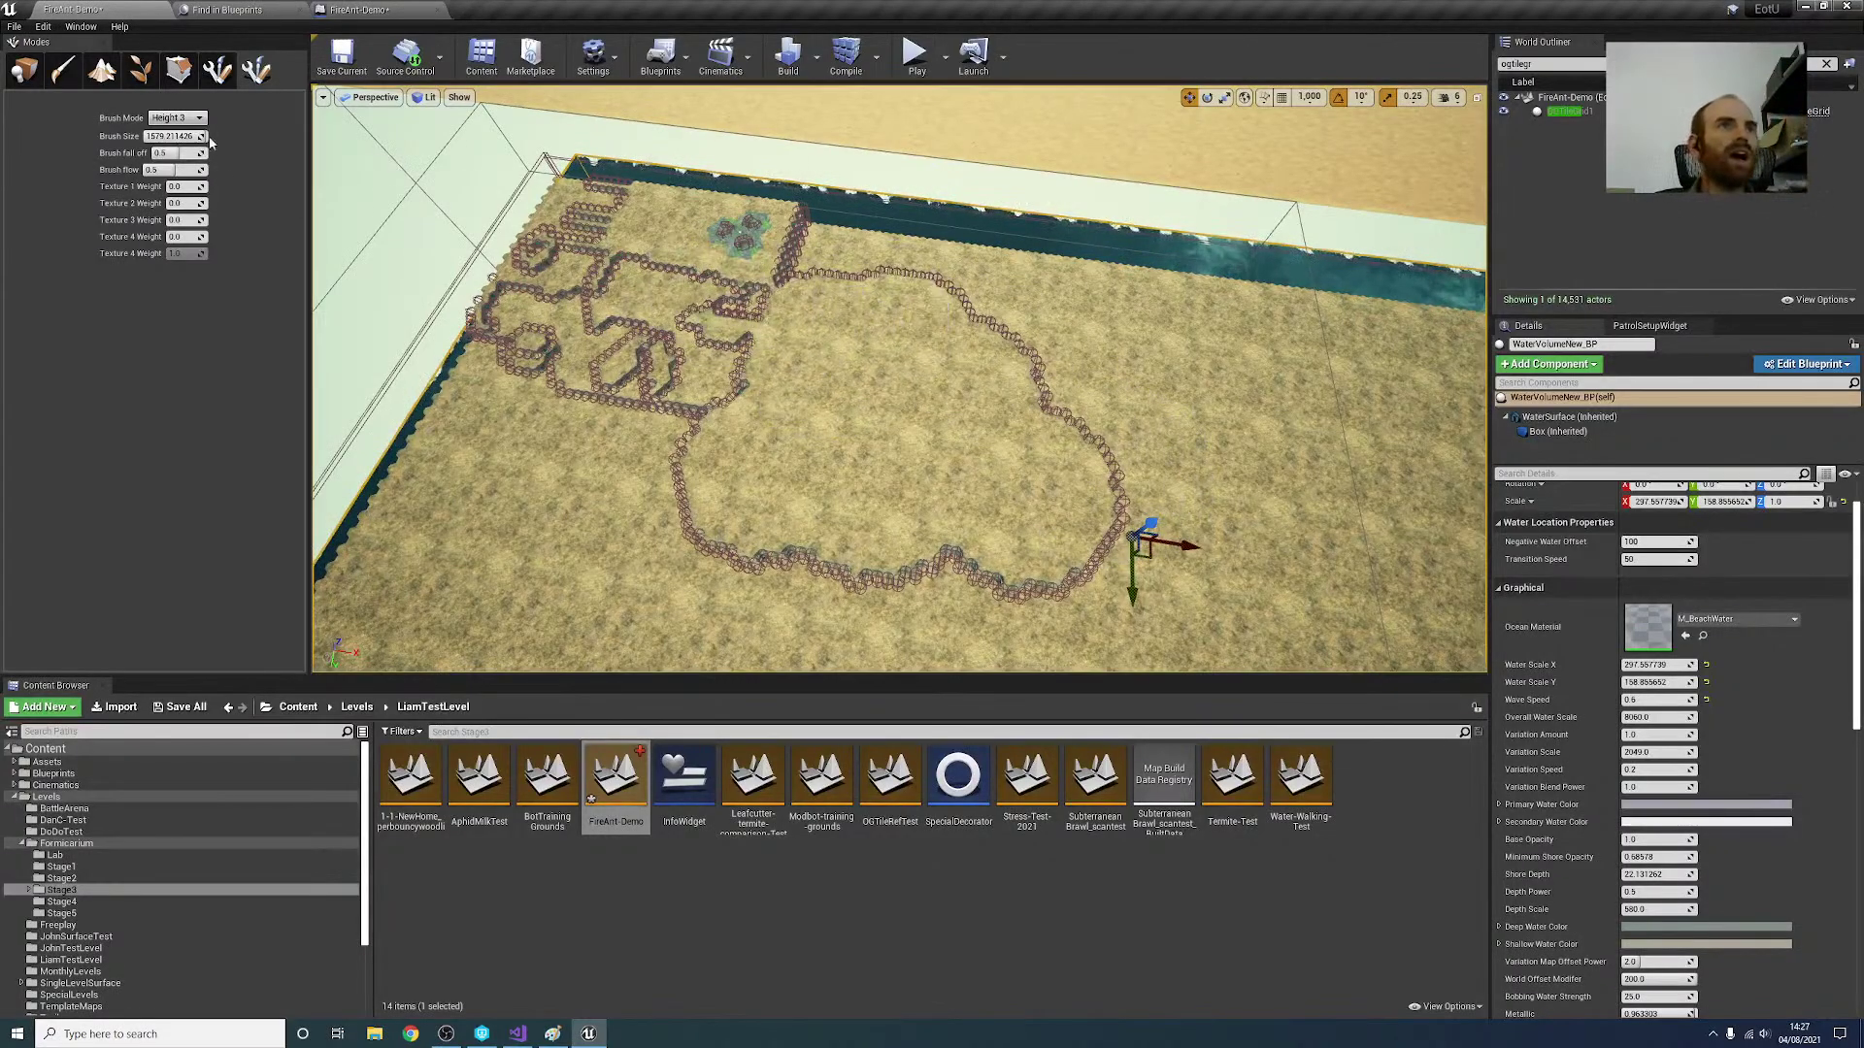
Step: Try the Height 2 and Spill Raise brush modes around the existing maze beside the Height 3 area
mouse_move(610, 429)
right_down()
mouse_move(553, 450)
mouse_move(555, 408)
right_up()
click(179, 118)
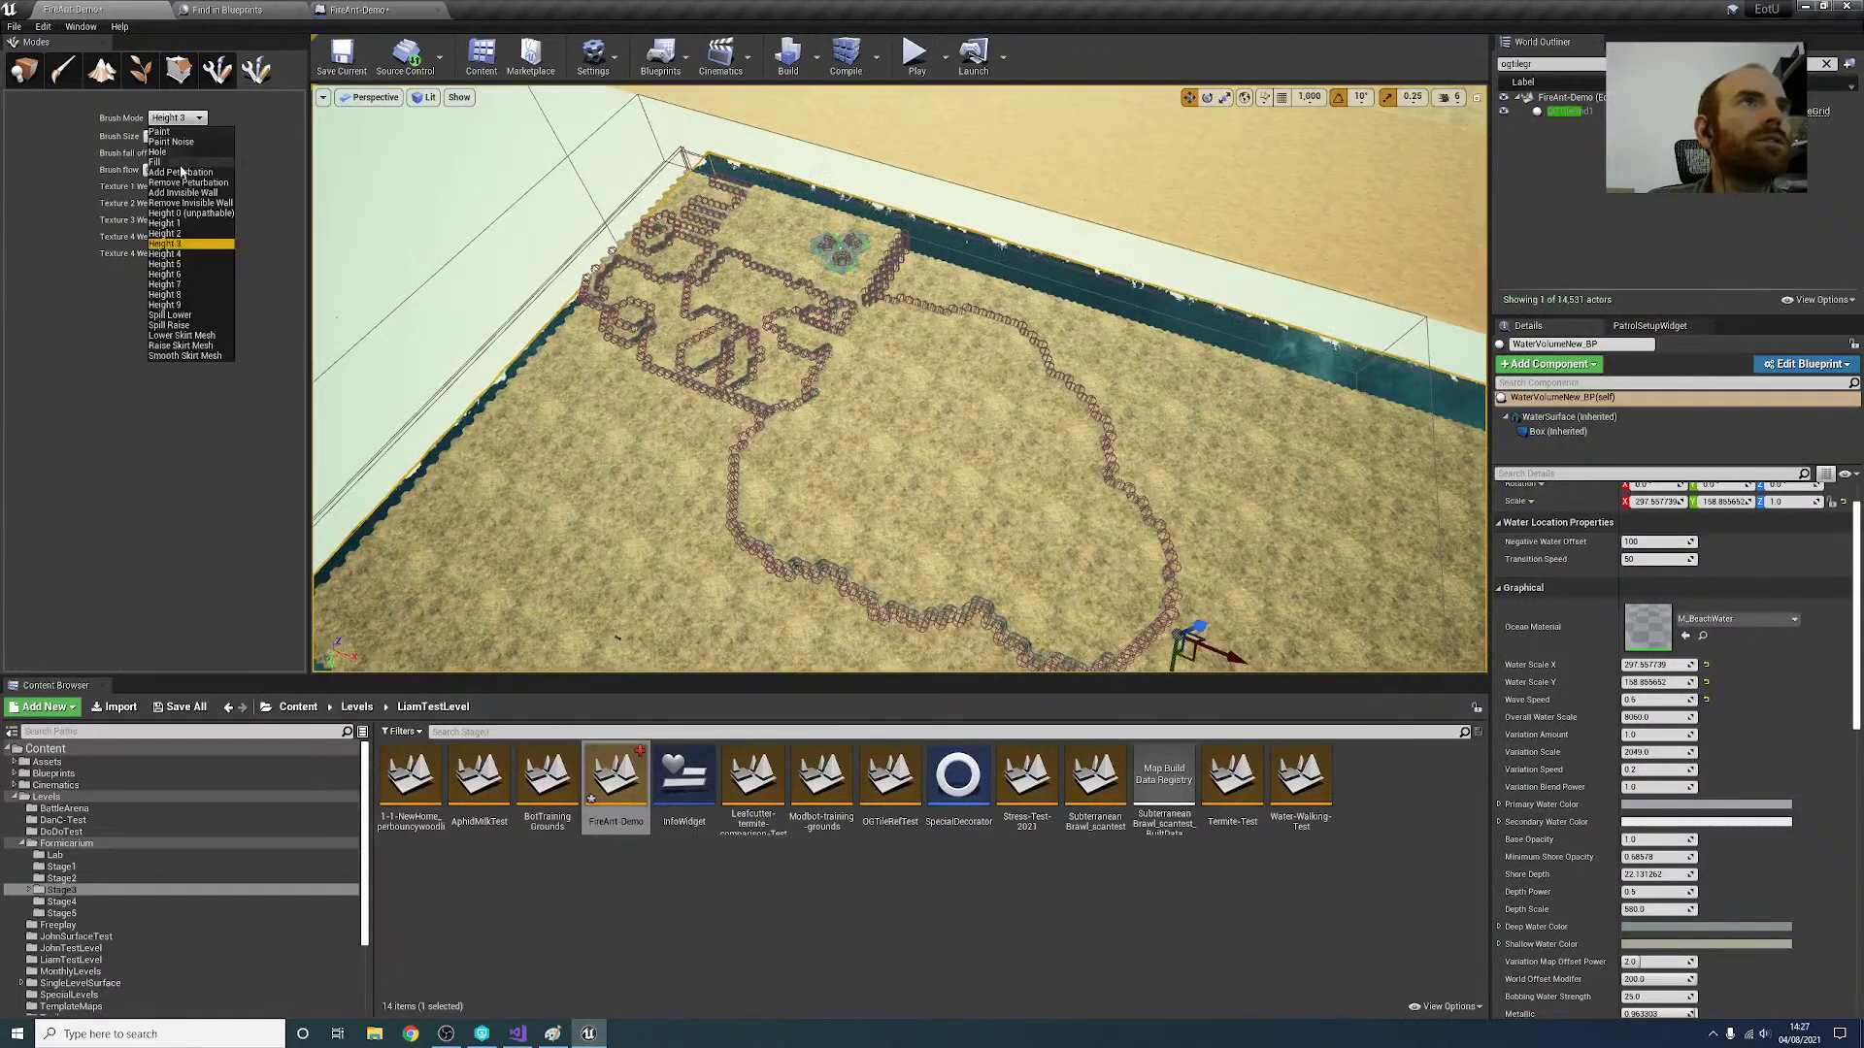
click(183, 237)
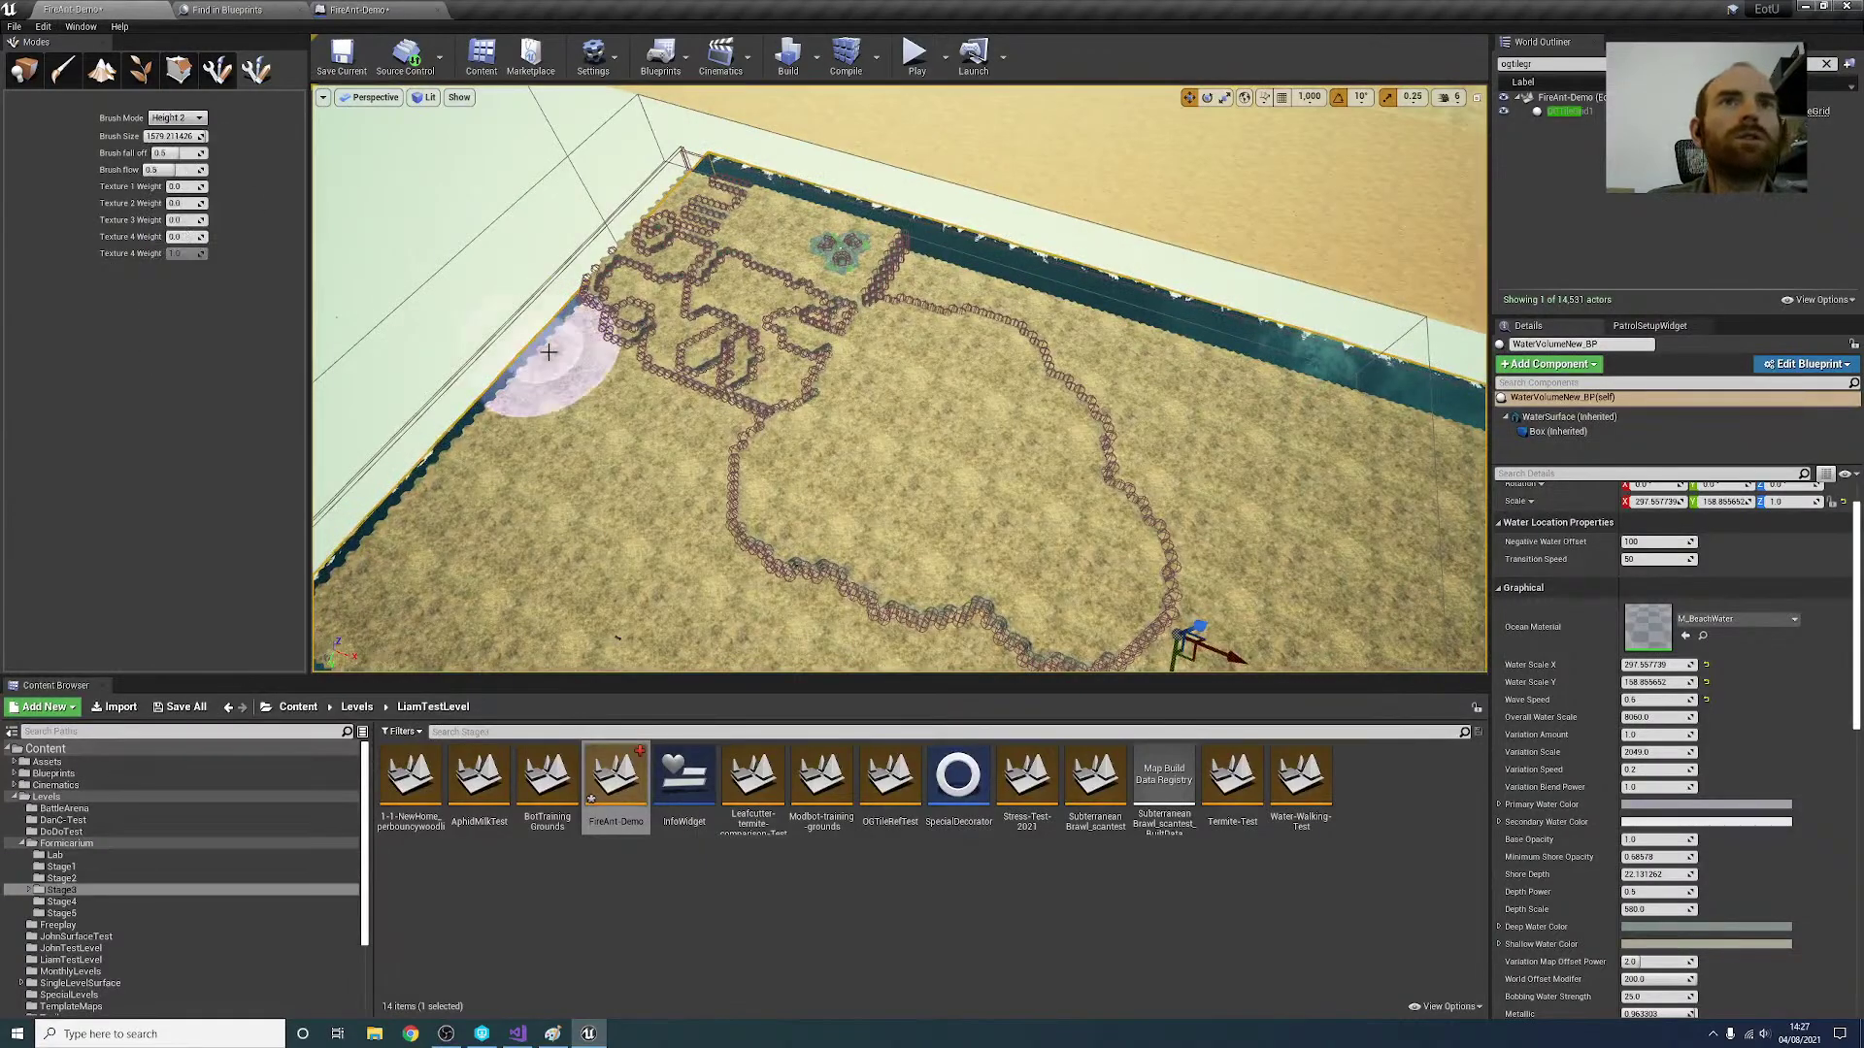
mouse_move(586, 398)
right_down()
mouse_move(617, 485)
mouse_move(685, 452)
mouse_move(652, 433)
right_up()
key(s)
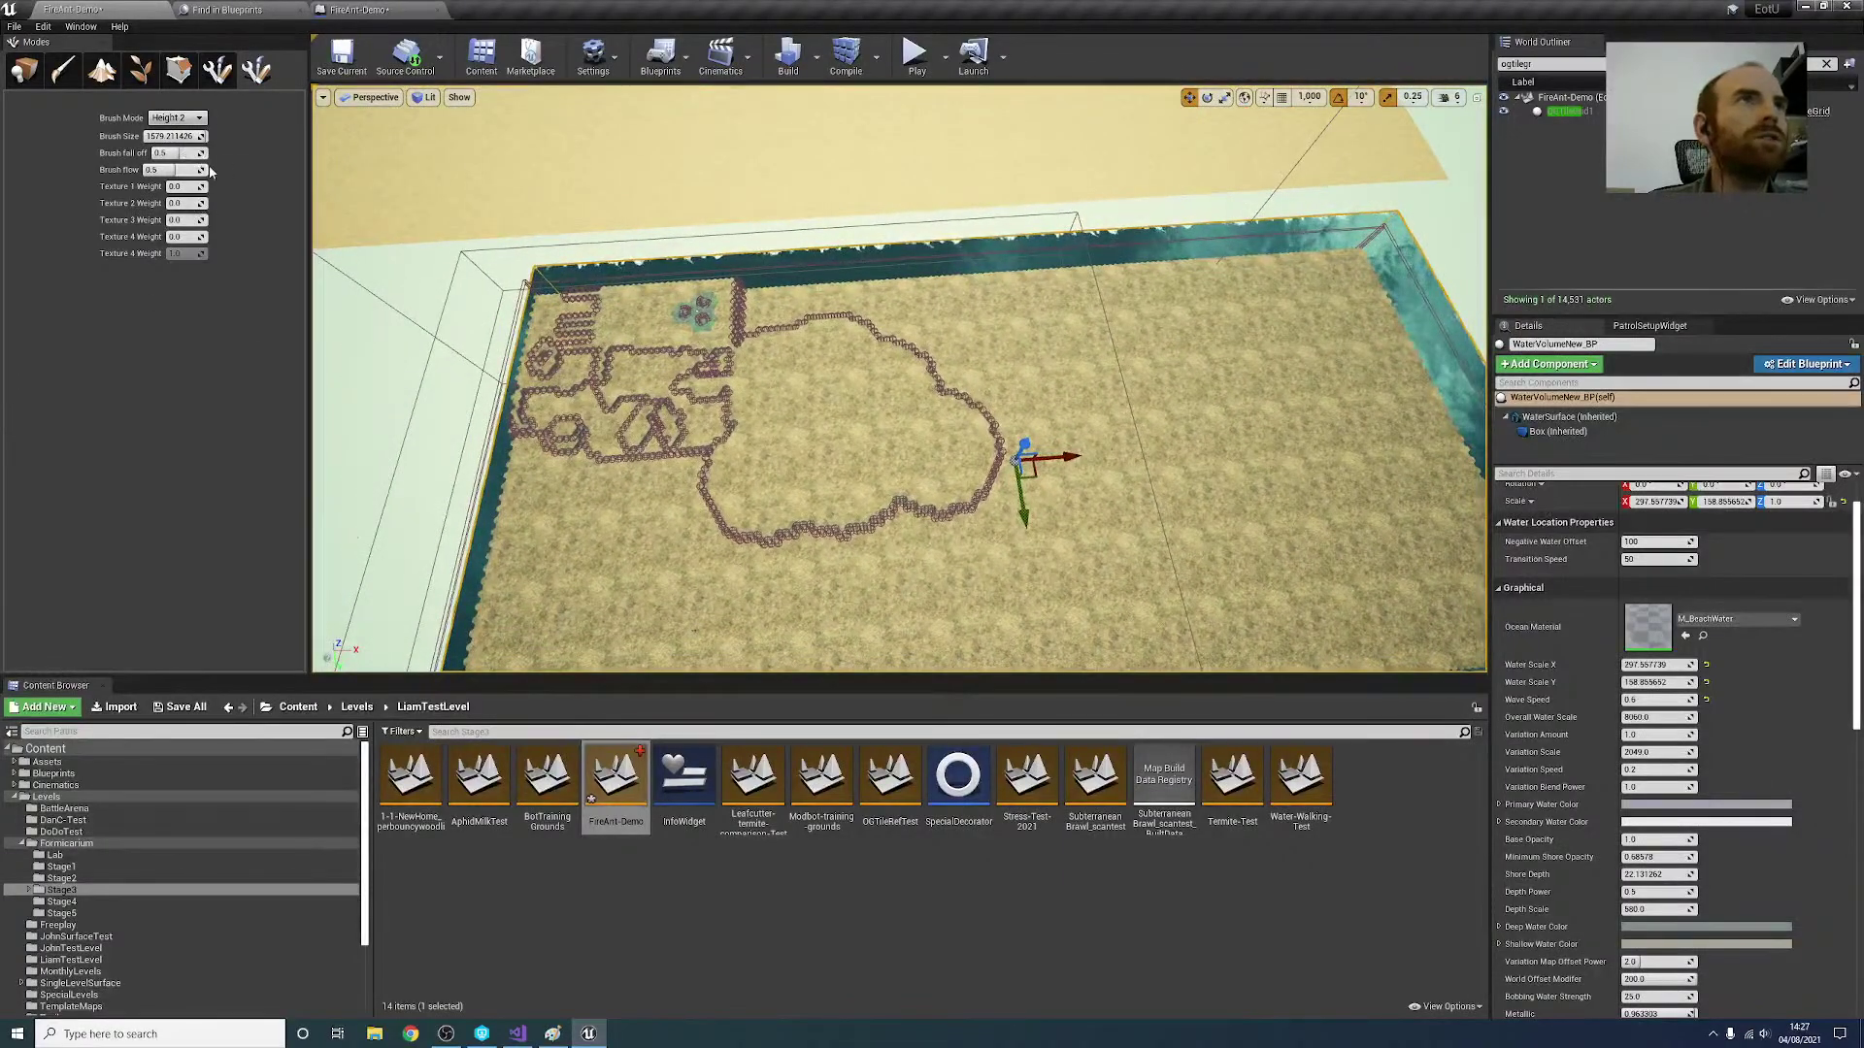
click(192, 119)
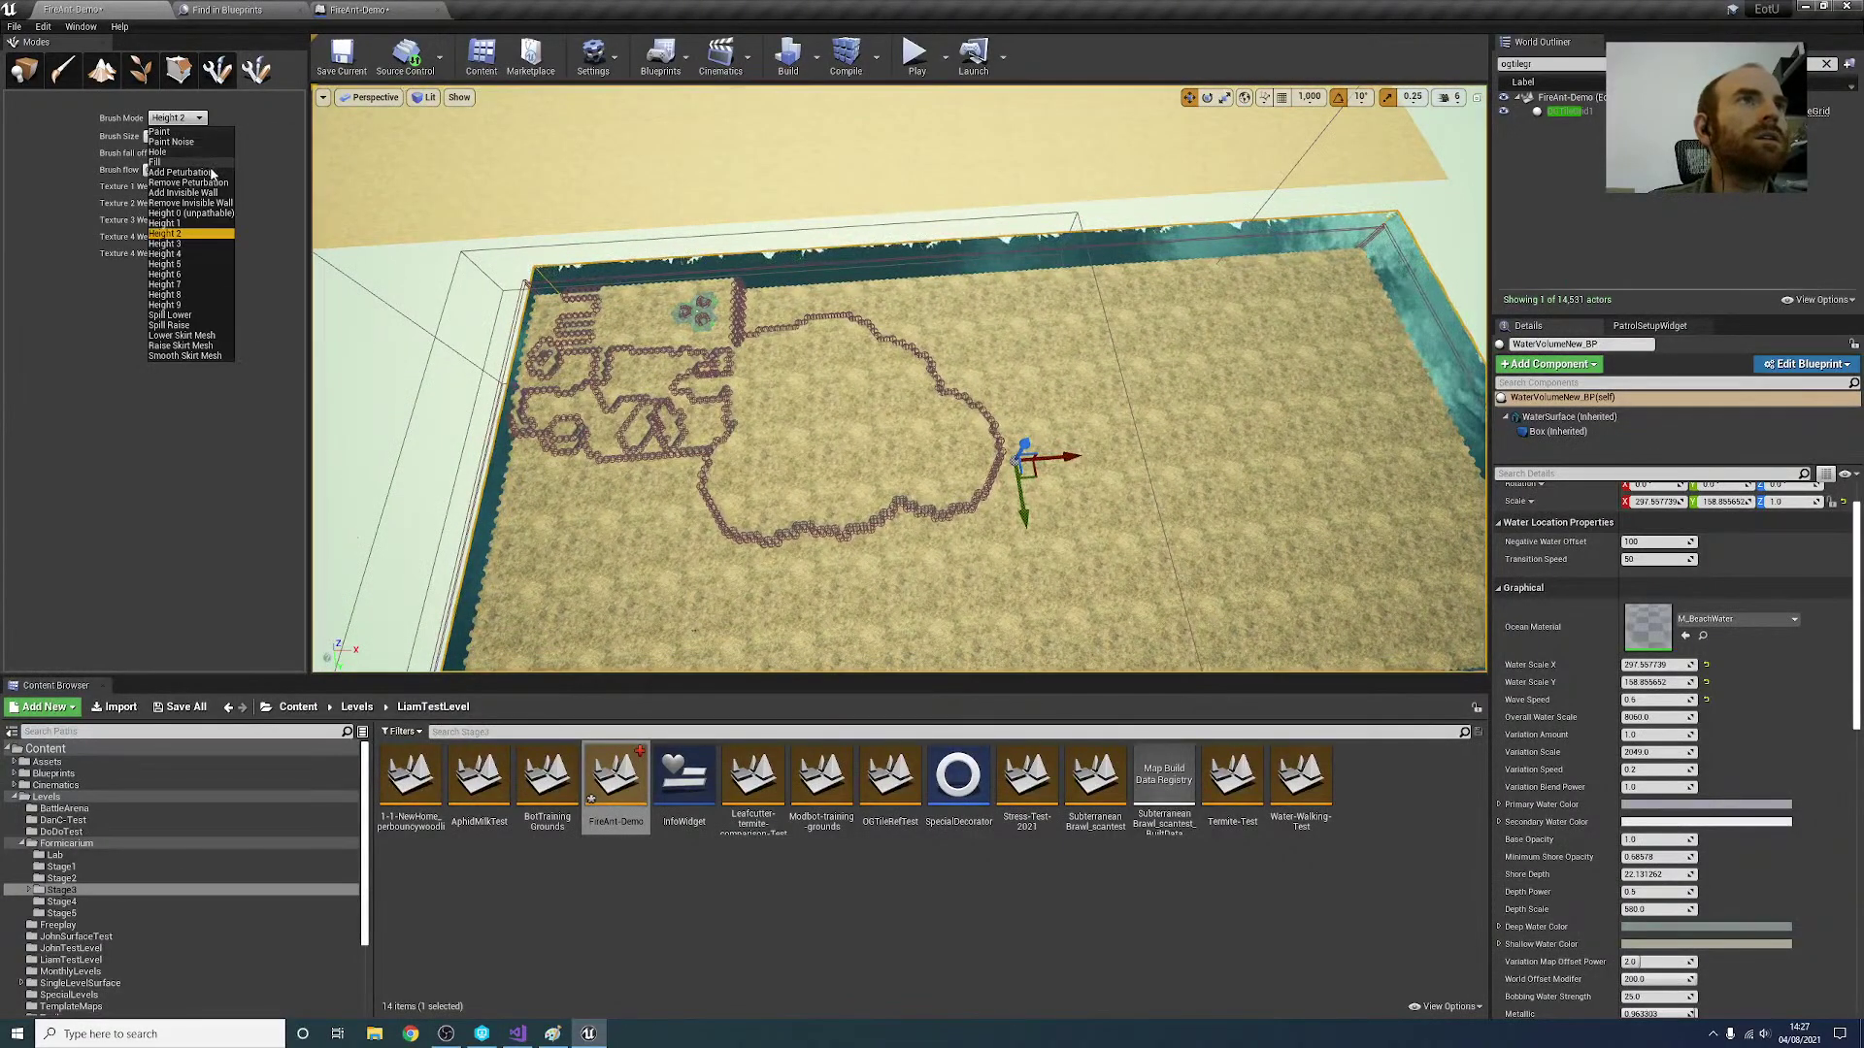
click(187, 325)
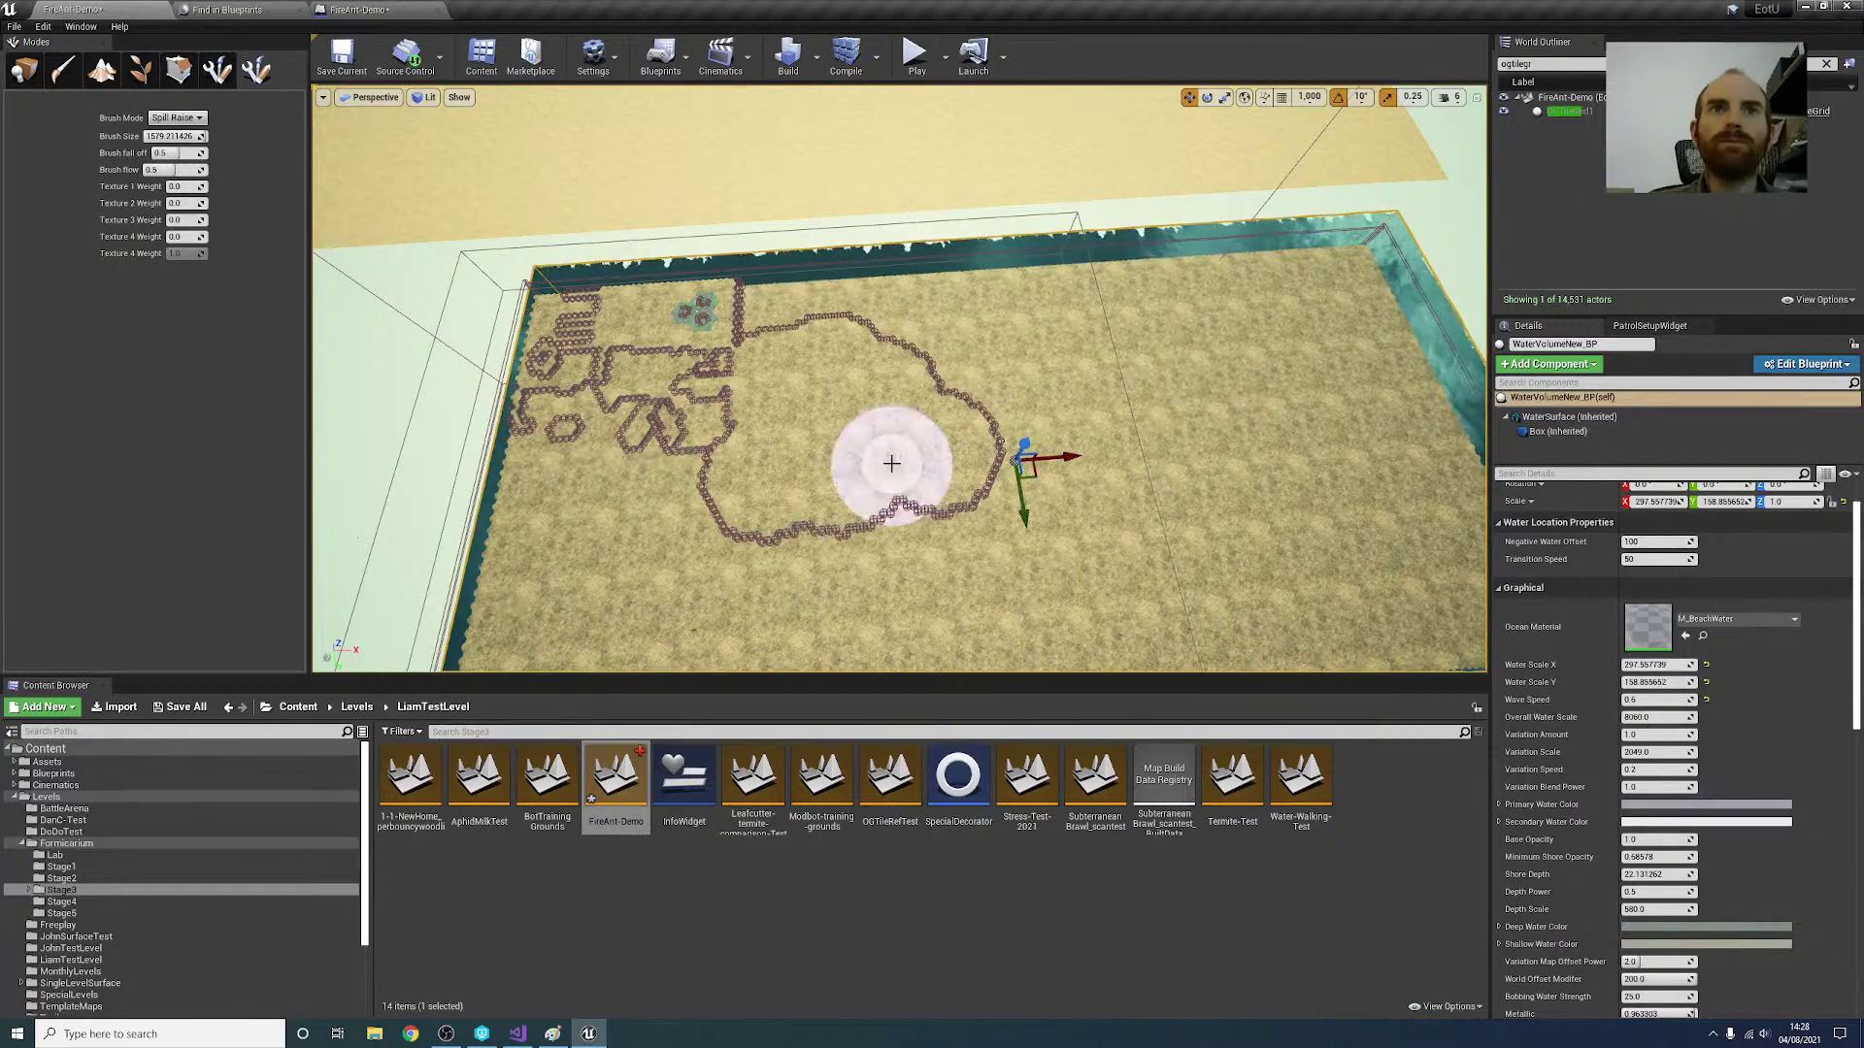
mouse_move(1070, 460)
right_down()
mouse_move(1000, 470)
mouse_move(1107, 388)
mouse_move(1095, 373)
right_up()
key(w)
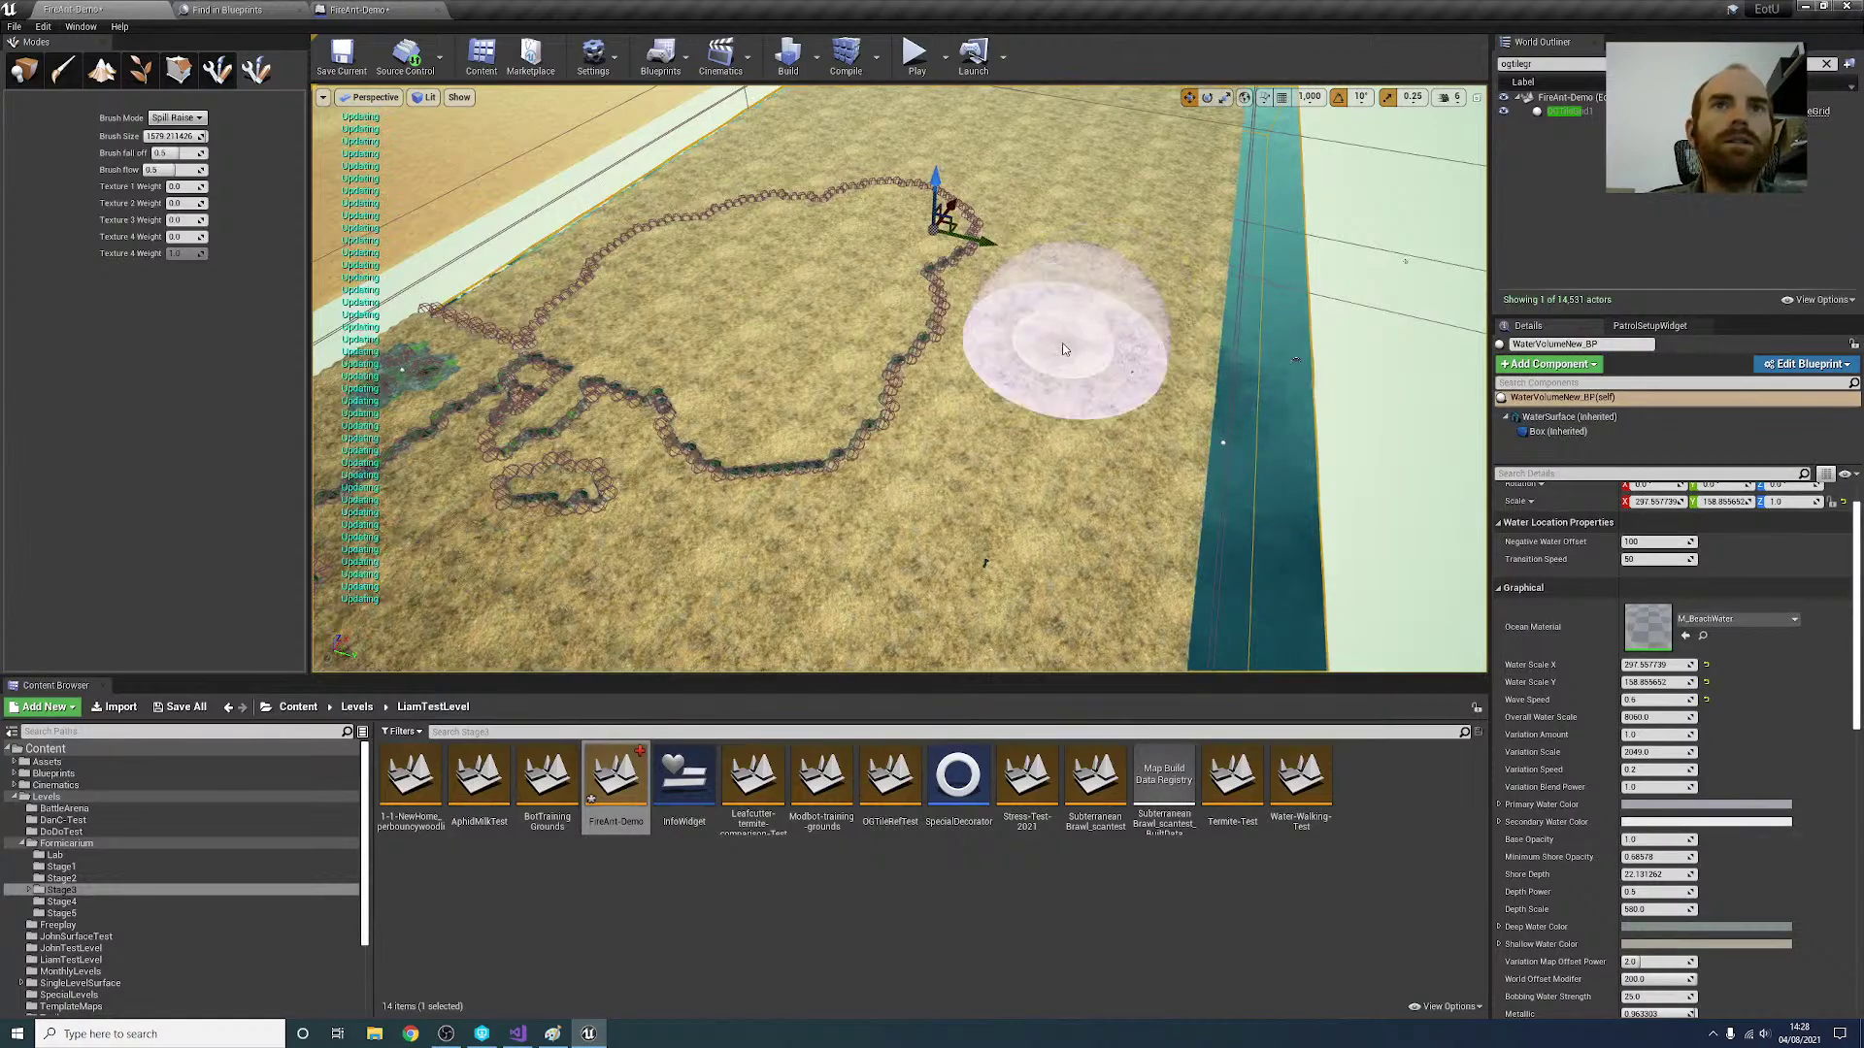
Step: Paint Height 2 over the lower maze walls and into the adjoining Height 3 area with the large brush
click(177, 117)
click(183, 238)
mouse_move(762, 387)
right_down()
mouse_move(583, 388)
mouse_move(650, 398)
right_up()
click(814, 415)
drag(1131, 369, 832, 457)
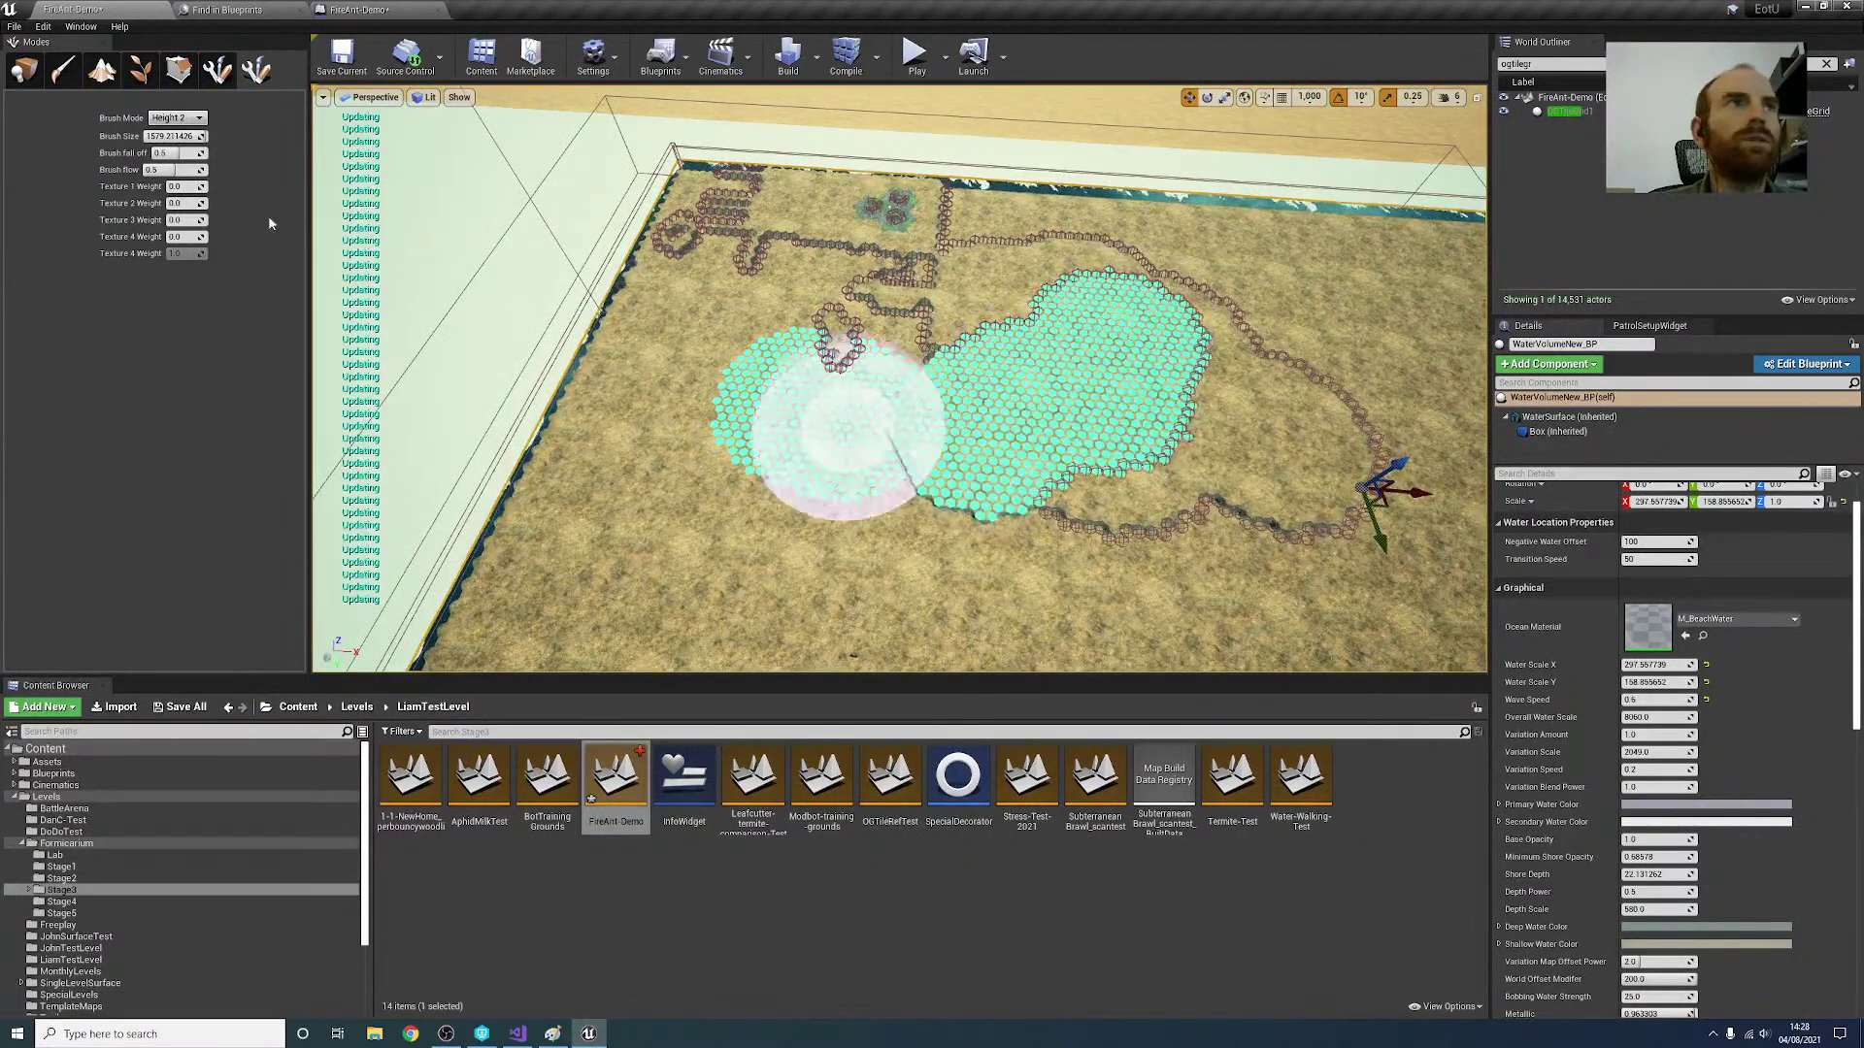
Step: Set the brush size to 500 and paint Height 2 over the leftover cliff line below the flattened area
click(185, 136)
text(500)
key(Return)
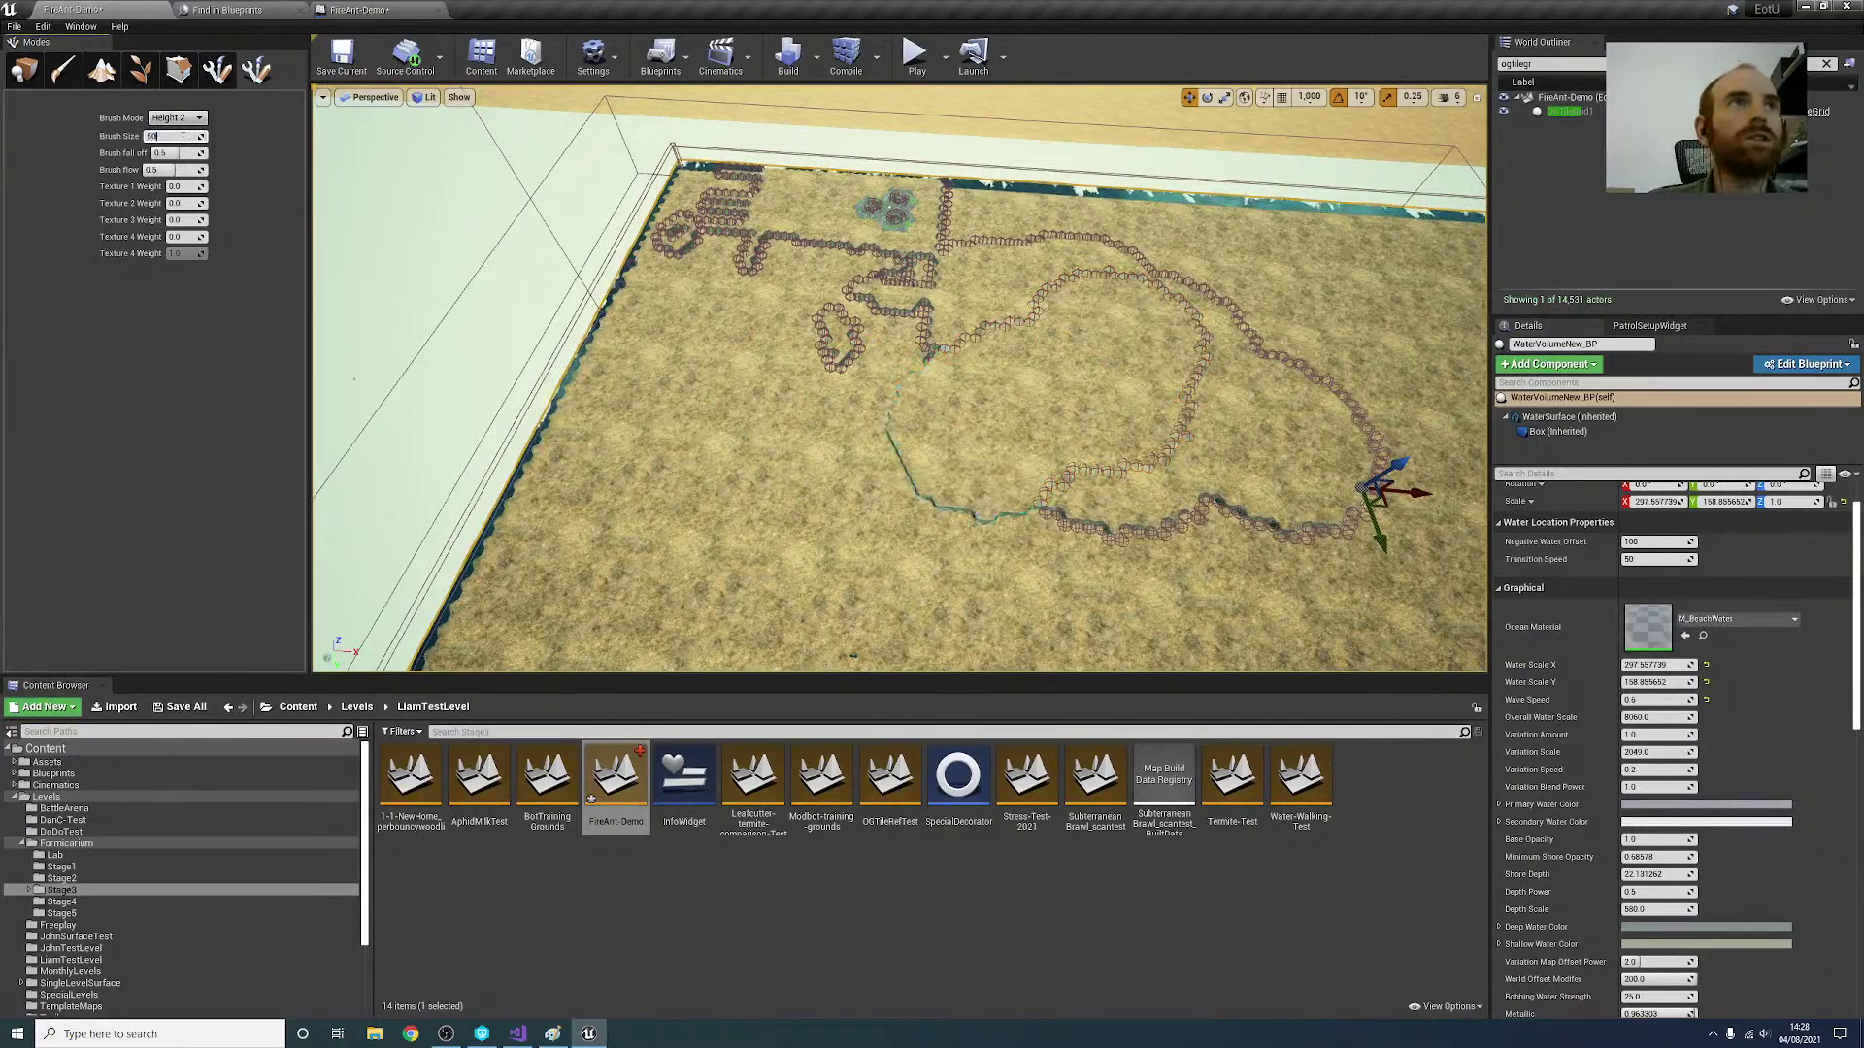
click(955, 518)
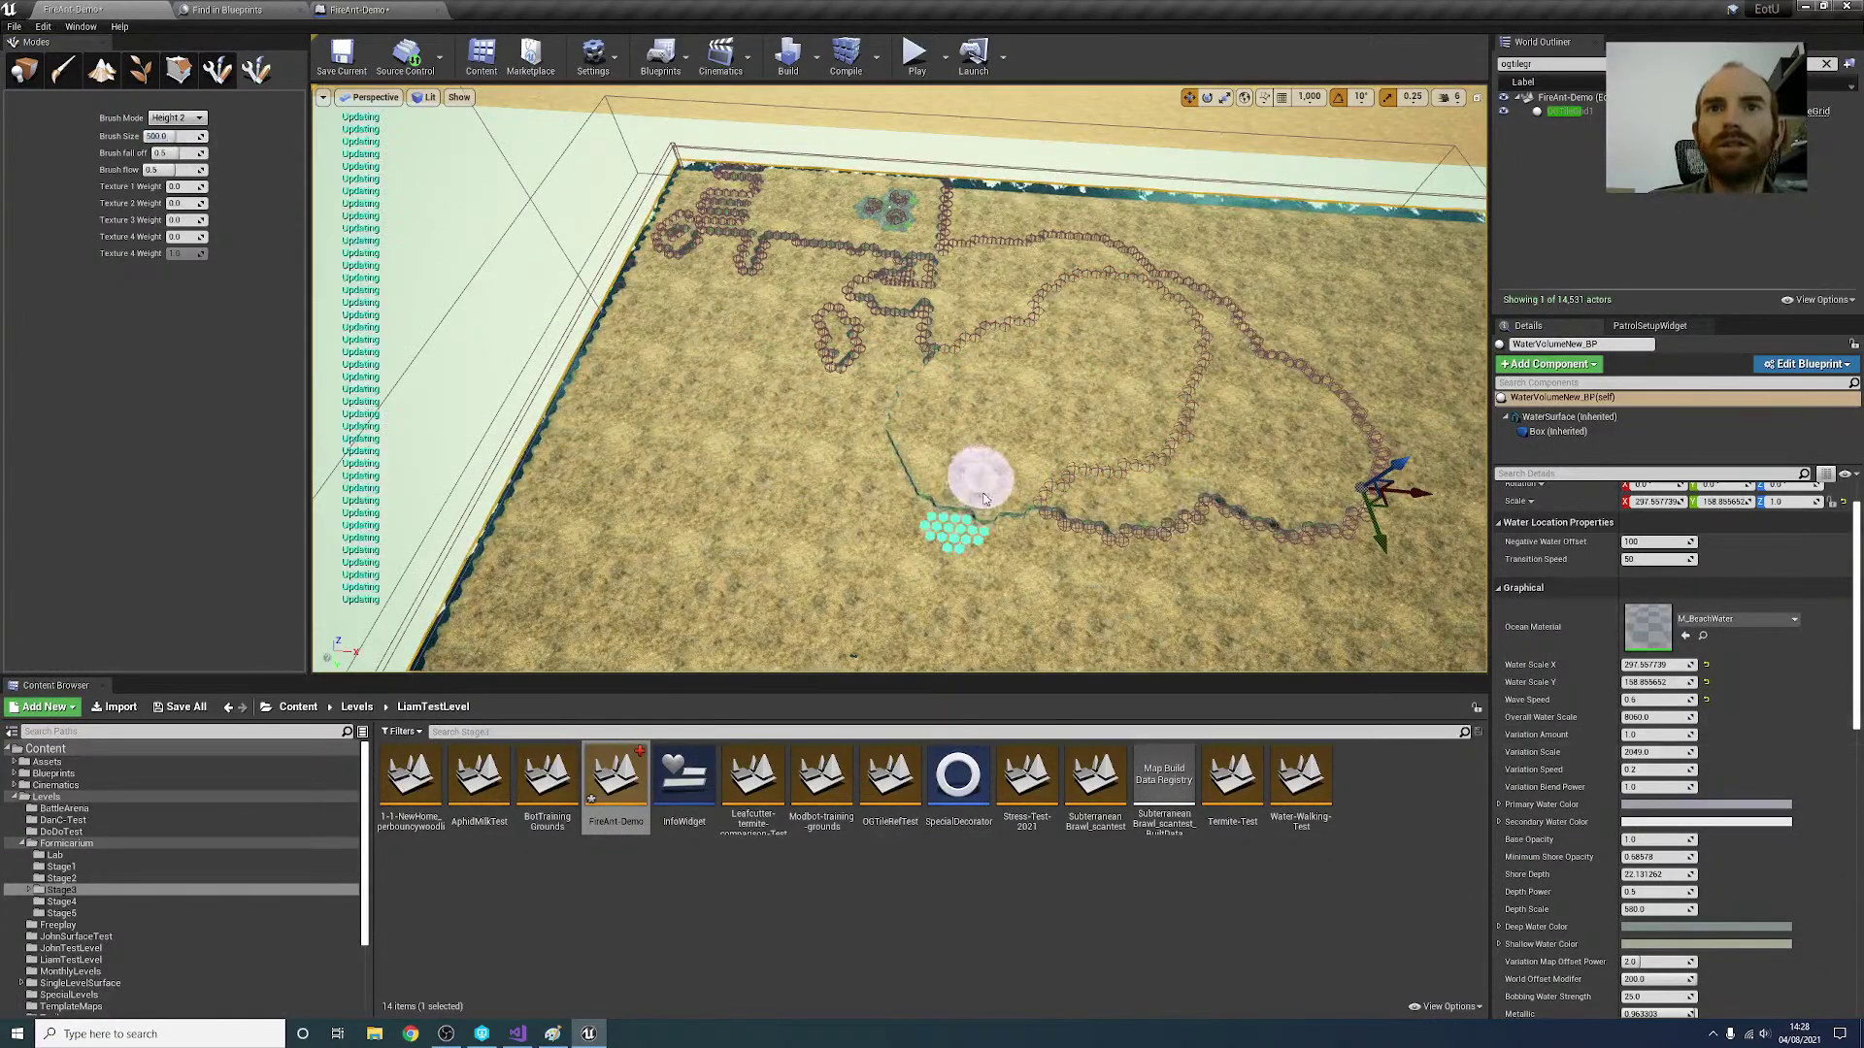
mouse_move(974, 464)
right_down()
mouse_move(1019, 475)
mouse_move(1053, 543)
mouse_move(1010, 514)
mouse_move(1032, 483)
right_up()
key(w)
key(s)
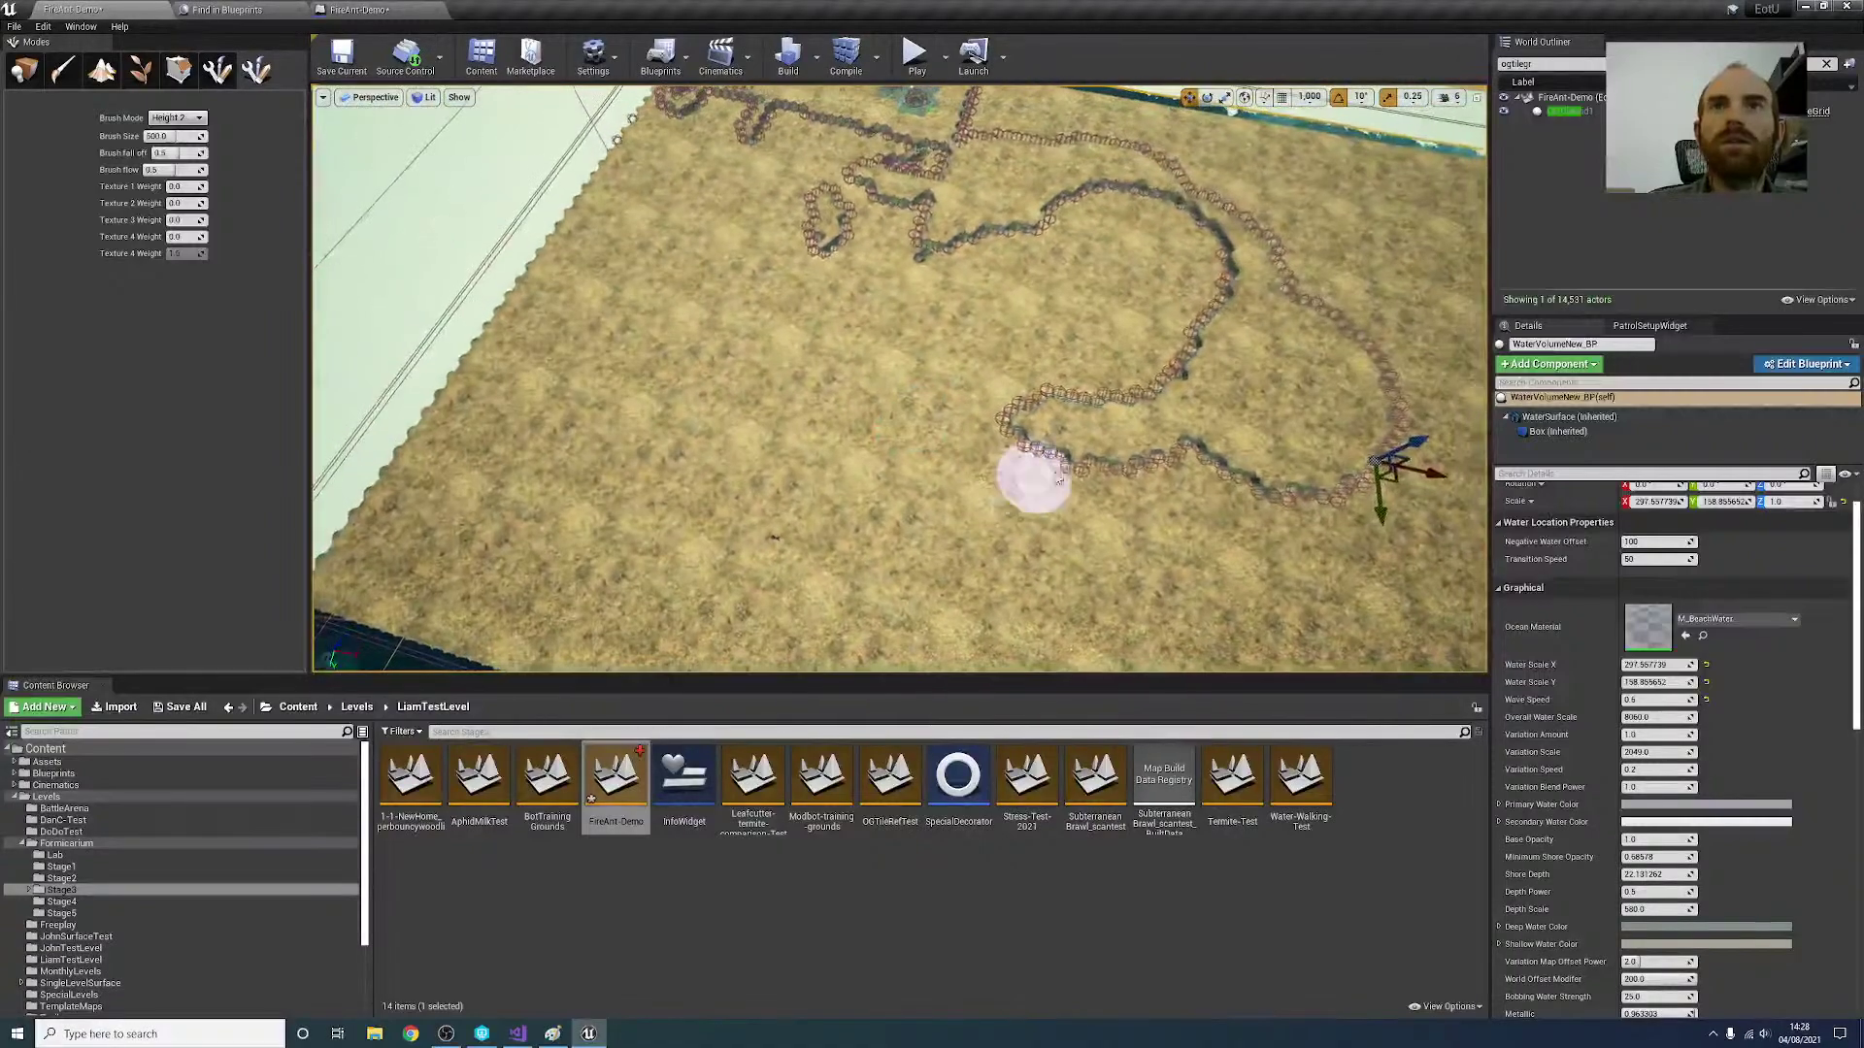
Step: Paint Height 2 along the remaining cliff edges of the large raised area
mouse_move(1032, 437)
mouse_down()
mouse_move(1190, 366)
mouse_move(1207, 333)
mouse_move(1298, 416)
mouse_move(1373, 417)
mouse_move(1178, 451)
mouse_move(1210, 445)
mouse_move(1252, 349)
mouse_move(1170, 420)
mouse_up()
right_drag(1170, 420, 1149, 476)
key(w)
key(s)
mouse_move(1068, 505)
mouse_down()
mouse_move(1032, 437)
mouse_move(986, 428)
mouse_move(1090, 366)
mouse_move(1082, 456)
mouse_move(1063, 383)
mouse_up()
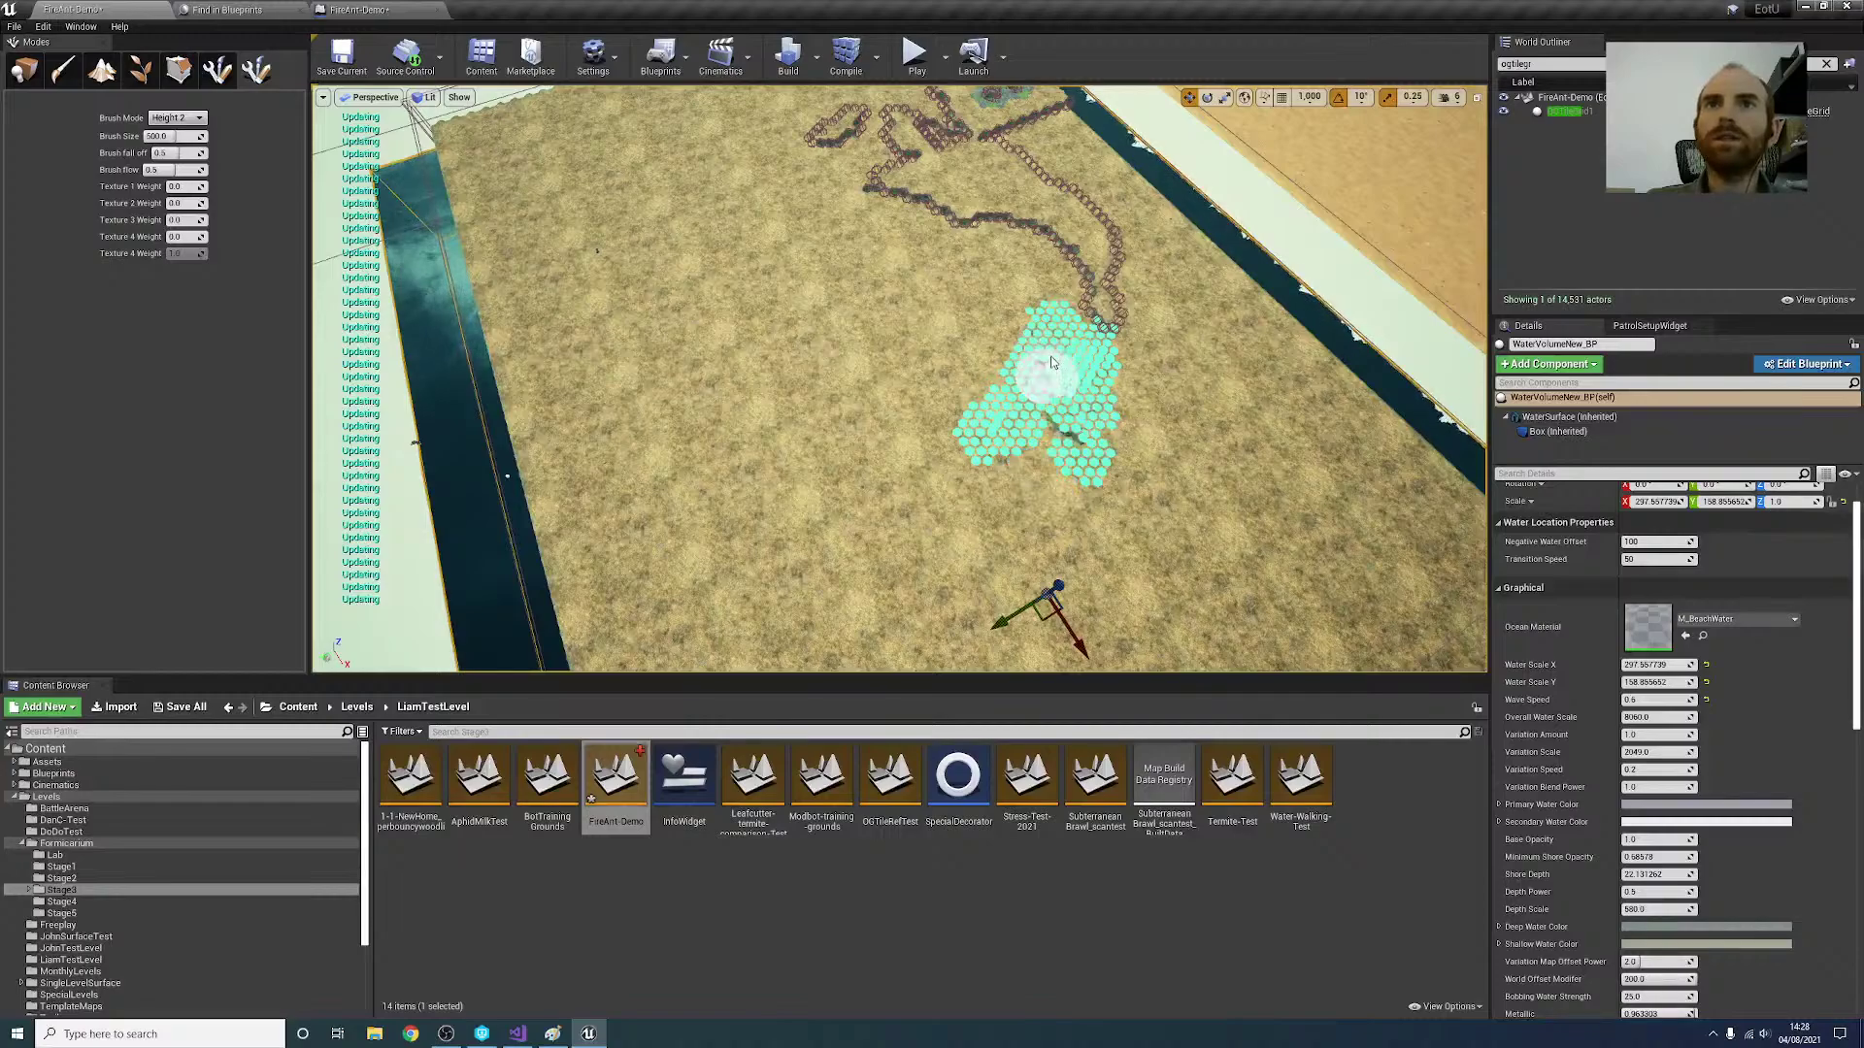
Step: Flatten the leftover raised patches and the maze walls around the nest tunnel exit by painting them with Height 2
mouse_move(1063, 383)
right_down()
mouse_move(1063, 447)
mouse_move(990, 366)
right_up()
mouse_move(620, 477)
mouse_down()
mouse_move(673, 339)
mouse_move(810, 326)
mouse_move(789, 263)
mouse_move(878, 257)
mouse_move(823, 391)
mouse_move(894, 304)
mouse_move(770, 291)
mouse_move(852, 404)
mouse_move(783, 300)
mouse_move(703, 520)
mouse_move(708, 499)
mouse_up()
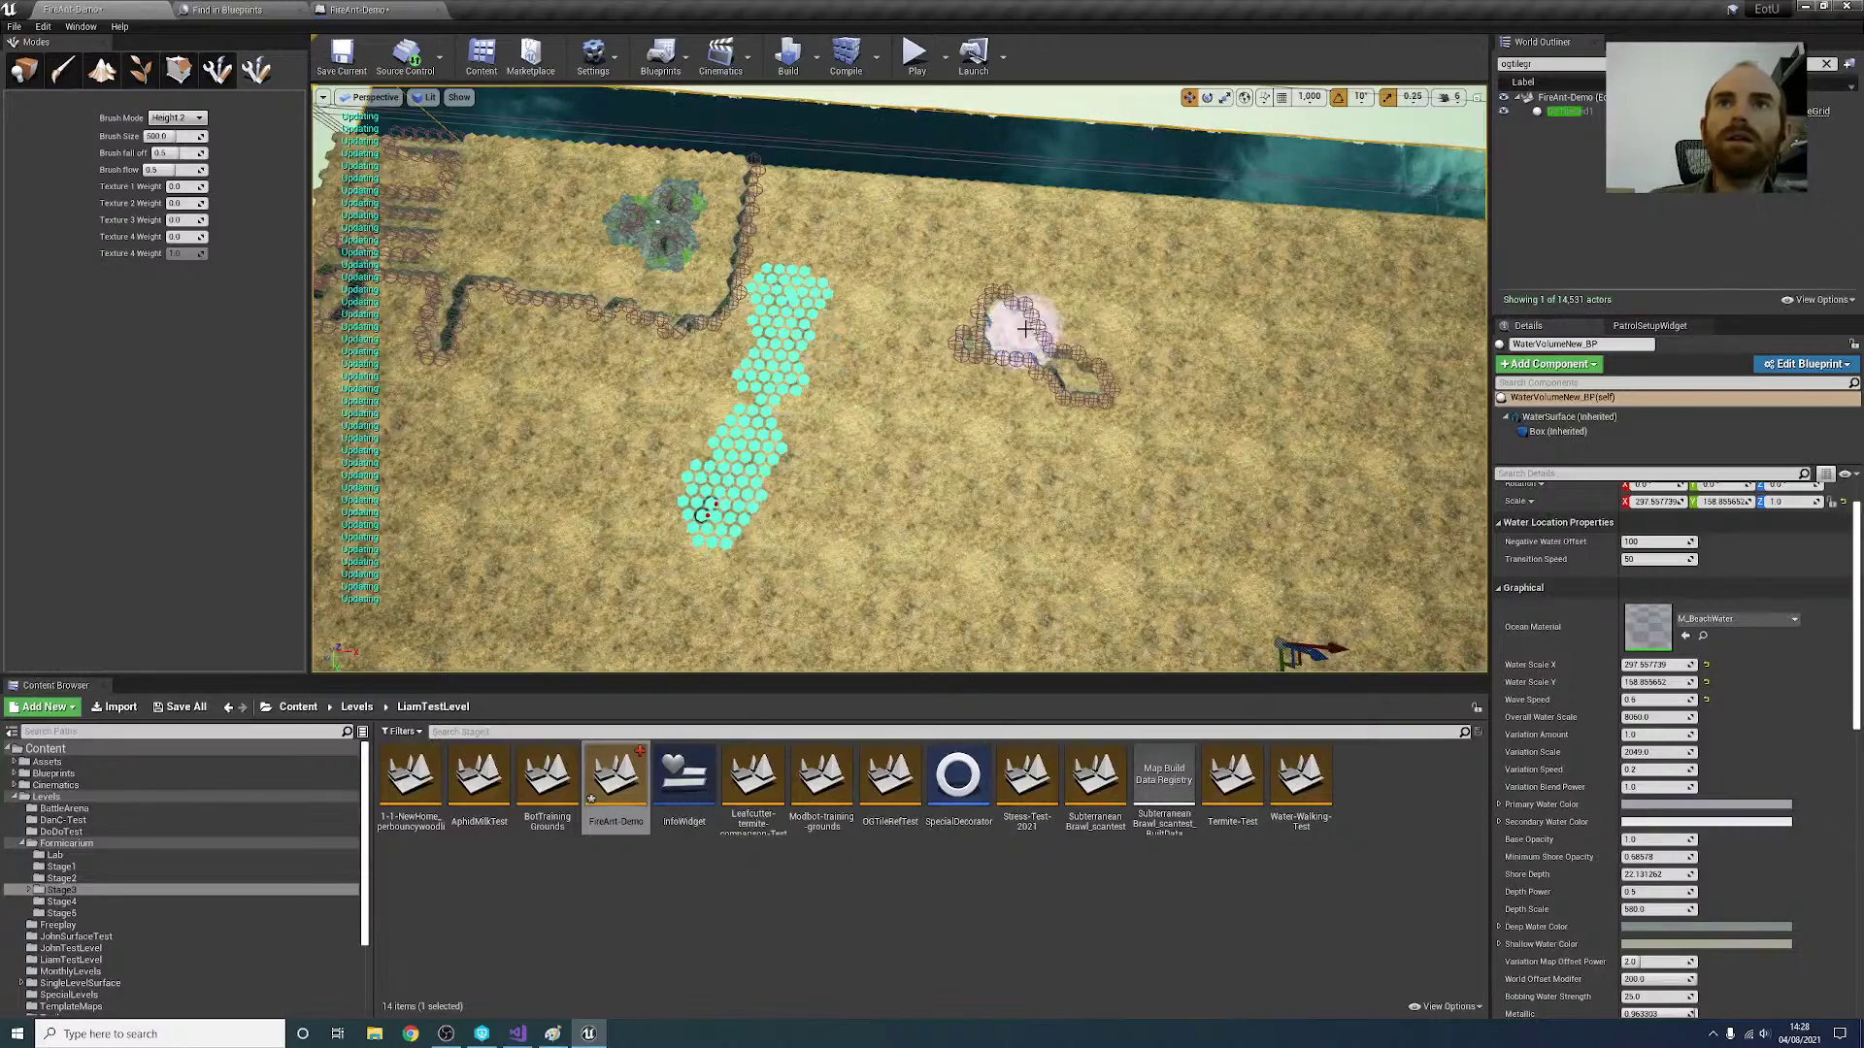
mouse_move(1019, 324)
mouse_down()
mouse_move(1075, 386)
mouse_move(1112, 380)
mouse_up()
right_drag(765, 491, 699, 411)
mouse_move(699, 412)
mouse_down()
mouse_move(833, 220)
mouse_move(902, 249)
mouse_move(1220, 249)
mouse_move(1204, 378)
mouse_move(1103, 428)
mouse_move(748, 520)
mouse_move(702, 387)
mouse_move(790, 291)
mouse_move(845, 282)
mouse_move(776, 413)
mouse_move(816, 437)
mouse_move(861, 406)
mouse_move(877, 497)
mouse_move(939, 322)
mouse_move(996, 346)
mouse_move(854, 258)
mouse_move(853, 354)
mouse_move(1126, 425)
mouse_move(1019, 353)
mouse_up()
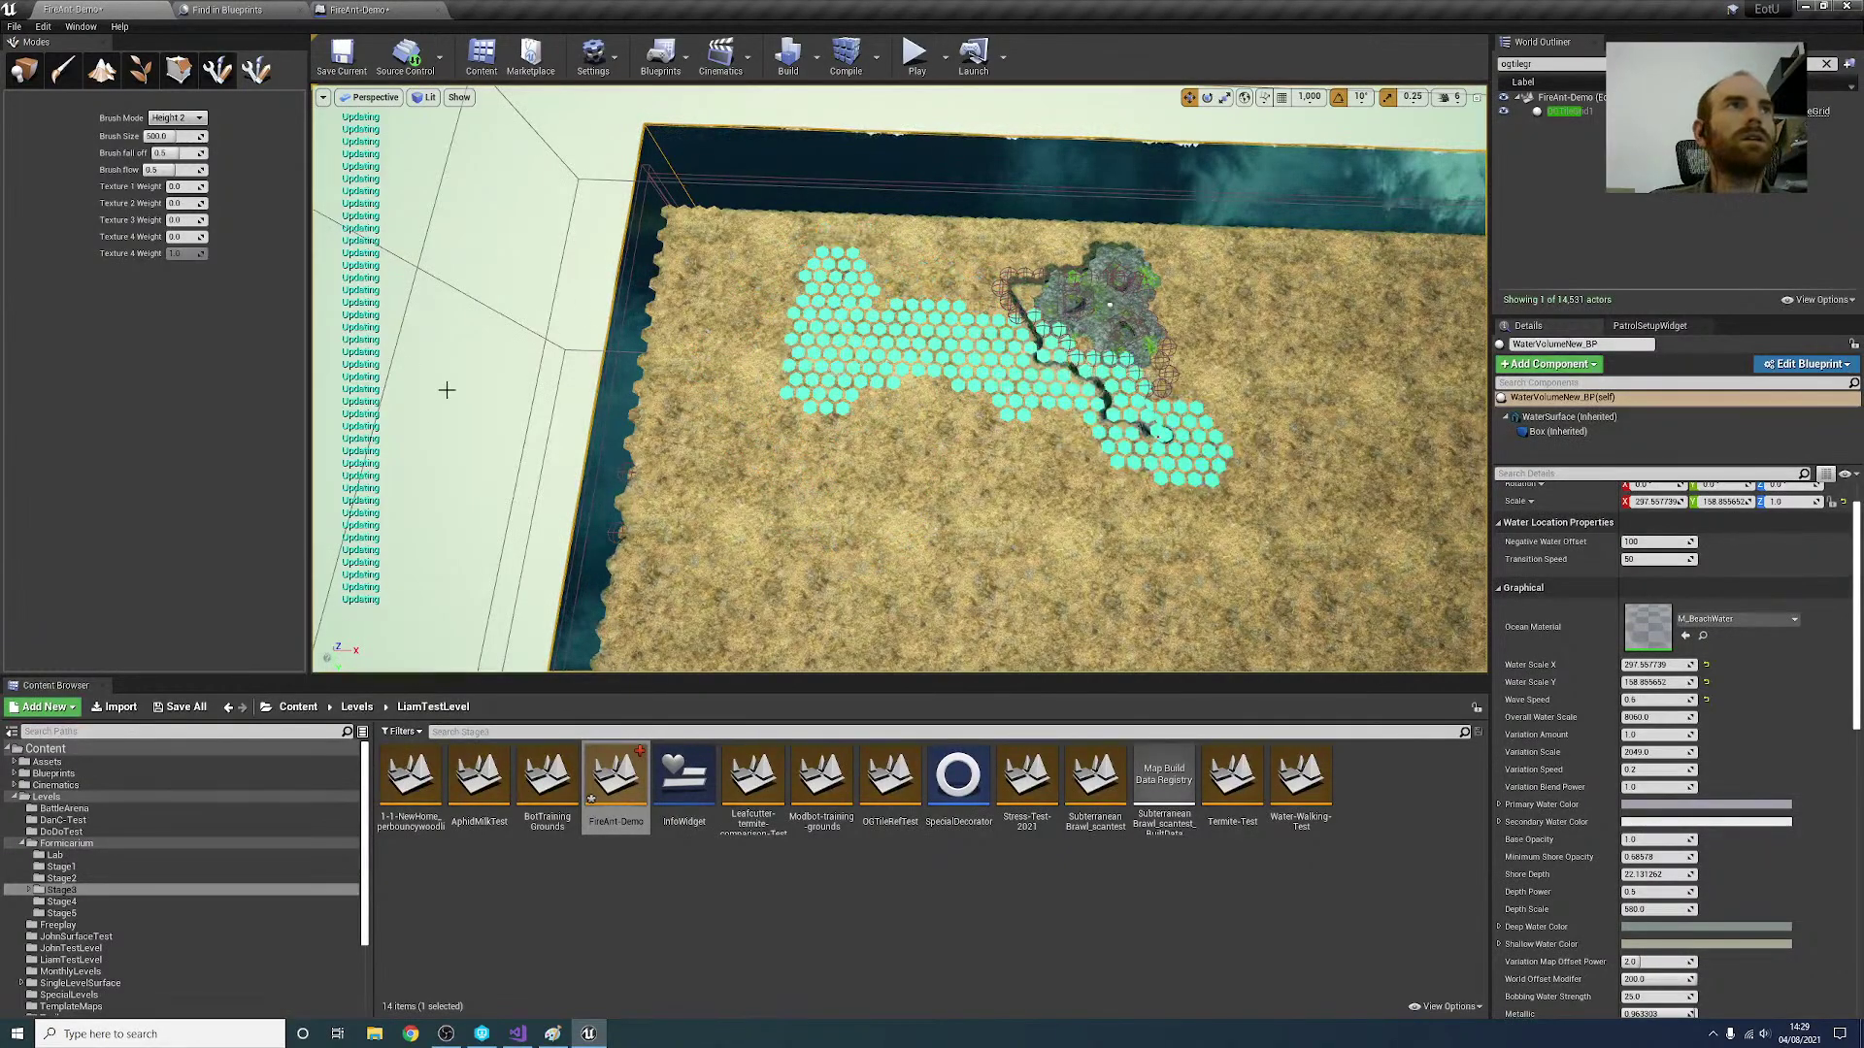
Step: Inspect the flattened tile grid from above in placement mode, and return to the surface builder mode
click(25, 70)
right_drag(738, 360, 832, 358)
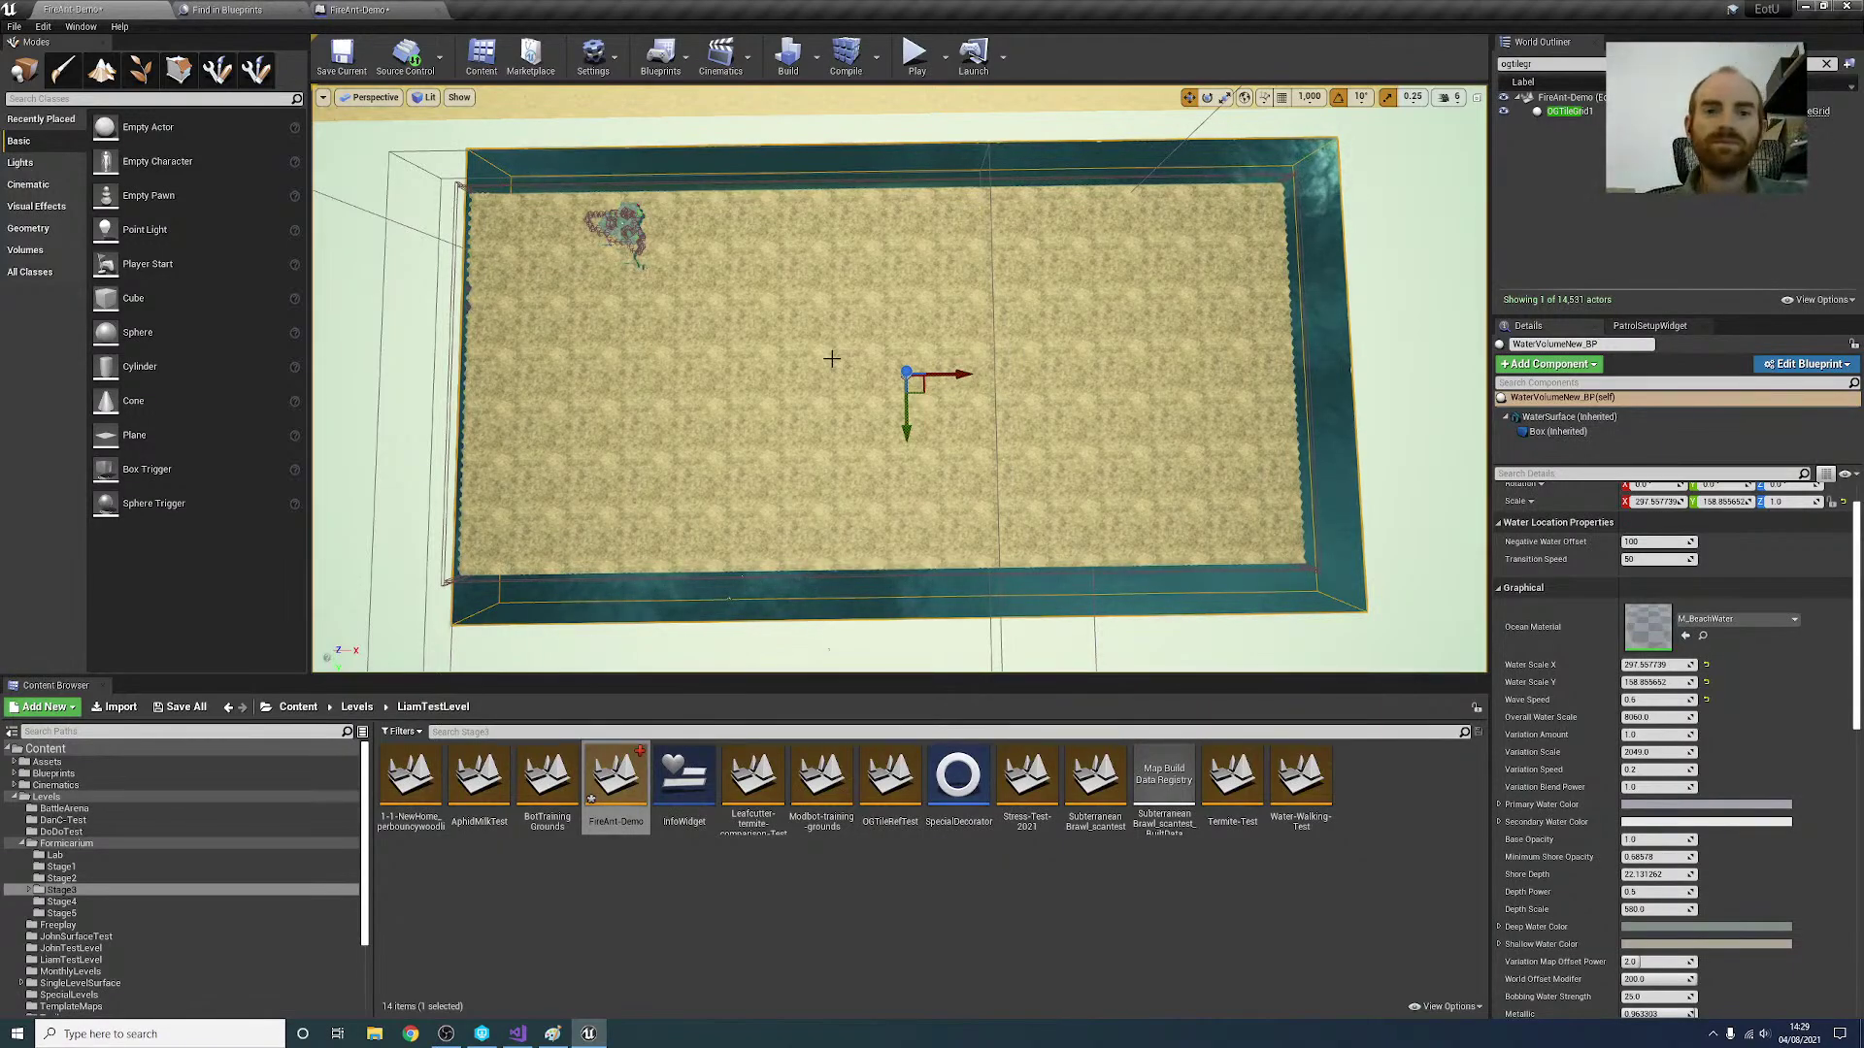
mouse_move(957, 330)
right_down()
mouse_move(874, 281)
mouse_move(957, 331)
right_up()
key(w)
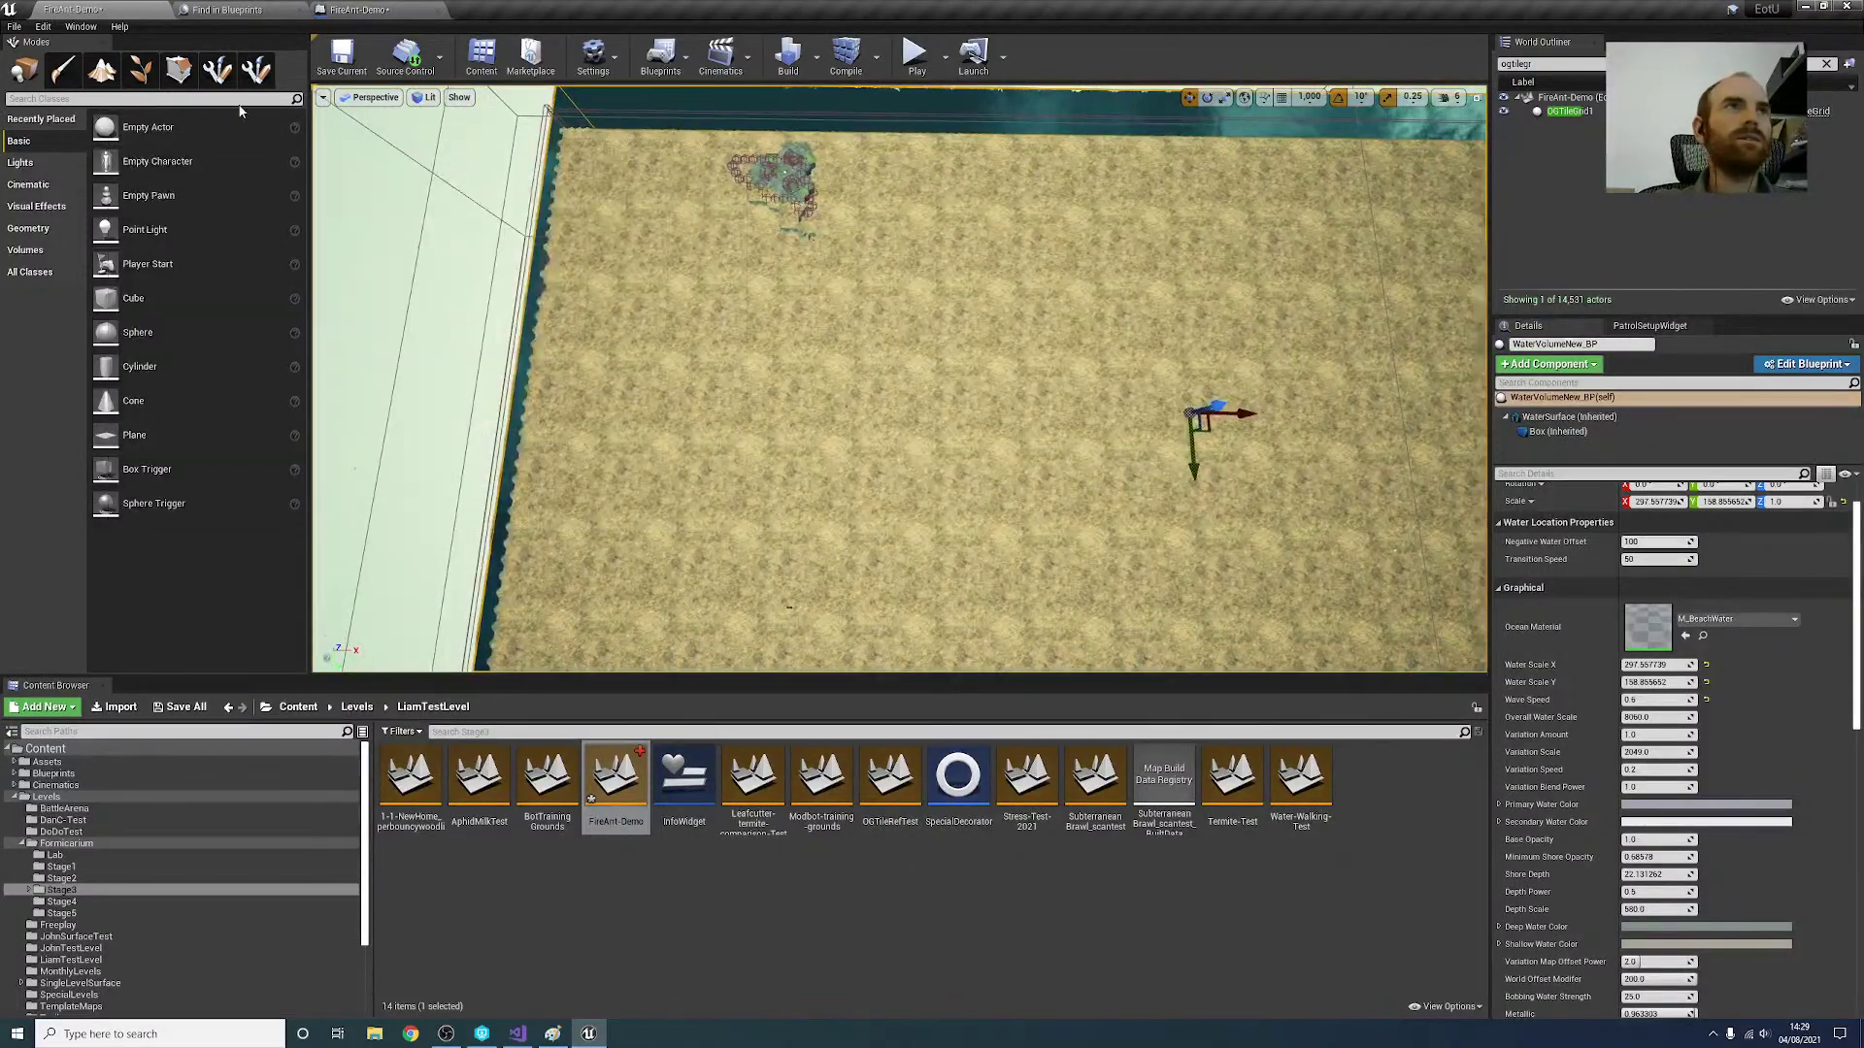
click(255, 72)
mouse_move(640, 245)
right_down()
mouse_move(640, 185)
mouse_move(670, 335)
right_up()
key(w)
mouse_move(873, 490)
mouse_down()
mouse_move(878, 476)
mouse_move(1014, 548)
mouse_up()
key(s)
mouse_move(1075, 469)
right_down()
mouse_move(1116, 476)
mouse_move(1068, 515)
mouse_move(1074, 469)
right_up()
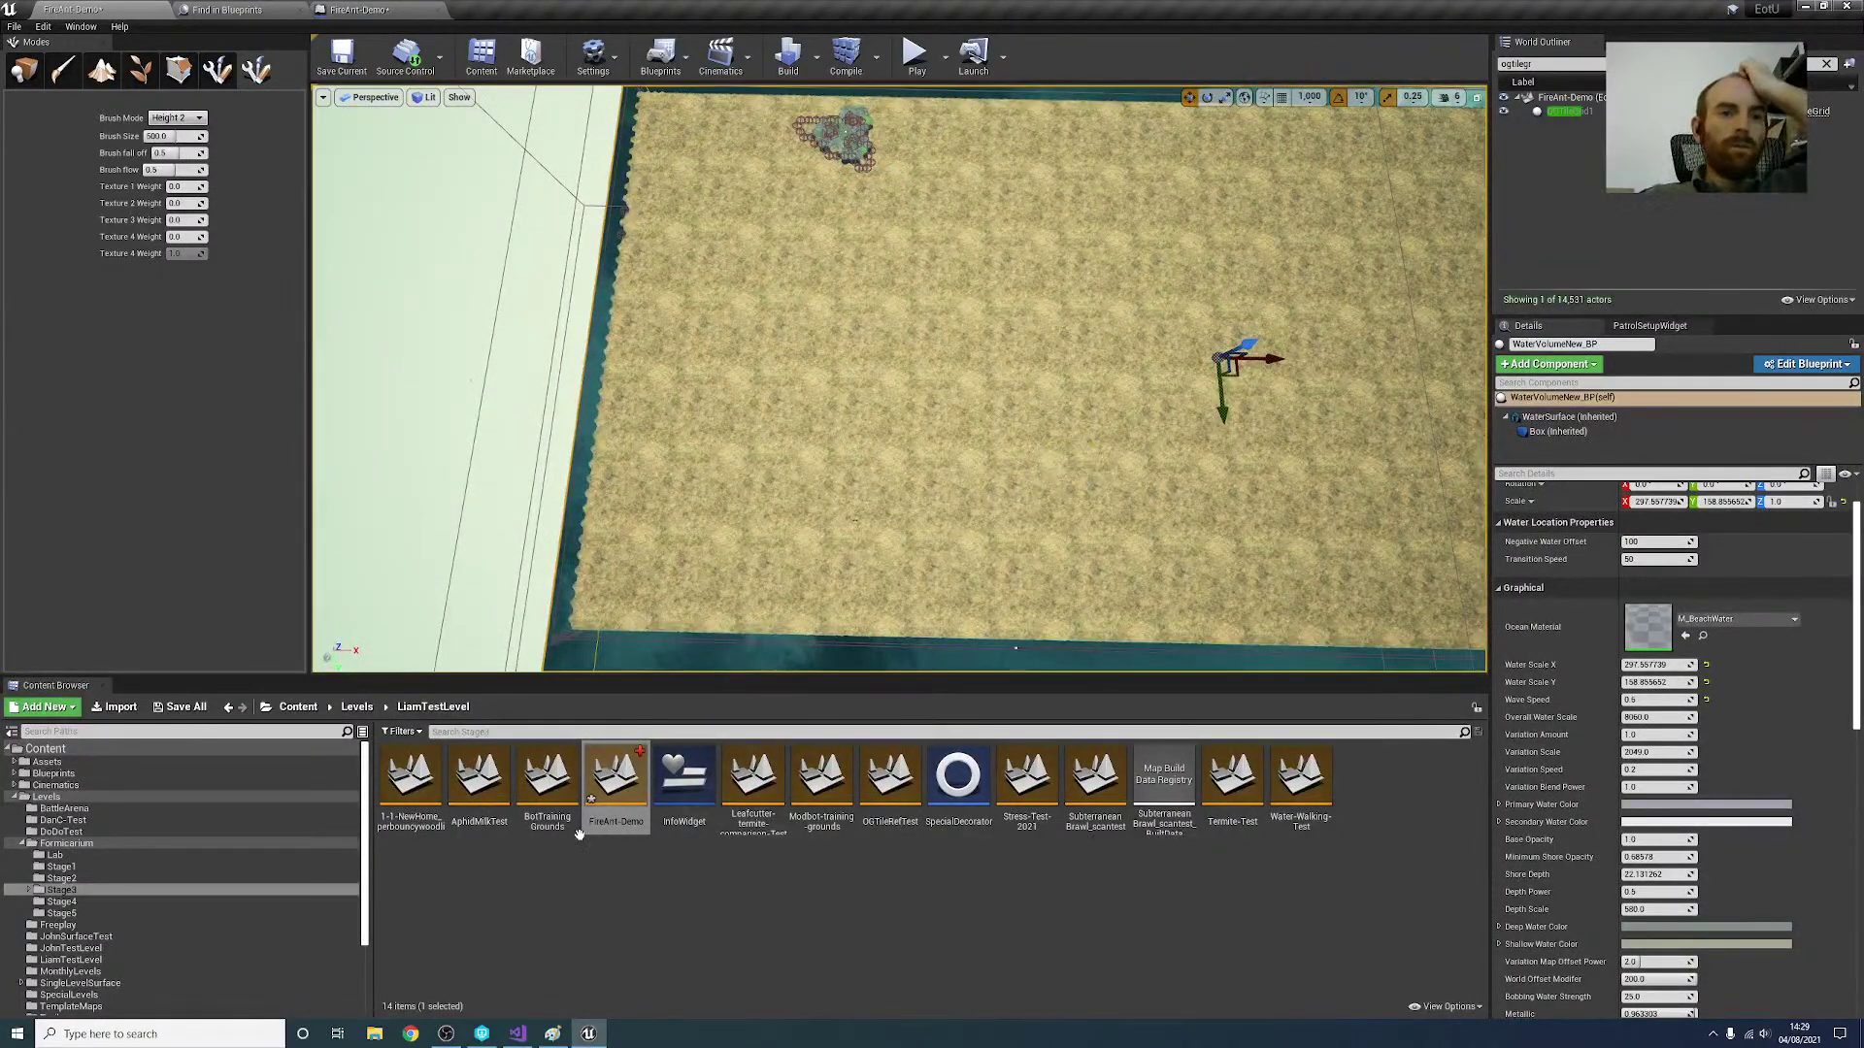
Step: Check the level layout sketch in Paint, return to Unreal Editor and view the whole tile grid
click(552, 1034)
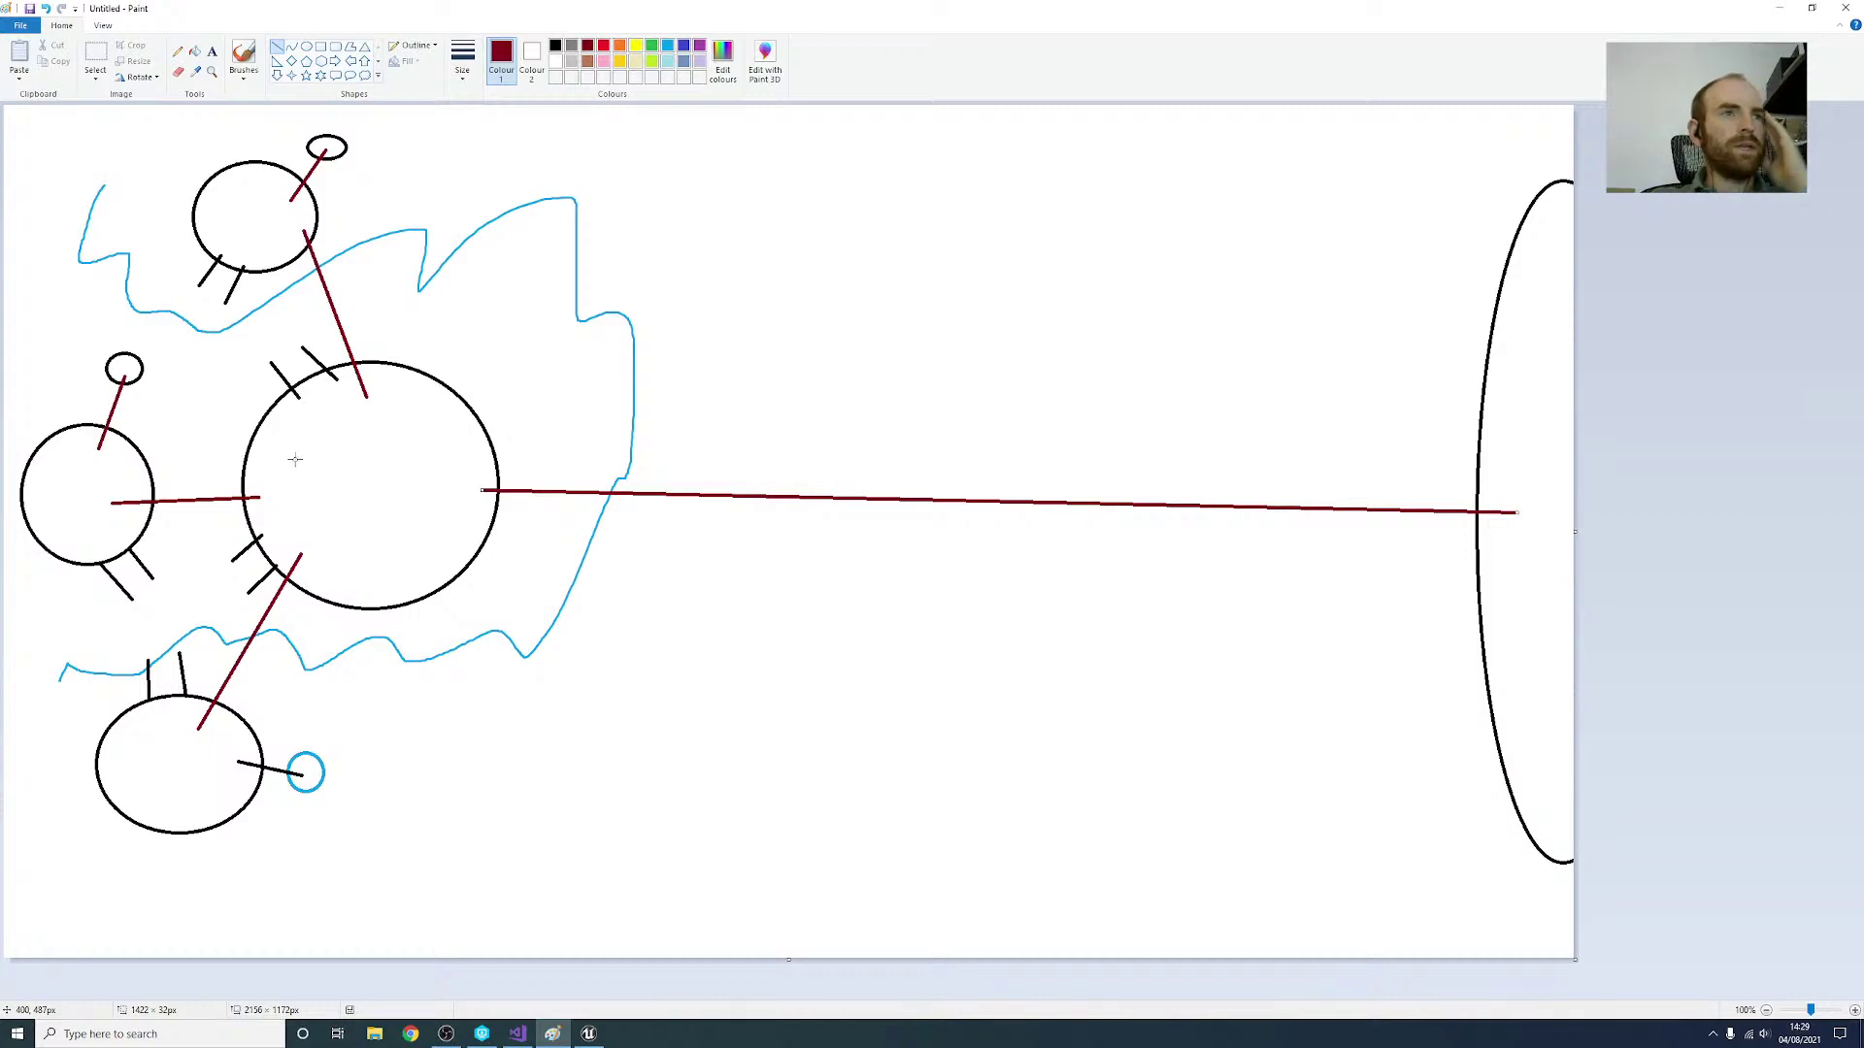
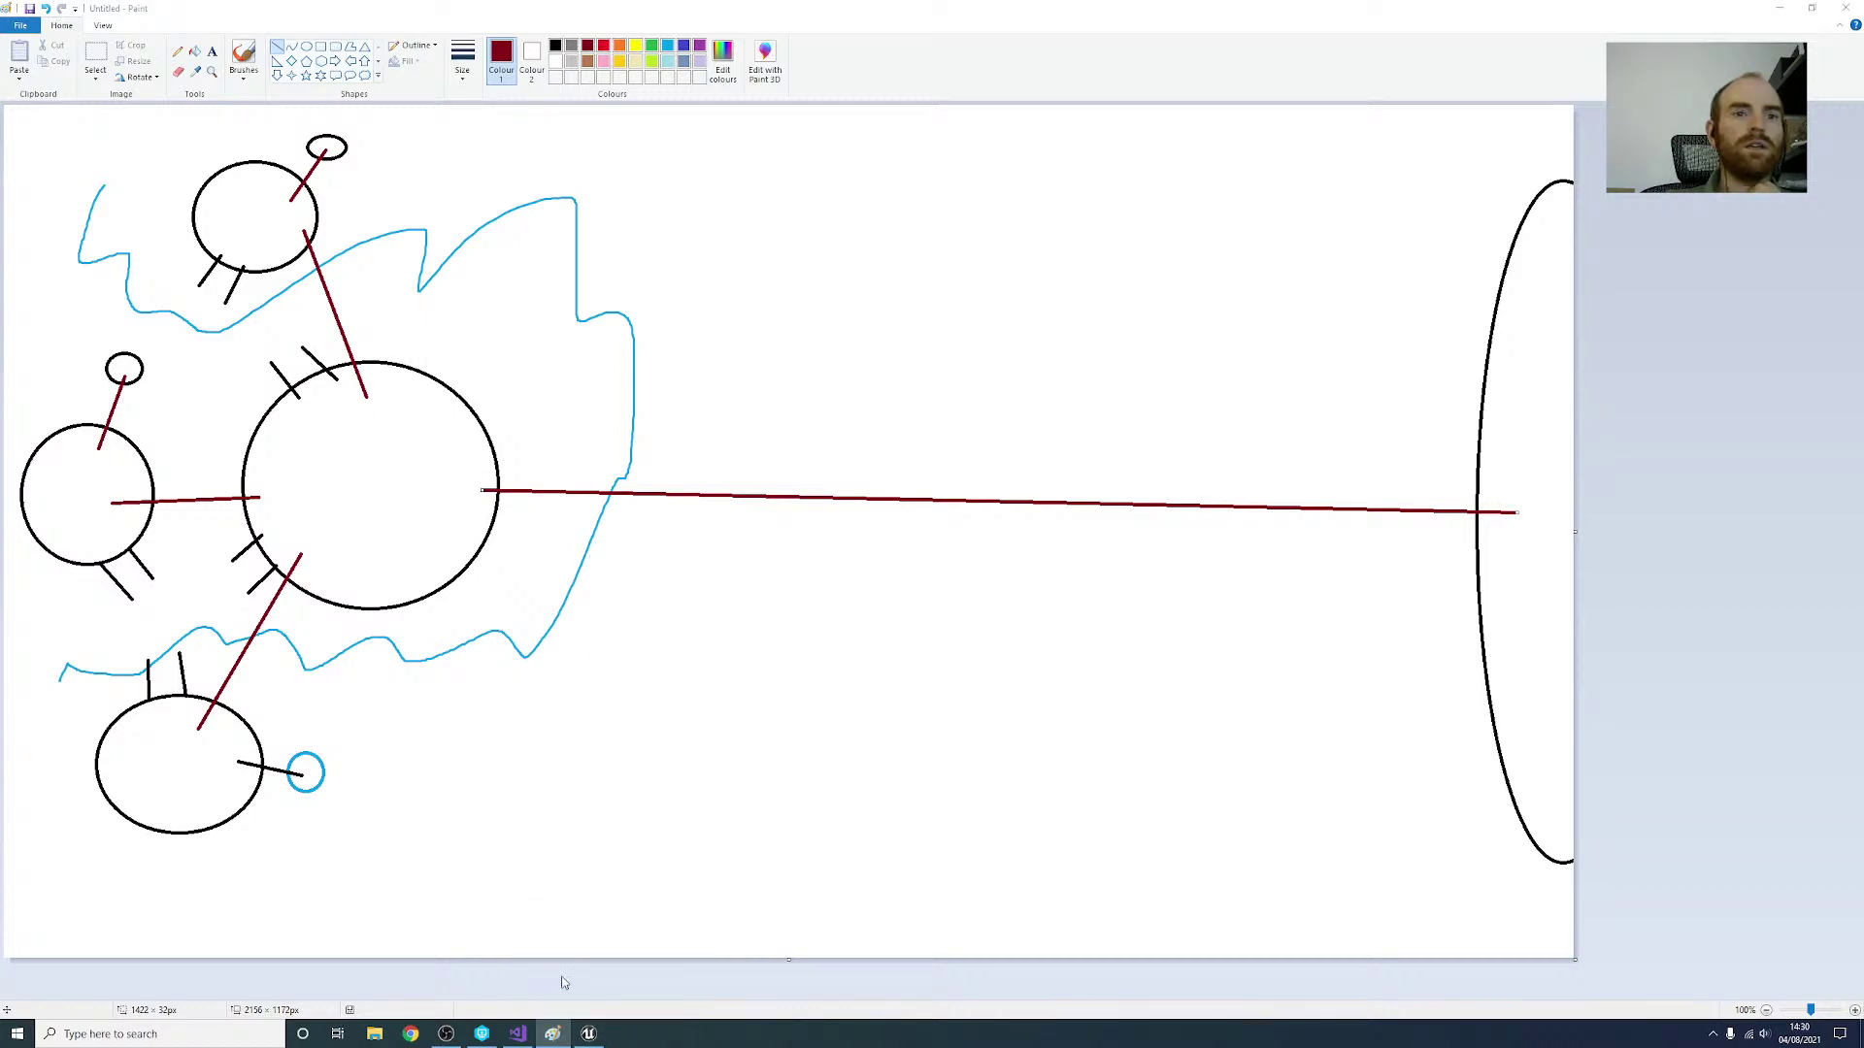
click(1775, 9)
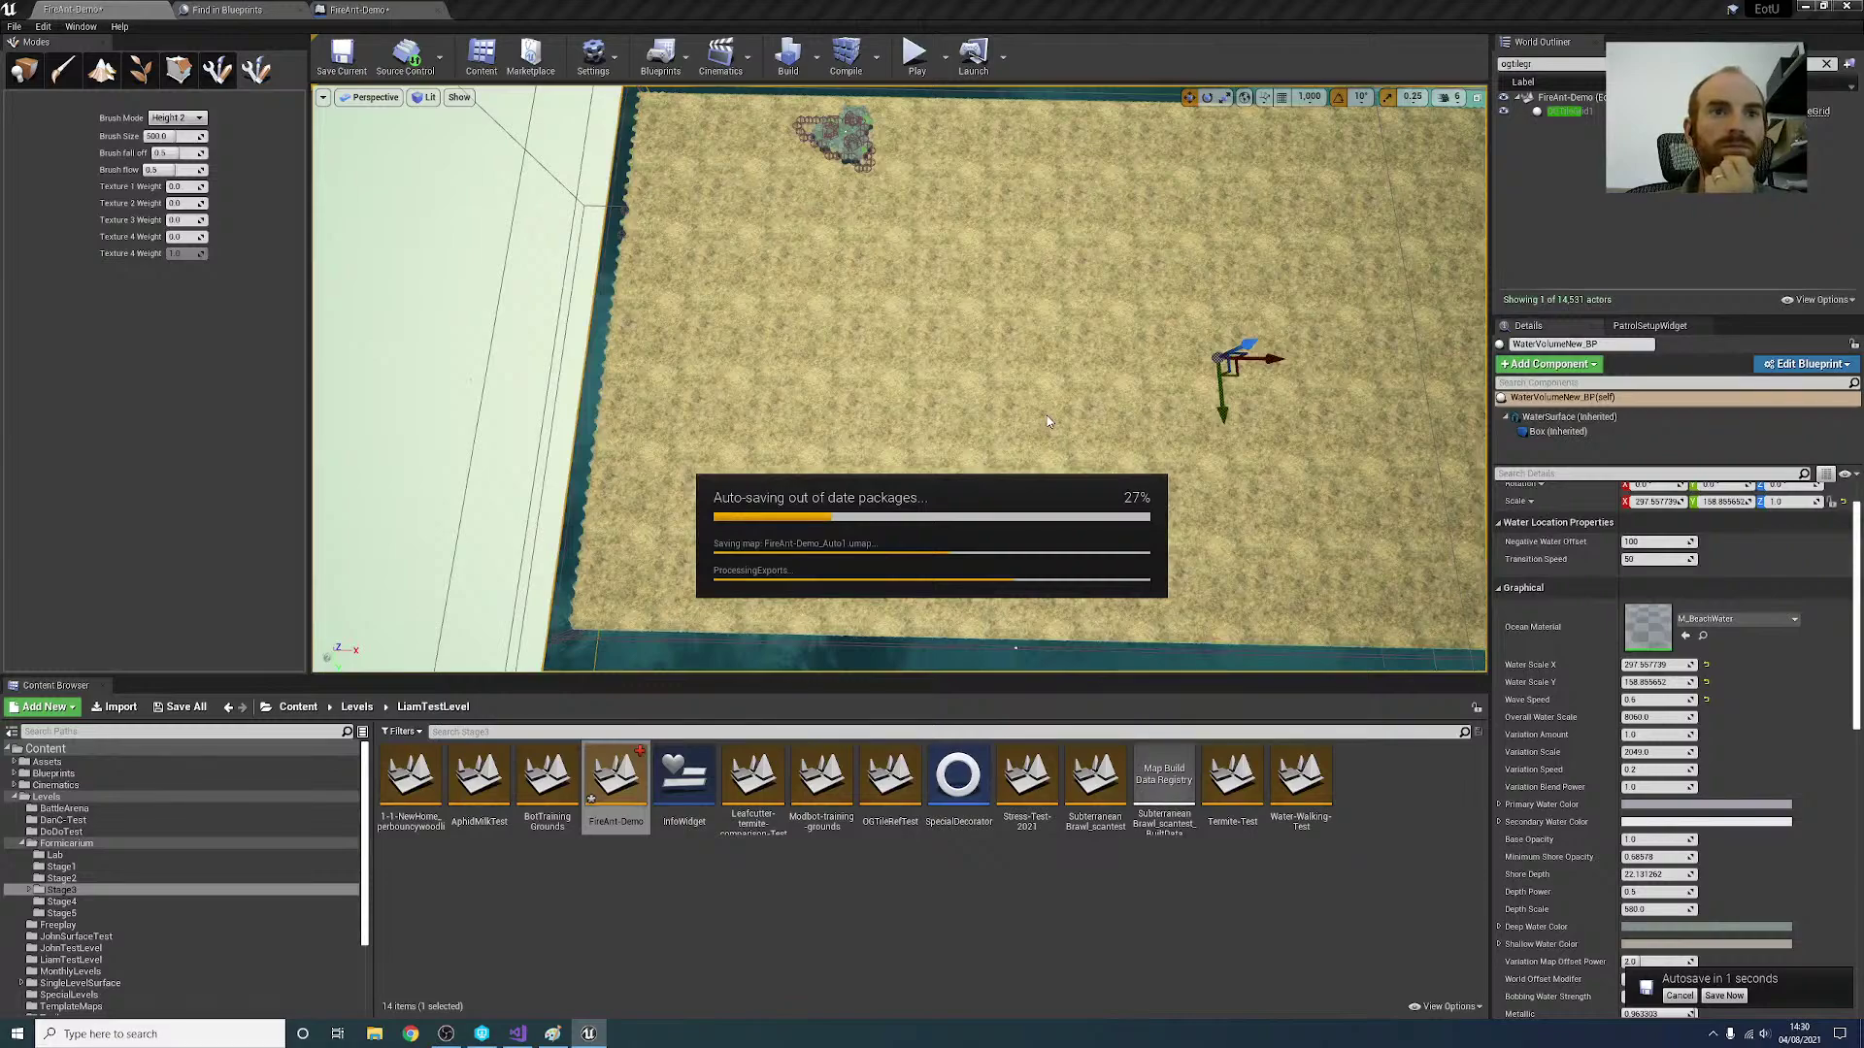
click(975, 381)
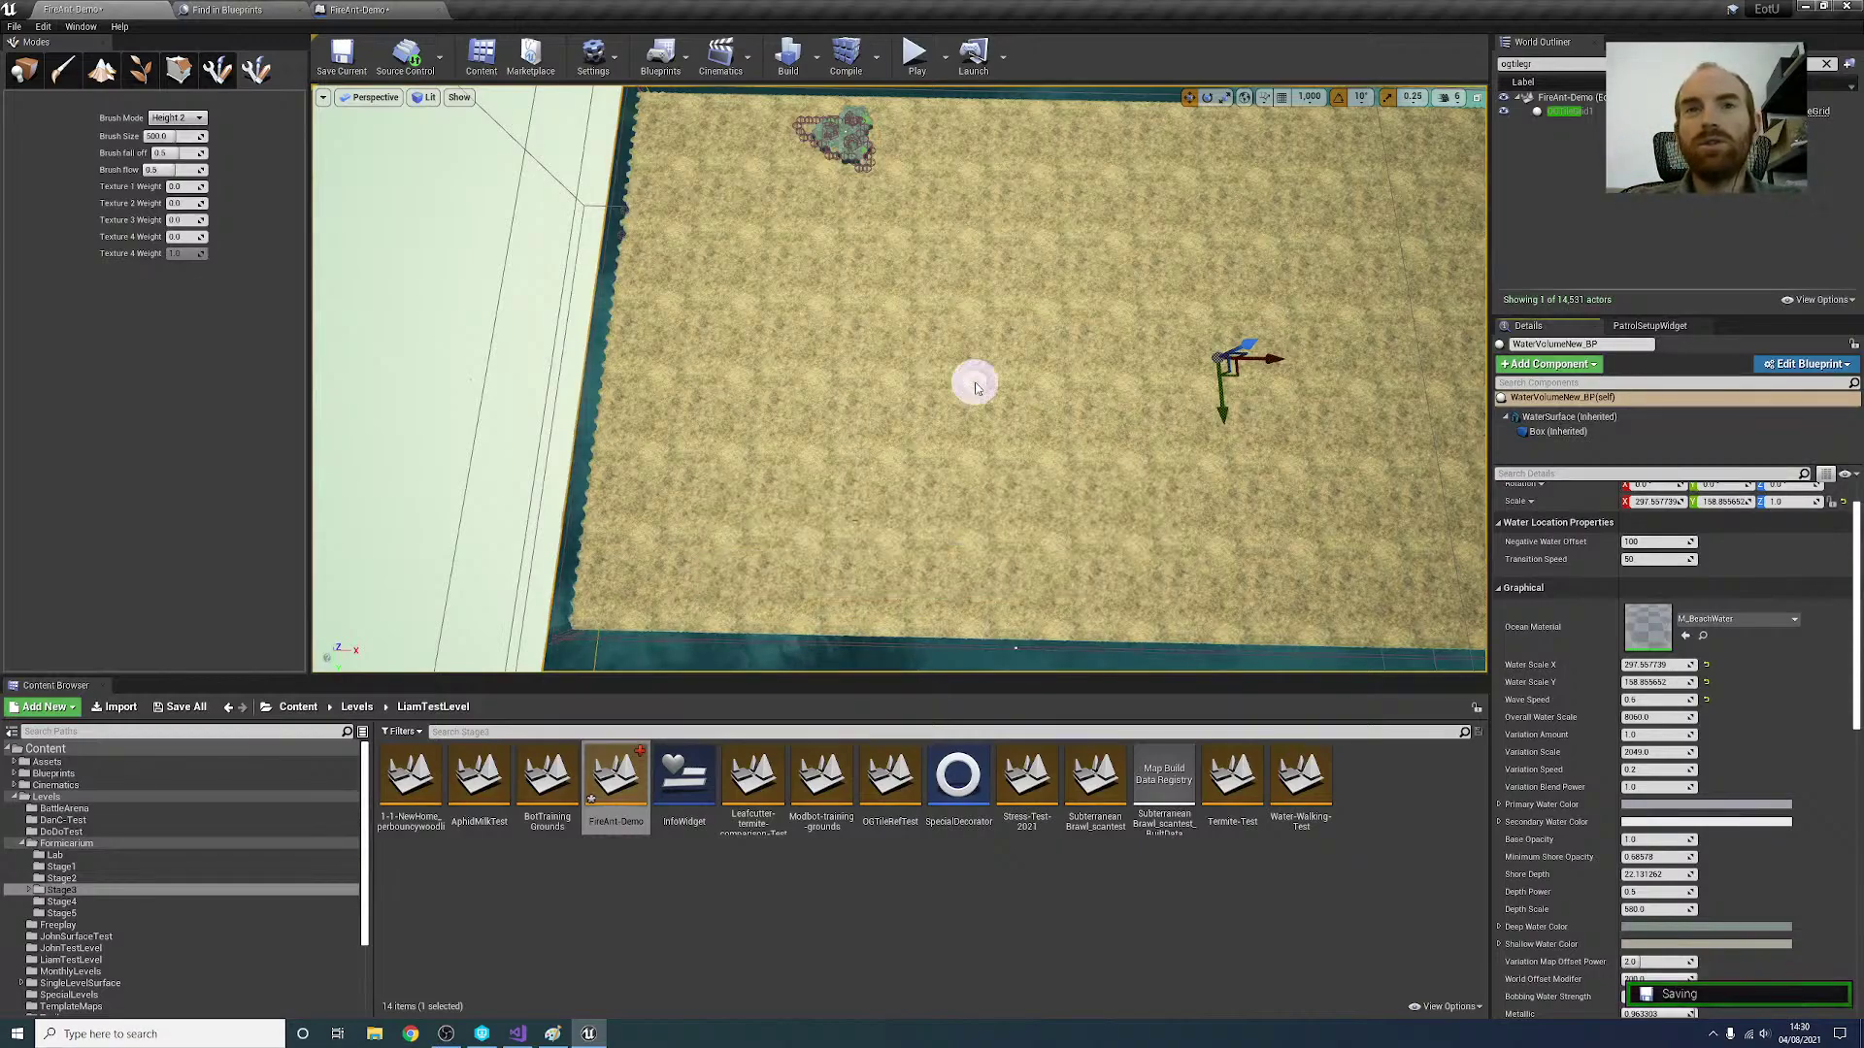
right_drag(983, 389, 980, 337)
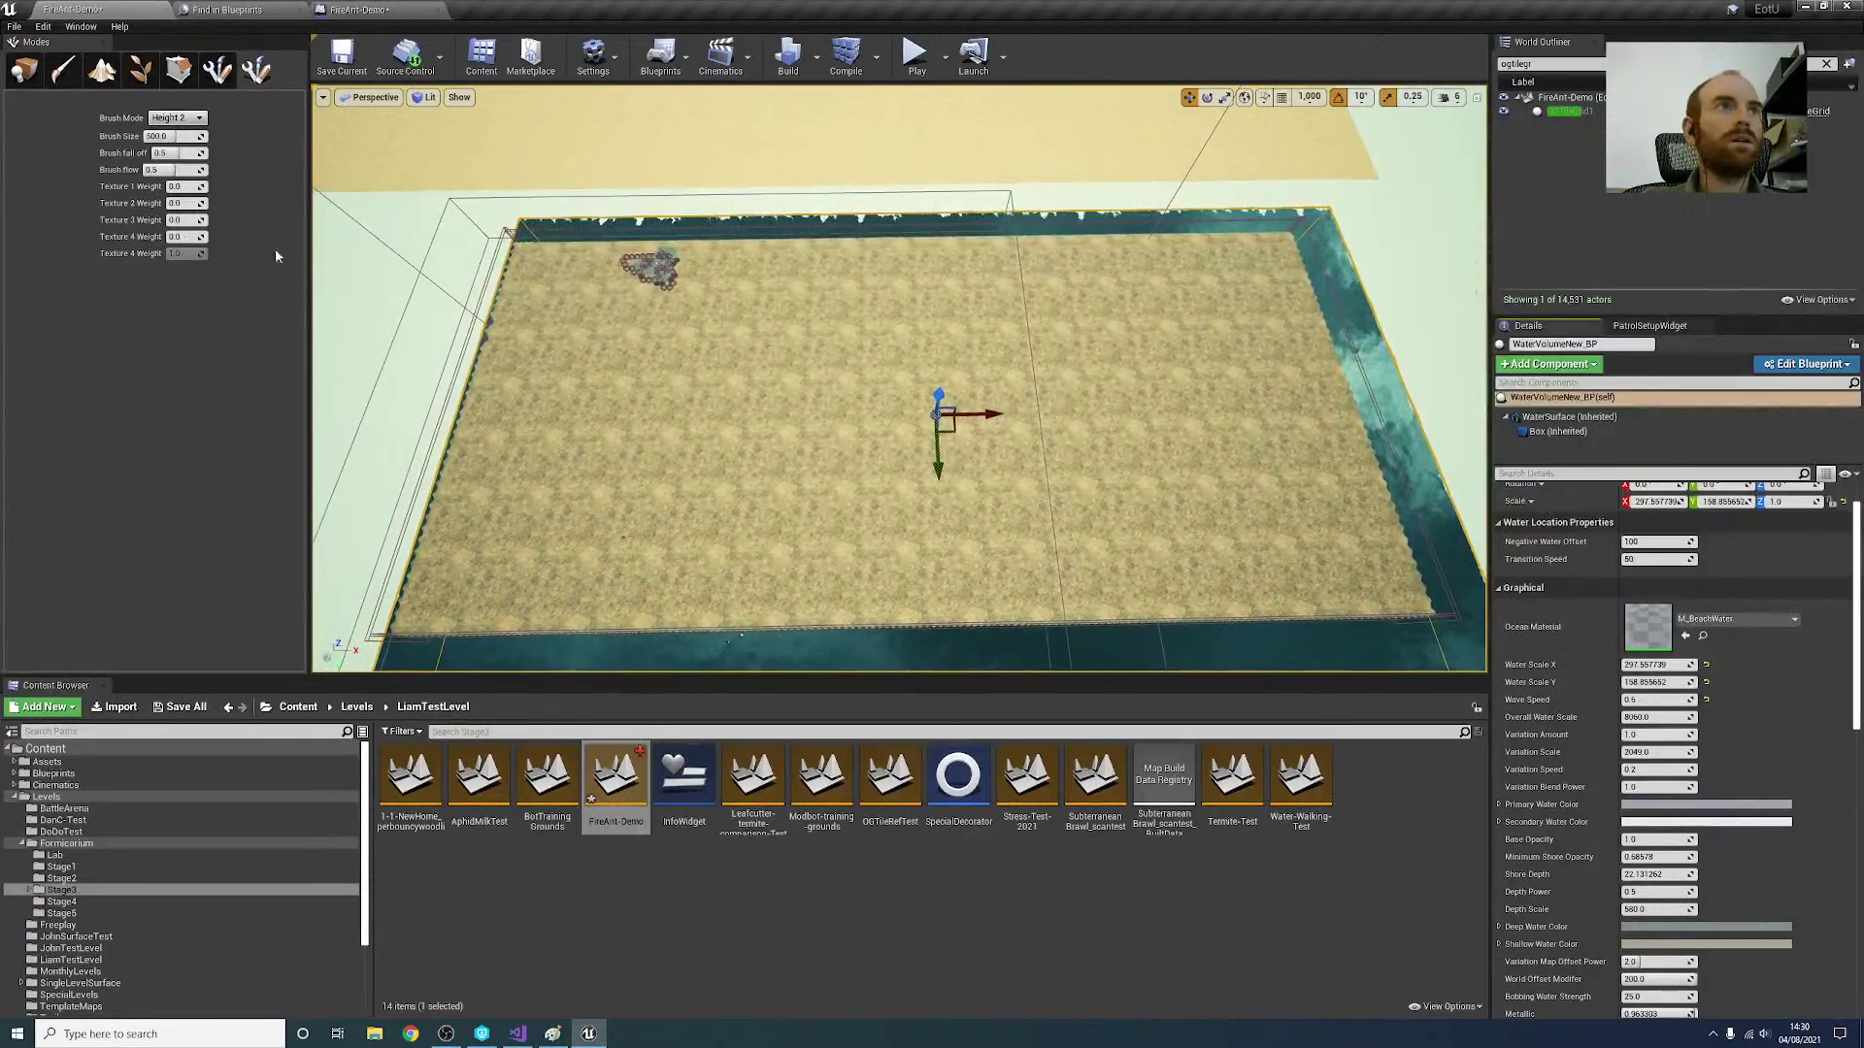
Step: Set the terrain brush to Height 4 with a brush size of 700
click(186, 117)
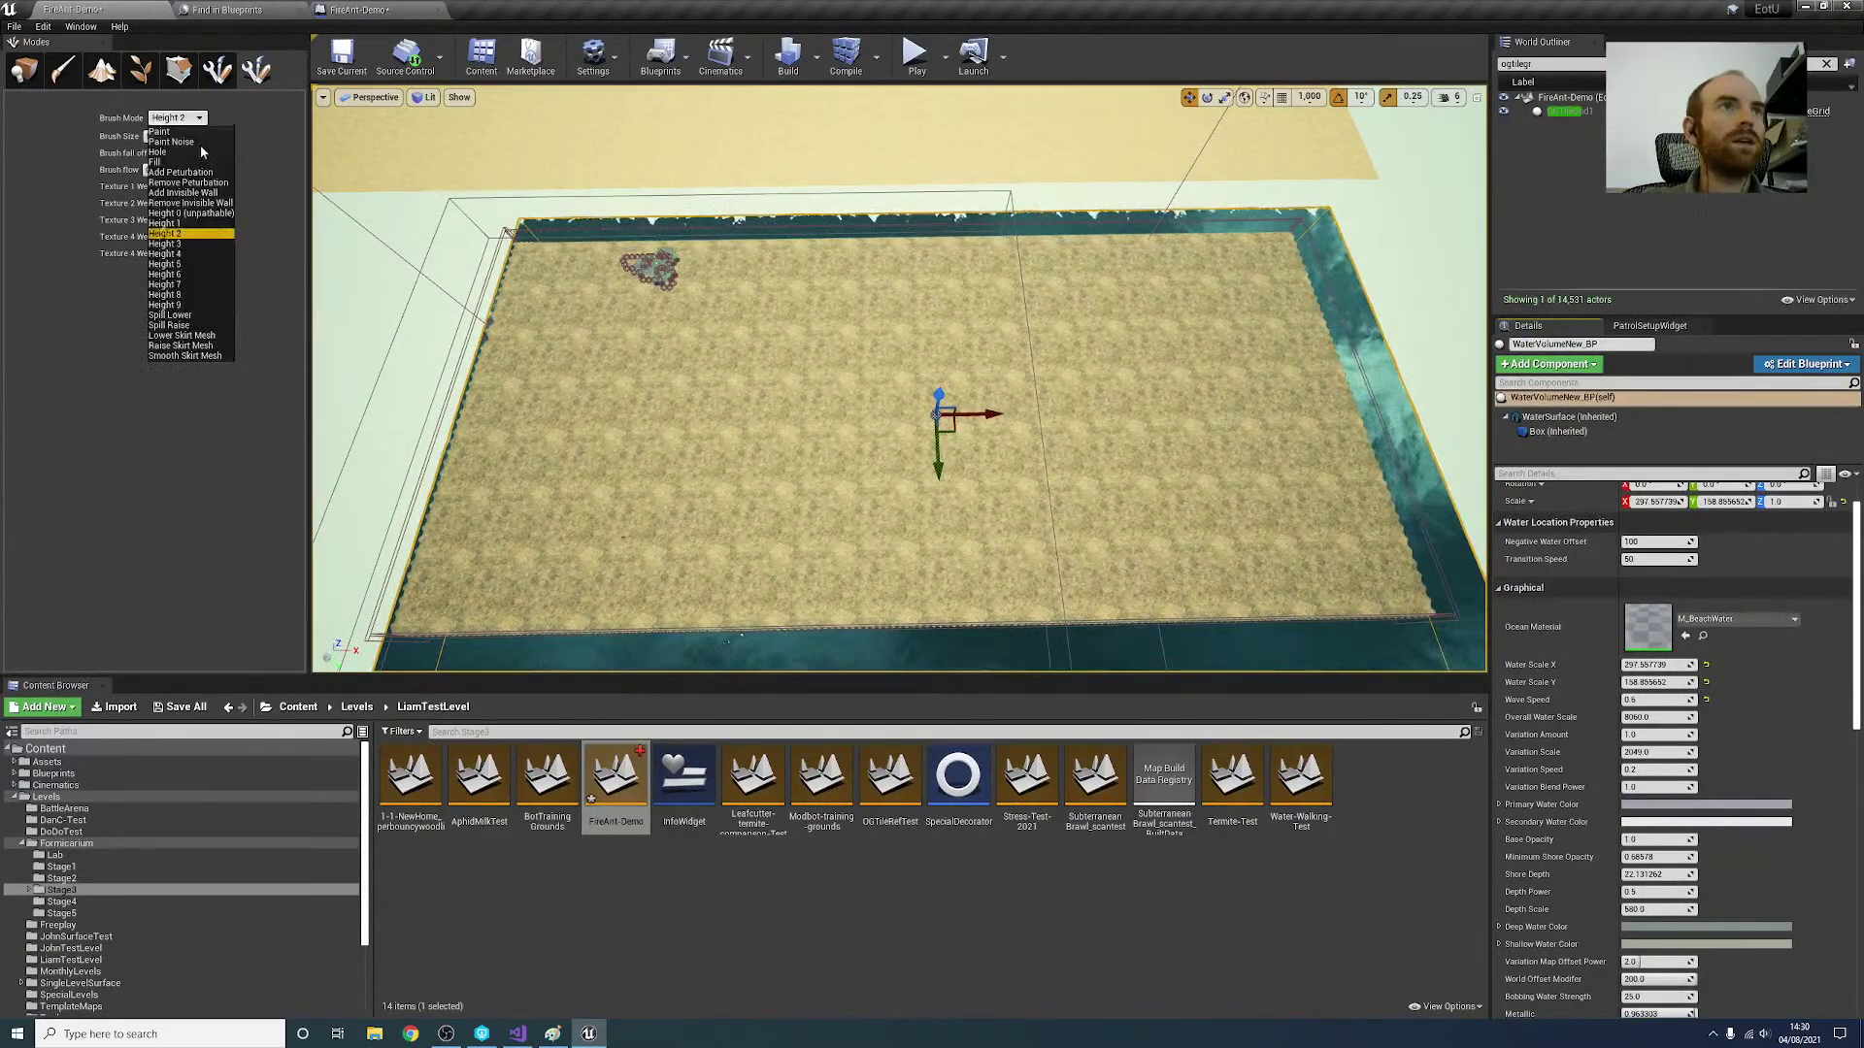
click(184, 256)
right_drag(622, 388, 621, 488)
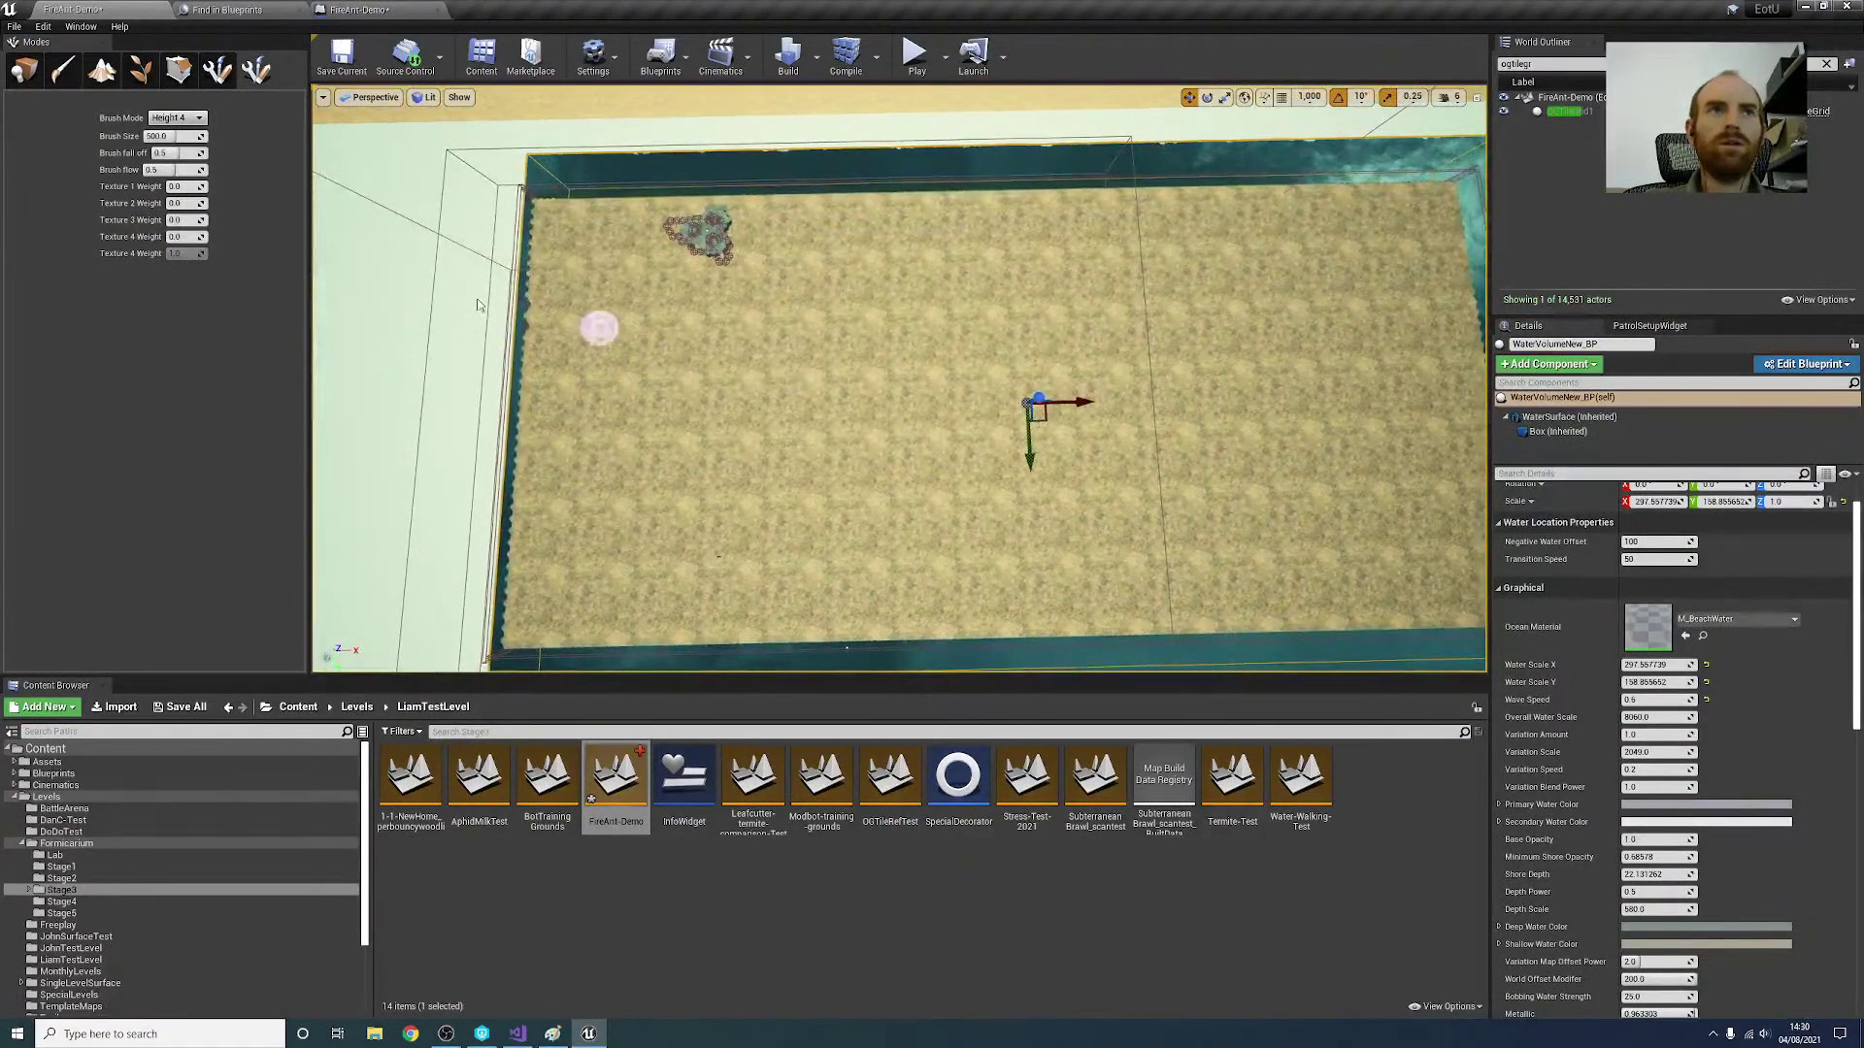
right_drag(754, 362, 748, 393)
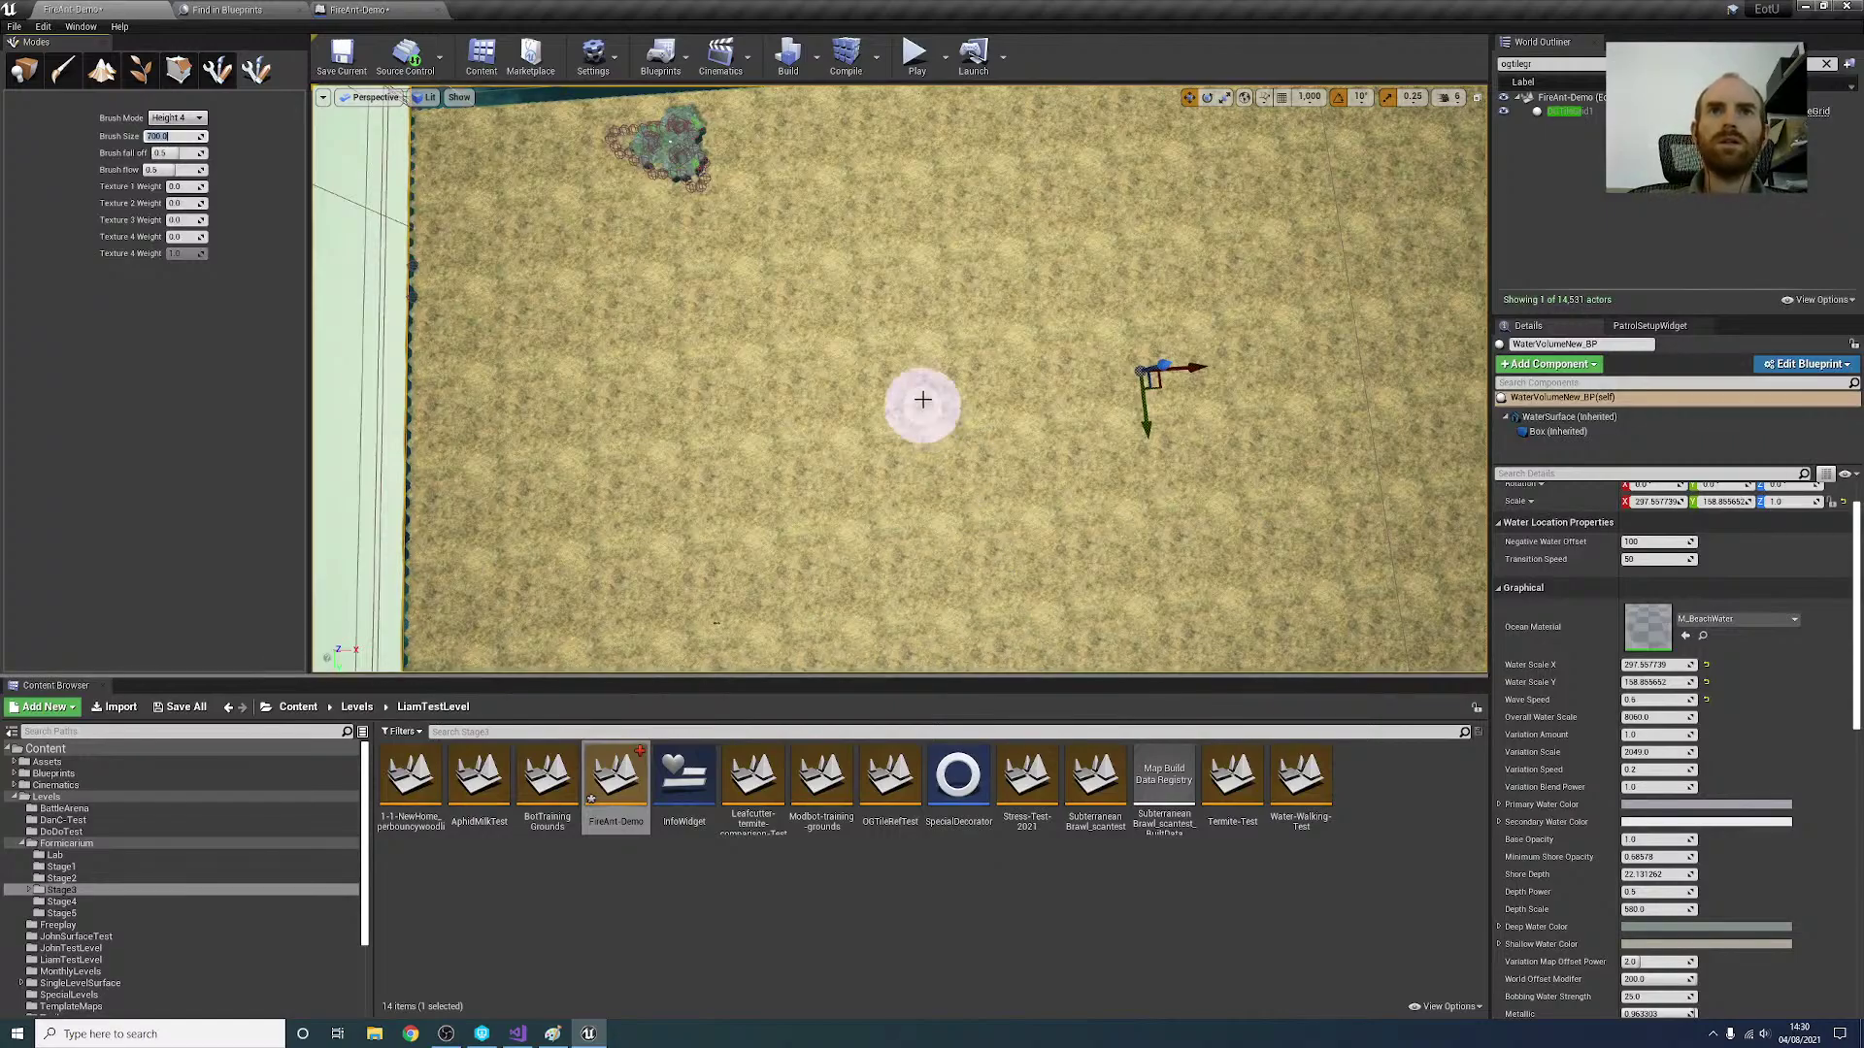
right_drag(867, 350, 860, 321)
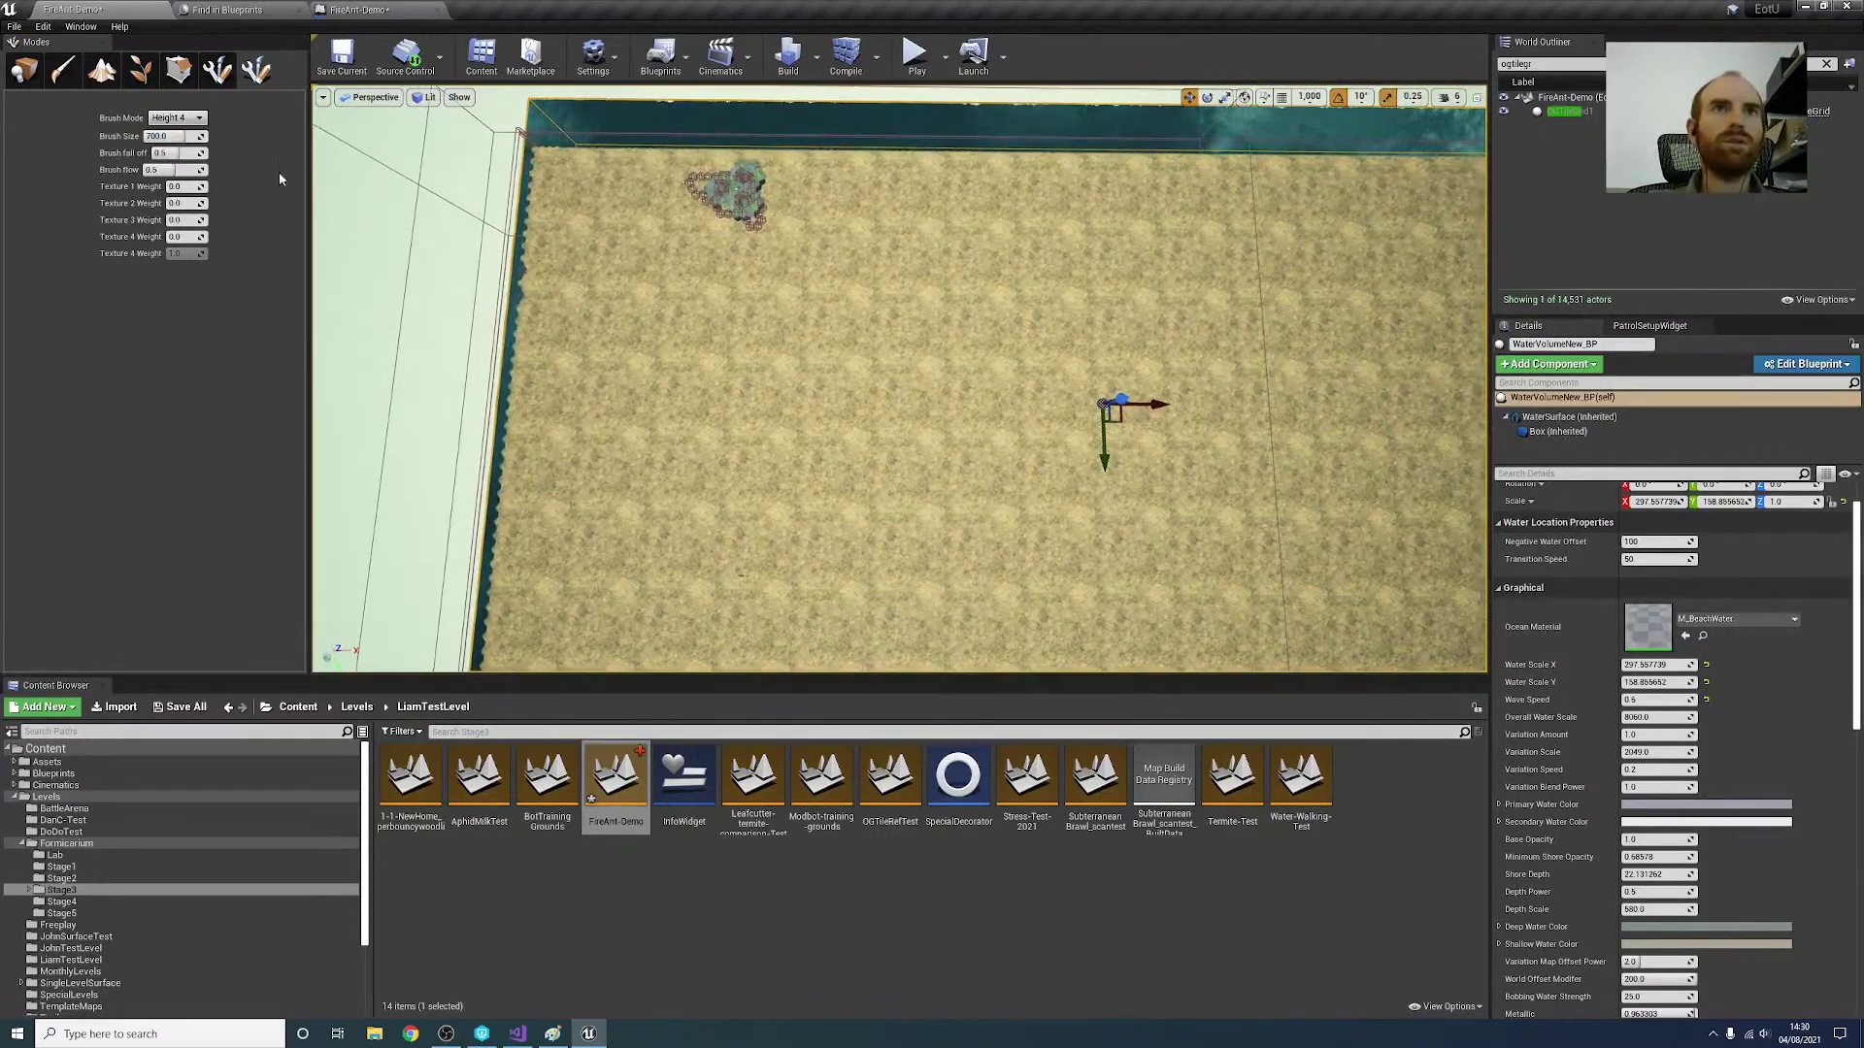
click(192, 120)
click(184, 243)
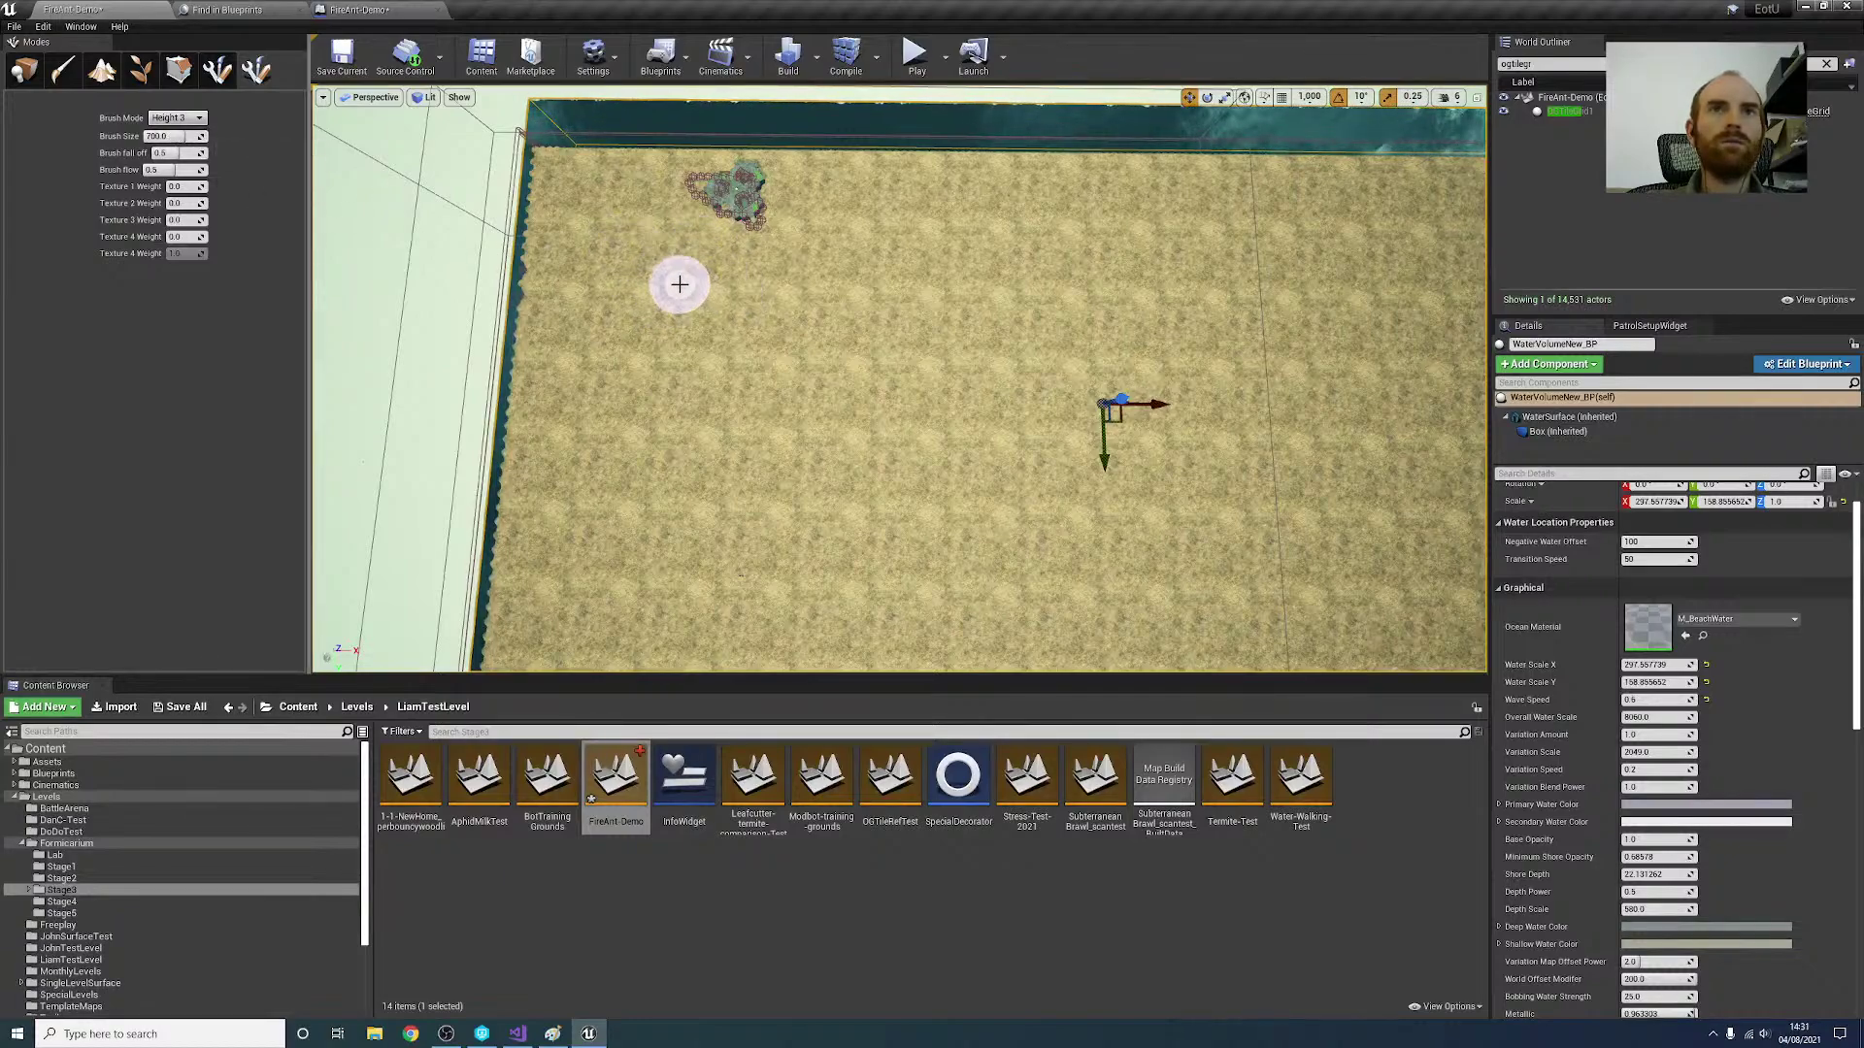
click(176, 117)
click(199, 249)
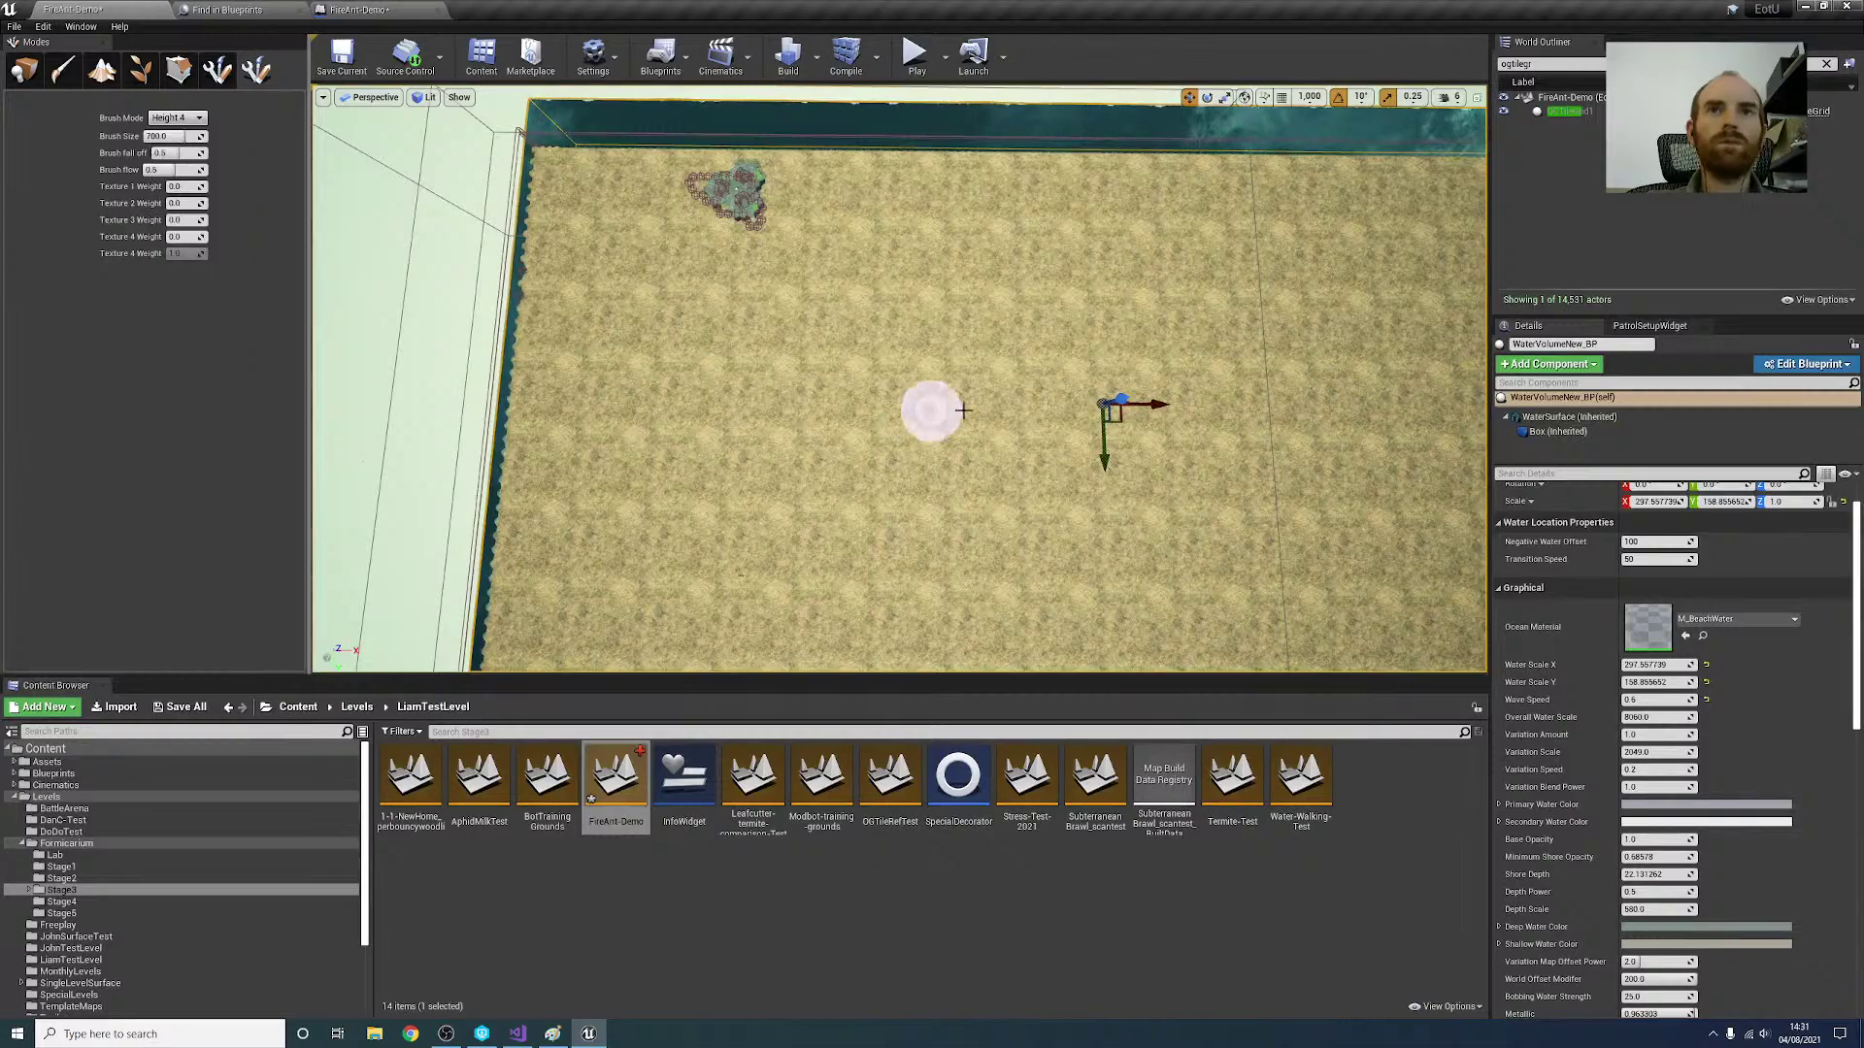
Step: Paint a round Height 4 plateau in the western half of the tile grid, southeast of the tunnel exit
key(s)
right_drag(980, 398, 761, 399)
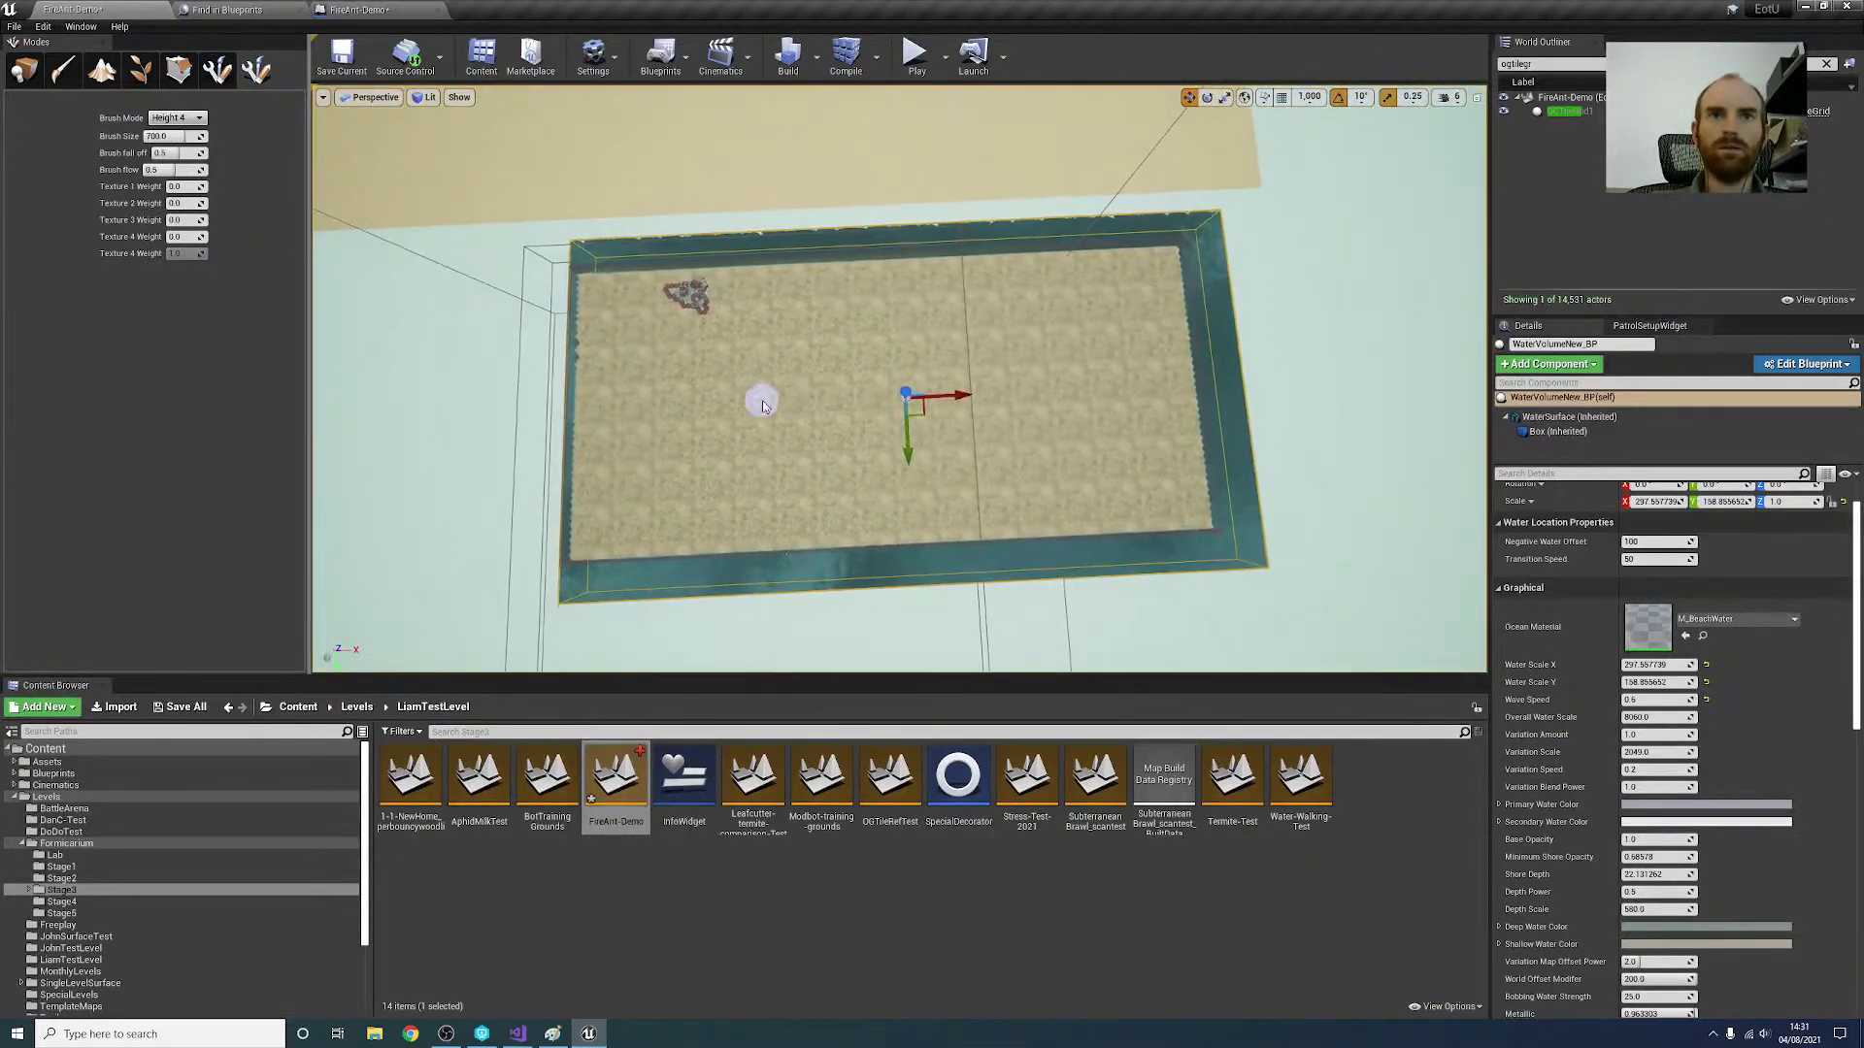
drag(780, 402, 772, 396)
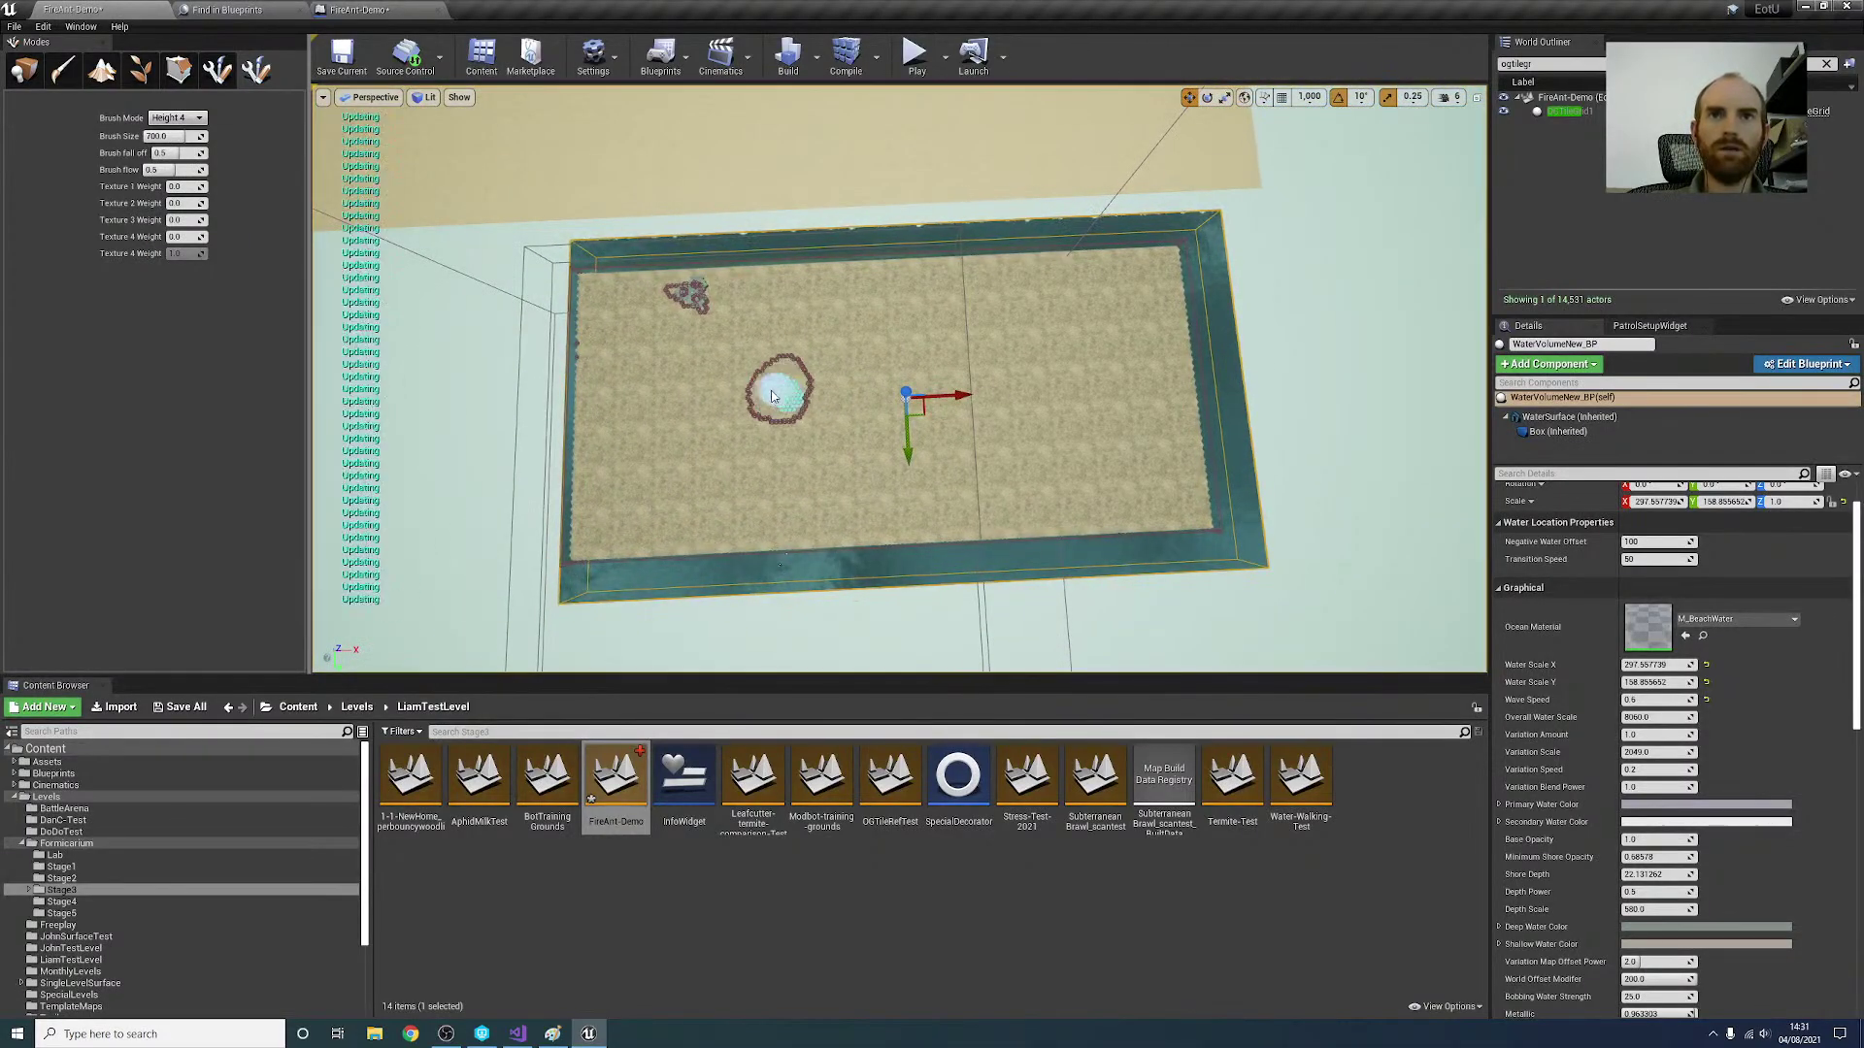
key(w)
mouse_move(773, 398)
right_down()
mouse_move(801, 396)
mouse_move(709, 378)
mouse_move(773, 389)
right_up()
Step: In placement mode, select the nest tunnel exit and move it to the middle of the new round plateau
click(24, 69)
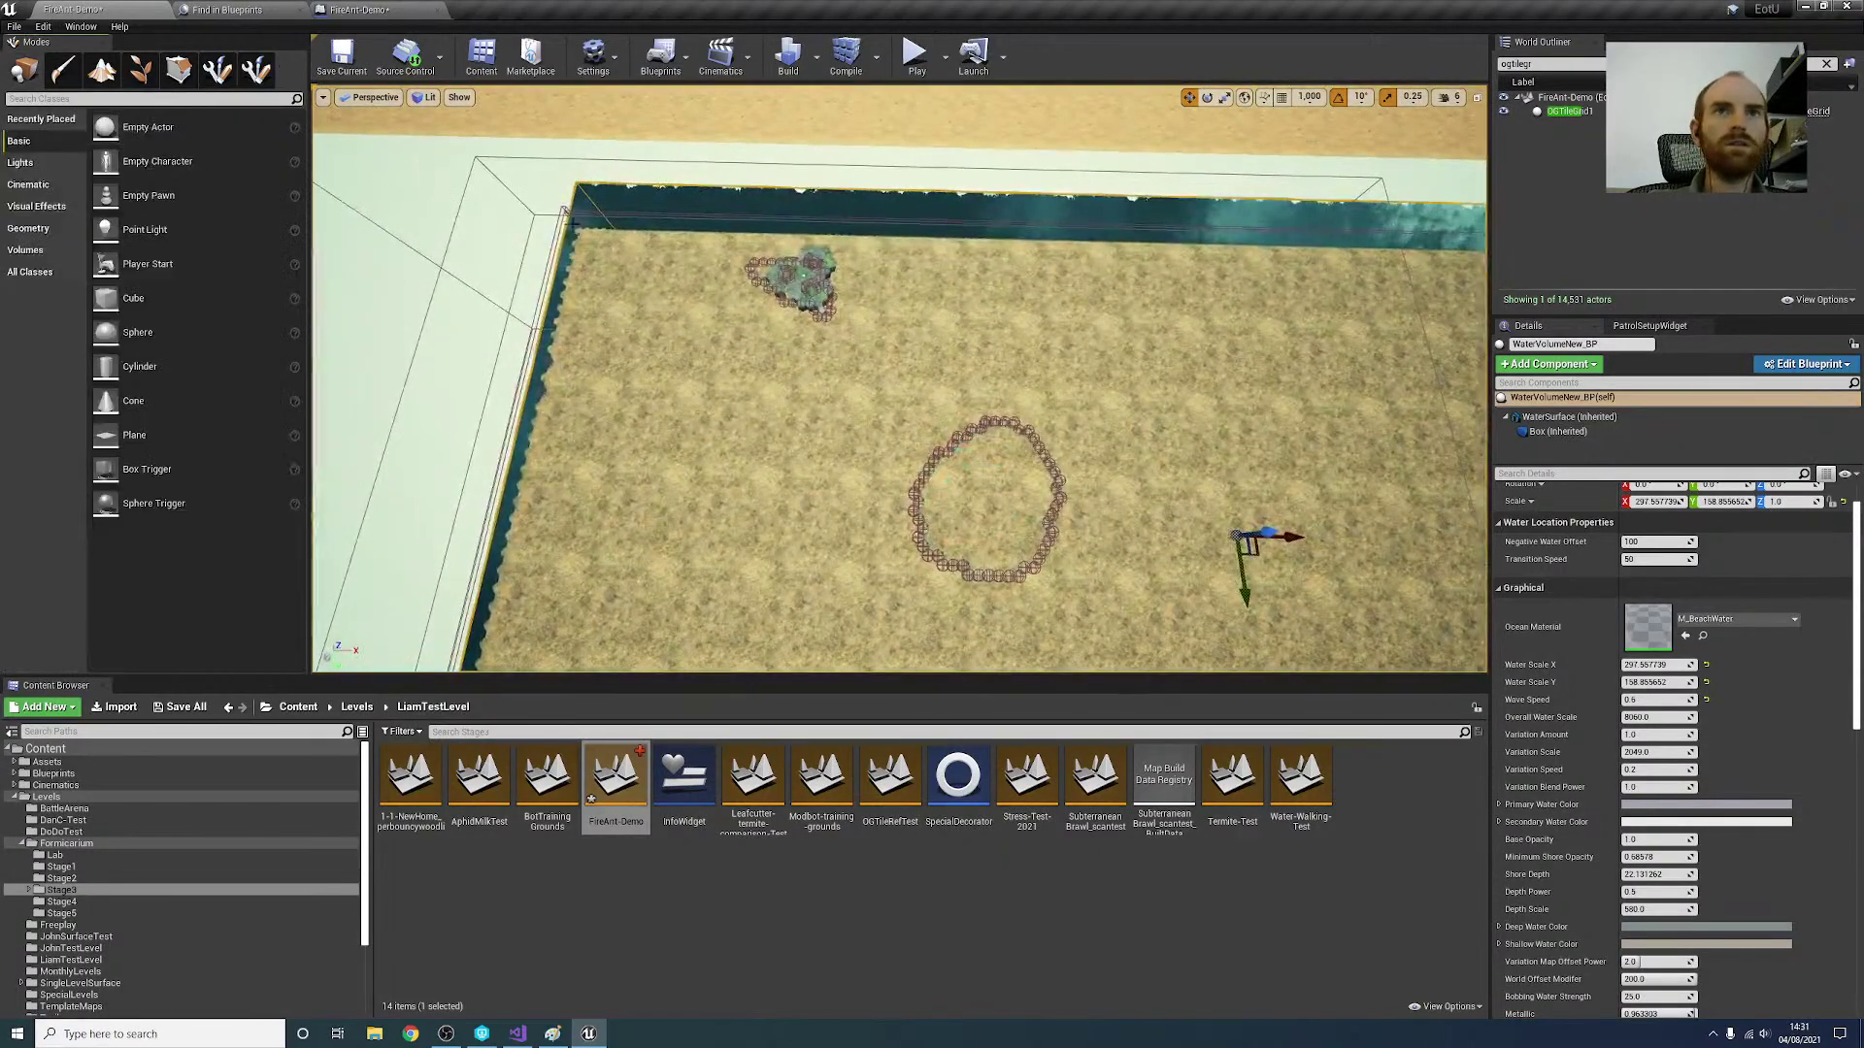
click(800, 275)
drag(801, 275, 994, 495)
key(s)
right_drag(1311, 552, 1364, 553)
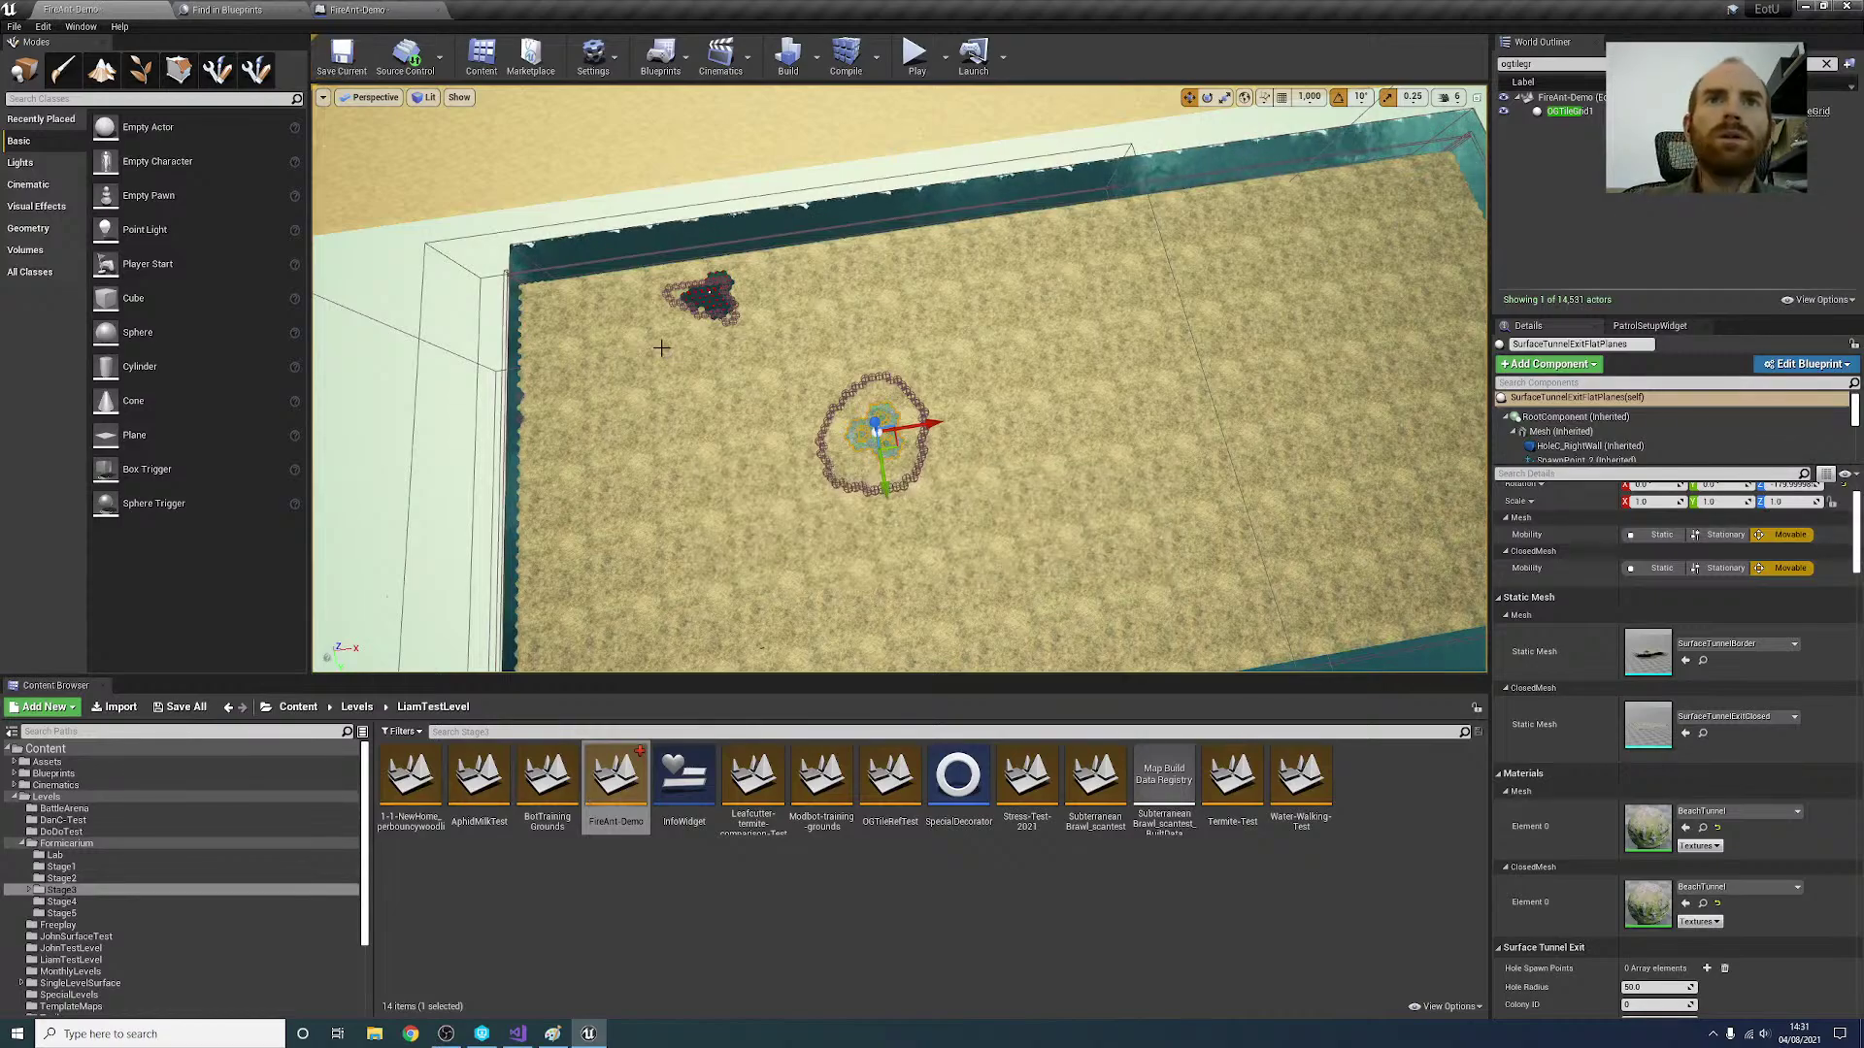
drag(890, 439, 883, 434)
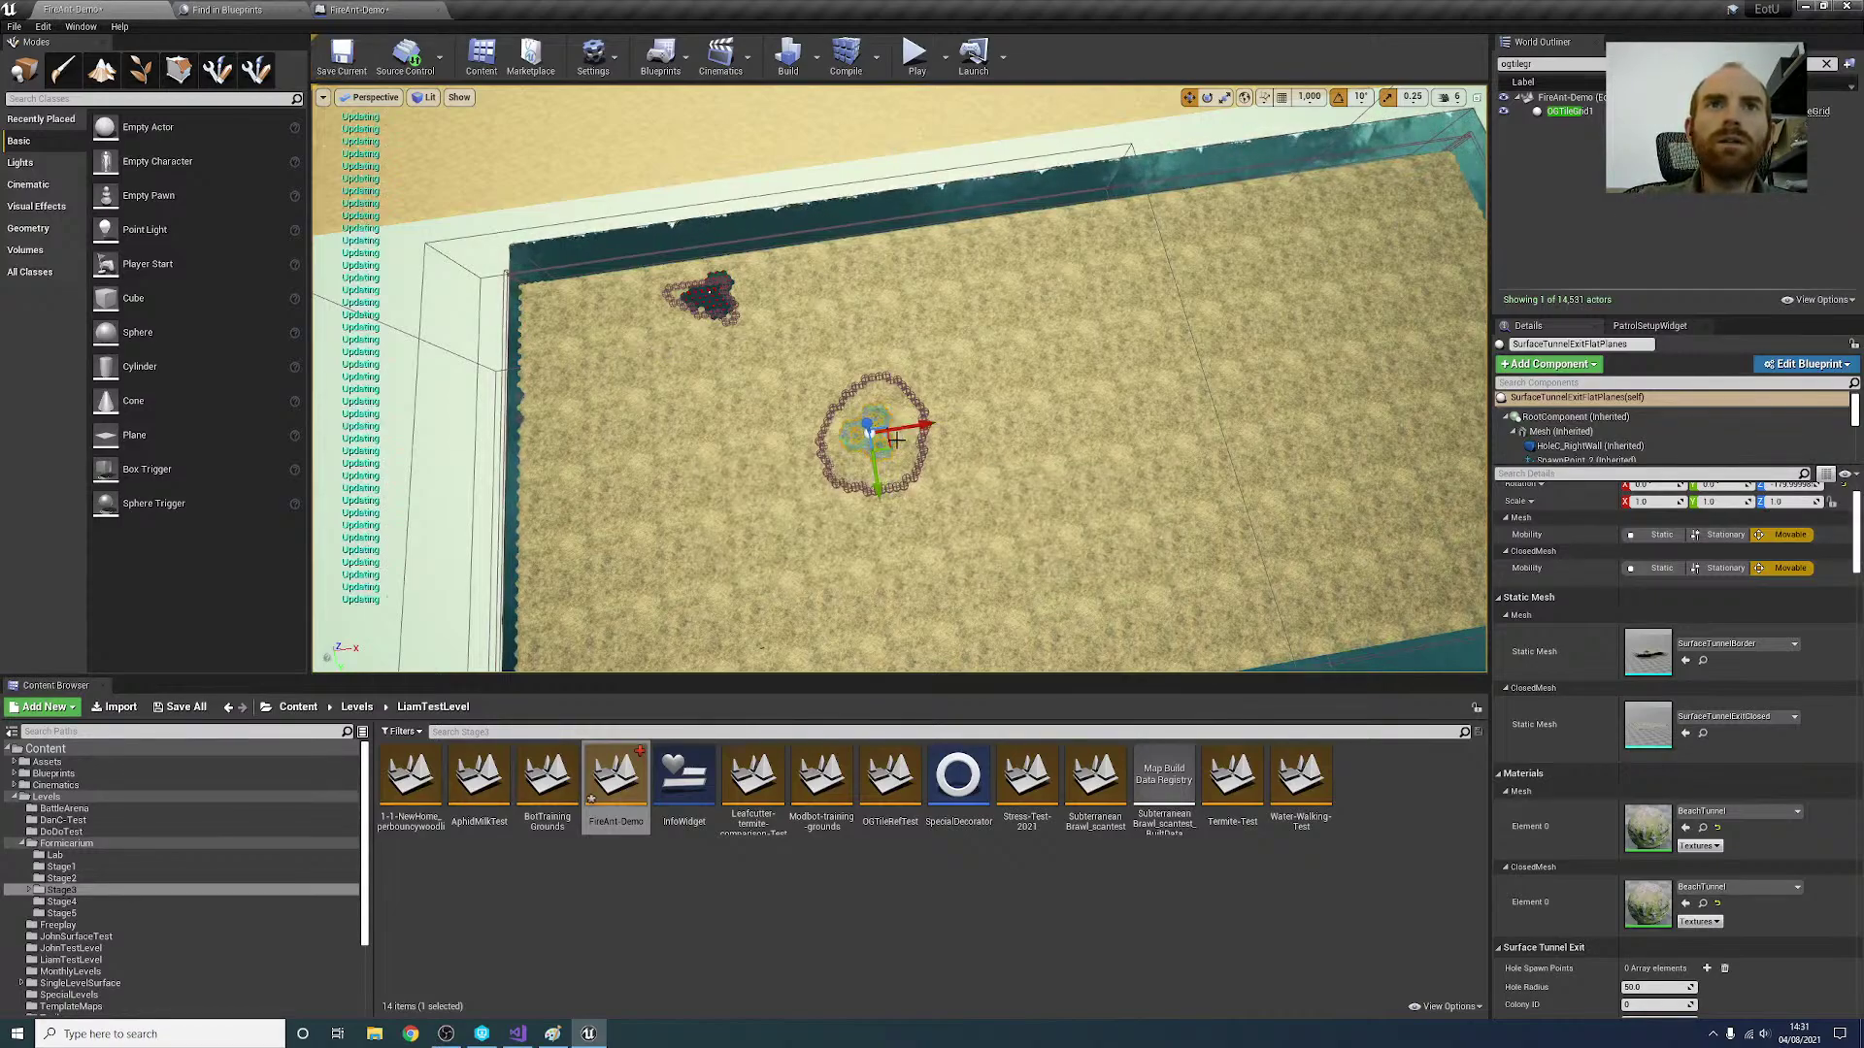
Step: In the terrain paint mode, set the brush to Height 2 and paint over and around the old tunnel hole near the grid's northwest corner
mouse_move(882, 434)
right_down()
mouse_move(882, 398)
mouse_move(758, 427)
mouse_move(723, 490)
mouse_move(825, 475)
mouse_move(776, 471)
right_up()
key(w)
key(s)
click(255, 69)
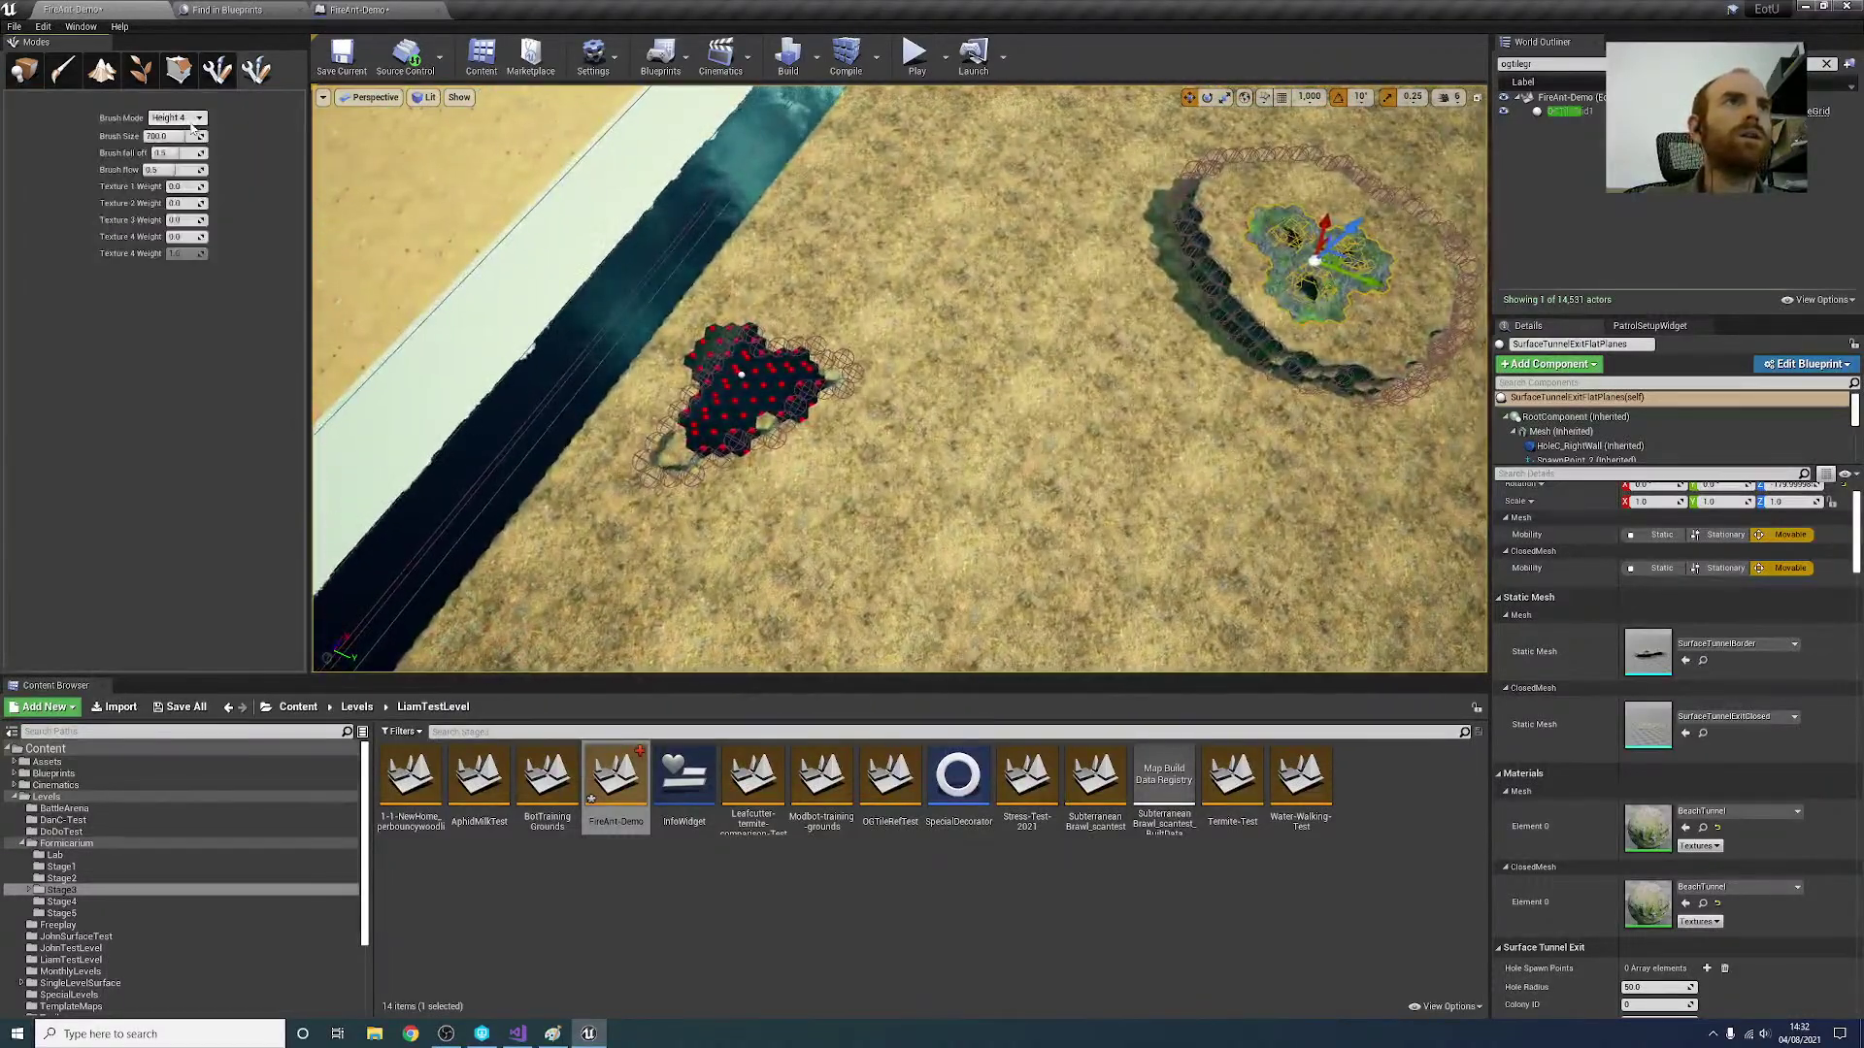
click(177, 118)
click(184, 238)
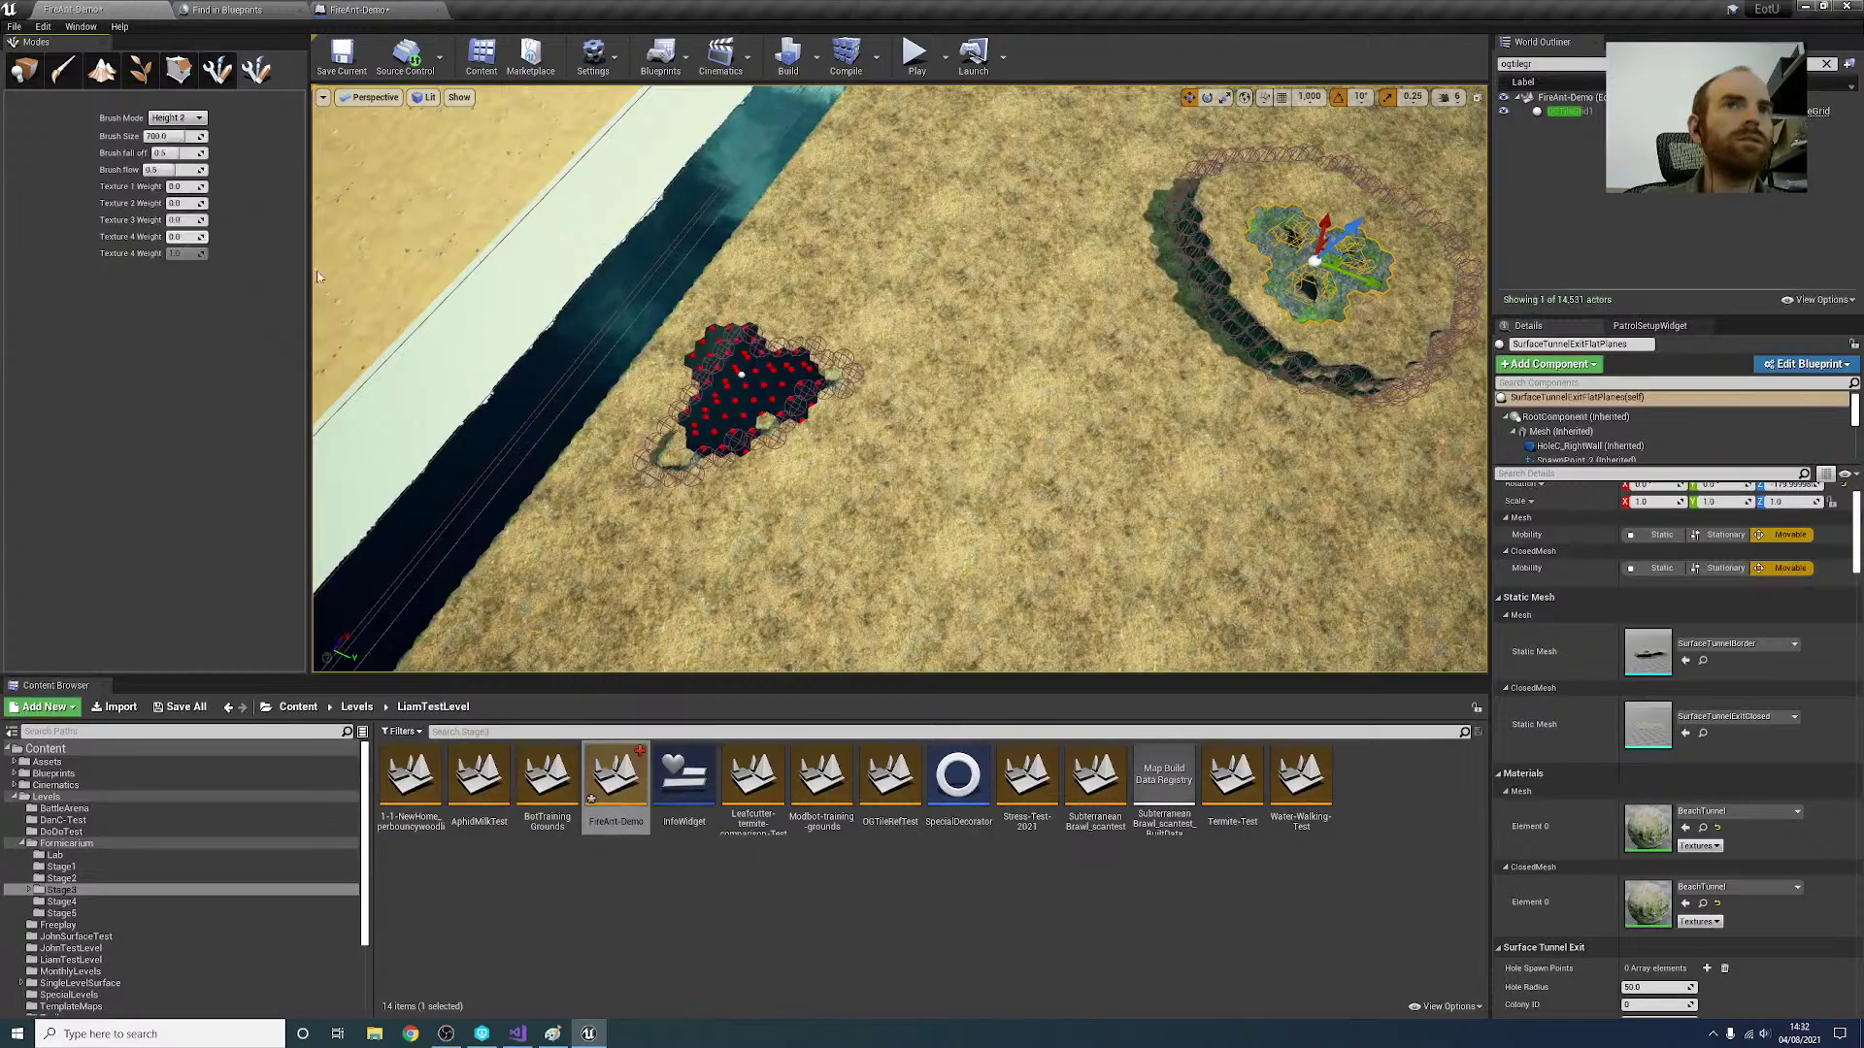
mouse_move(1068, 476)
right_down()
mouse_move(1165, 417)
mouse_move(1198, 544)
right_up()
key(w)
mouse_move(1068, 480)
mouse_down()
mouse_move(1025, 468)
mouse_move(982, 498)
mouse_up()
drag(884, 341, 1004, 341)
mouse_move(934, 512)
mouse_down()
mouse_move(923, 472)
mouse_move(1011, 412)
mouse_up()
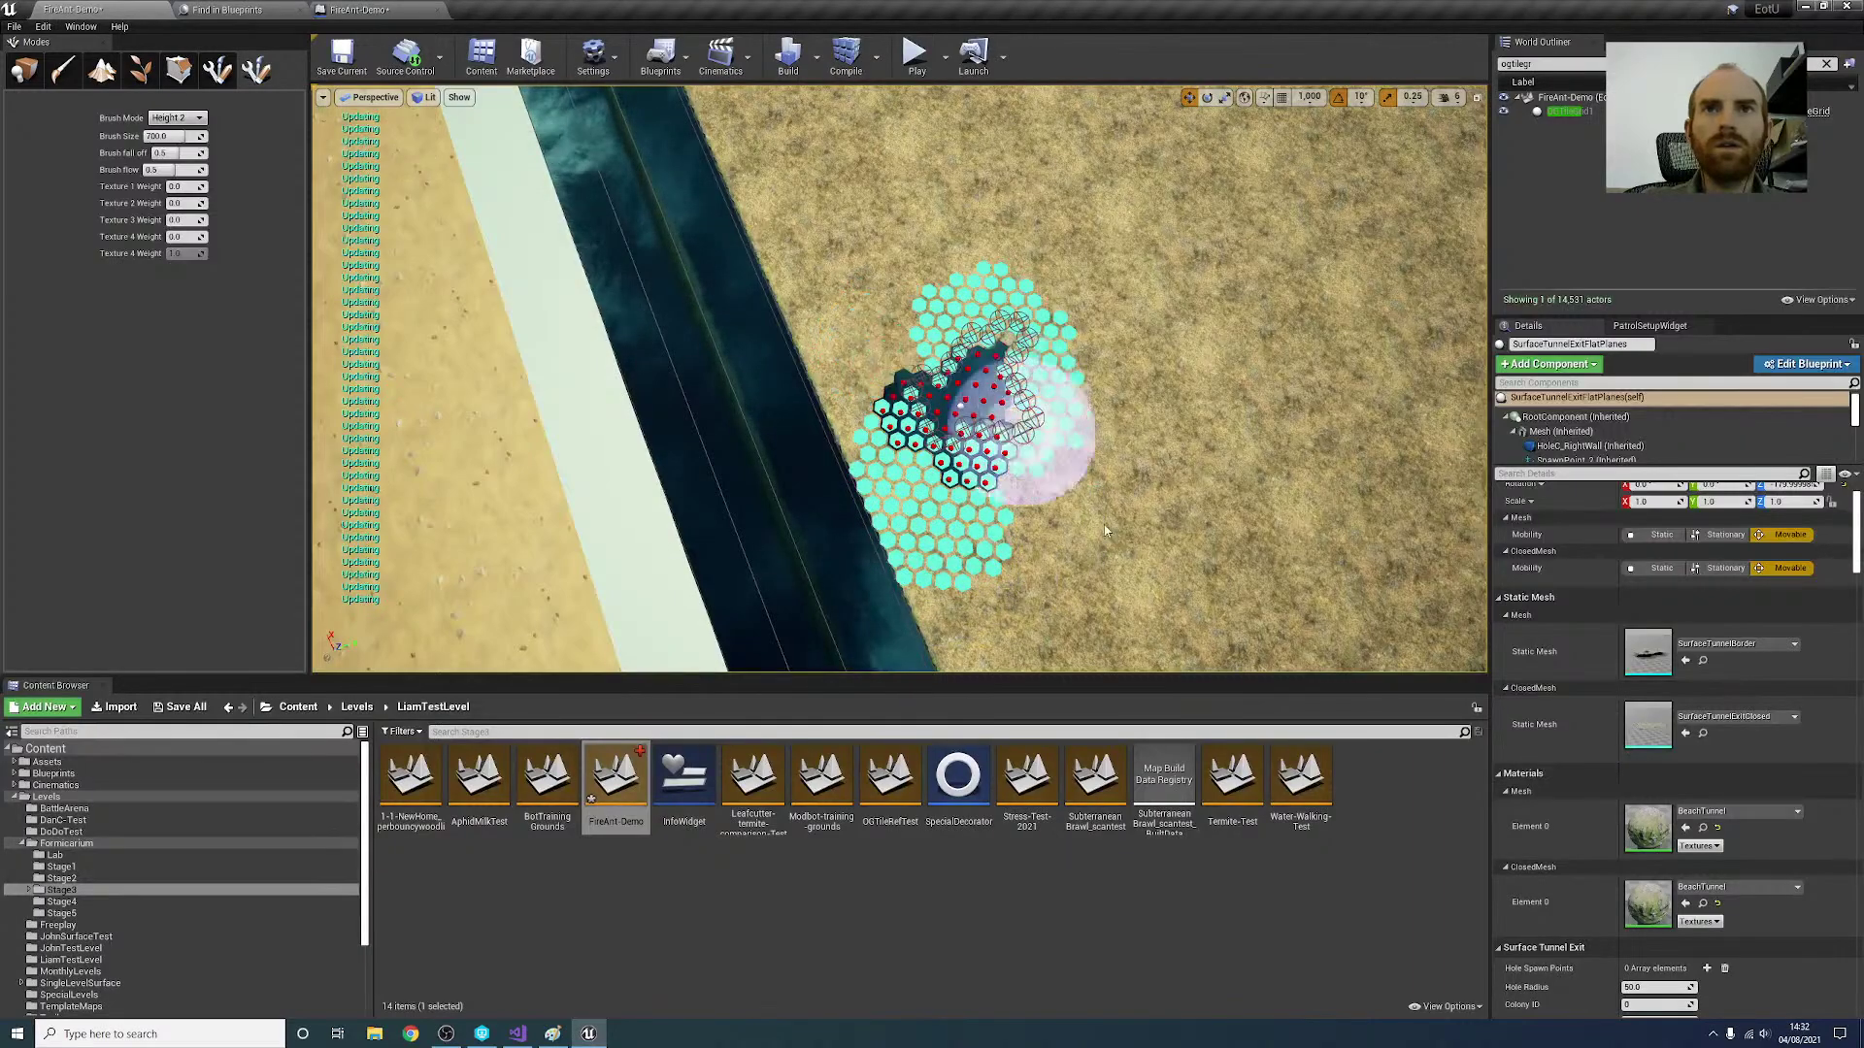
key(w)
right_drag(1011, 411, 888, 424)
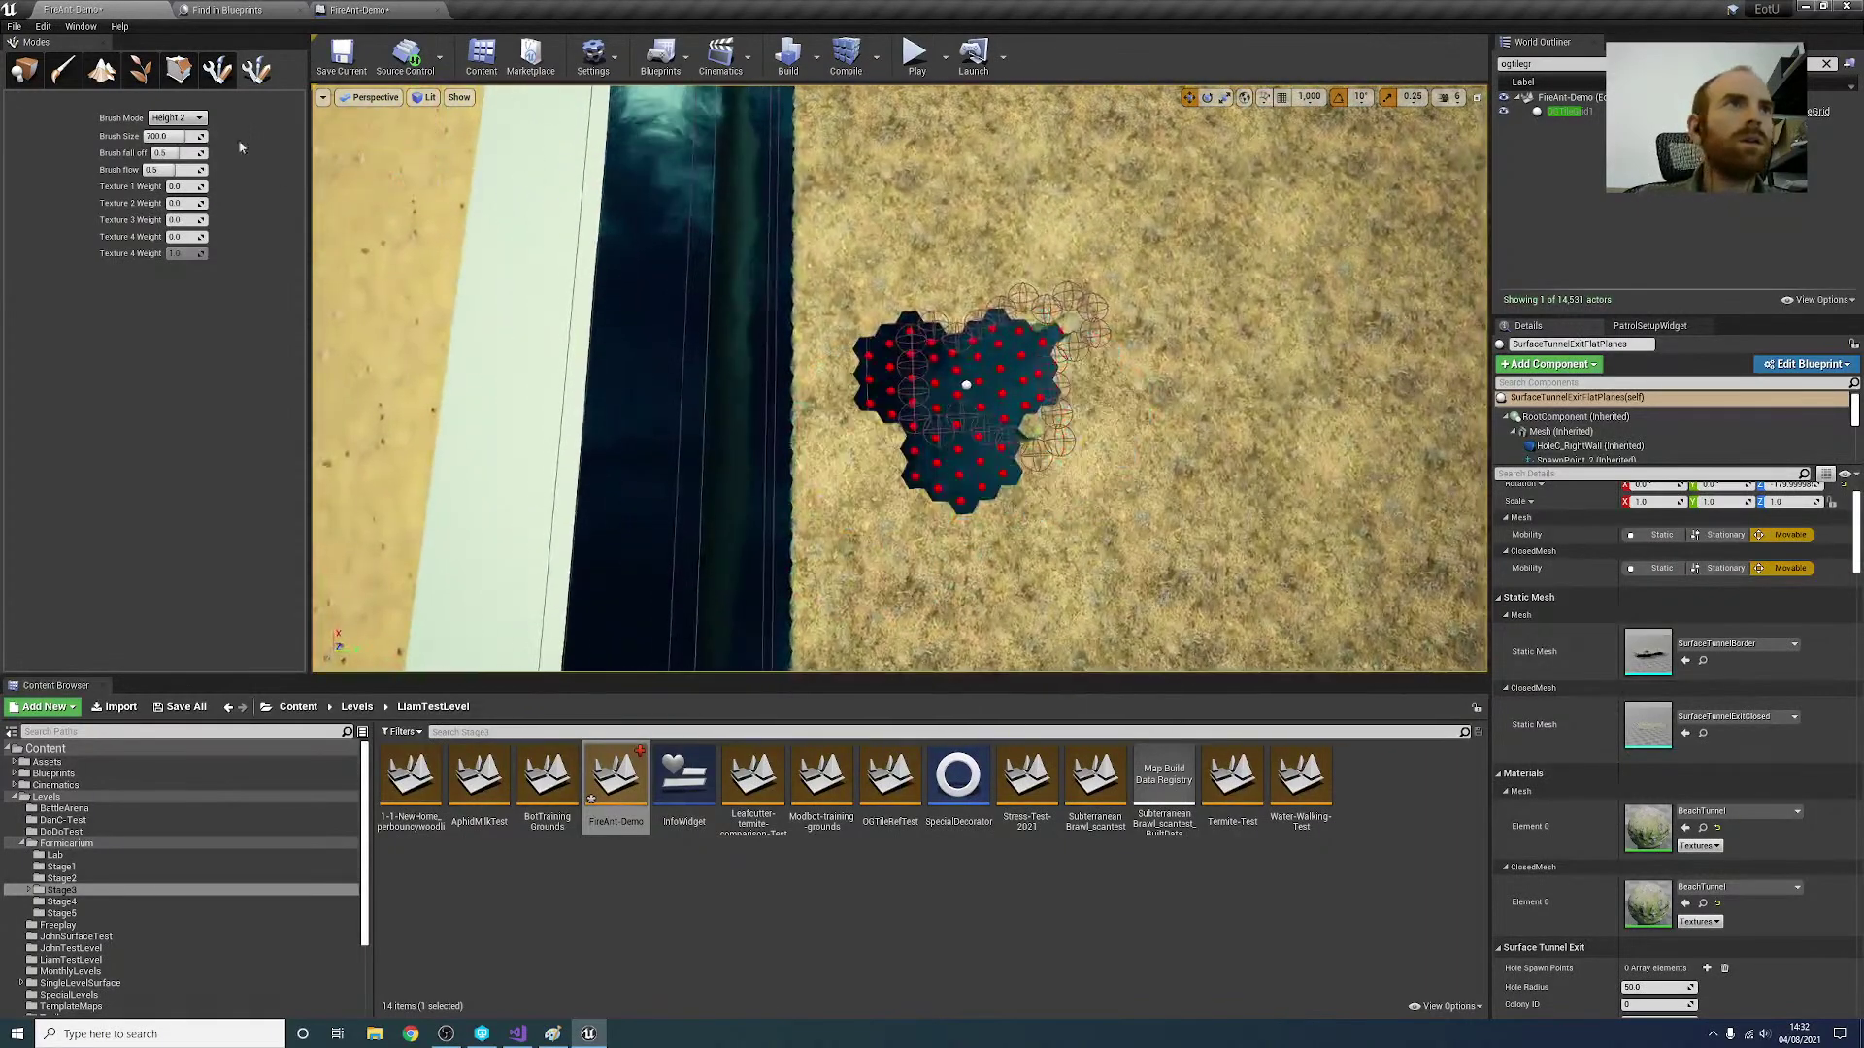
Step: Set the brush mode to Fill and fill in the outer tiles of the old tunnel hole
click(182, 119)
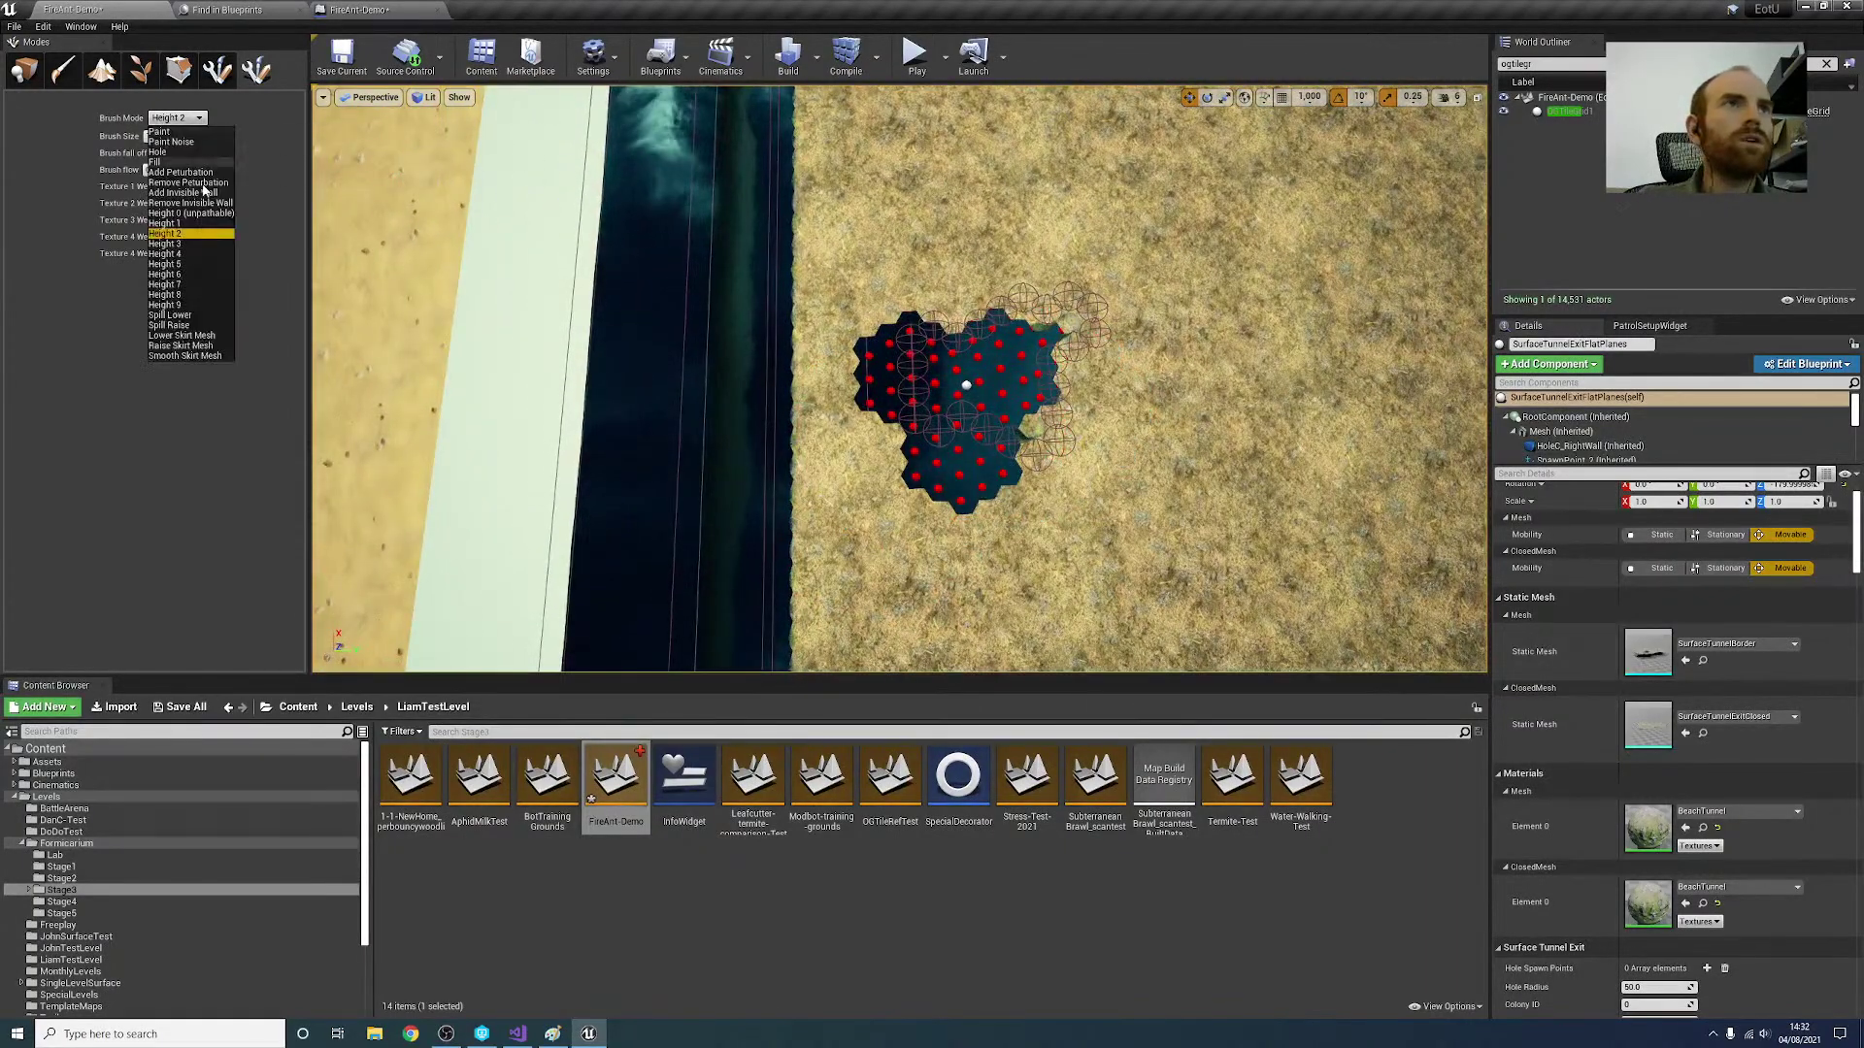
click(155, 162)
click(907, 470)
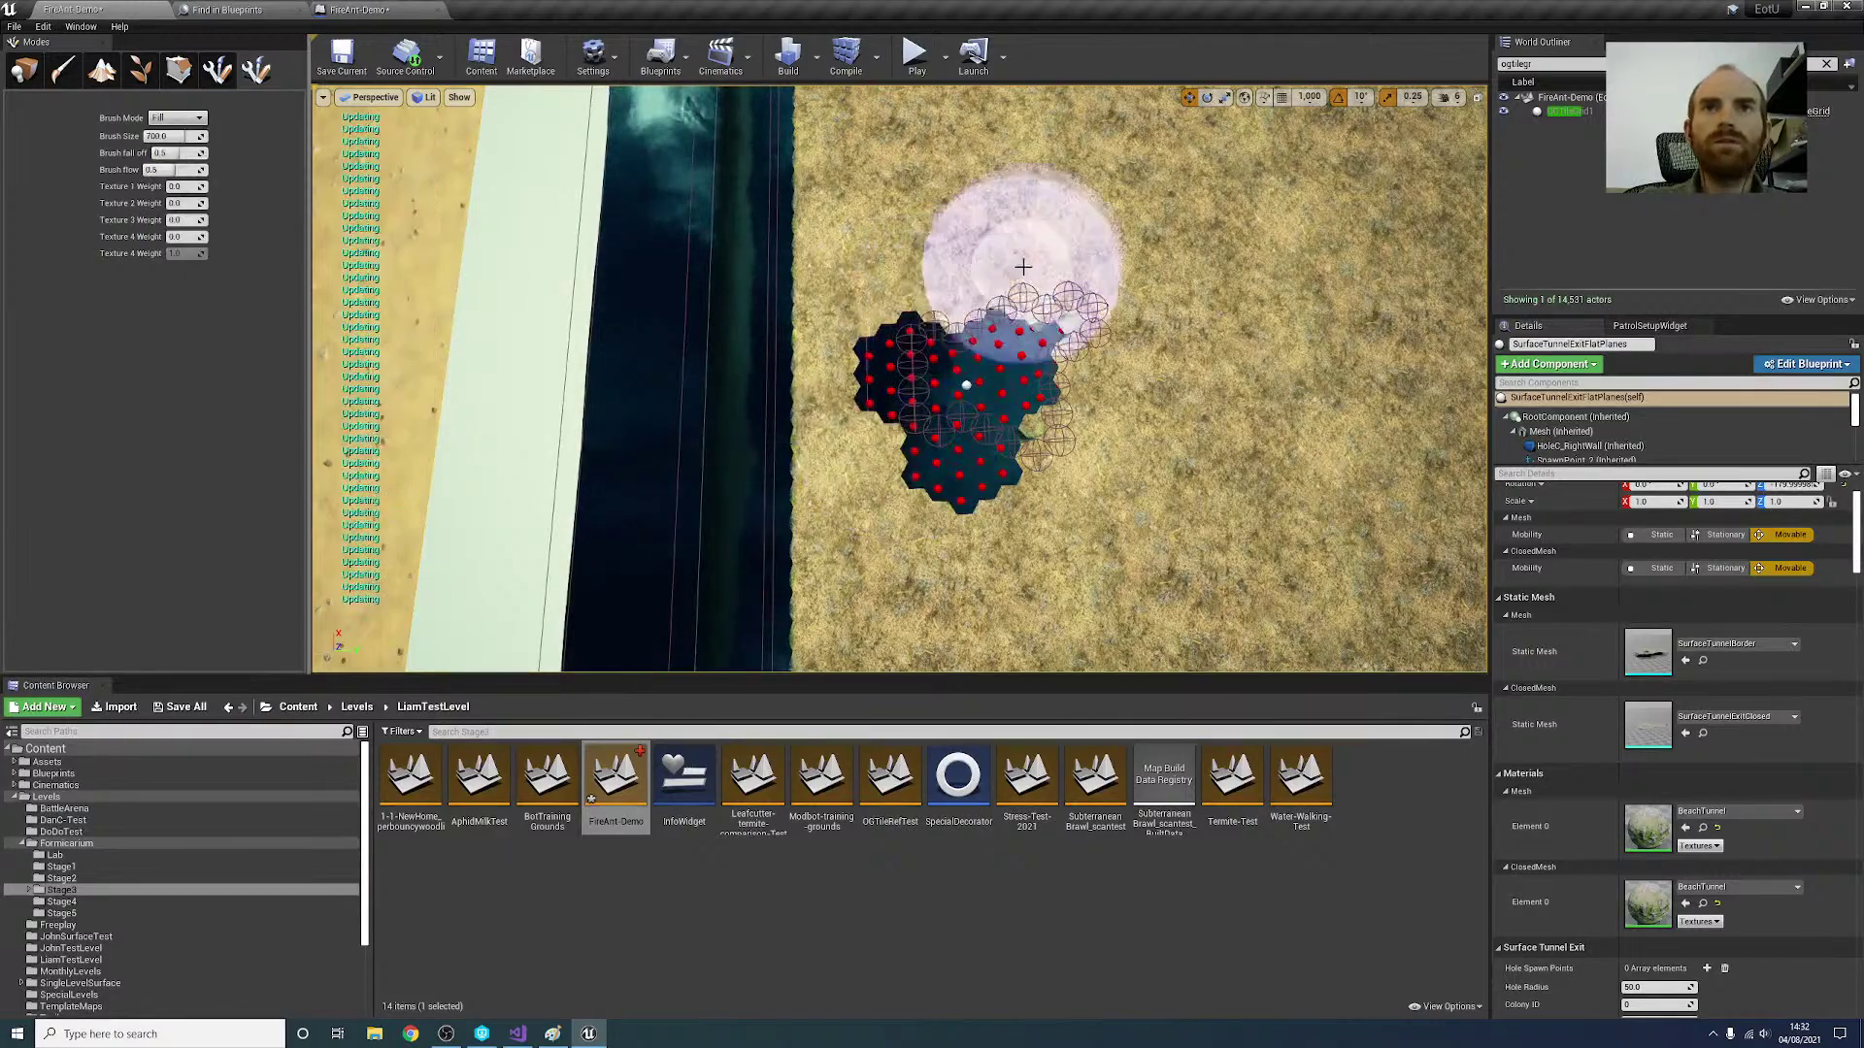
click(971, 408)
click(971, 424)
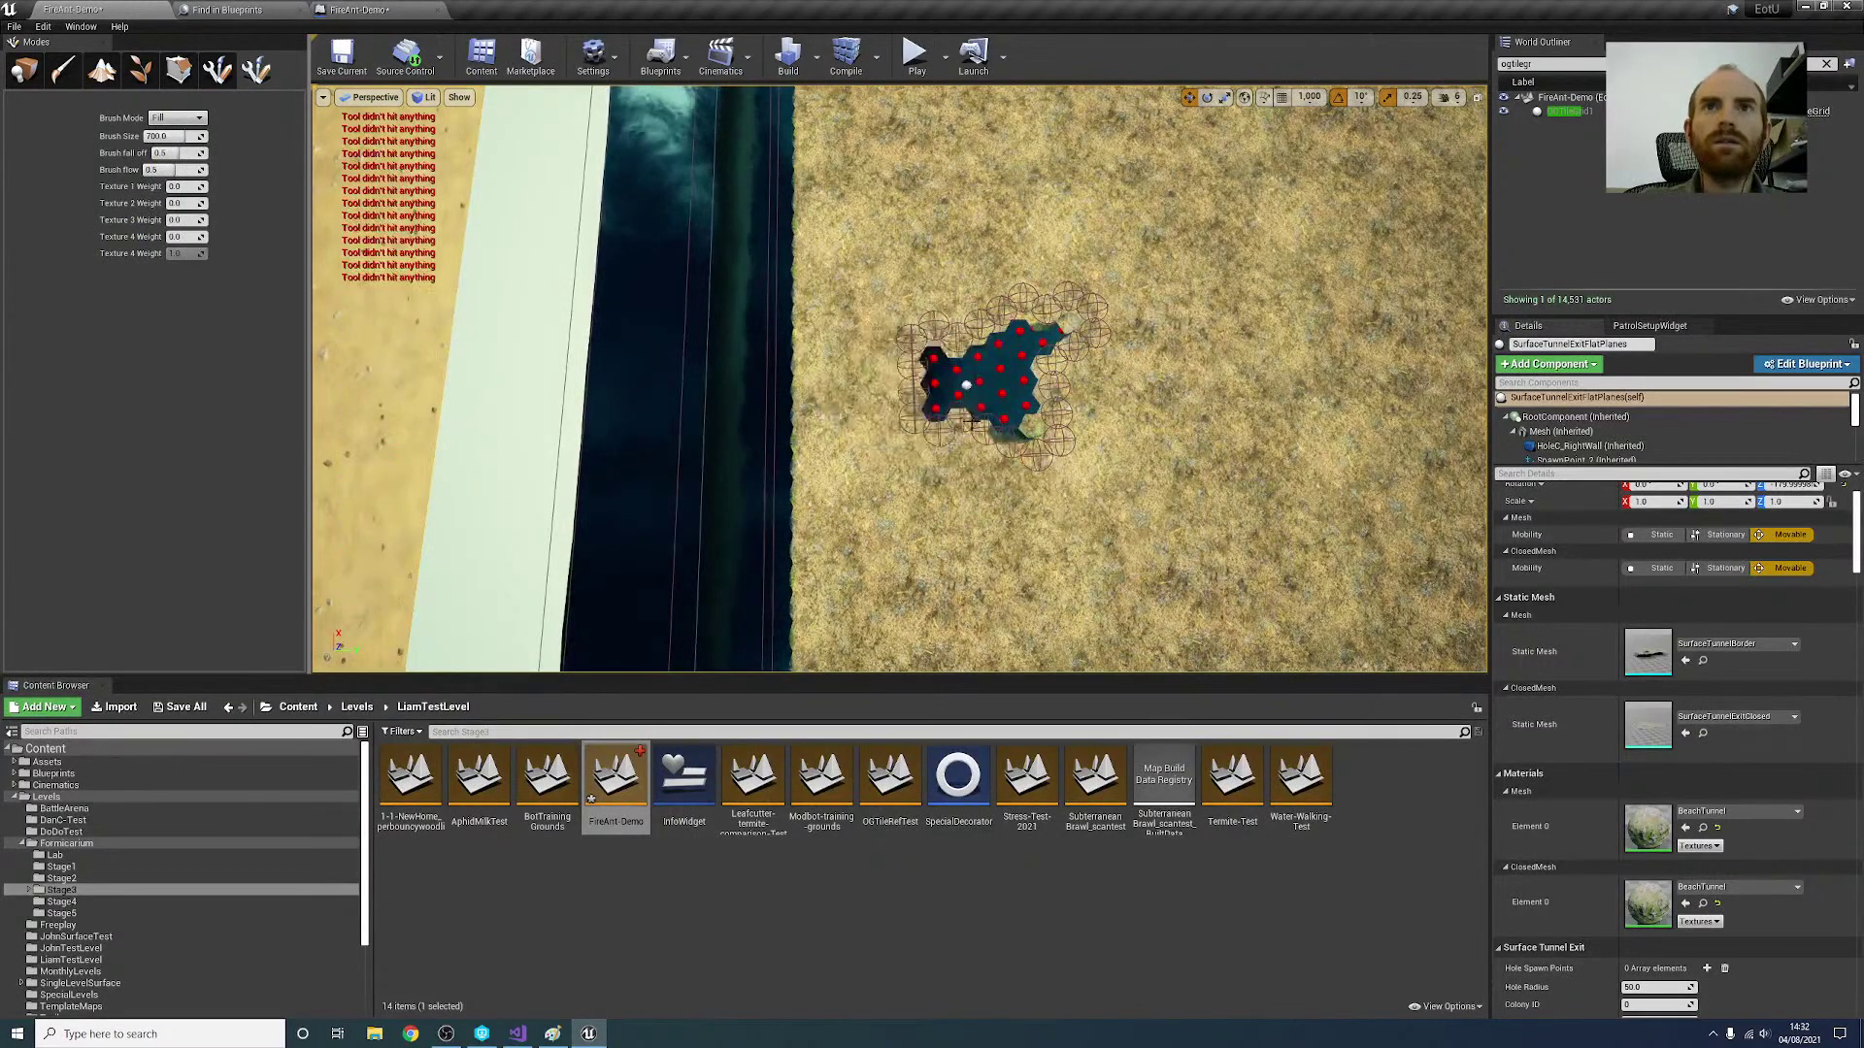
click(973, 418)
click(1053, 386)
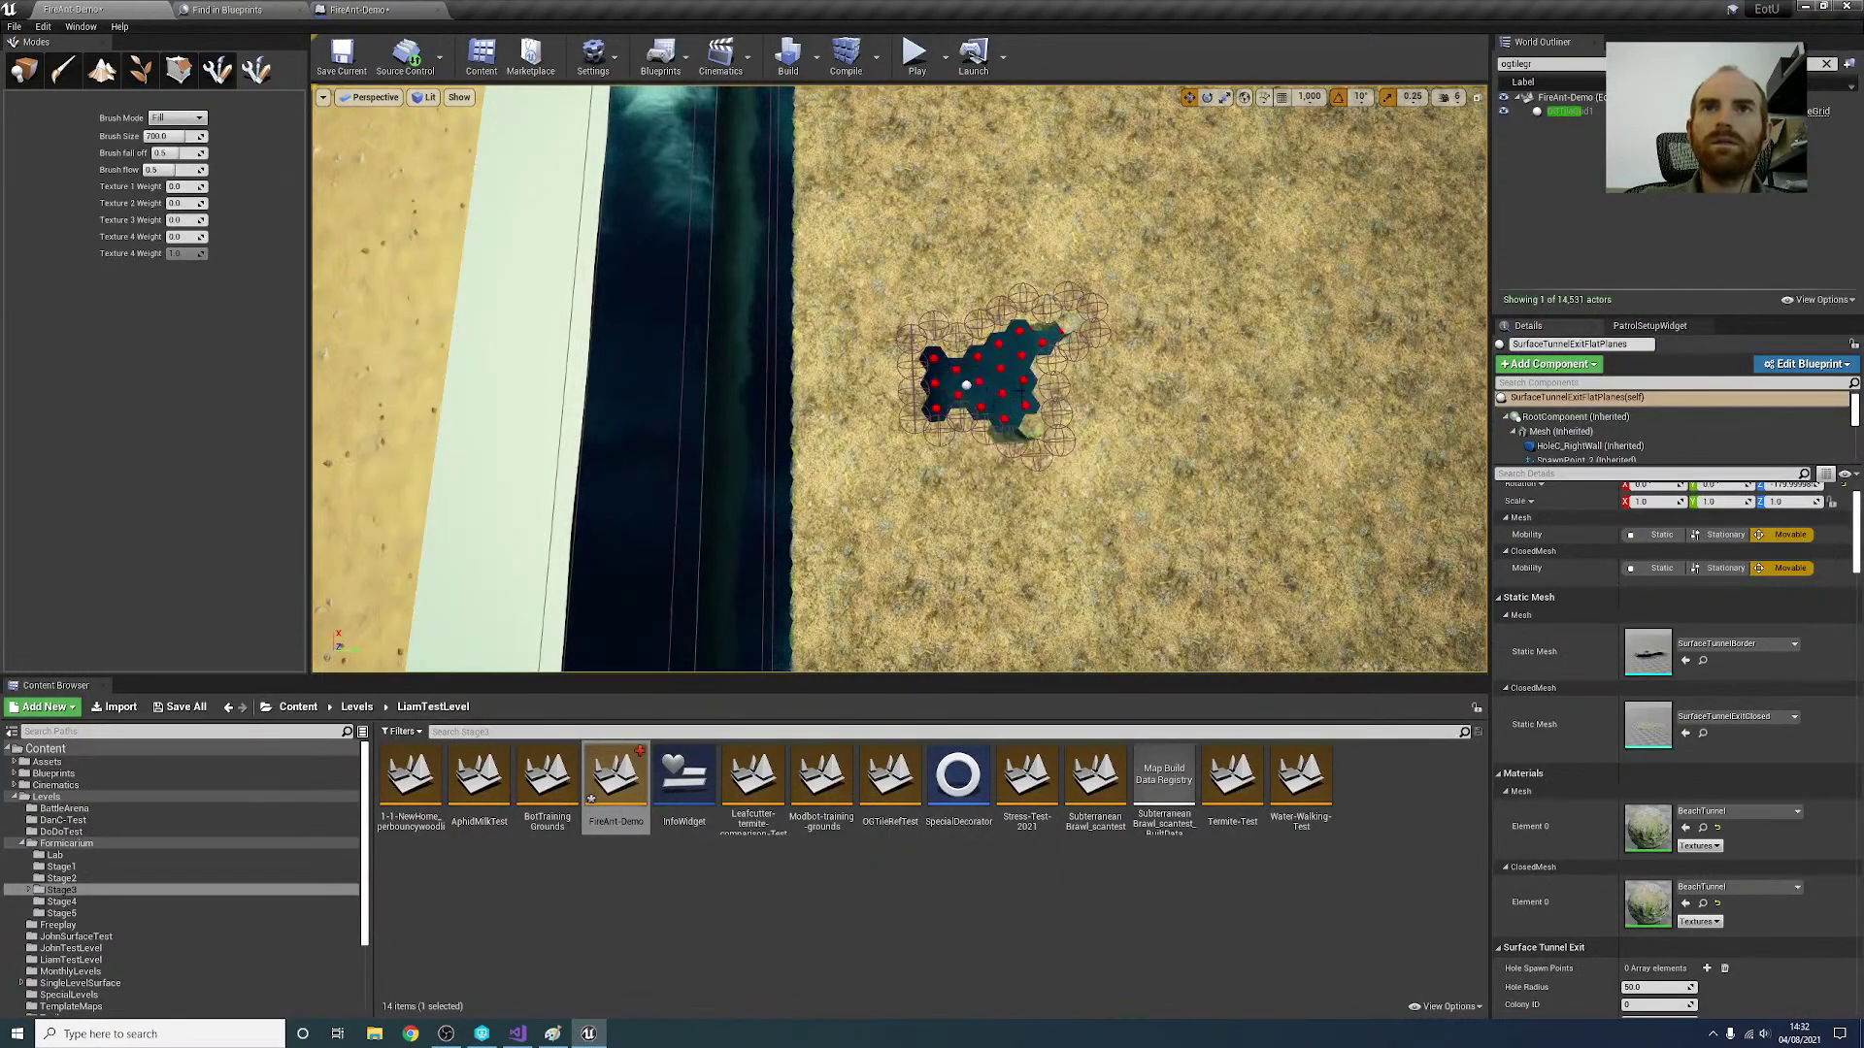
click(973, 399)
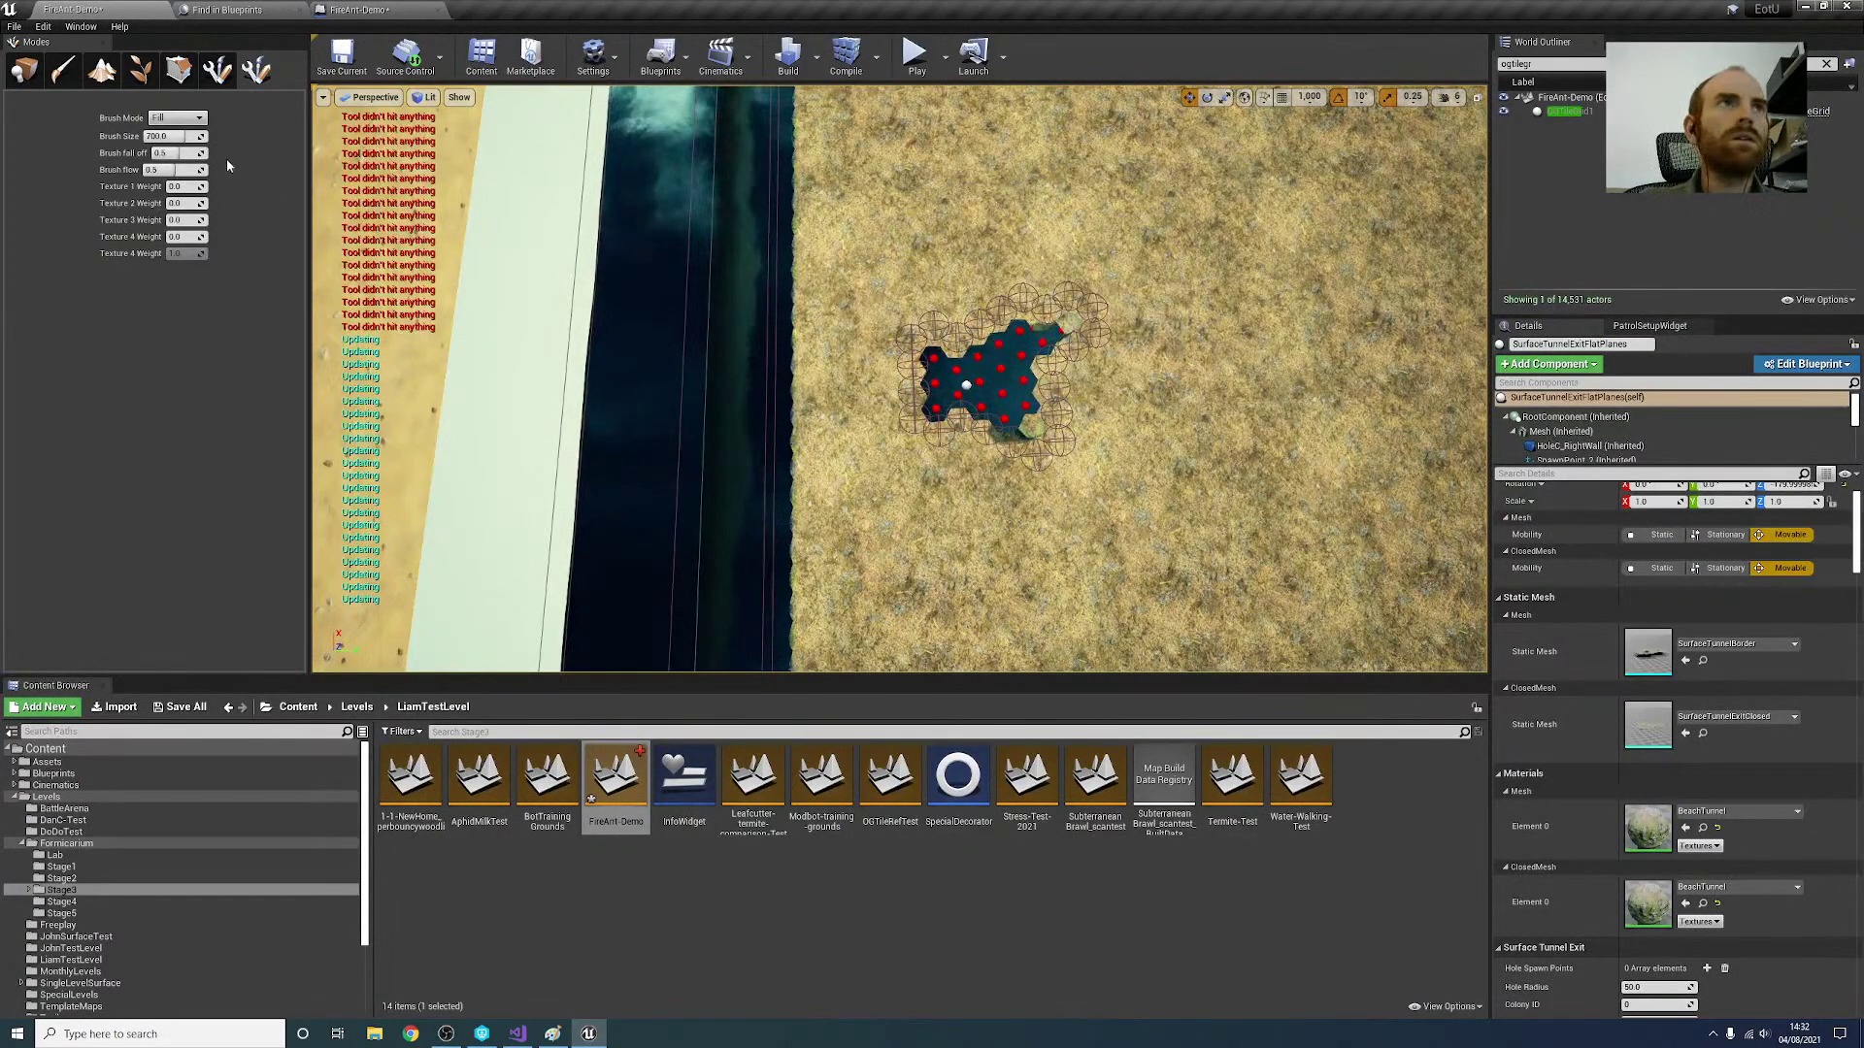
Step: Fill the remaining tiles of the old tunnel hole, using brush fall off values of 0 and 1
click(177, 152)
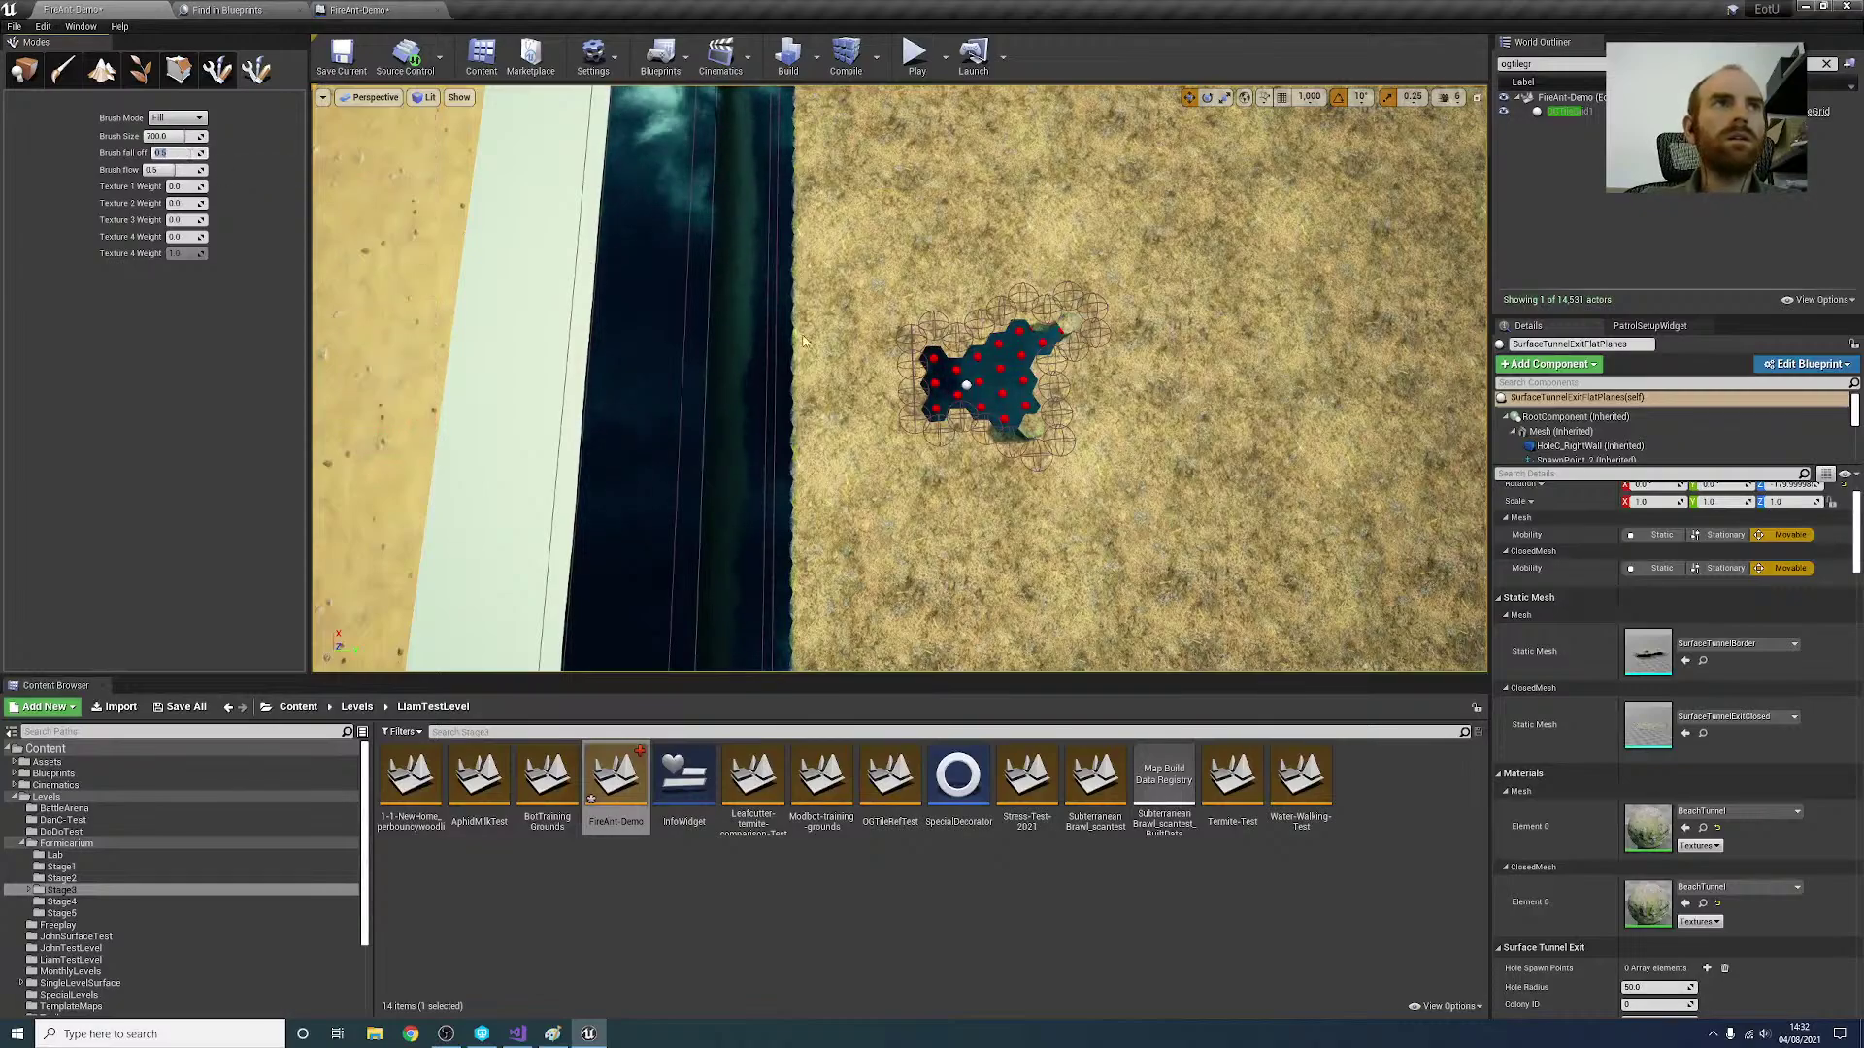
text(0)
key(Return)
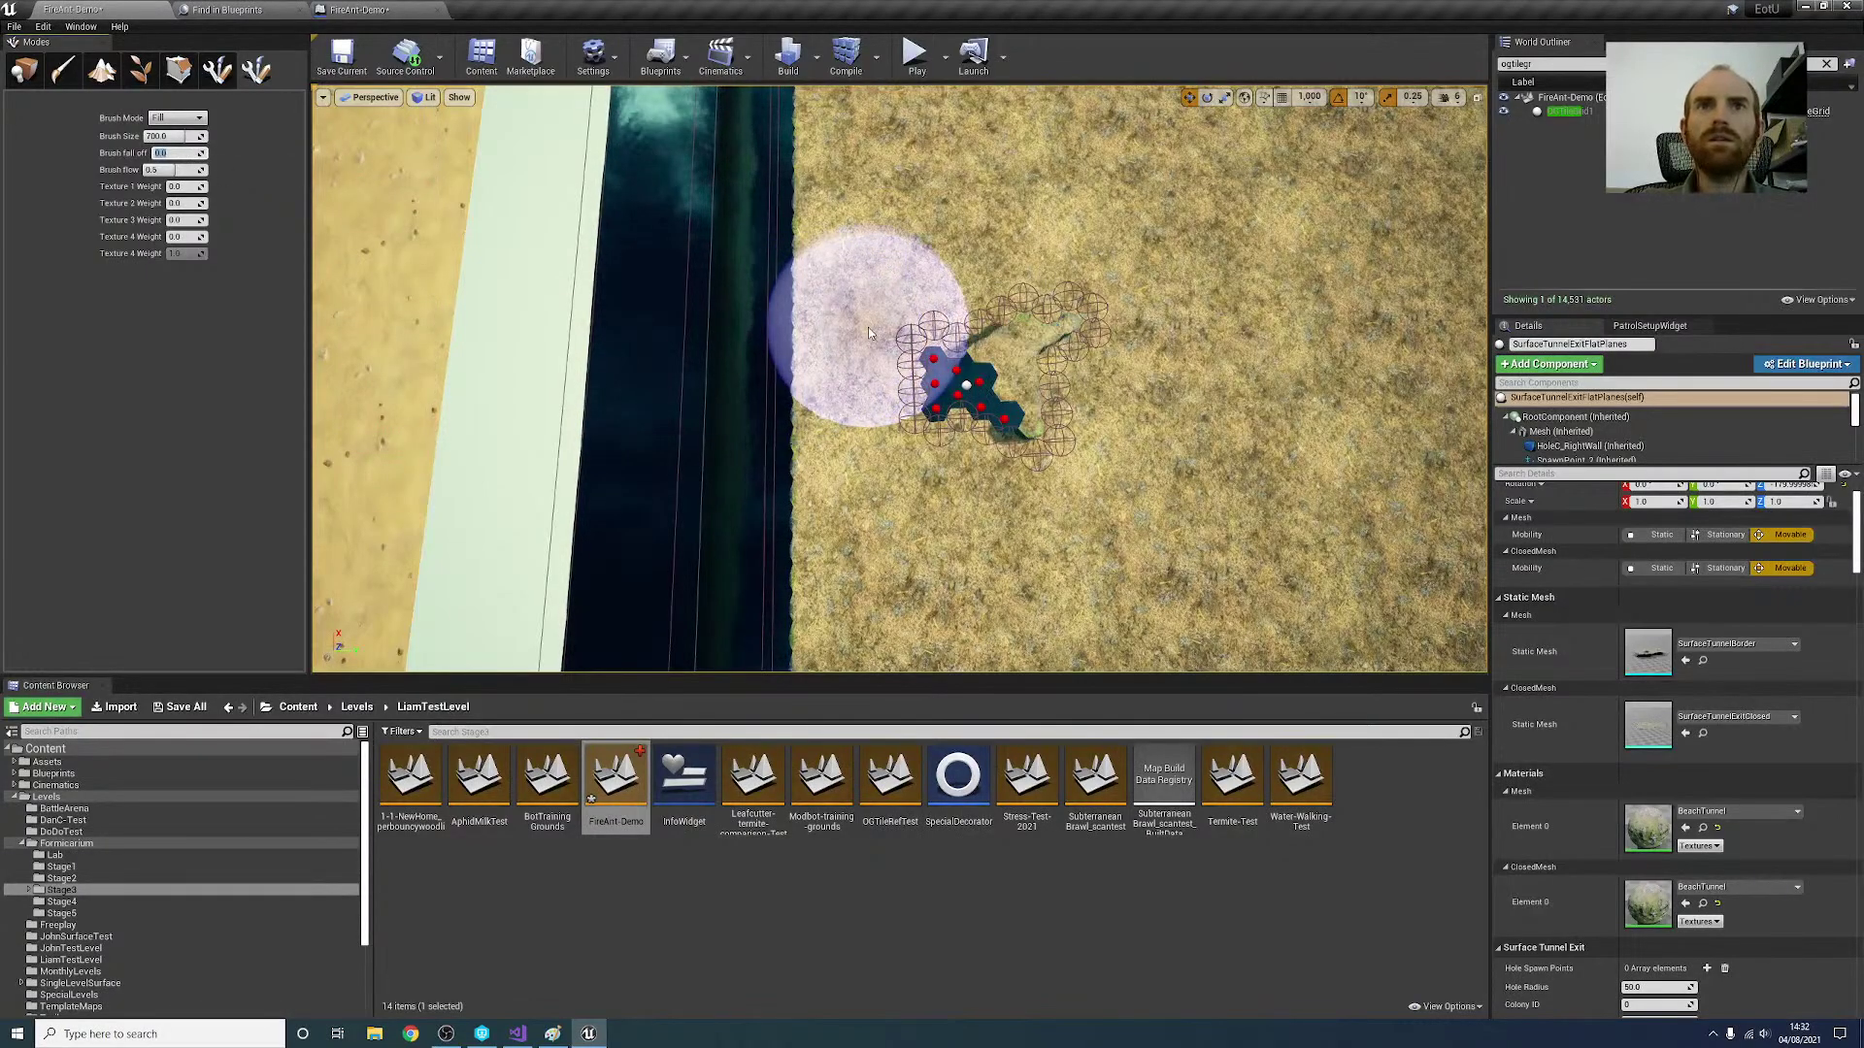
click(177, 153)
text(1)
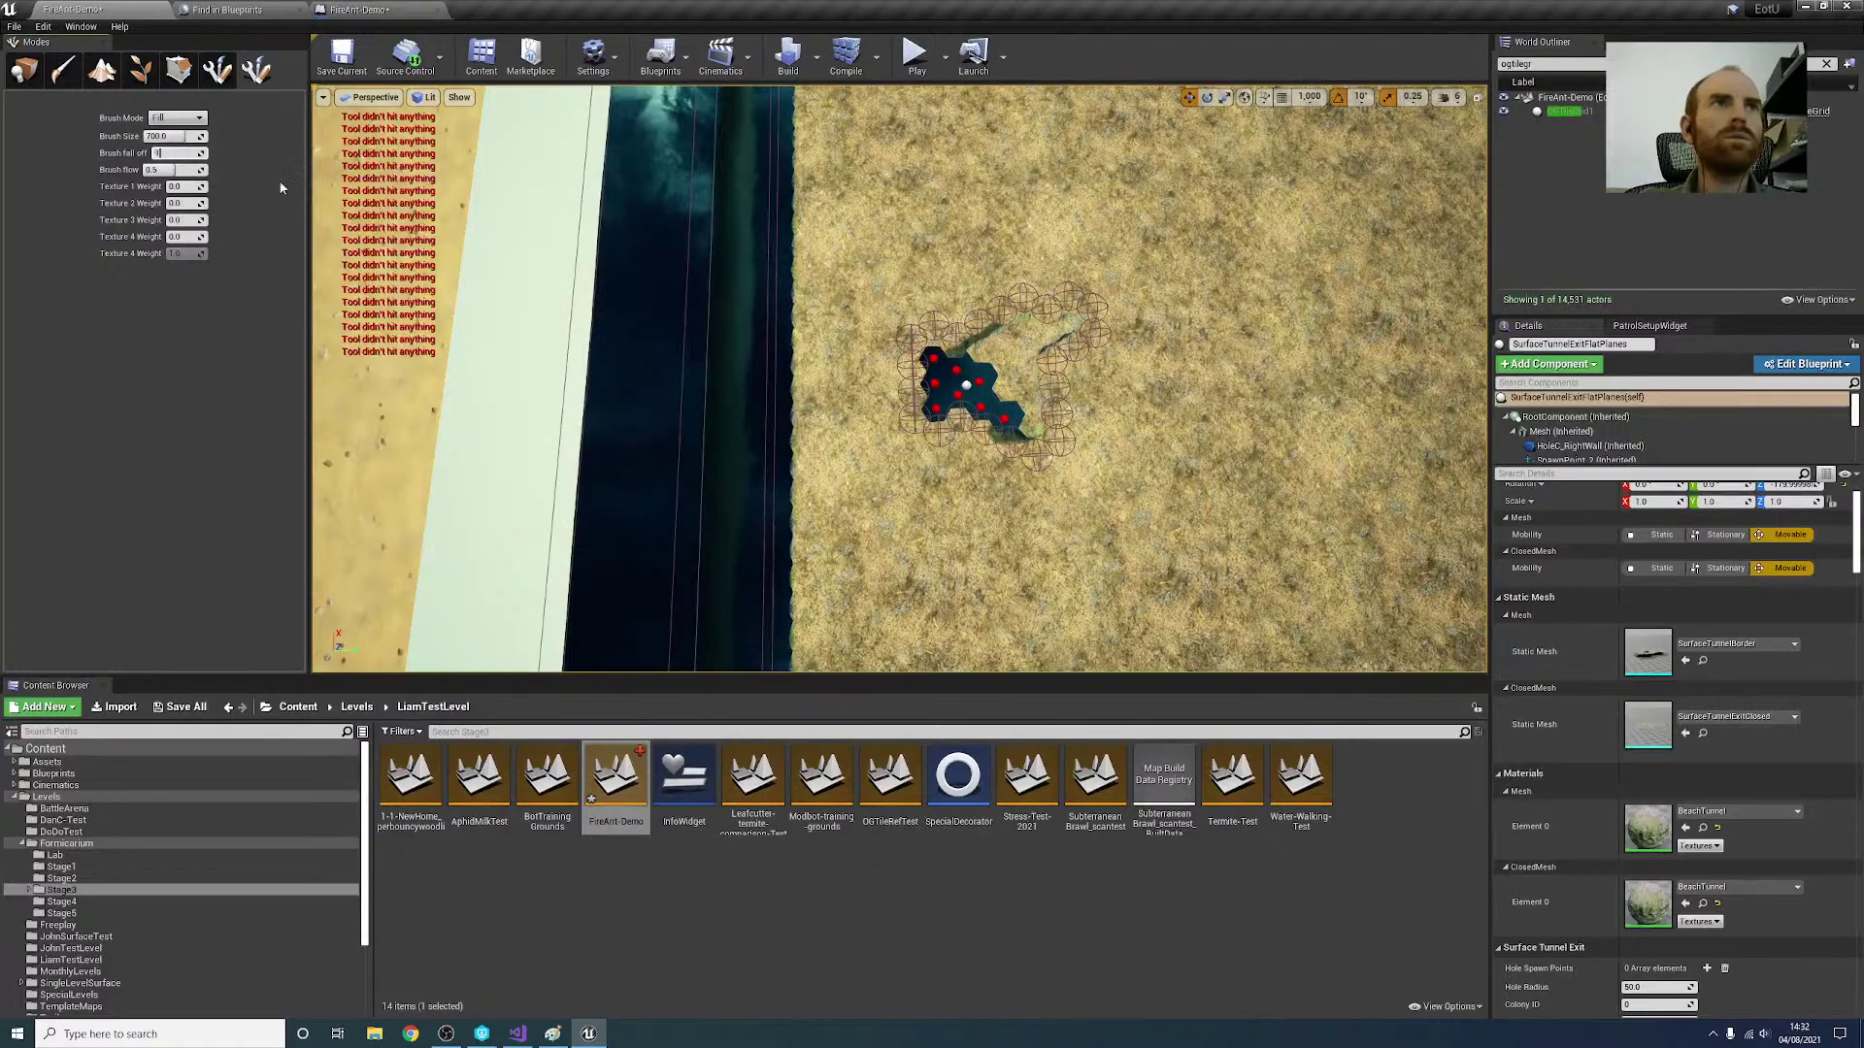
key(Return)
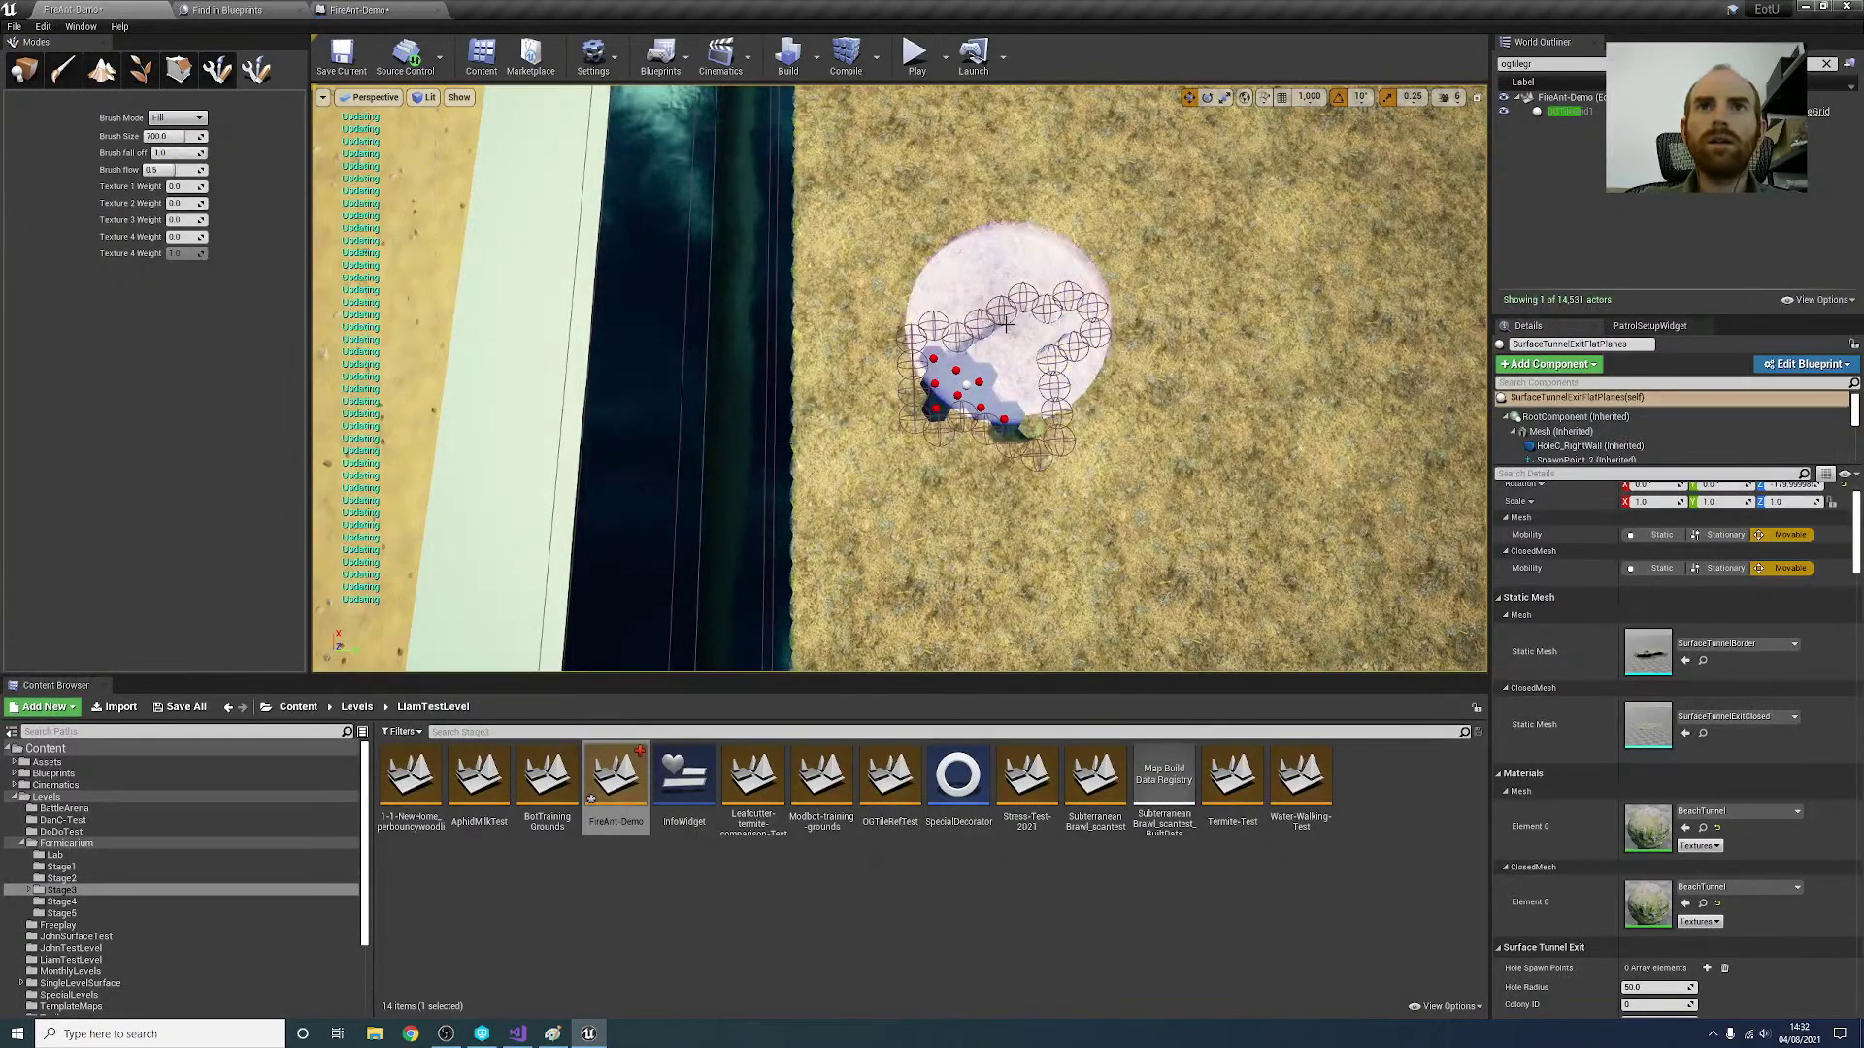
drag(1007, 325, 1019, 375)
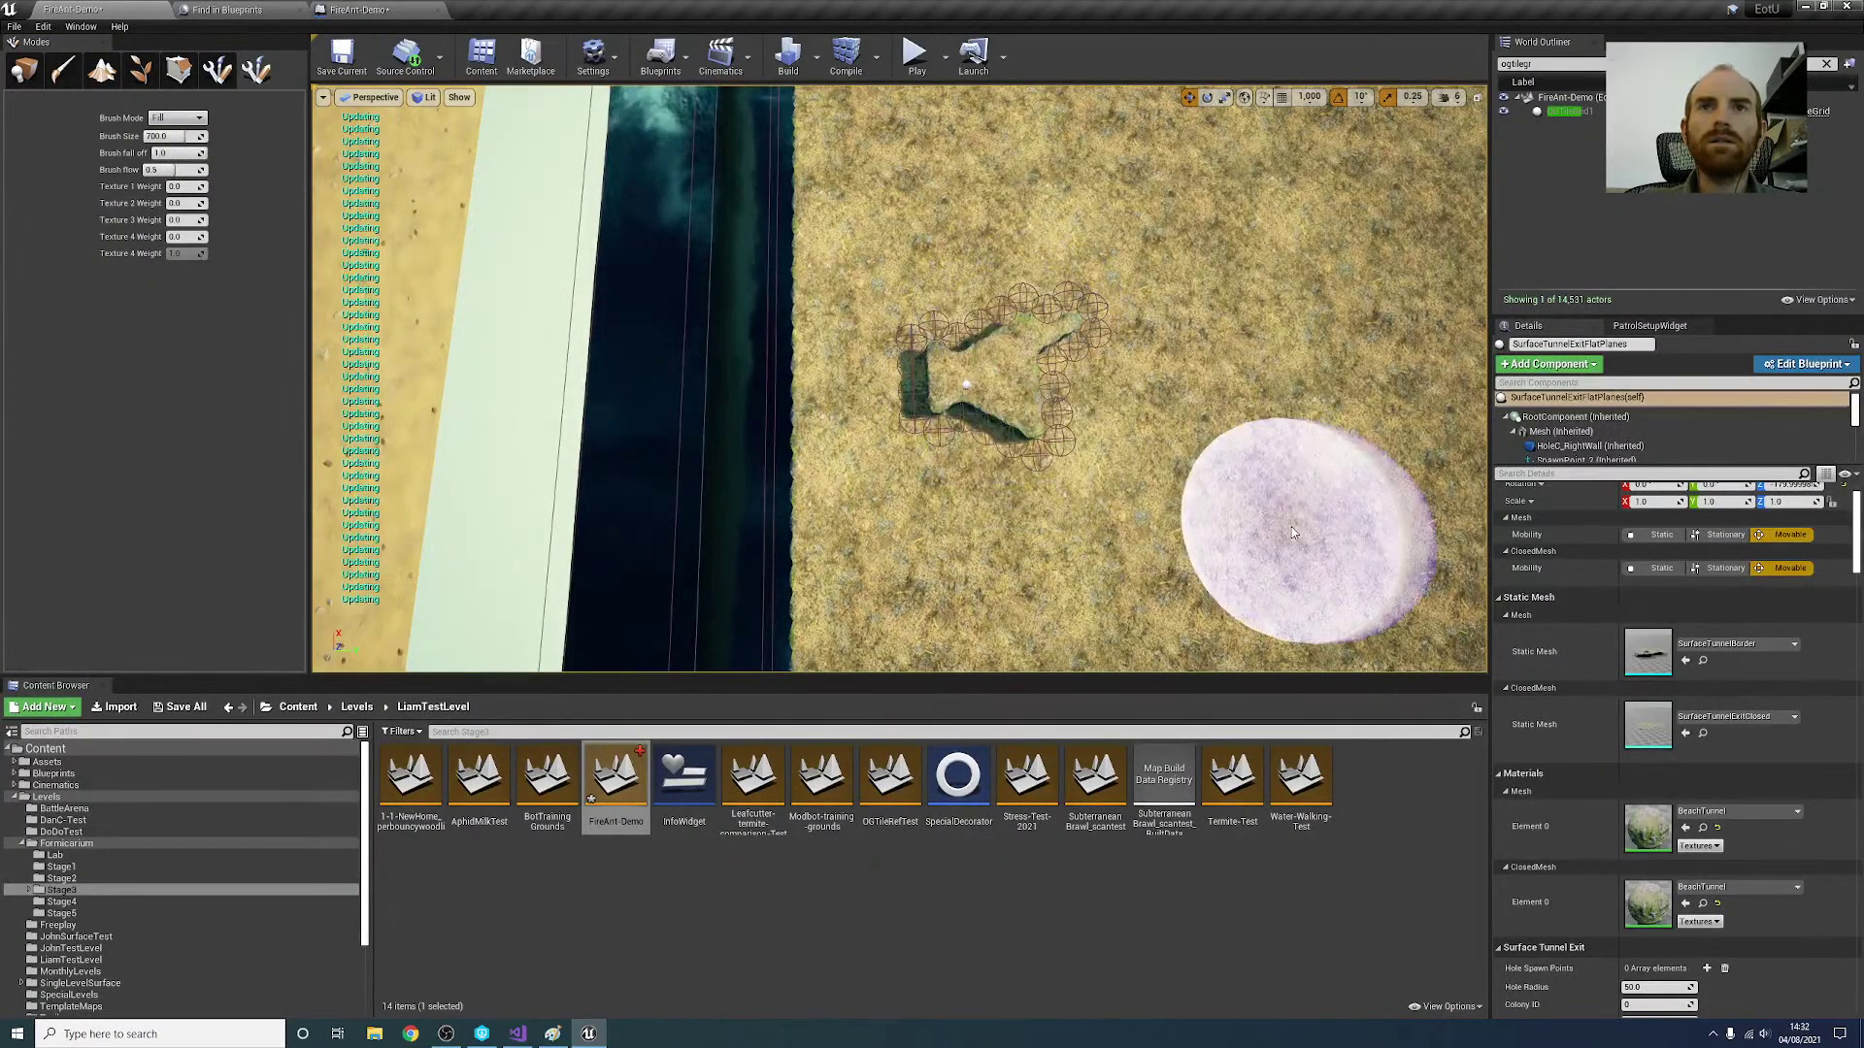
Step: Set the terrain brush to Height 3 and save the level
right_drag(983, 388, 1097, 340)
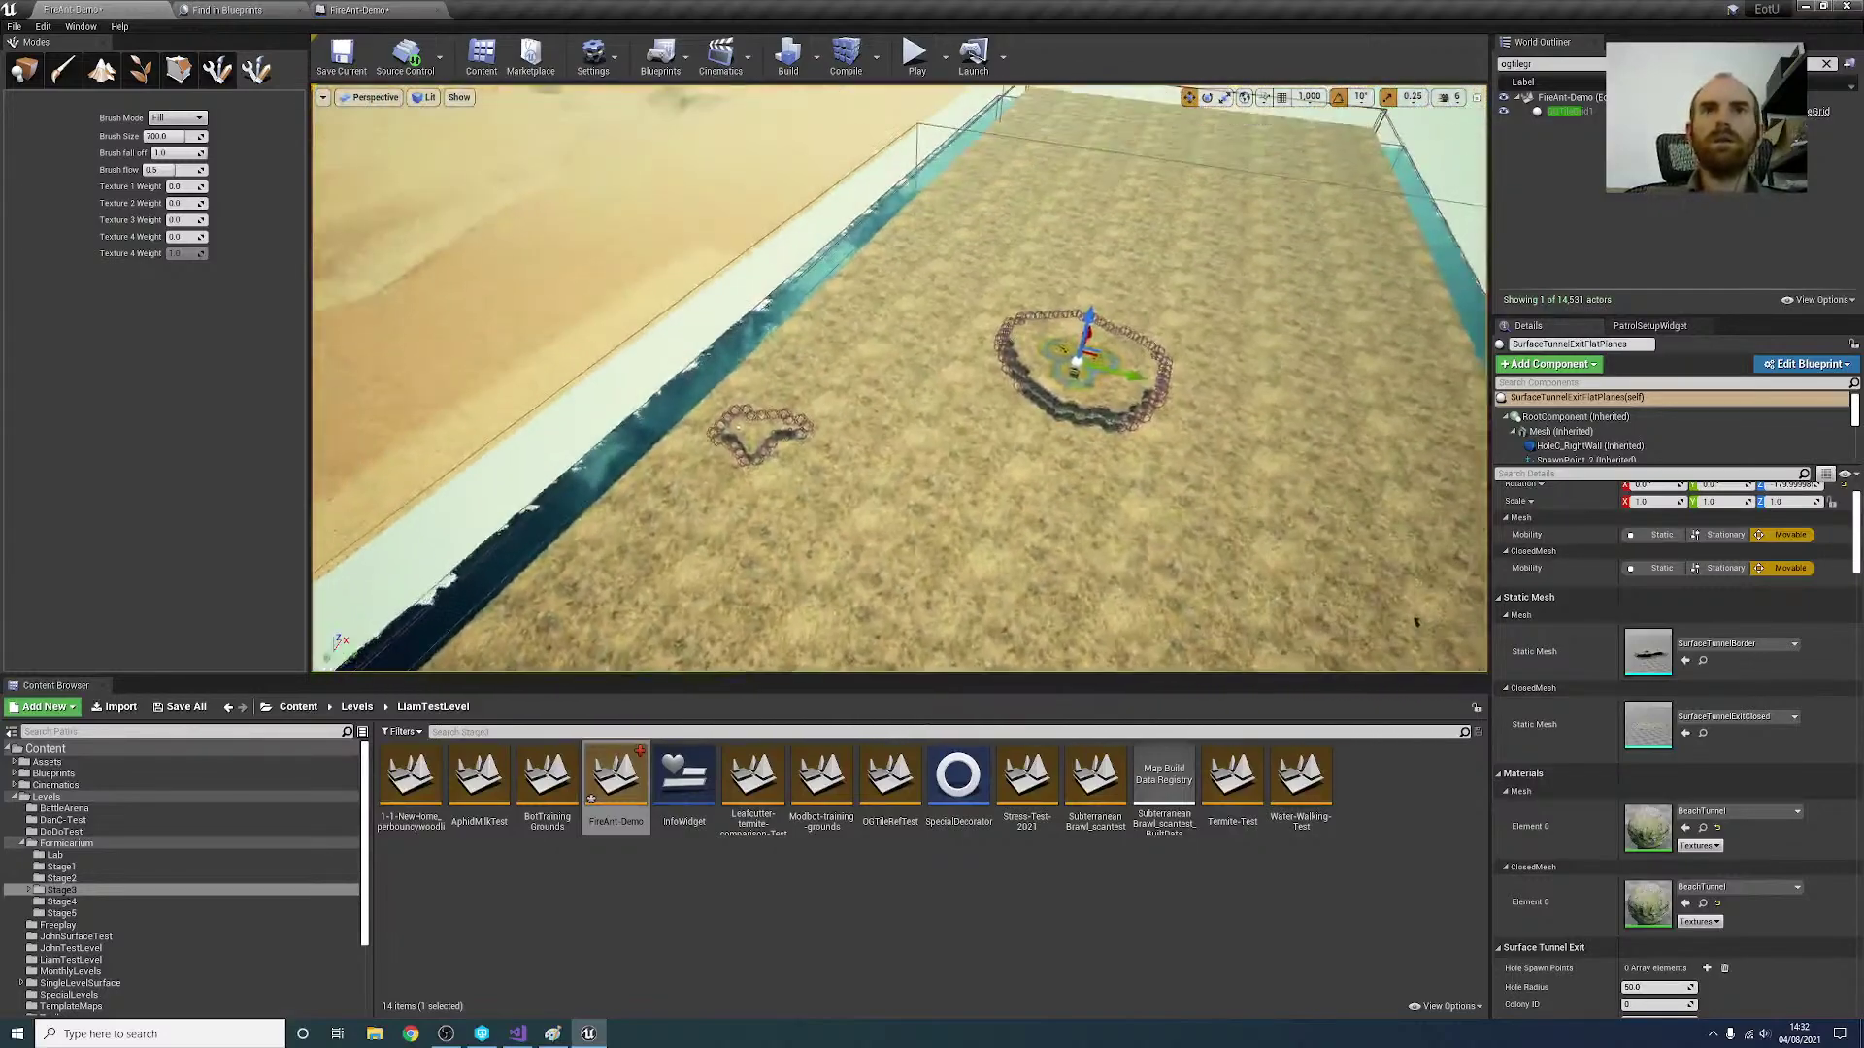
click(177, 117)
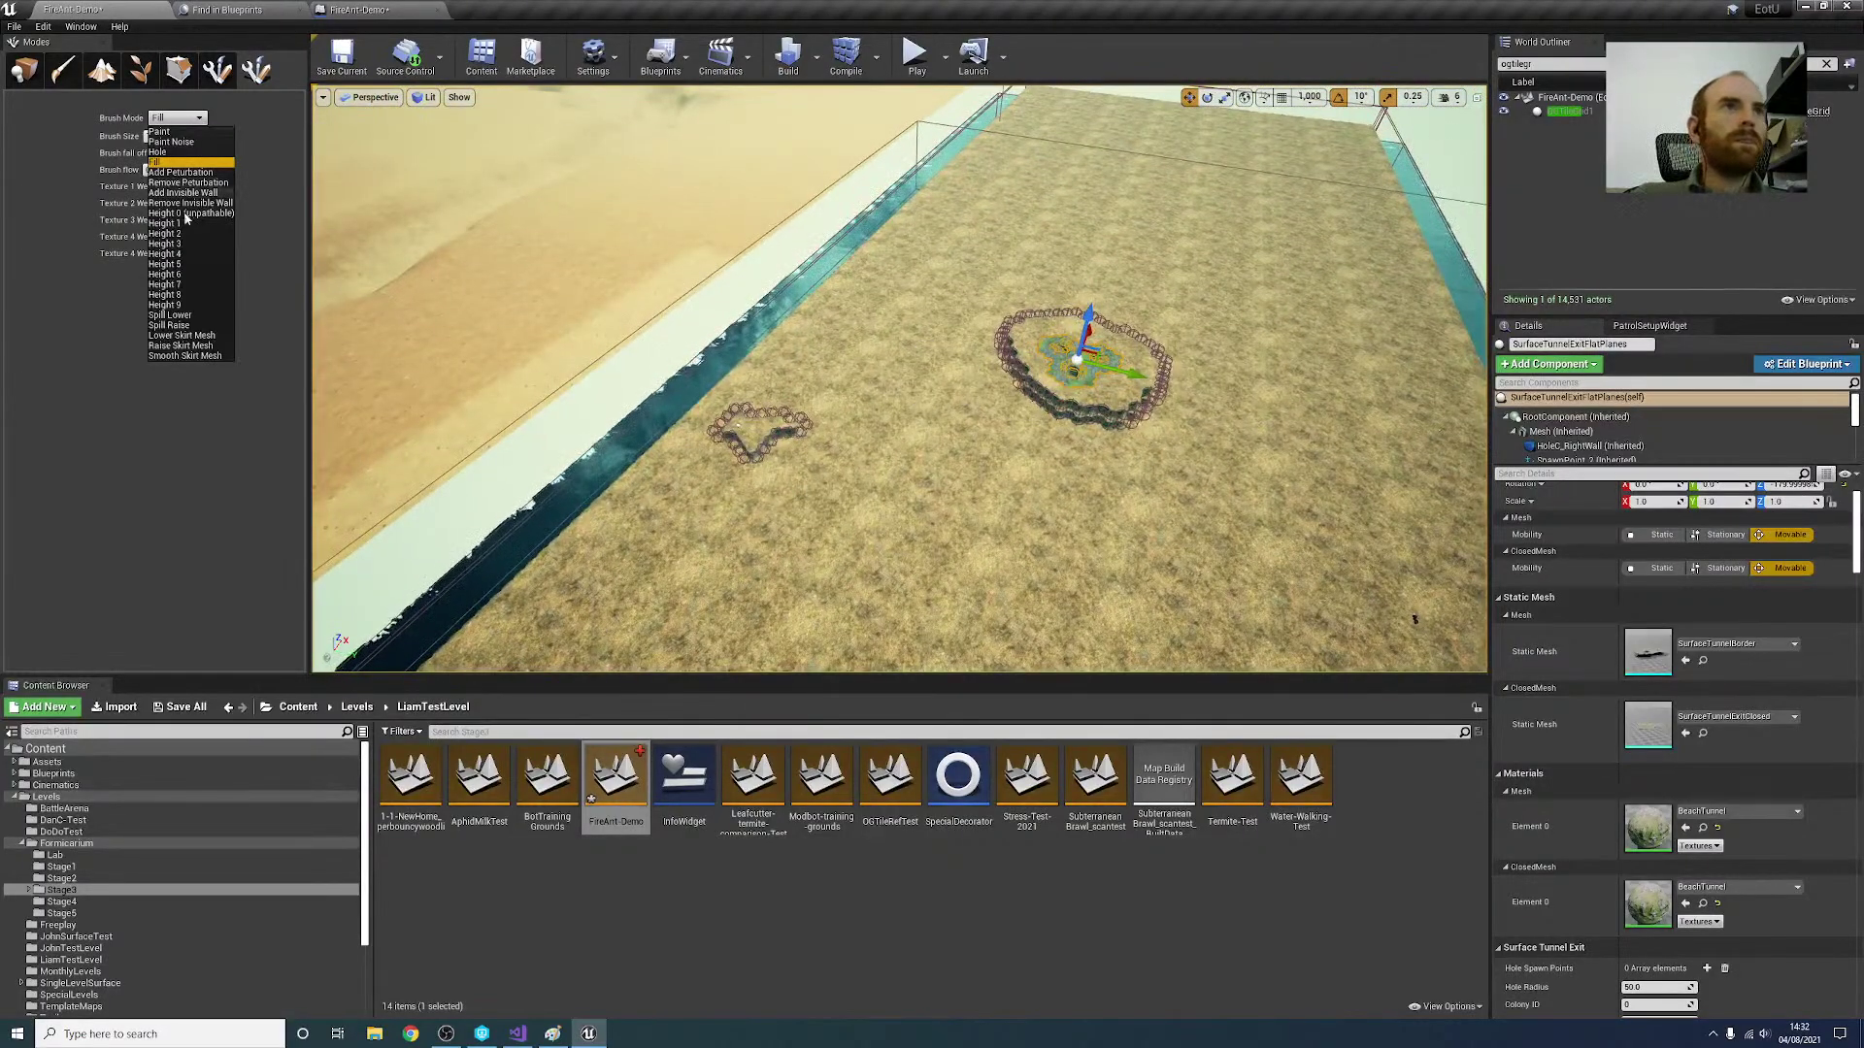
click(182, 244)
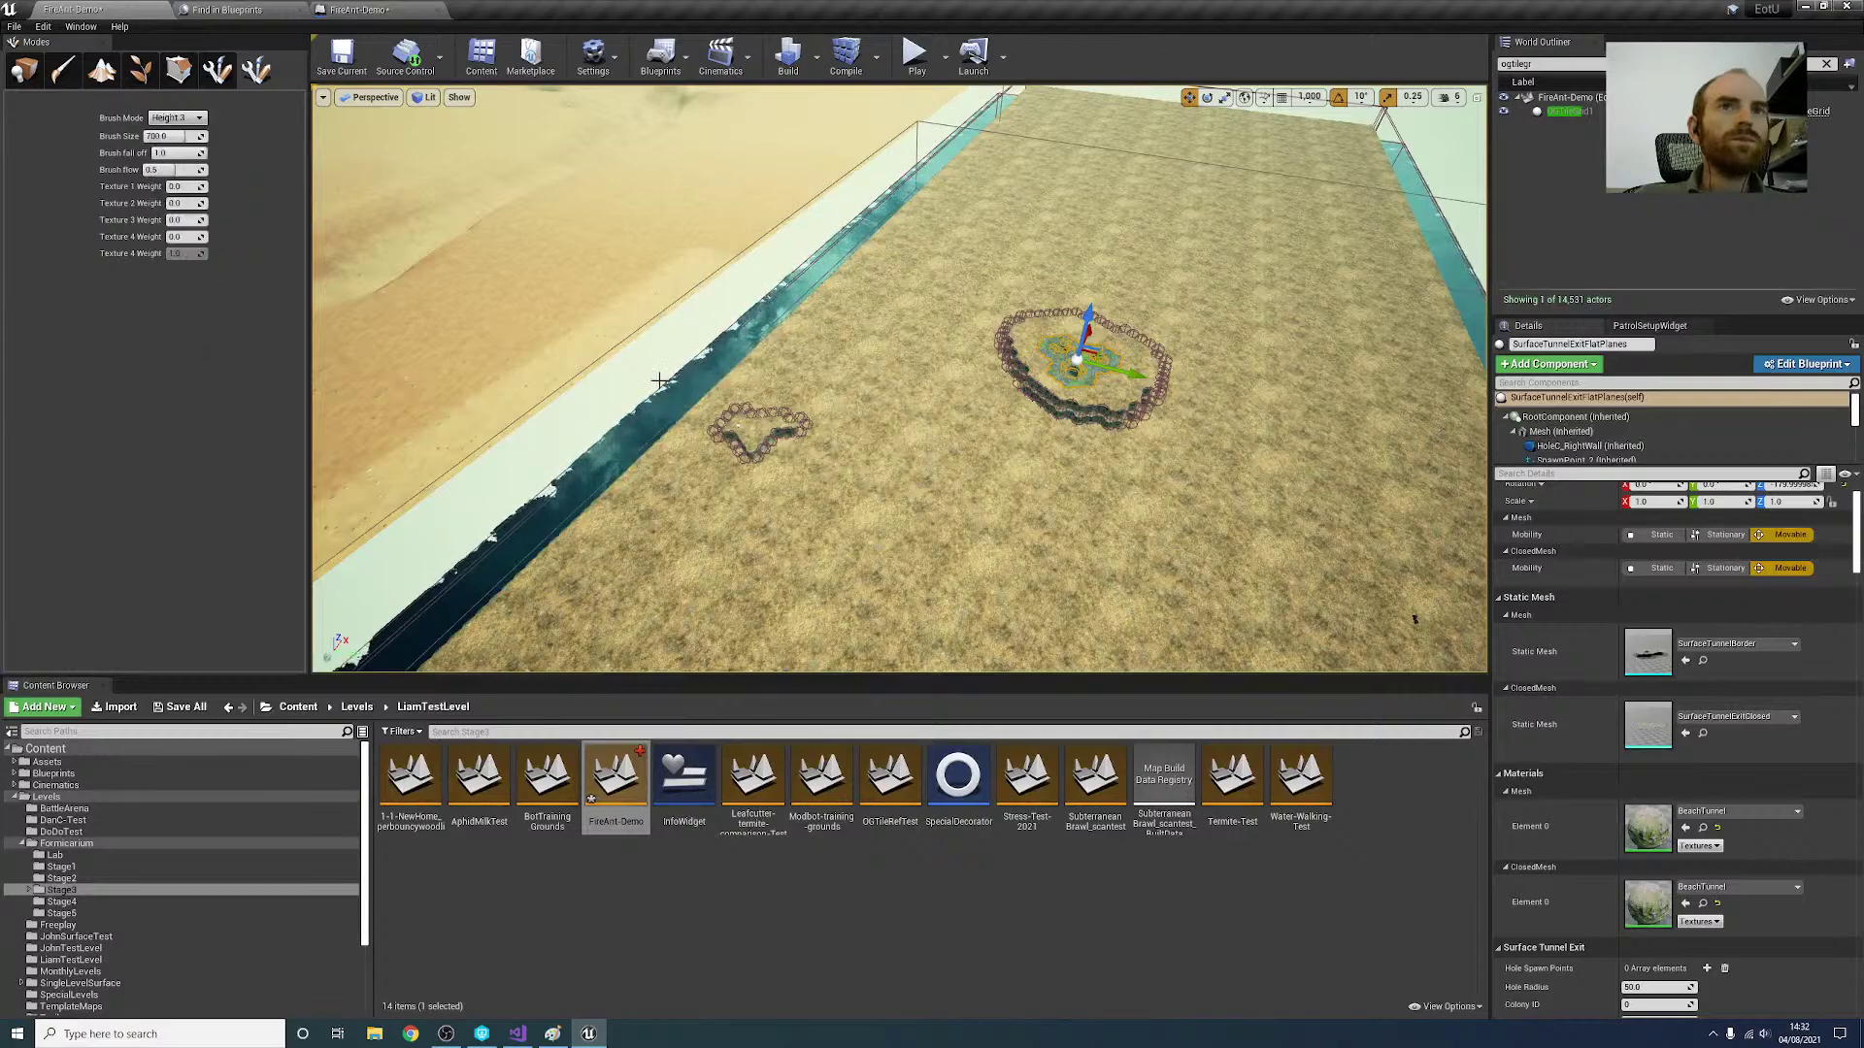
right_drag(659, 381, 612, 461)
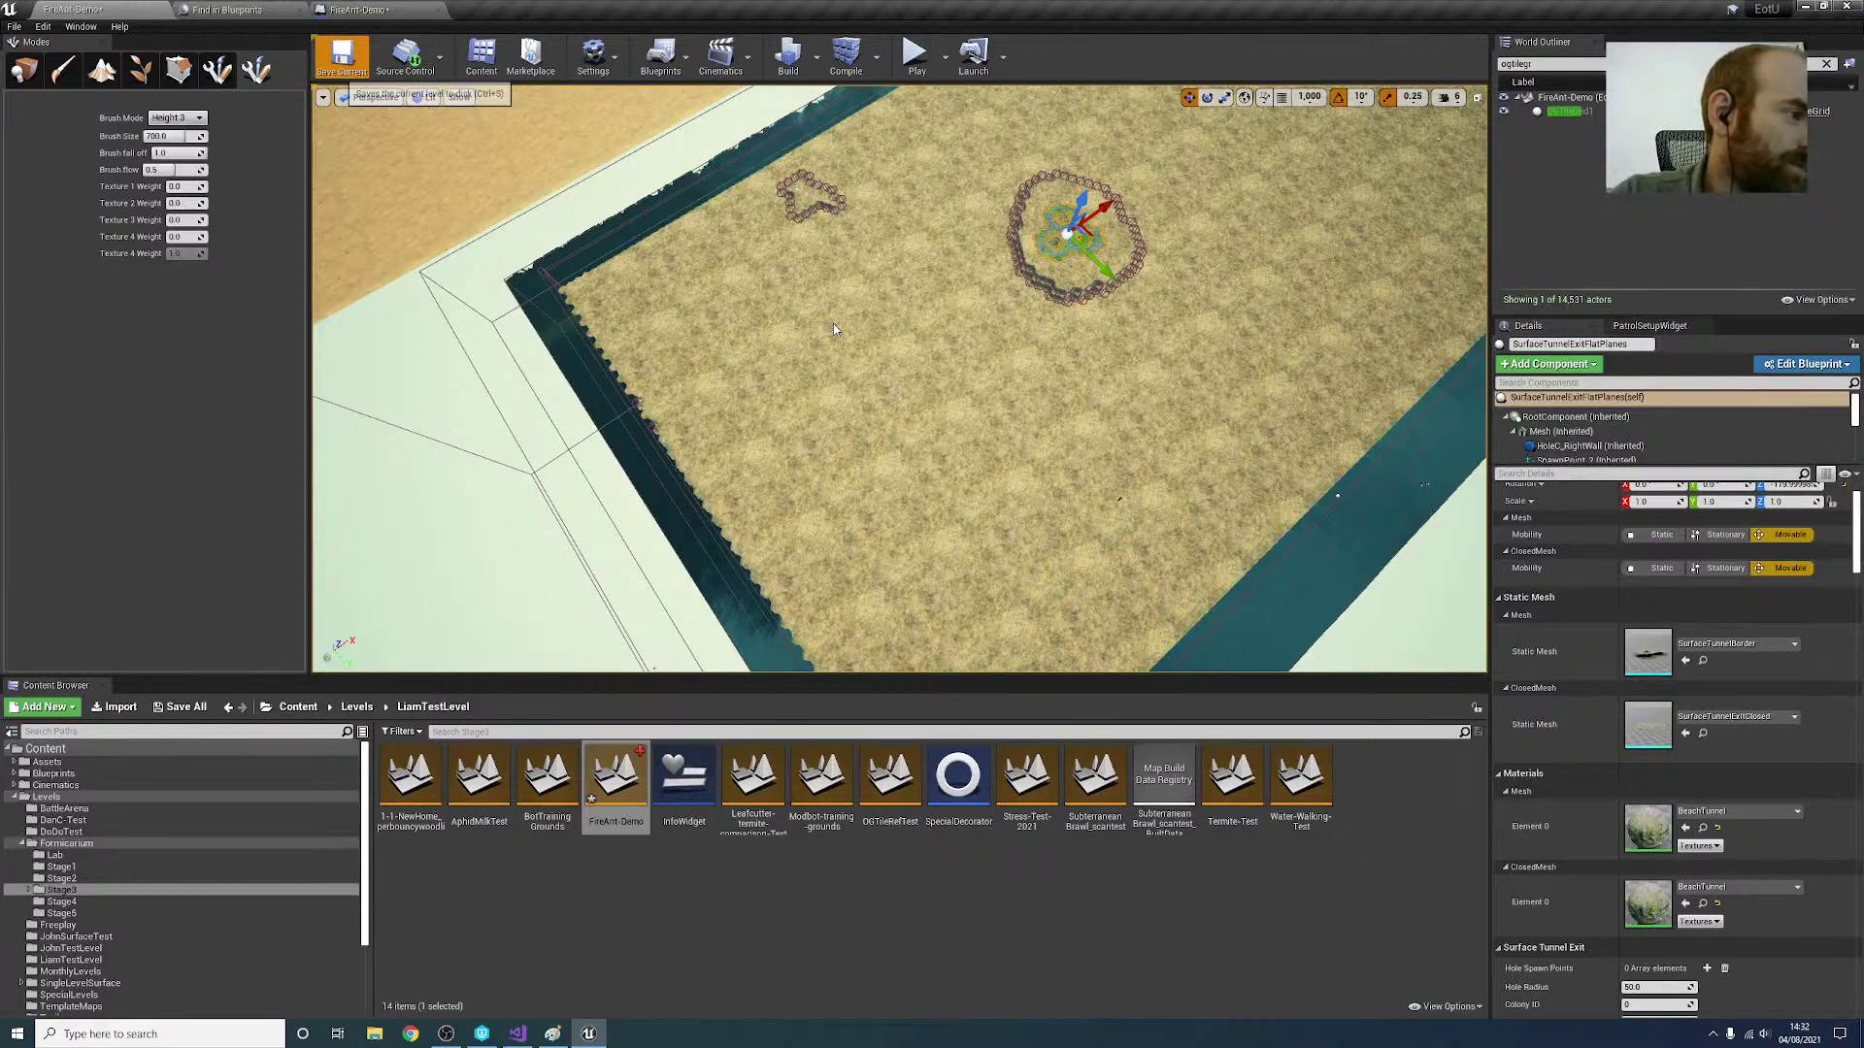
key(ctrl+s)
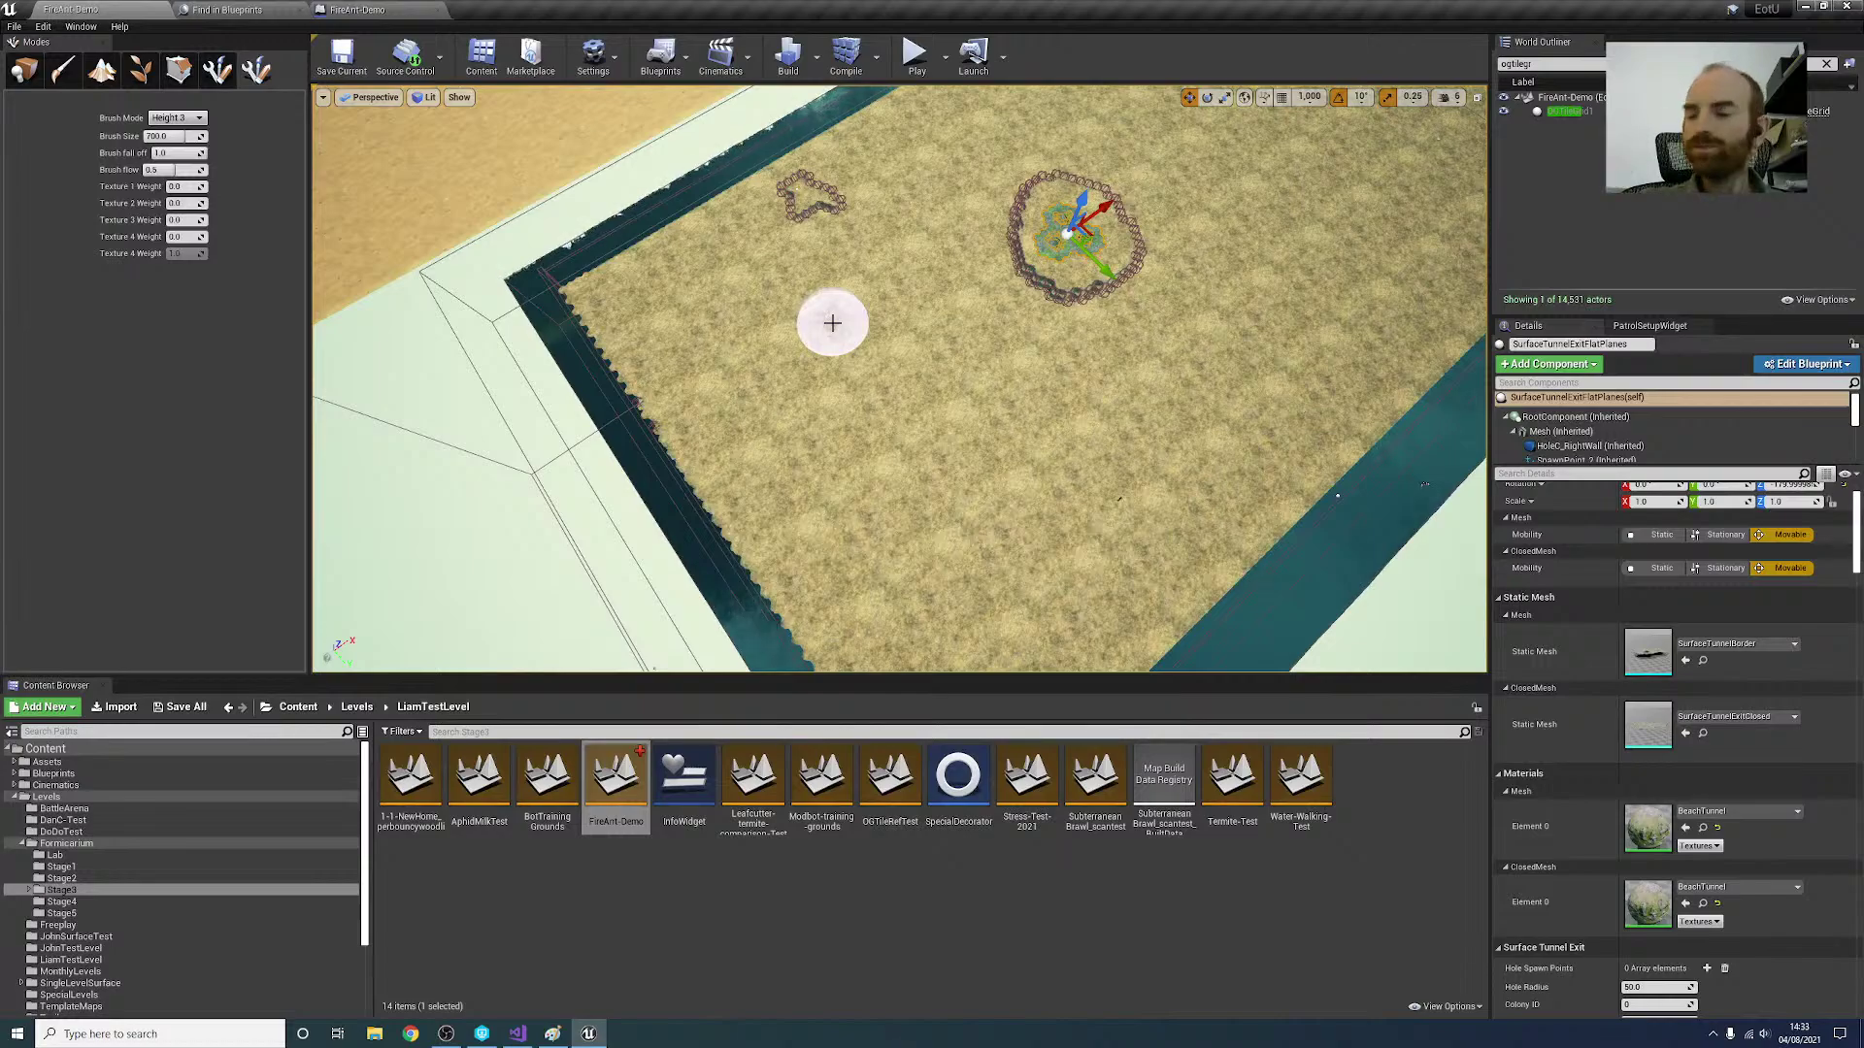
Step: Paint a large Height 3 plateau covering the western end of the tile grid from the northwest to the southwest corner
mouse_move(819, 145)
right_down()
mouse_move(958, 332)
mouse_move(765, 362)
right_up()
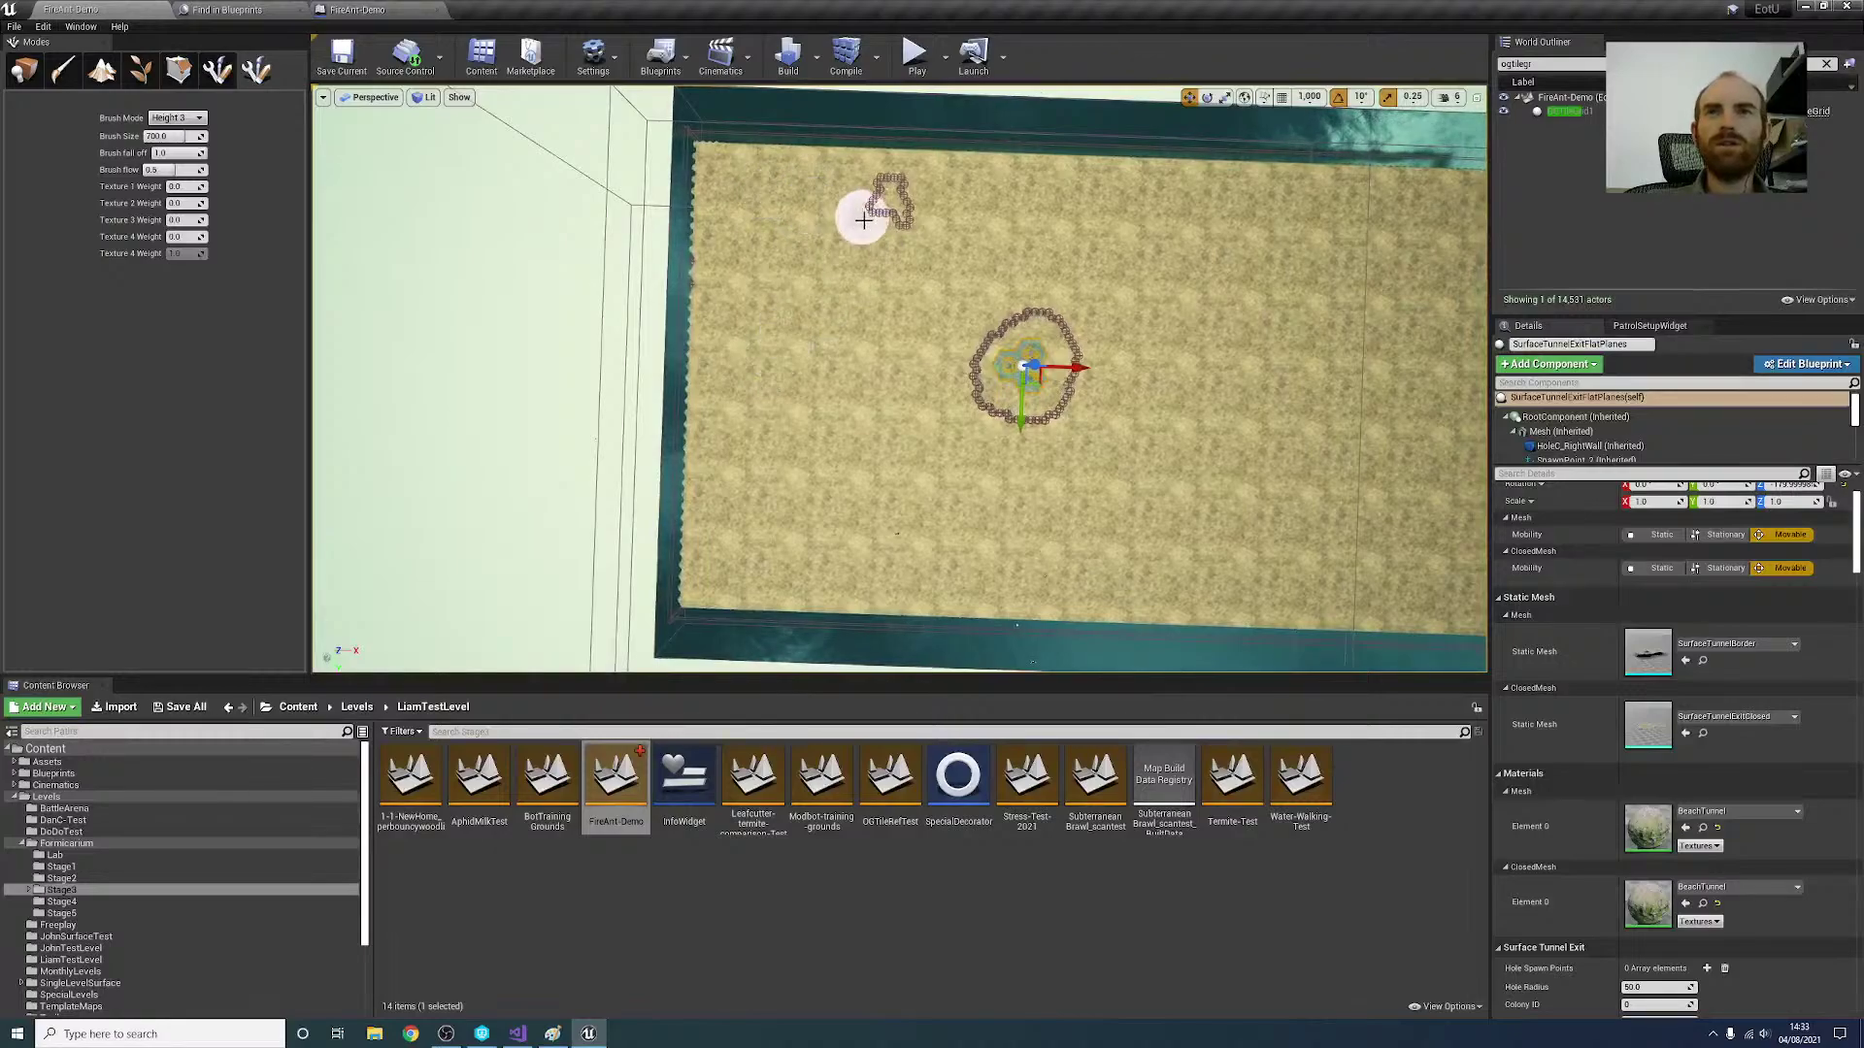
scroll(854, 462, down, 3)
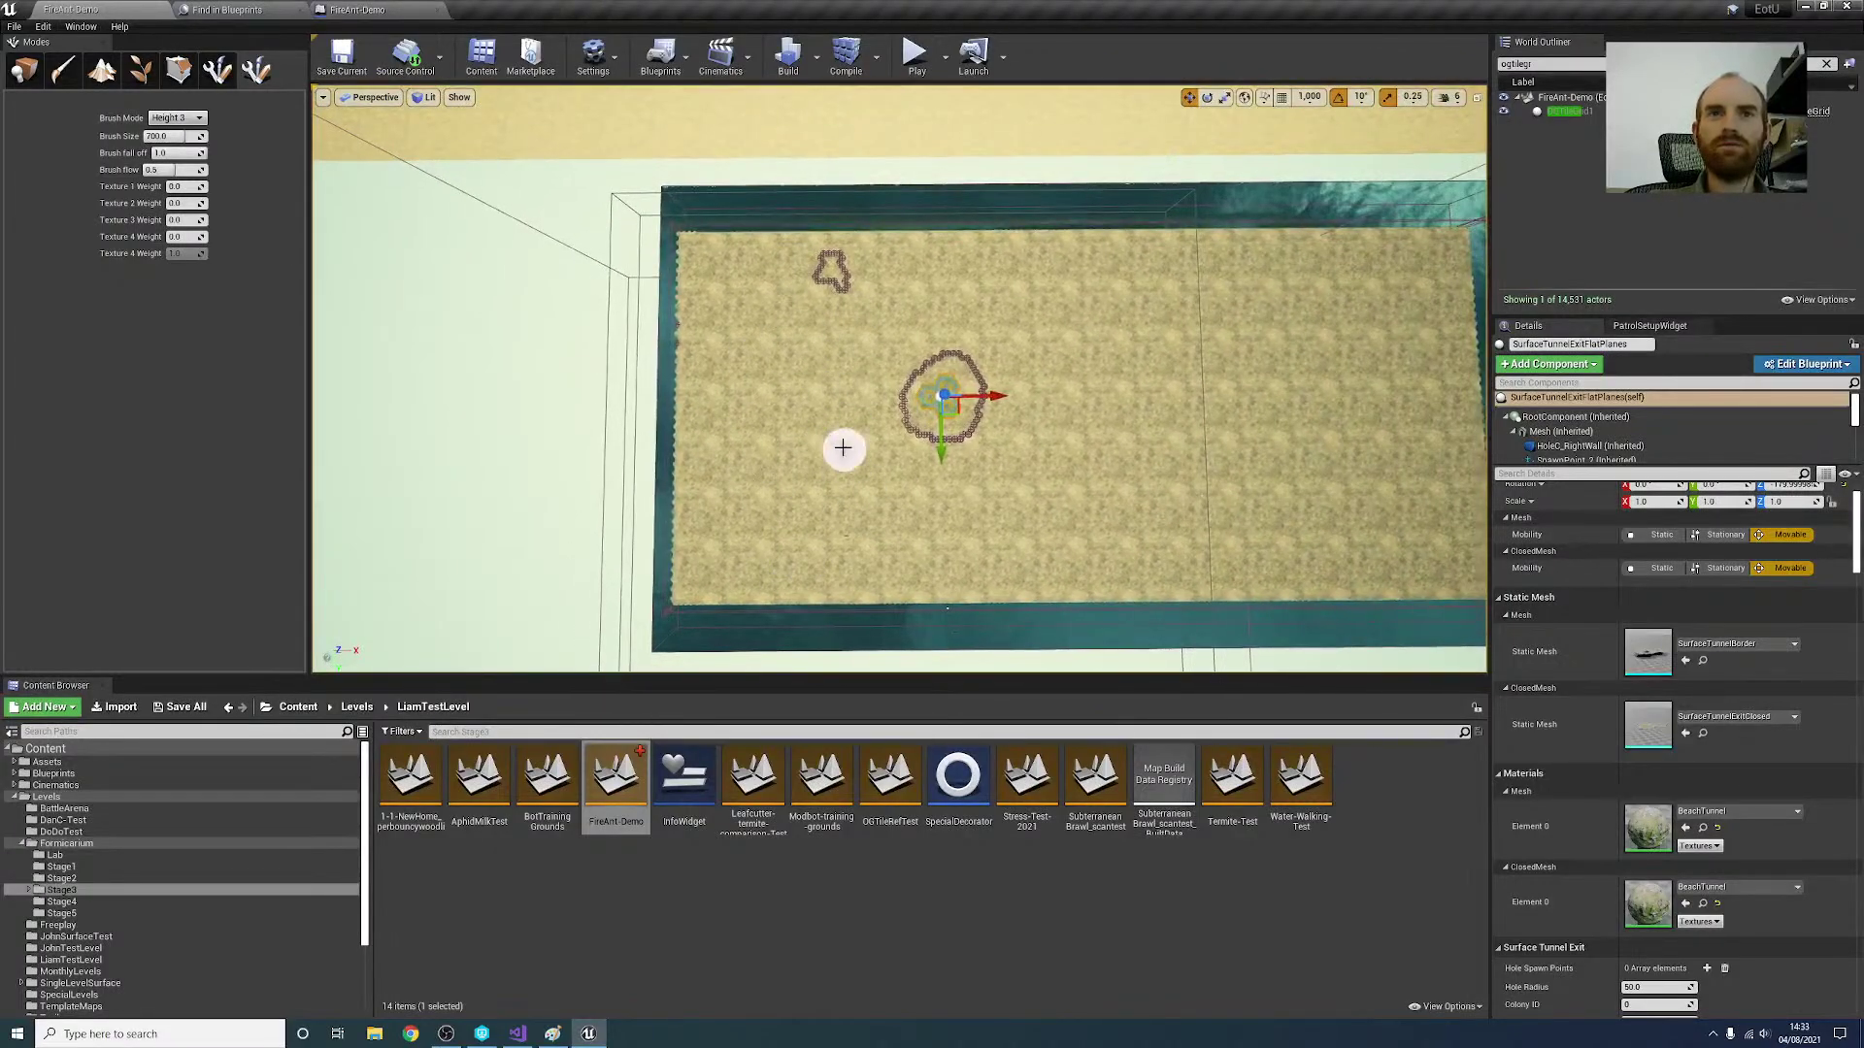
mouse_move(800, 539)
right_down()
mouse_move(762, 541)
mouse_move(753, 516)
right_up()
mouse_move(754, 515)
mouse_down()
mouse_move(732, 505)
mouse_move(790, 495)
mouse_move(766, 463)
mouse_move(752, 495)
mouse_move(801, 454)
mouse_move(790, 208)
mouse_move(879, 175)
mouse_move(990, 208)
mouse_move(965, 187)
mouse_move(781, 184)
mouse_move(778, 158)
mouse_move(715, 182)
mouse_move(885, 158)
mouse_up()
drag(882, 162, 738, 247)
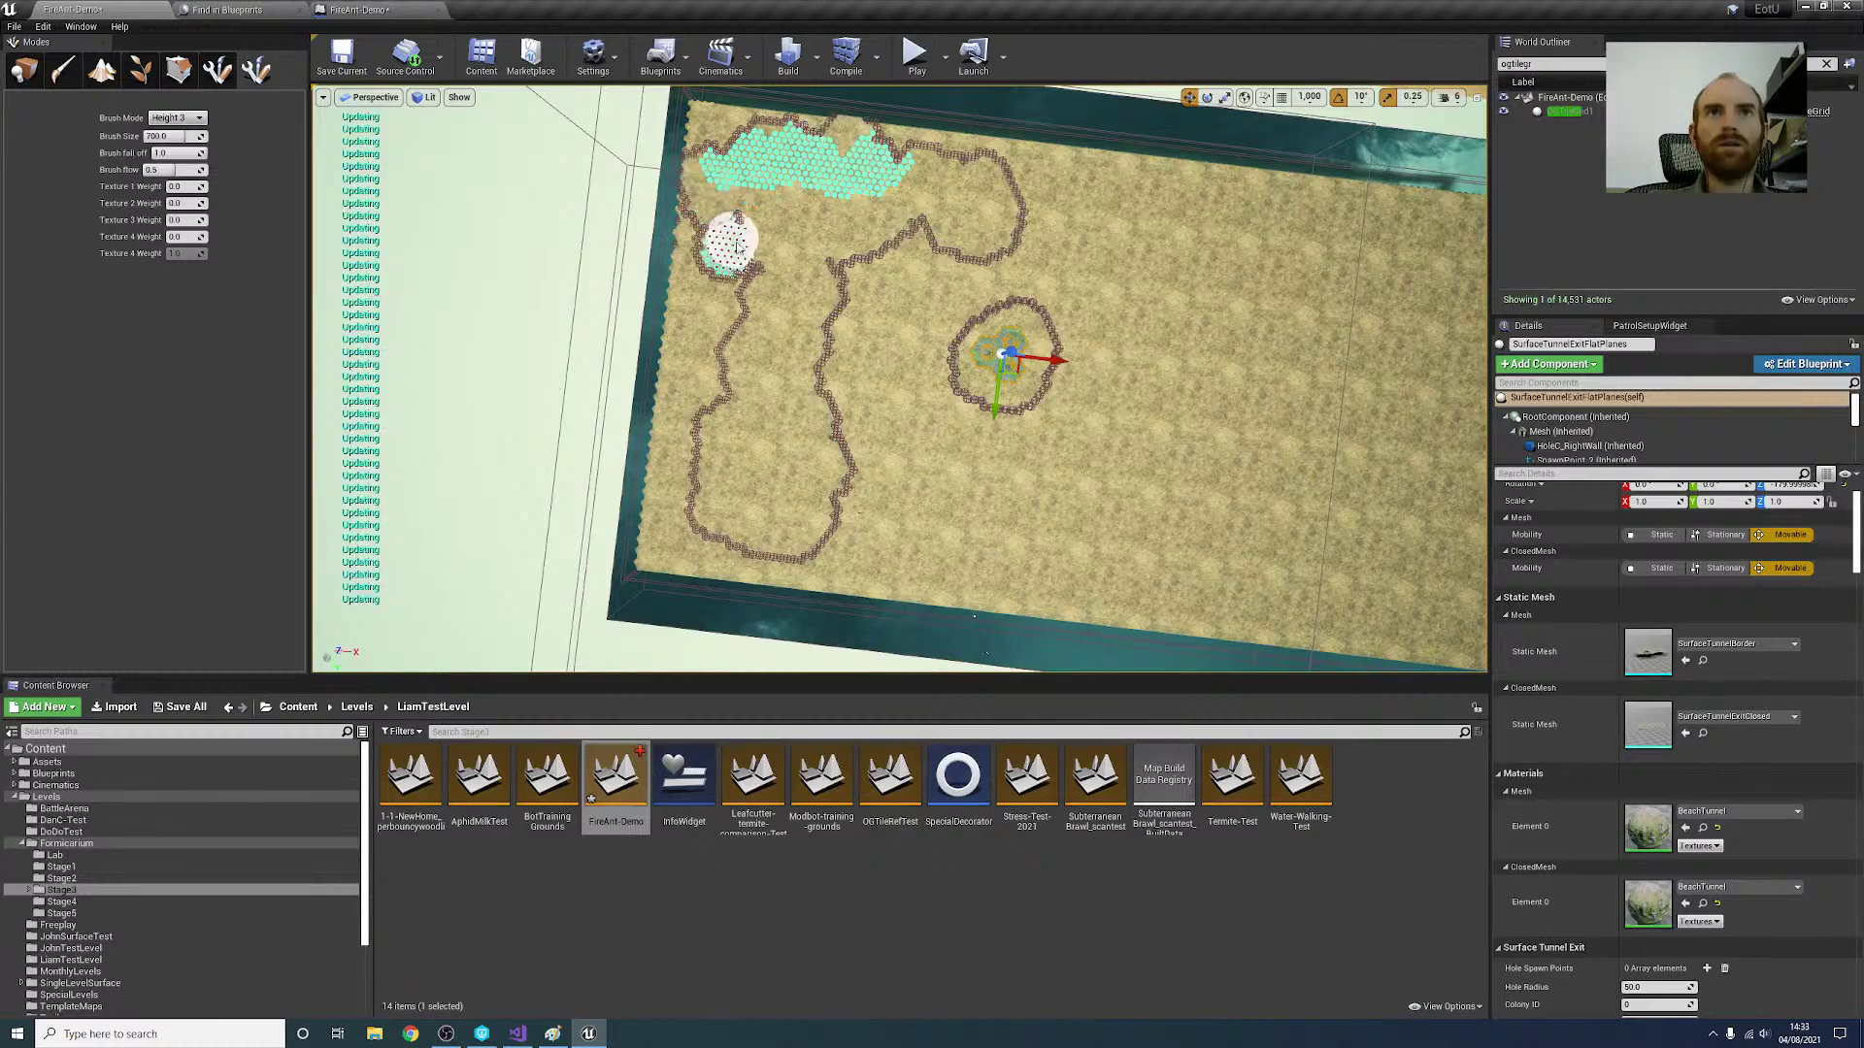
mouse_move(717, 323)
mouse_down()
mouse_move(728, 364)
mouse_move(700, 456)
mouse_move(830, 548)
mouse_move(865, 466)
mouse_move(828, 504)
mouse_move(857, 515)
mouse_up()
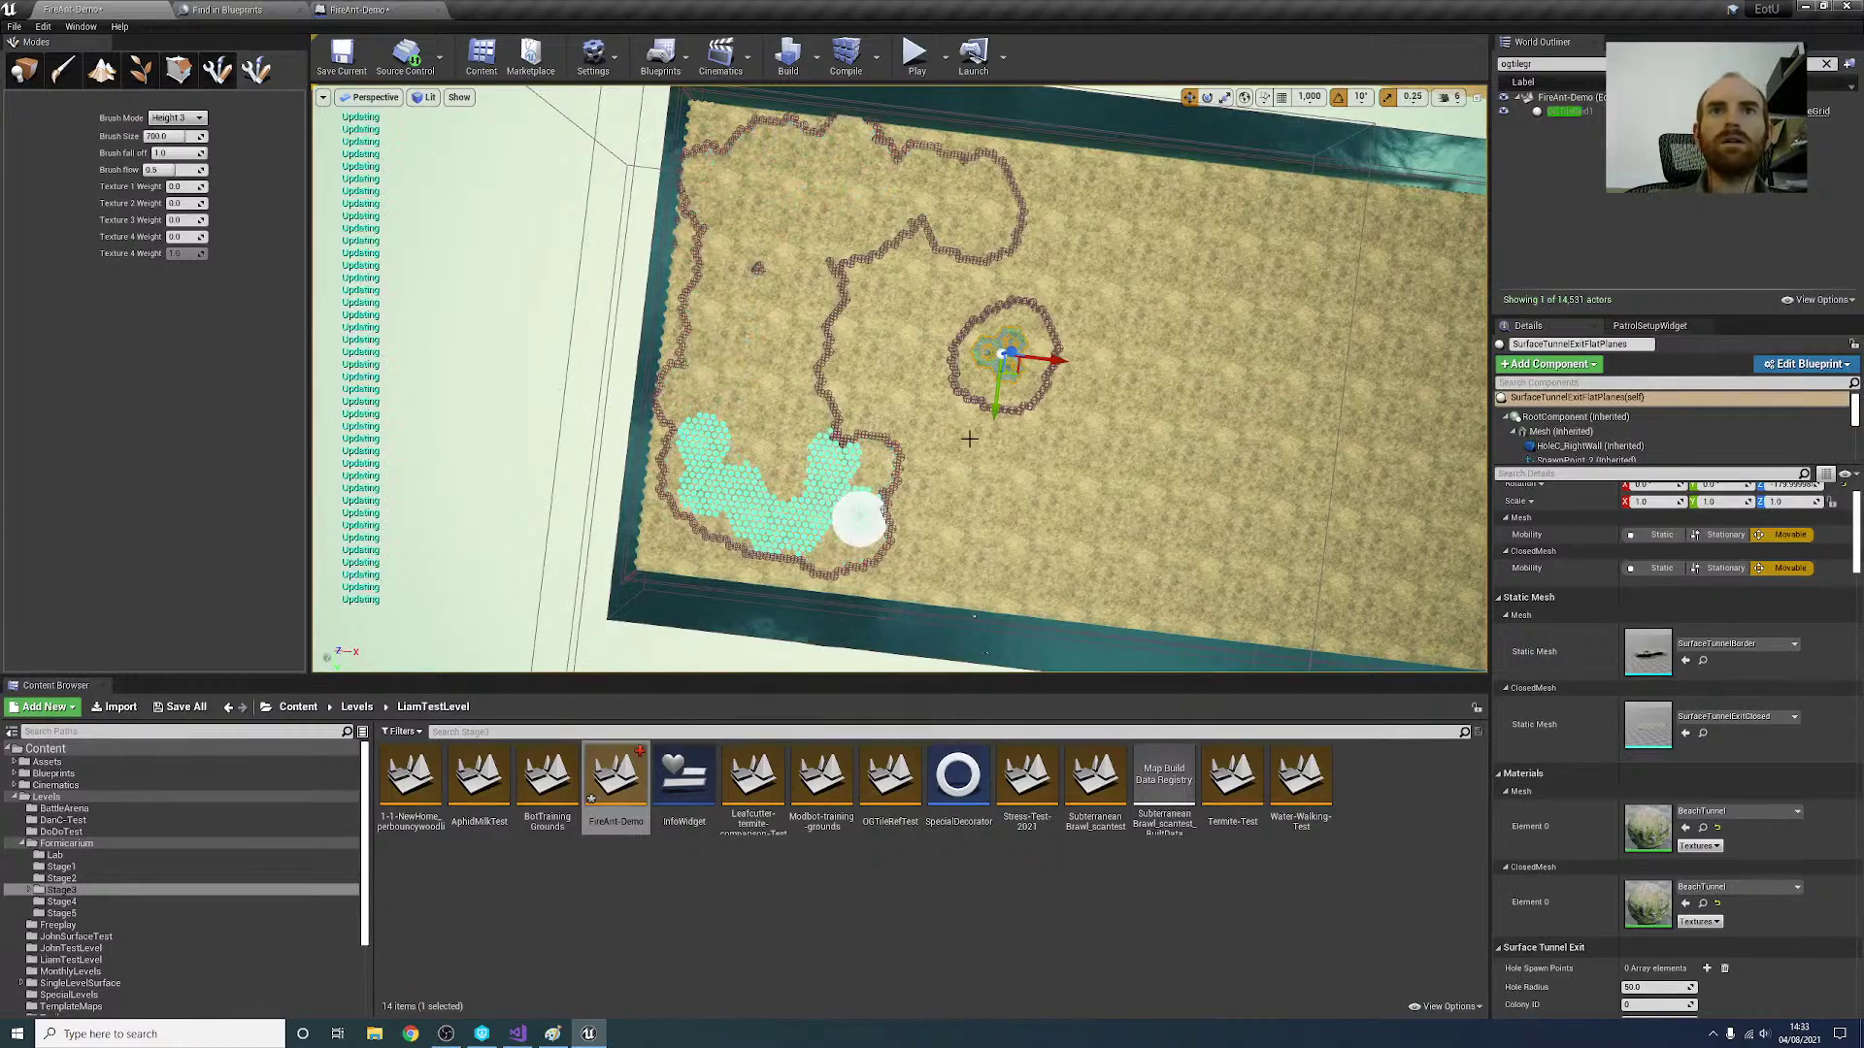
Step: Extend the Height 3 plateau eastward so that it surrounds the round nest plateau, closing the gaps along its edges
mouse_move(948, 321)
mouse_down()
mouse_move(923, 353)
mouse_move(933, 404)
mouse_move(1067, 437)
mouse_move(923, 407)
mouse_move(806, 416)
mouse_move(835, 292)
mouse_move(861, 382)
mouse_move(898, 330)
mouse_up()
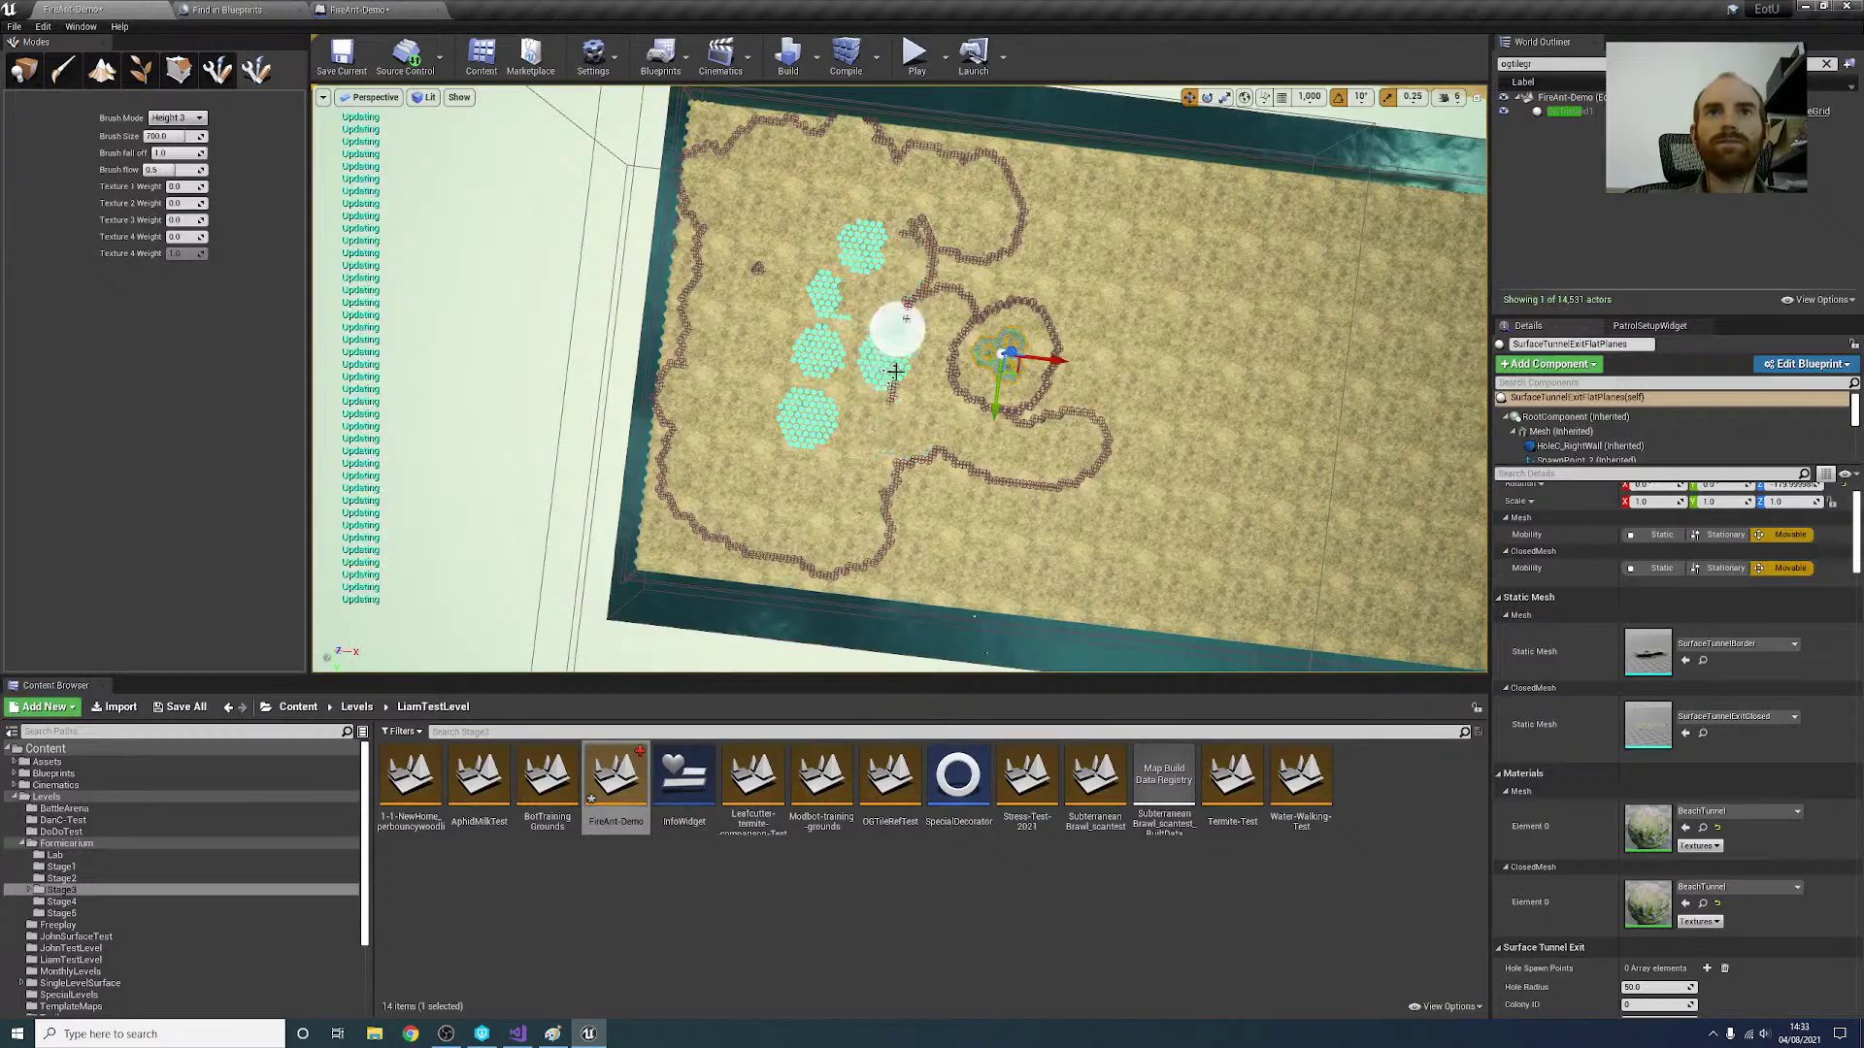
mouse_move(887, 408)
mouse_down()
mouse_move(930, 258)
mouse_move(949, 283)
mouse_up()
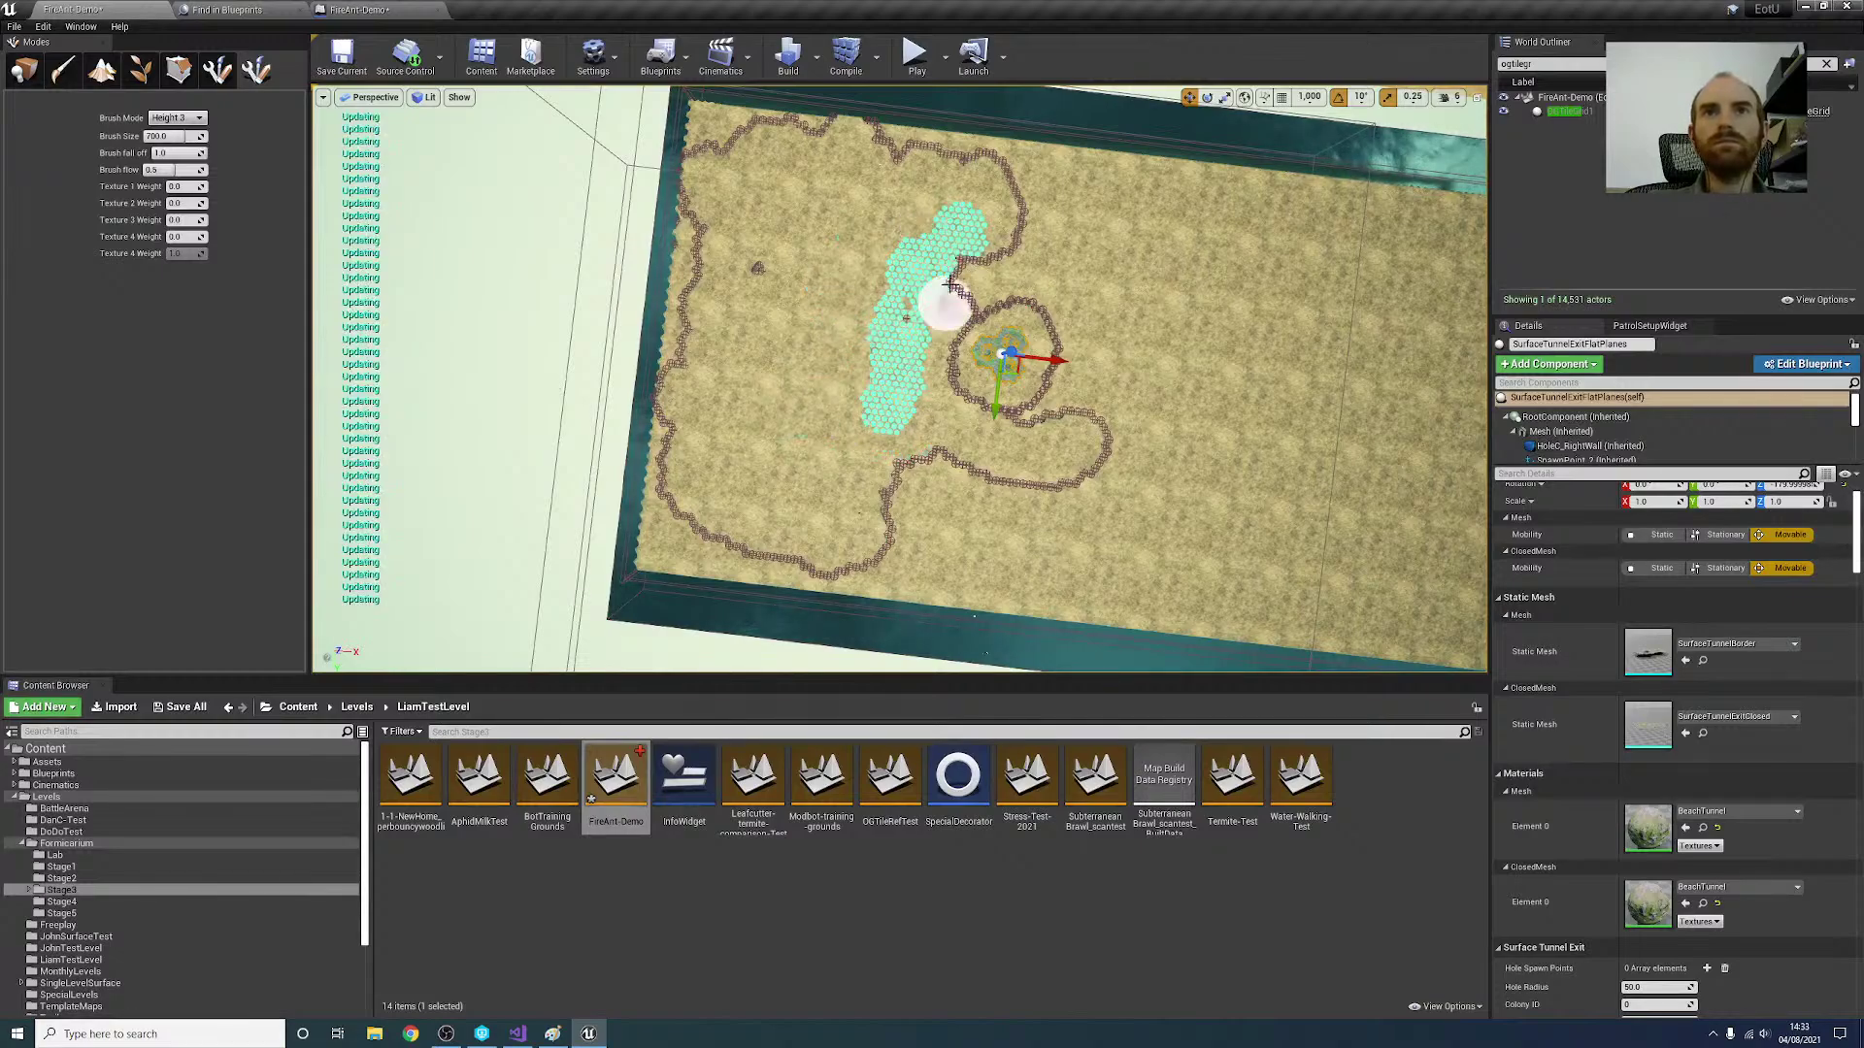
right_drag(879, 342, 1107, 281)
key(w)
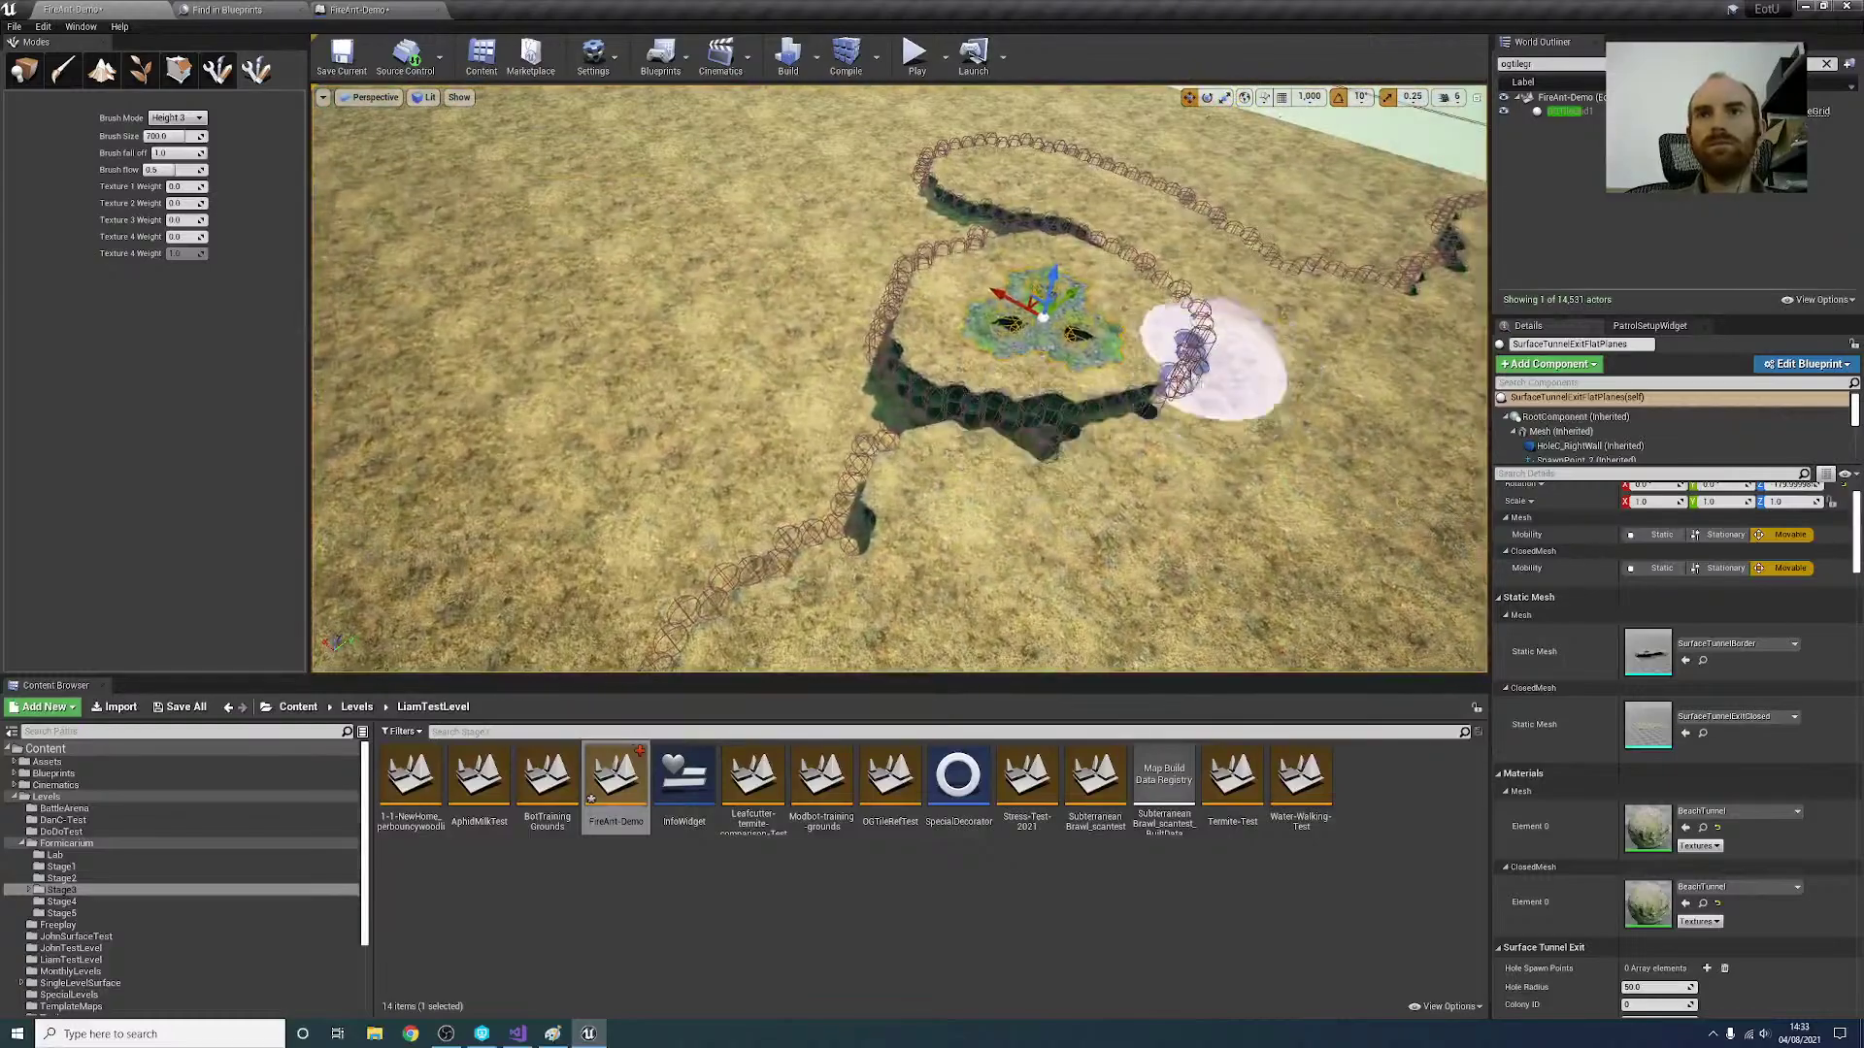
mouse_move(1207, 366)
mouse_down()
mouse_move(1178, 428)
mouse_move(961, 417)
mouse_move(898, 507)
mouse_move(806, 485)
mouse_move(912, 417)
mouse_up()
mouse_move(913, 417)
right_down()
mouse_move(864, 486)
mouse_move(767, 485)
mouse_move(787, 494)
right_up()
key(s)
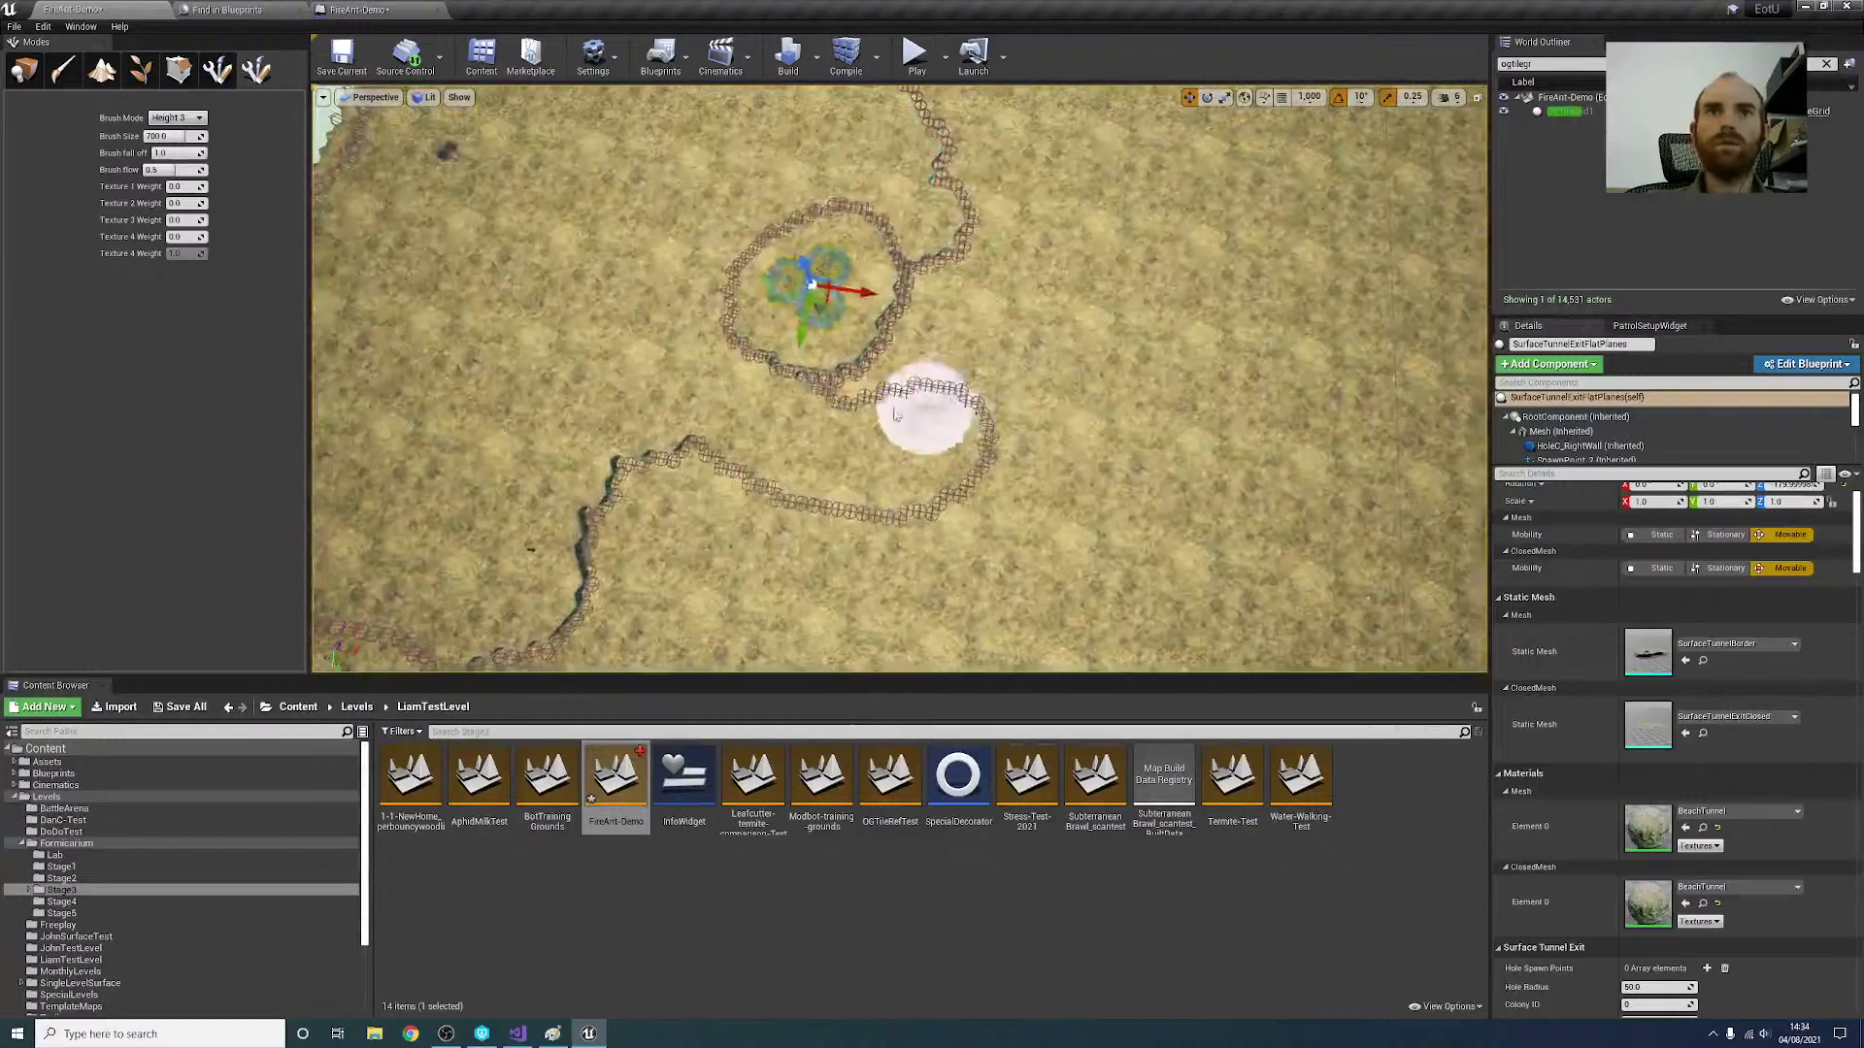
drag(883, 393, 784, 382)
mouse_move(756, 389)
right_down()
mouse_move(680, 369)
mouse_move(738, 330)
right_up()
key(s)
scroll(738, 330, down, 1)
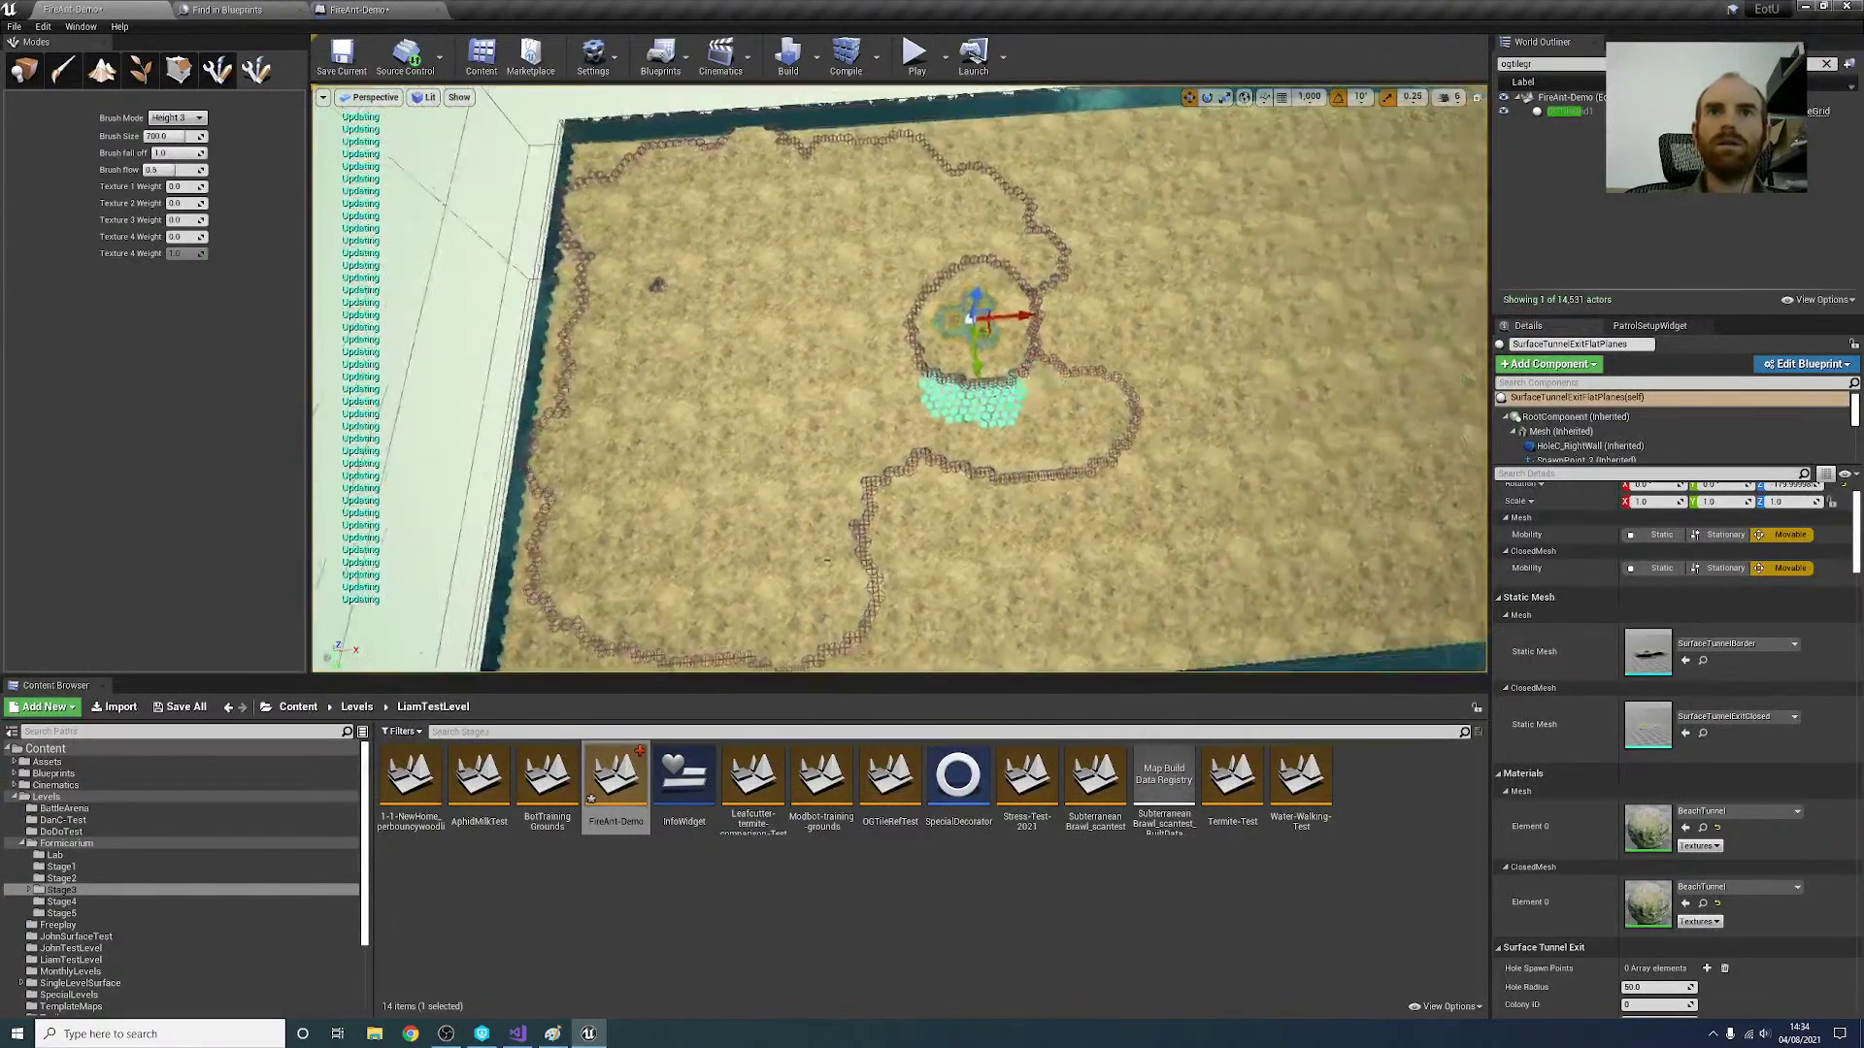
Step: Set the terrain brush to Height 4 and enlarge the nest plateau around the tunnel exit
click(184, 118)
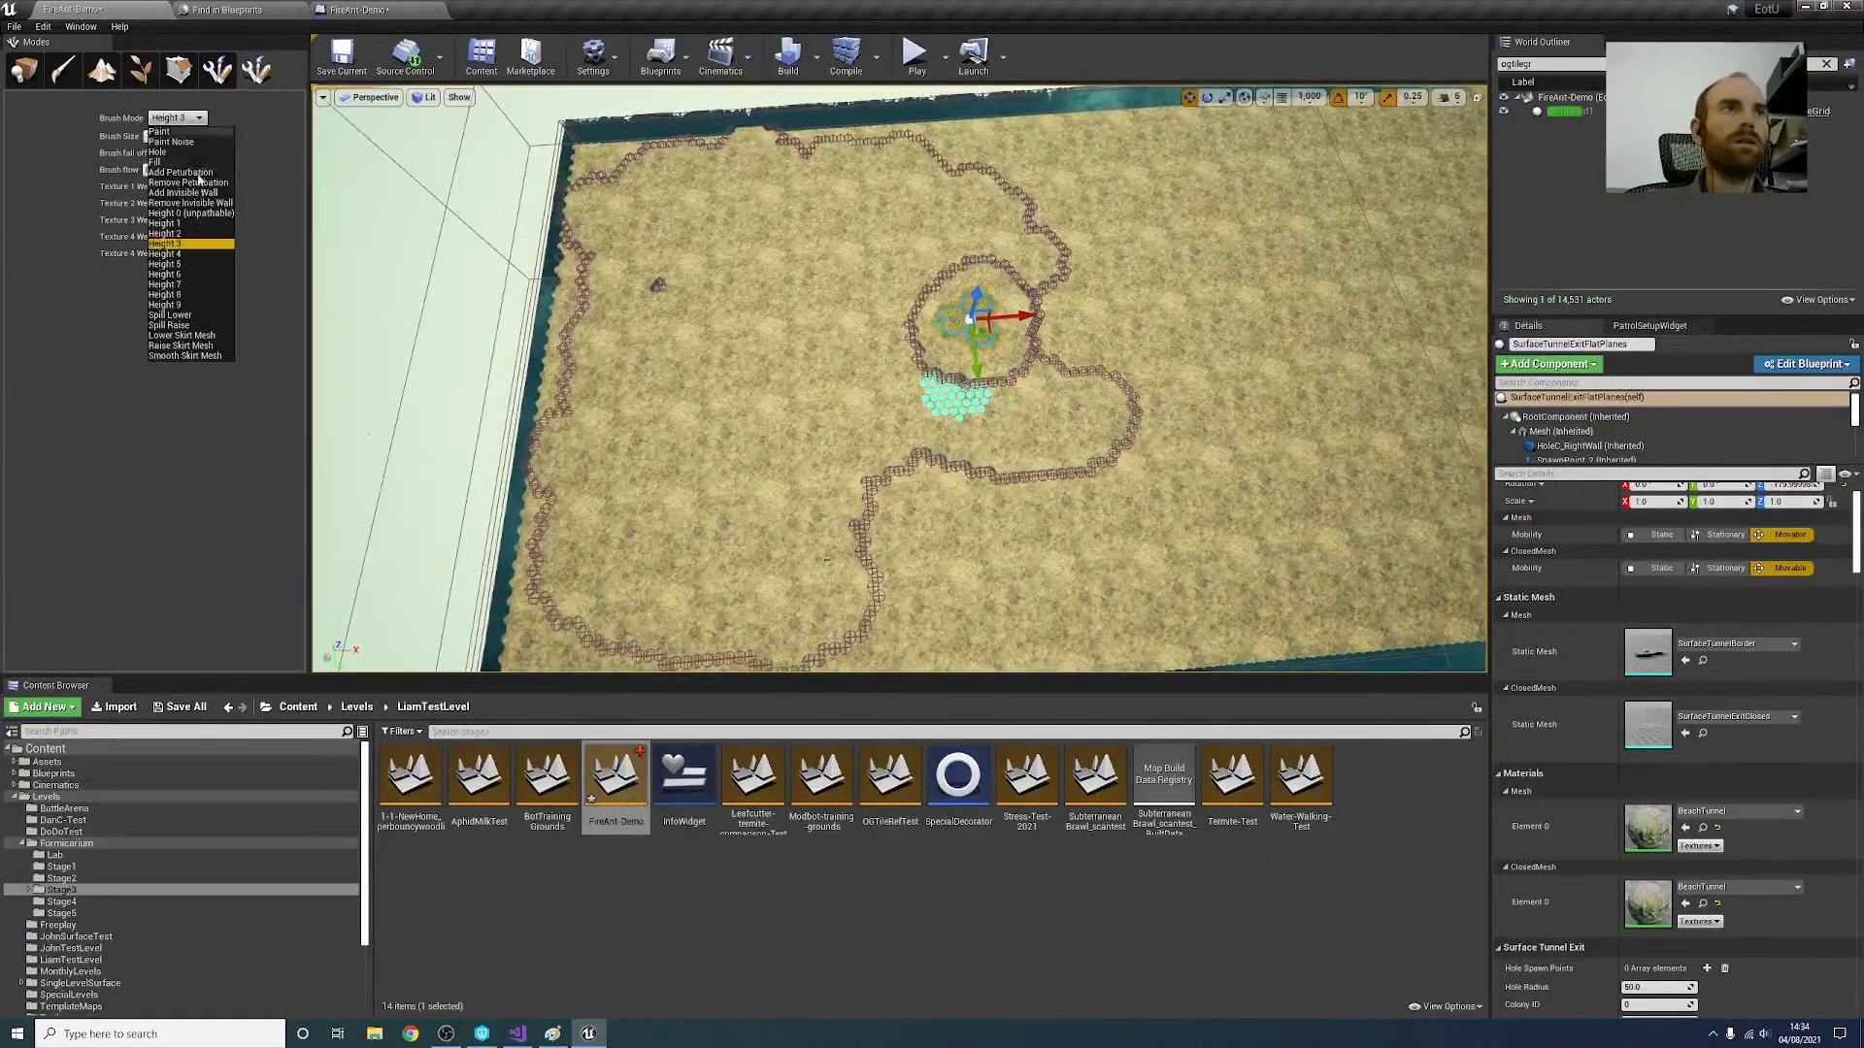
click(191, 255)
key(w)
scroll(803, 313, up, 1)
mouse_move(804, 313)
right_down()
mouse_move(699, 320)
mouse_move(738, 316)
right_up()
click(648, 346)
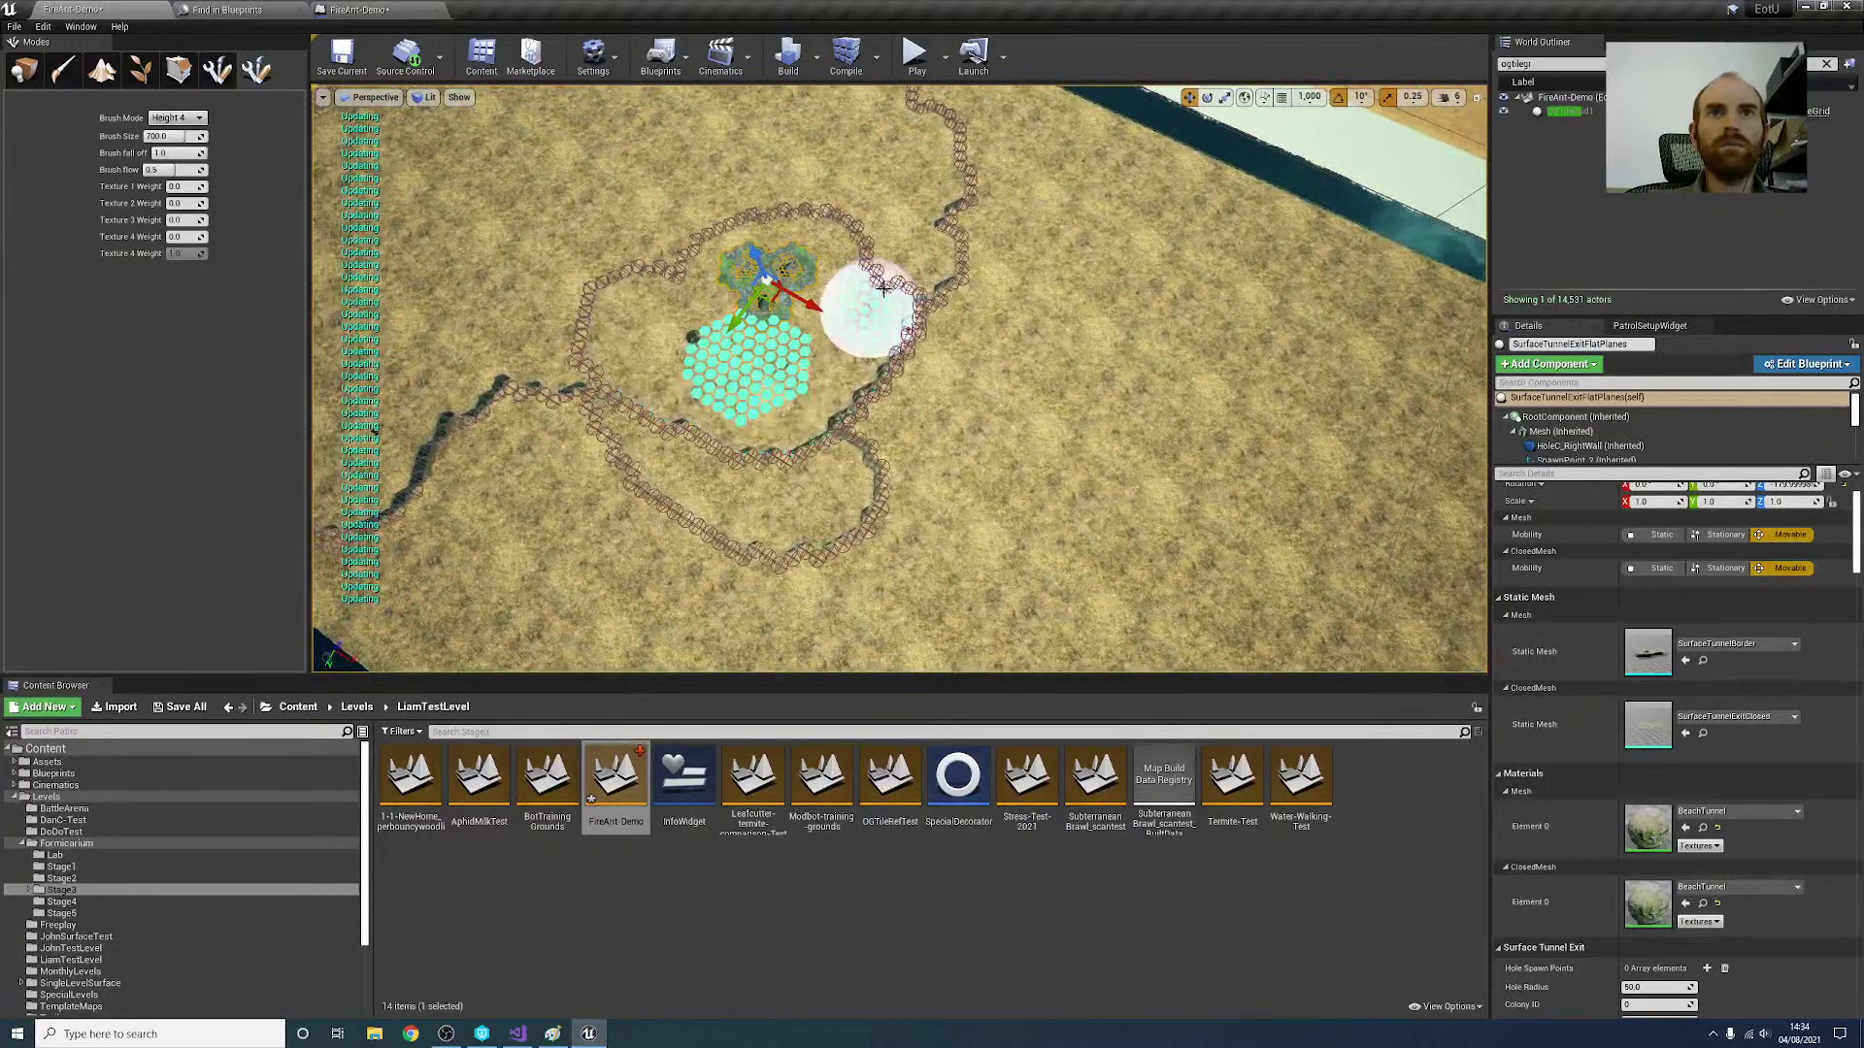
mouse_move(854, 427)
right_down()
mouse_move(941, 505)
mouse_move(898, 510)
right_up()
key(w)
click(854, 427)
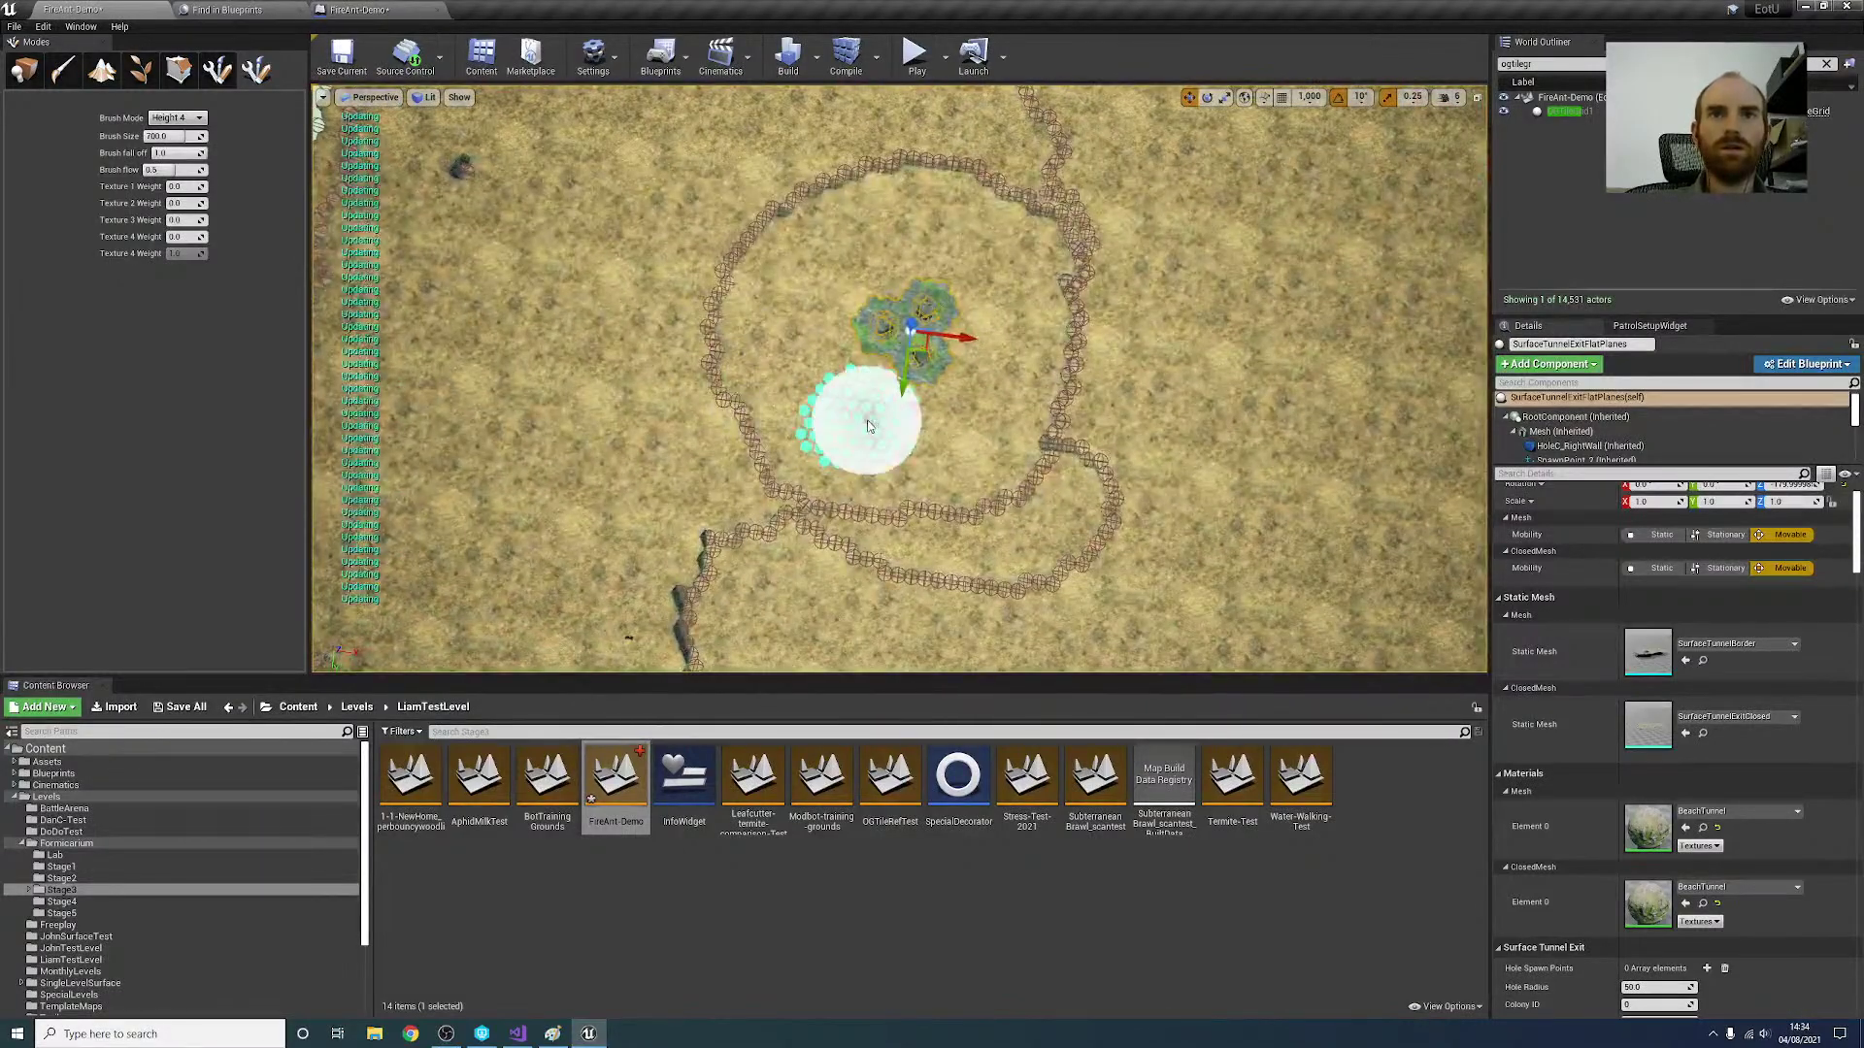
Step: Extend the southern and southwestern edge of the Height 4 nest plateau toward the Height 3 boundary
key(a)
key(s)
right_drag(867, 422, 862, 423)
mouse_move(949, 371)
right_down()
mouse_move(949, 282)
mouse_move(956, 363)
right_up()
key(s)
key(w)
right_drag(894, 426, 889, 476)
drag(923, 427, 1017, 521)
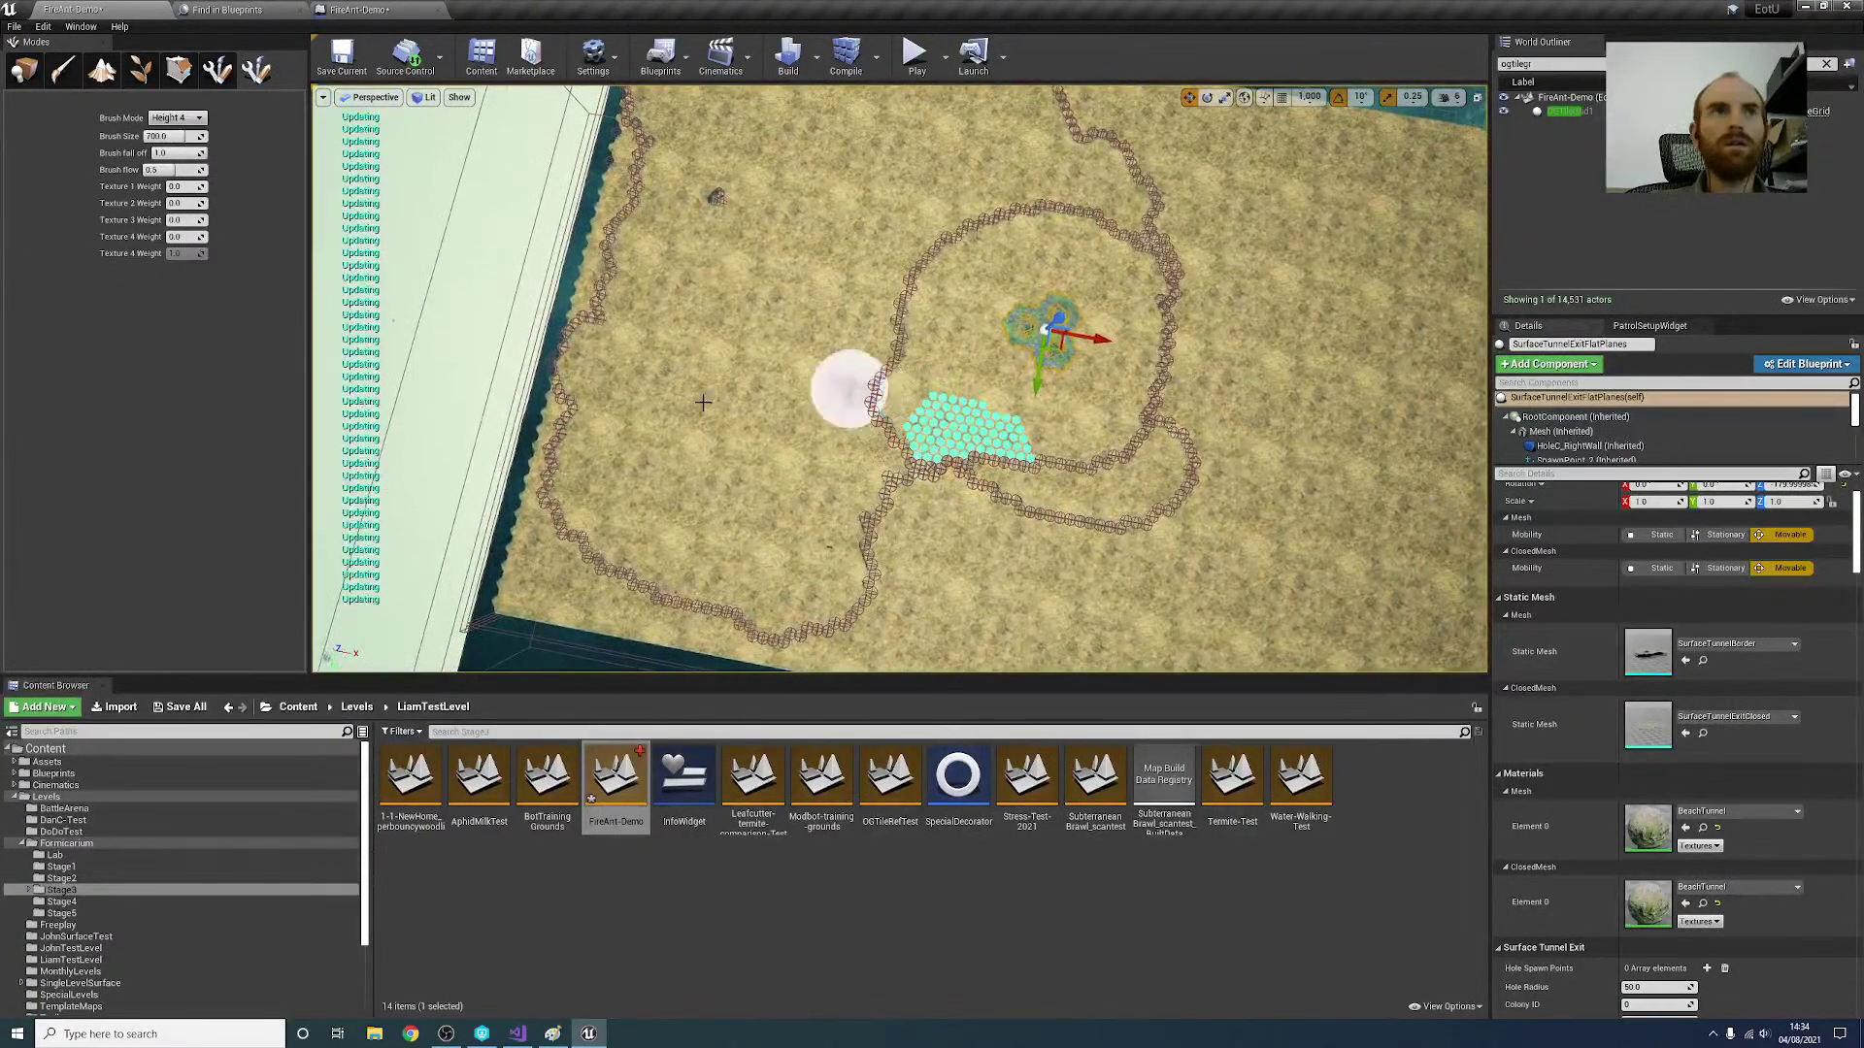
Step: Paint a separate round Height 4 plateau in the southwest corner of the Height 3 area
drag(689, 423, 684, 444)
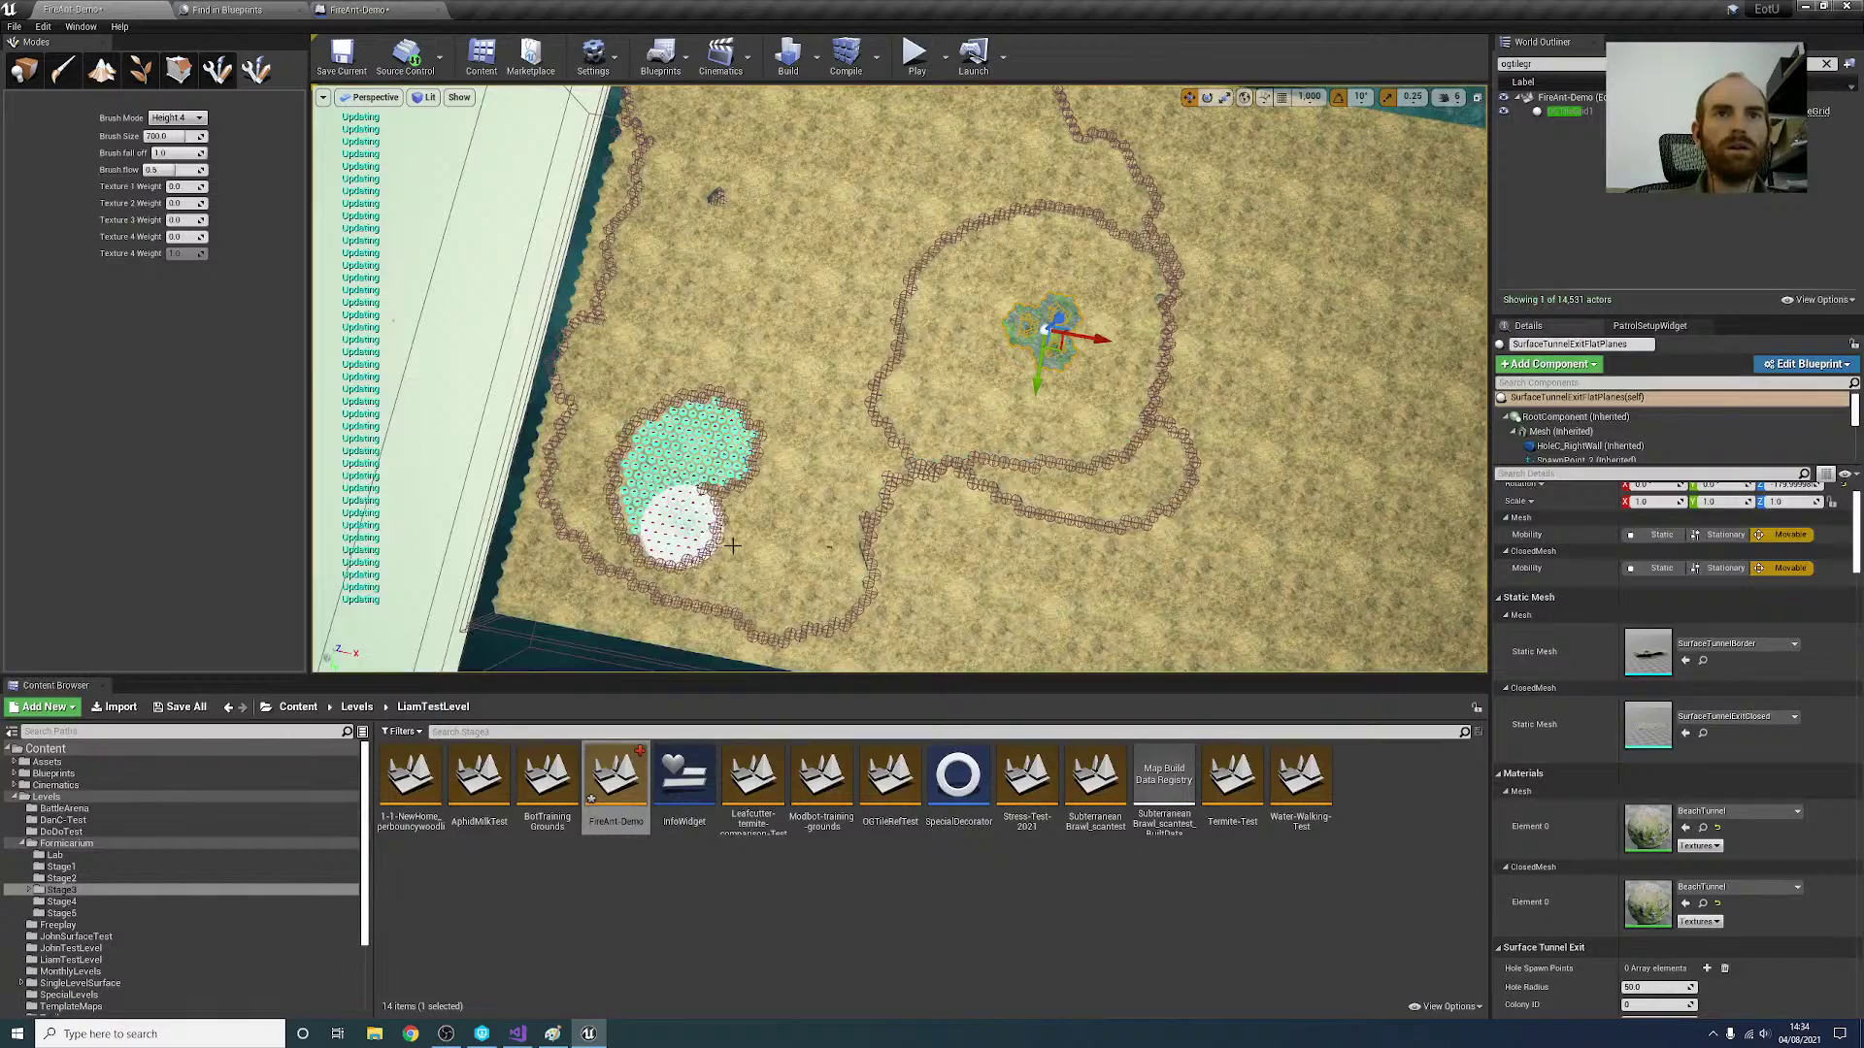
mouse_move(764, 543)
right_down()
mouse_move(728, 551)
mouse_move(845, 517)
mouse_move(888, 534)
right_up()
key(s)
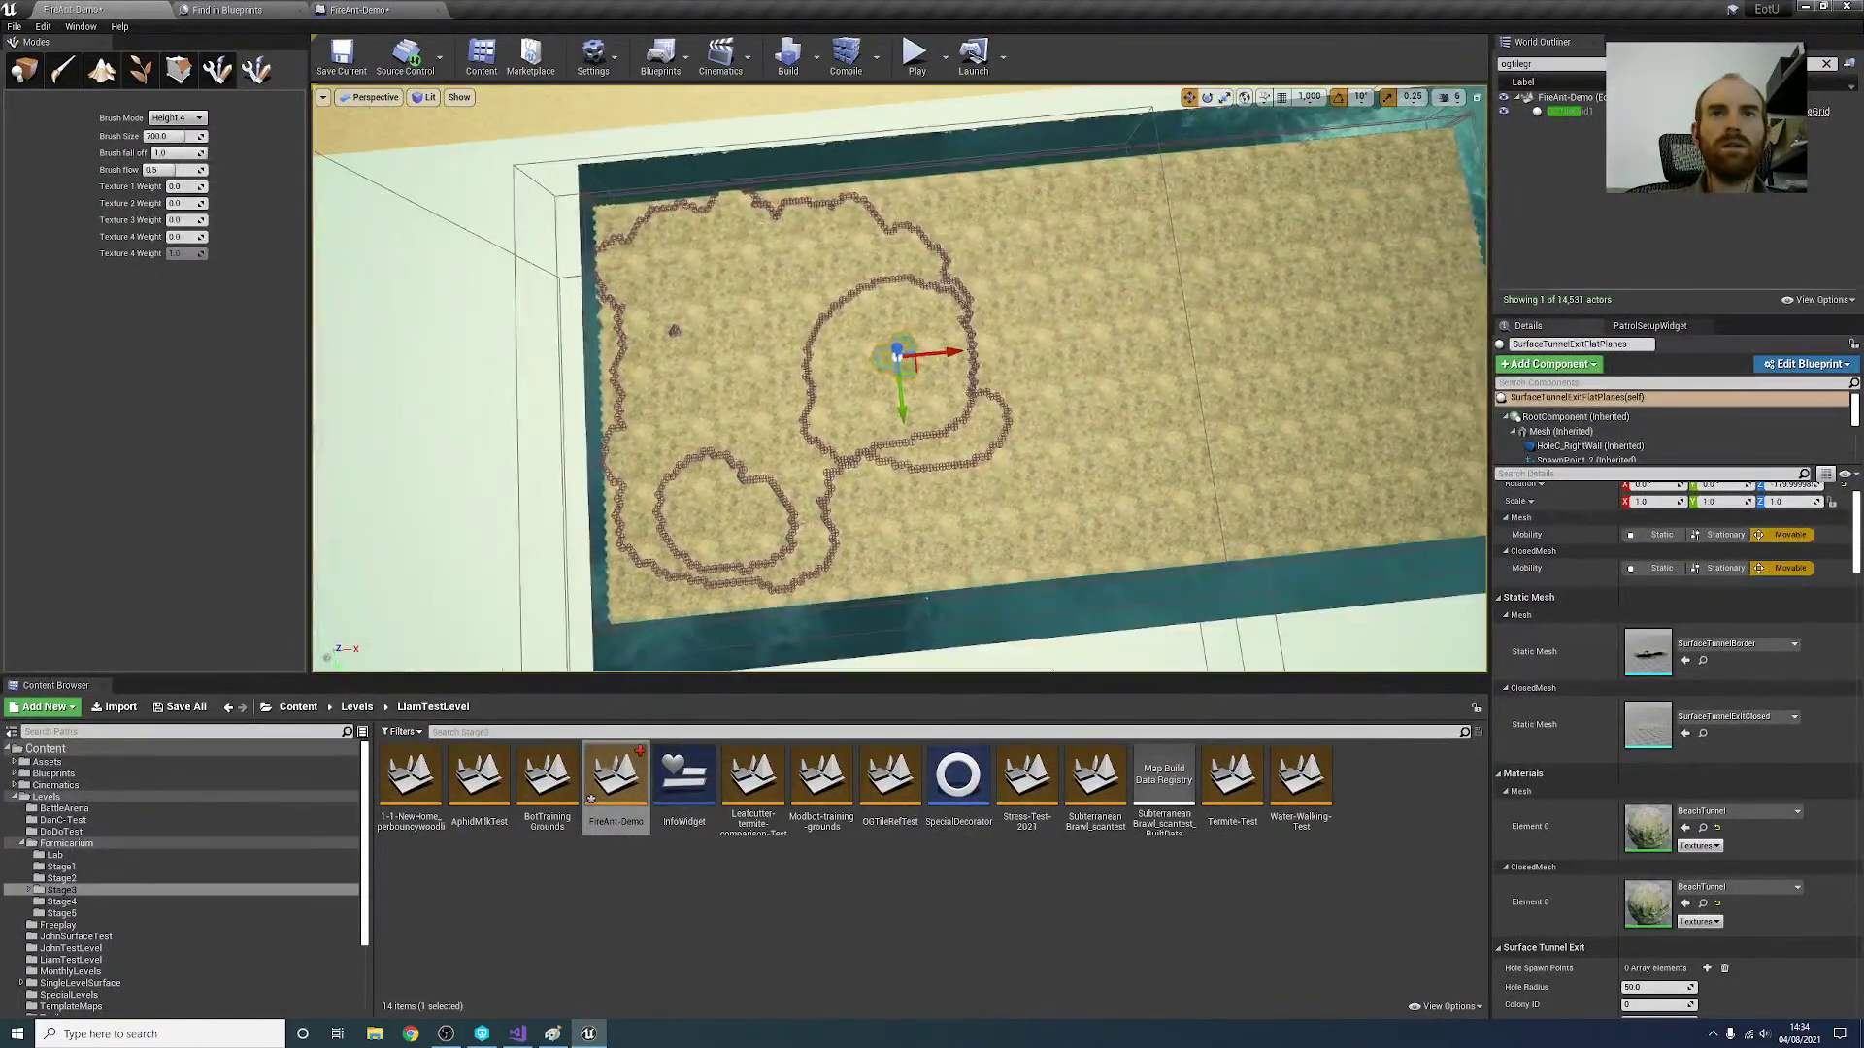
Step: Set the terrain brush to Height 3 and flatten the round plateau in the southwest corner
click(177, 117)
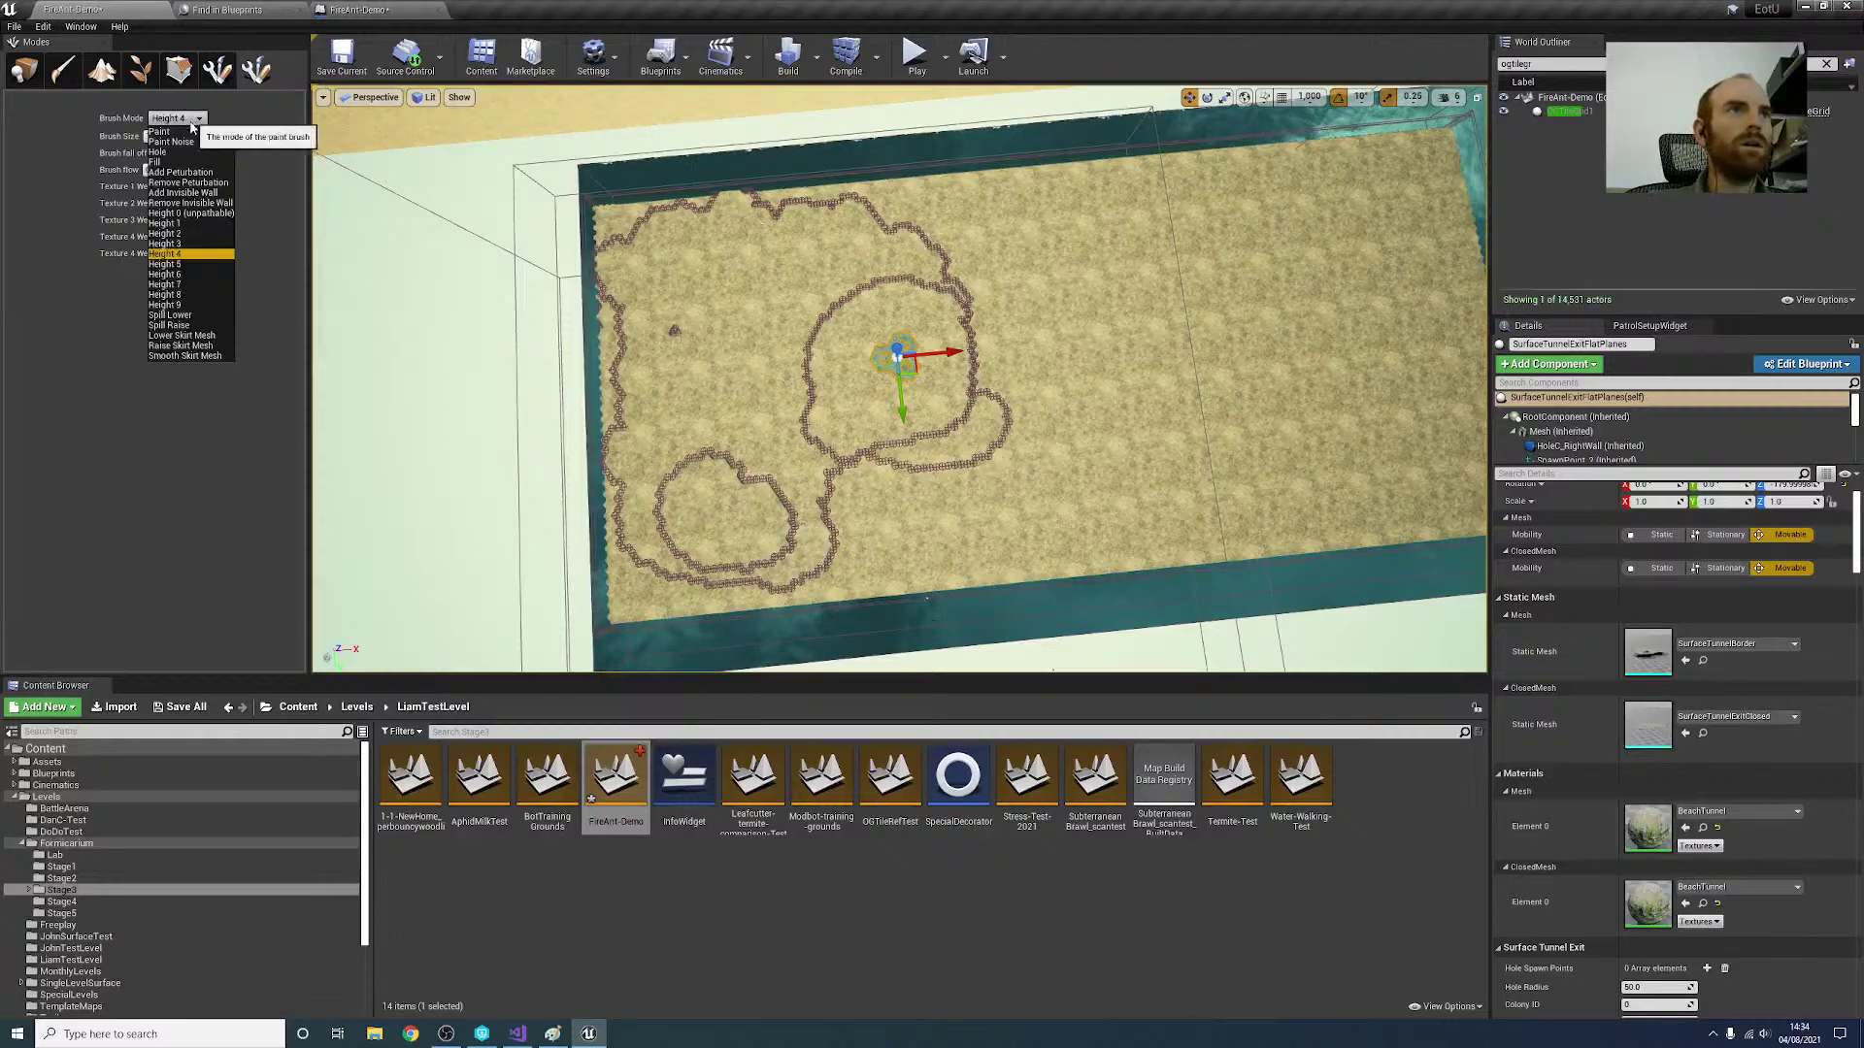
click(185, 251)
mouse_move(675, 519)
mouse_down()
mouse_move(724, 537)
mouse_move(694, 493)
mouse_move(750, 534)
mouse_move(735, 553)
mouse_move(792, 536)
mouse_move(784, 501)
mouse_up()
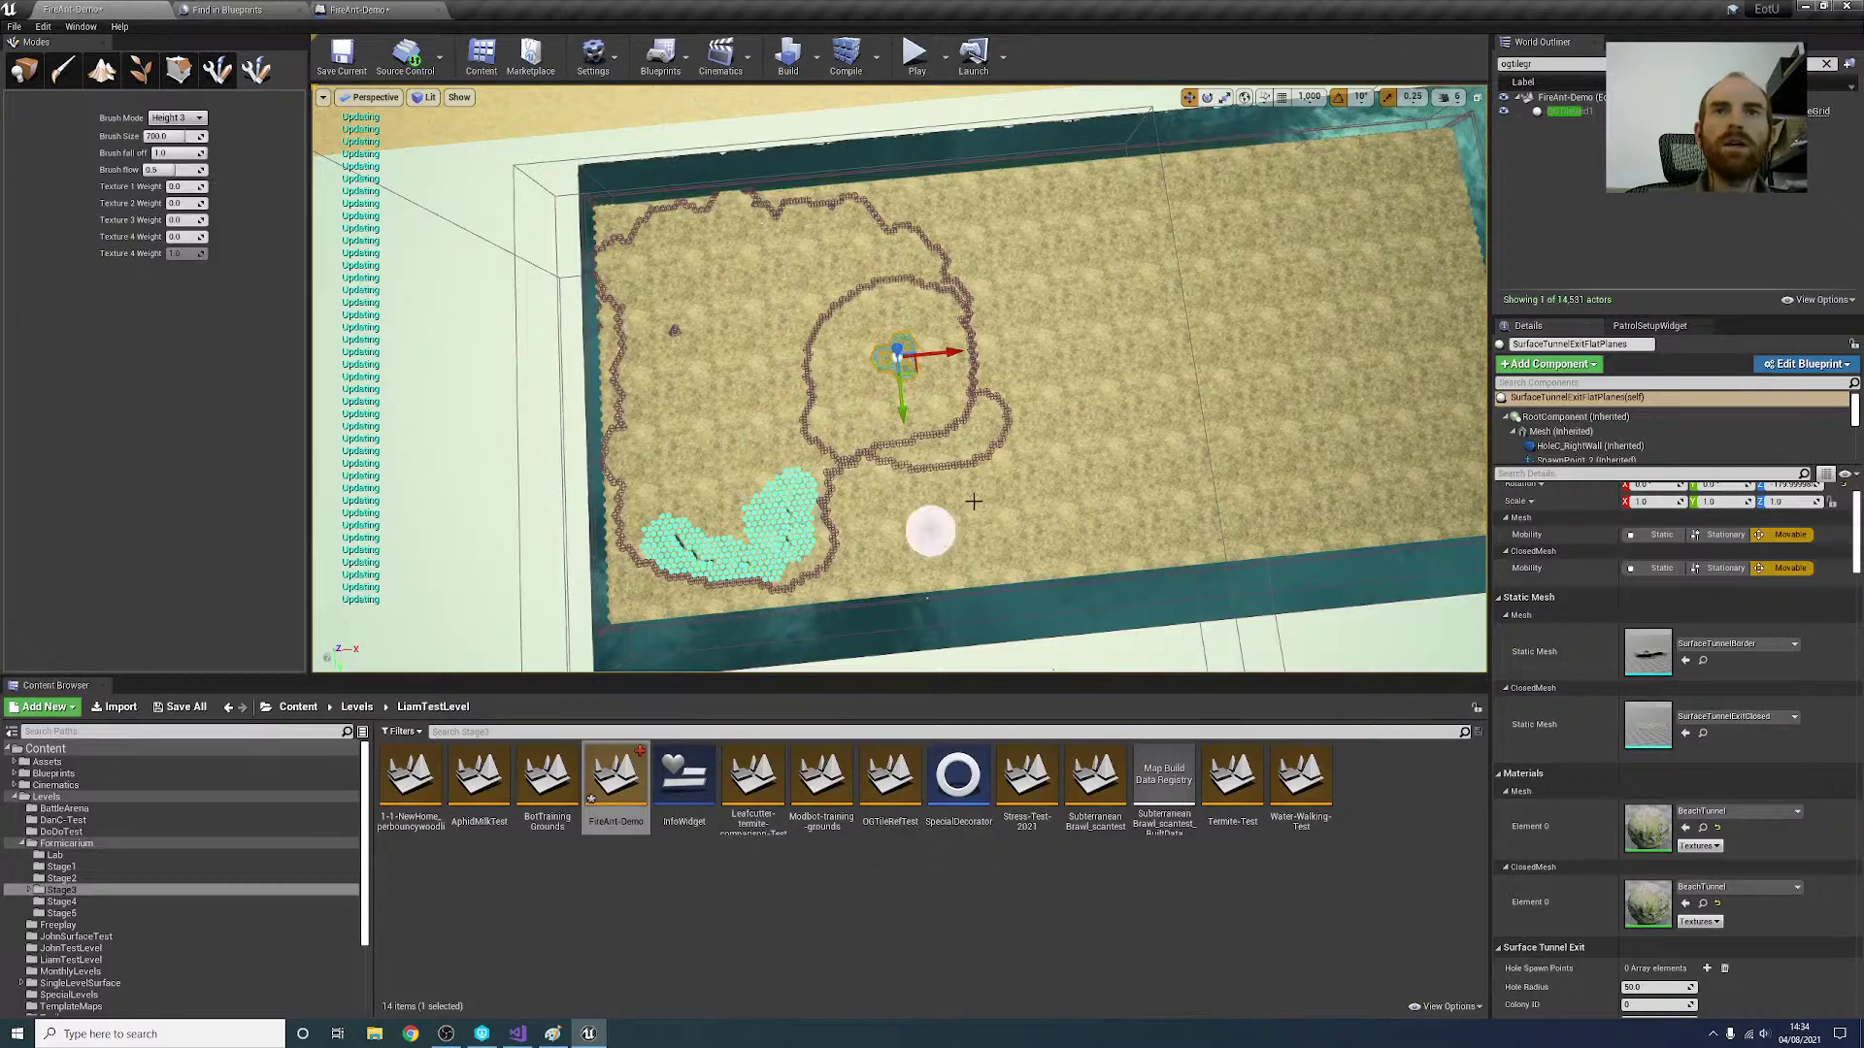
Step: Set the terrain brush to Height 4 and widen the nest plateau along its northeastern side
mouse_move(973, 504)
right_down()
mouse_move(1039, 495)
mouse_move(853, 479)
right_up()
click(197, 119)
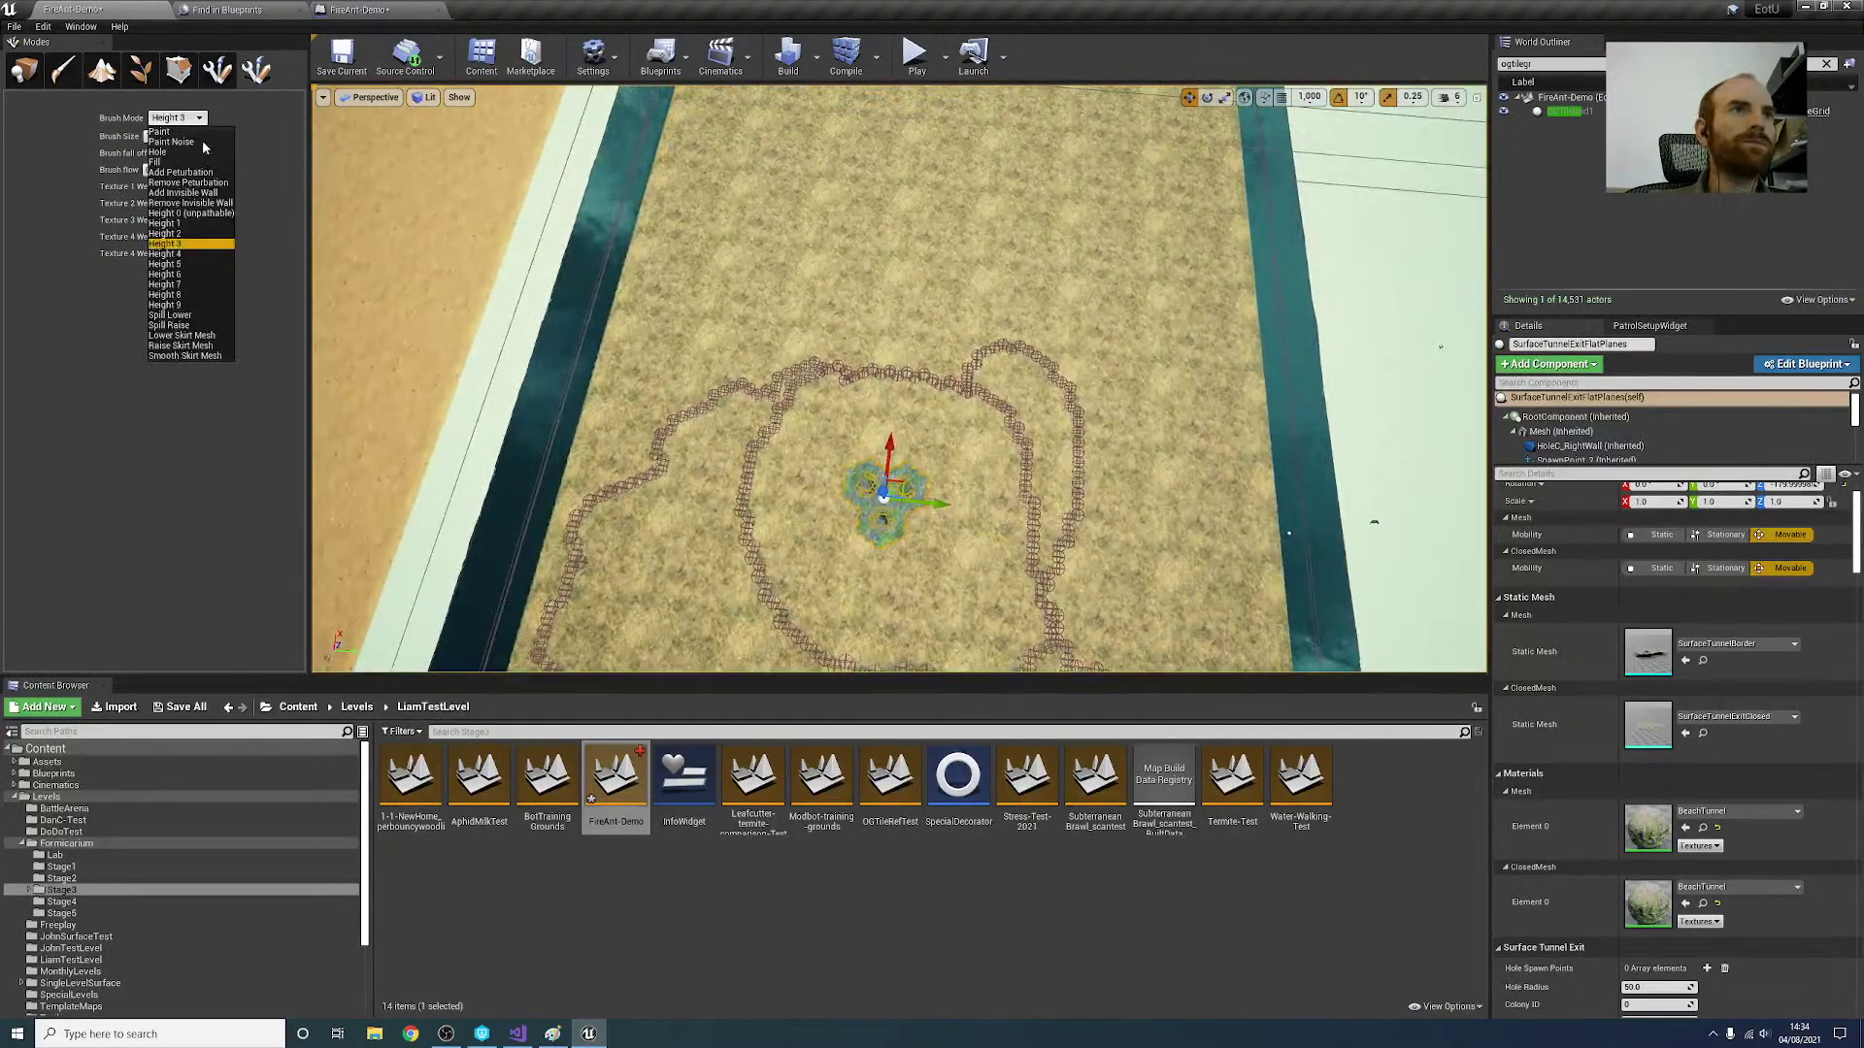
click(194, 253)
right_drag(808, 255, 757, 306)
mouse_move(815, 251)
mouse_down()
mouse_move(799, 237)
mouse_move(796, 379)
mouse_move(800, 160)
mouse_move(748, 291)
mouse_move(741, 374)
mouse_move(816, 317)
mouse_move(758, 240)
mouse_move(761, 200)
mouse_move(892, 201)
mouse_up()
mouse_move(938, 238)
right_down()
mouse_move(758, 243)
mouse_move(835, 242)
right_up()
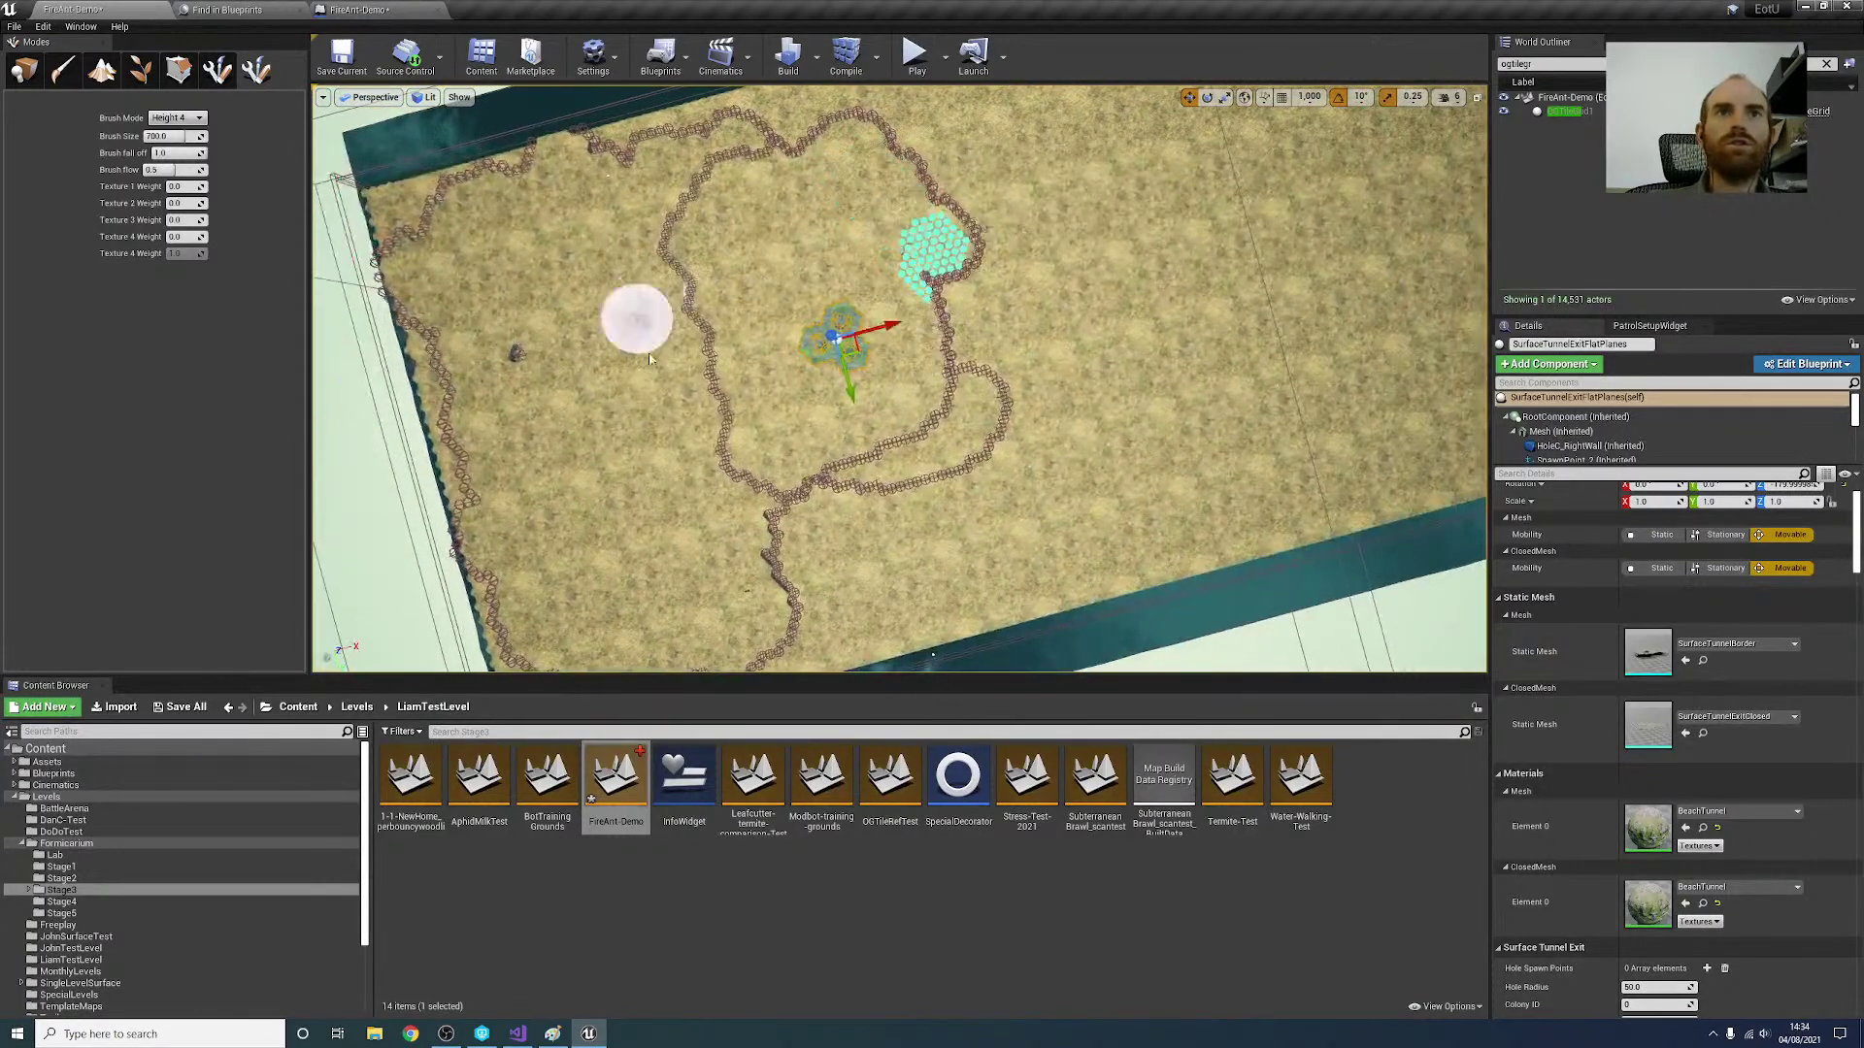
drag(850, 355, 837, 233)
mouse_move(865, 396)
right_down()
mouse_move(767, 393)
mouse_move(919, 399)
right_up()
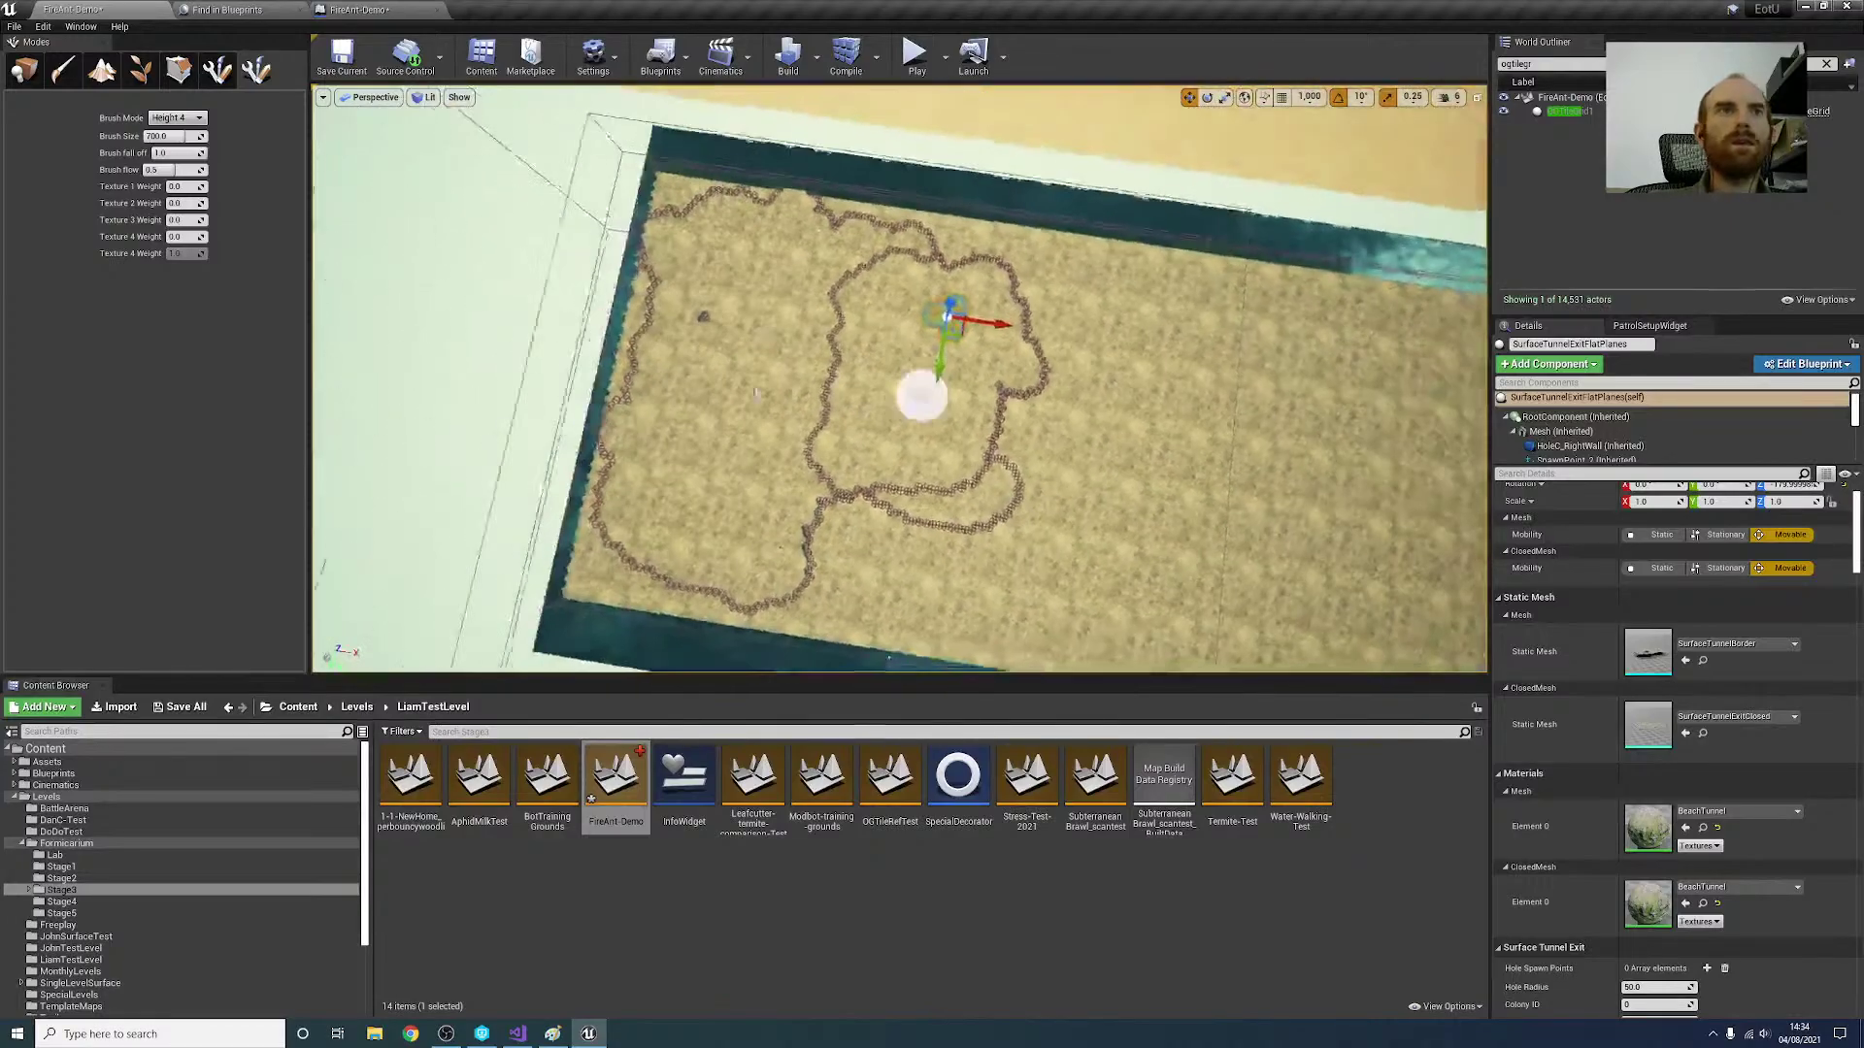
Step: With the brush at Height 3, trim the nest plateau's southwestern corner and extend the surrounding Height 3 area toward the south and southeast
click(178, 117)
click(167, 244)
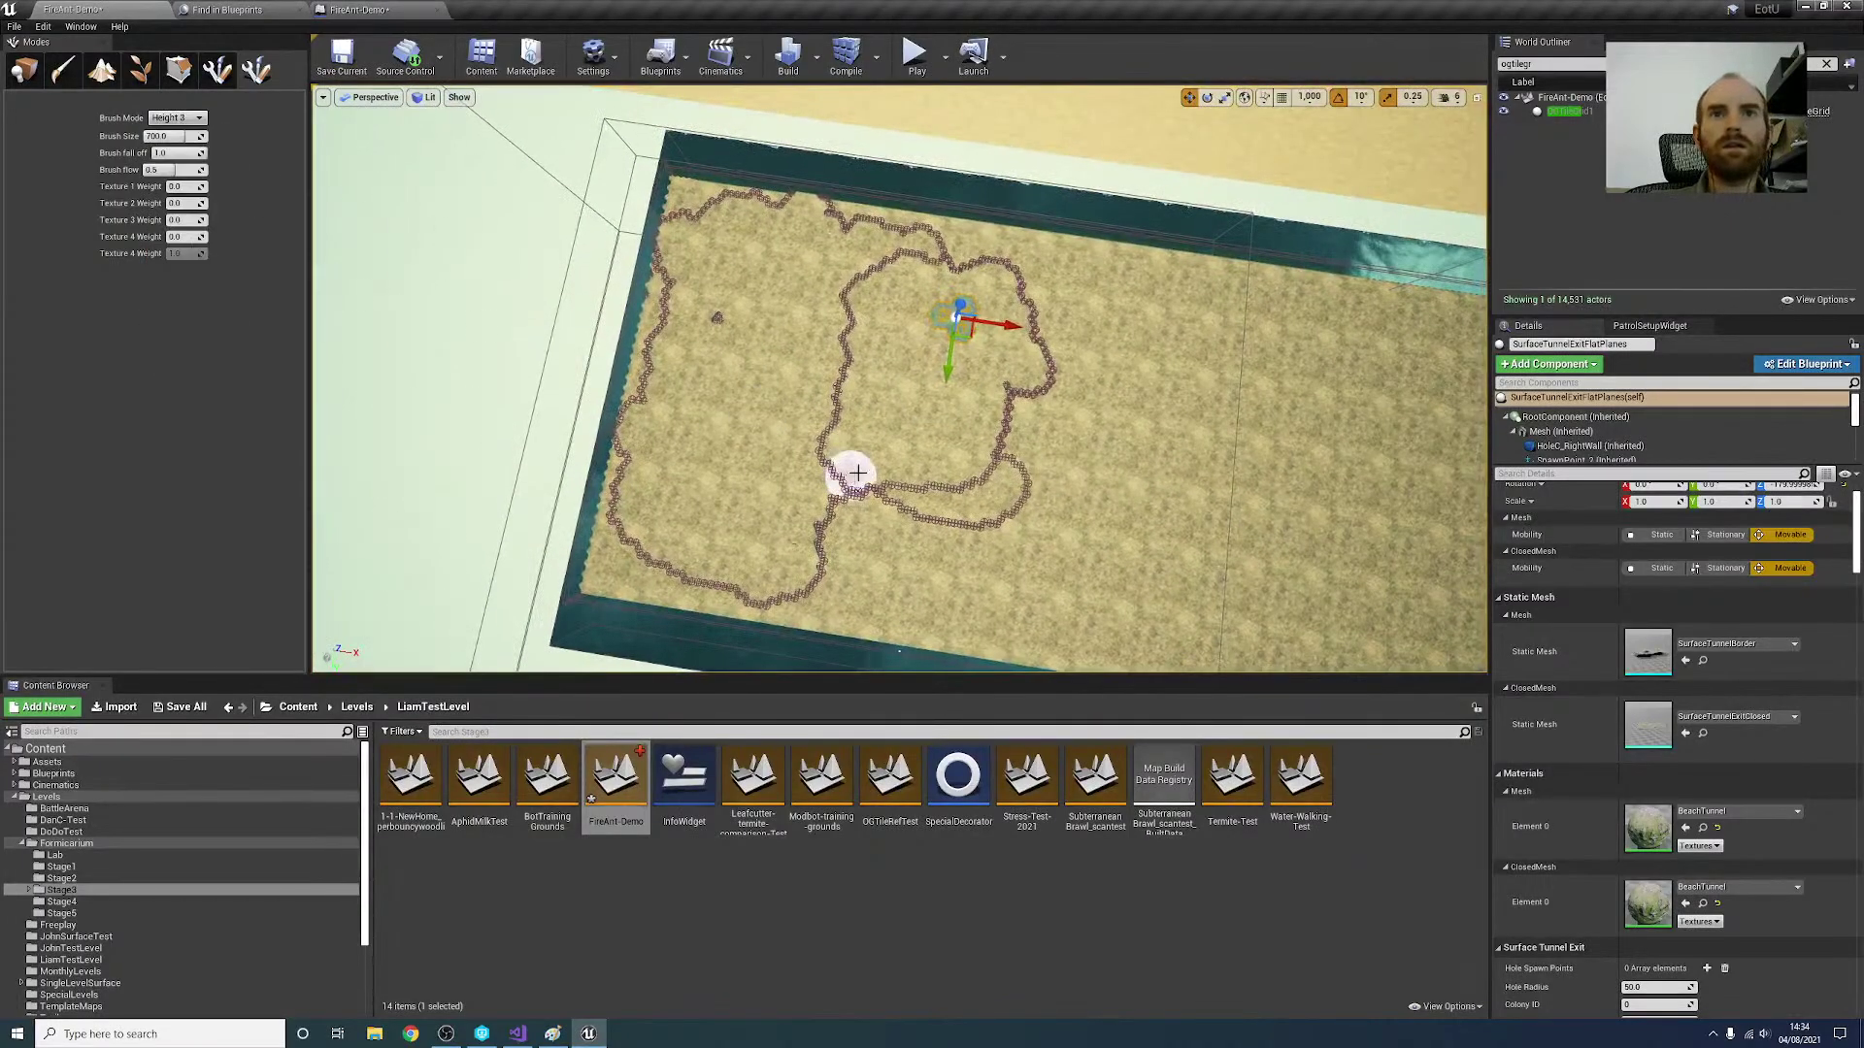
drag(853, 478, 869, 462)
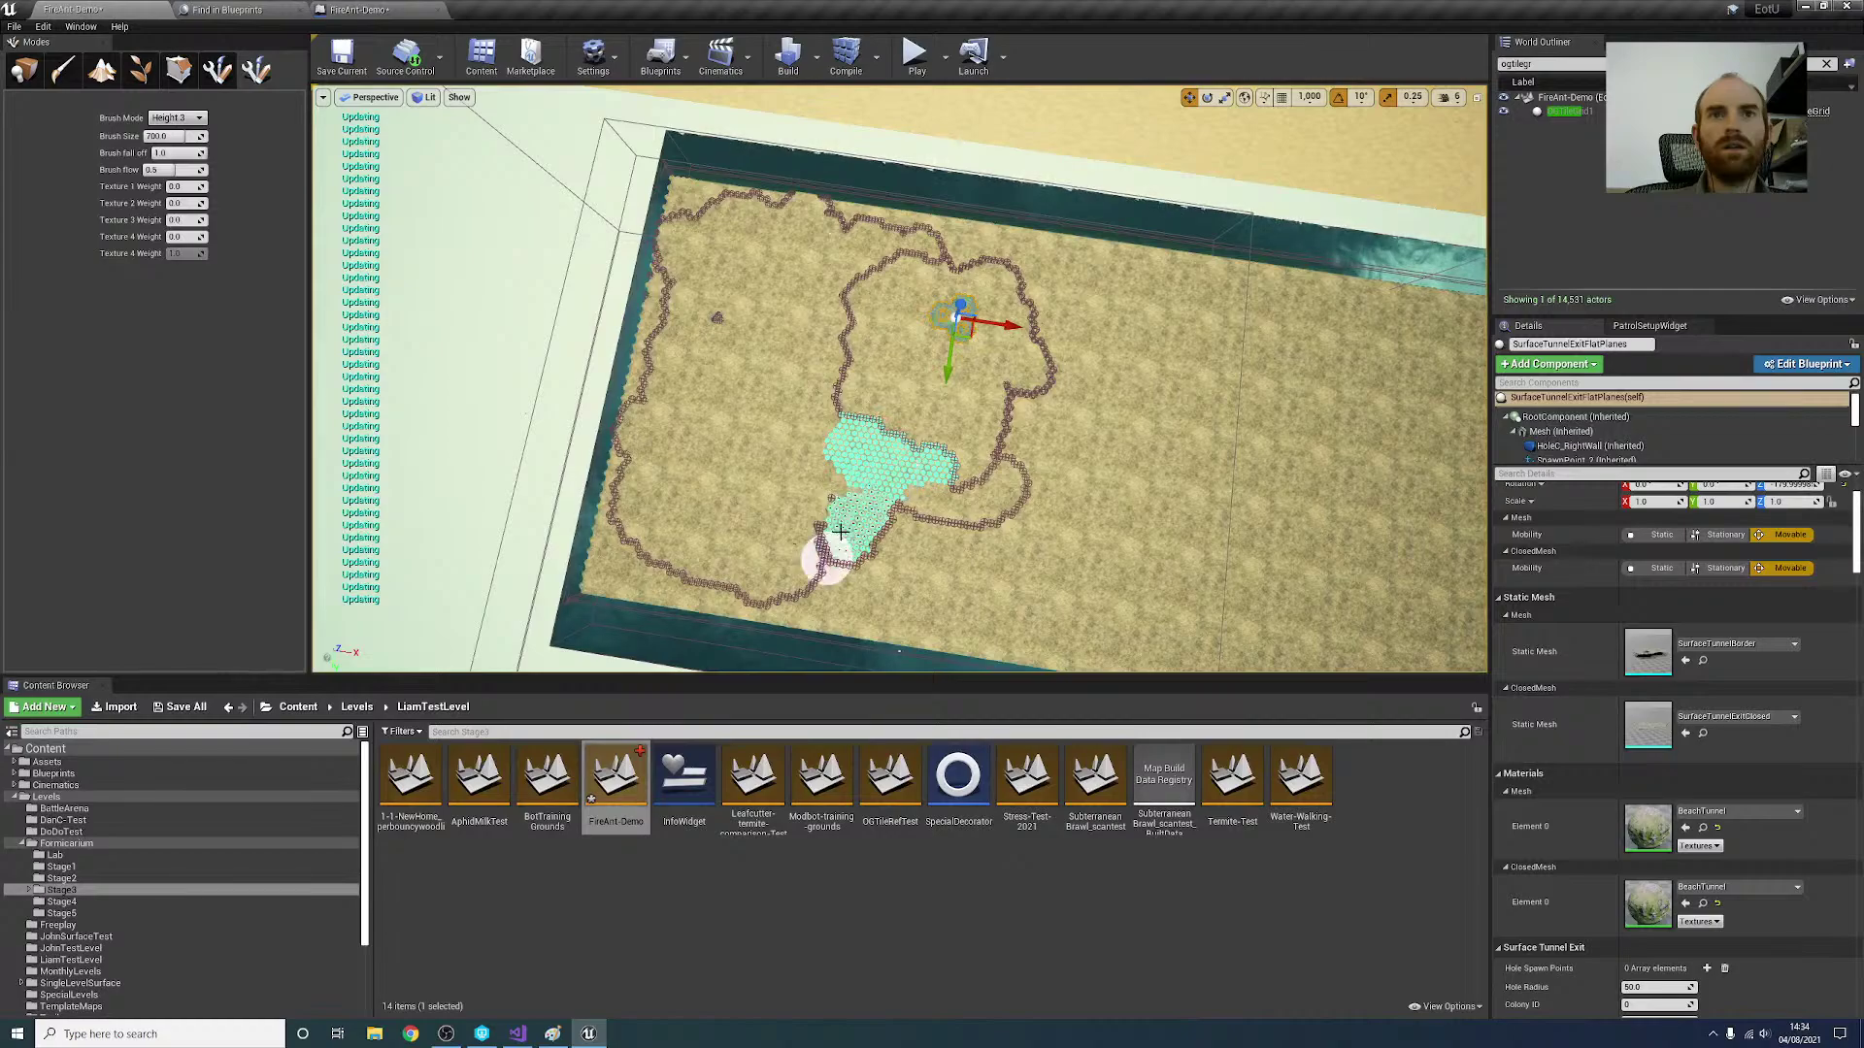
drag(839, 531, 893, 480)
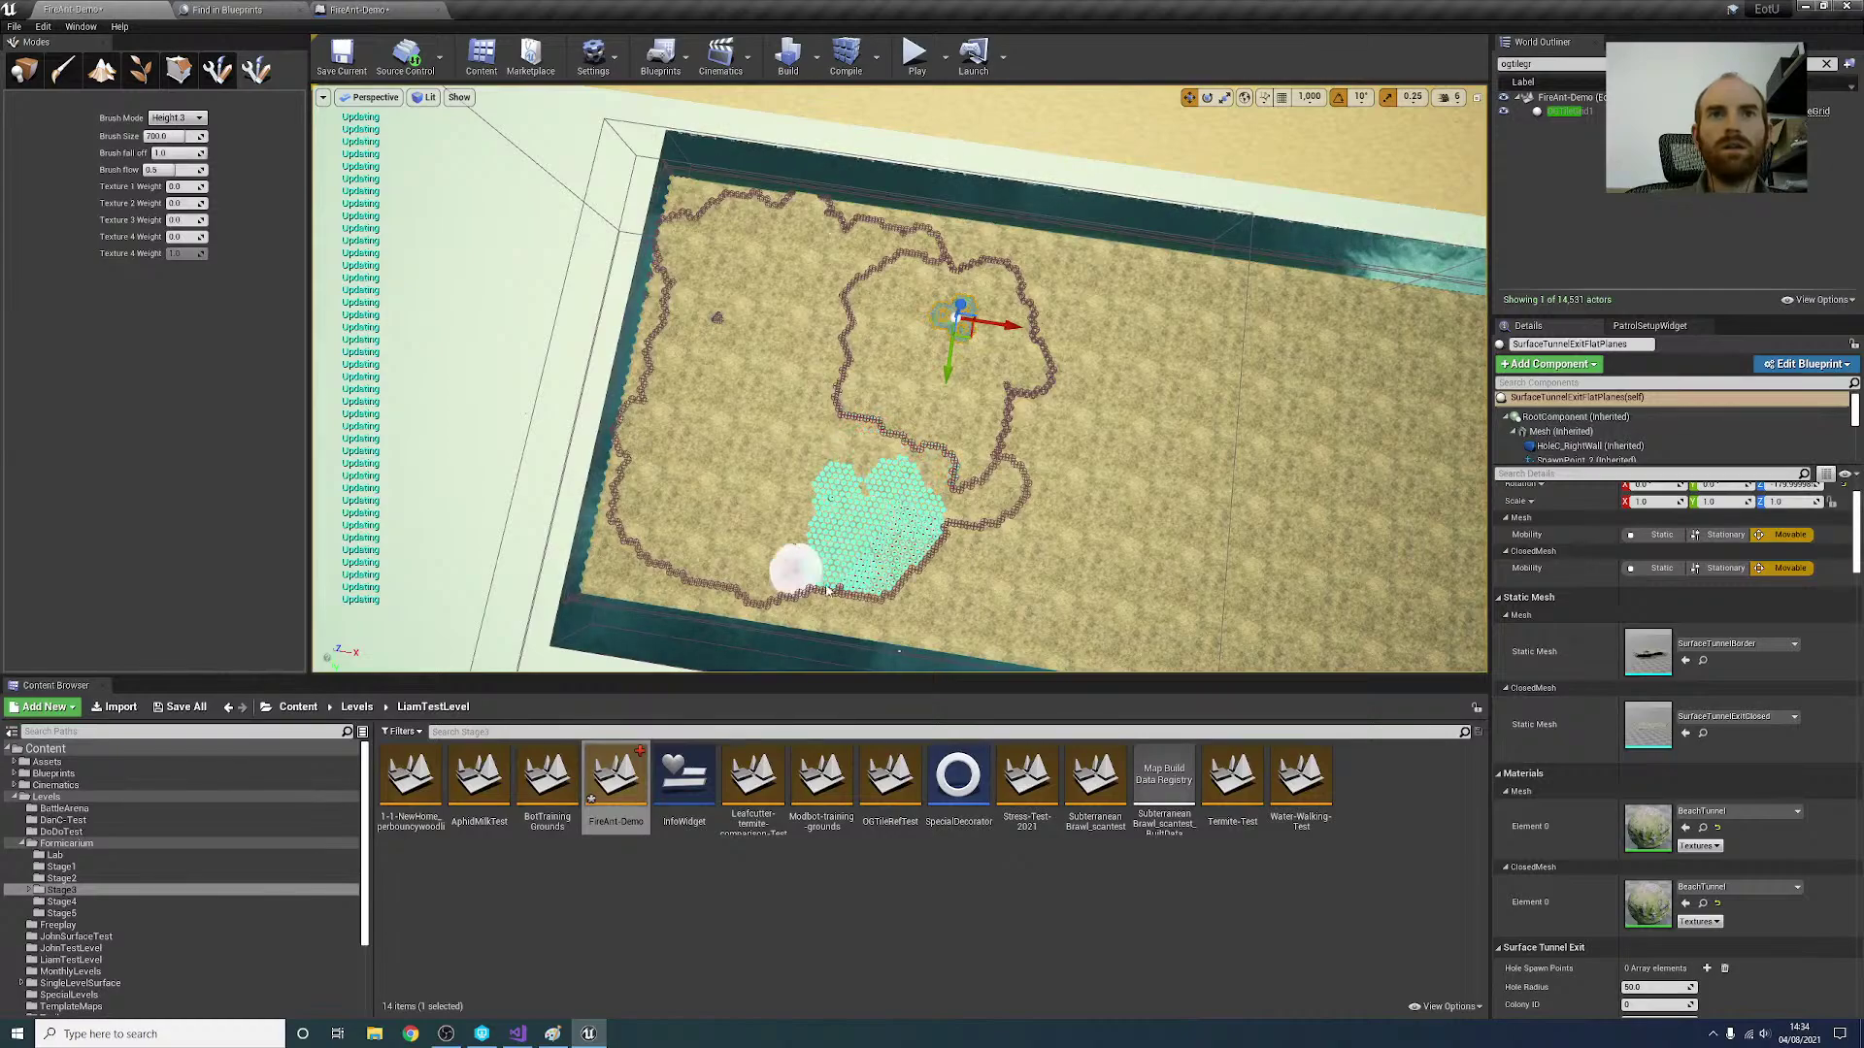
drag(827, 589, 665, 577)
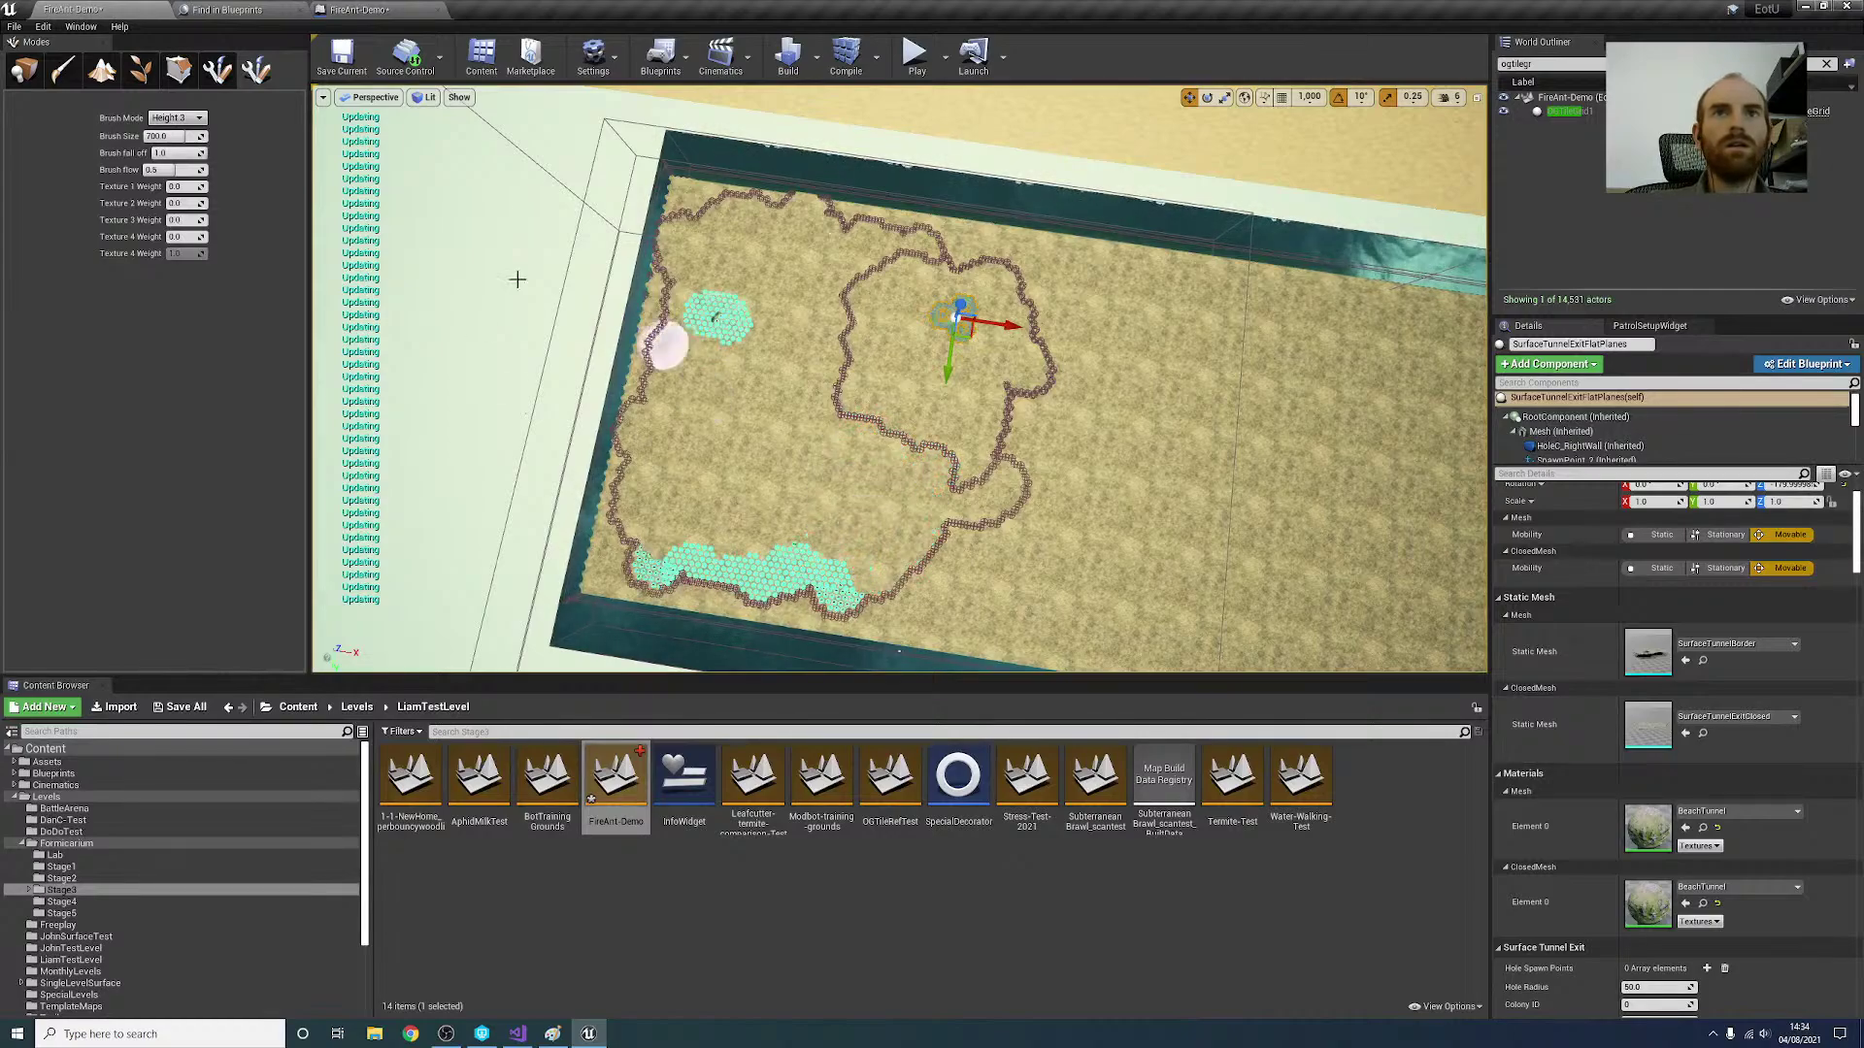
Step: Paint three separate rounded Height 4 plateaus west, southwest and south of the nest plateau
click(176, 117)
click(178, 254)
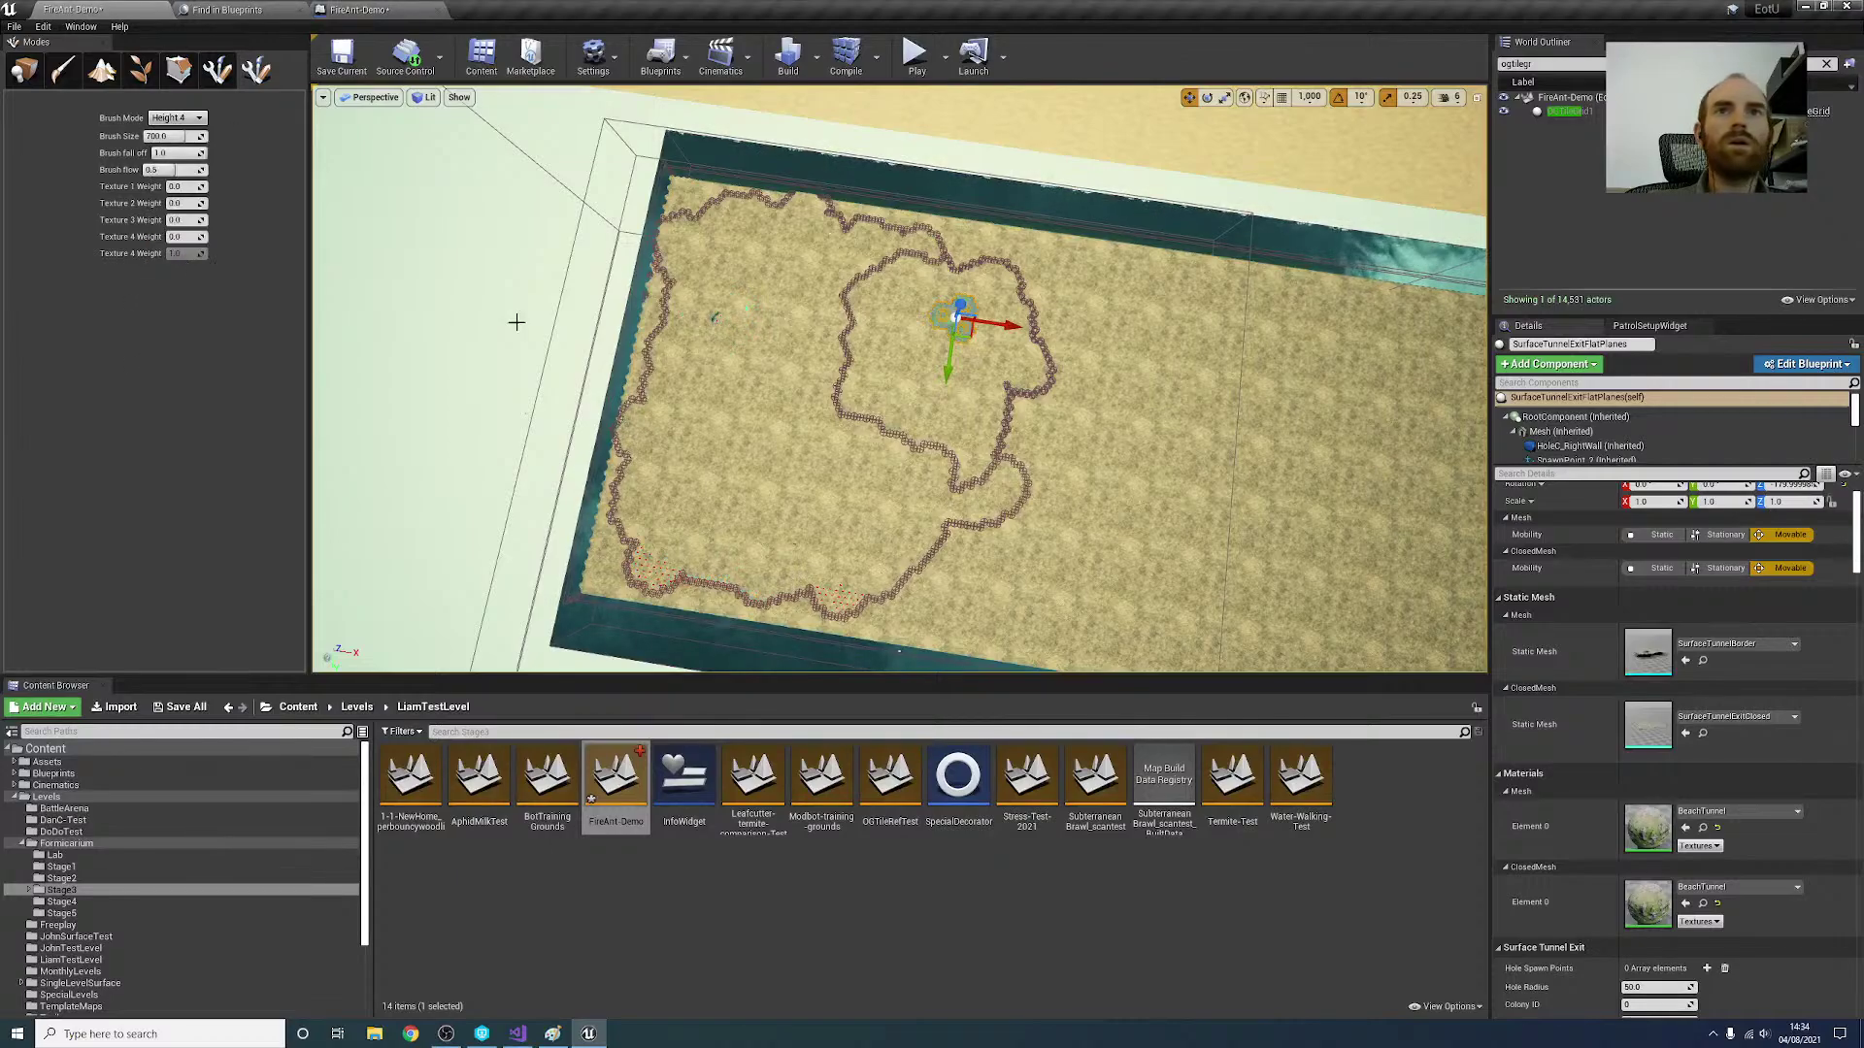
drag(716, 288, 746, 291)
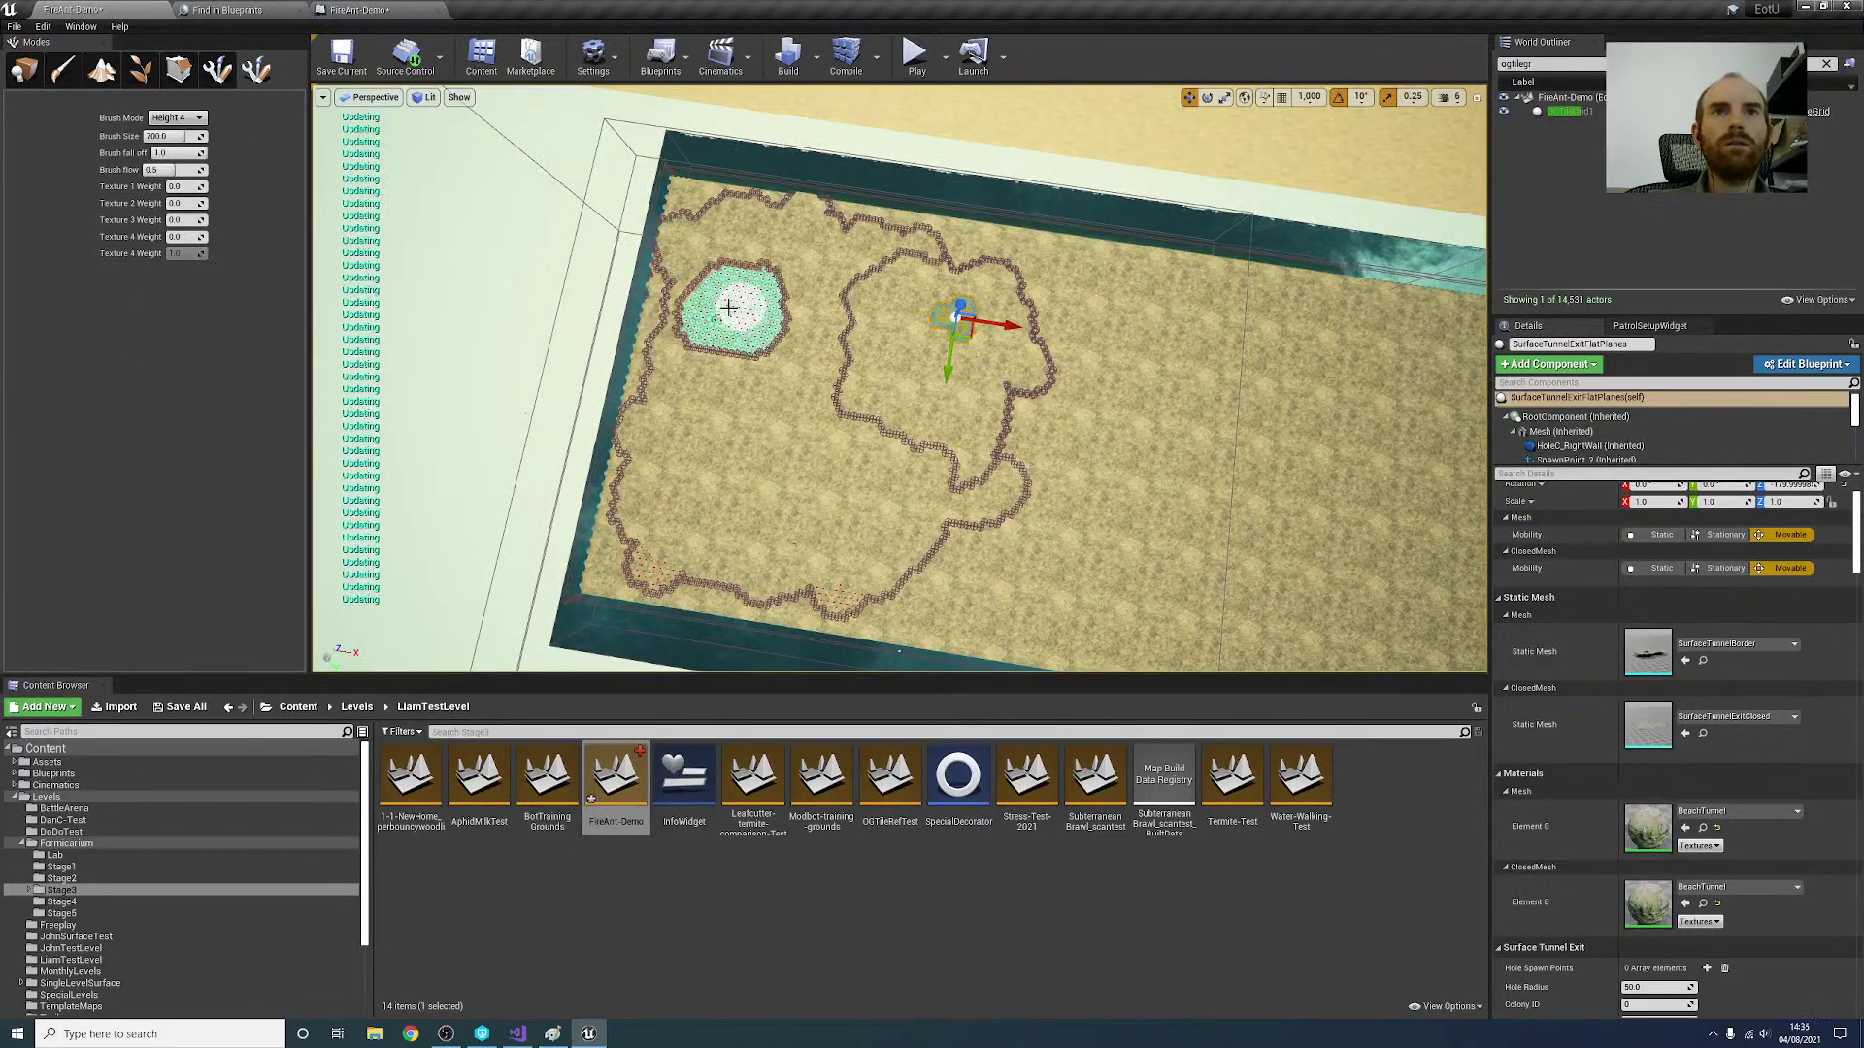
mouse_move(672, 476)
mouse_down()
mouse_move(719, 483)
mouse_move(703, 465)
mouse_up()
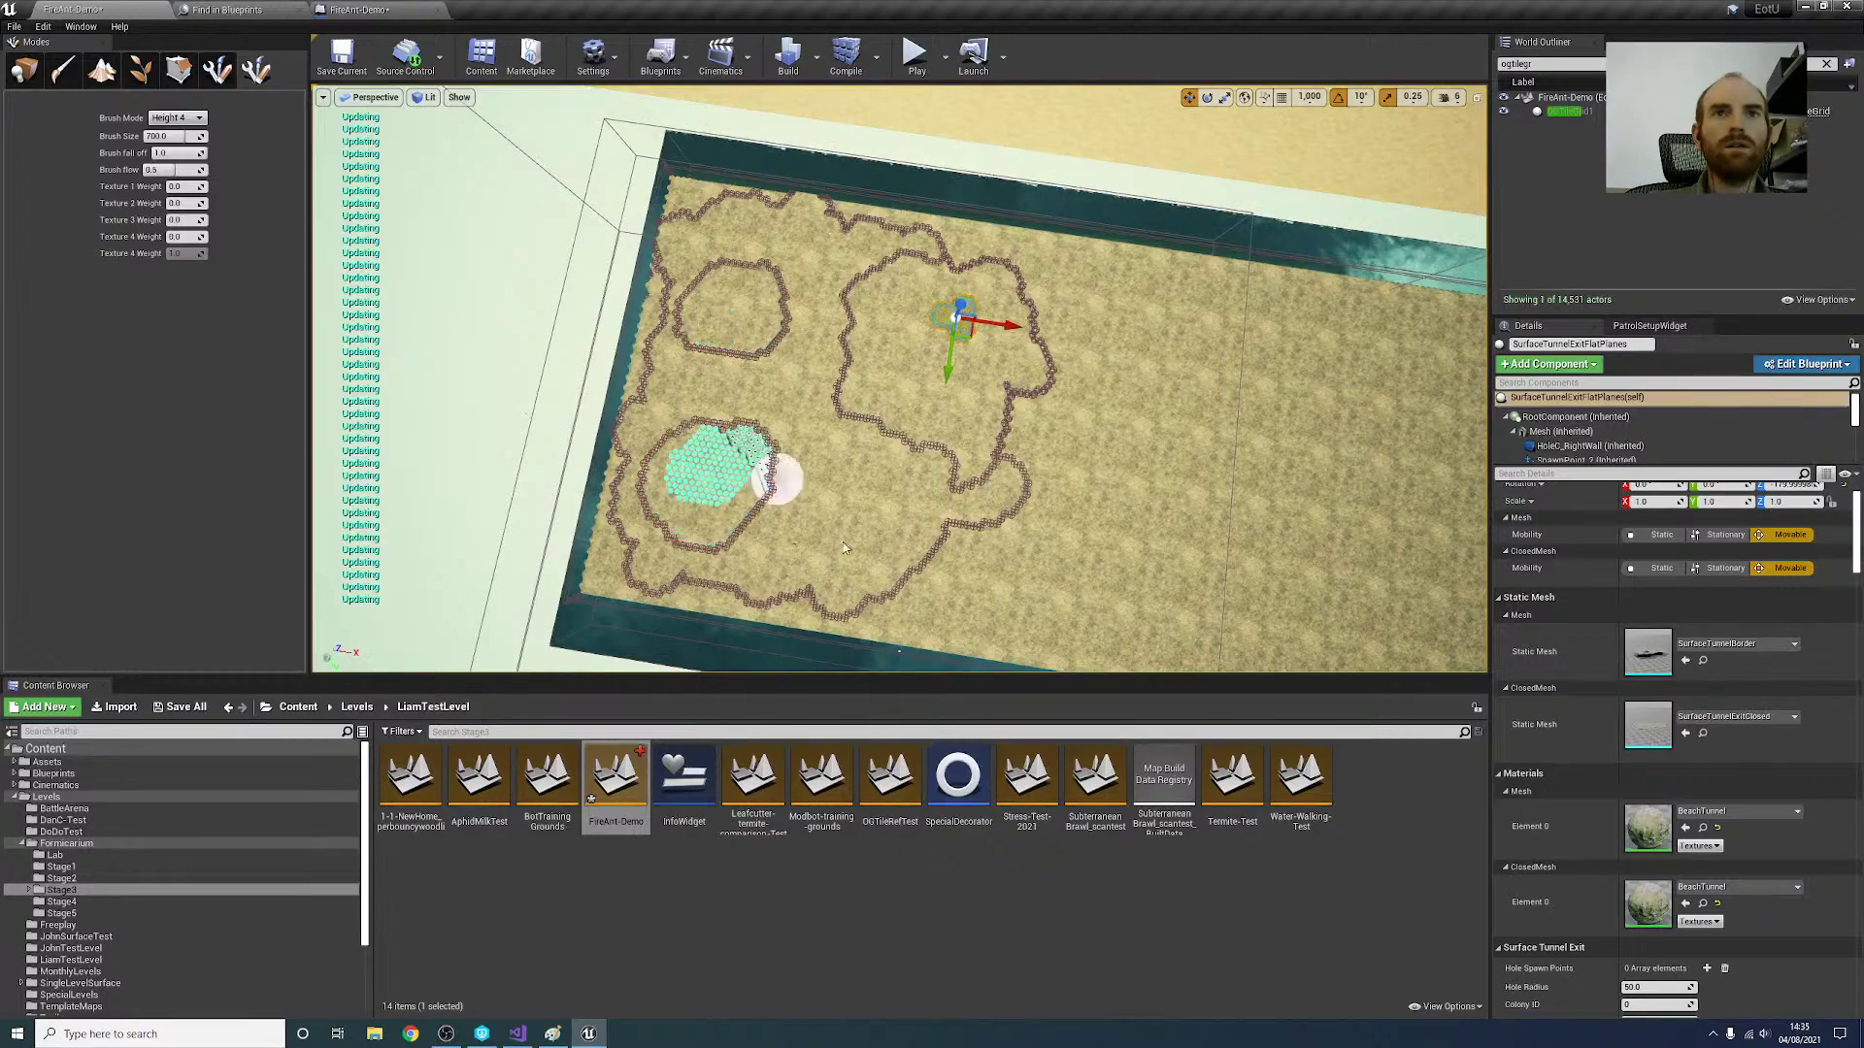
drag(874, 553, 886, 576)
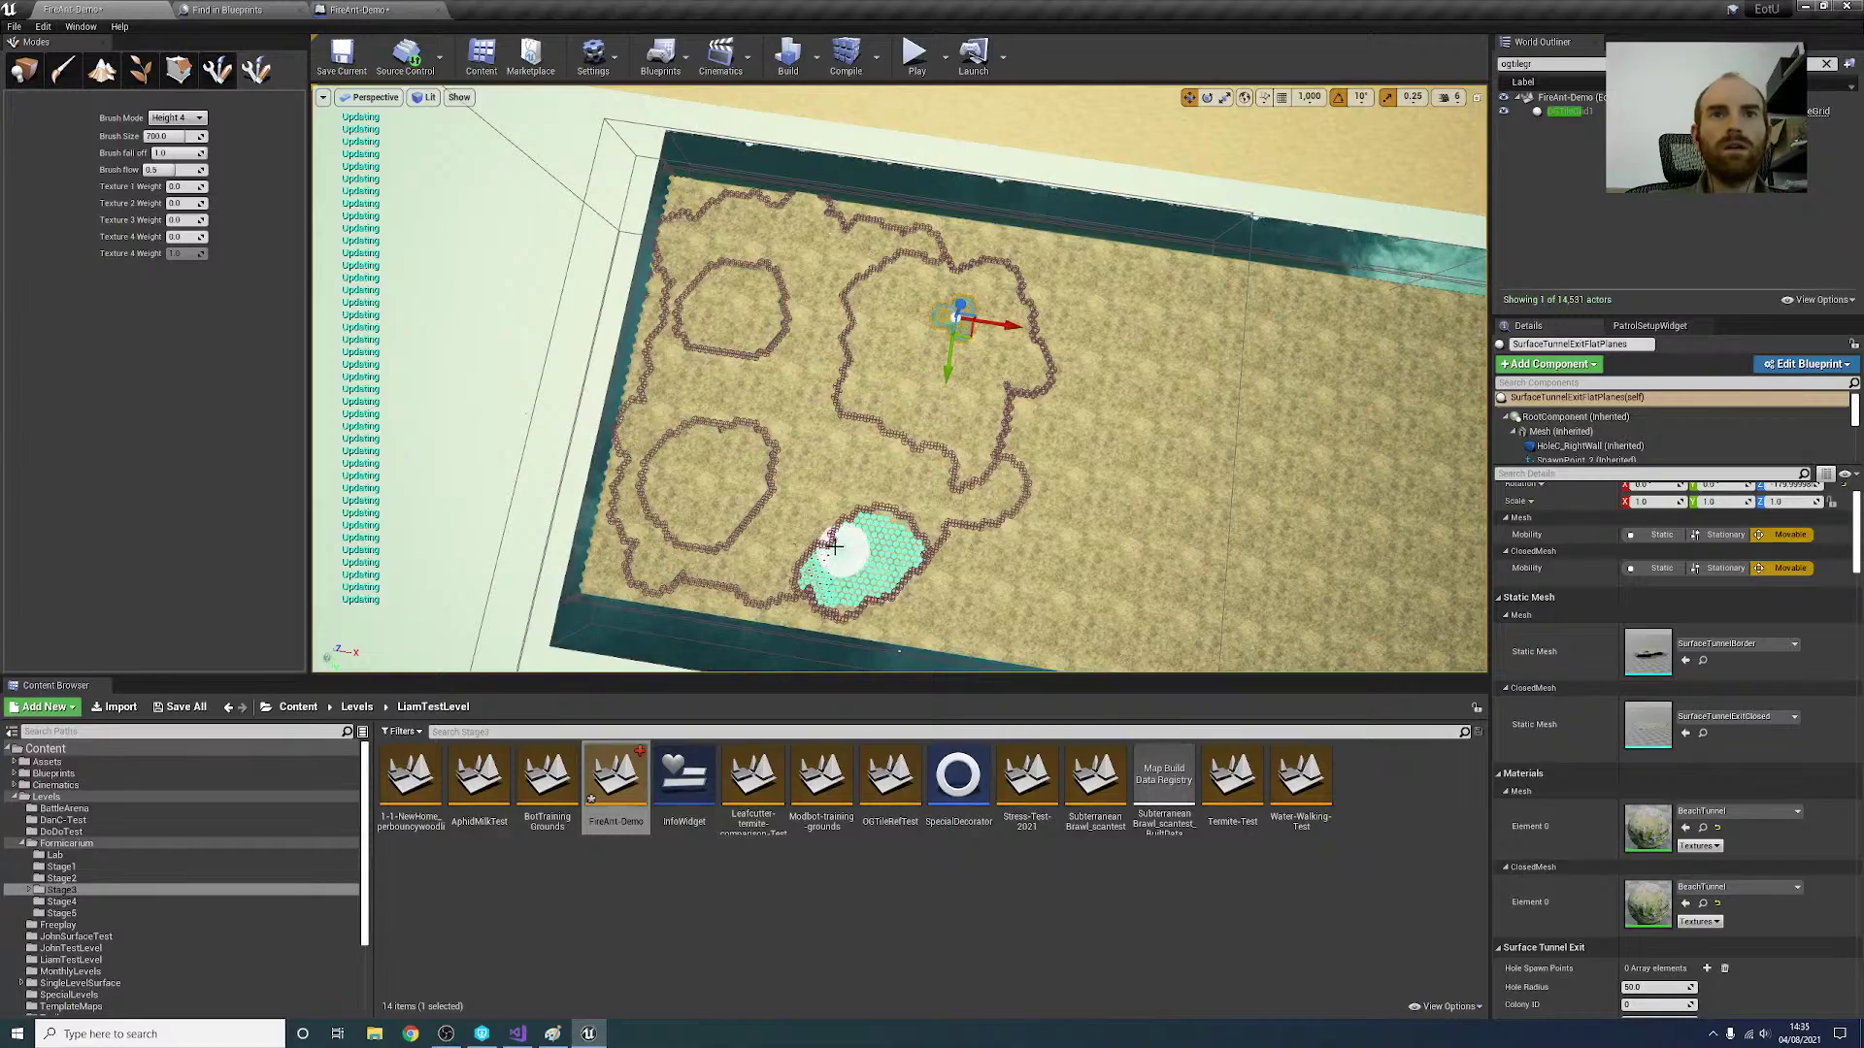
Step: Paint a long Height 4 strip along the eastern end of the map
mouse_move(1027, 550)
right_down()
mouse_move(952, 522)
mouse_move(917, 427)
mouse_move(1089, 323)
right_up()
mouse_move(1071, 303)
mouse_down()
mouse_move(1090, 312)
mouse_move(1094, 450)
mouse_move(1140, 524)
mouse_move(1063, 339)
mouse_move(1059, 435)
mouse_move(1122, 519)
mouse_move(1130, 479)
mouse_move(1067, 331)
mouse_move(1085, 427)
mouse_up()
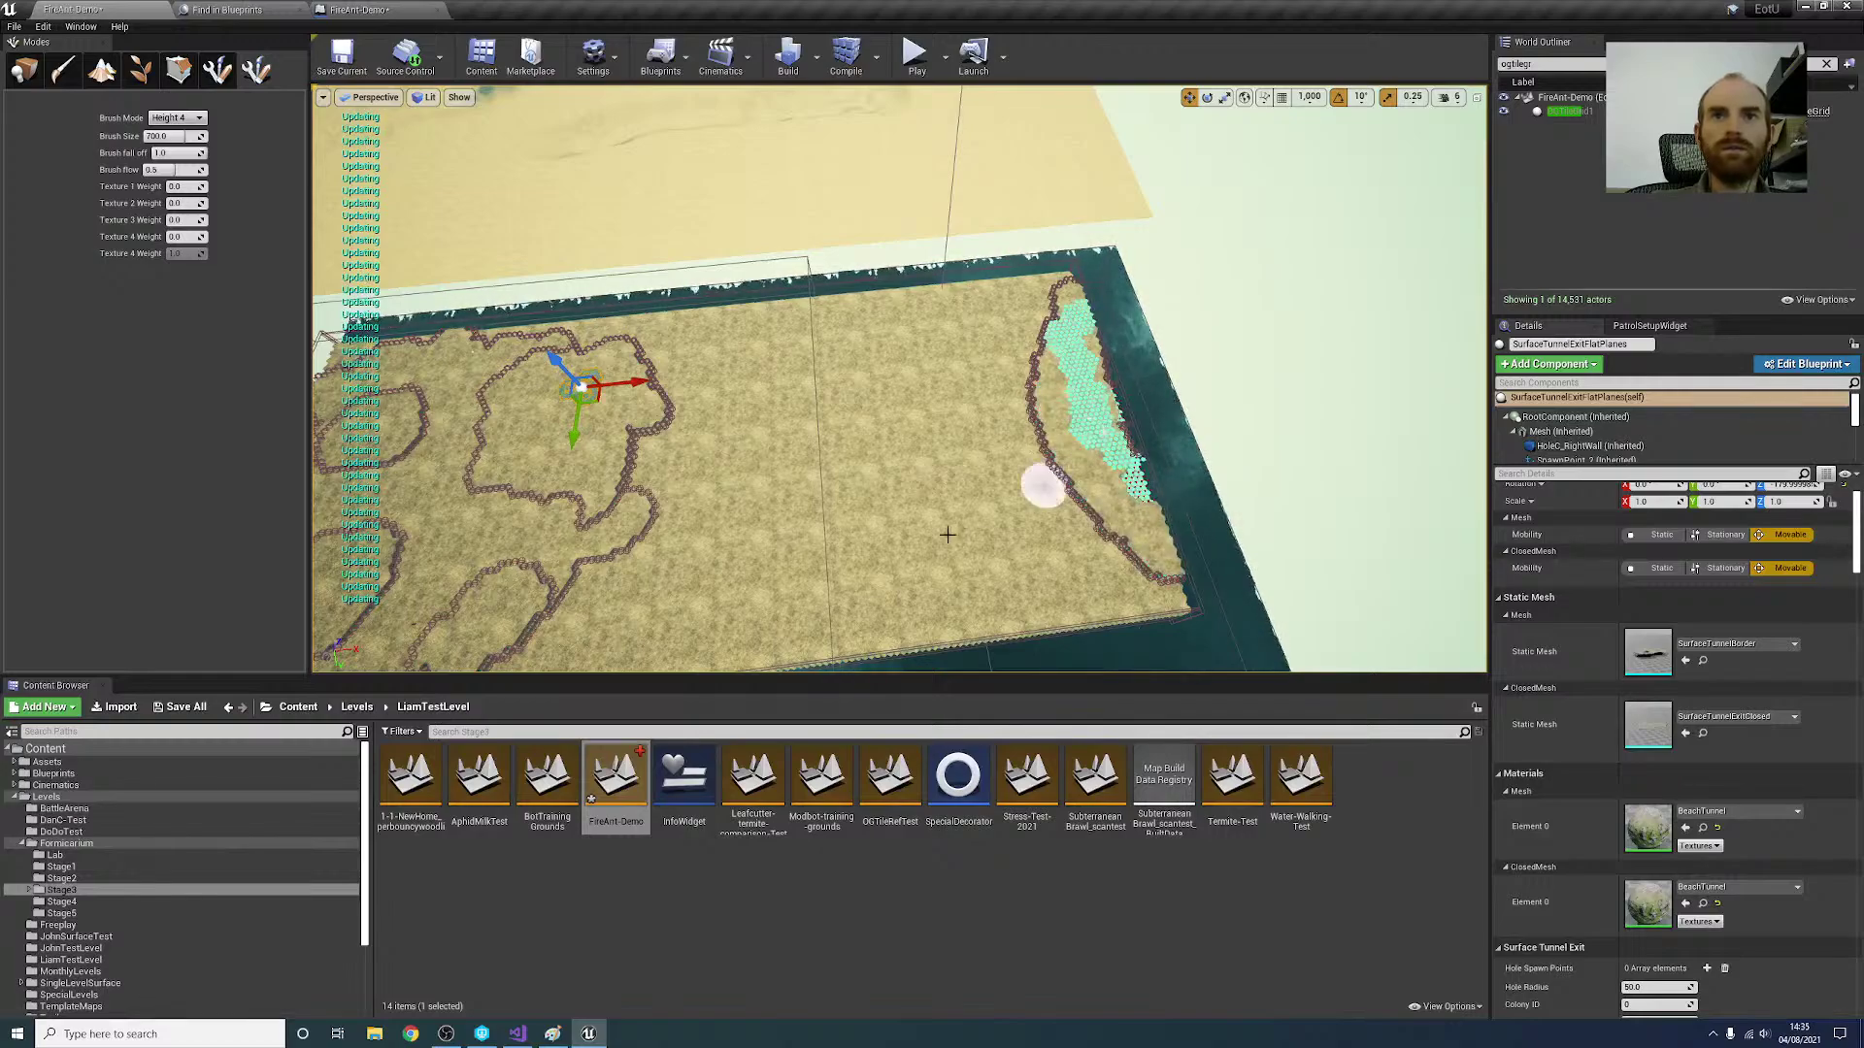
right_drag(825, 469, 679, 476)
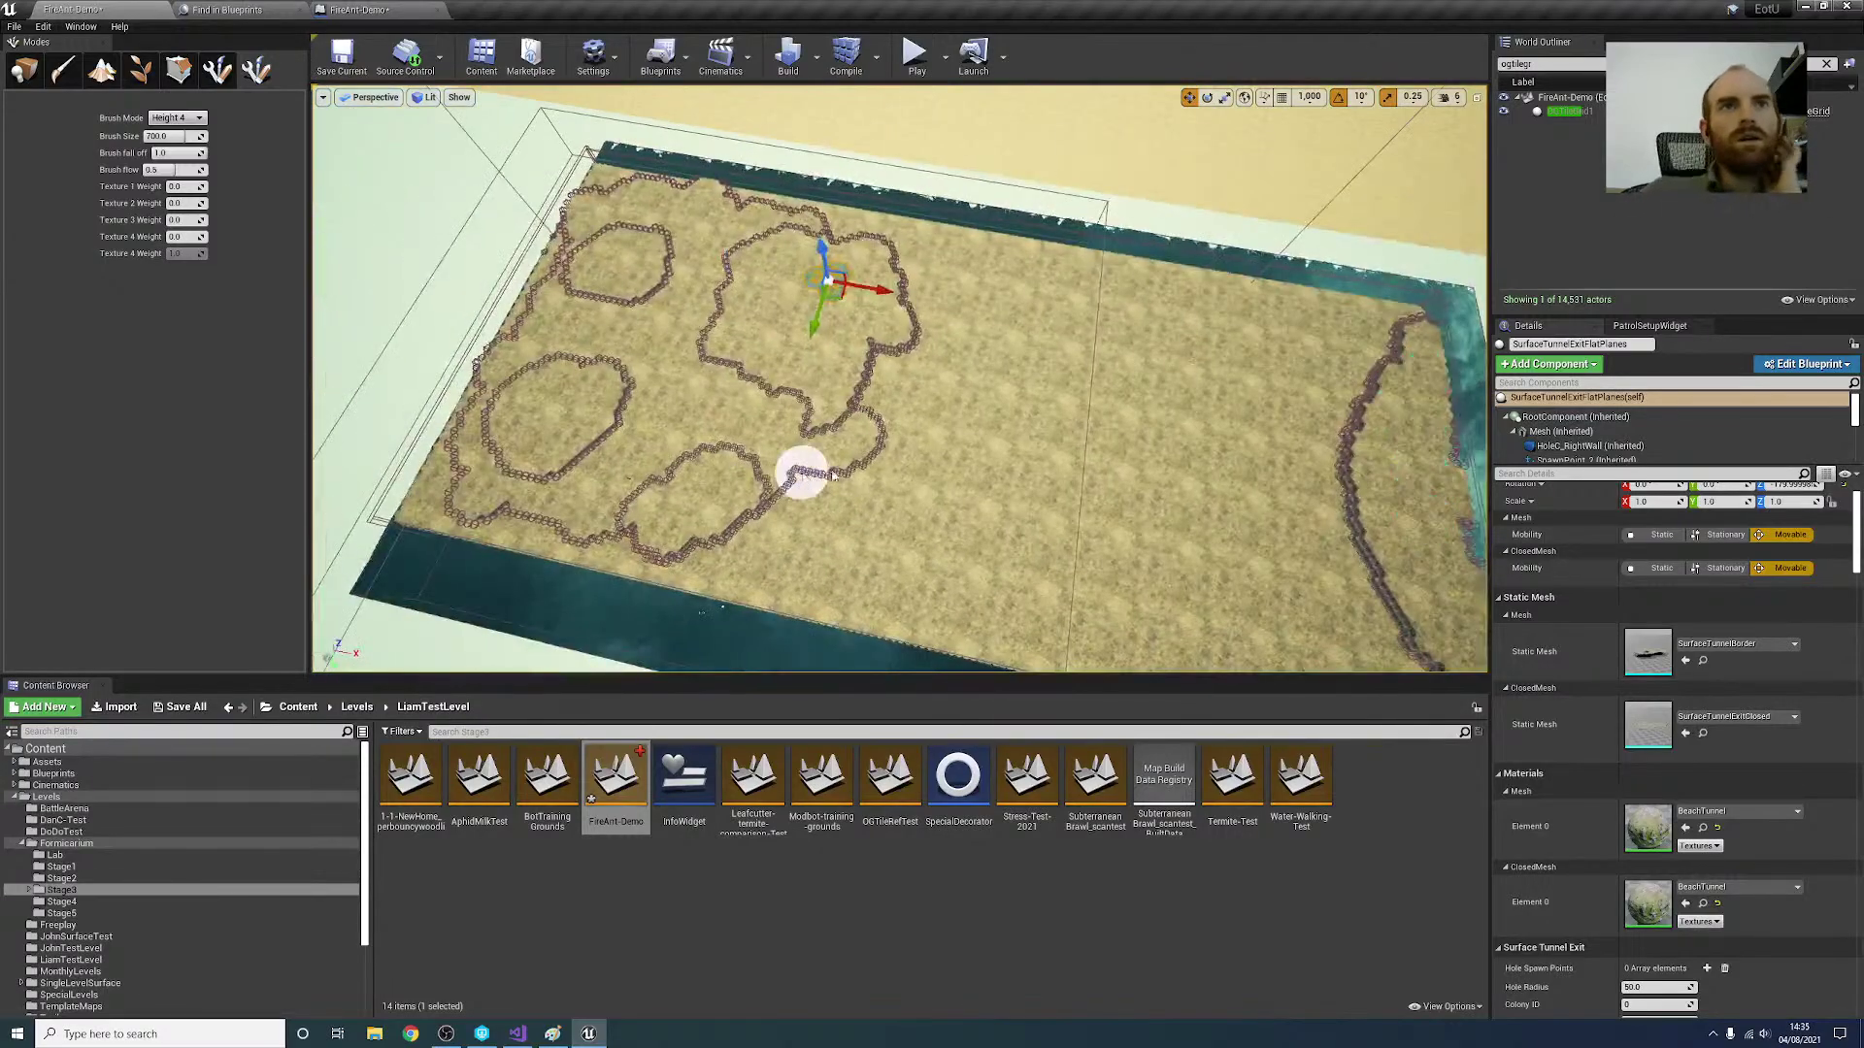
Step: Set the terrain brush to Height 3 and extend the Height 3 area to the southern shoreline and southwest corner
right_drag(806, 472, 878, 475)
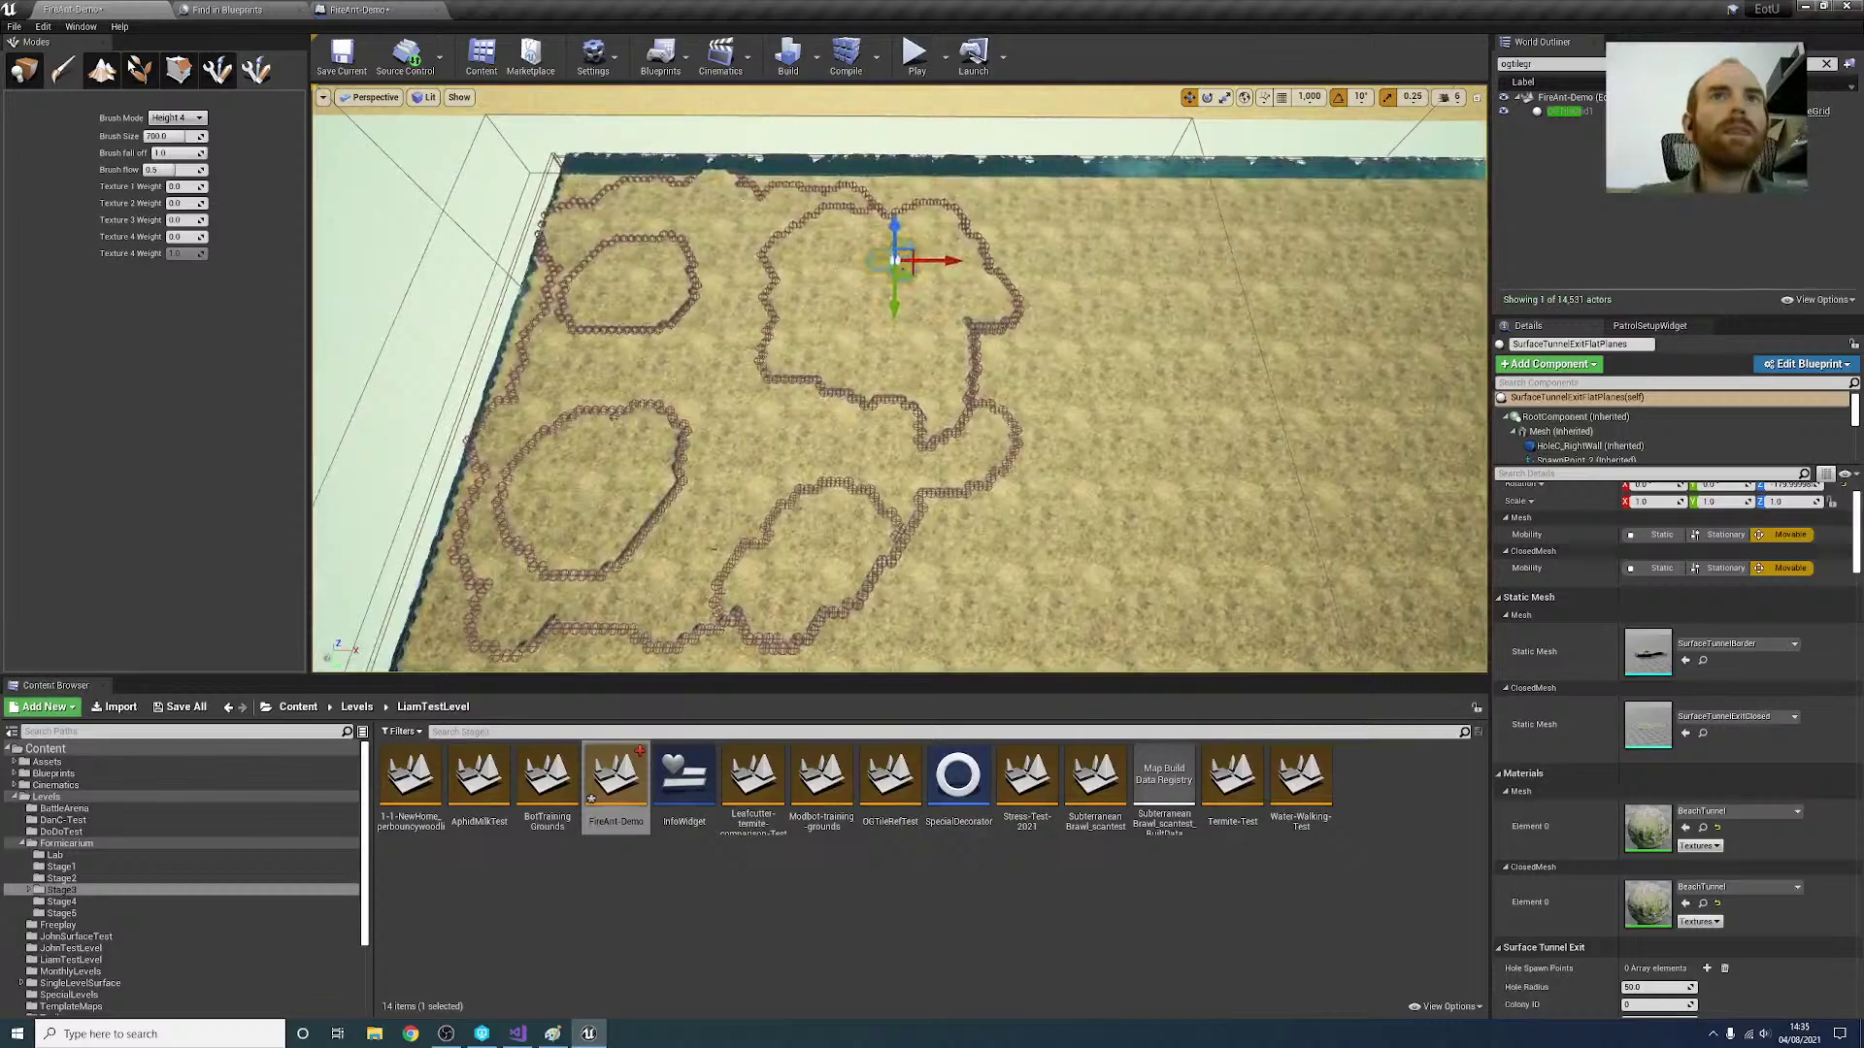
click(175, 118)
click(166, 245)
right_drag(762, 432, 762, 495)
mouse_move(942, 367)
mouse_down()
mouse_move(877, 462)
mouse_move(514, 461)
mouse_up()
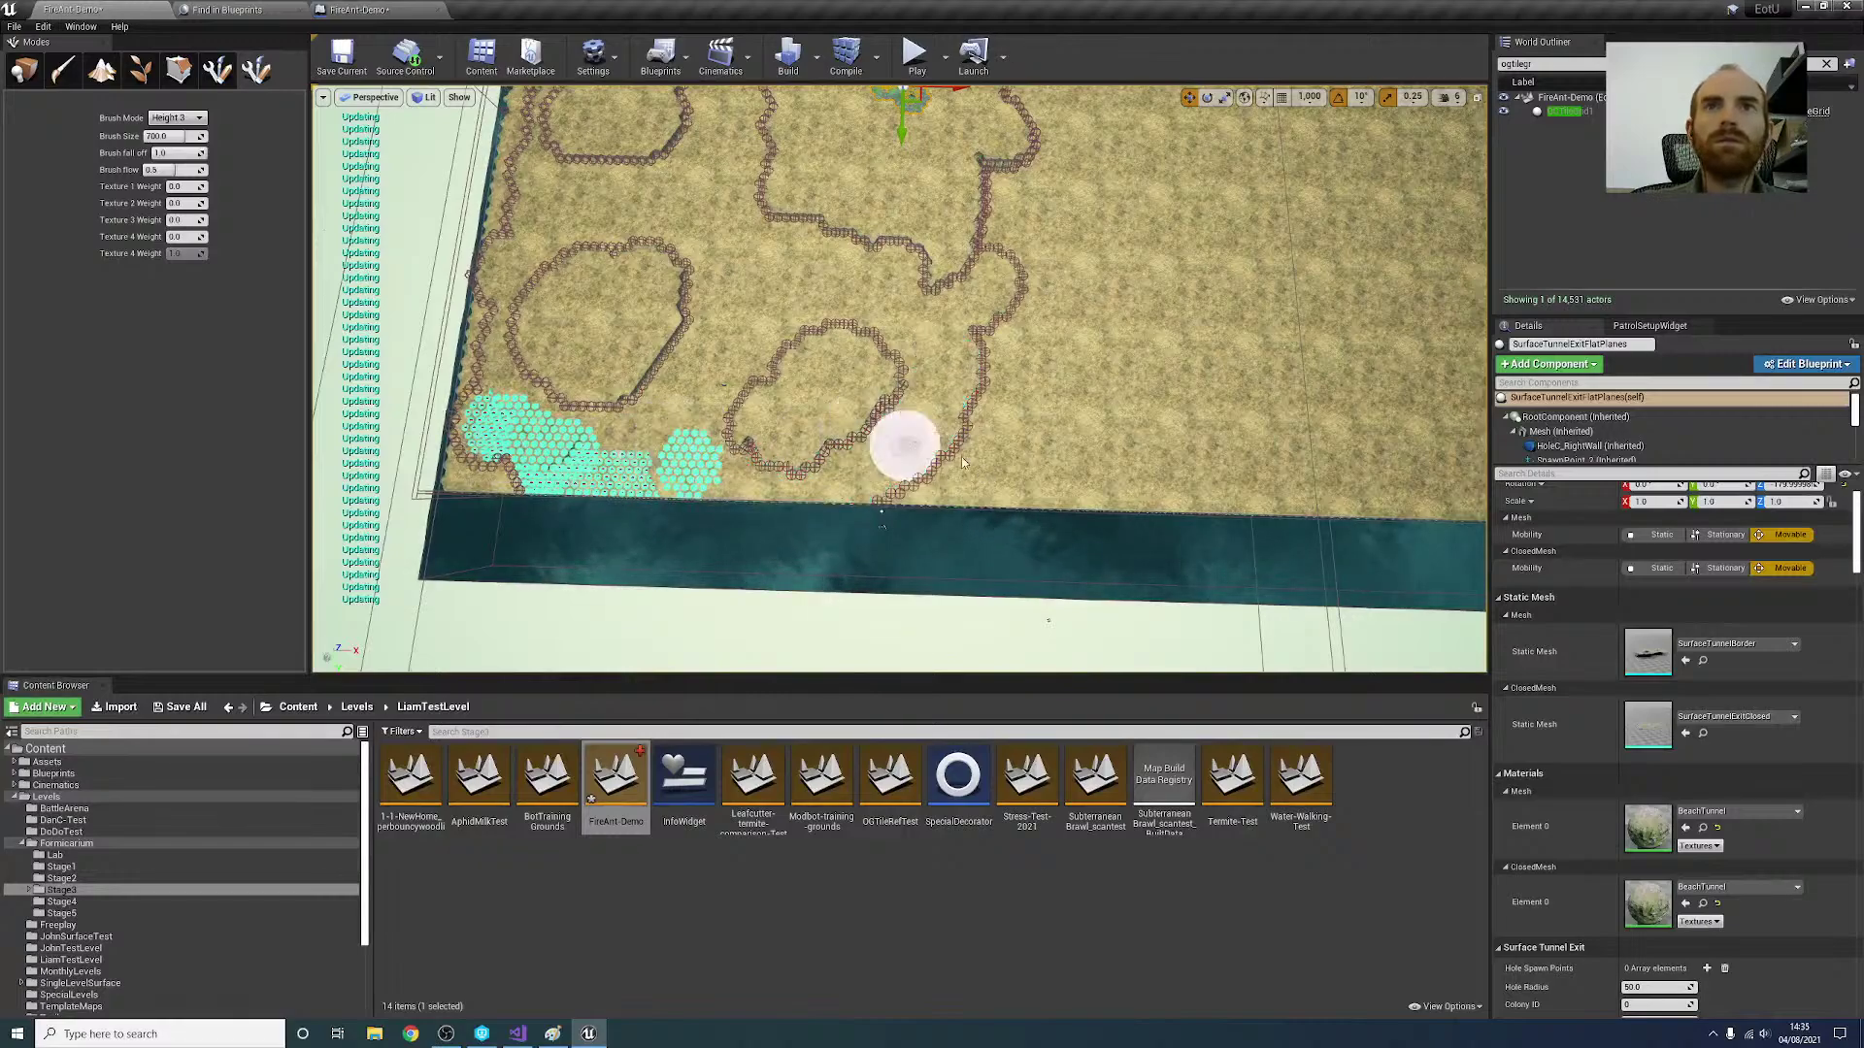
drag(698, 473, 721, 466)
Step: Extend the Height 3 area eastward around the nest plateau, from its southeastern bulge up to the northern shoreline
mouse_move(982, 343)
right_down()
mouse_move(855, 305)
mouse_move(986, 351)
right_up()
mouse_move(968, 389)
mouse_down()
mouse_move(961, 360)
mouse_move(991, 328)
mouse_move(971, 336)
mouse_move(1073, 289)
mouse_move(1077, 187)
mouse_up()
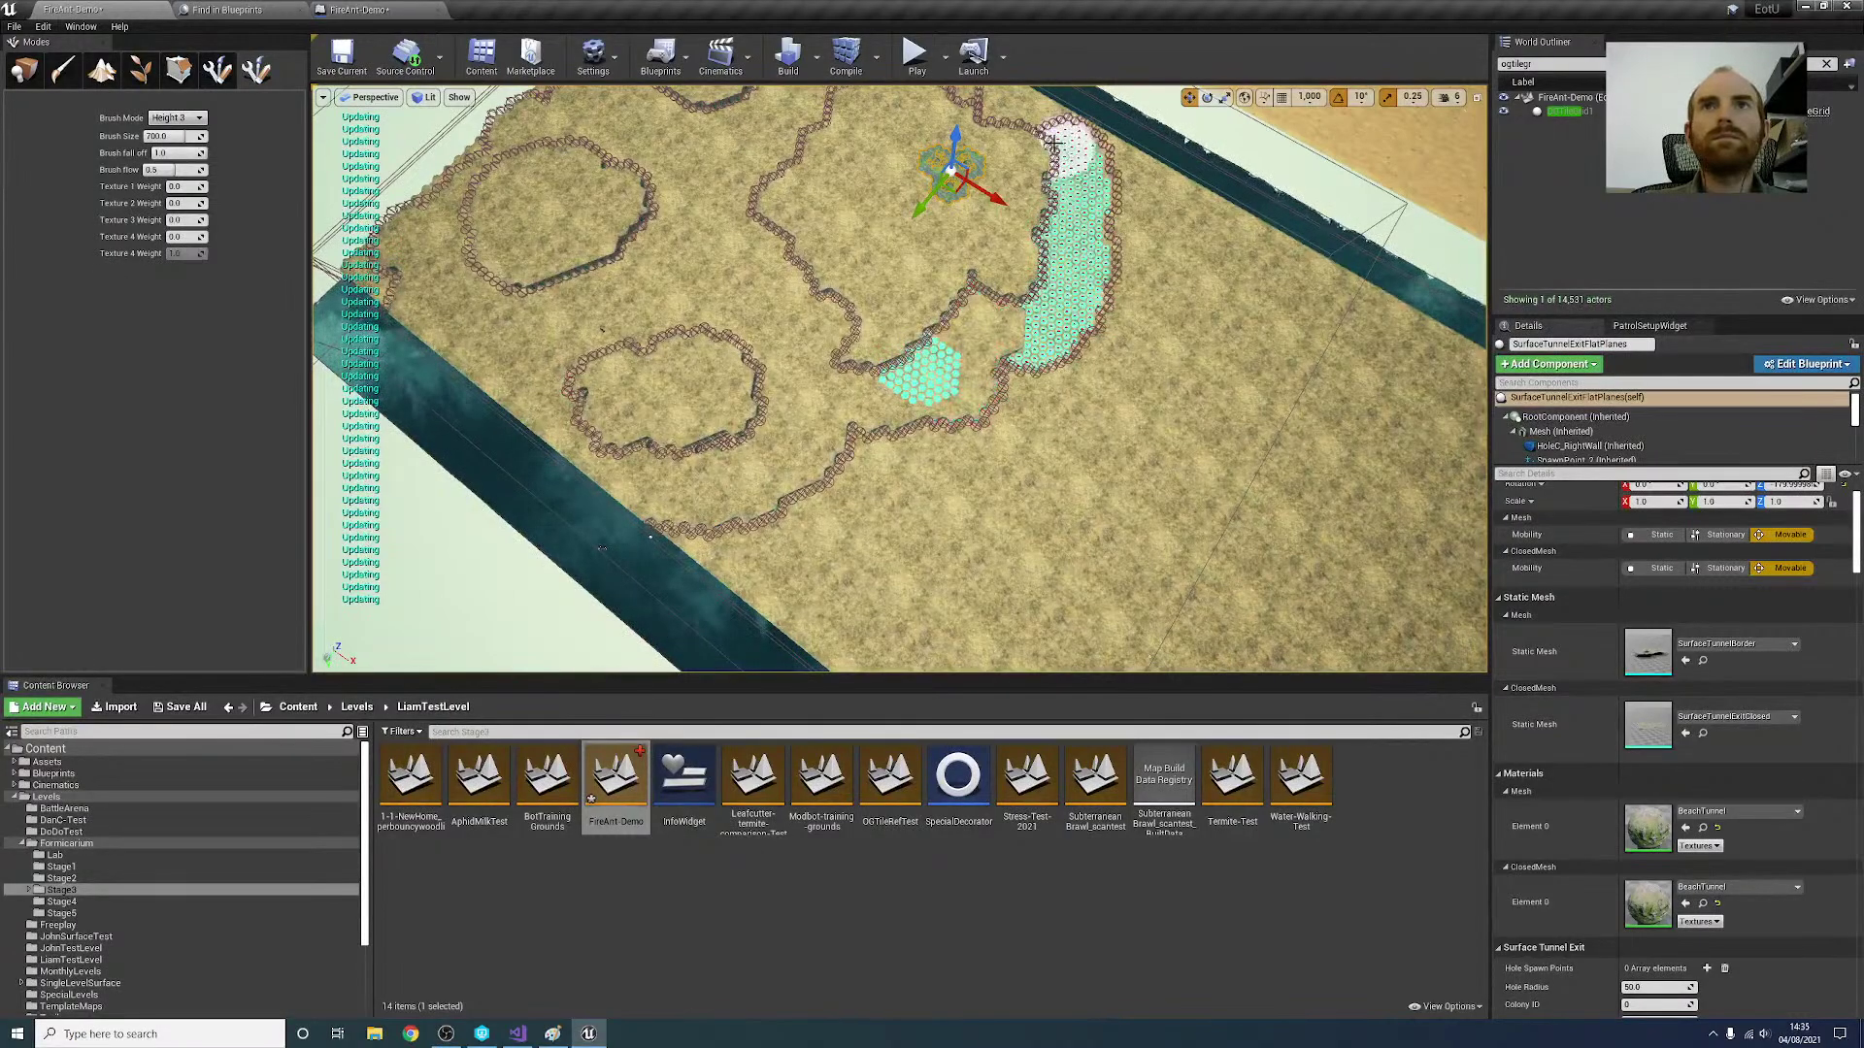
drag(998, 119, 1004, 124)
mouse_move(1239, 373)
right_down()
mouse_move(1077, 354)
mouse_move(898, 403)
right_up()
mouse_move(1110, 450)
mouse_down()
mouse_move(1160, 379)
mouse_move(1102, 534)
mouse_move(1244, 284)
mouse_move(1247, 206)
mouse_up()
mouse_move(1247, 206)
right_down()
mouse_move(1388, 161)
mouse_move(1738, 189)
right_up()
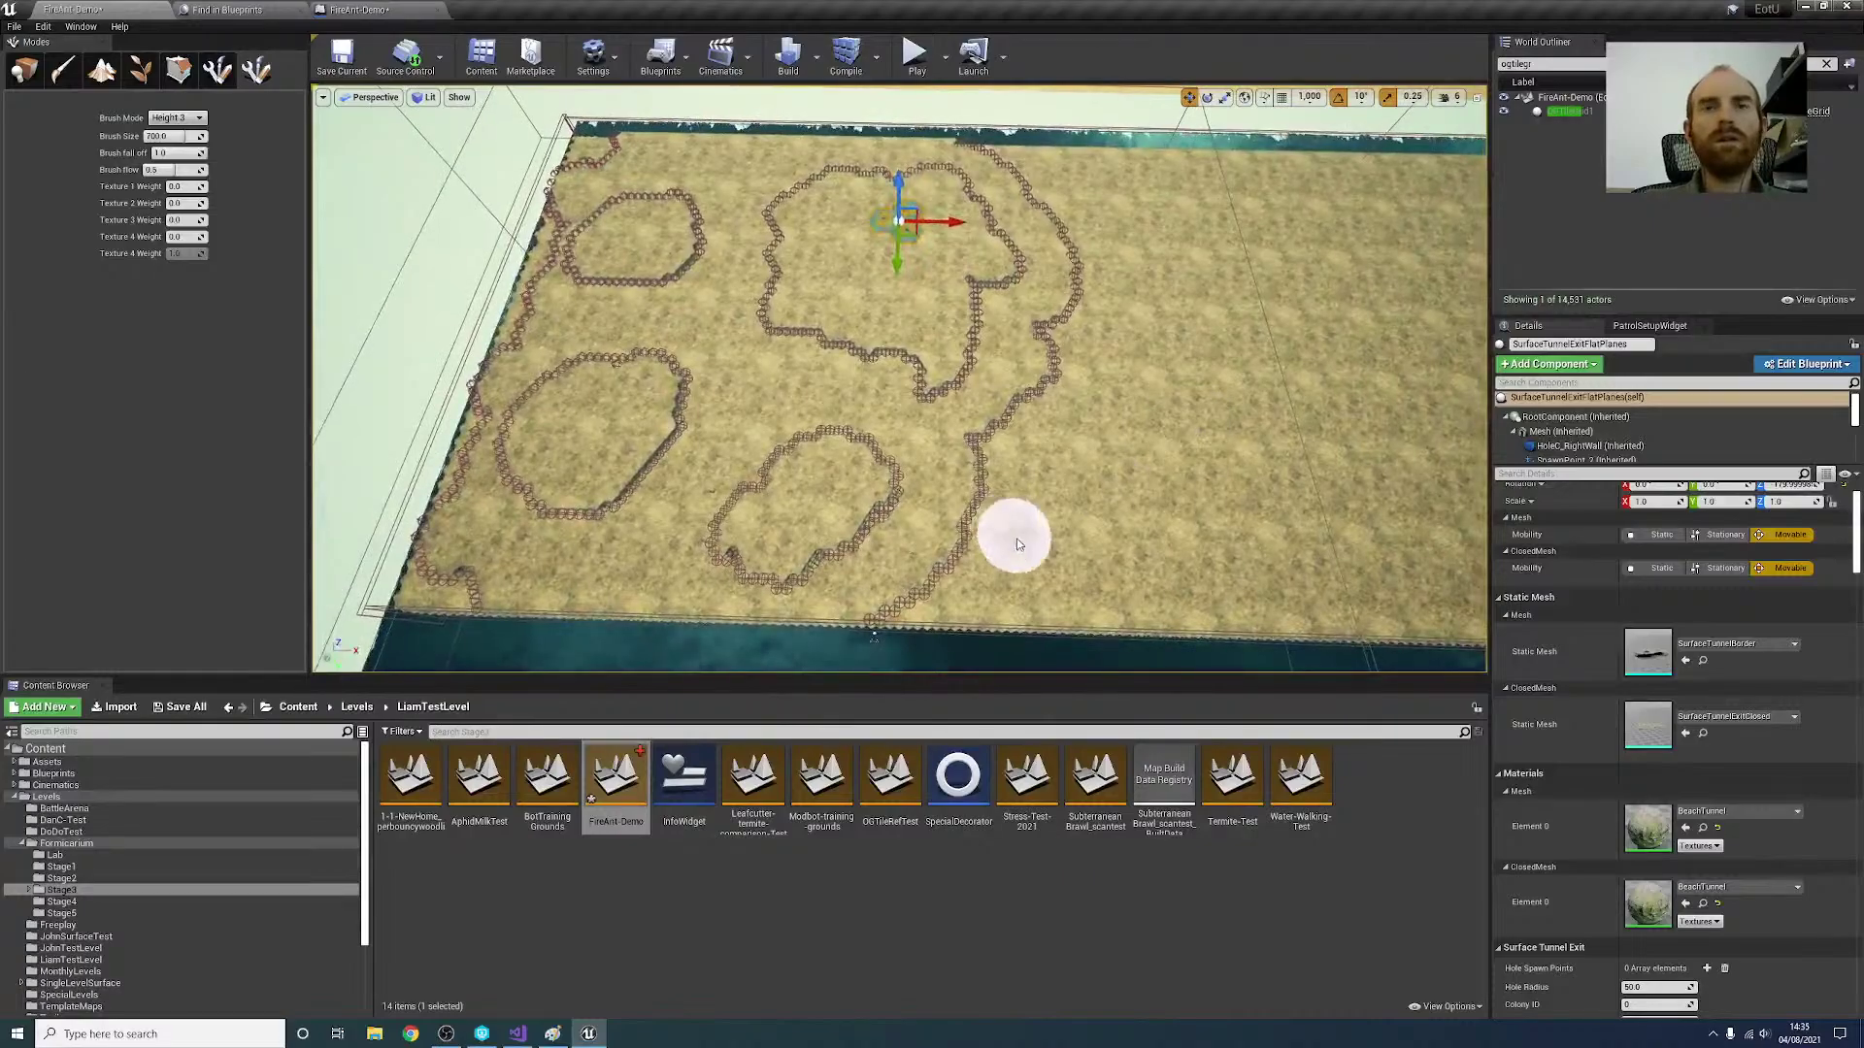
Step: Set the terrain brush to Height 4 and fill out the nest plateau's southwestern and southern edge
mouse_move(1020, 537)
right_down()
mouse_move(1078, 537)
mouse_move(956, 544)
right_up()
right_drag(569, 603, 475, 580)
right_drag(1155, 464, 971, 456)
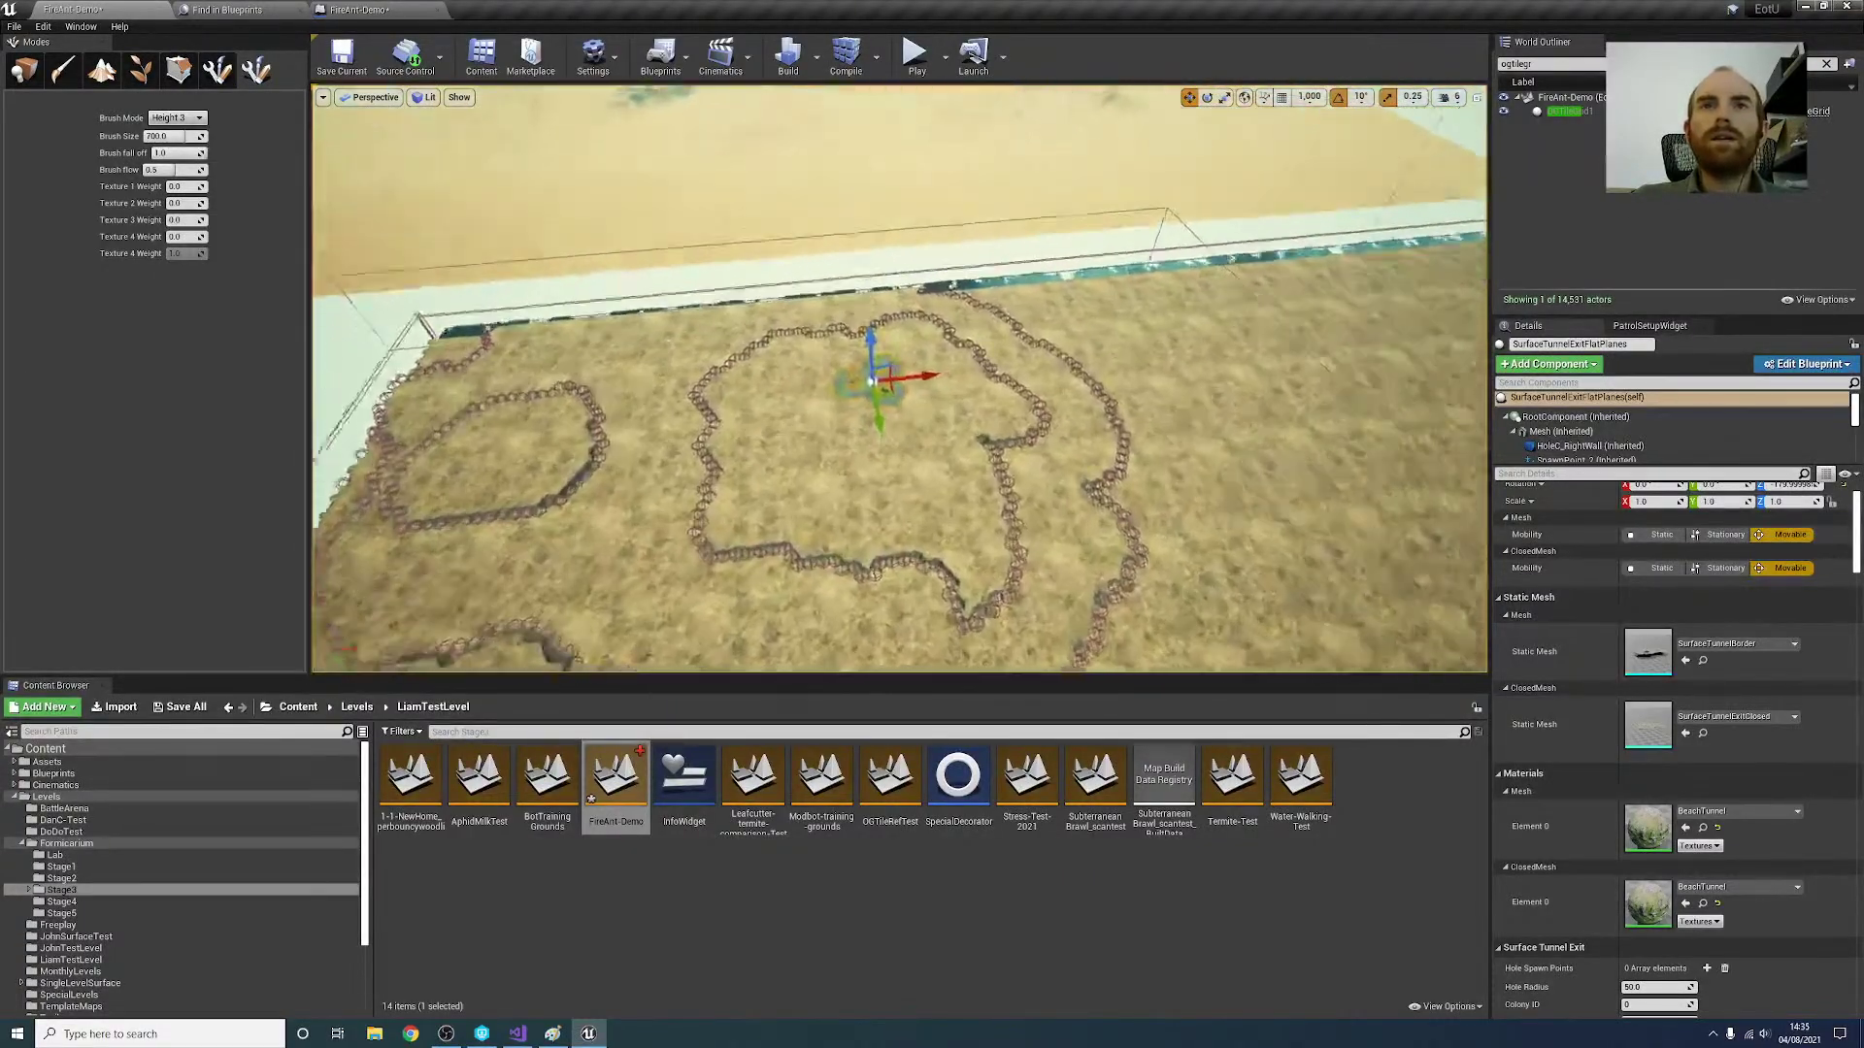
scroll(854, 437, up, 3)
right_drag(853, 436, 893, 427)
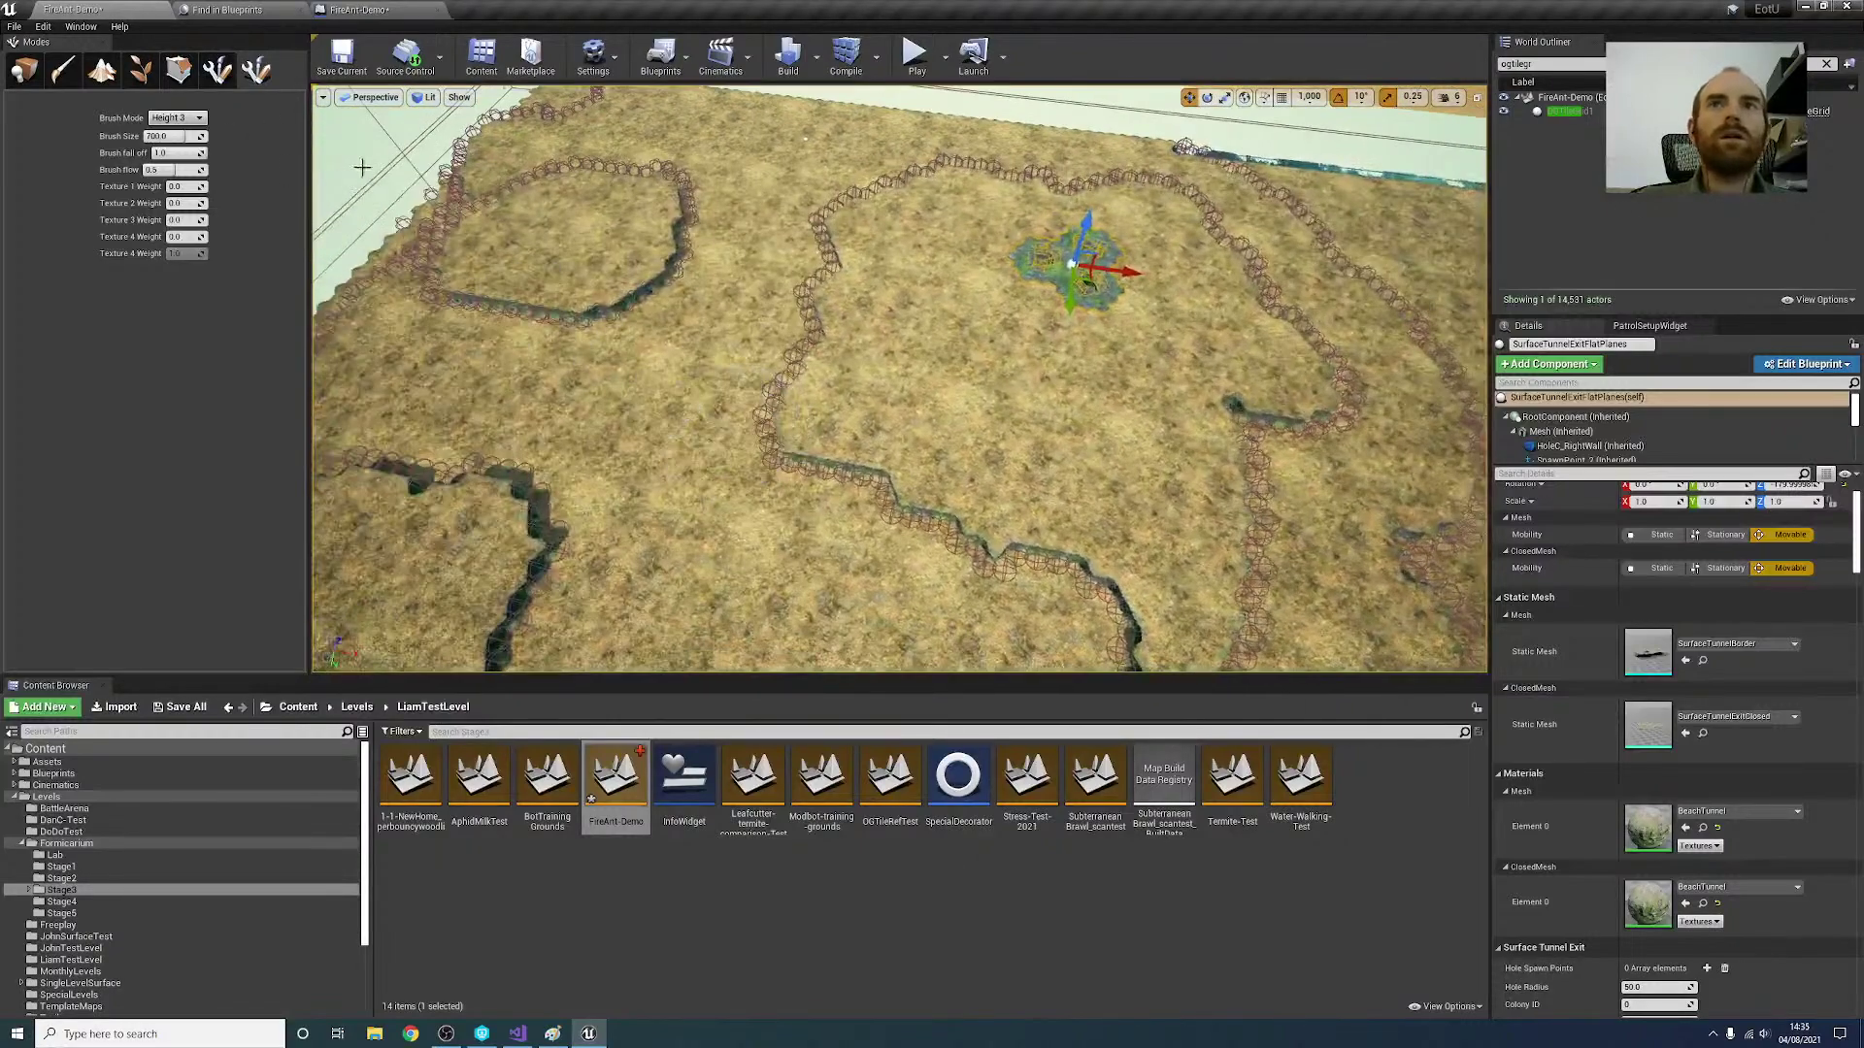
click(199, 118)
click(175, 308)
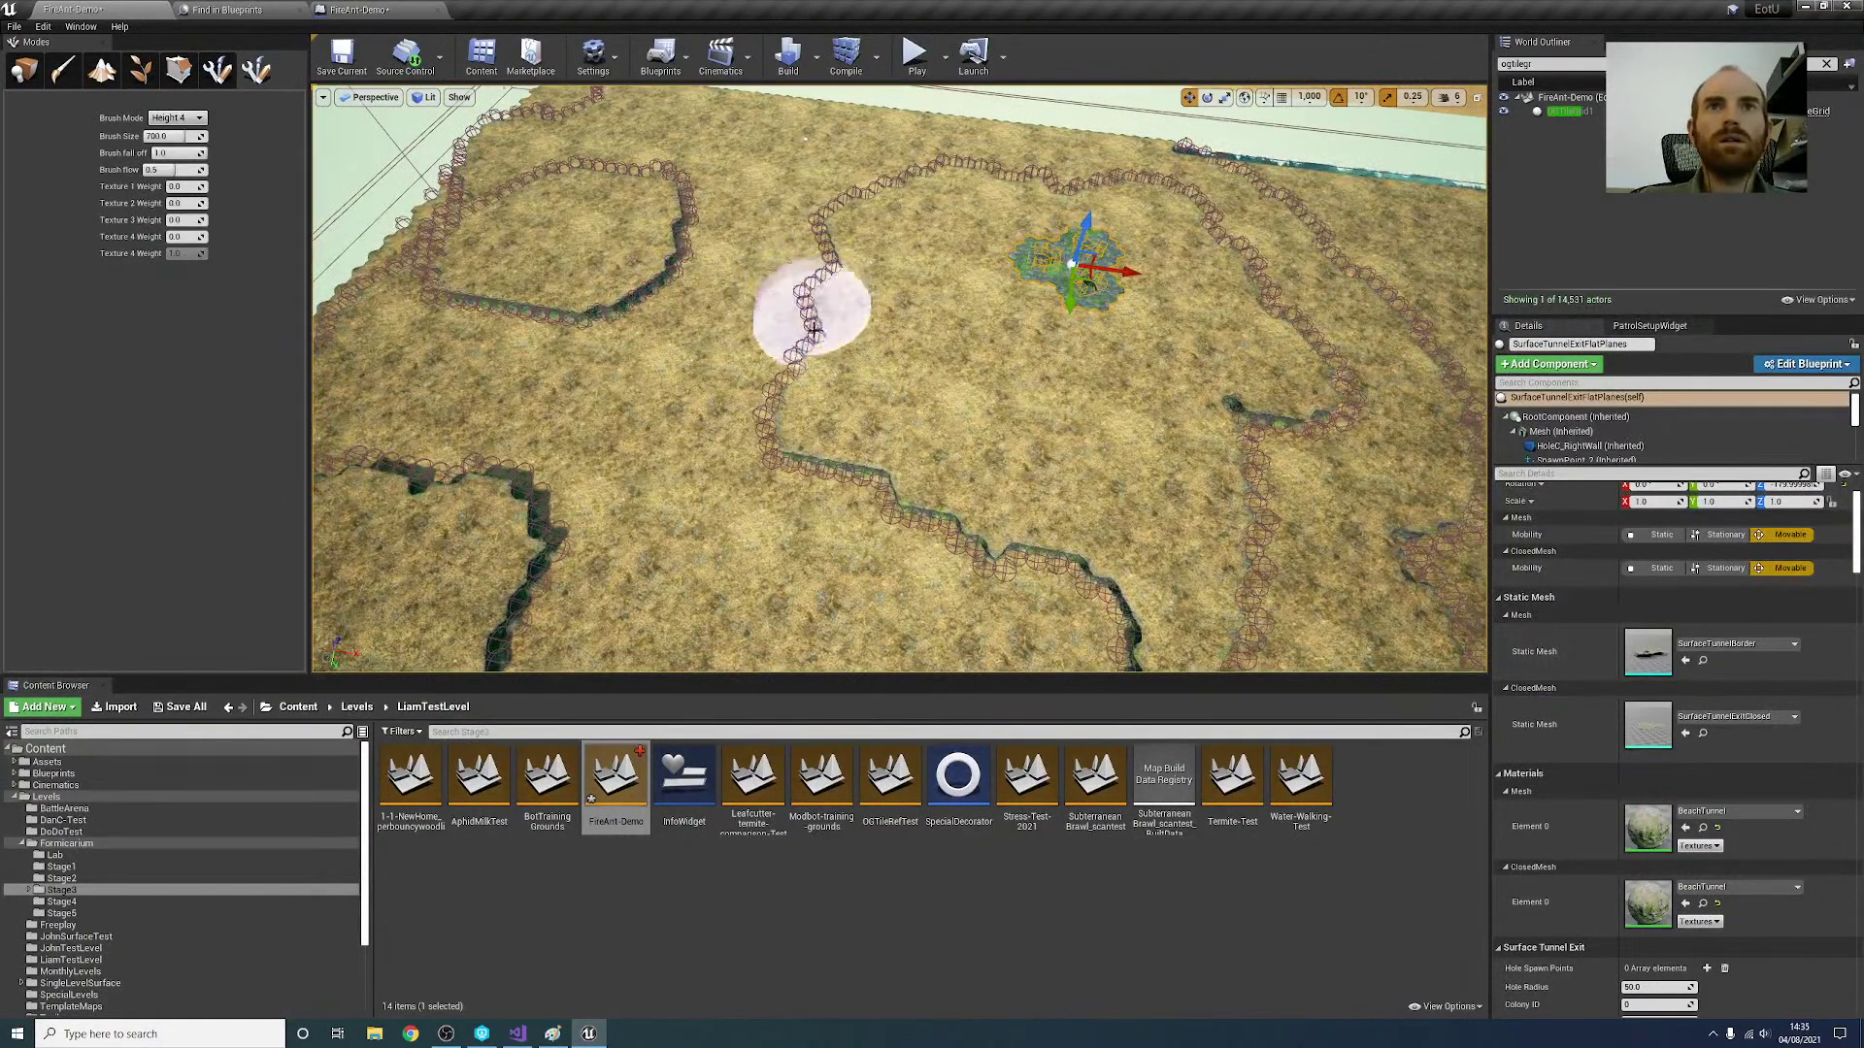
right_drag(864, 530, 994, 524)
drag(994, 446, 981, 400)
right_drag(982, 400, 864, 379)
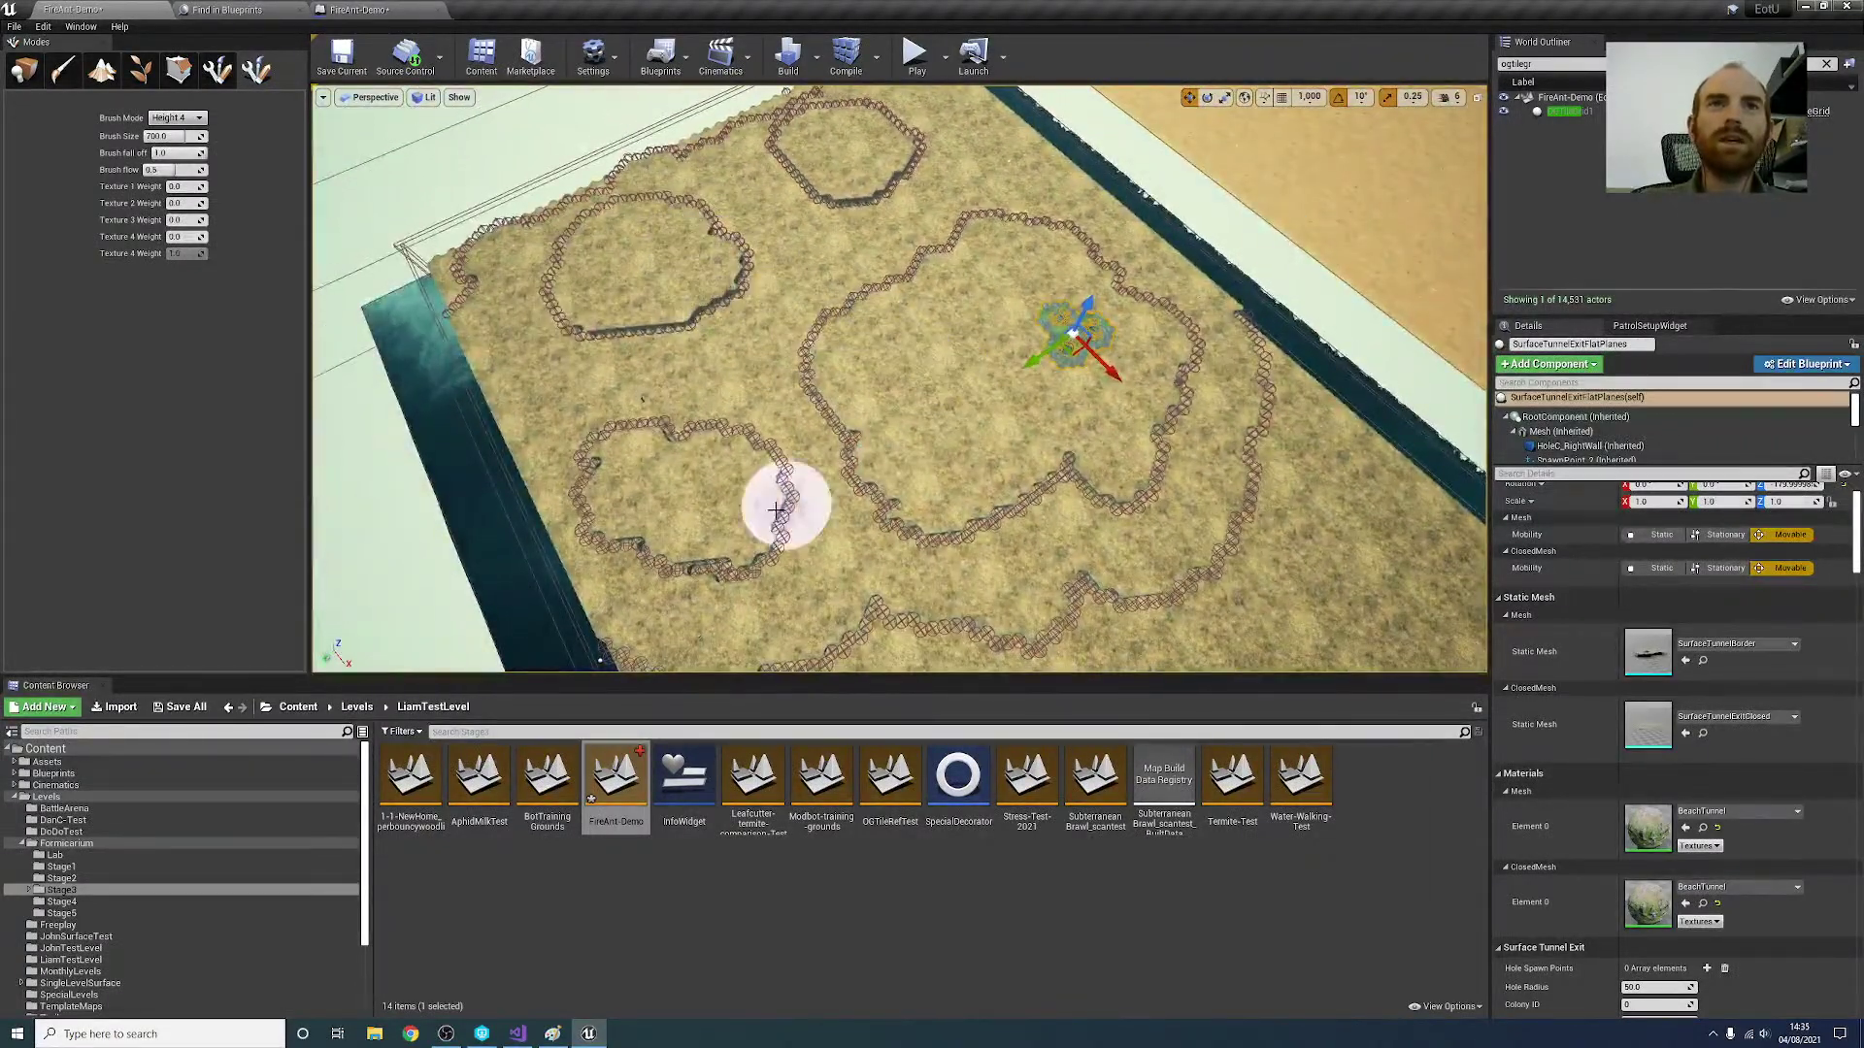
Step: Paint small Height 4 plateaus in the southwest corner, by the southern shoreline and near the northwest corner of the Height 3 area
right_drag(943, 408, 939, 369)
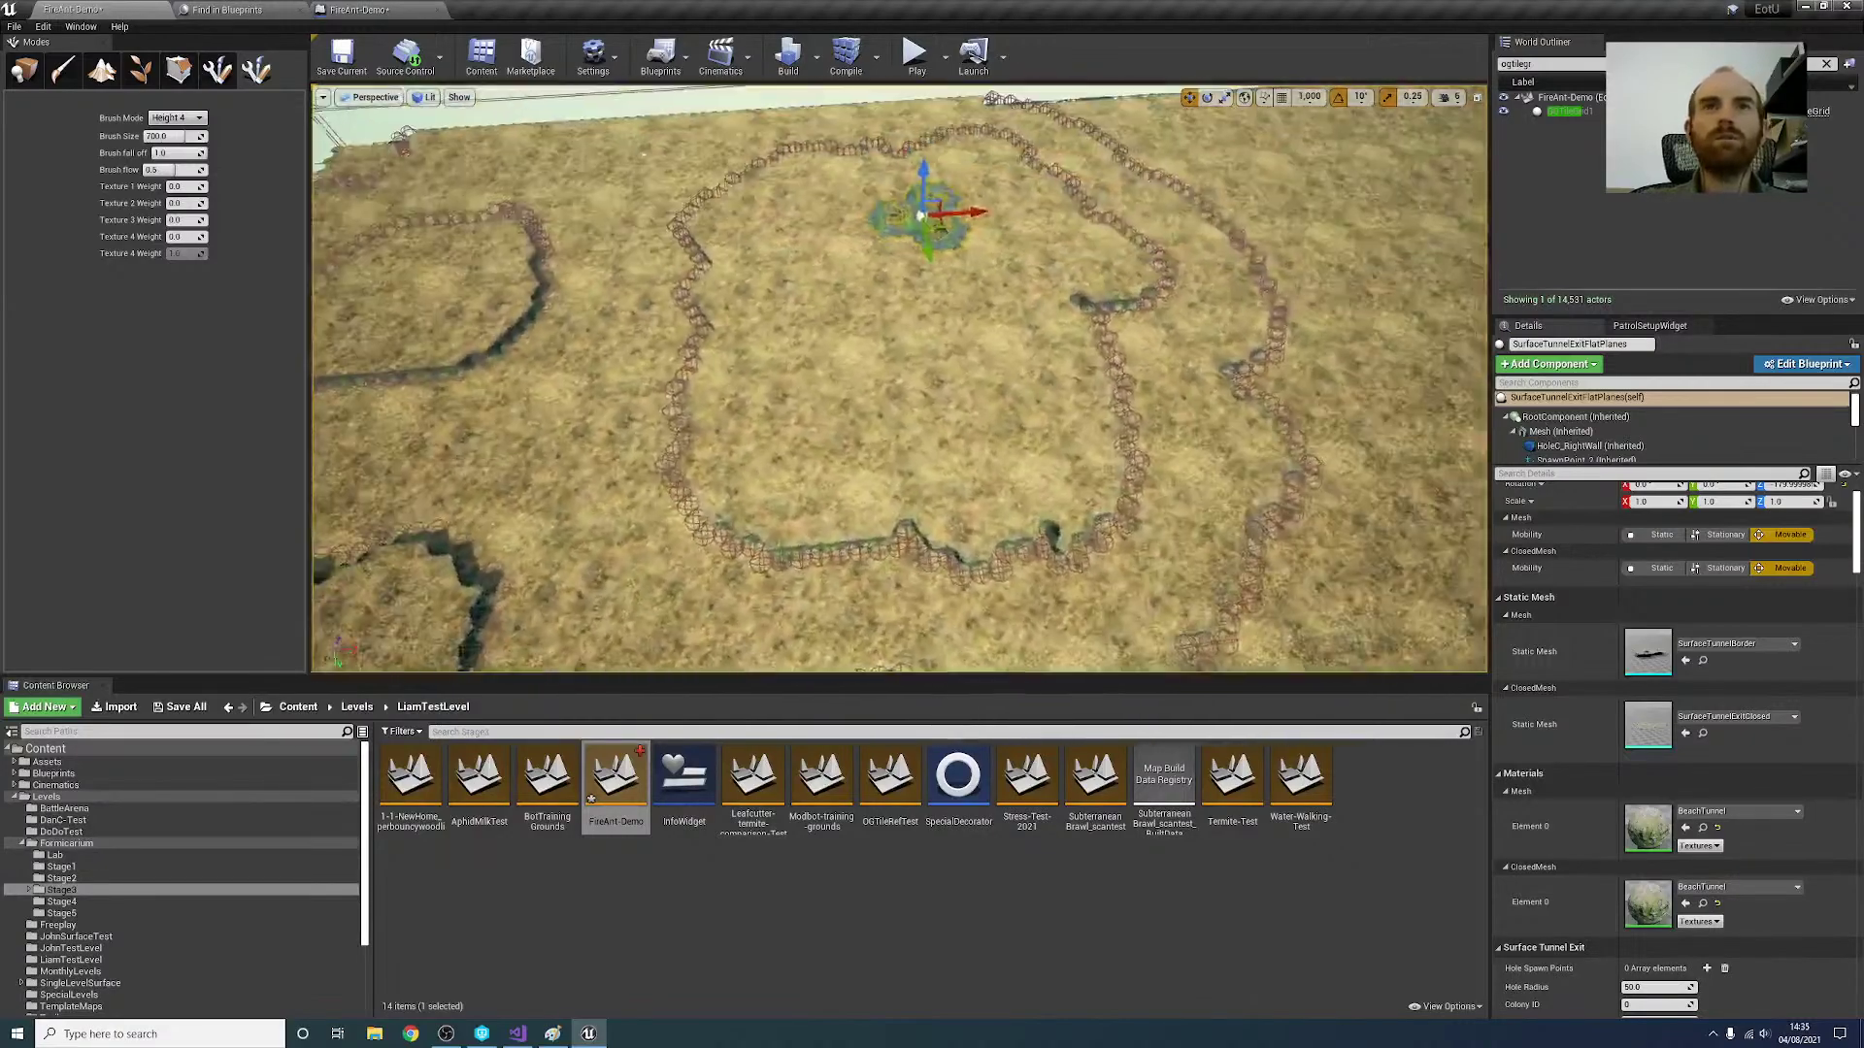
mouse_move(374, 227)
right_down()
mouse_move(408, 262)
mouse_move(378, 233)
right_up()
right_drag(704, 367, 354, 318)
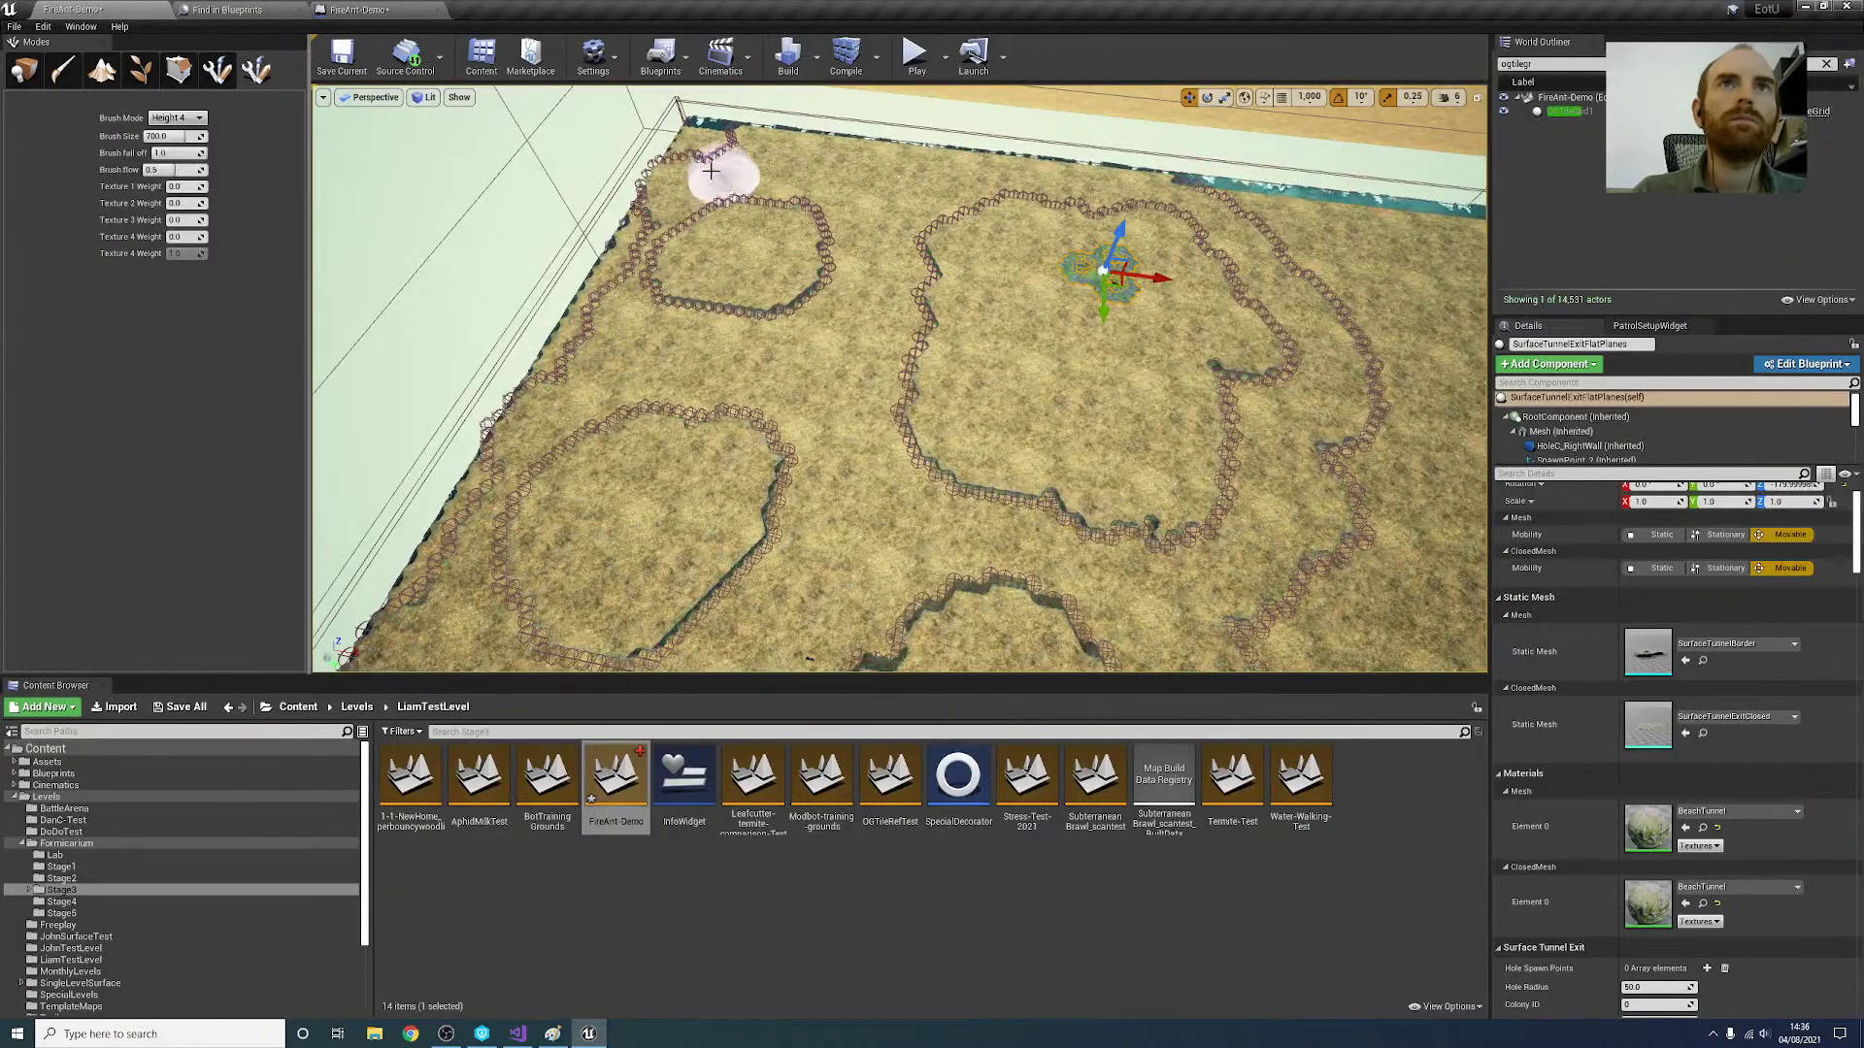
mouse_move(730, 155)
right_down()
mouse_move(680, 243)
mouse_move(544, 367)
right_up()
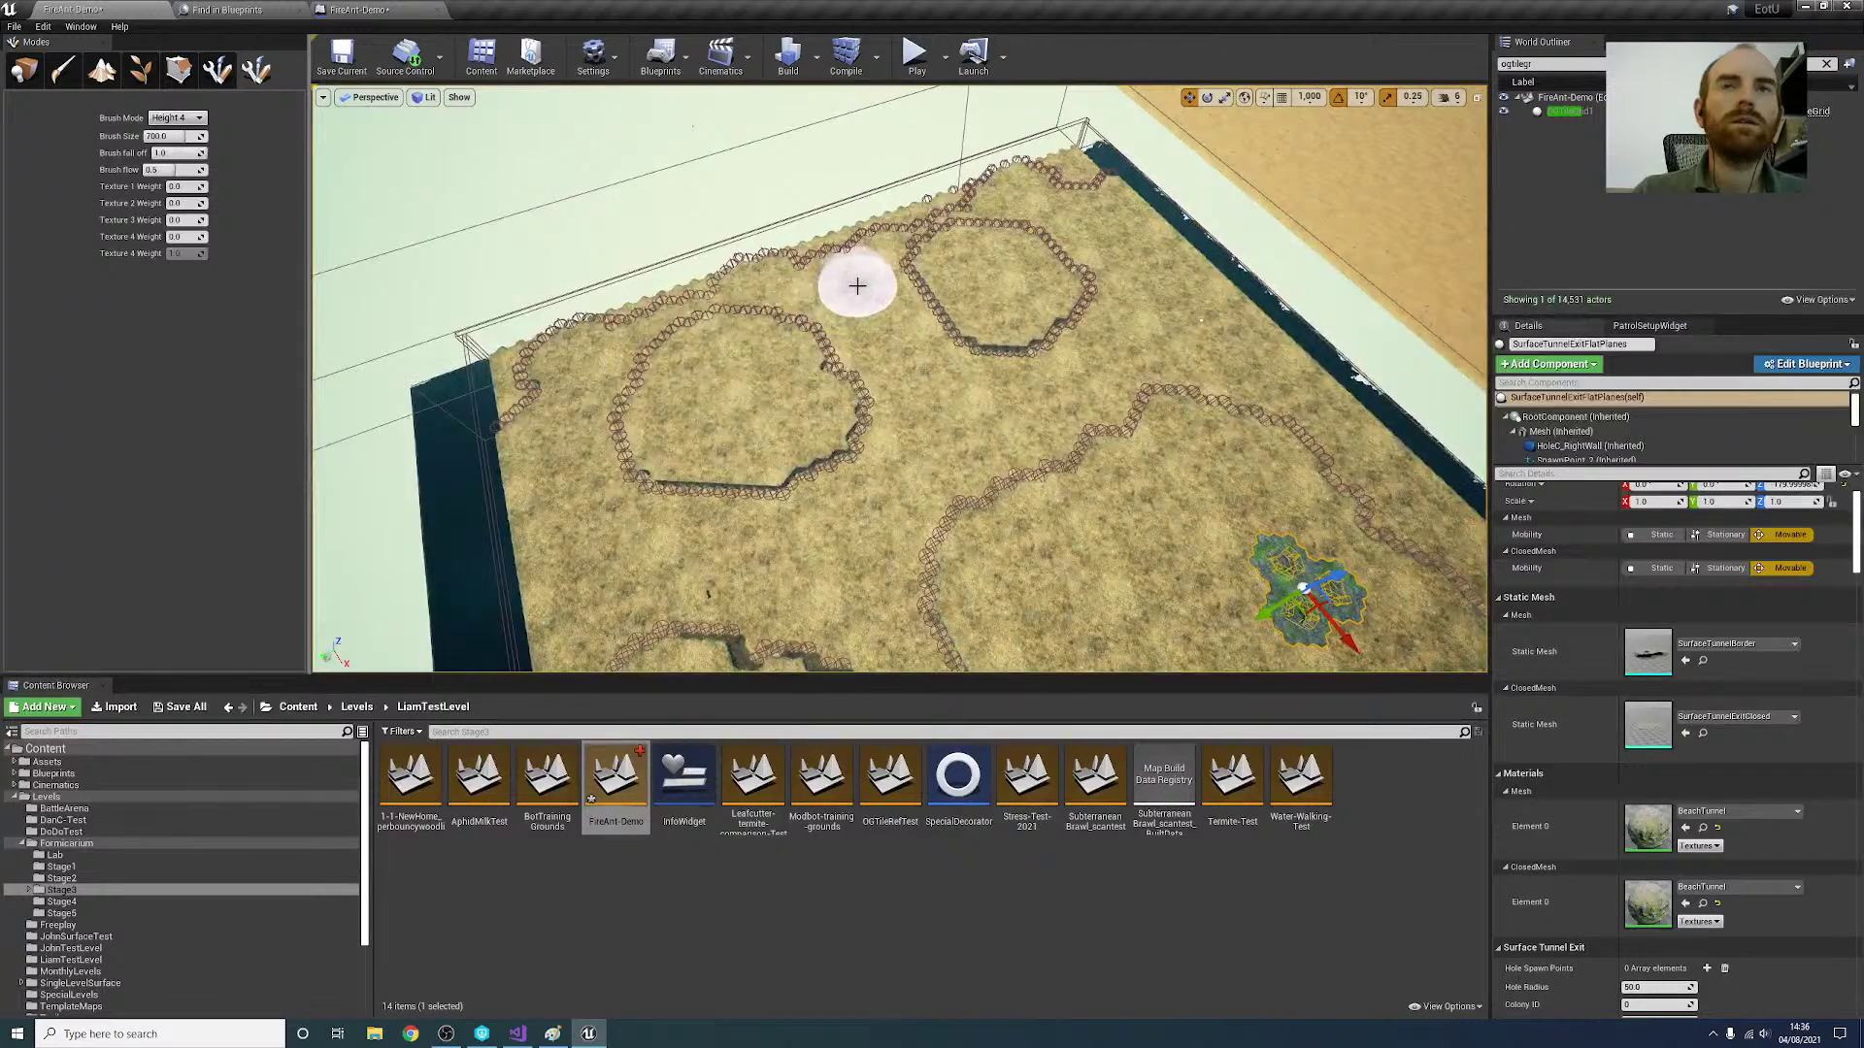
drag(571, 369, 539, 374)
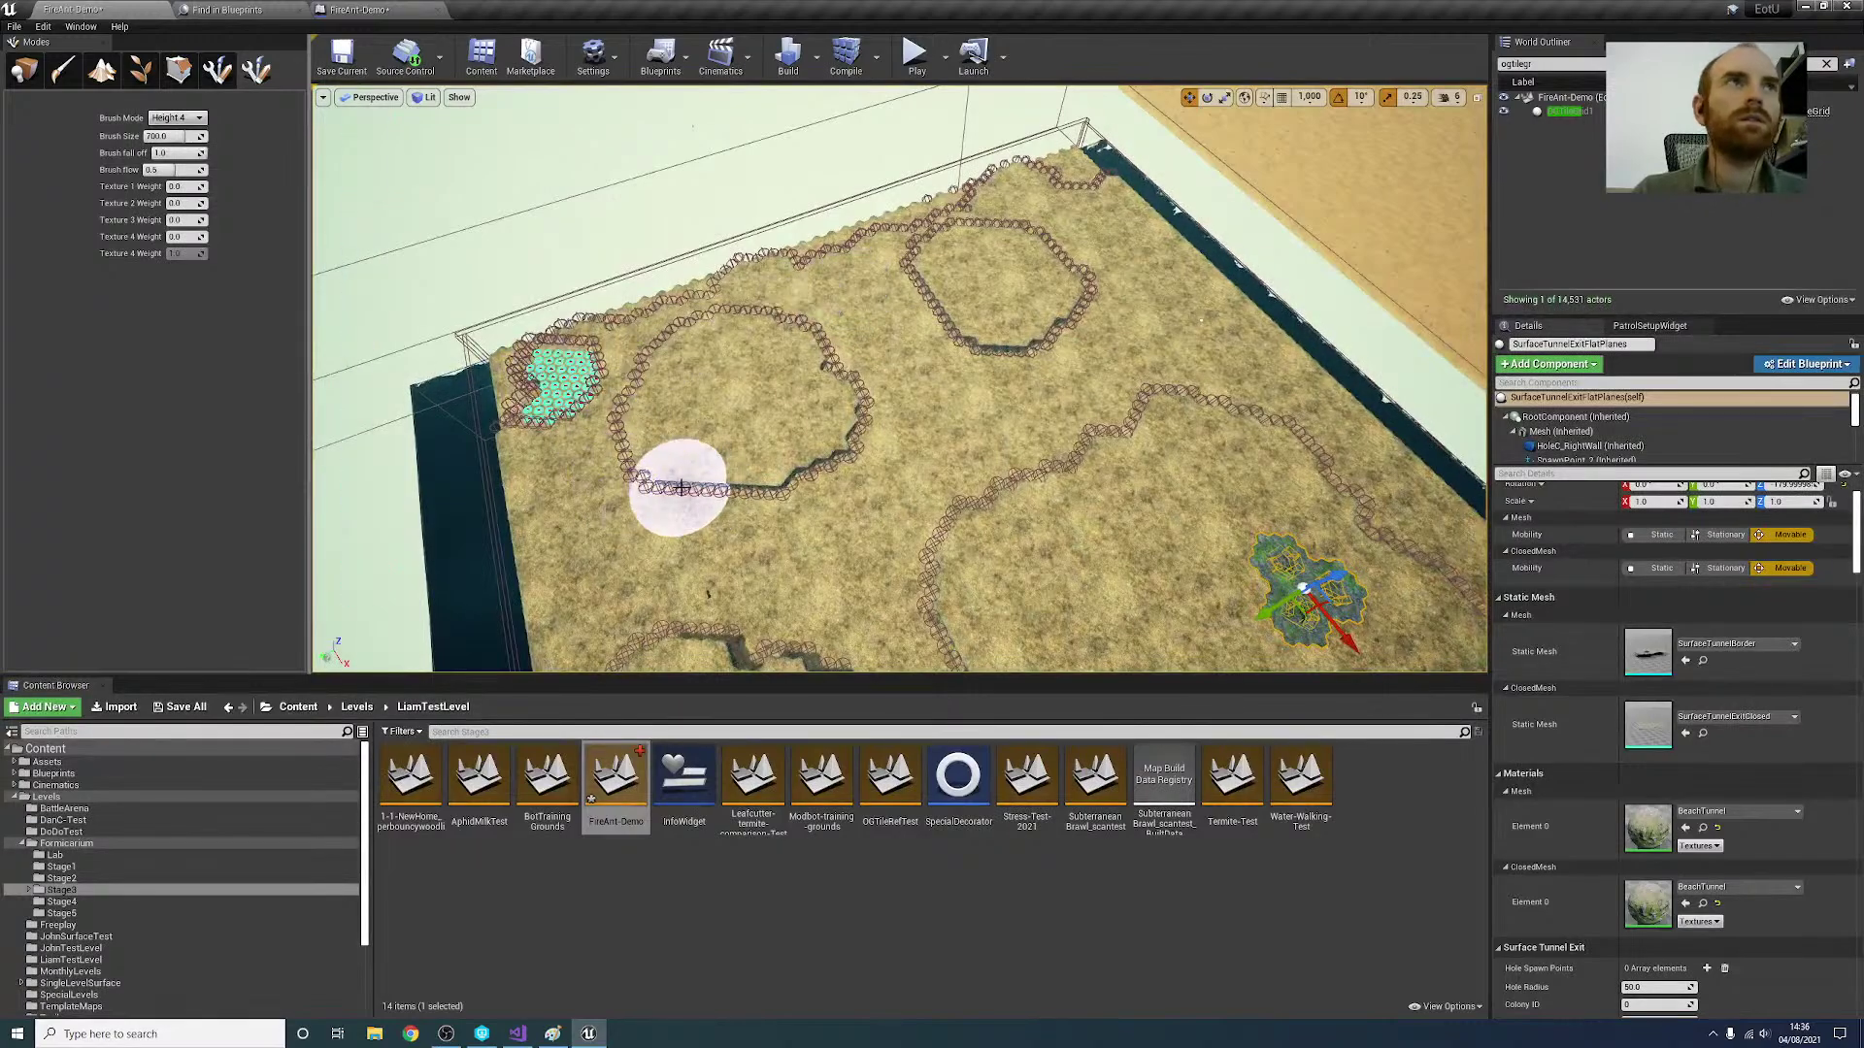
mouse_move(673, 482)
right_down()
mouse_move(952, 578)
mouse_move(966, 515)
mouse_move(921, 435)
right_up()
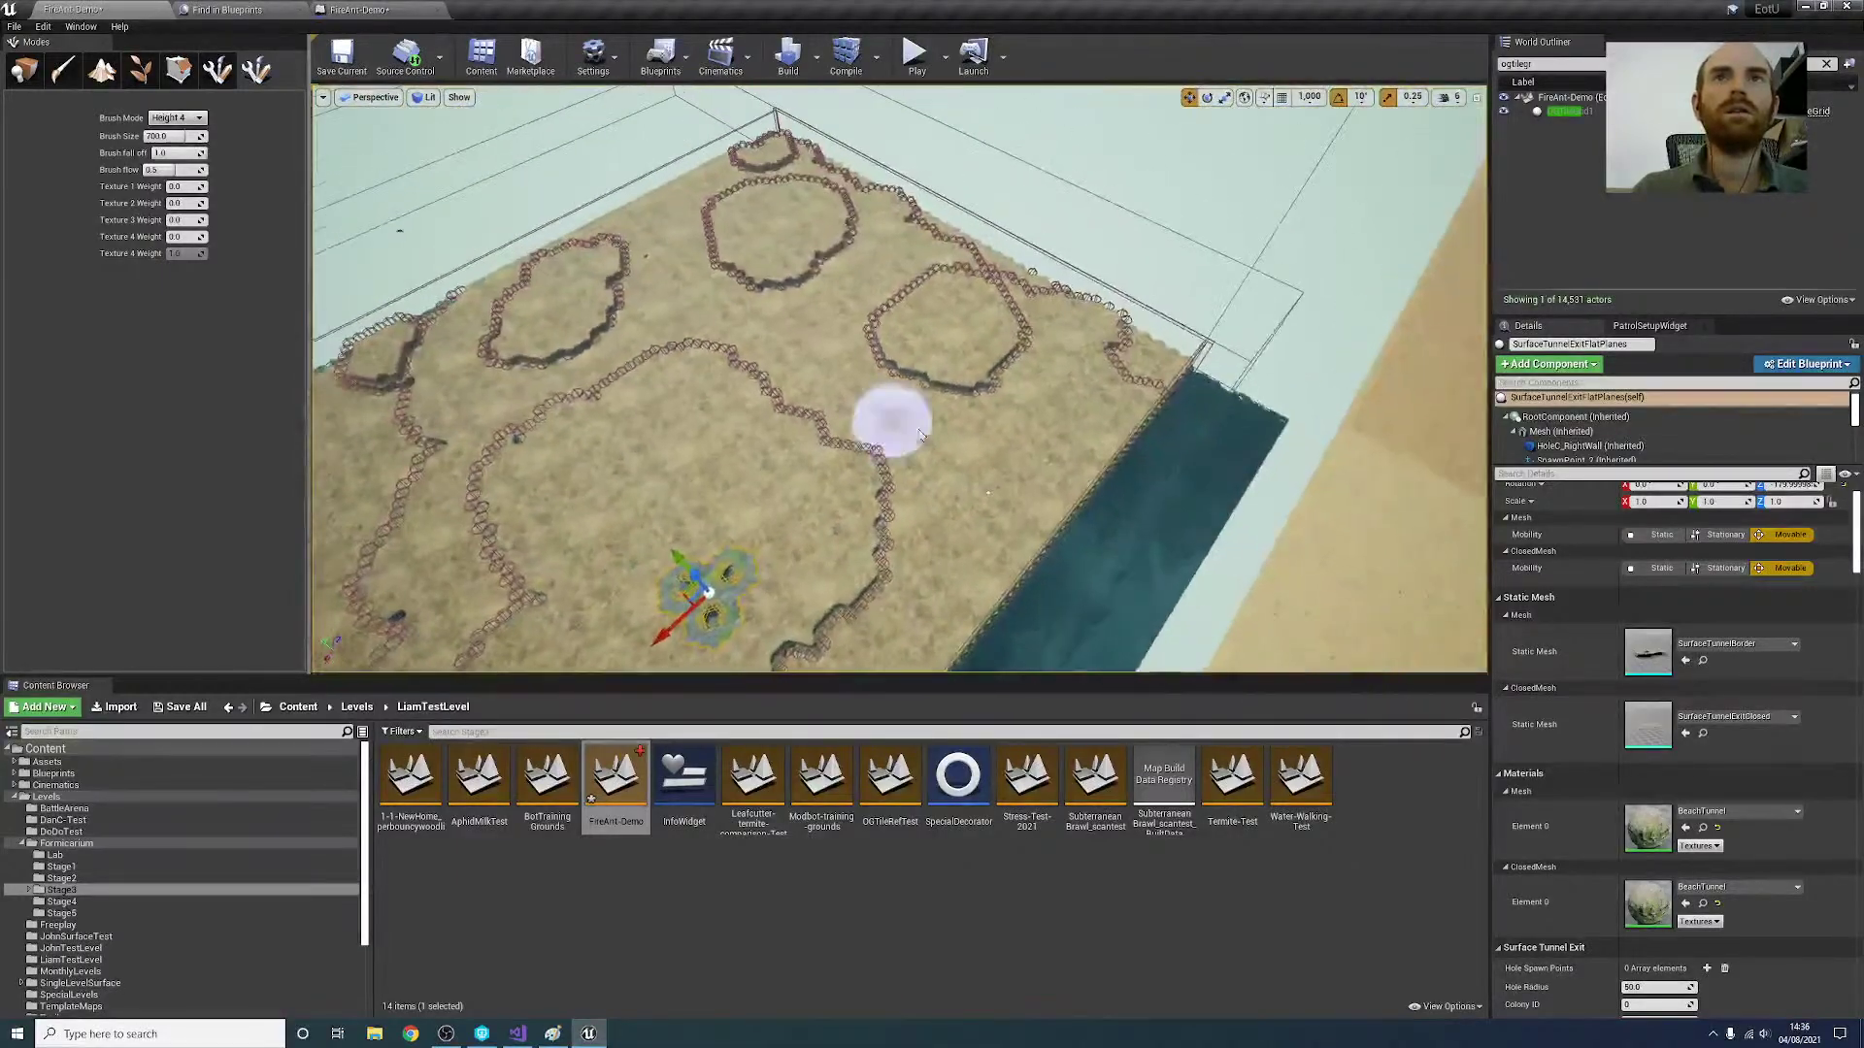
click(1113, 381)
mouse_move(988, 524)
right_down()
mouse_move(1077, 524)
mouse_move(1223, 573)
mouse_move(1116, 456)
right_up()
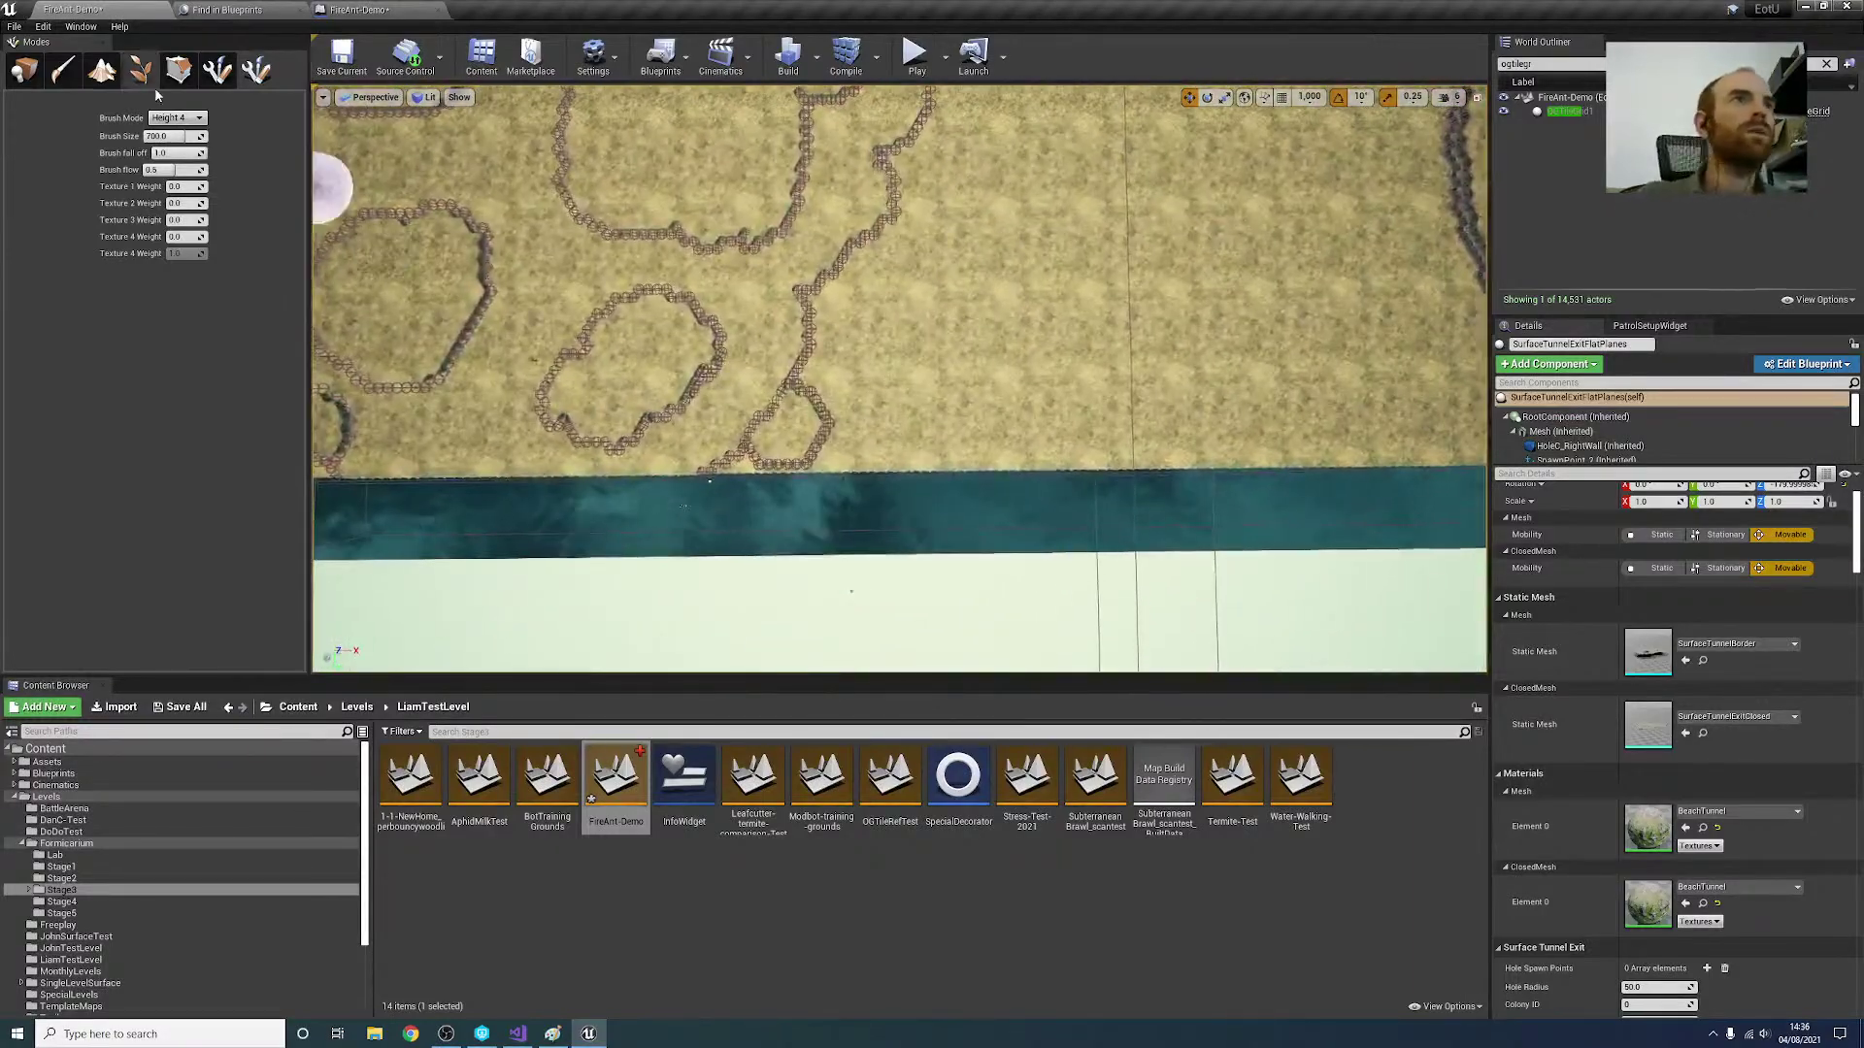
Step: Set the terrain brush to Height 3 and extend the Height 3 area around the small plateau on the southern shoreline
click(175, 118)
click(165, 243)
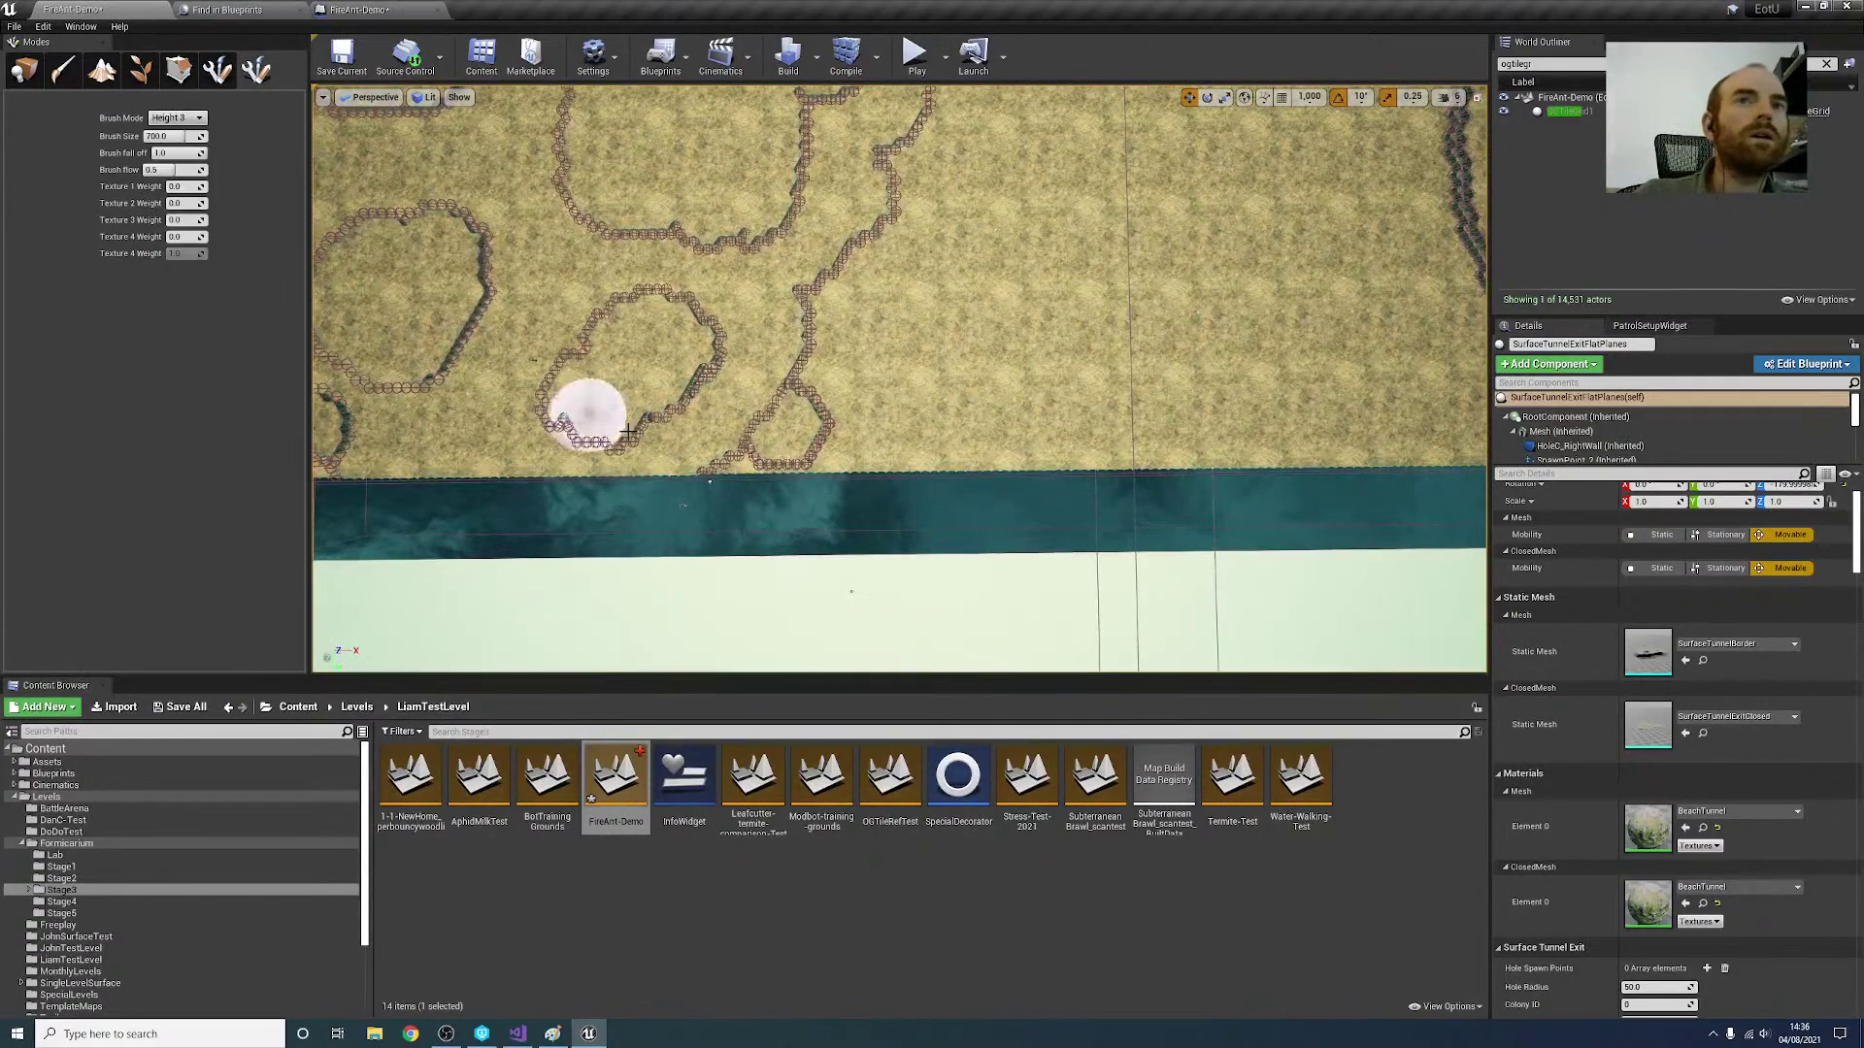
click(730, 471)
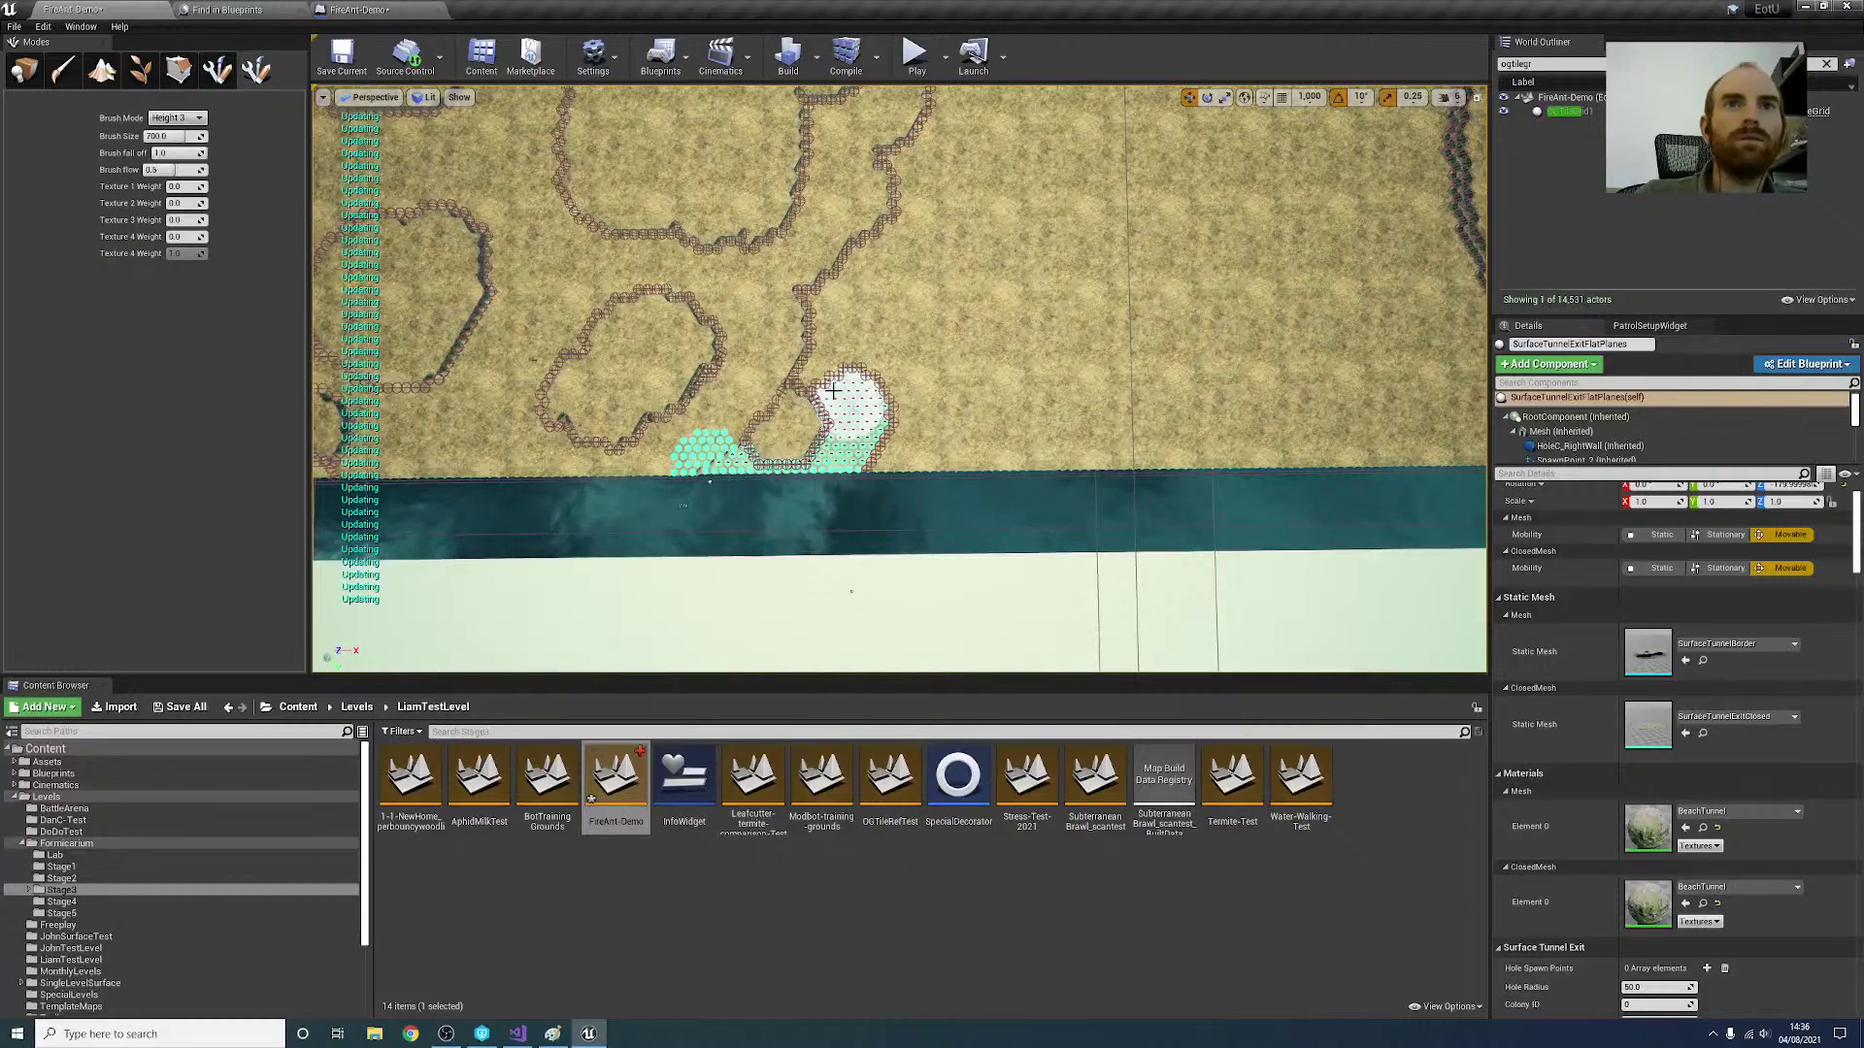
drag(832, 390, 801, 377)
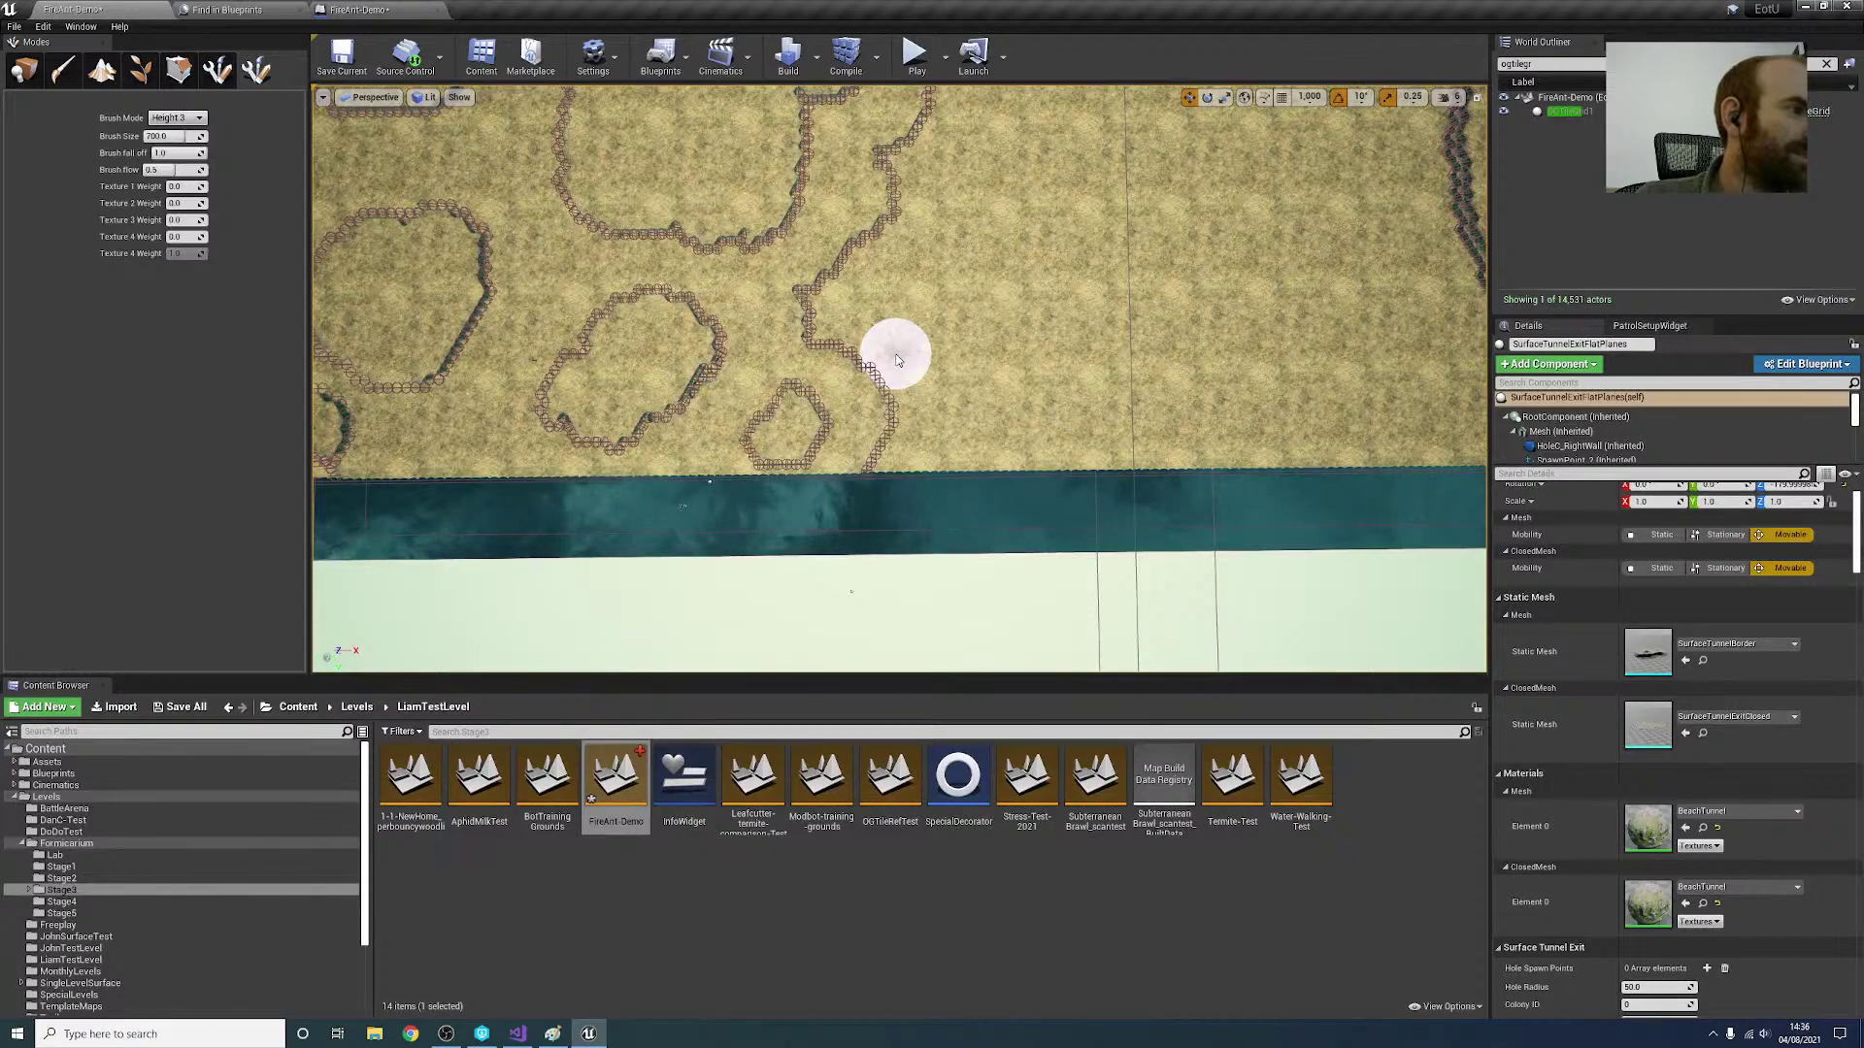
Step: Extend the Height 3 area along the western shoreline below the northwest corner and trim the northwest corner plateau's northern edge
mouse_move(912, 280)
right_down()
mouse_move(776, 194)
mouse_move(883, 175)
mouse_move(951, 252)
mouse_move(777, 242)
mouse_move(812, 428)
right_up()
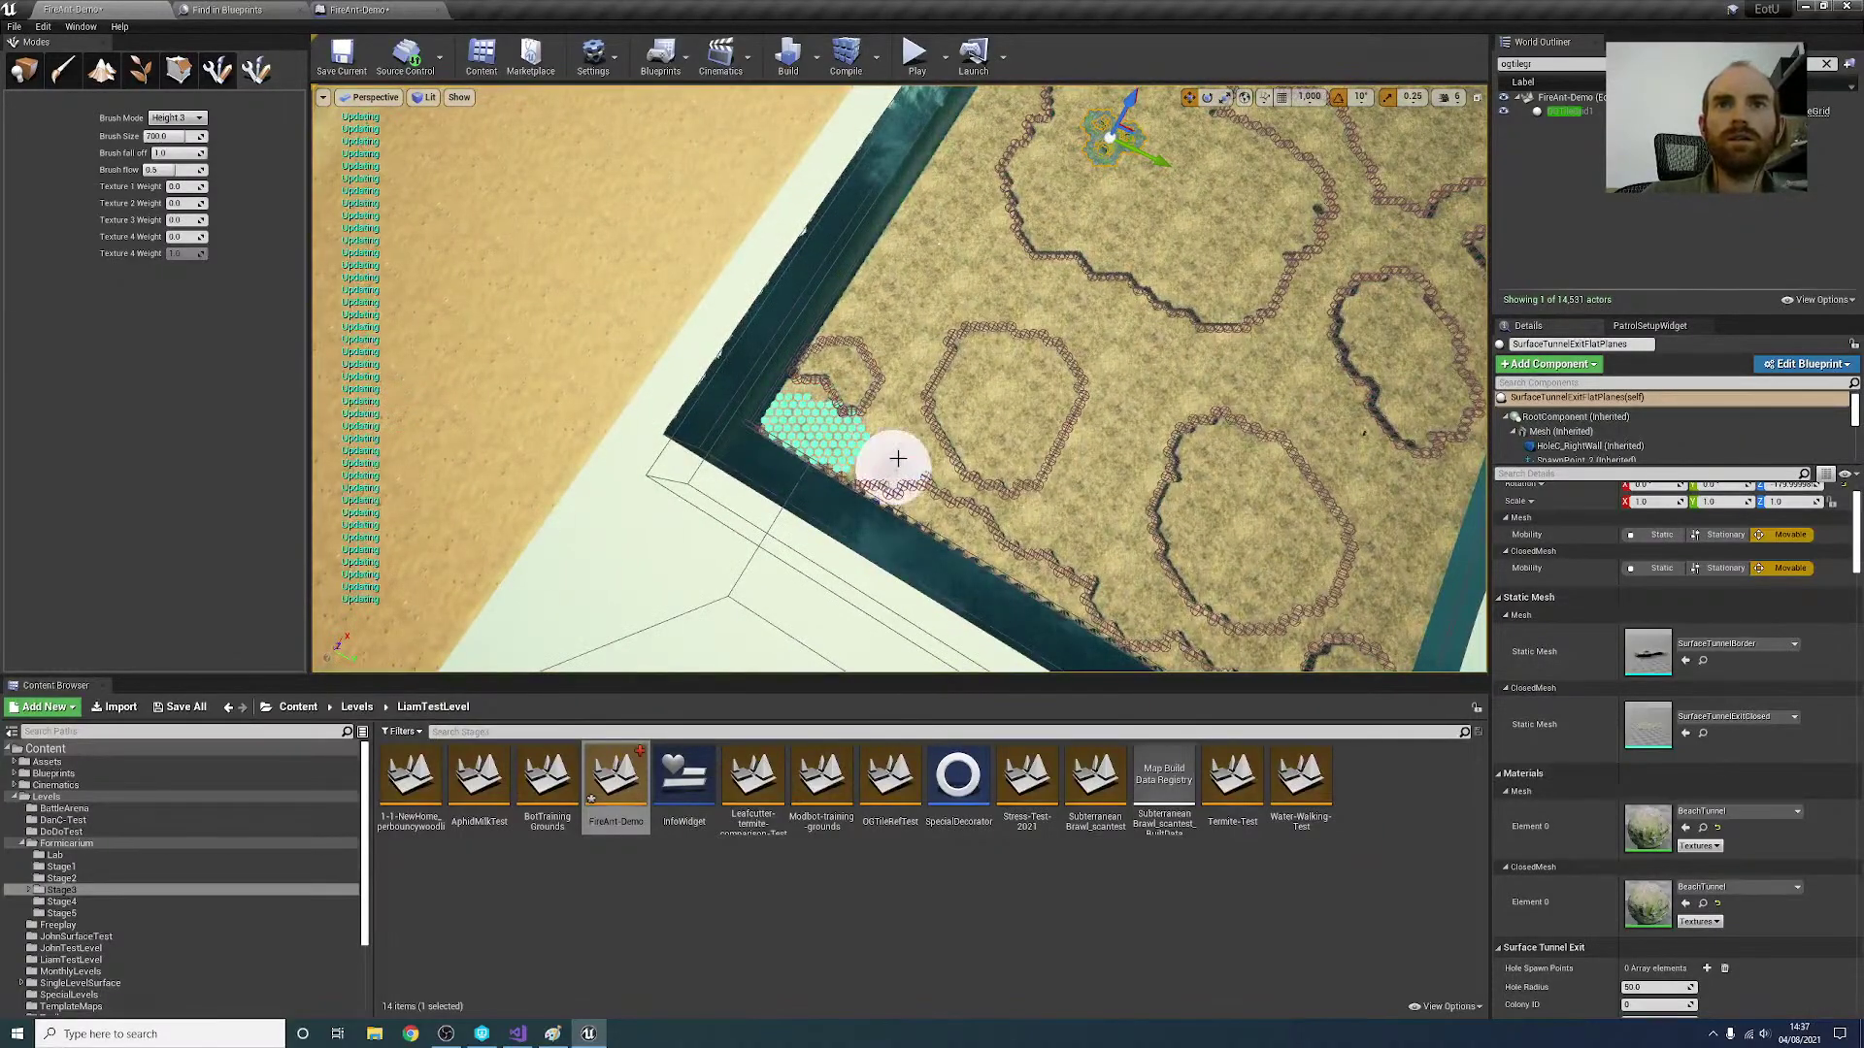
right_drag(891, 456, 932, 427)
scroll(887, 362, up, 4)
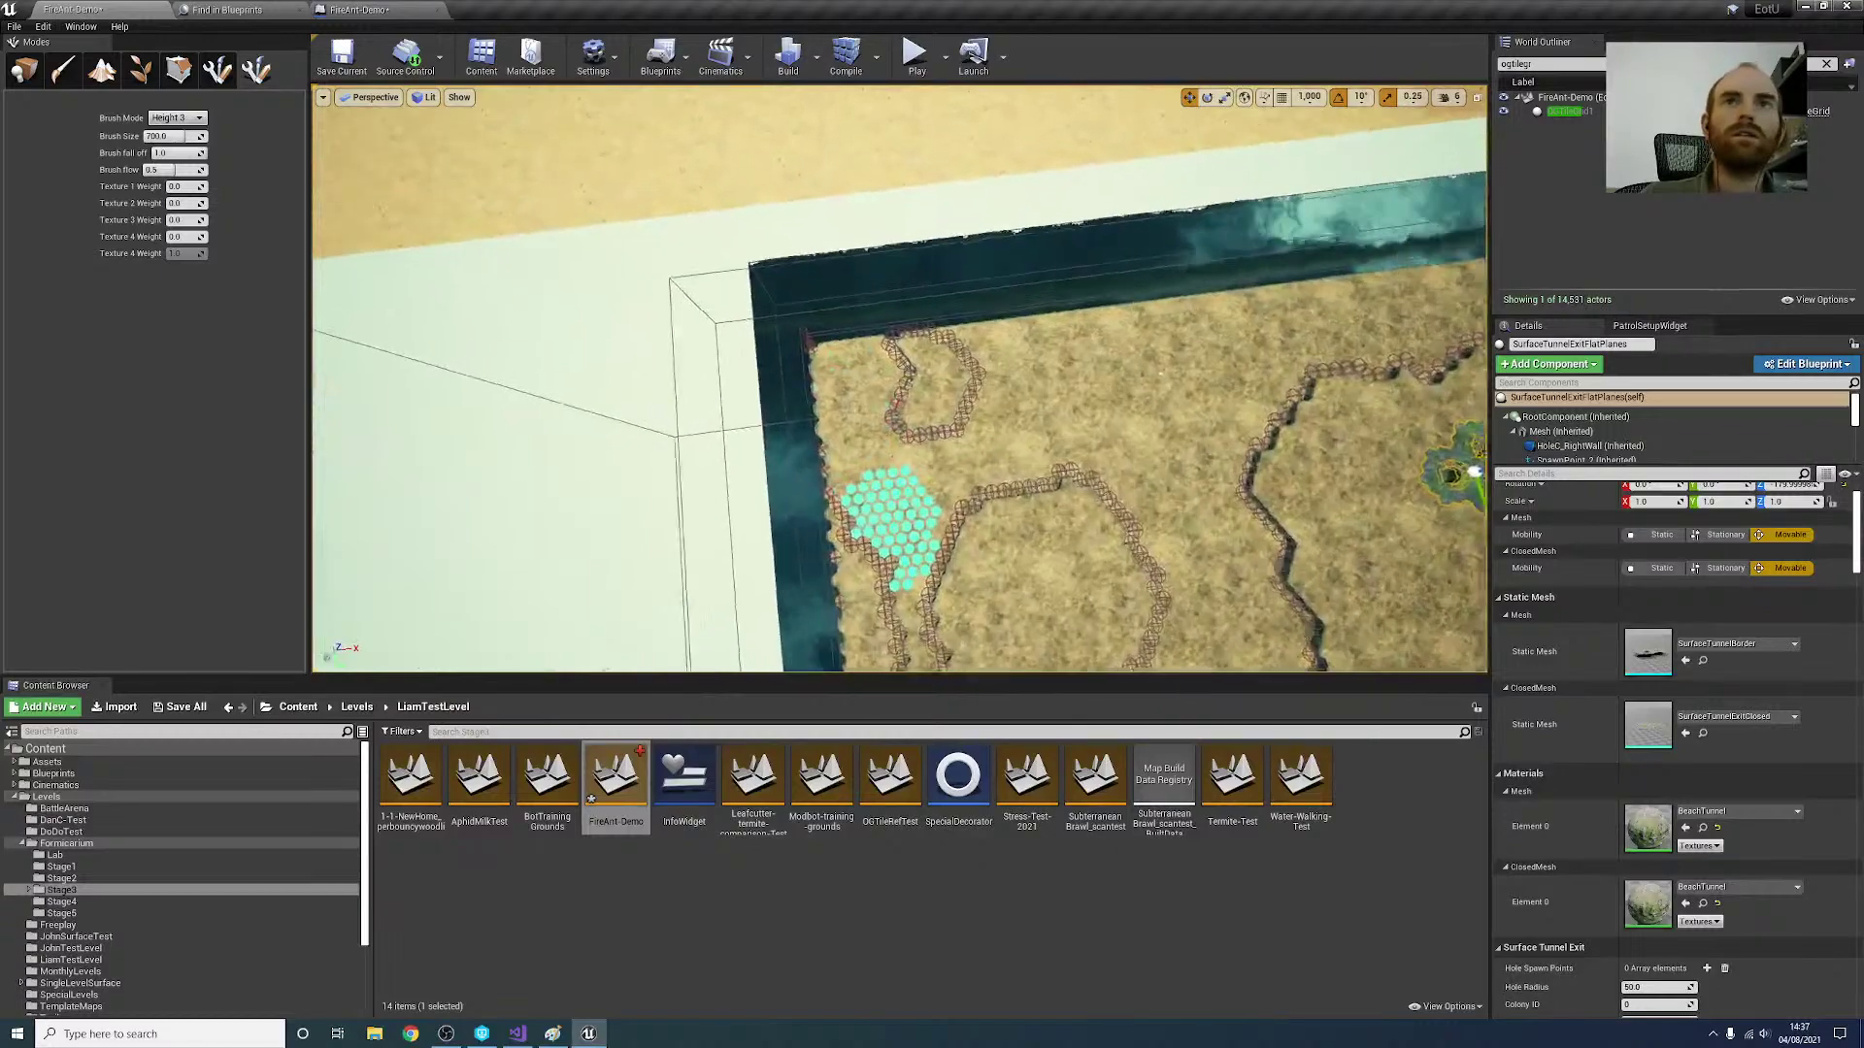
drag(896, 338, 934, 351)
Step: Set the terrain brush to Height 4 and fill out the small plateau in the northwest corner
click(192, 119)
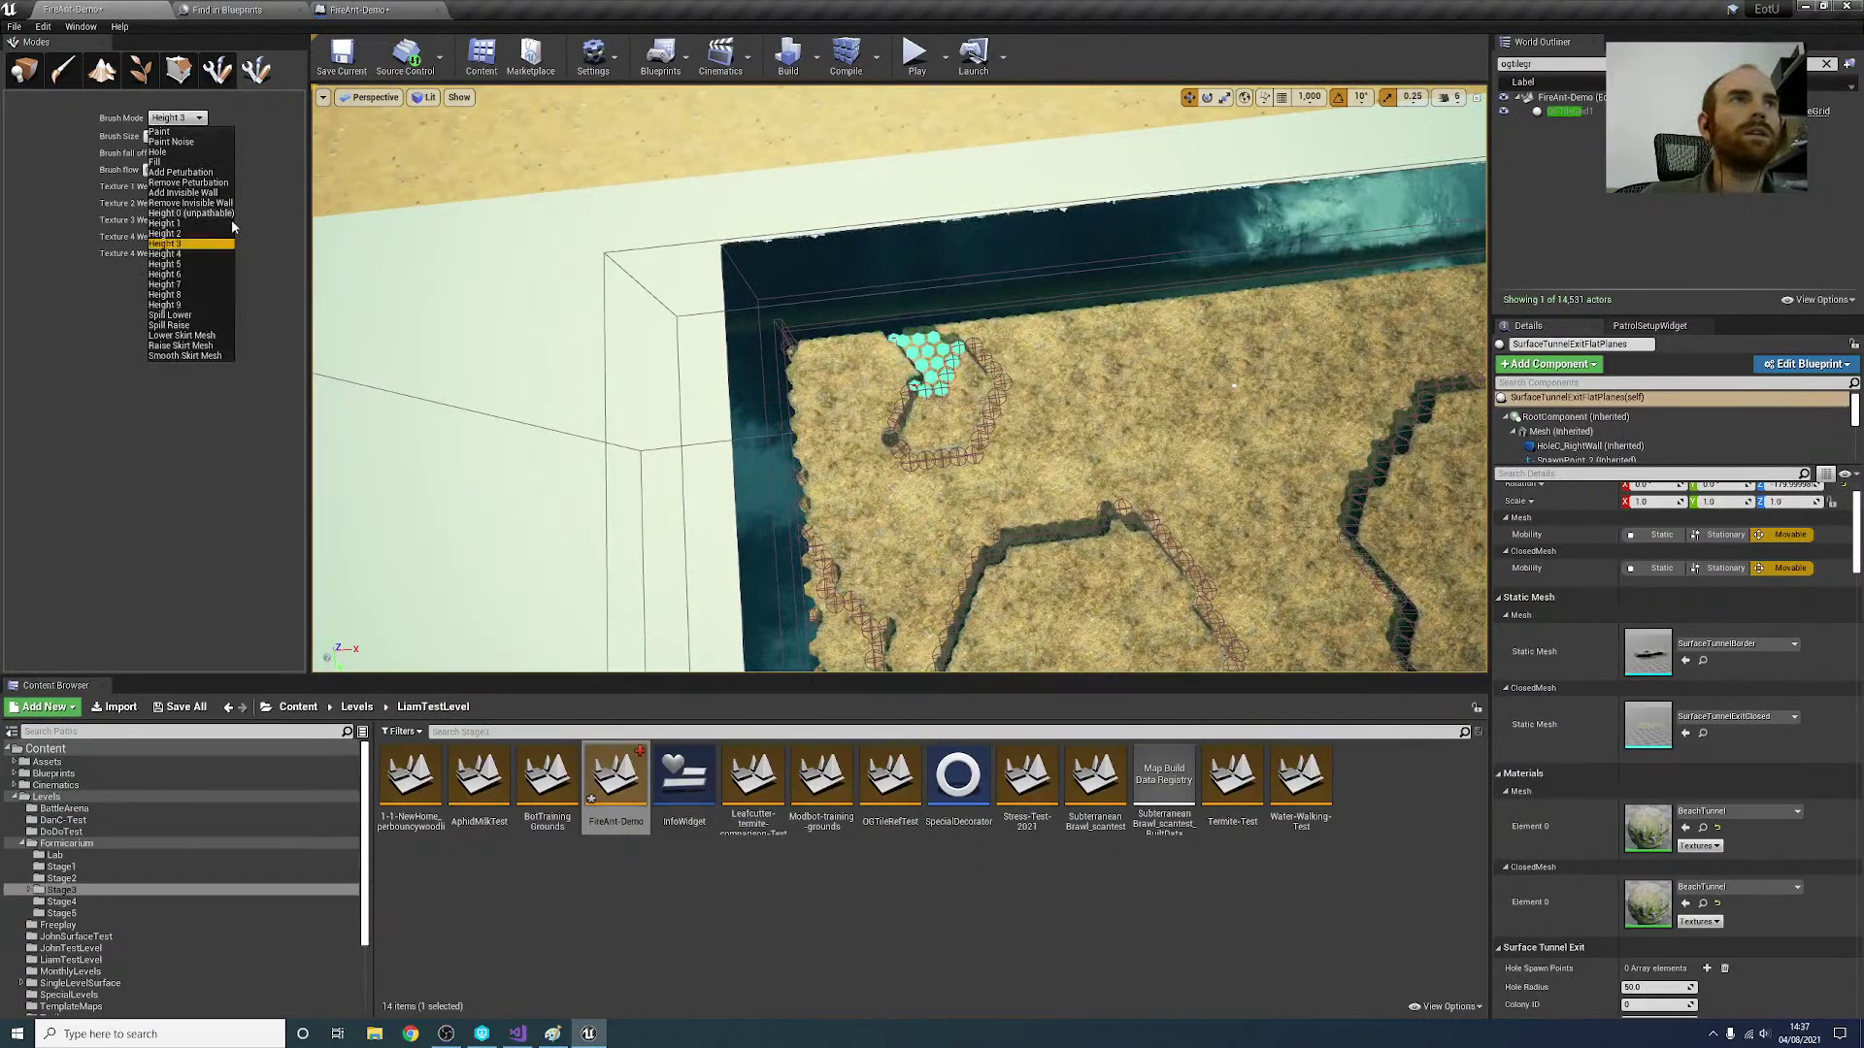
click(165, 254)
drag(845, 449, 874, 450)
right_drag(1109, 415, 999, 416)
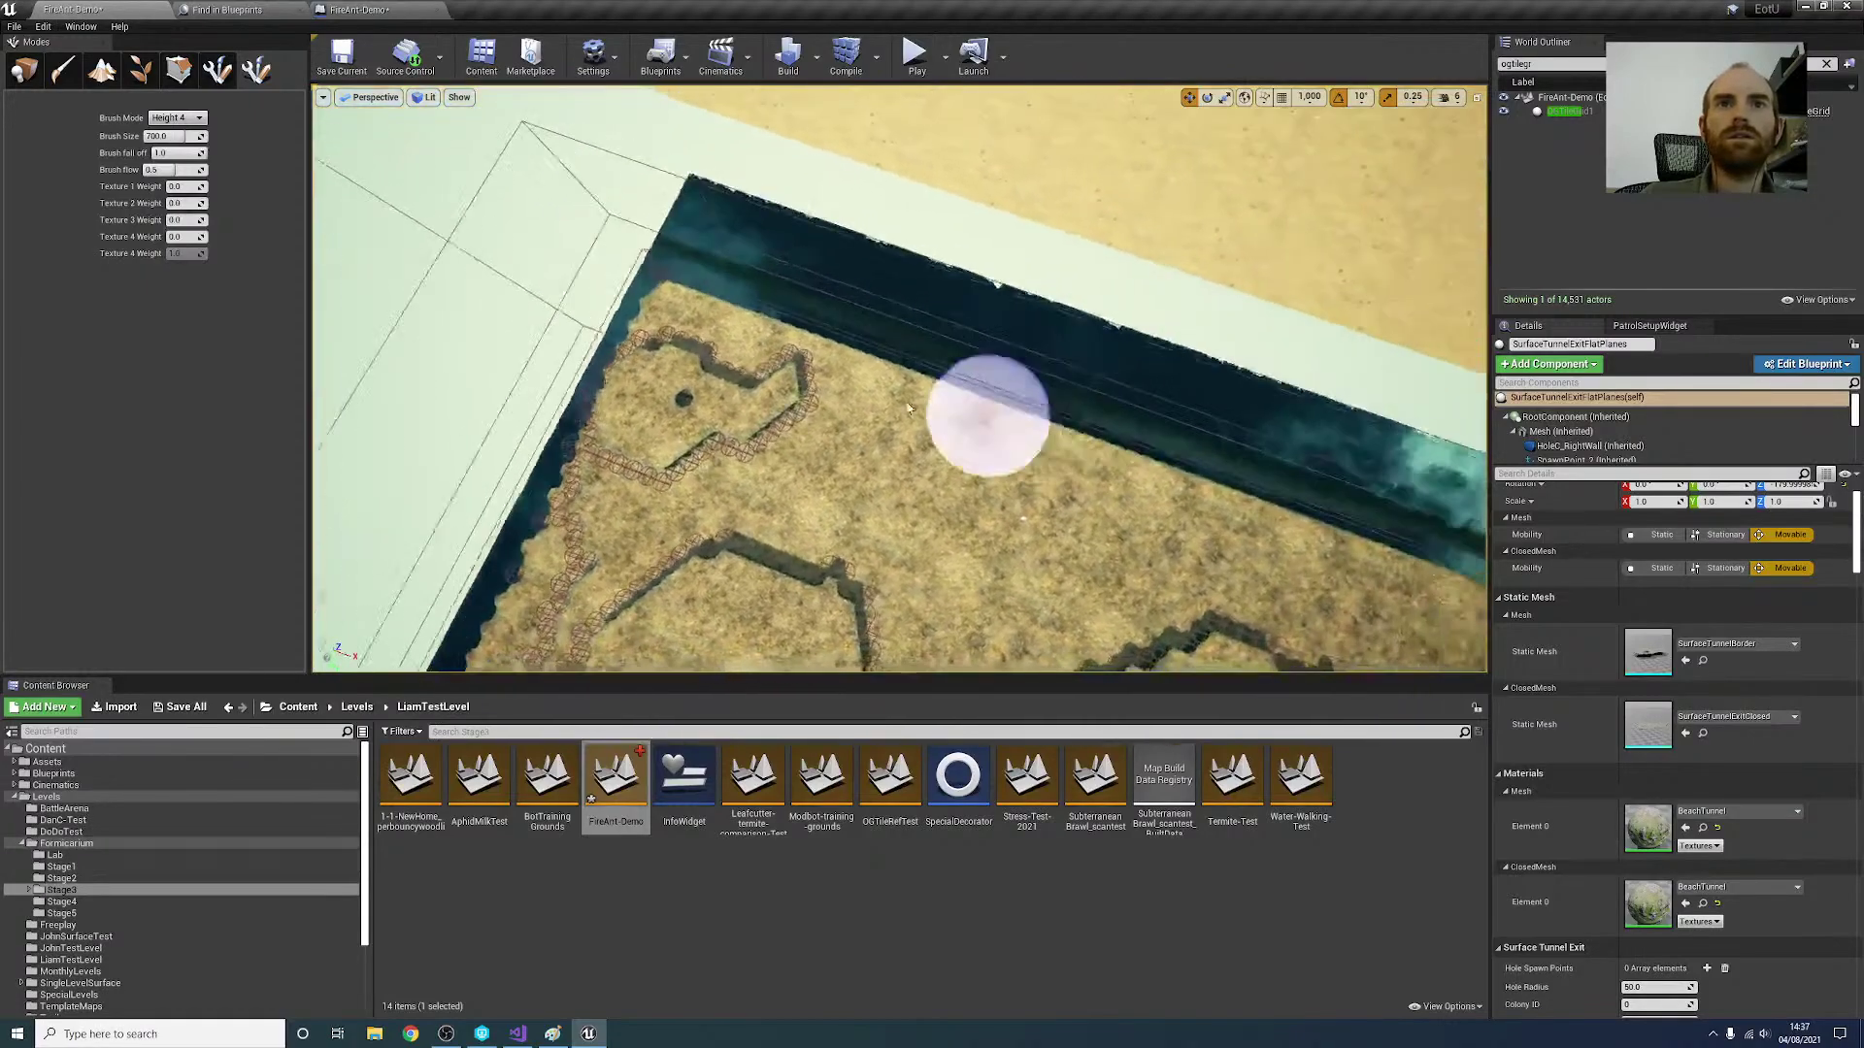
click(660, 398)
mouse_move(664, 396)
right_down()
mouse_move(885, 398)
mouse_move(758, 457)
mouse_move(495, 452)
mouse_move(854, 464)
right_up()
click(892, 451)
Step: Cut the southwest corner plateau back from the shoreline with the Height 3 brush, refining its edge at brush size 300
click(182, 119)
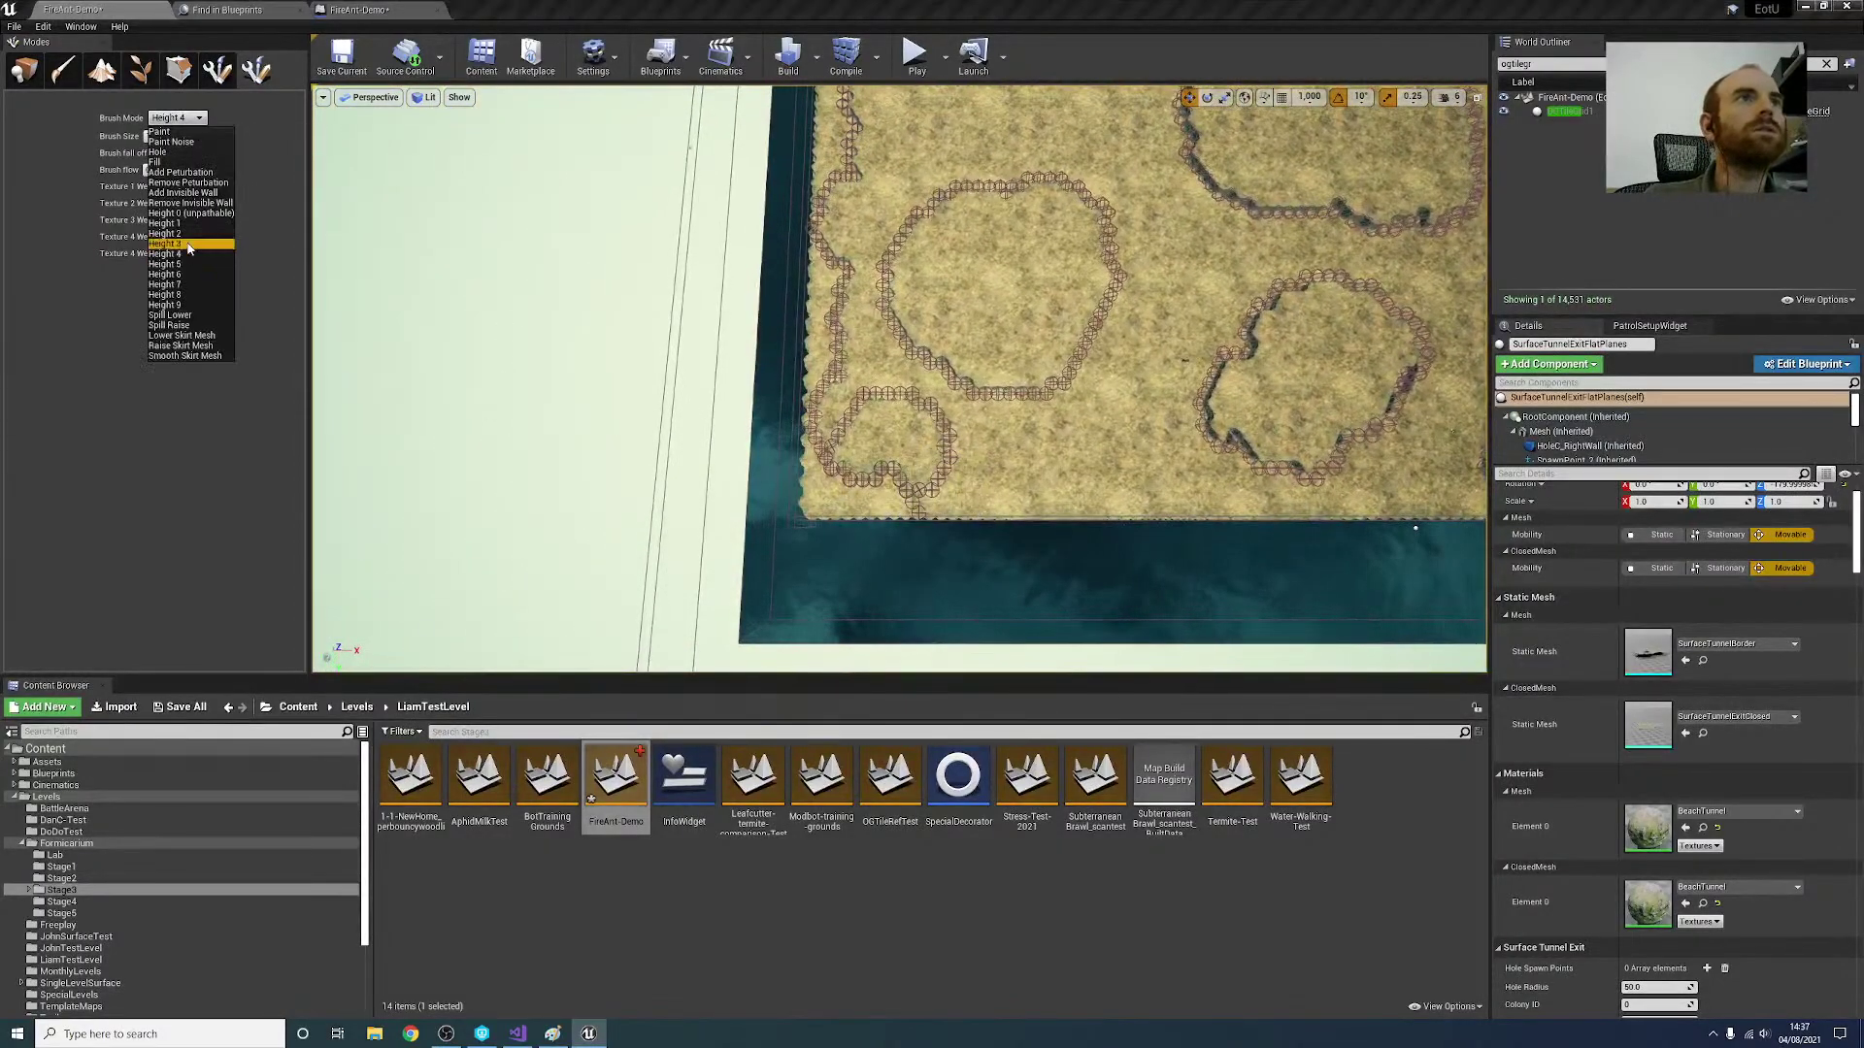
click(189, 244)
drag(811, 446, 879, 496)
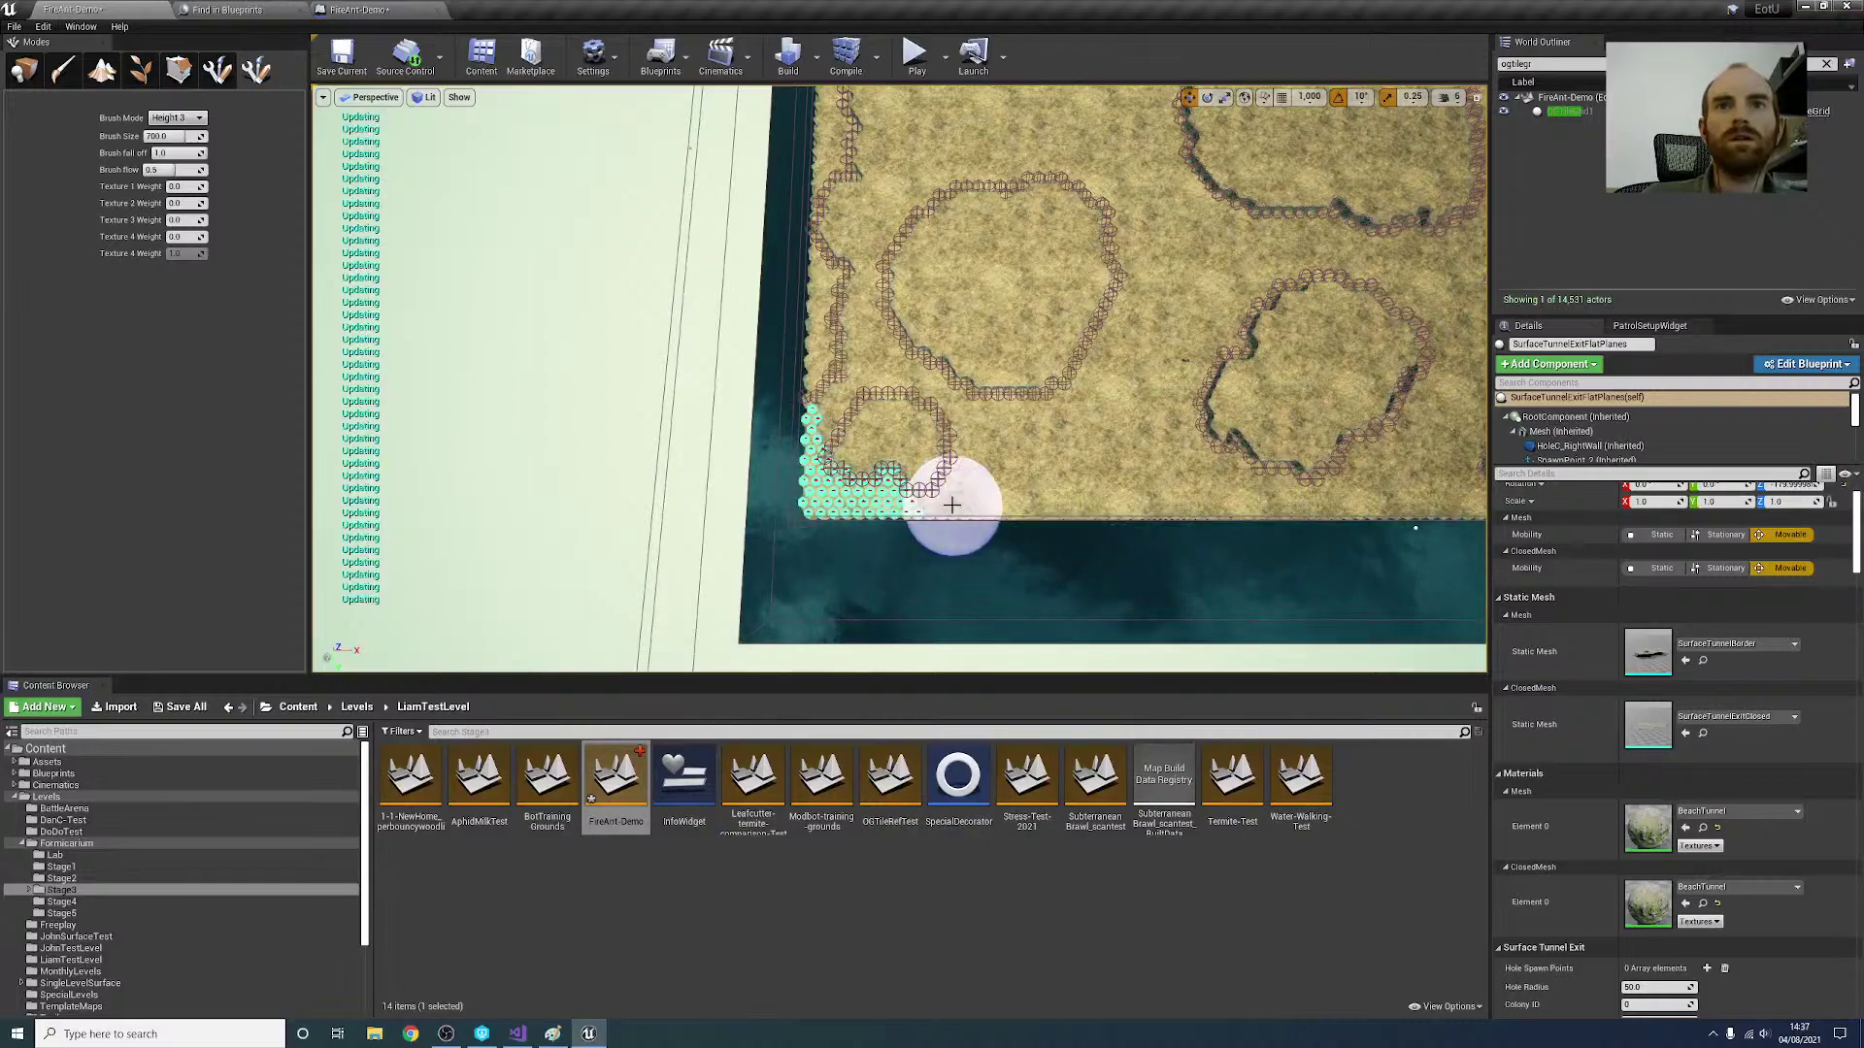
click(181, 137)
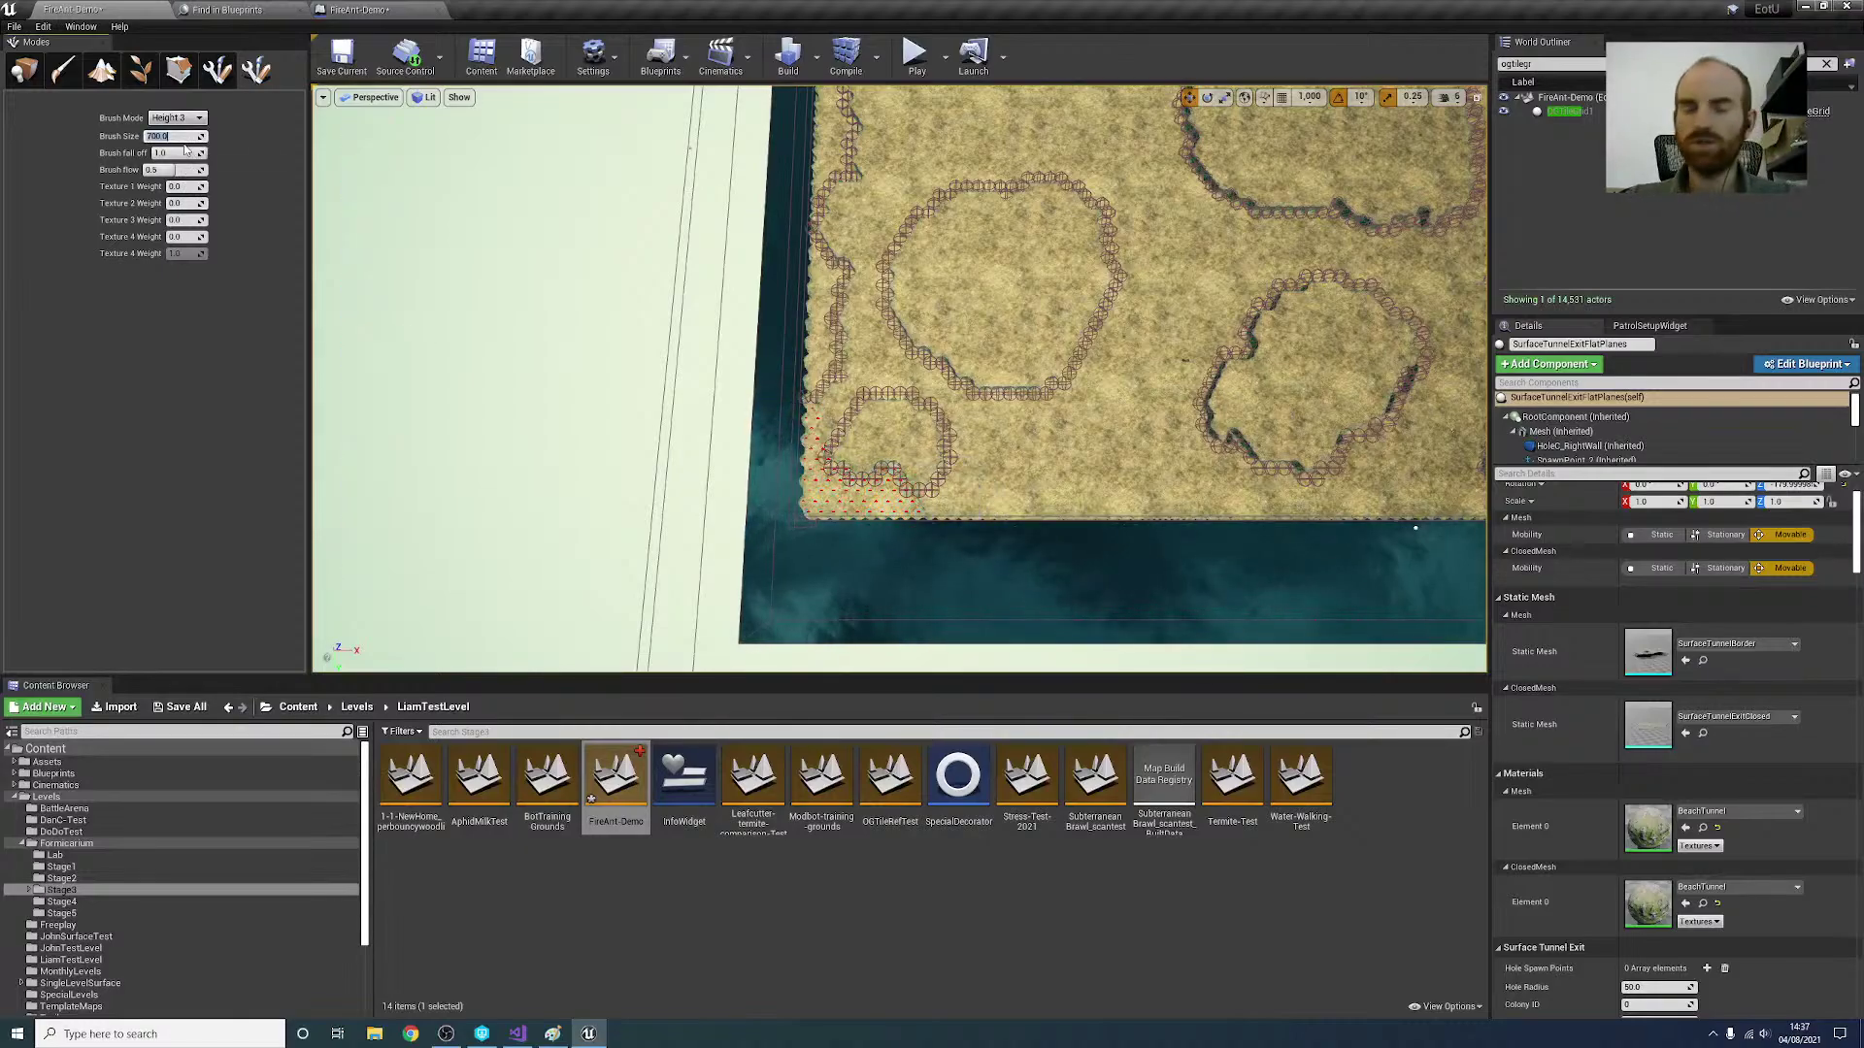
text(300)
key(Return)
mouse_move(906, 475)
mouse_down()
mouse_move(918, 489)
mouse_move(865, 470)
mouse_up()
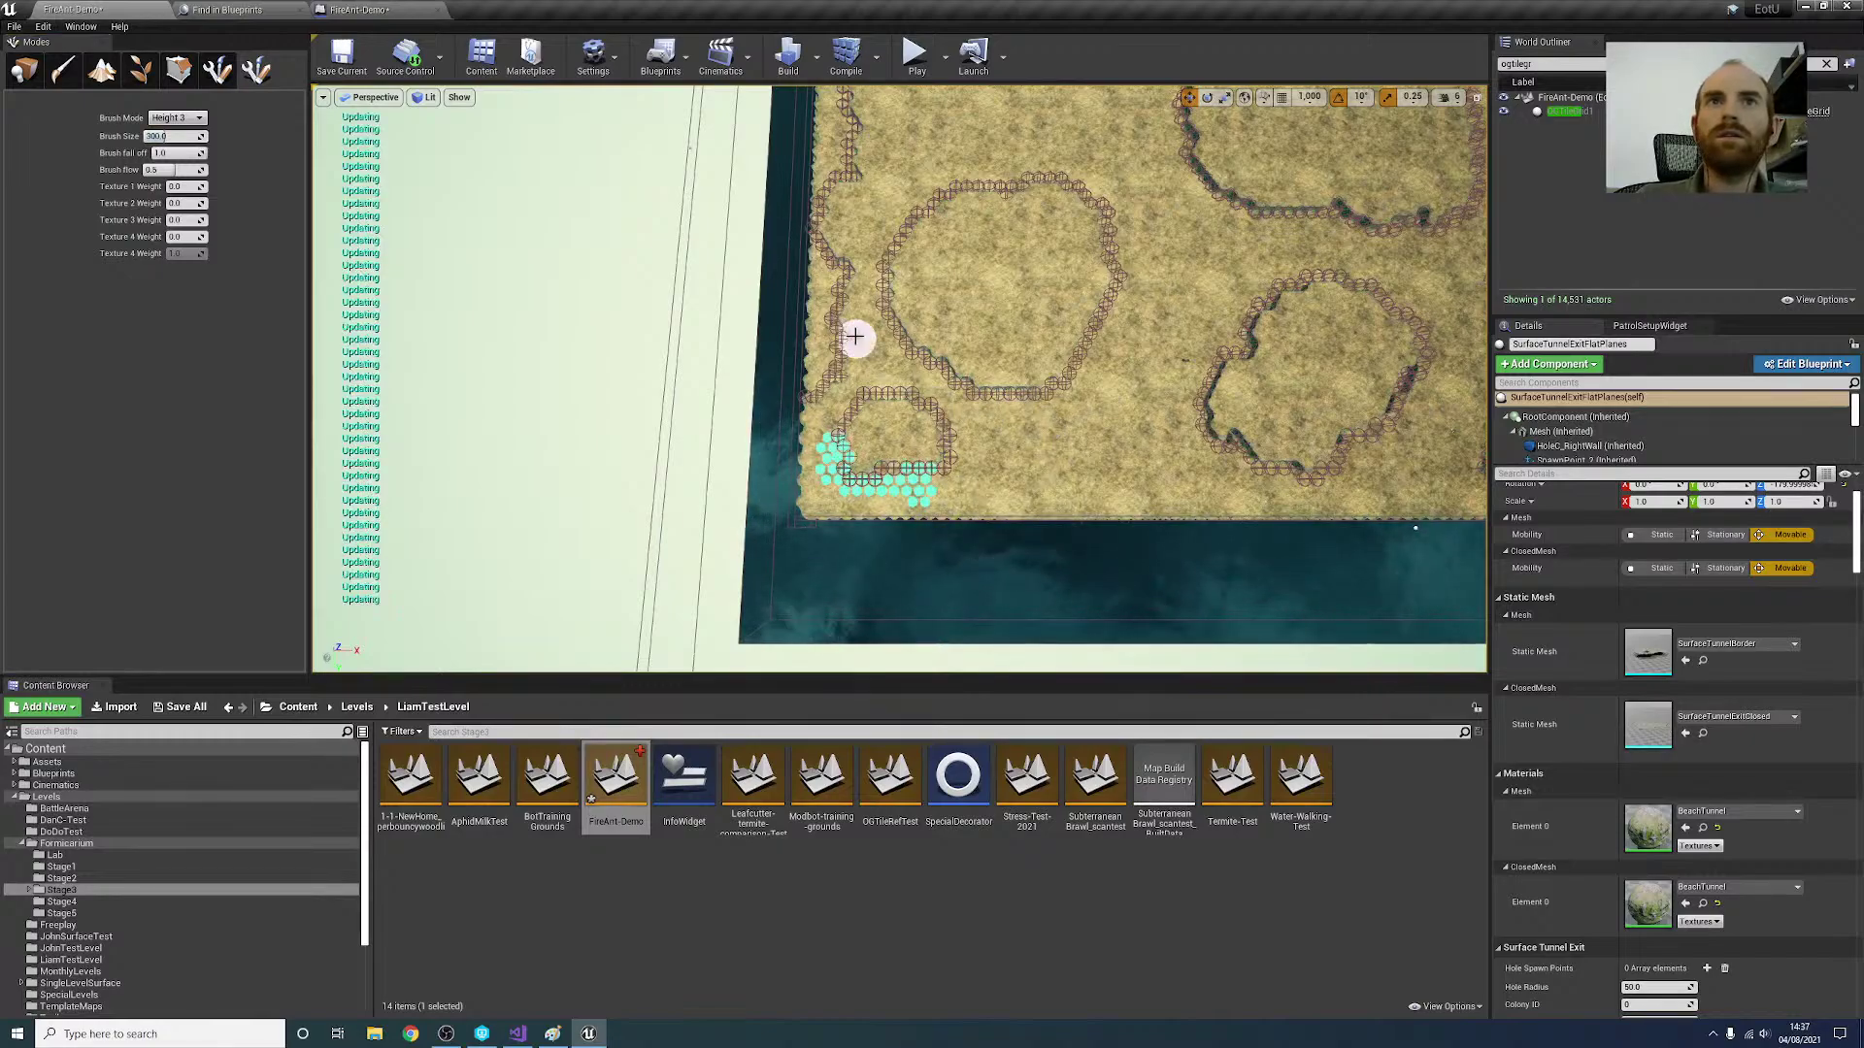
Step: Trim the edges of the western plateaus with the Height 3 brush to clean up their outlines
mouse_move(1103, 457)
right_down()
mouse_move(1145, 378)
mouse_move(971, 456)
right_up()
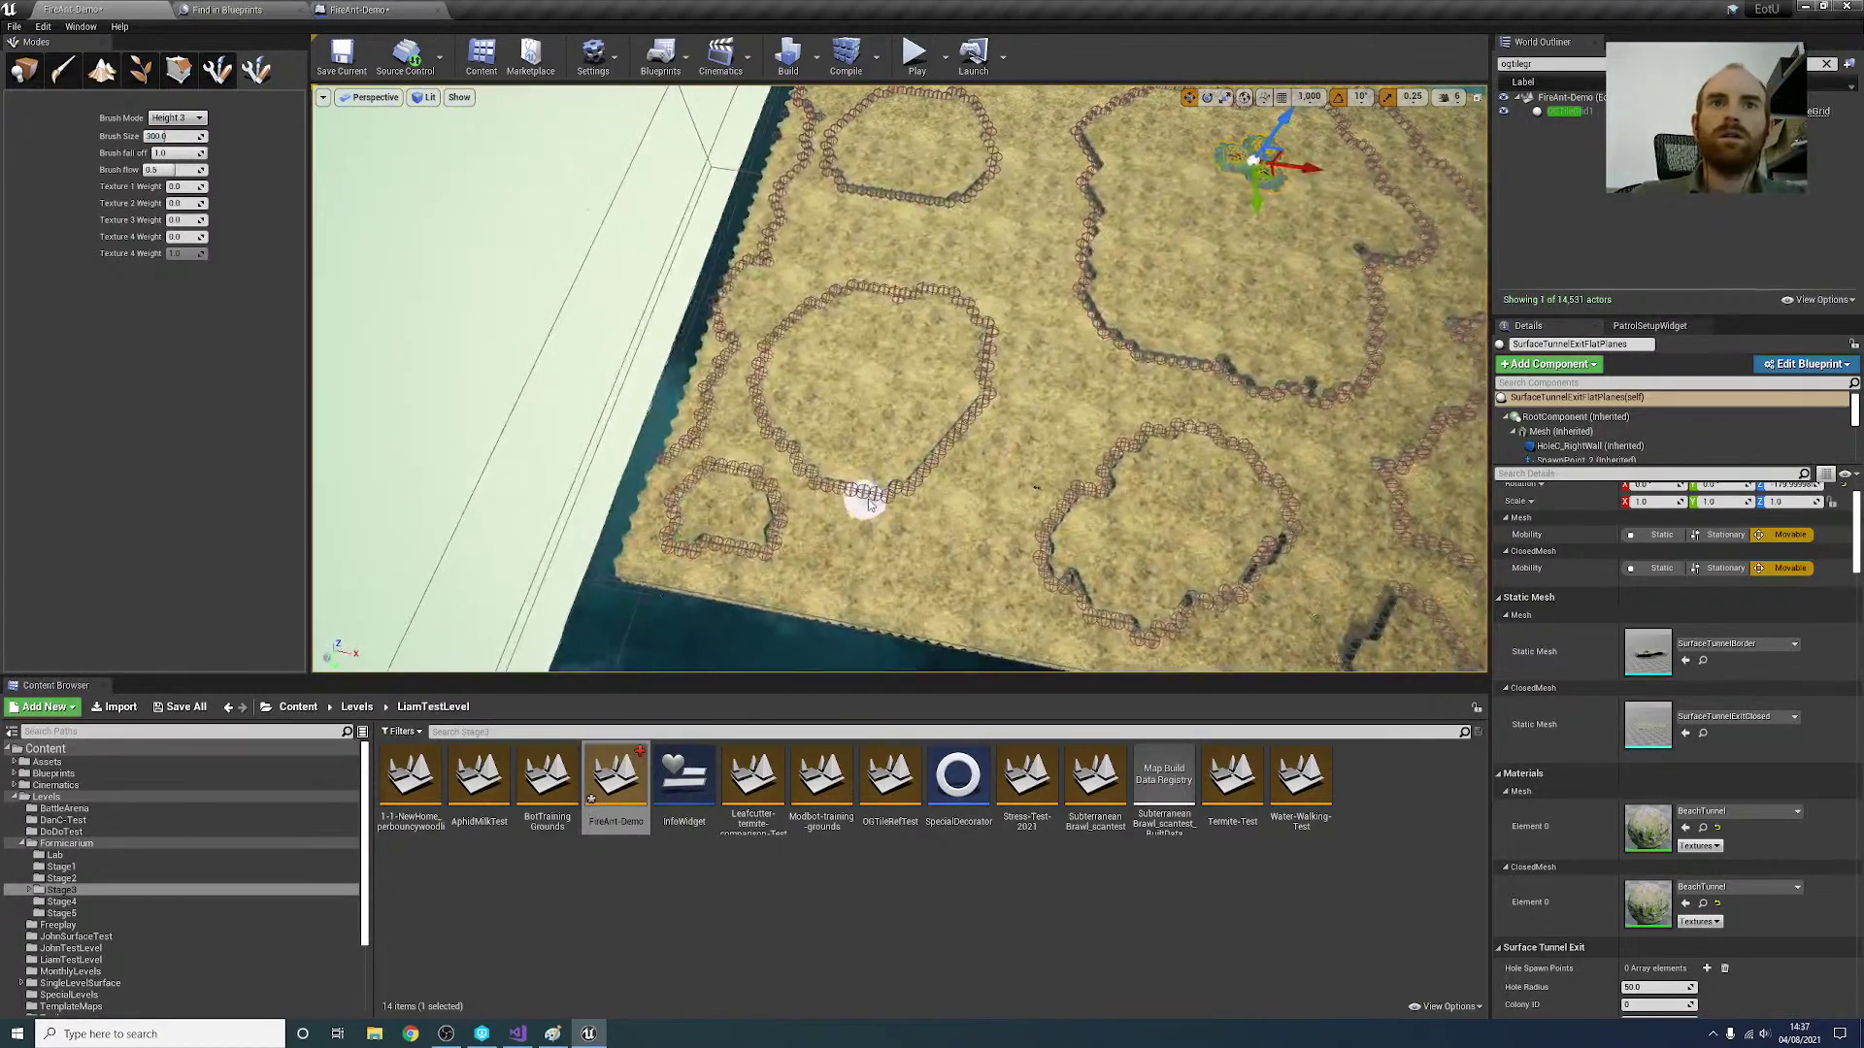
drag(806, 472, 859, 491)
mouse_move(1019, 475)
right_down()
mouse_move(961, 379)
mouse_move(1107, 417)
mouse_move(1262, 412)
right_up()
drag(917, 259, 903, 316)
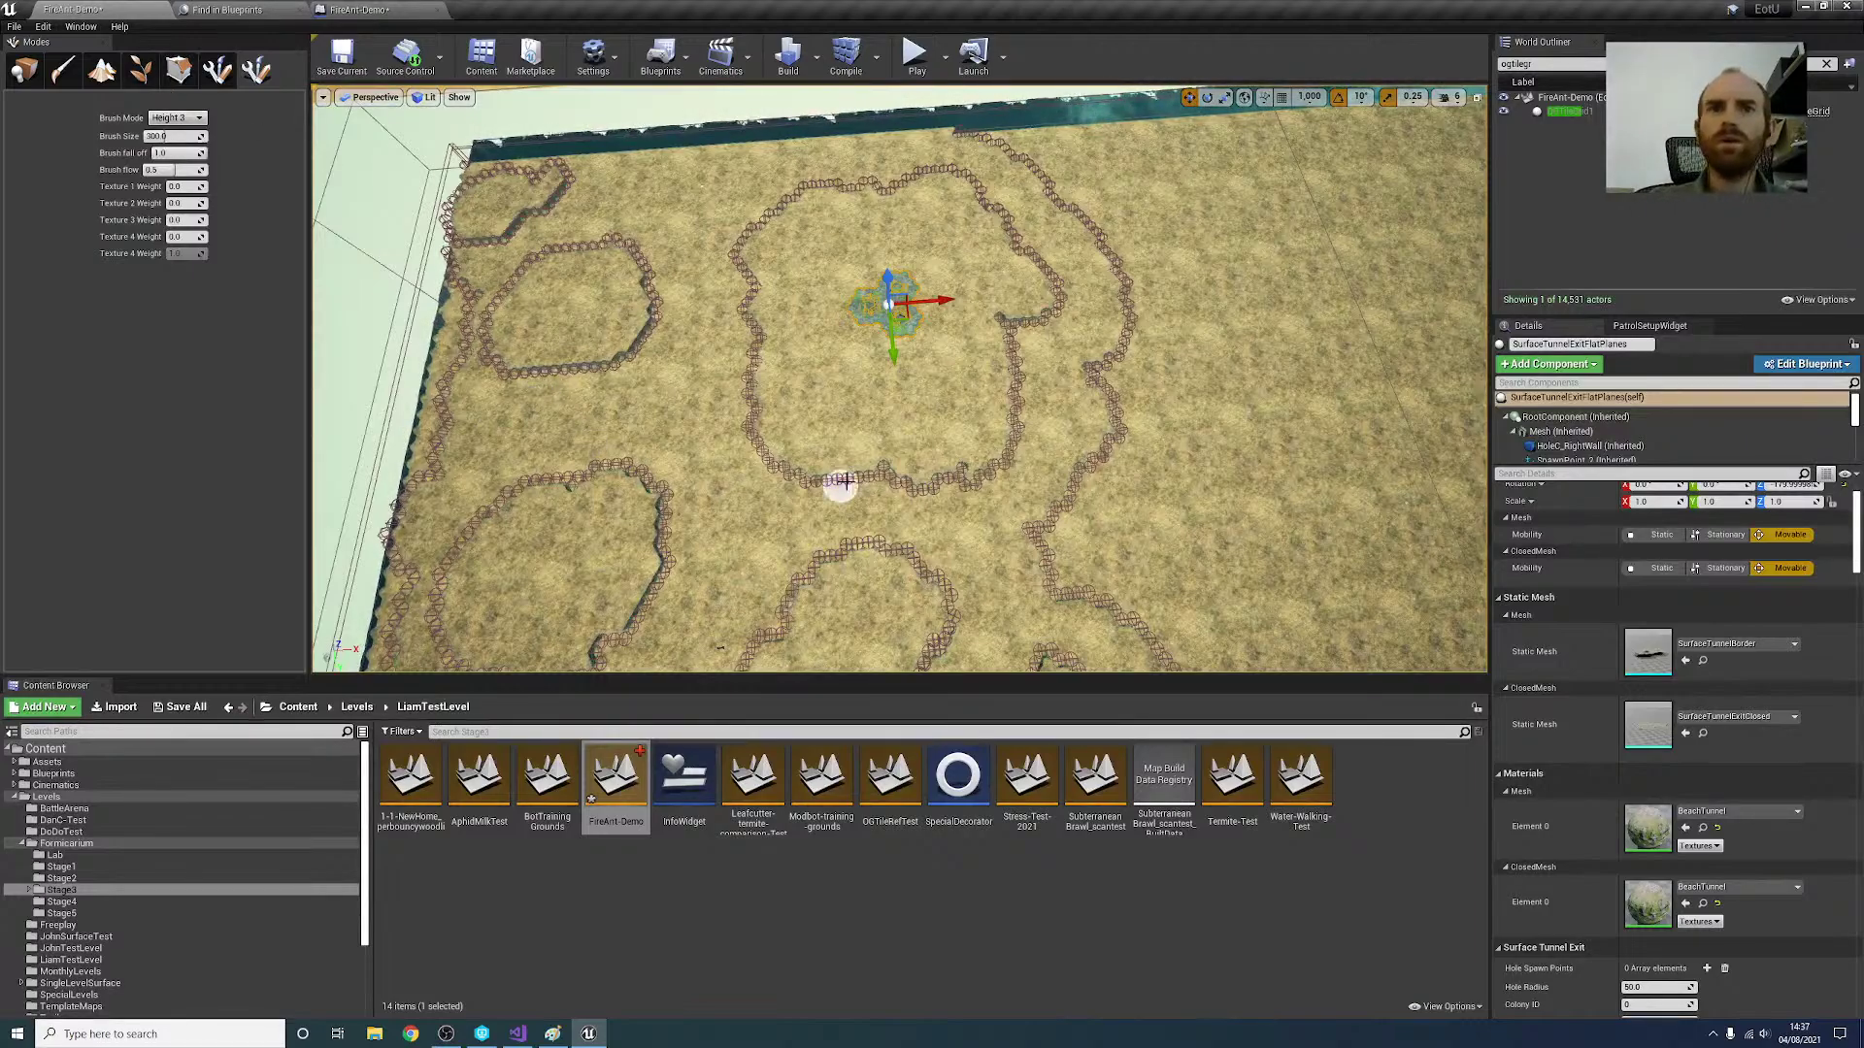
Step: Tidy the southeastern edge of the southern plateau with the Height 3 brush
mouse_move(841, 486)
right_down()
mouse_move(784, 544)
mouse_move(837, 514)
mouse_move(825, 534)
mouse_move(777, 529)
mouse_move(825, 485)
mouse_move(946, 548)
right_up()
key(s)
key(w)
key(s)
key(s)
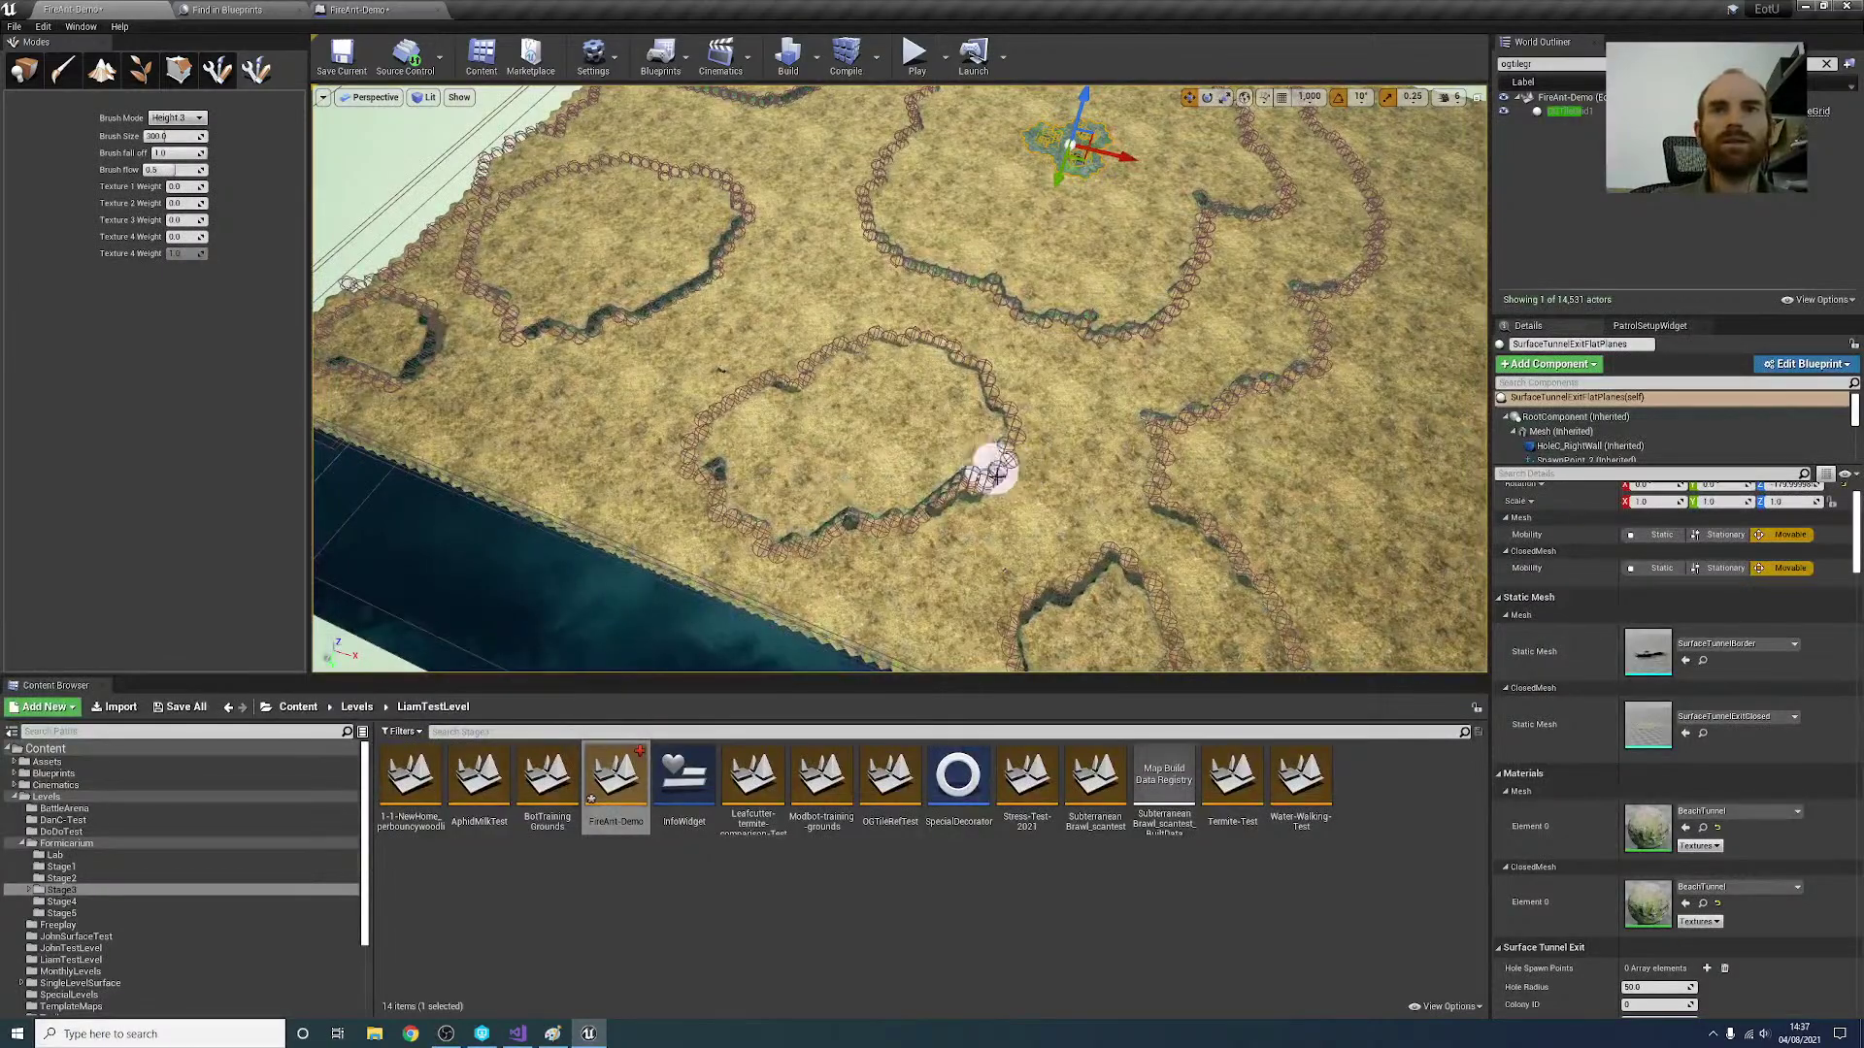
drag(992, 472, 946, 499)
key(a)
mouse_move(859, 529)
right_down()
mouse_move(980, 563)
mouse_move(912, 524)
mouse_move(931, 505)
mouse_move(937, 559)
mouse_move(932, 534)
right_up()
key(s)
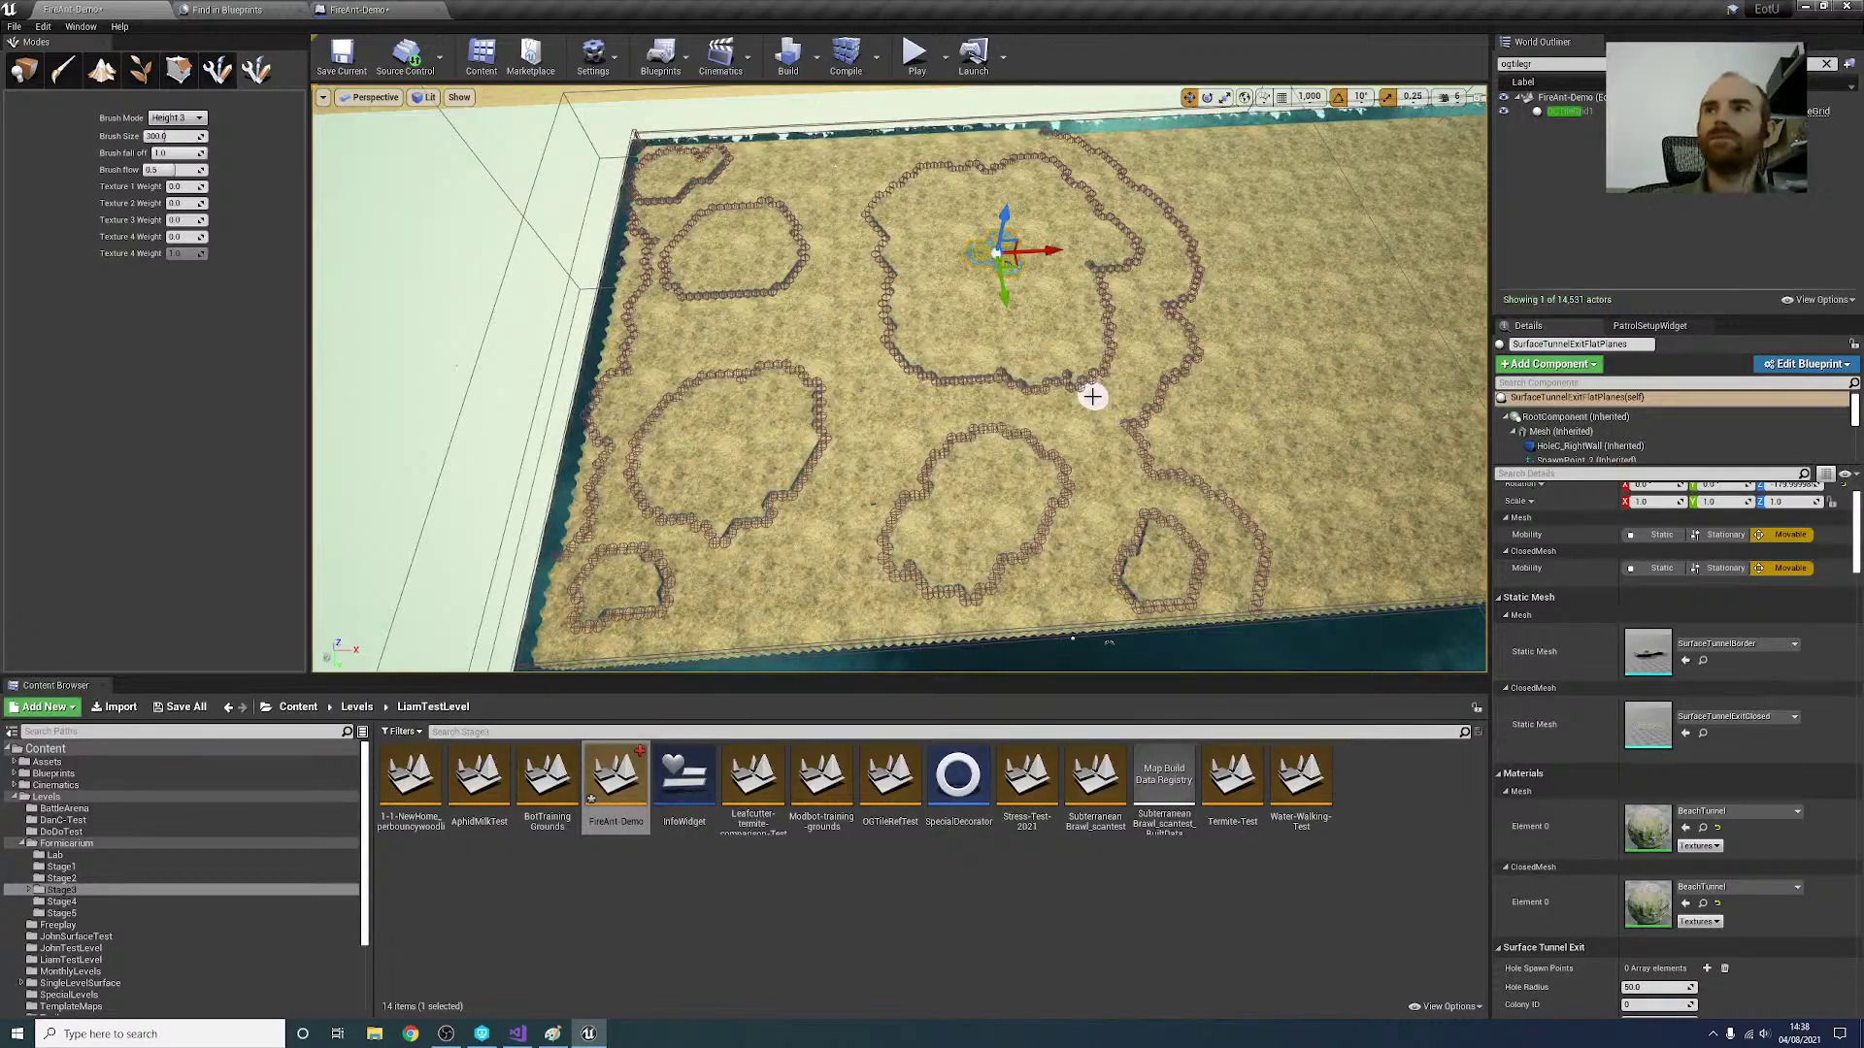
Step: In the Paint layout sketch, draw red brush paths from the three smaller circles through their openings into the central circle, then return to the level
click(552, 1034)
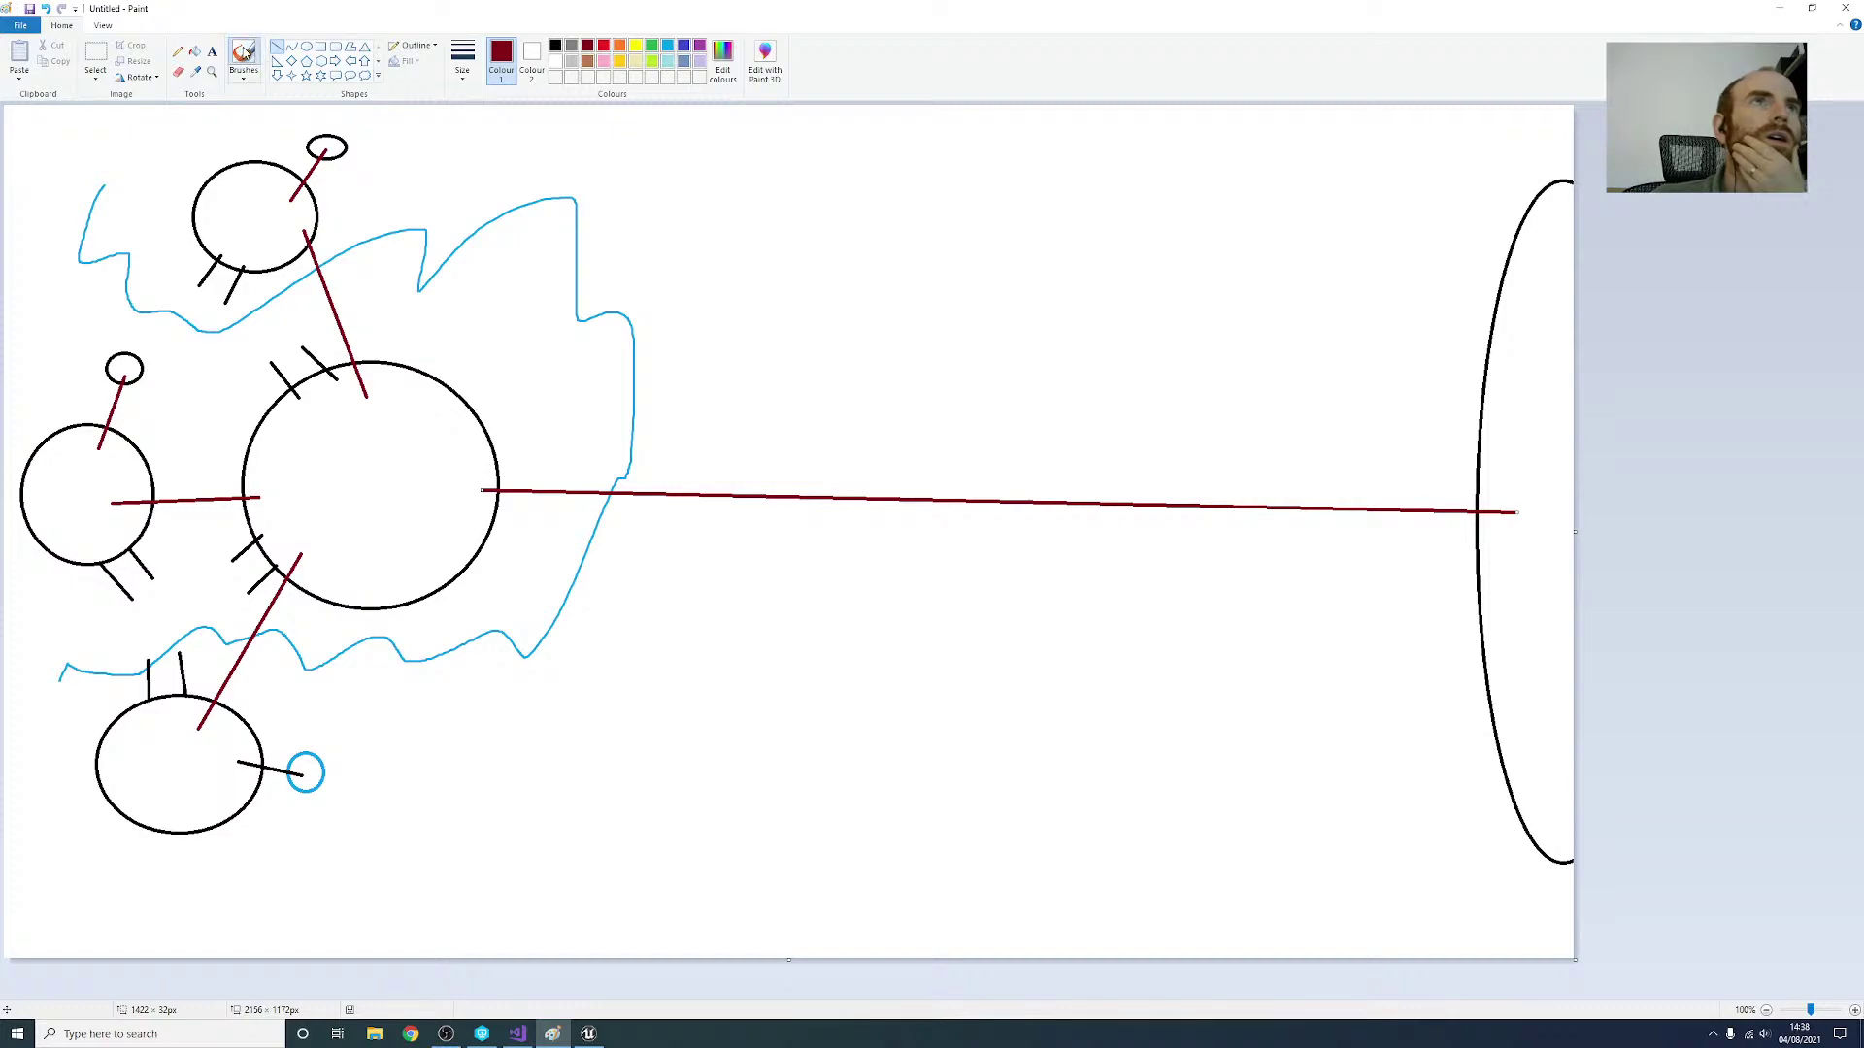
click(244, 61)
click(603, 46)
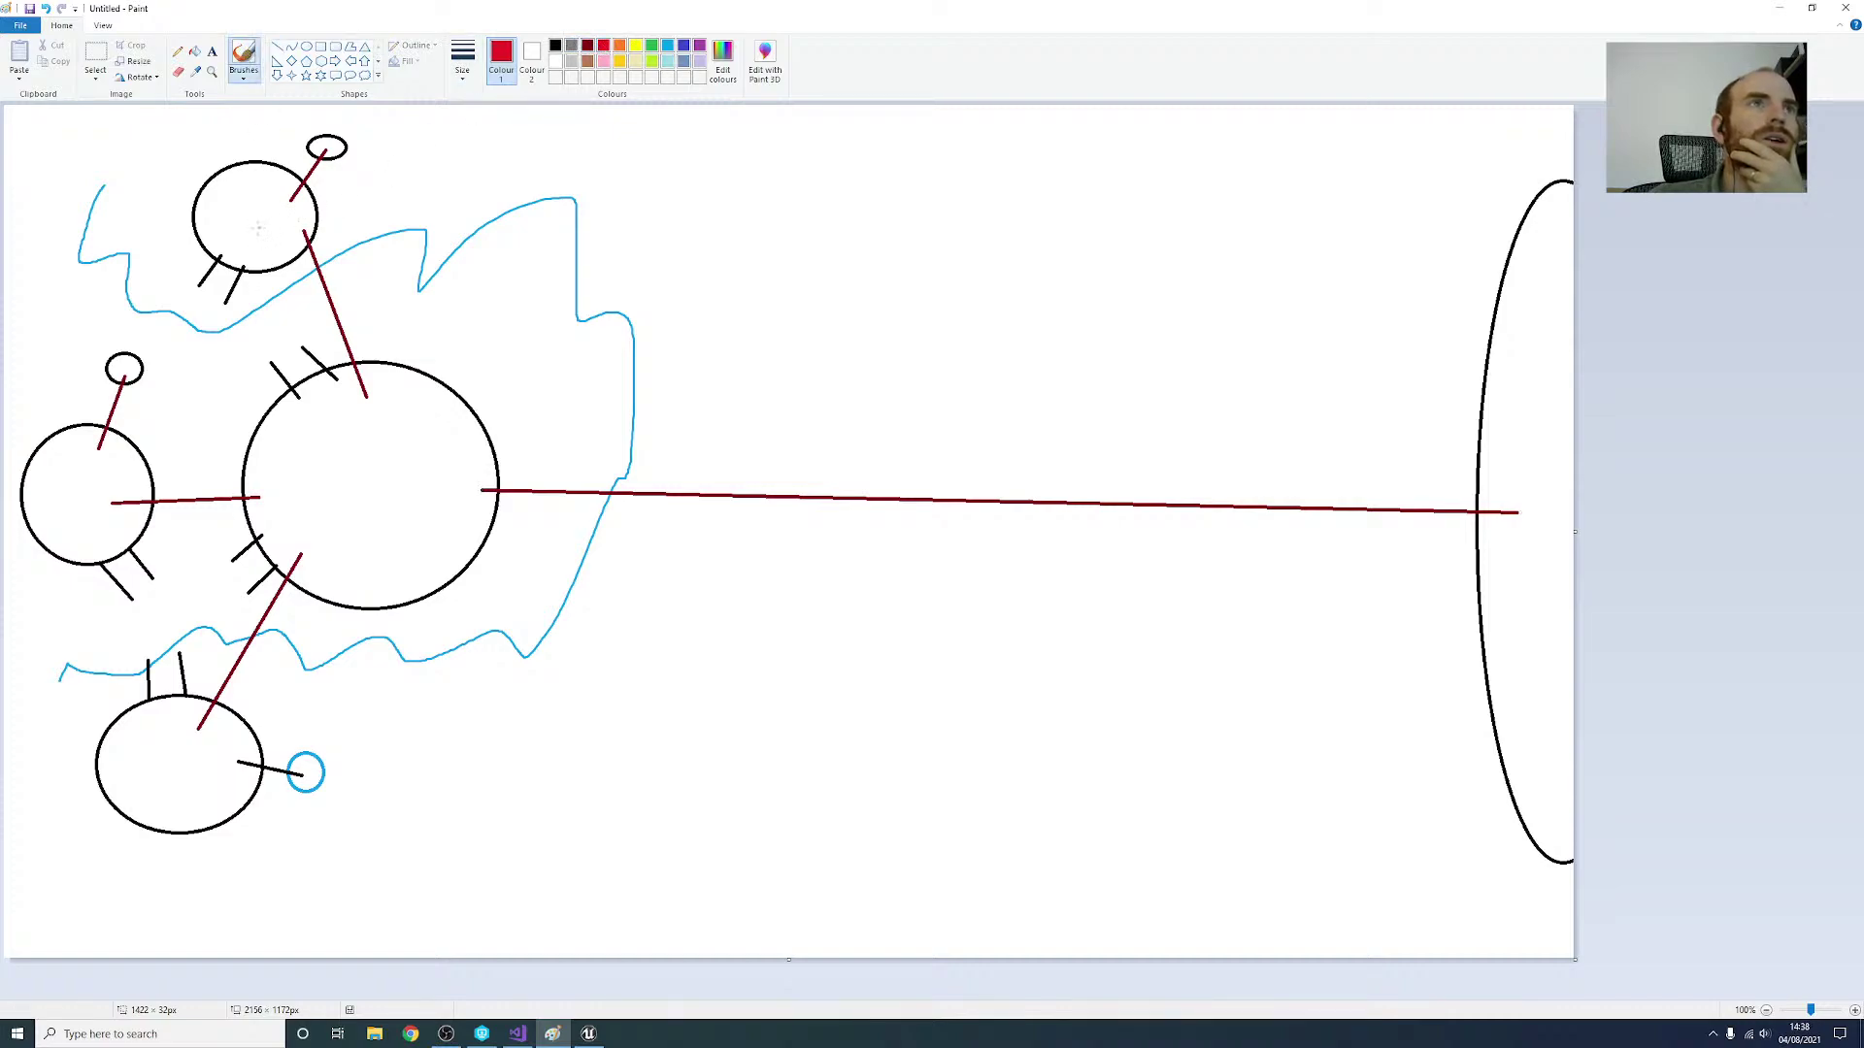
mouse_move(251, 234)
mouse_down()
mouse_move(211, 296)
mouse_move(335, 421)
mouse_up()
mouse_move(109, 544)
mouse_down()
mouse_move(144, 588)
mouse_move(300, 532)
mouse_up()
drag(171, 714, 247, 571)
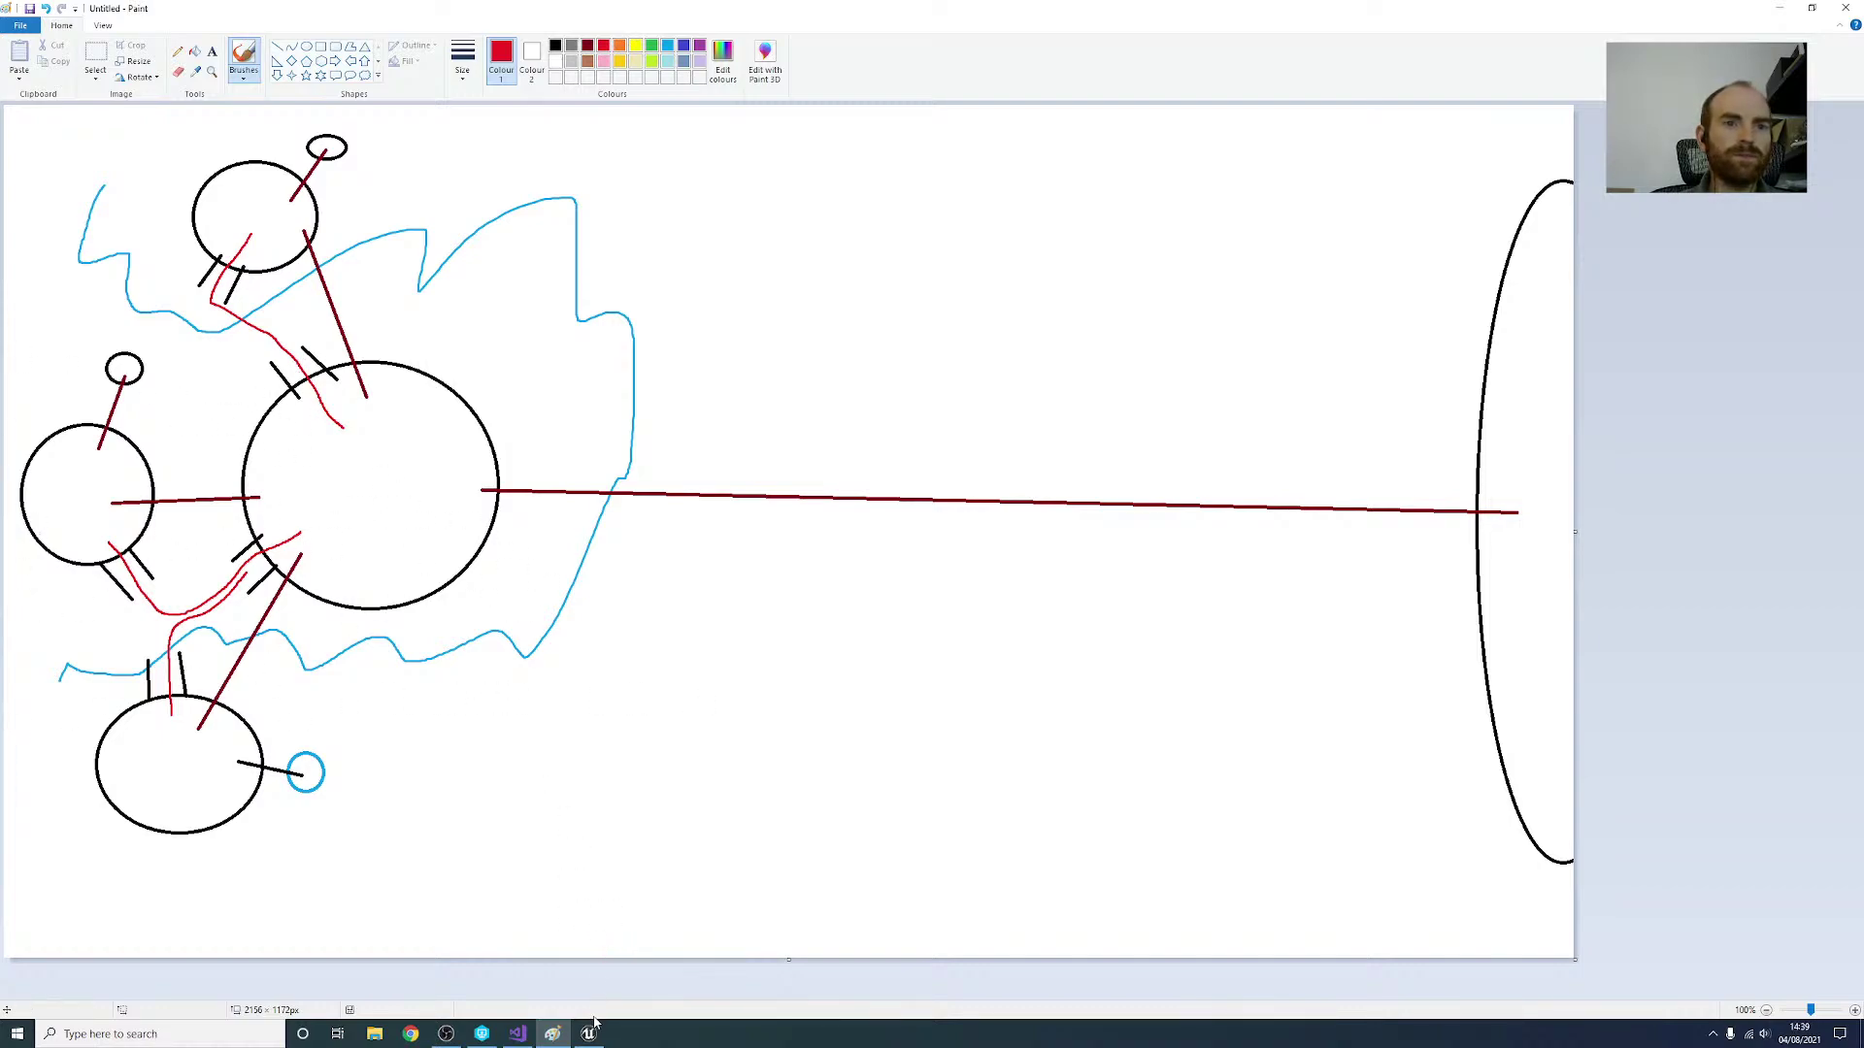
click(1782, 9)
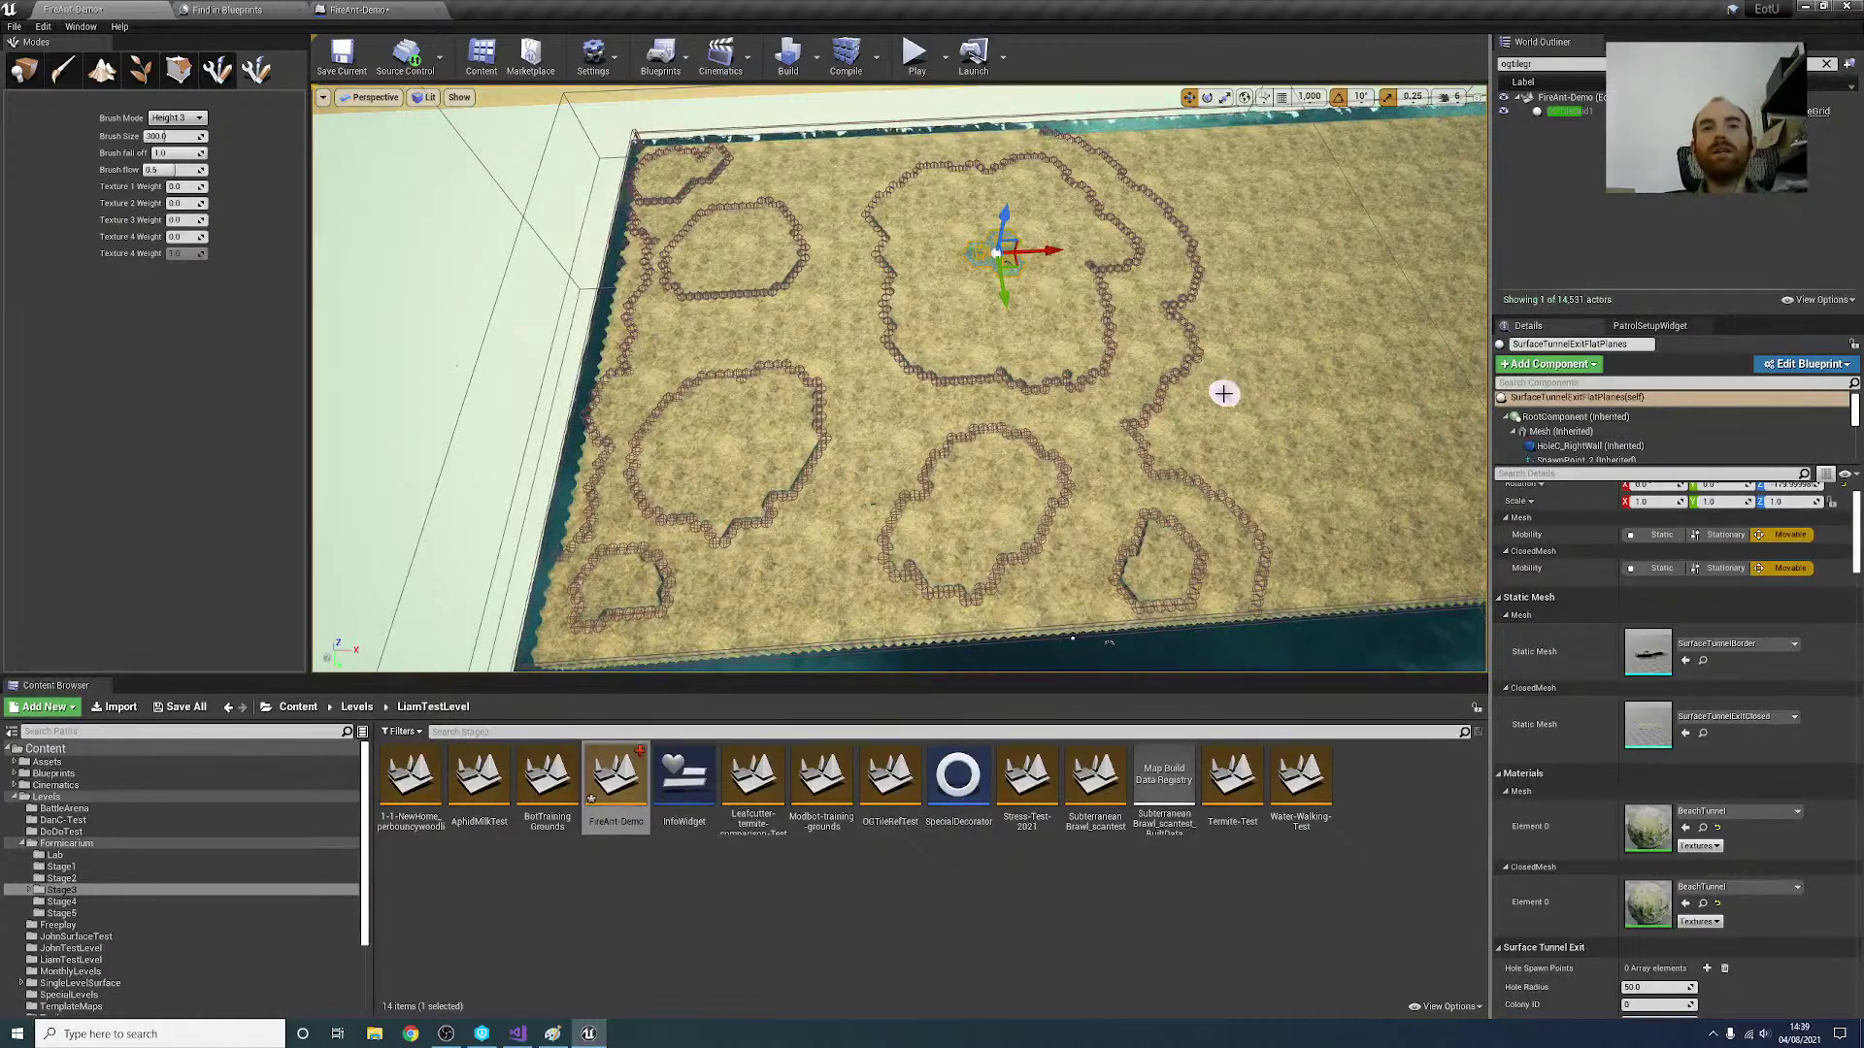
Step: Search the whole Content folder for "ramp" and place a BeachRampLarge southwest of the nest plateau, rotated towards its edge
mouse_move(1206, 374)
right_down()
mouse_move(1155, 394)
mouse_move(1247, 276)
mouse_move(1208, 374)
mouse_move(1248, 374)
mouse_move(1228, 413)
mouse_move(1249, 385)
mouse_move(1196, 397)
mouse_move(1206, 379)
right_up()
key(w)
key(w)
key(s)
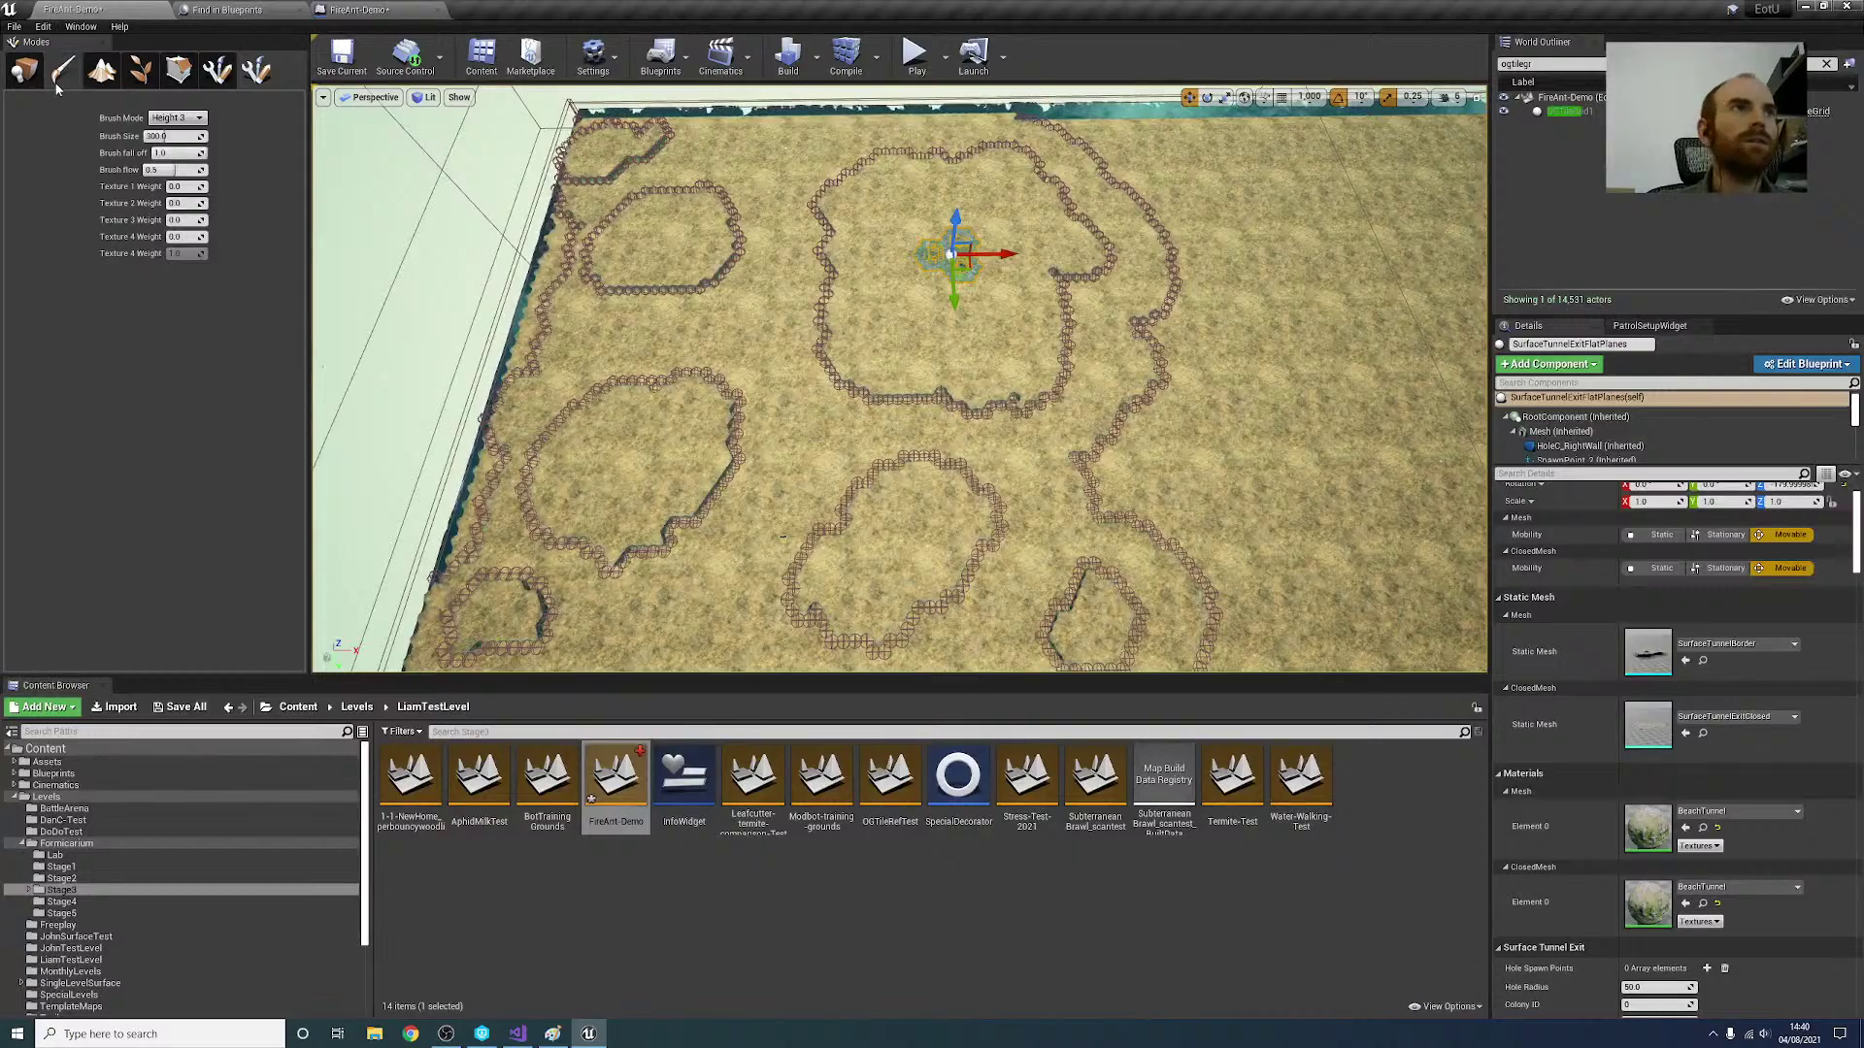
click(24, 68)
right_drag(621, 485, 618, 573)
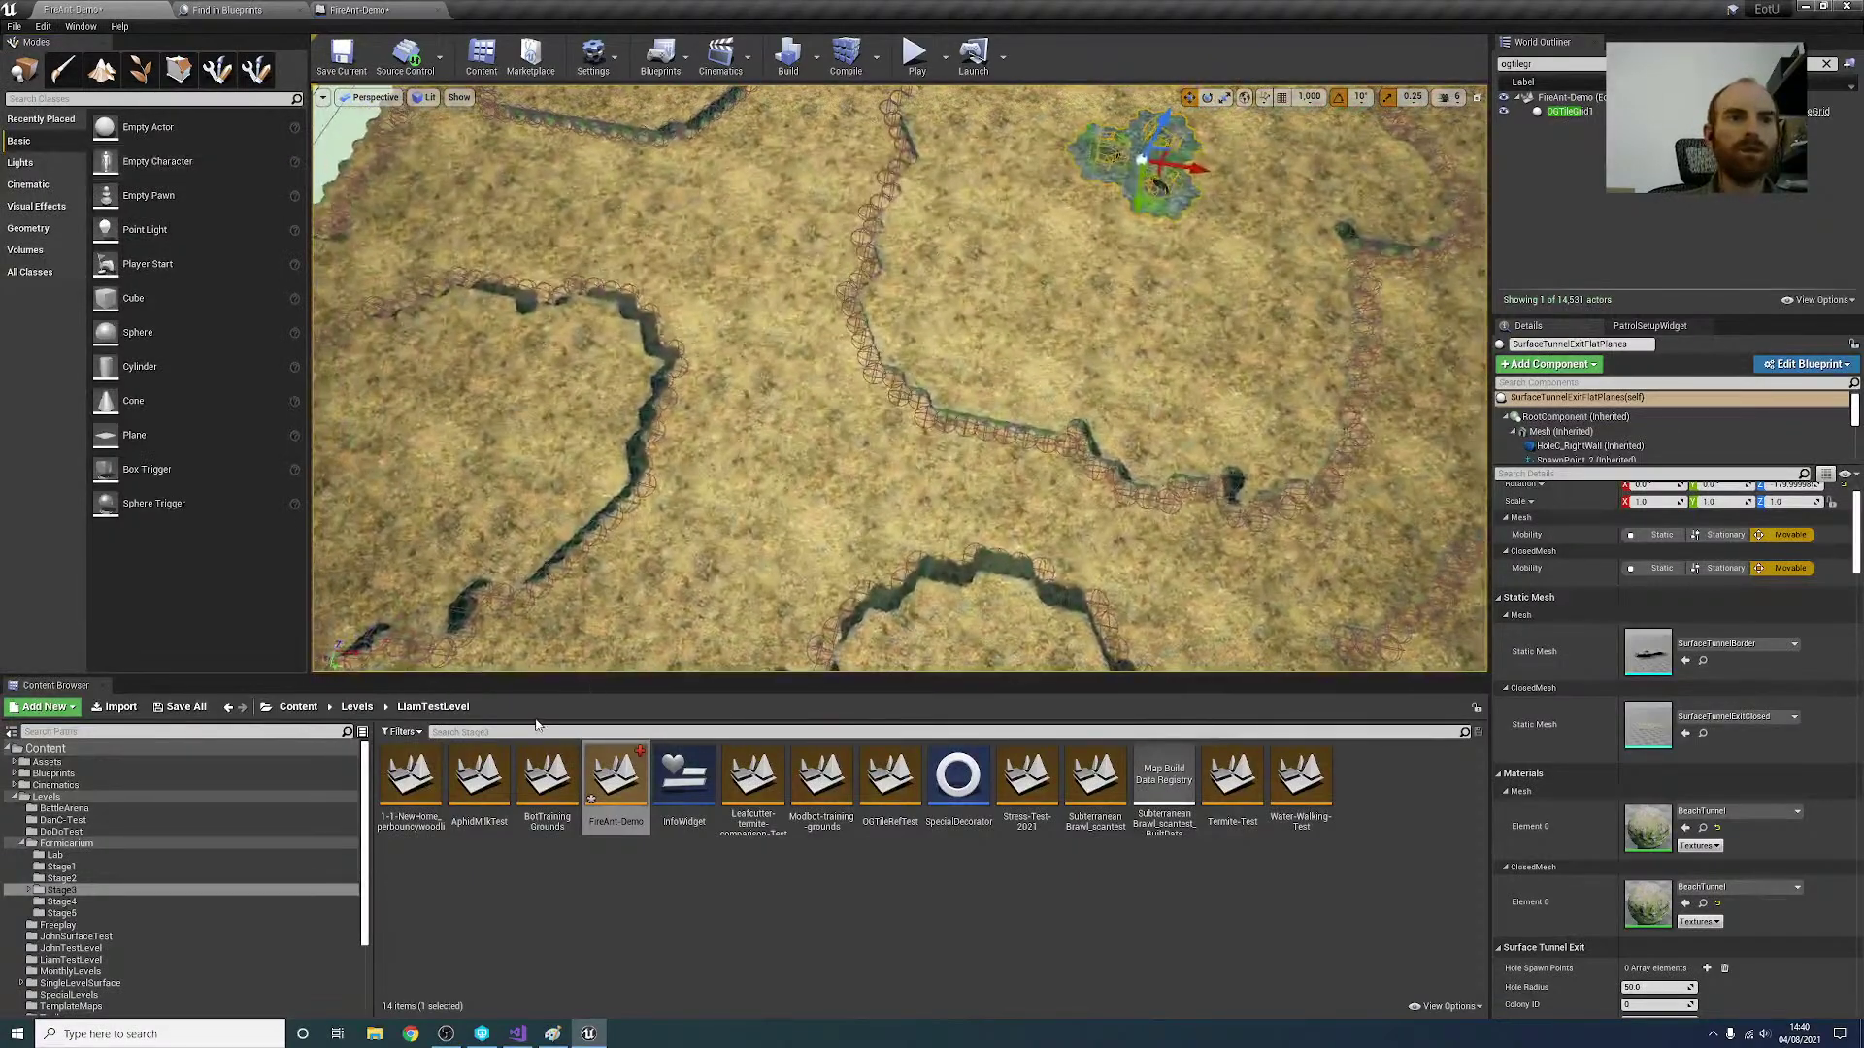
click(298, 707)
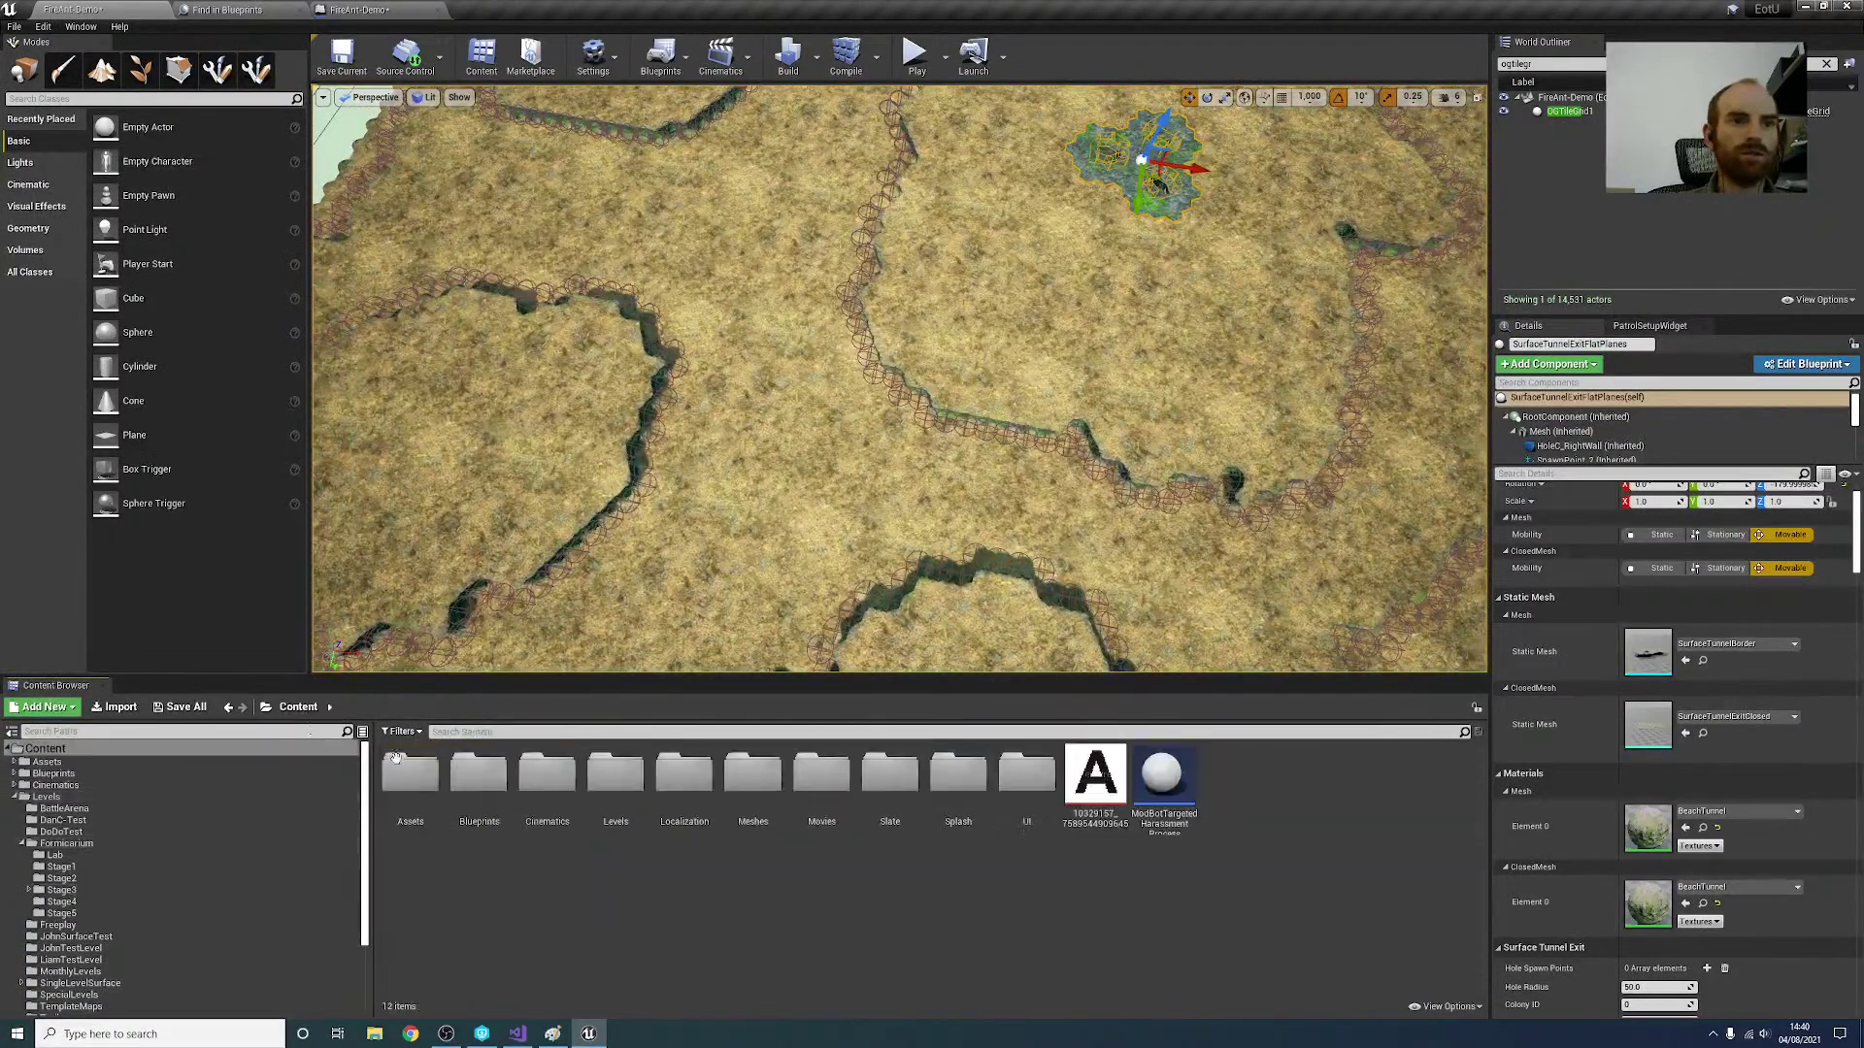
click(514, 735)
text(ramp)
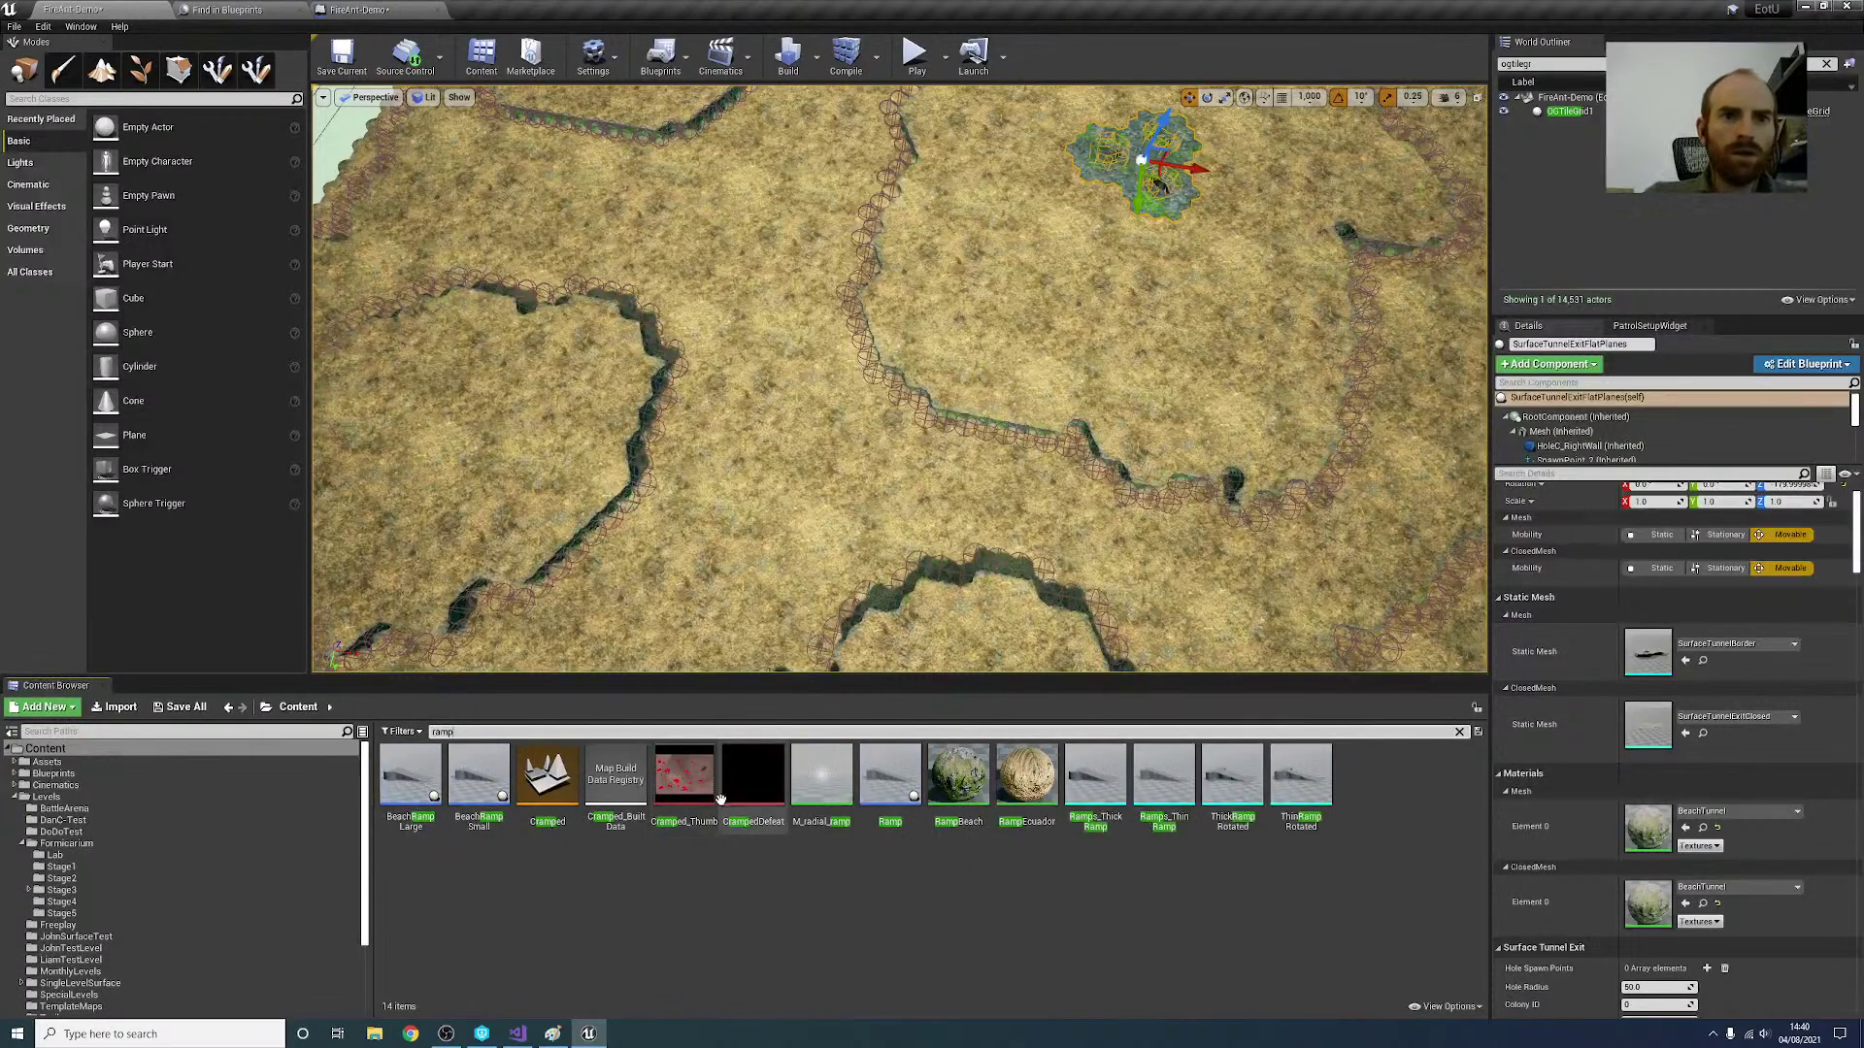
drag(434, 792, 825, 491)
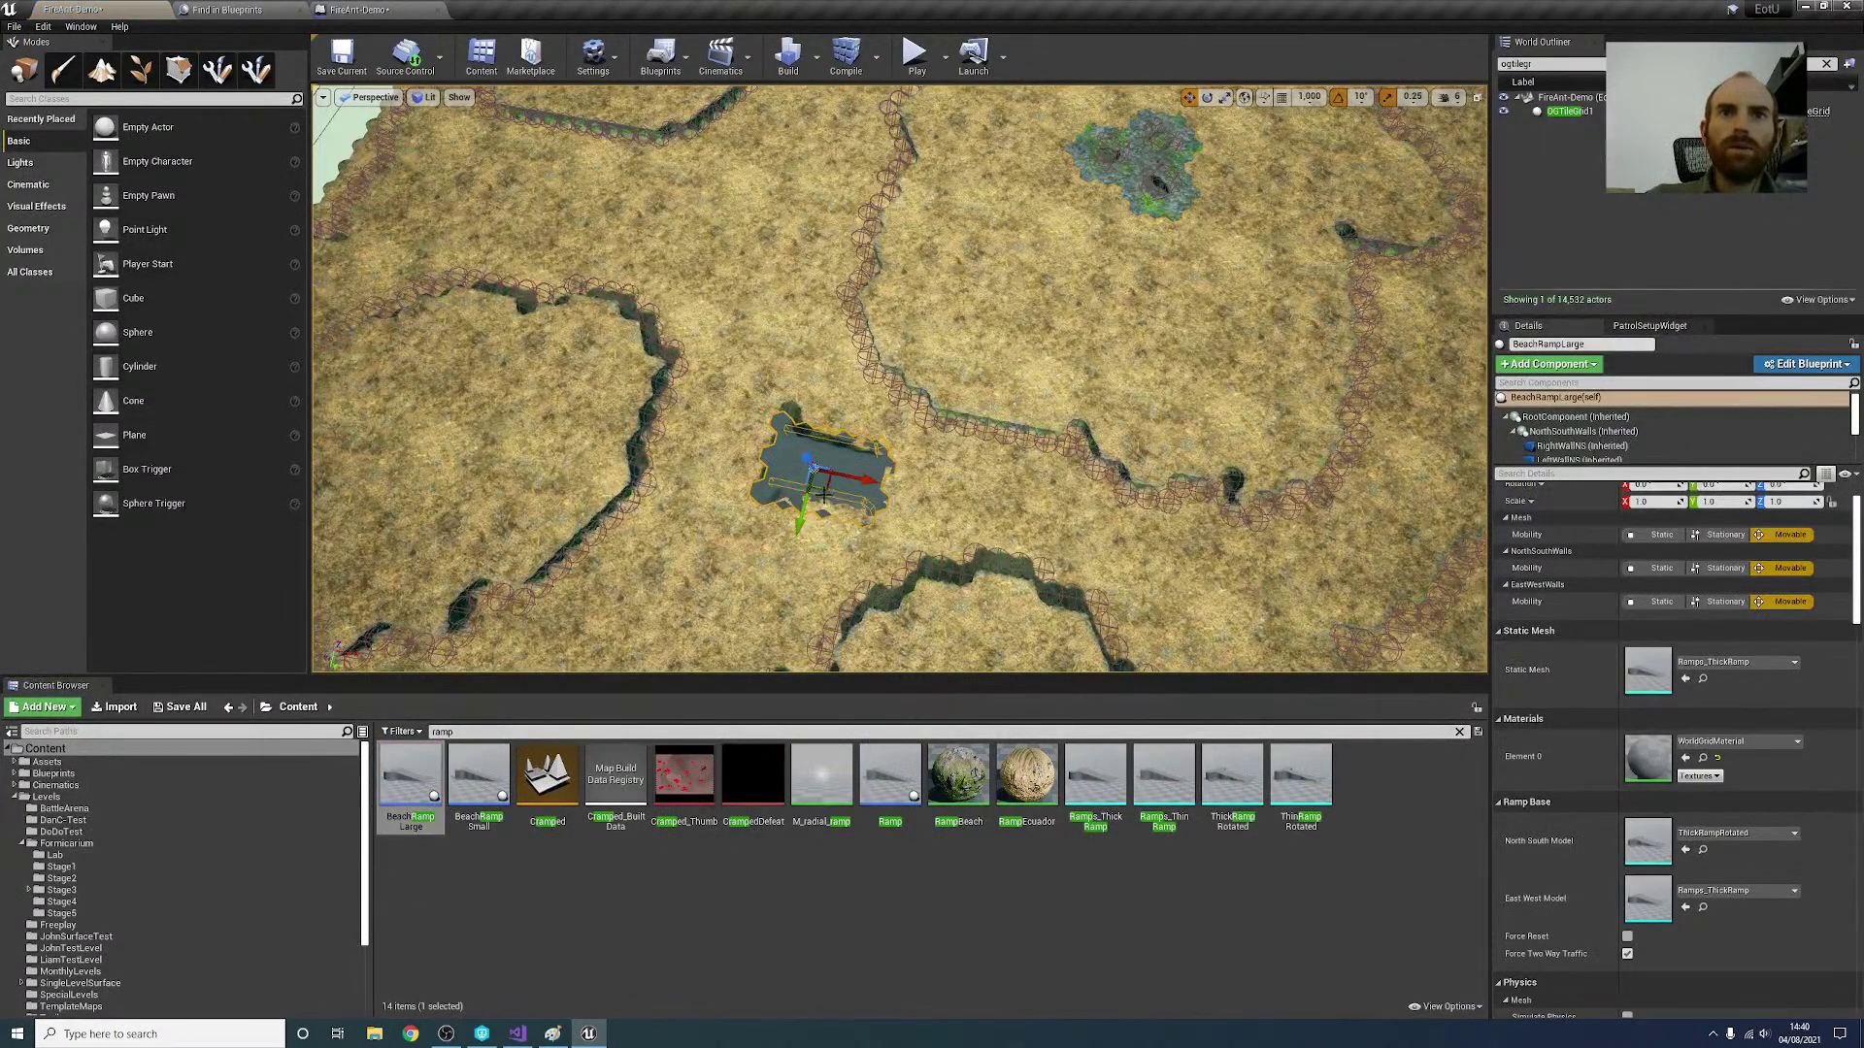
key(e)
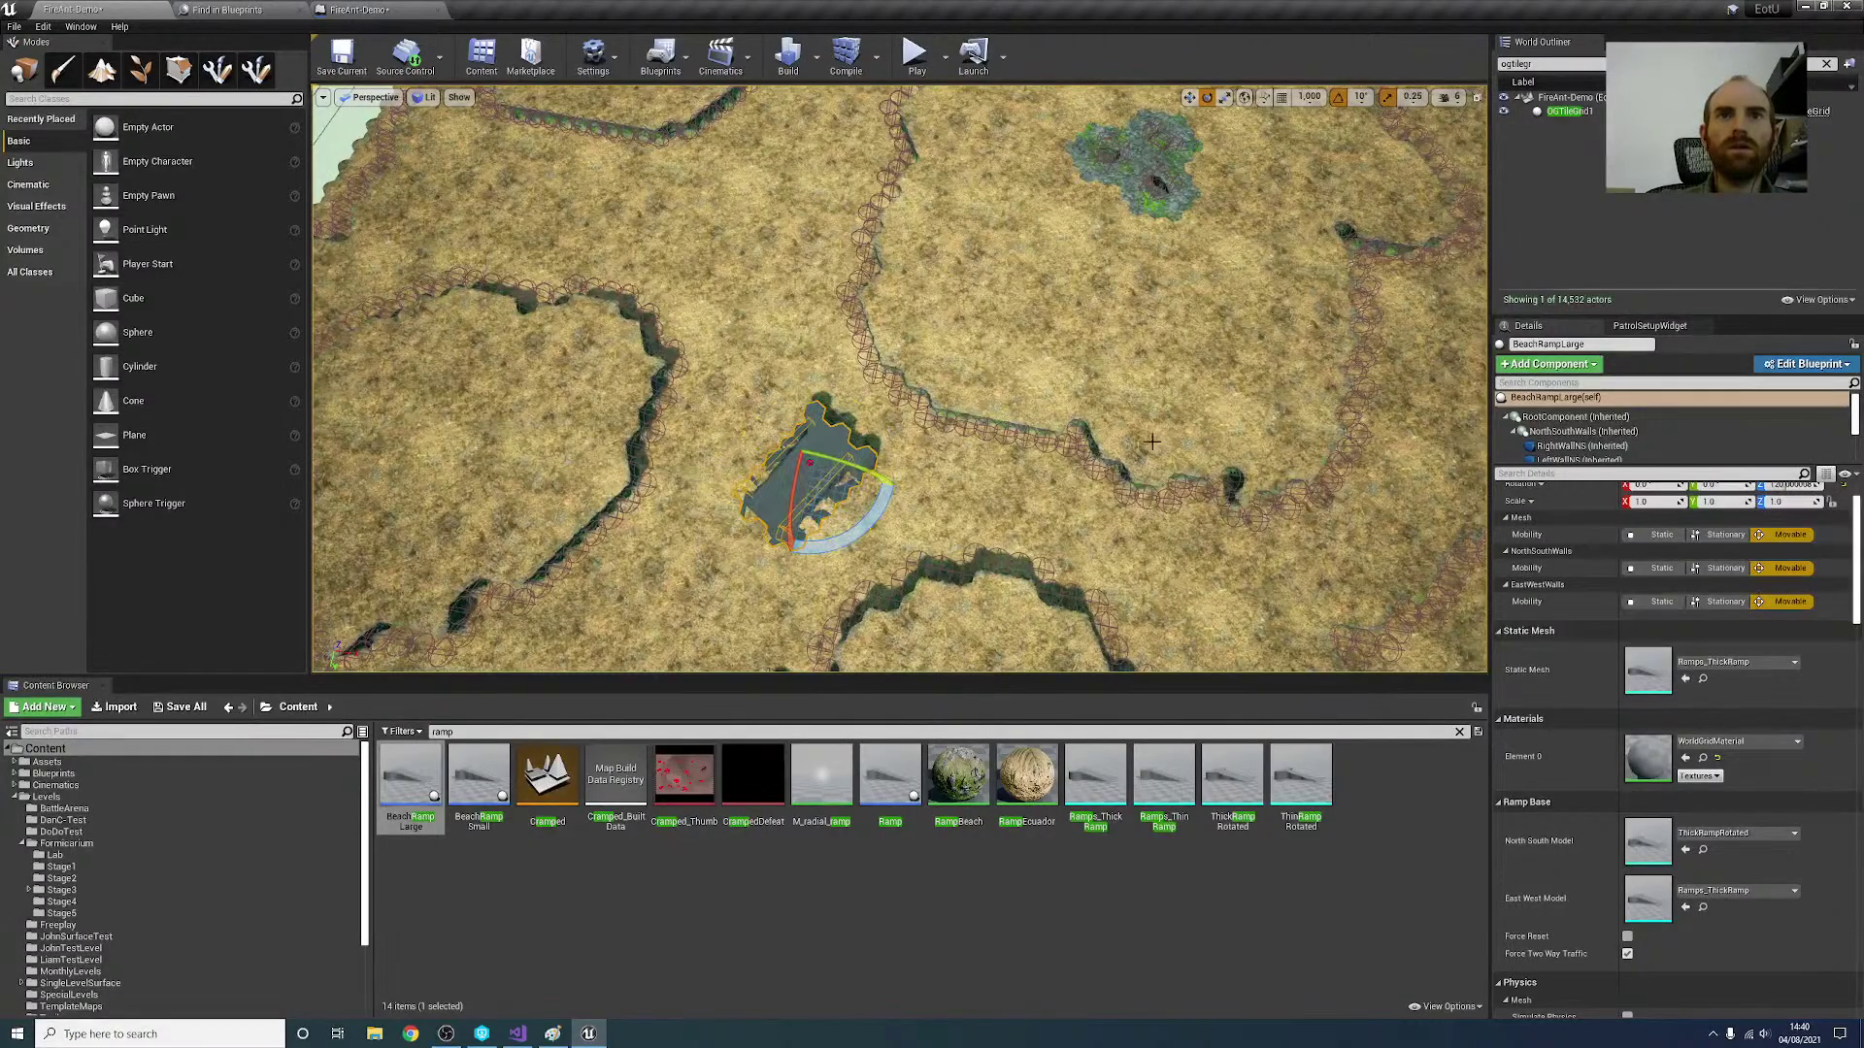
Step: Return to terrain painting and cut back the nest plateau's southwestern edge beside the ramp with the Height 3 brush
scroll(1151, 441, down, 6)
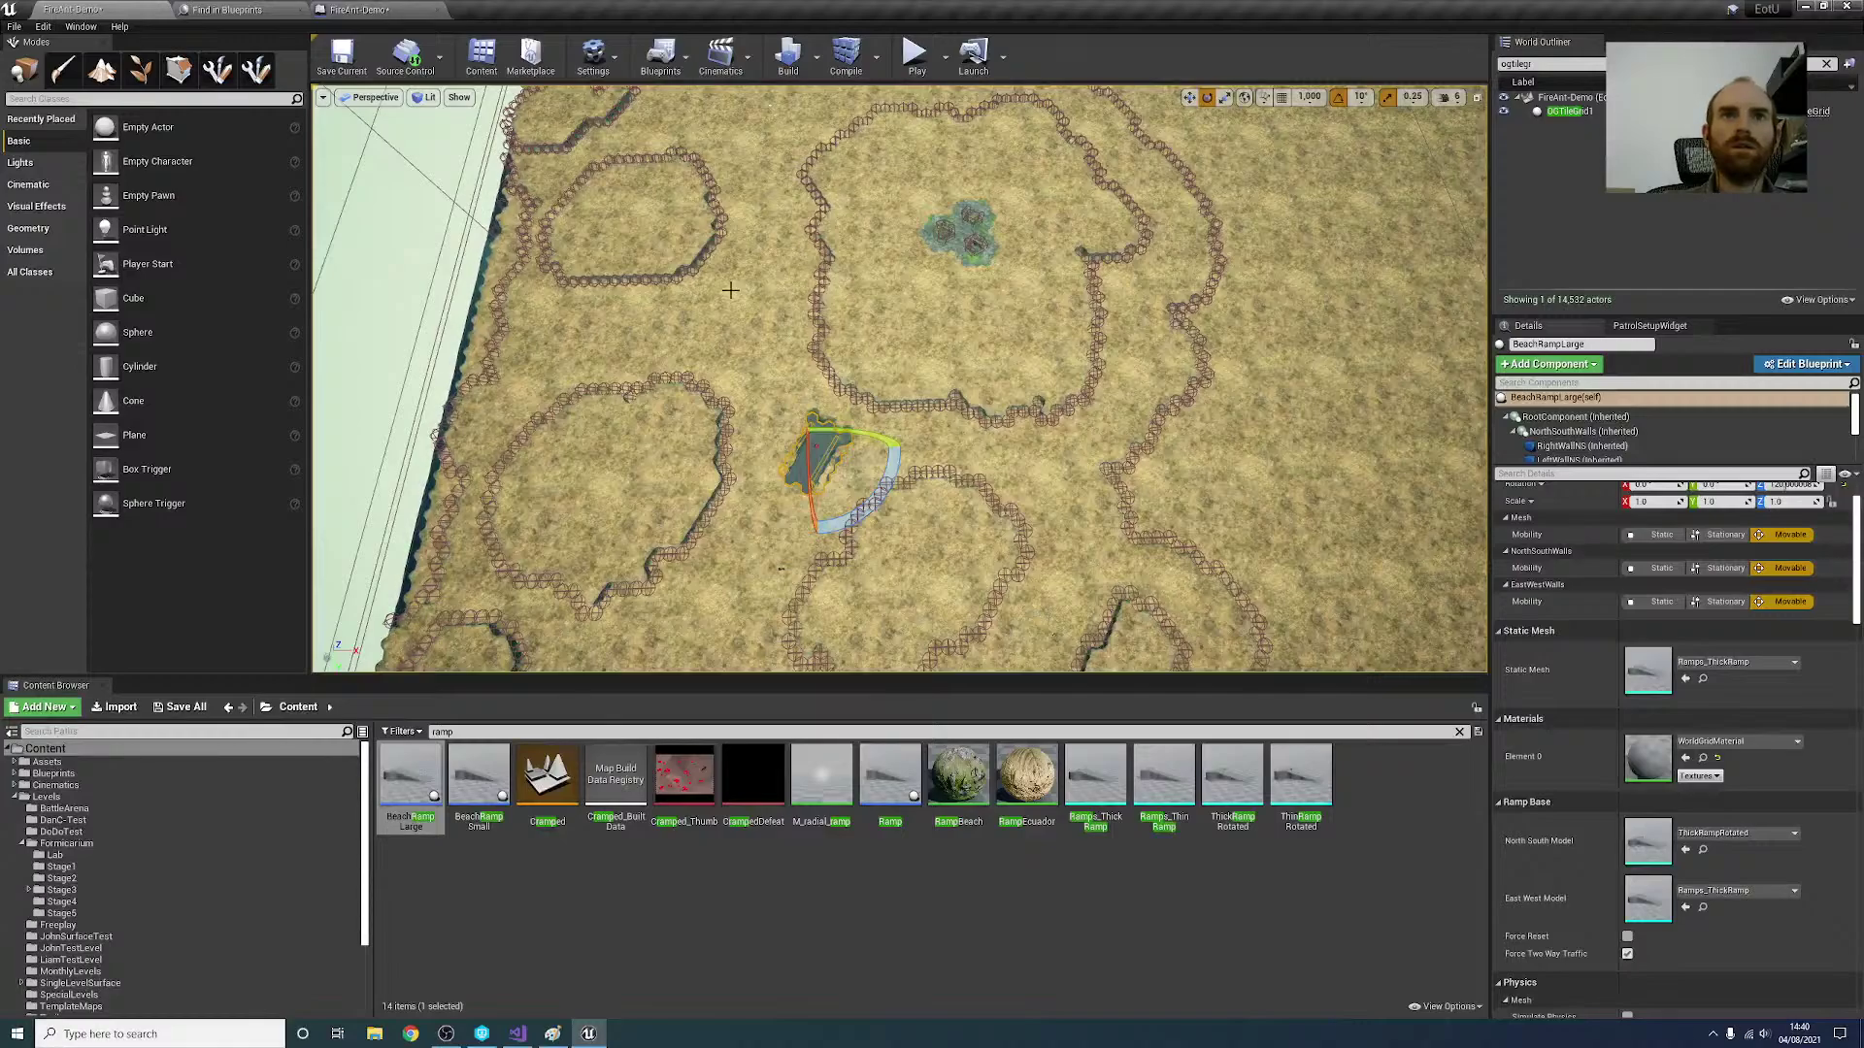
right_drag(874, 599, 873, 576)
key(w)
click(257, 70)
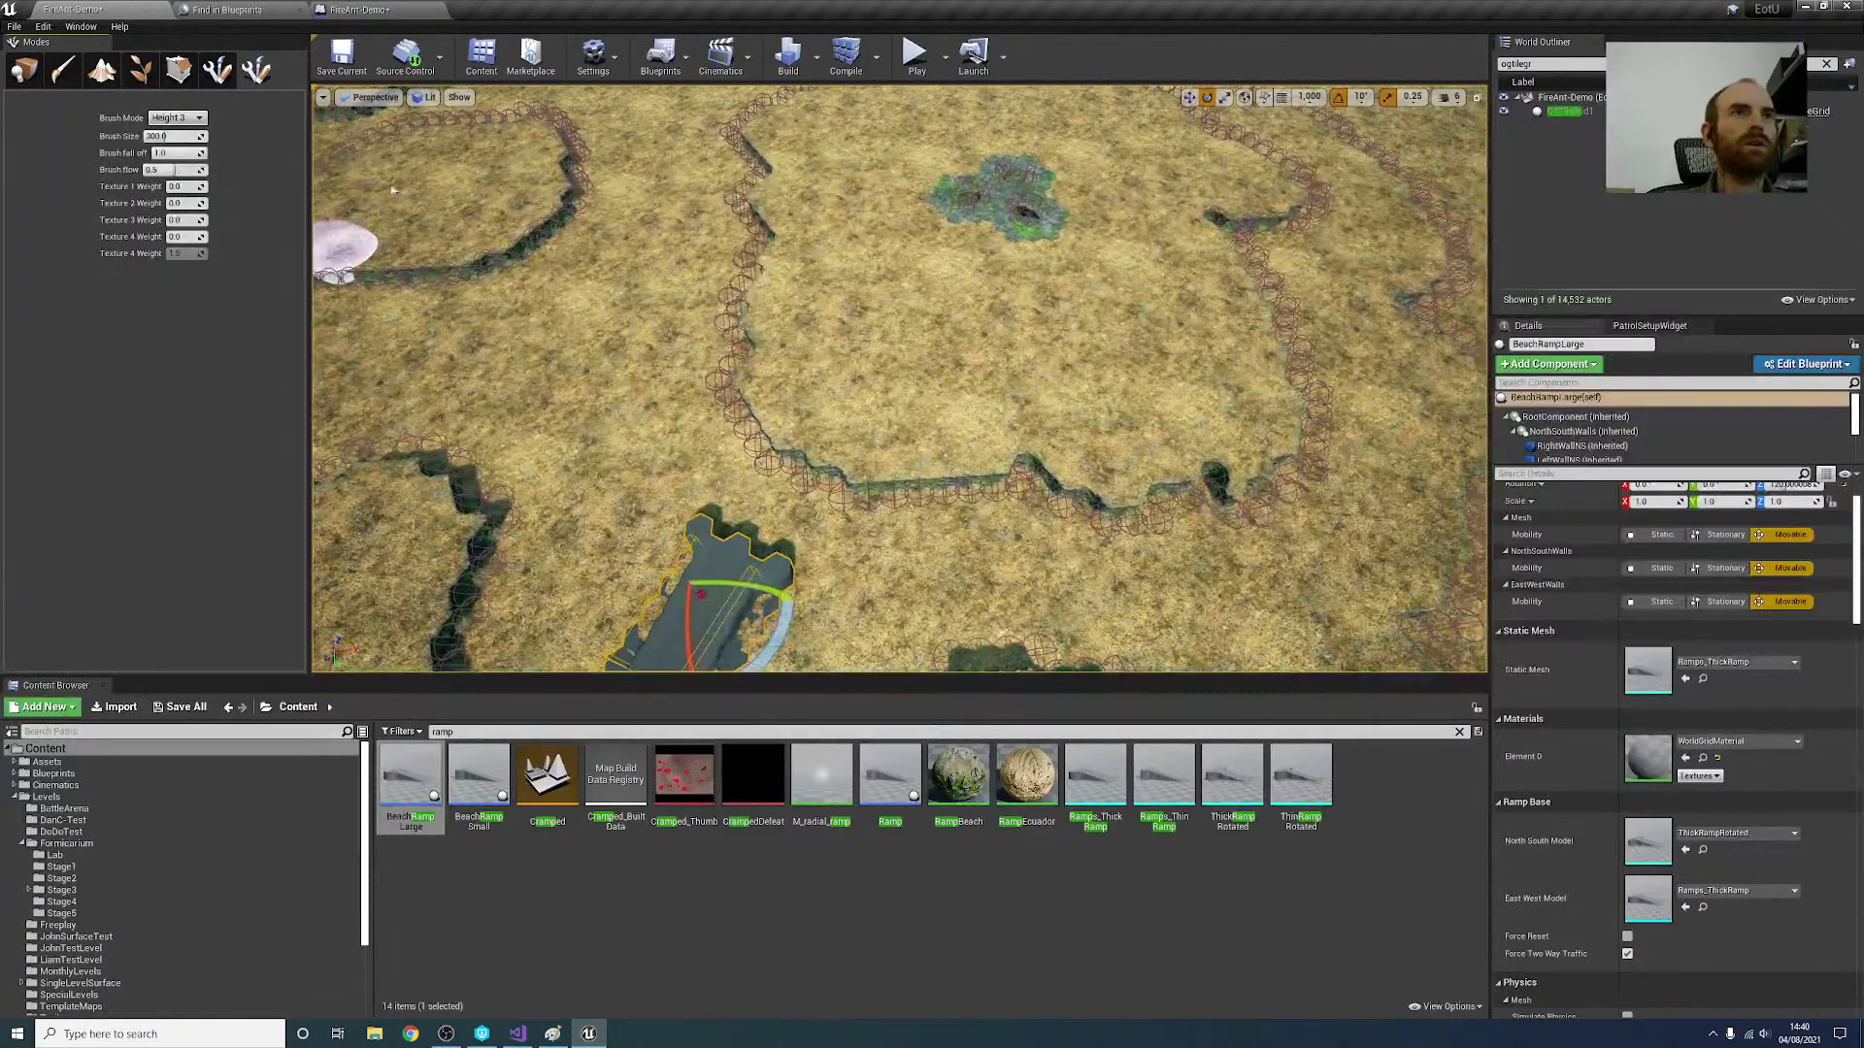
drag(715, 406, 903, 503)
mouse_move(903, 503)
right_down()
mouse_move(956, 505)
mouse_move(970, 554)
mouse_move(937, 553)
right_up()
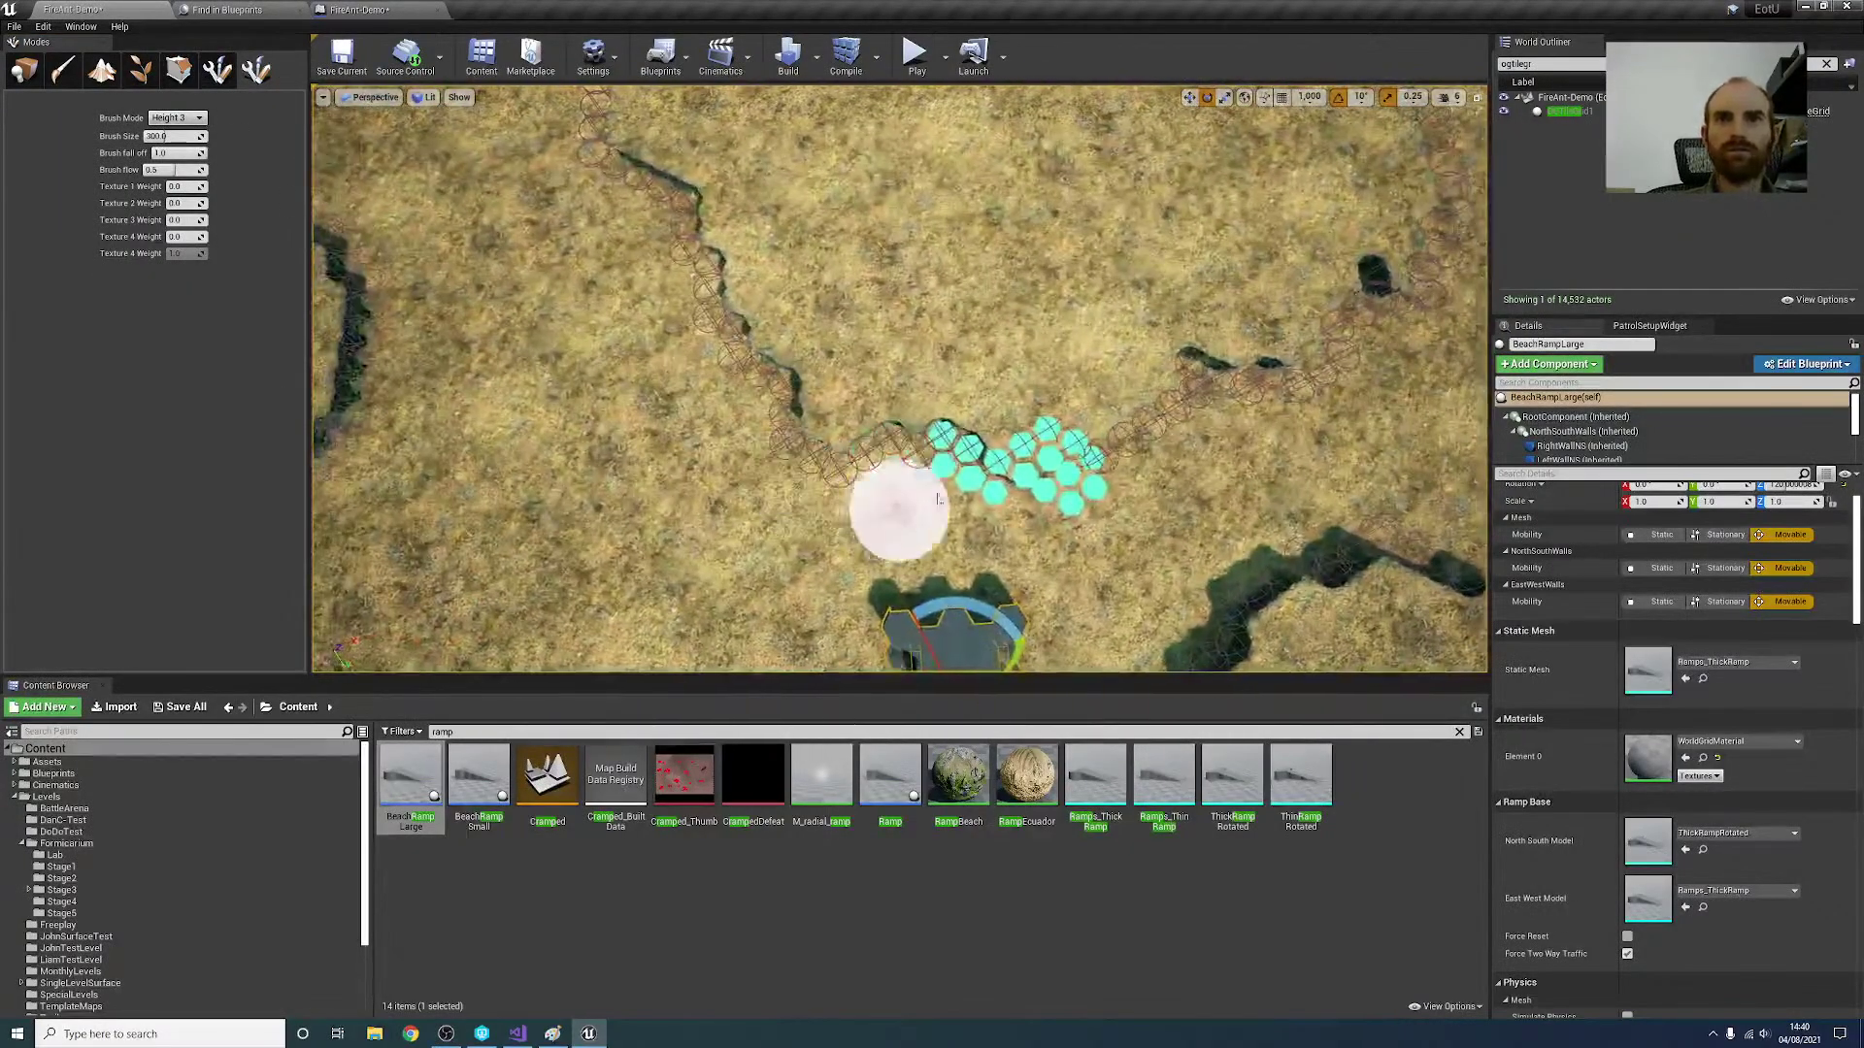
mouse_move(1121, 469)
right_down()
mouse_move(970, 490)
mouse_move(1204, 500)
right_up()
key(d)
key(w)
click(856, 468)
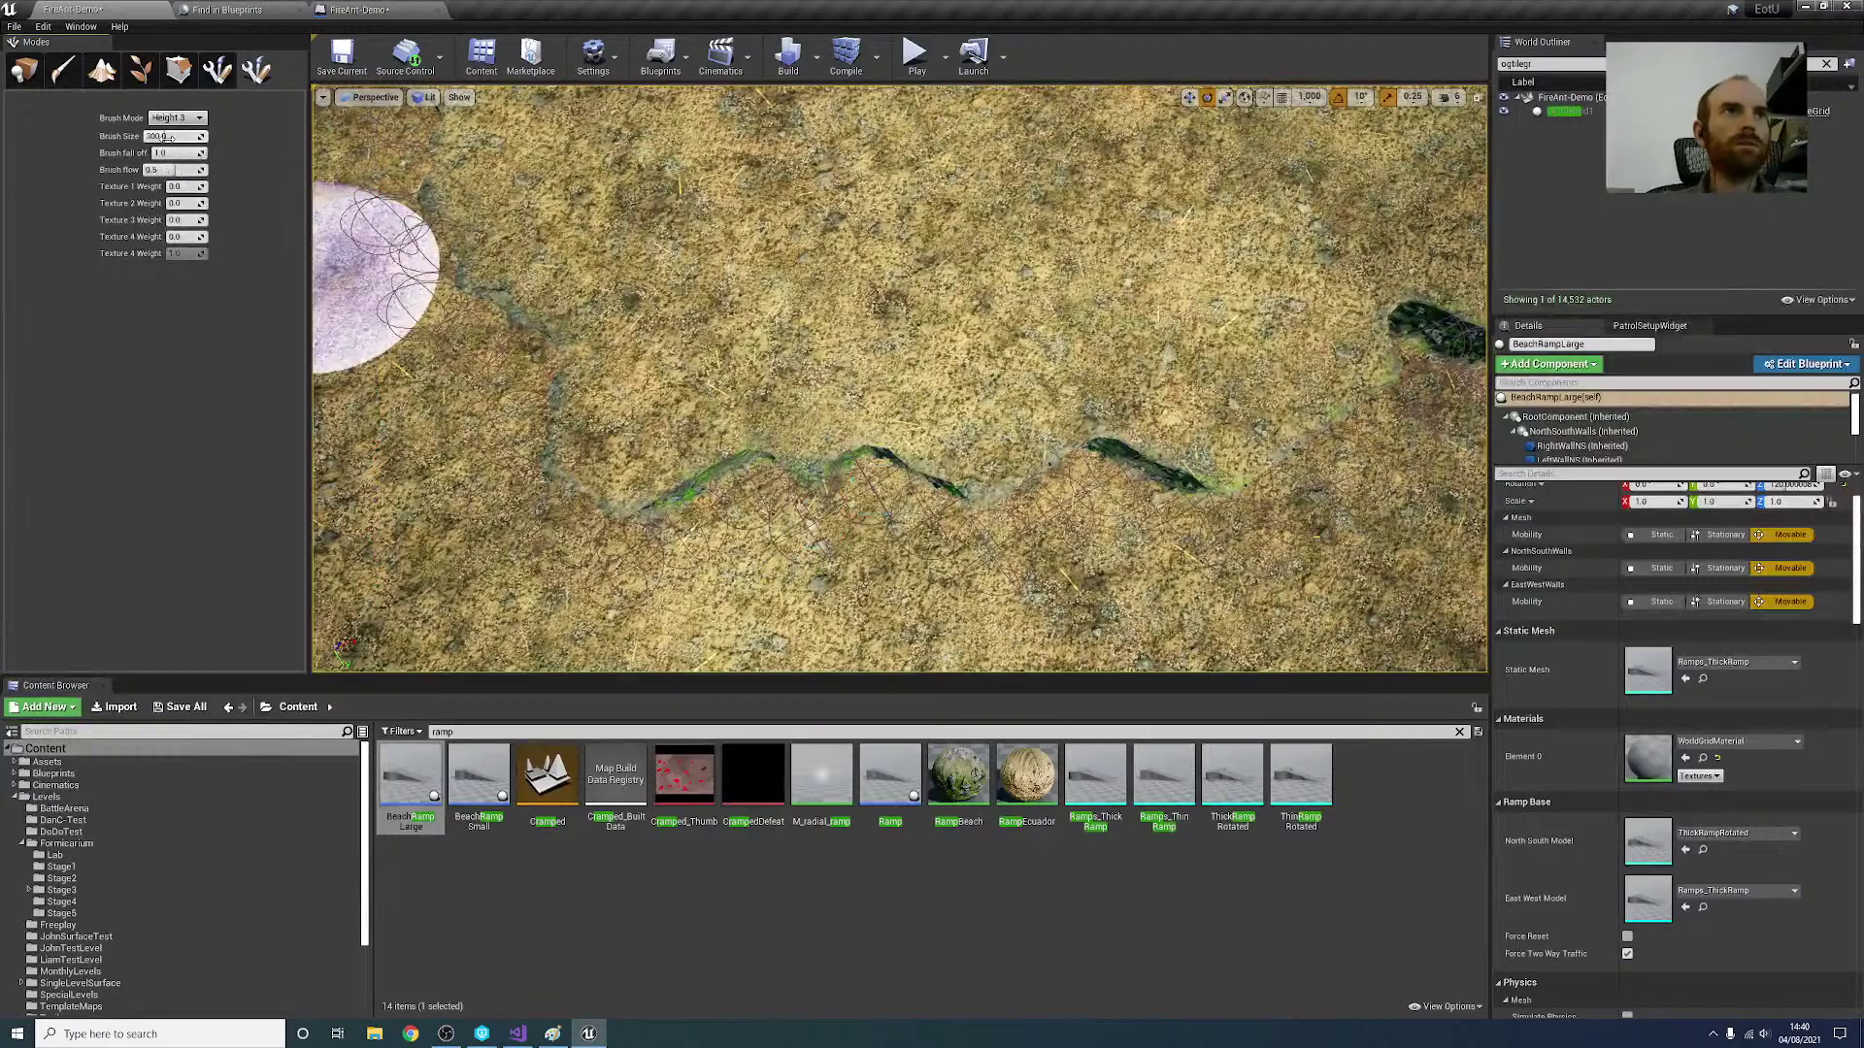
Step: Set the brush size to 250 and touch up the gap in the nest plateau's southwestern edge
click(167, 137)
text(100)
key(Return)
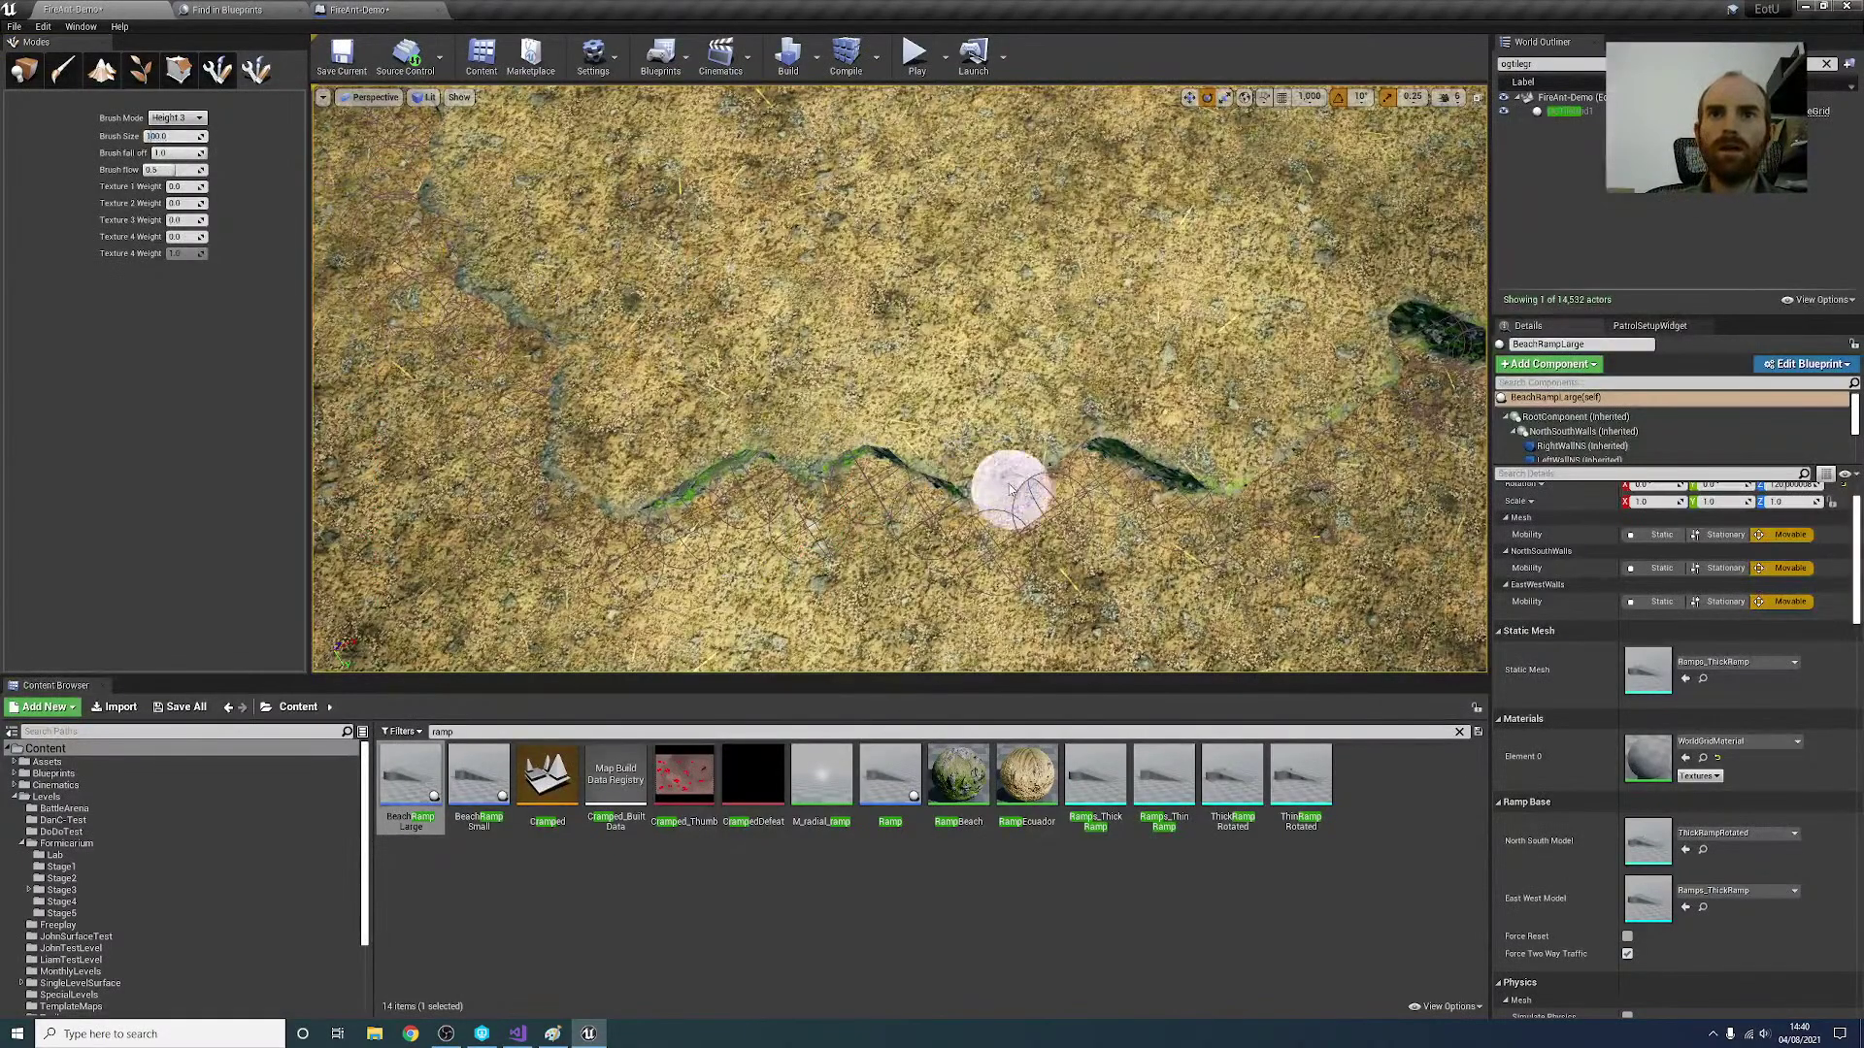
text(200)
key(Return)
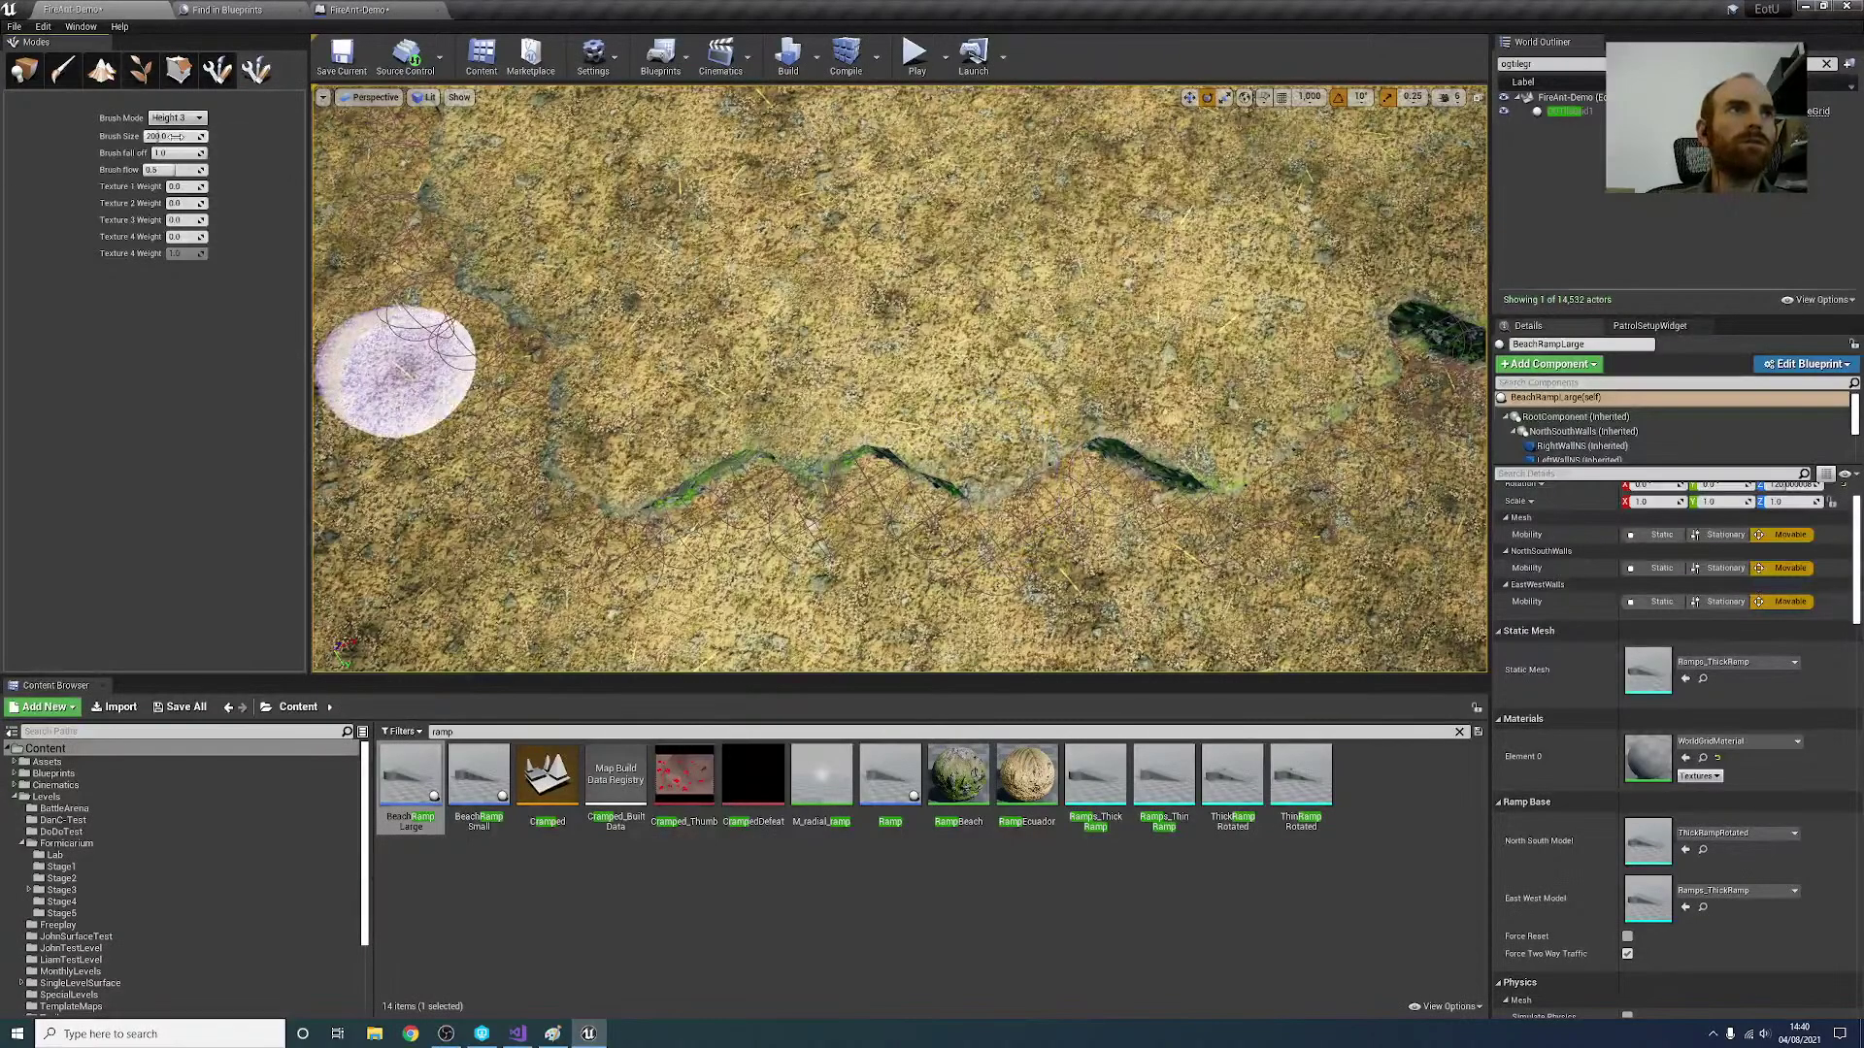
key(Return)
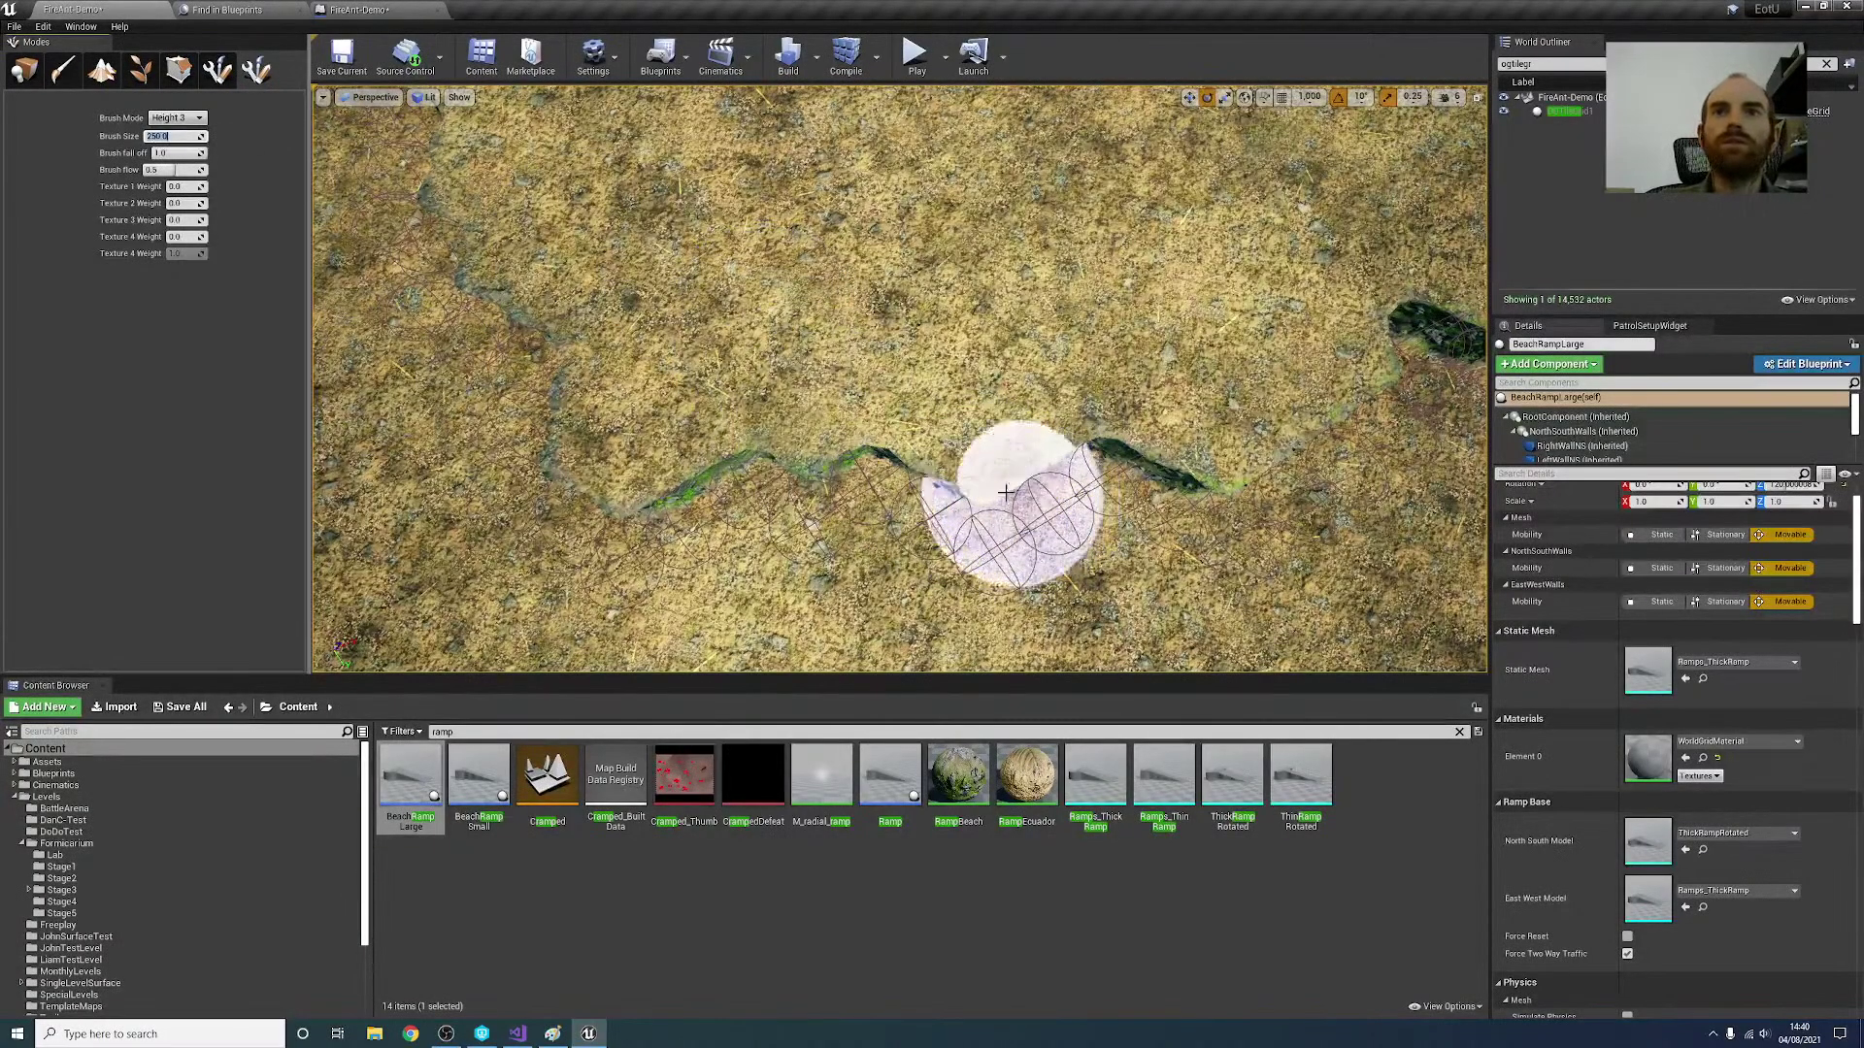
click(995, 484)
Step: Trim the protruding corner on the nest plateau's western side with the Height 3 brush
key(s)
right_drag(1101, 366, 636, 292)
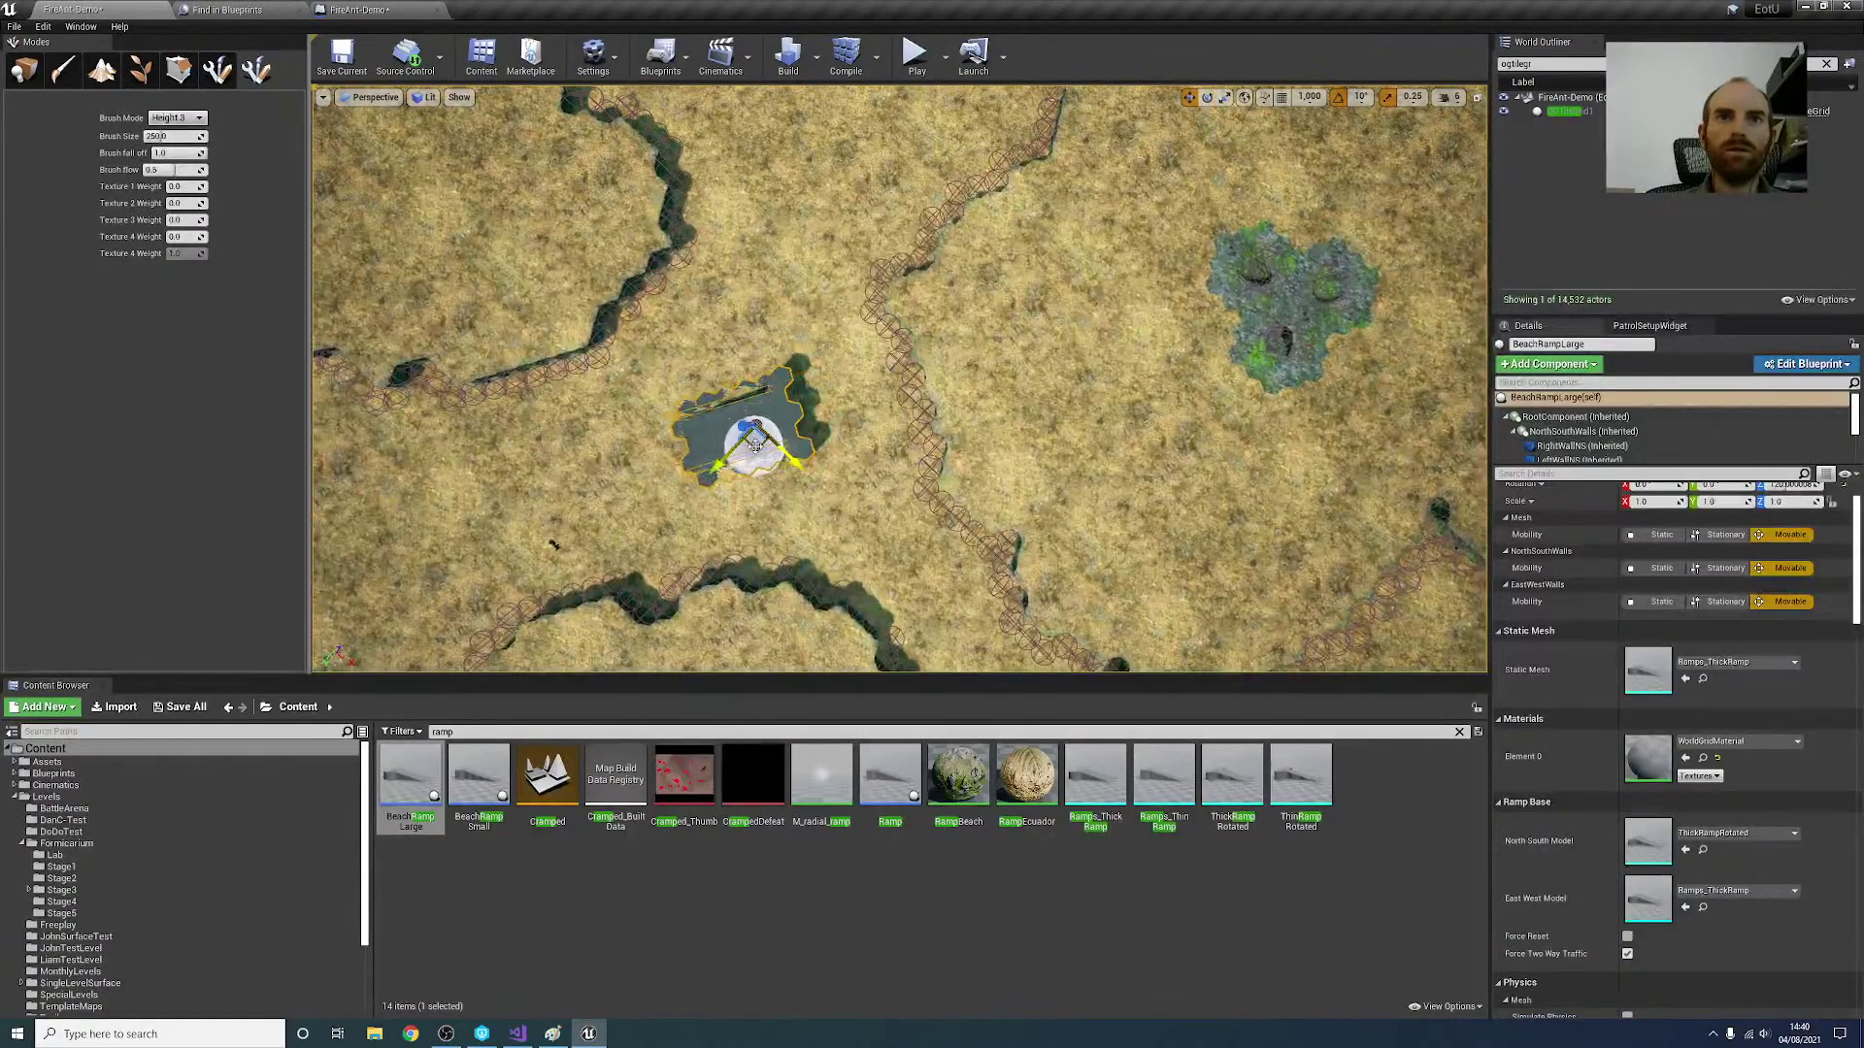
key(w)
mouse_move(928, 493)
right_down()
mouse_move(922, 419)
mouse_move(1039, 418)
mouse_move(976, 413)
mouse_move(963, 390)
mouse_move(990, 406)
mouse_move(932, 408)
right_up()
key(s)
key(w)
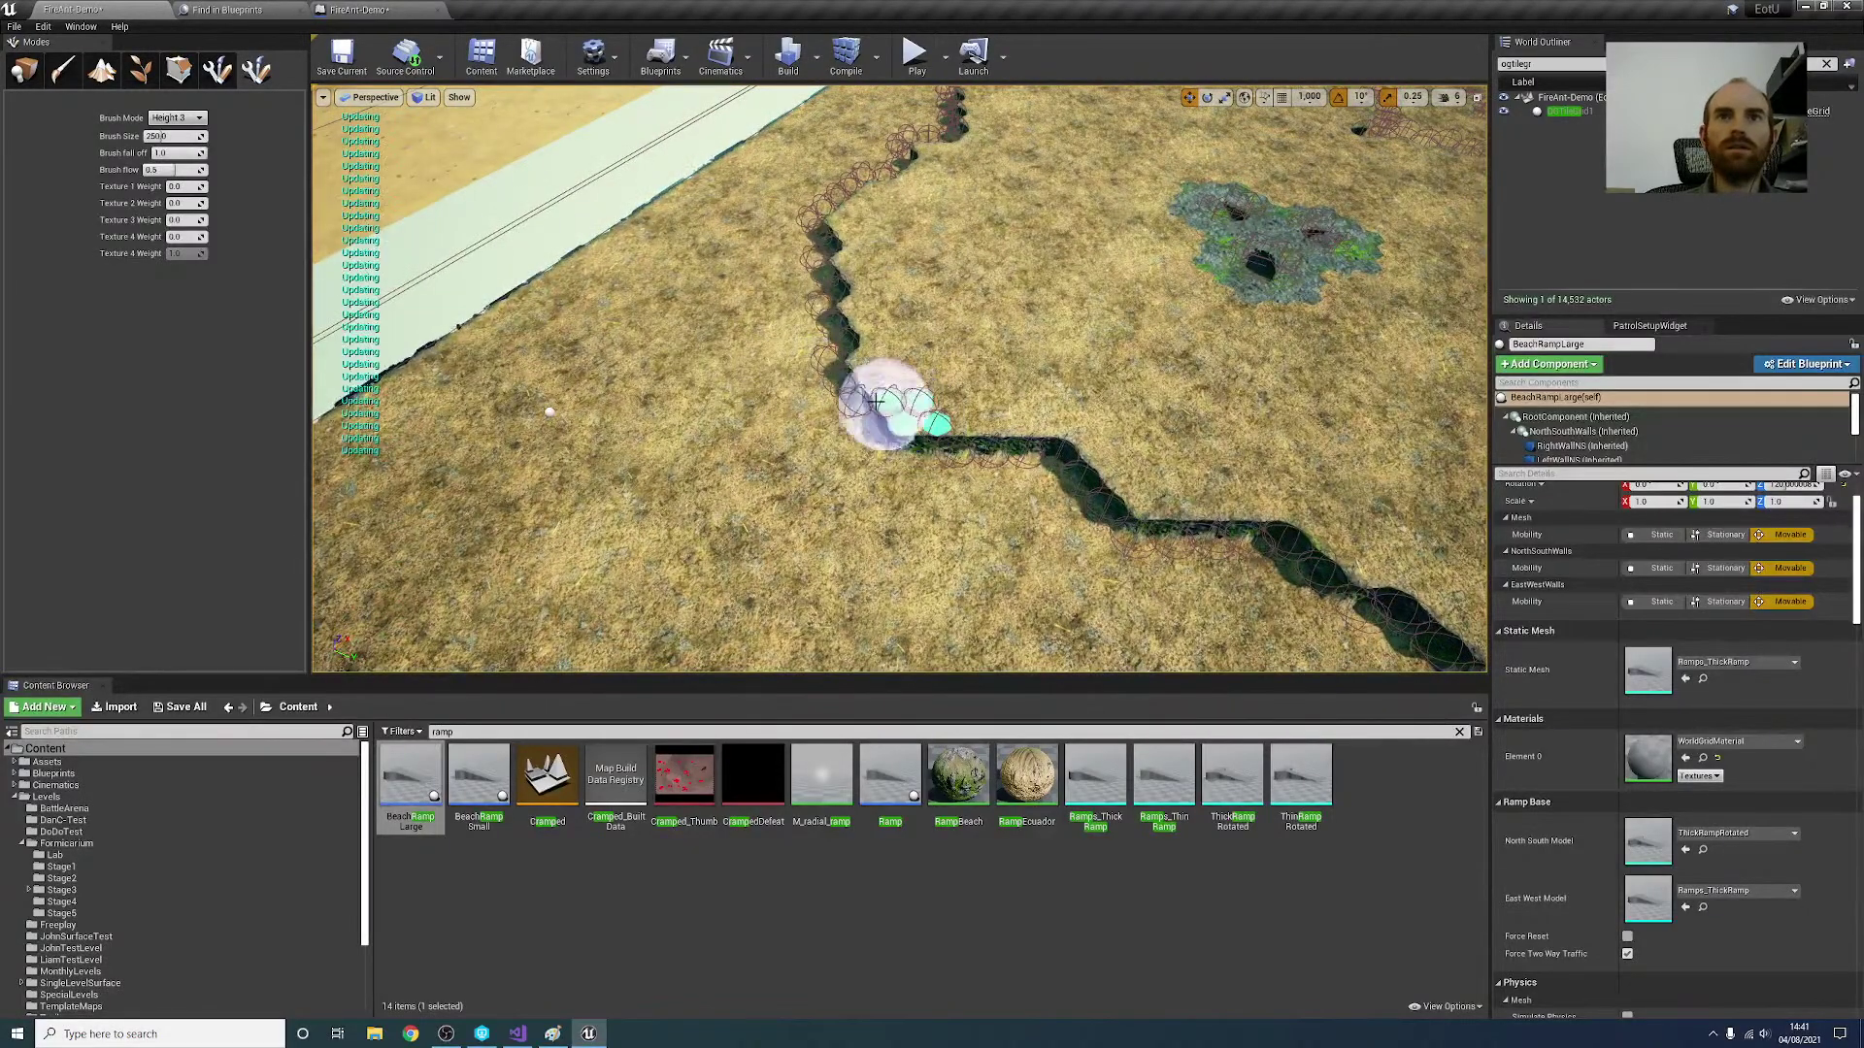
Step: Cut the nest plateau's northwestern edge back into a straighter line with the Height 3 brush to make room for a ramp
mouse_move(873, 389)
right_down()
mouse_move(980, 384)
mouse_move(942, 415)
mouse_move(859, 403)
mouse_move(1000, 383)
mouse_move(976, 466)
right_up()
key(s)
key(s)
key(w)
key(s)
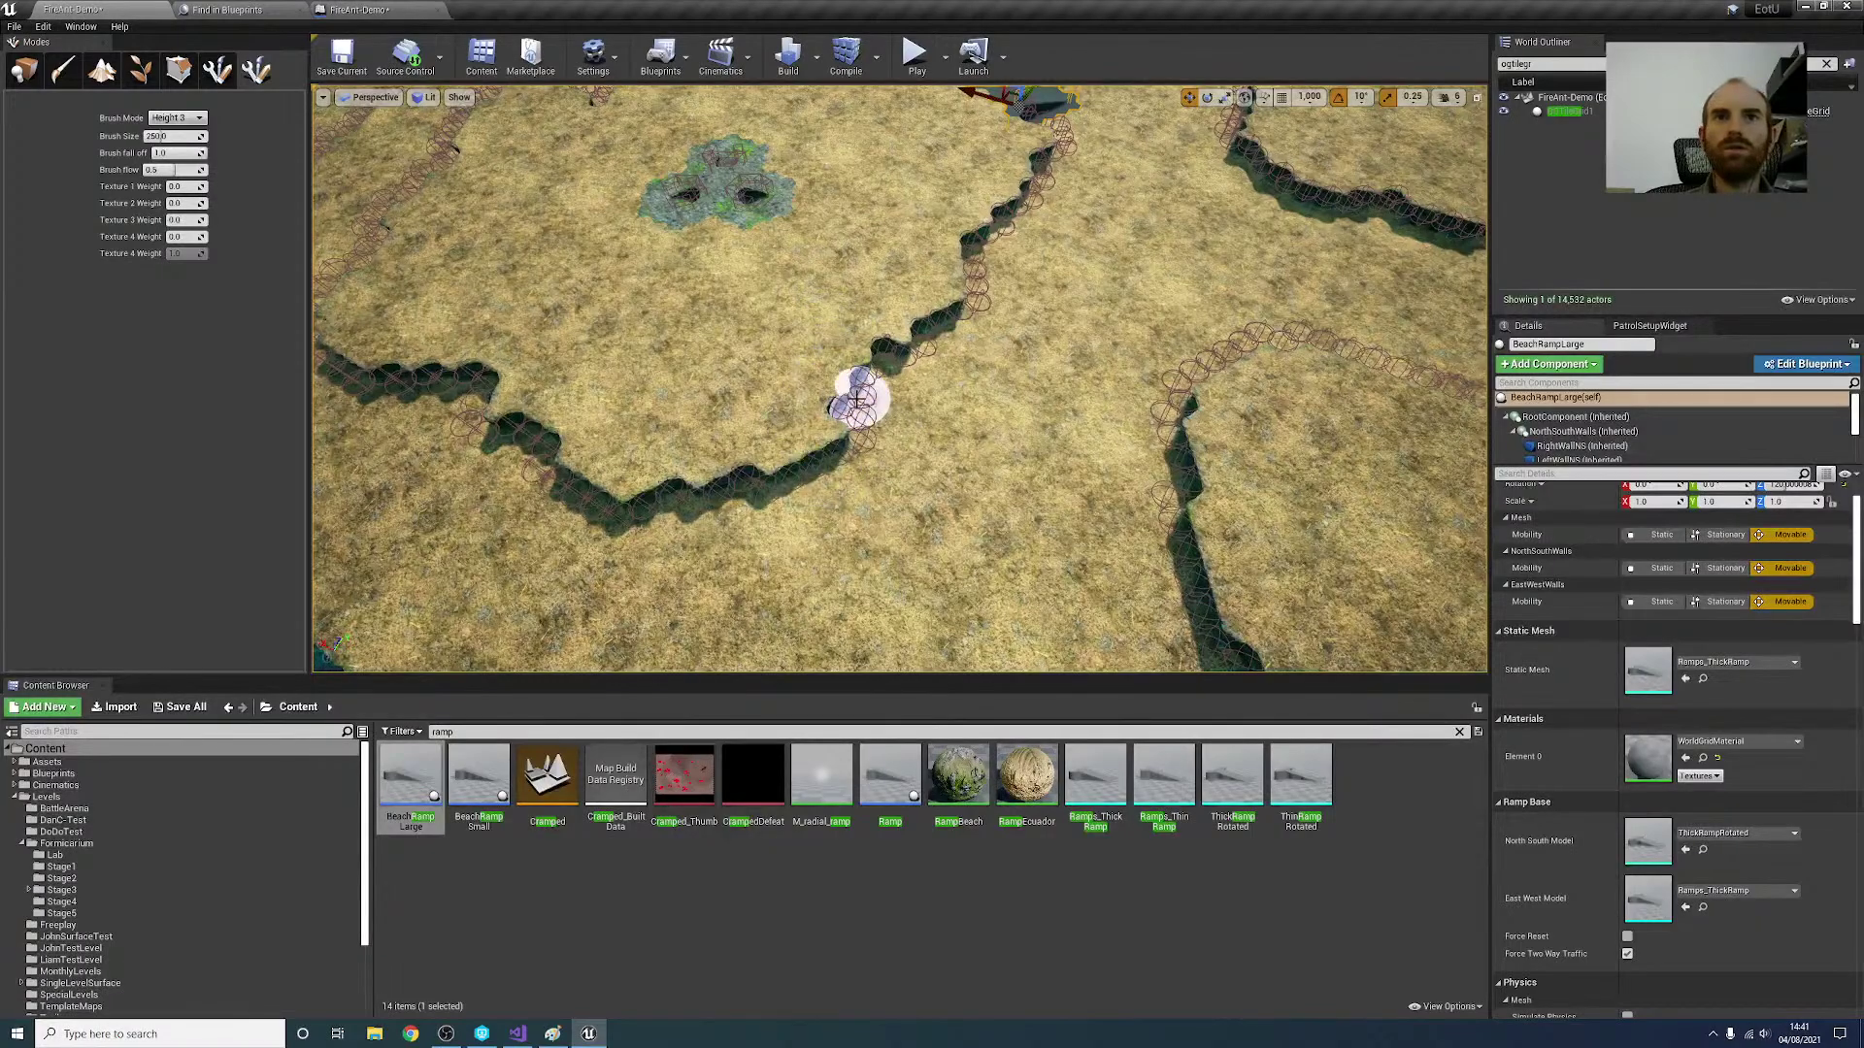
key(s)
mouse_move(857, 400)
right_down()
mouse_move(830, 403)
mouse_move(859, 427)
mouse_move(743, 383)
mouse_move(781, 389)
right_up()
key(w)
mouse_move(936, 575)
right_down()
mouse_move(1058, 575)
mouse_move(976, 592)
right_up()
key(d)
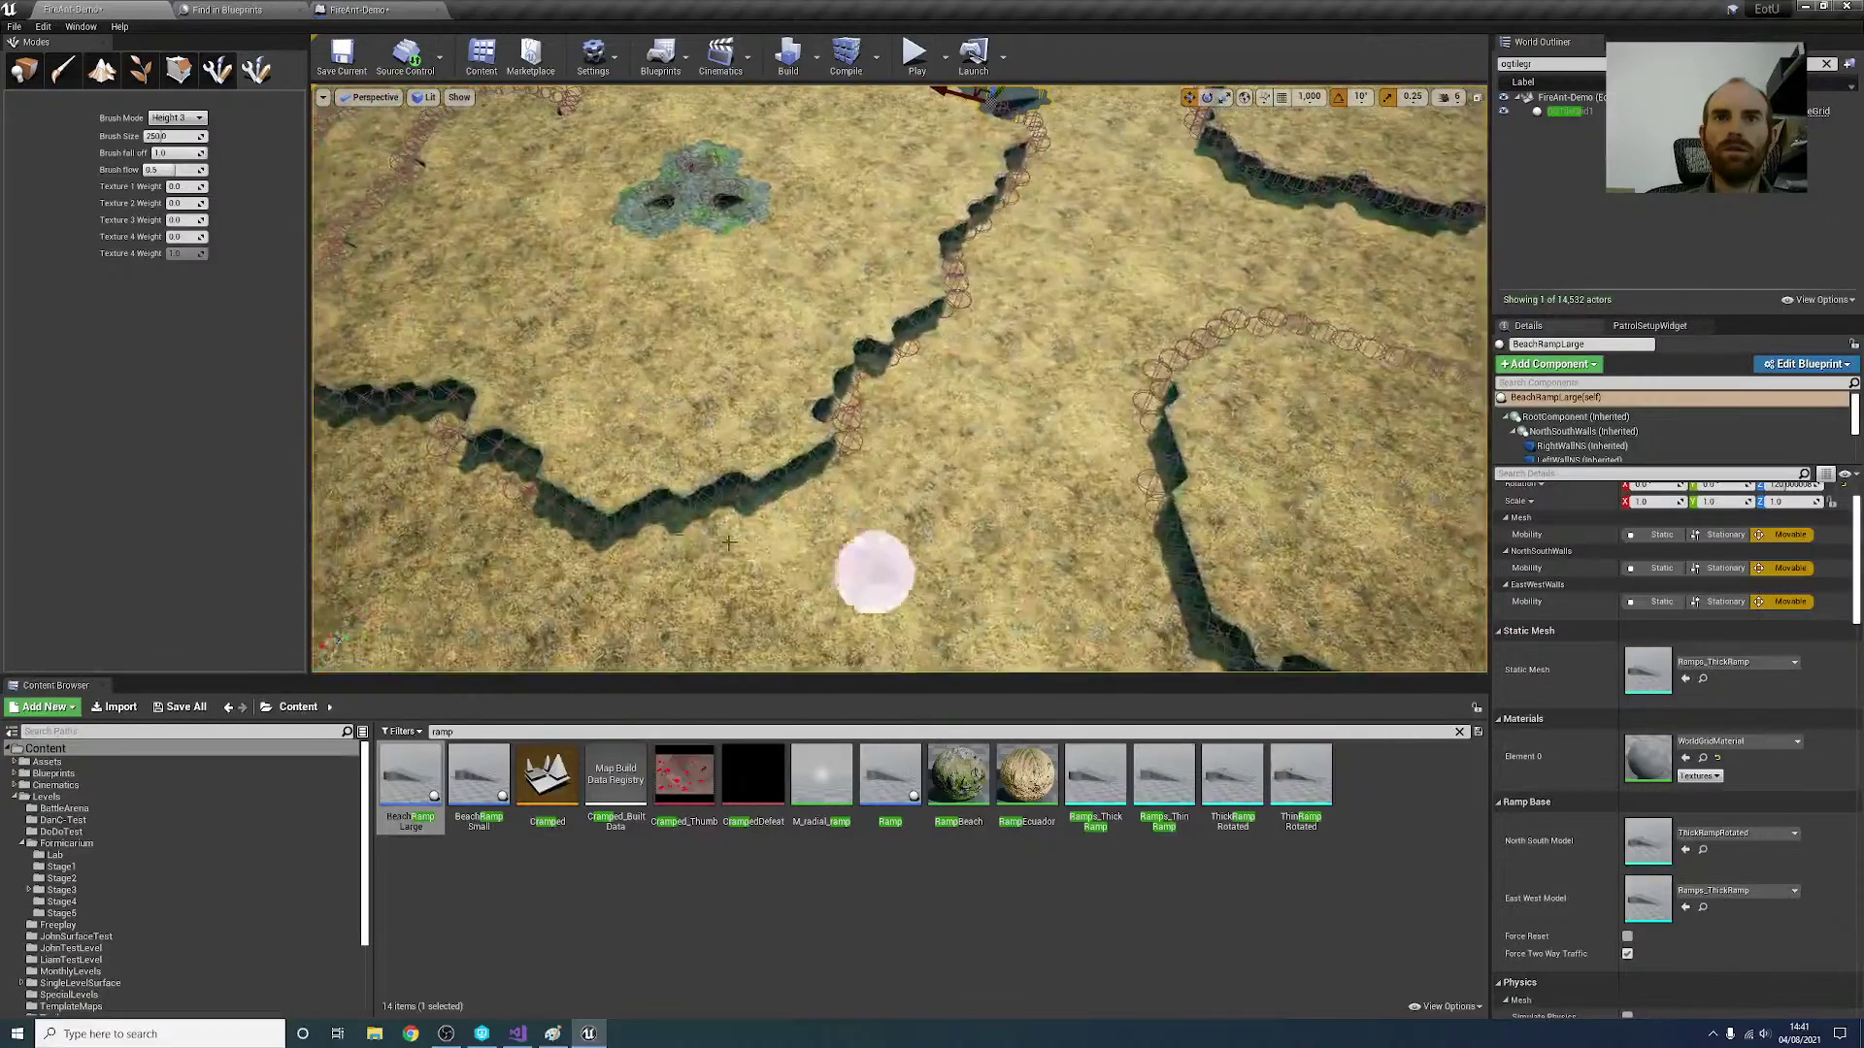
mouse_move(728, 542)
mouse_down()
mouse_move(597, 480)
mouse_move(806, 428)
mouse_move(709, 448)
mouse_up()
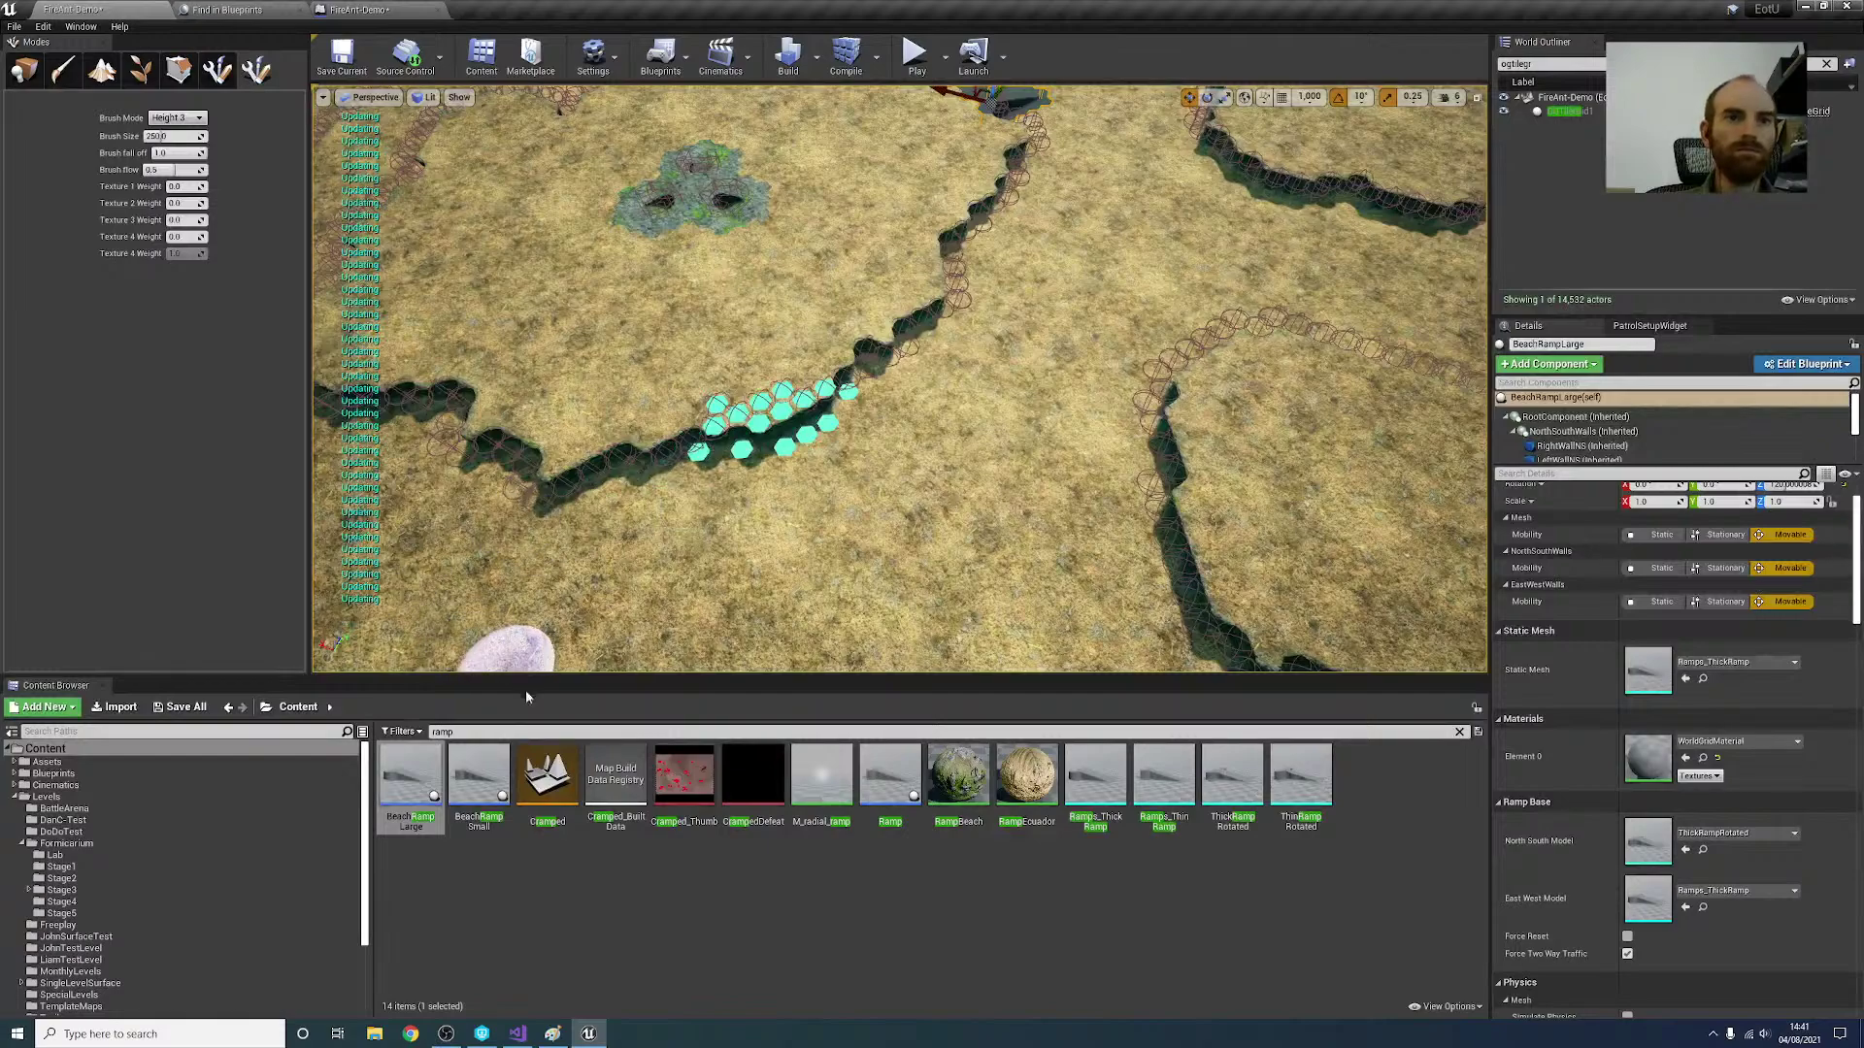
Step: Place a BeachRampLarge beside the nest plateau's northwestern edge and rework that edge with the Height 4 brush
drag(420, 784, 823, 528)
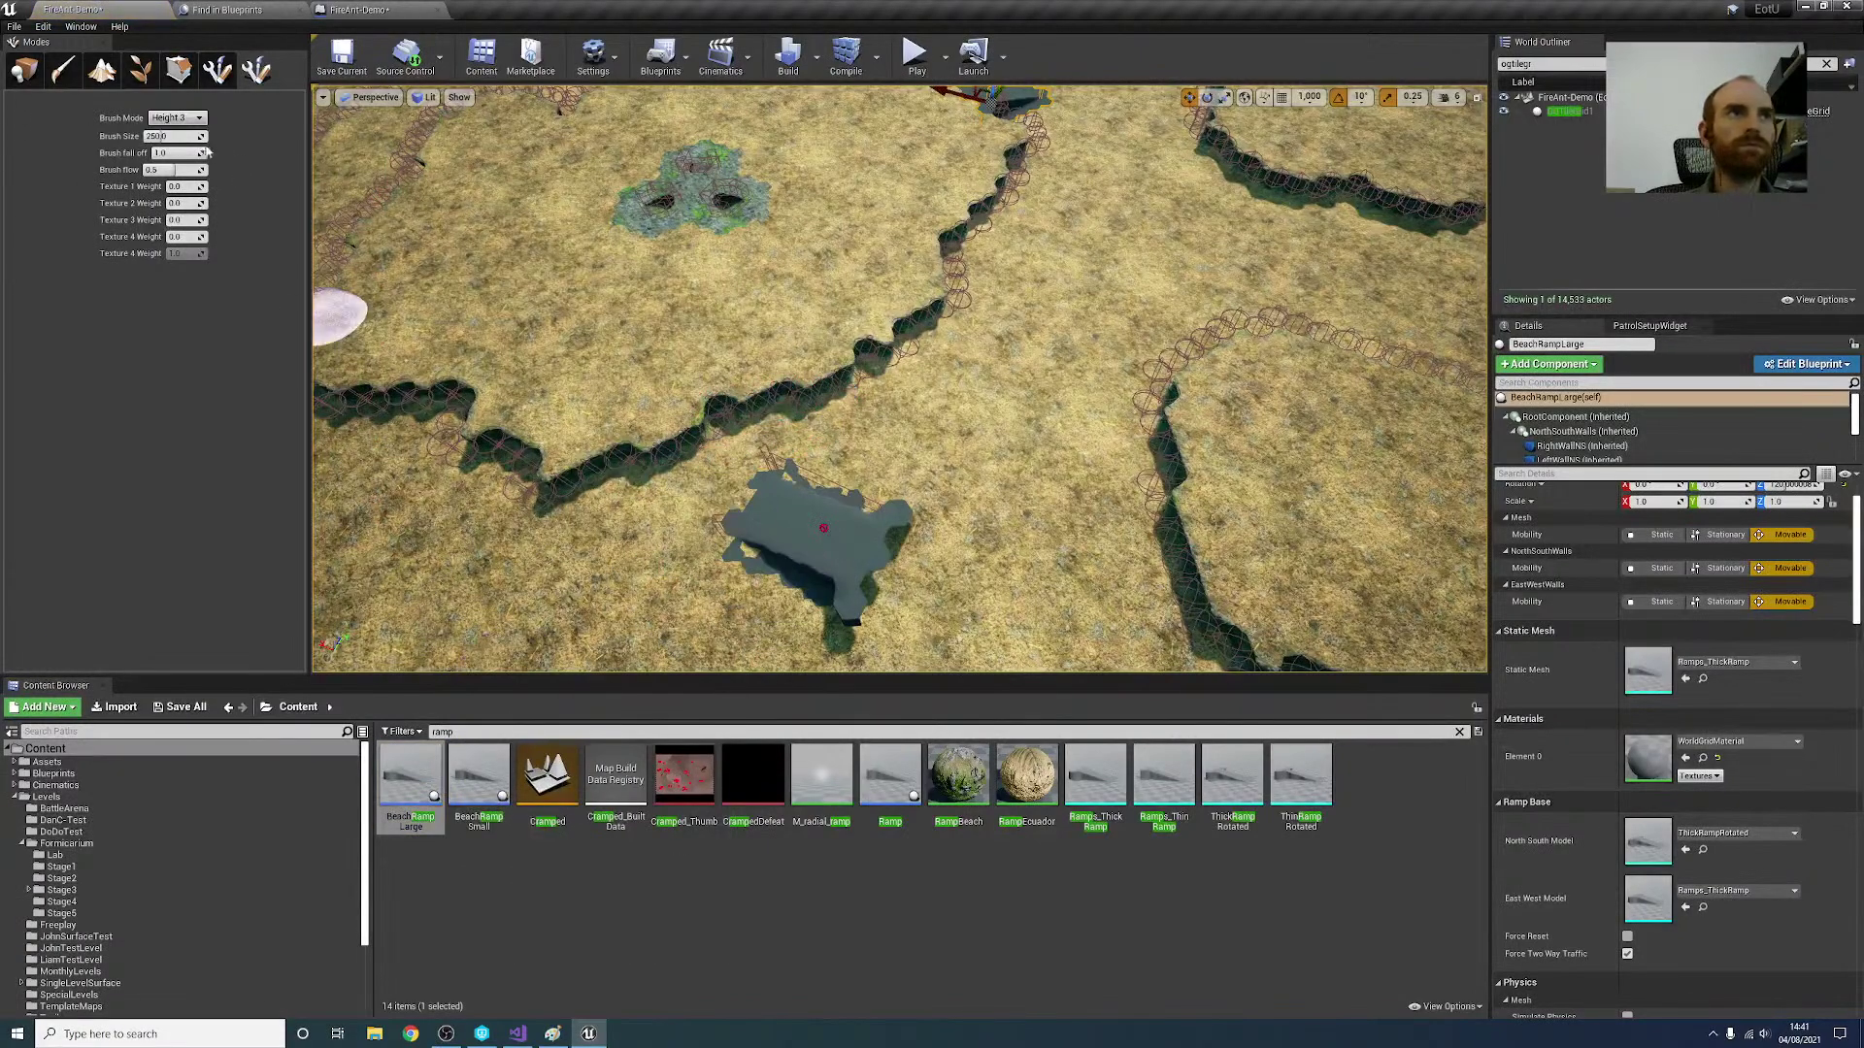
click(178, 117)
click(170, 254)
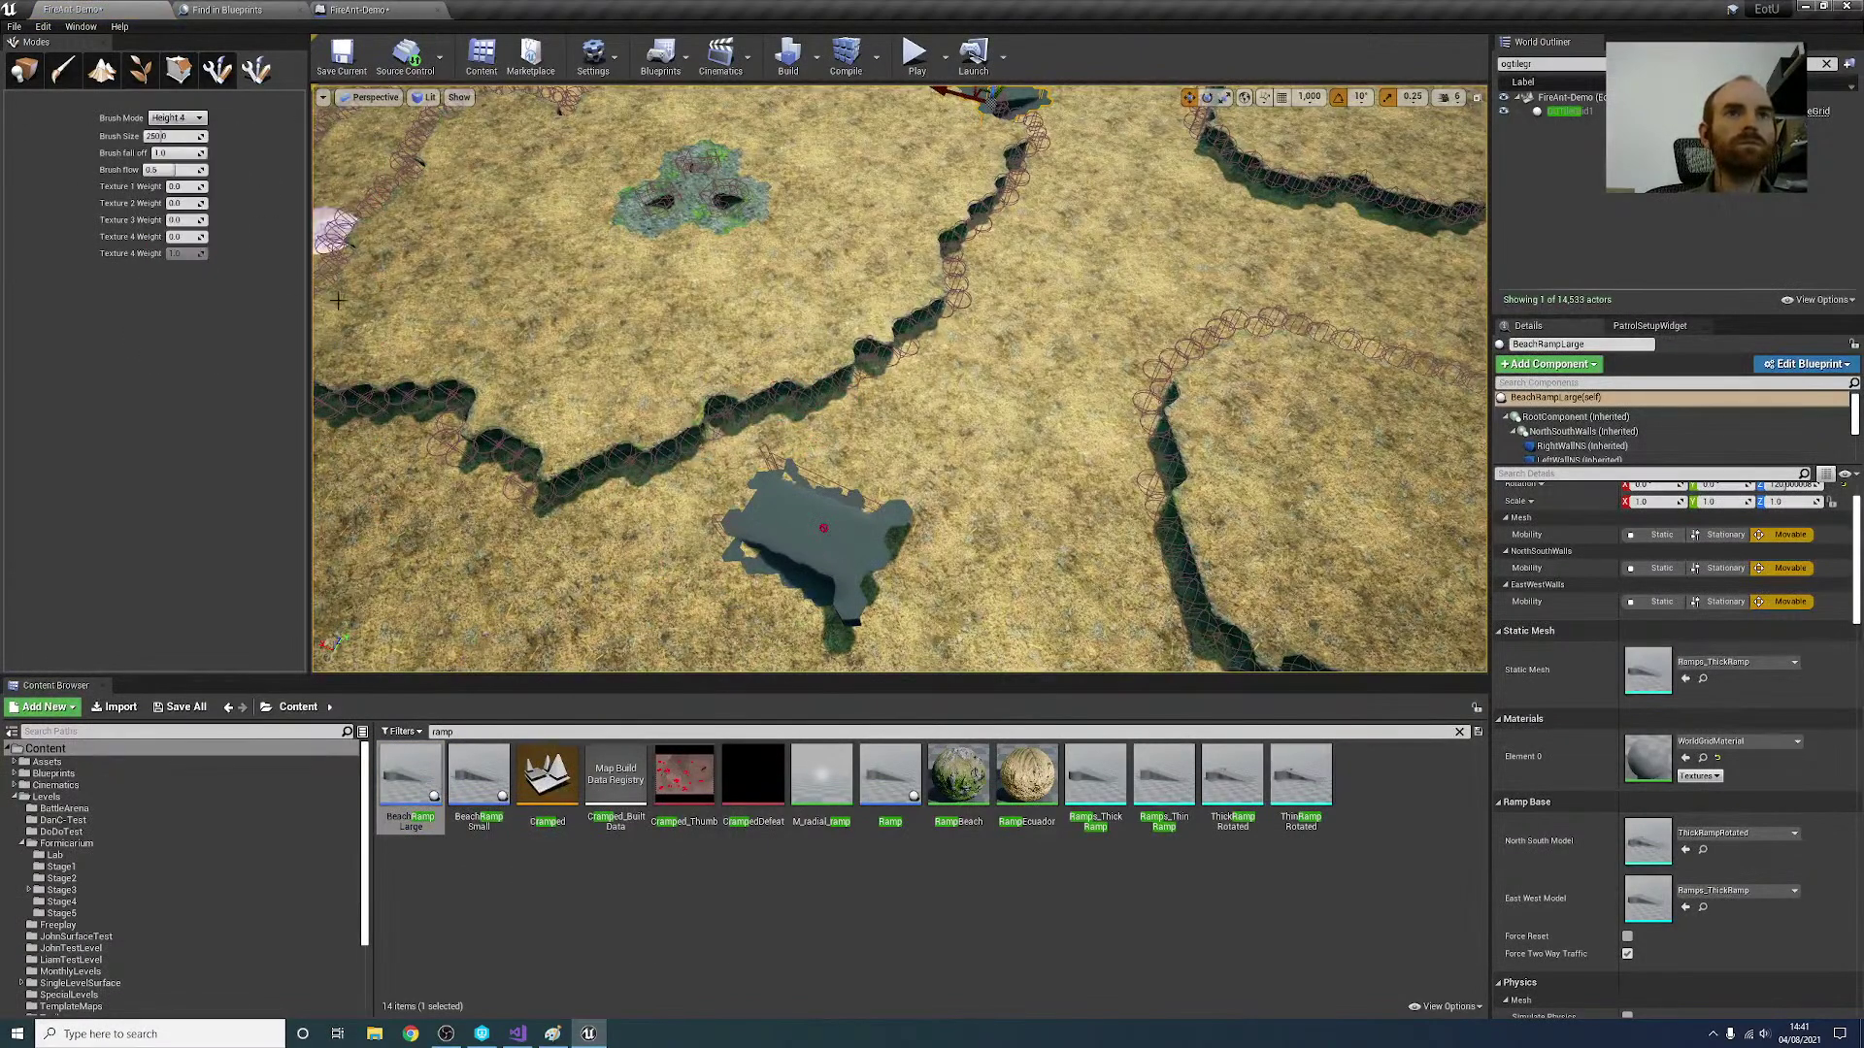
mouse_move(707, 457)
mouse_down()
mouse_move(716, 428)
mouse_move(806, 398)
mouse_up()
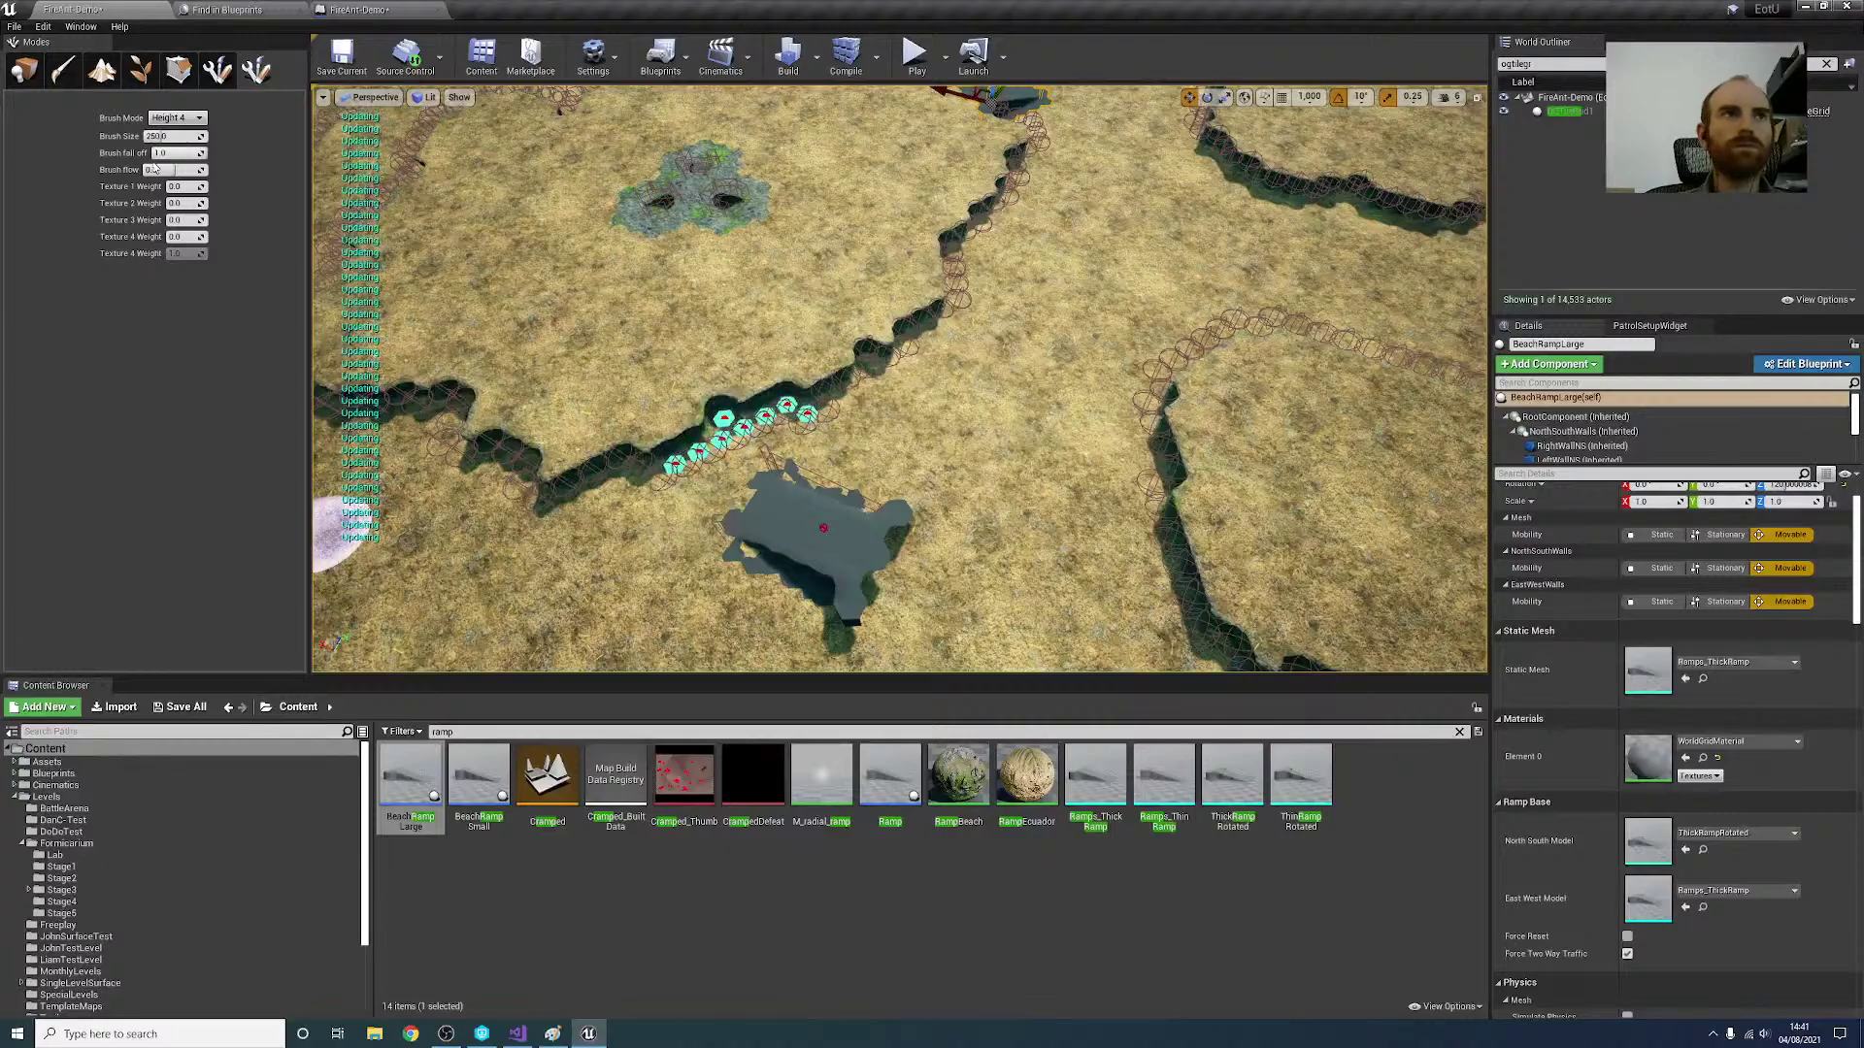
Step: Rotate the newly placed beach ramp to line up with the nest plateau's northwestern edge
key(shift+1)
click(901, 590)
key(e)
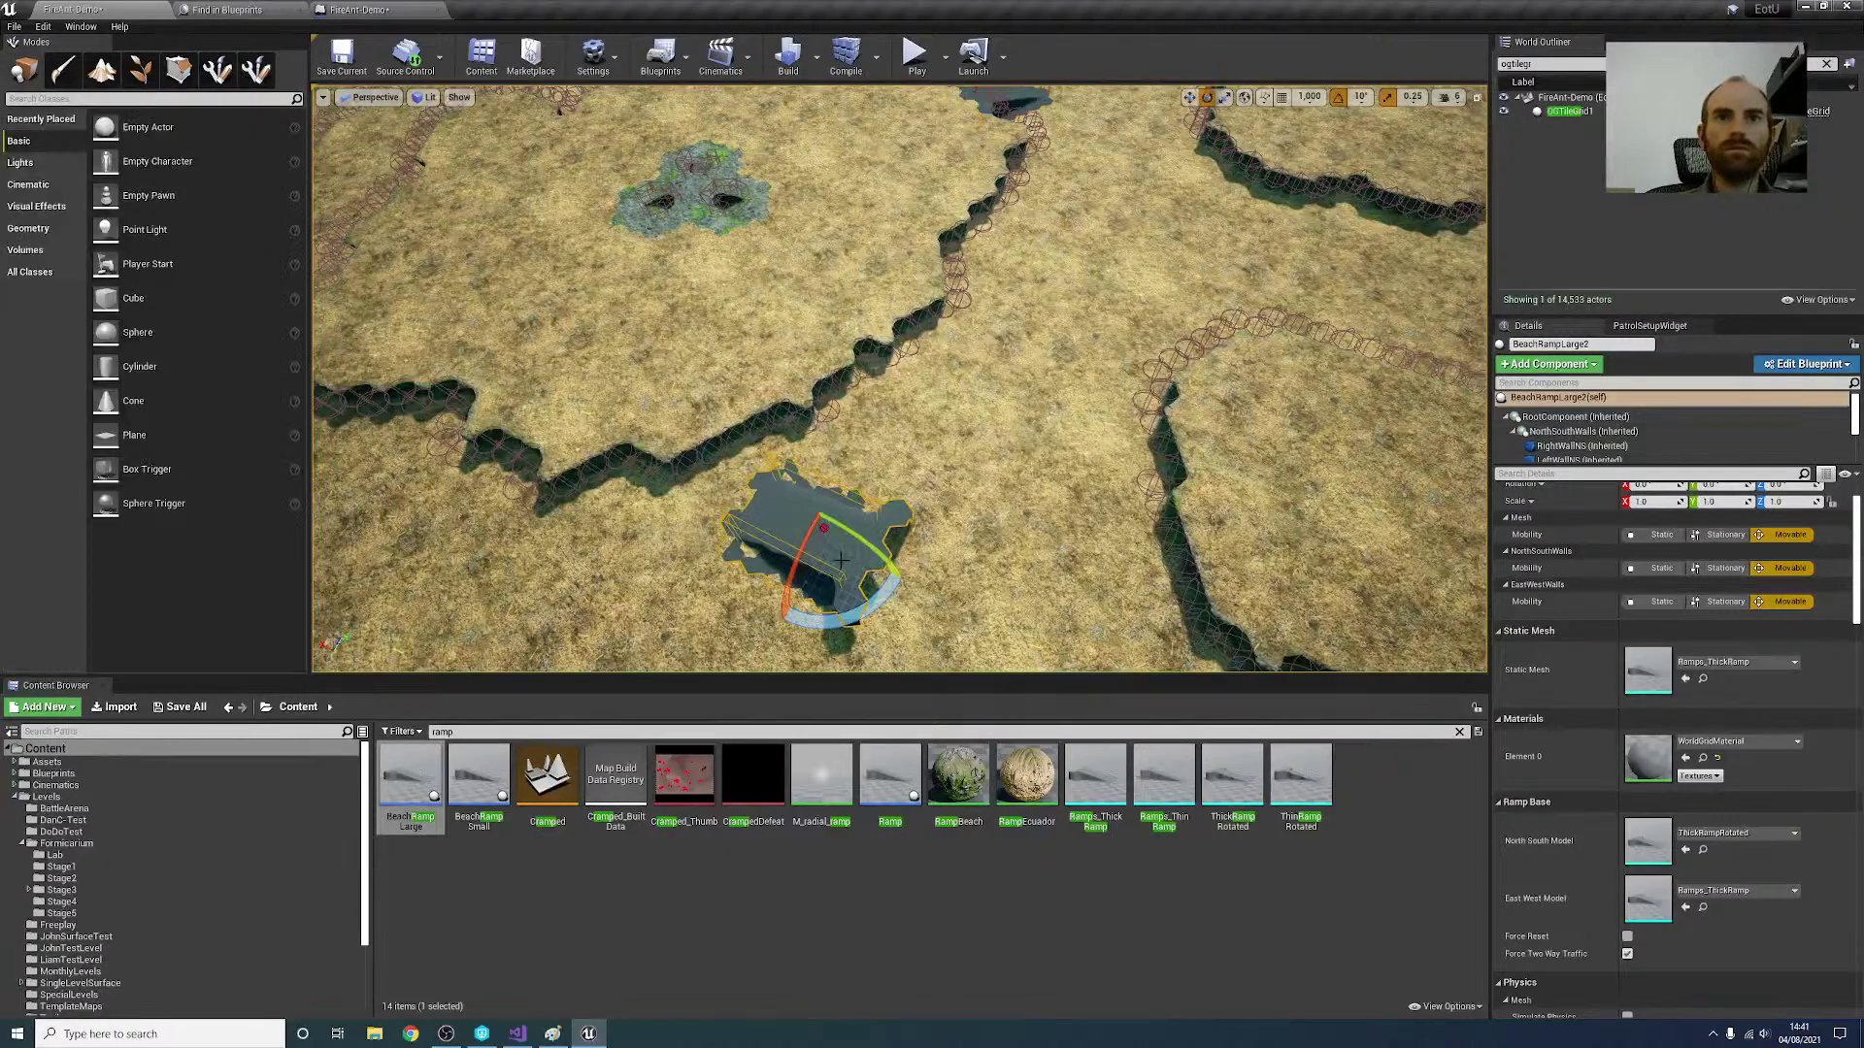
right_drag(874, 573, 908, 573)
drag(843, 618, 651, 618)
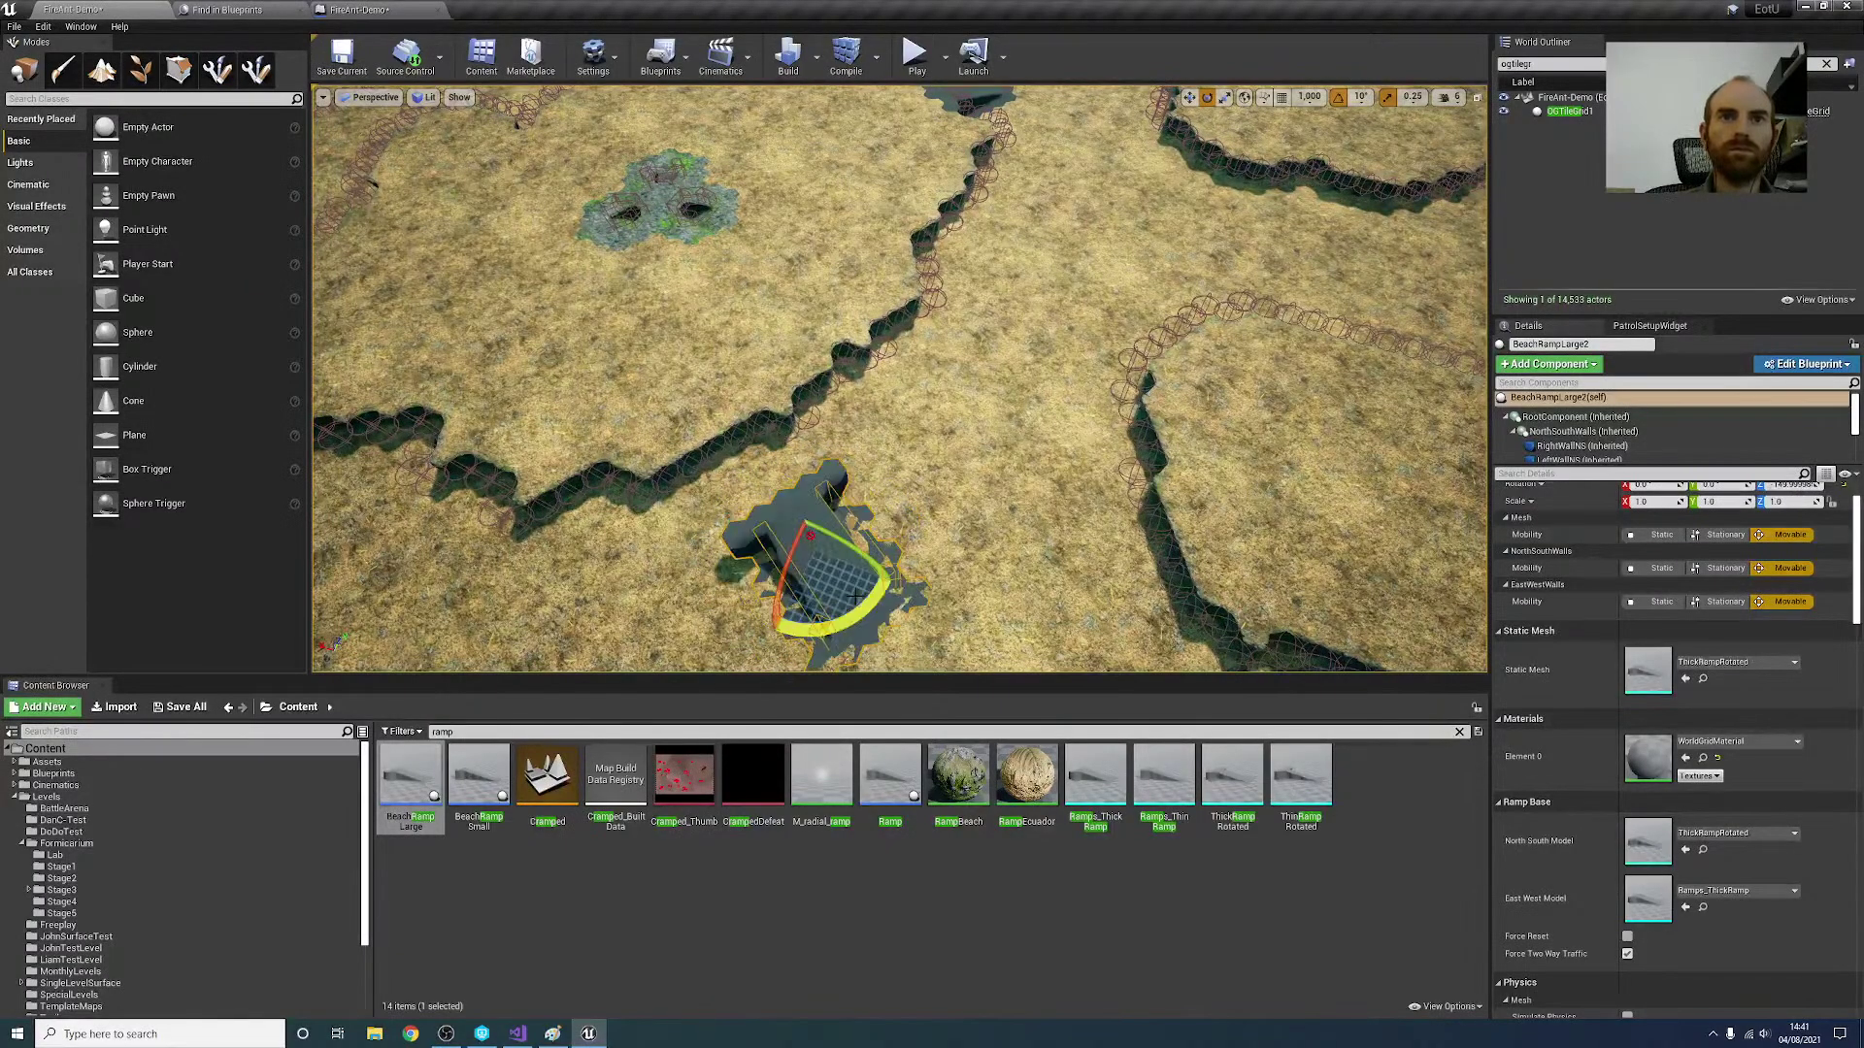
key(w)
right_drag(806, 511, 428, 534)
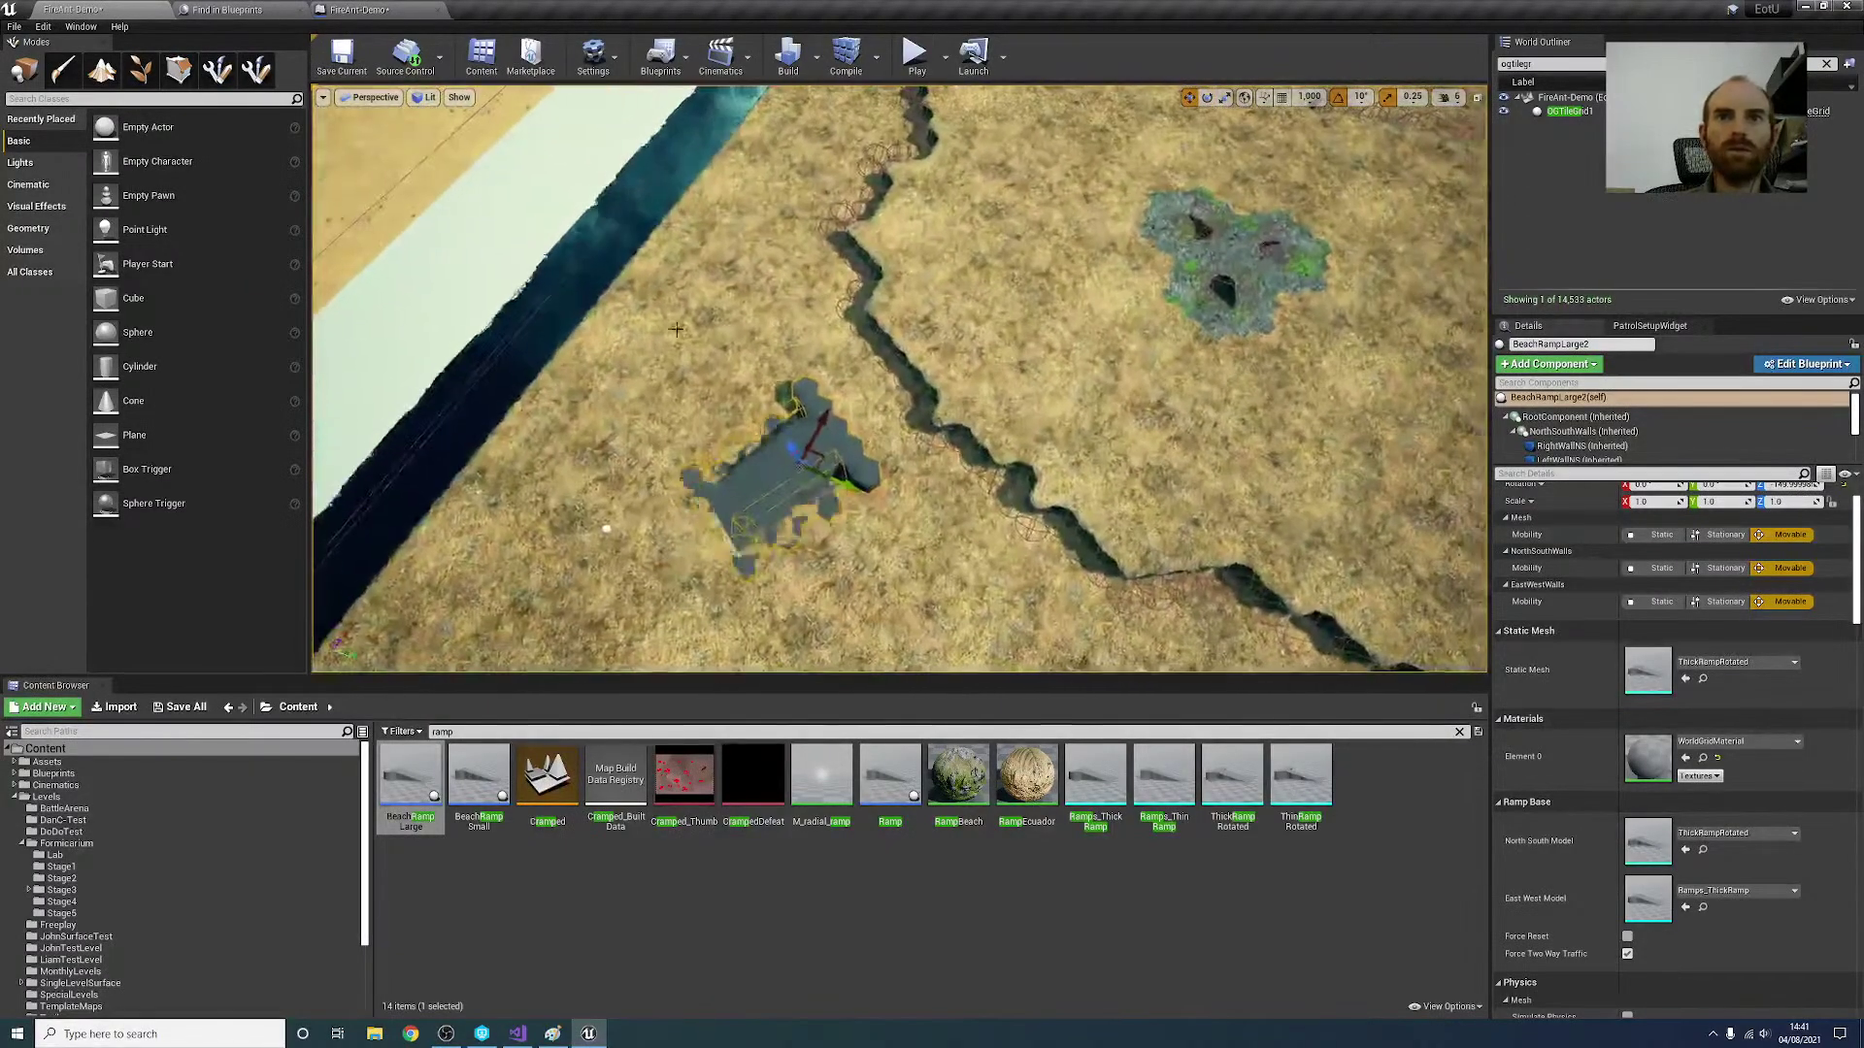
Step: Trim the northwestern edge of the nest plateau with the Height 3 brush and move the ramp against it
click(222, 71)
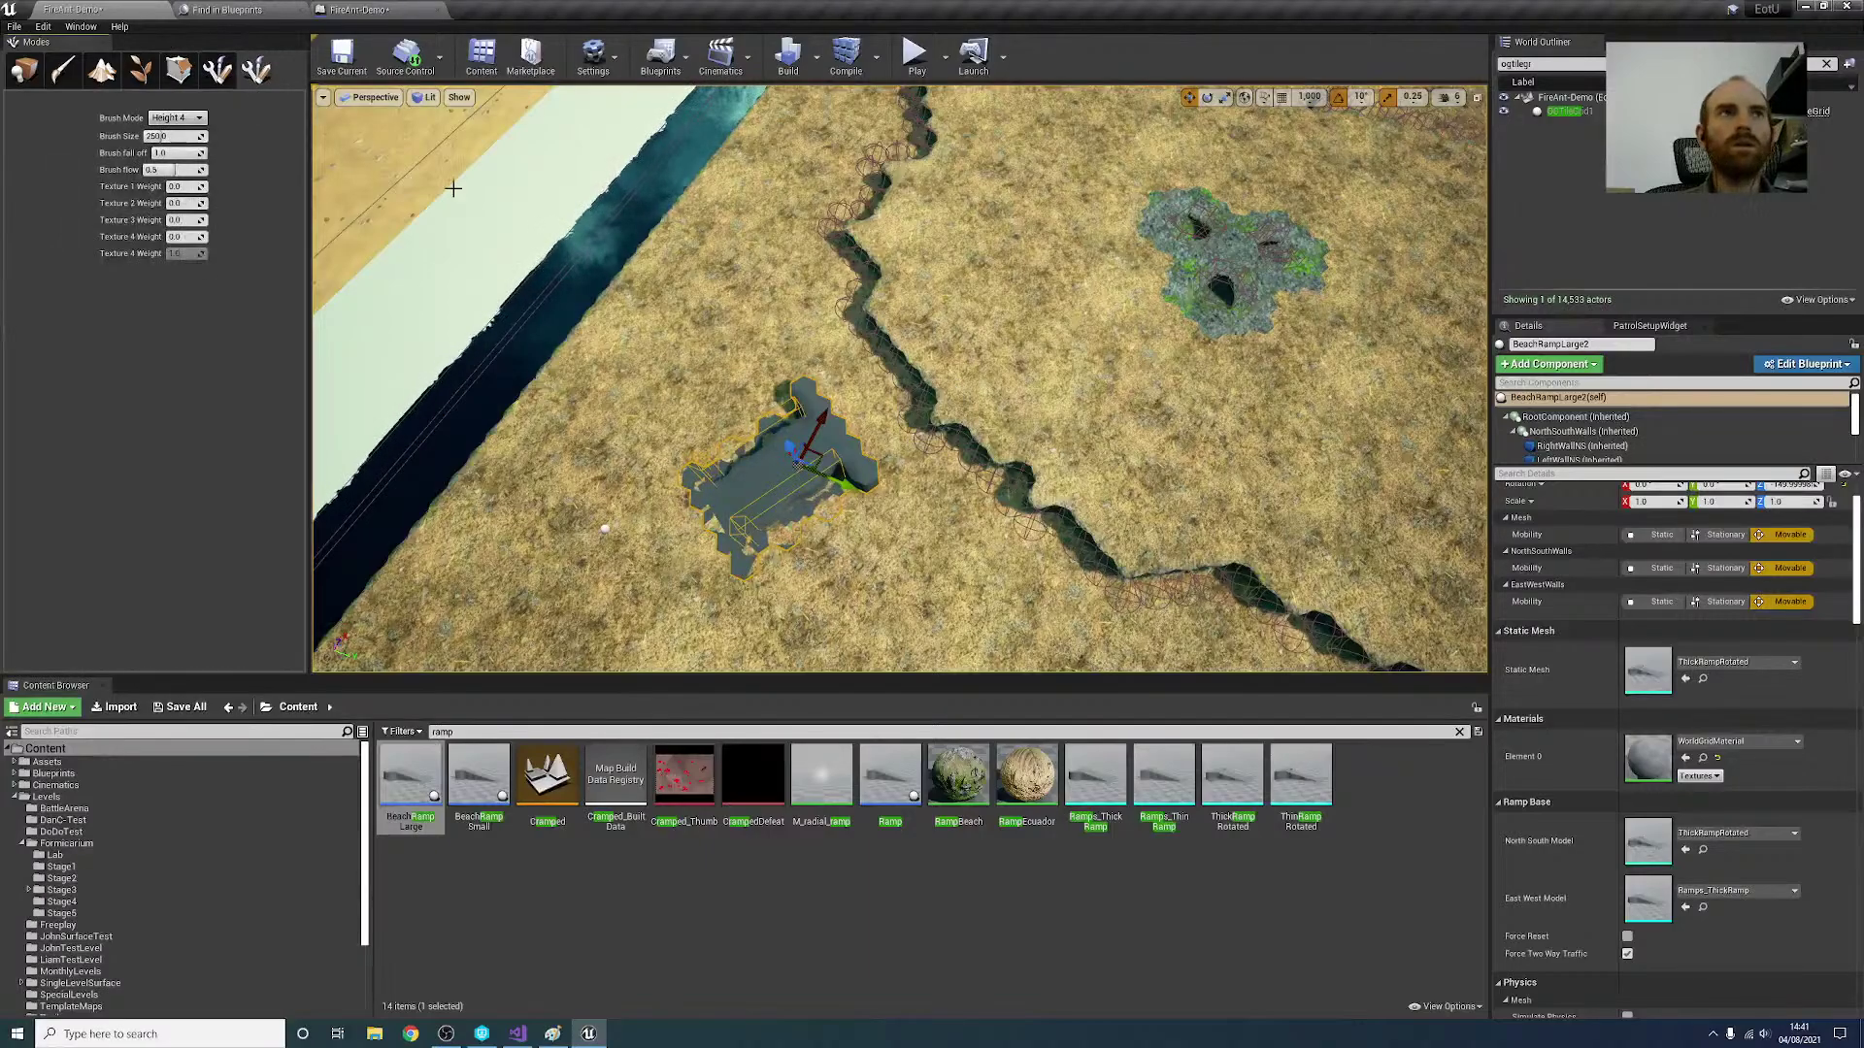
click(168, 117)
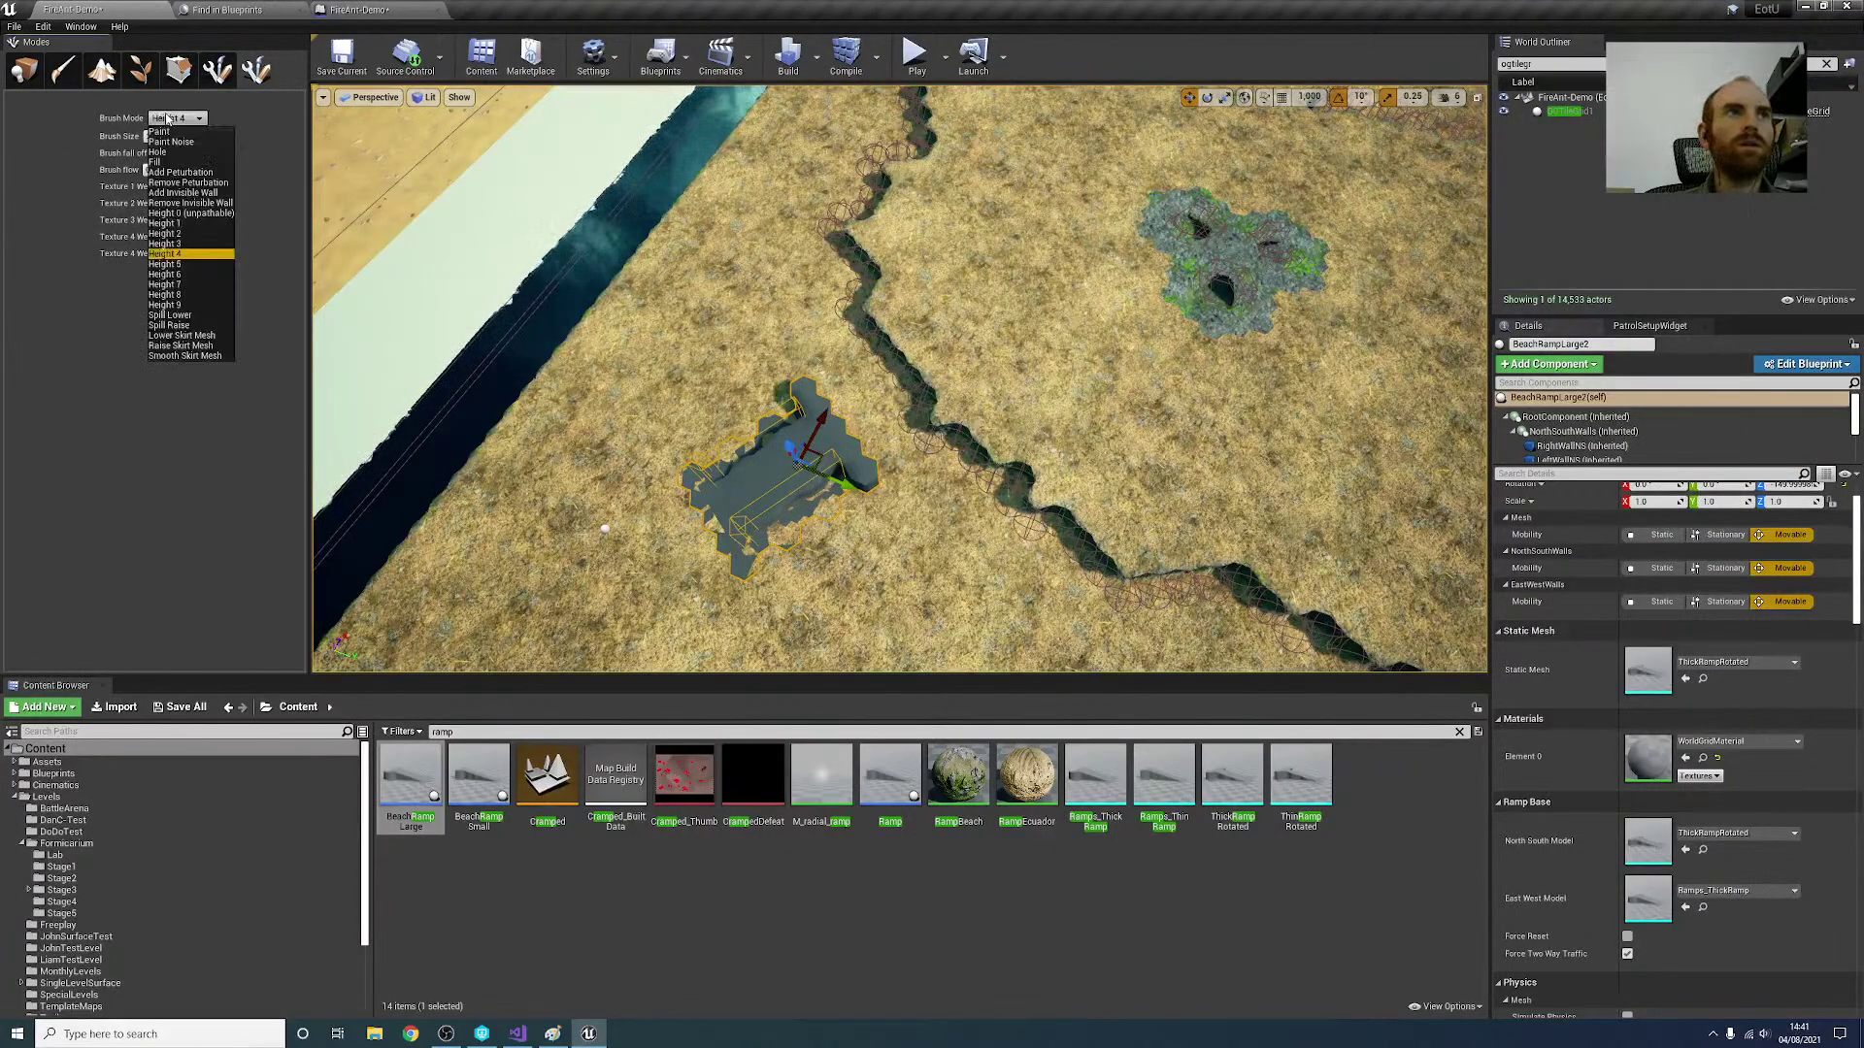
click(167, 244)
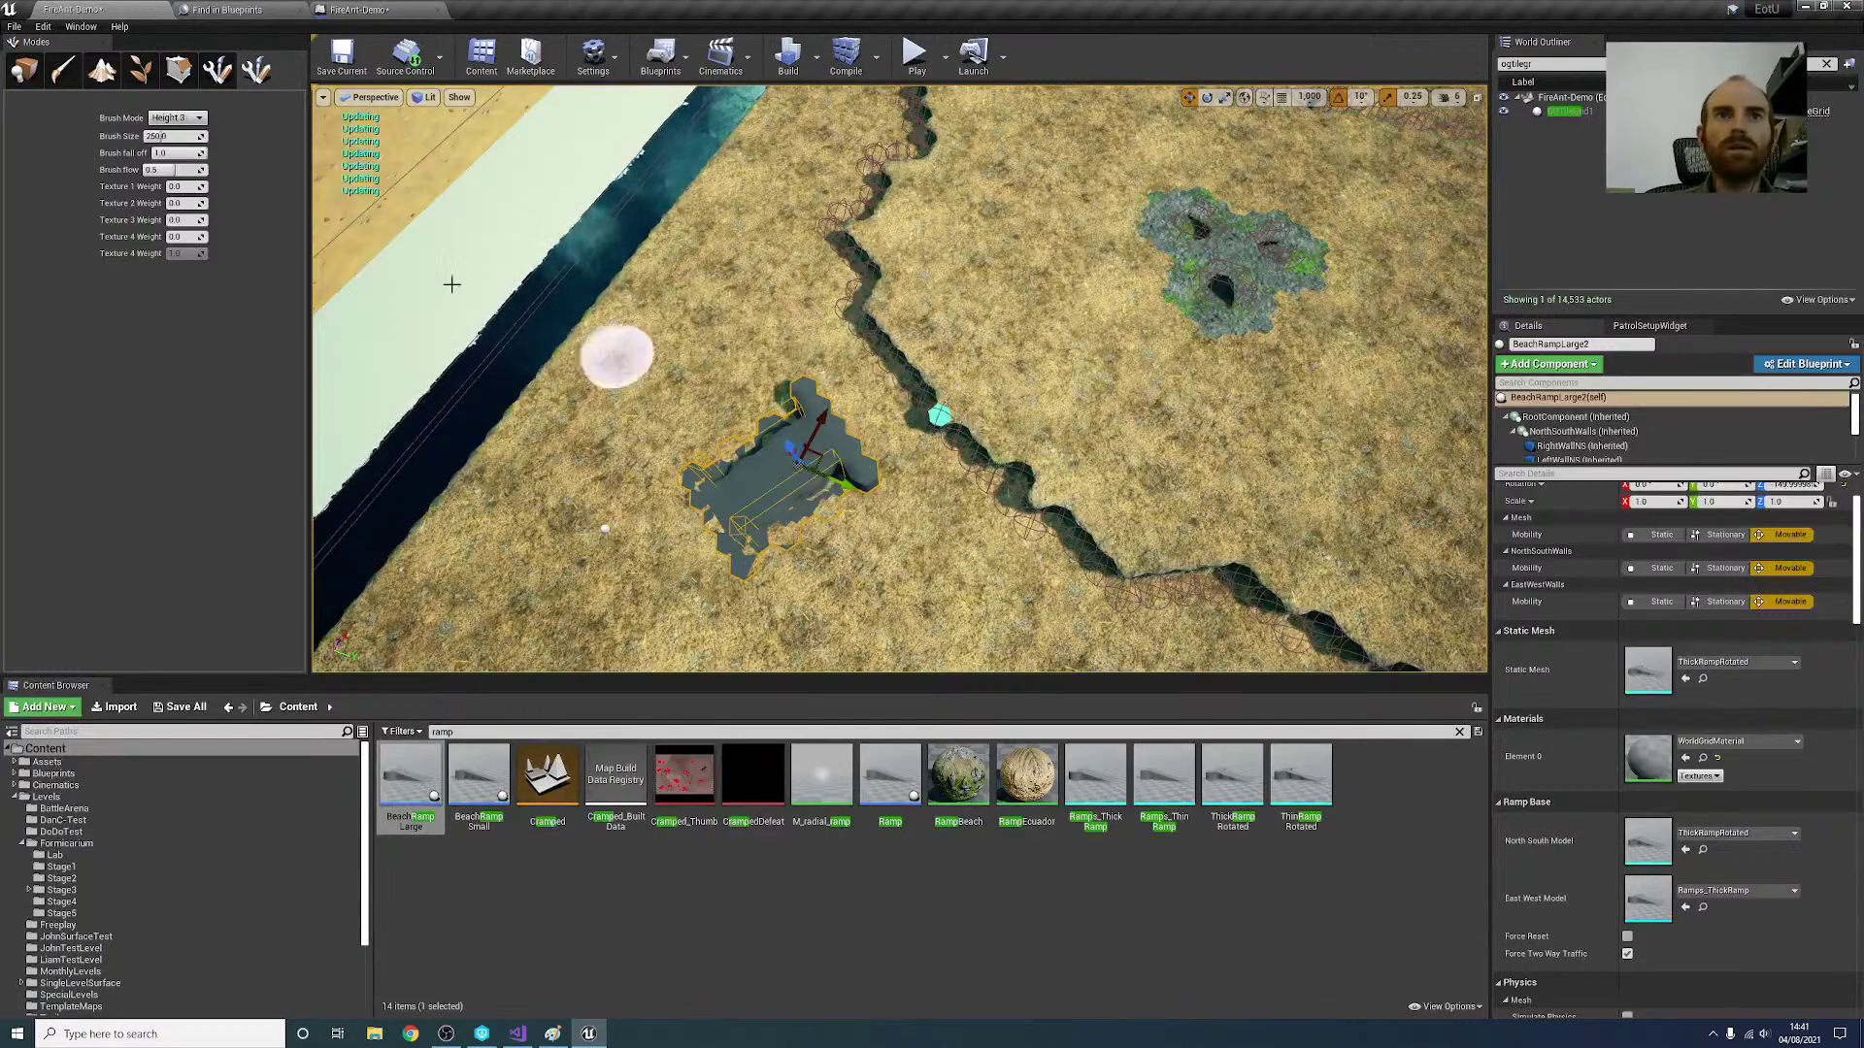
click(24, 70)
drag(815, 458, 895, 375)
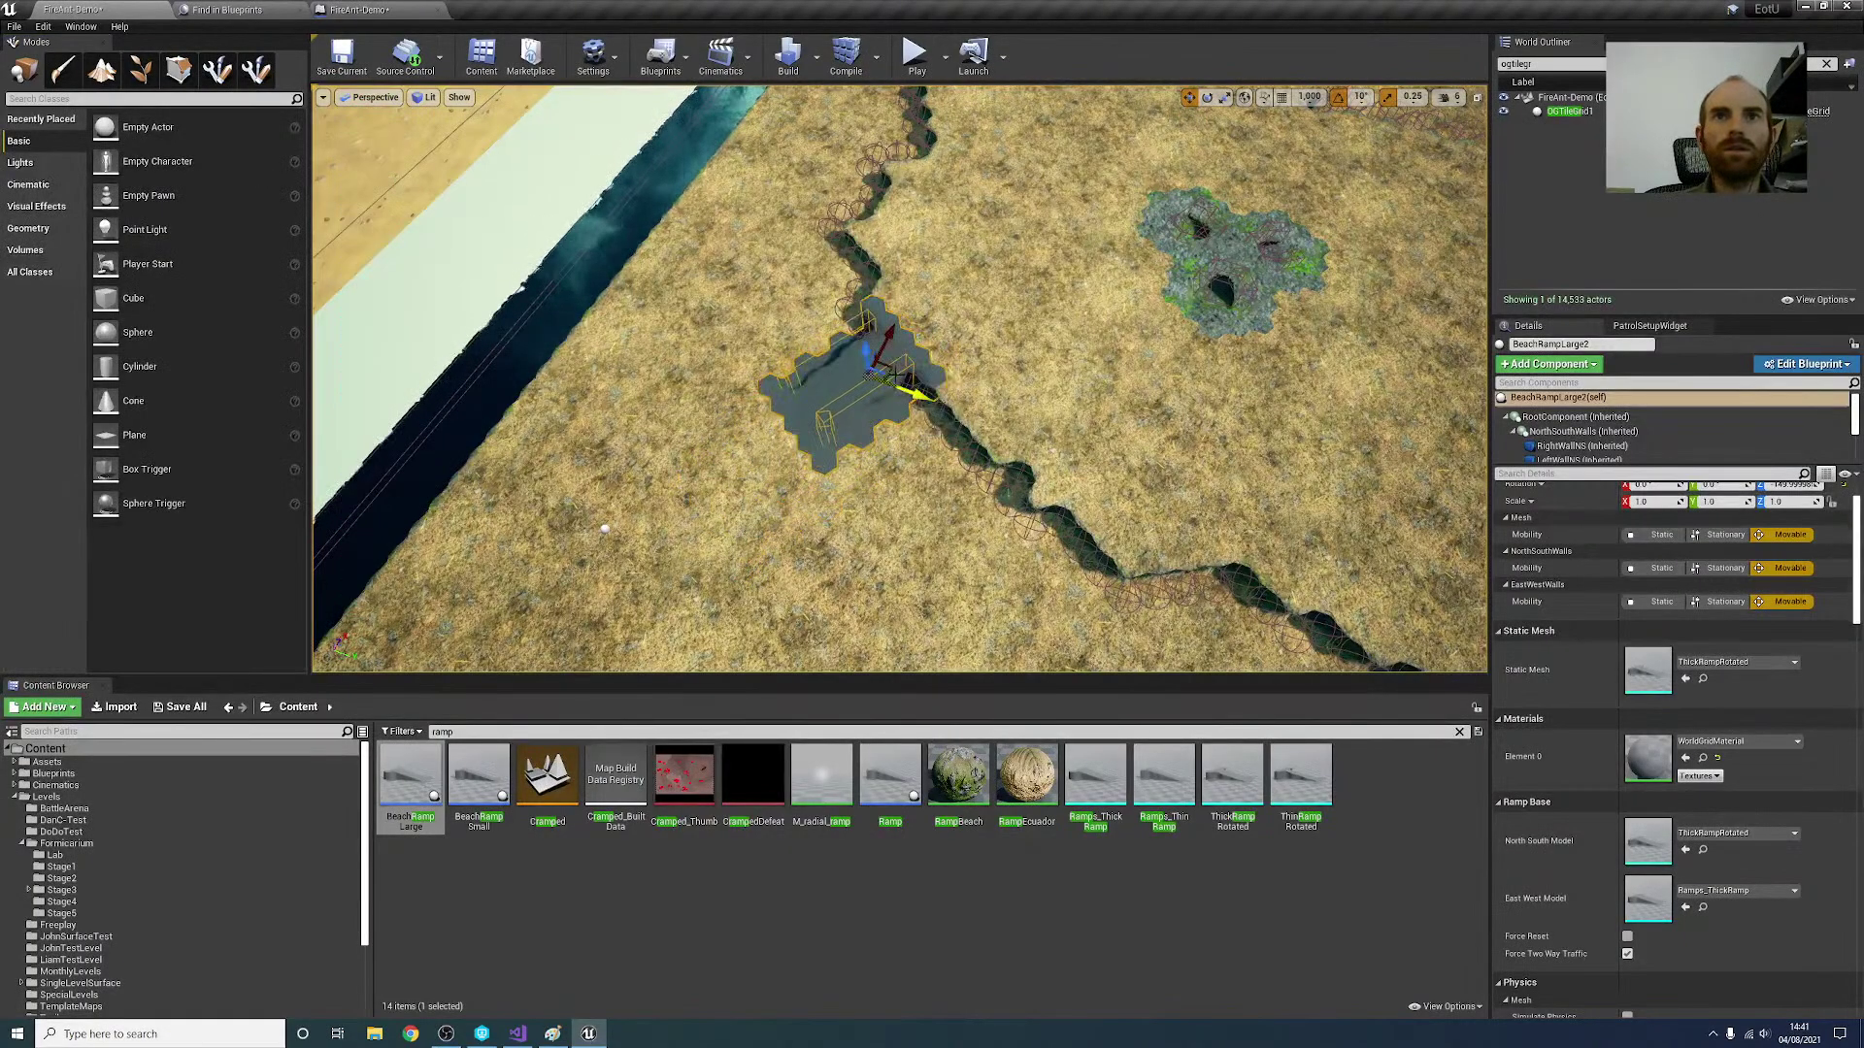
Step: Pull the northwestern ramp back from the plateau edge to clear the terrain underneath for painting
key(s)
right_drag(911, 384, 821, 424)
key(s)
key(w)
key(s)
key(w)
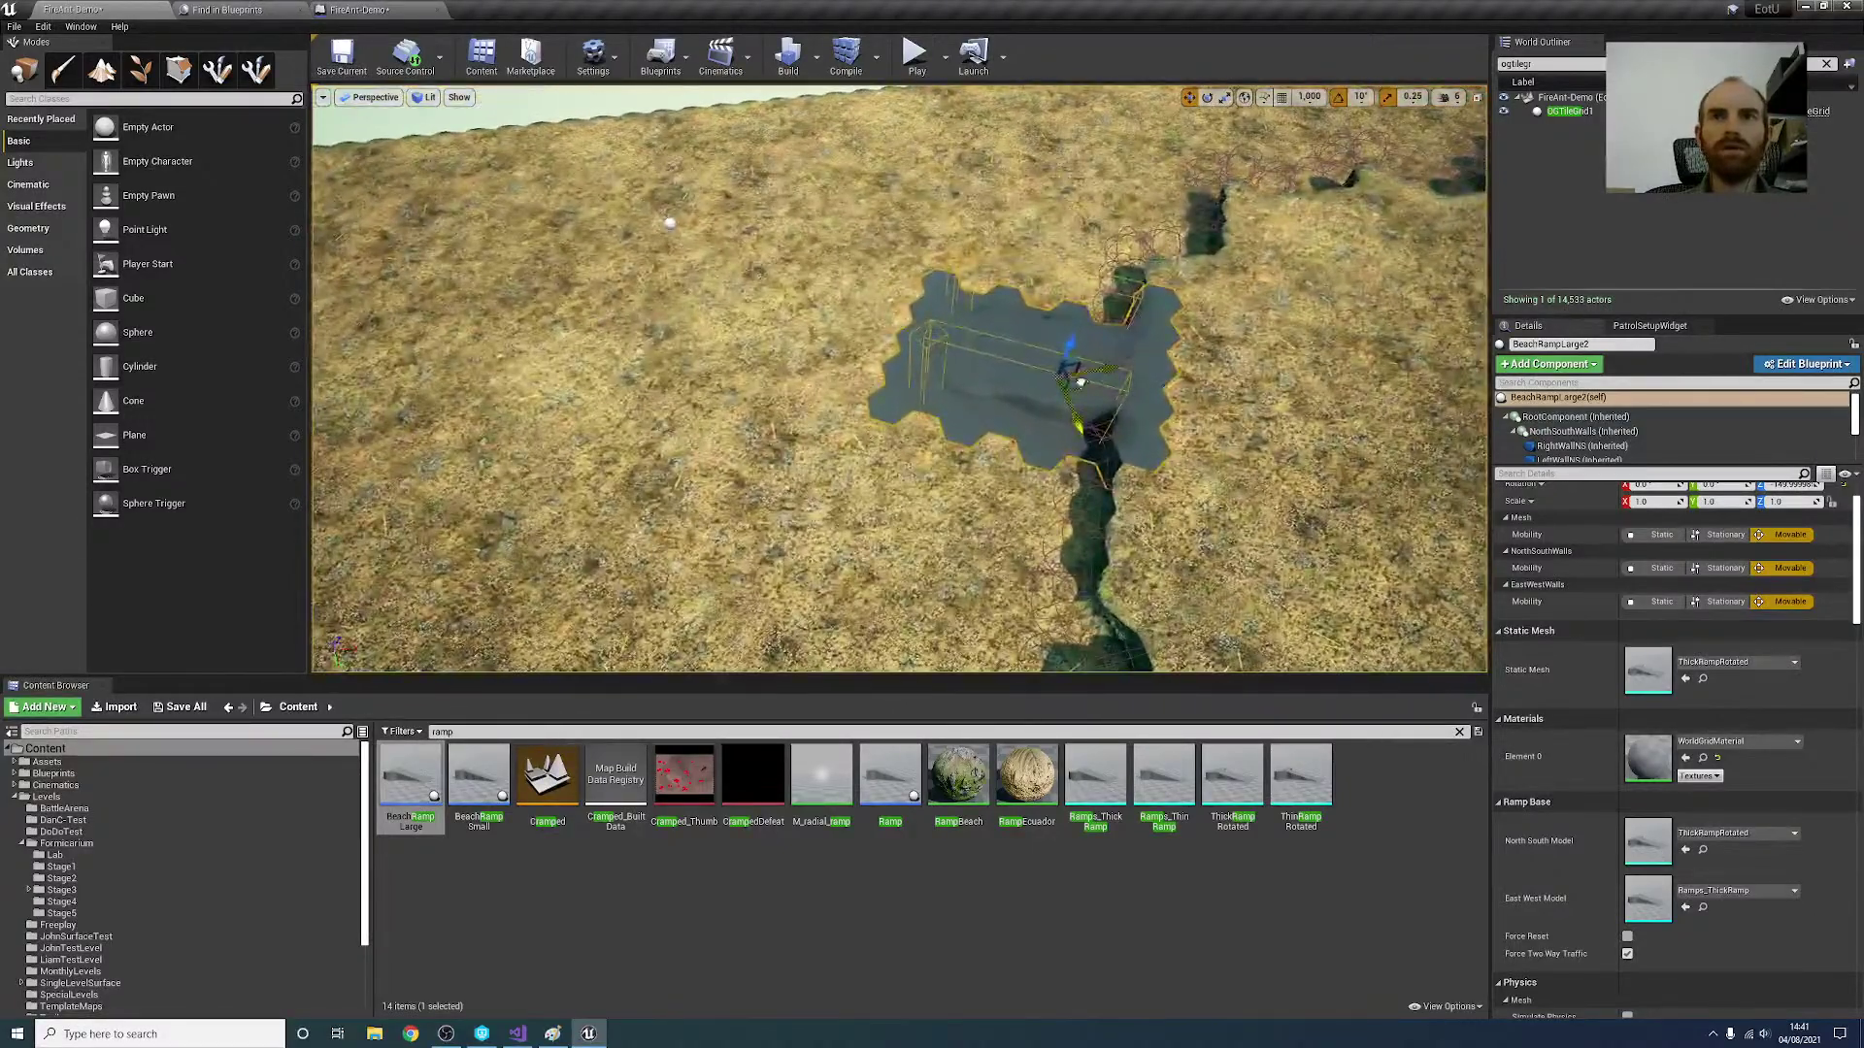
drag(1079, 381, 847, 359)
Step: Fill in the nest plateau's edge behind the northwestern ramp with the Height 4 brush and move the ramp back against it
click(255, 69)
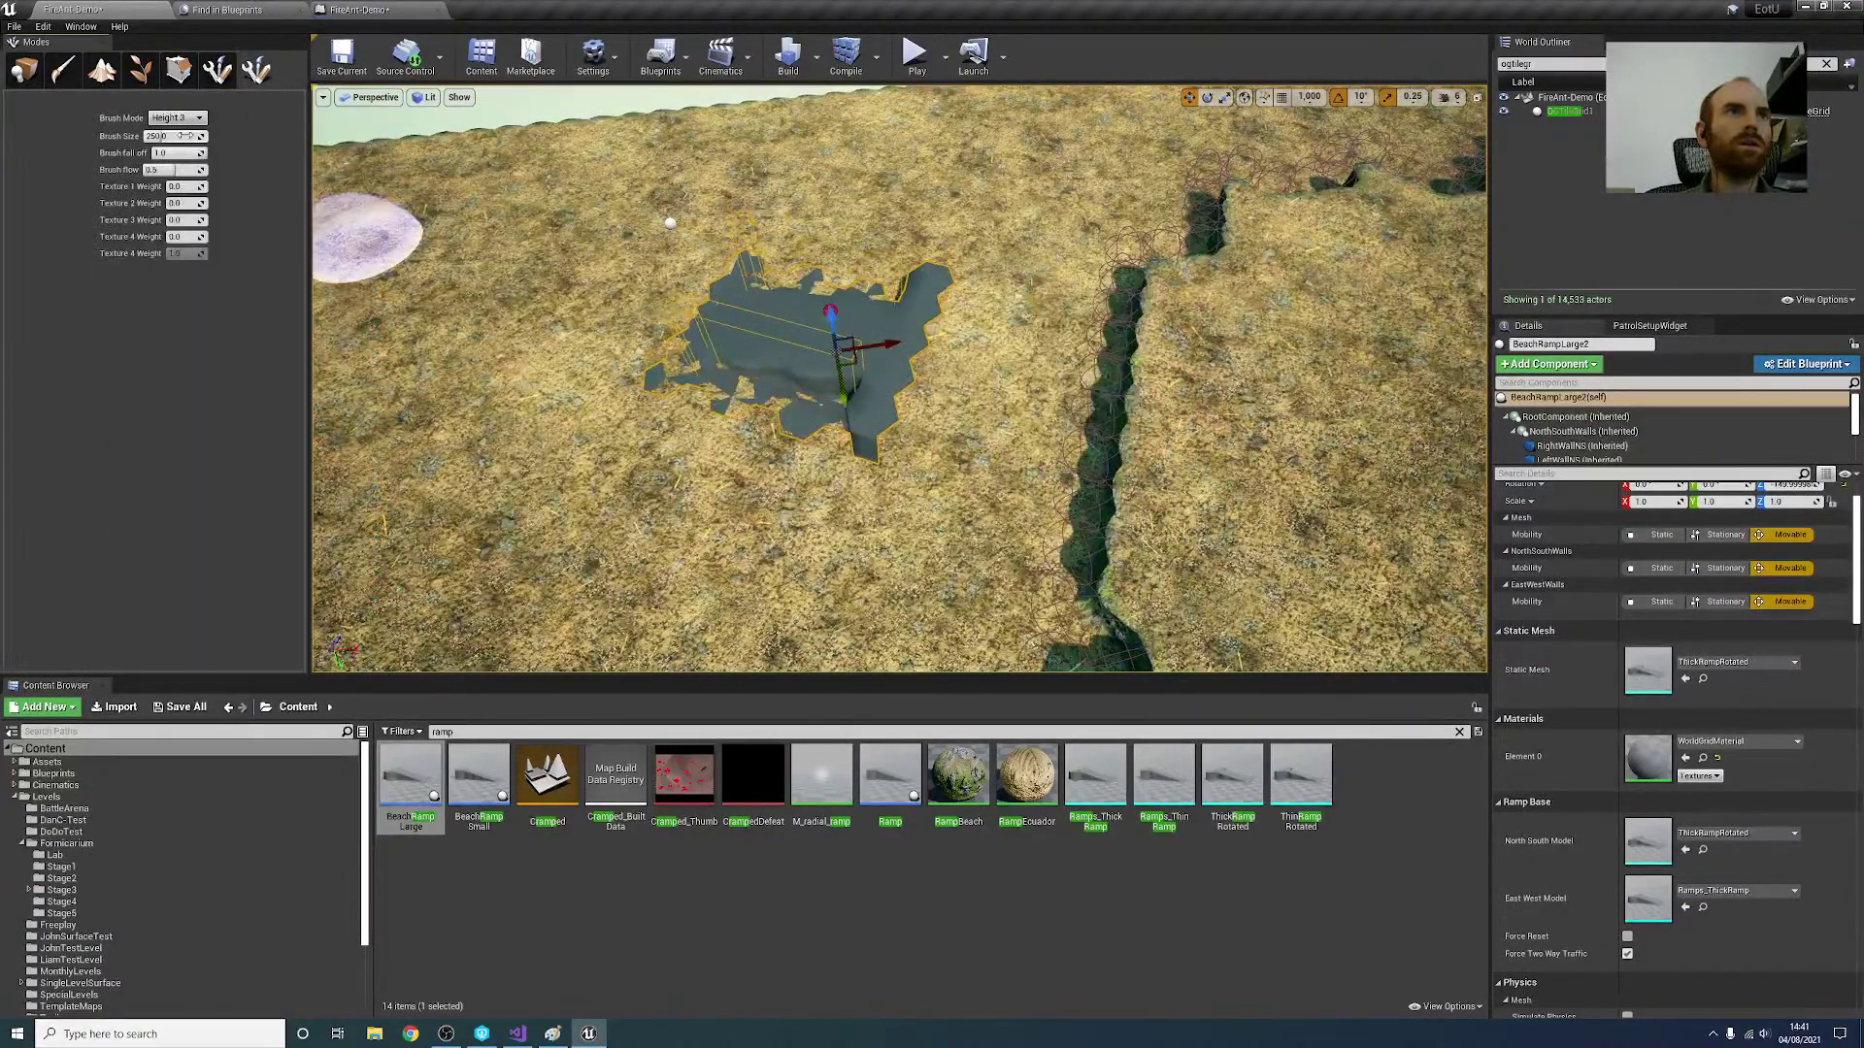
click(177, 118)
click(189, 256)
key(s)
right_drag(825, 454, 836, 519)
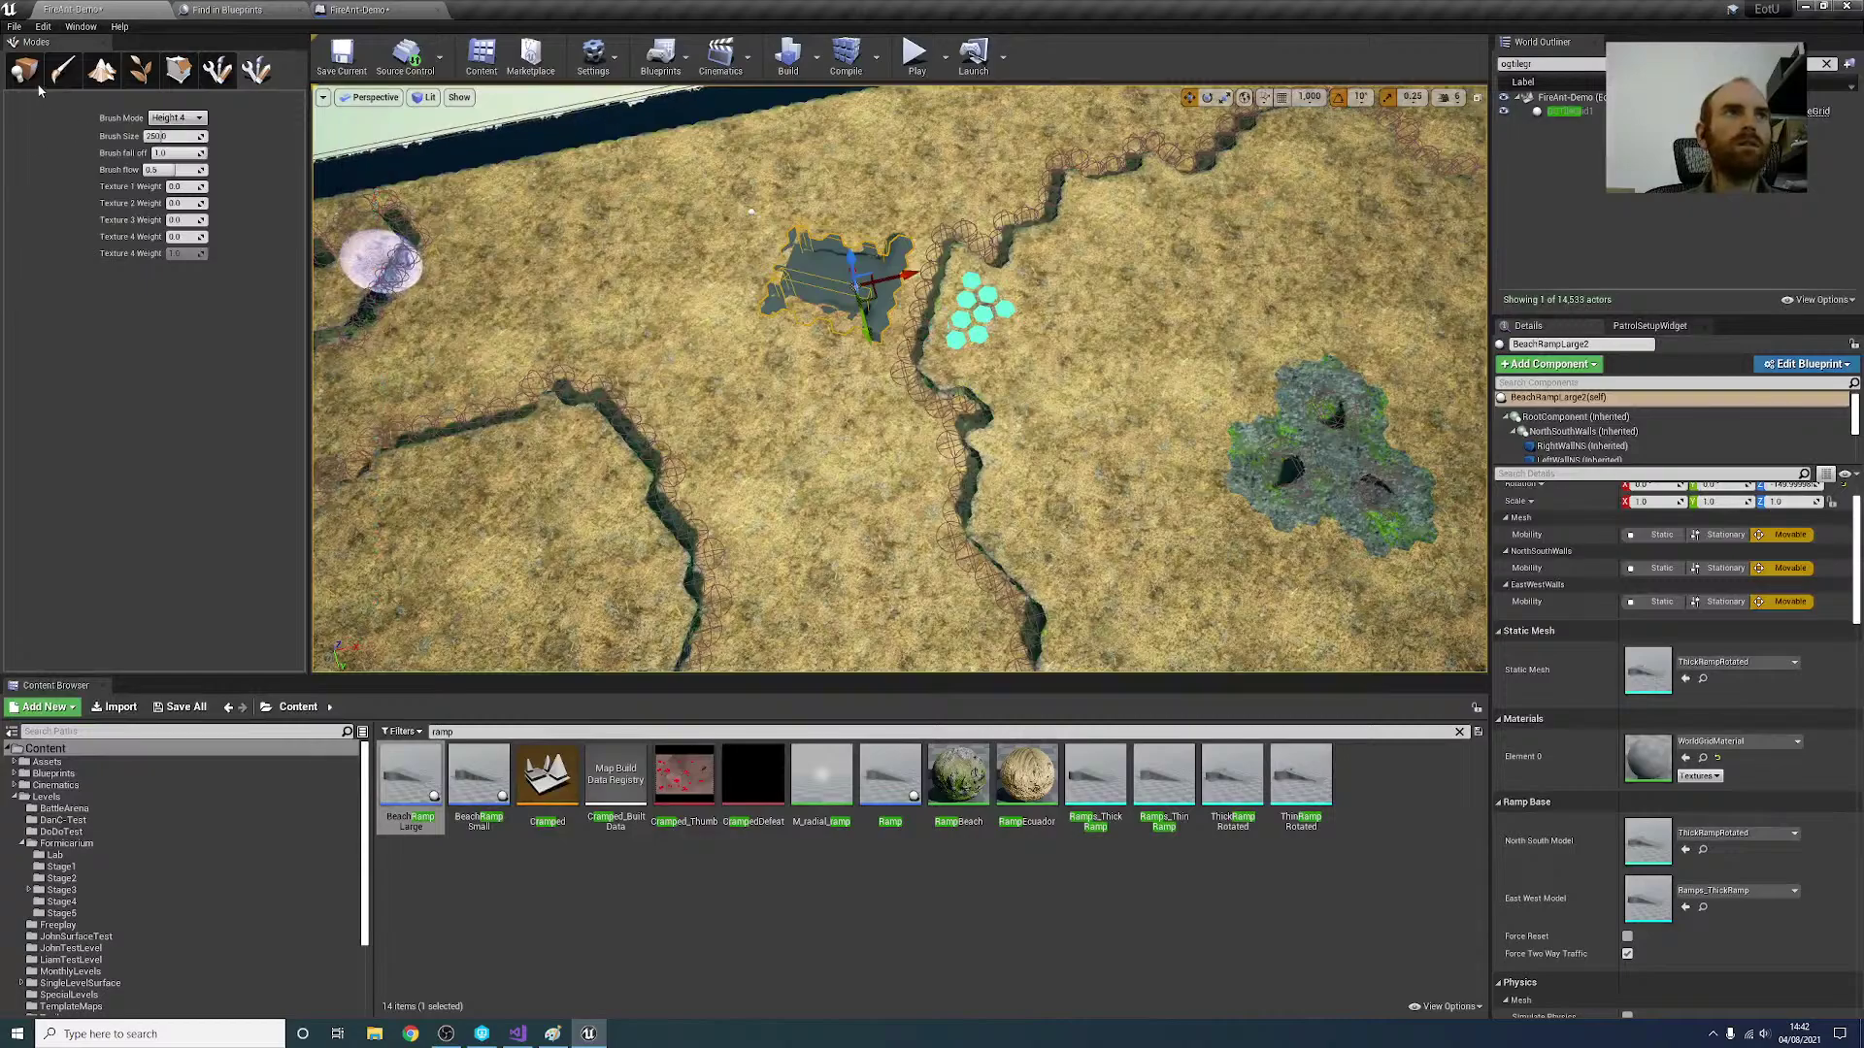
key(shift+1)
drag(874, 291, 924, 298)
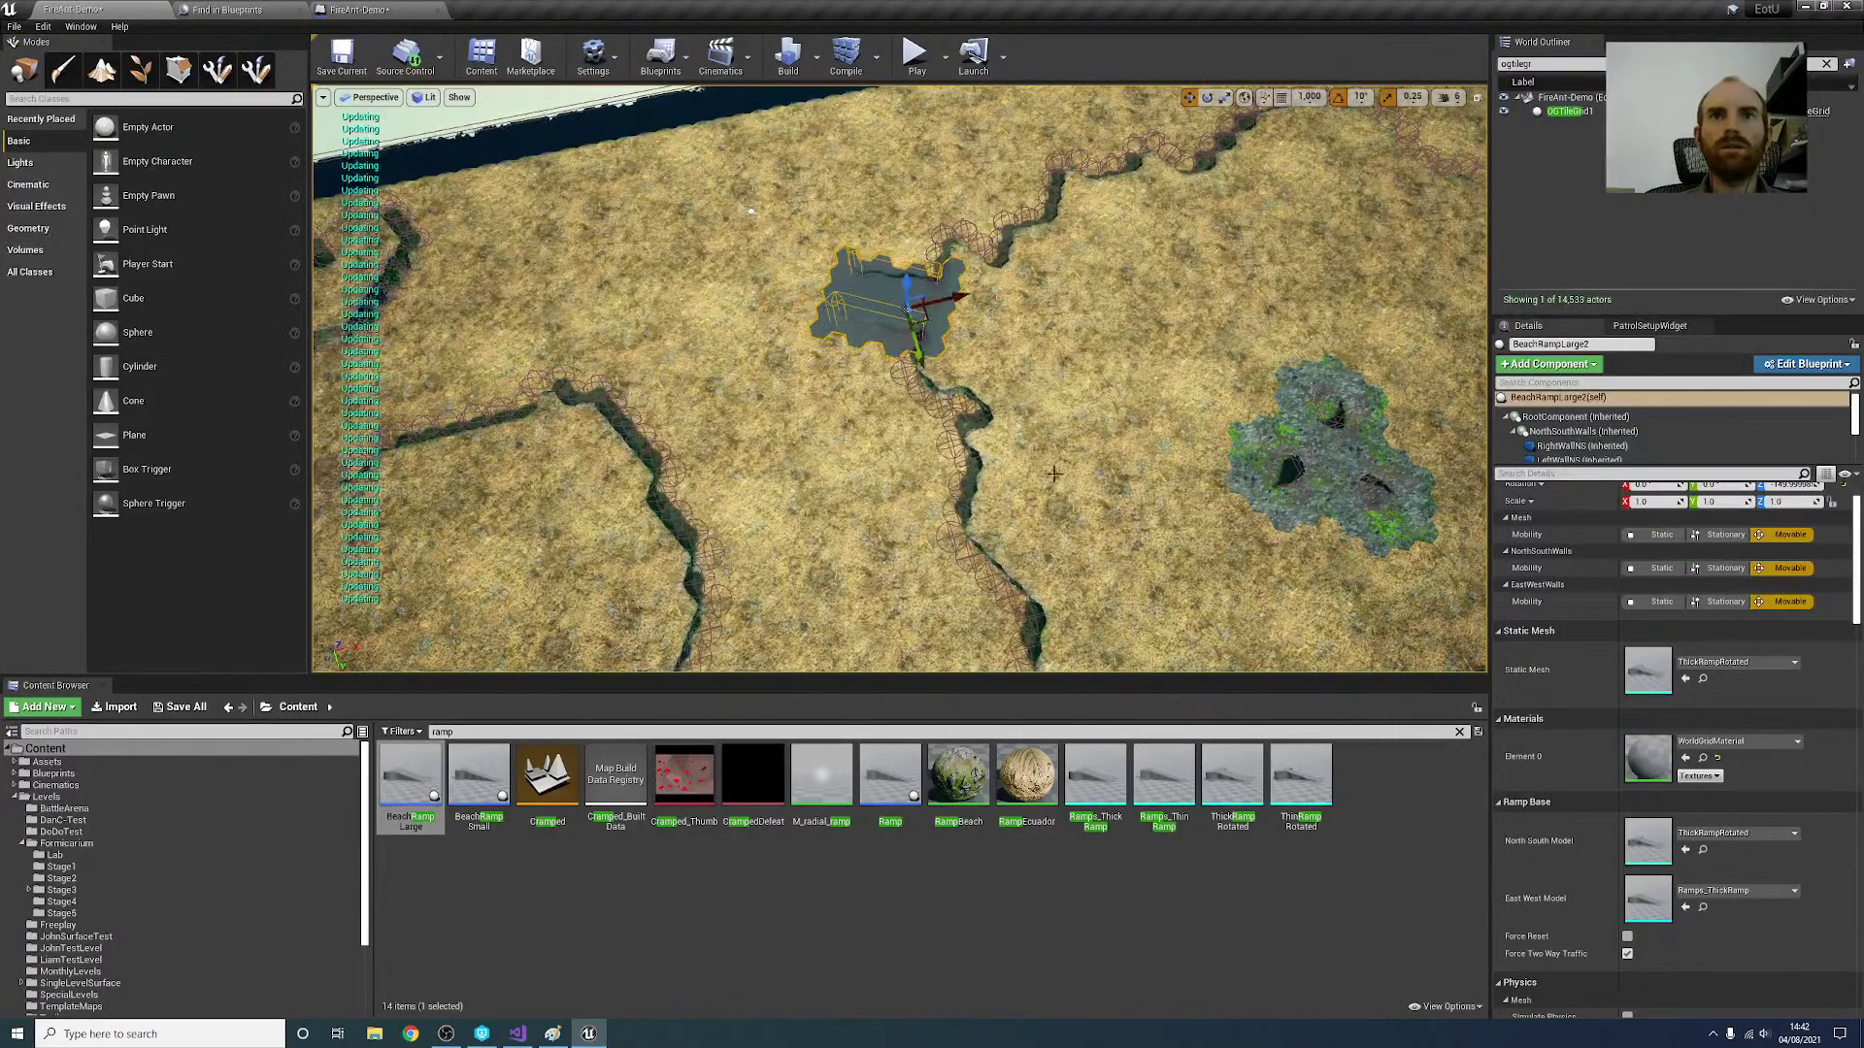
Step: Extend the nest plateau's western edge outward between the two ramps with the Height 4 brush and fill its gaps
right_drag(924, 298, 918, 340)
key(s)
key(w)
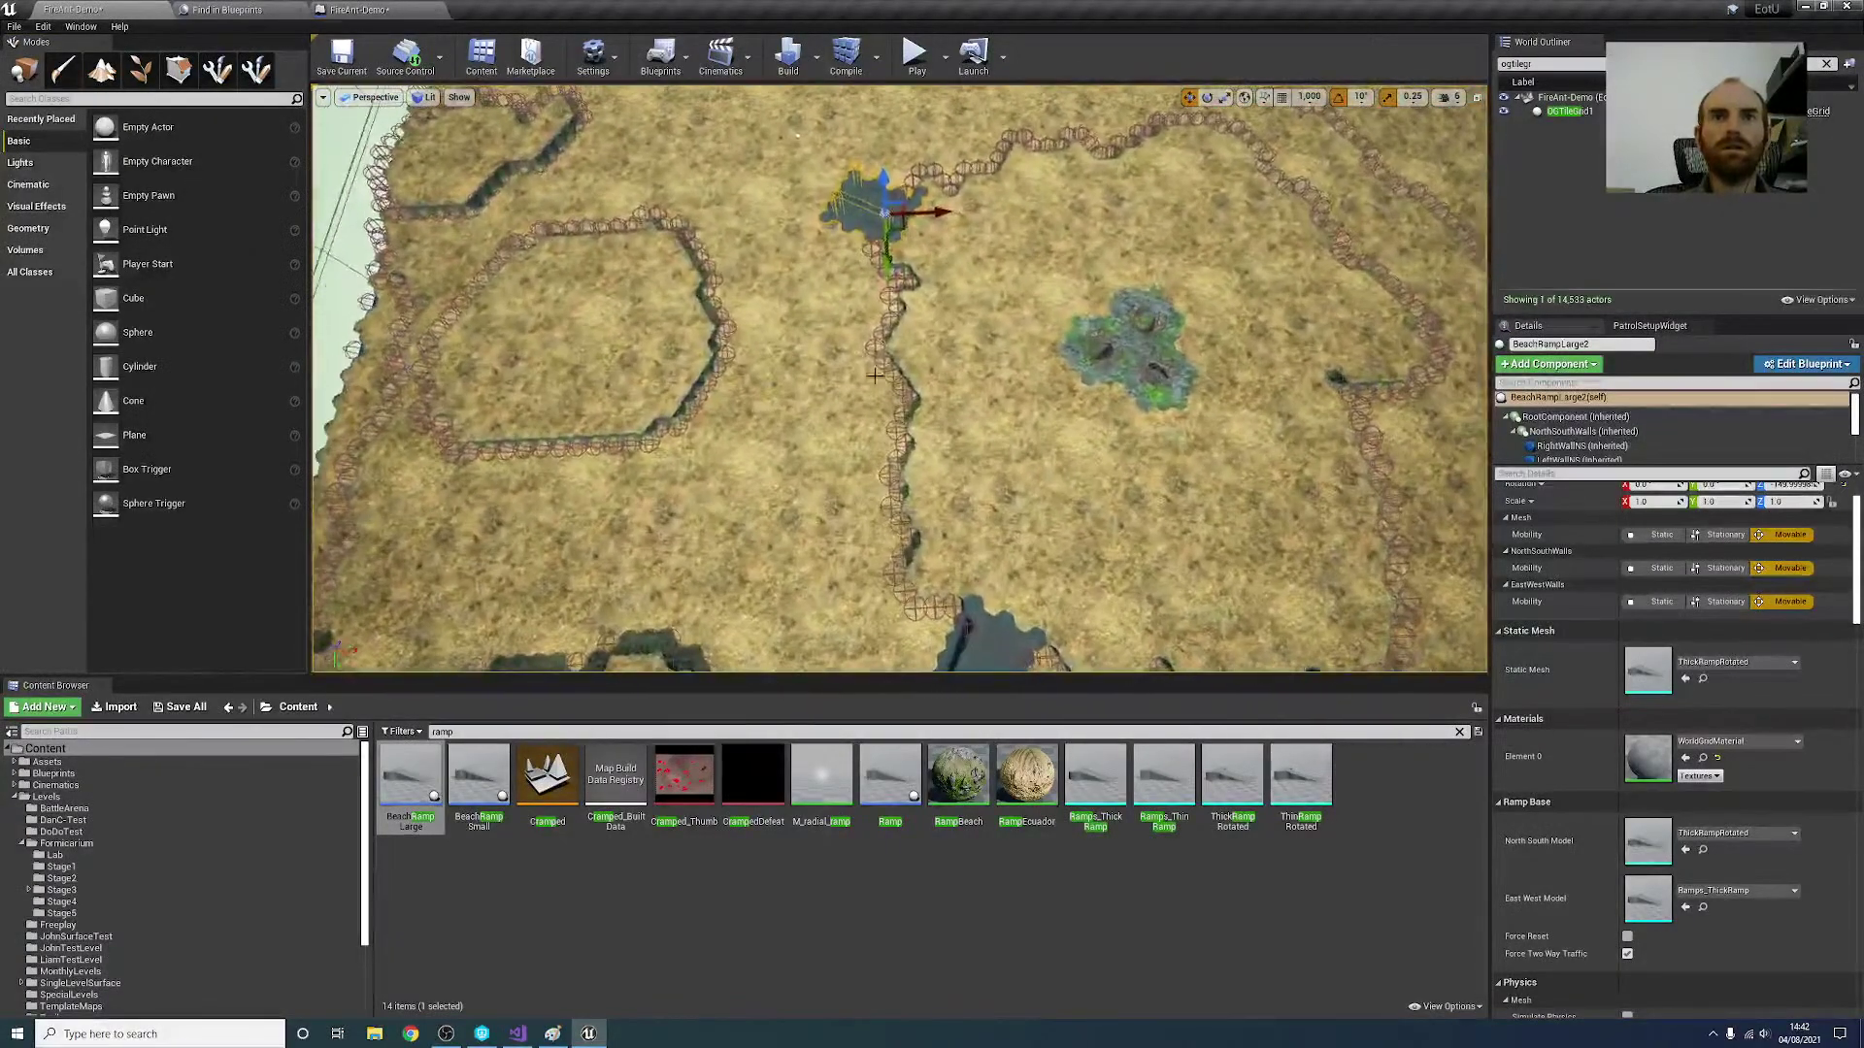
click(257, 79)
mouse_move(979, 473)
mouse_down()
mouse_move(887, 420)
mouse_move(877, 479)
mouse_move(887, 395)
mouse_move(869, 374)
mouse_up()
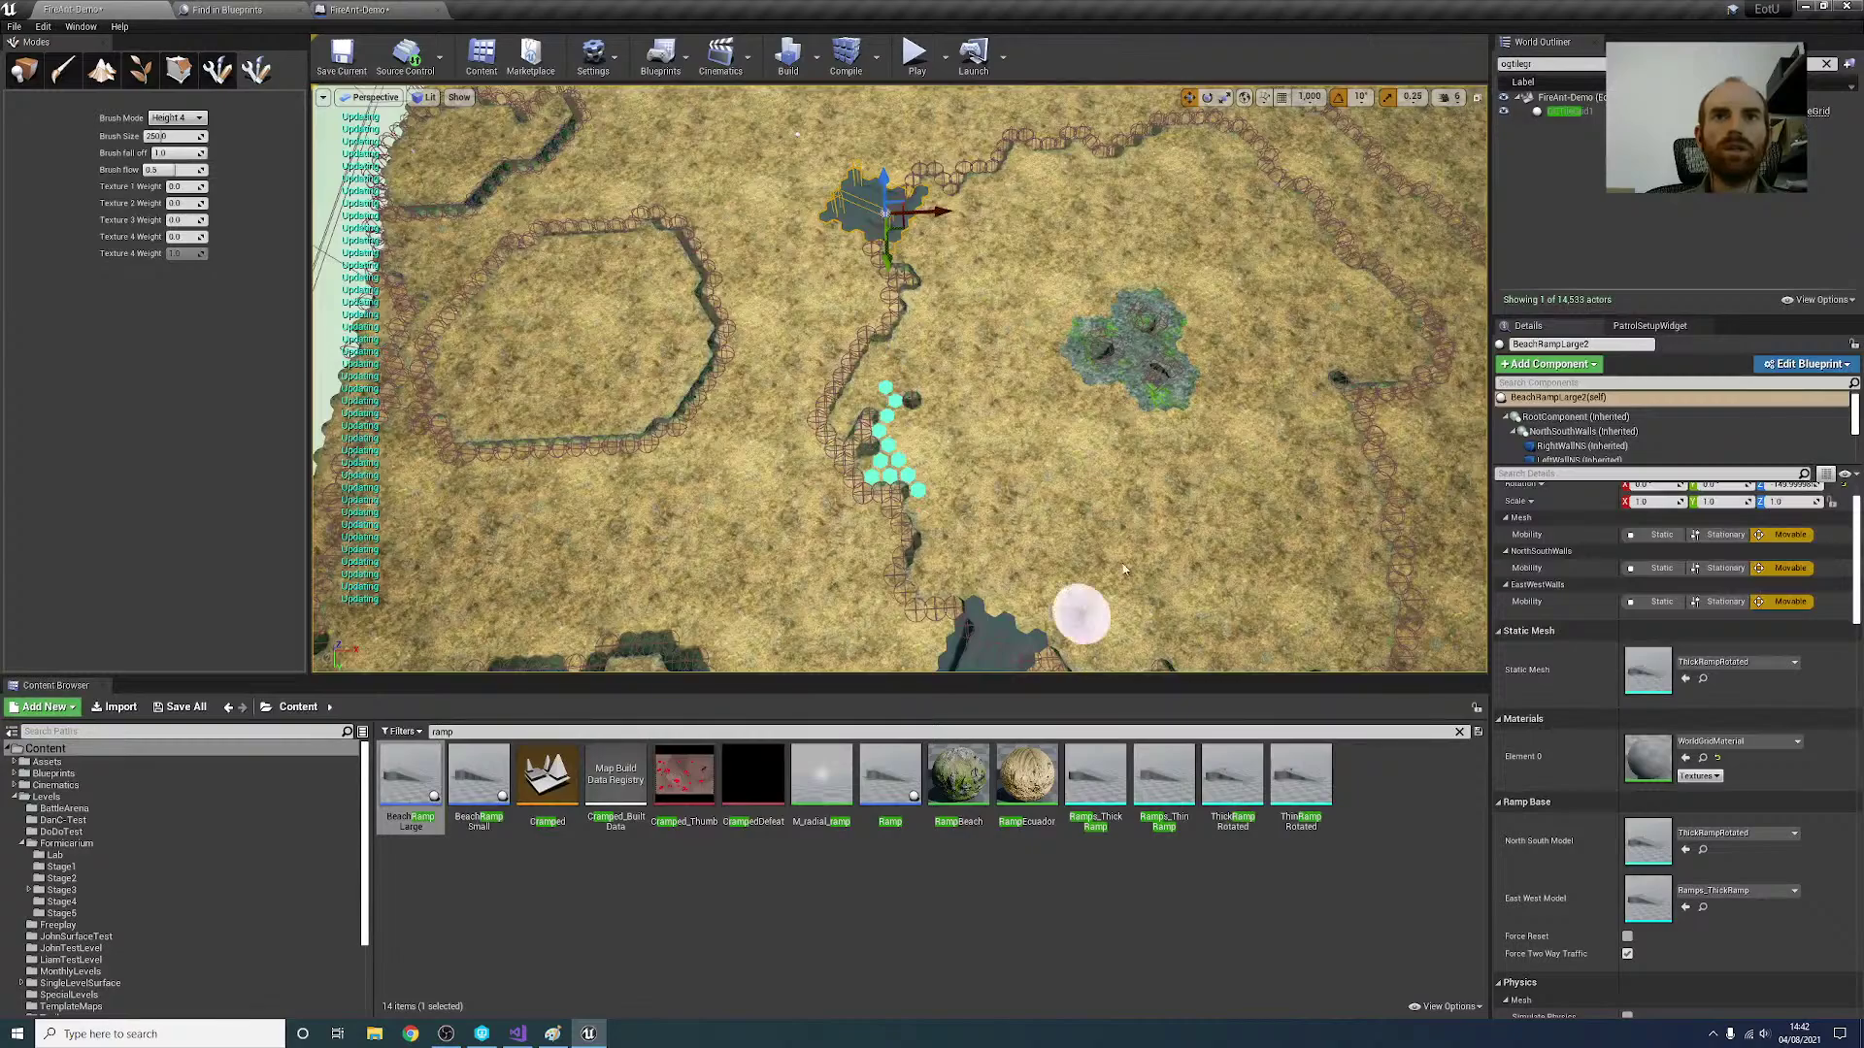
right_drag(1078, 615, 955, 398)
mouse_move(954, 398)
mouse_down()
mouse_move(887, 353)
mouse_move(899, 404)
mouse_move(836, 370)
mouse_move(946, 416)
mouse_up()
right_drag(946, 418, 892, 382)
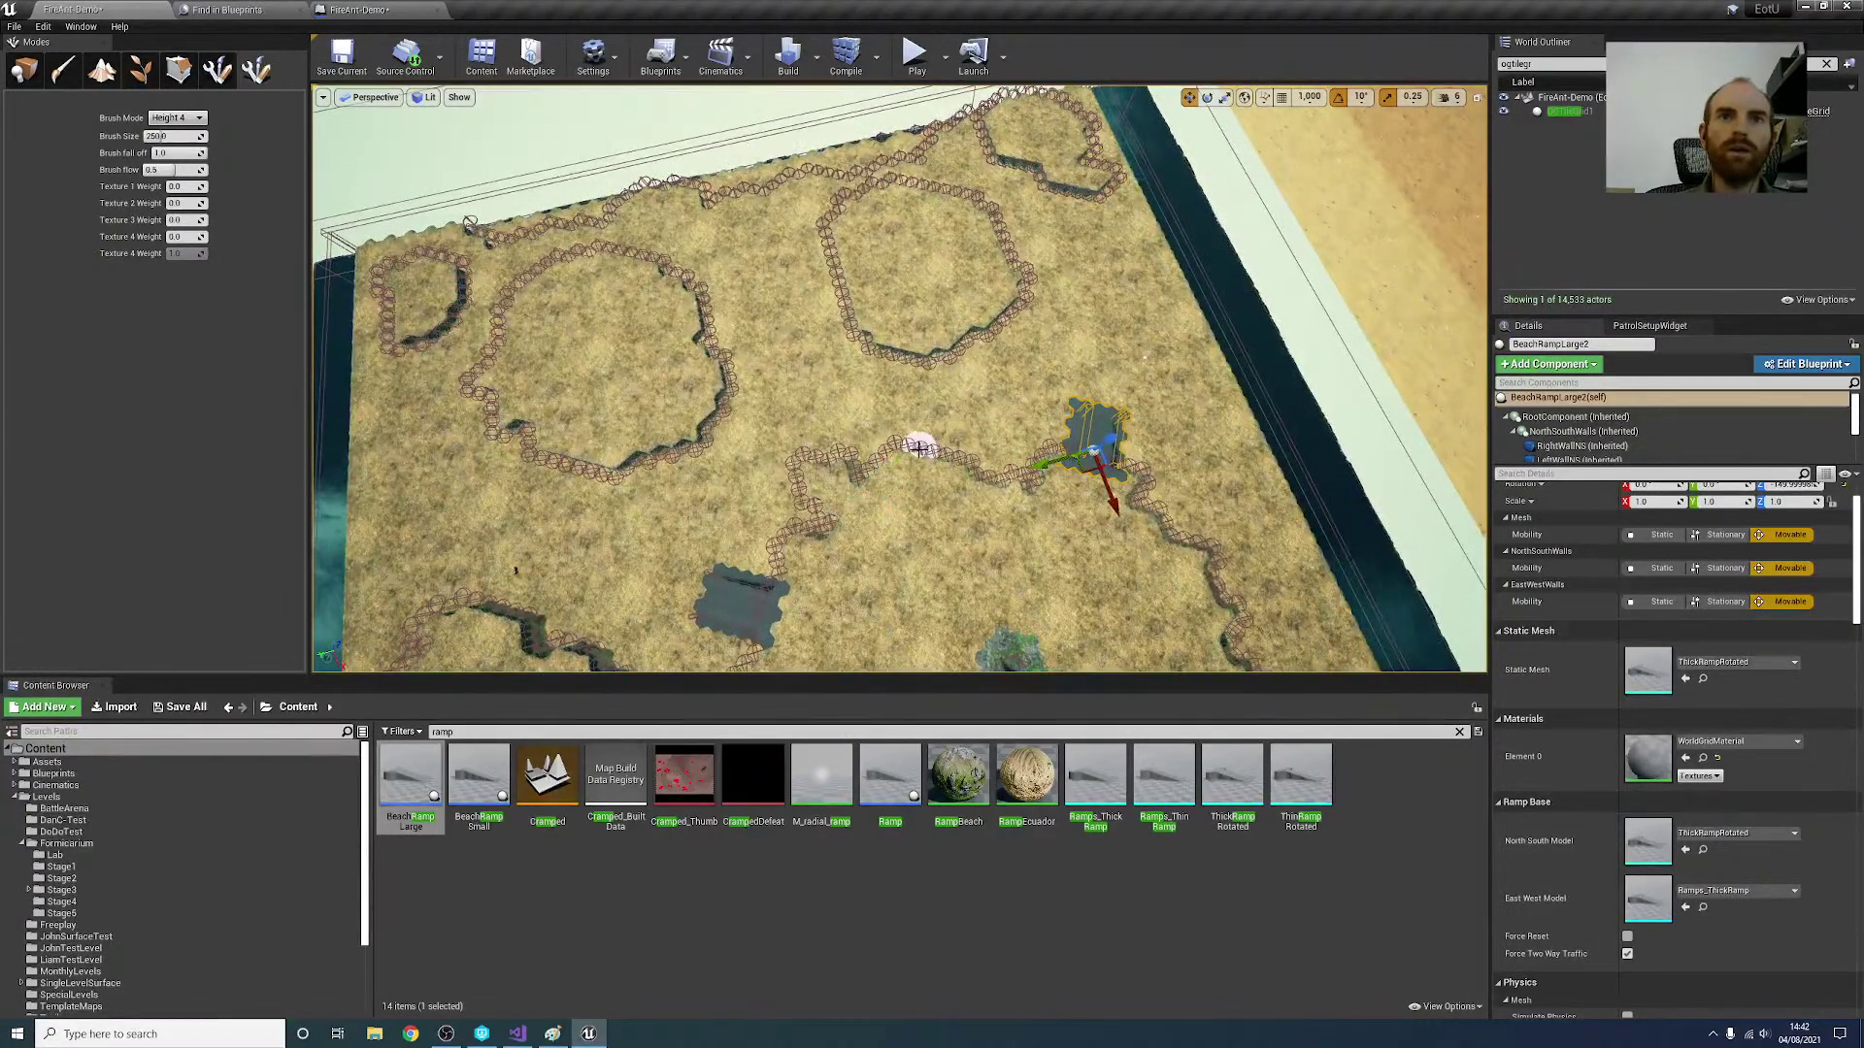
drag(924, 448, 935, 458)
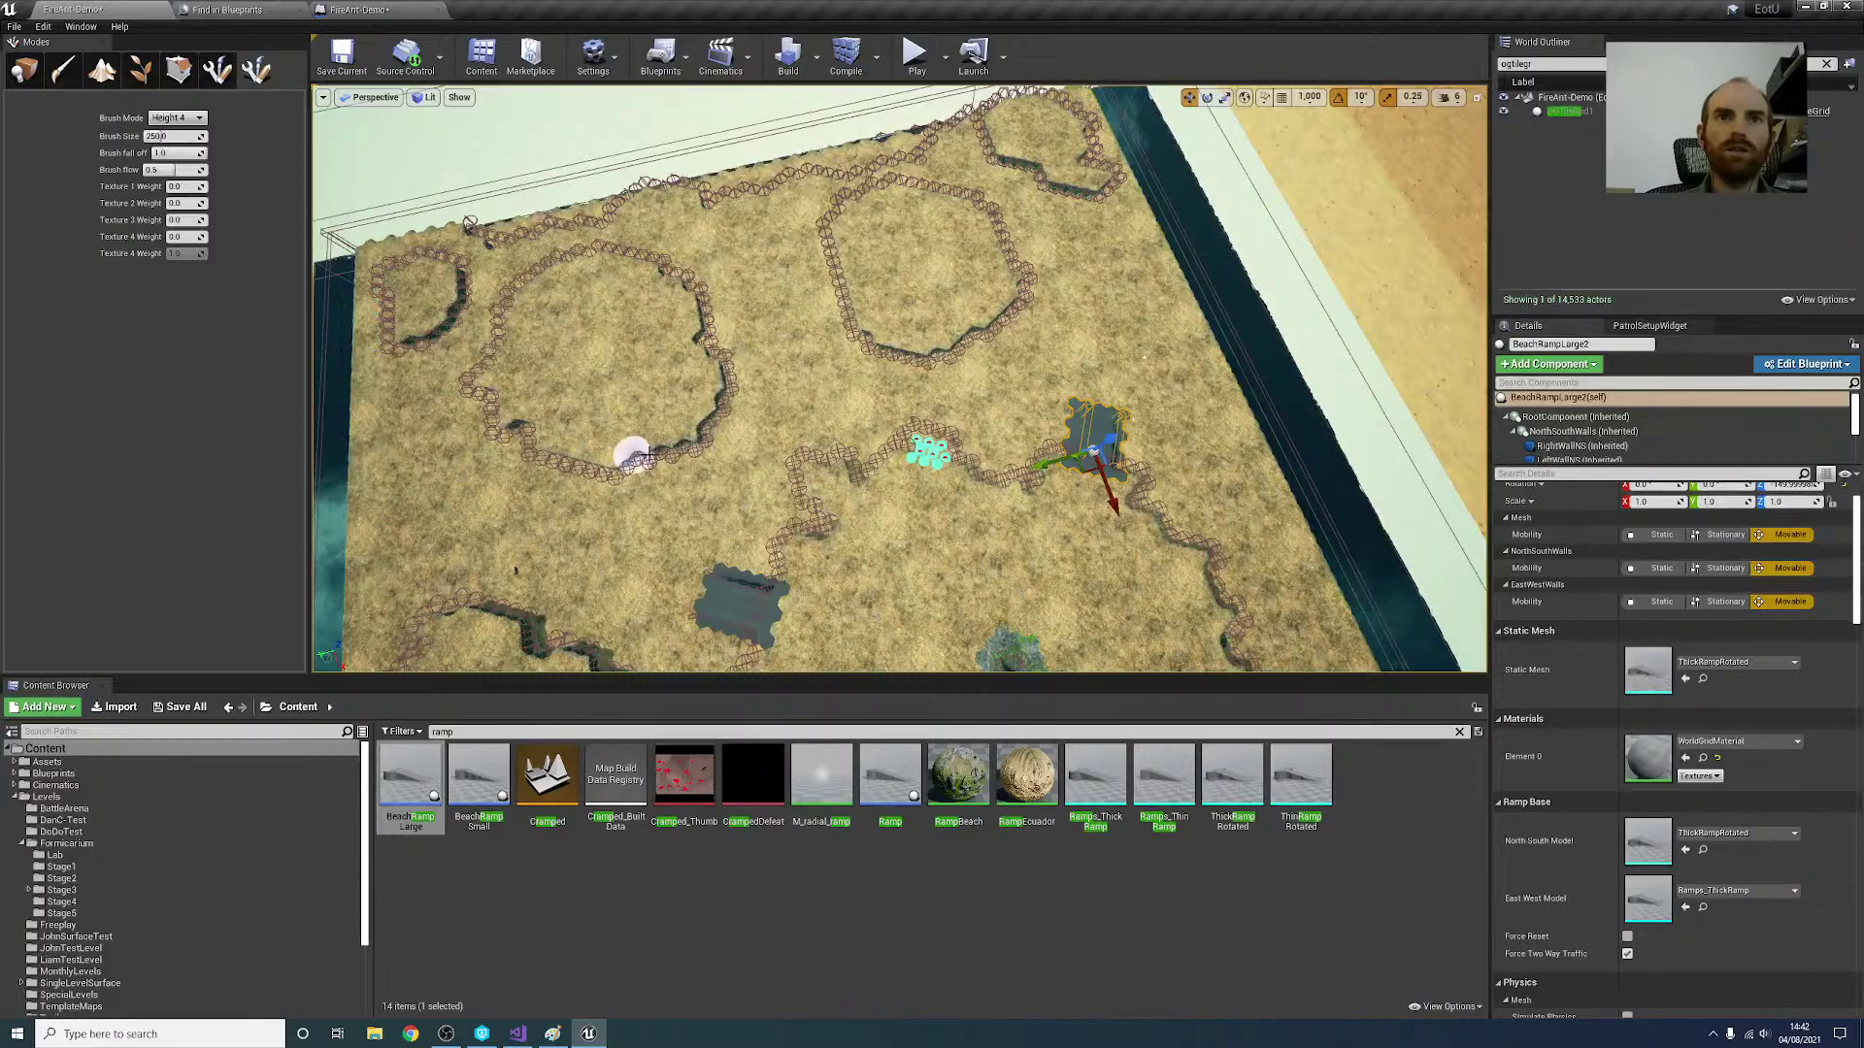
Step: Reshape the nest-facing edges of the two round western plateaus with the Height 4 brush
mouse_move(632, 454)
mouse_down()
mouse_move(715, 403)
mouse_move(711, 332)
mouse_up()
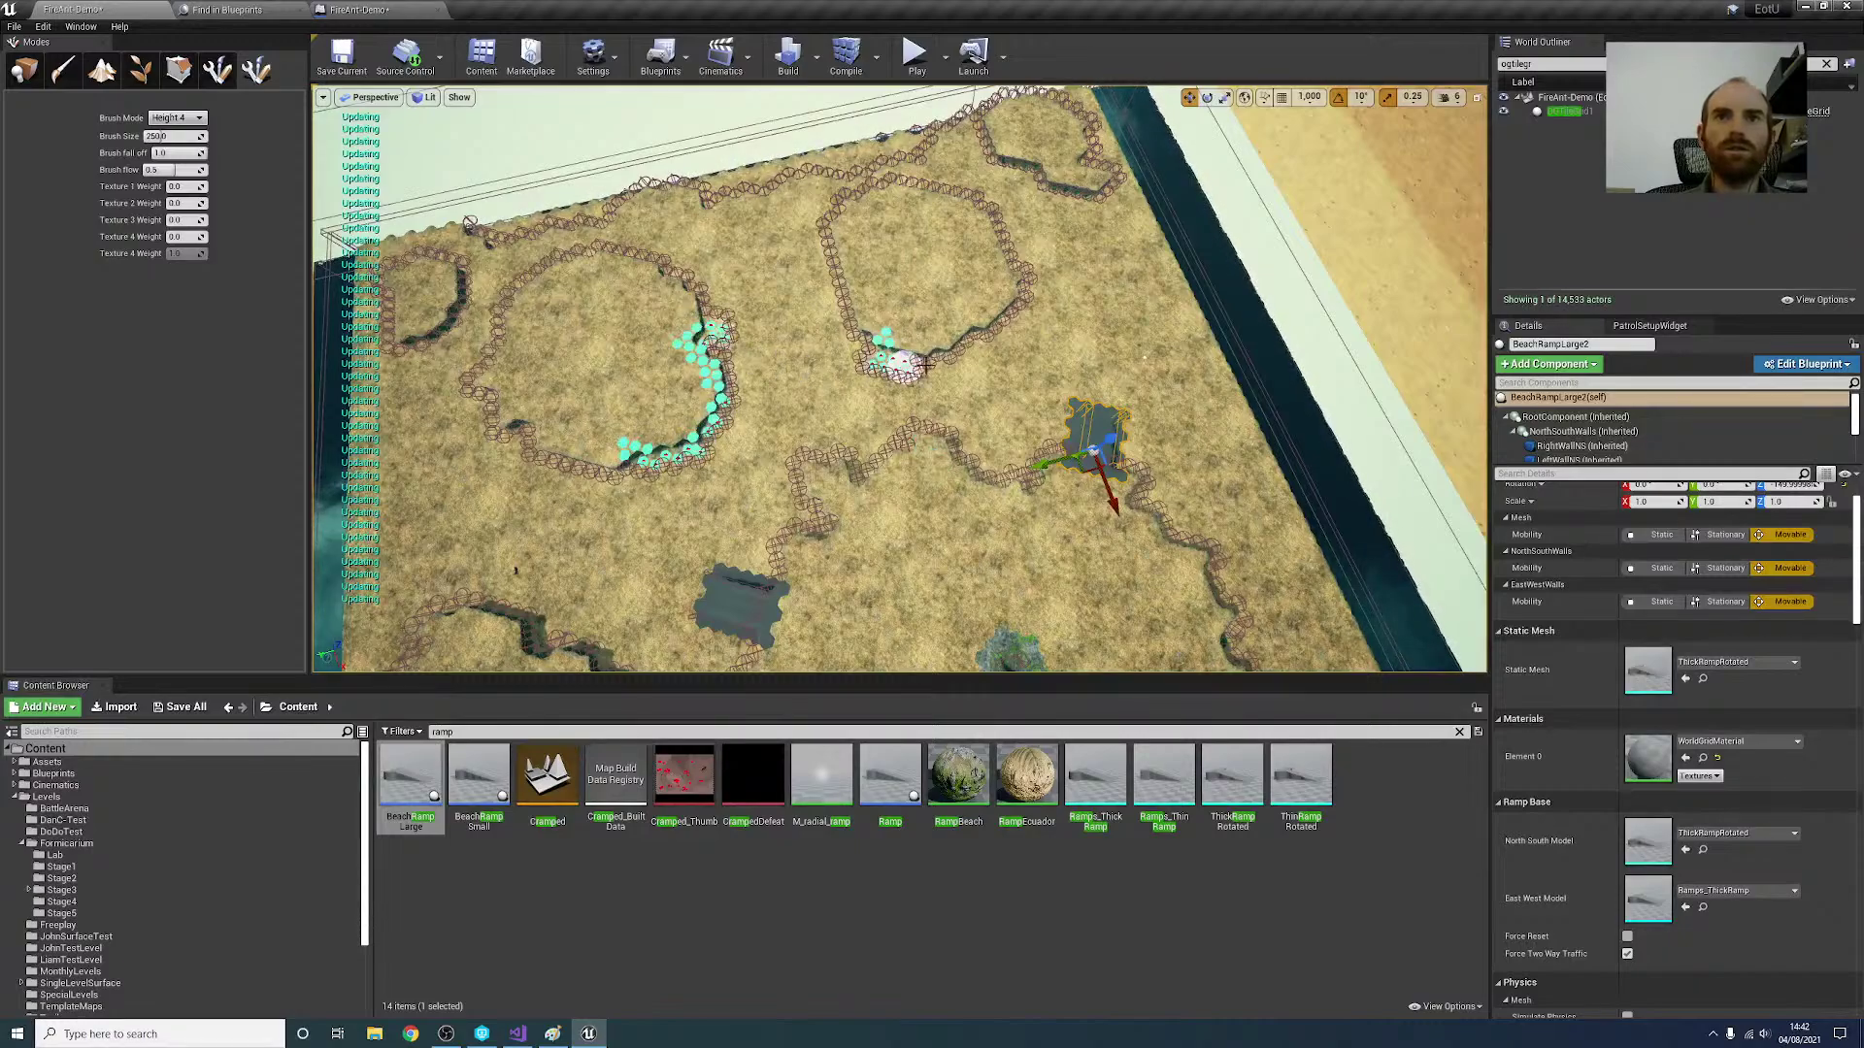
drag(903, 364, 998, 311)
mouse_move(828, 260)
right_down()
mouse_move(1126, 398)
mouse_move(970, 466)
mouse_move(886, 554)
right_up()
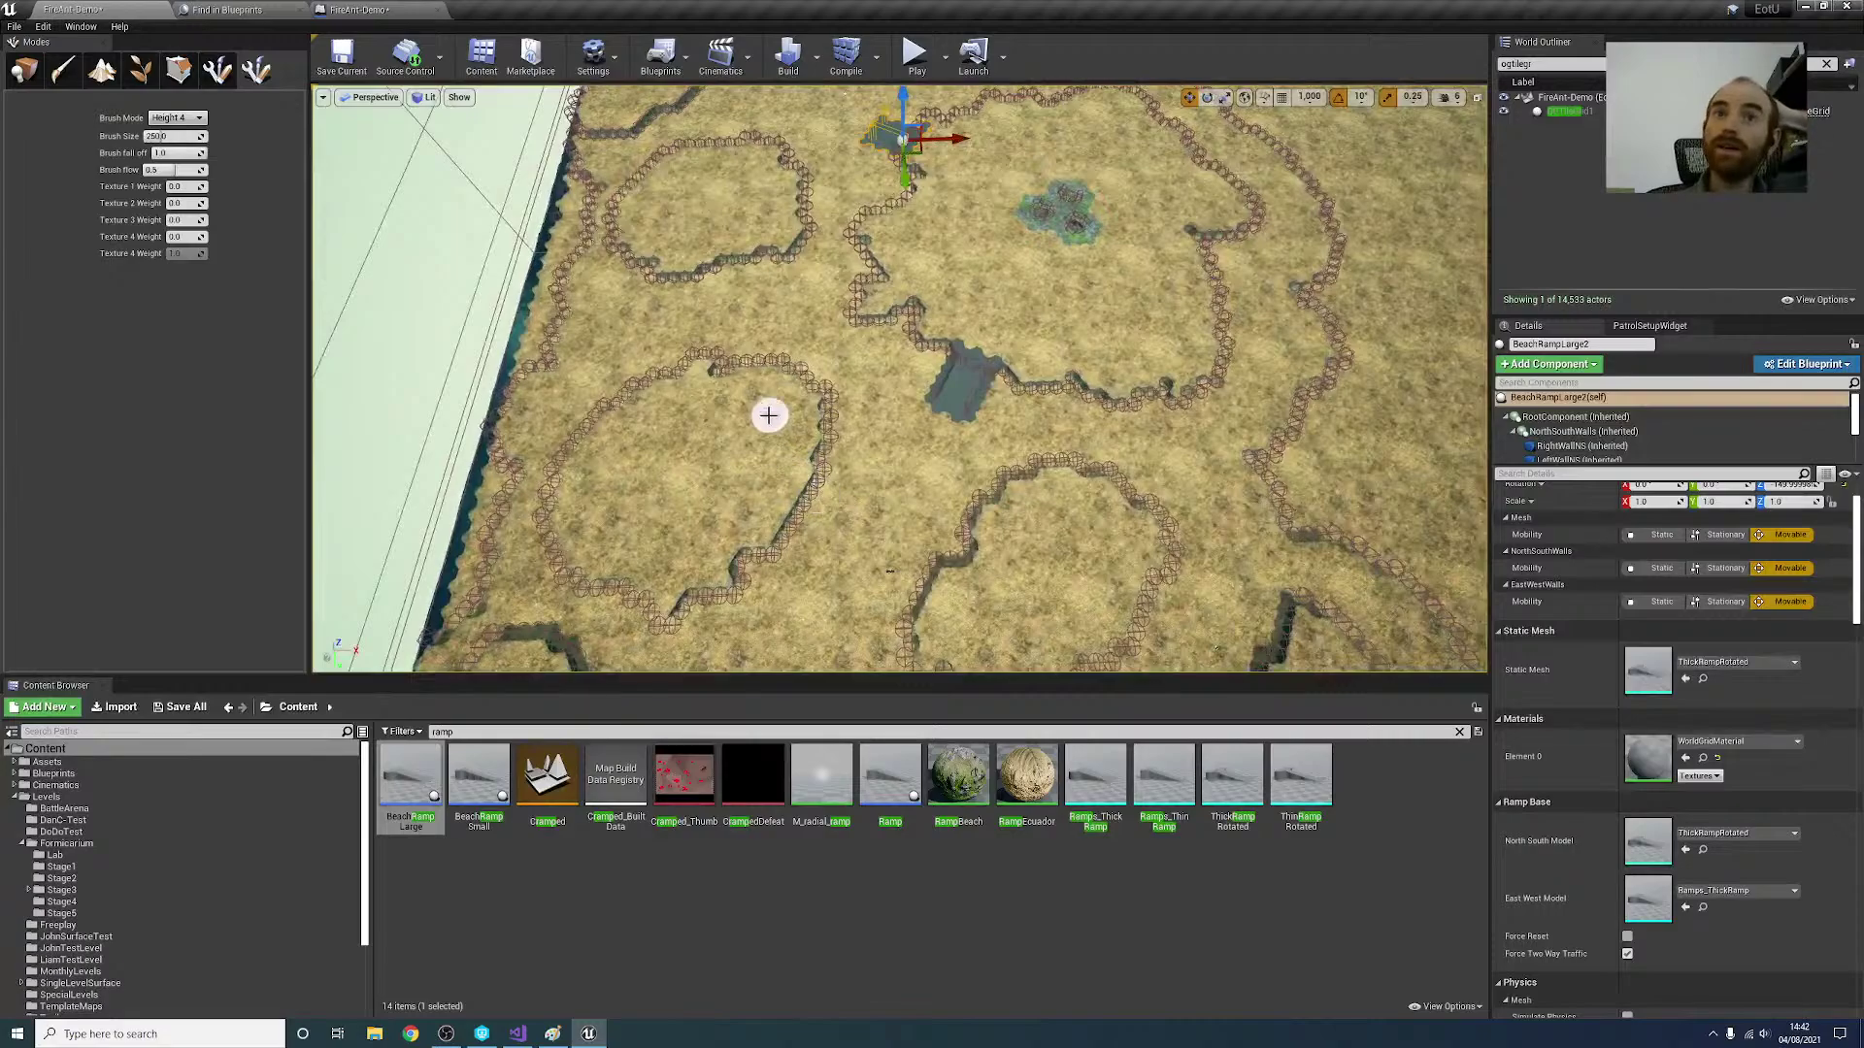
Step: Place another BeachRampLarge south of the large round western plateau and select it for rotation
mouse_move(849, 480)
right_down()
mouse_move(864, 495)
mouse_move(786, 466)
mouse_move(825, 456)
mouse_move(791, 451)
right_up()
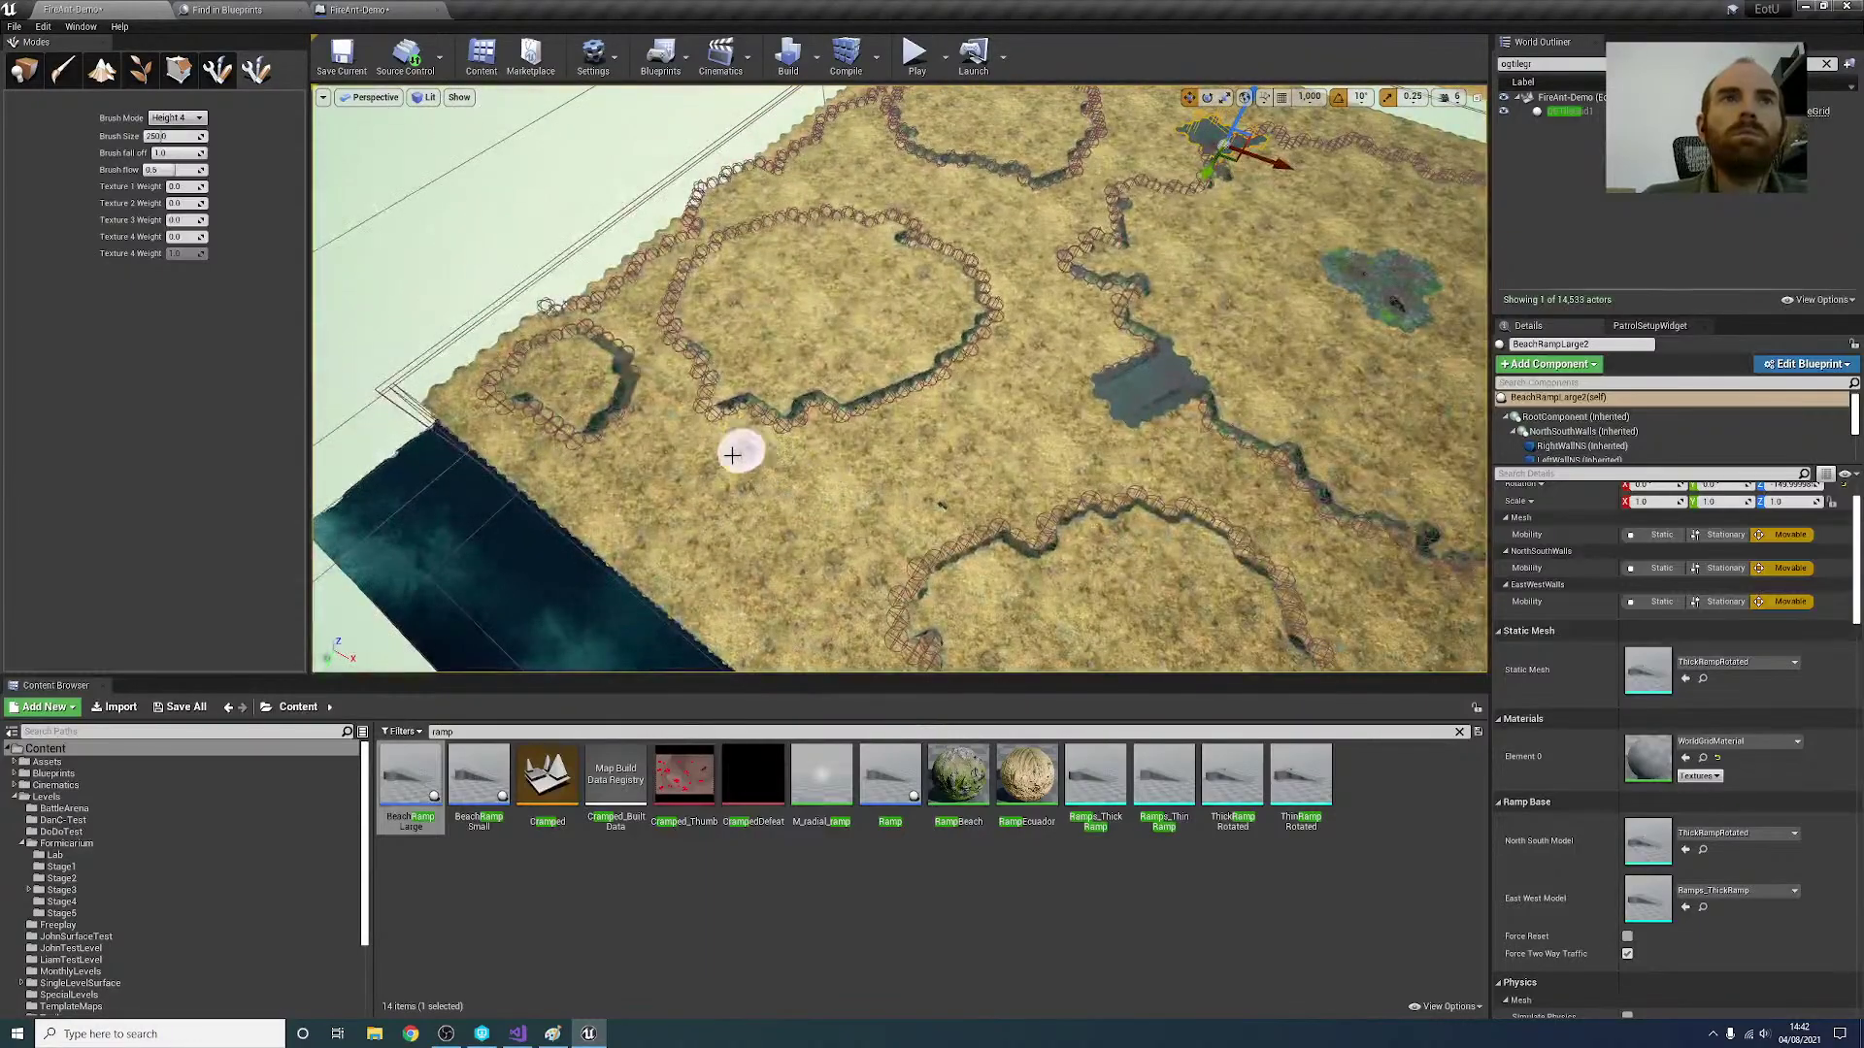
drag(410, 776, 738, 505)
click(24, 69)
click(757, 548)
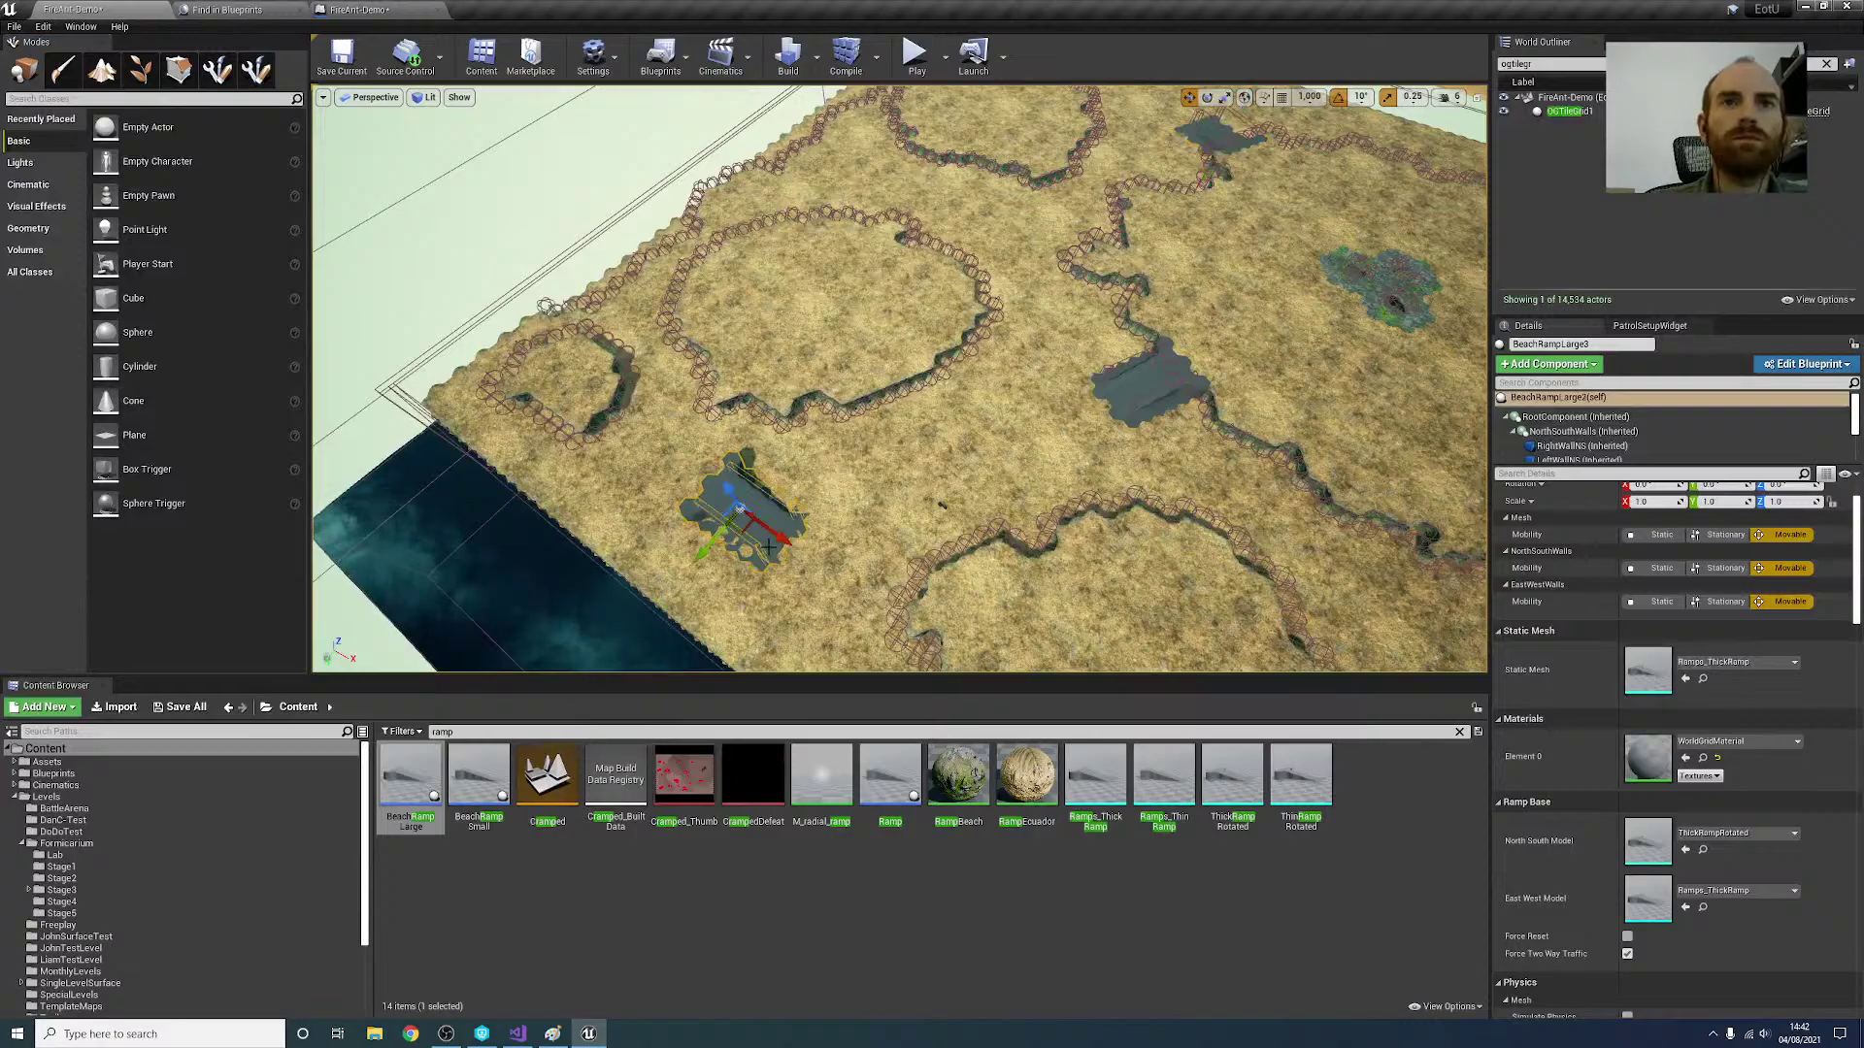
key(e)
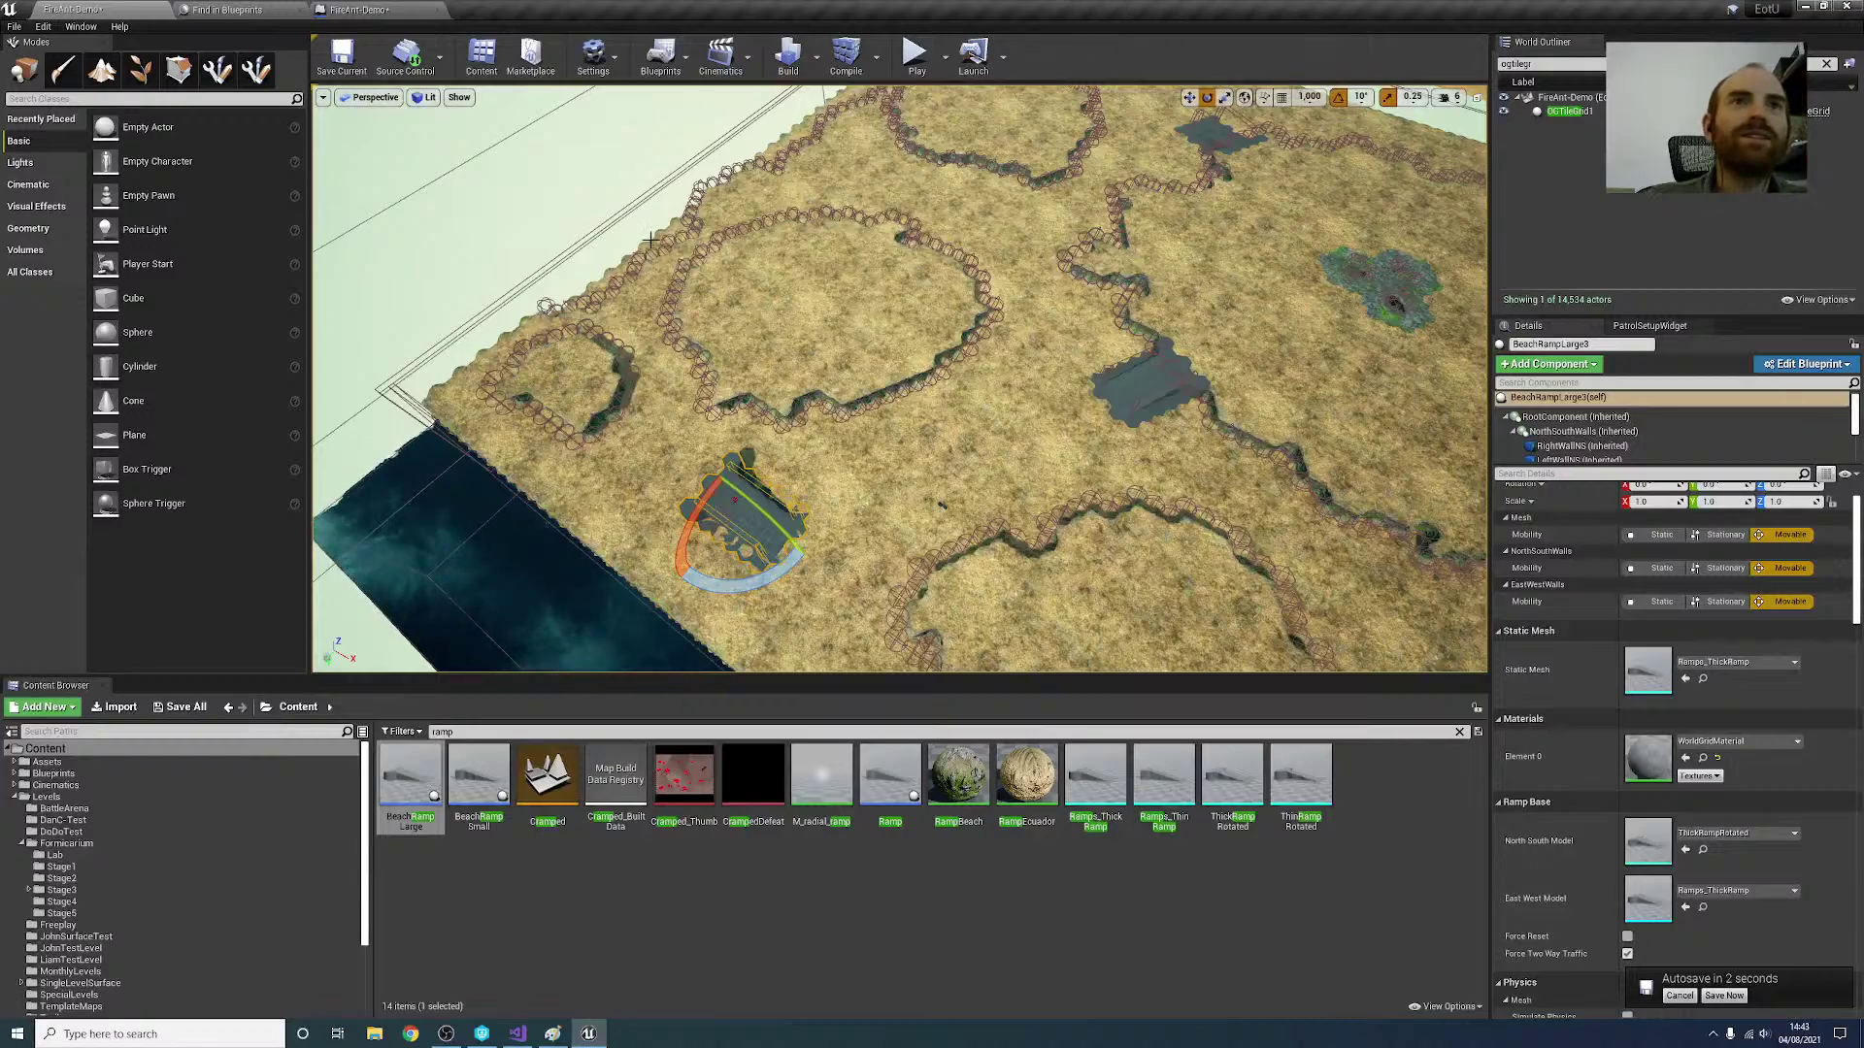
Step: Rotate the new ramp so that it faces the large round western plateau
mouse_move(905, 500)
right_down()
mouse_move(971, 471)
mouse_move(815, 514)
mouse_move(1116, 500)
mouse_move(854, 456)
mouse_move(952, 476)
mouse_move(912, 466)
right_up()
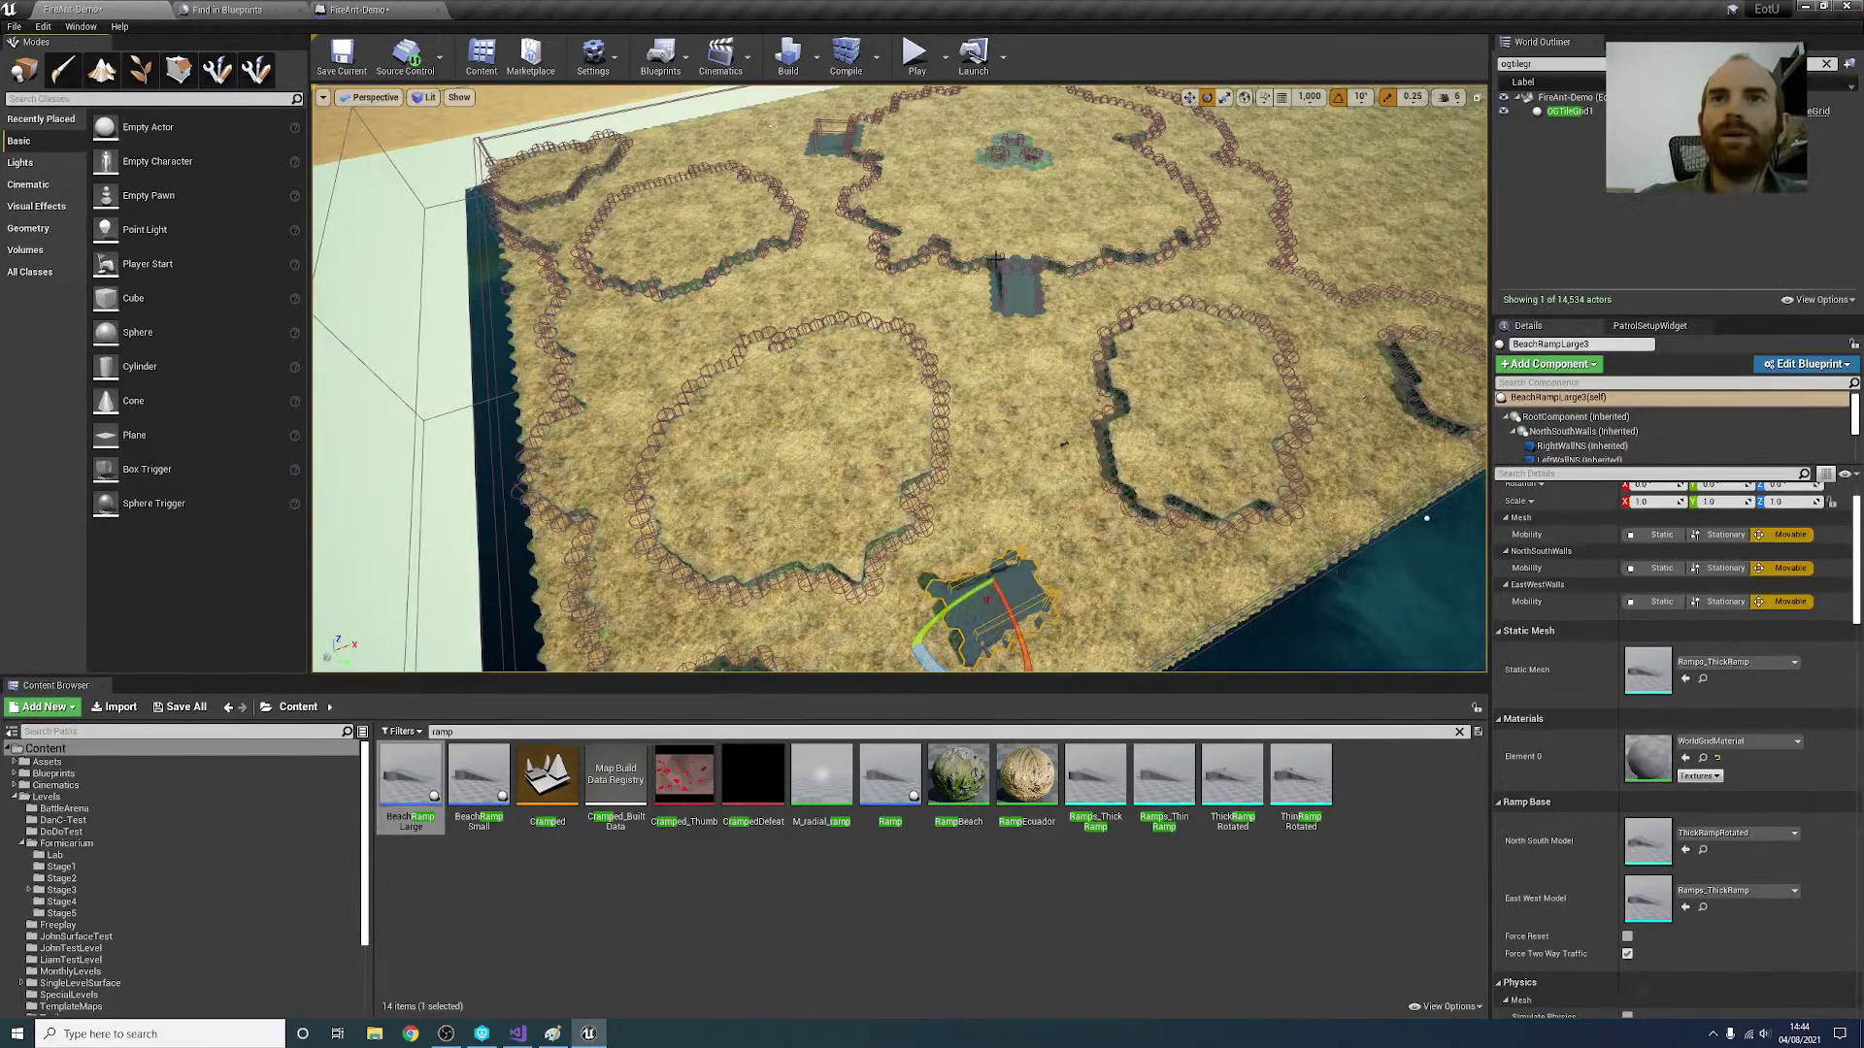
key(w)
right_drag(996, 260, 830, 351)
drag(874, 531, 782, 575)
right_drag(854, 544, 1048, 490)
key(s)
key(w)
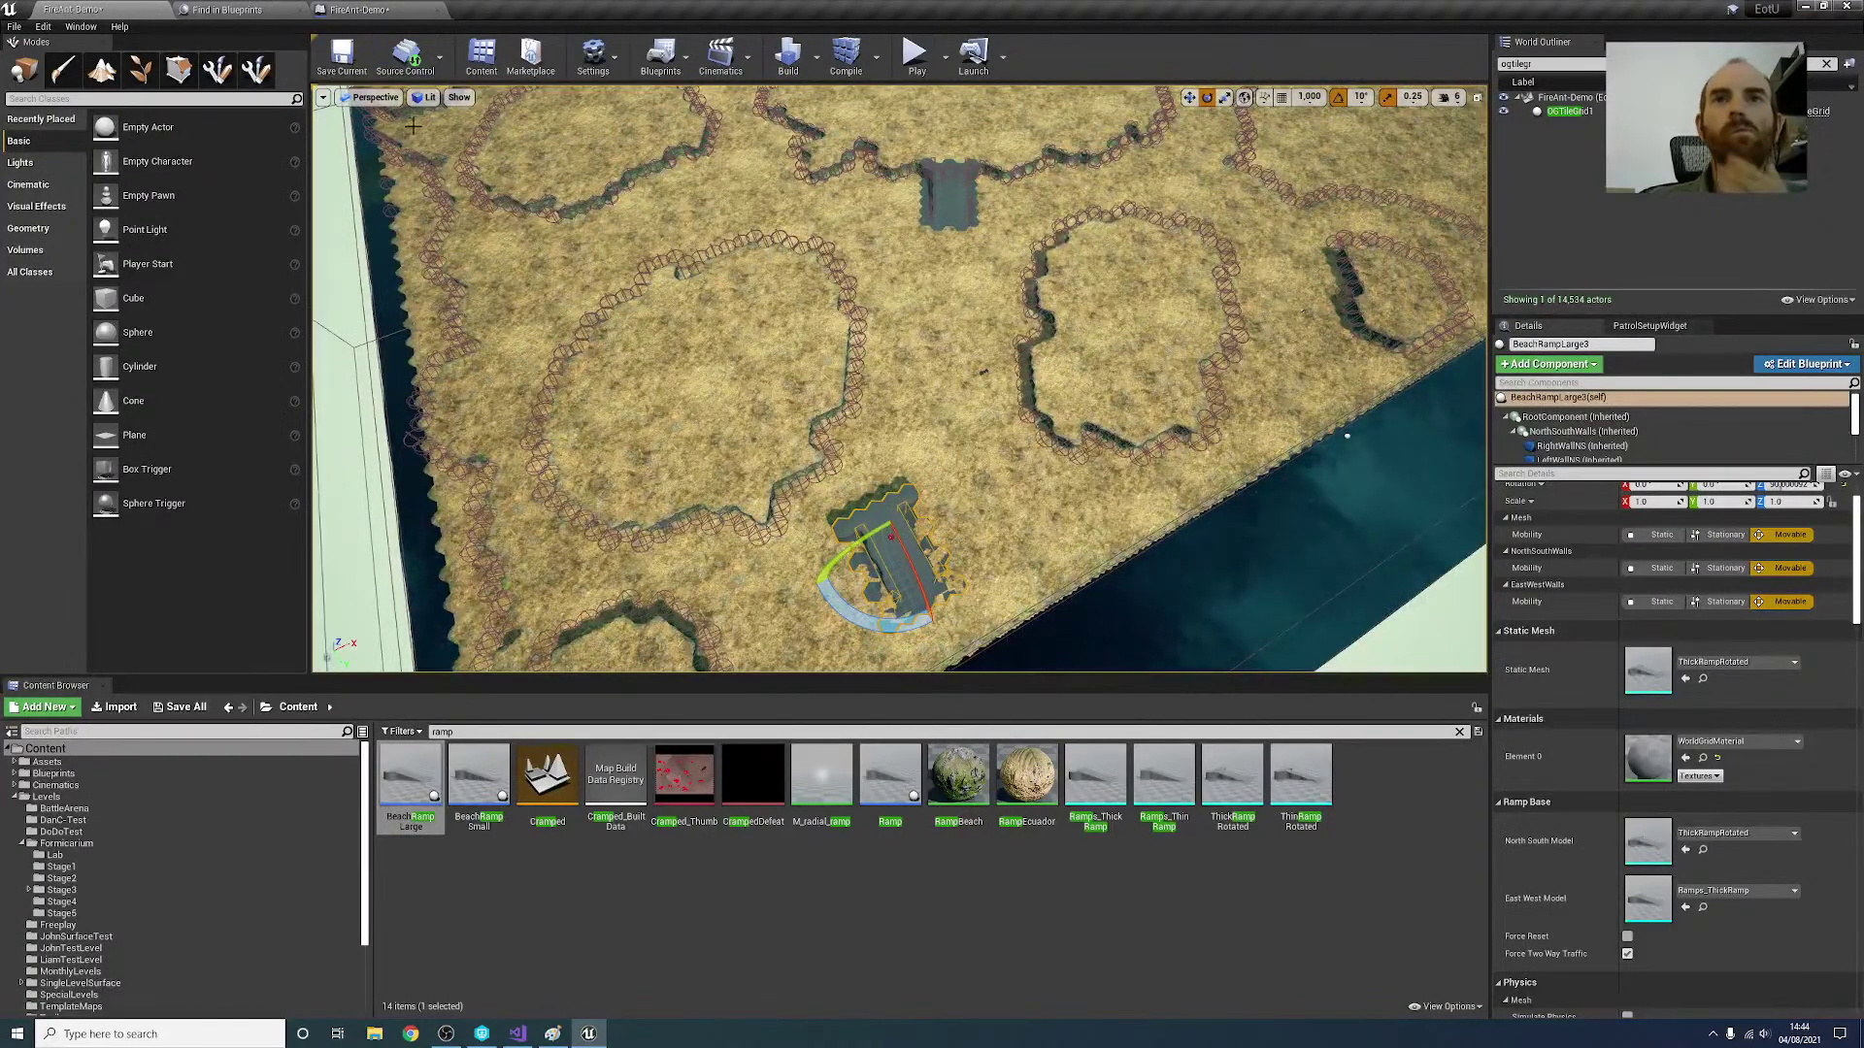
Step: Adjust the ramp's rotation and move it against the southeastern edge of the large round western plateau
click(256, 69)
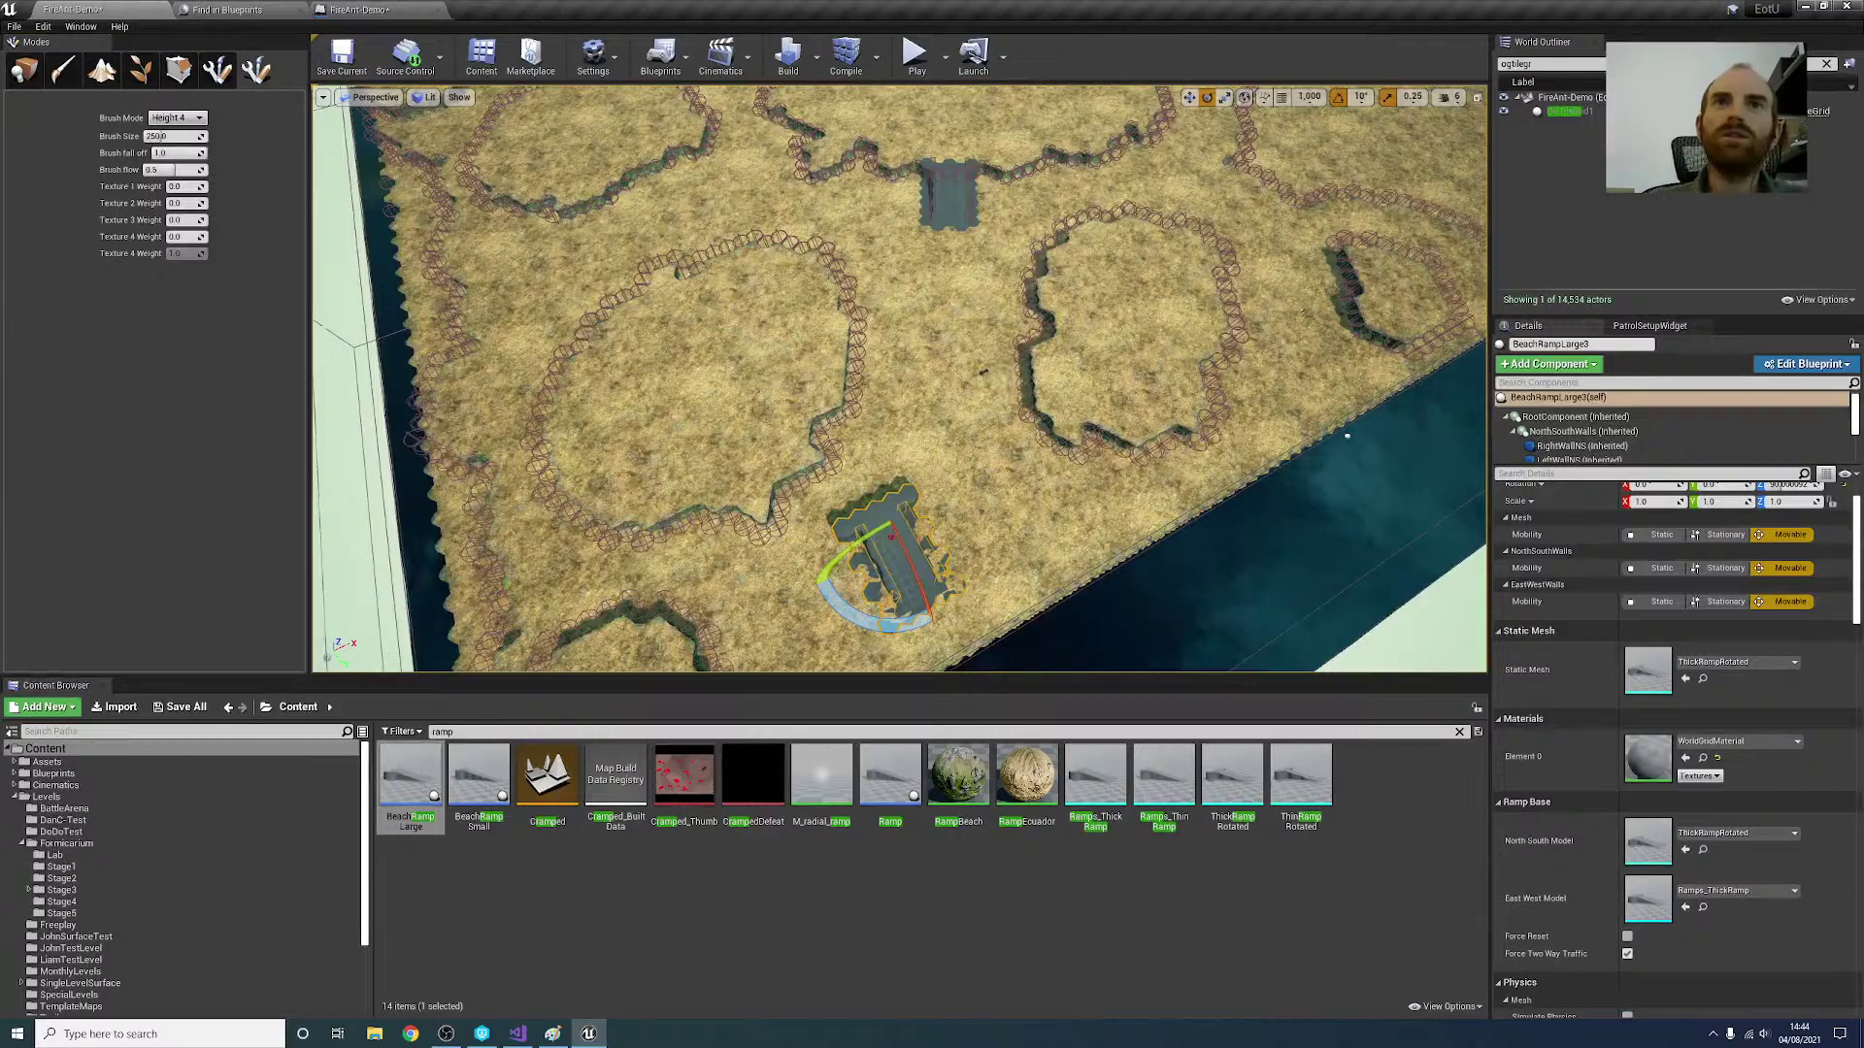
mouse_move(938, 405)
right_down()
mouse_move(801, 350)
mouse_move(718, 379)
right_up()
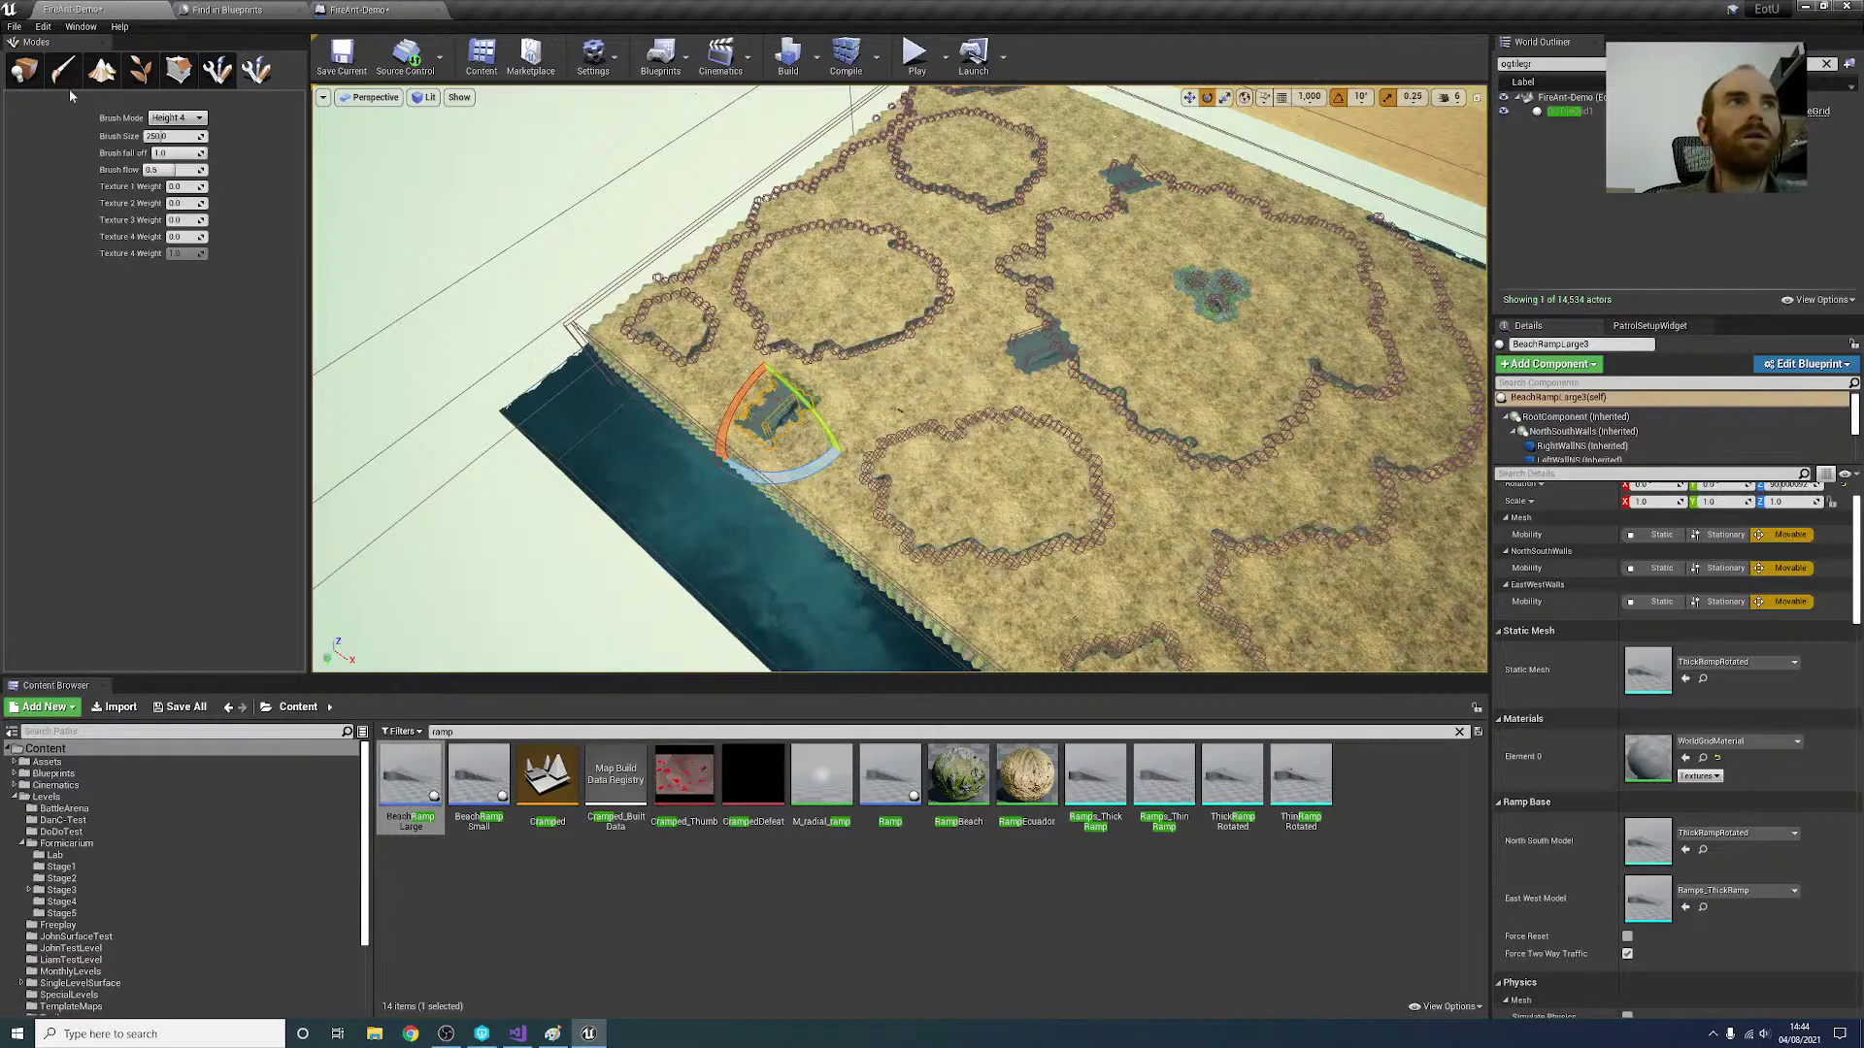
click(25, 69)
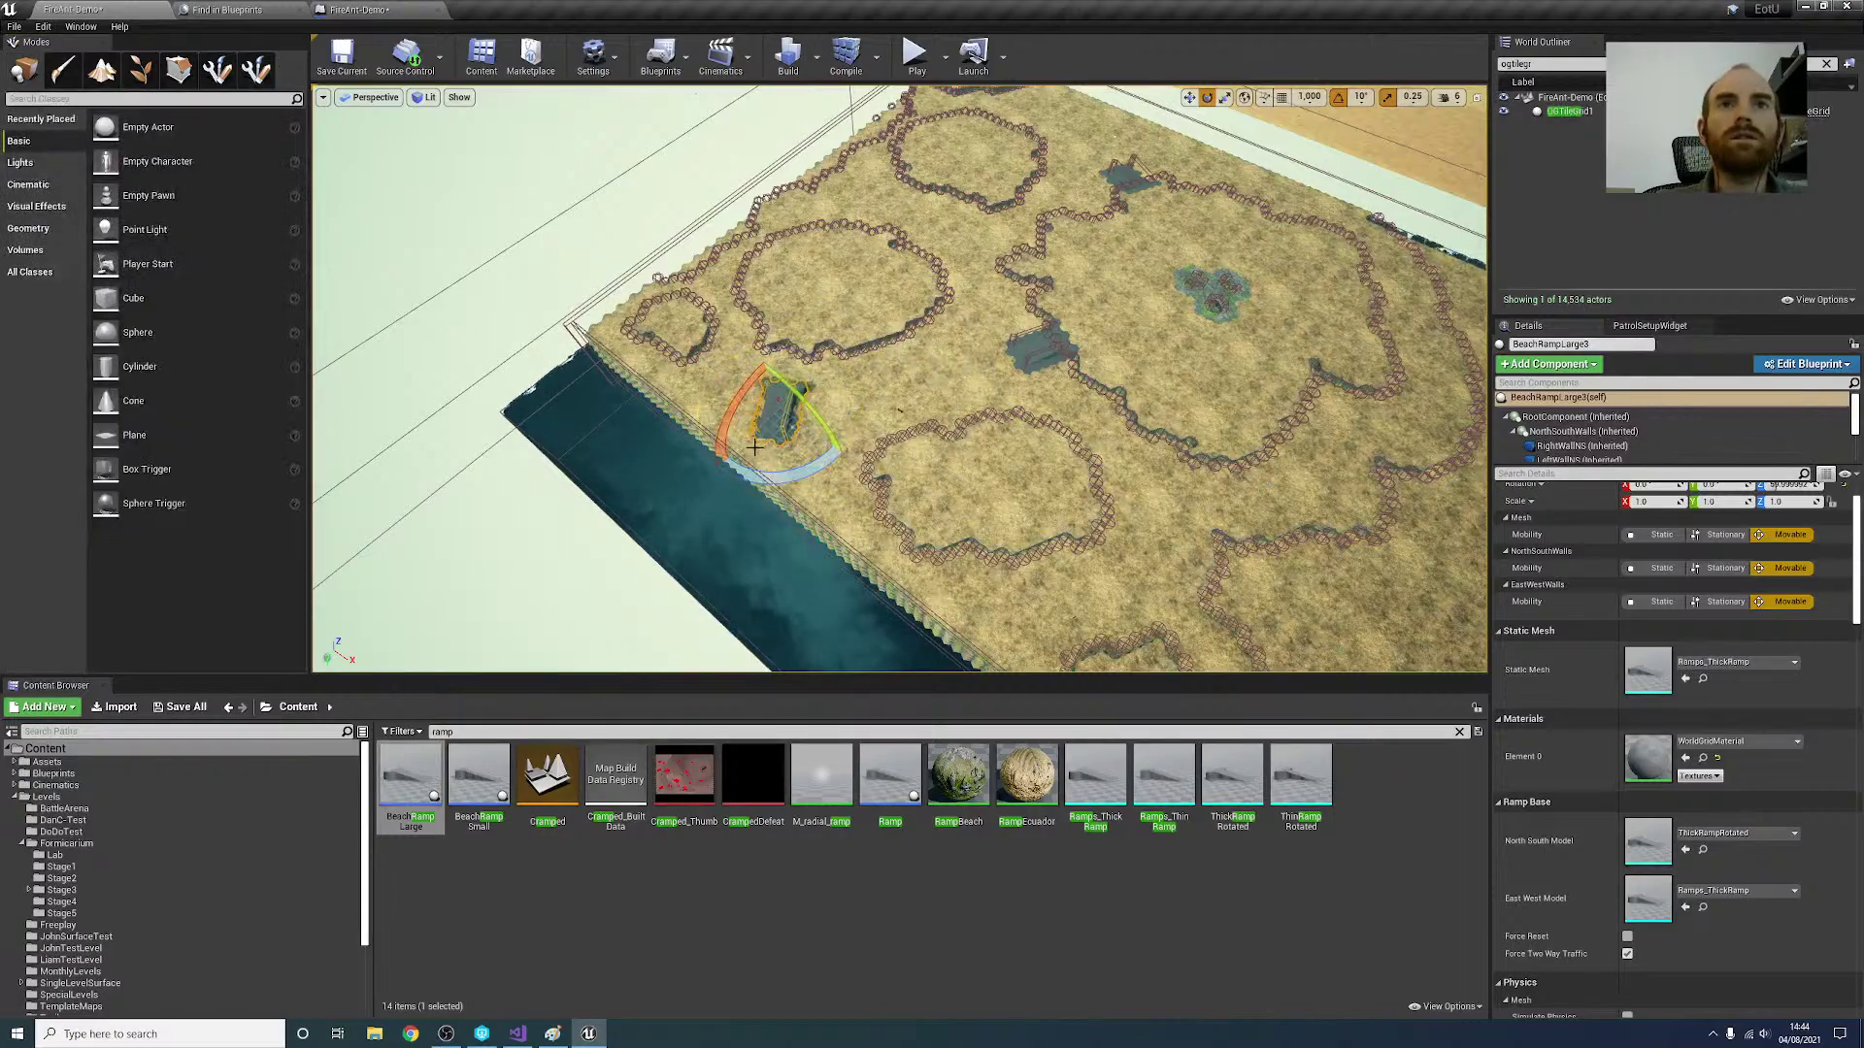
key(w)
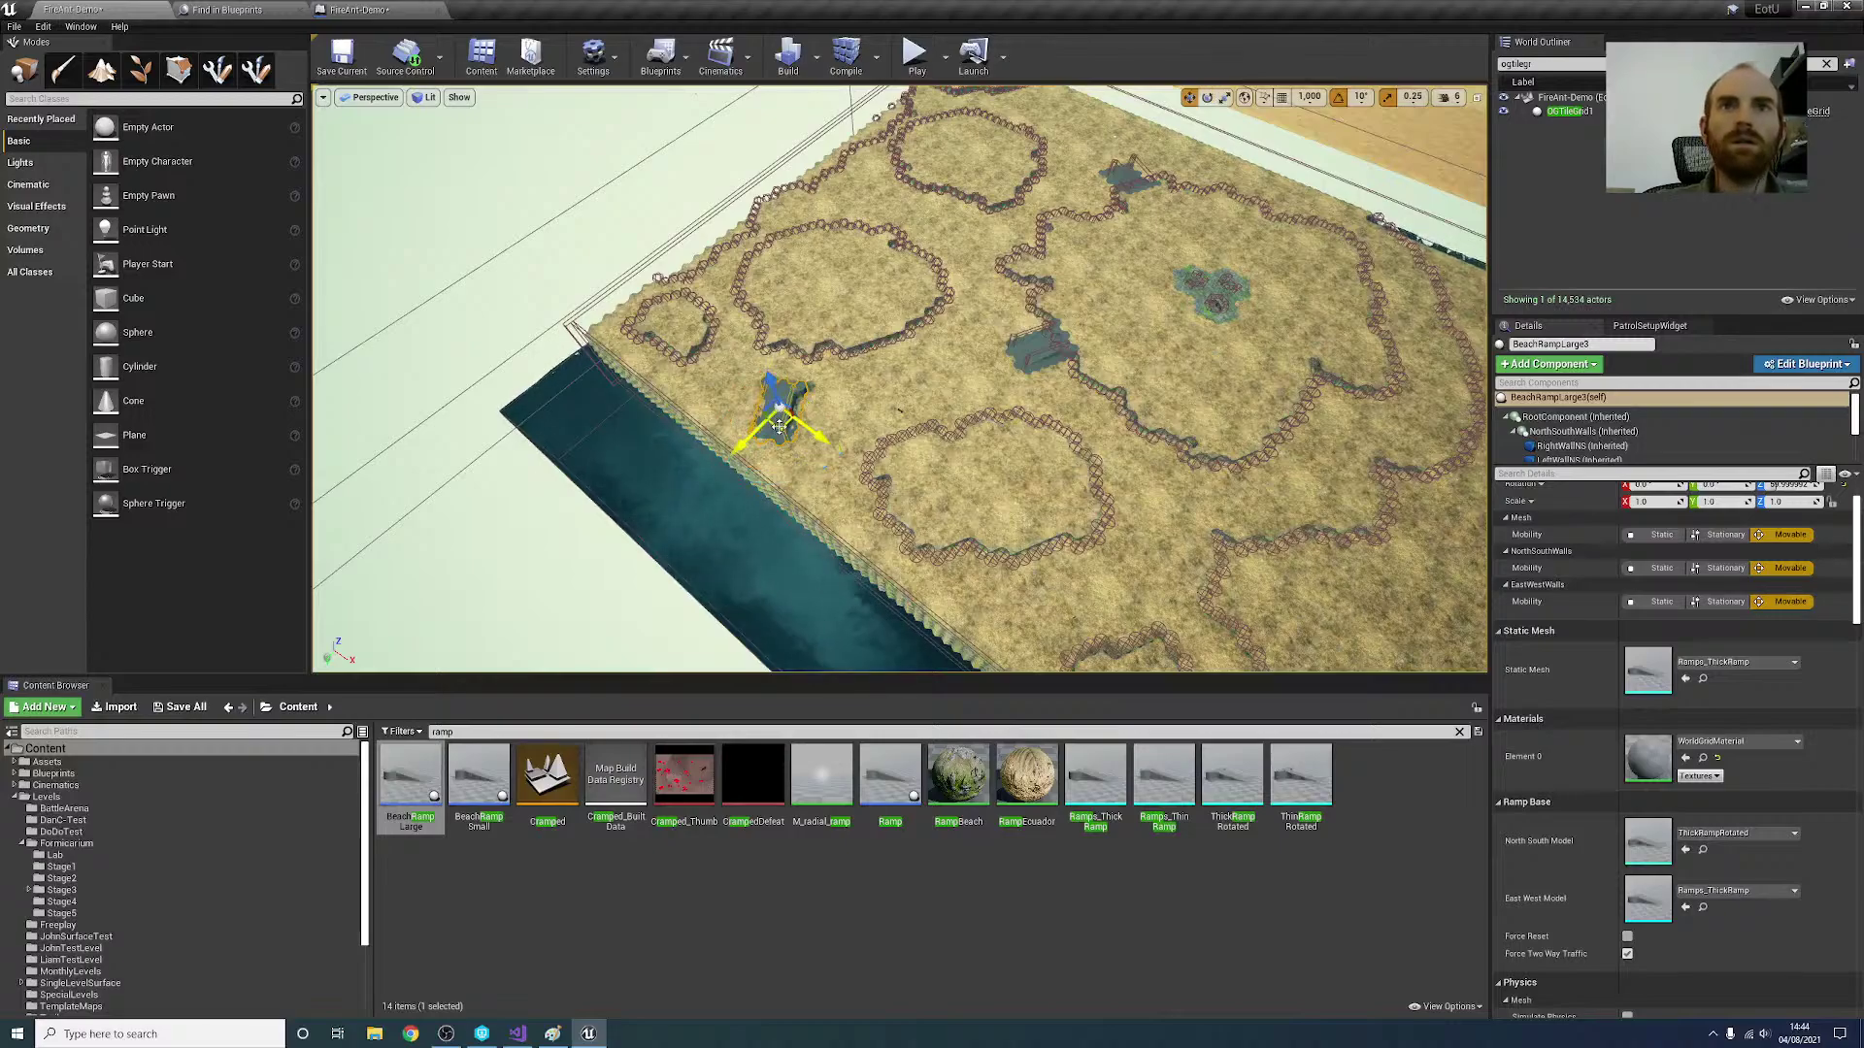
drag(779, 425, 848, 387)
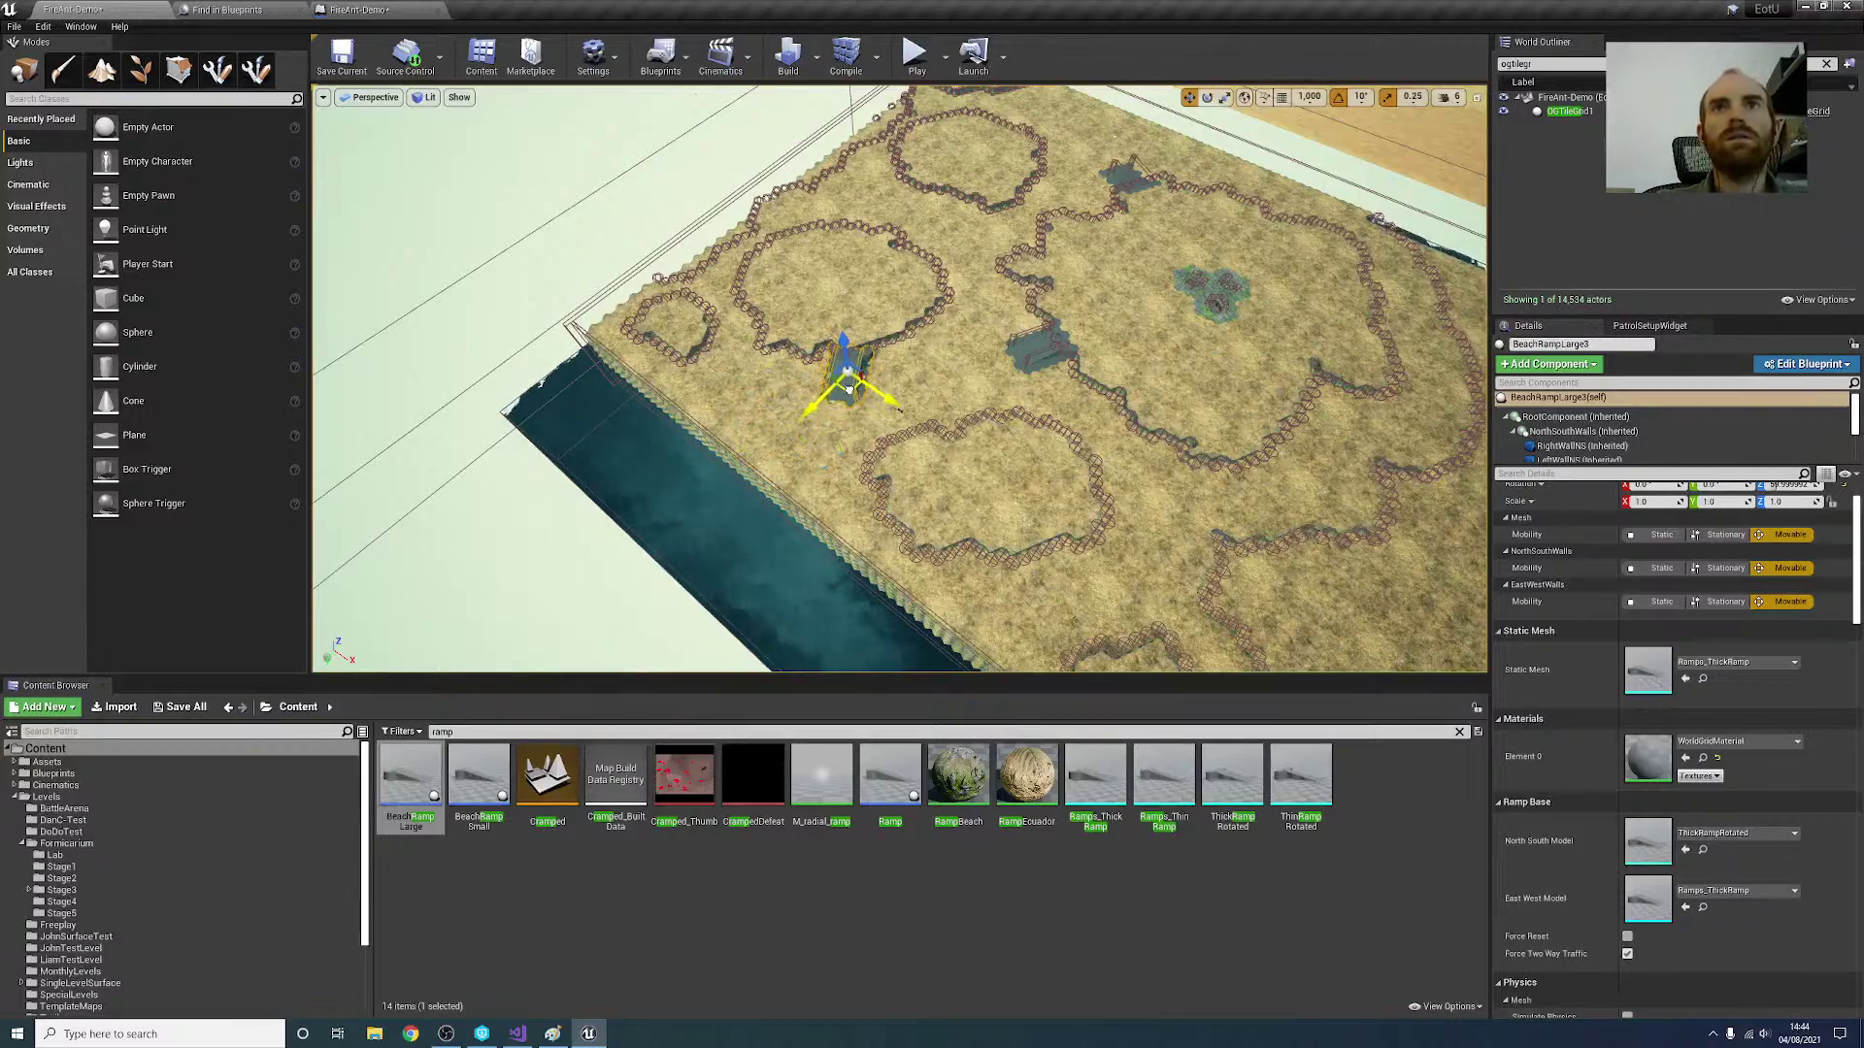
Step: Duplicate the ramp, rotate the copy and position it at the northeastern edge of the neighbouring round plateau
key(d)
right_drag(1011, 349, 834, 334)
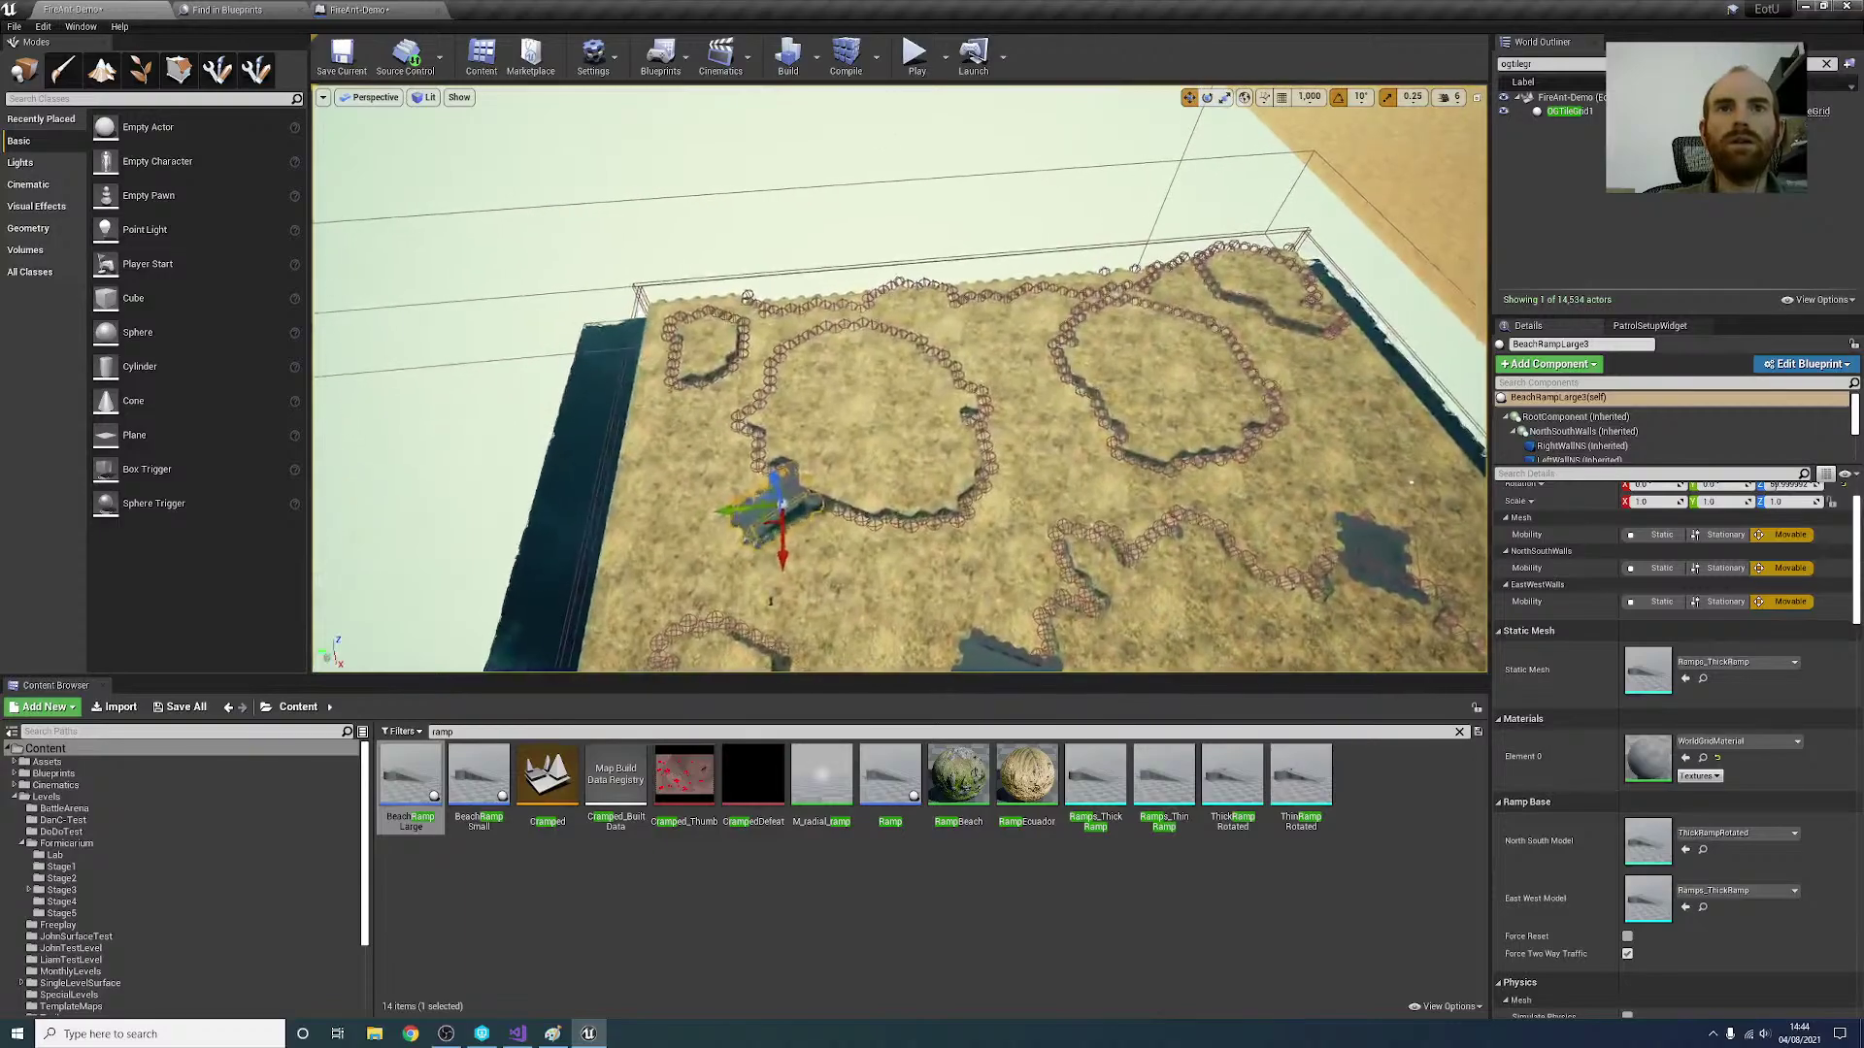
alt+drag(766, 522, 1056, 468)
right_drag(1056, 468, 908, 427)
key(s)
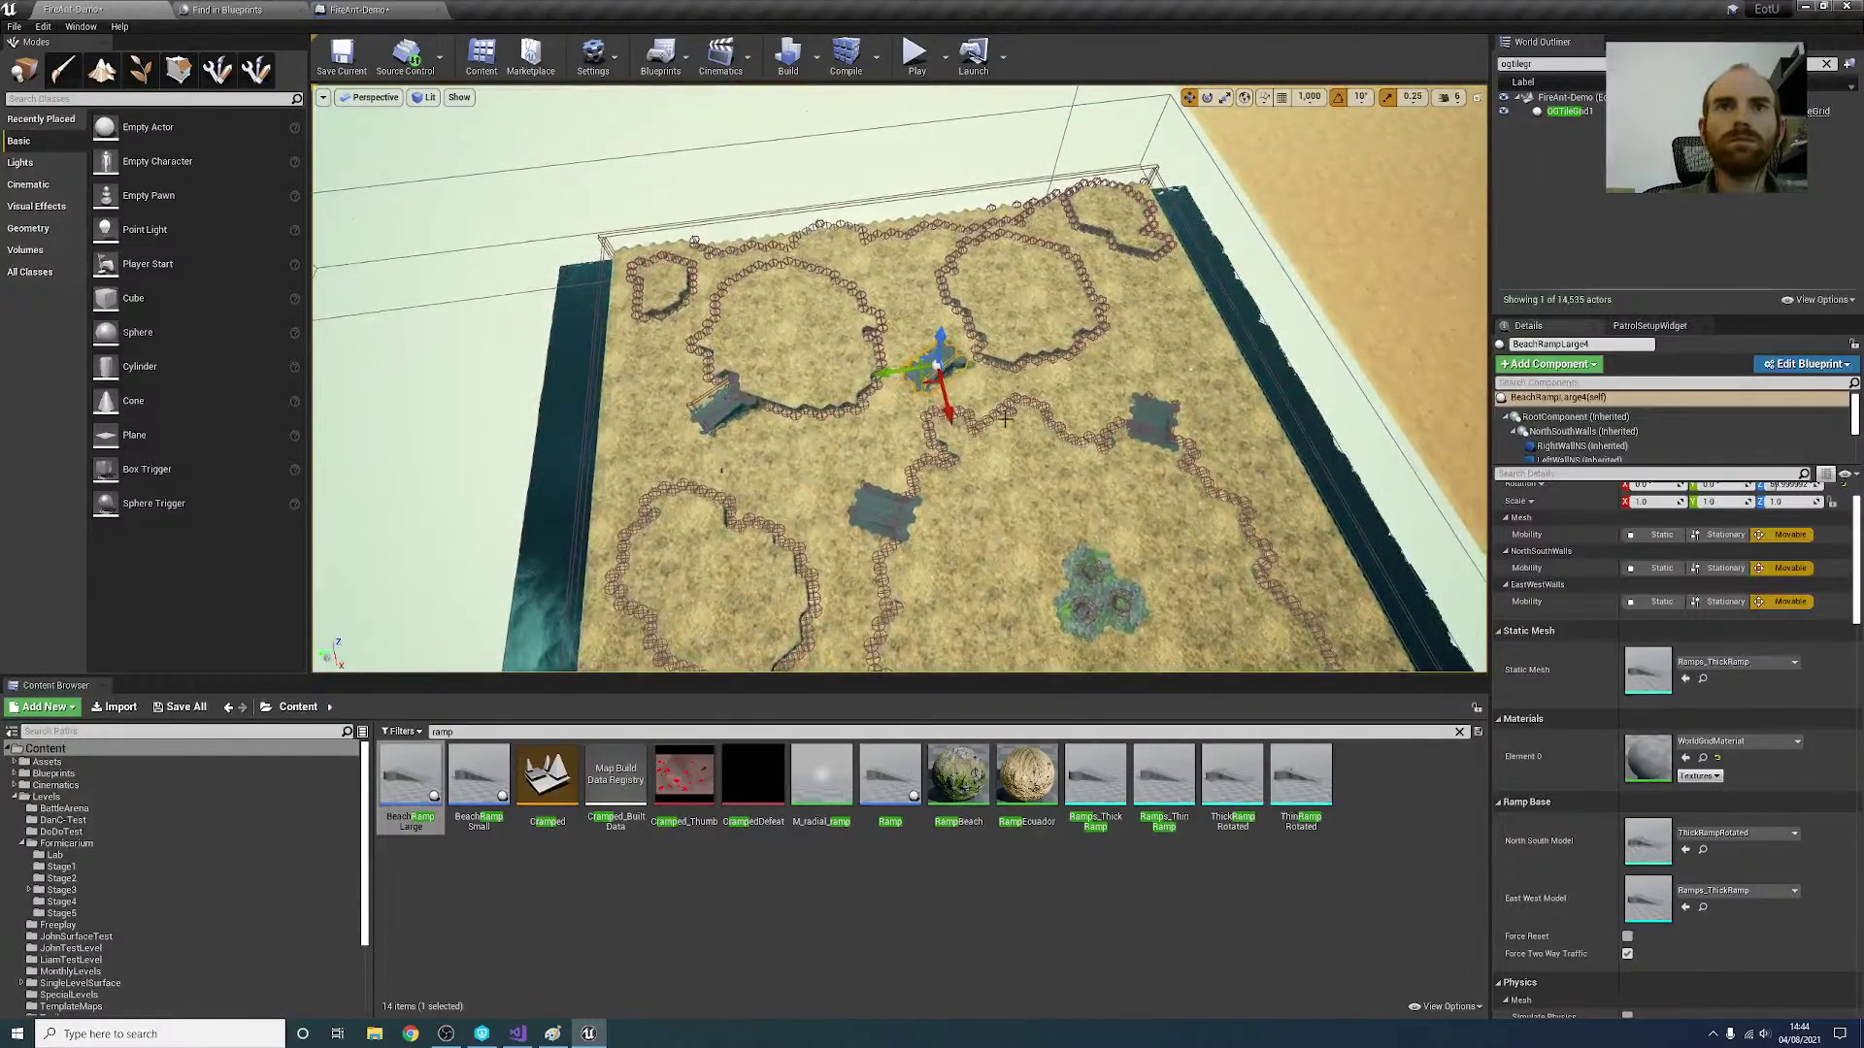
key(e)
drag(898, 400, 1110, 316)
key(w)
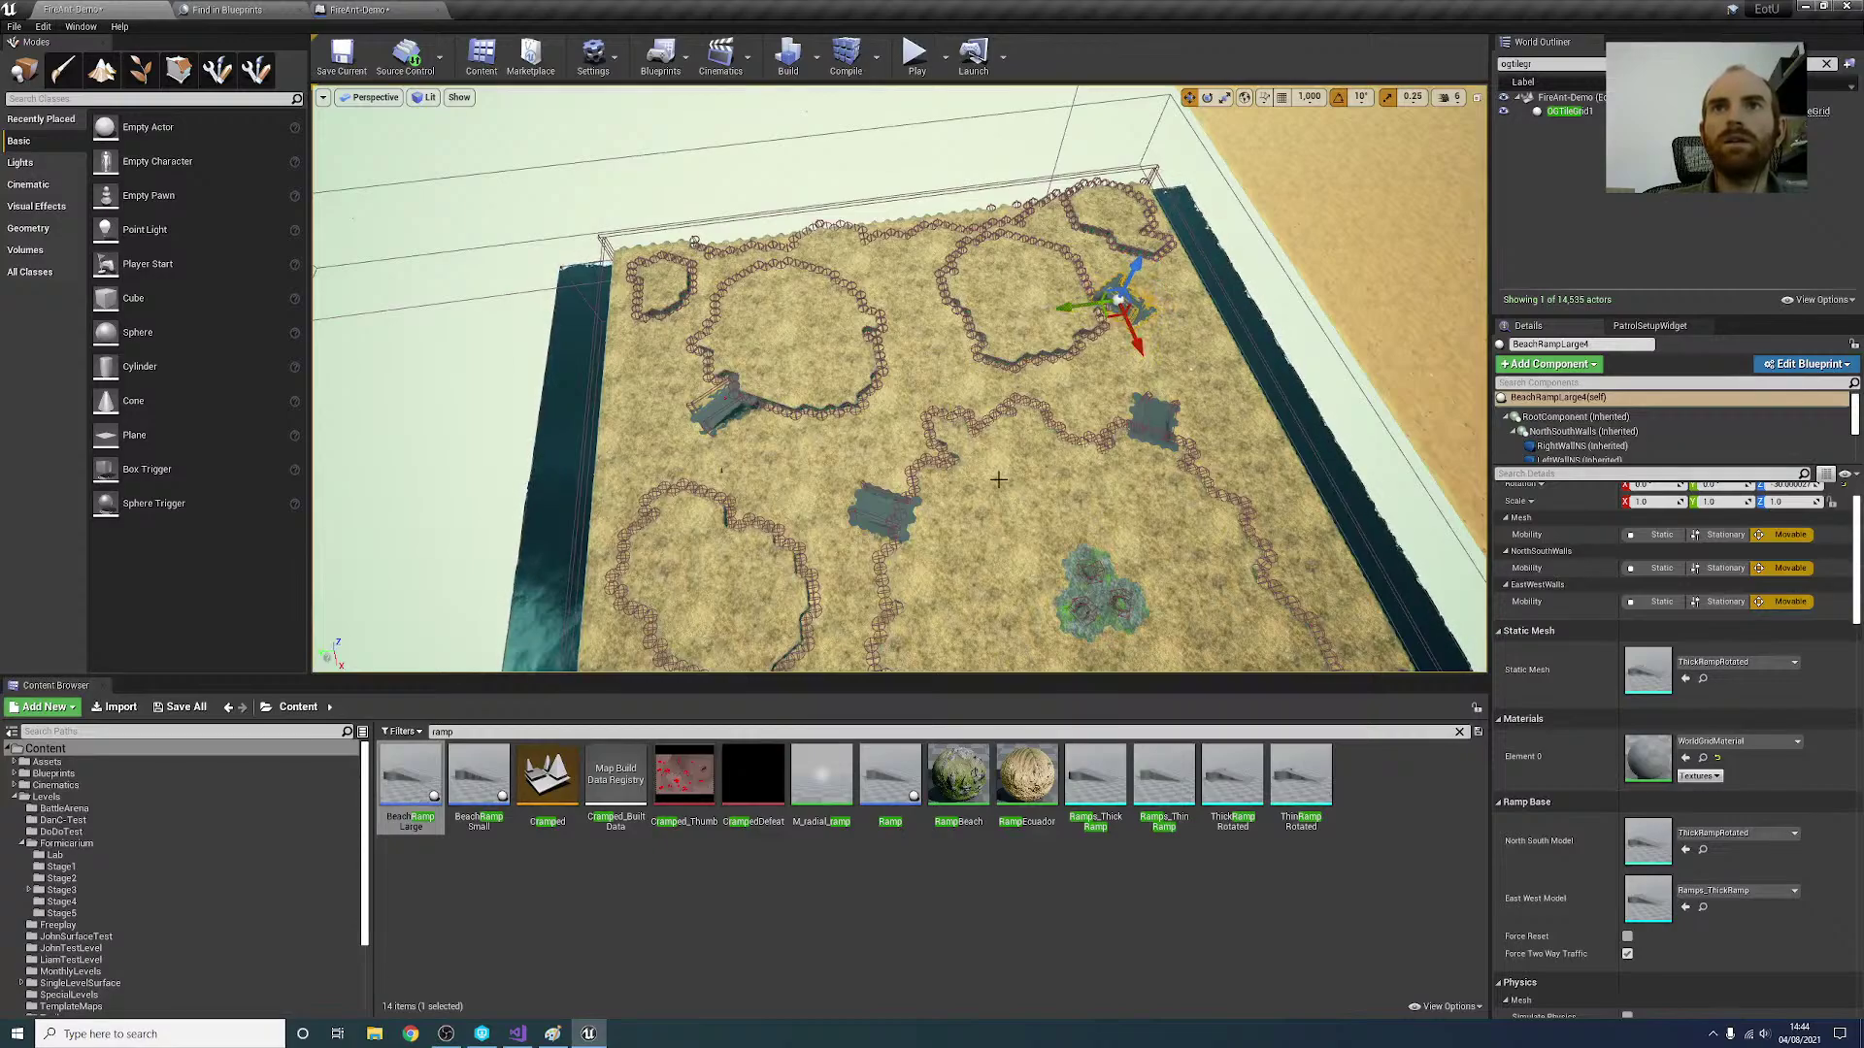
Step: Place another BeachRampLarge beside the round plateau south of the central plateau
right_drag(998, 480, 1217, 527)
key(w)
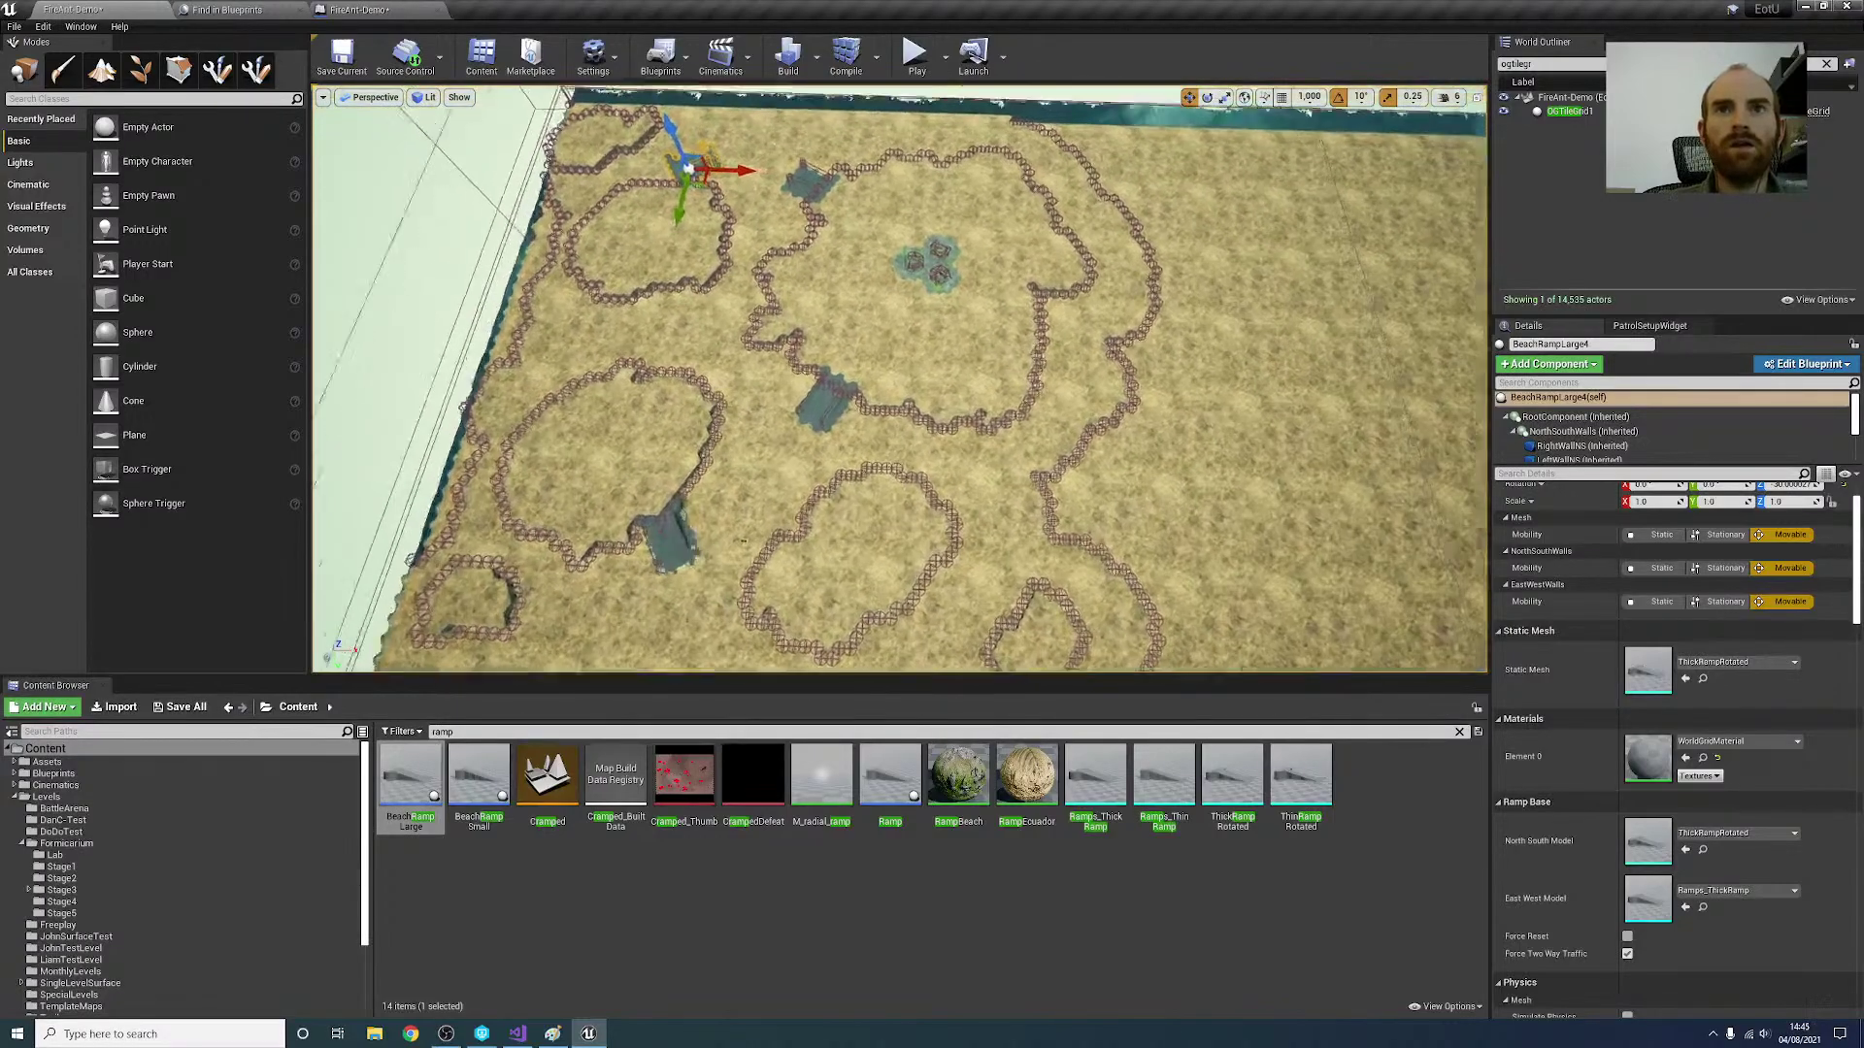
right_drag(766, 425, 786, 438)
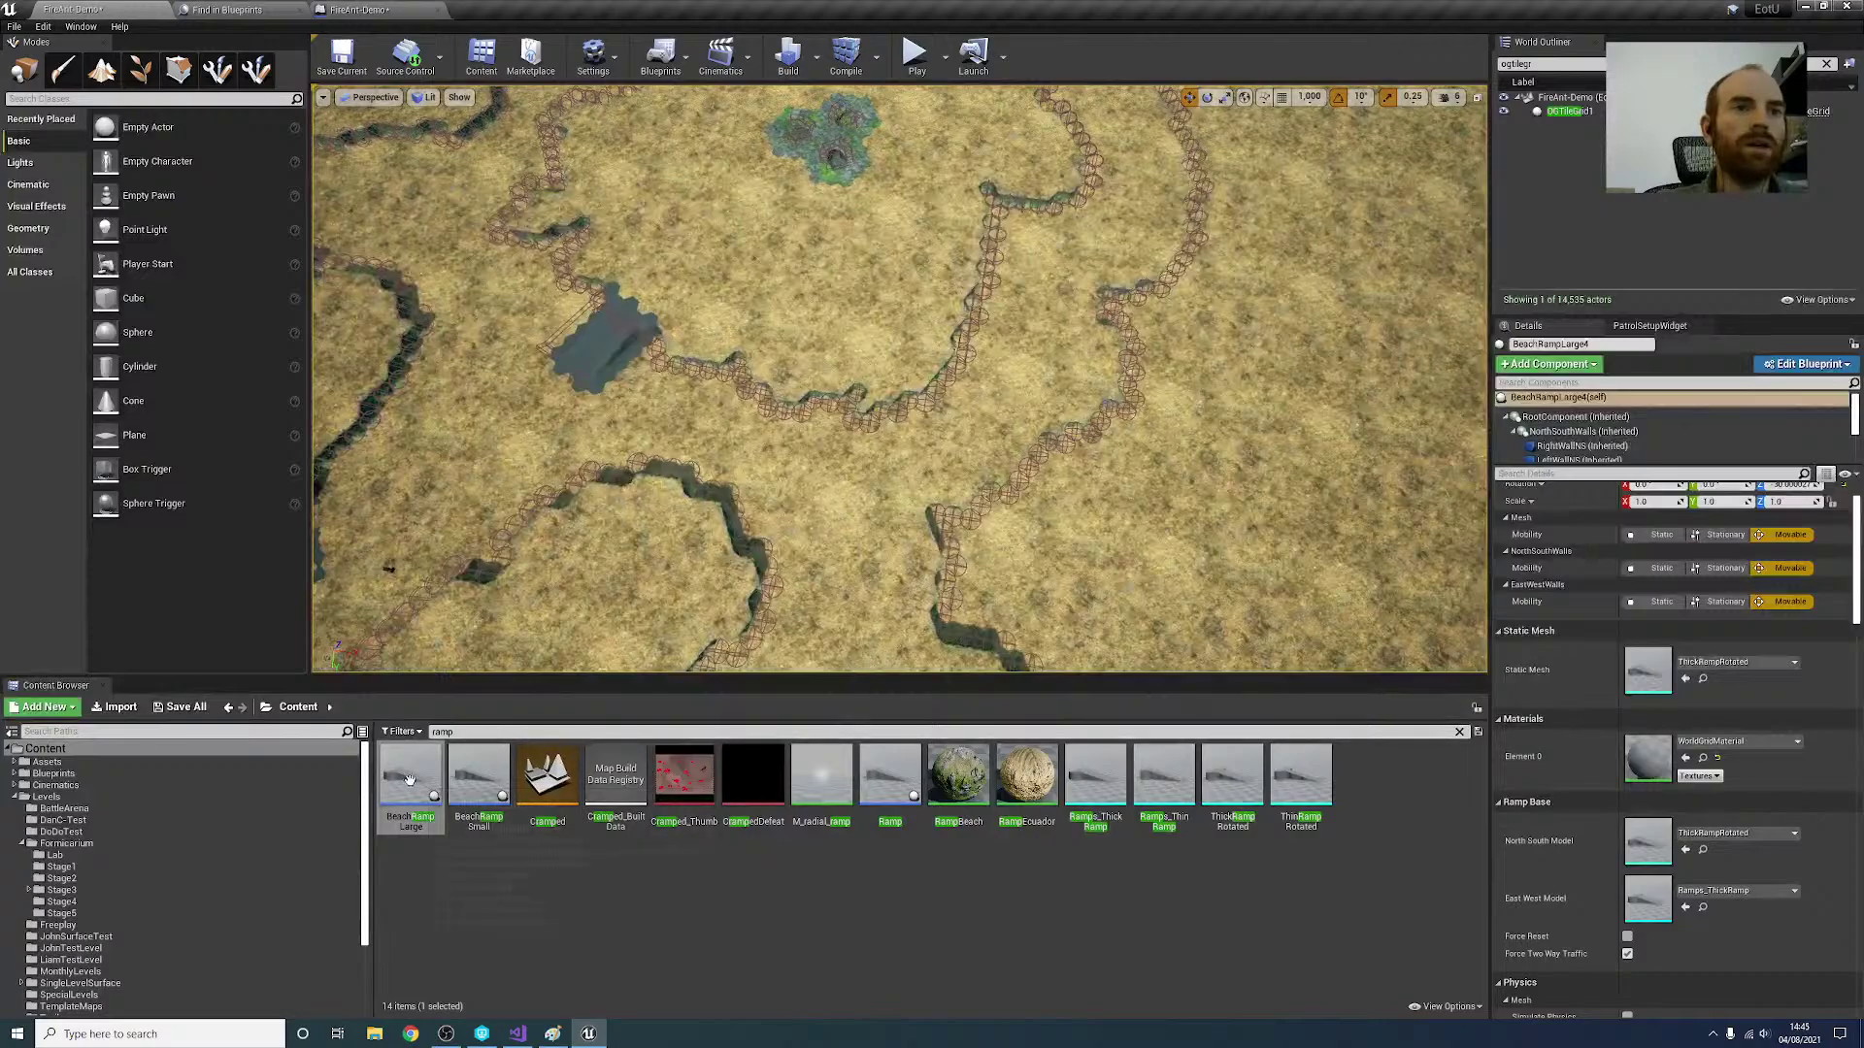
drag(411, 777, 810, 580)
Step: Rotate the new ramp so that it faces the northeastern edge of the round southern plateau
key(e)
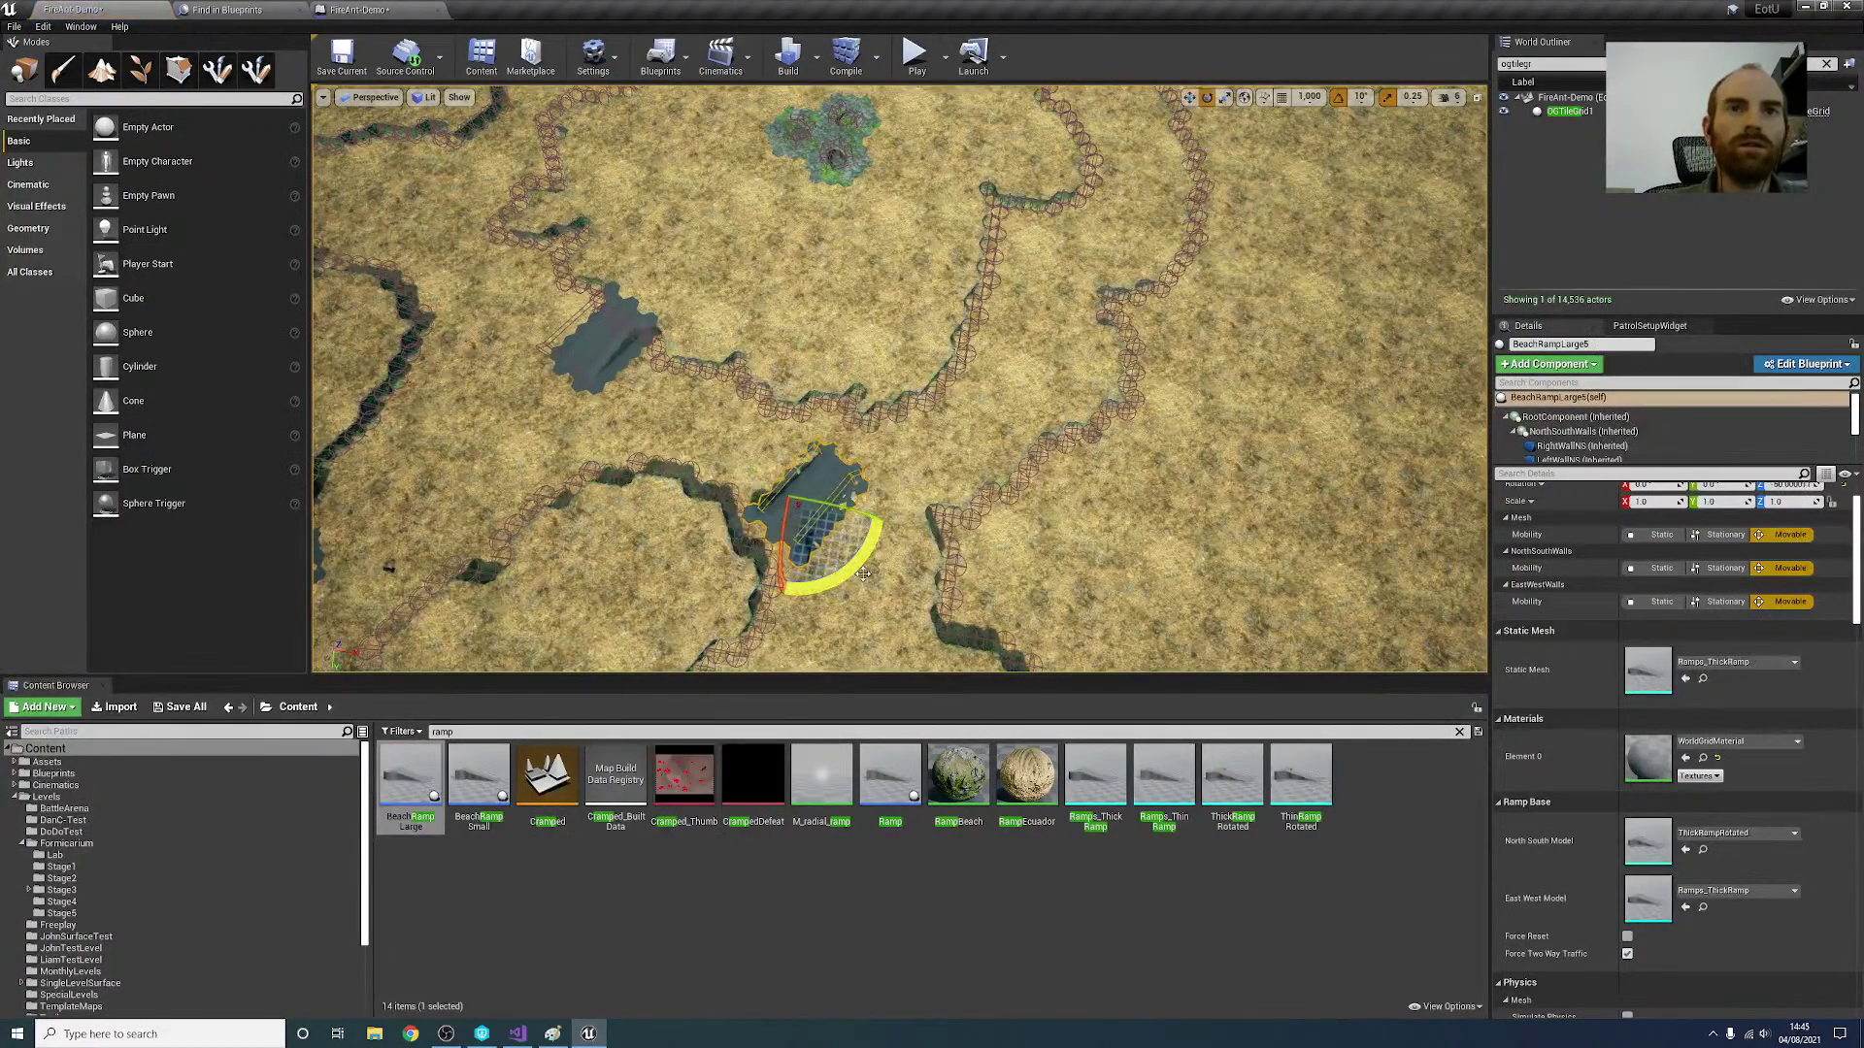
key(f)
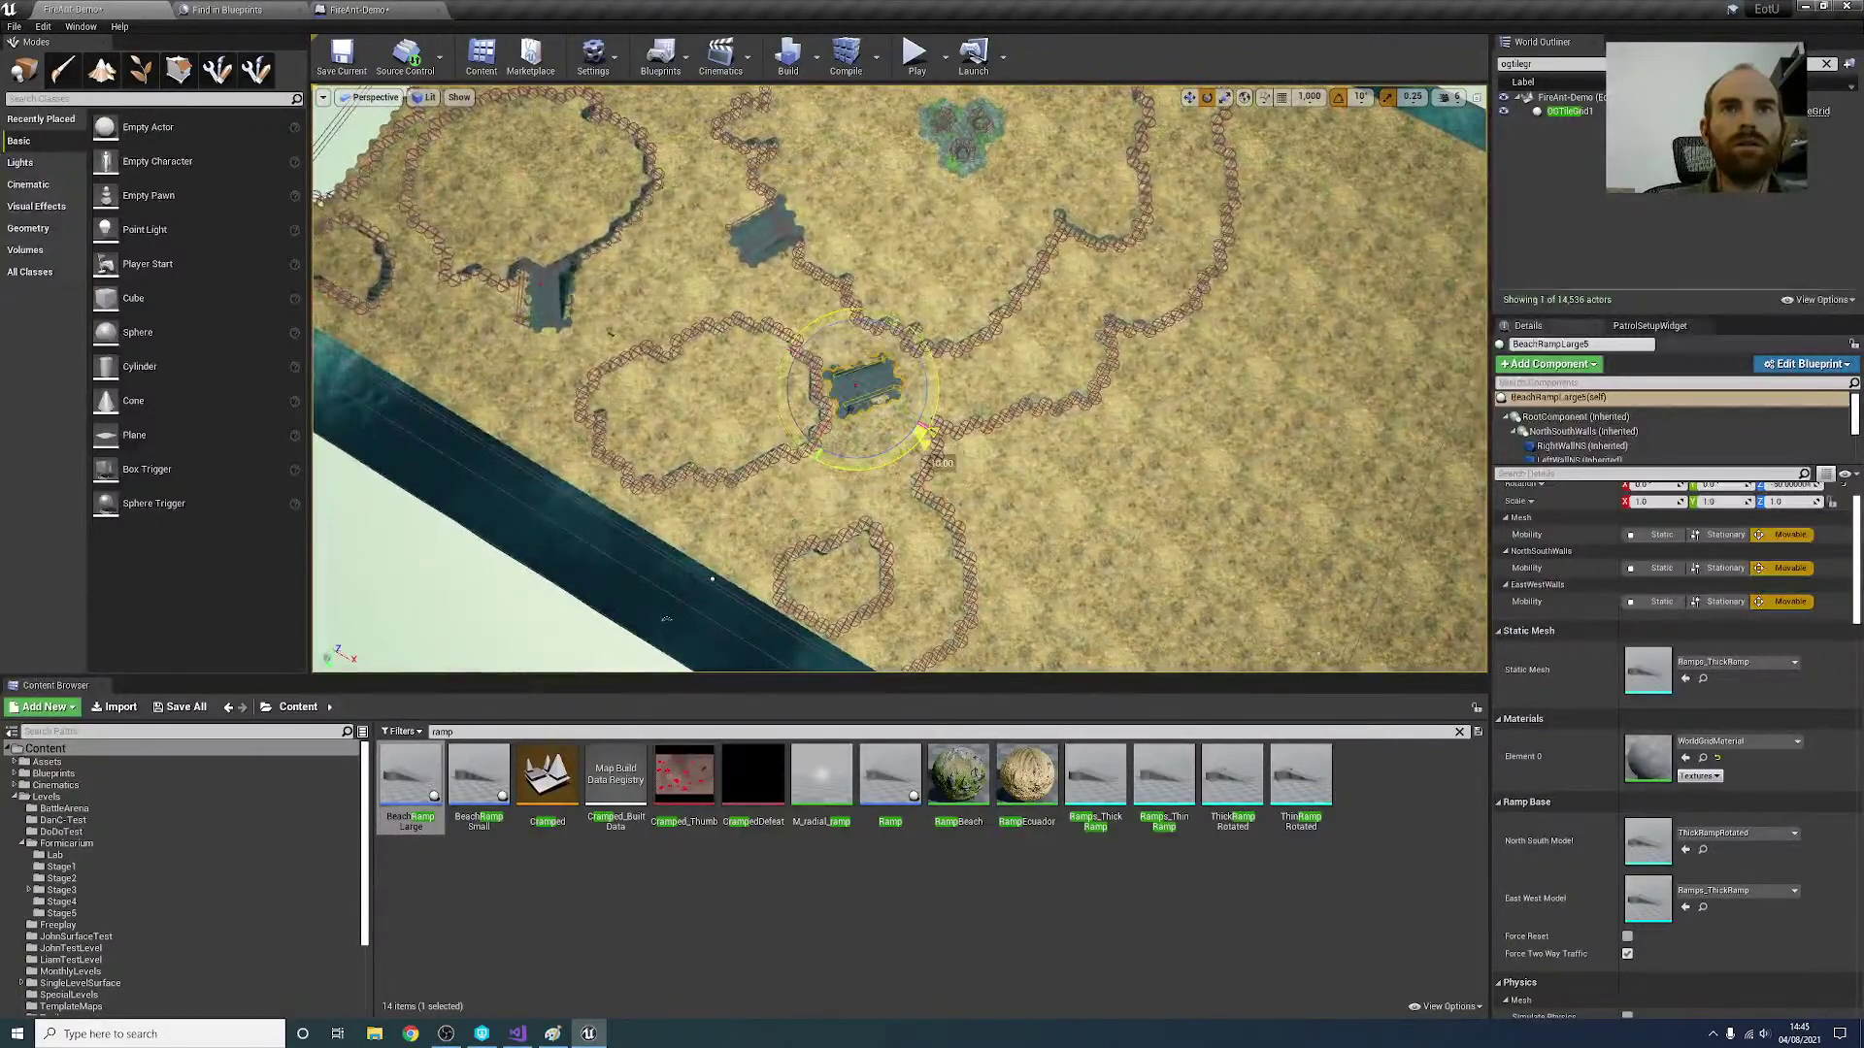
drag(925, 434, 891, 454)
mouse_move(968, 396)
right_down()
mouse_move(1054, 396)
mouse_move(981, 396)
right_up()
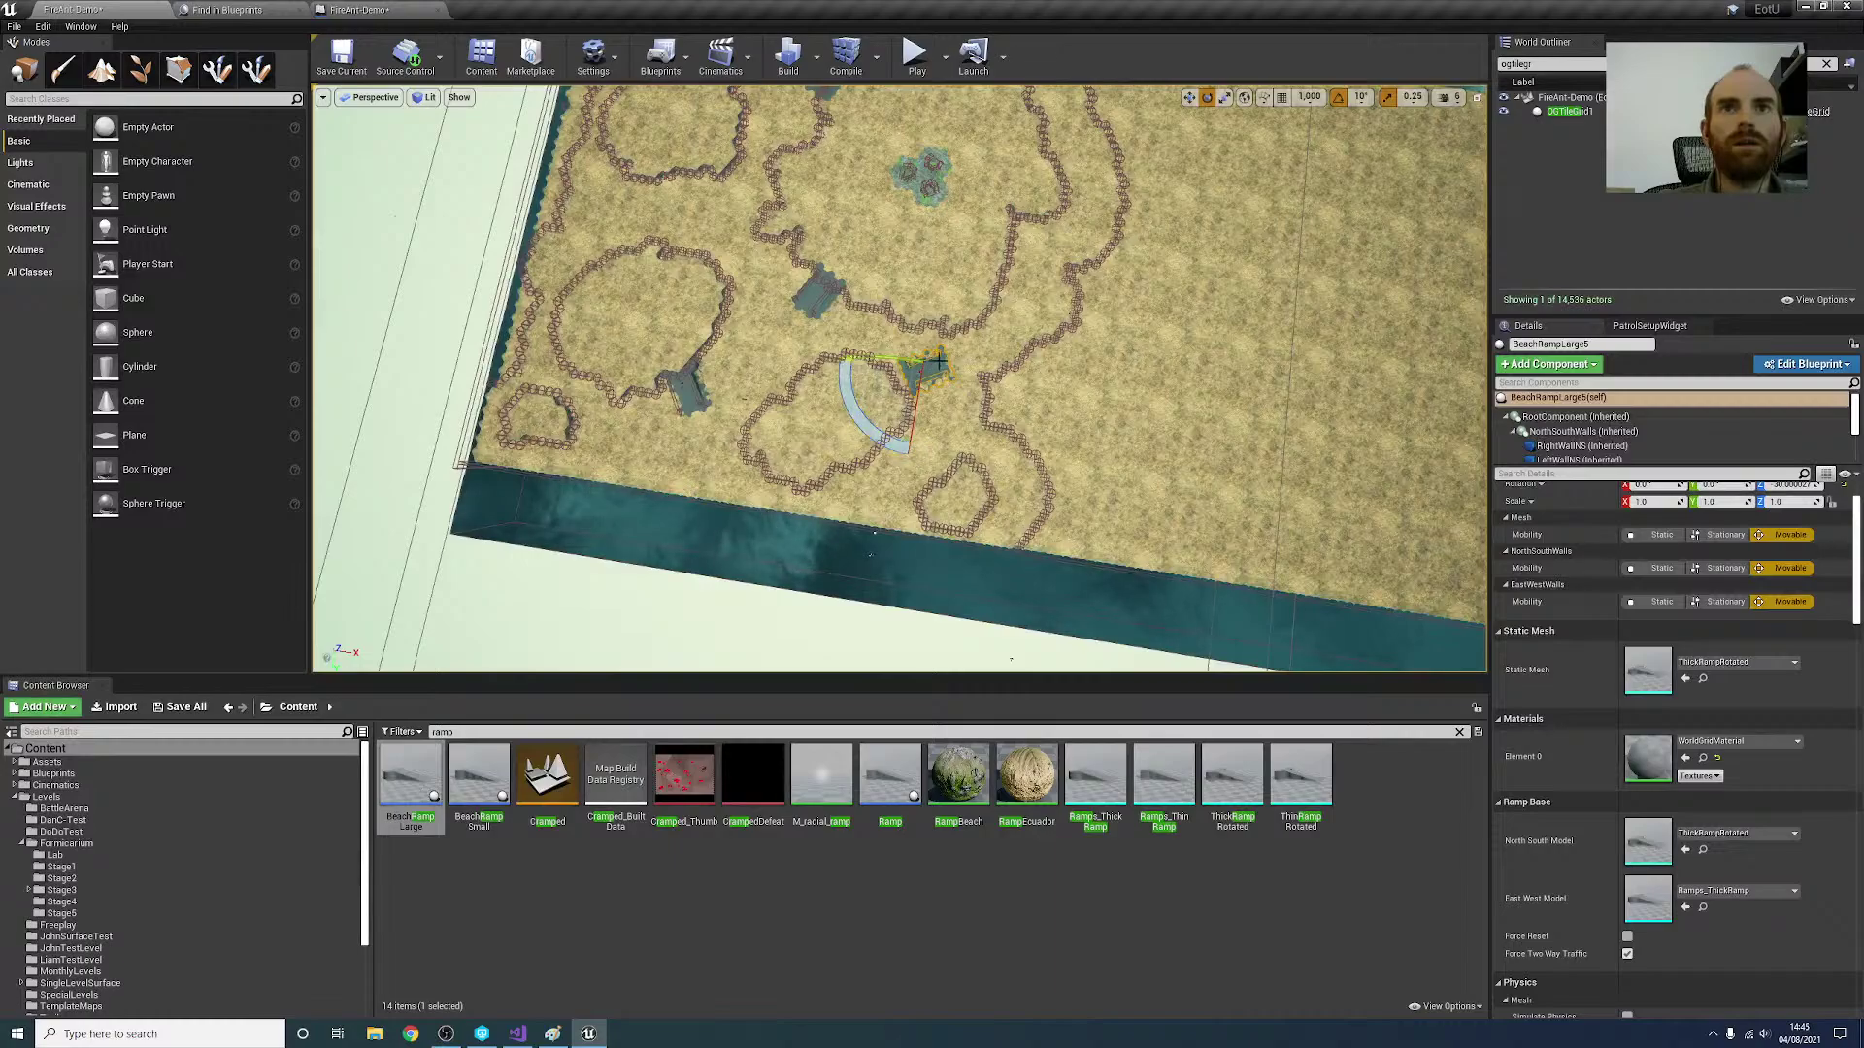
mouse_move(983, 367)
right_down()
mouse_move(983, 309)
mouse_move(983, 369)
right_up()
key(w)
Step: Paint the round southern plateau's edge beside the new ramp down with the surface brush set to Height 3
click(256, 68)
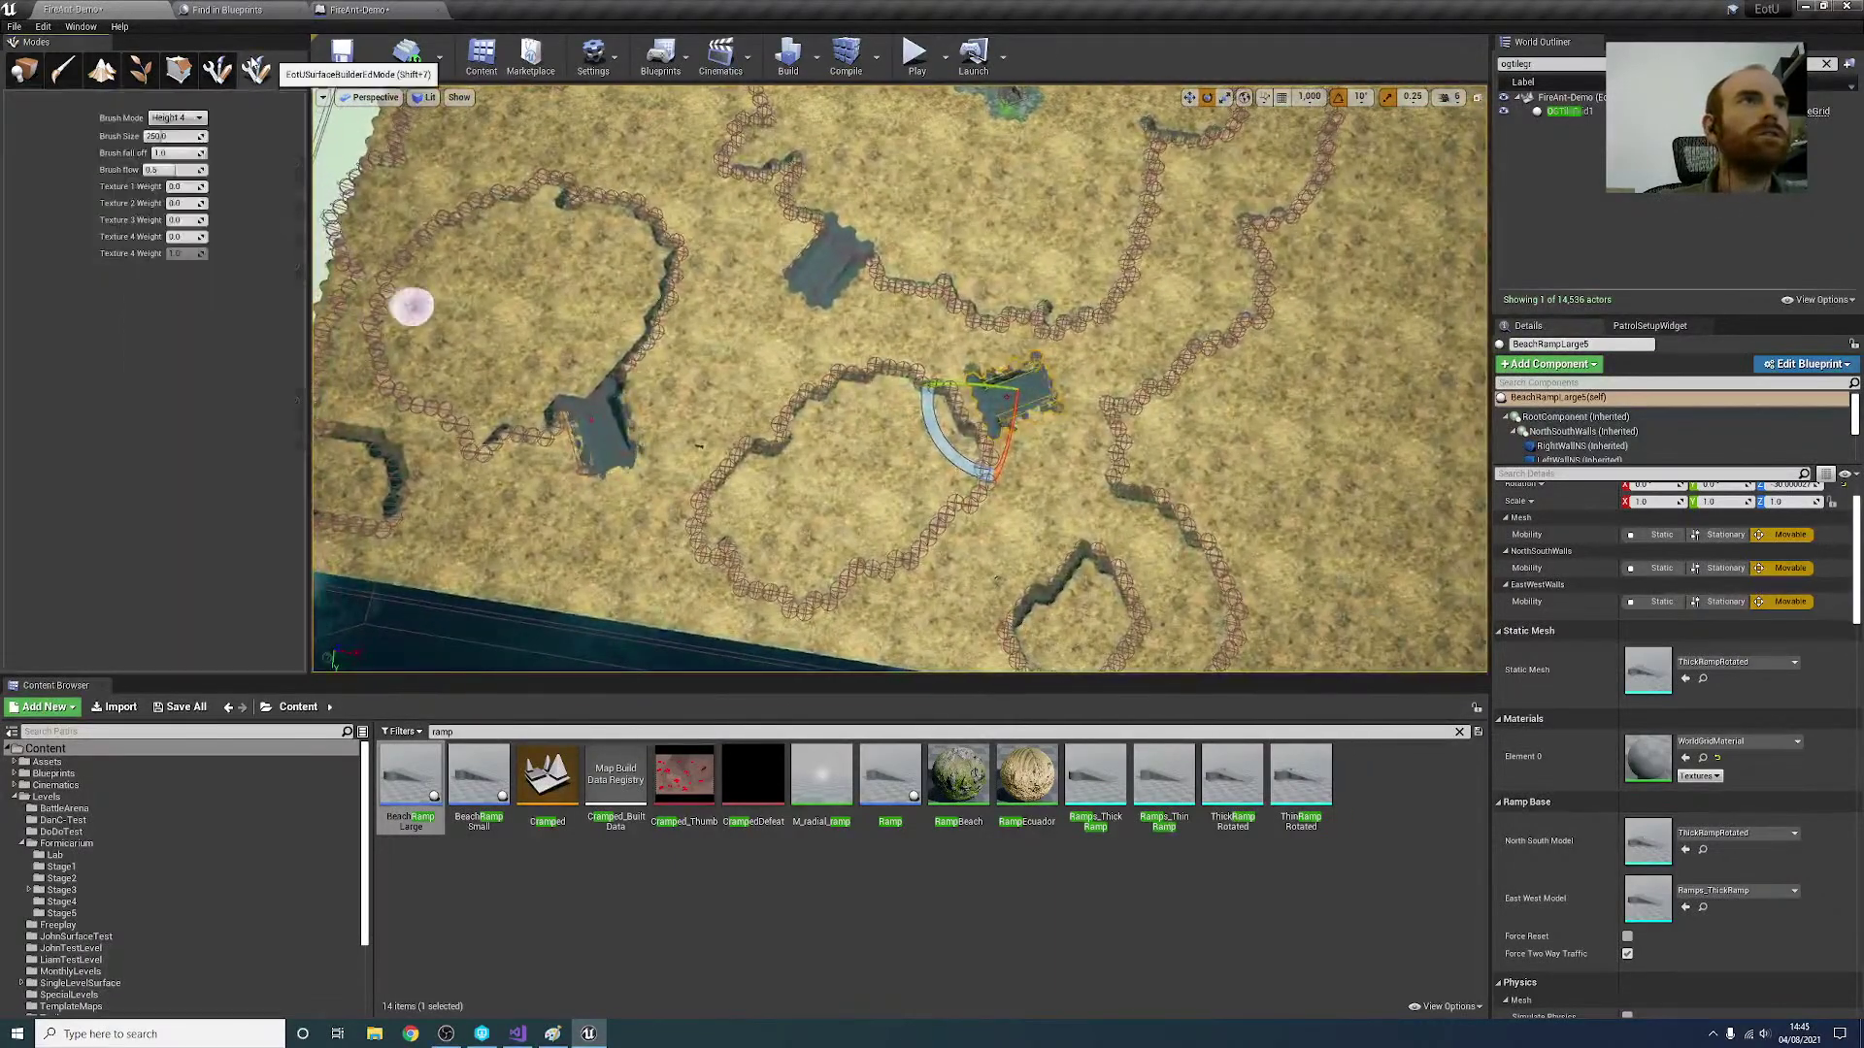
click(194, 123)
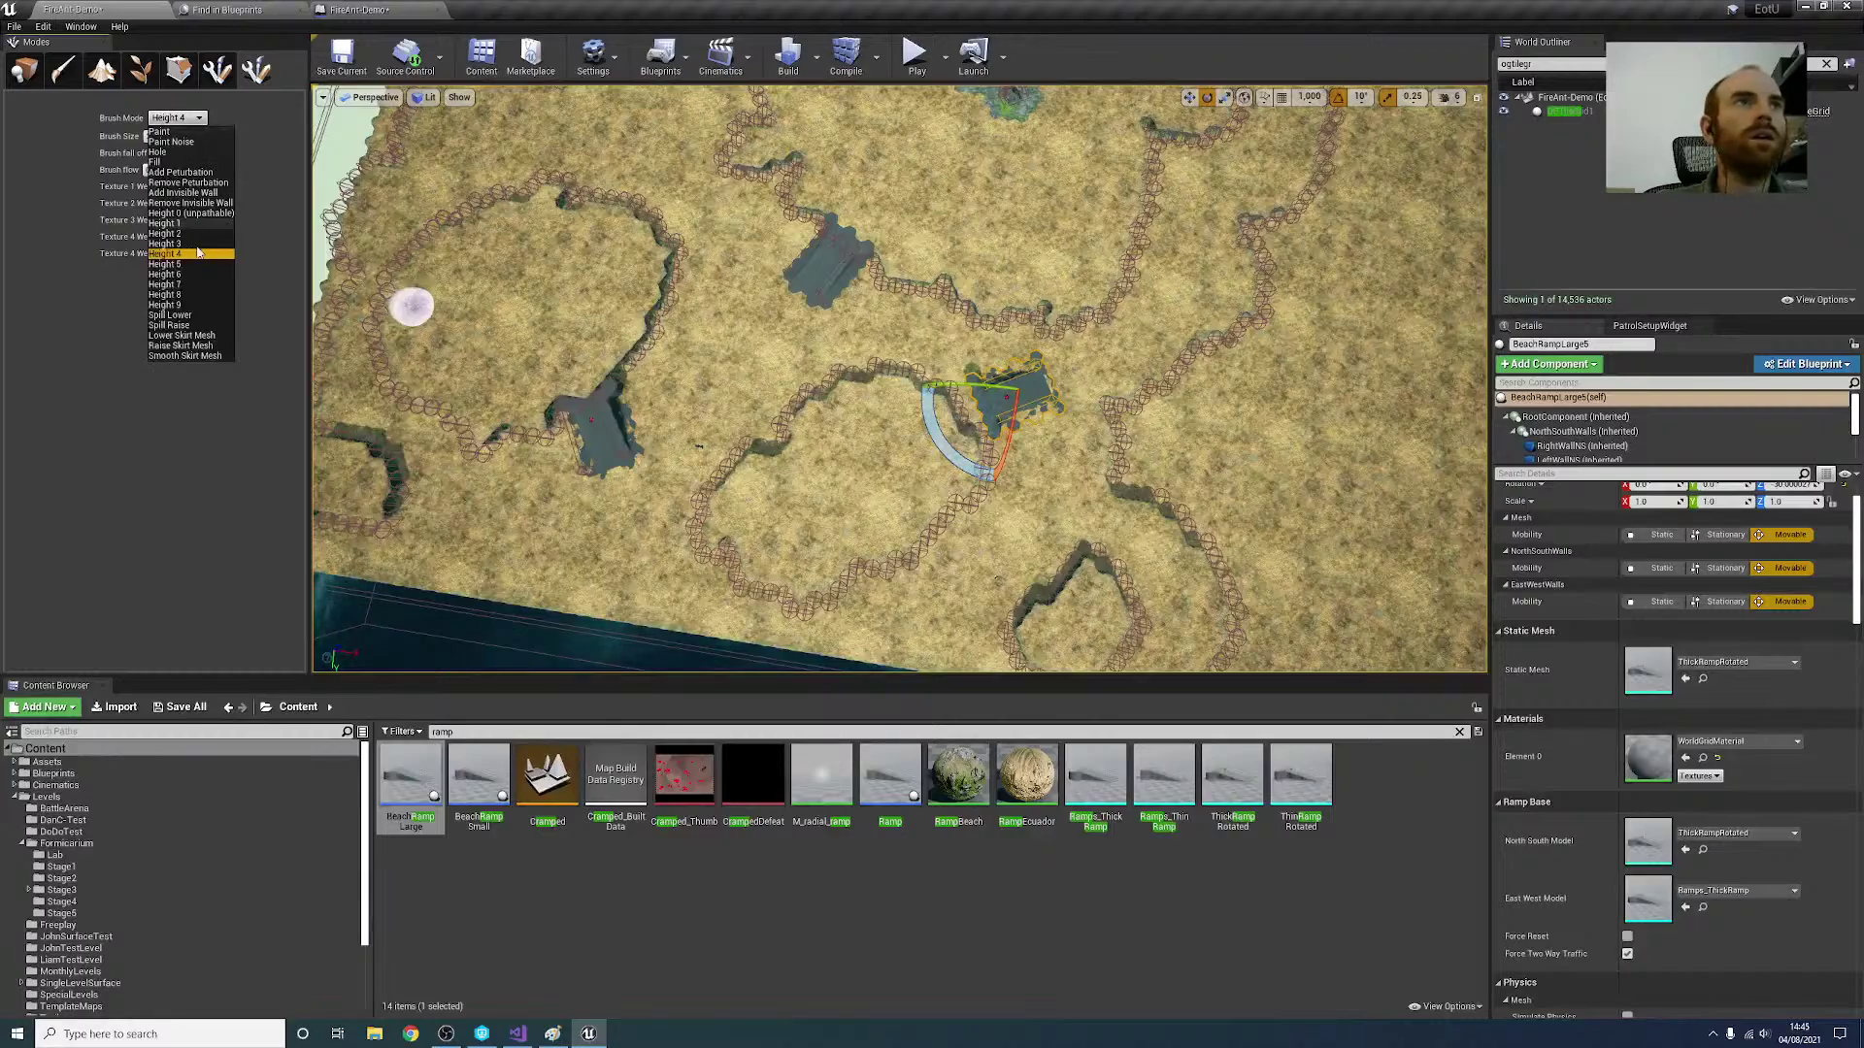
click(193, 246)
key(w)
right_drag(757, 475, 774, 476)
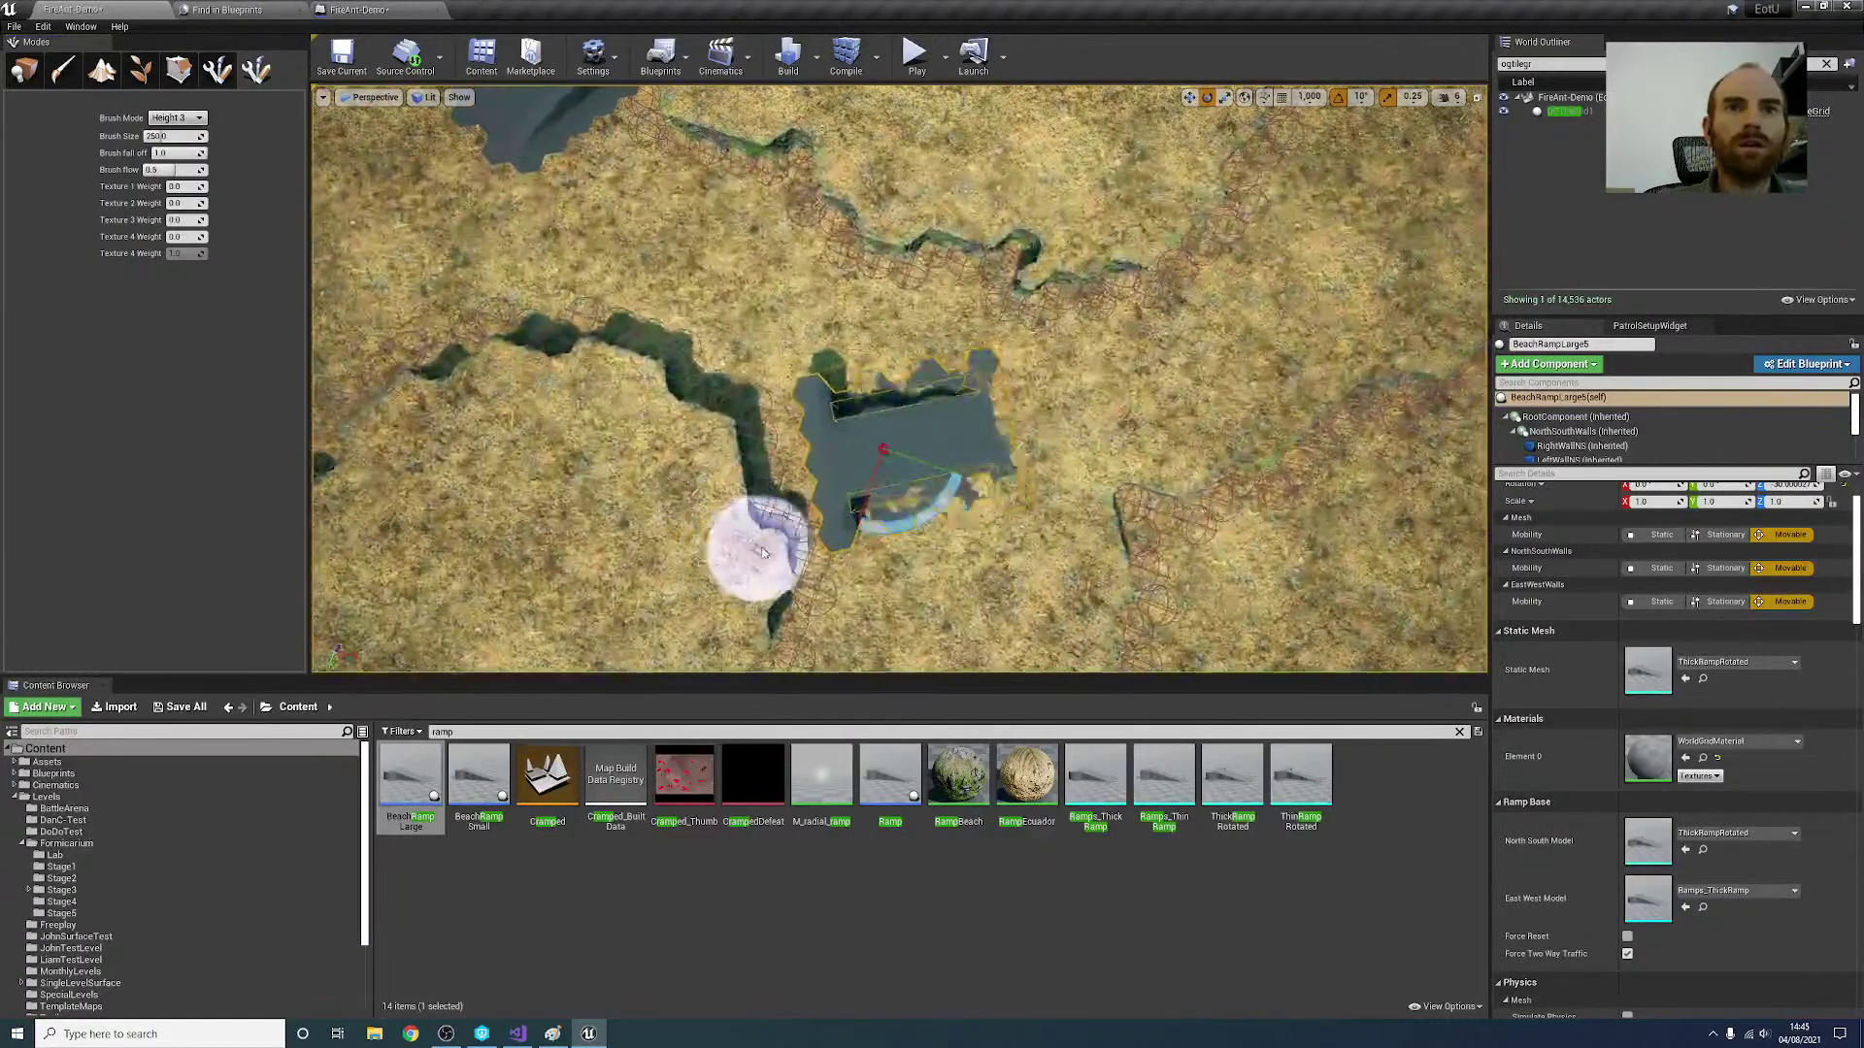
drag(760, 552, 778, 608)
key(s)
mouse_move(779, 608)
right_down()
mouse_move(779, 553)
mouse_move(779, 610)
right_up()
scroll(778, 609, up, 5)
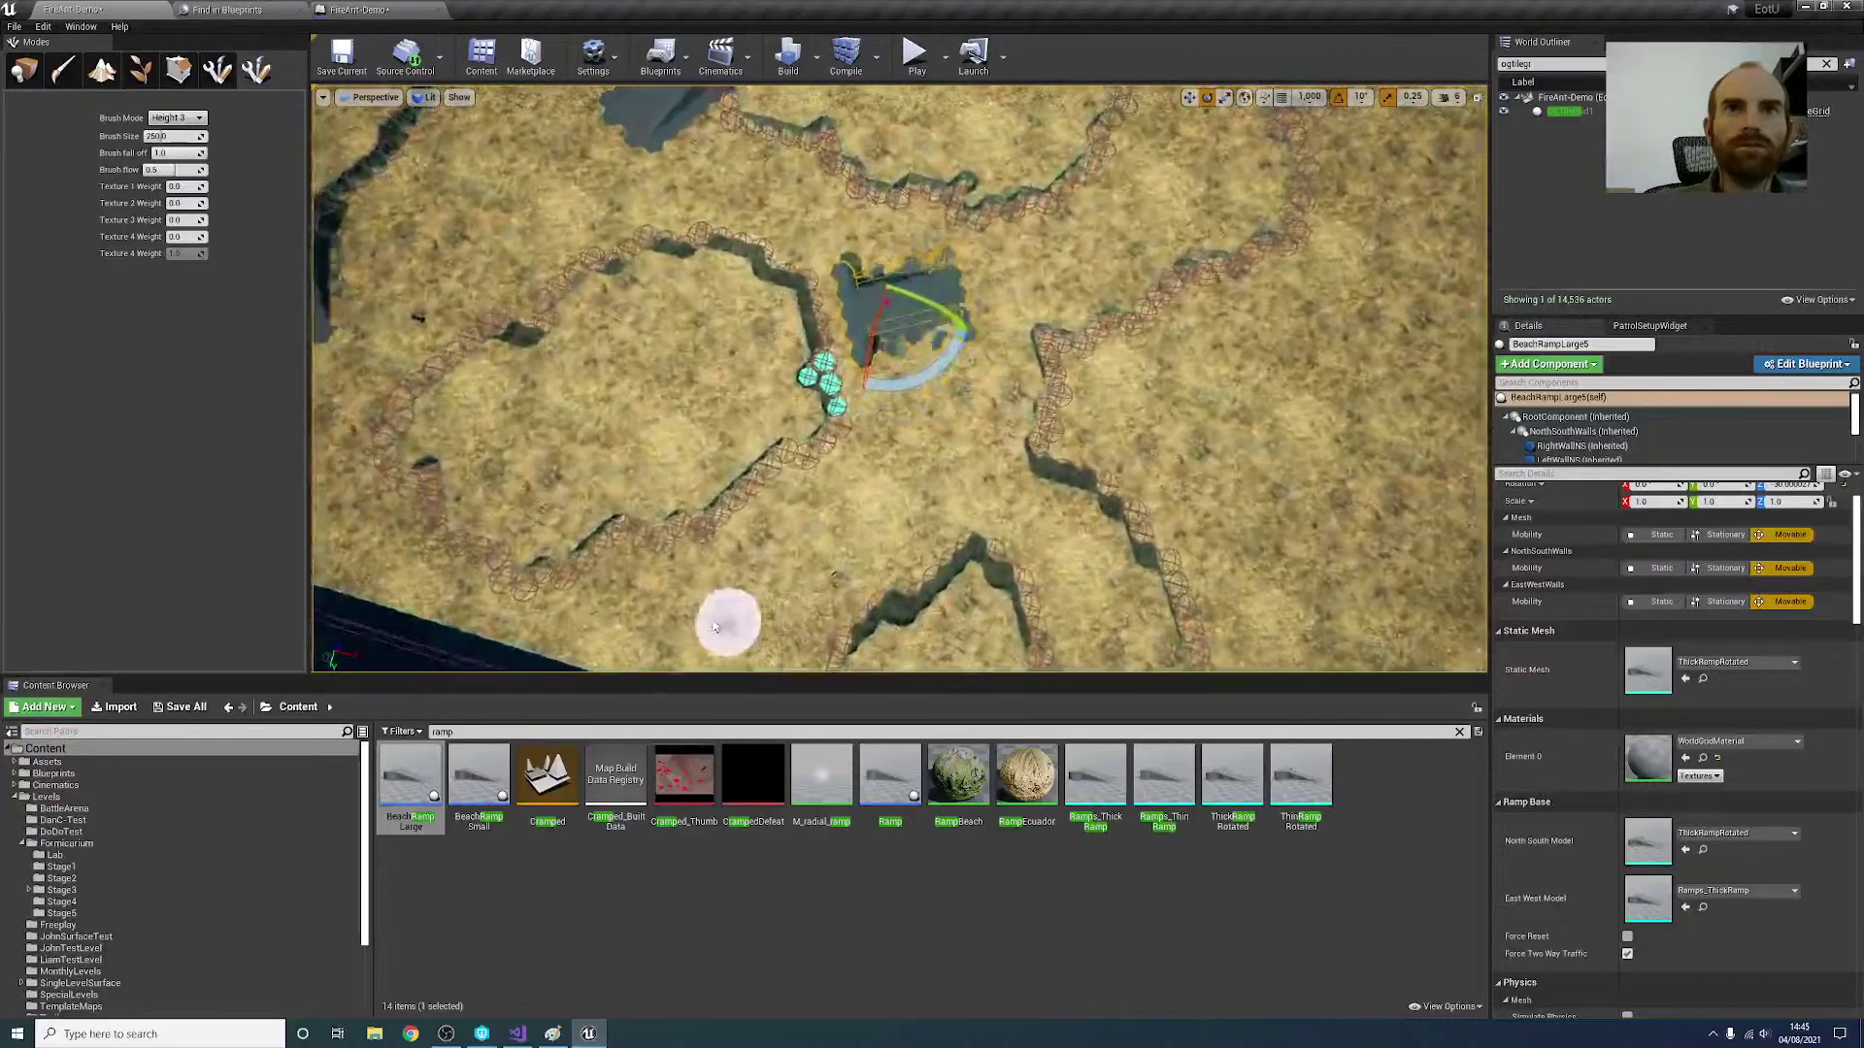
Step: Fill the same stretch of plateau edge back out with the Height 4 brush to straighten it
click(177, 117)
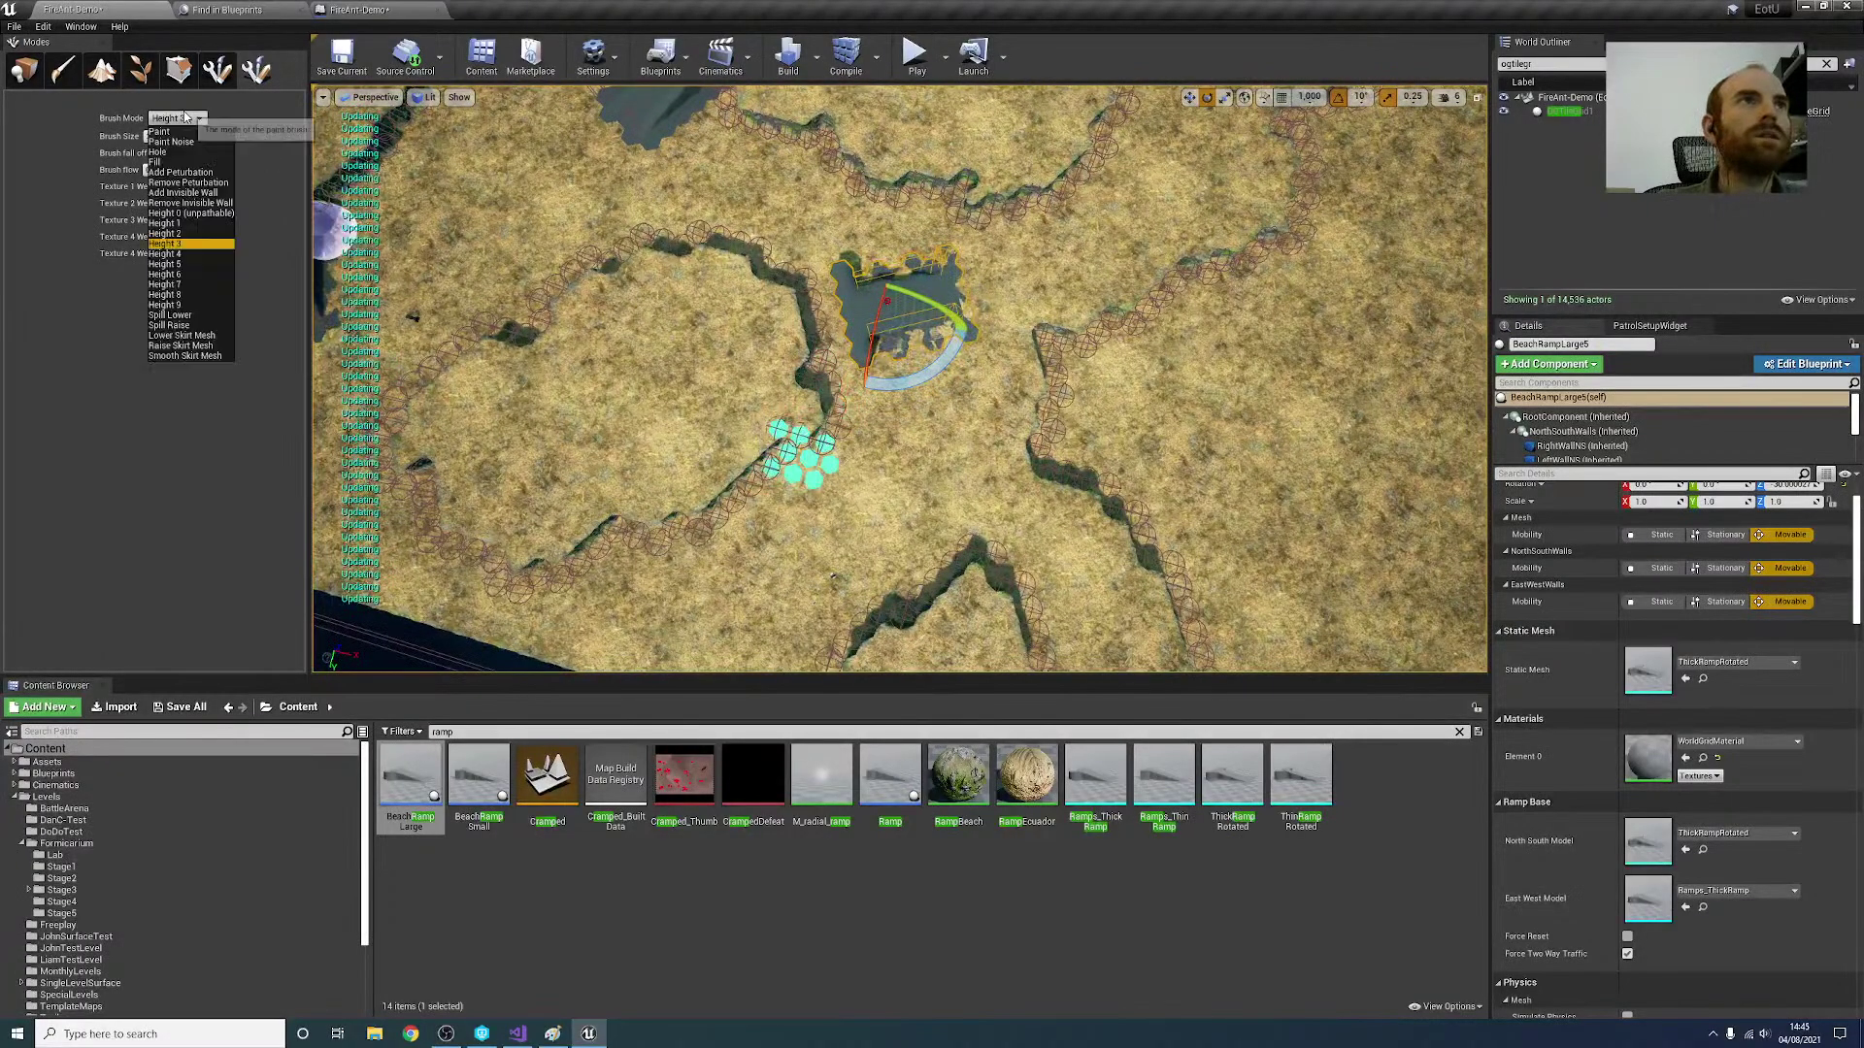
click(193, 258)
mouse_move(813, 369)
mouse_down()
mouse_move(790, 479)
mouse_move(782, 433)
mouse_up()
Step: Move the new ramp against the straightened eastern edge of the round southern plateau
click(25, 70)
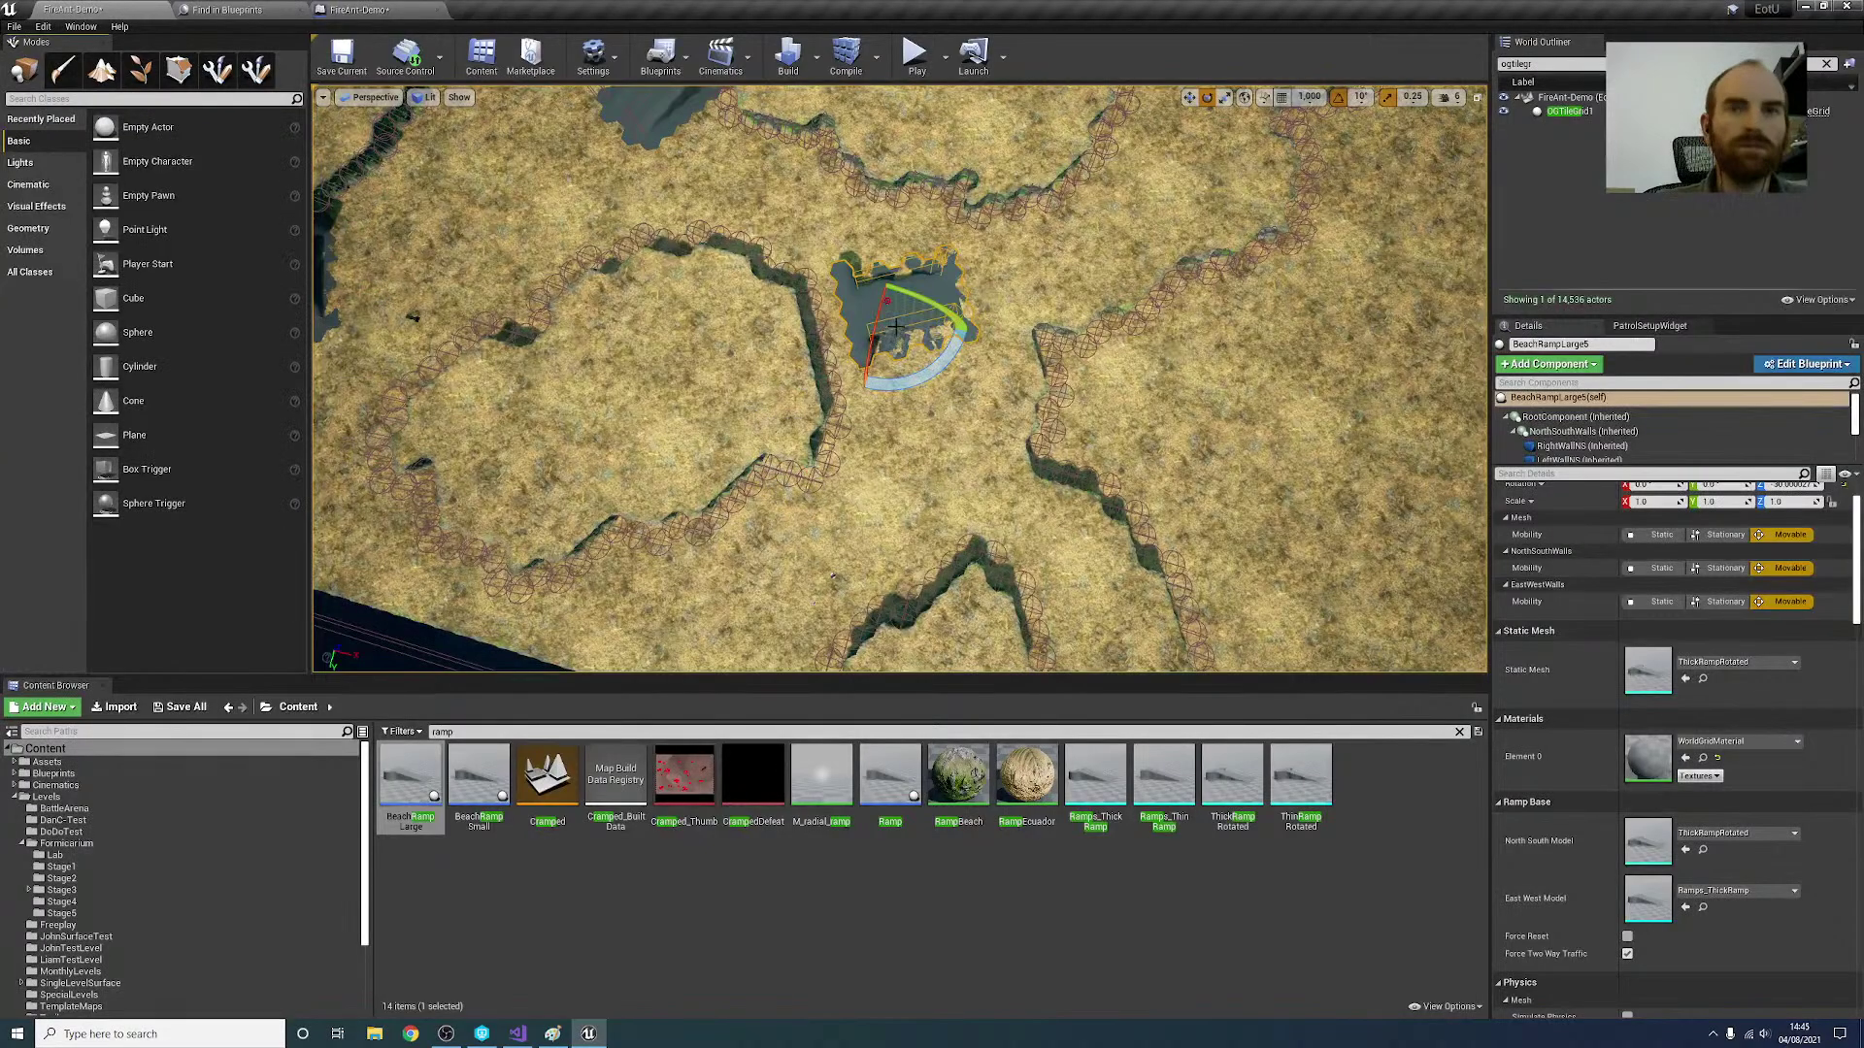
key(w)
drag(898, 321, 857, 363)
right_drag(982, 427, 1087, 437)
Step: Shift the ramp off the large western plateau's southeastern edge and reshape that edge with the Height 3 and Height 4 brushes
click(653, 479)
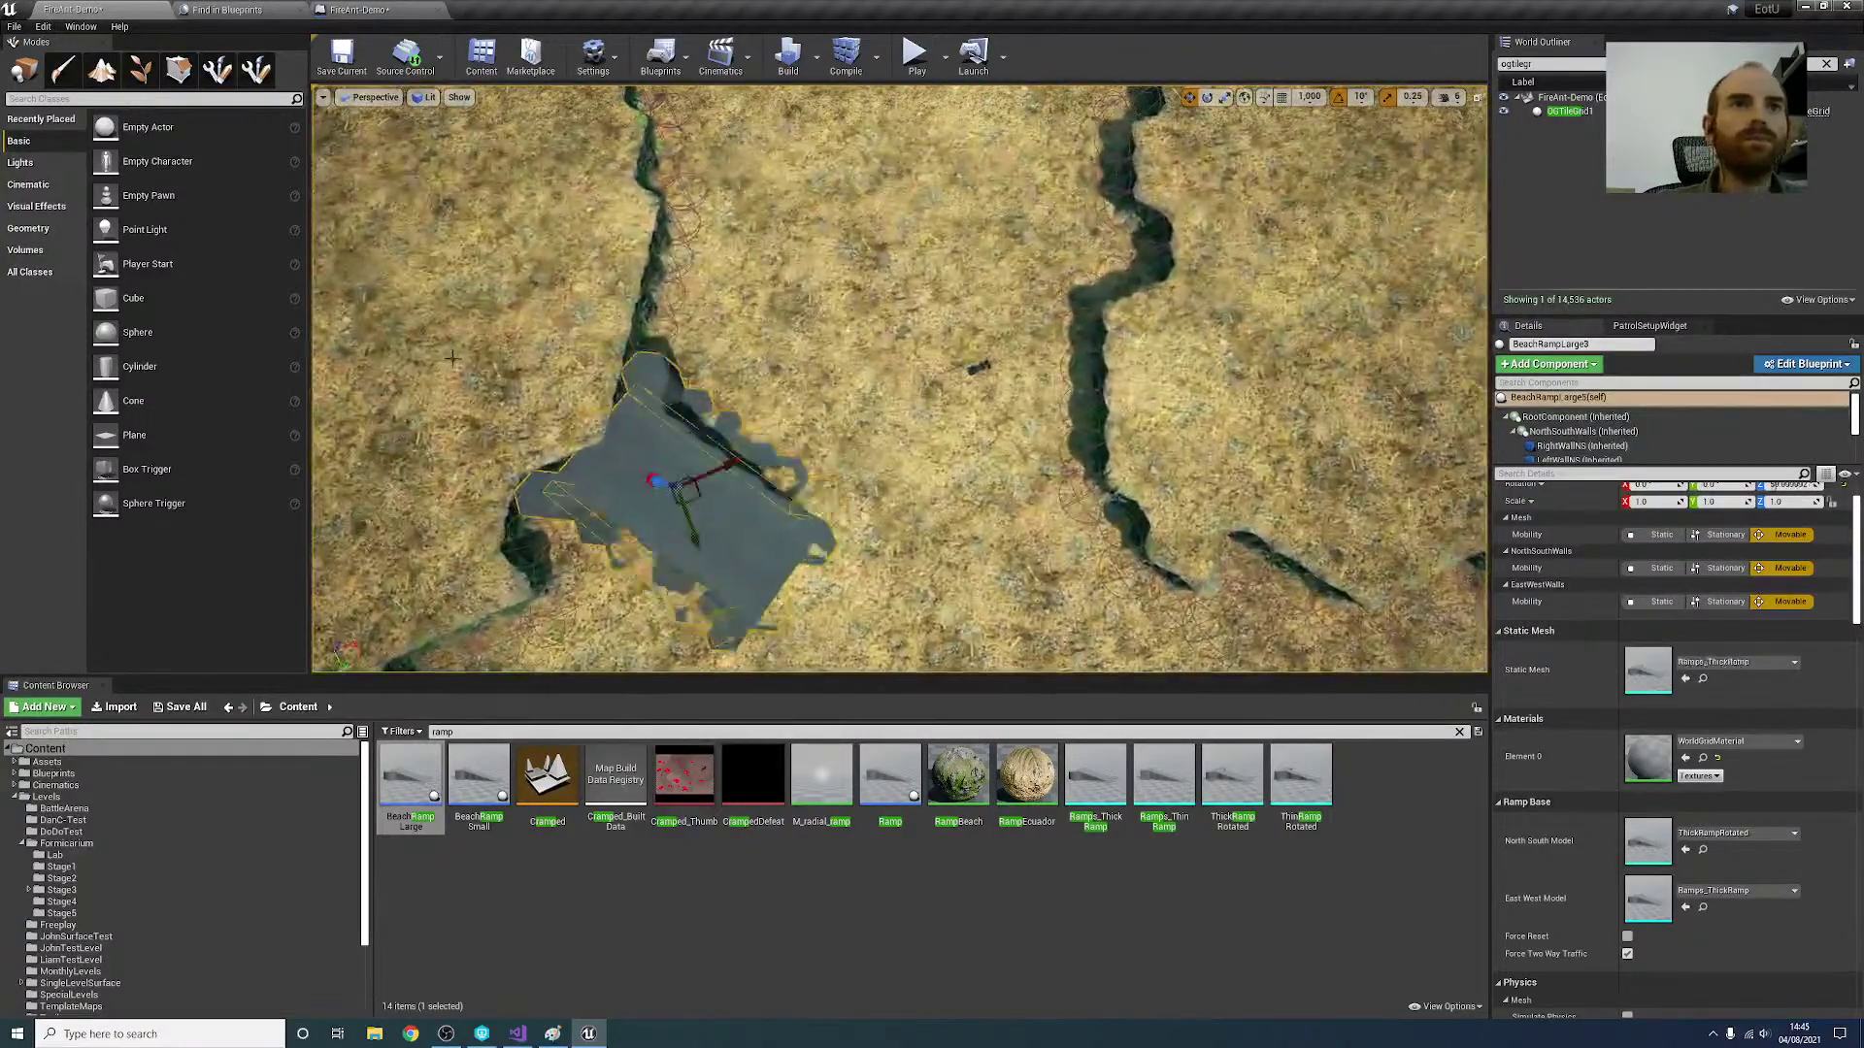
click(256, 70)
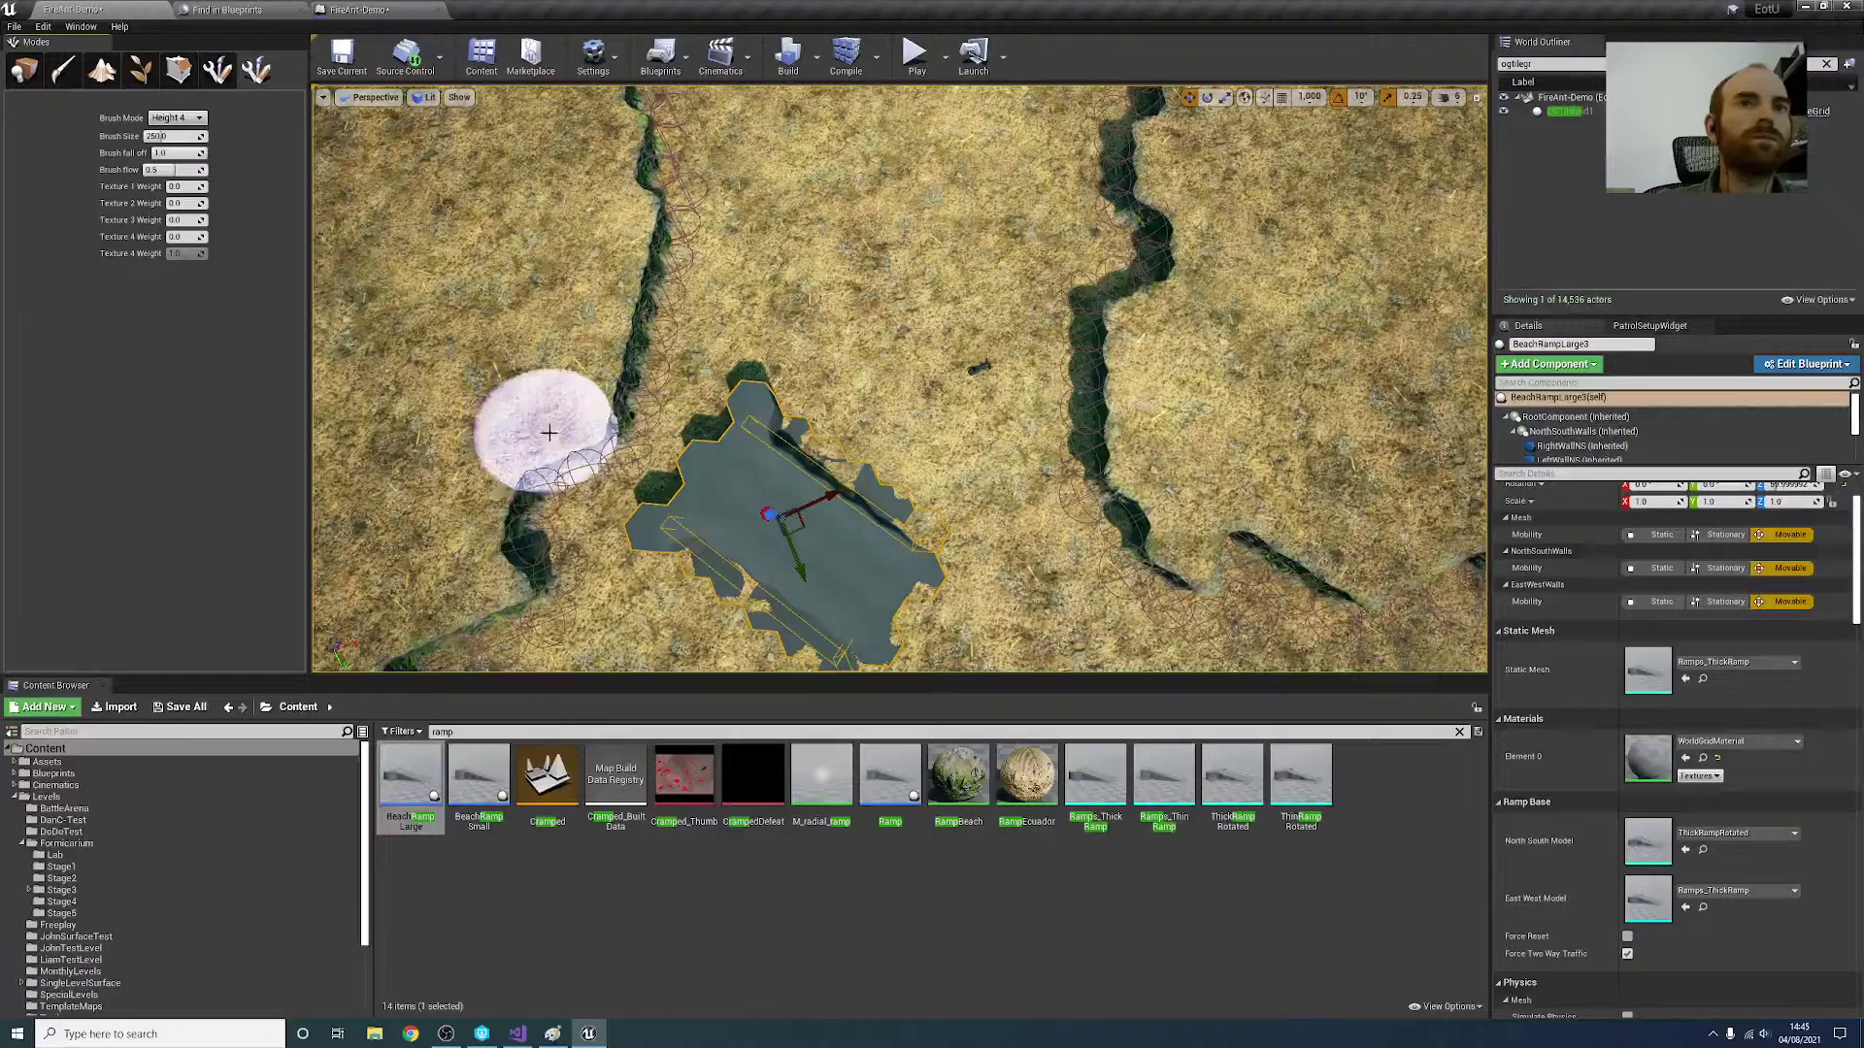
click(176, 117)
click(194, 250)
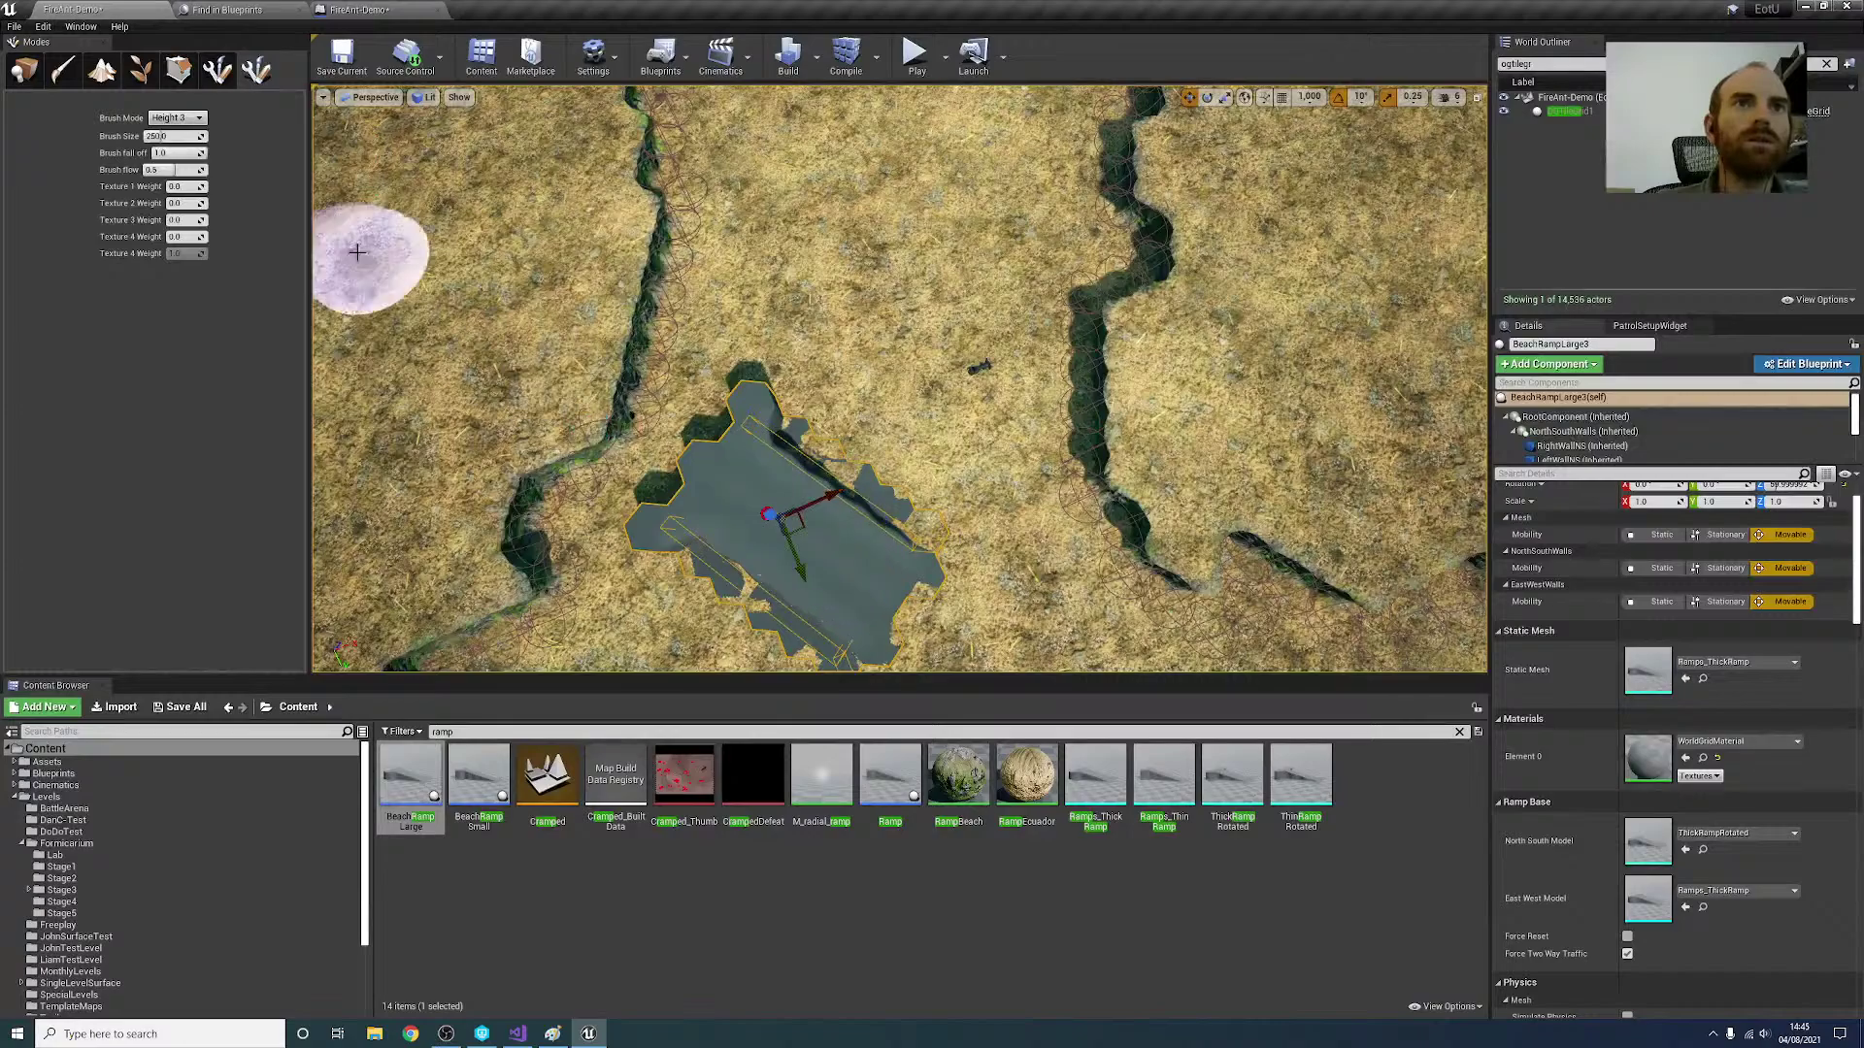
click(176, 118)
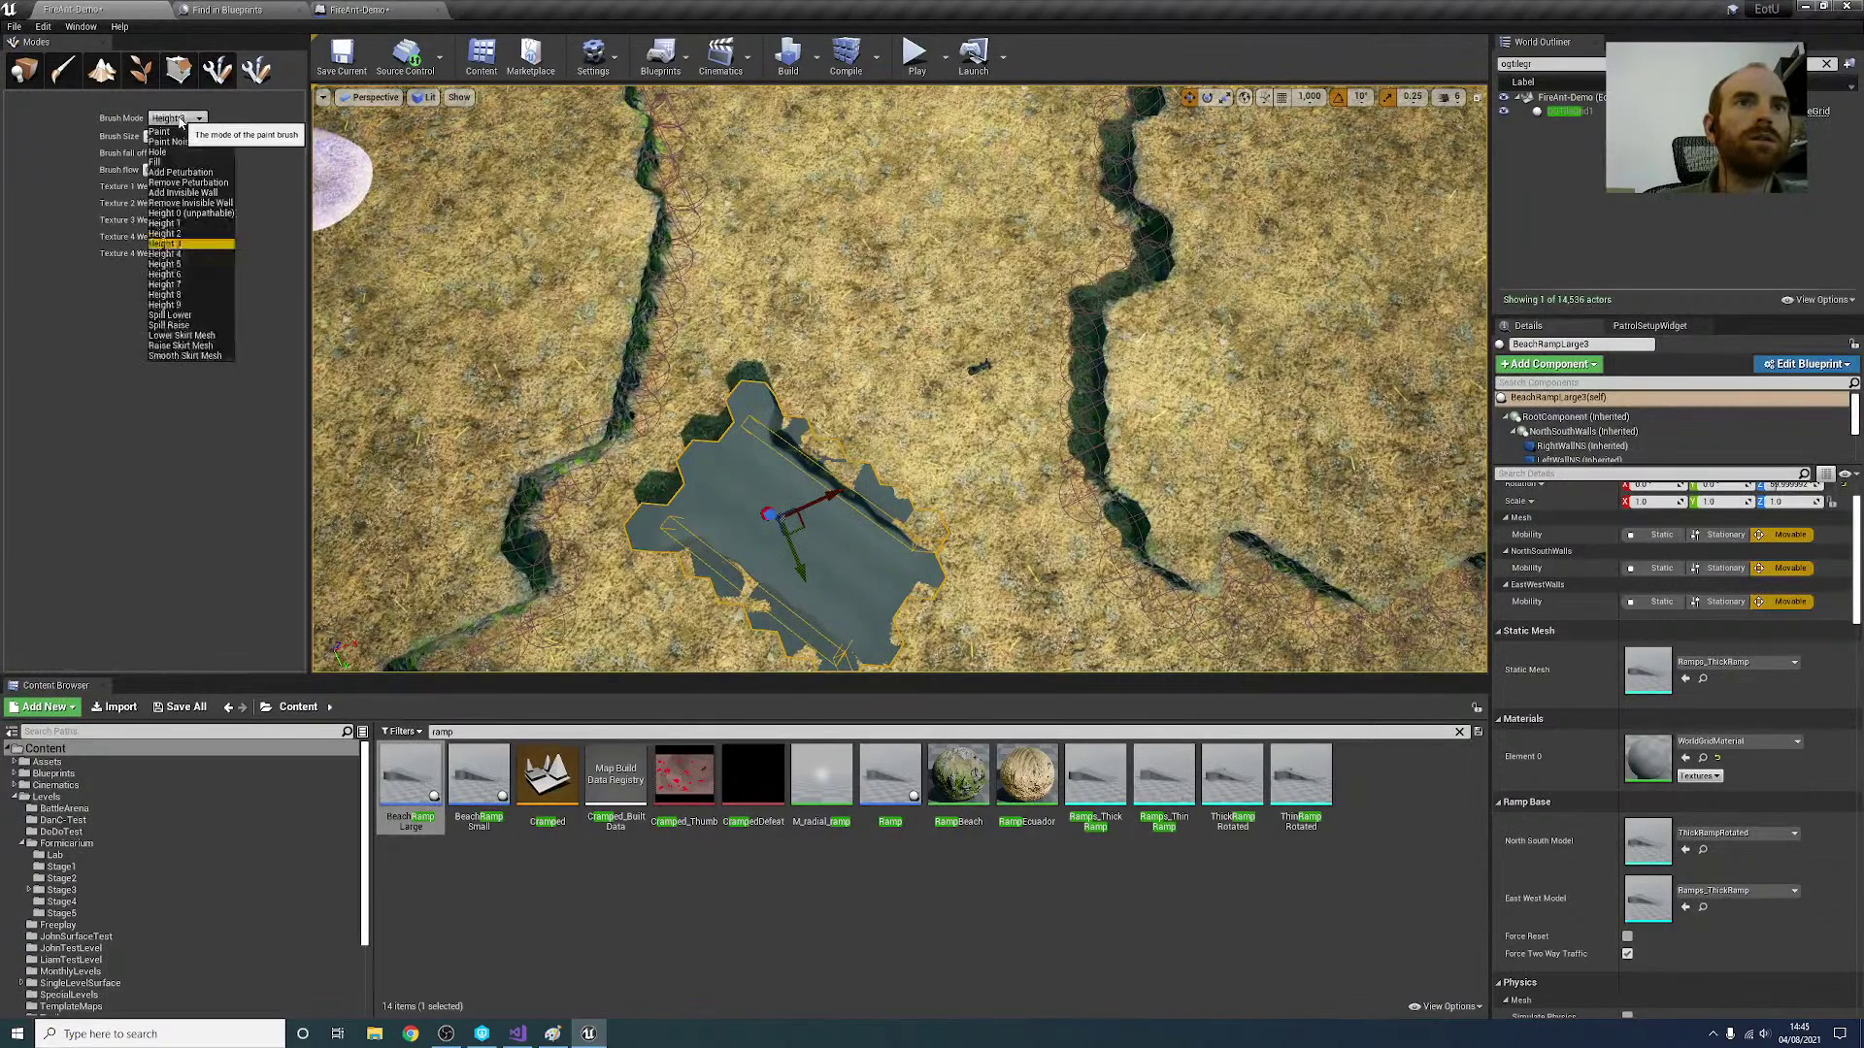
click(187, 254)
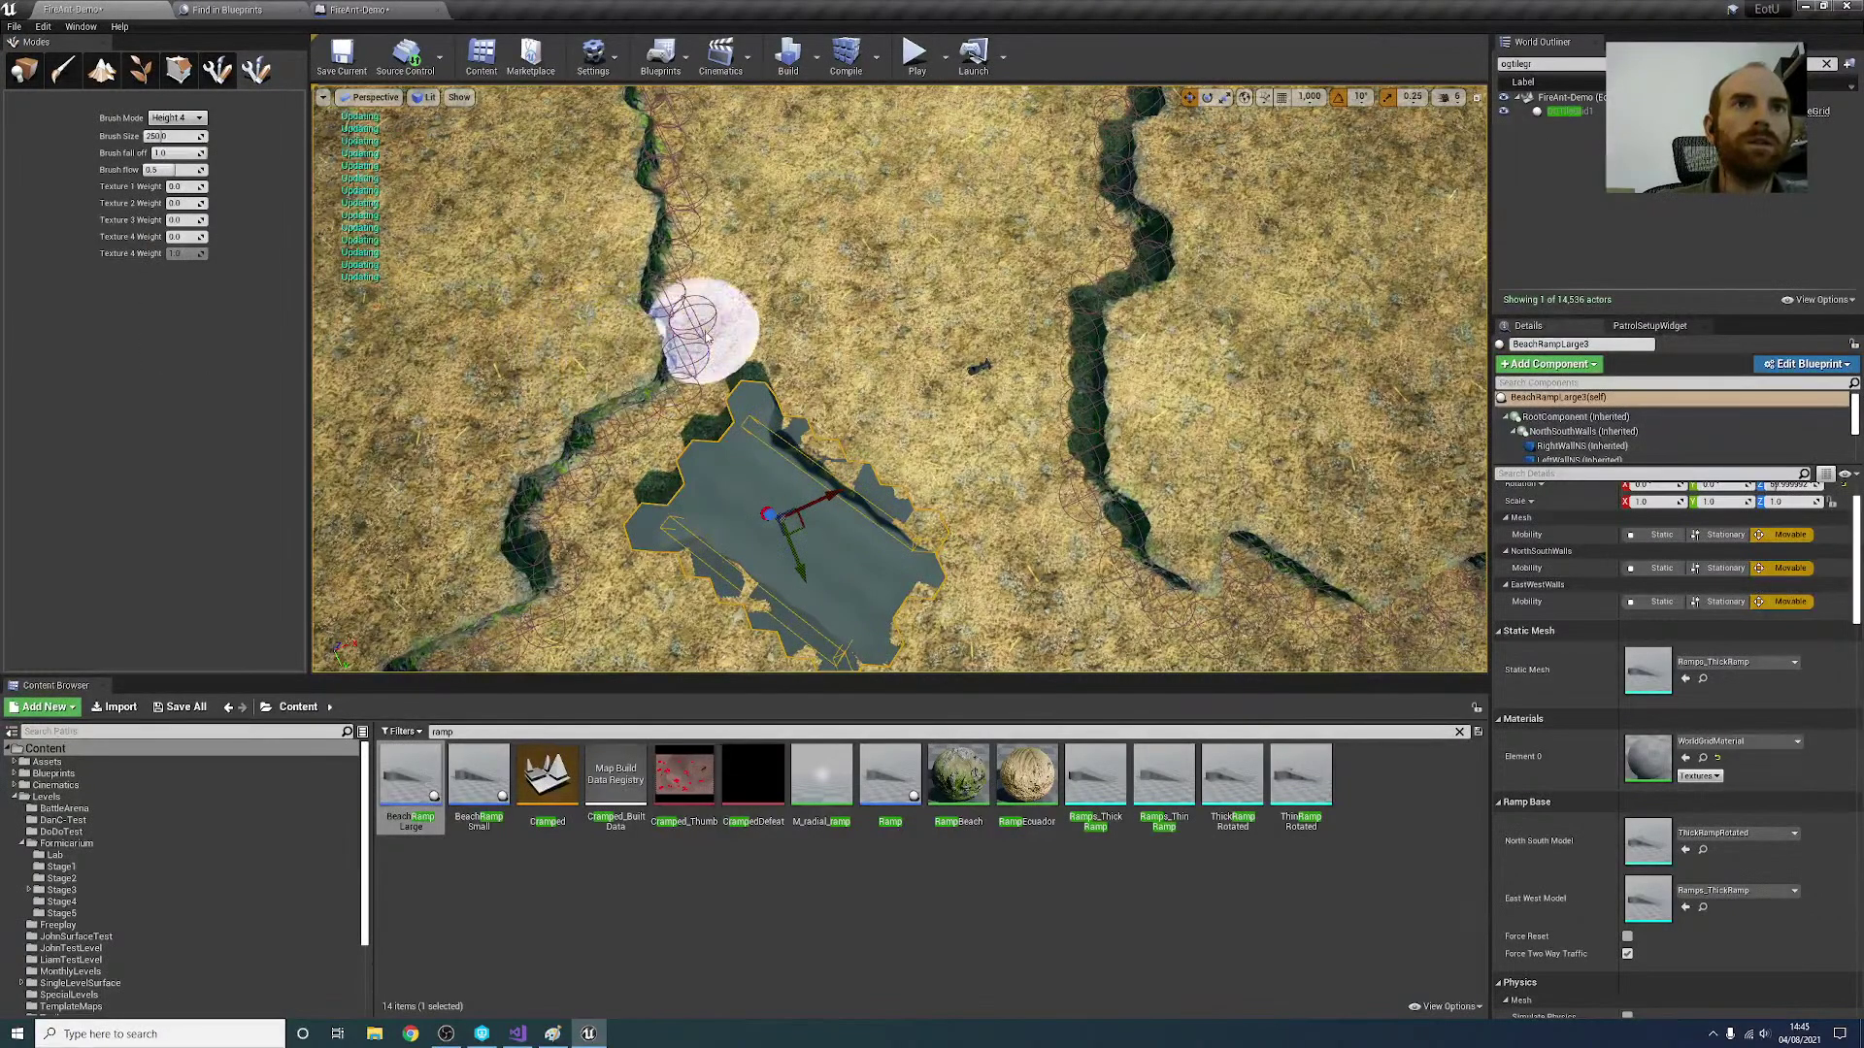
click(176, 118)
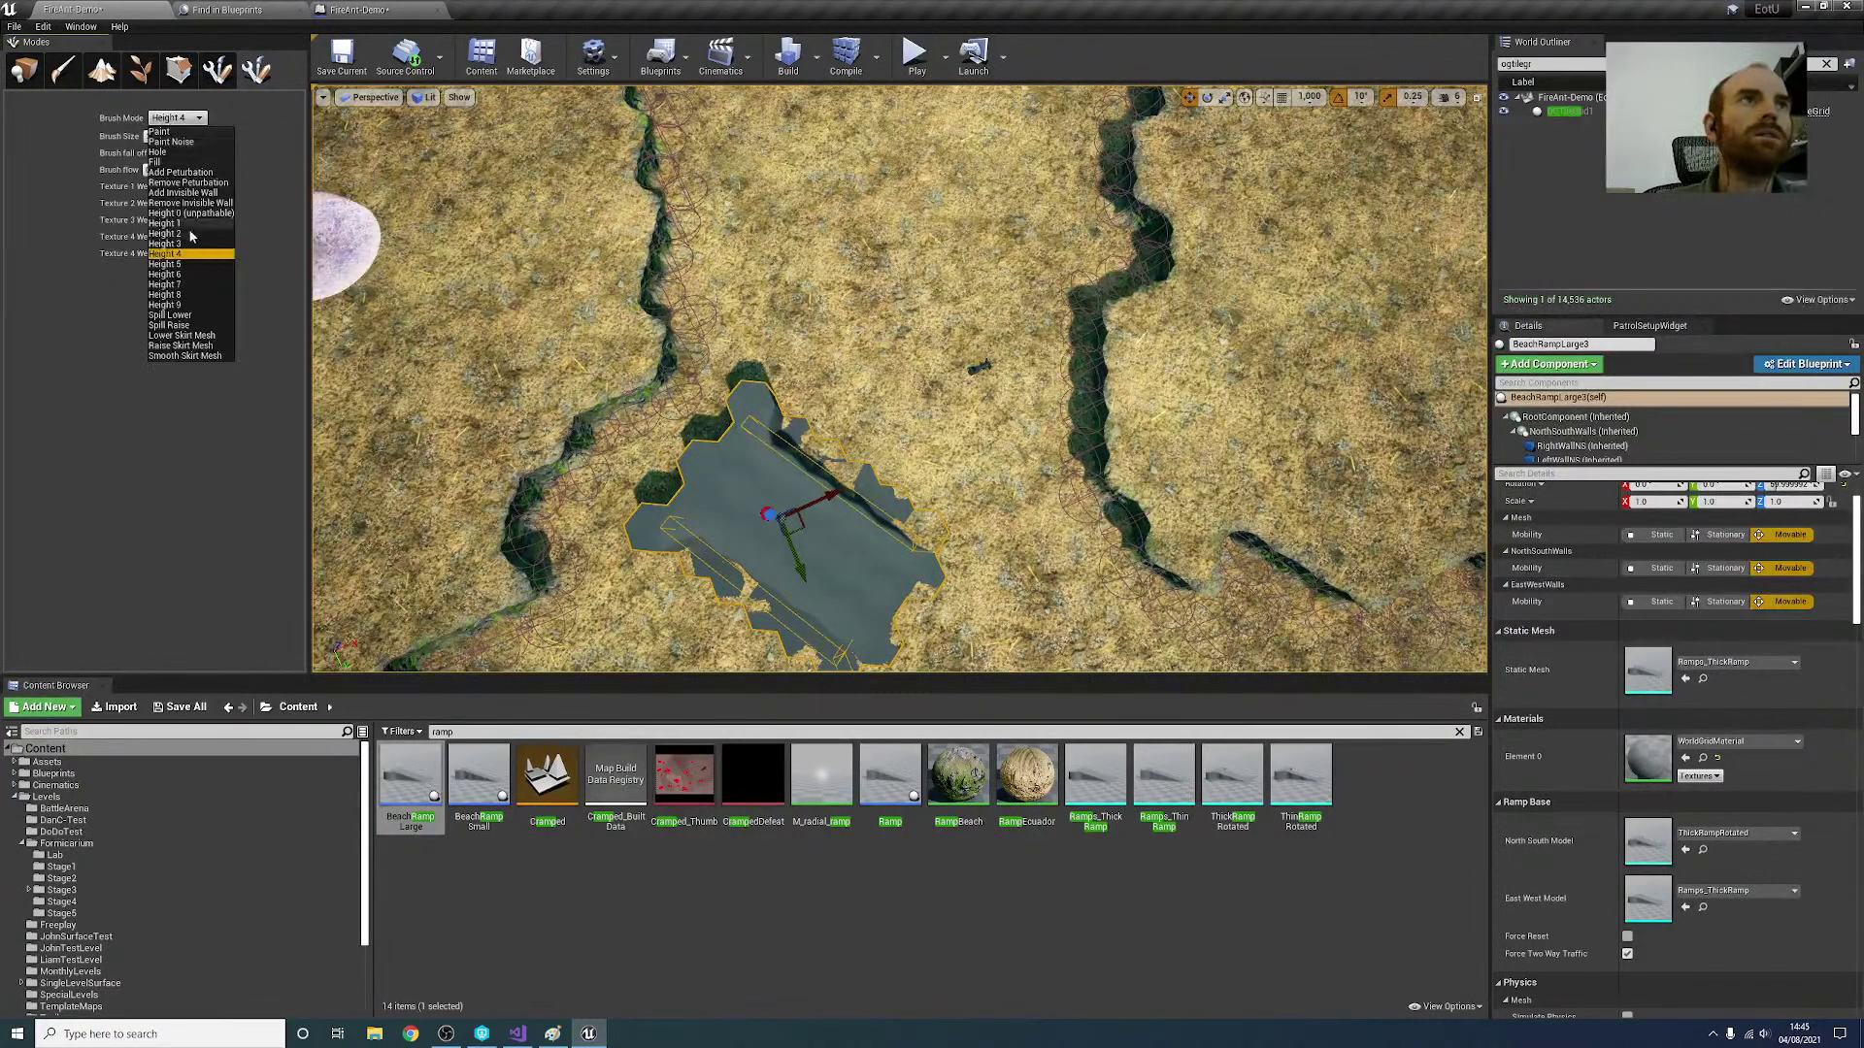
click(180, 244)
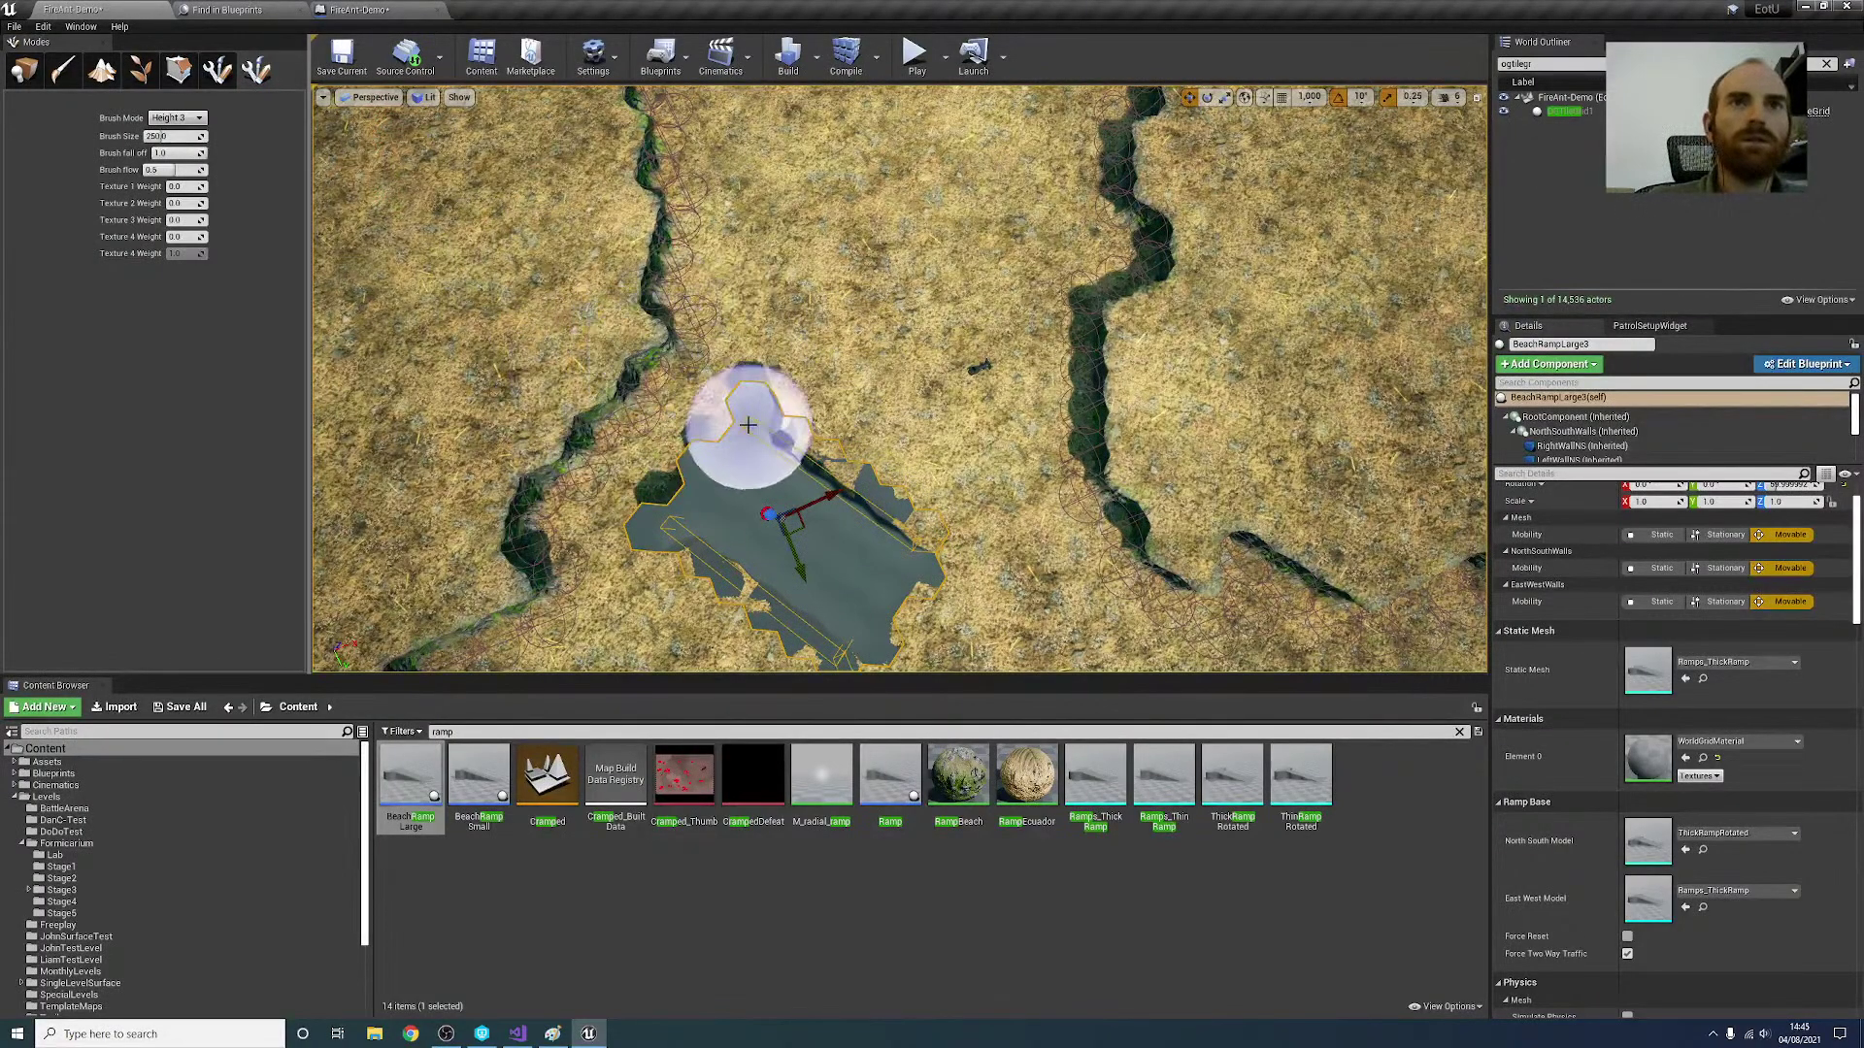
Step: Move the ramp back against the reshaped southeastern edge of the large western plateau
click(24, 69)
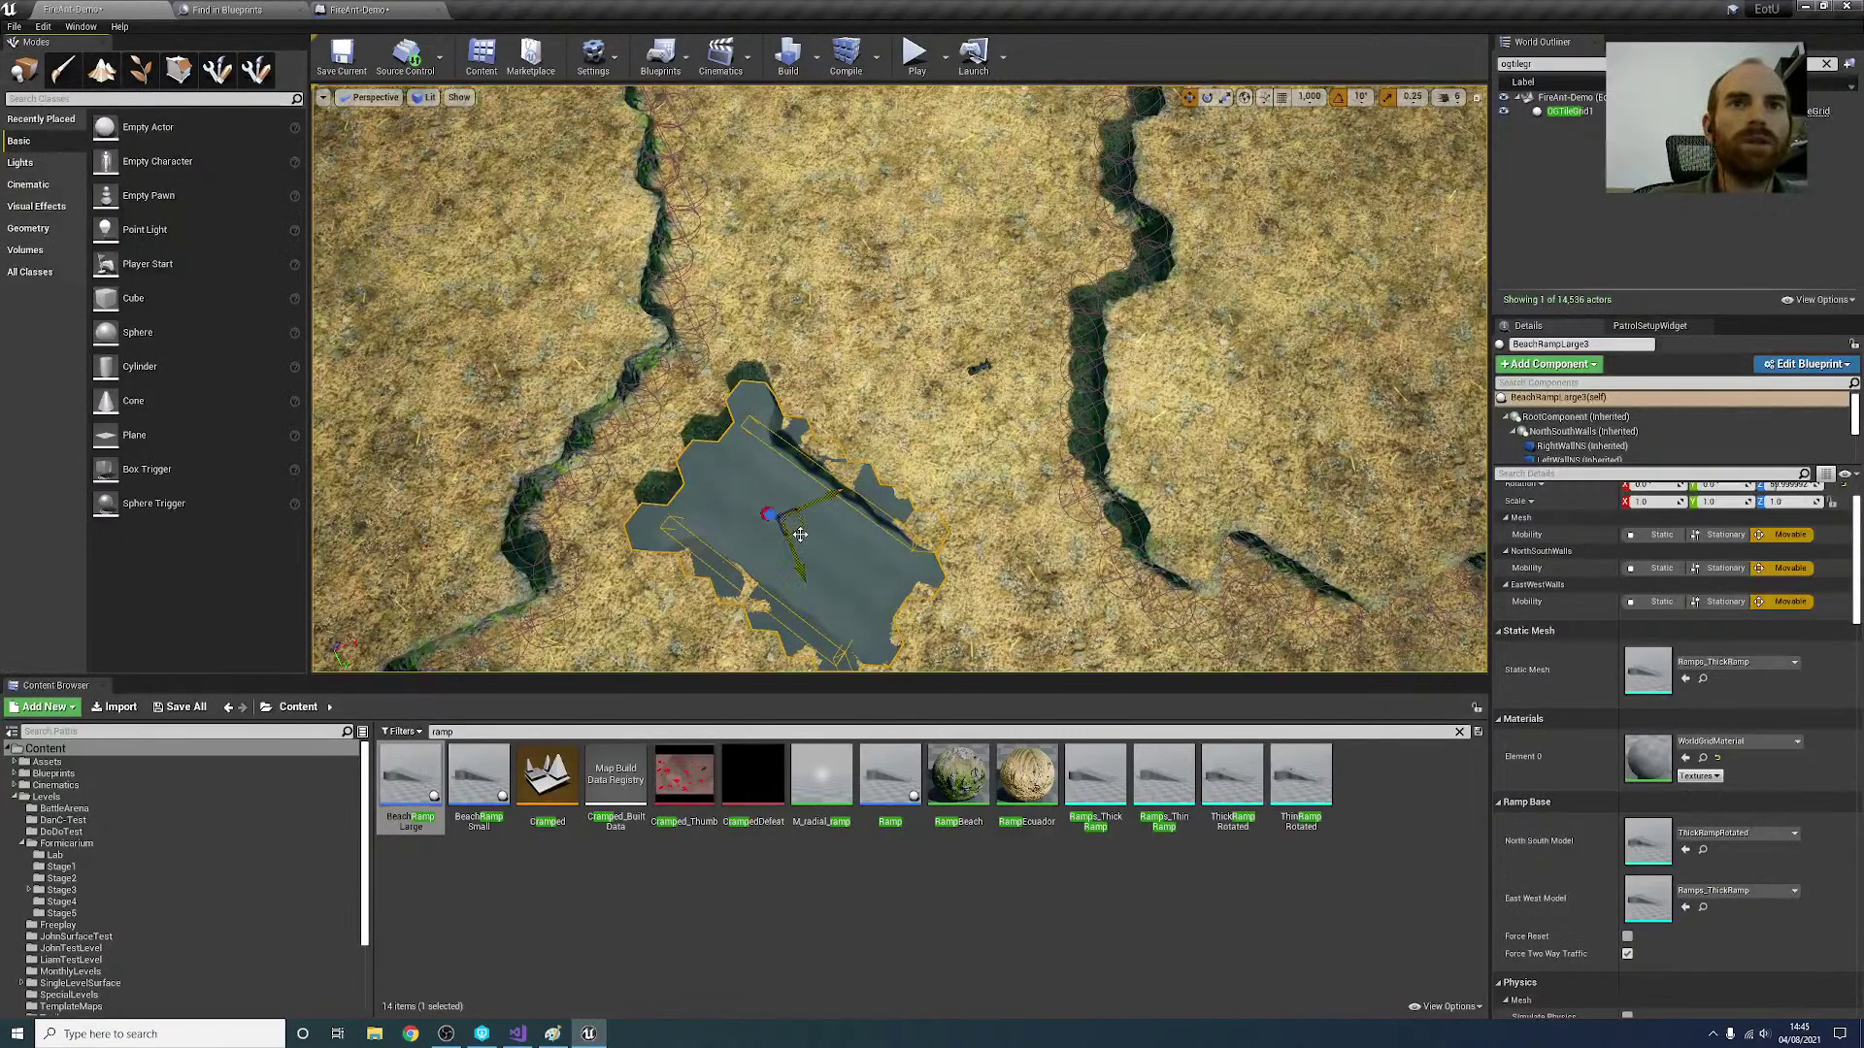
drag(798, 534, 722, 479)
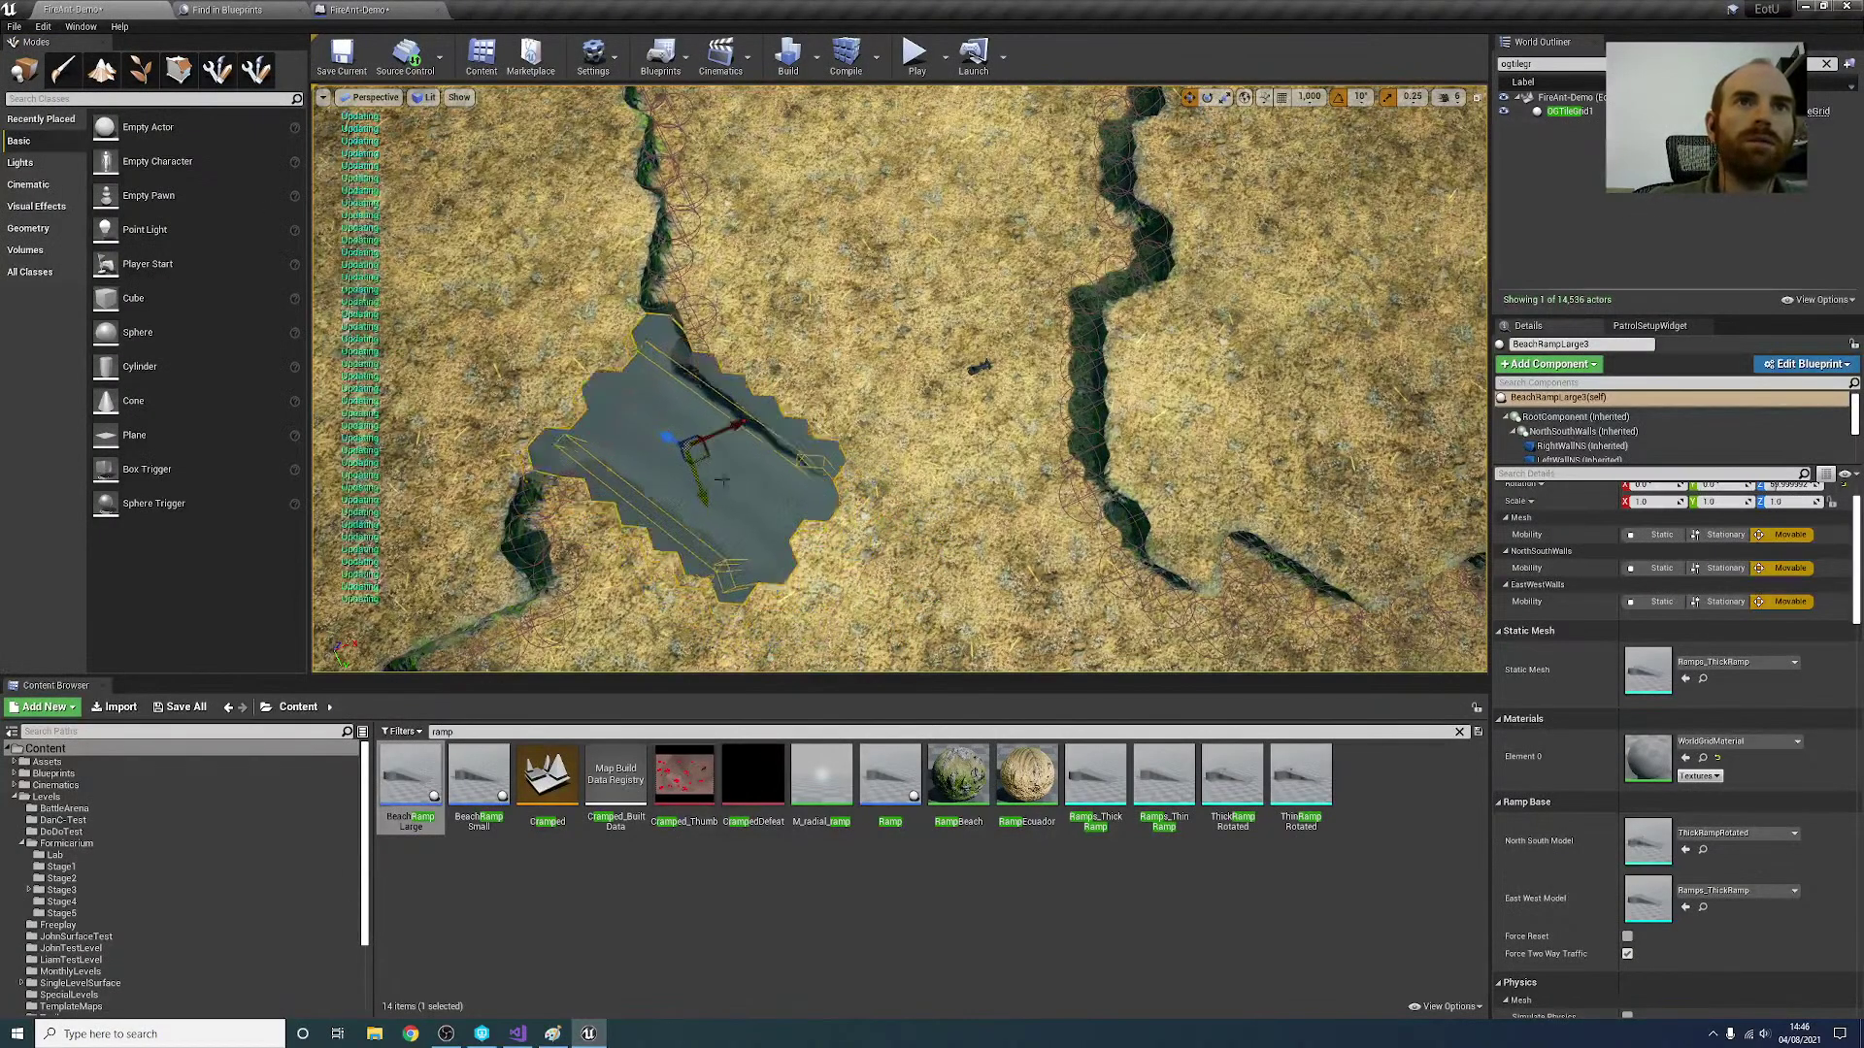
right_drag(723, 480, 622, 438)
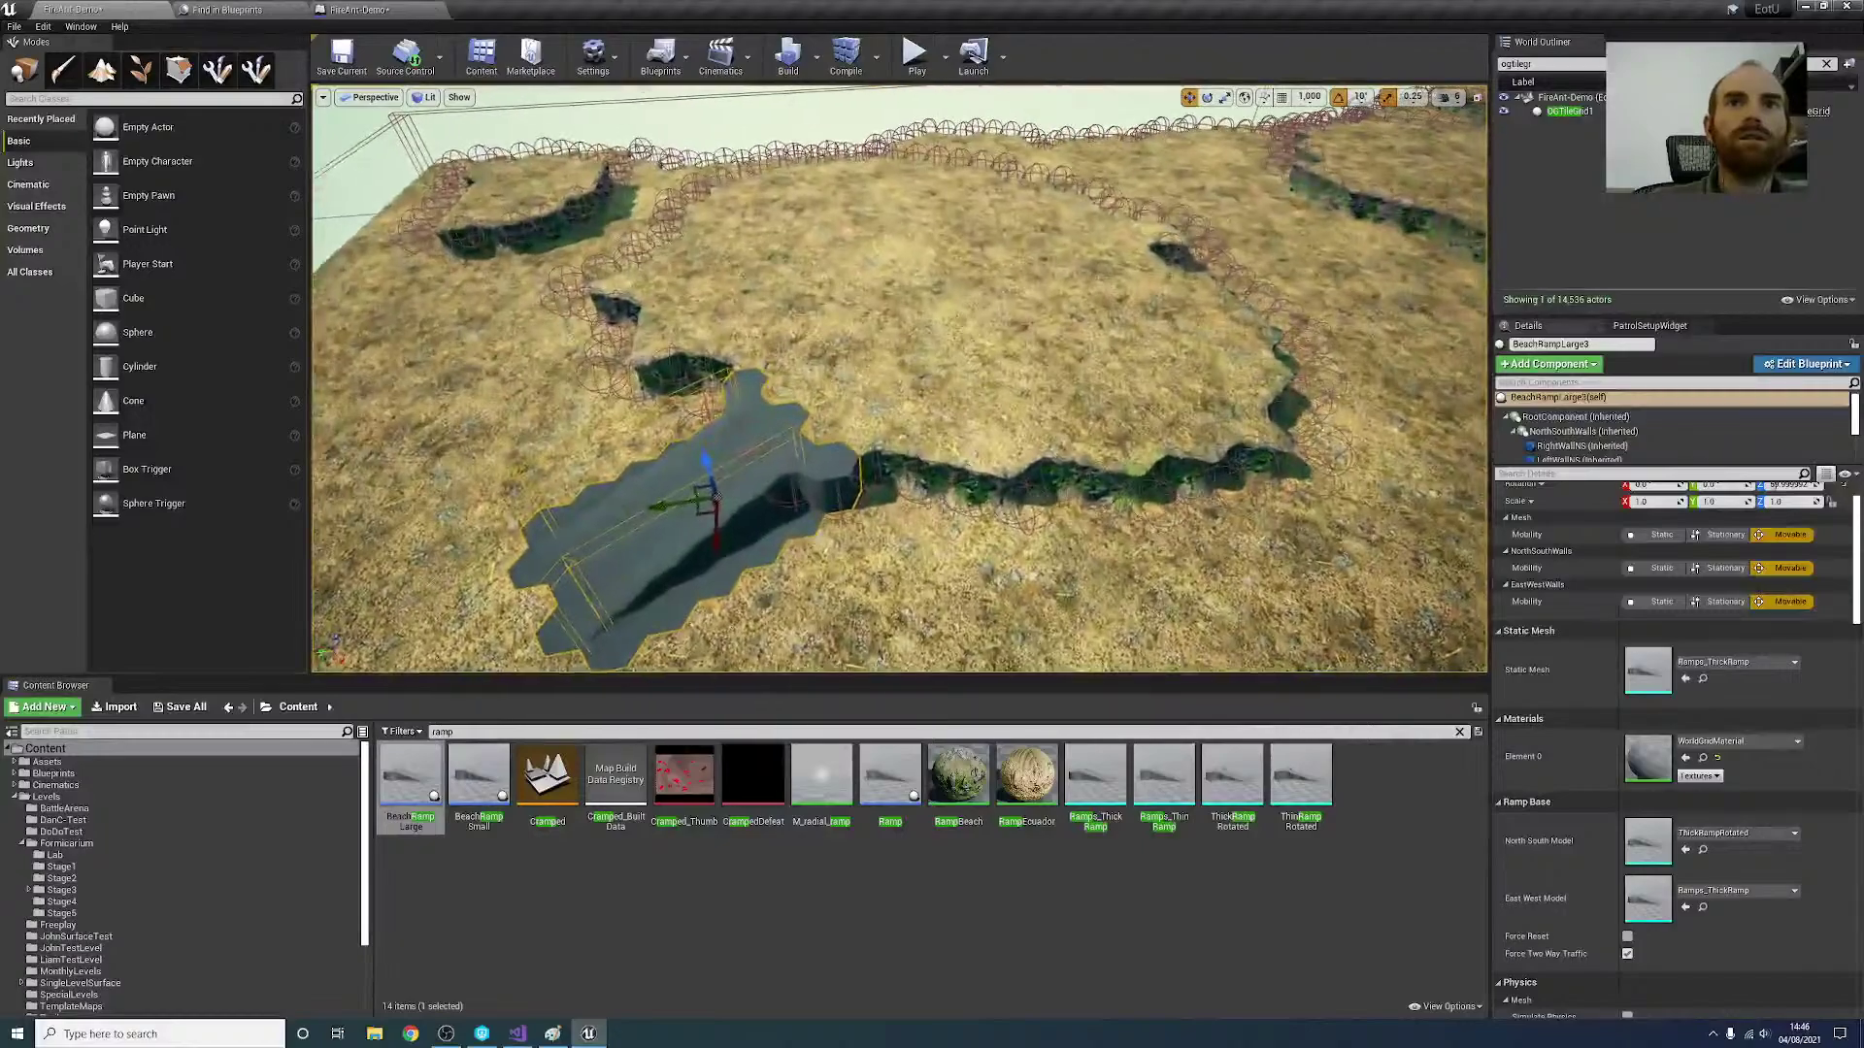